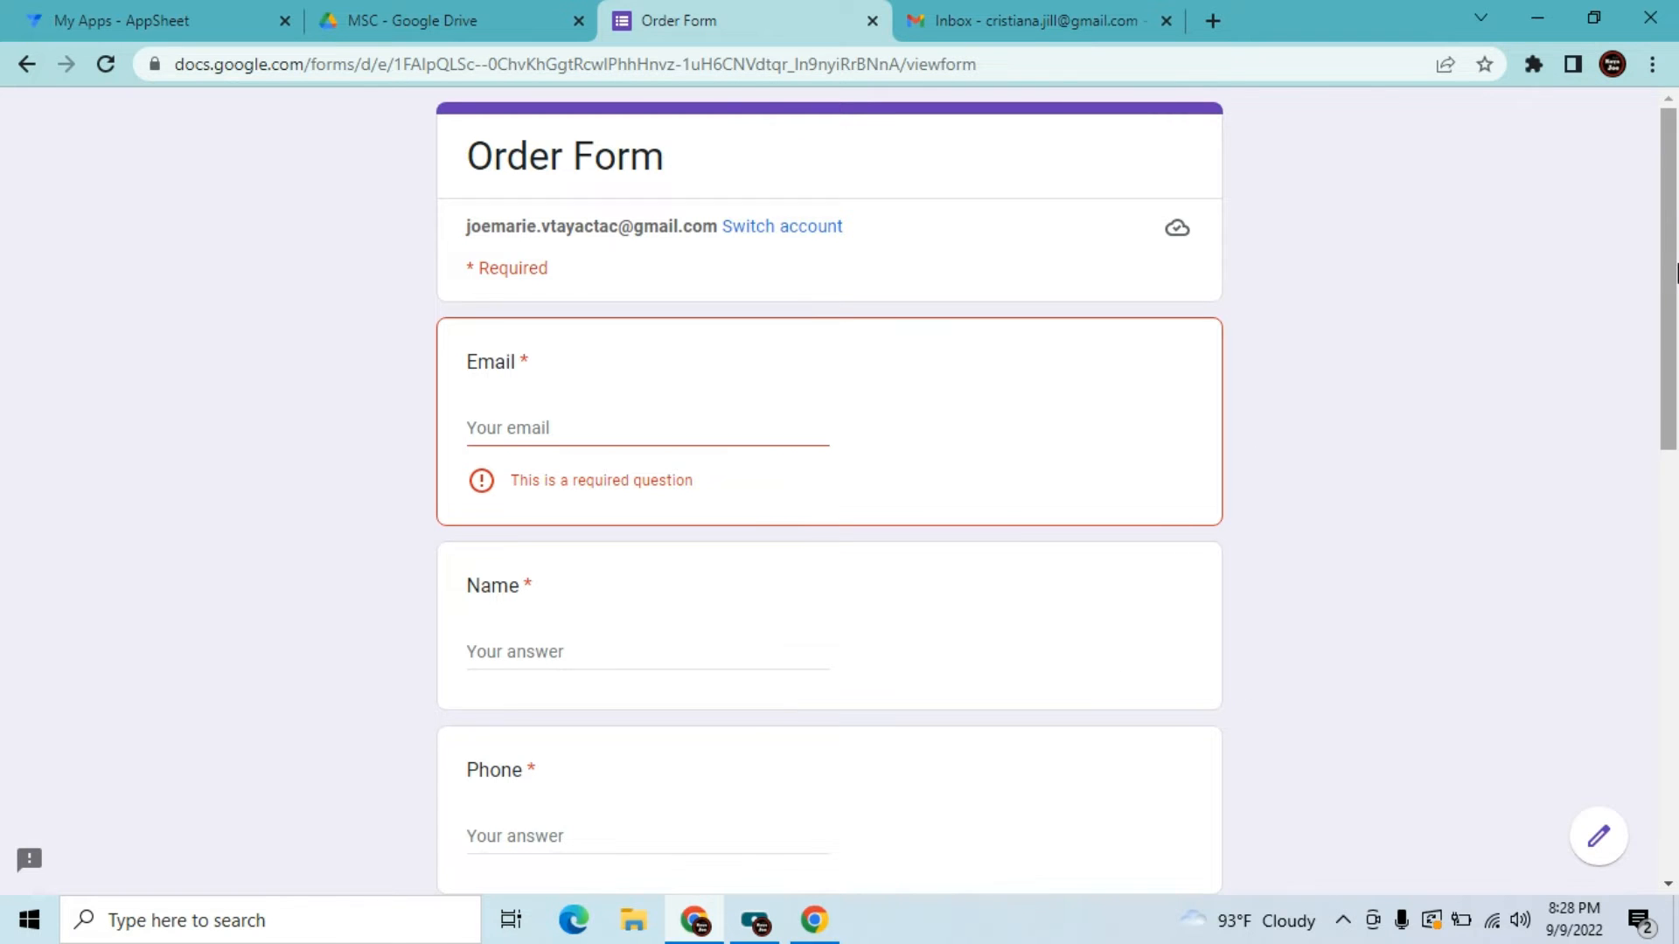
Fill in the respondent's email, name, phone number and address on the Order Form
{"action": "left_click_drag", "start_coordinate": [1672, 282], "coordinate": [1637, 310]}
{"action": "left_click", "coordinate": [703, 380]}
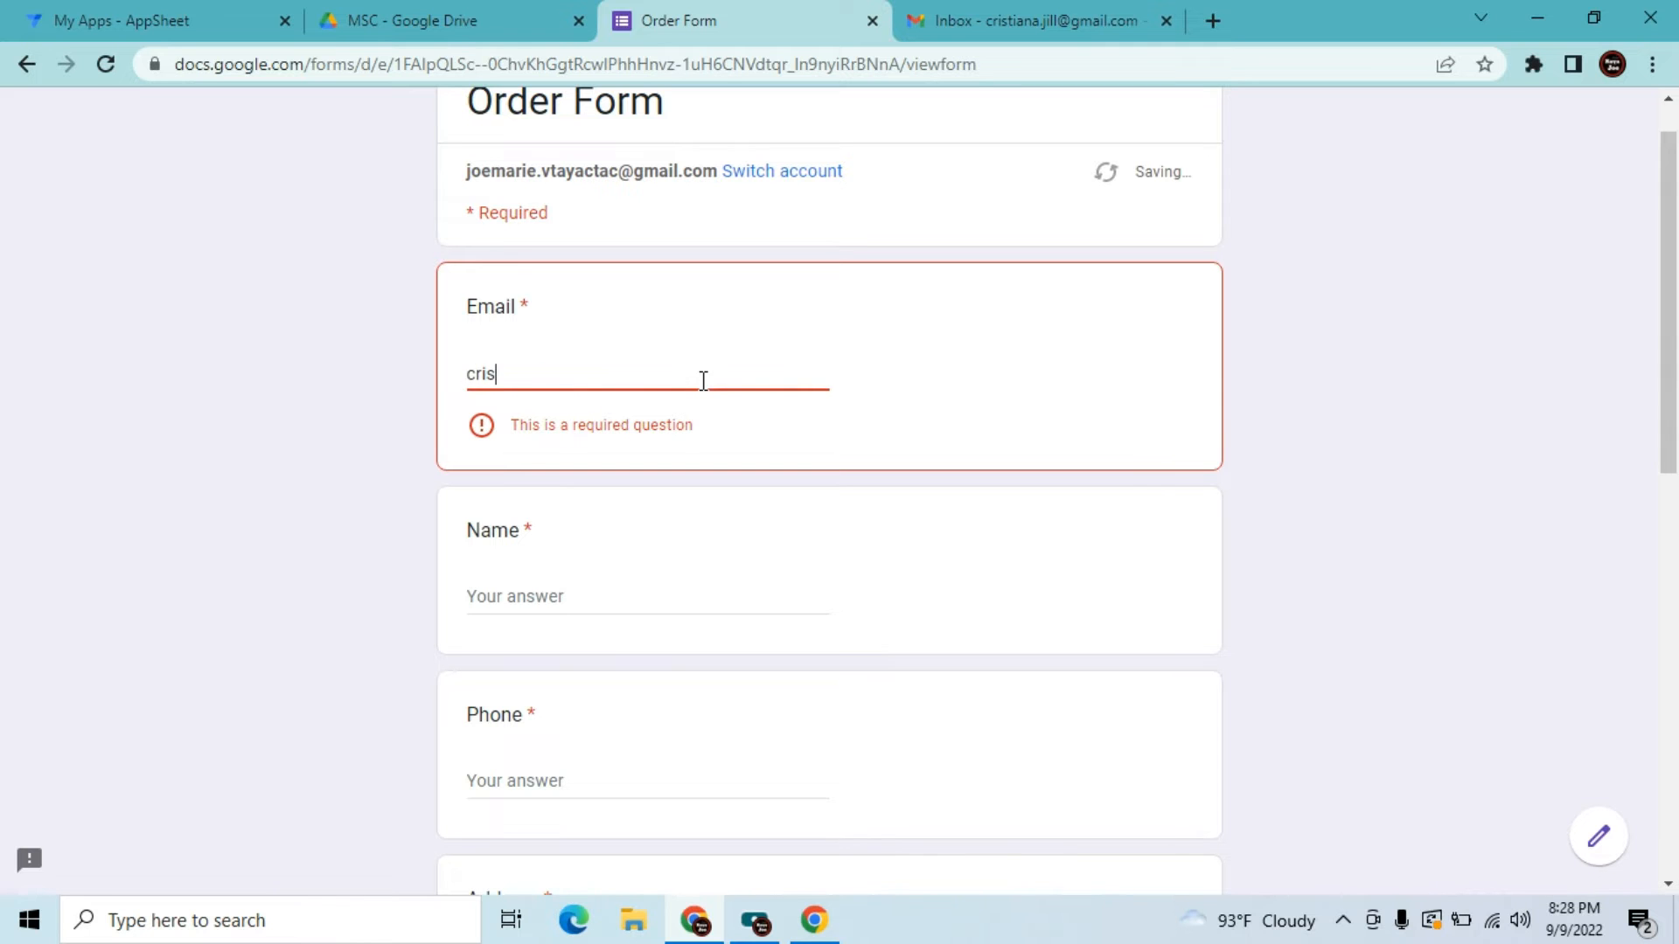
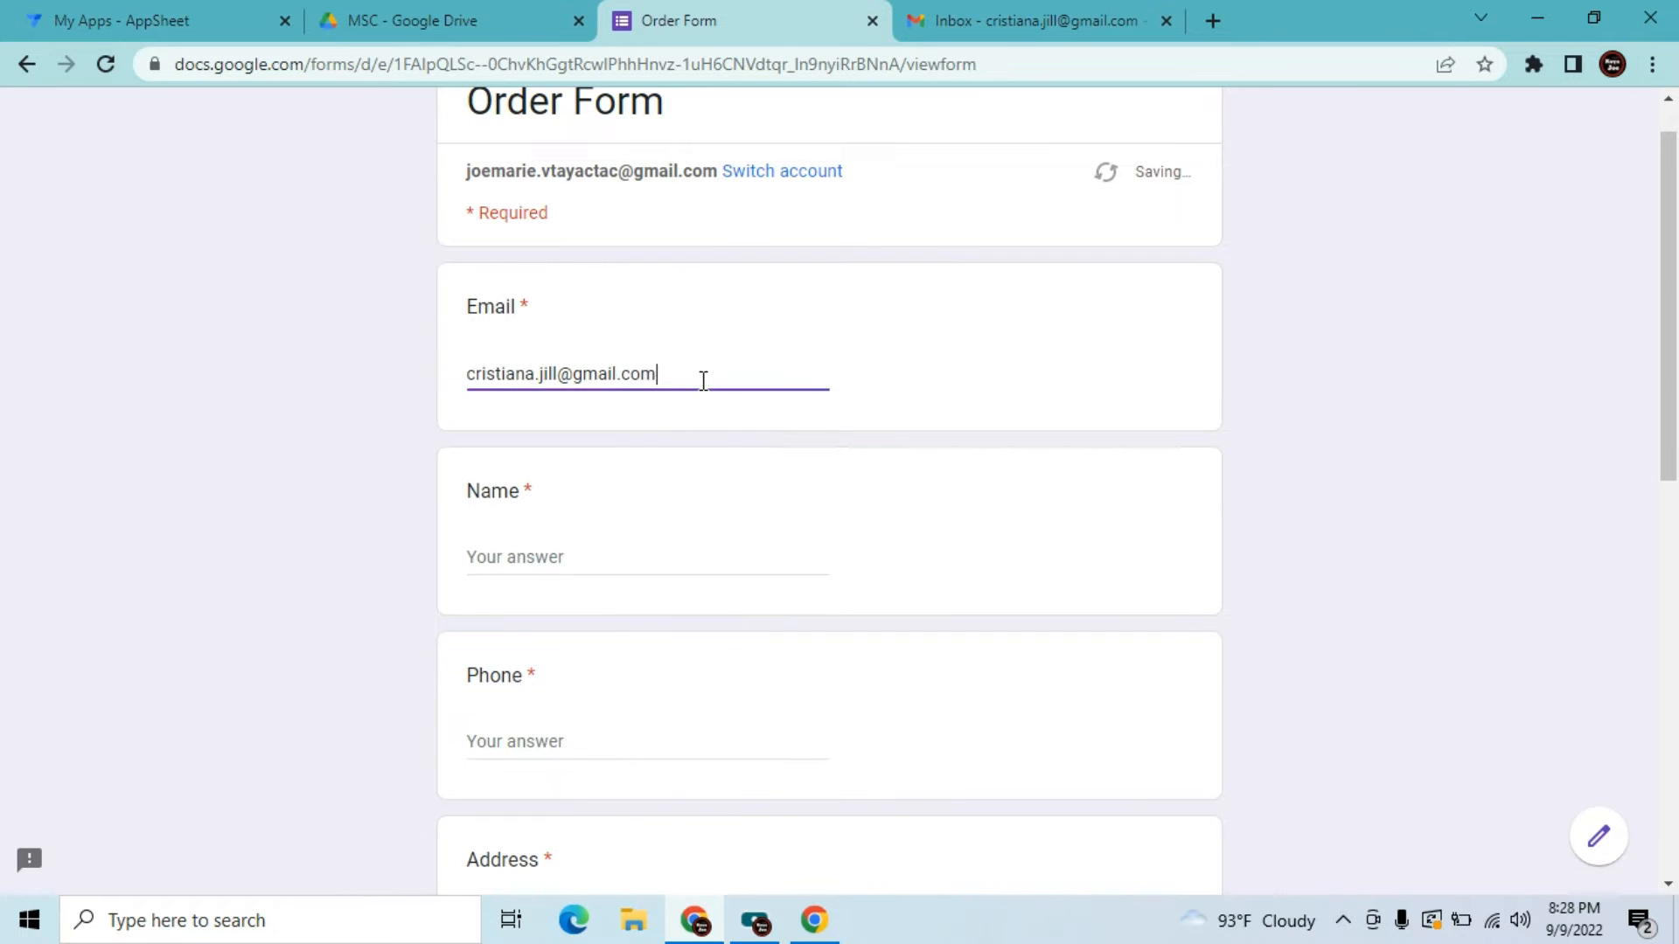
{"action": "key", "text": "Tab"}
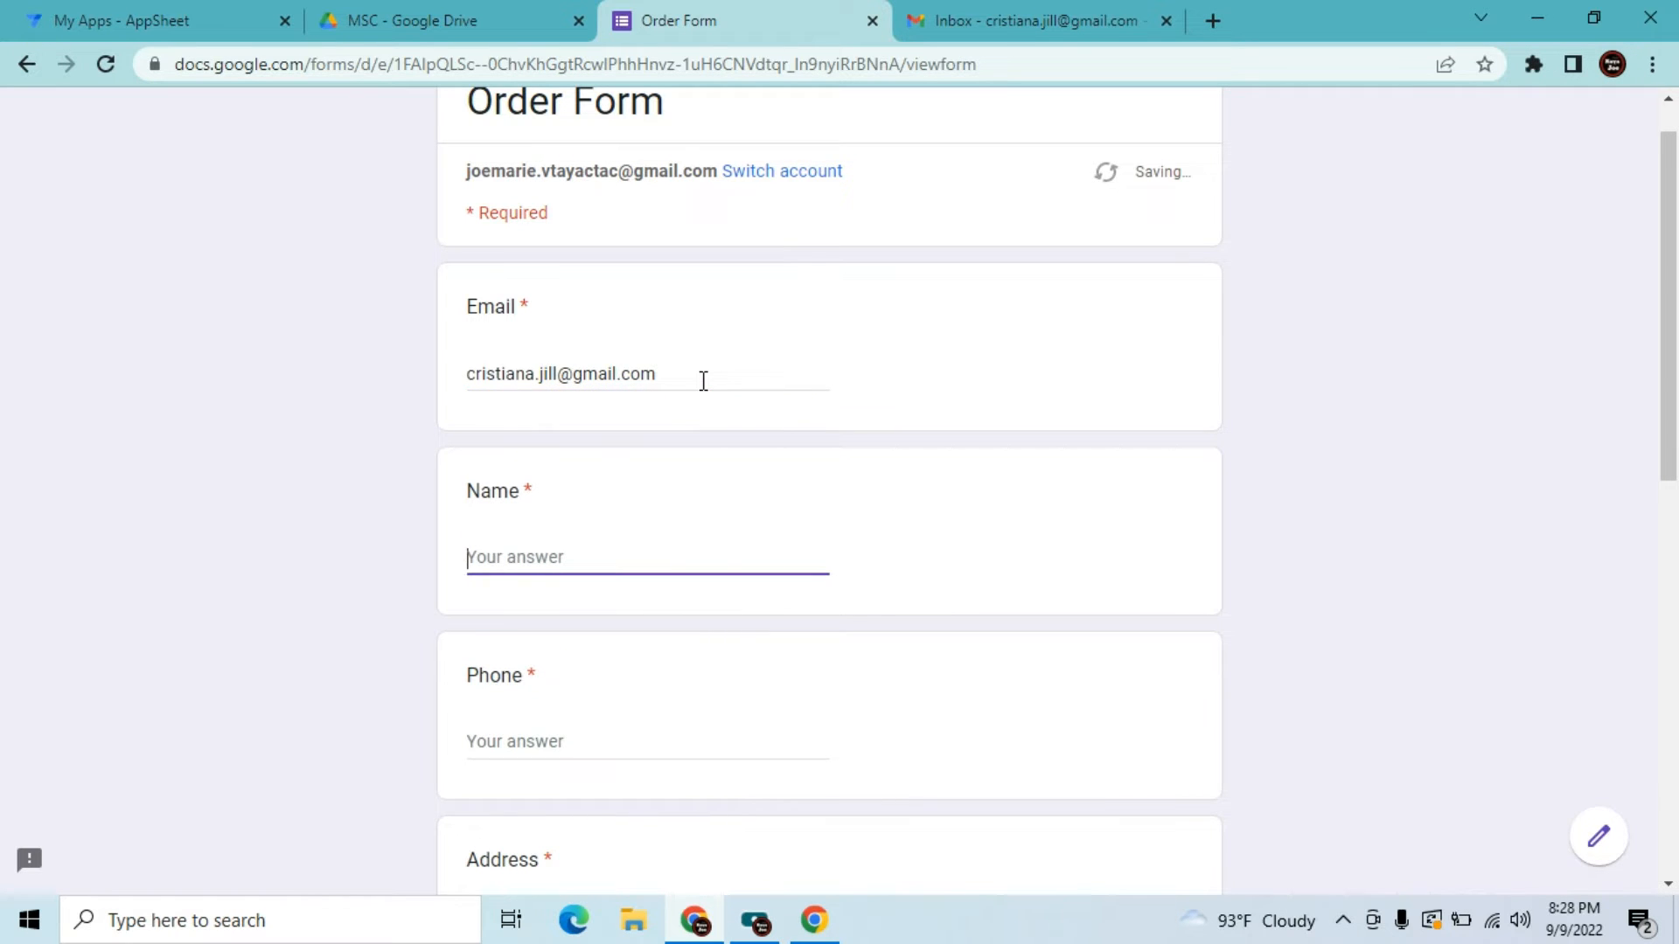
{"action": "type", "text": "Hi Viewers"}
{"action": "left_click", "coordinate": [549, 730]}
{"action": "type", "text": "123456"}
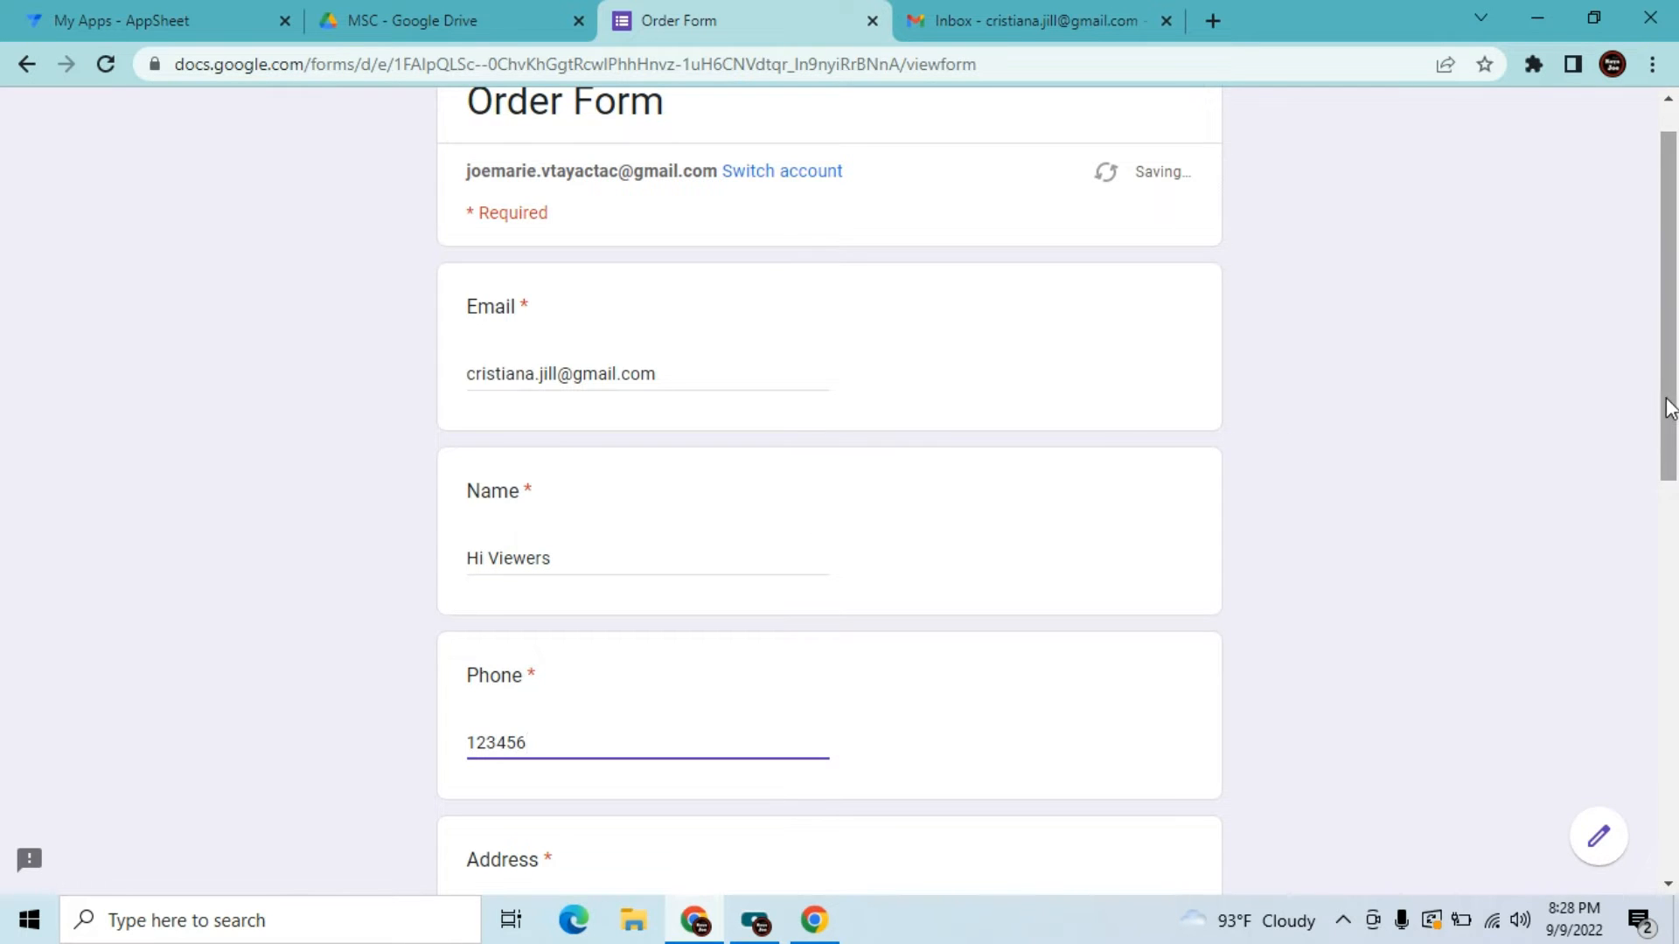
{"action": "left_click_drag", "start_coordinate": [1665, 404], "coordinate": [1659, 647]}
{"action": "left_click", "coordinate": [746, 382]}
{"action": "type", "text": "123 MN"}
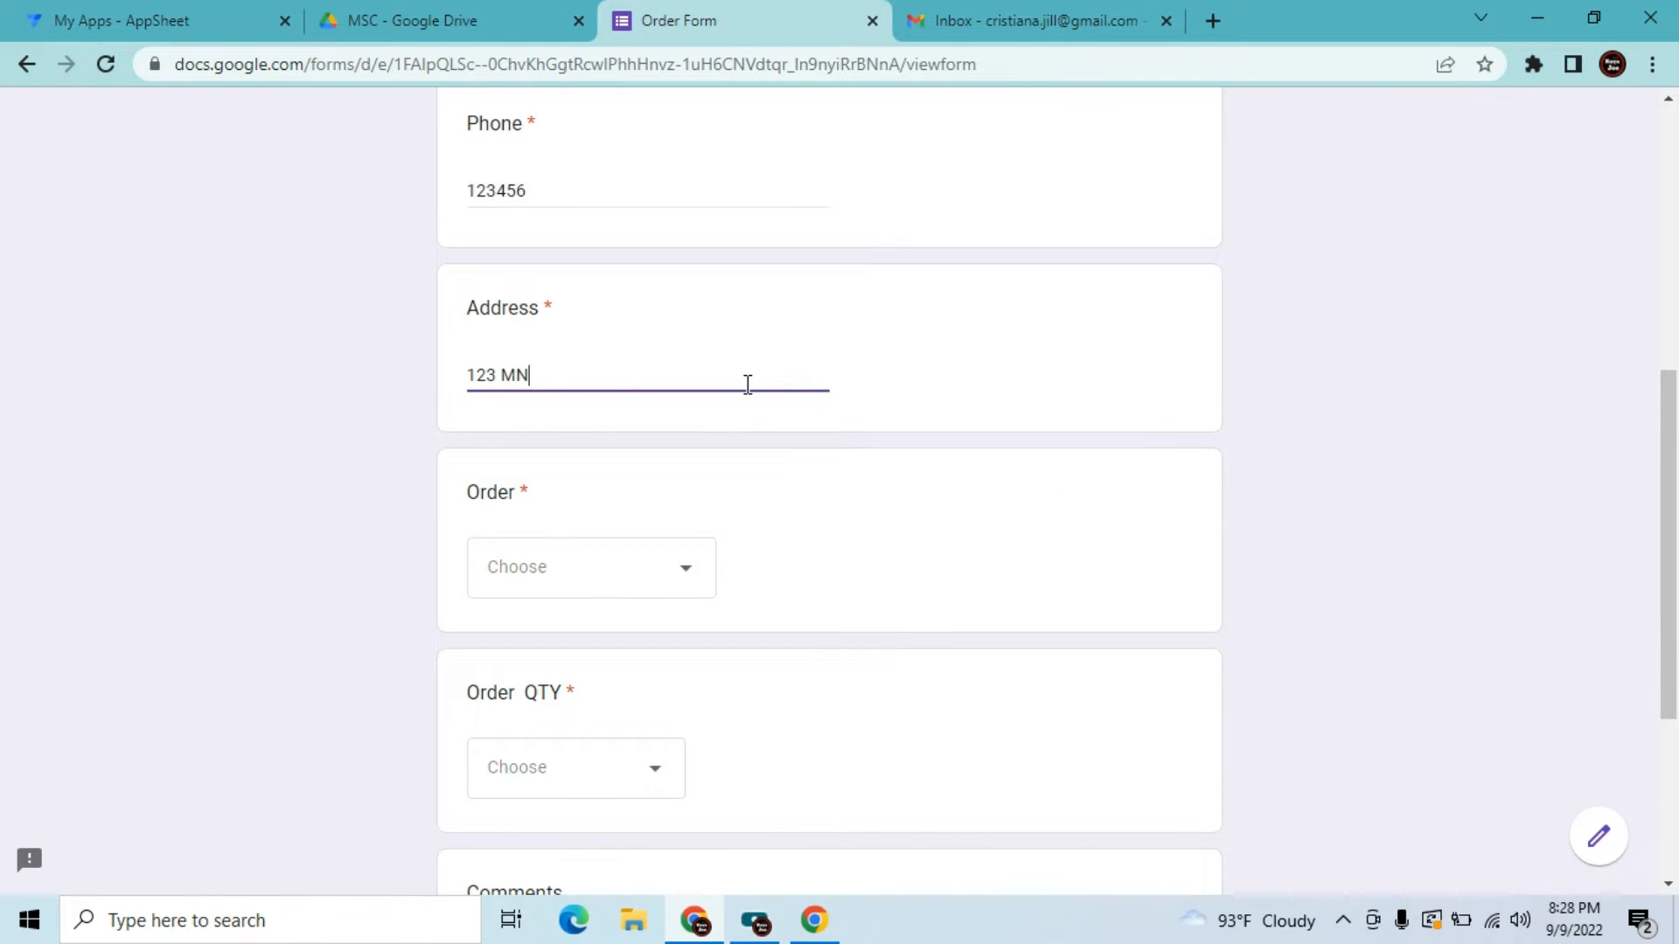
Choose Iphone 10 @ 500USD, quantity 2, and add the comment 'Thank you for watching'
{"action": "left_click", "coordinate": [650, 567]}
{"action": "left_click", "coordinate": [611, 647]}
{"action": "left_click", "coordinate": [589, 787]}
{"action": "left_click", "coordinate": [556, 374]}
{"action": "left_click_drag", "start_coordinate": [1668, 423], "coordinate": [1667, 599]}
{"action": "left_click", "coordinate": [760, 600]}
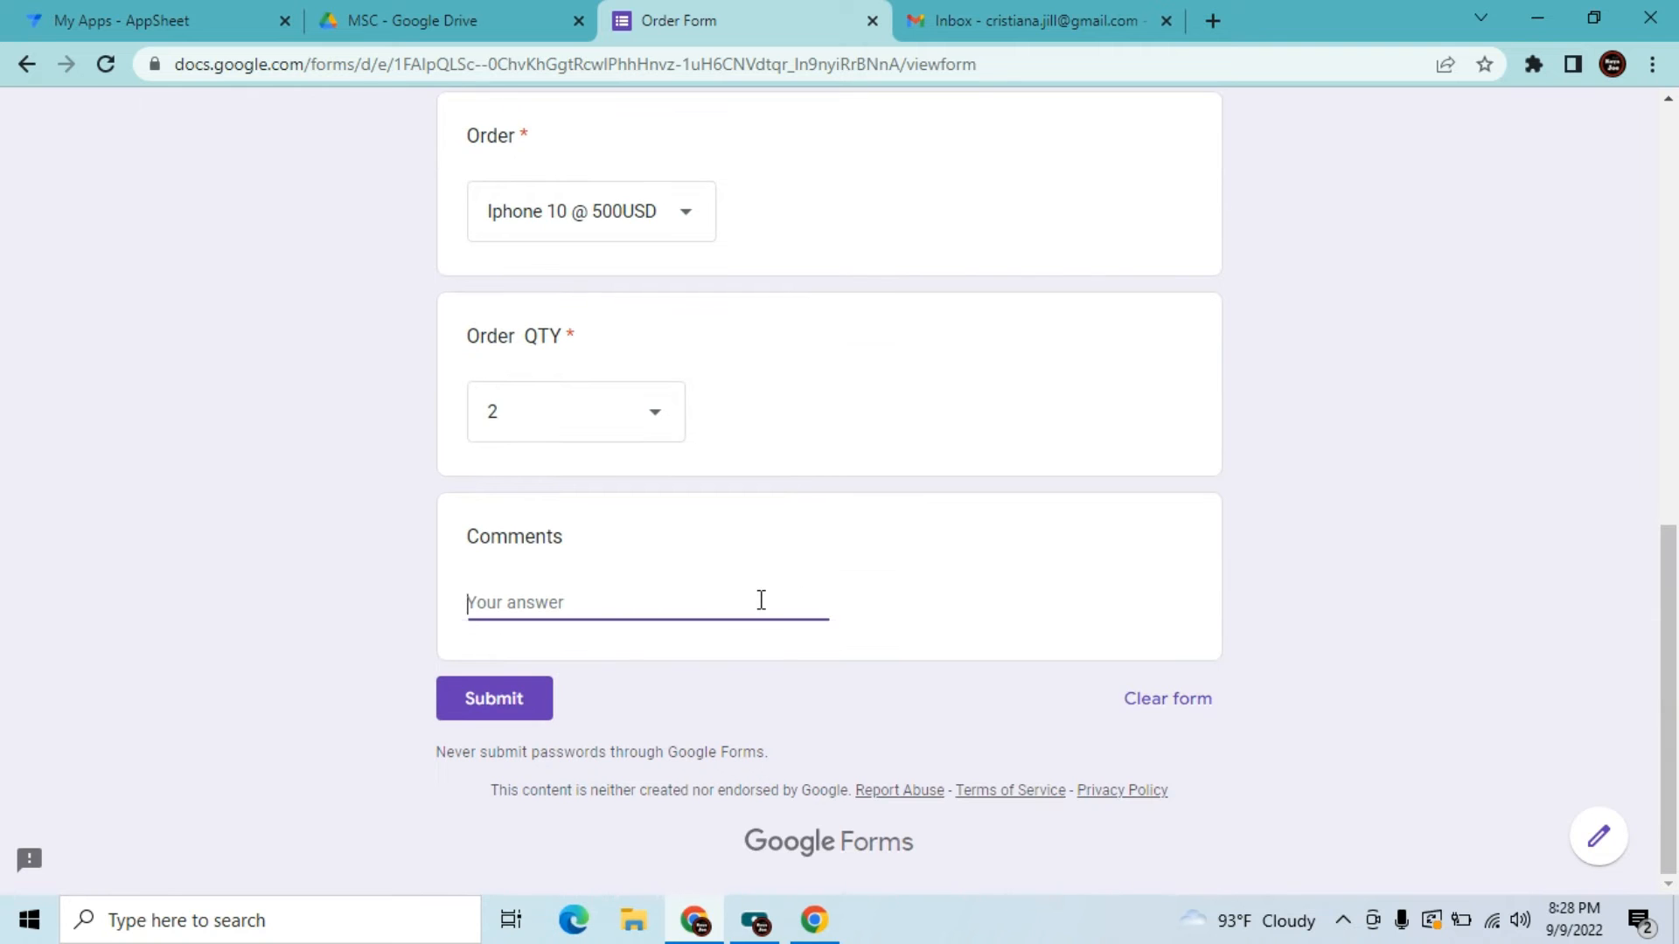
{"action": "type", "text": "Thank you for w"}
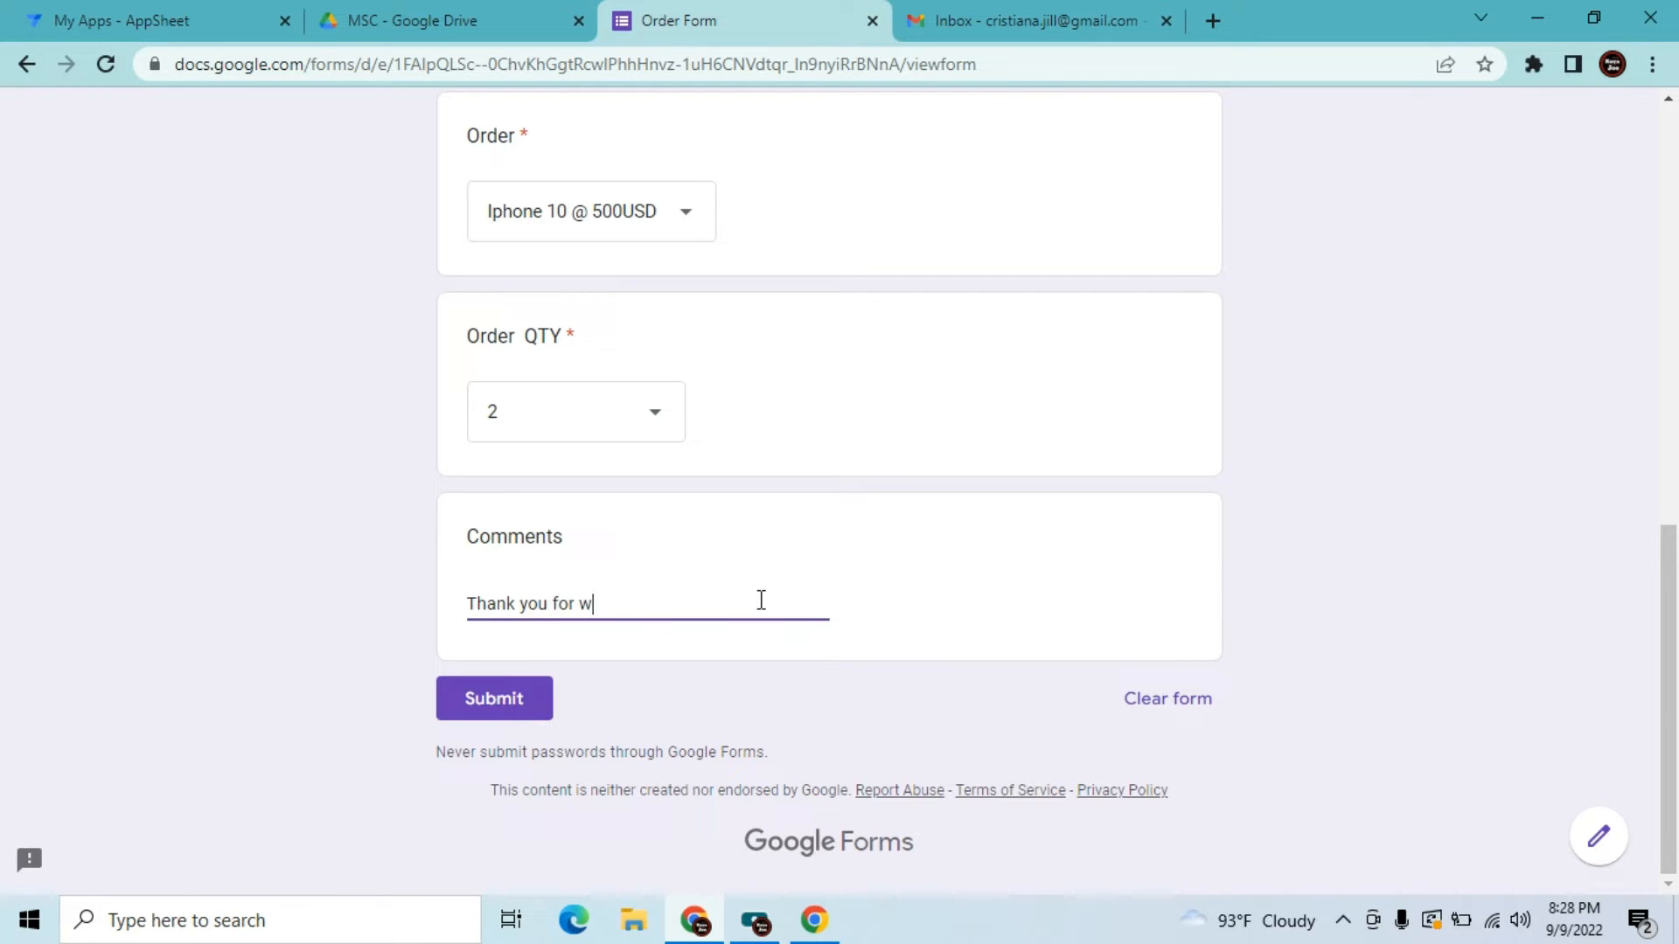
{"action": "type", "text": "atching"}
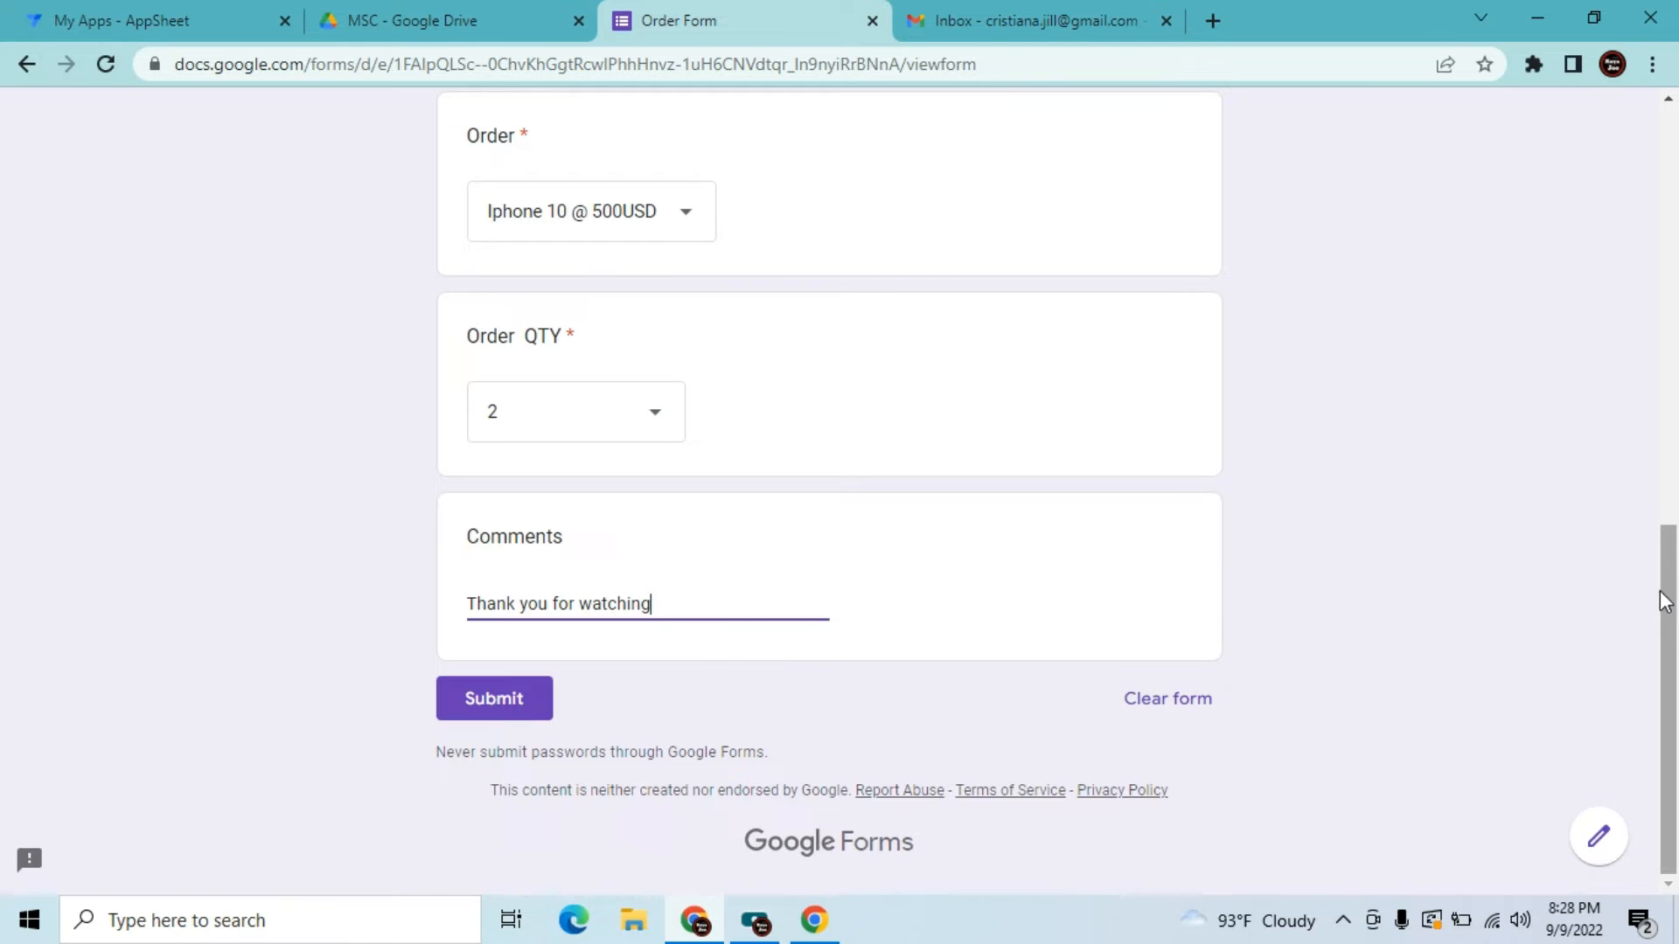
{"action": "left_click_drag", "start_coordinate": [1664, 602], "coordinate": [1649, 131]}
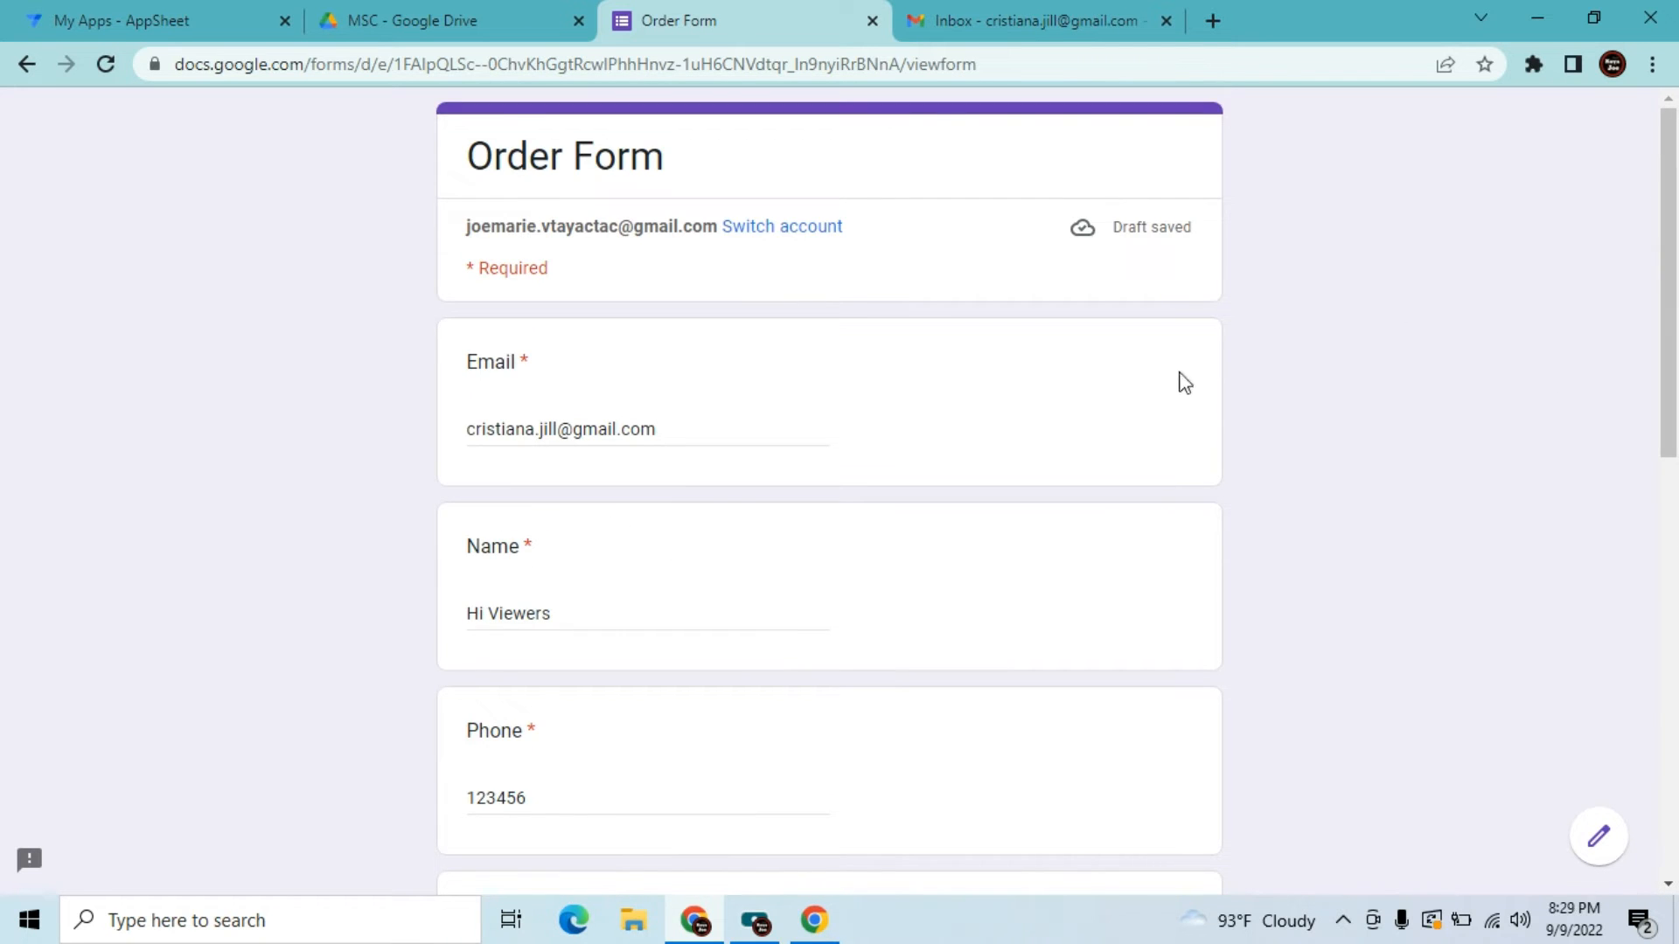
{"action": "left_click_drag", "start_coordinate": [1674, 297], "coordinate": [1673, 682]}
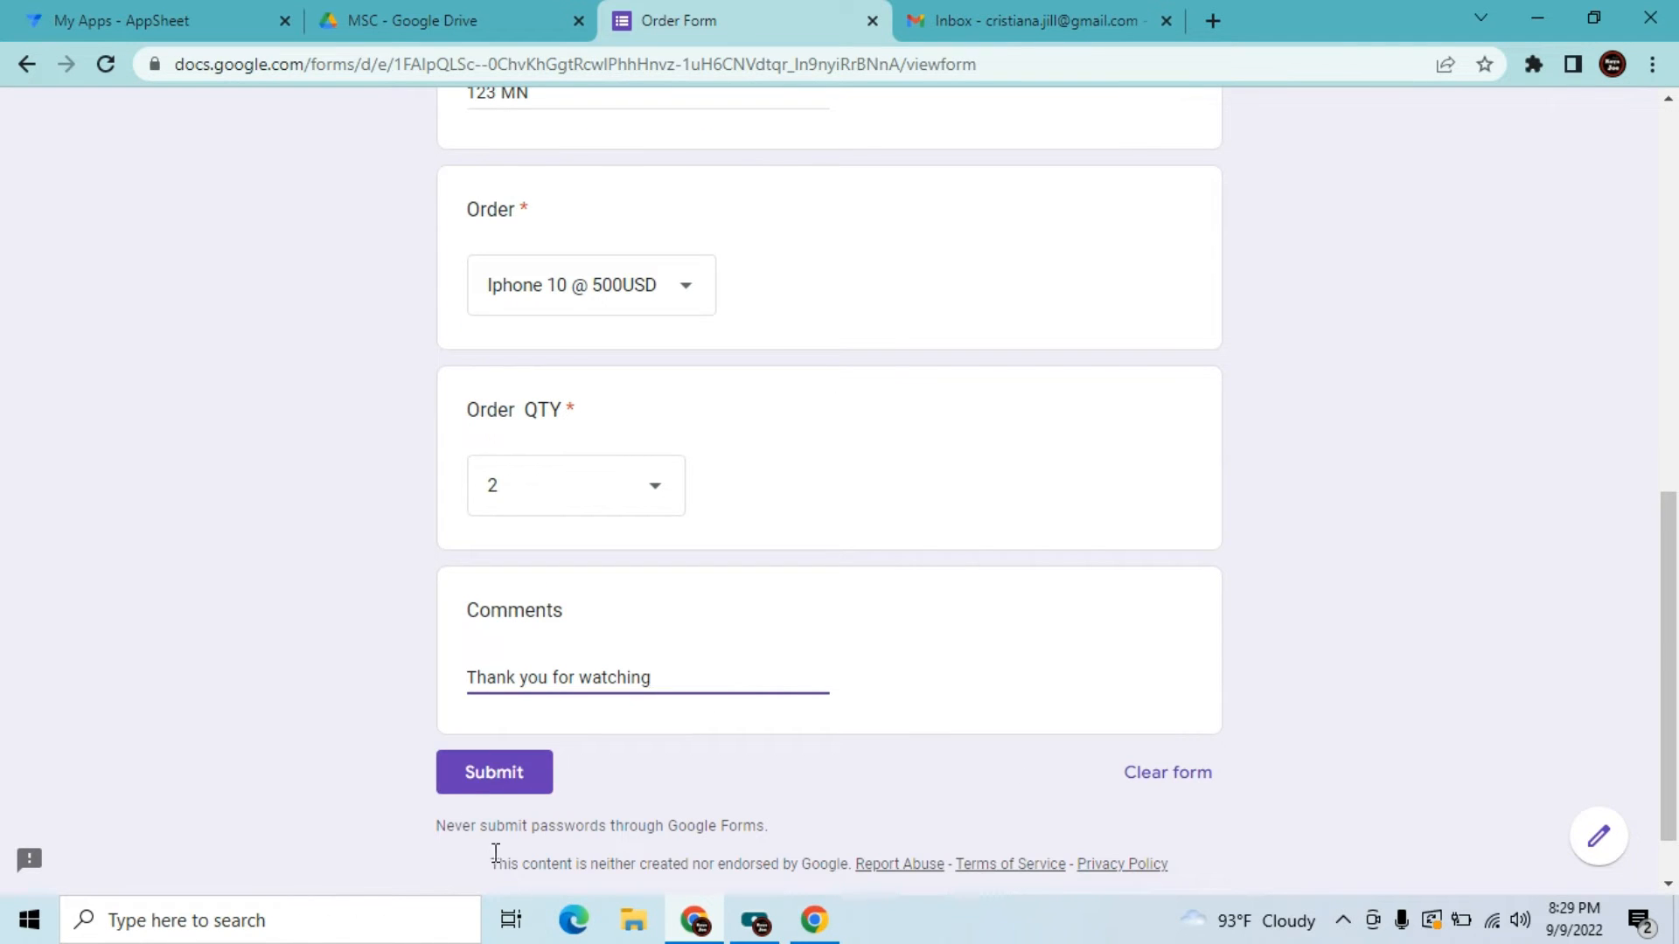
Submit the order form and go to the Gmail inbox to find the confirmation
{"action": "left_click", "coordinate": [476, 784]}
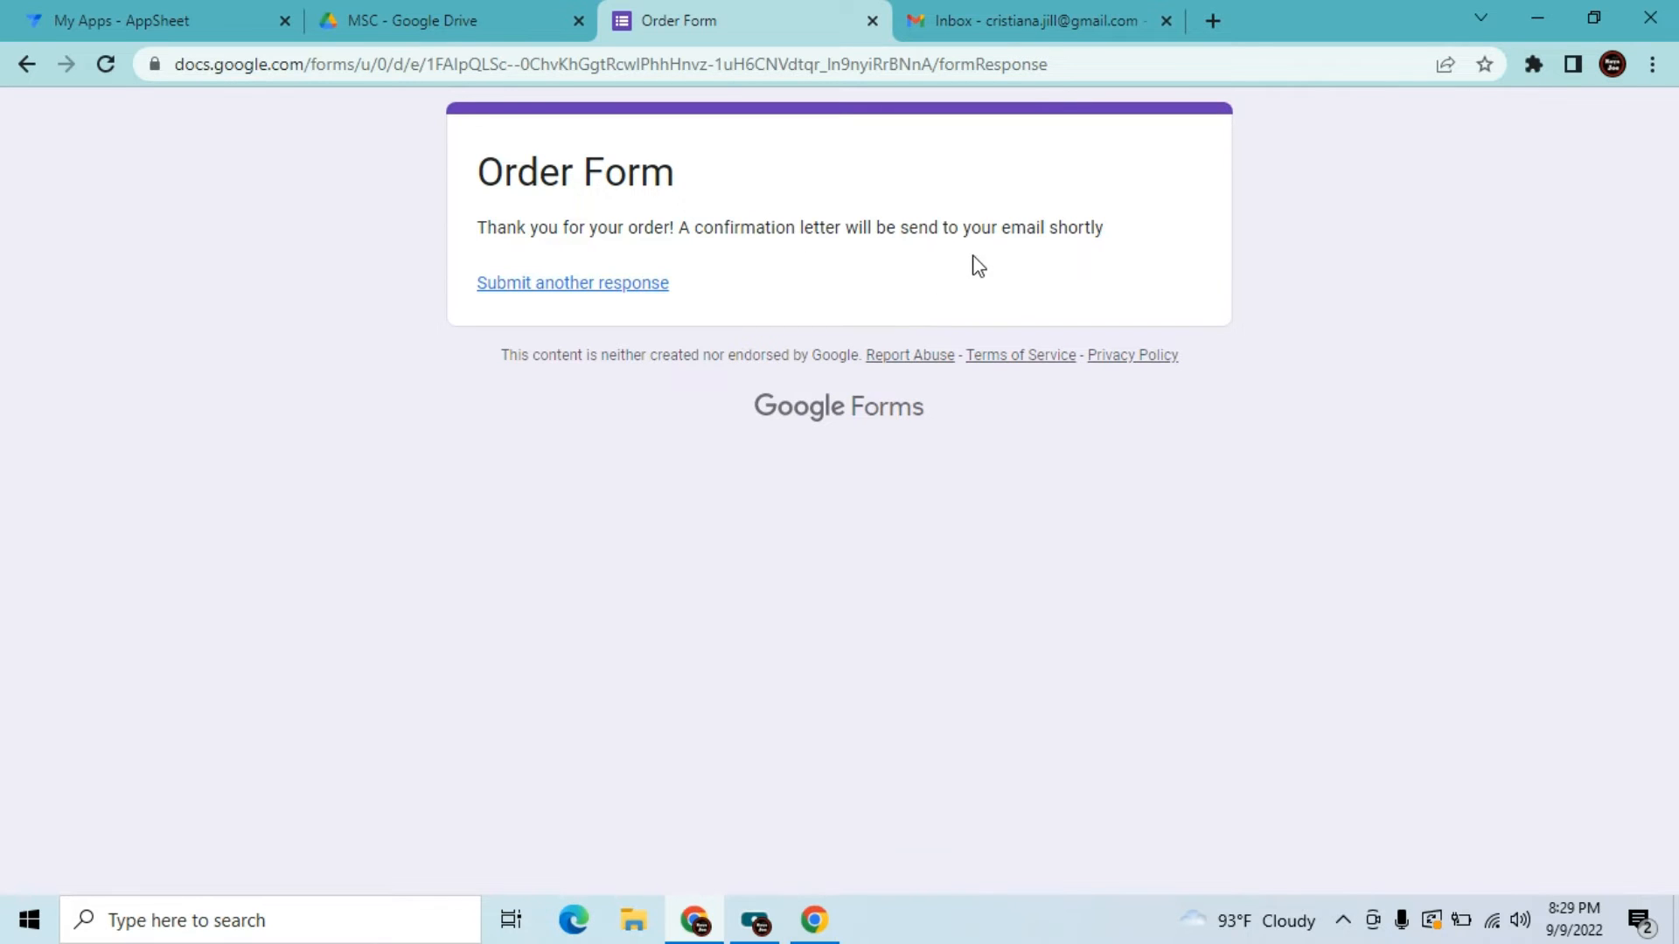
{"action": "left_click", "coordinate": [1060, 20]}
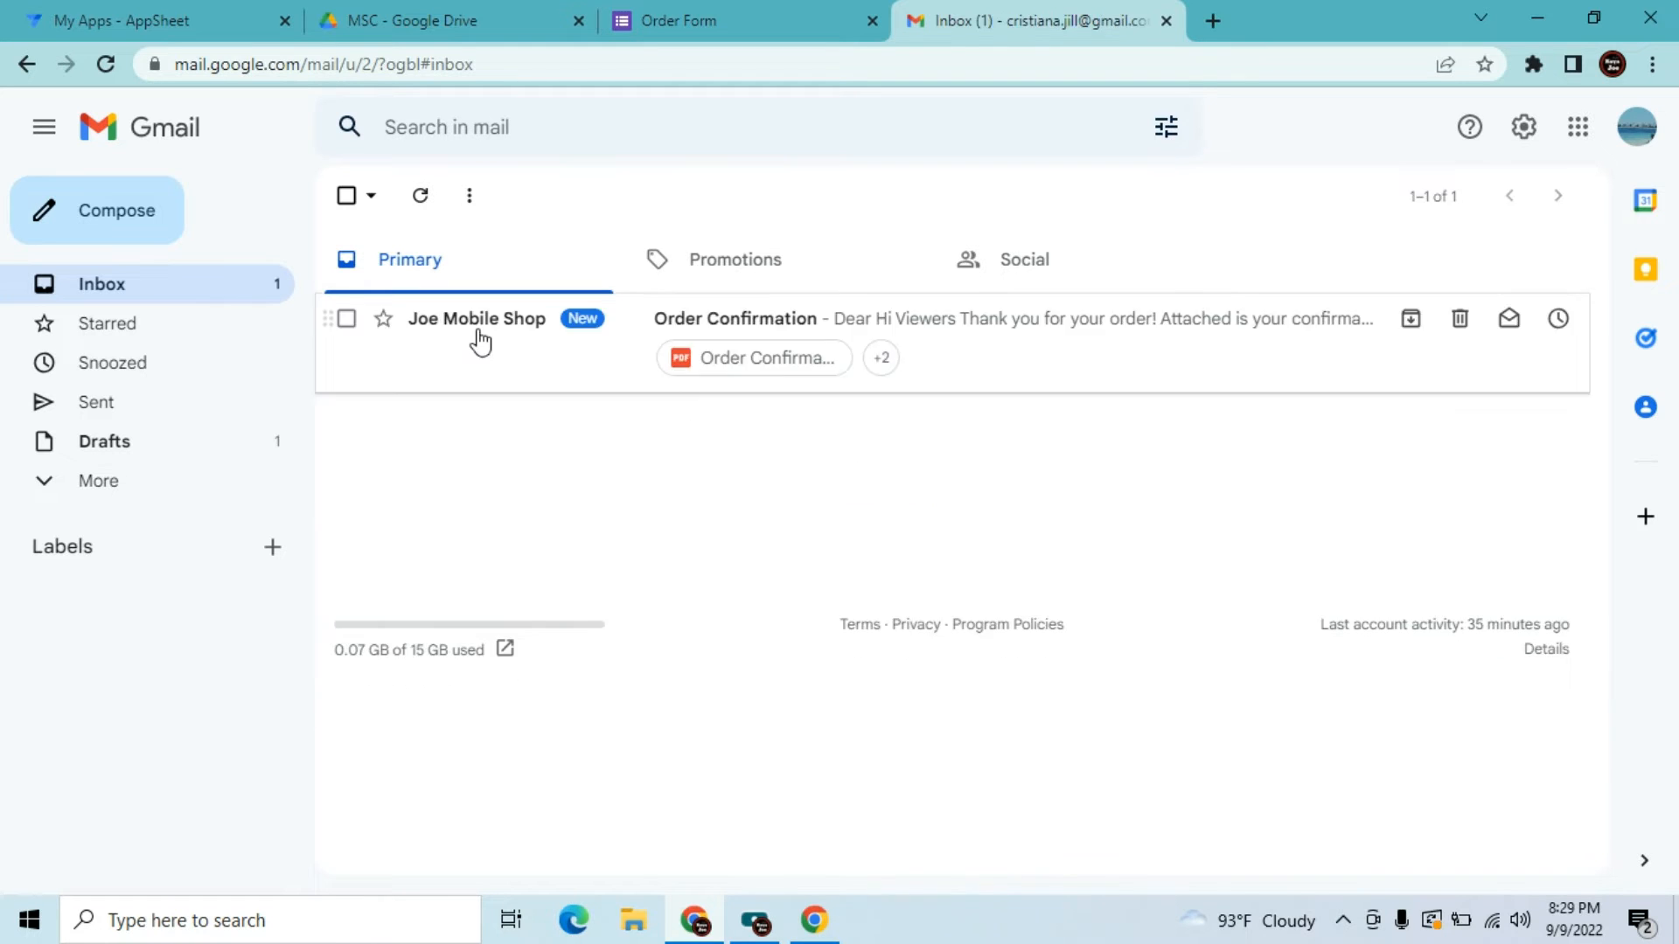
Open Joe Mobile Shop's Order Confirmation email and reveal its sender and recipient details
{"action": "mouse_move", "coordinate": [480, 341]}
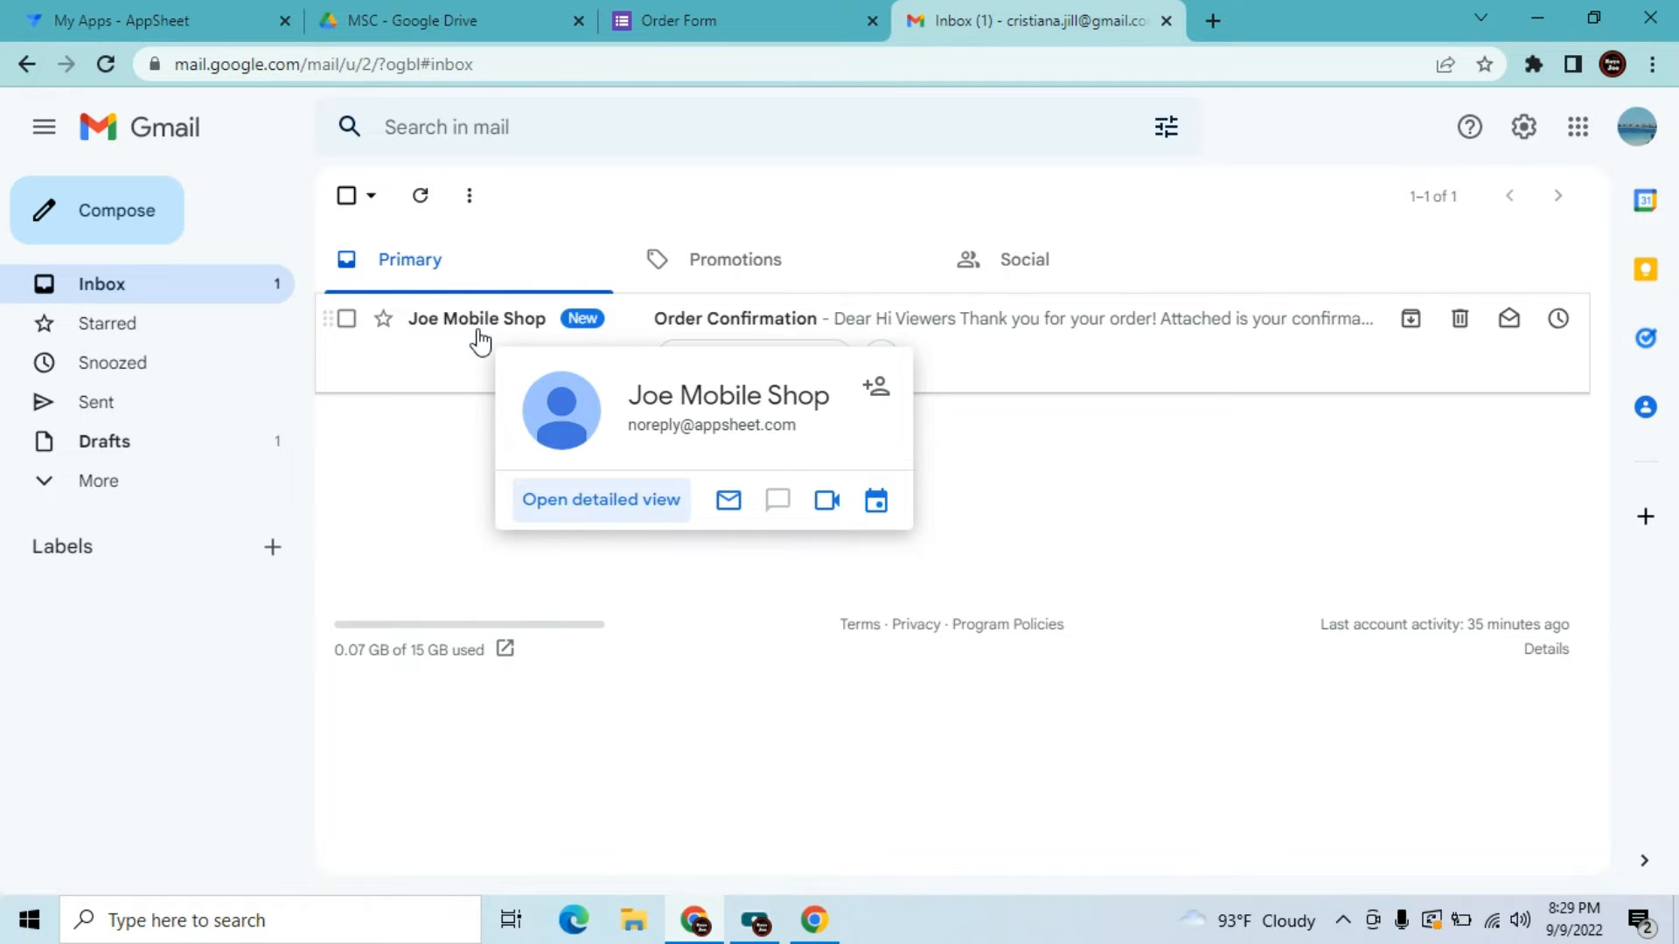
{"action": "left_click", "coordinate": [480, 341]}
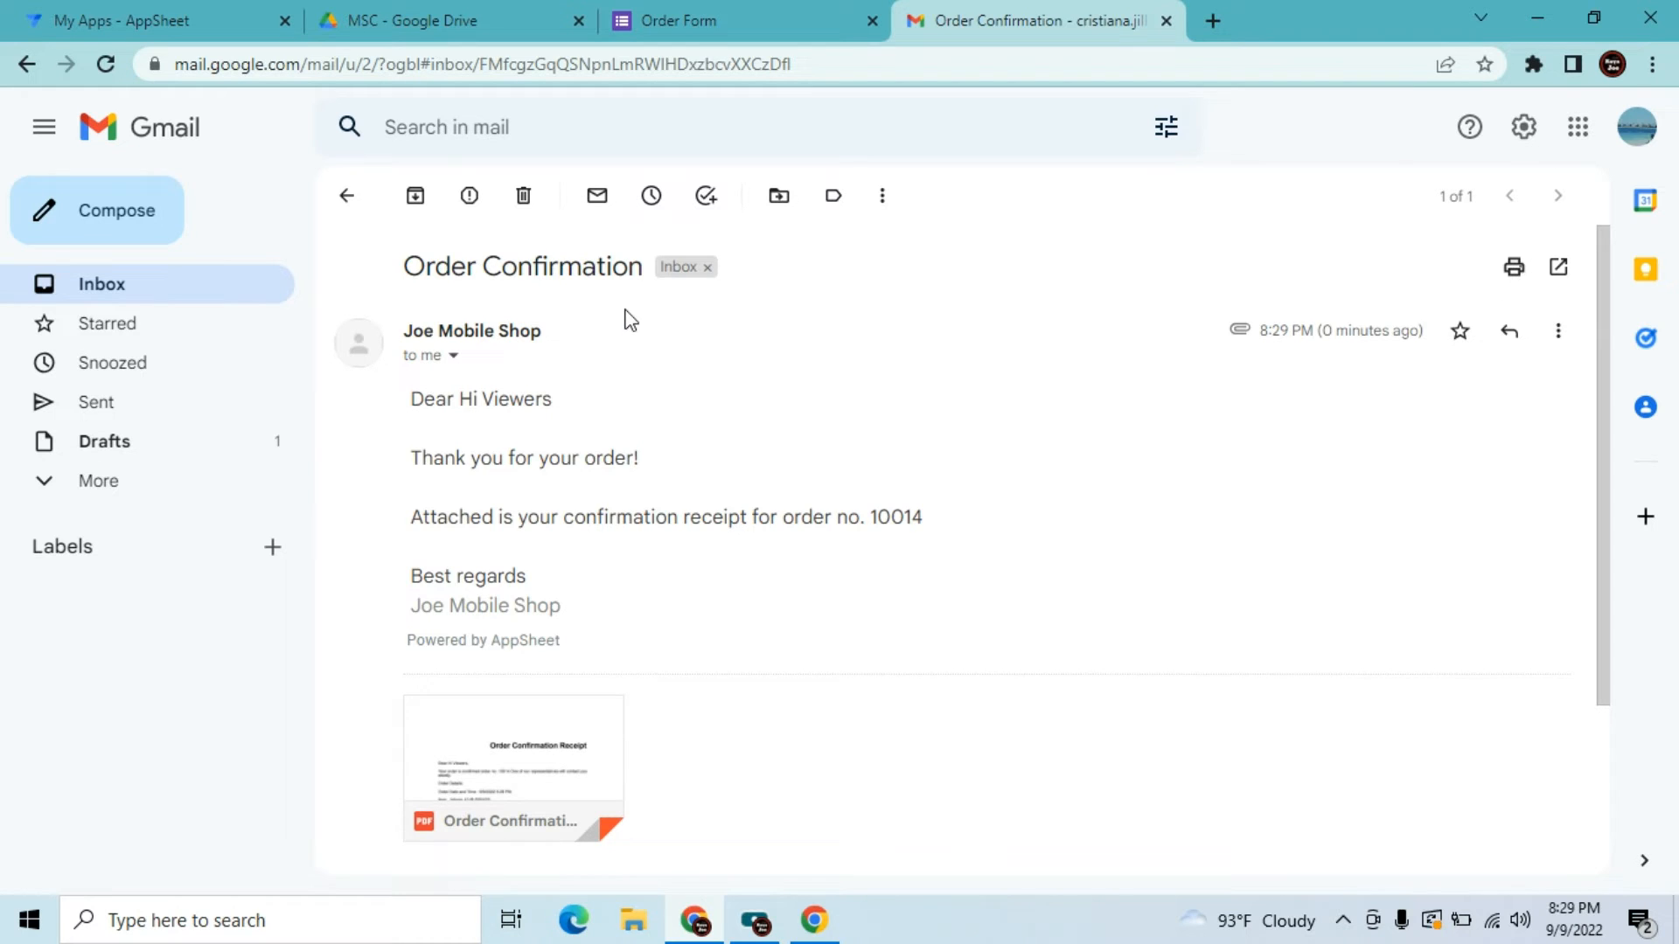
{"action": "double_click", "coordinate": [466, 398]}
{"action": "left_click", "coordinate": [686, 507]}
{"action": "left_click", "coordinate": [453, 356]}
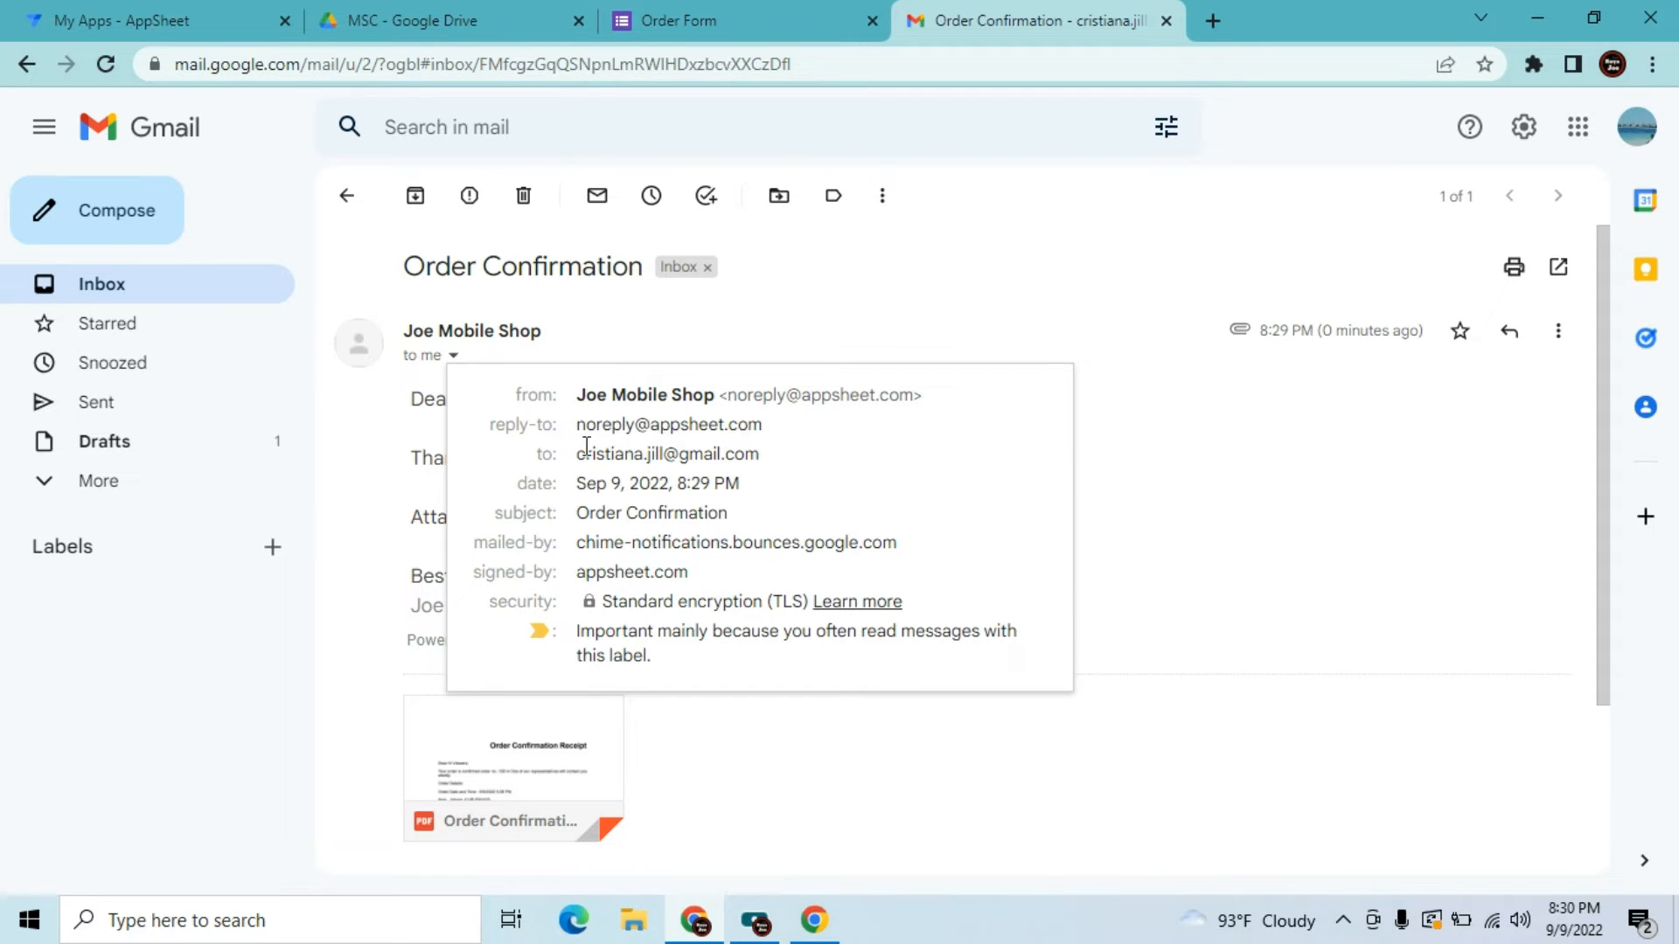
{"action": "mouse_move", "coordinate": [588, 450]}
{"action": "left_click_drag", "start_coordinate": [1598, 452], "coordinate": [1598, 511]}
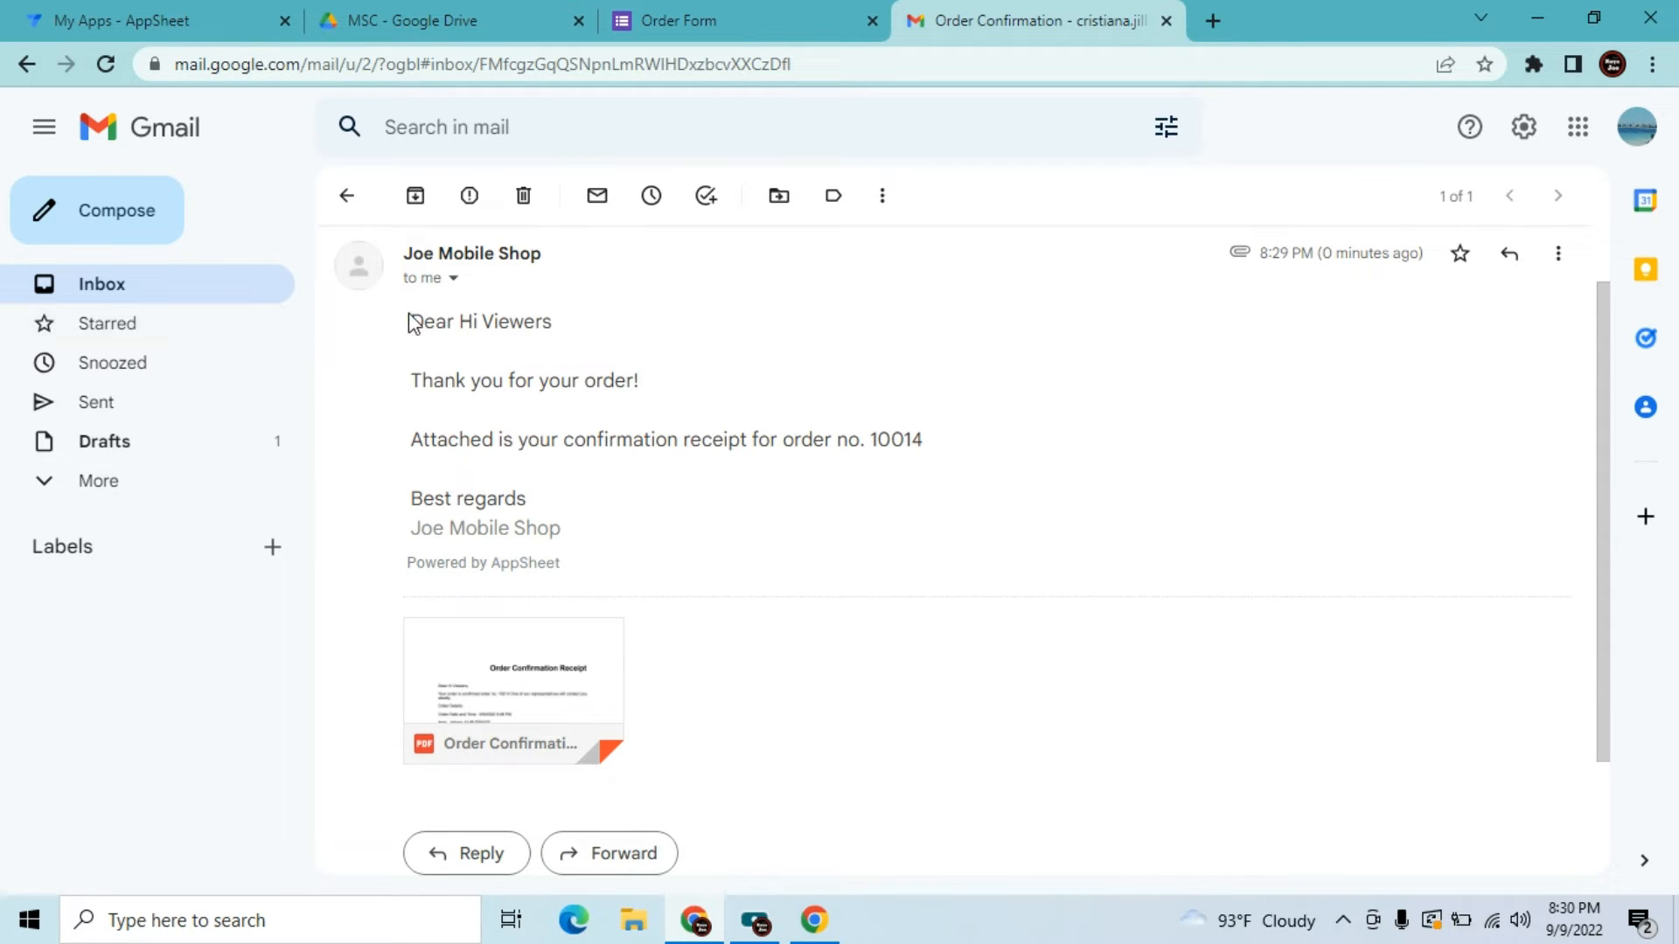
Preview the attached order confirmation PDF receipt and scroll through it
{"action": "left_click", "coordinate": [452, 277]}
{"action": "left_click", "coordinate": [1213, 351]}
{"action": "left_click", "coordinate": [570, 720]}
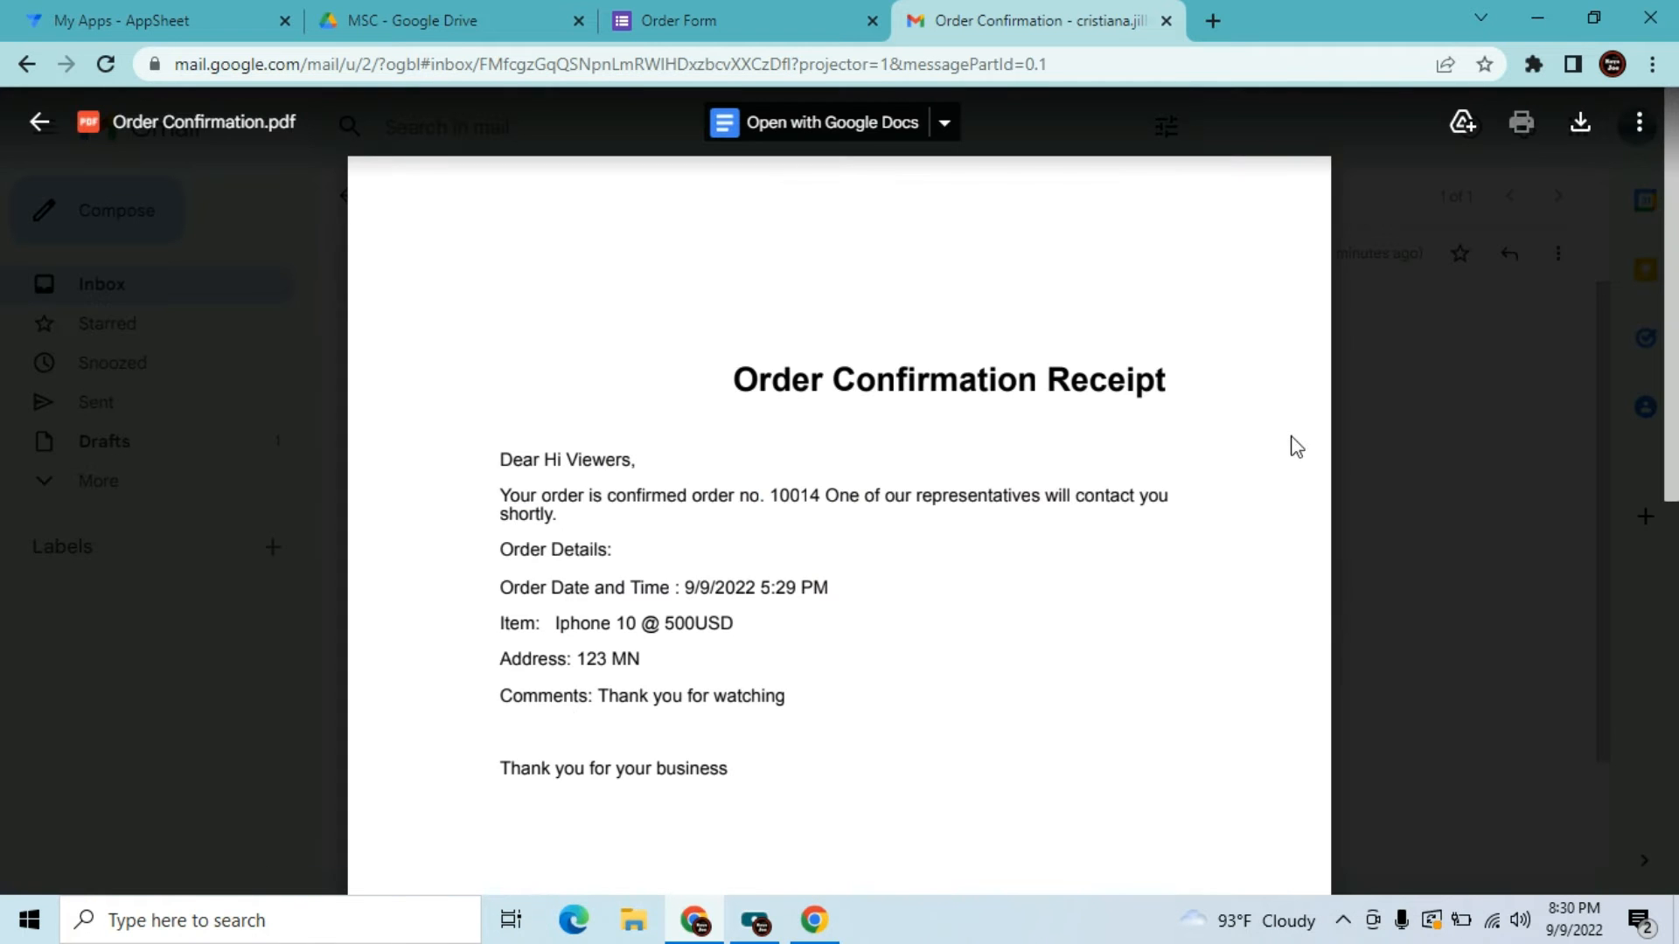
{"action": "scroll", "coordinate": [1676, 359], "scroll_direction": "down", "scroll_amount": 1}
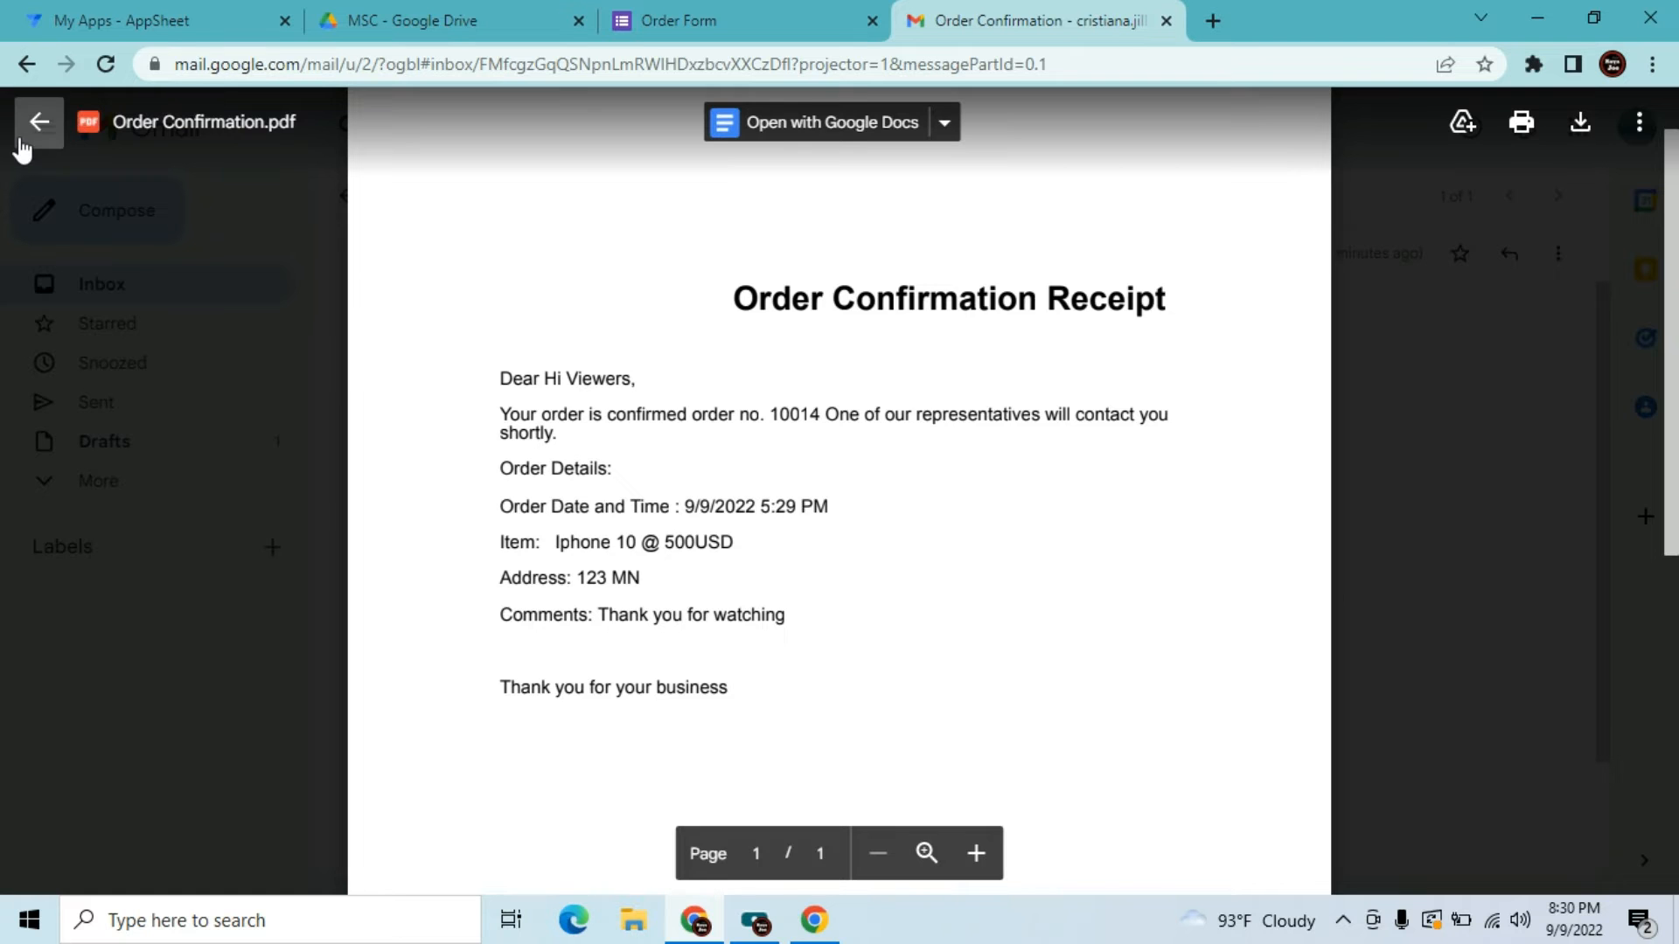
{"action": "left_click", "coordinate": [39, 121]}
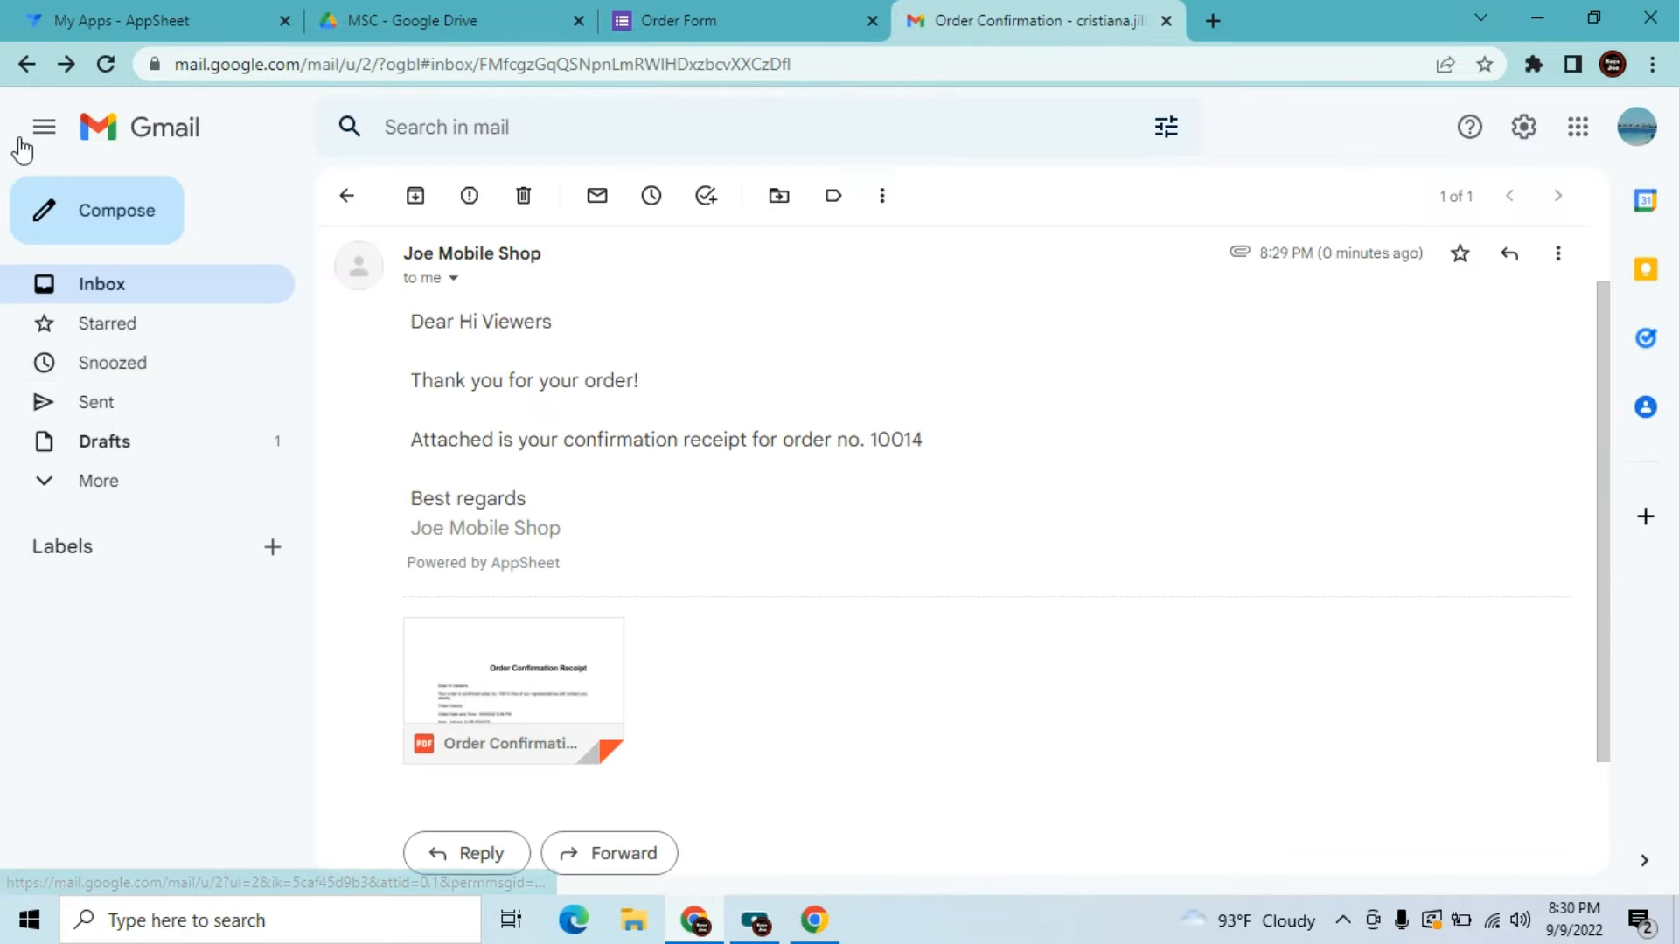
Move the Order Confirmation email to Trash and close the Order Form tab
{"action": "left_click", "coordinate": [168, 288]}
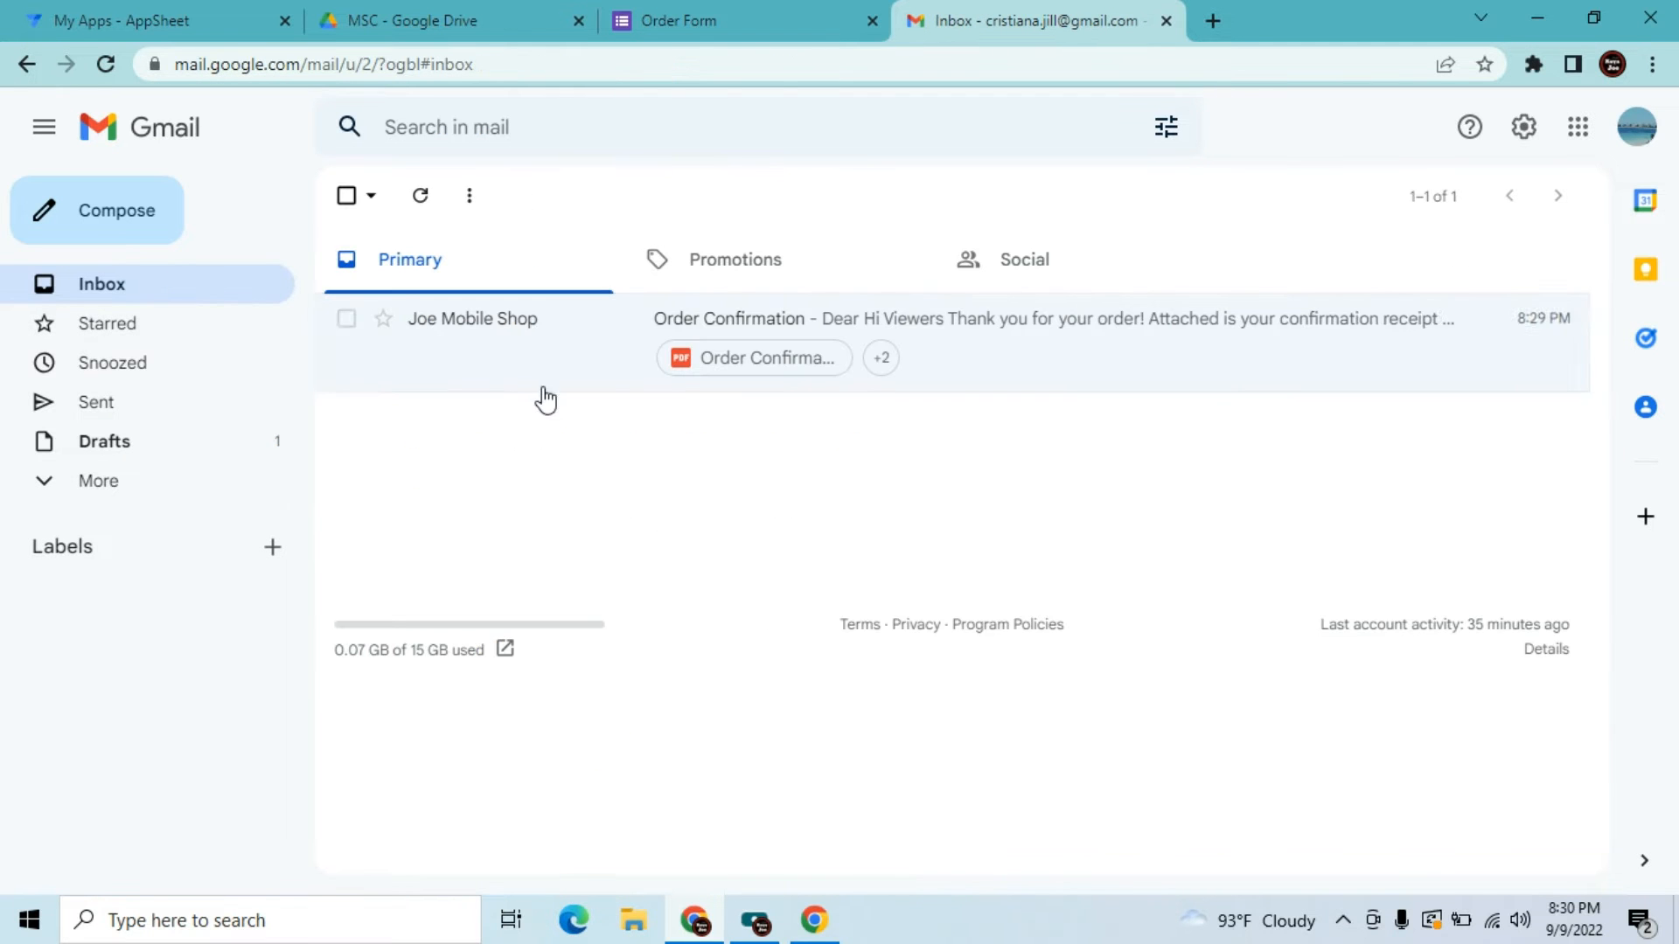
{"action": "left_click", "coordinate": [348, 320]}
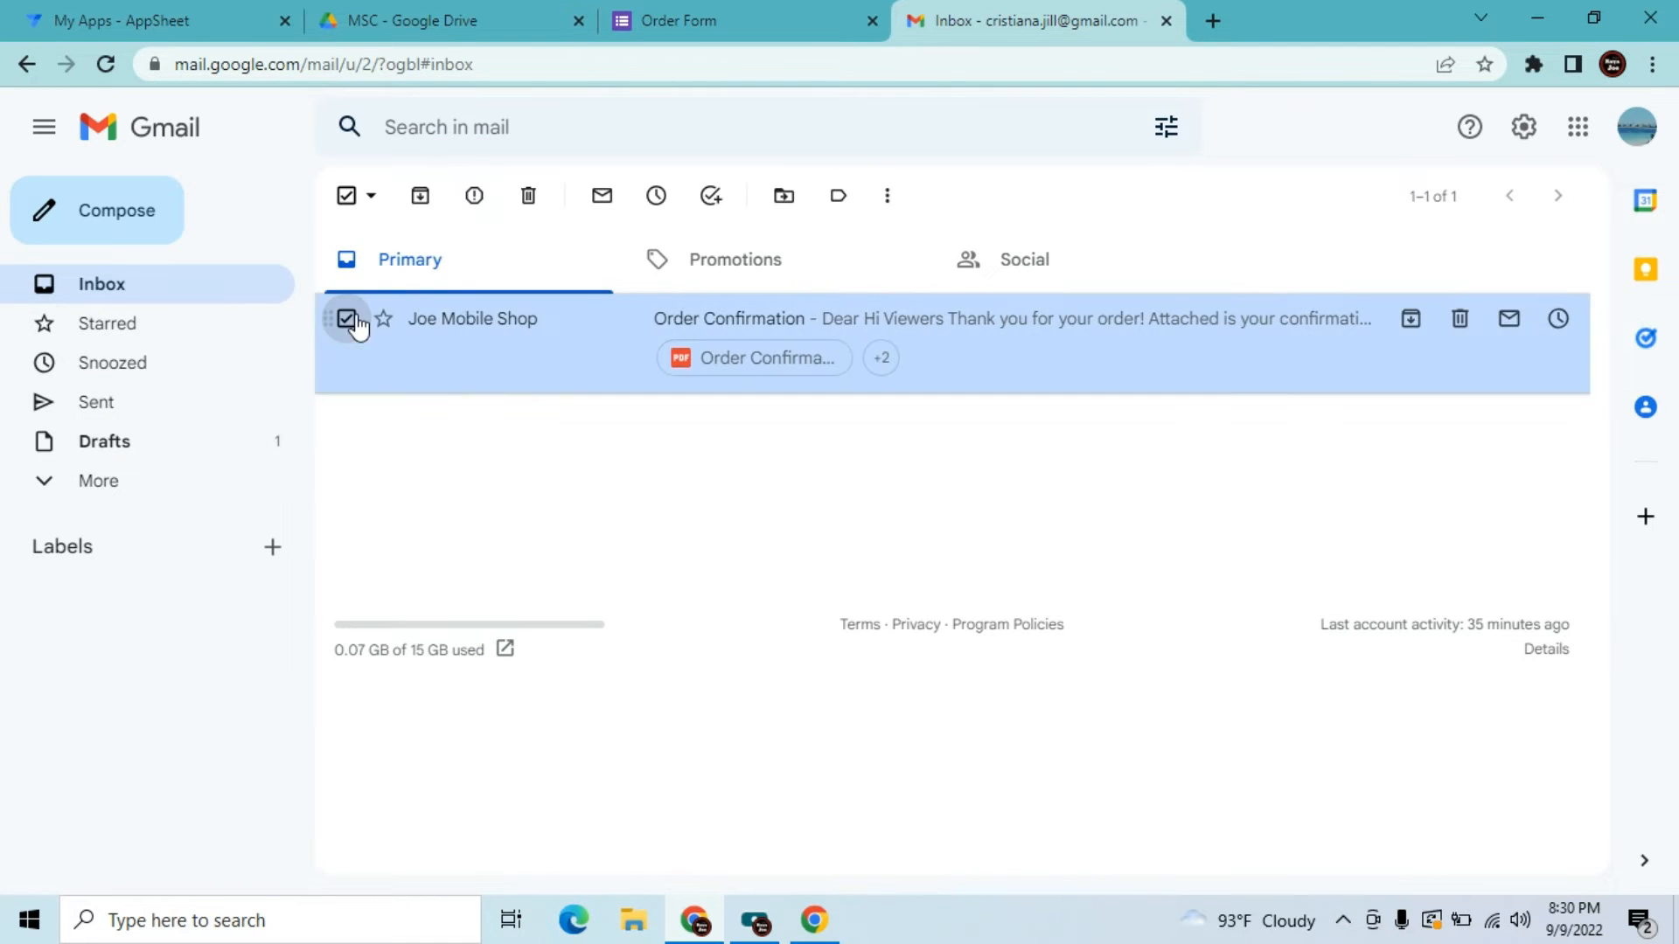
{"action": "left_click", "coordinate": [529, 199]}
{"action": "left_click", "coordinate": [768, 17]}
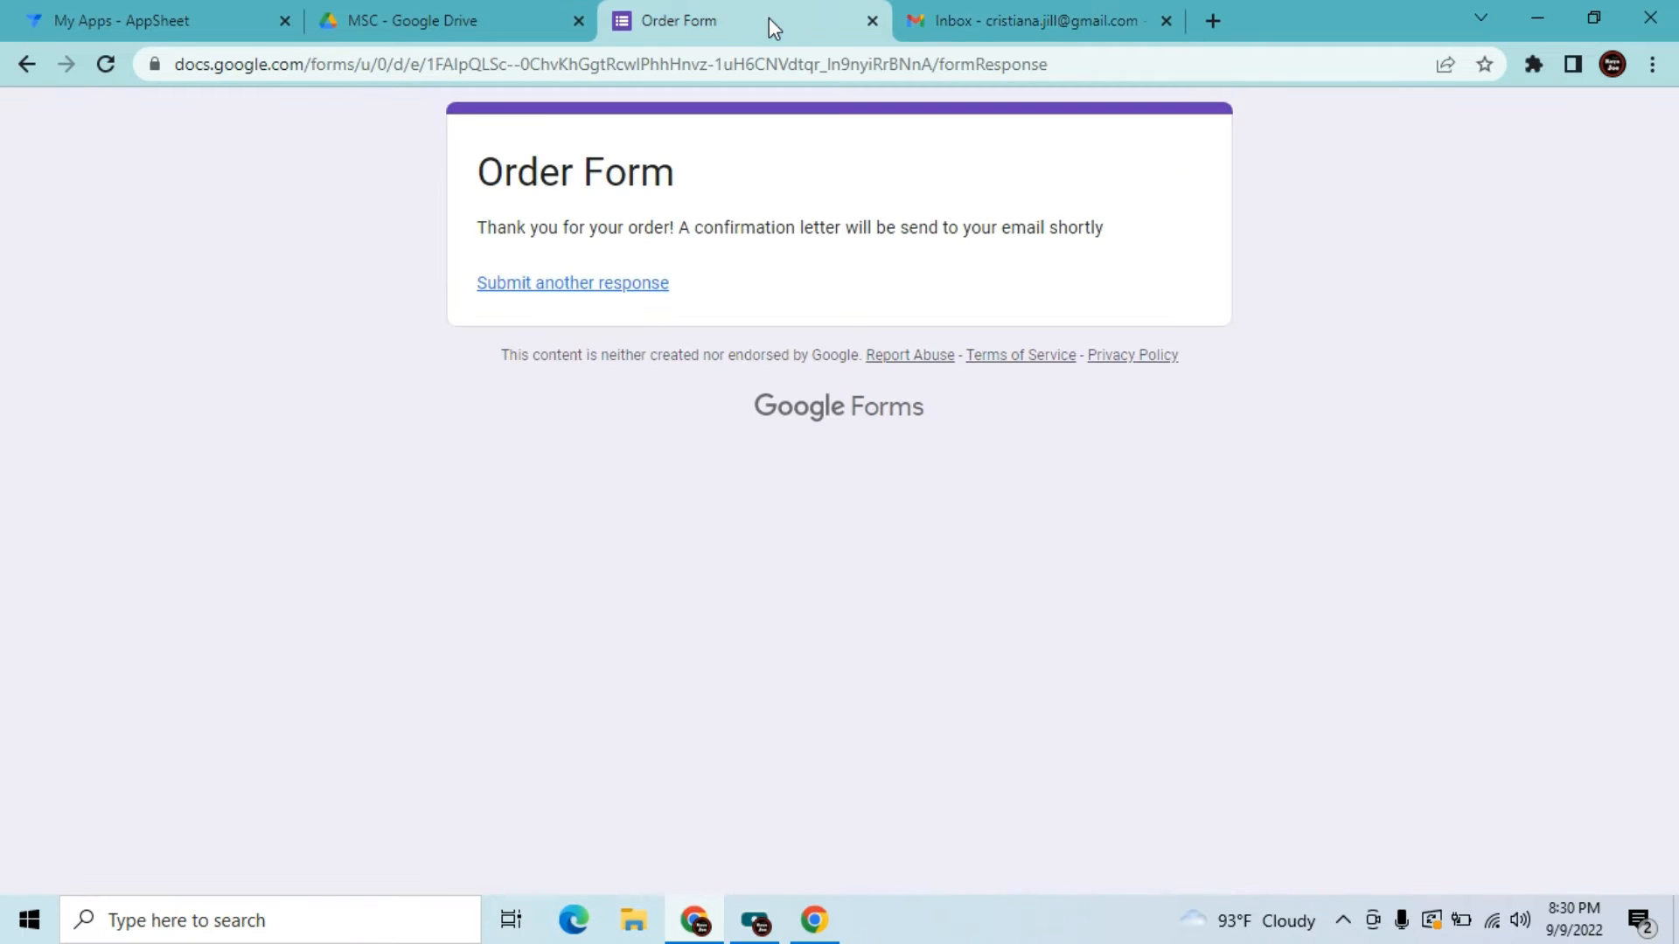
{"action": "left_click", "coordinate": [872, 20]}
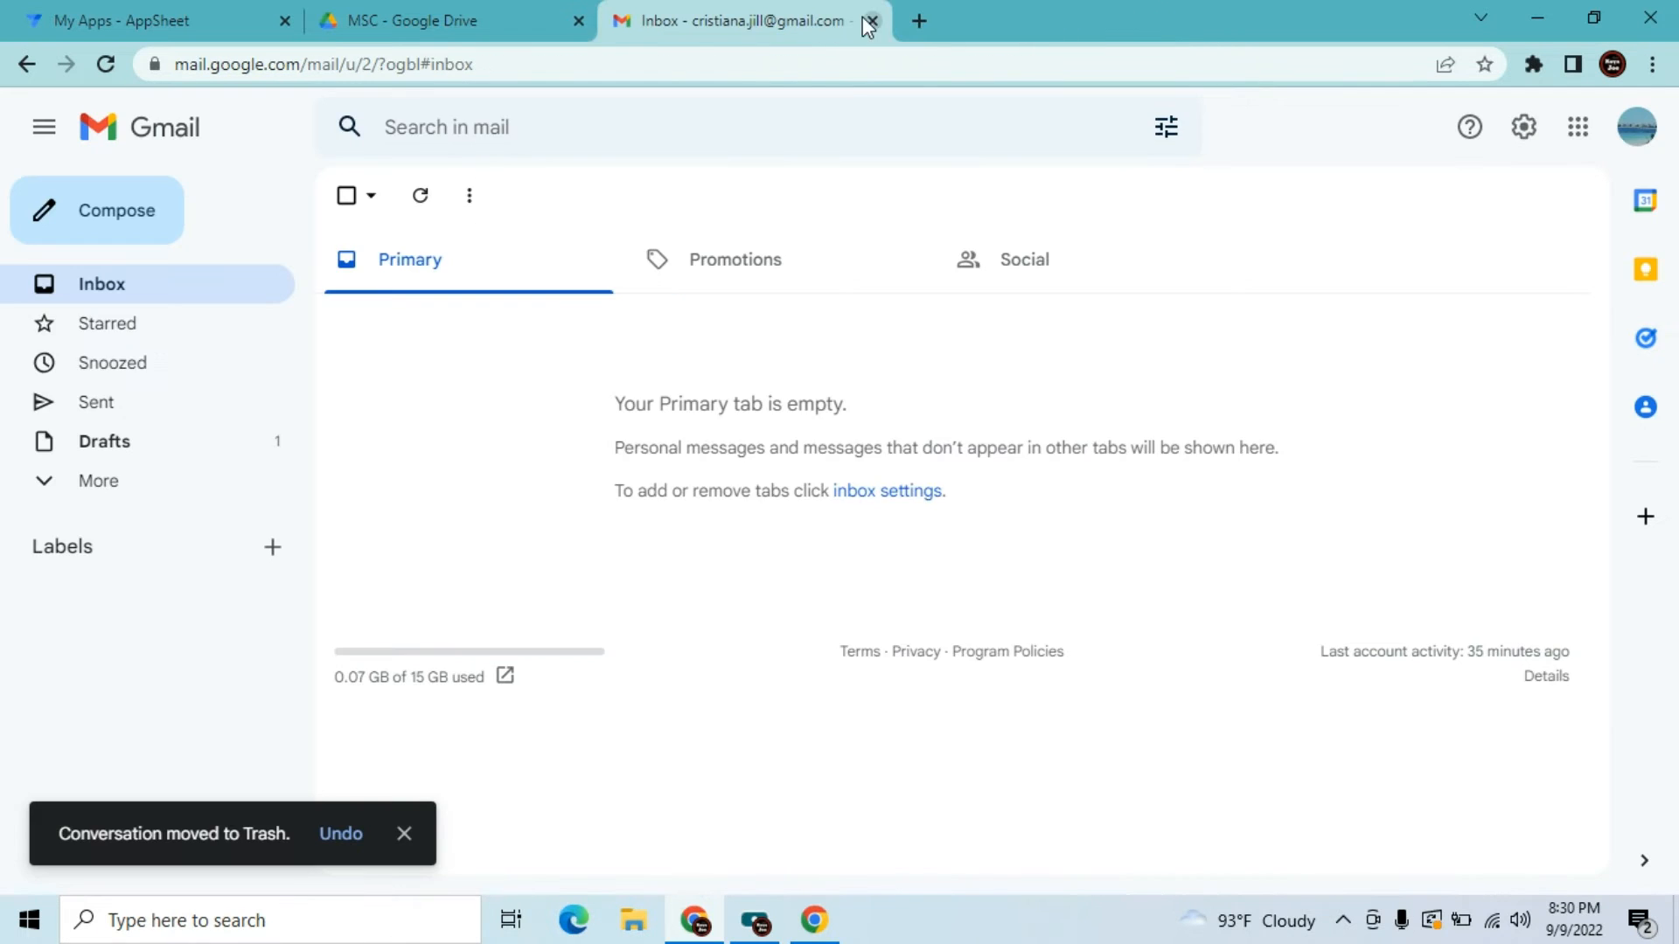
{"action": "left_click", "coordinate": [414, 7]}
Create a blank Google Form from the New menu in My Drive
{"action": "left_click", "coordinate": [153, 294]}
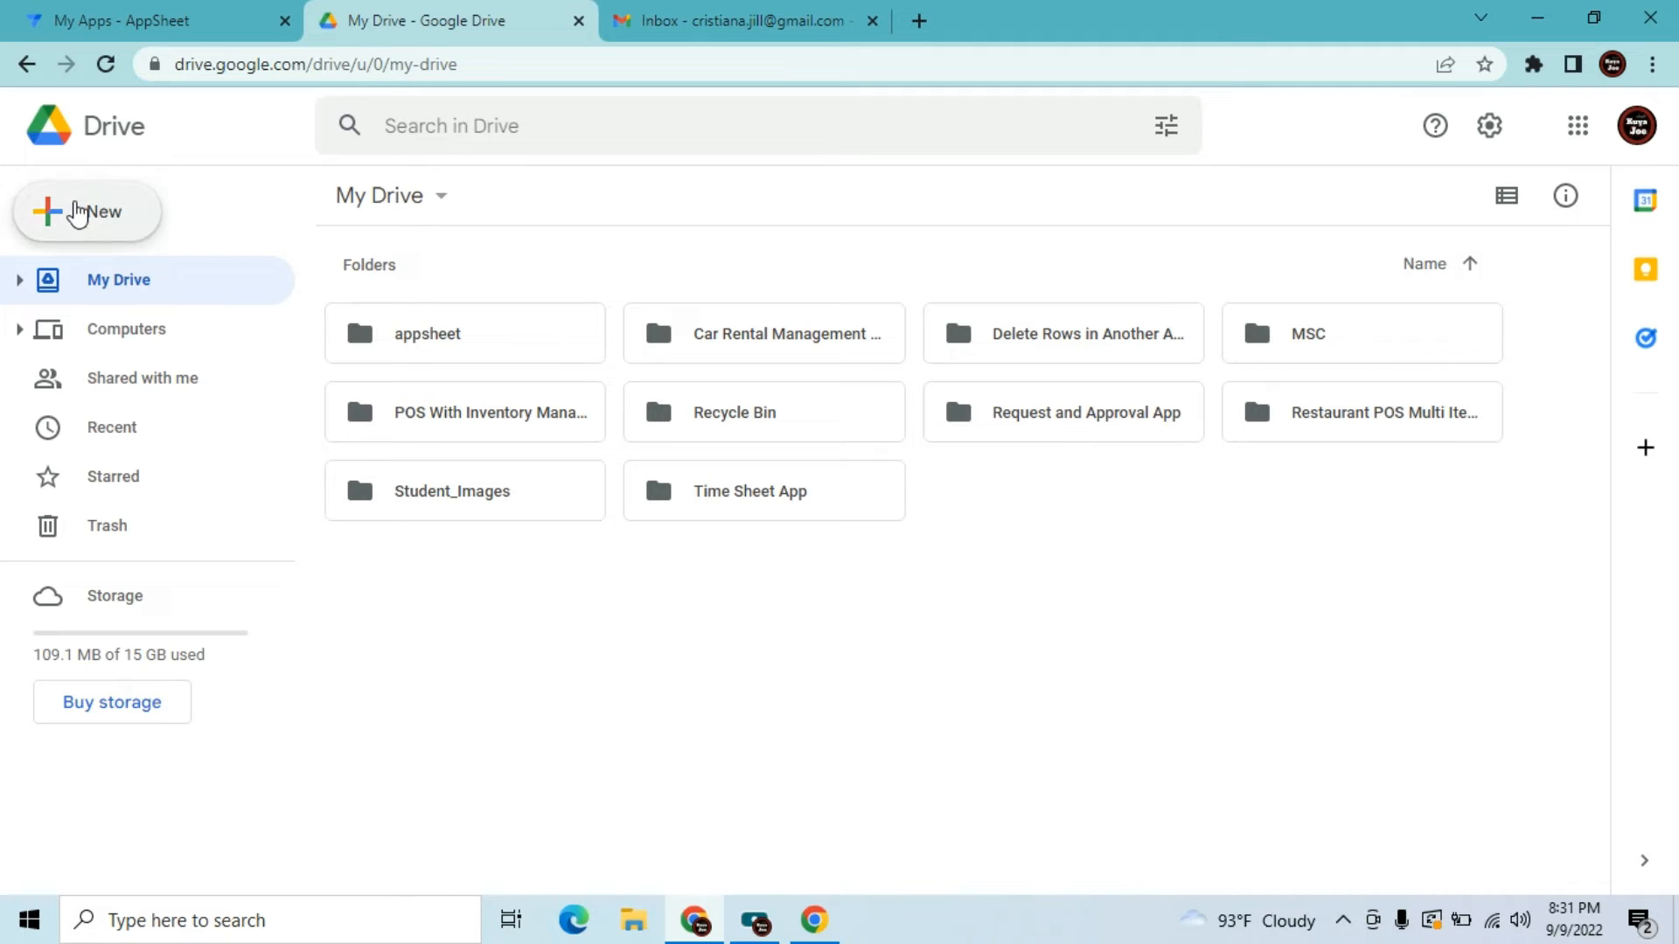
{"action": "left_click", "coordinate": [77, 212]}
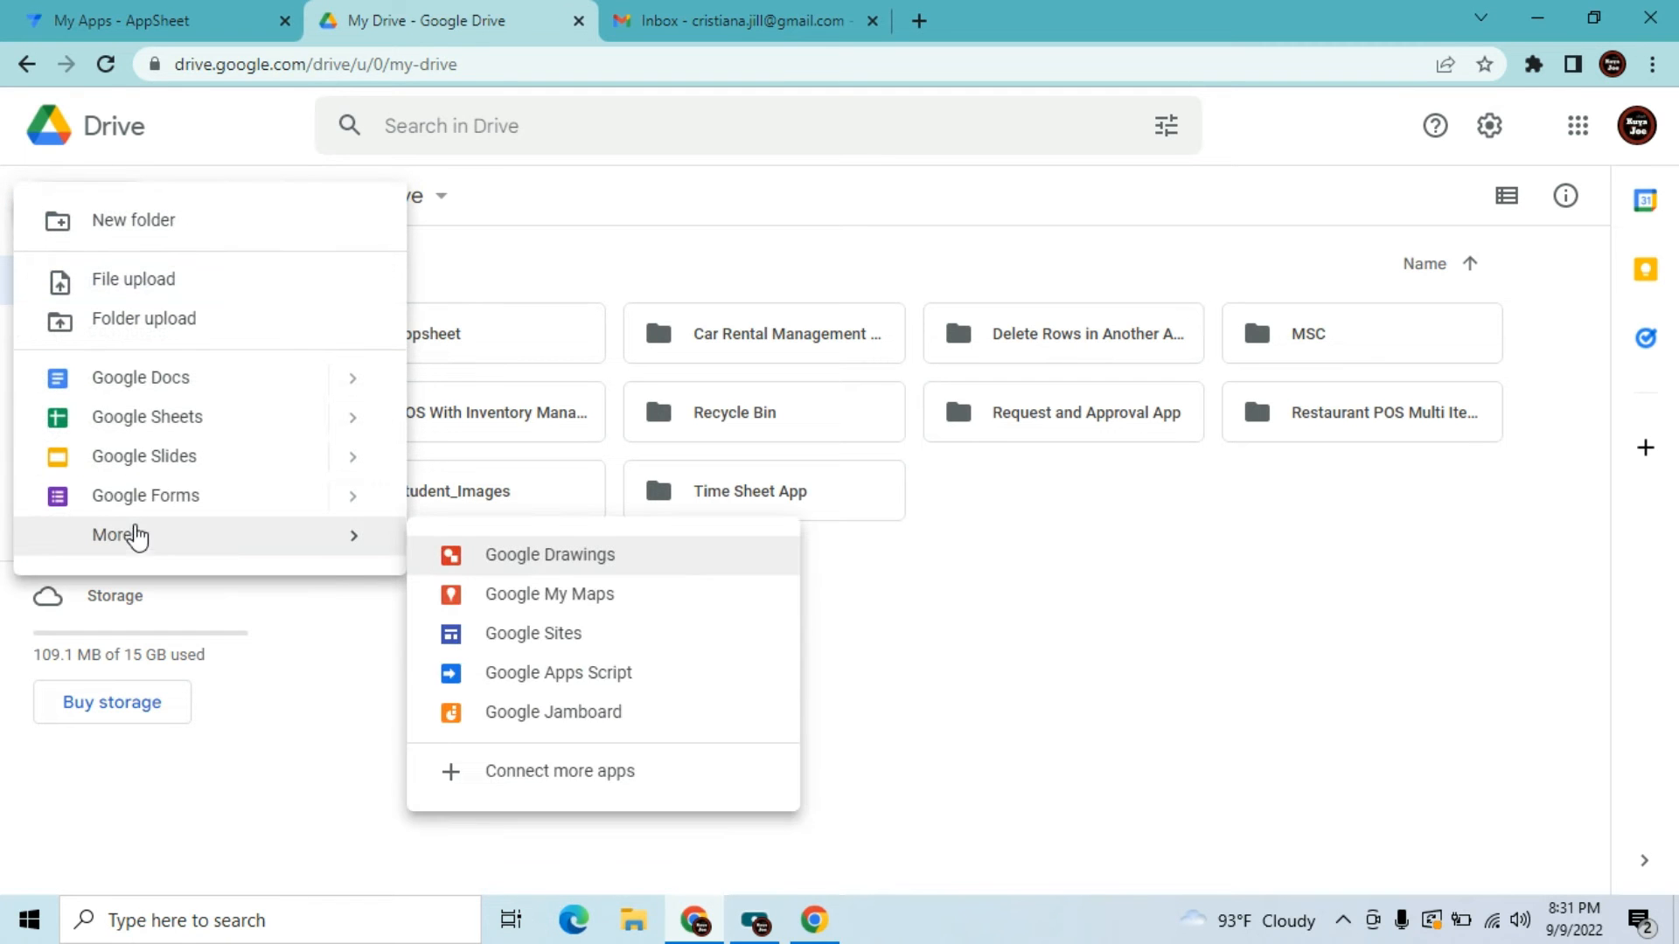
{"action": "left_click", "coordinate": [353, 498]}
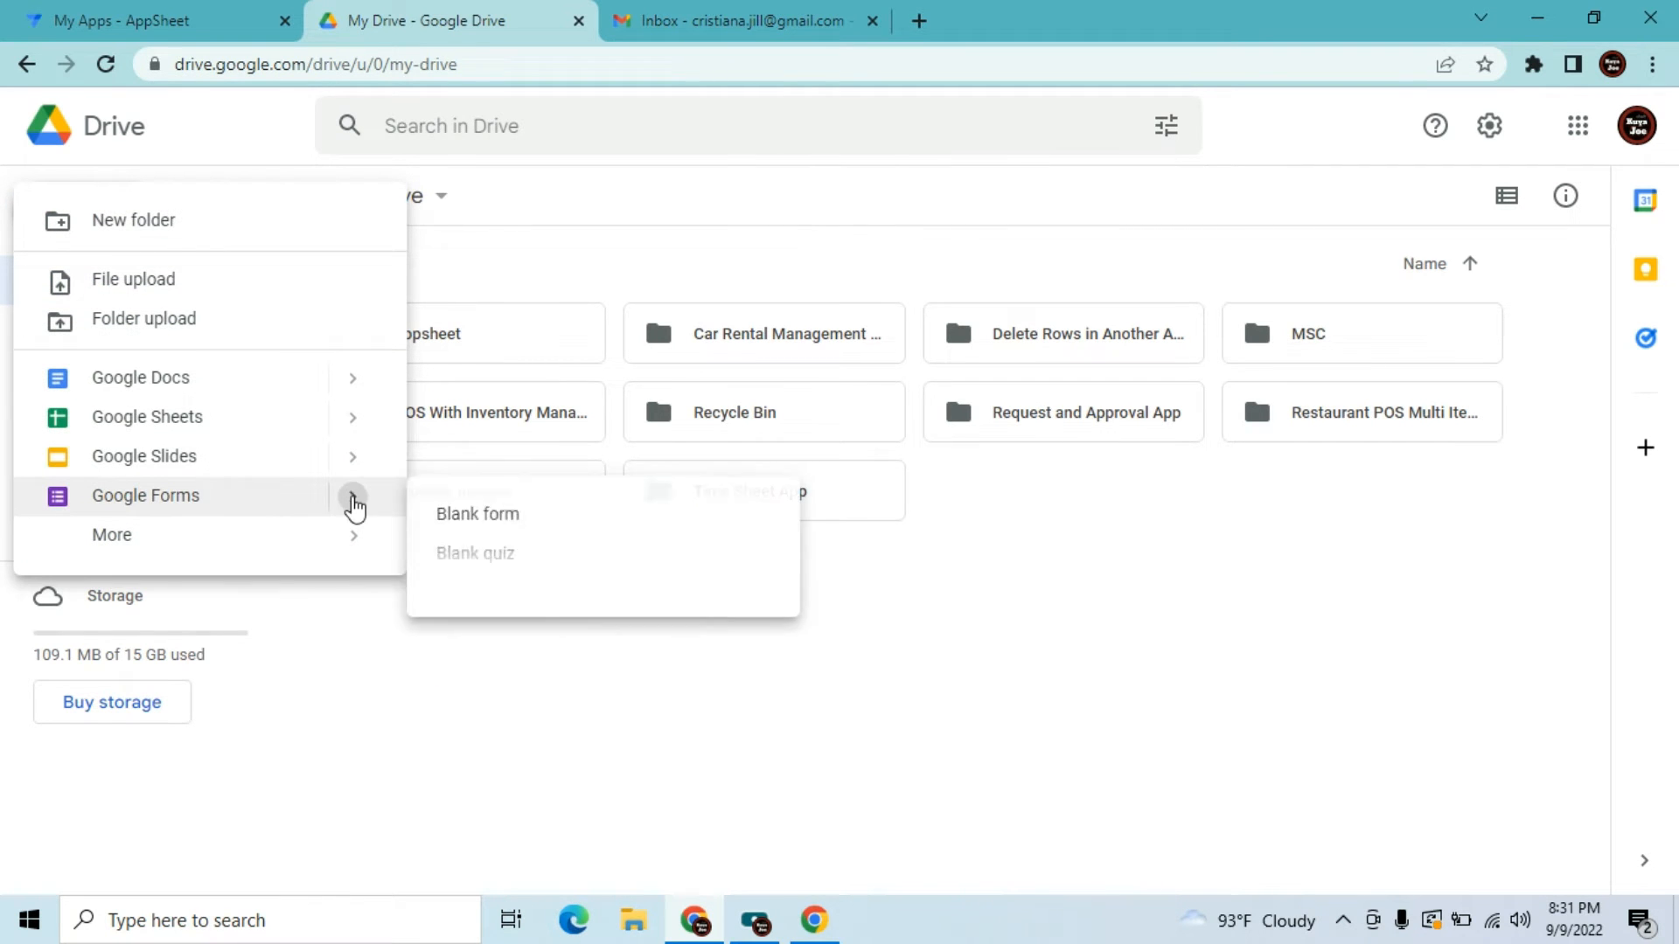
{"action": "left_click", "coordinate": [470, 518]}
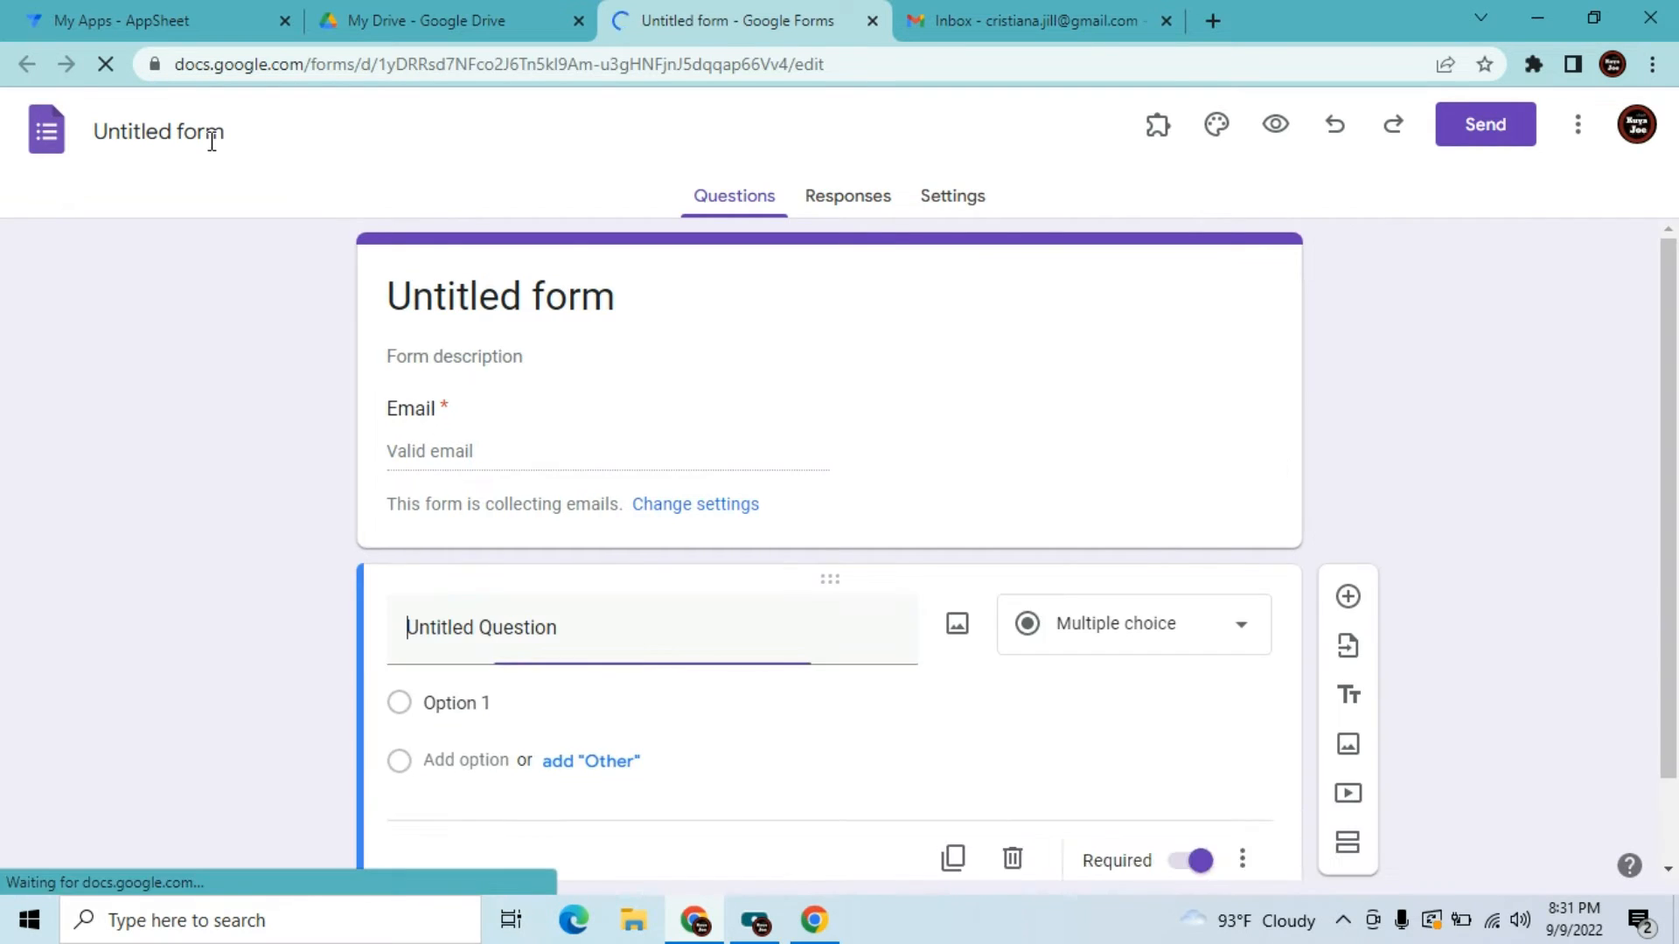
Replace the 'Untitled form' title with 'REQUEST FORM'
{"action": "left_click", "coordinate": [211, 140]}
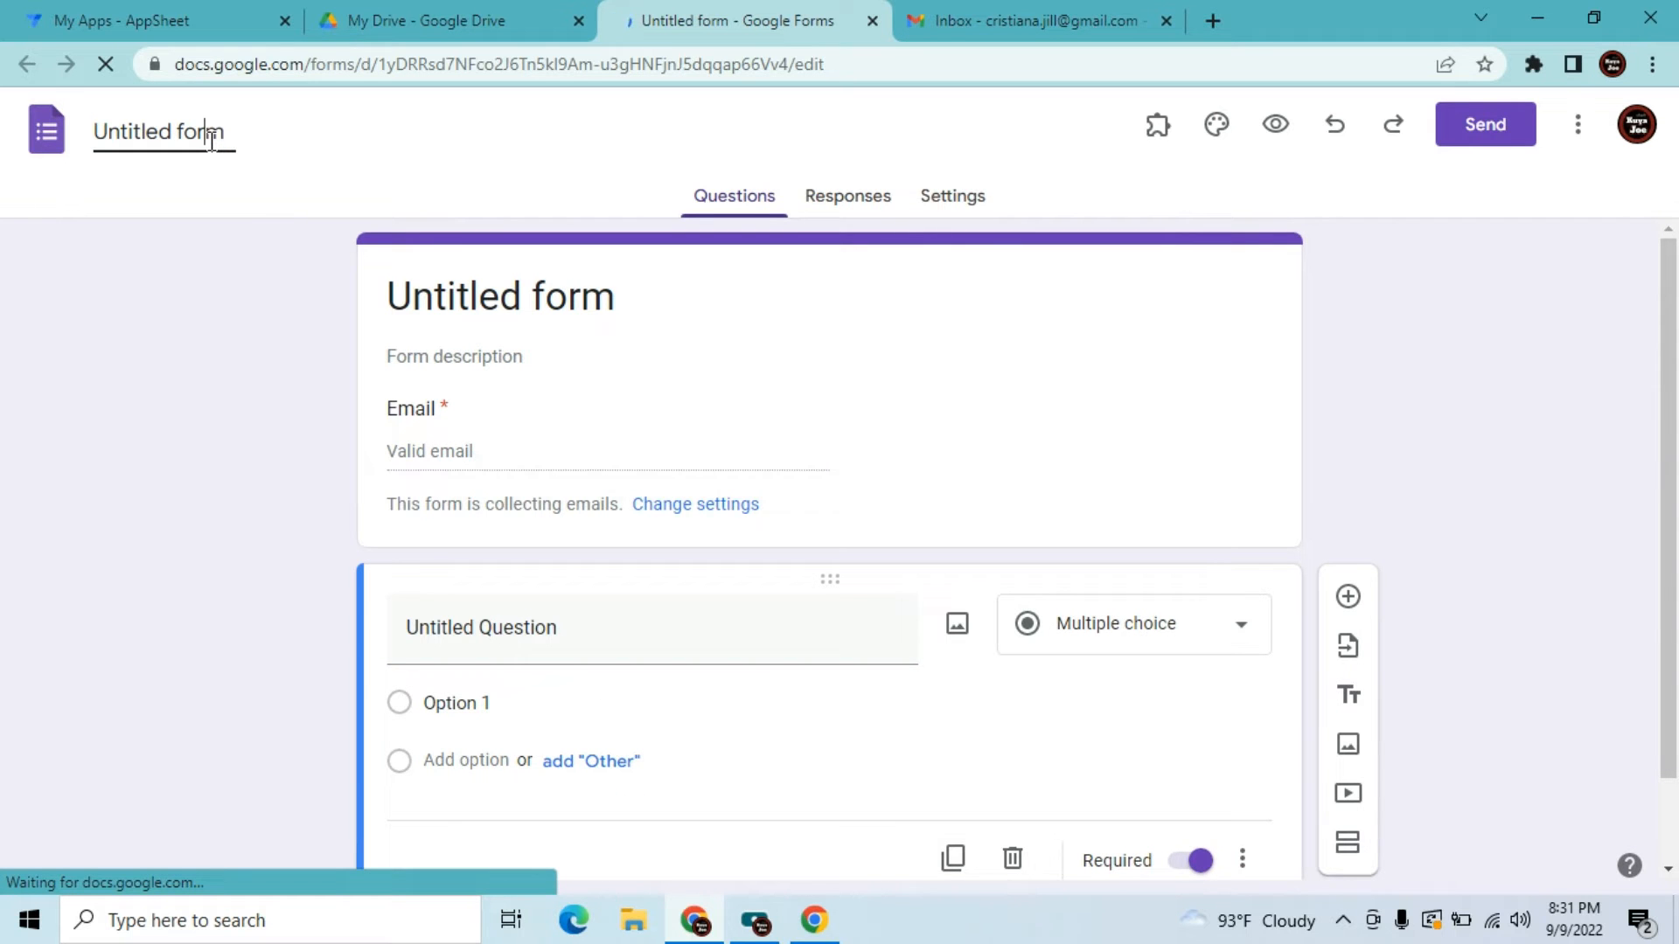
{"action": "key", "text": "ctrl+a"}
{"action": "key", "text": "BackSpace"}
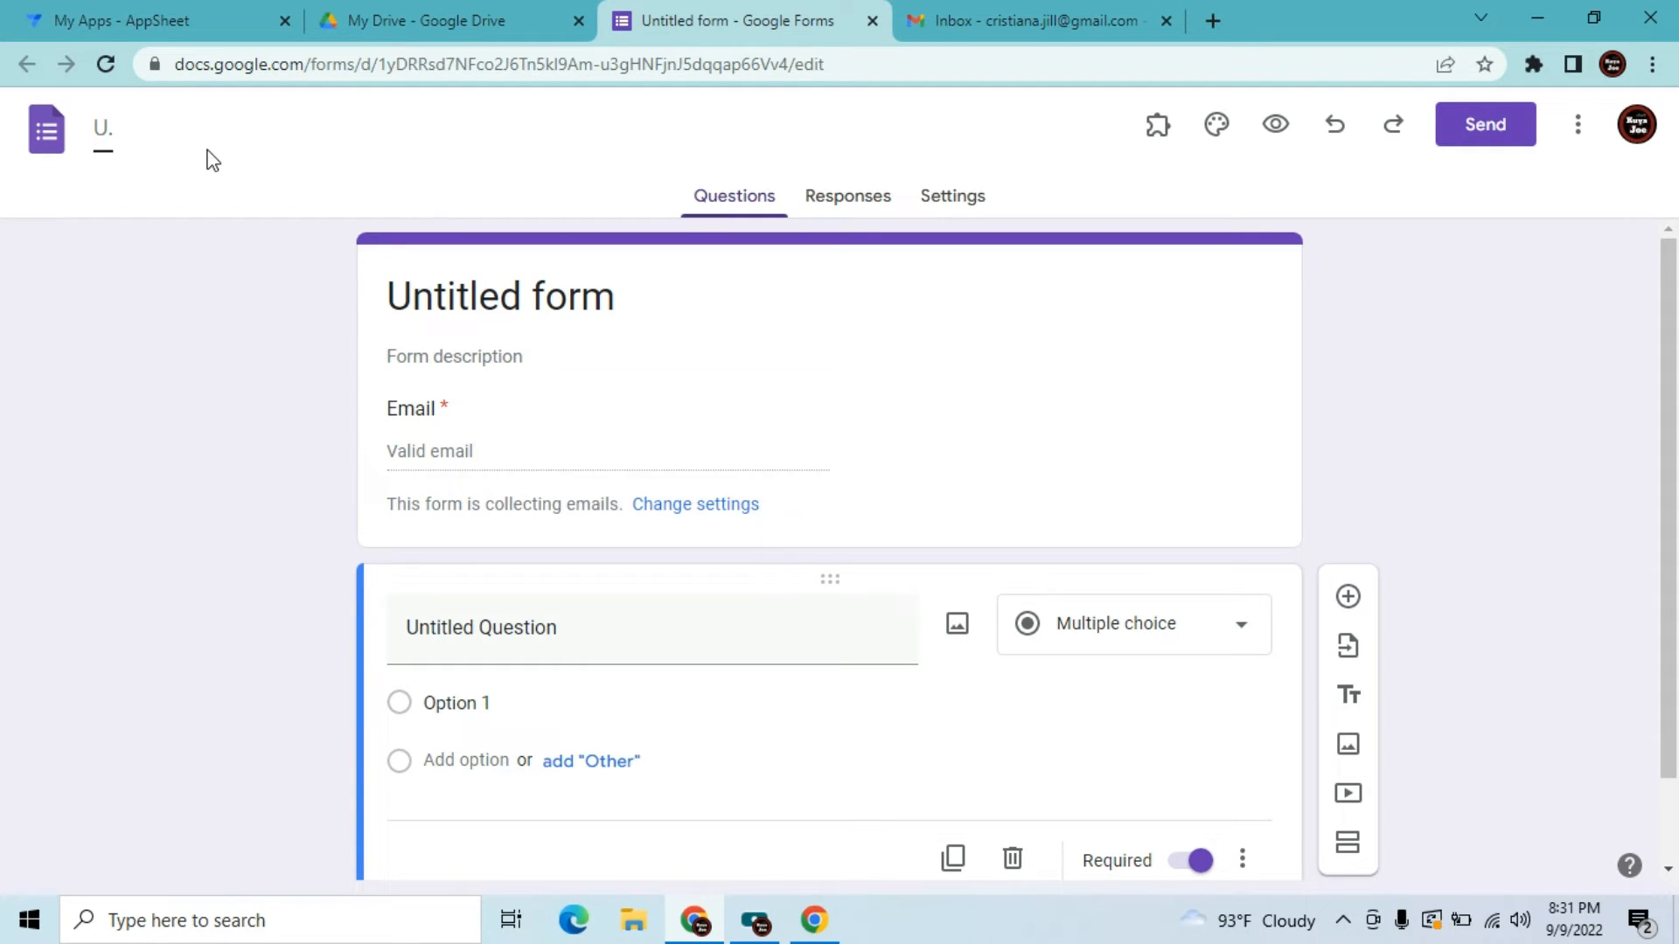
{"action": "type", "text": "REQUEST FORM"}
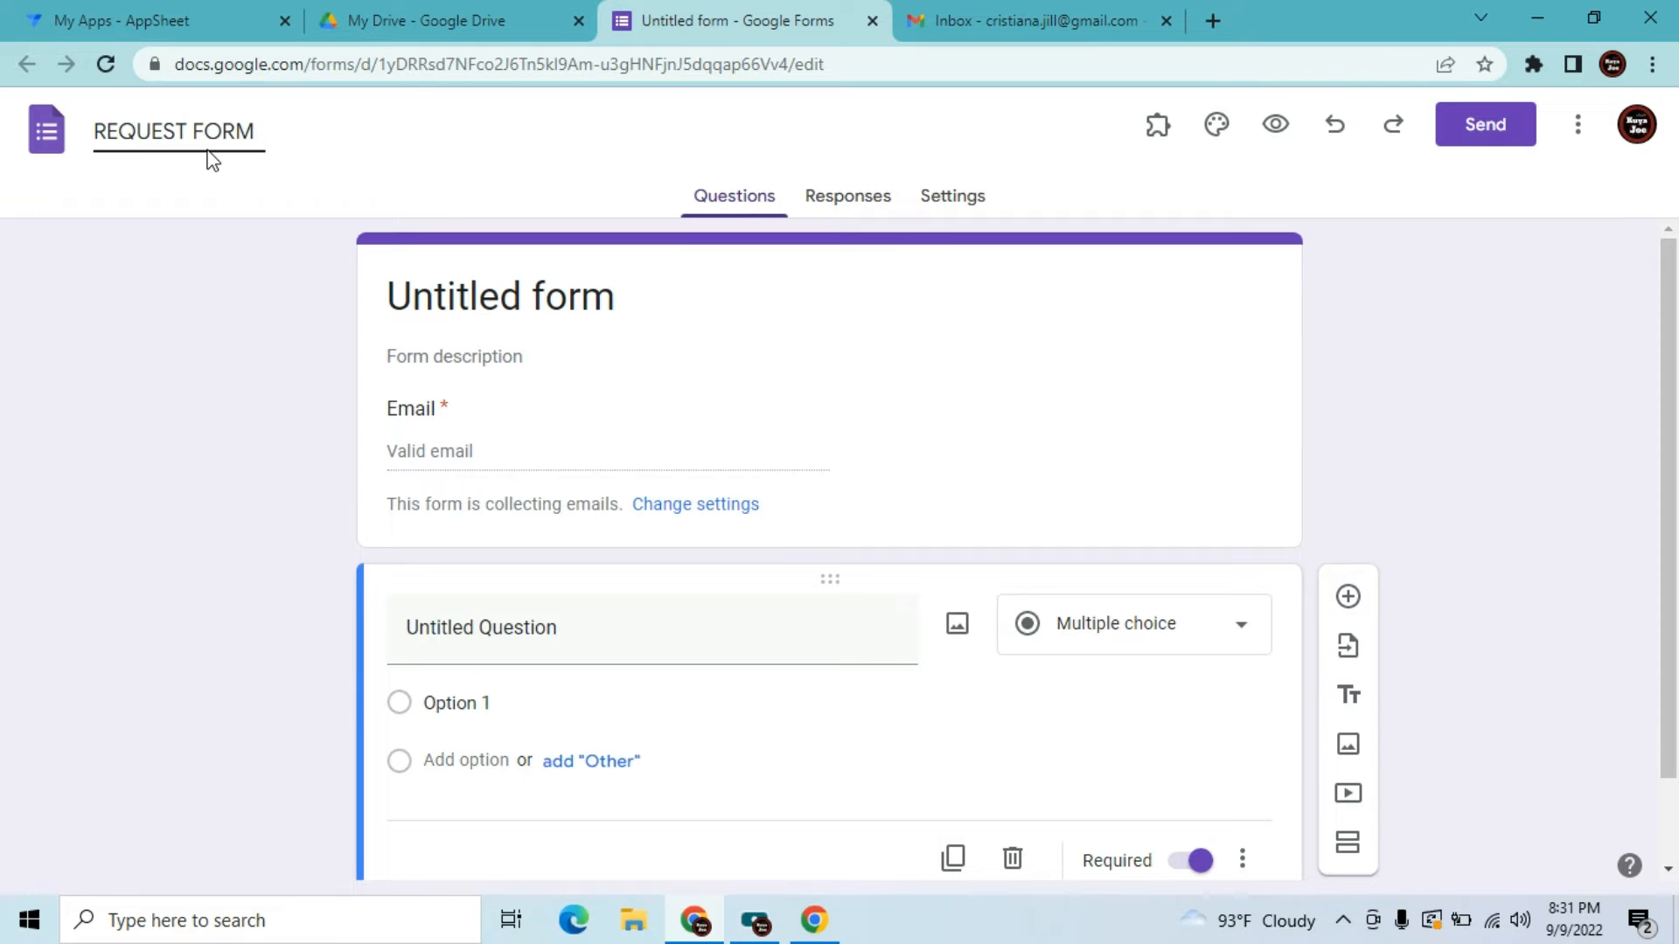
{"action": "left_click", "coordinate": [477, 428]}
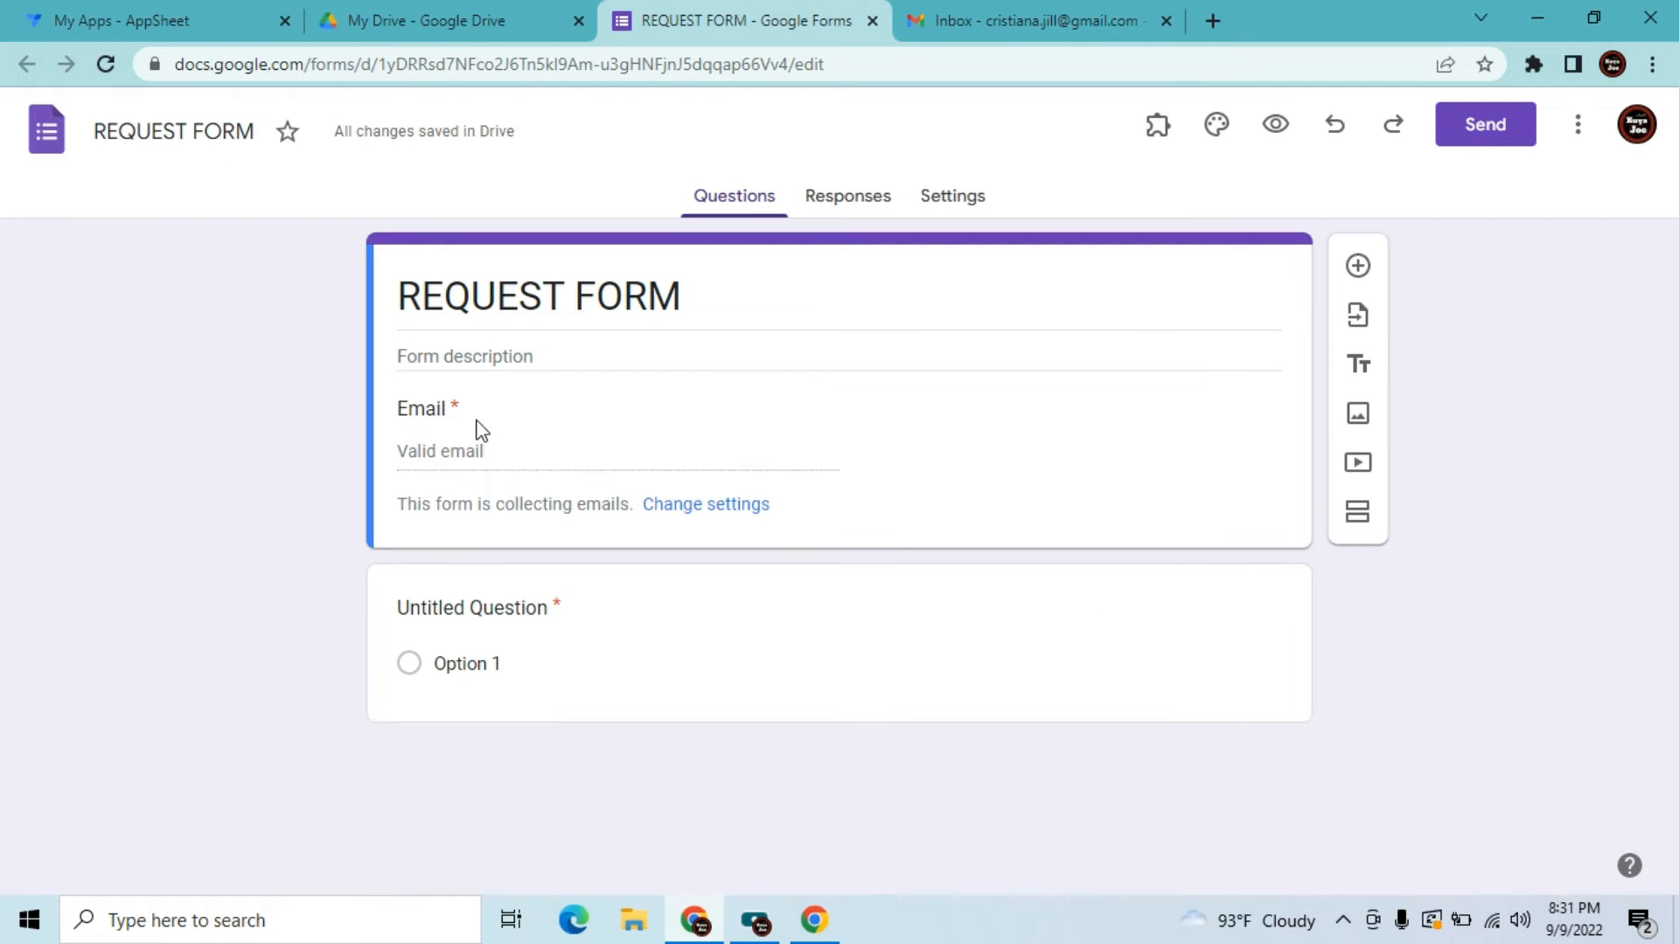
Open the form's Settings page and expand the Presentation section
{"action": "left_click", "coordinate": [951, 201]}
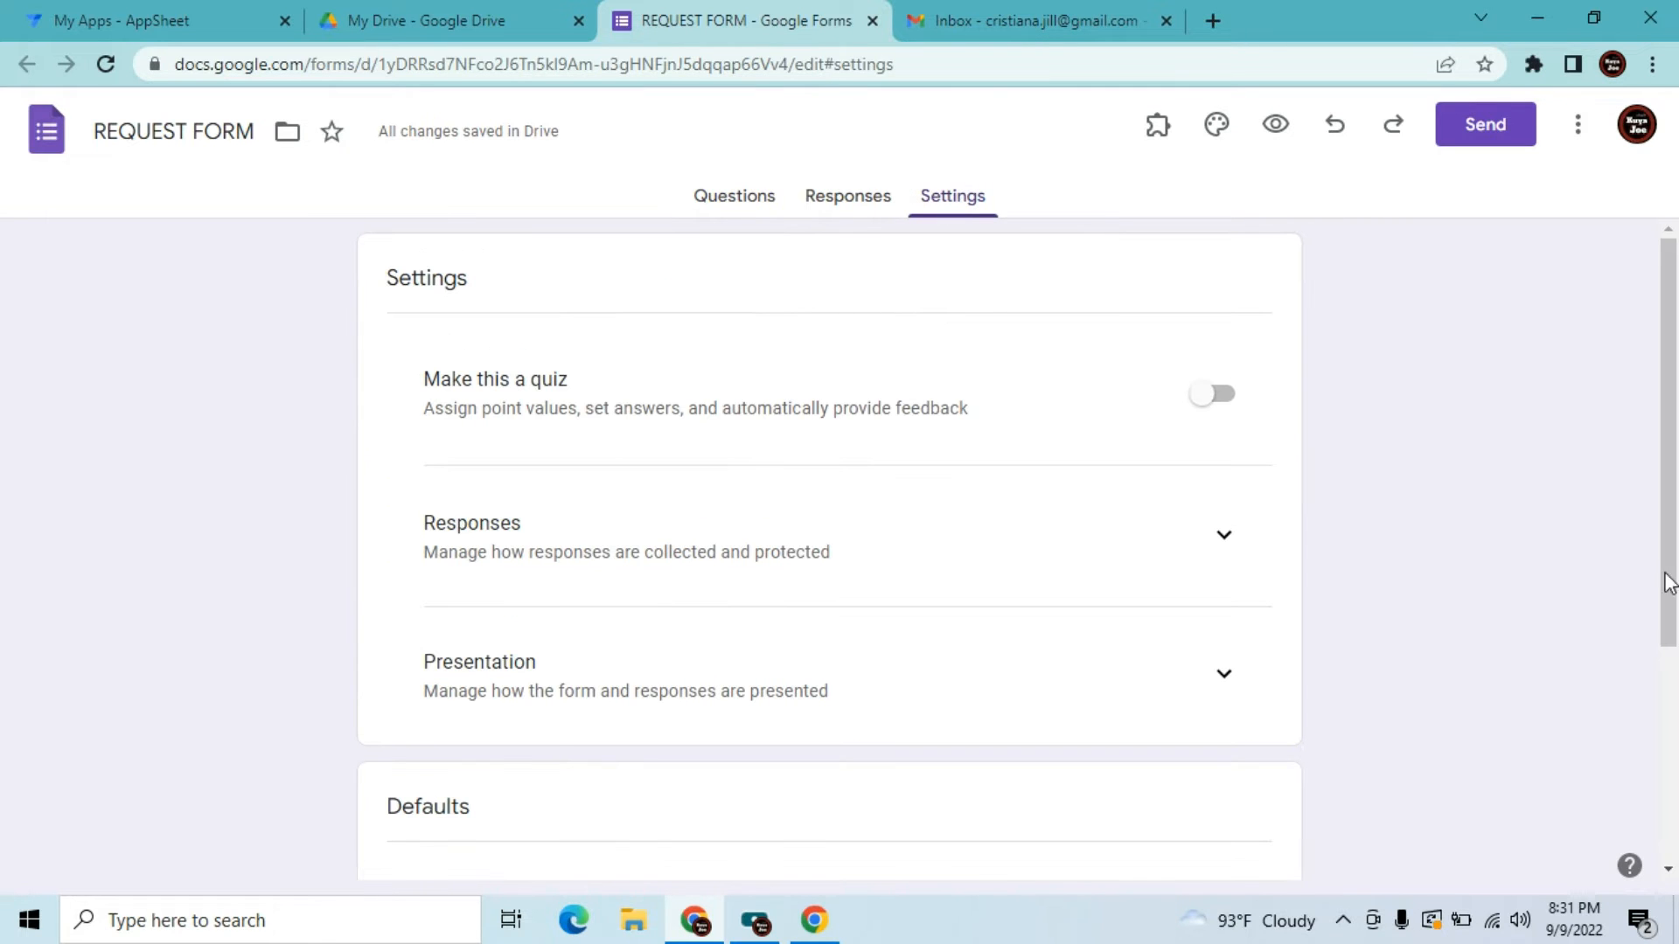
{"action": "left_click_drag", "start_coordinate": [1674, 549], "coordinate": [1349, 836]}
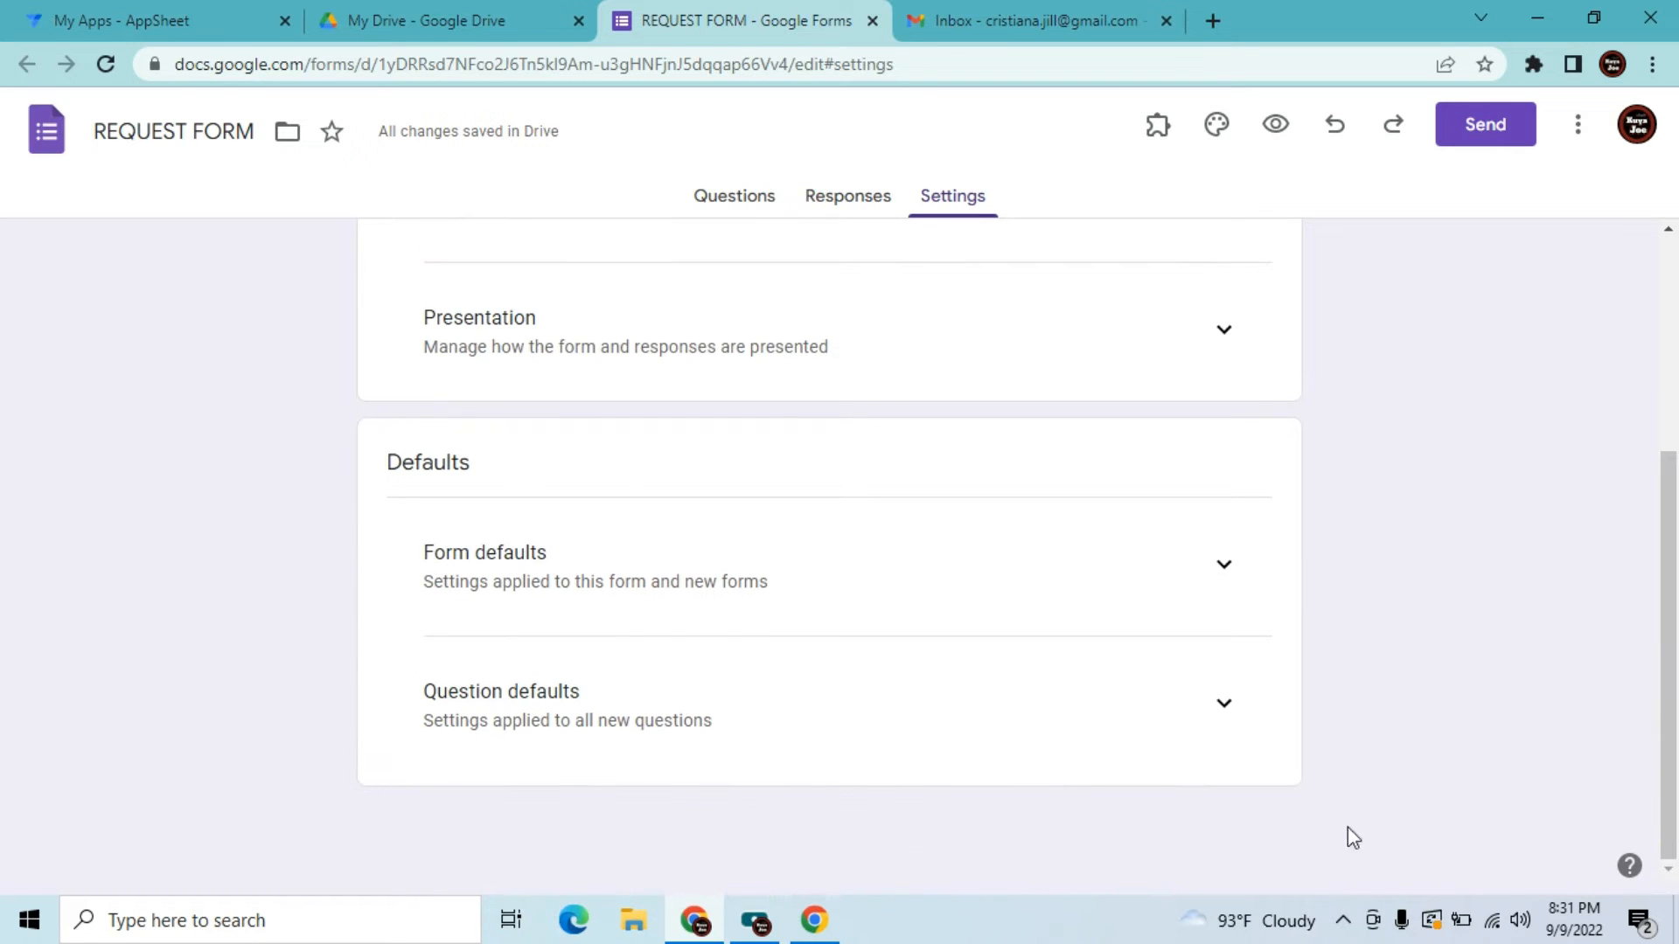
{"action": "left_click", "coordinate": [1225, 564]}
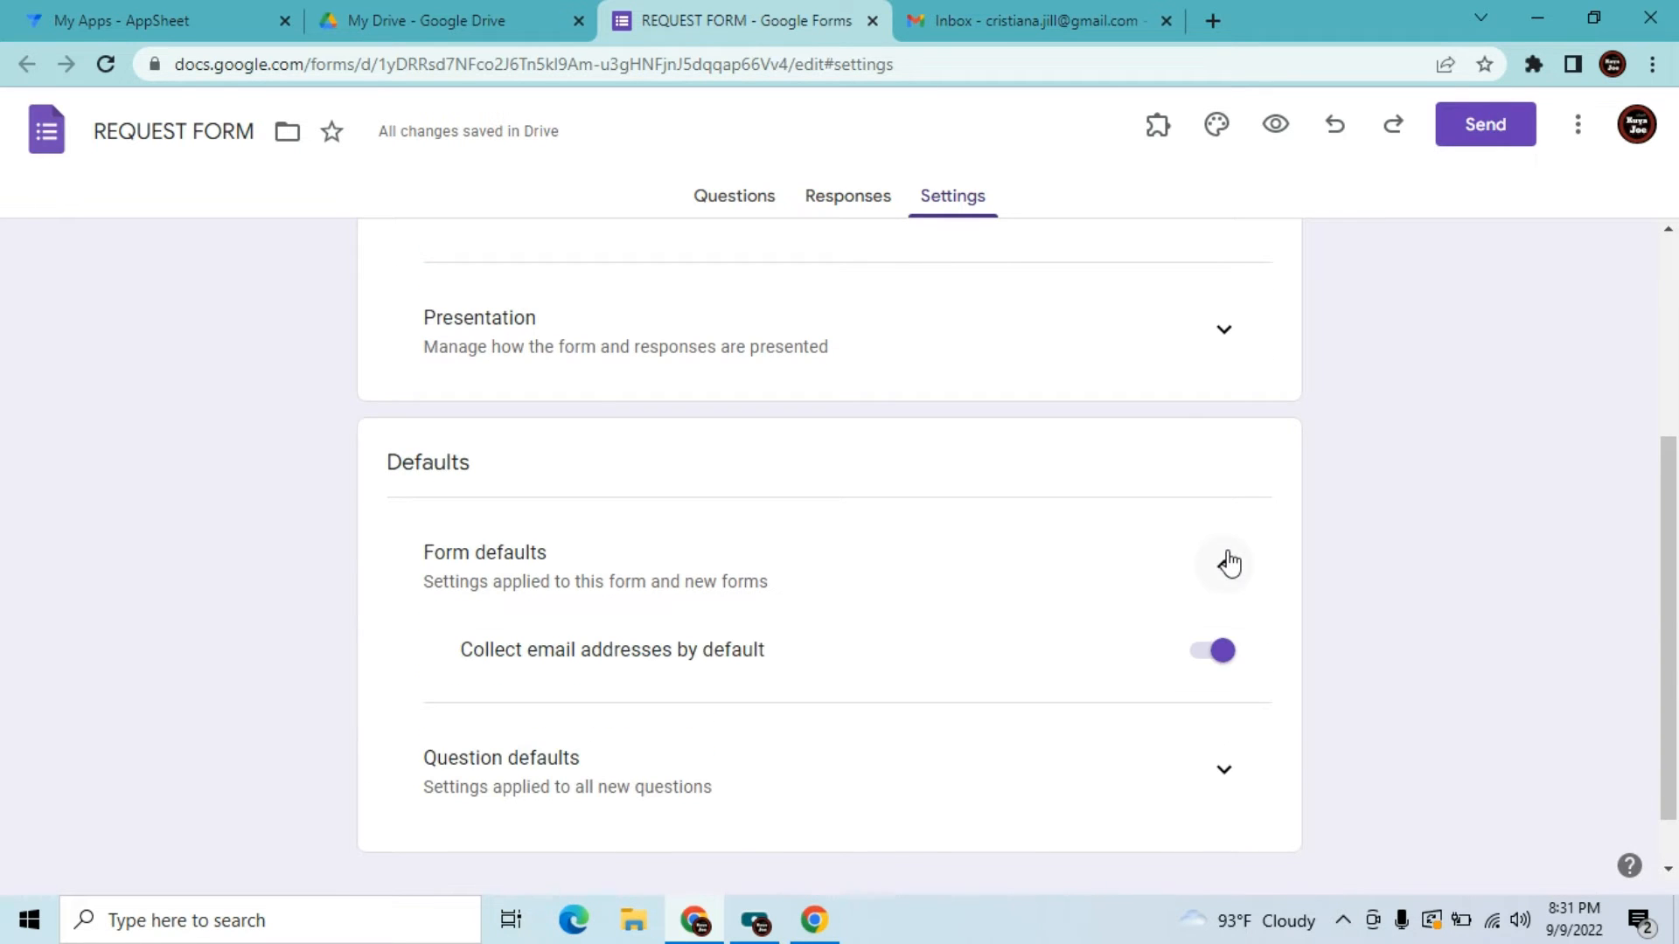
{"action": "left_click", "coordinate": [1221, 568]}
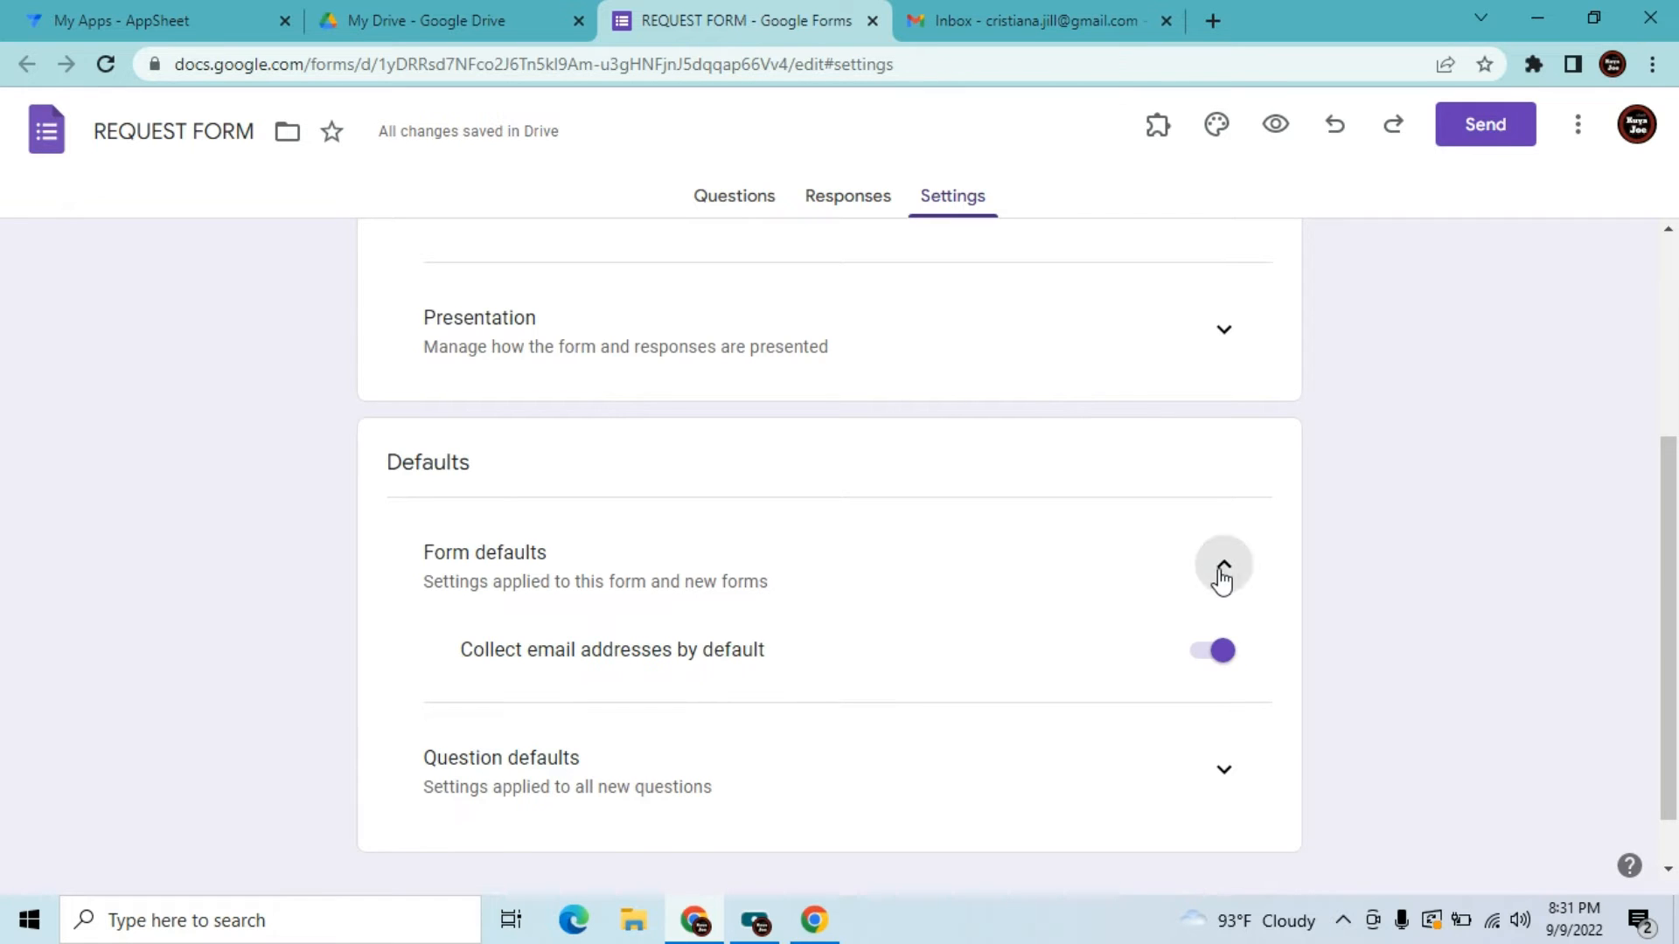
{"action": "left_click", "coordinate": [1225, 337]}
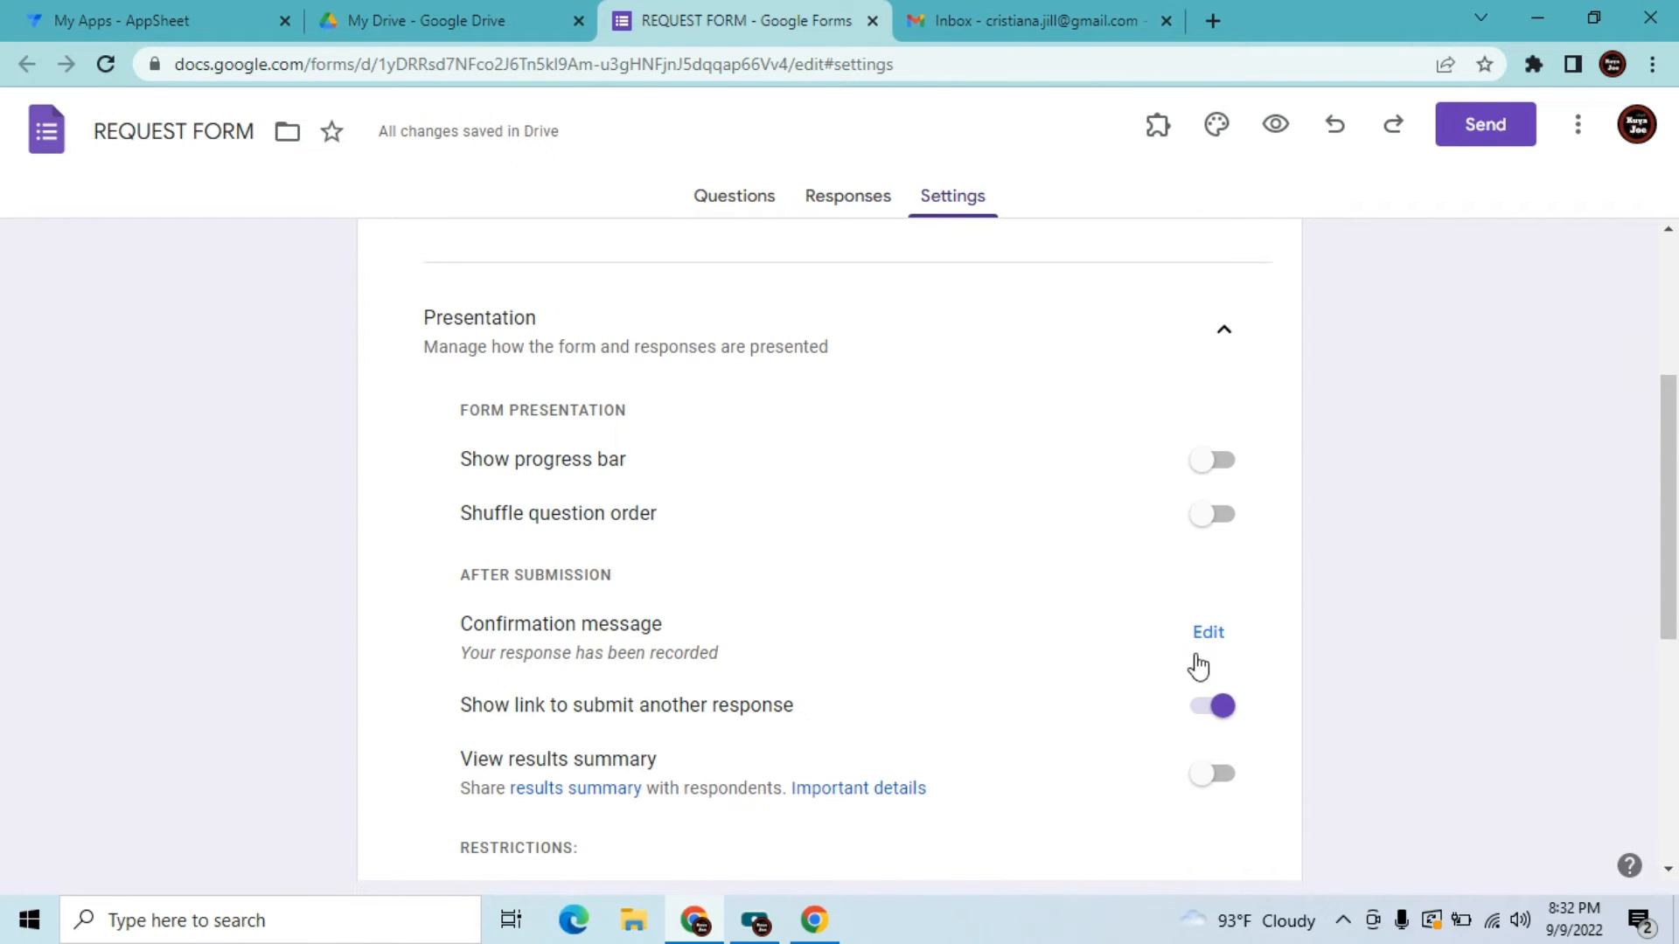
Set the confirmation message to 'Thank you for your request! An email confirmation will be send to you shortly'
{"action": "left_click", "coordinate": [1208, 636]}
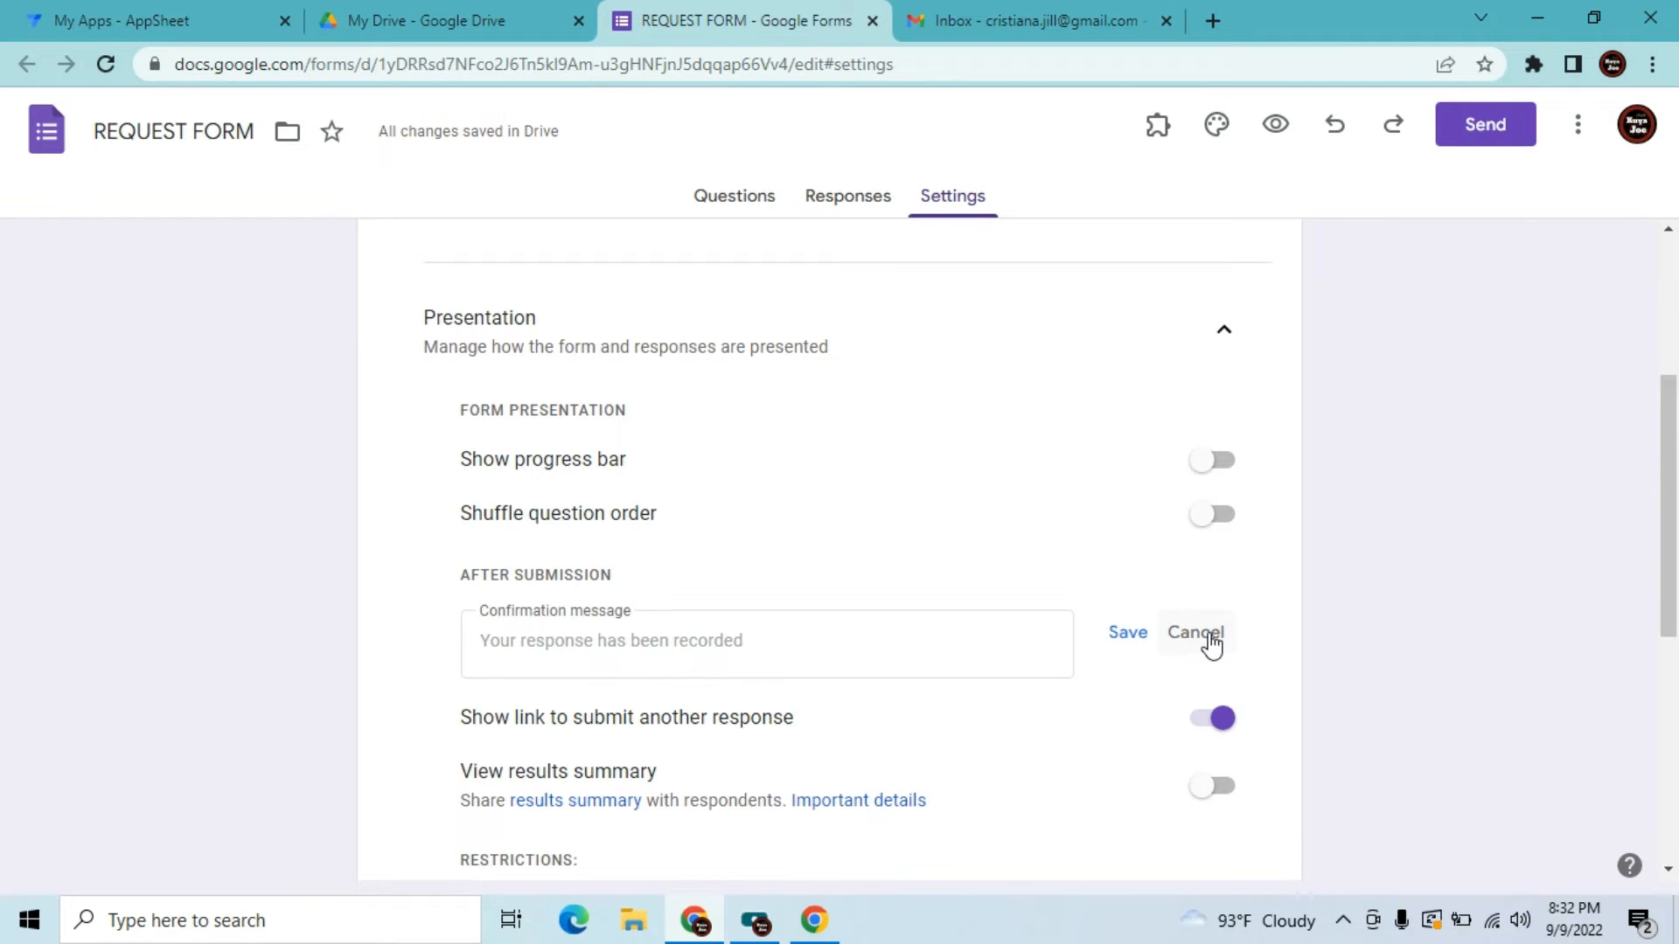
{"action": "left_click", "coordinate": [779, 648]}
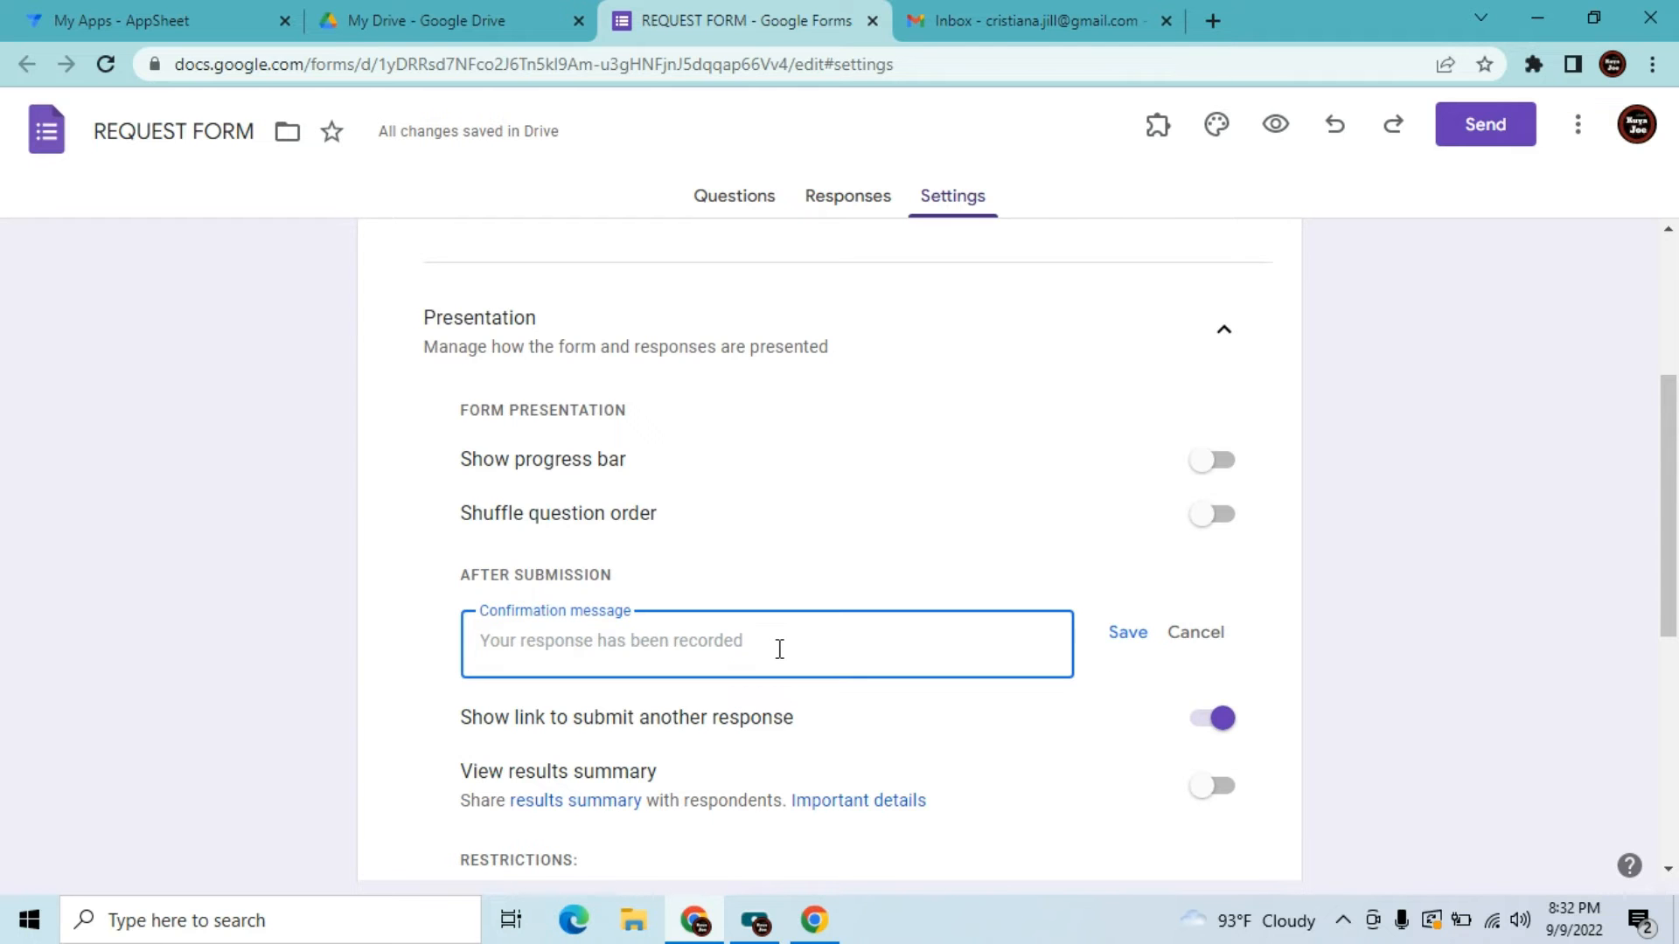
{"action": "type", "text": "TH"}
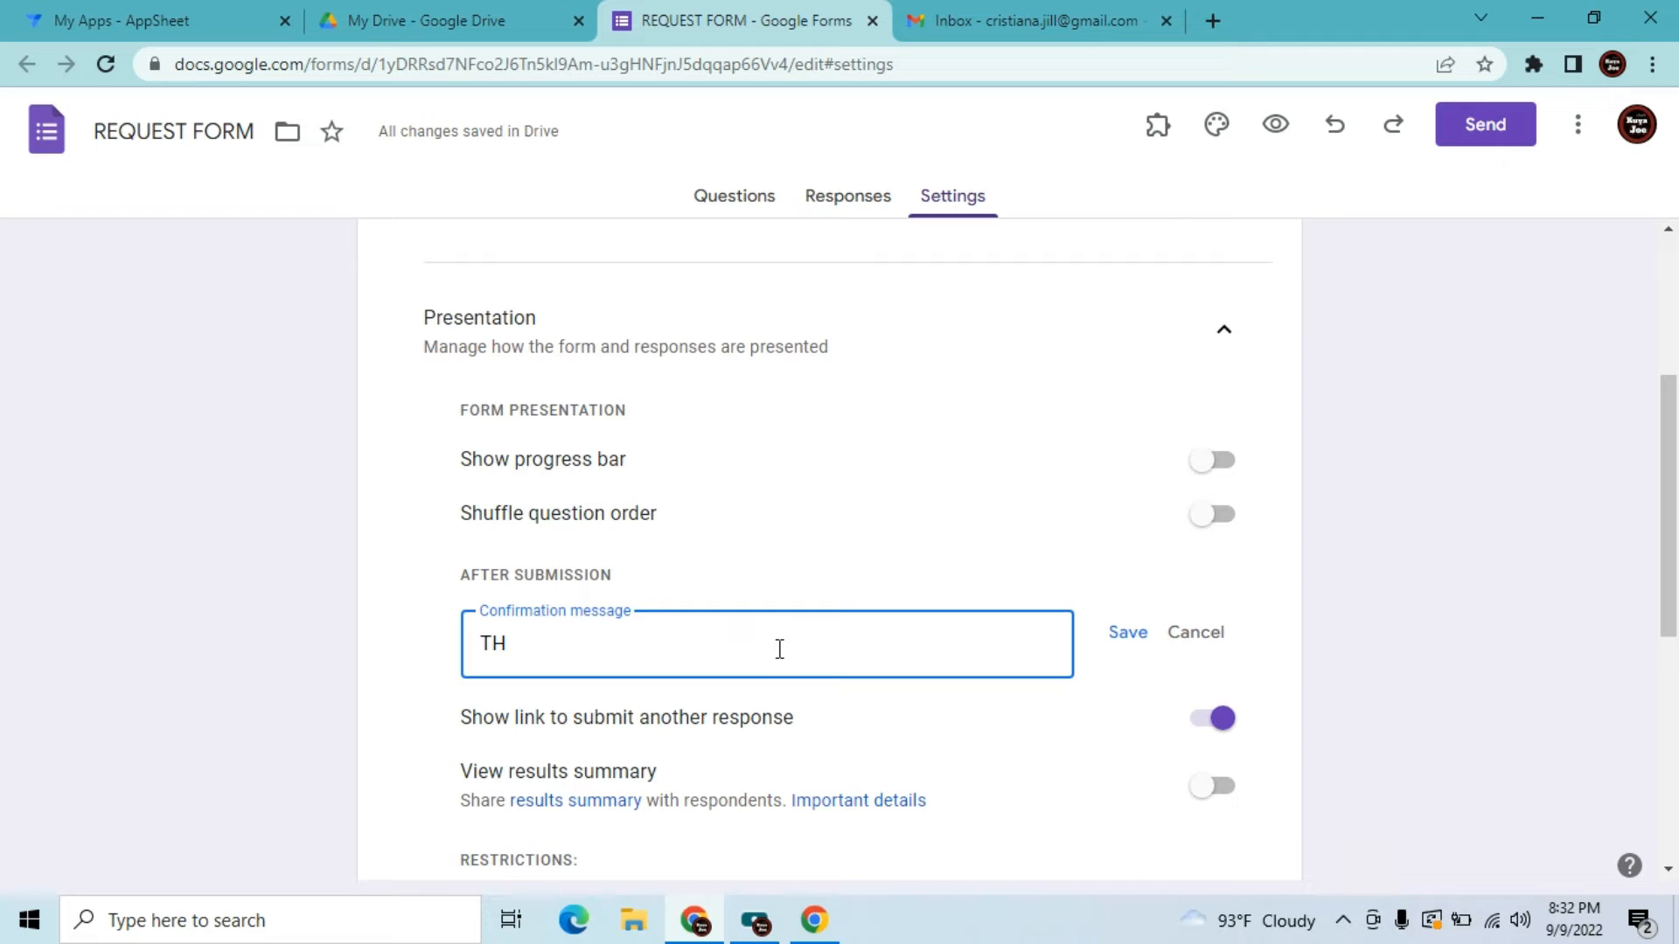
{"action": "type", "text": "ANhn"}
{"action": "key", "text": "BackSpace"}
{"action": "type", "text": "ank you for your reqe"}
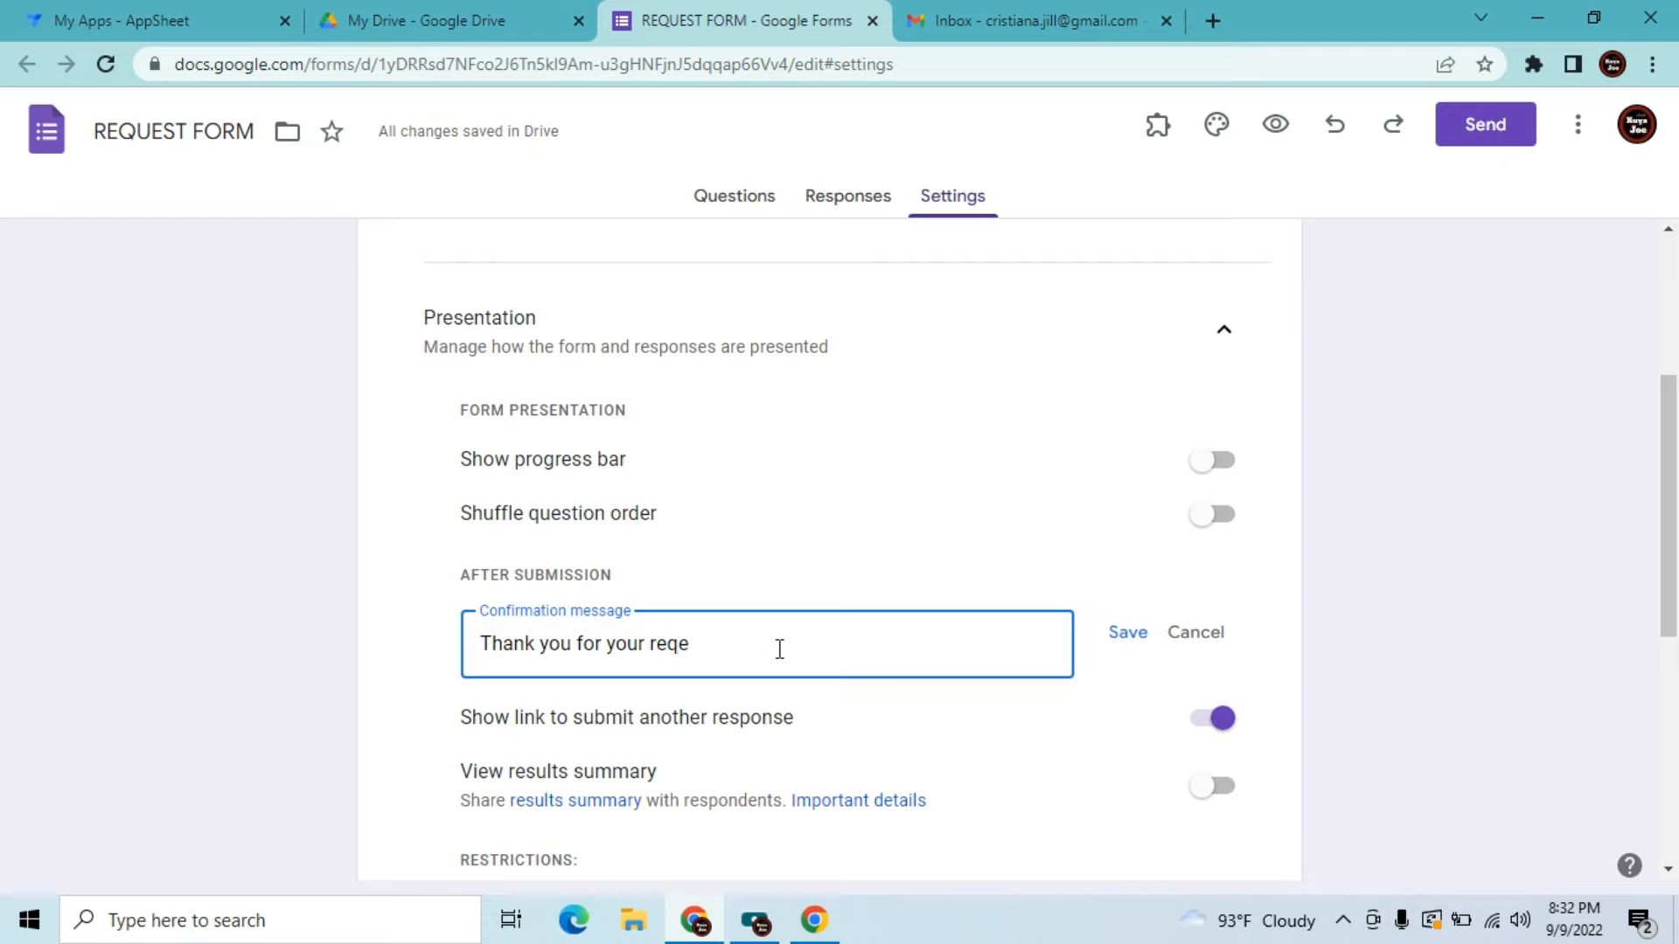
{"action": "key", "text": "BackSpace"}
{"action": "type", "text": "uest! An email confirm"}
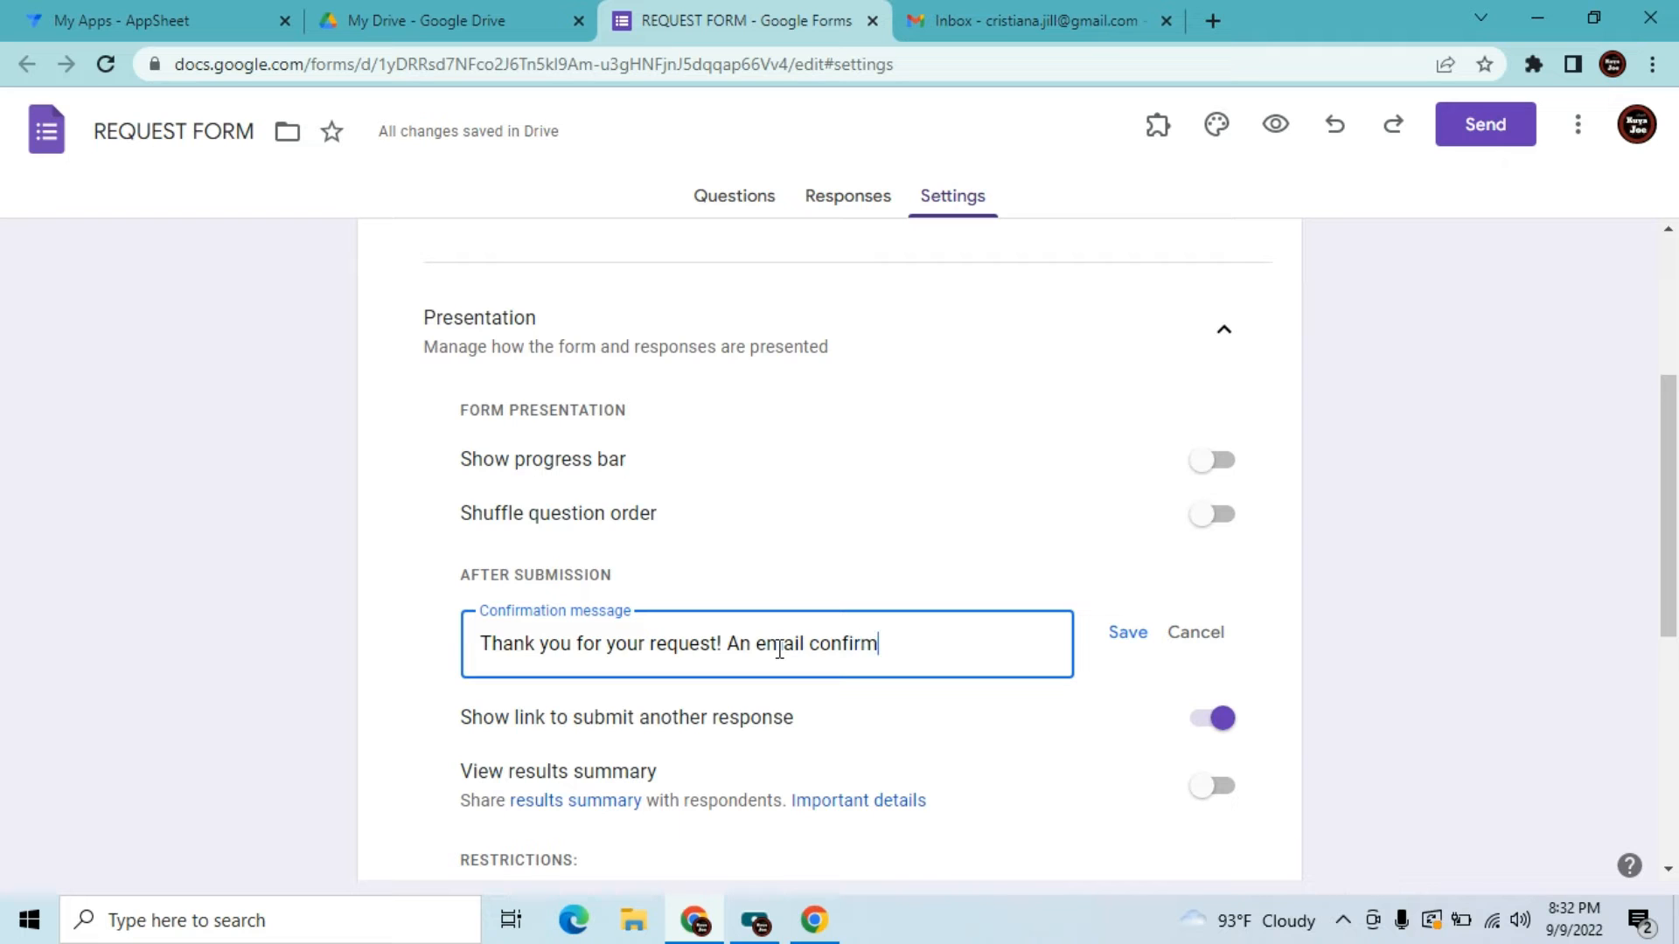
{"action": "type", "text": "ation will be send to"}
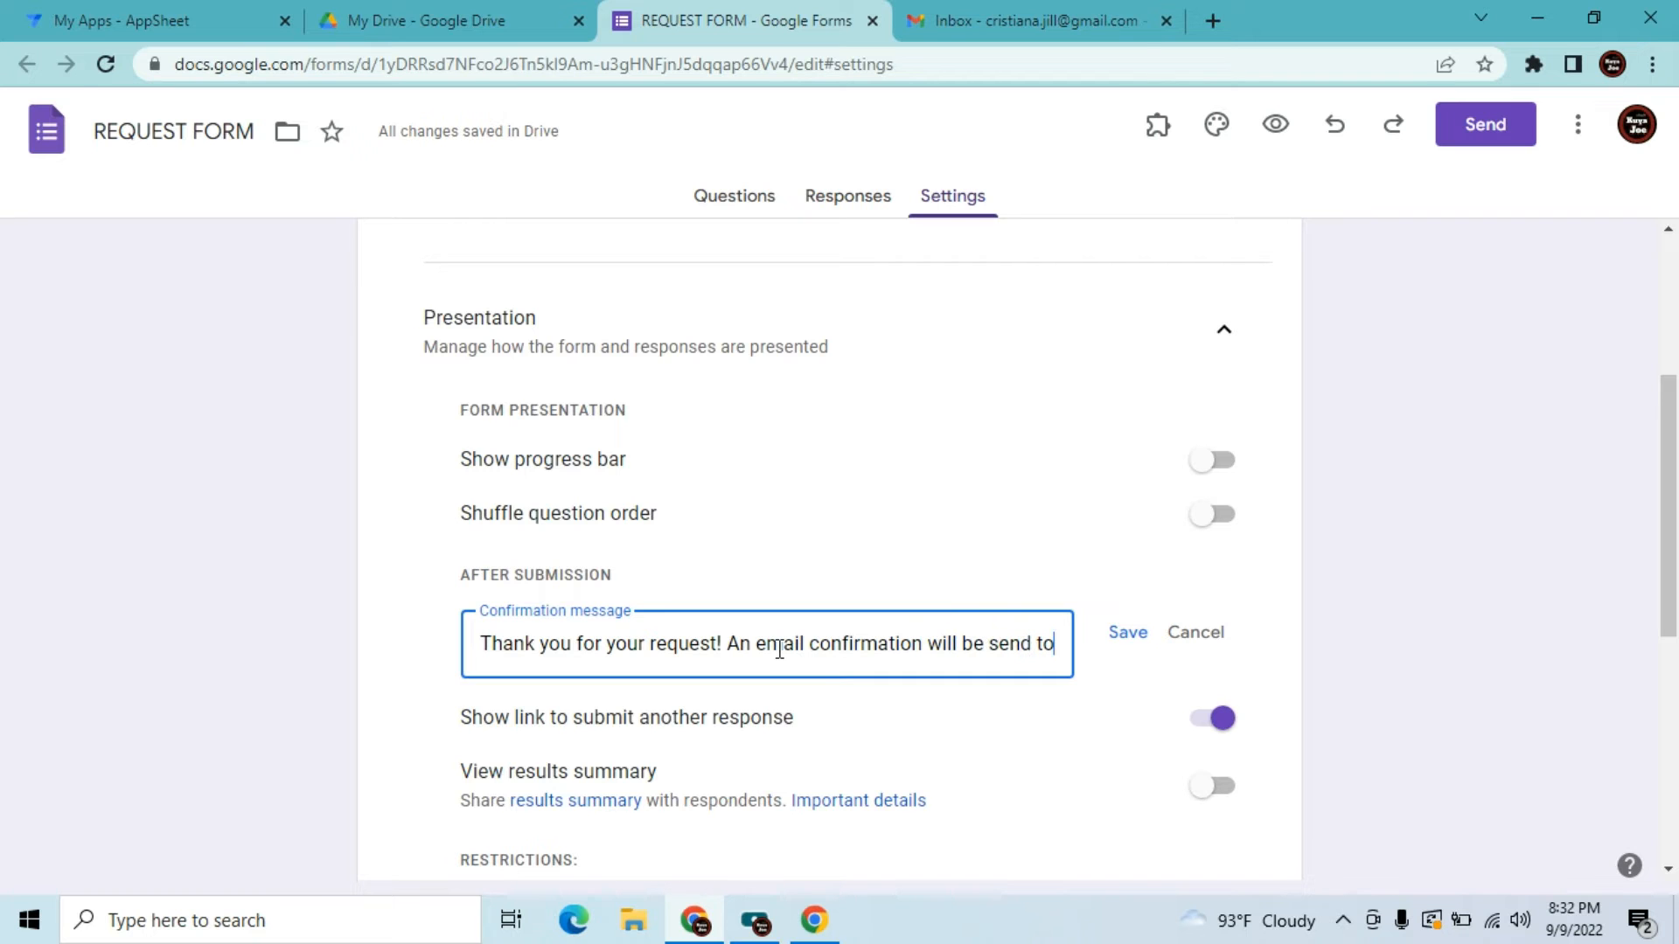
{"action": "type", "text": " you shortly."}
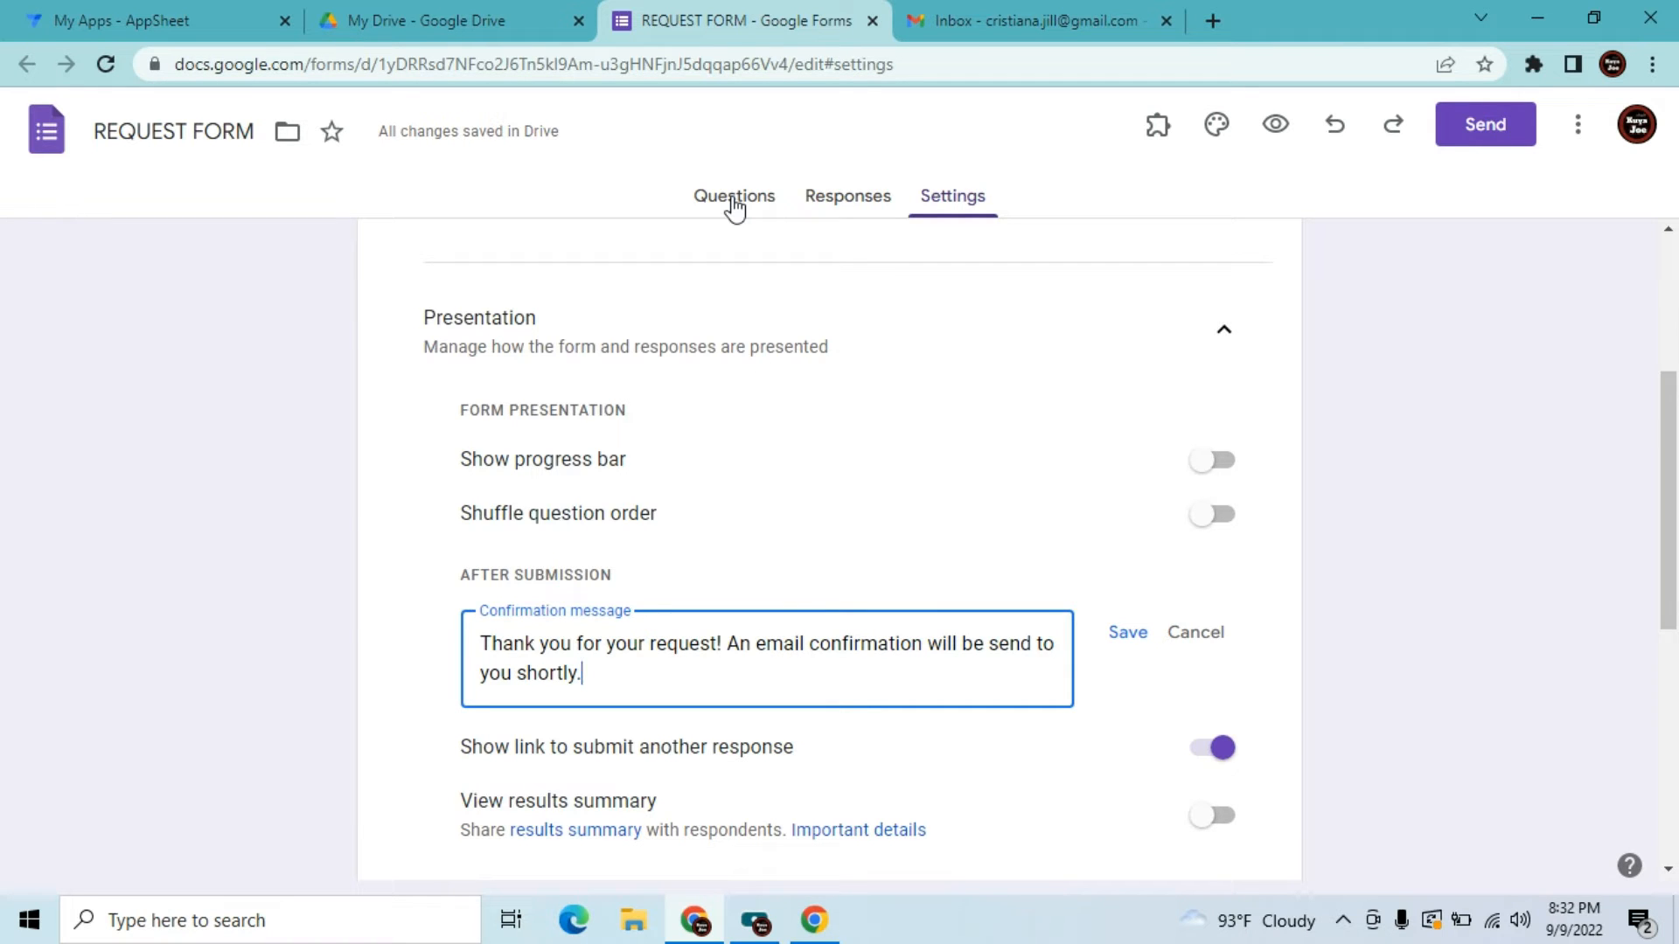
{"action": "left_click", "coordinate": [734, 198]}
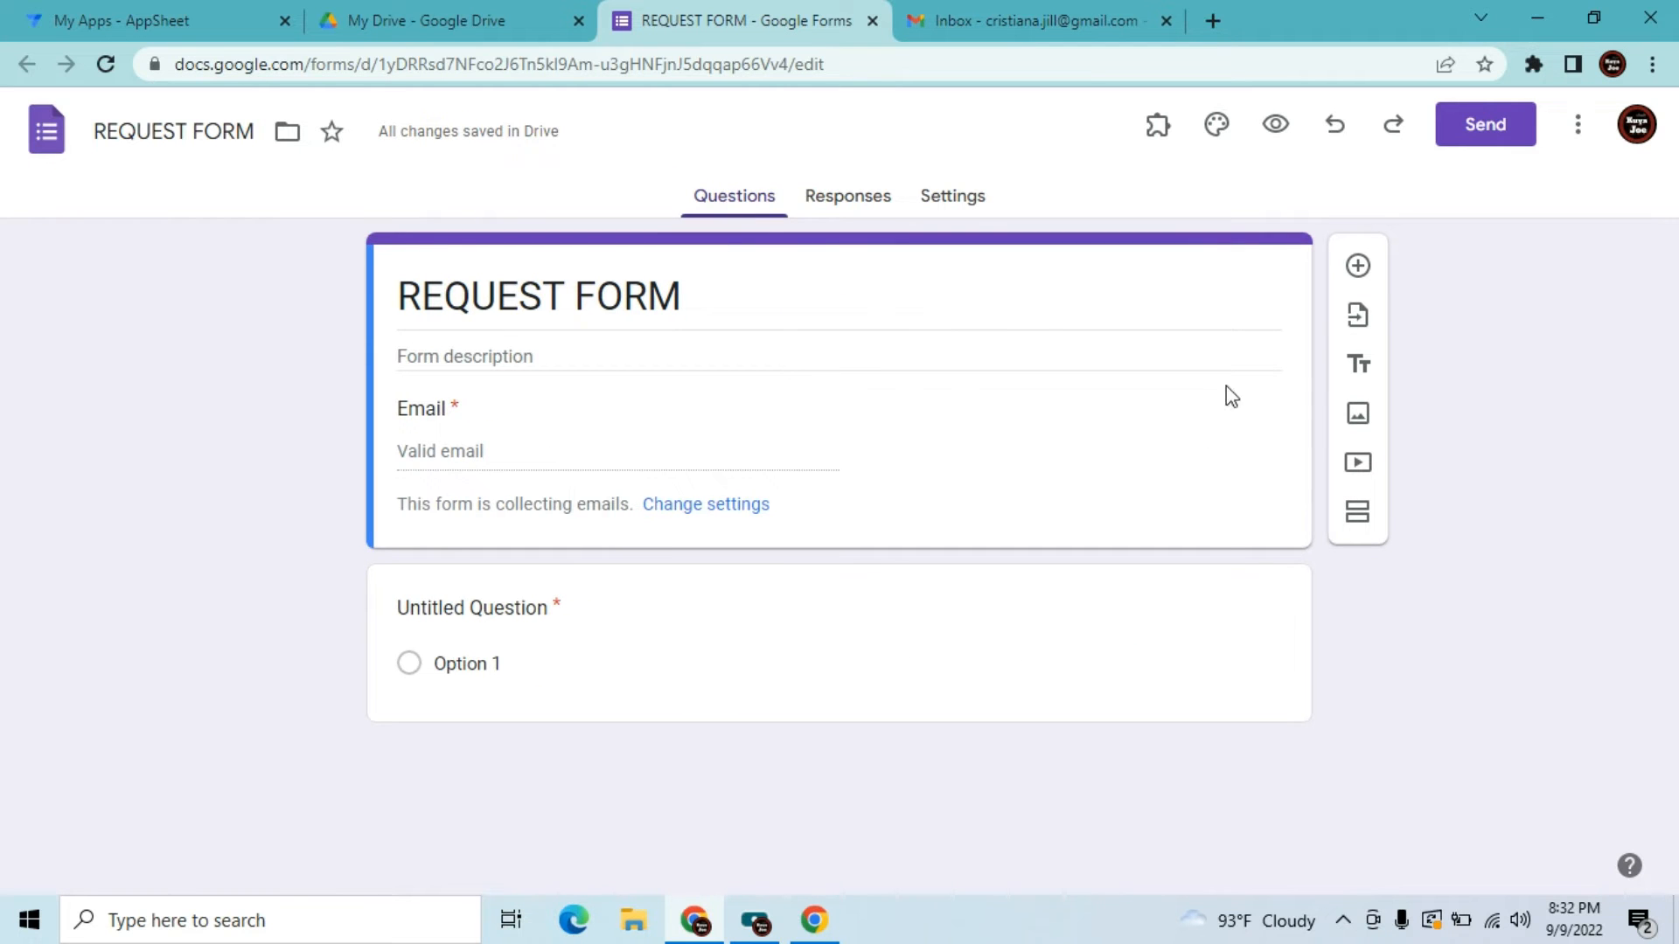
Add a new short-answer question titled 'Name'
{"action": "left_click", "coordinate": [1366, 266]}
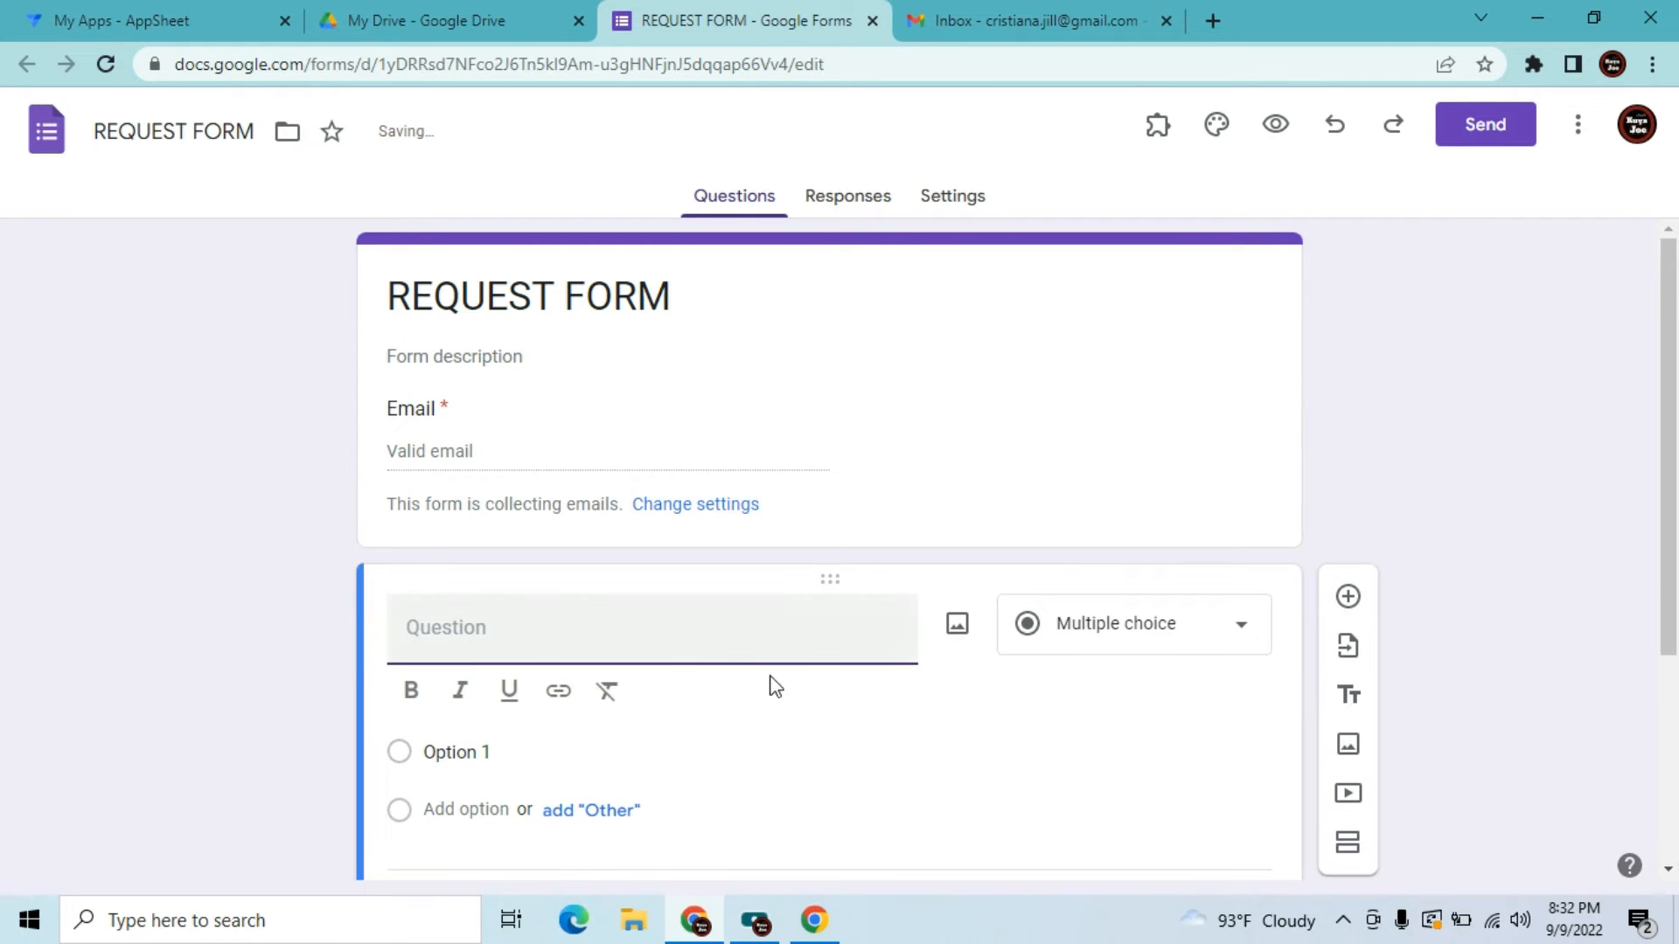
{"action": "left_click", "coordinate": [1068, 647]}
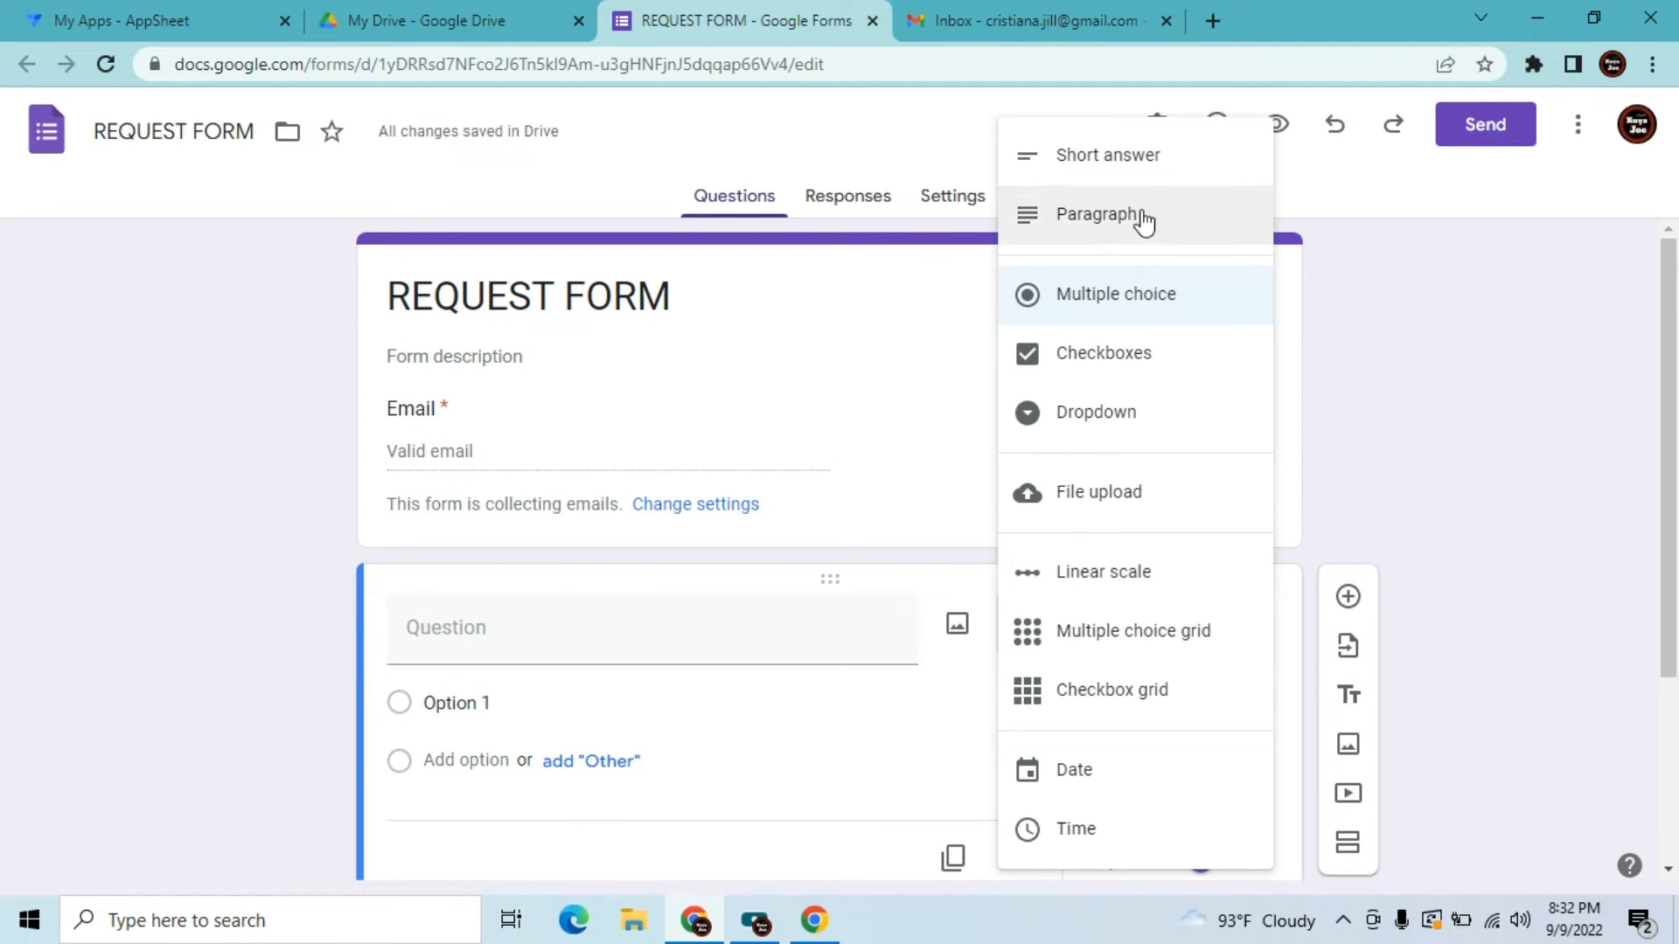
{"action": "left_click", "coordinate": [1127, 159]}
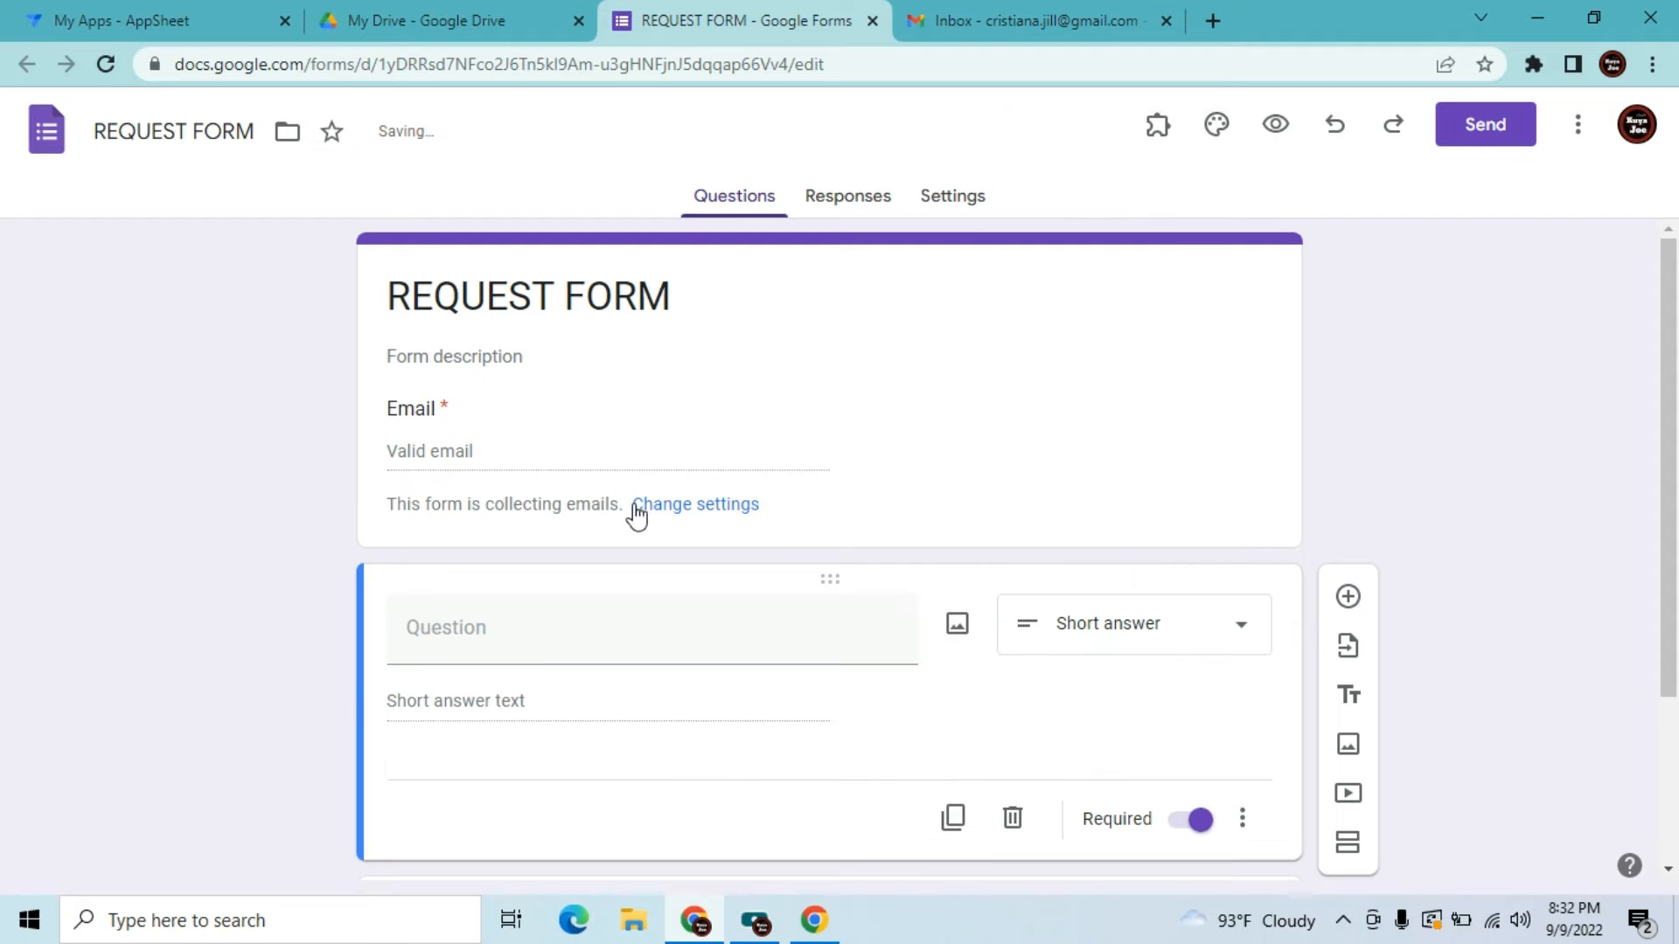
{"action": "left_click", "coordinate": [473, 643]}
{"action": "type", "text": "Na"}
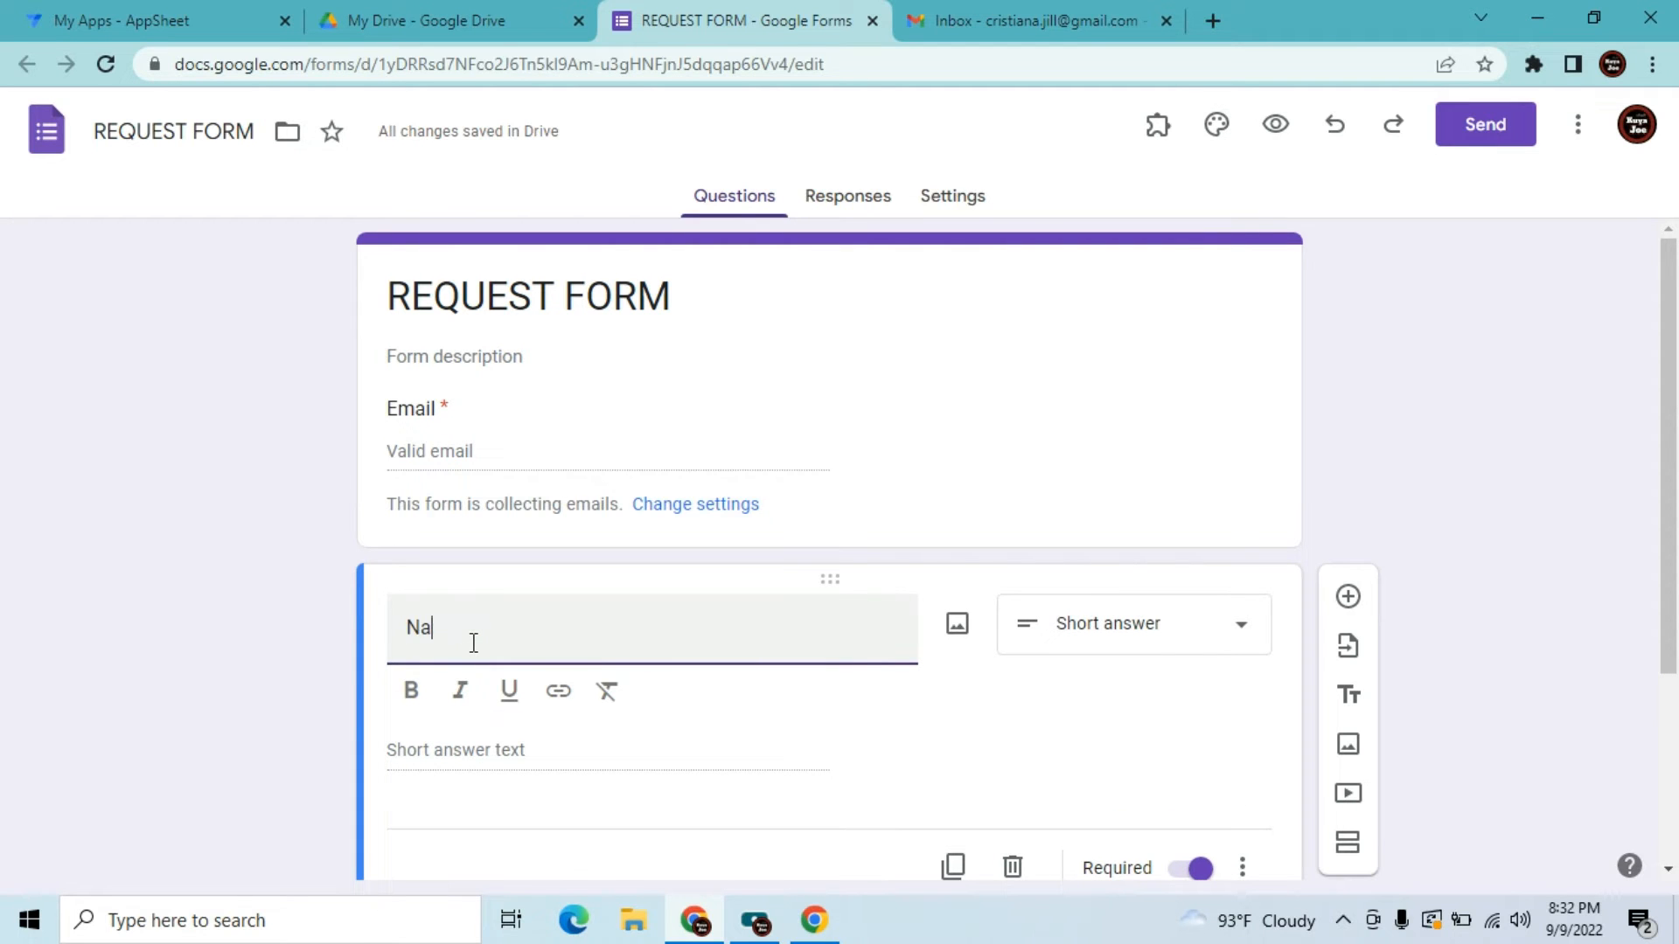
{"action": "type", "text": "me"}
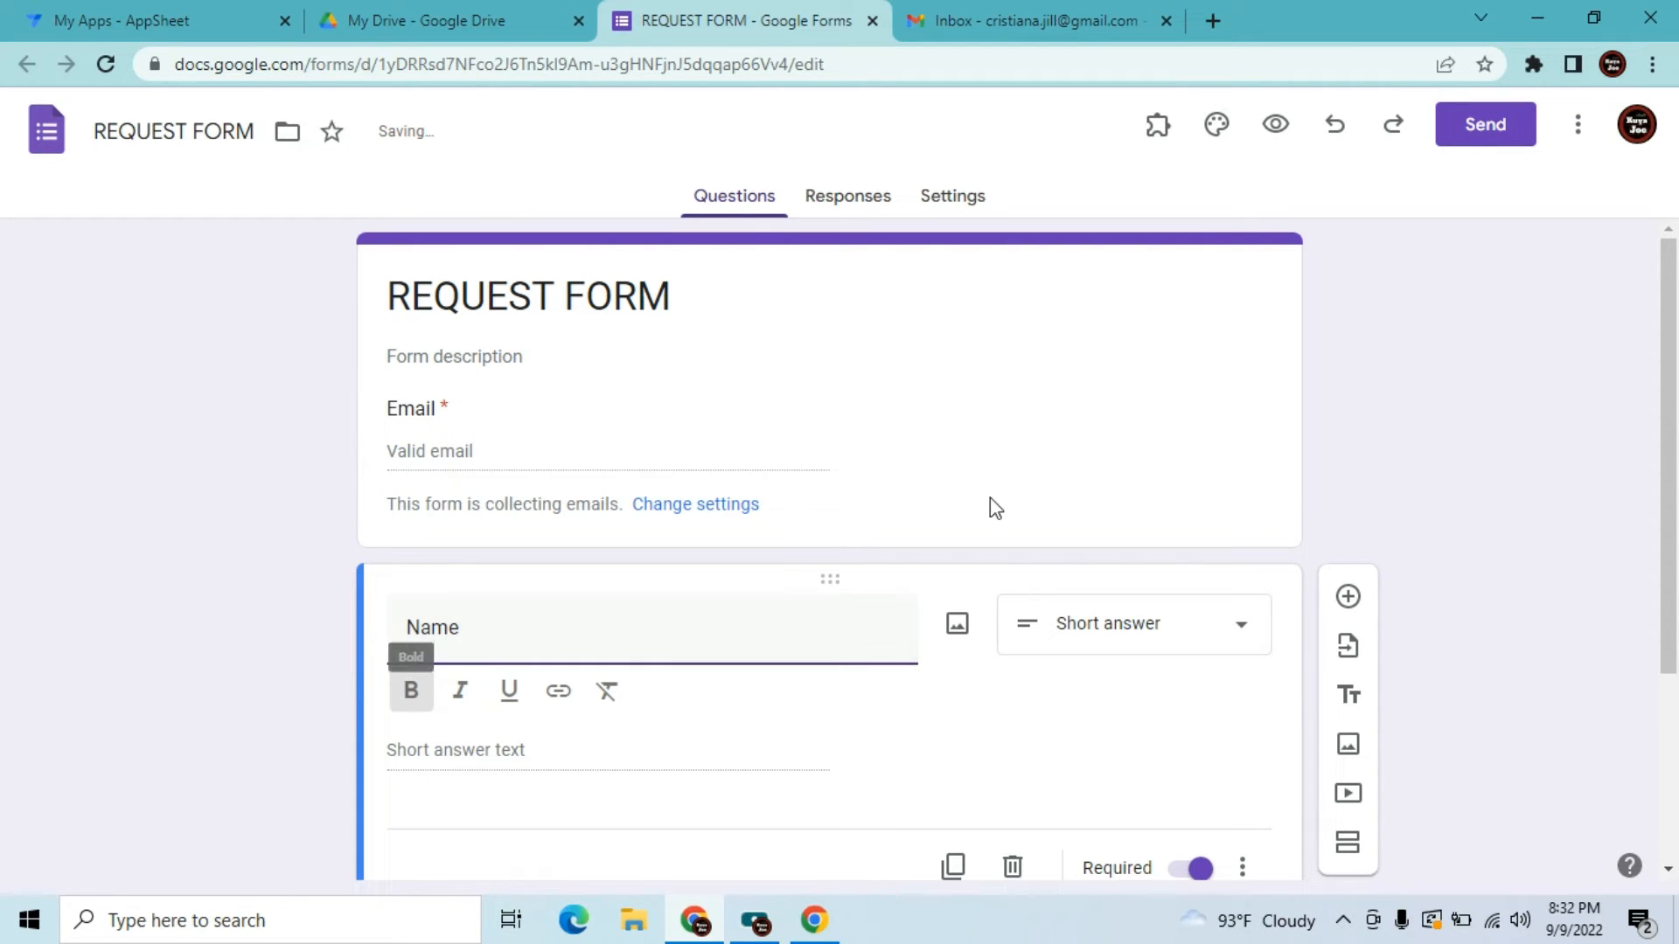
{"action": "left_click_drag", "start_coordinate": [1666, 465], "coordinate": [1665, 662]}
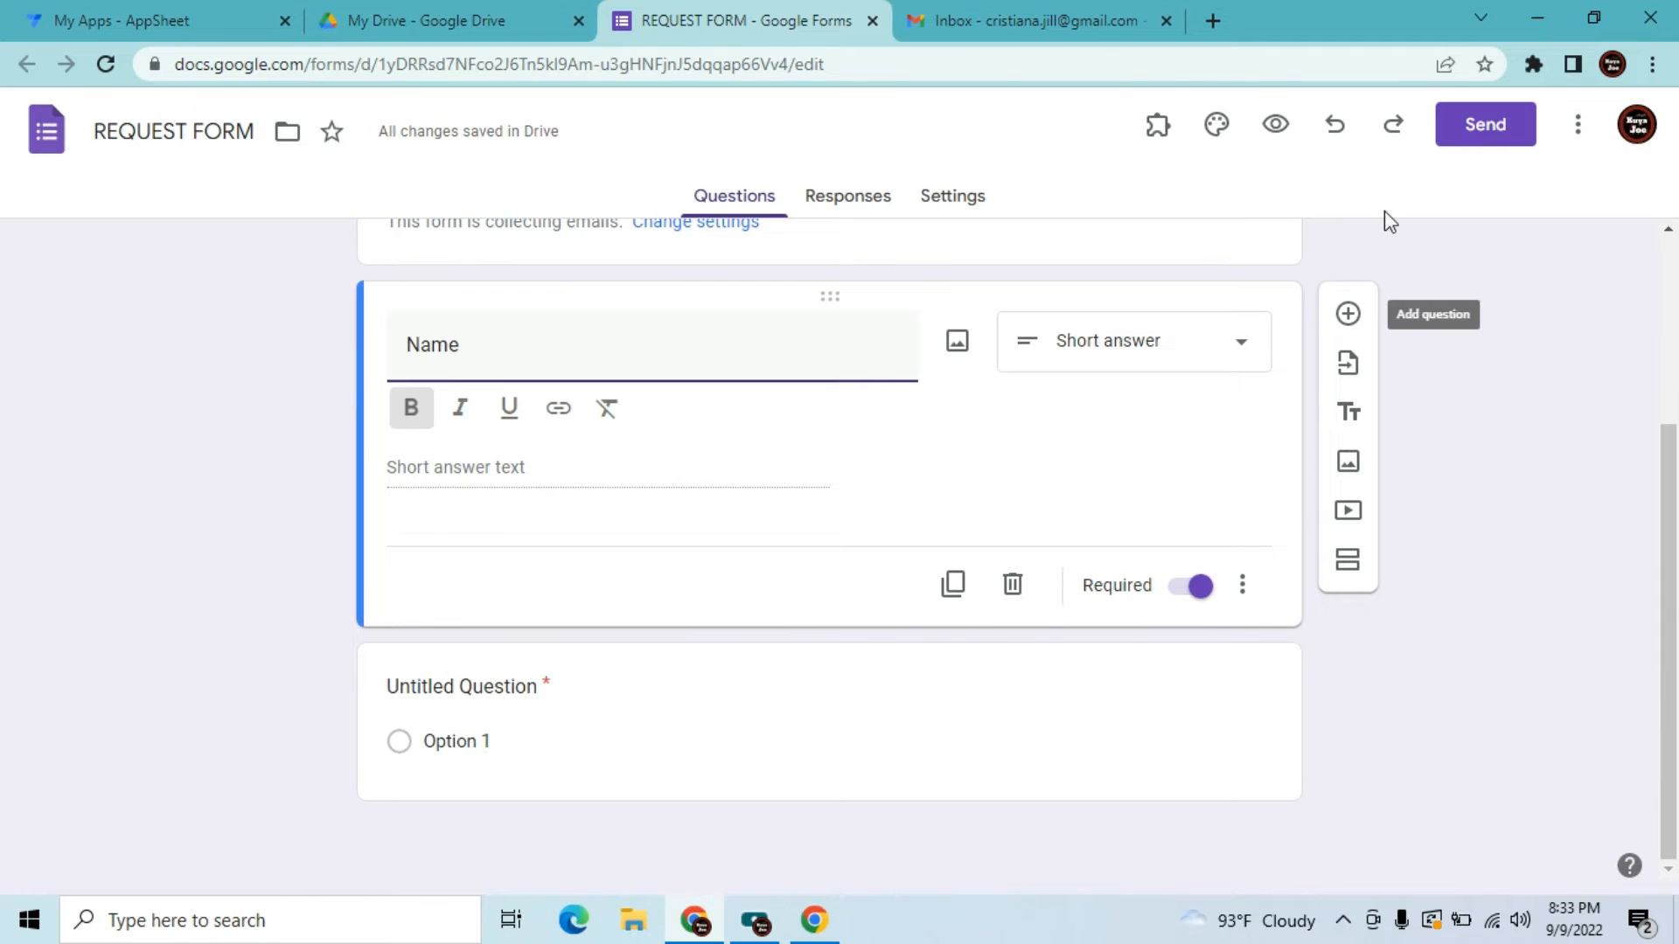
Add a dropdown question 'Items' with the options Laptop, Printer and Car
{"action": "left_click", "coordinate": [1348, 315]}
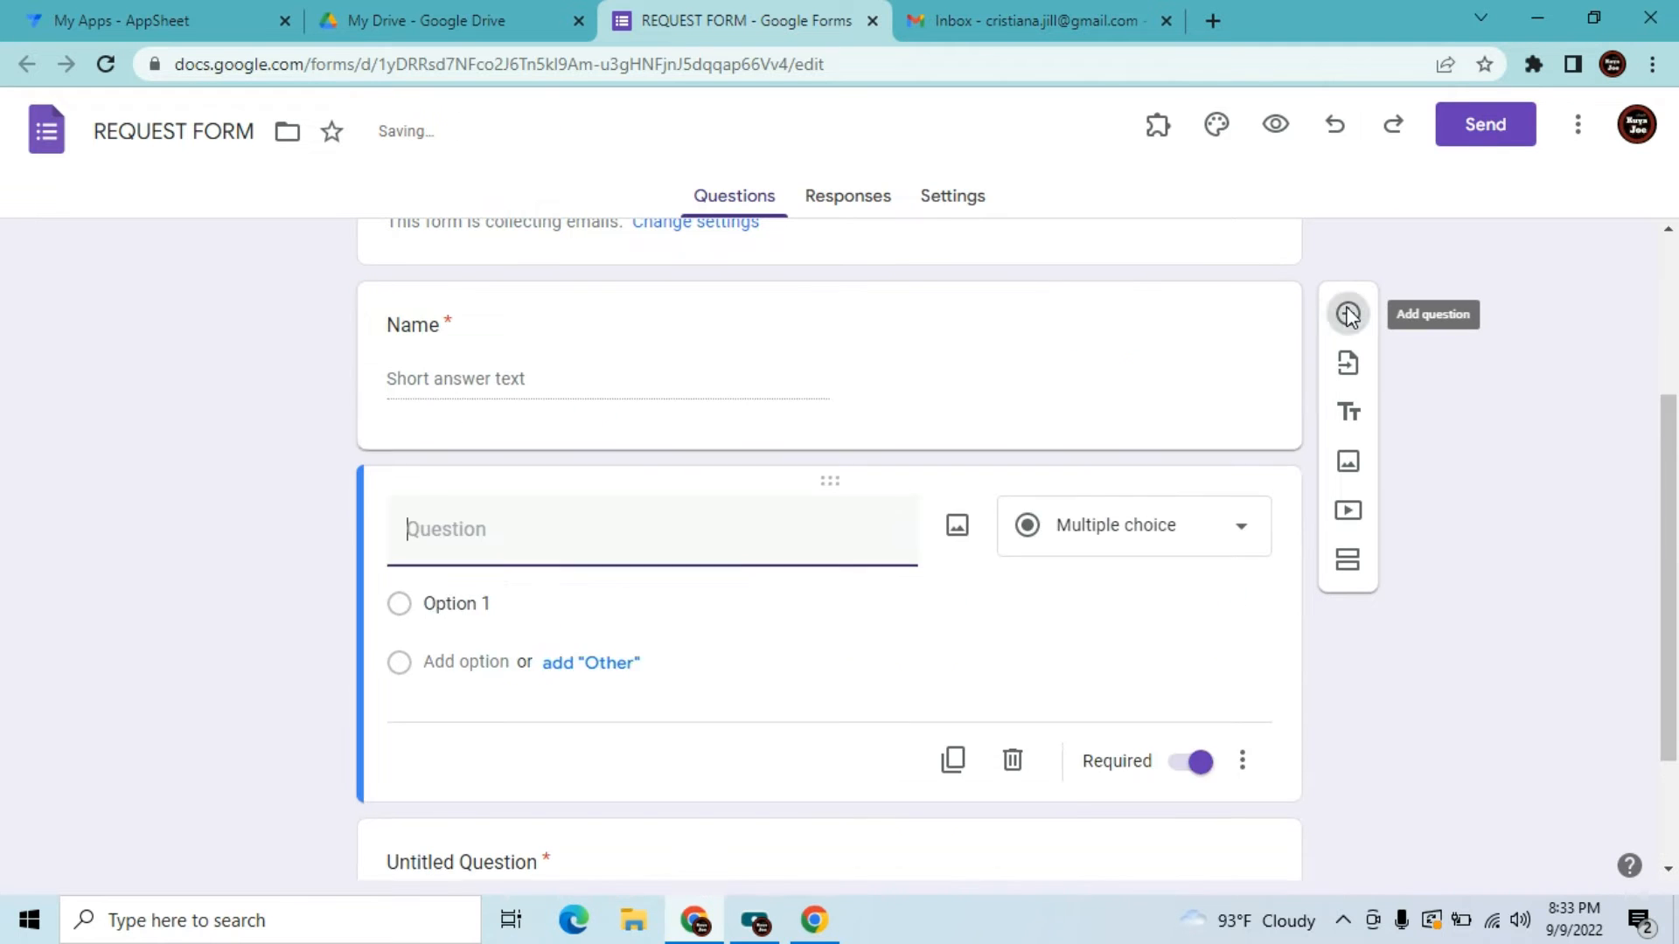
{"action": "left_click", "coordinate": [1120, 550]}
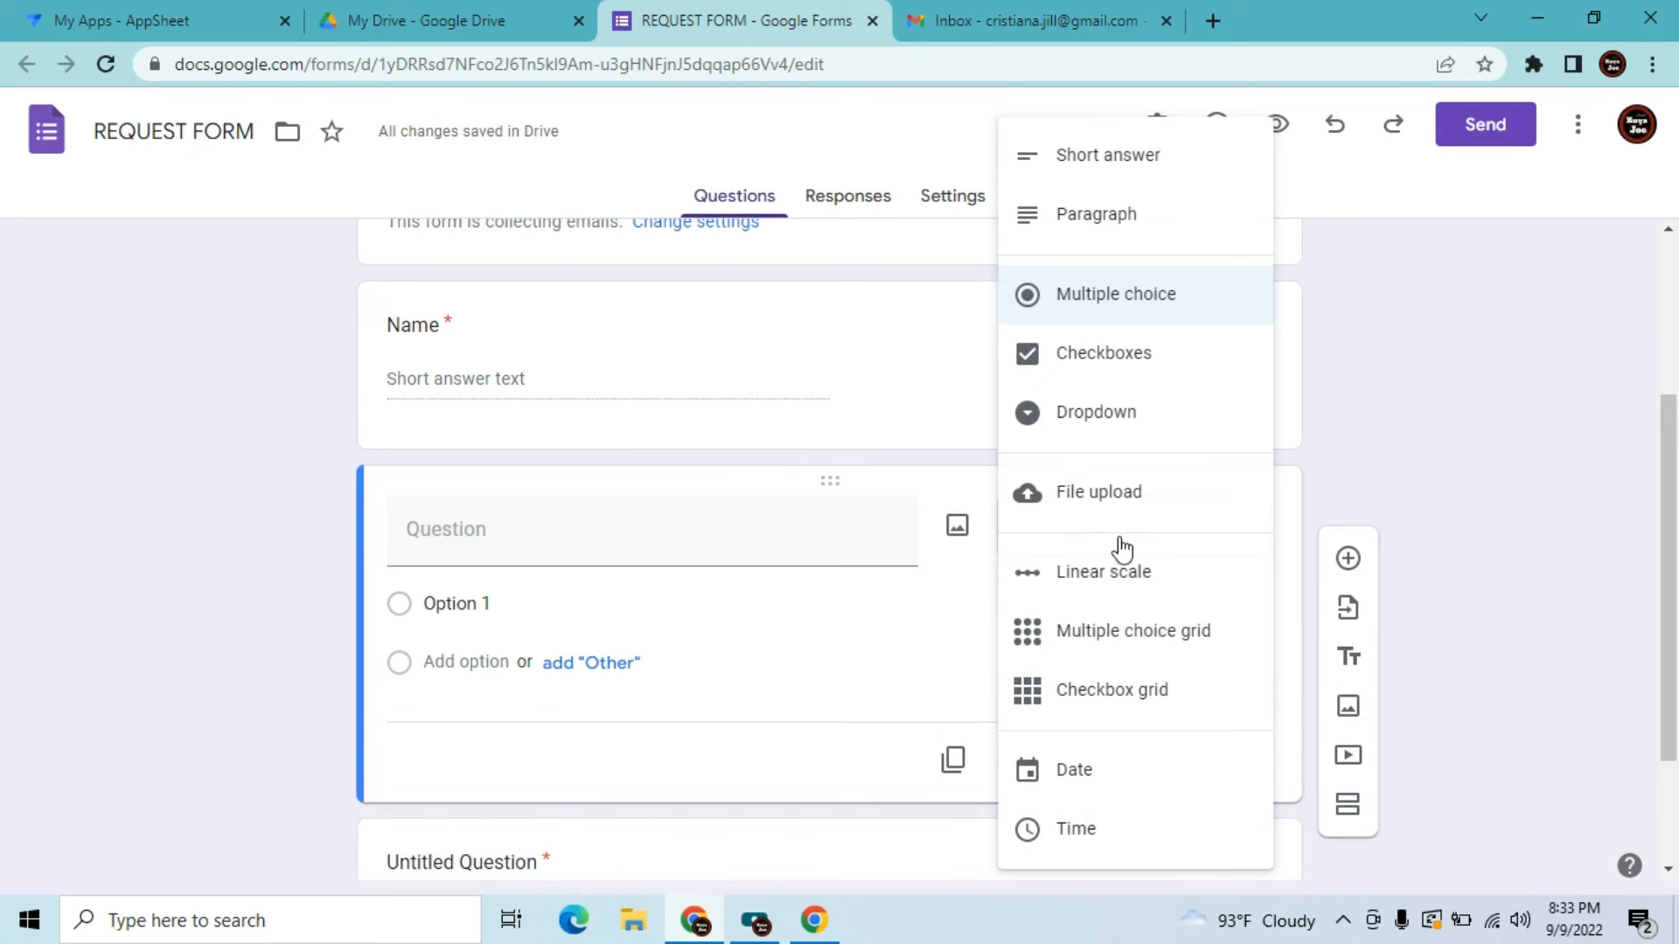
{"action": "left_click", "coordinate": [1139, 412]}
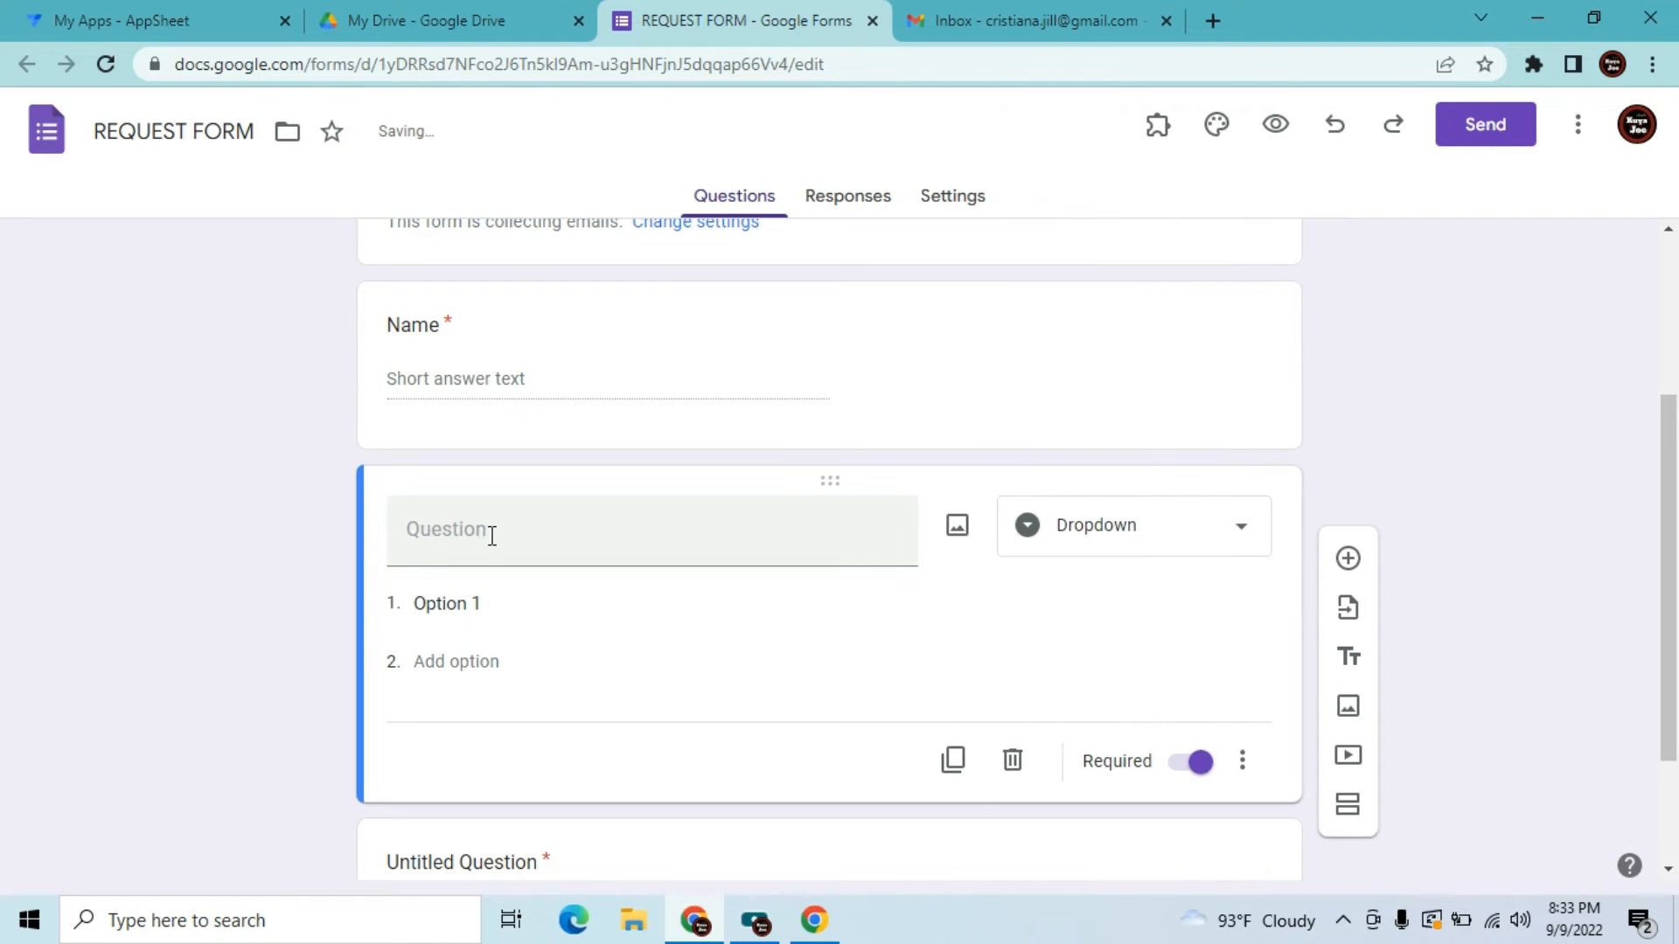
{"action": "type", "text": "I"}
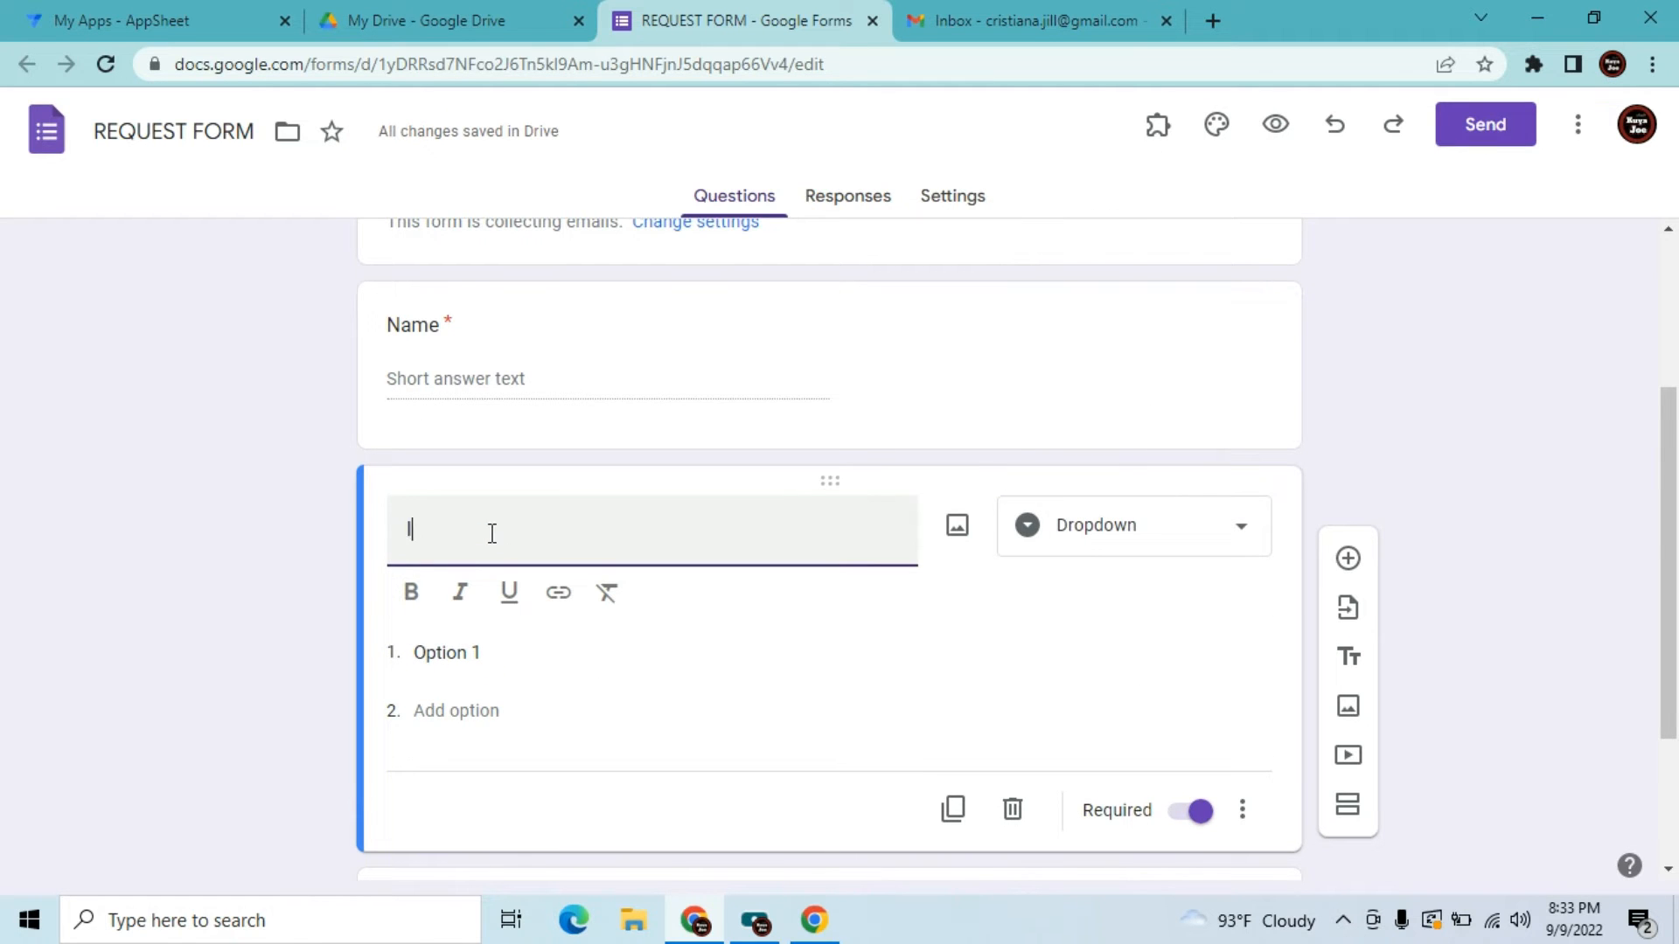
{"action": "type", "text": "tems"}
{"action": "key", "text": "Tab"}
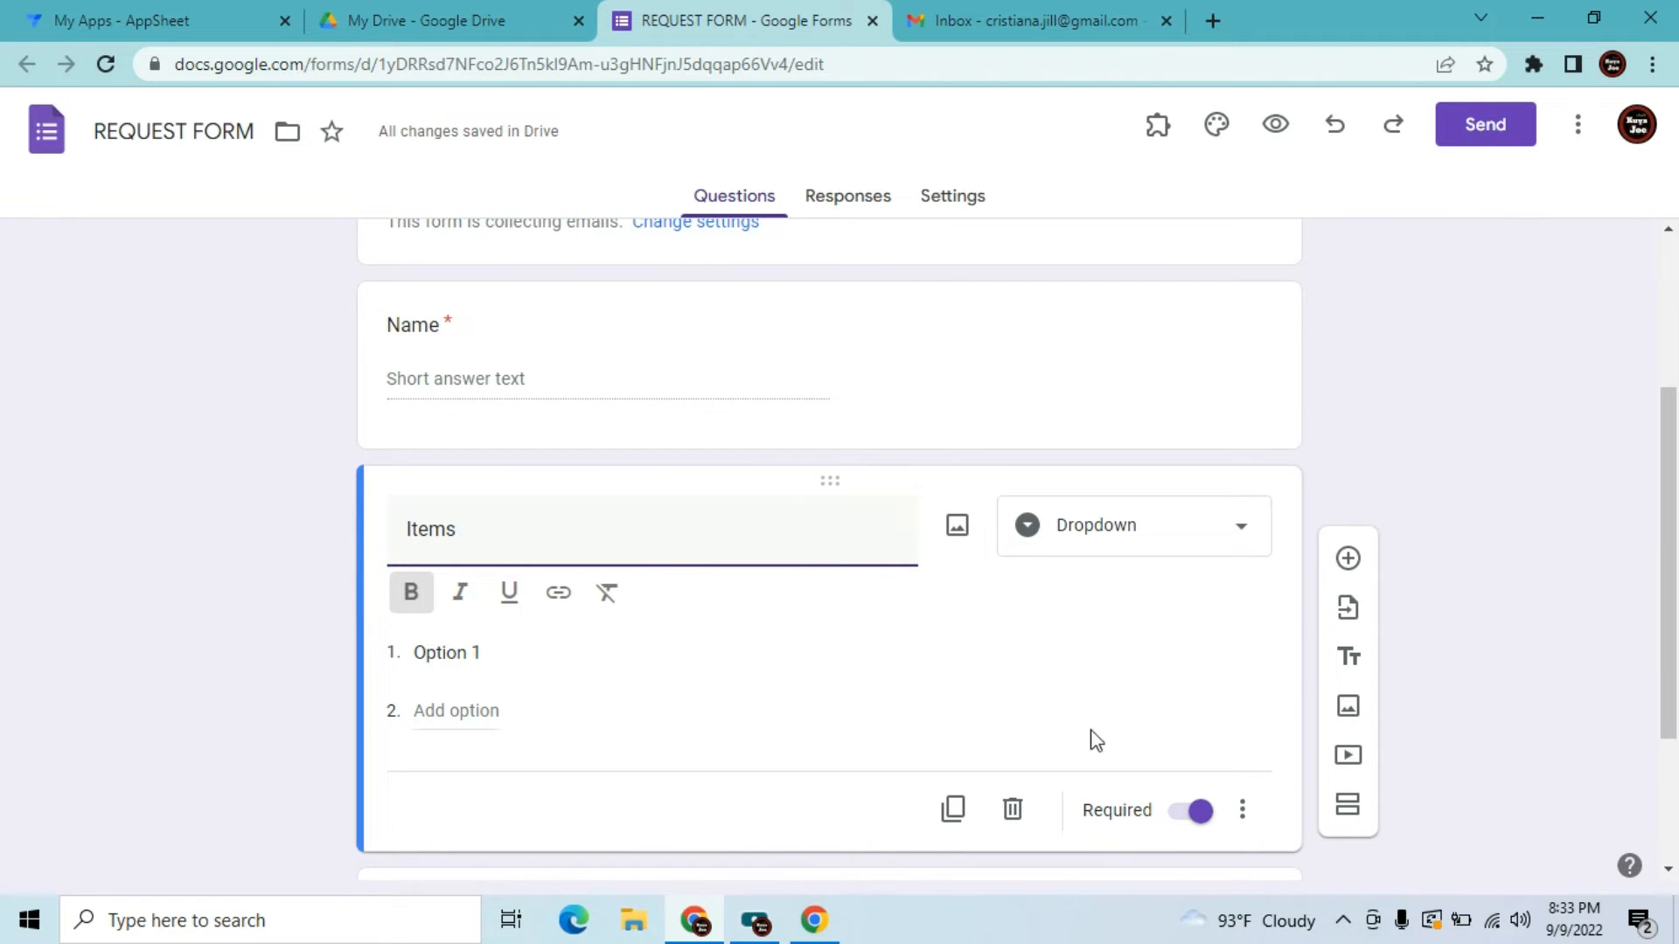
{"action": "left_click", "coordinate": [515, 671]}
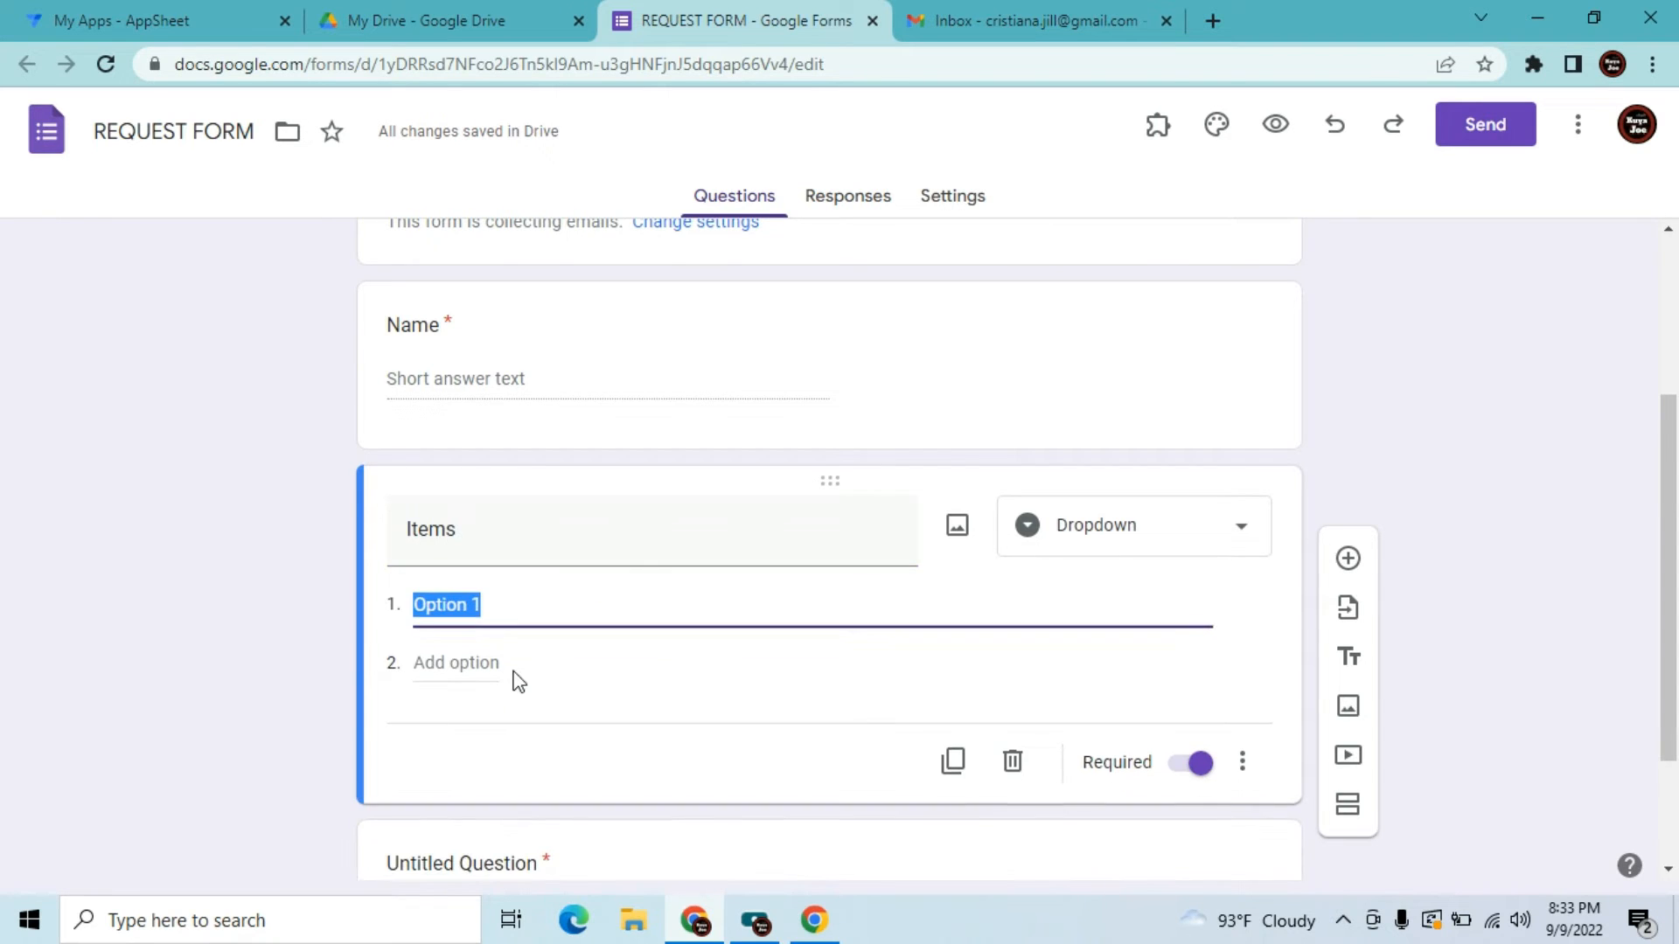
{"action": "type", "text": "L"}
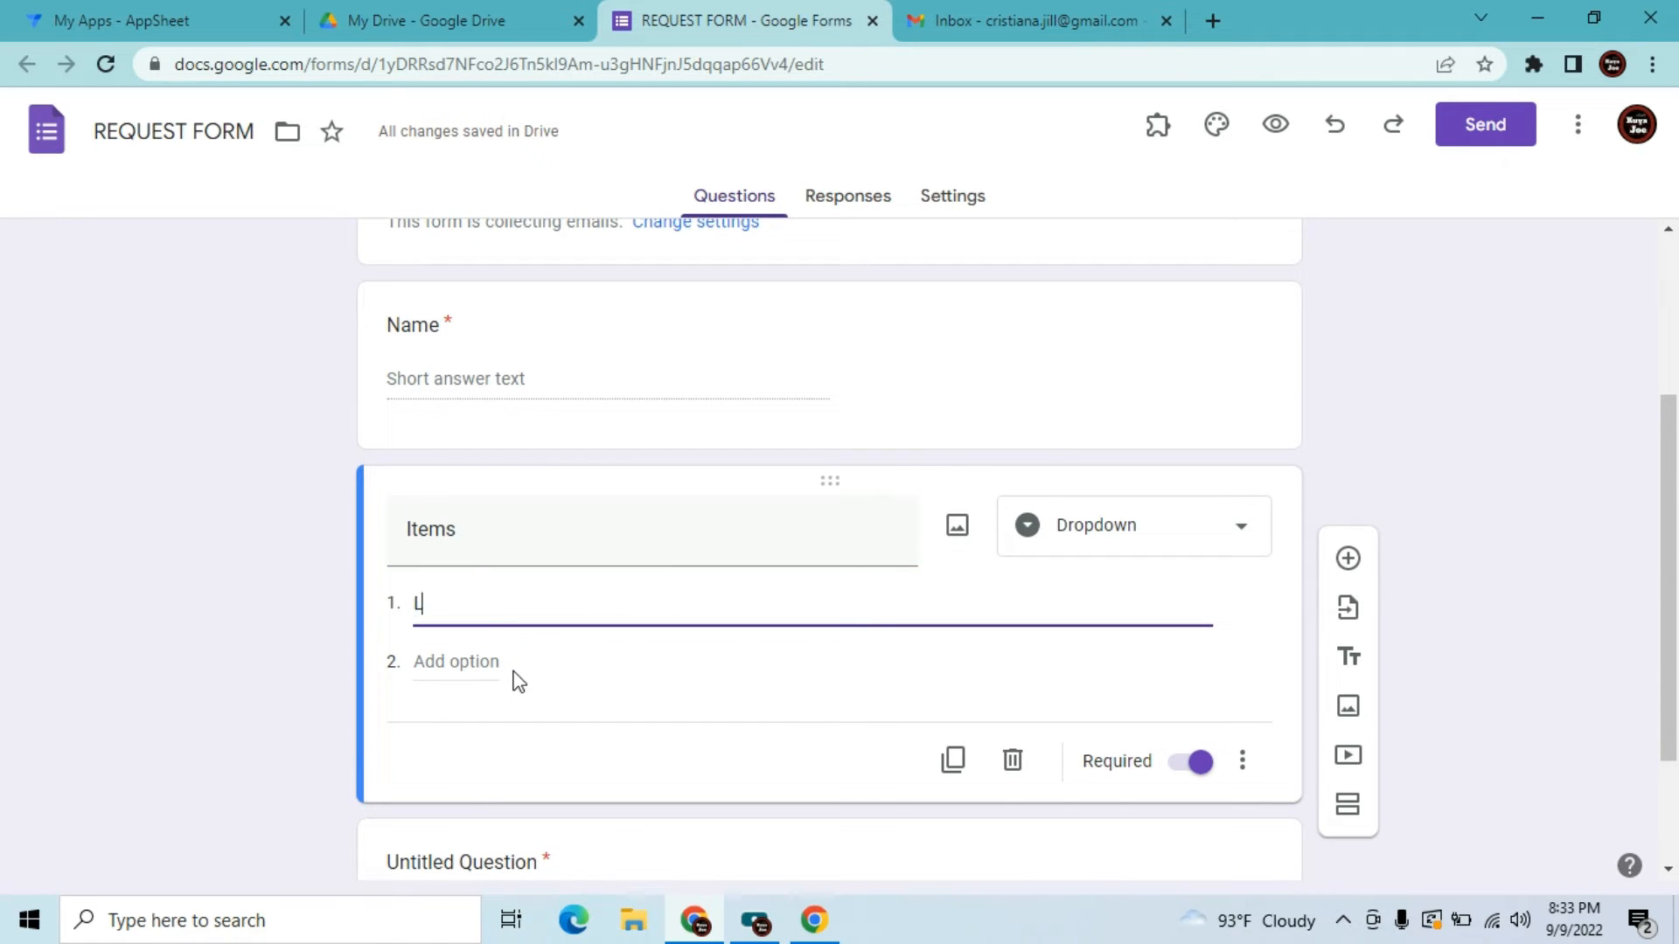
{"action": "type", "text": "aptop"}
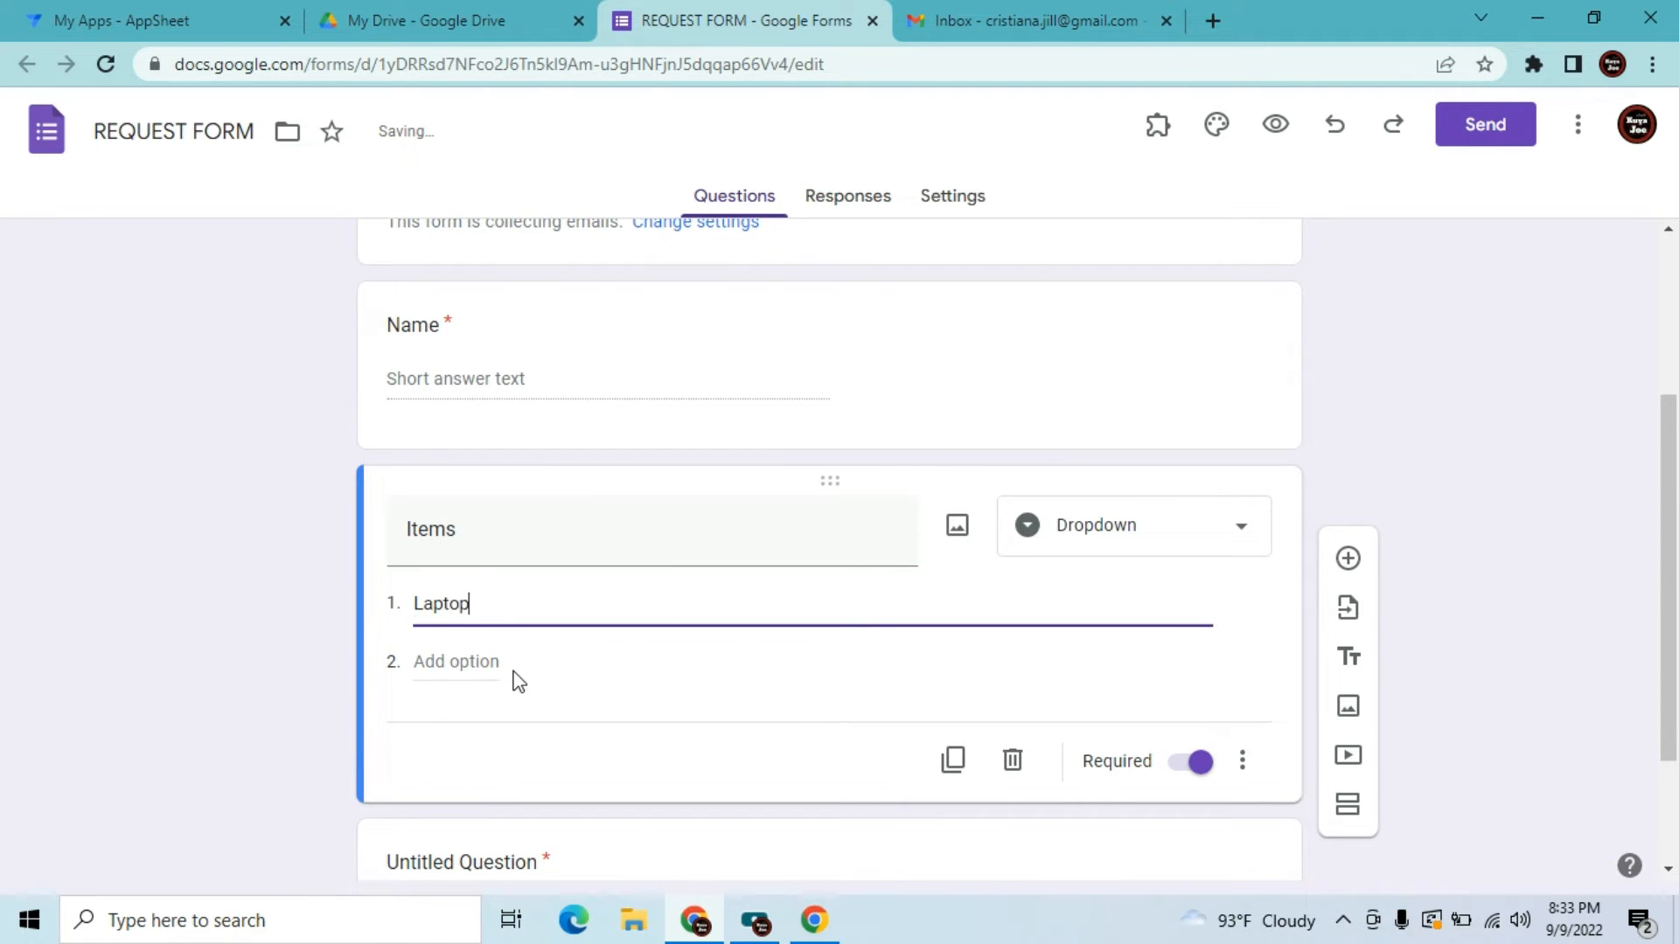
{"action": "left_click", "coordinate": [464, 660]}
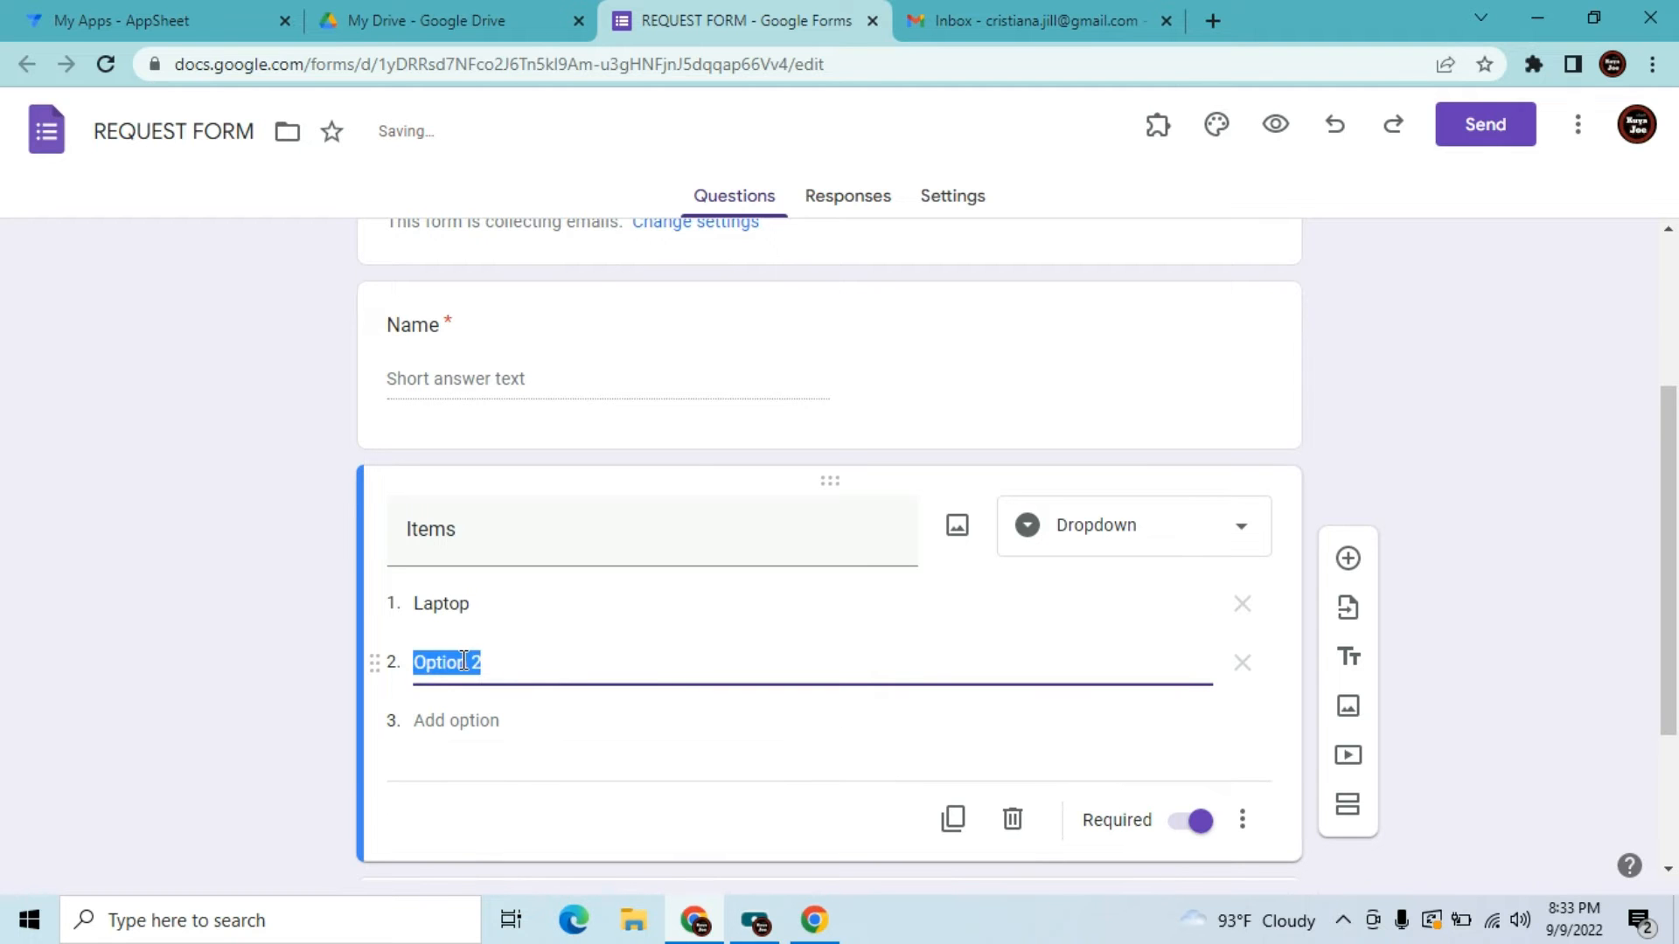
{"action": "type", "text": "Printer"}
{"action": "left_click", "coordinate": [453, 722]}
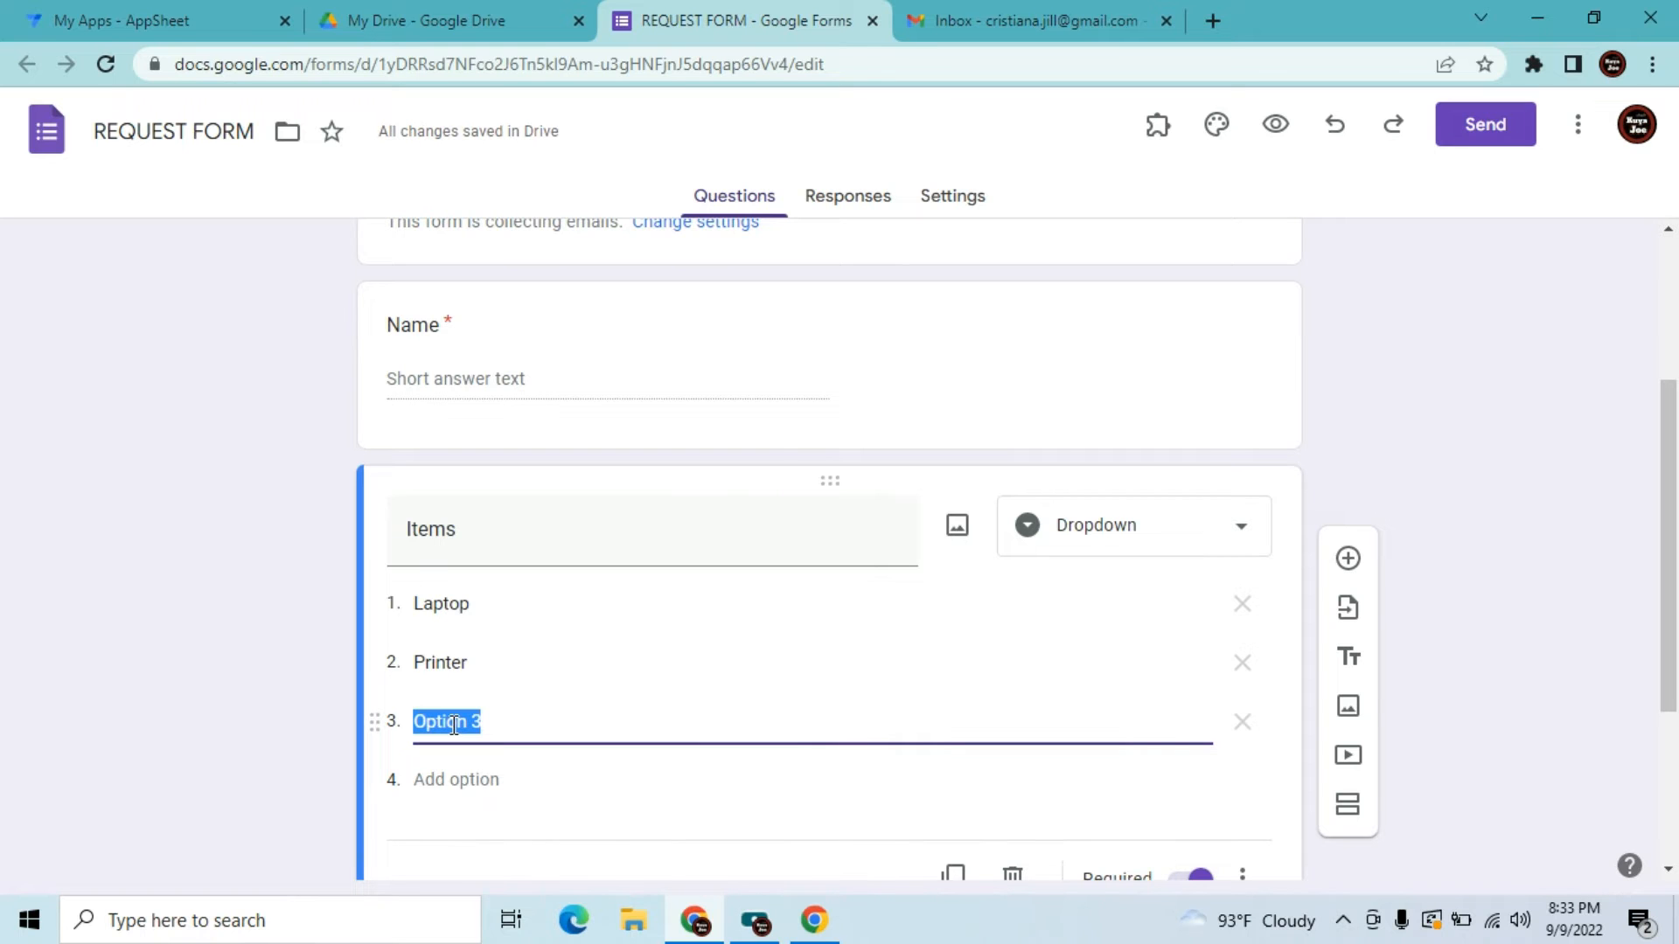
{"action": "type", "text": "Car"}
{"action": "key", "text": "Tab"}
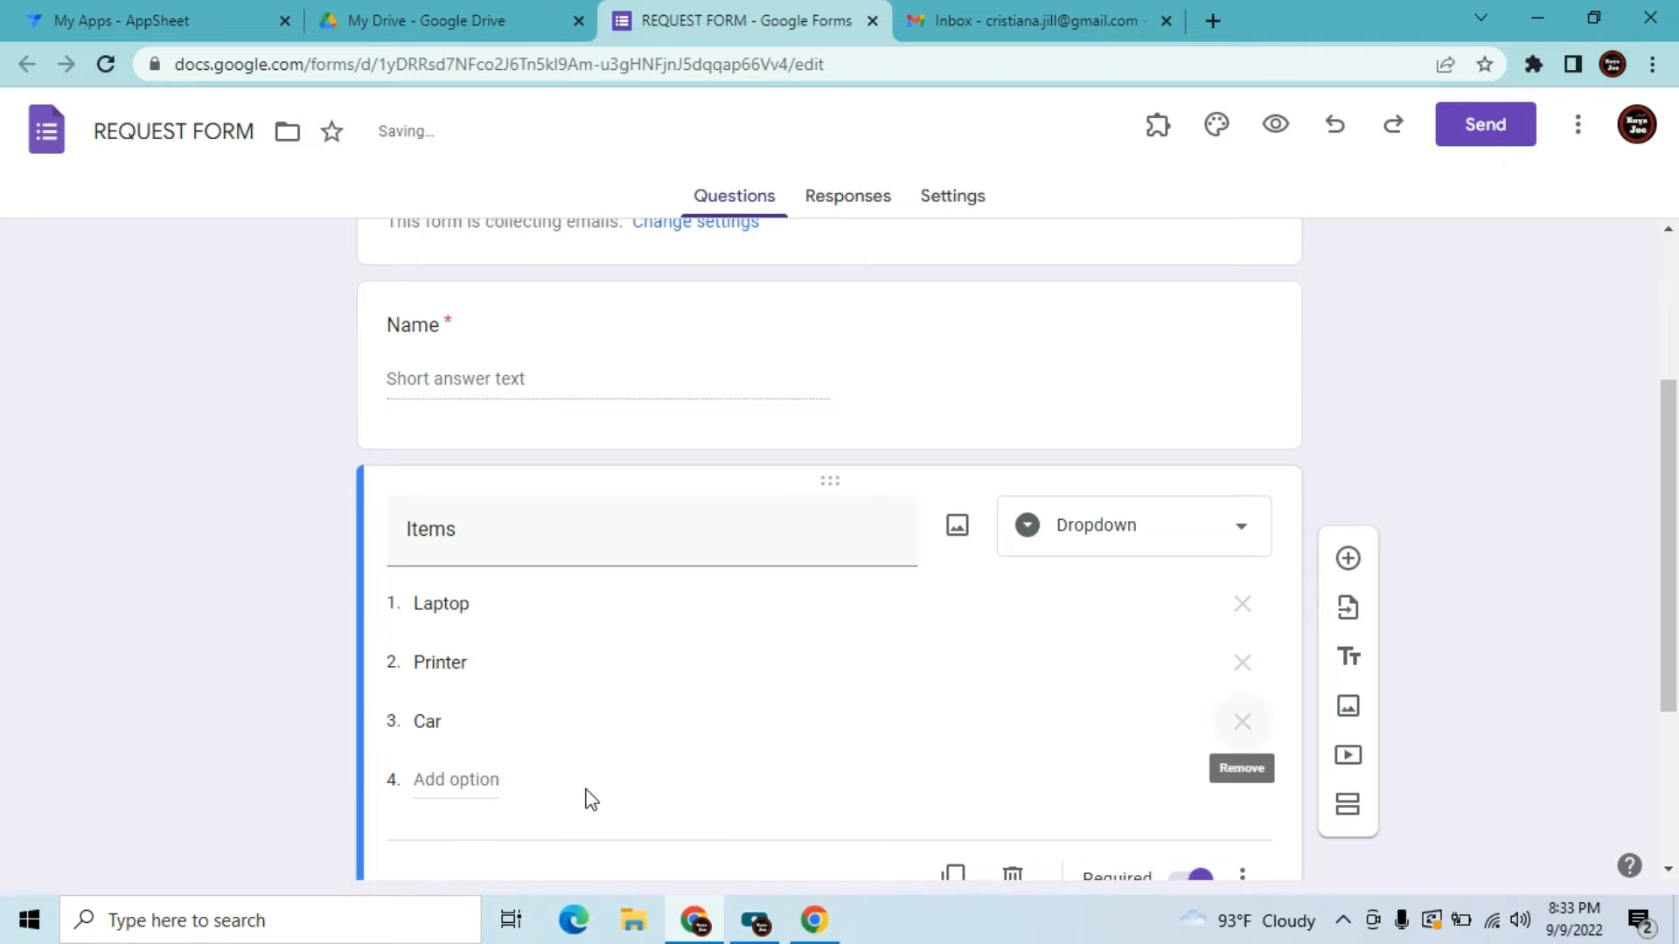
{"action": "left_click_drag", "start_coordinate": [1677, 560], "coordinate": [1676, 685]}
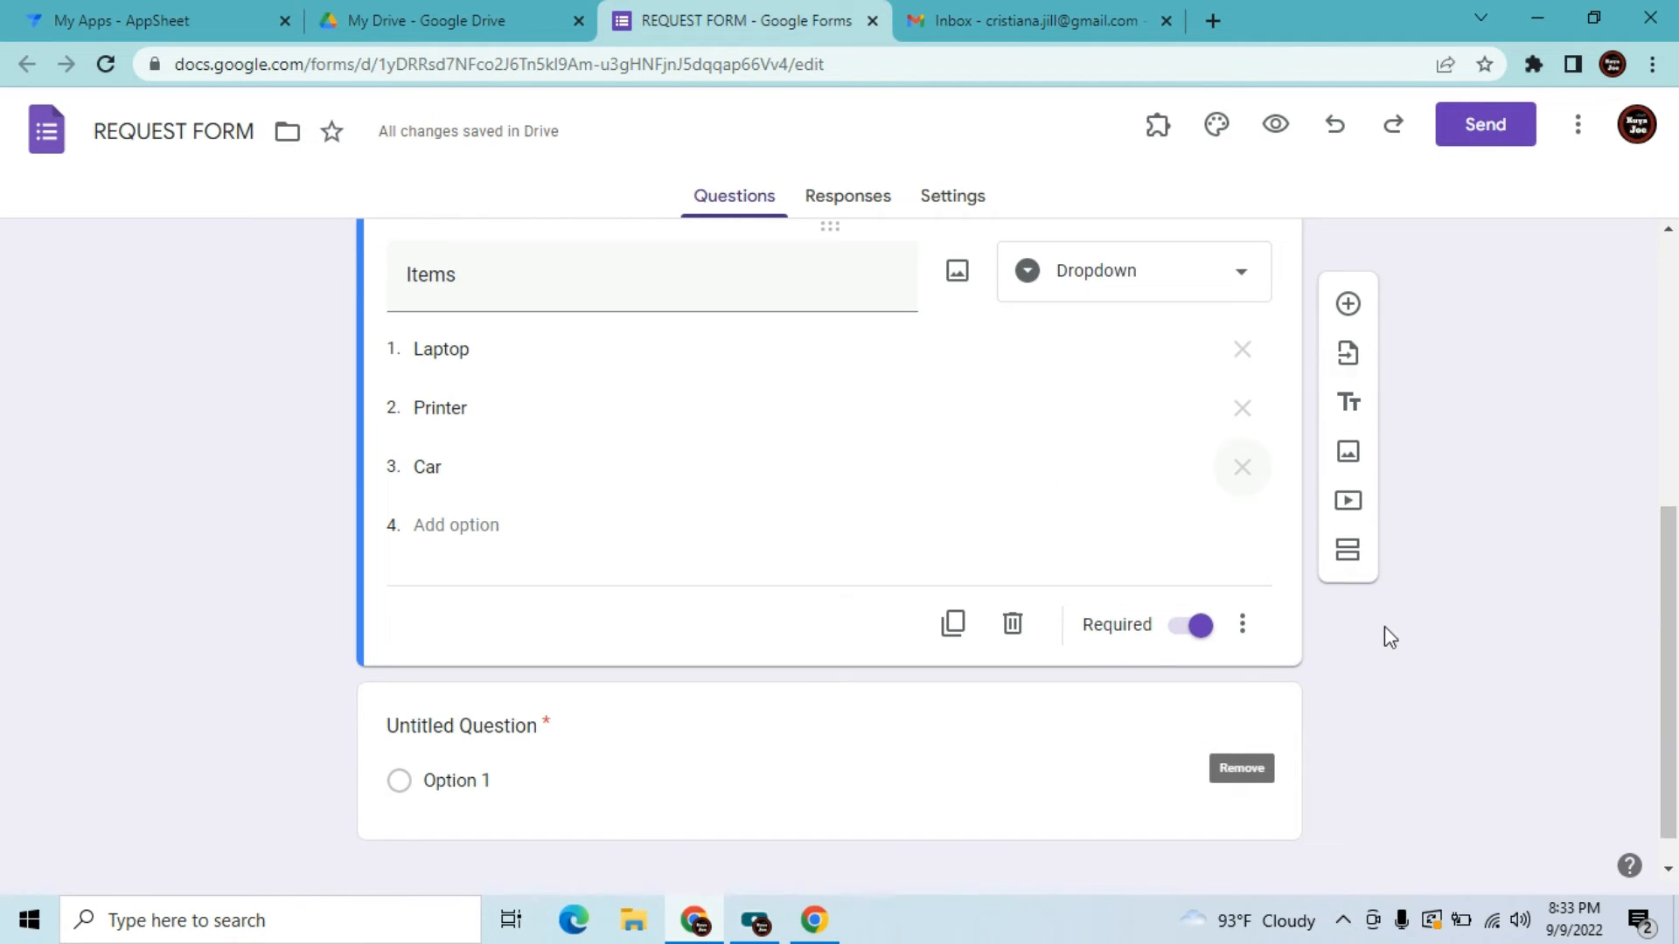
Add a question titled 'QTY' below the Items question
{"action": "left_click", "coordinate": [1348, 306]}
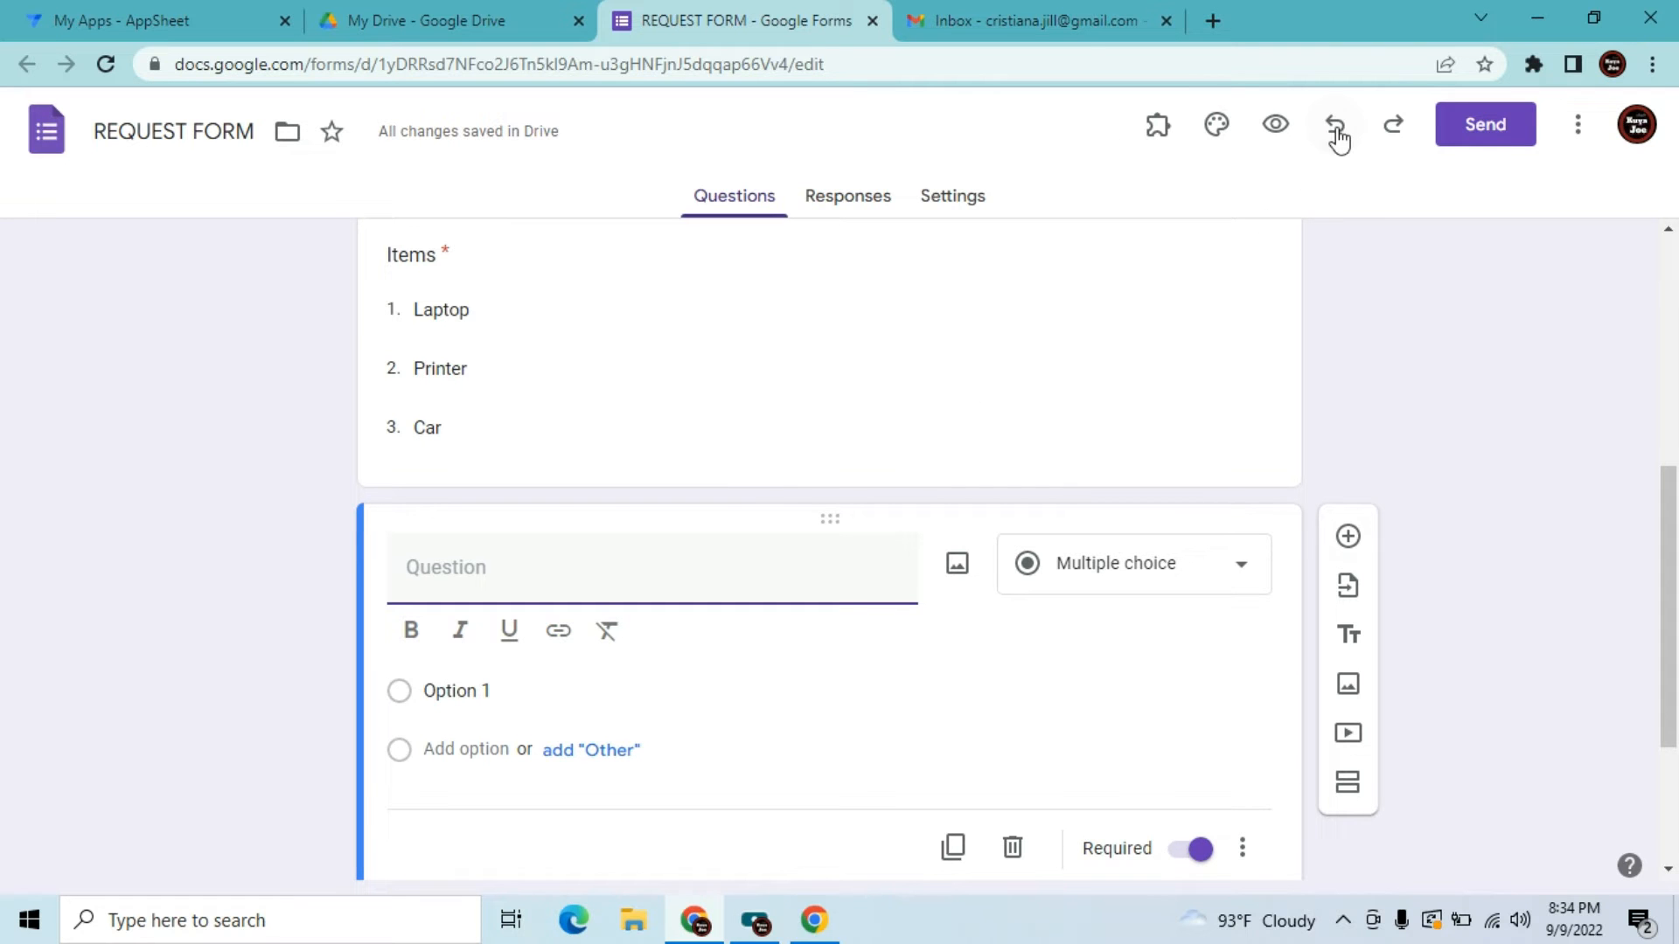
{"action": "type", "text": "QTY"}
{"action": "key", "text": "Tab"}
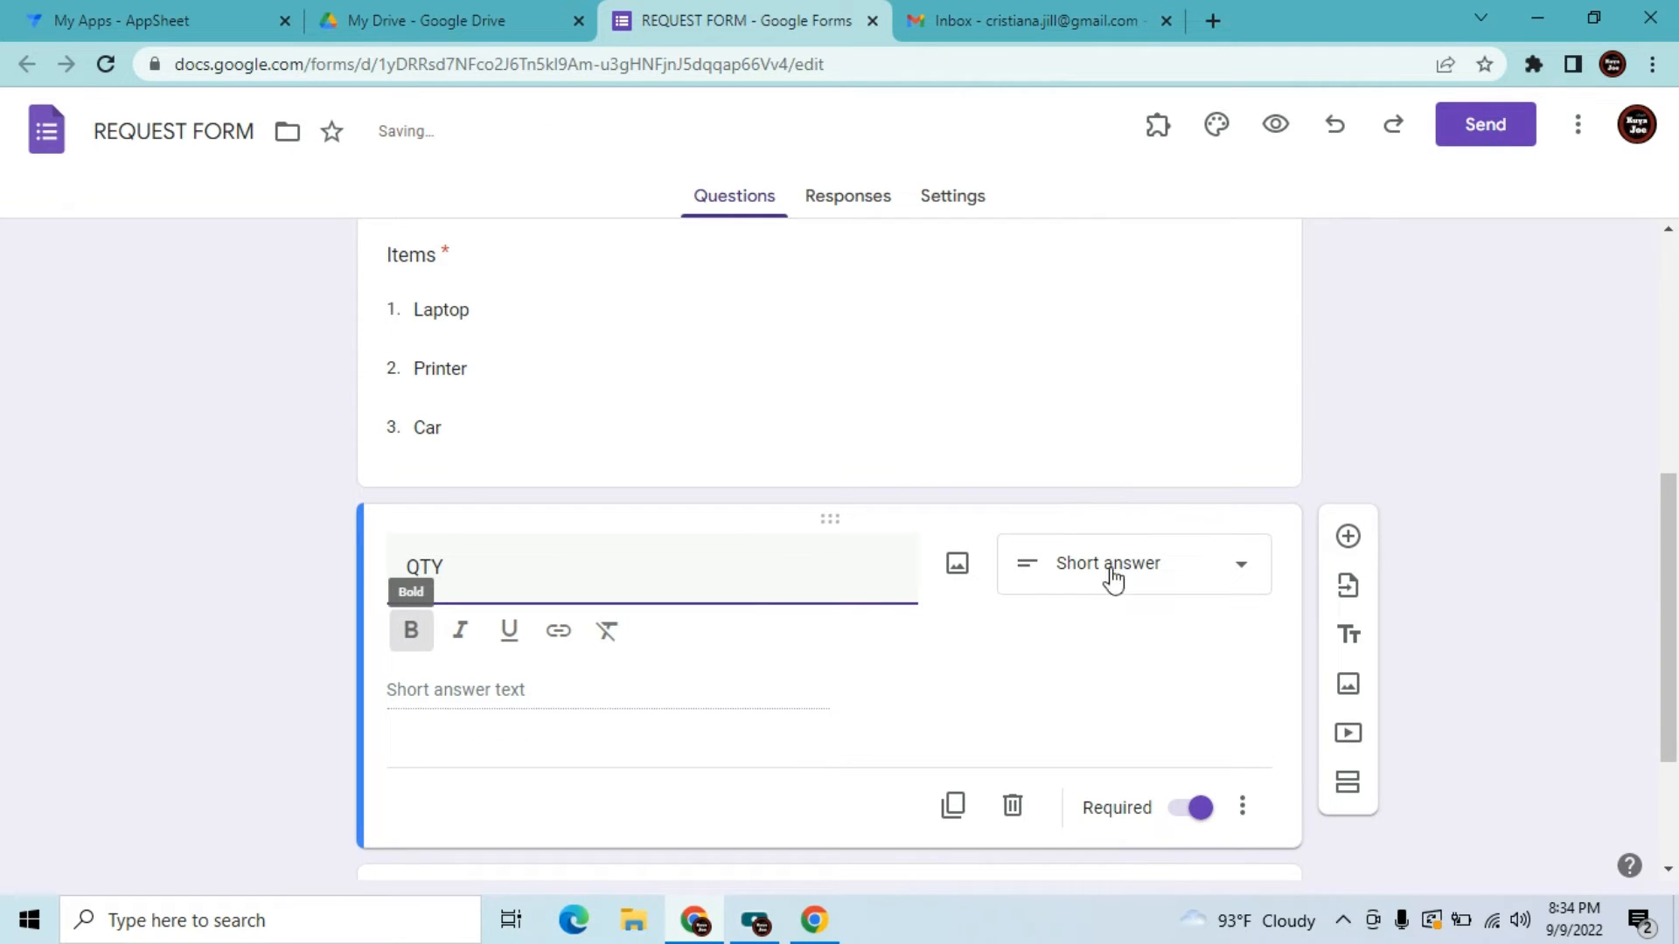
Add a new untitled question below QTY and open it for editing
{"action": "left_click", "coordinate": [1349, 560]}
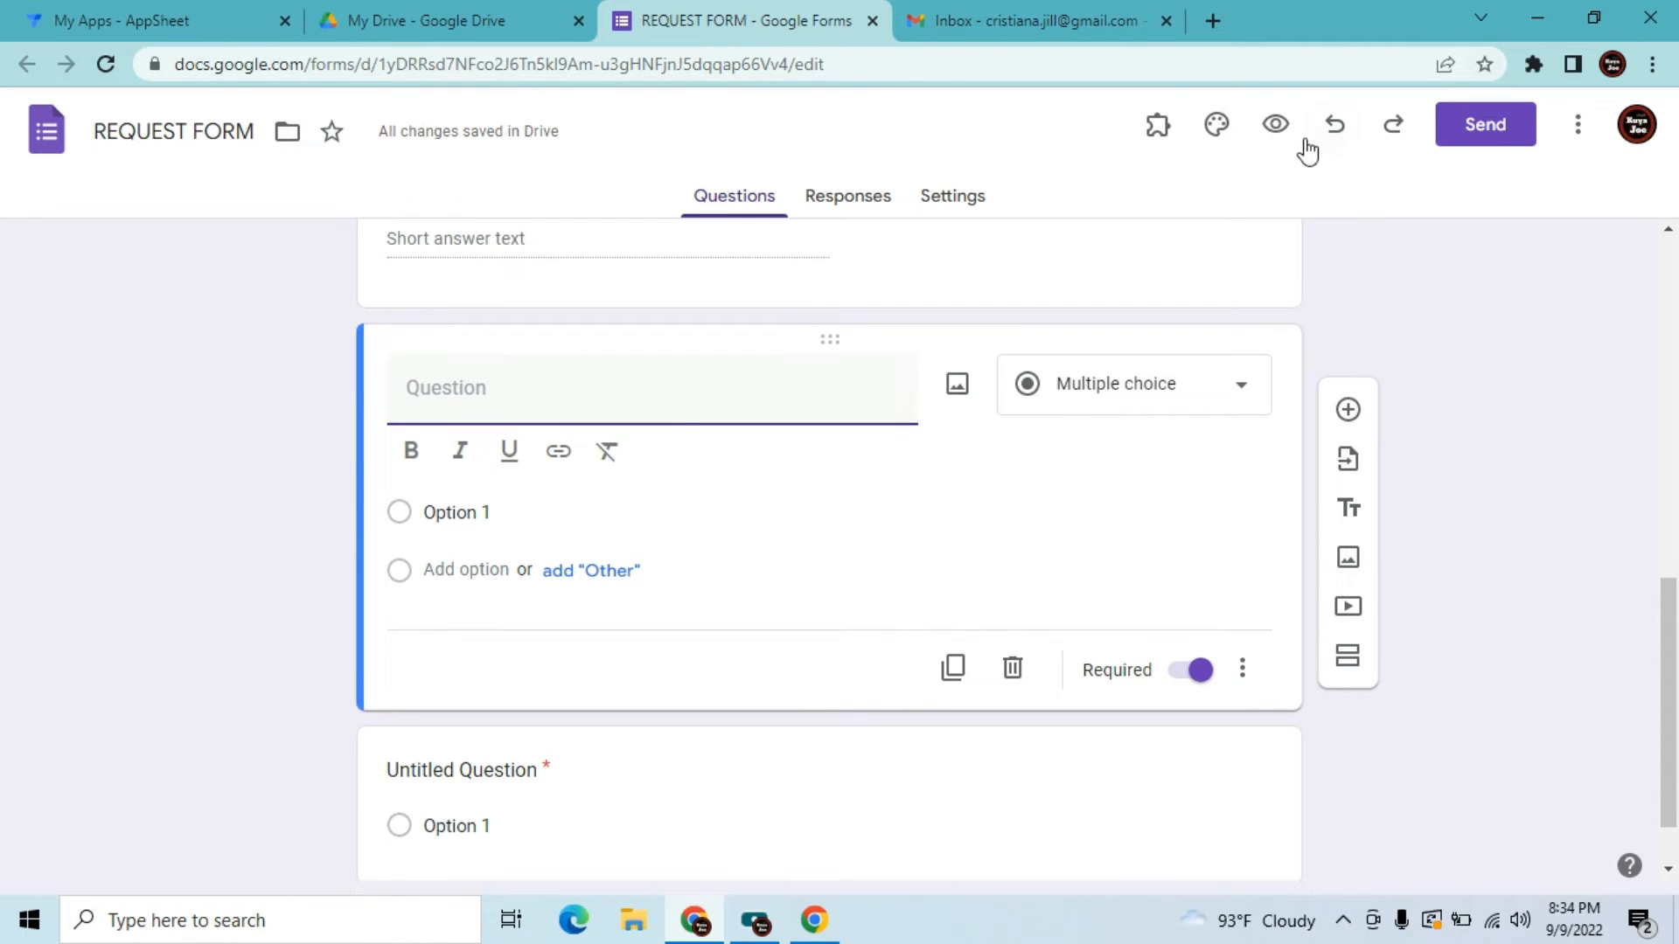
{"action": "left_click", "coordinate": [1334, 133]}
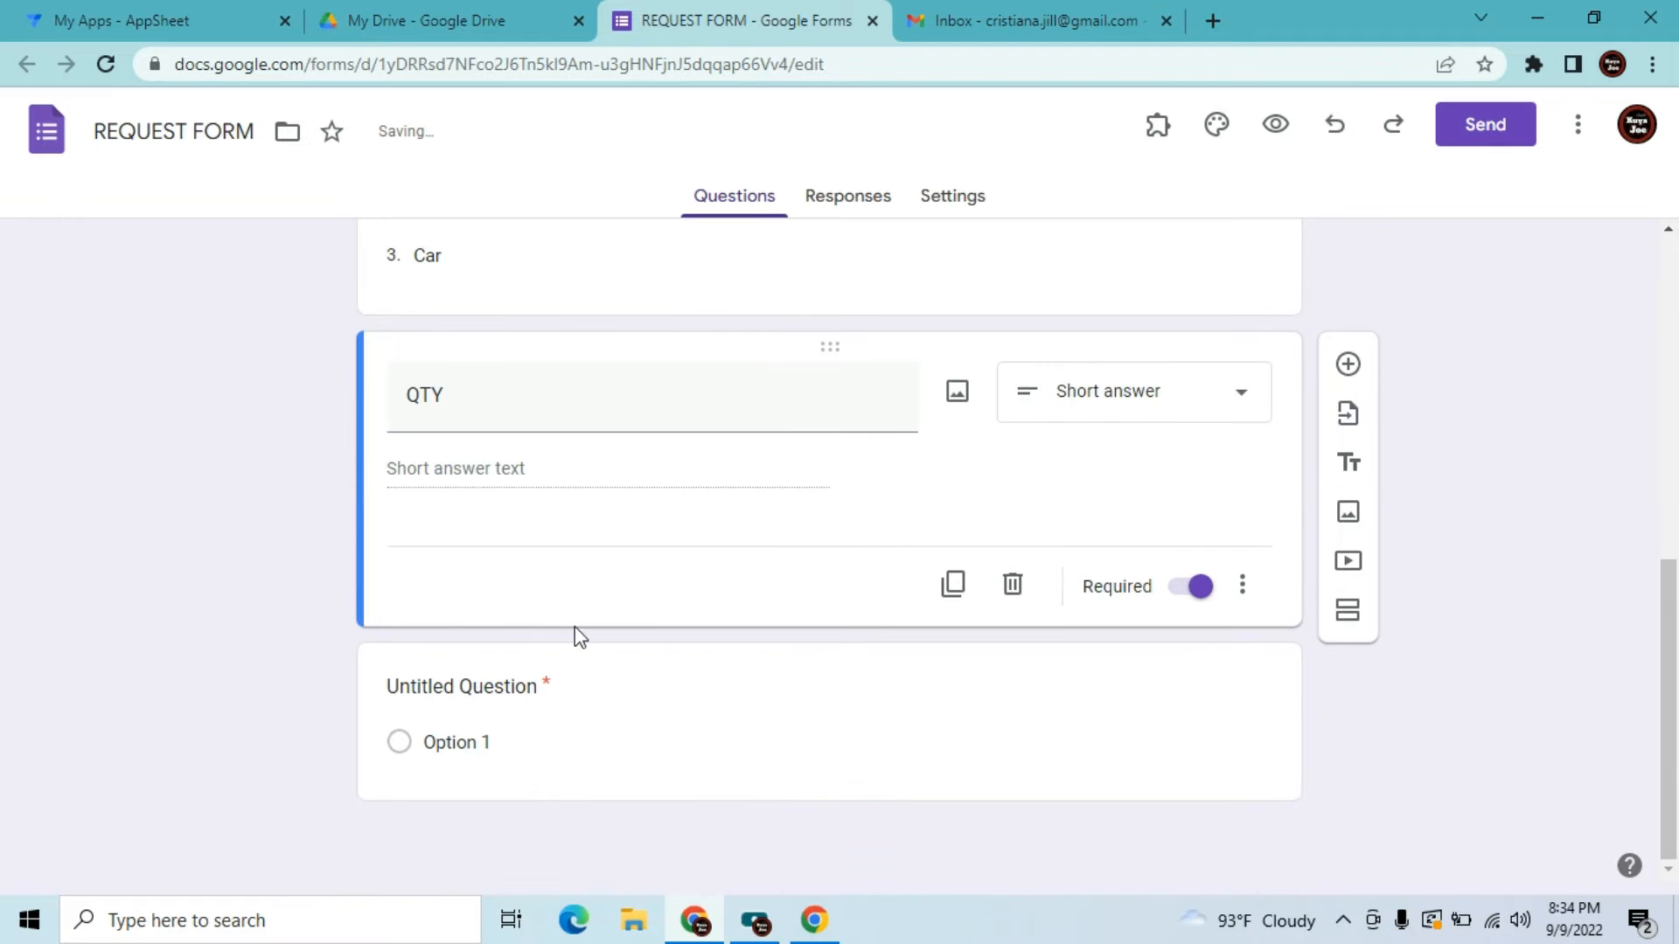
{"action": "left_click", "coordinate": [484, 688]}
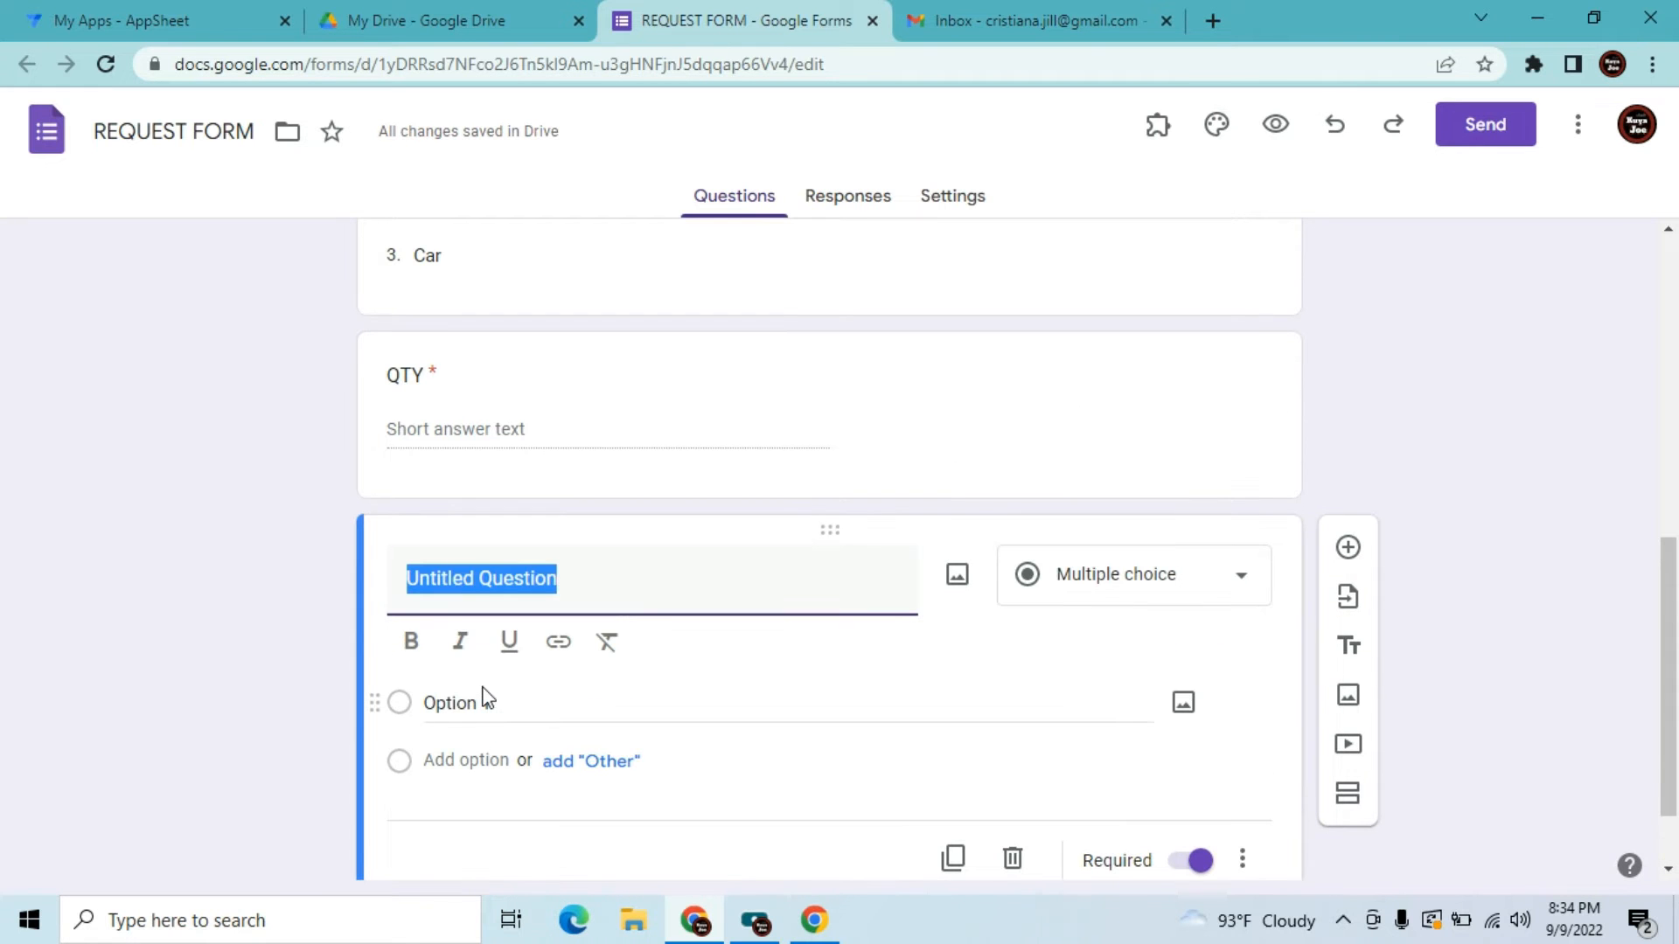
Change the new question's type to Short answer
{"action": "left_click", "coordinate": [1161, 594]}
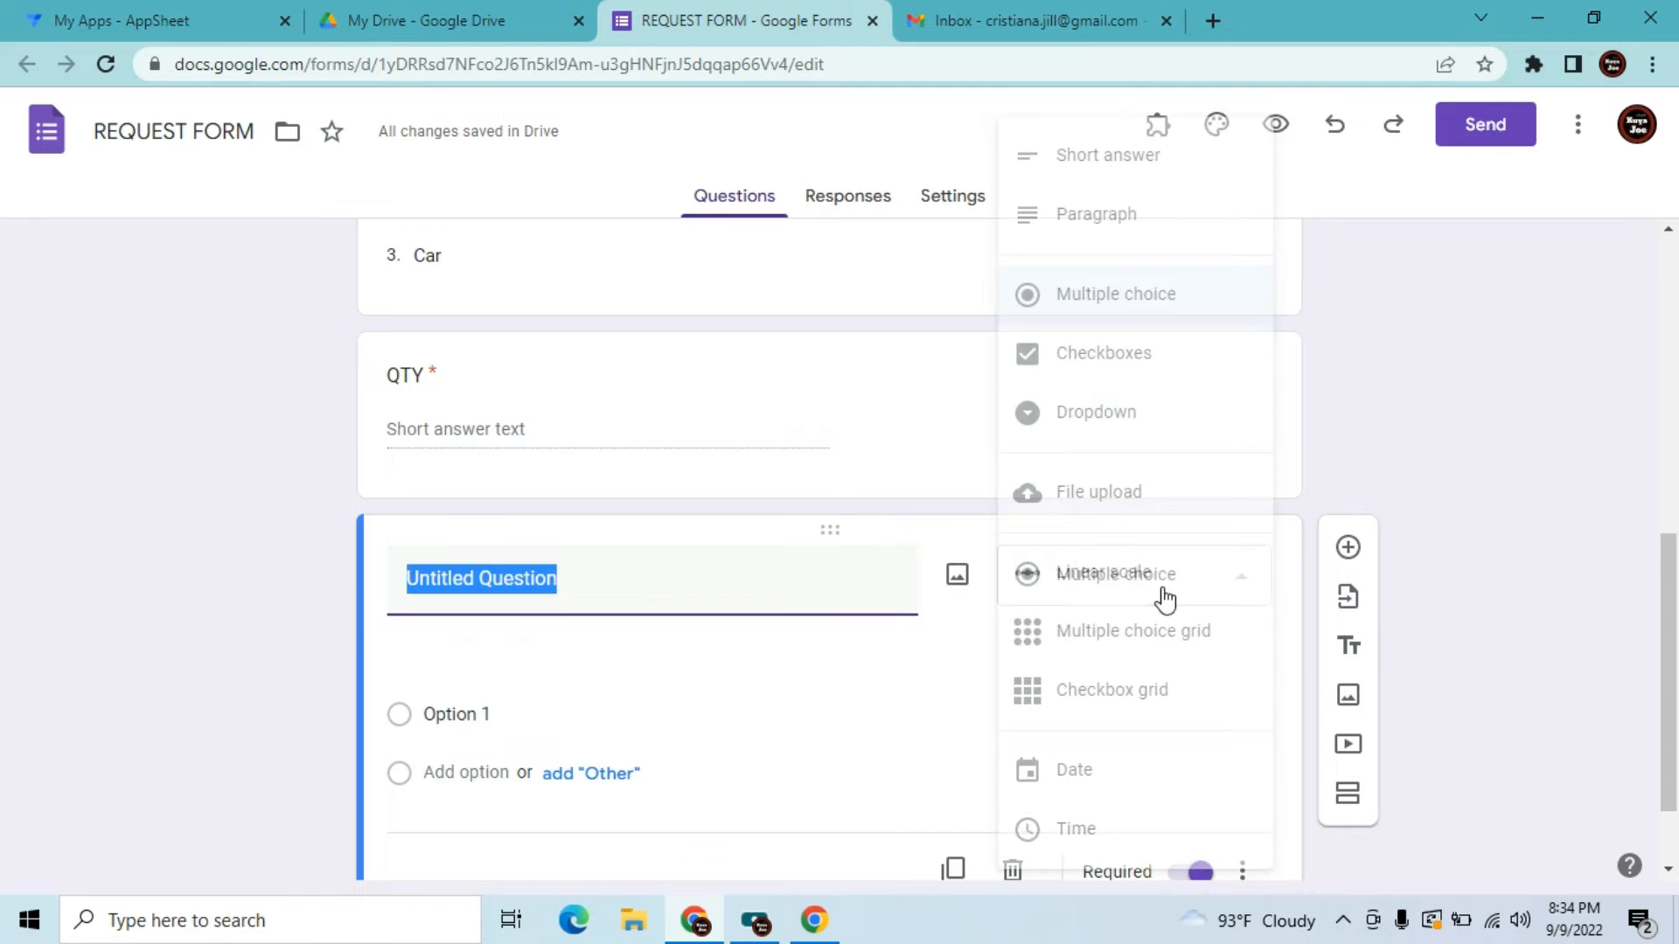
{"action": "left_click", "coordinate": [1151, 175]}
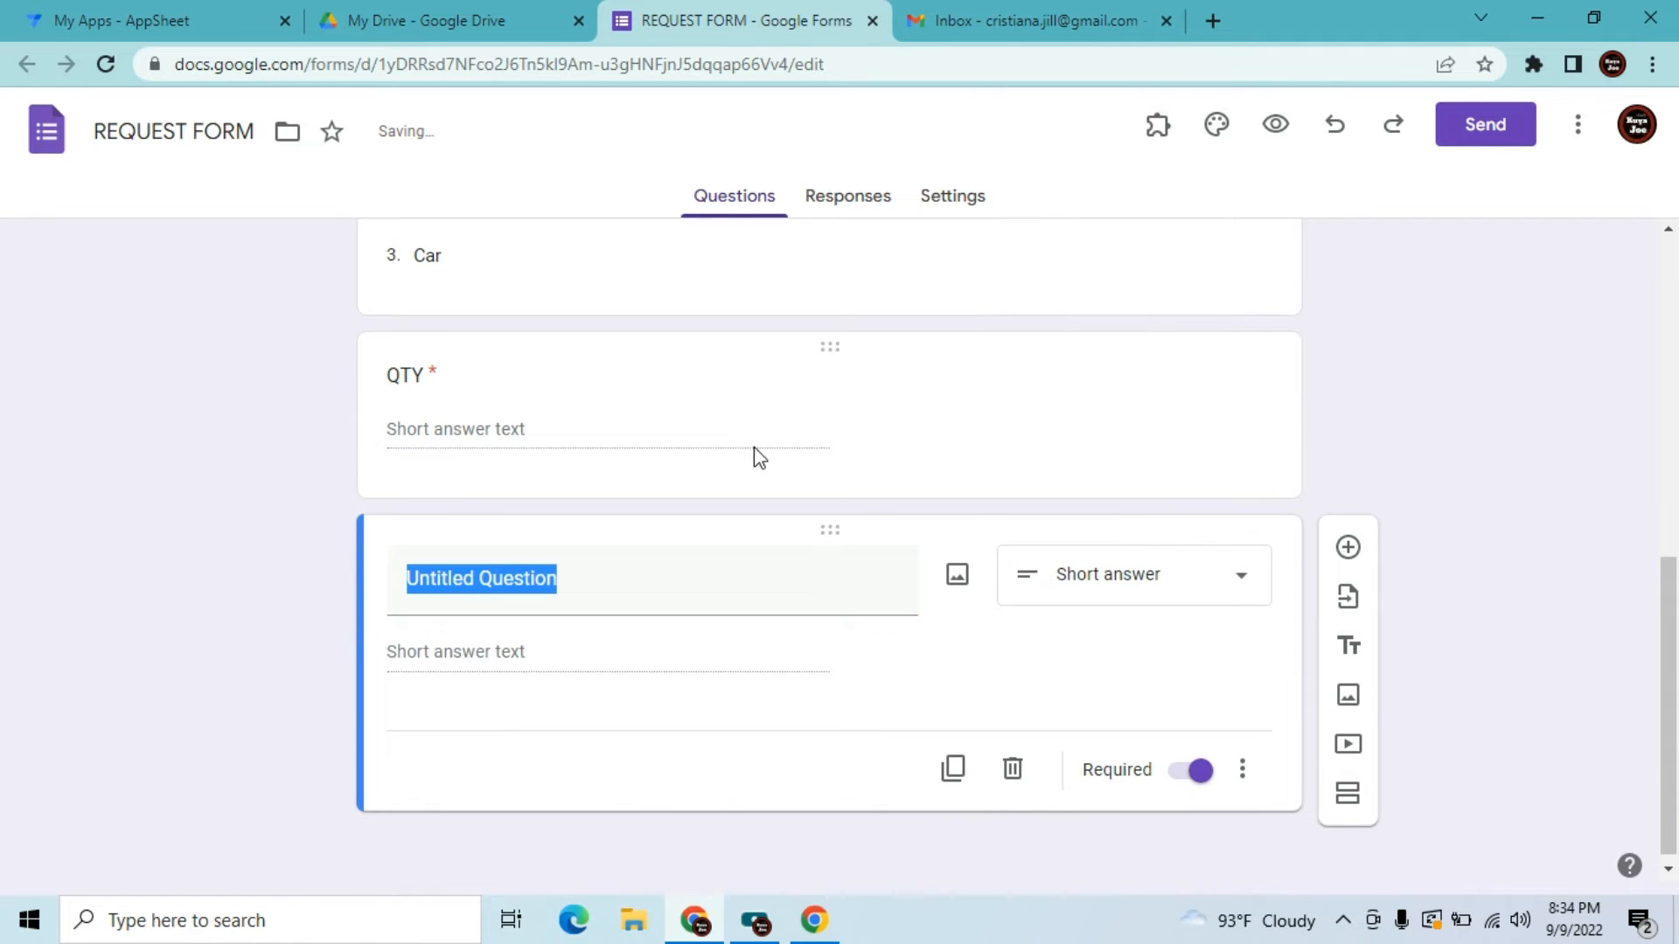
{"action": "key", "text": "ctrl+z"}
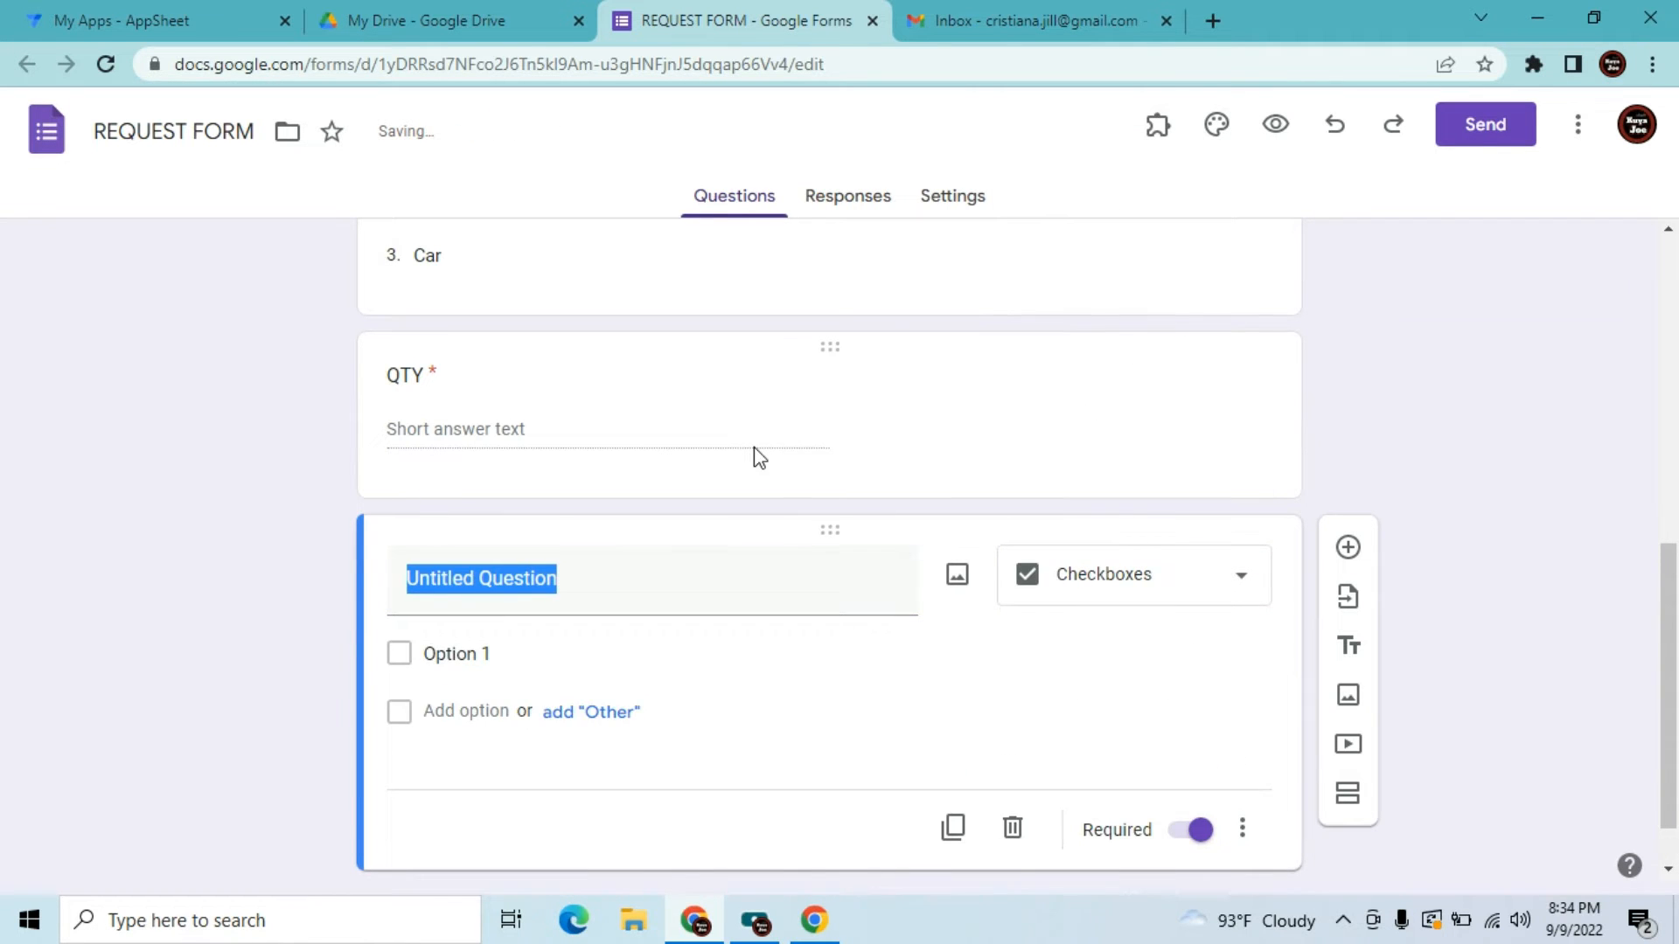
{"action": "left_click", "coordinate": [621, 588]}
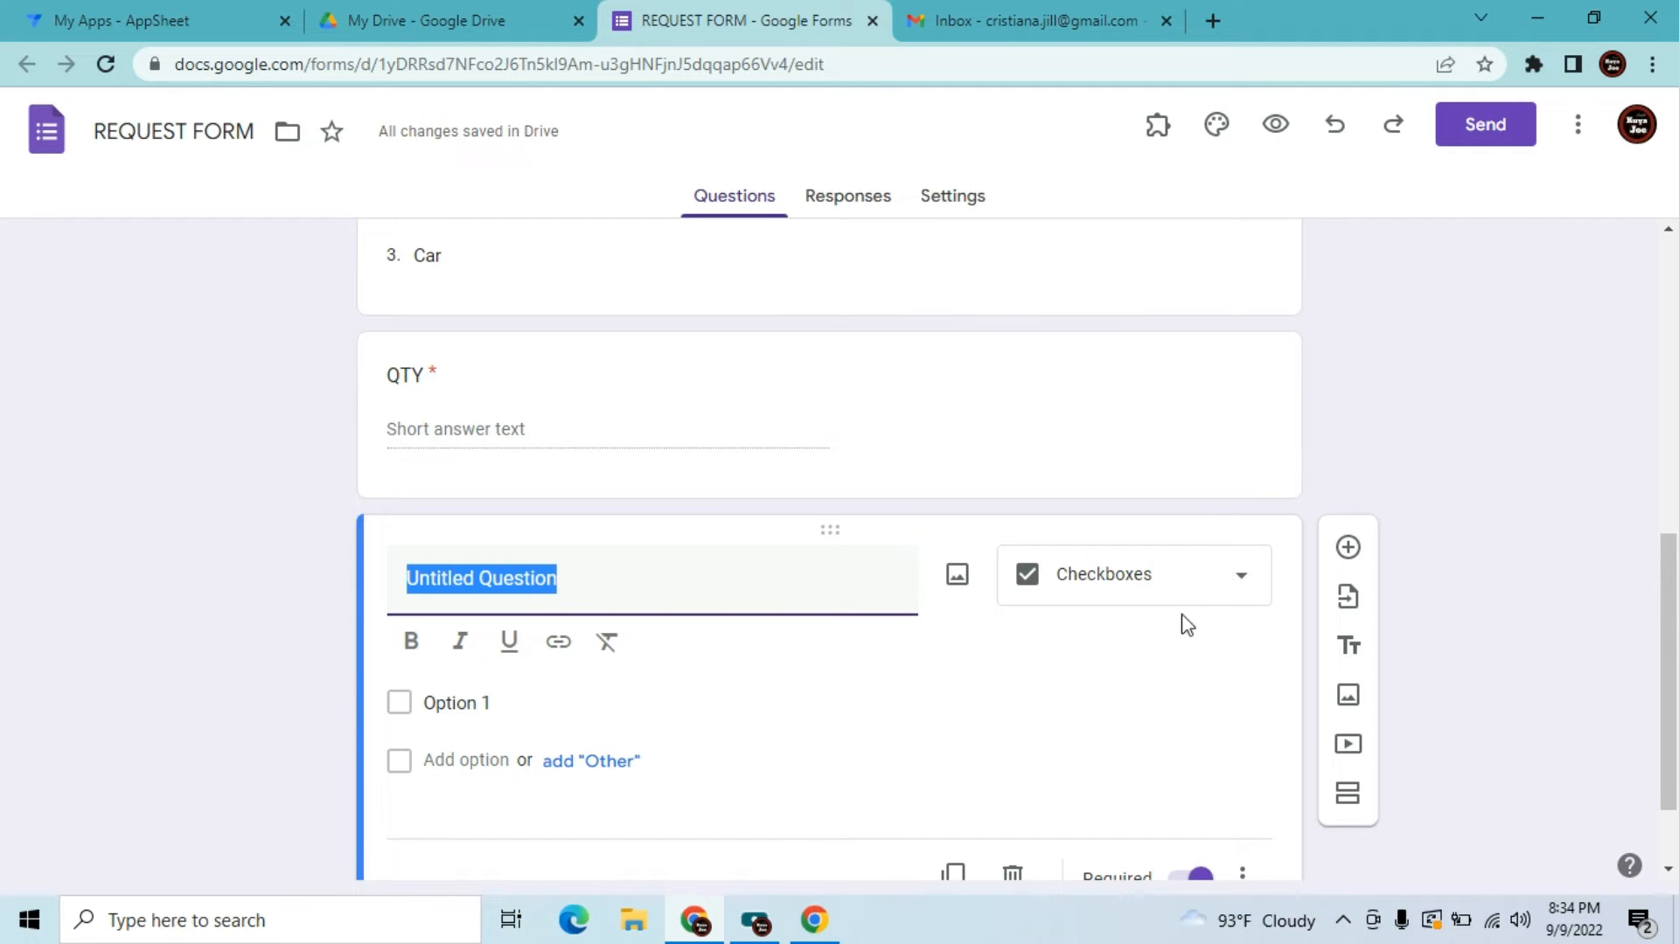
{"action": "left_click", "coordinate": [1171, 592]}
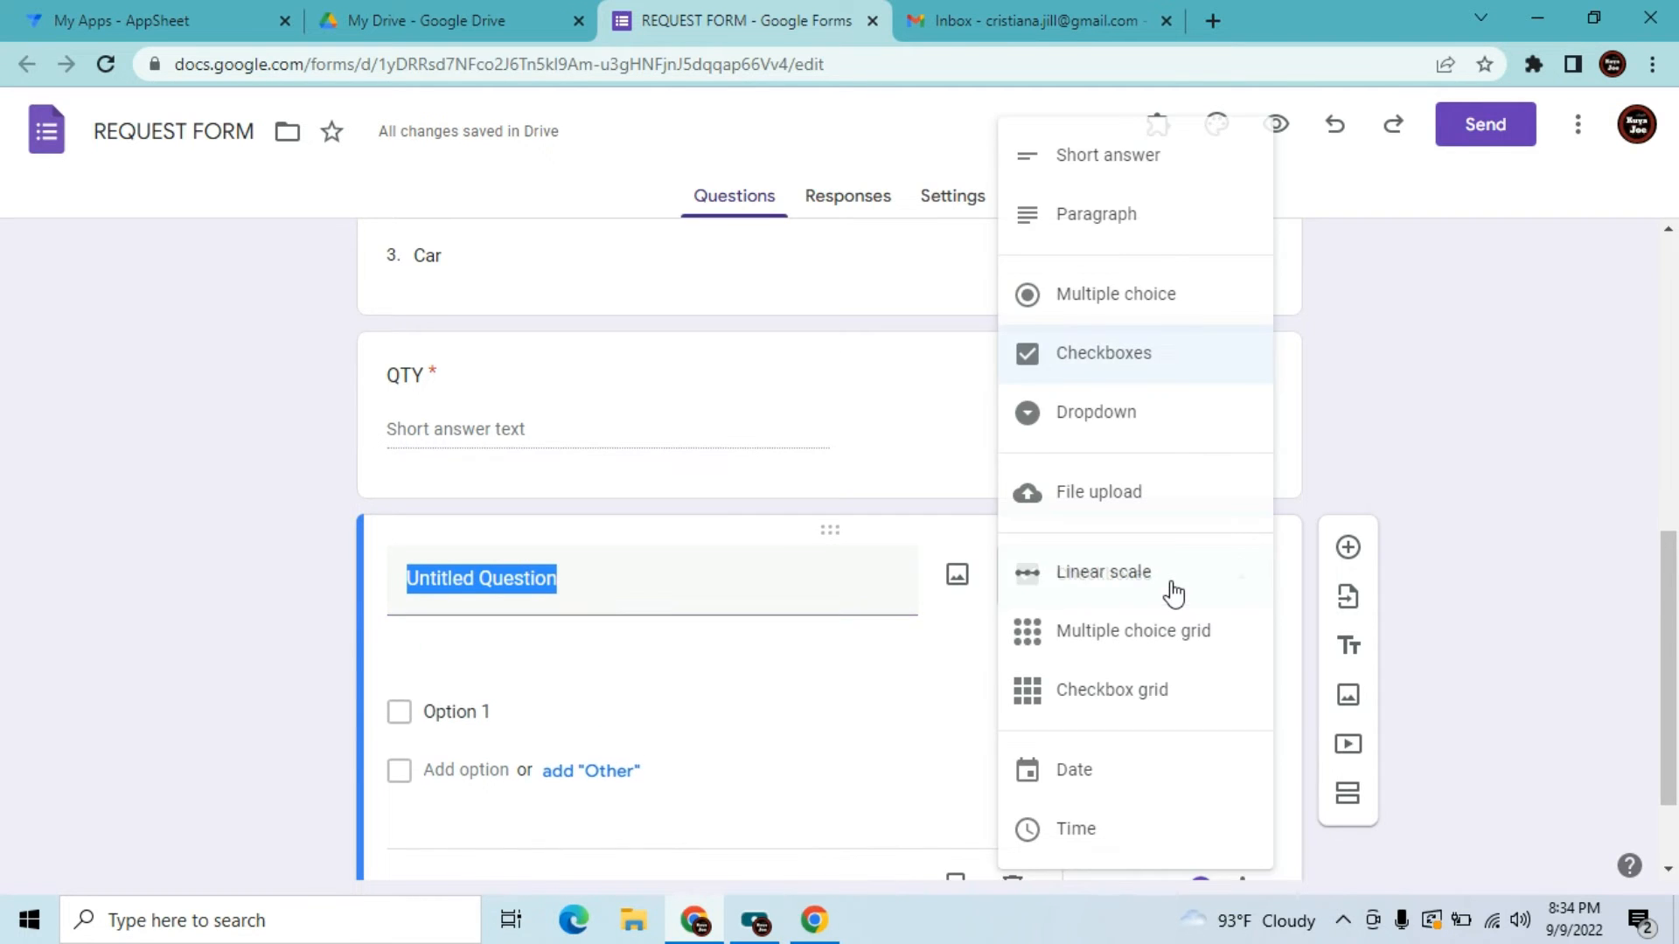
{"action": "left_click", "coordinate": [1140, 189]}
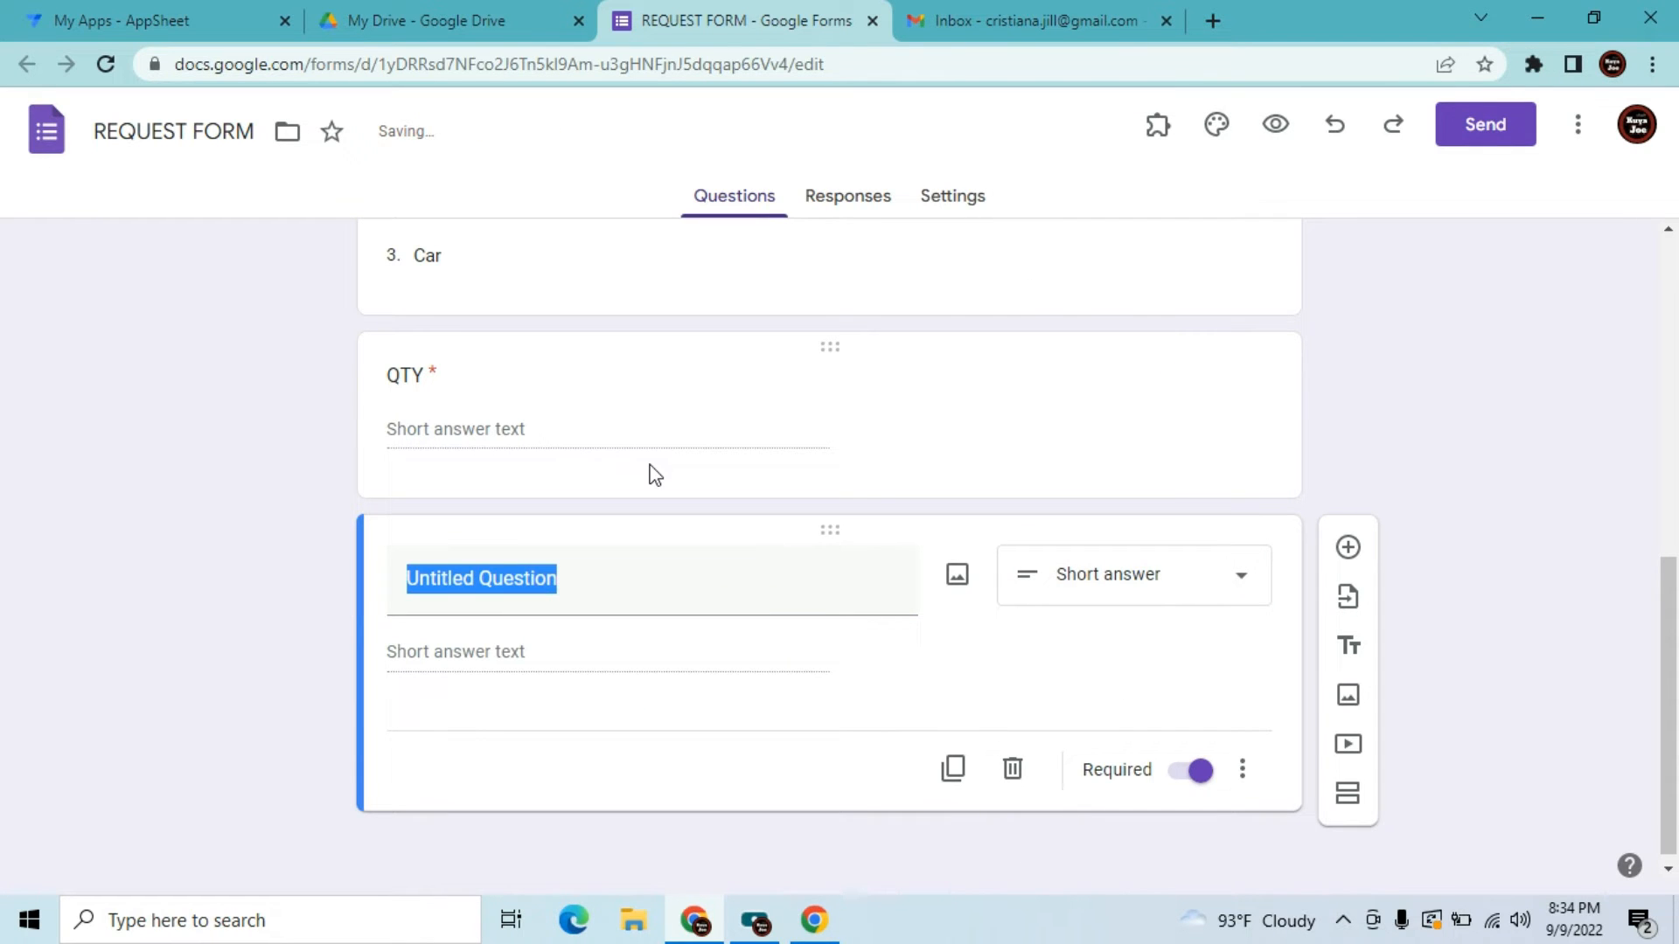
{"action": "key", "text": "ctrl+z"}
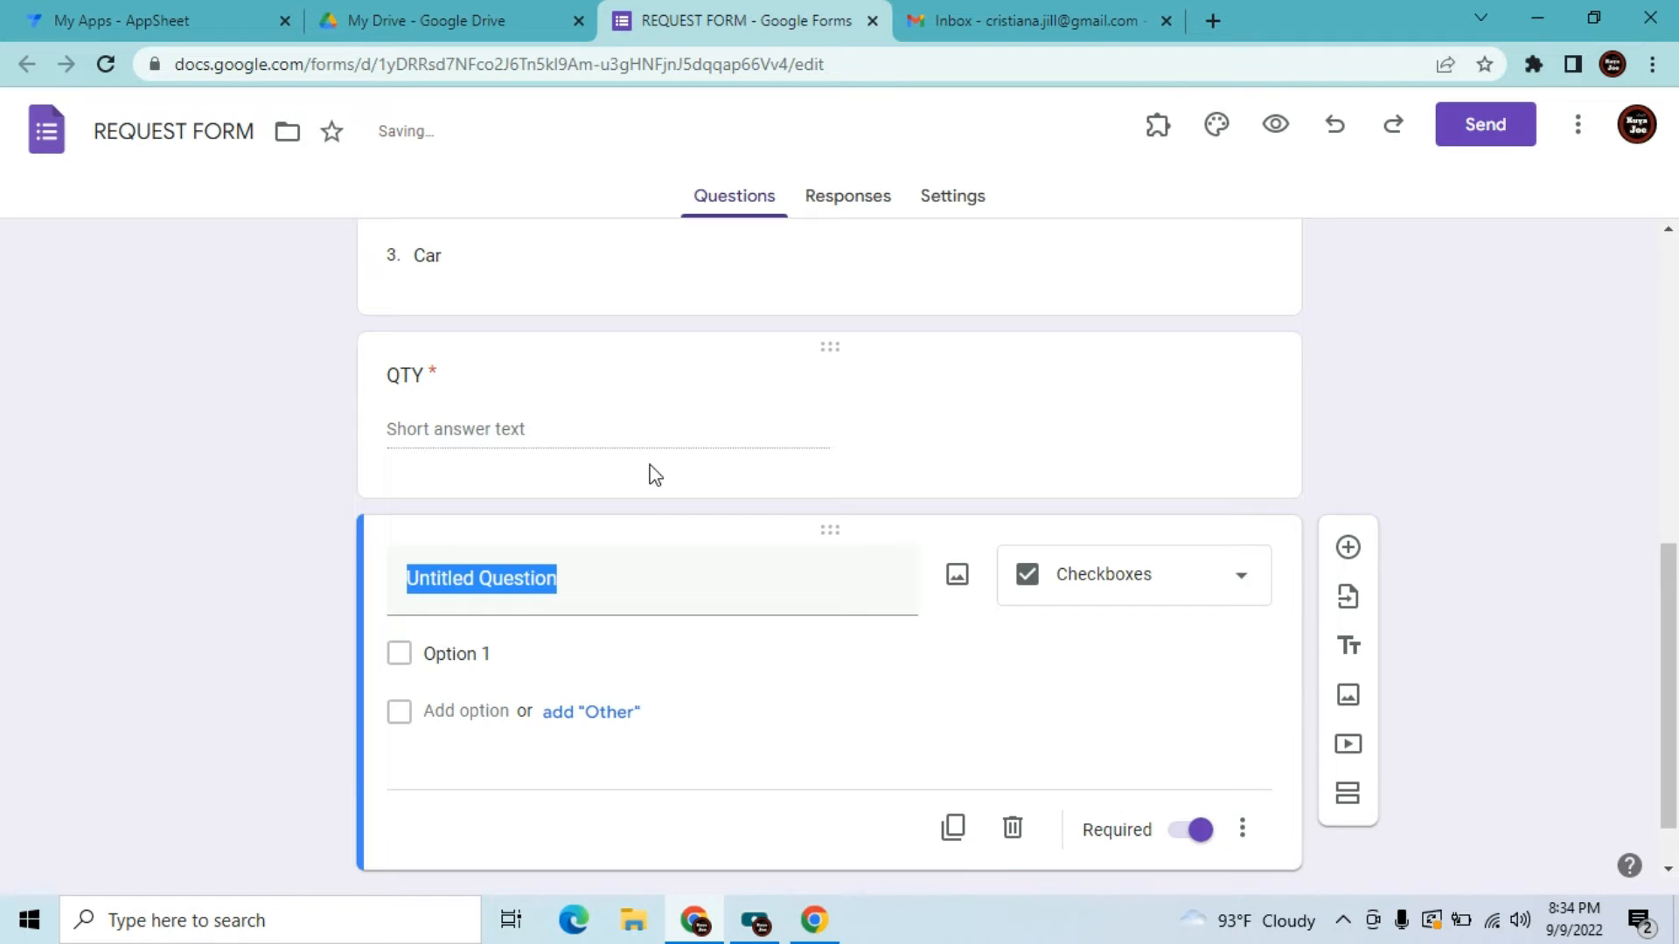
{"action": "left_click", "coordinate": [594, 609]}
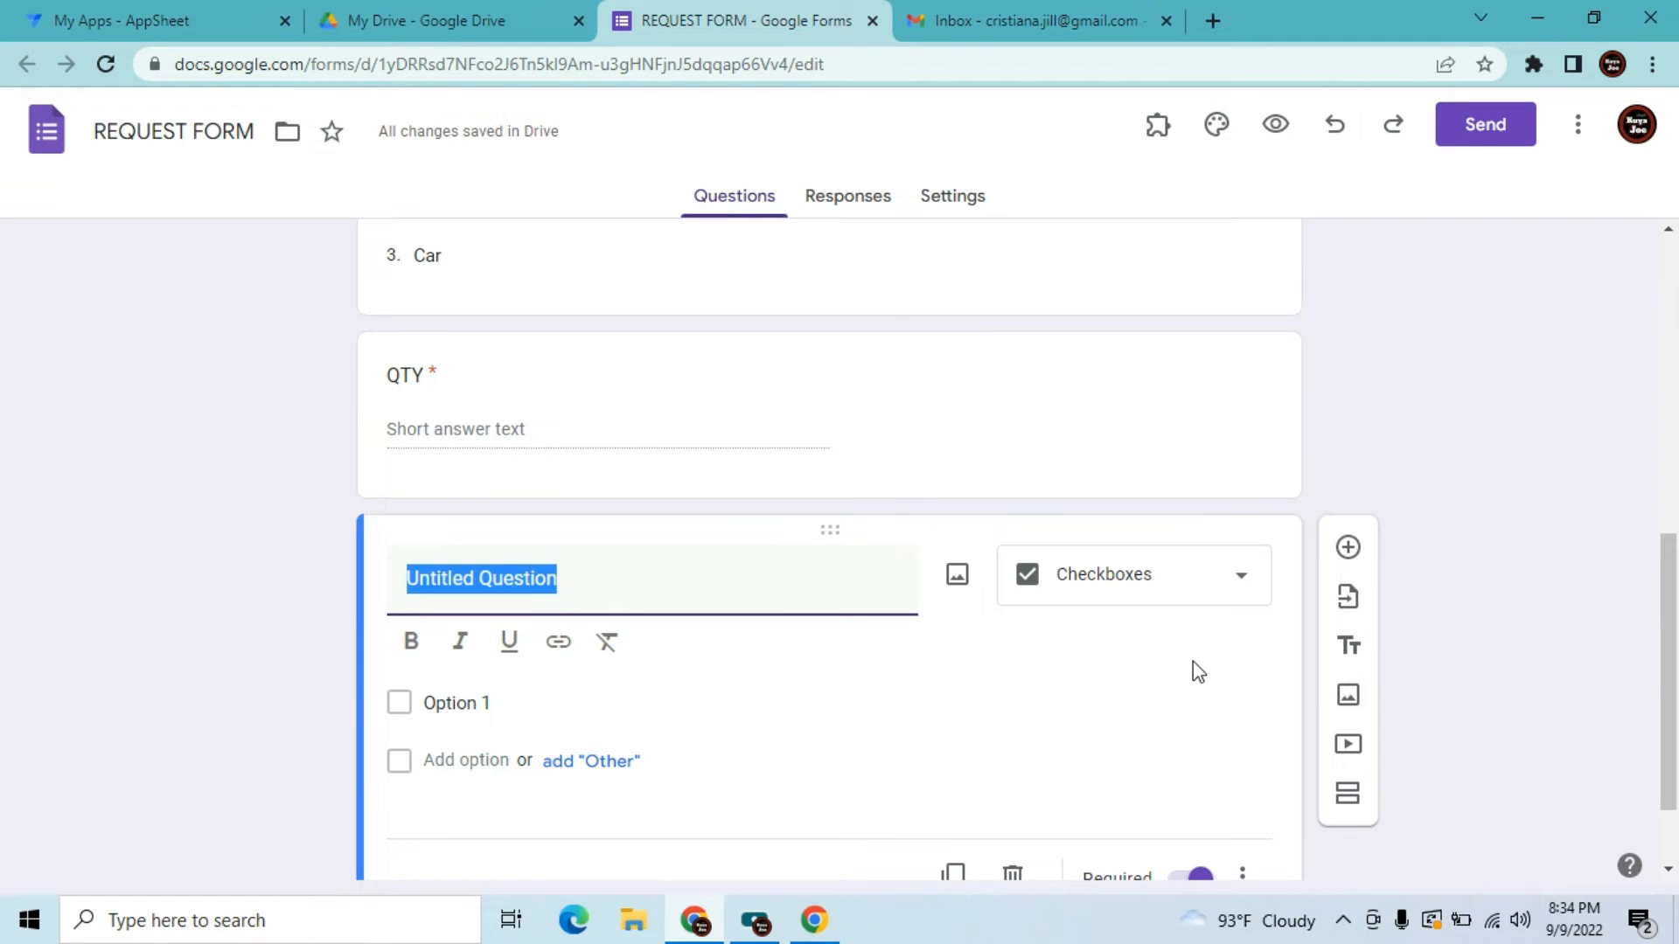
{"action": "left_click", "coordinate": [1174, 568]}
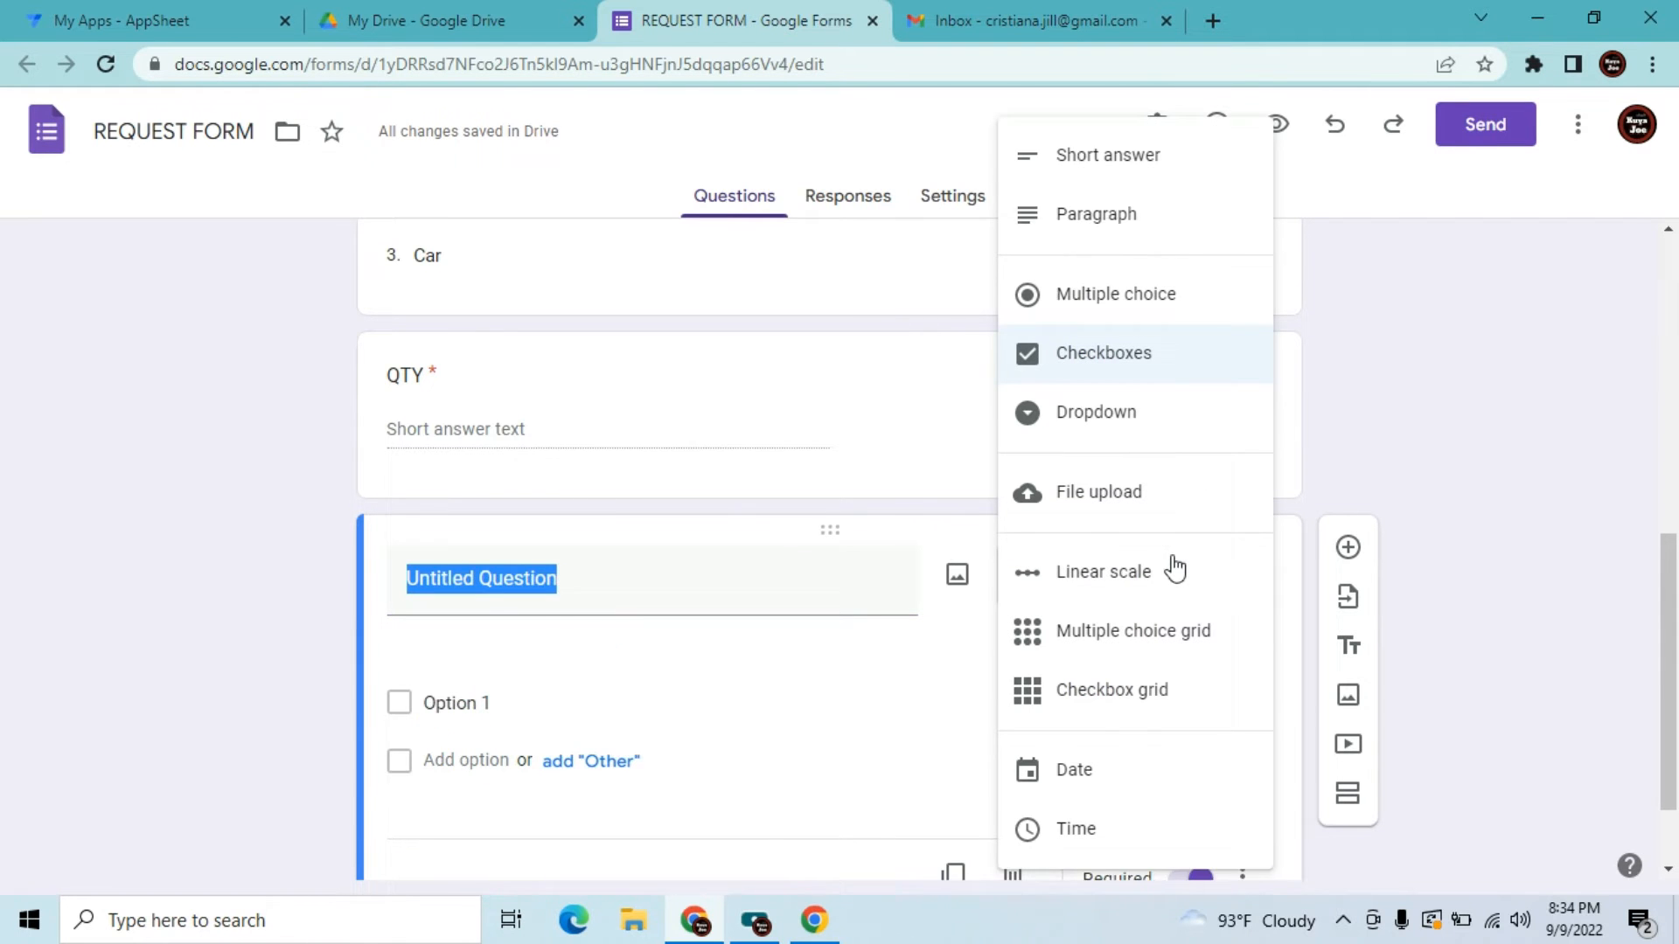
{"action": "left_click", "coordinate": [1103, 157]}
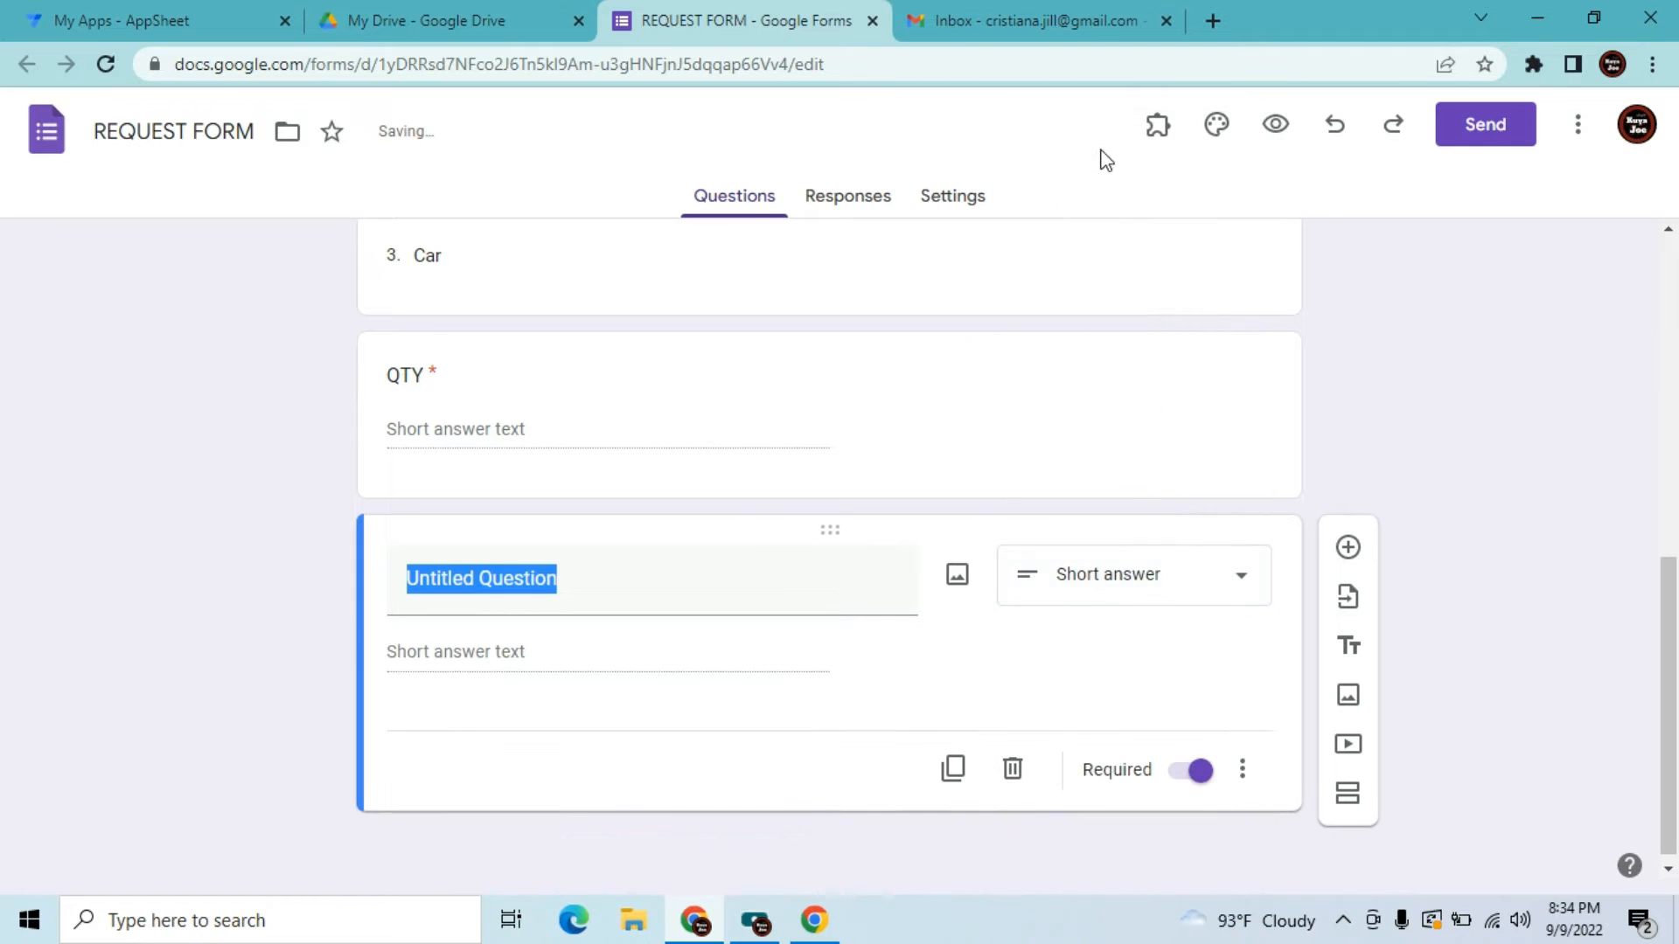
Replace the placeholder question title with 'Comments'
{"action": "left_click", "coordinate": [584, 654]}
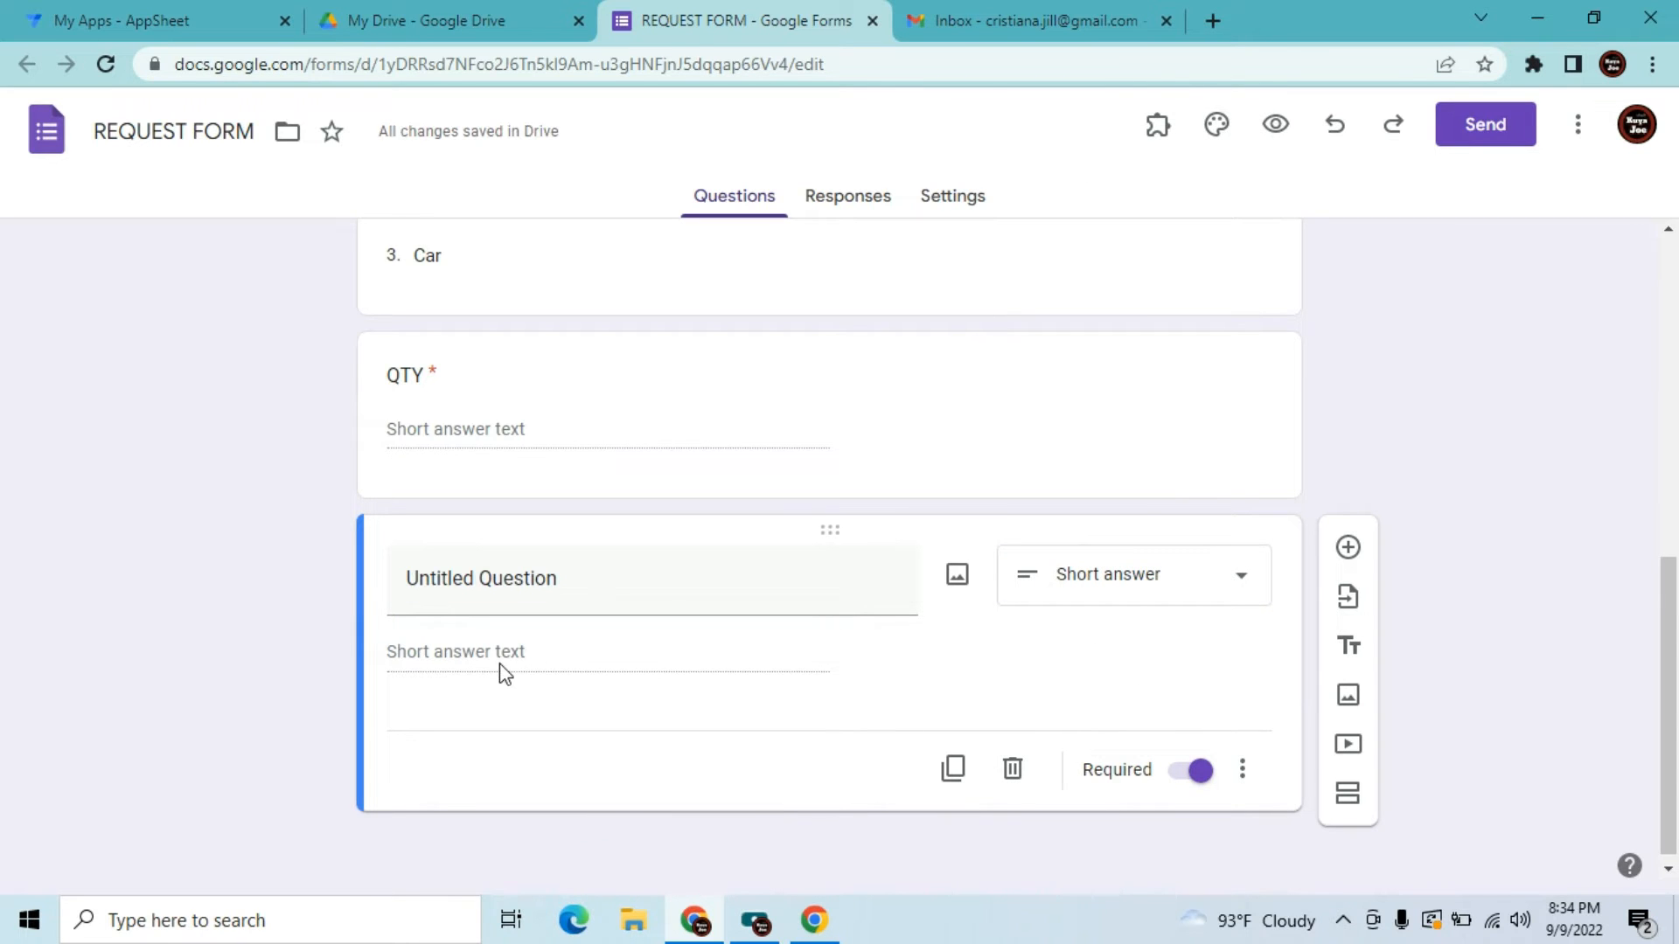
{"action": "left_click", "coordinate": [517, 592]}
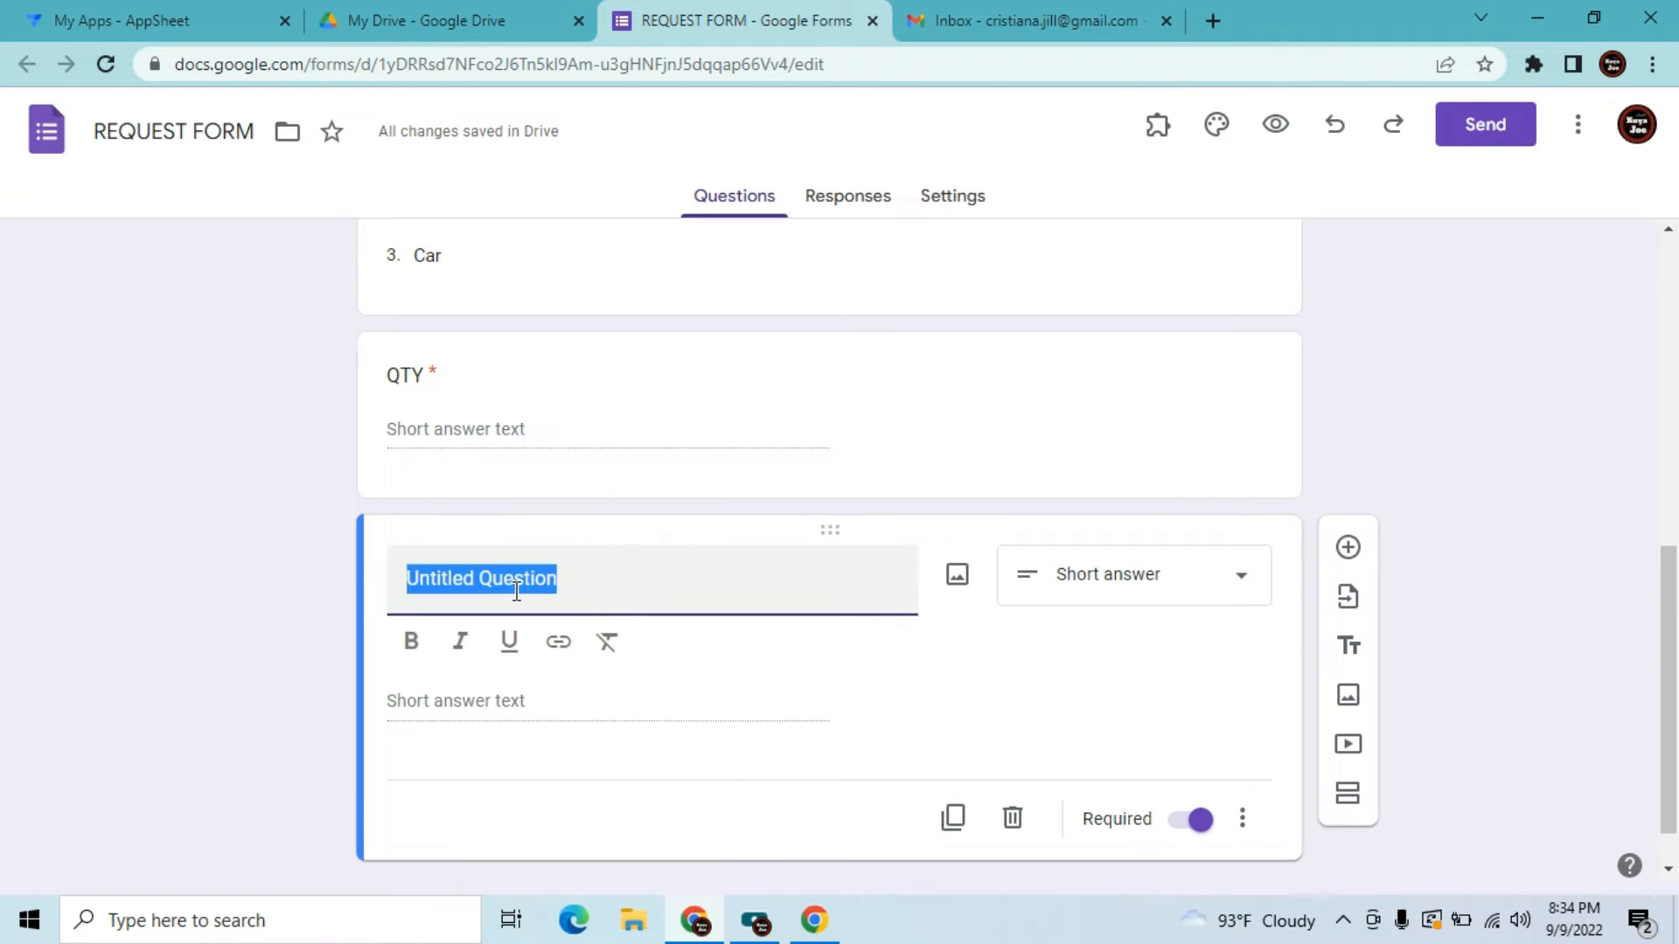
{"action": "key", "text": "BackSpace"}
{"action": "type", "text": "Comments"}
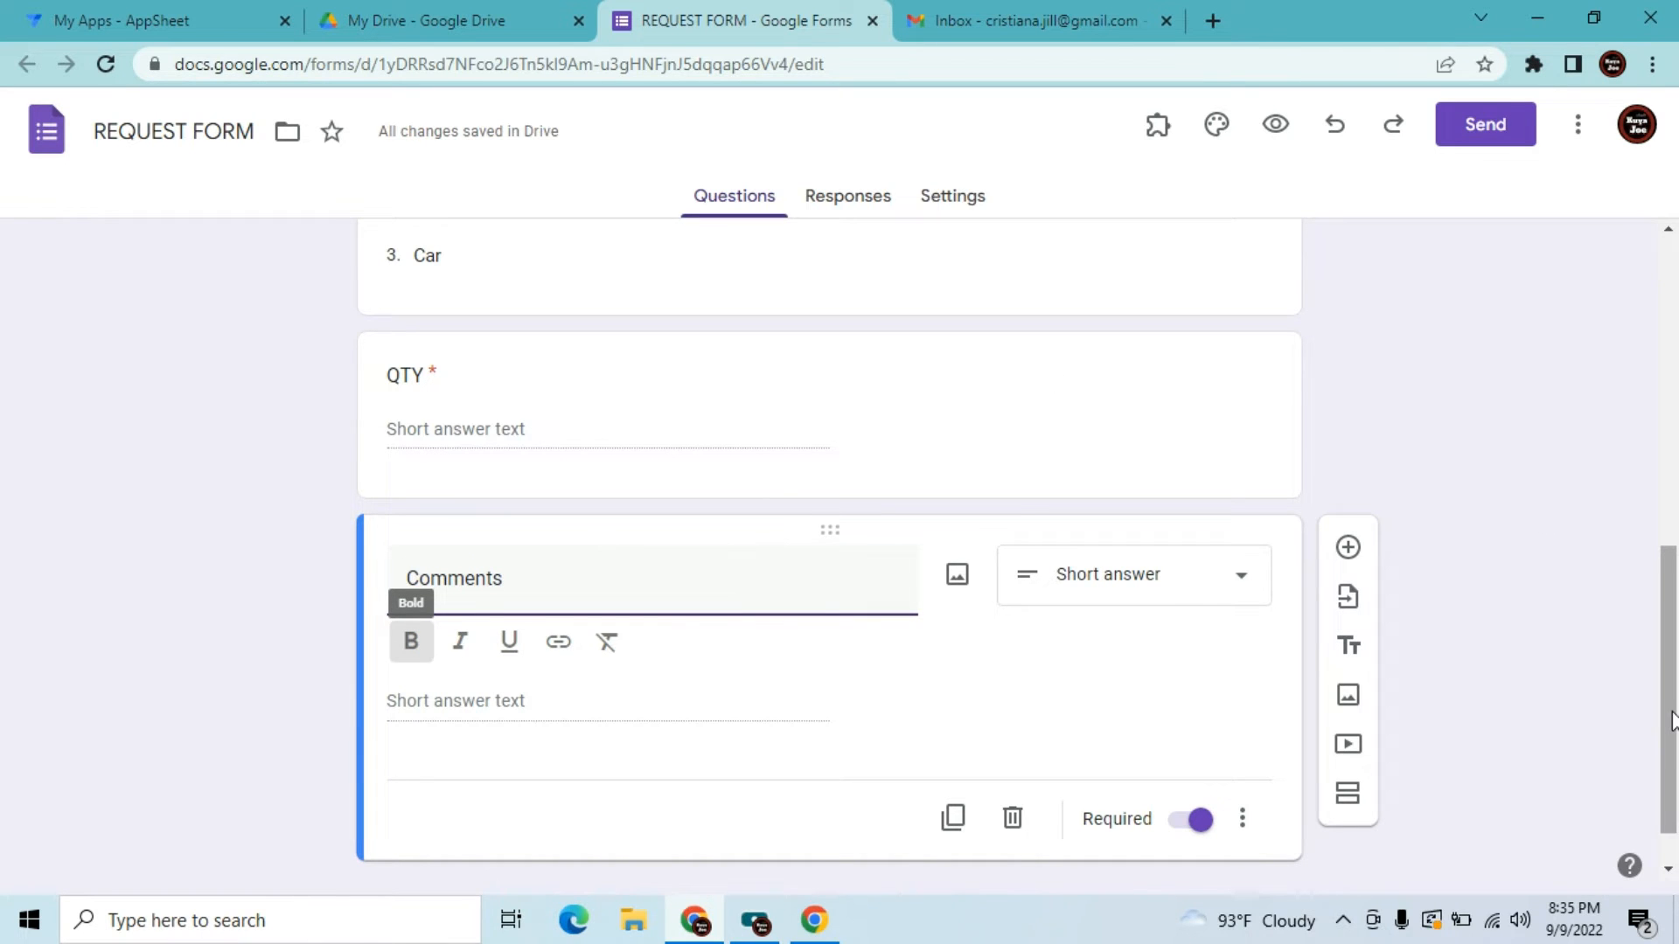
{"action": "left_click_drag", "start_coordinate": [1675, 735], "coordinate": [1664, 498]}
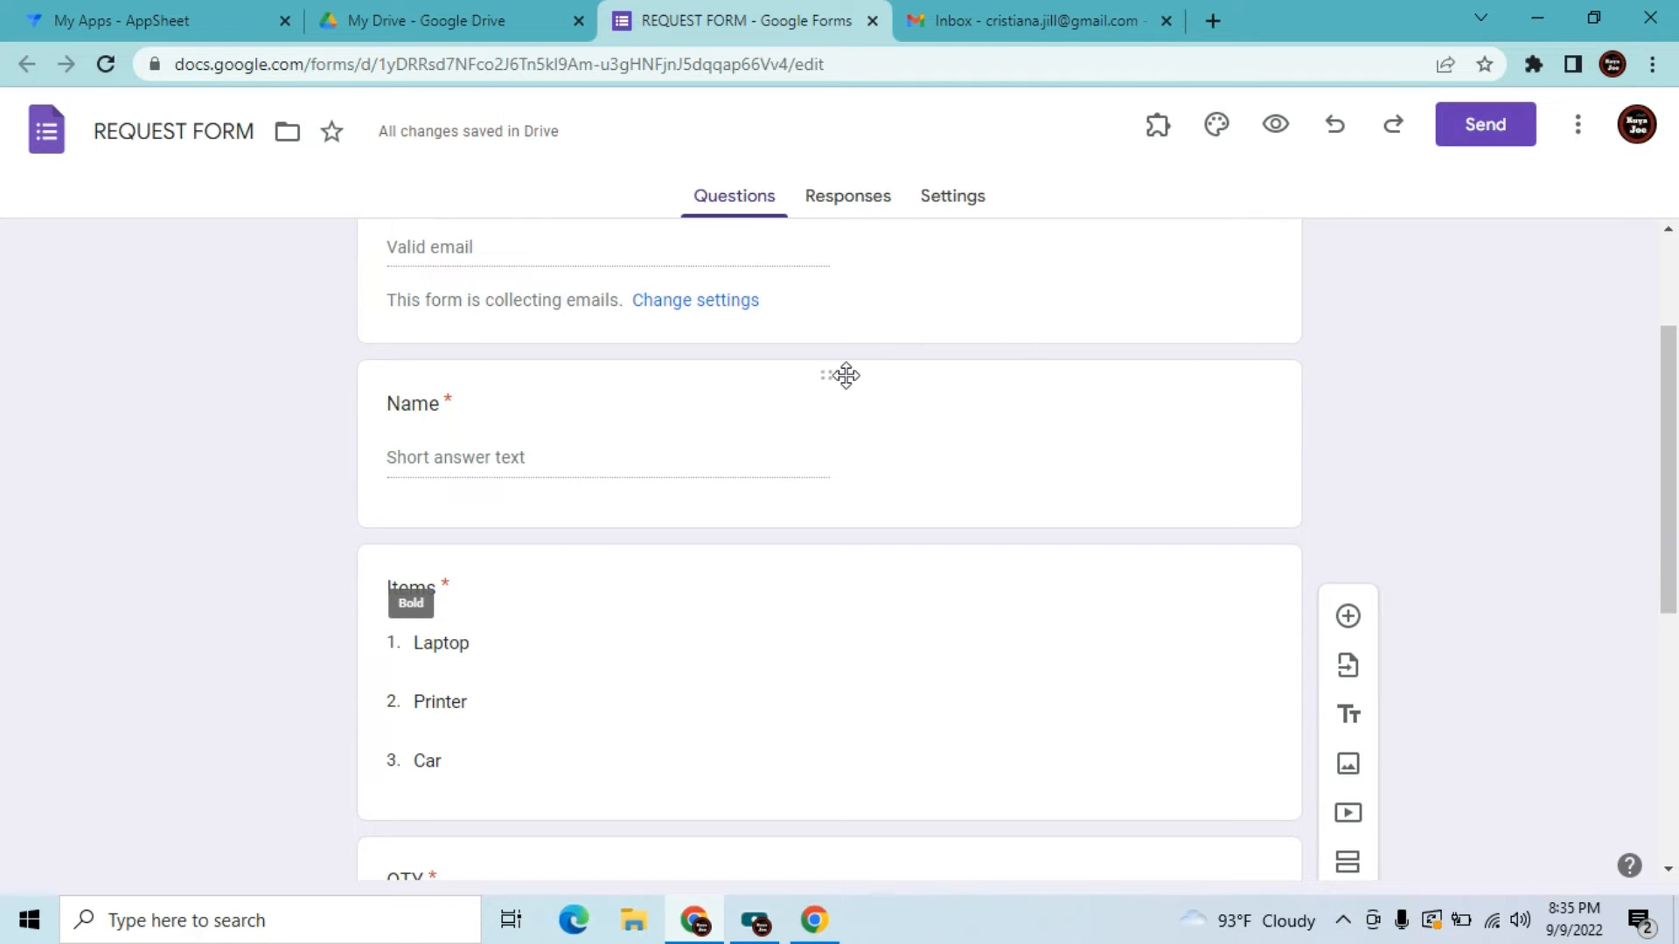
Preview the live REQUEST FORM, try the Items and QTY fields, then close the preview
{"action": "left_click", "coordinate": [848, 201]}
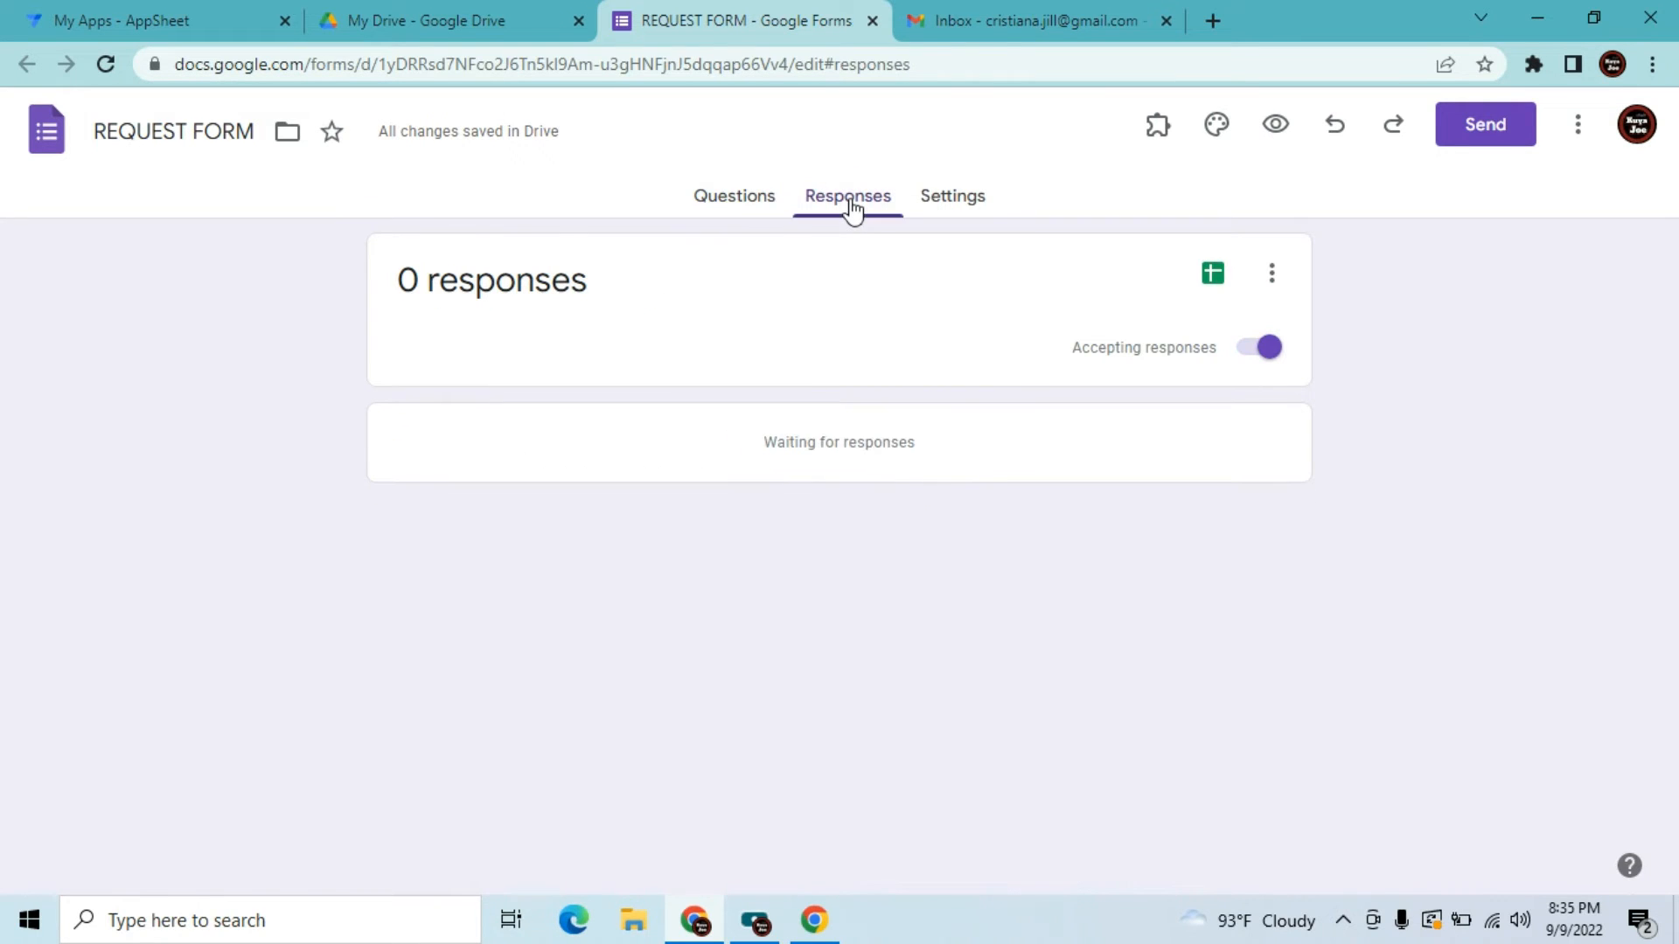
{"action": "left_click", "coordinate": [1276, 127]}
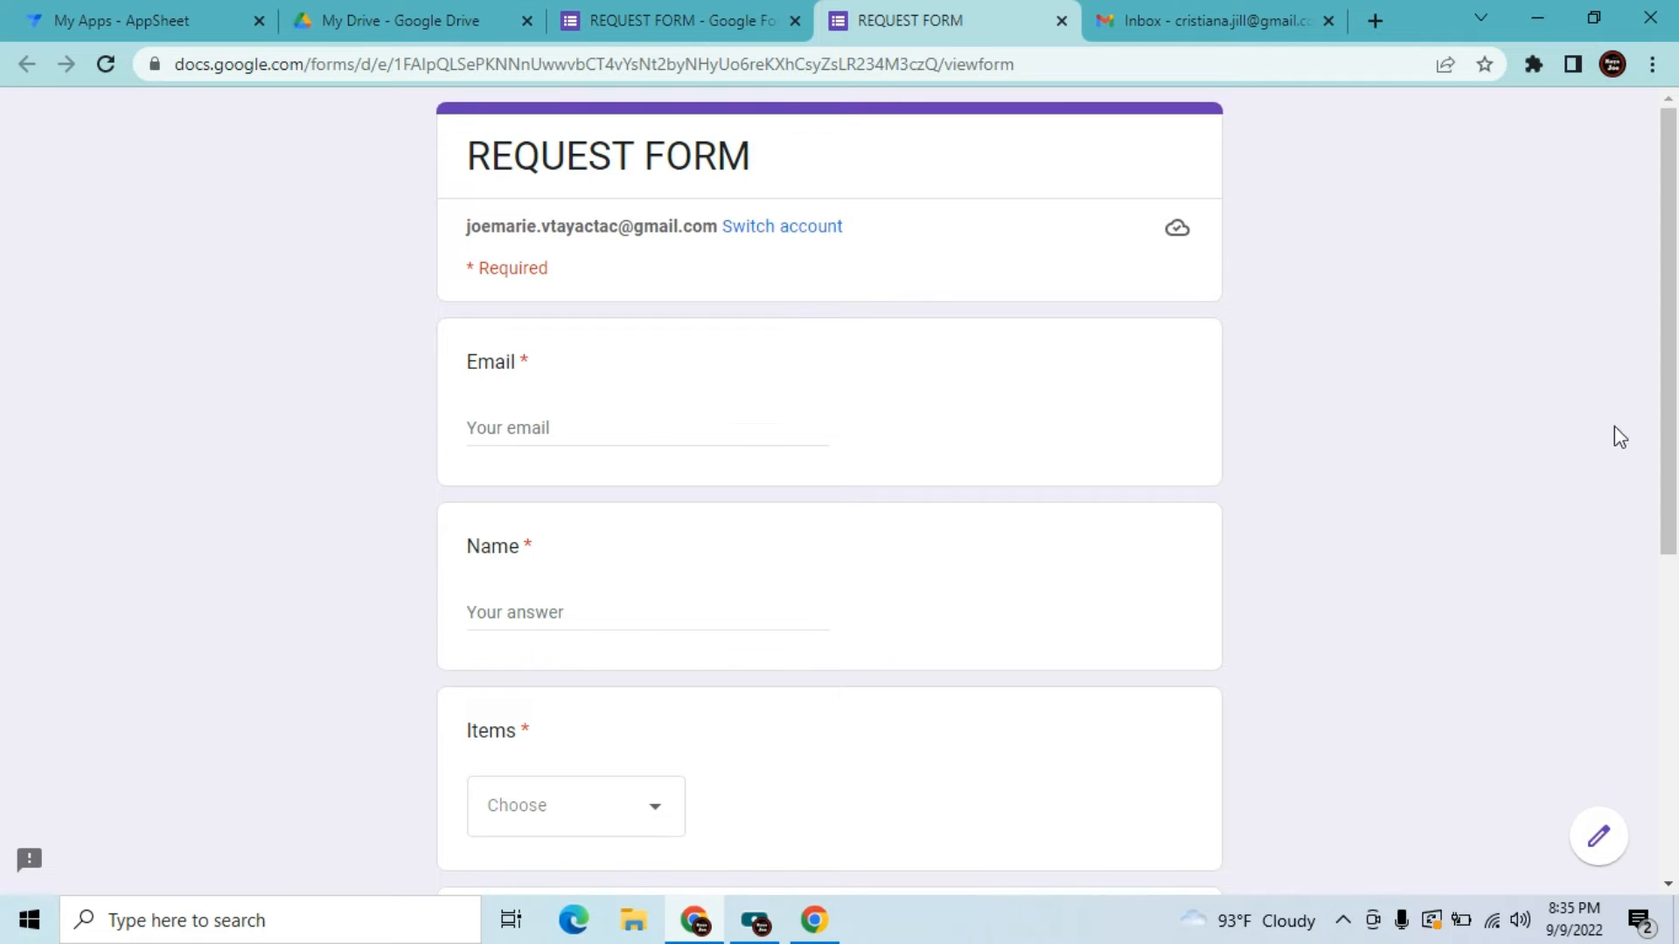
{"action": "left_click_drag", "start_coordinate": [1672, 296], "coordinate": [1670, 479]}
{"action": "left_click", "coordinate": [644, 495]}
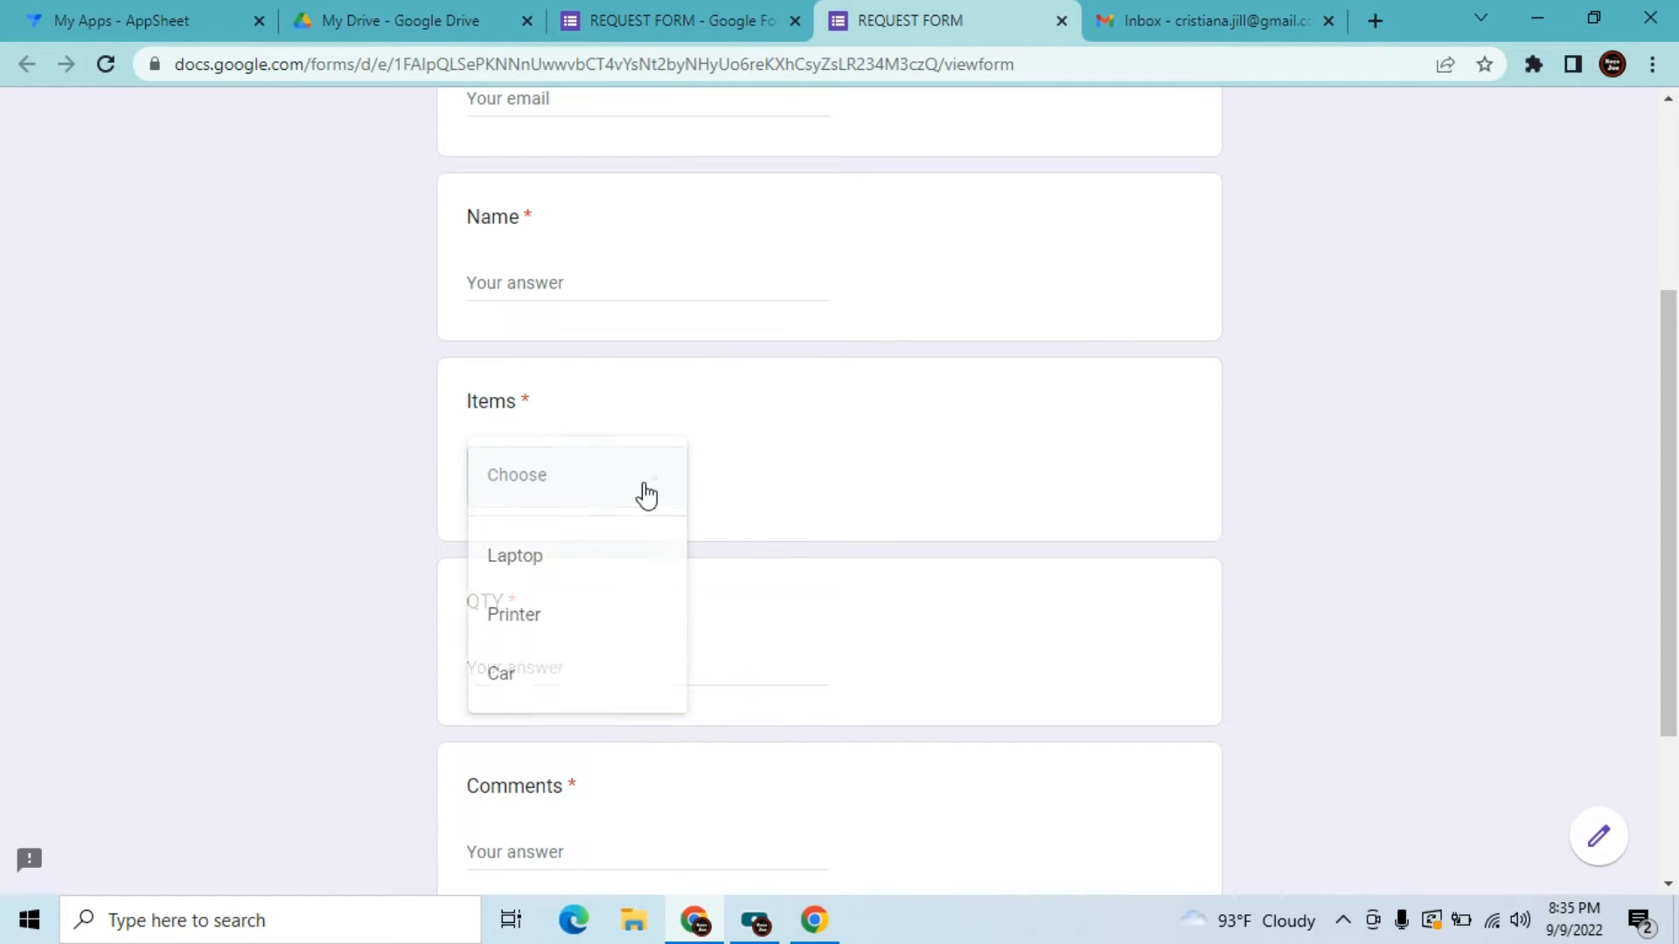
{"action": "left_click", "coordinate": [1329, 500]}
{"action": "left_click", "coordinate": [702, 715]}
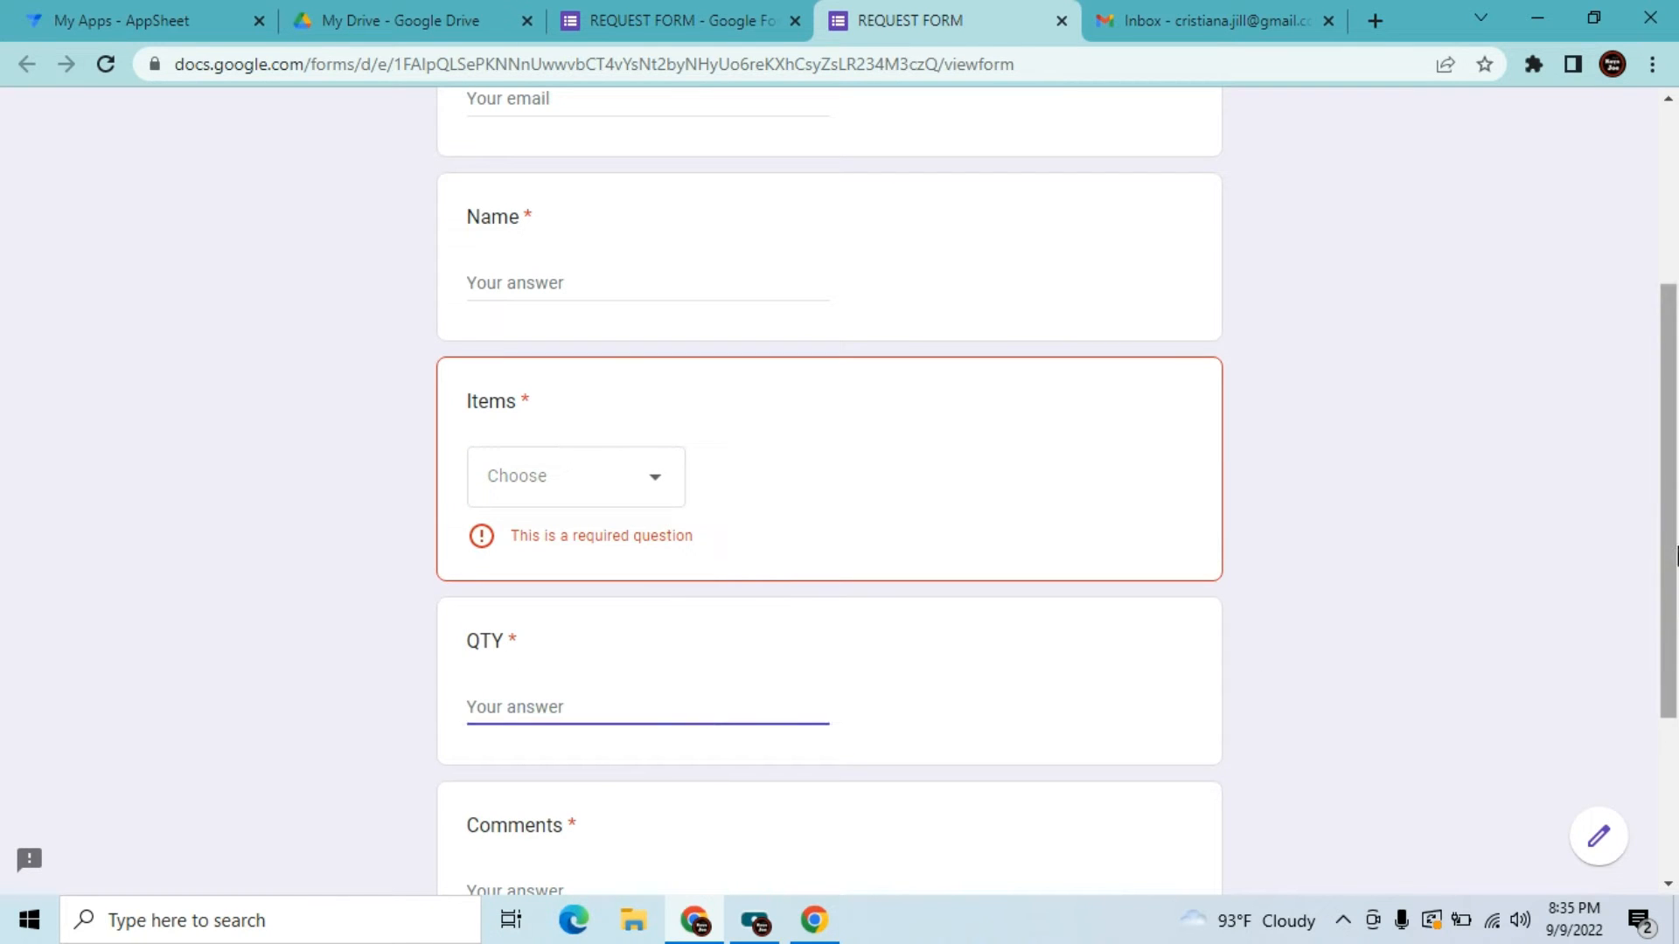
{"action": "left_click_drag", "start_coordinate": [1670, 528], "coordinate": [1664, 158]}
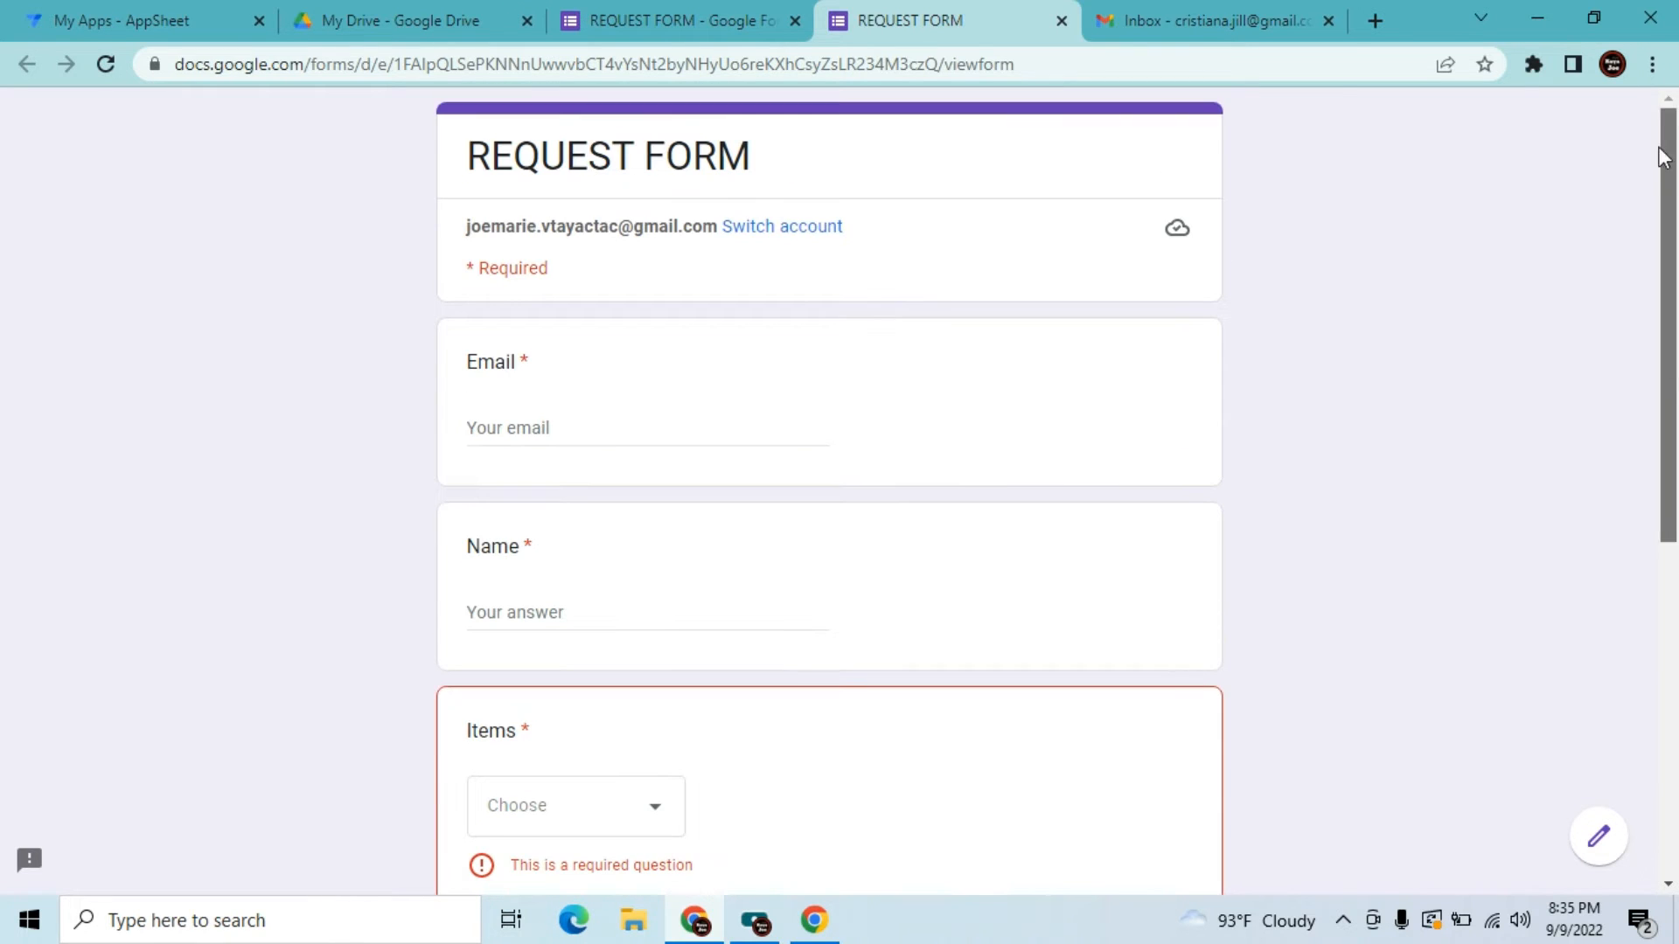
{"action": "left_click", "coordinate": [1061, 20]}
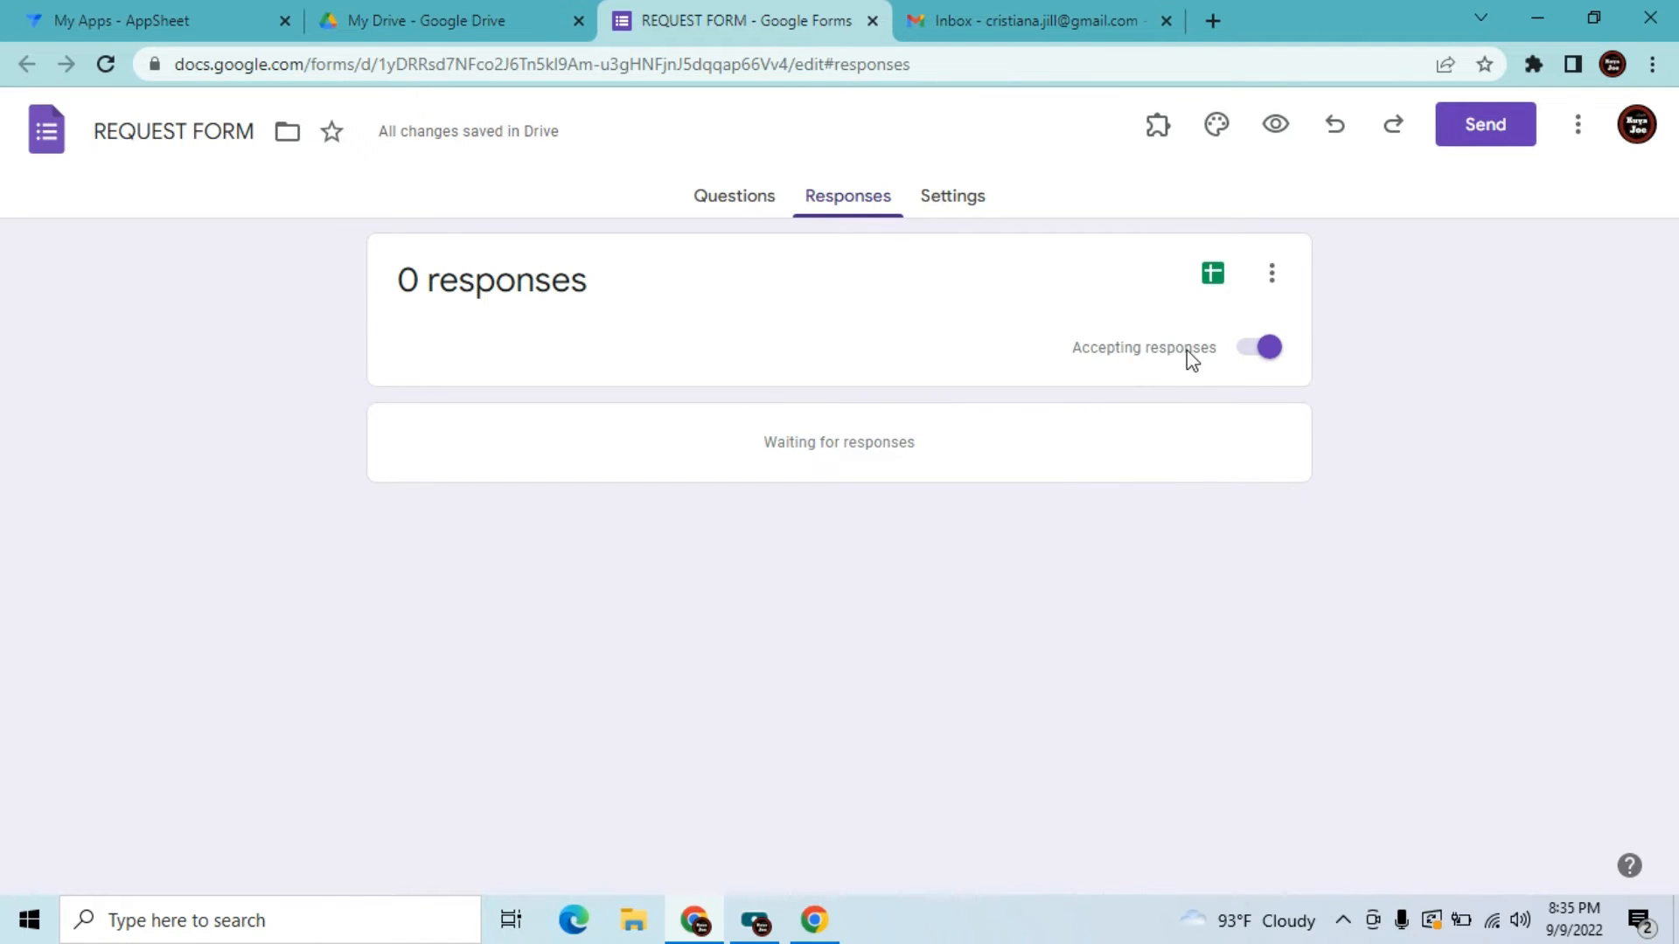
Create a linked responses spreadsheet named 'REQUEST FORM', dropping the '(Responses)' suffix
{"action": "left_click", "coordinate": [1206, 276]}
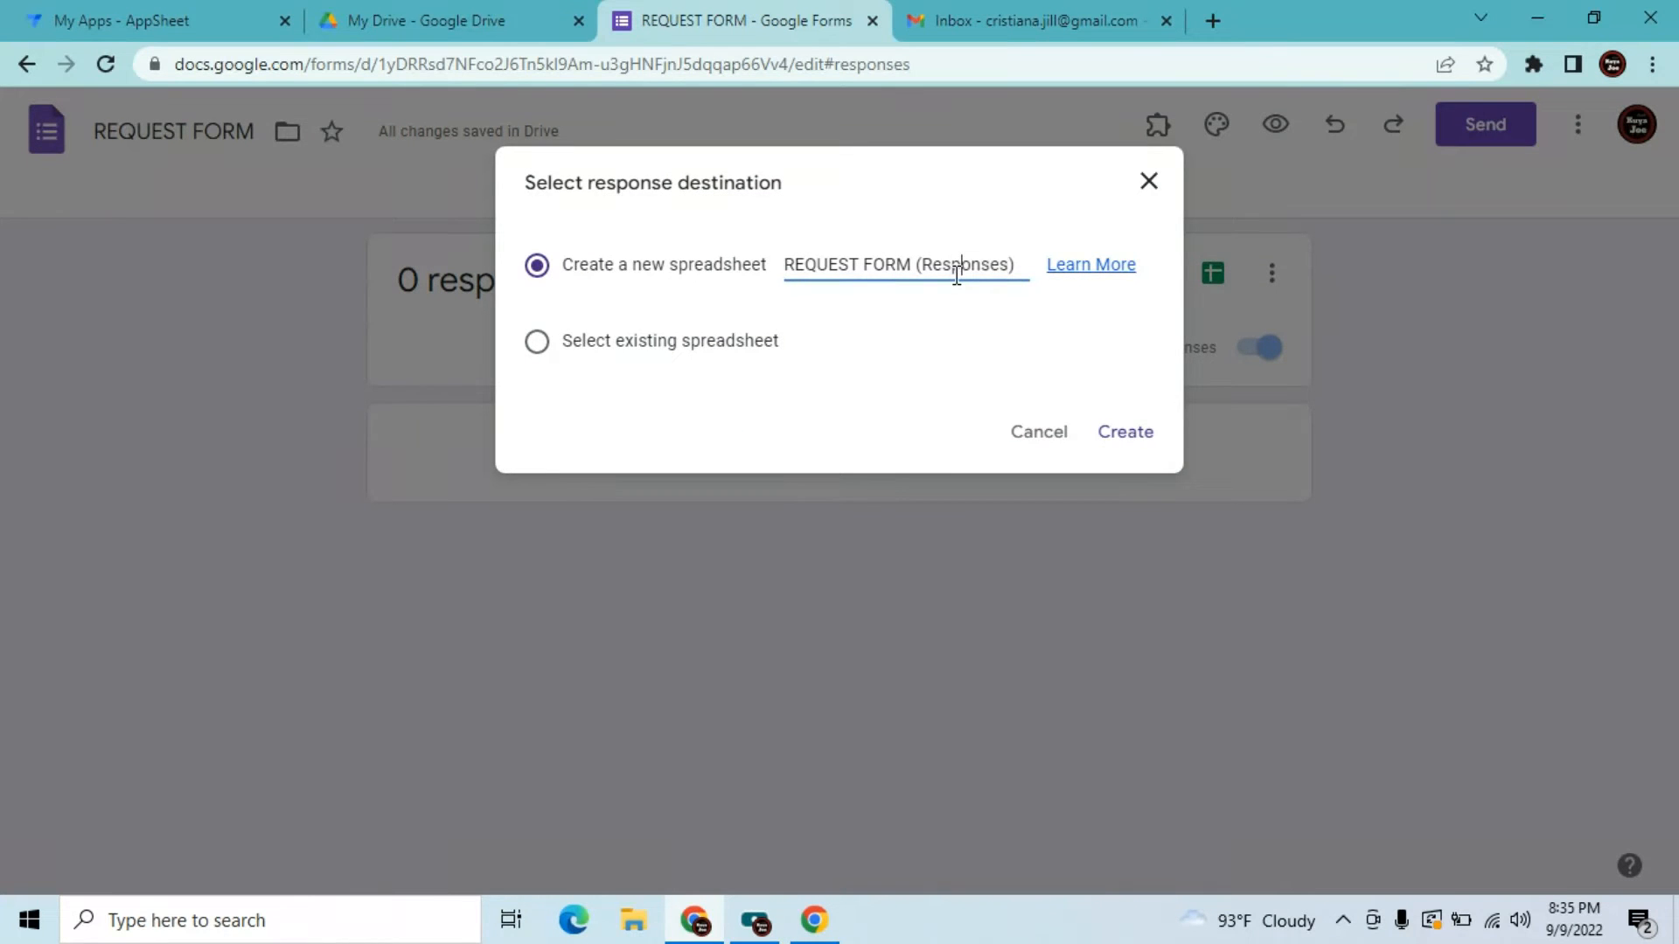
{"action": "key", "text": "BackSpace"}
{"action": "key", "text": "BackSpace"}
{"action": "key", "text": "BackSpace"}
{"action": "key", "text": "BackSpace"}
{"action": "key", "text": "BackSpace"}
{"action": "left_click", "coordinate": [1128, 433]}
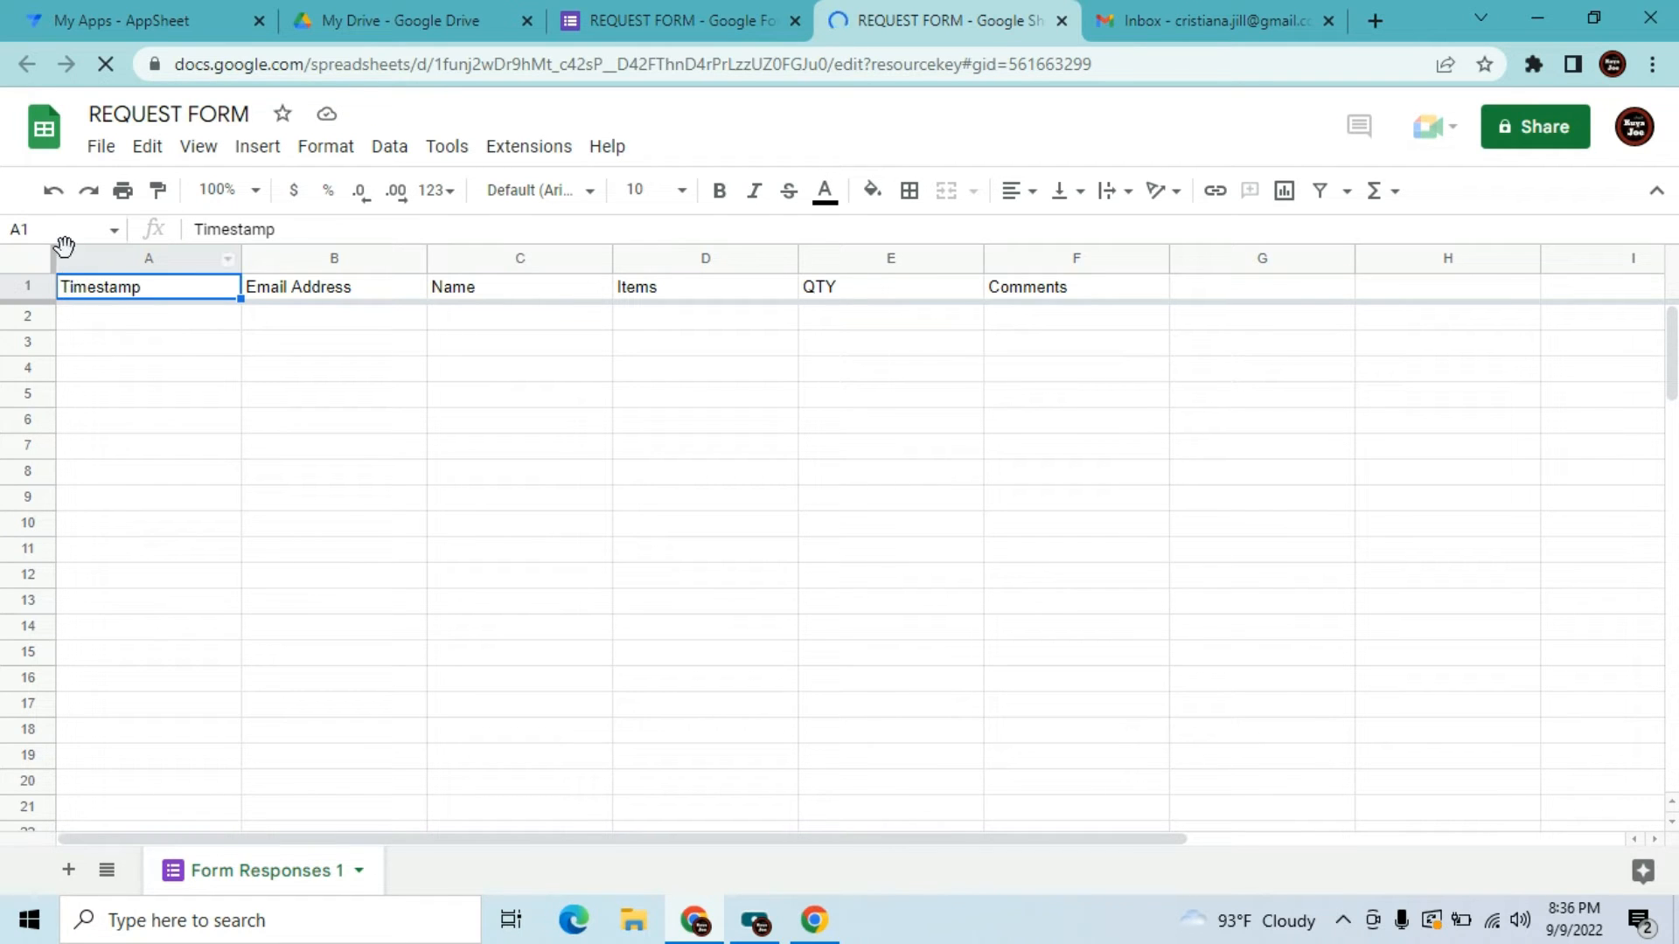
Rename the 'Form Responses 1' sheet tab to 'Request'
{"action": "right_click", "coordinate": [245, 872]}
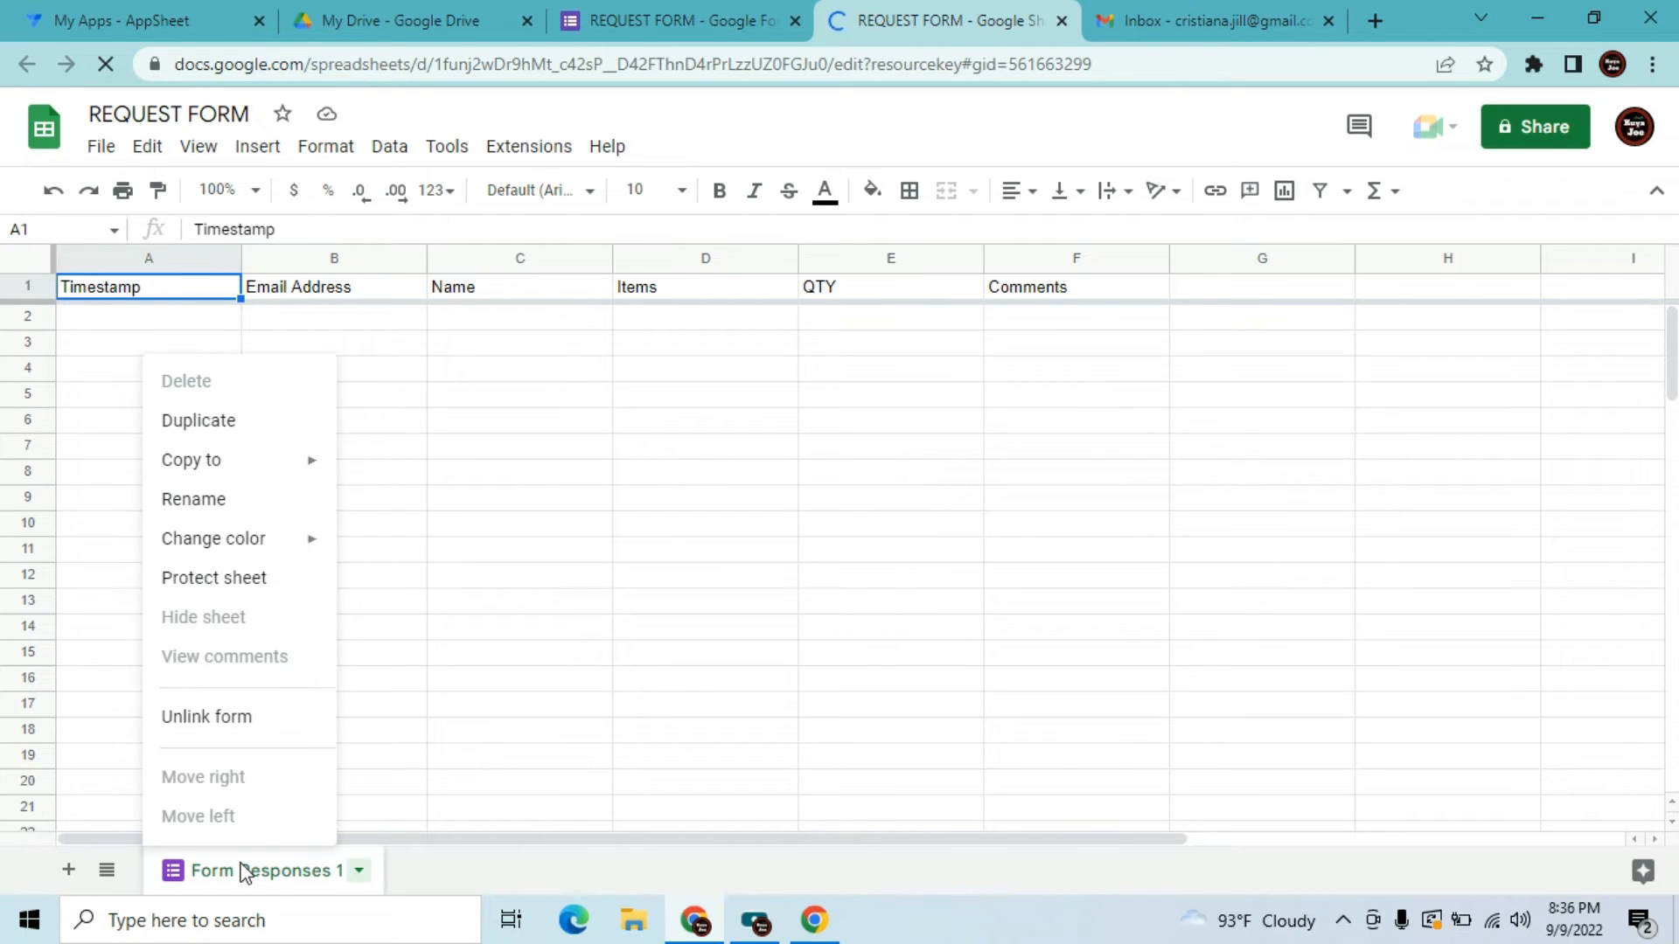
{"action": "left_click", "coordinate": [236, 505]}
{"action": "key", "text": "End"}
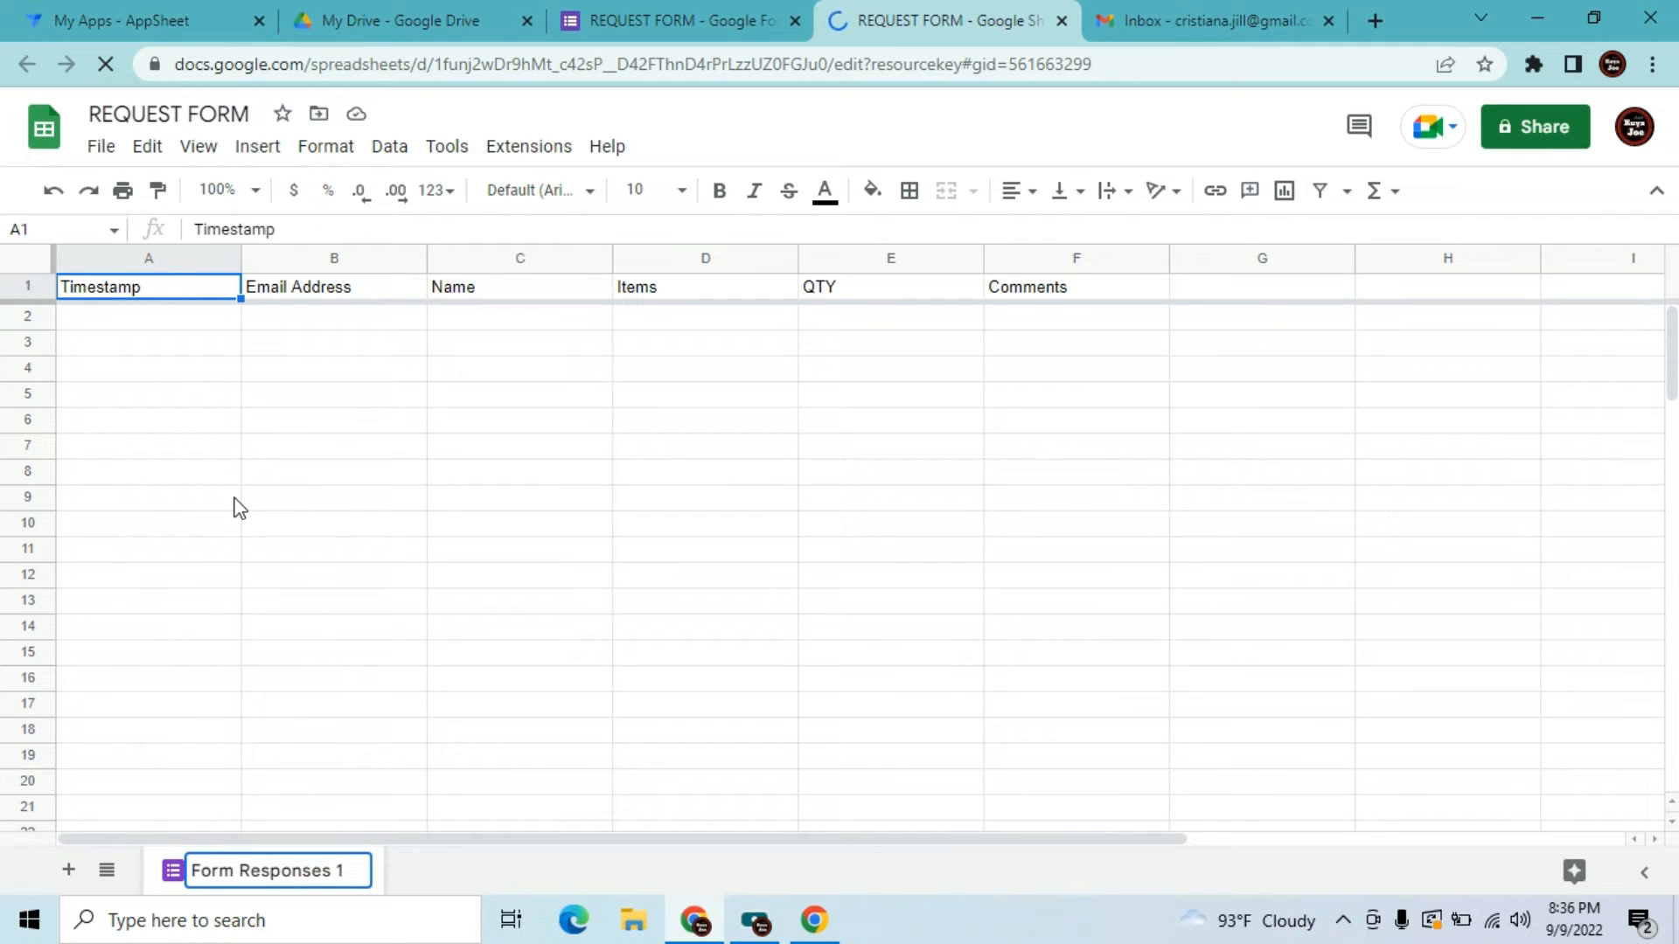
{"action": "key", "text": "BackSpace"}
{"action": "key", "text": "BackSpace"}
{"action": "key", "text": "BackSpace"}
{"action": "key", "text": "BackSpace"}
{"action": "key", "text": "BackSpace"}
{"action": "key", "text": "BackSpace"}
{"action": "key", "text": "BackSpace"}
{"action": "key", "text": "BackSpace"}
{"action": "key", "text": "BackSpace"}
{"action": "key", "text": "BackSpace"}
{"action": "key", "text": "BackSpace"}
{"action": "key", "text": "BackSpace"}
{"action": "key", "text": "BackSpace"}
{"action": "key", "text": "BackSpace"}
{"action": "key", "text": "BackSpace"}
{"action": "key", "text": "BackSpace"}
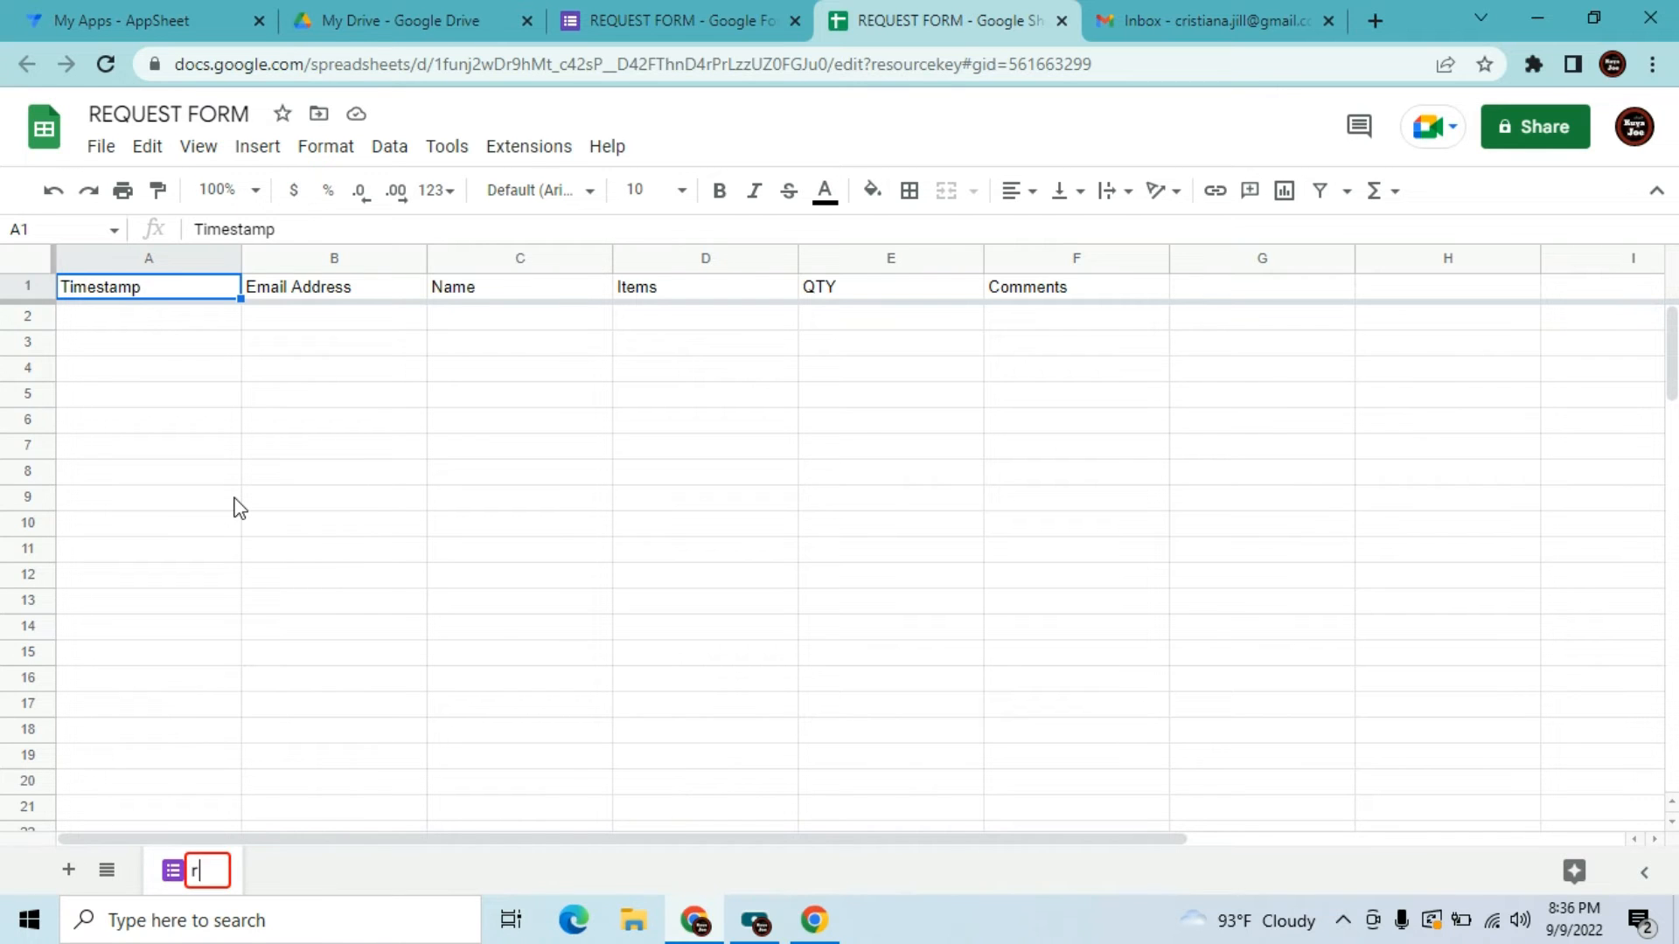
{"action": "type", "text": "Request"}
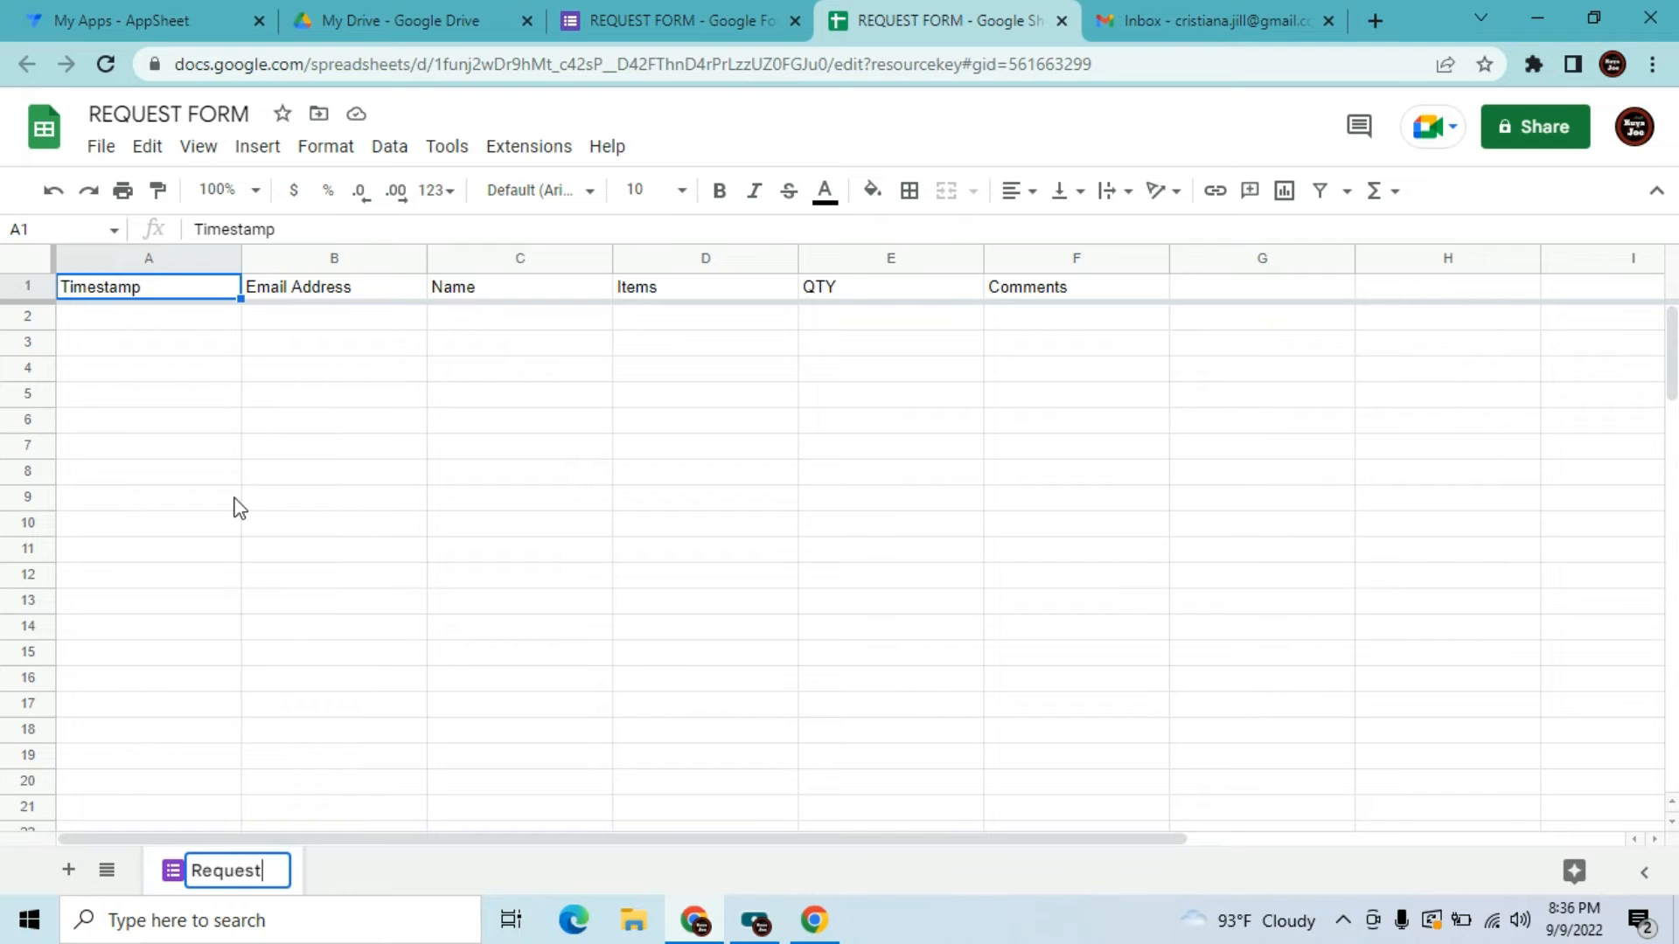
{"action": "left_click", "coordinate": [238, 506]}
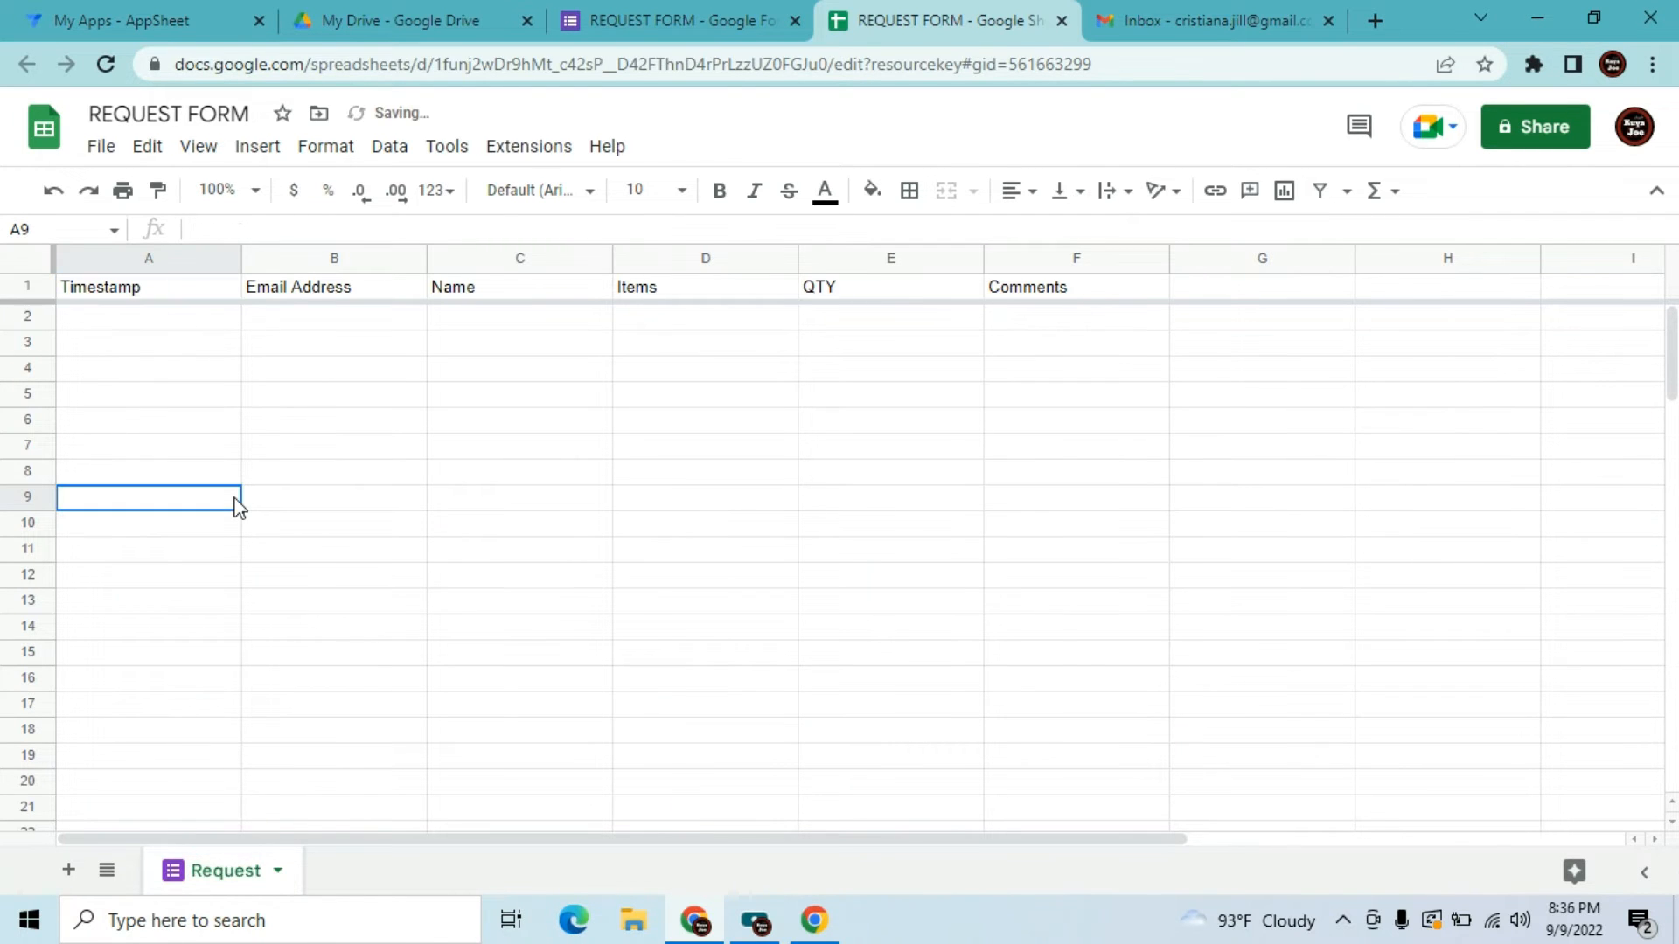
Insert an empty column before Timestamp and give it the header 'ID'
{"action": "left_click", "coordinate": [104, 256]}
{"action": "right_click", "coordinate": [105, 257]}
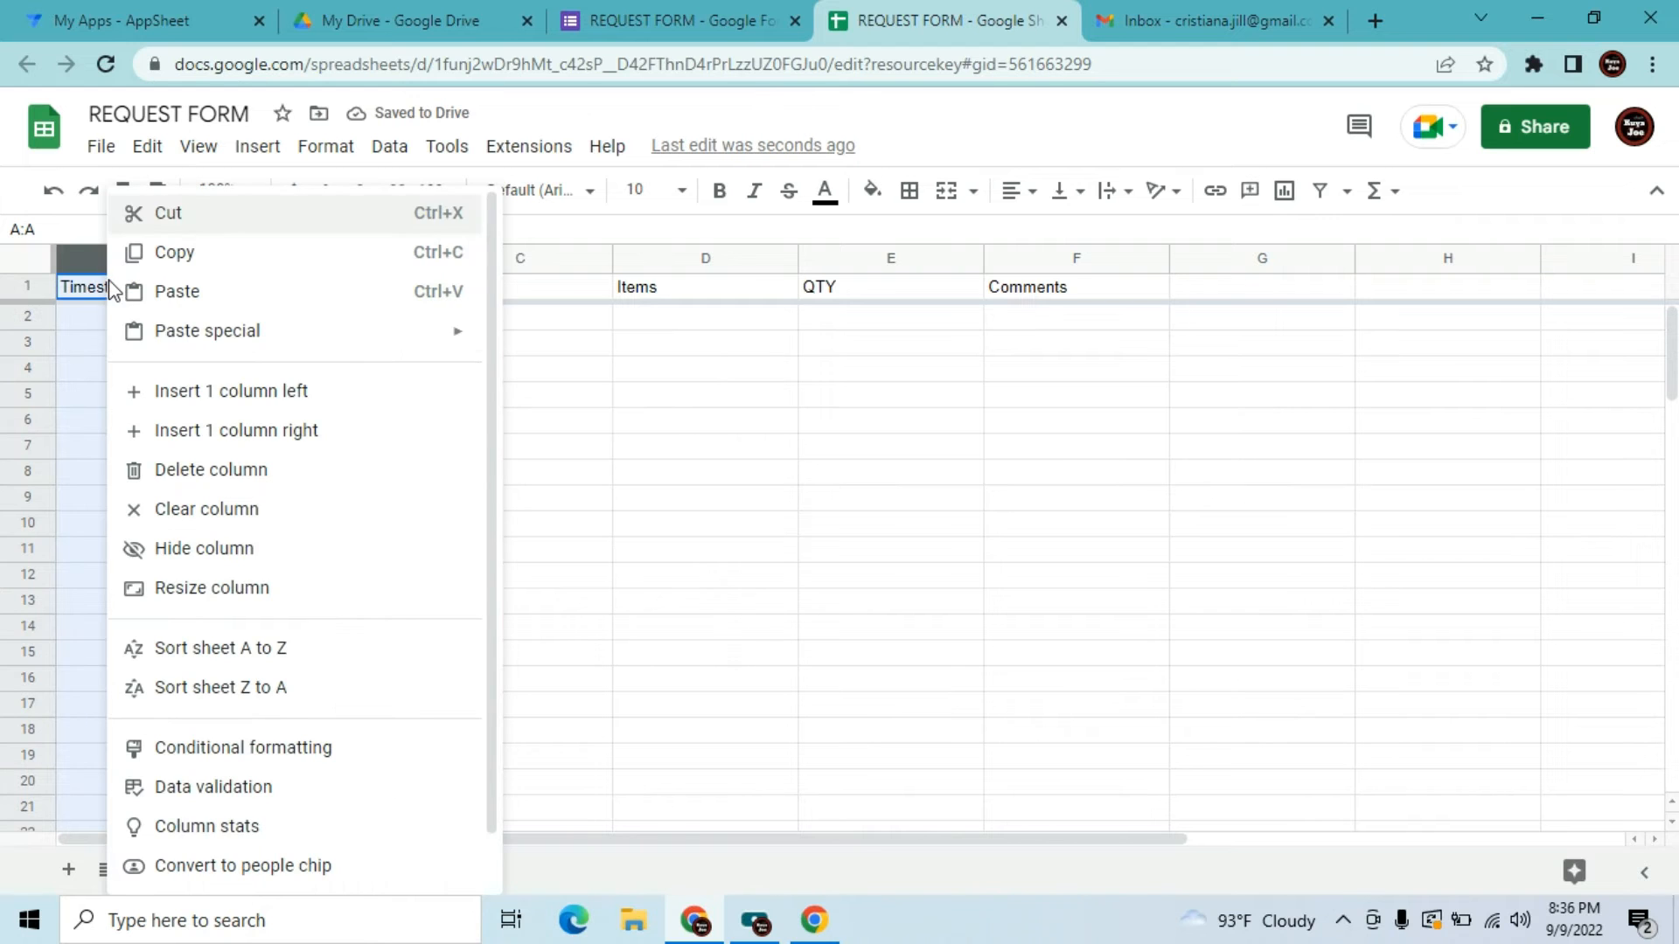
{"action": "left_click", "coordinate": [138, 404]}
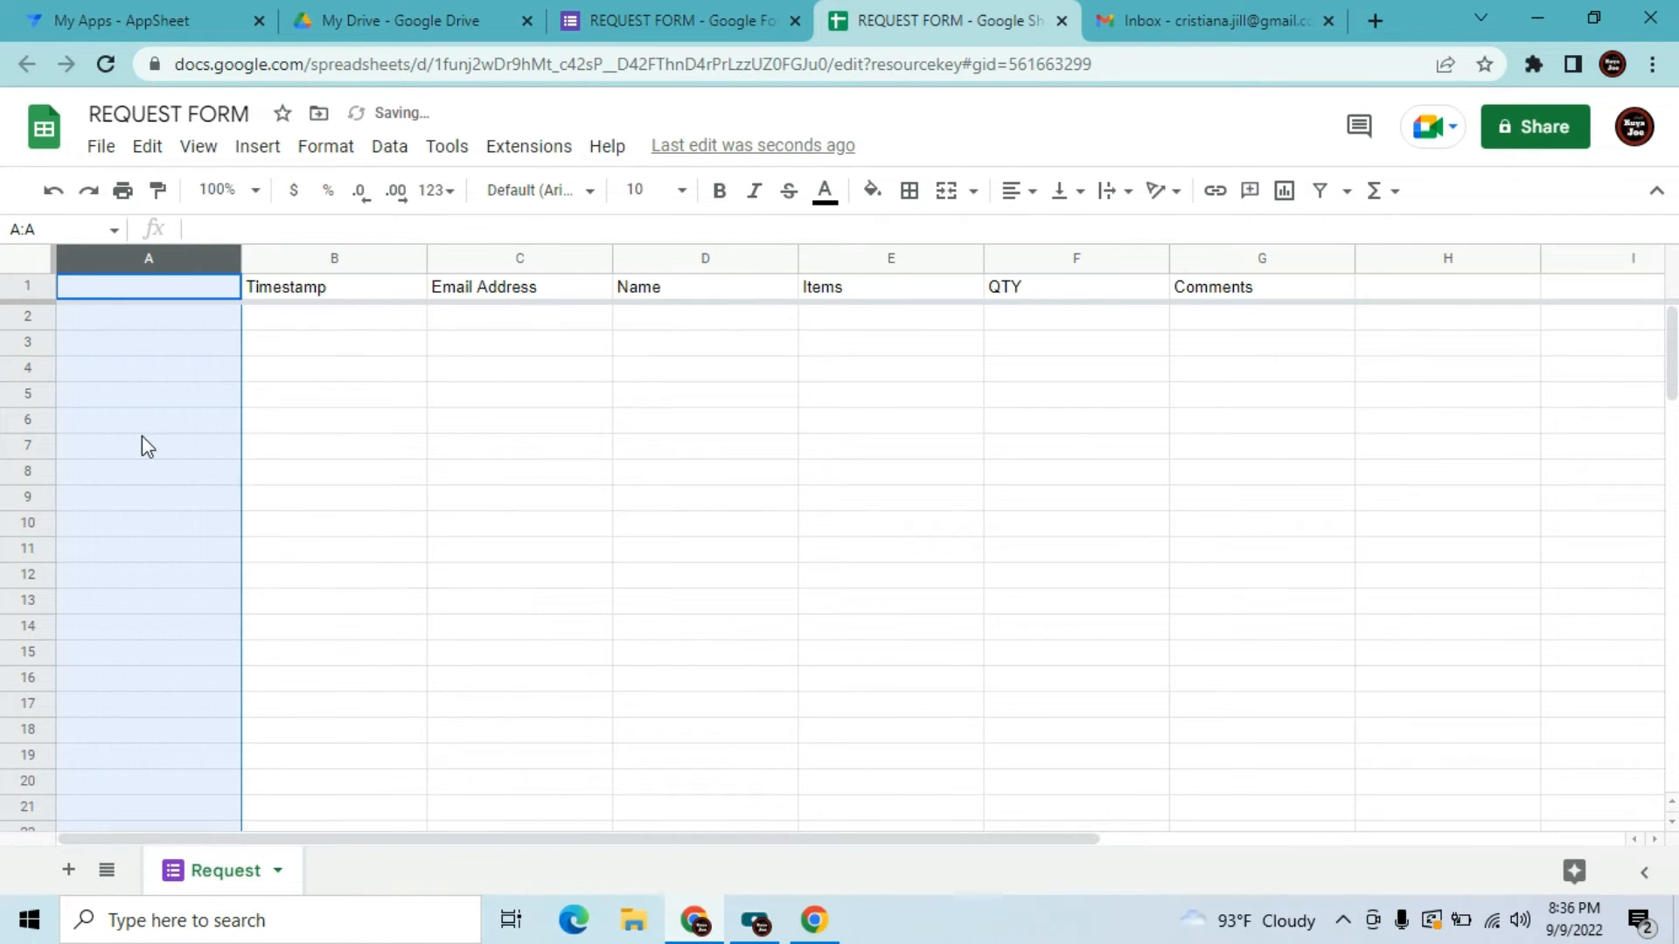
{"action": "left_click", "coordinate": [142, 437]}
{"action": "left_click", "coordinate": [137, 293]}
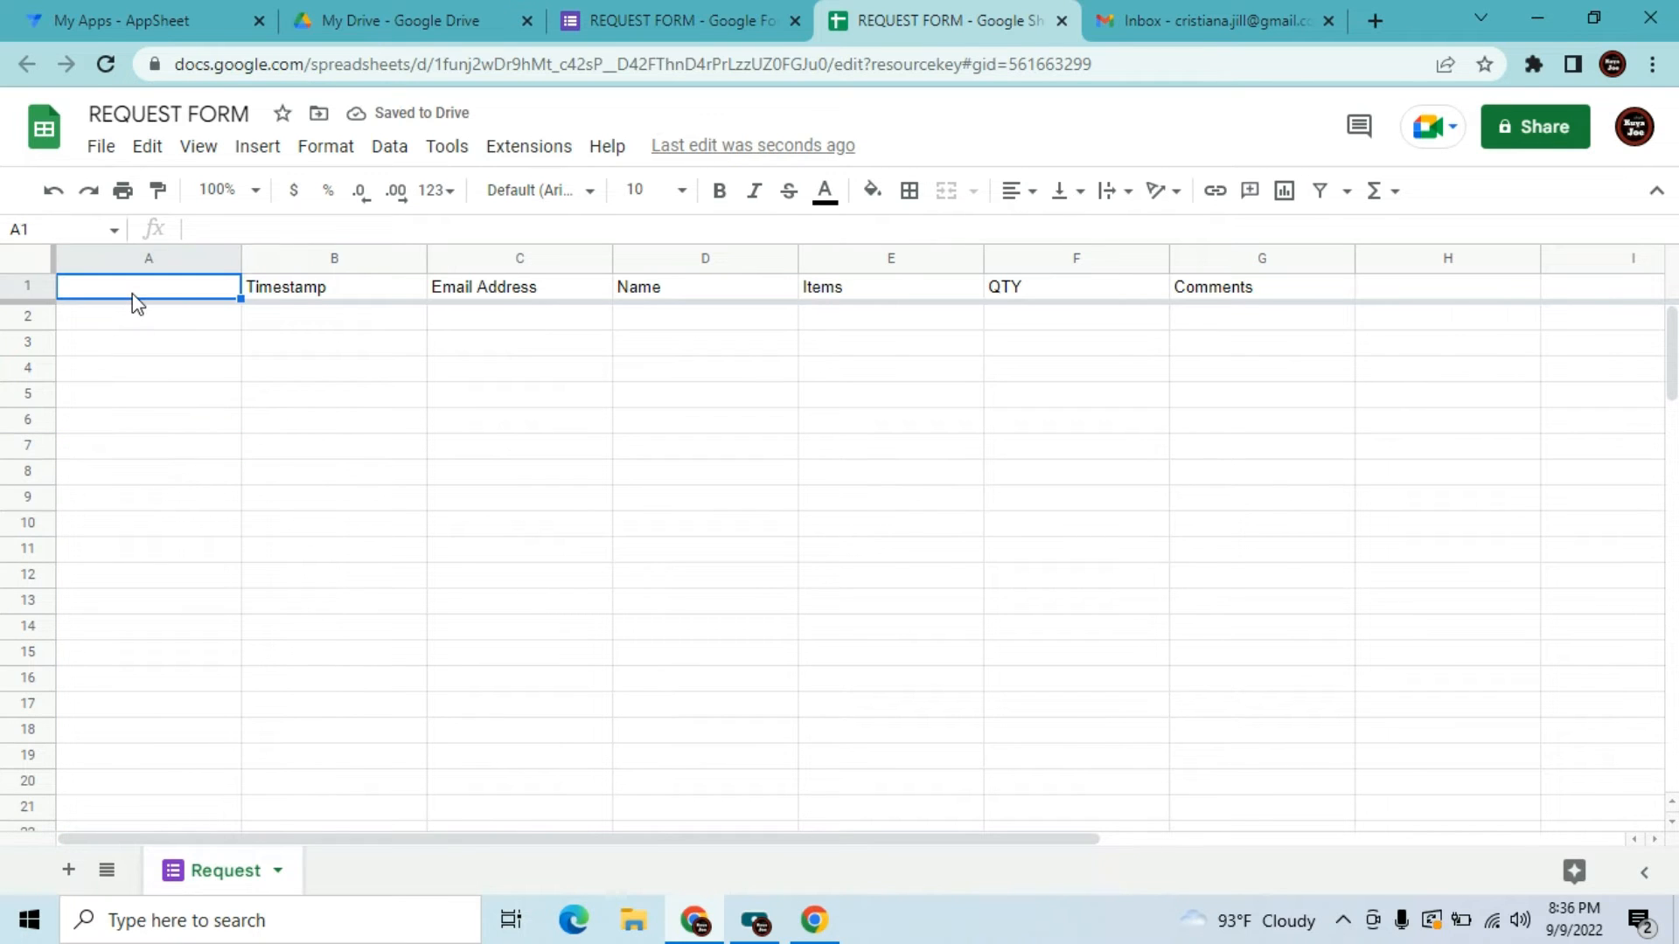
{"action": "type", "text": "ID"}
{"action": "key", "text": "Tab"}
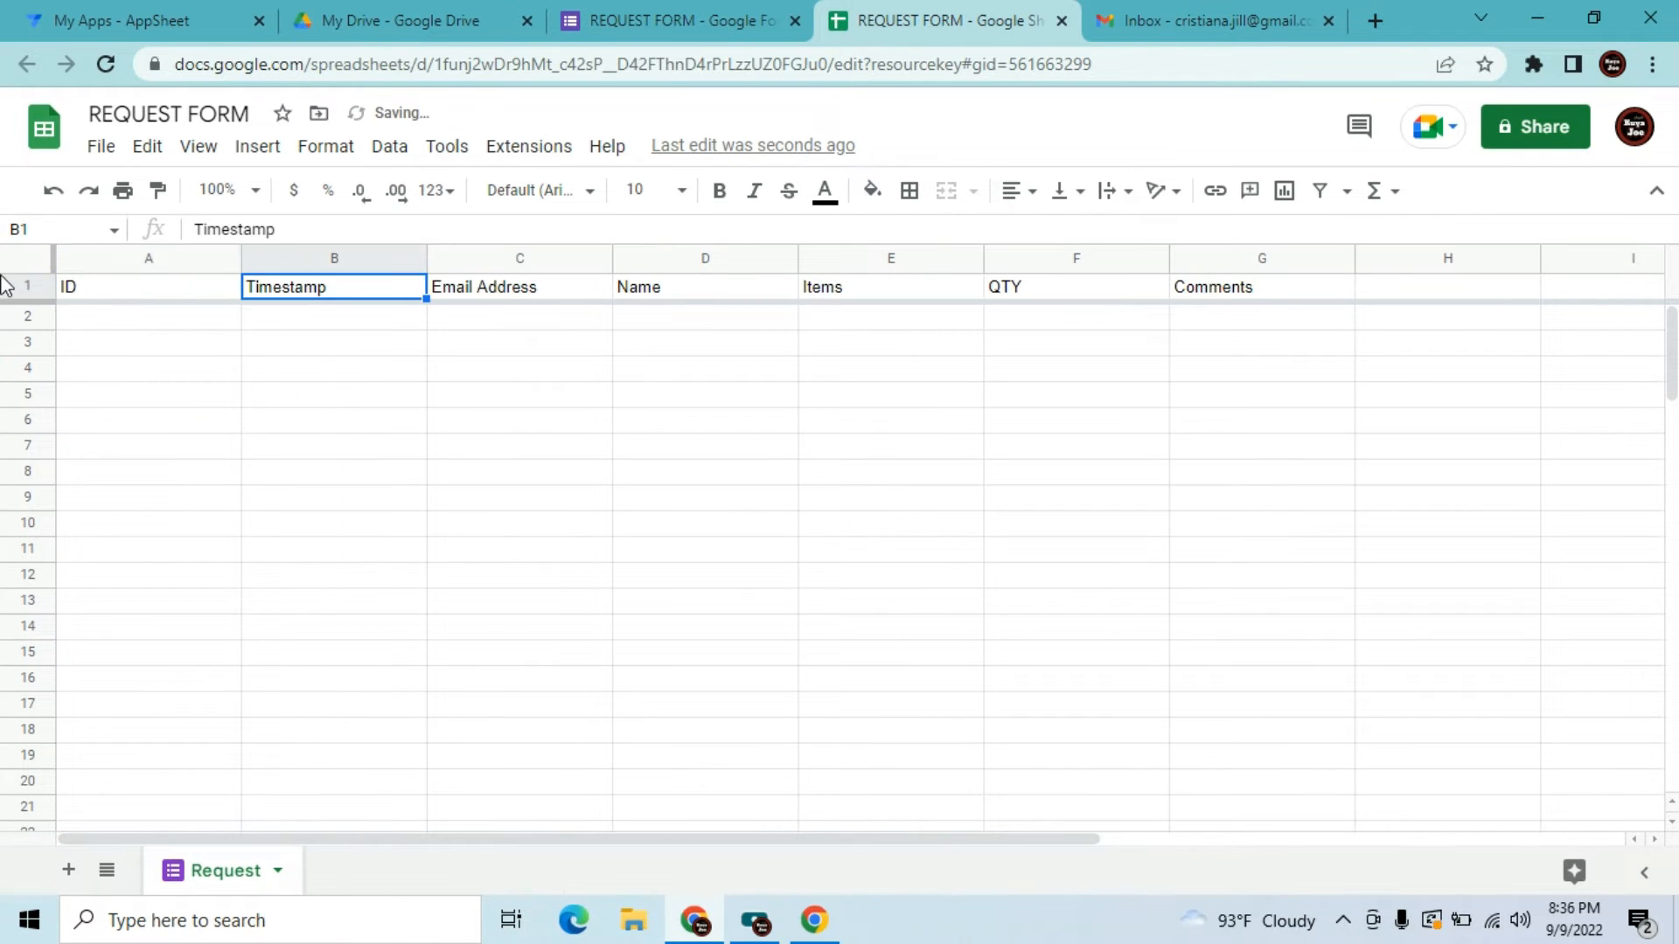
Centre-align the text in every cell of the sheet
{"action": "left_click", "coordinate": [12, 267]}
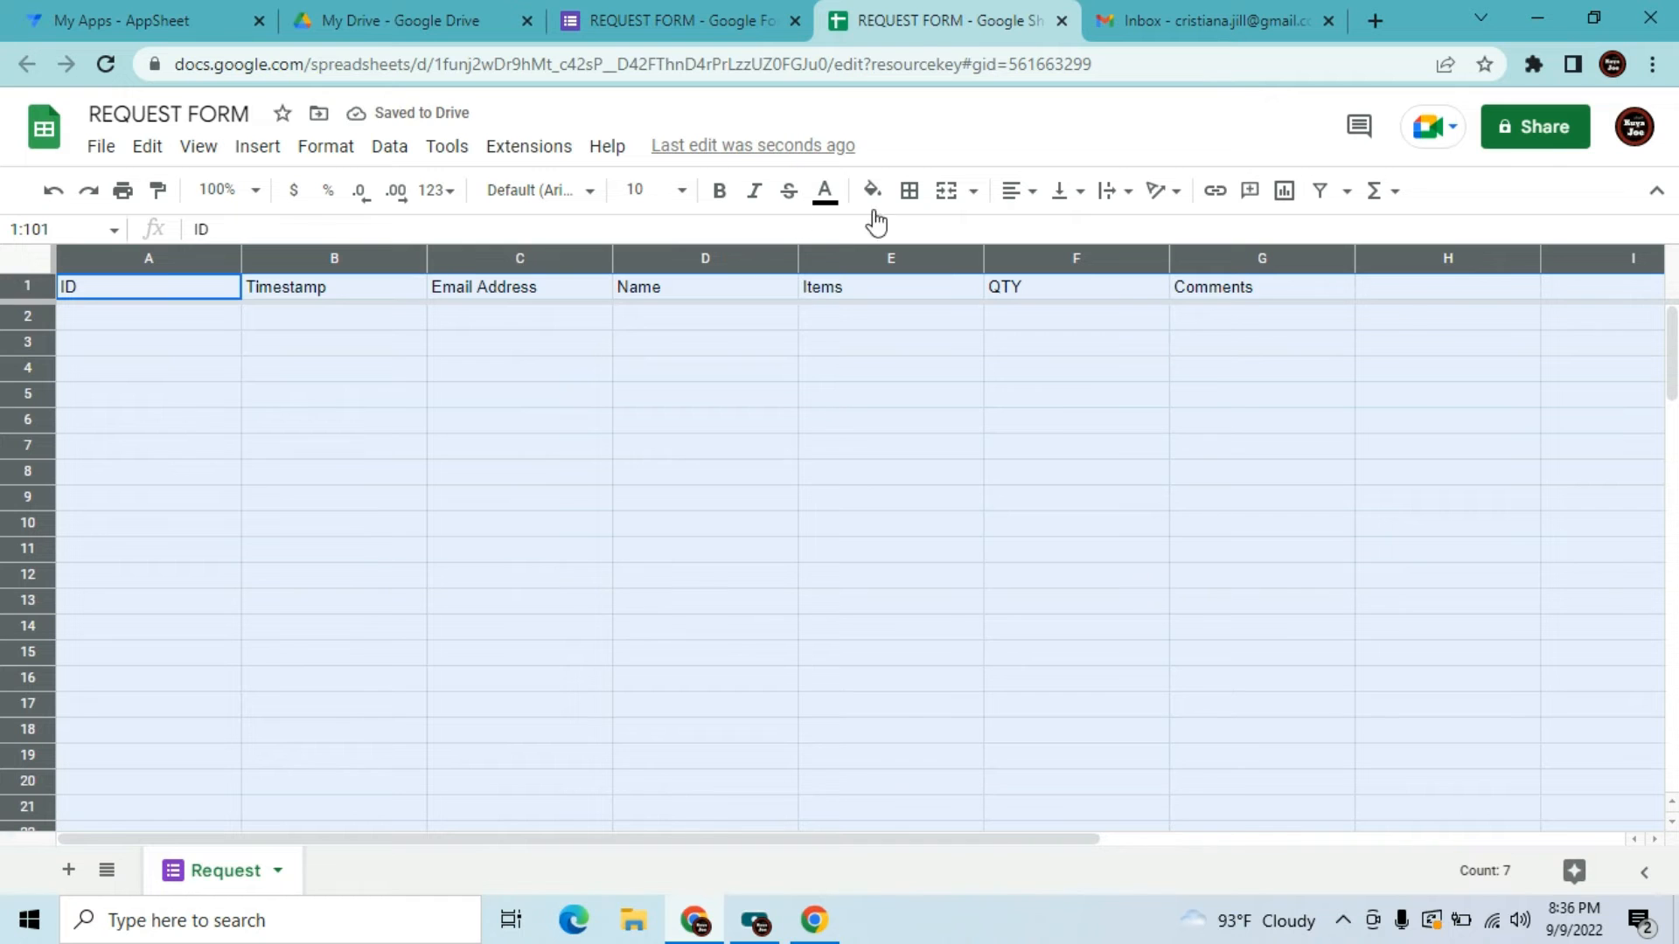
{"action": "left_click", "coordinate": [1020, 203]}
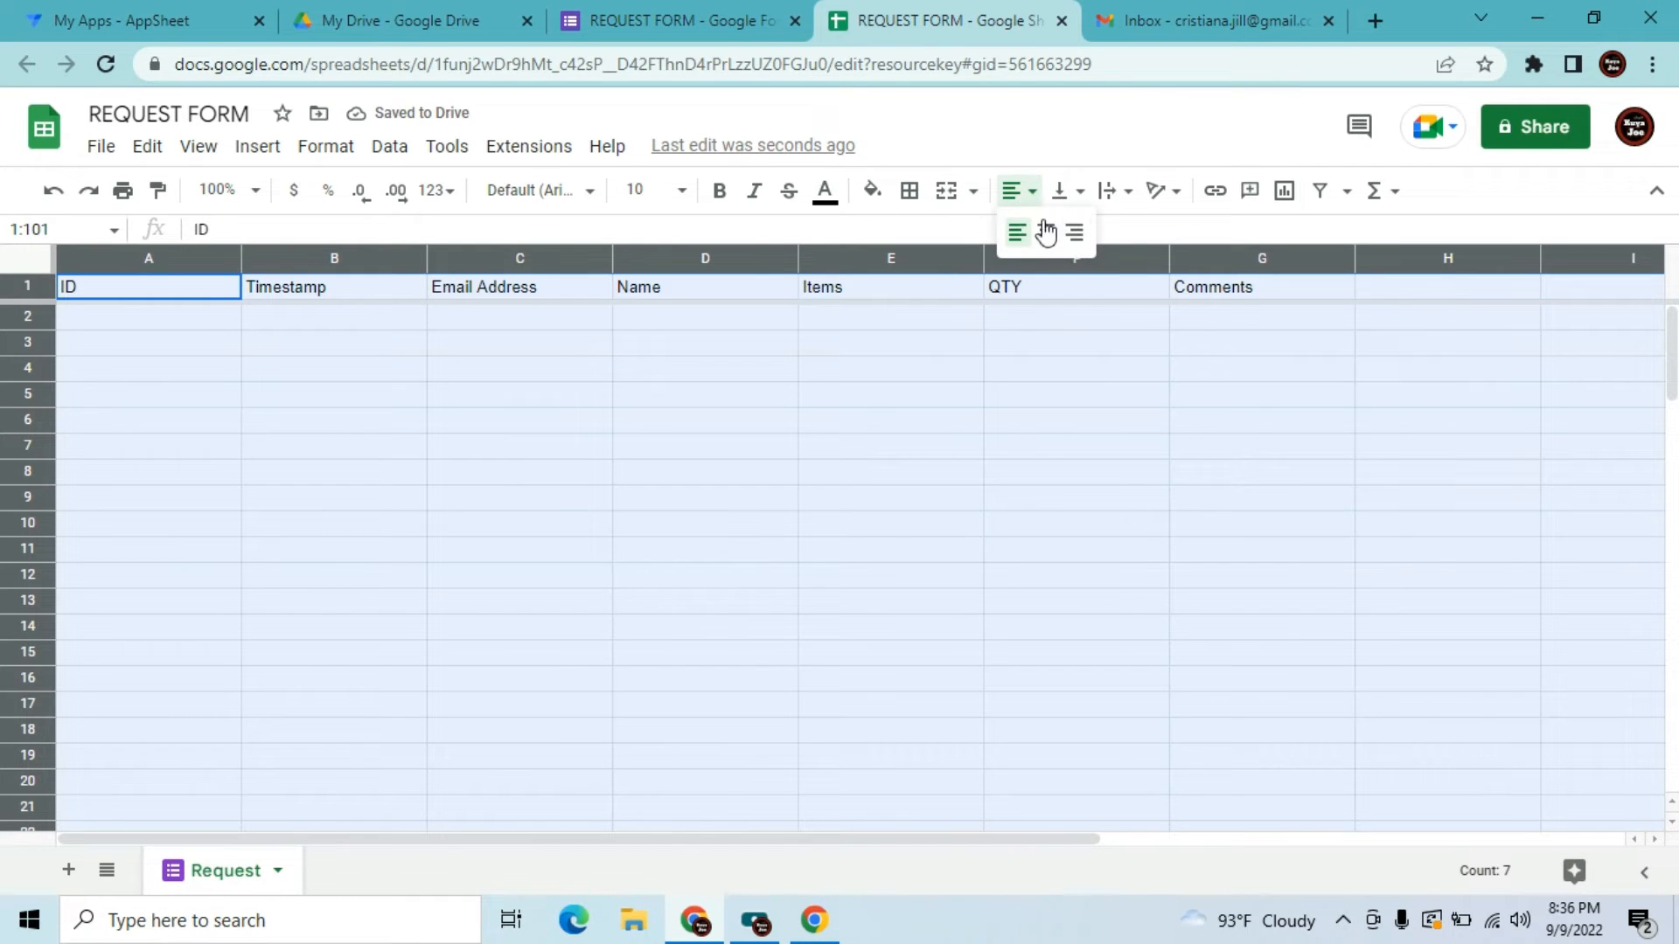
{"action": "left_click", "coordinate": [1048, 234]}
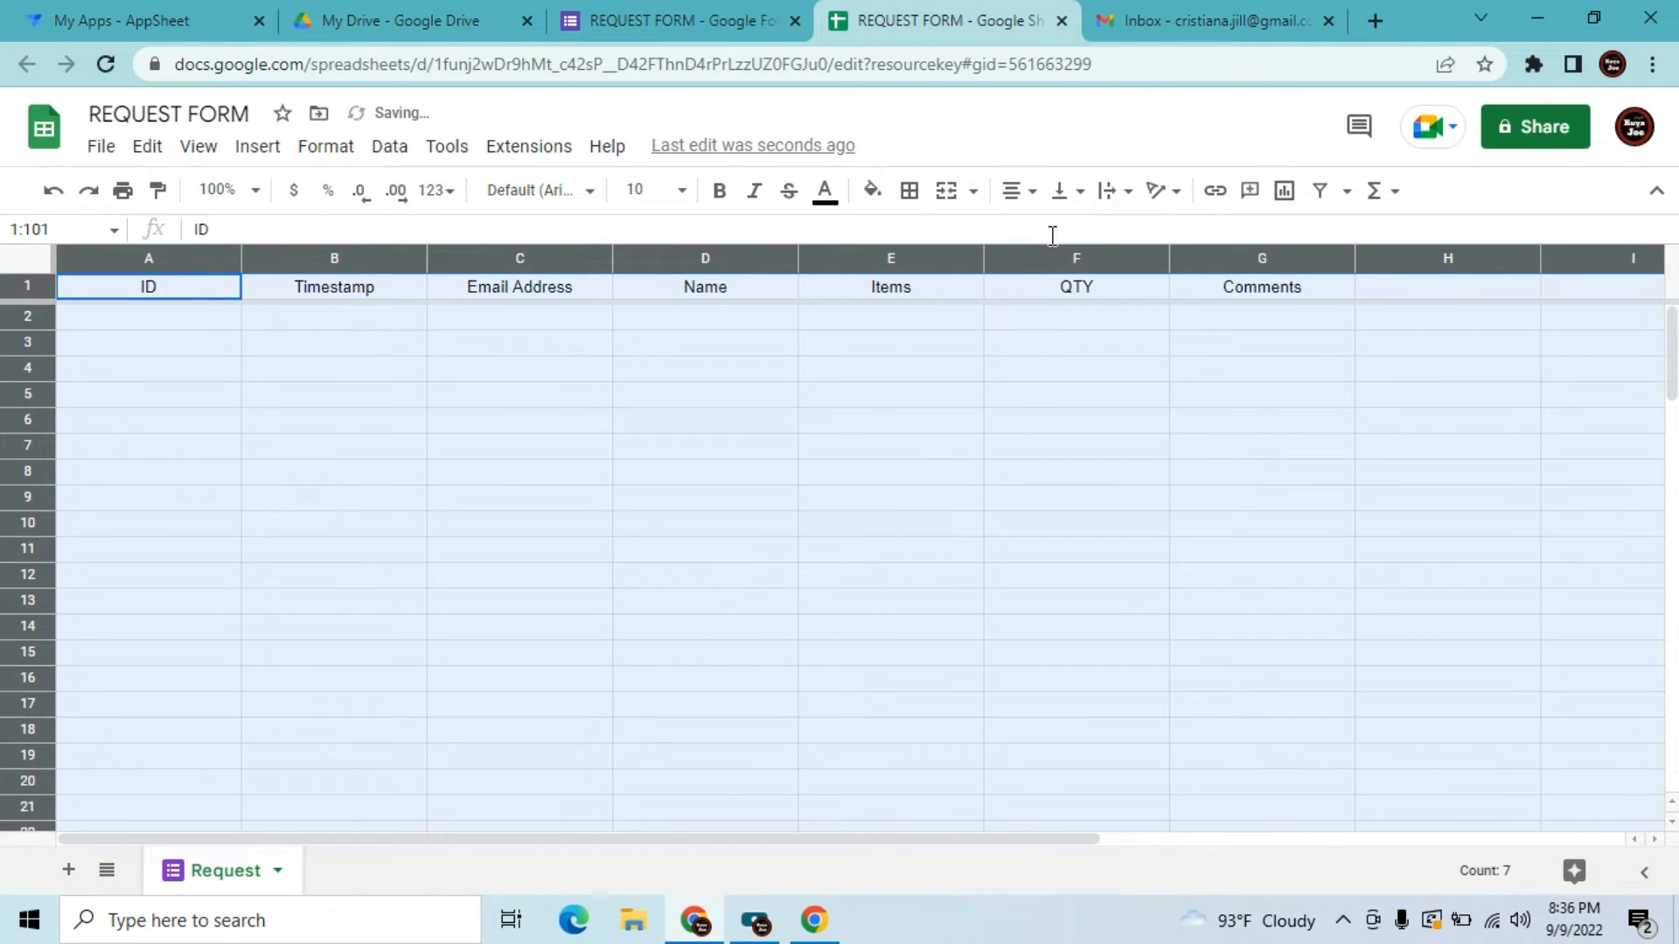
{"action": "left_click", "coordinate": [1030, 481]}
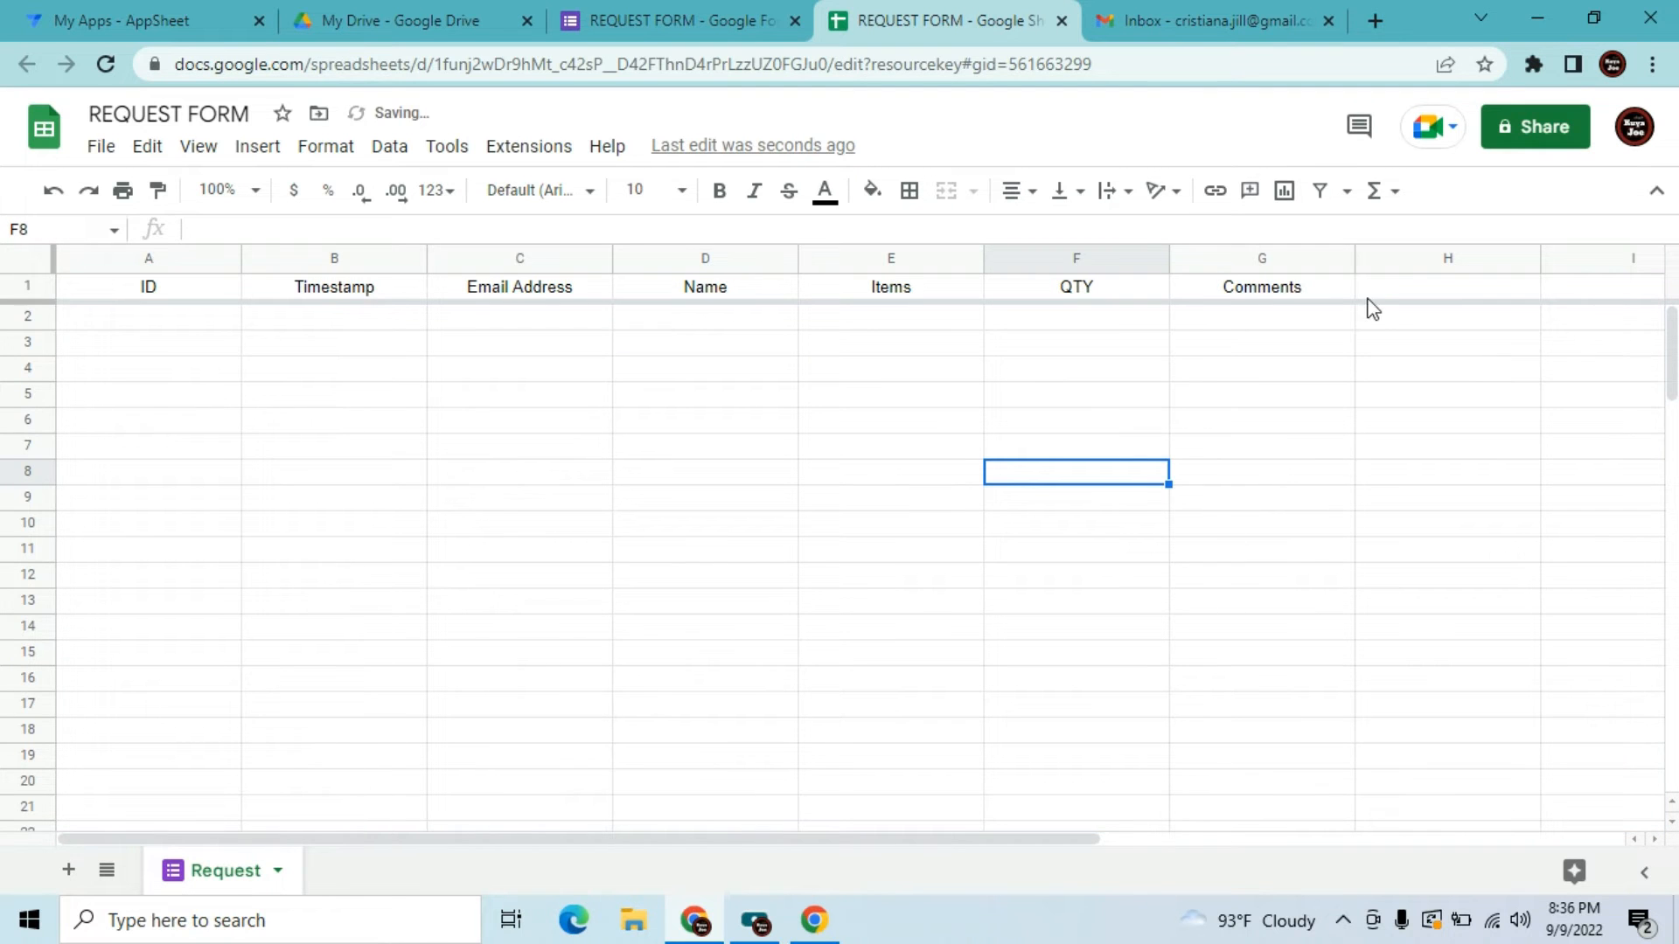
Delete the unused columns H through M
{"action": "left_click", "coordinate": [1378, 258]}
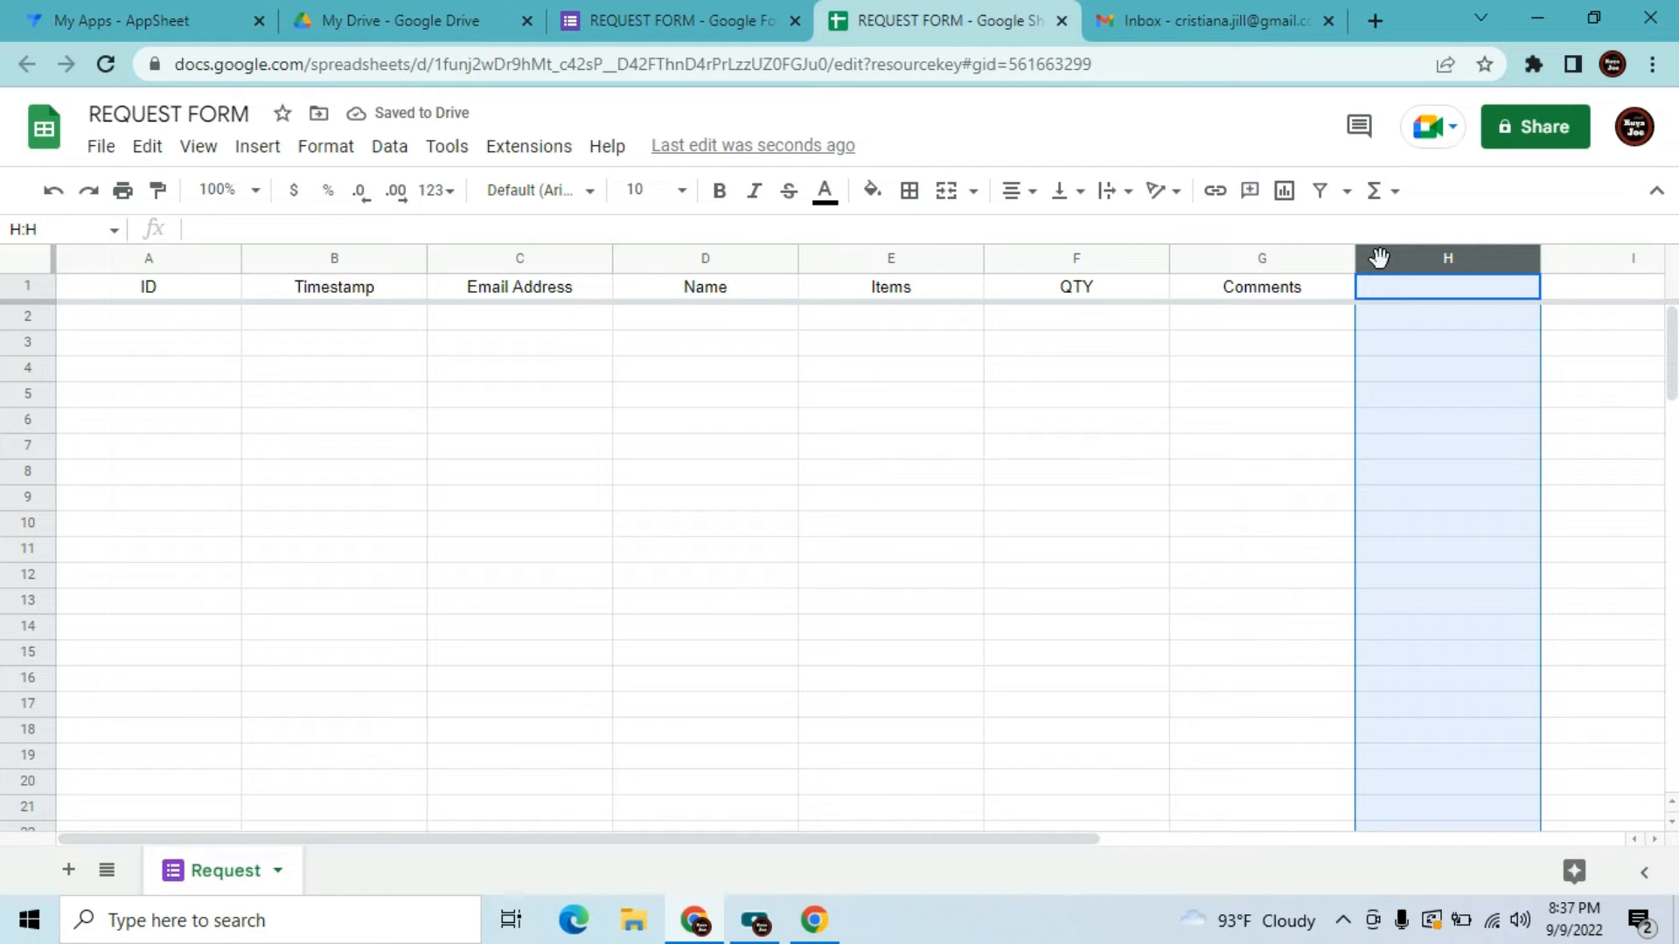
{"action": "left_click_drag", "start_coordinate": [1379, 258], "coordinate": [1379, 330]}
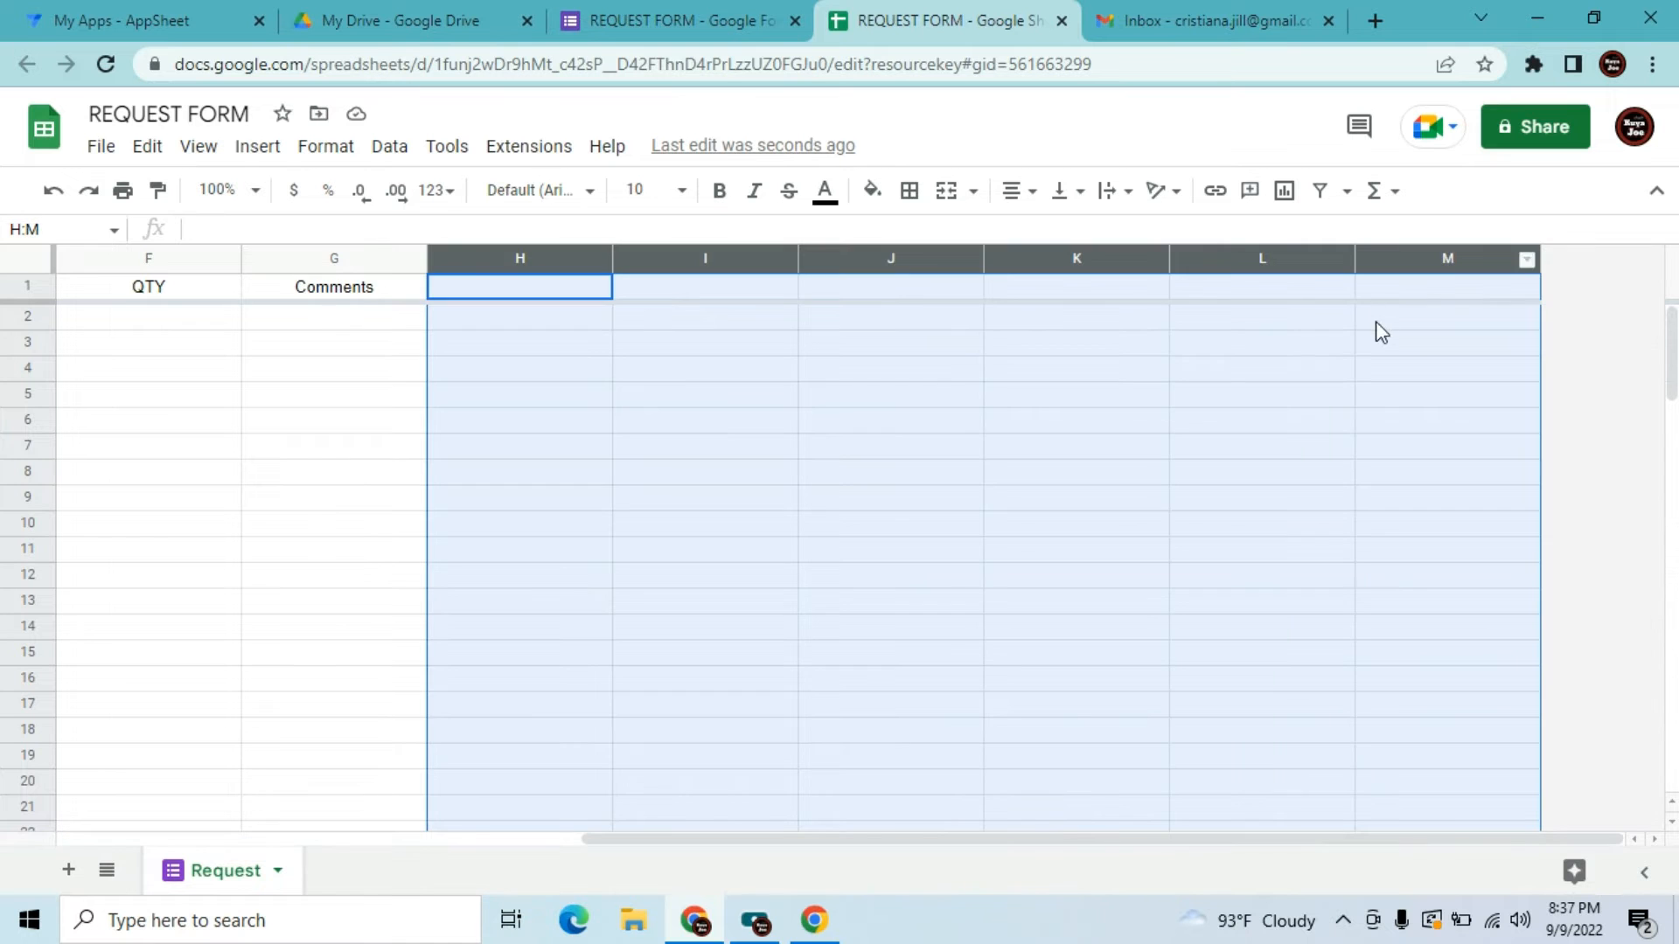
{"action": "right_click", "coordinate": [1157, 386]}
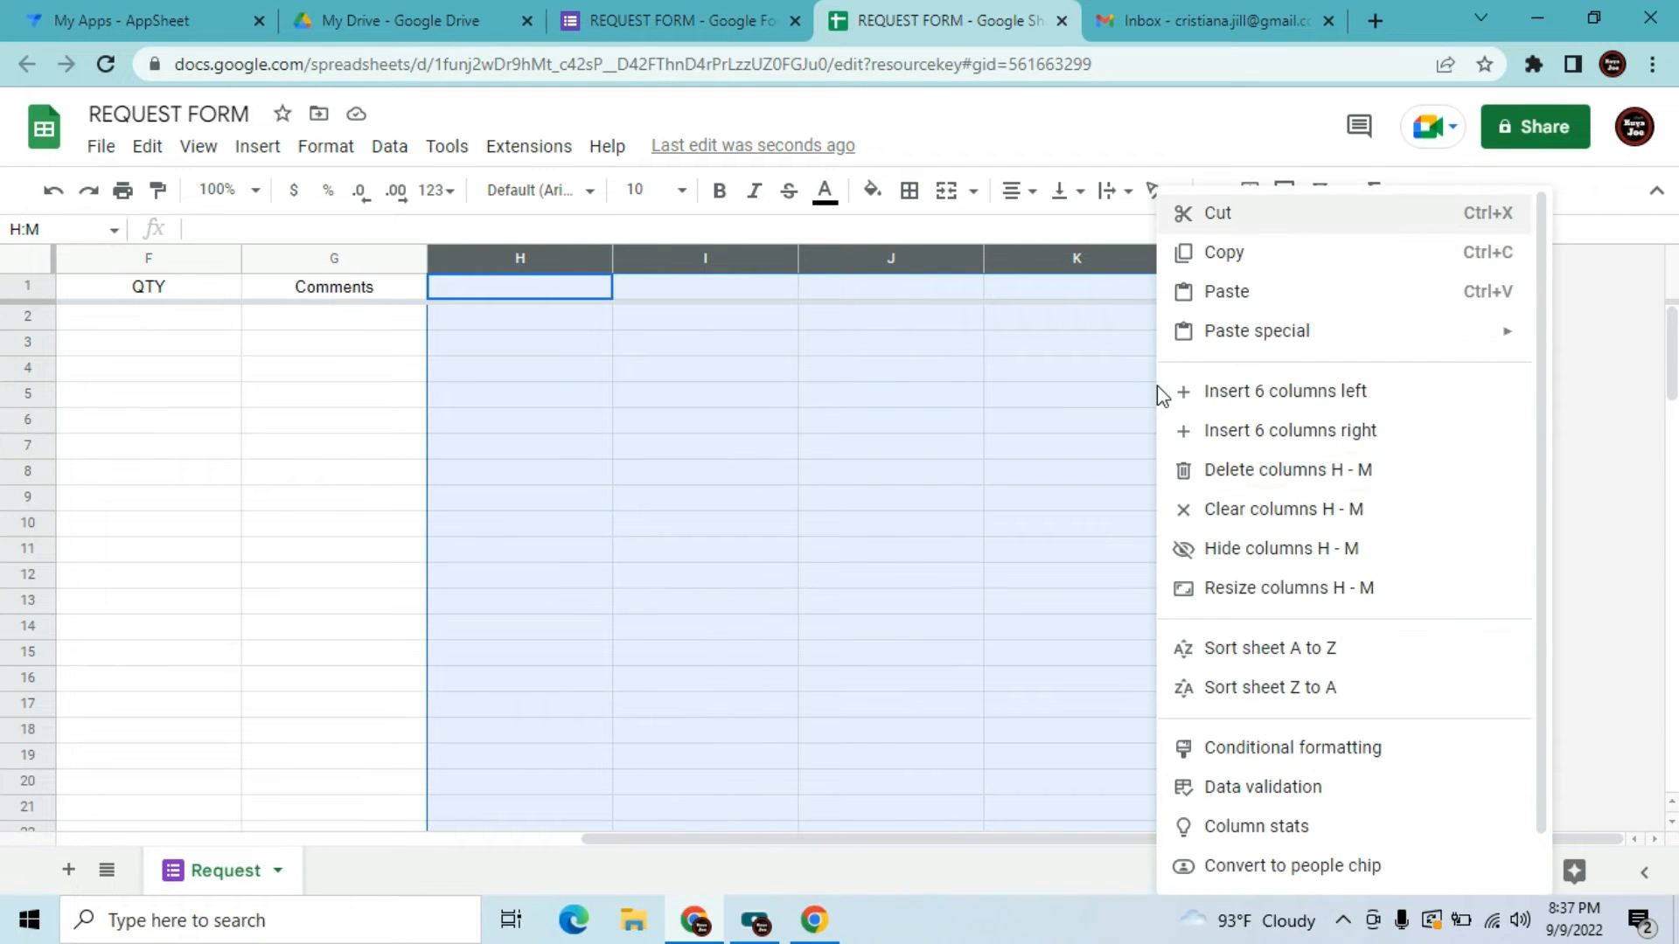
{"action": "left_click", "coordinate": [1204, 479]}
{"action": "left_click", "coordinate": [744, 477]}
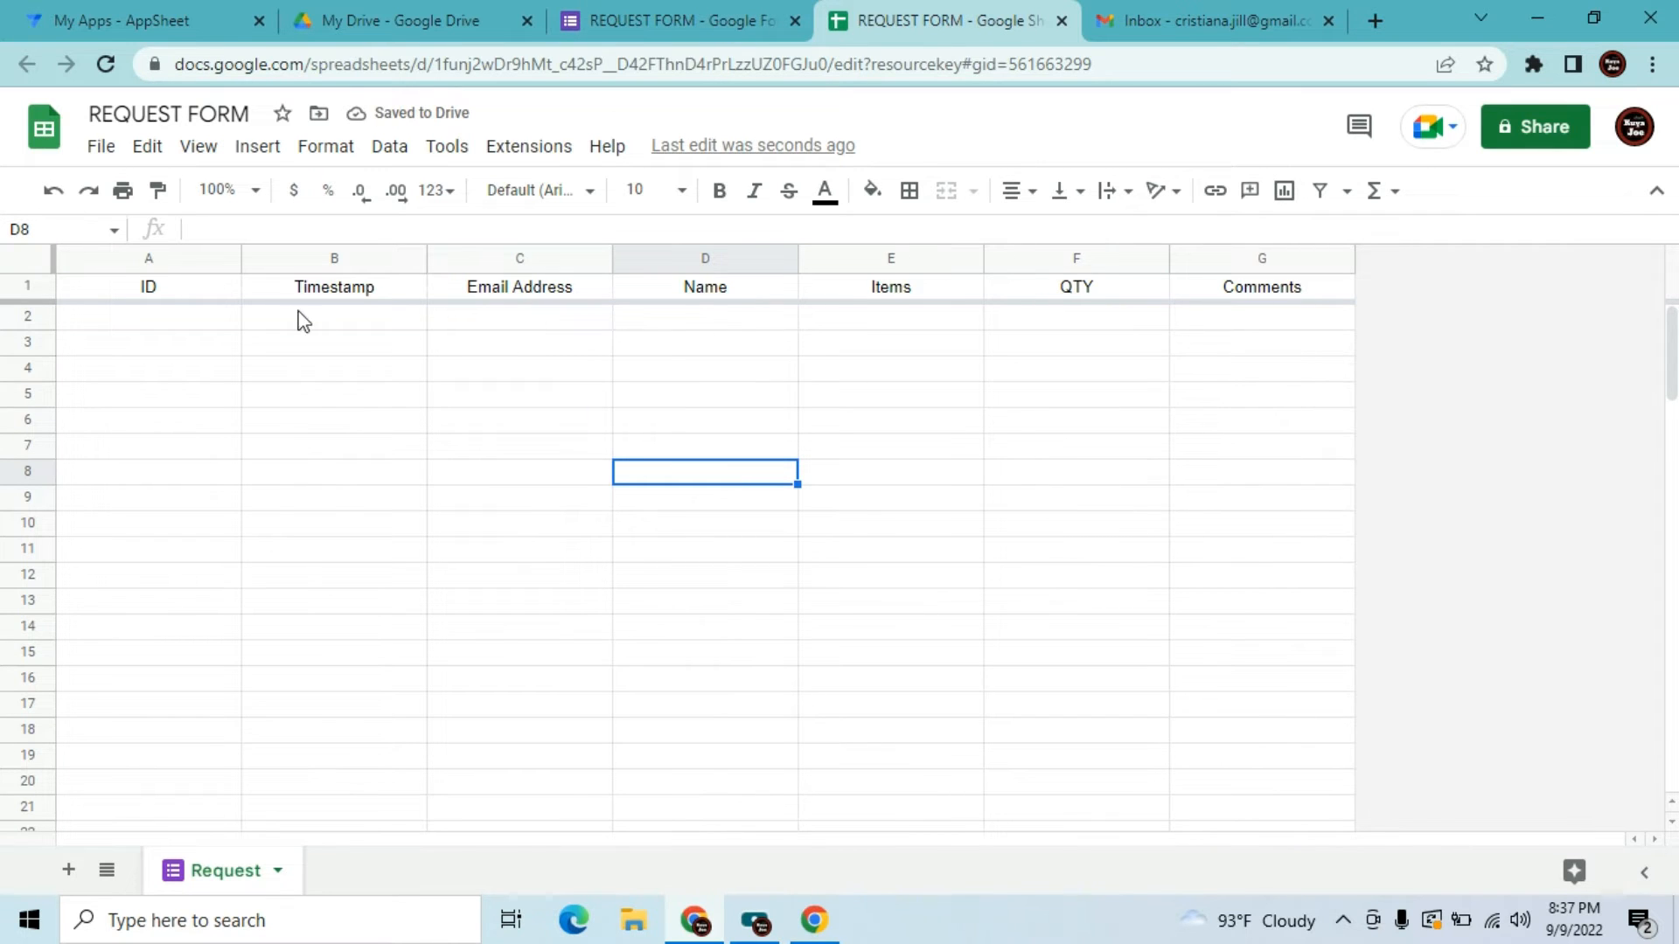
{"action": "left_click", "coordinate": [232, 320]}
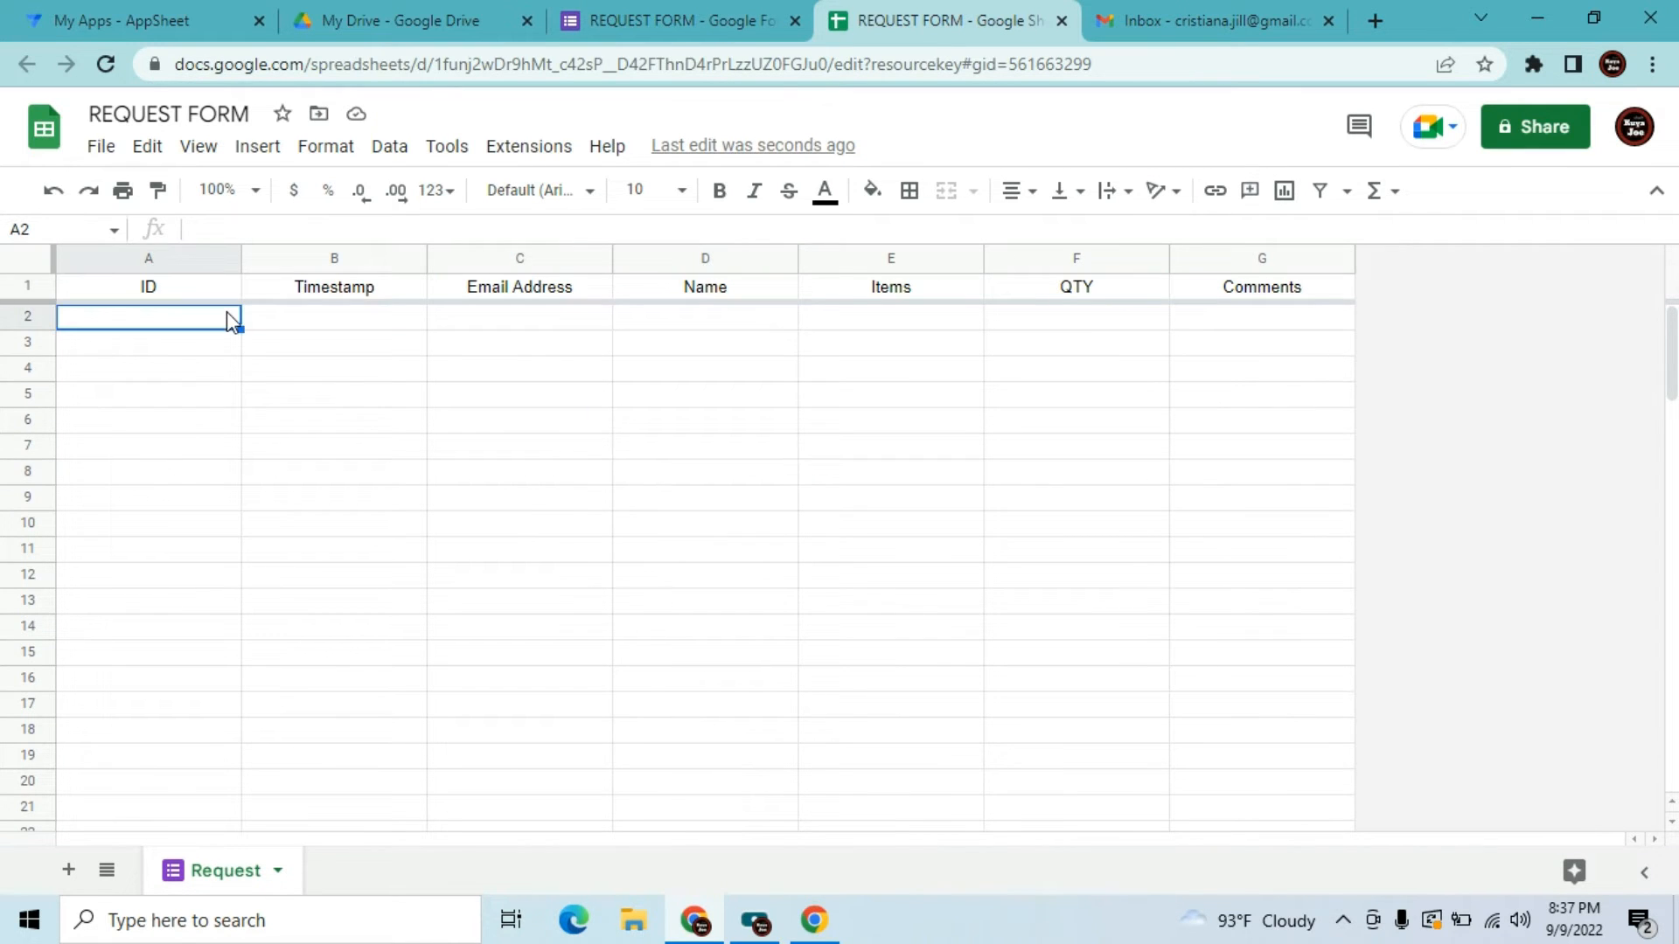
{"action": "key", "text": "Right"}
{"action": "key", "text": "Left"}
In My Drive, open the MSC folder and then the Appointment (Responses) spreadsheet
{"action": "left_click", "coordinate": [487, 14]}
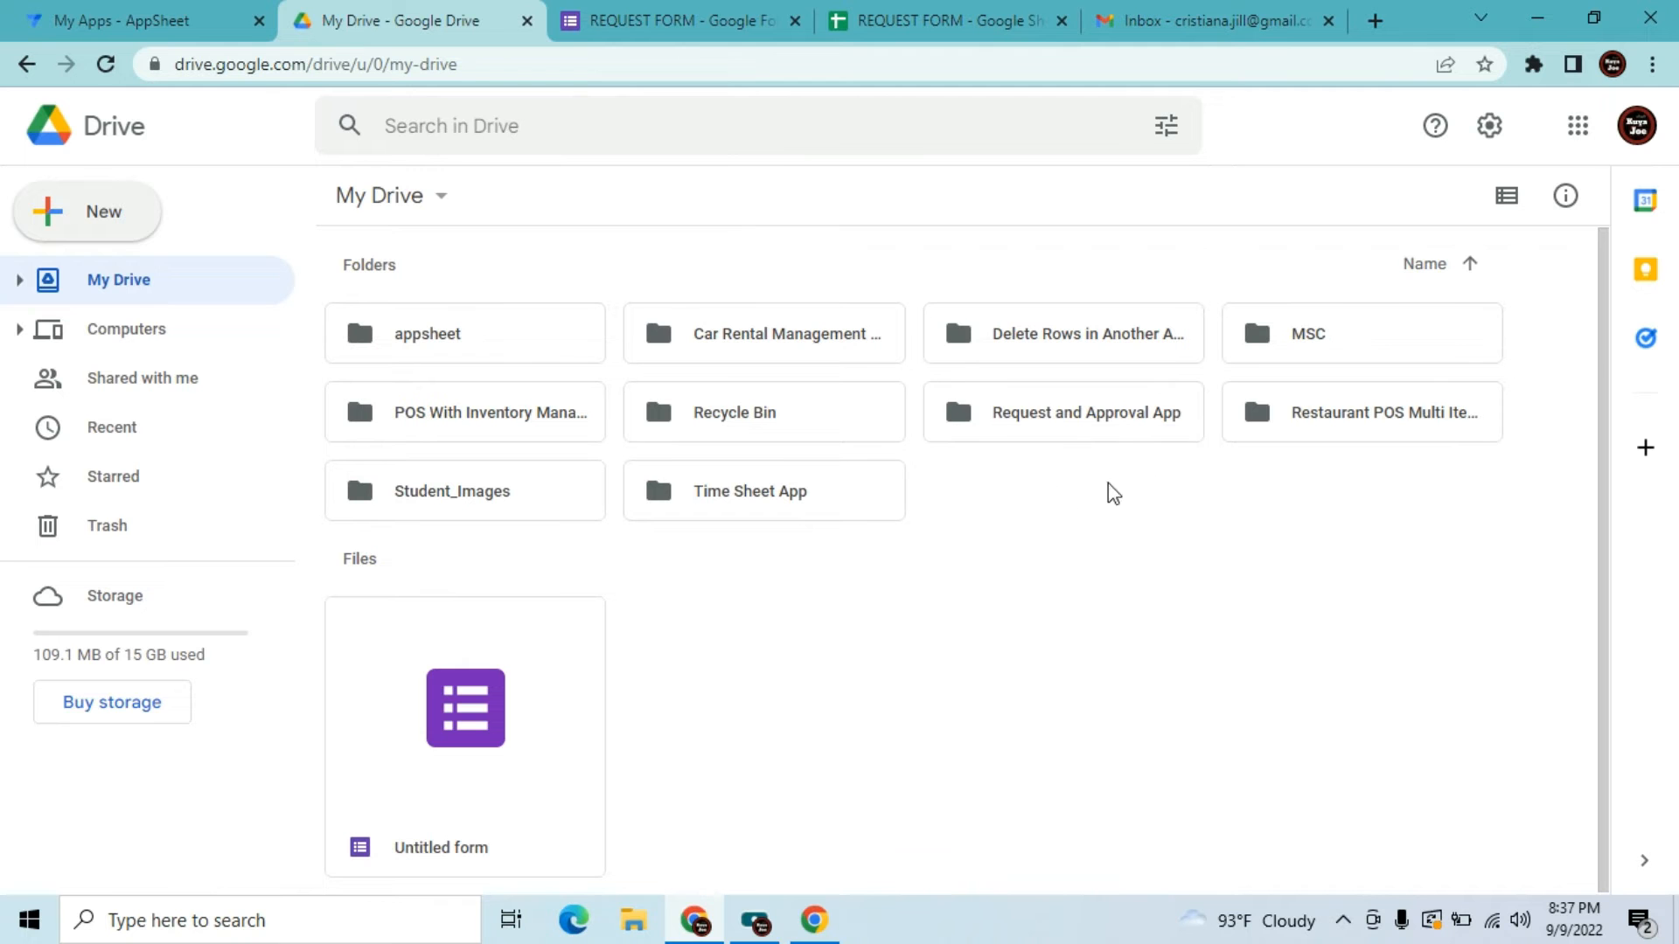
{"action": "double_click", "coordinate": [1301, 334]}
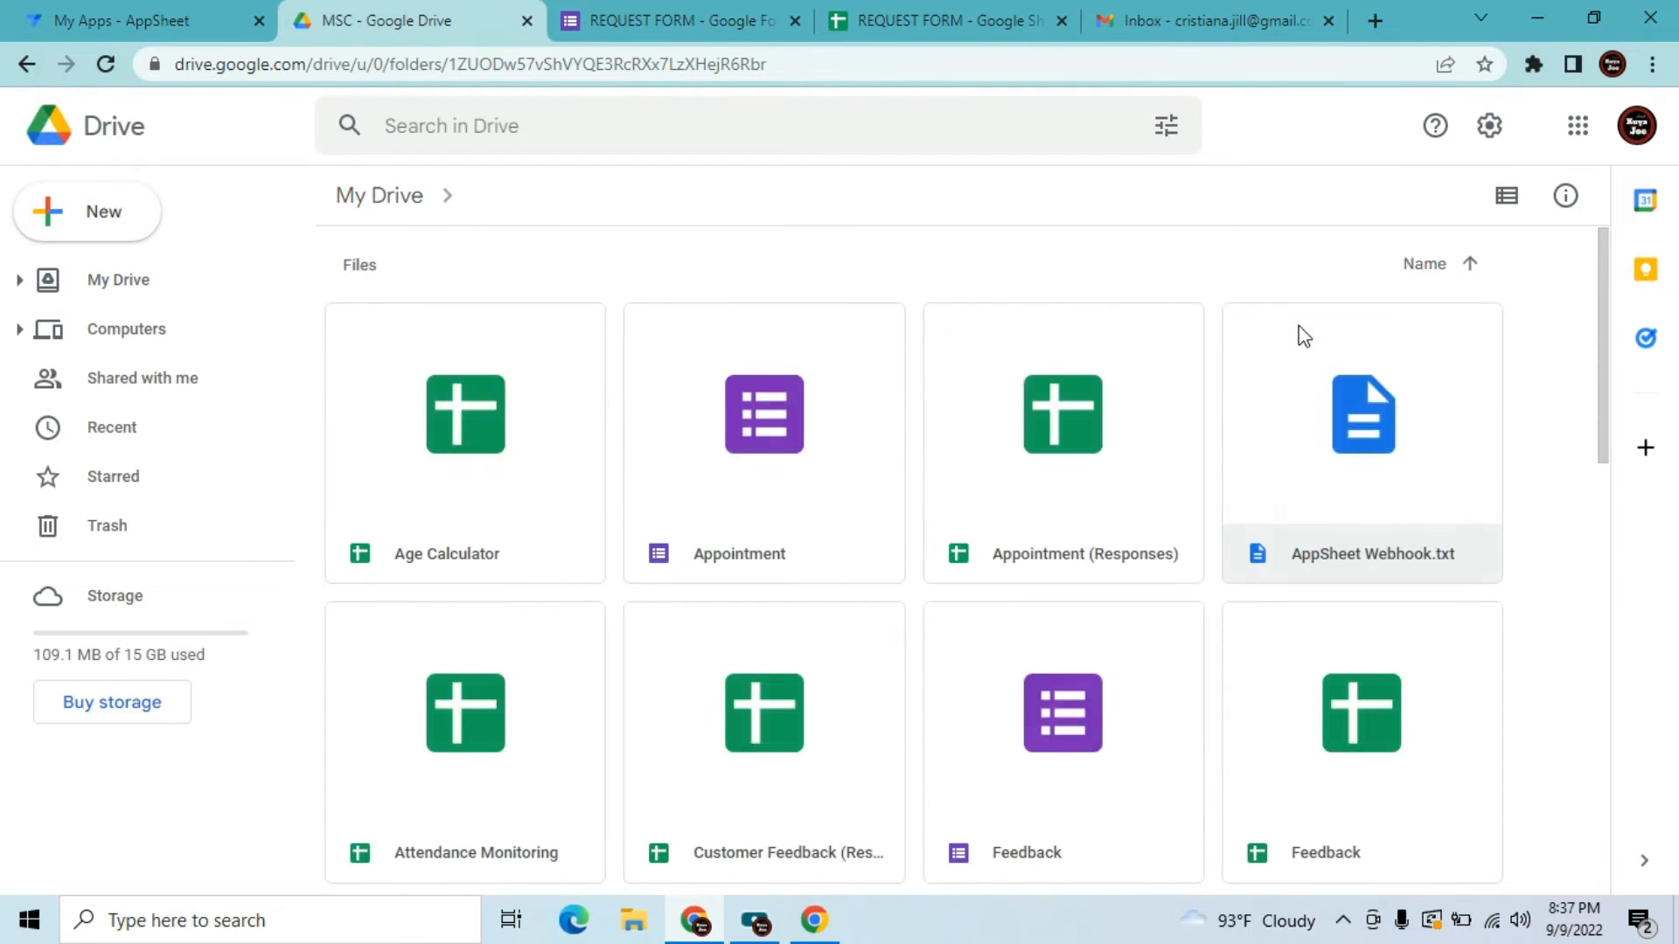
{"action": "double_click", "coordinate": [1060, 470]}
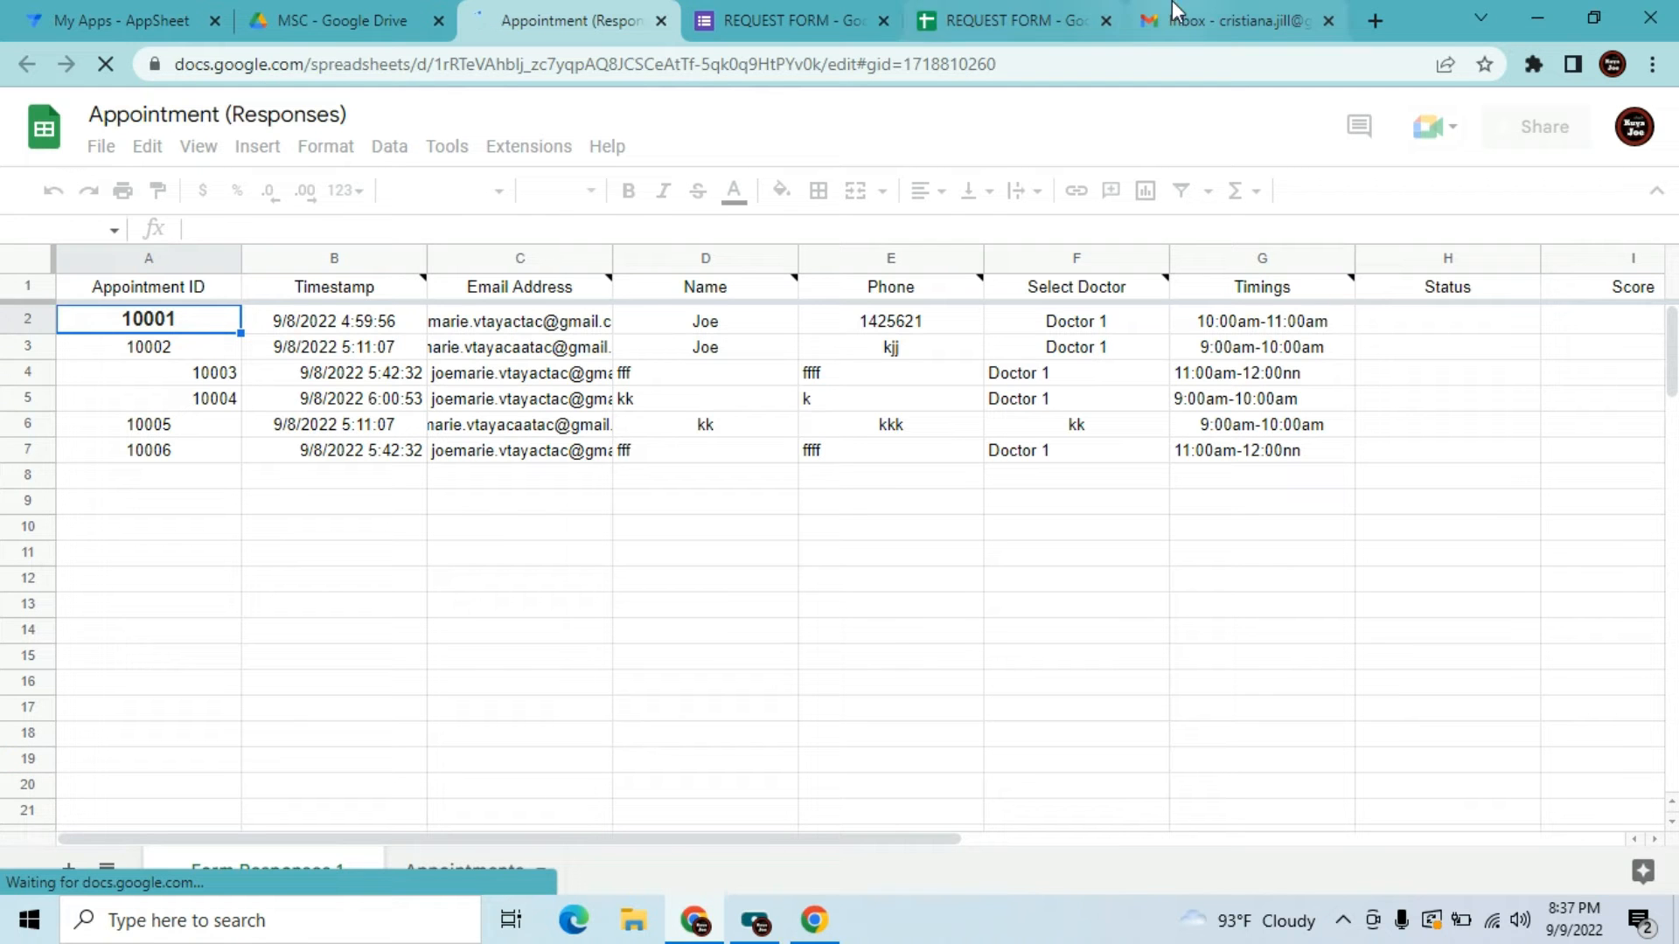
Move the Gmail window aside and copy the ARRAYFORMULA ID formula from cell A2
{"action": "left_click_drag", "start_coordinate": [1189, 10], "coordinate": [1187, 111]}
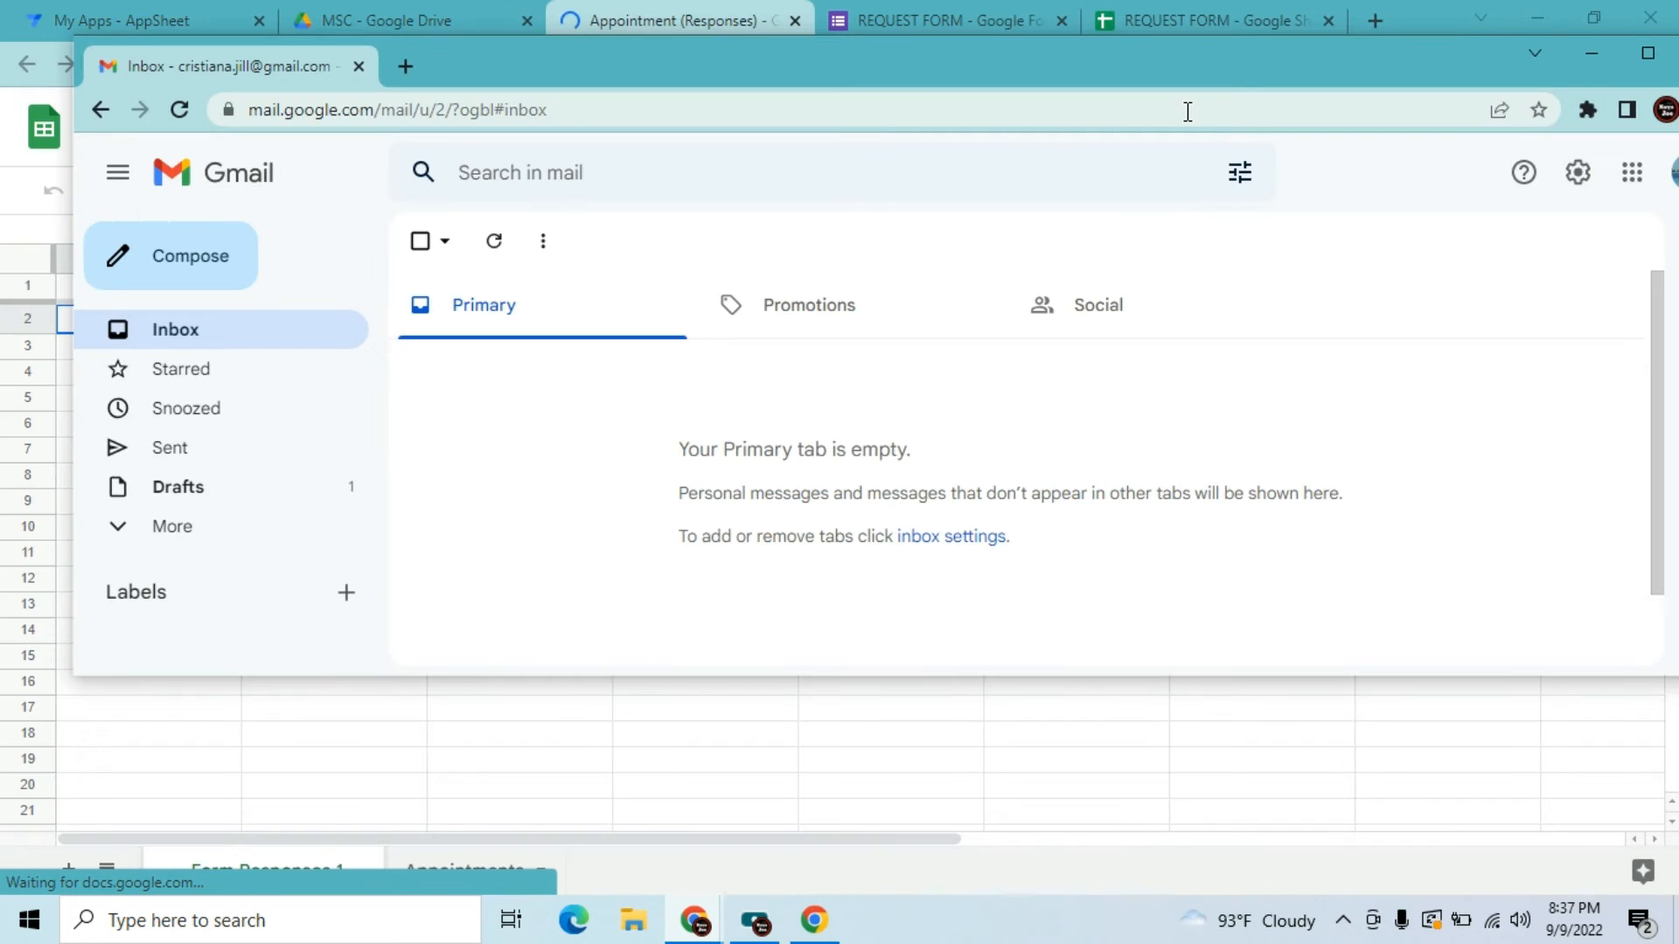
{"action": "left_click", "coordinate": [1584, 54]}
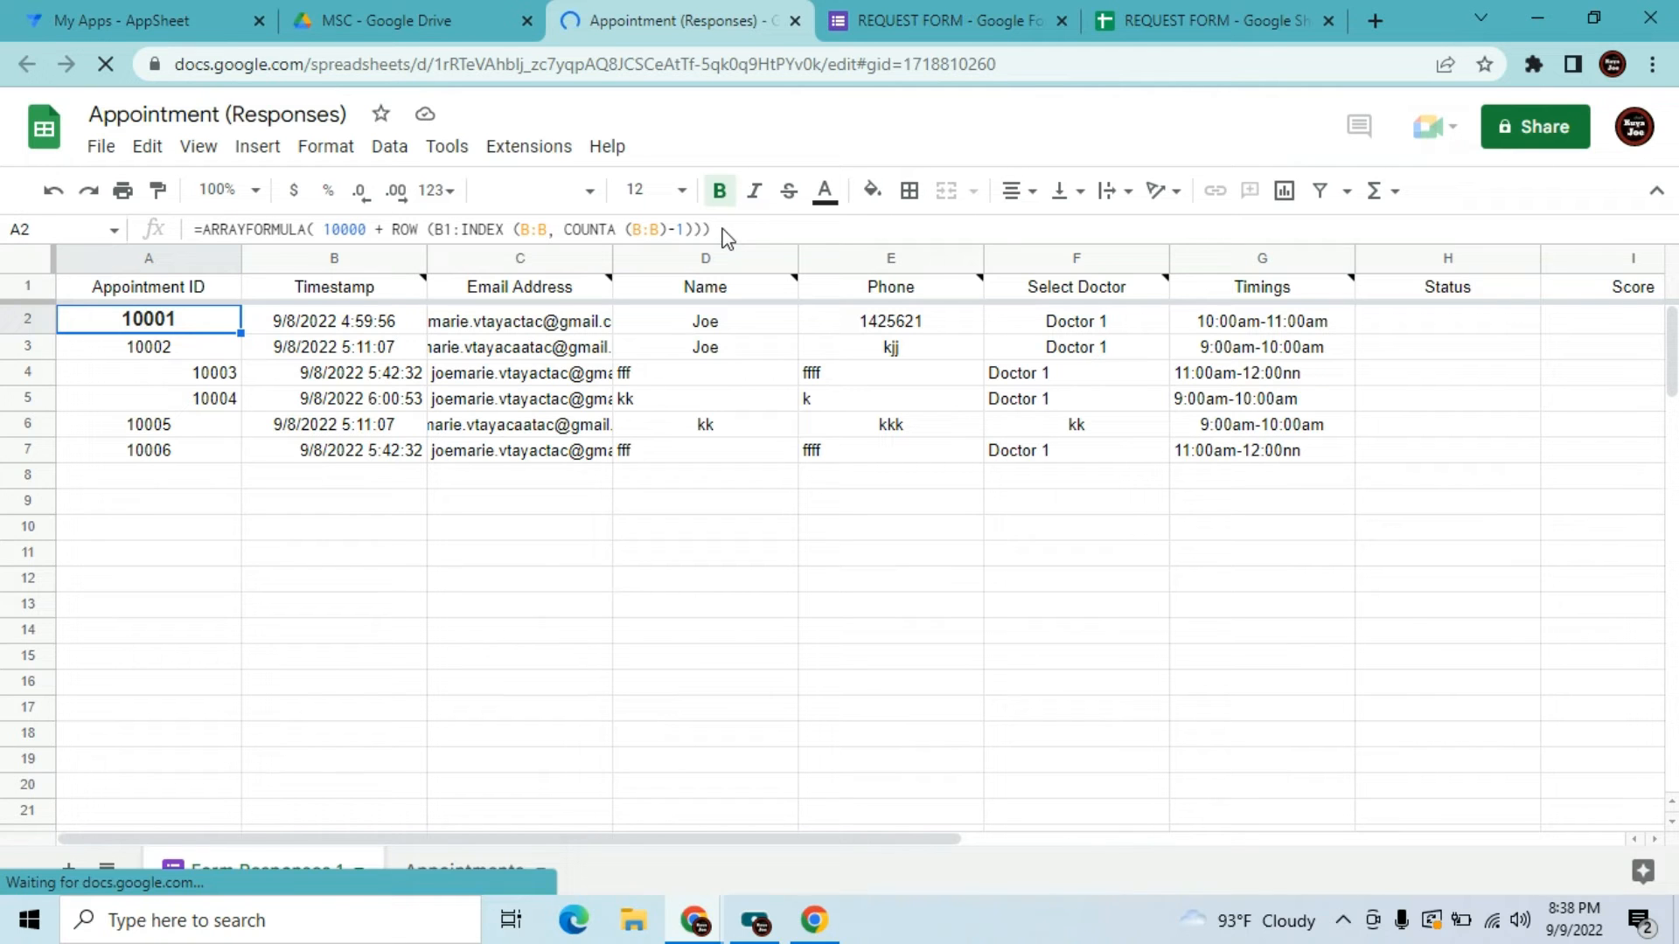
{"action": "left_click", "coordinate": [629, 230]}
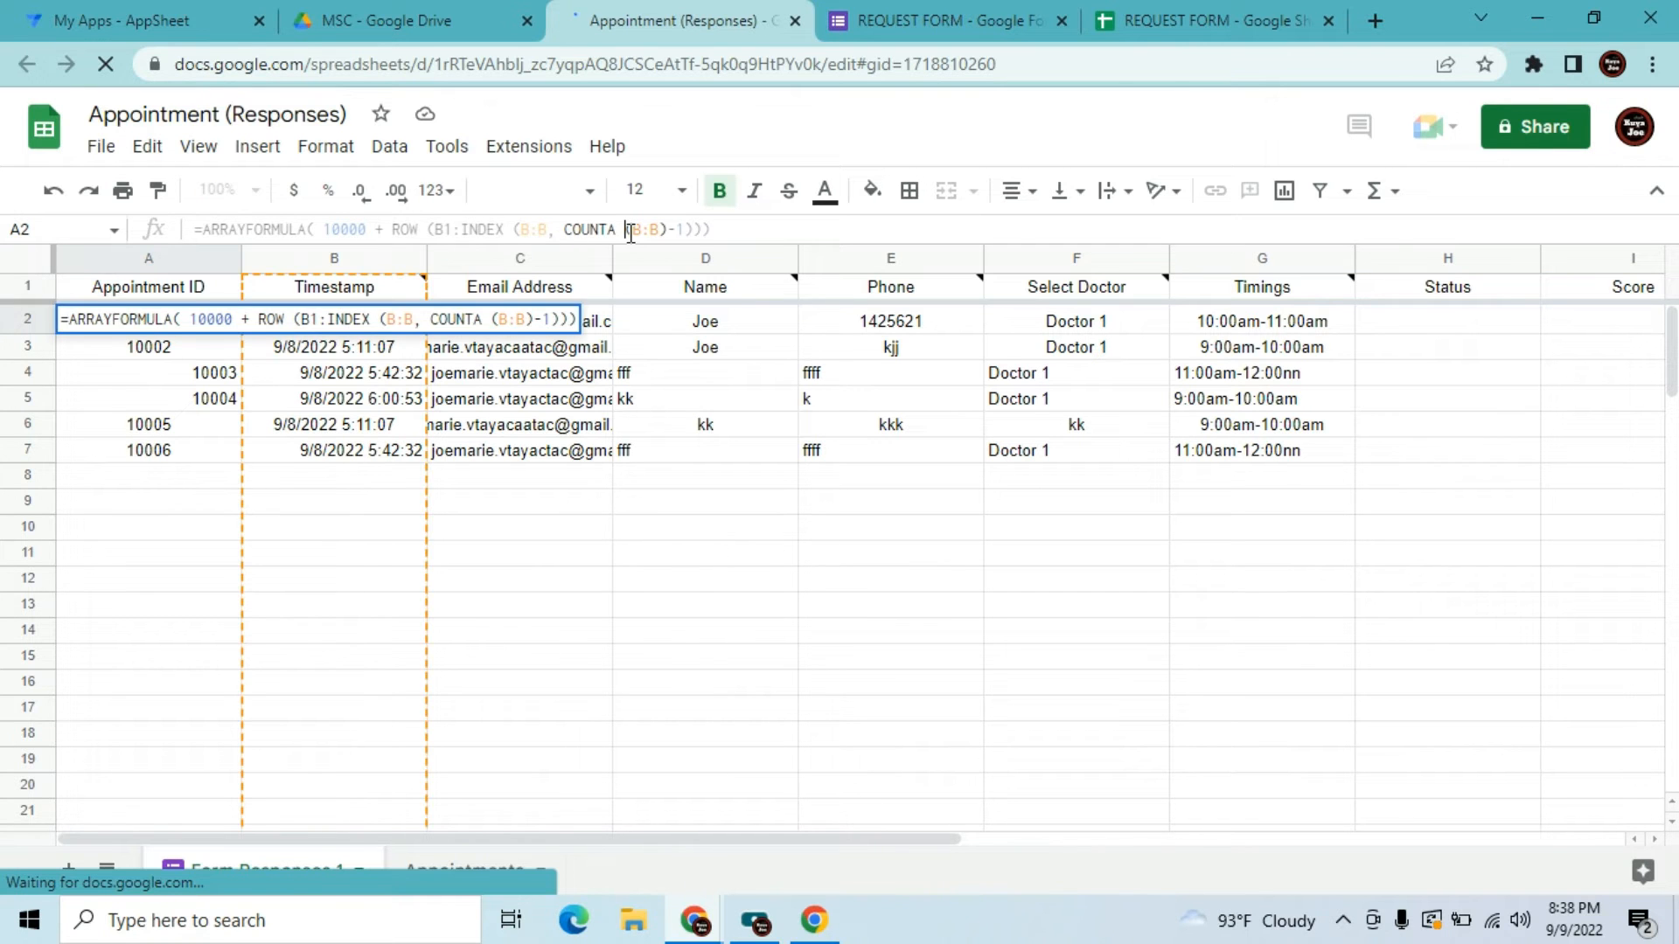
{"action": "key", "text": "ctrl+a"}
{"action": "key", "text": "ctrl+c"}
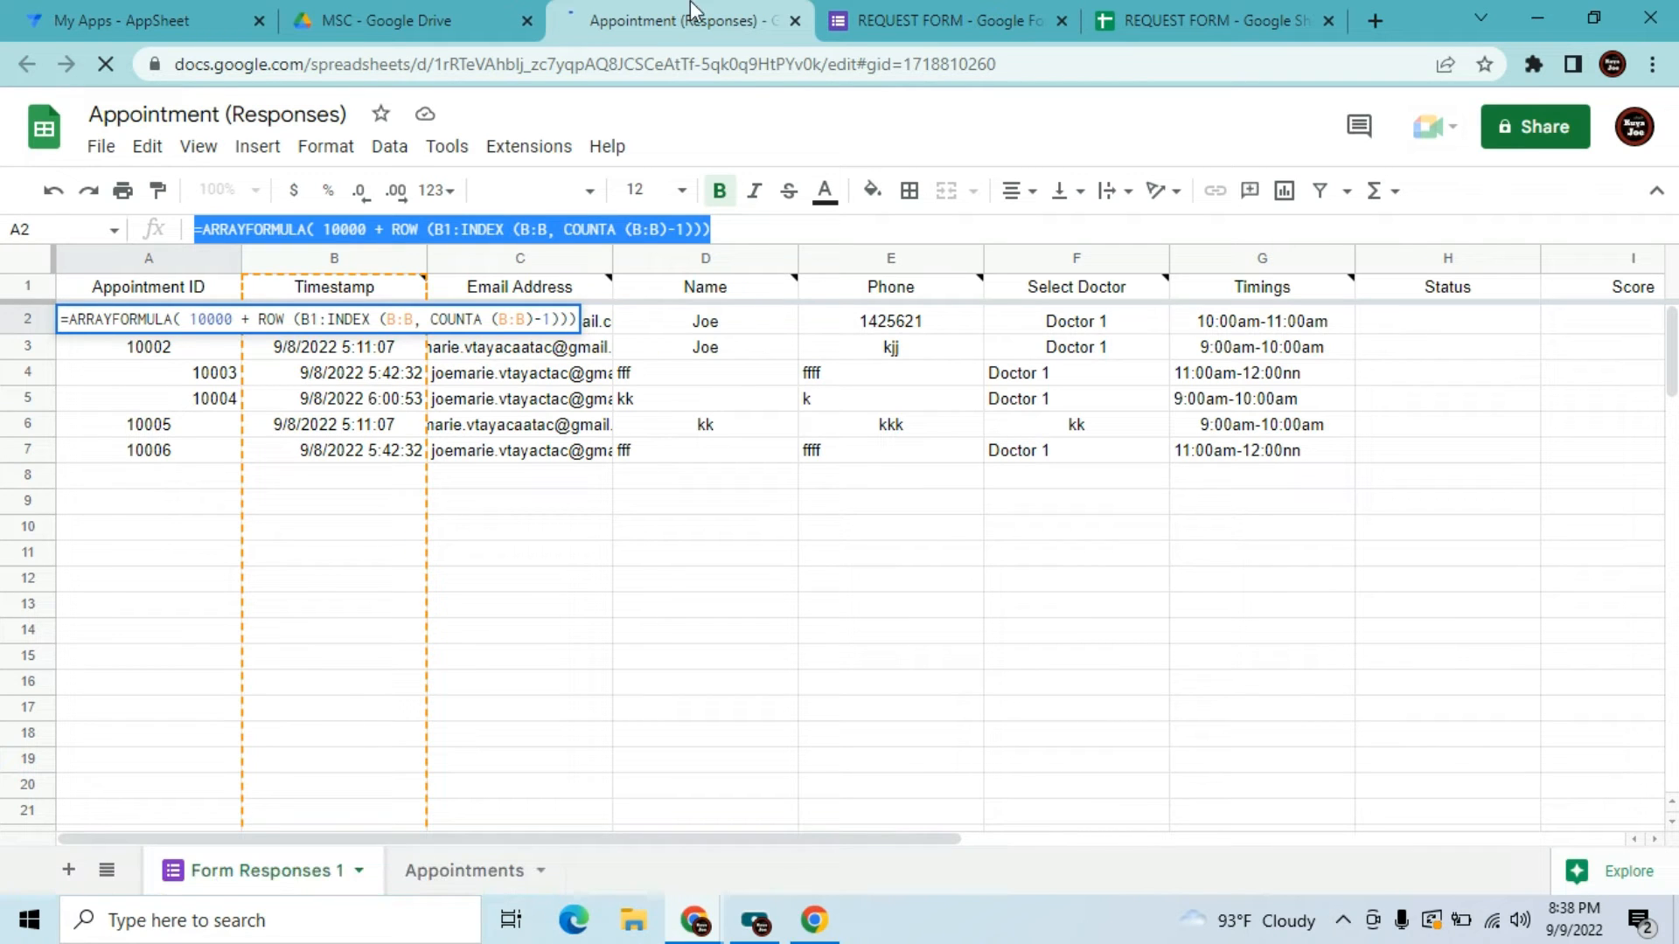
{"action": "left_click", "coordinate": [1156, 12]}
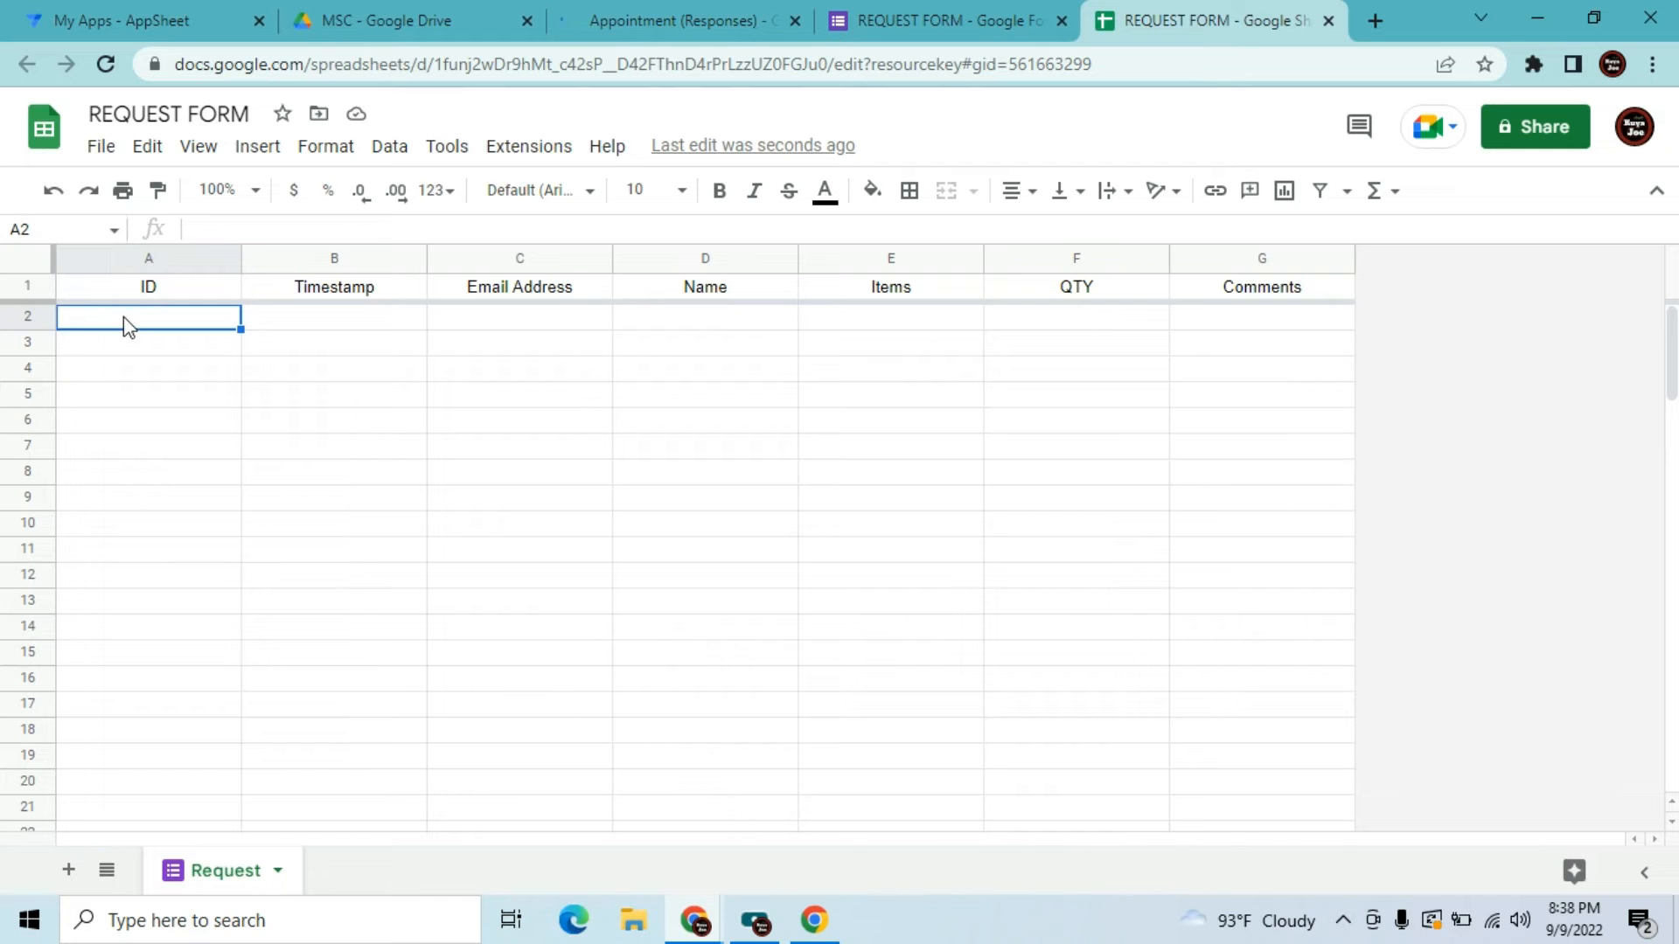
Paste the ID formula into A2 with starting number 2022000 and close the Appointment spreadsheet
{"action": "left_click", "coordinate": [206, 229]}
{"action": "key", "text": "ctrl+v"}
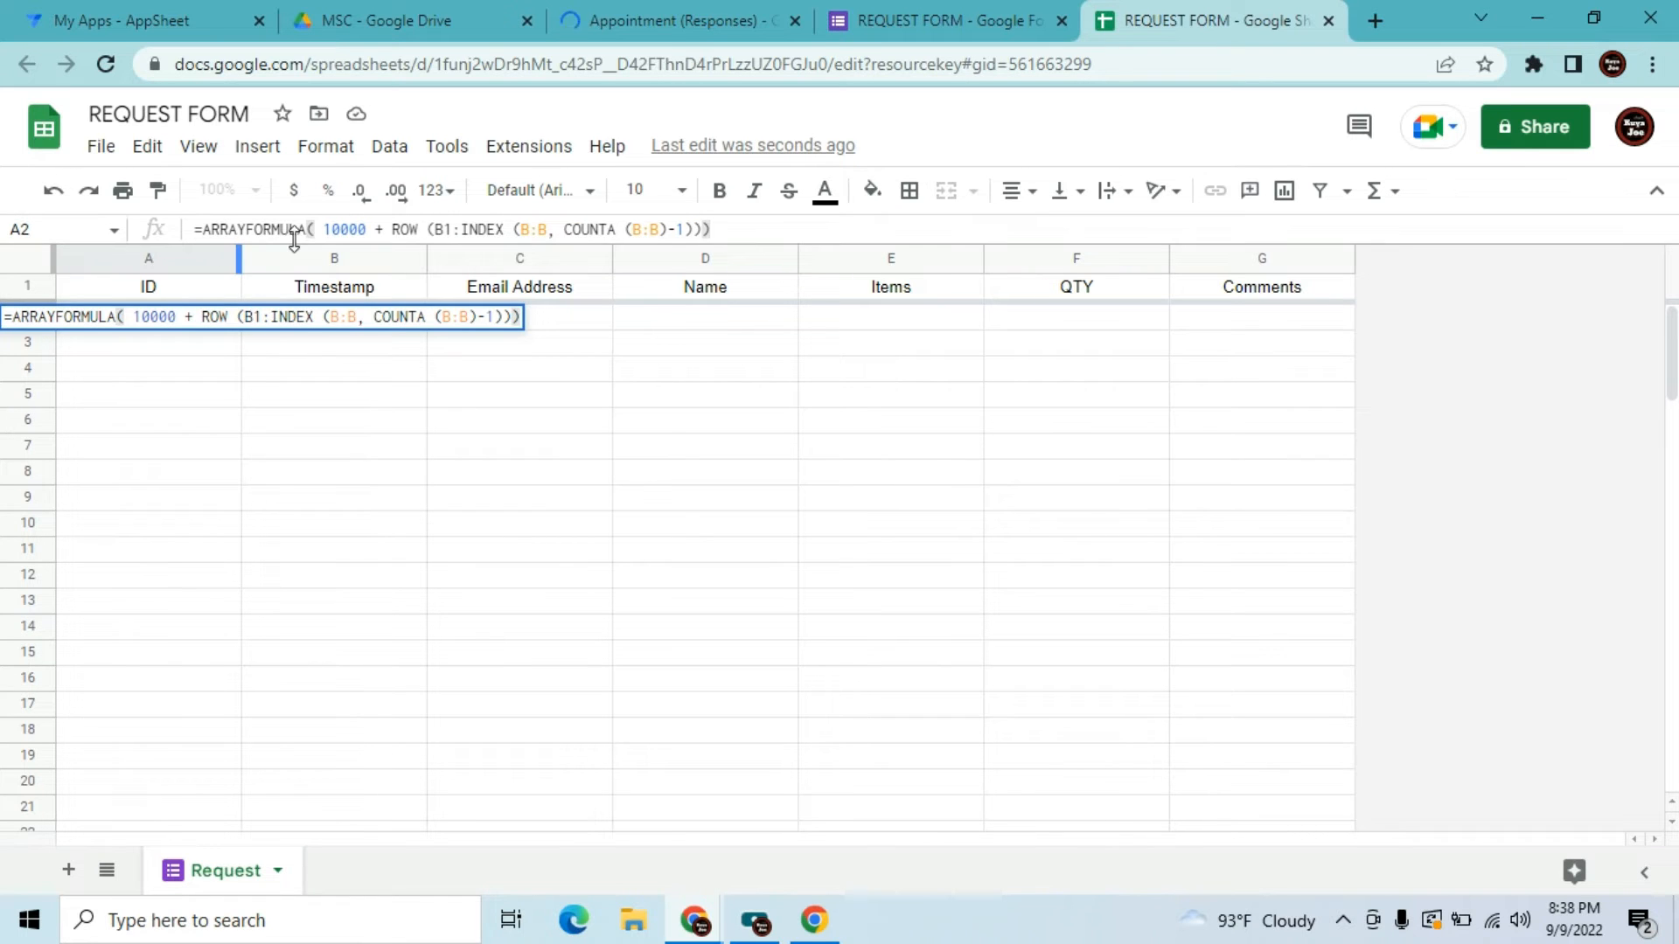
{"action": "left_click", "coordinate": [369, 229]}
{"action": "key", "text": "BackSpace"}
{"action": "key", "text": "BackSpace"}
{"action": "key", "text": "BackSpace"}
{"action": "key", "text": "BackSpace"}
{"action": "key", "text": "BackSpace"}
{"action": "type", "text": "2022"}
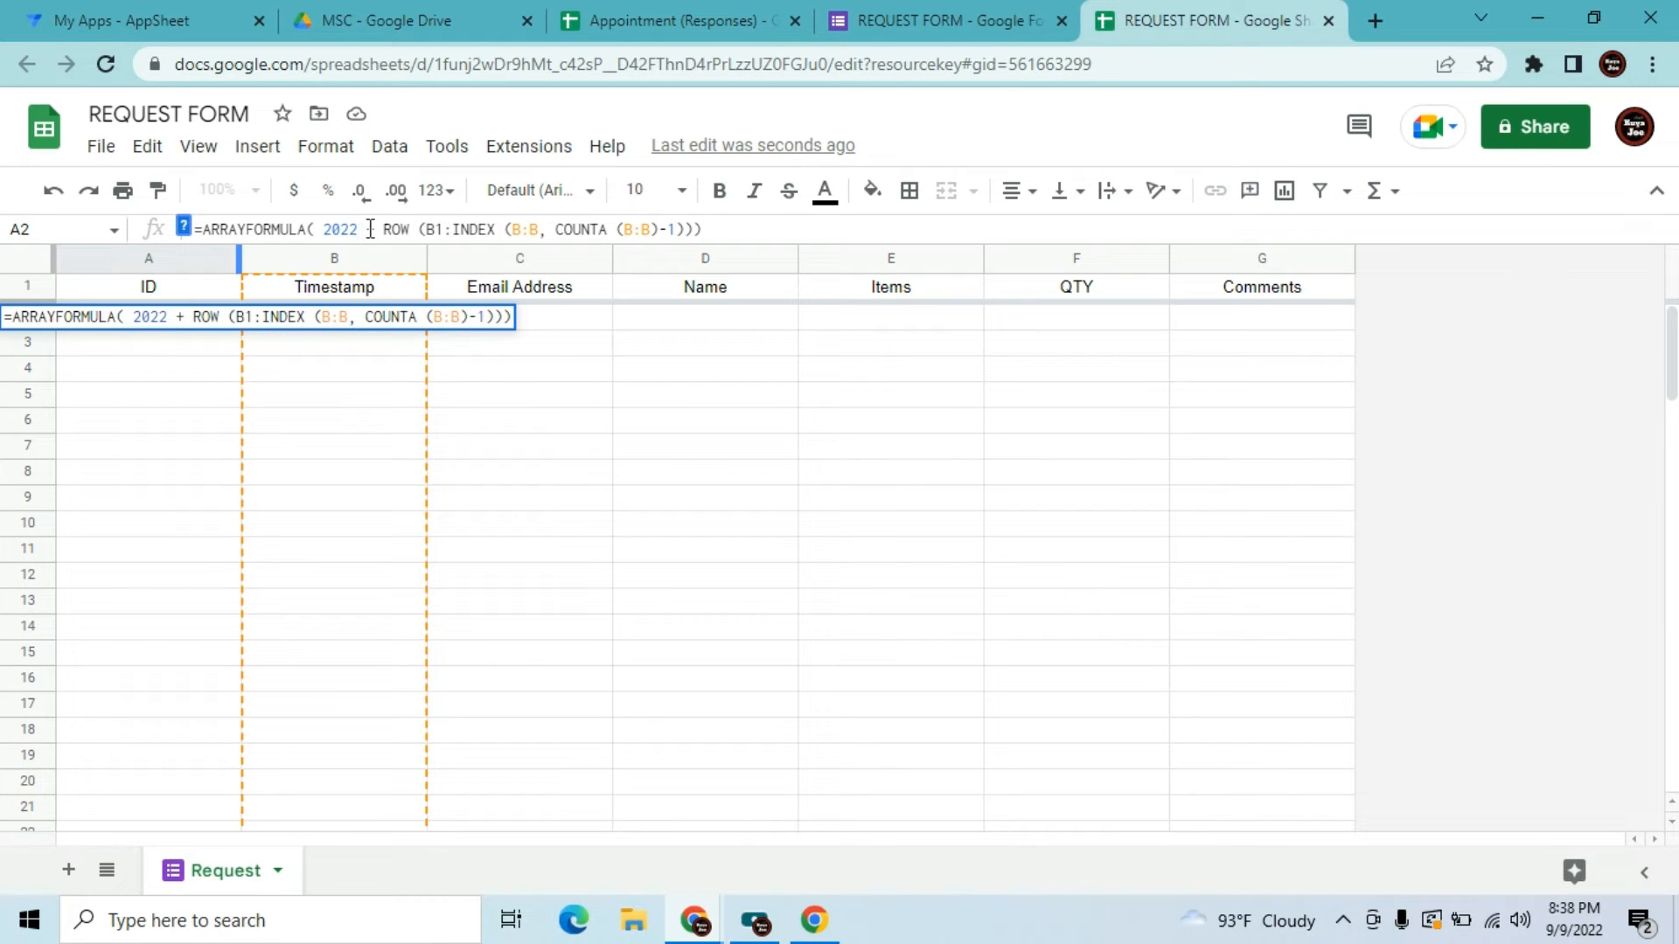
{"action": "left_click", "coordinate": [794, 21]}
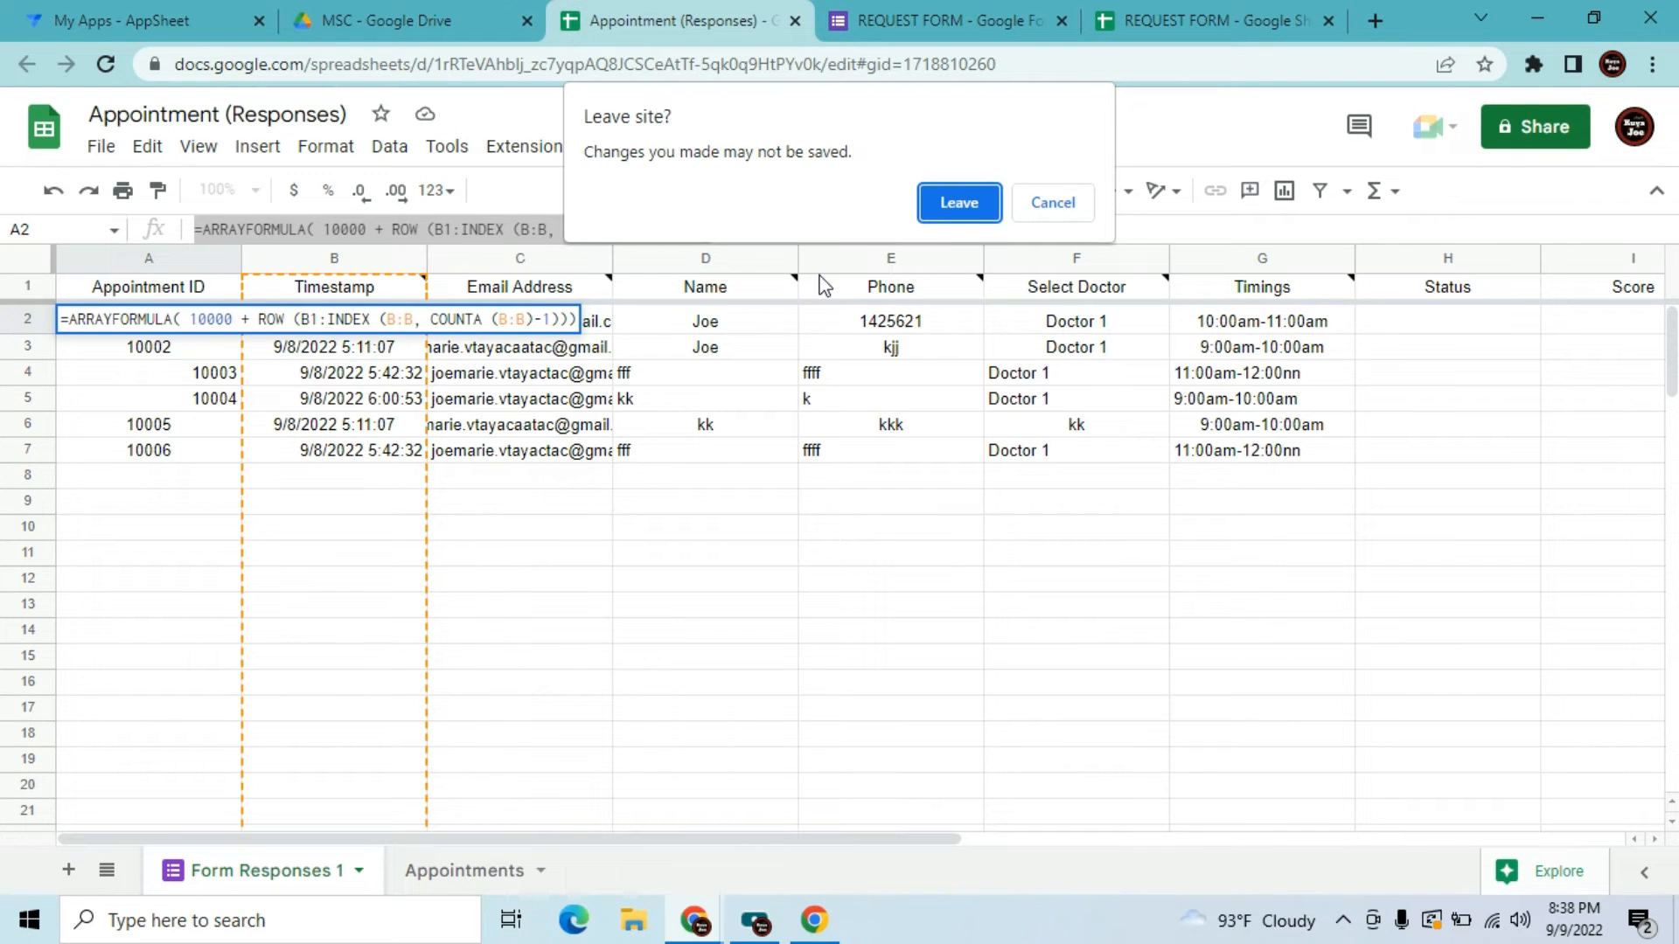
{"action": "left_click", "coordinate": [942, 211]}
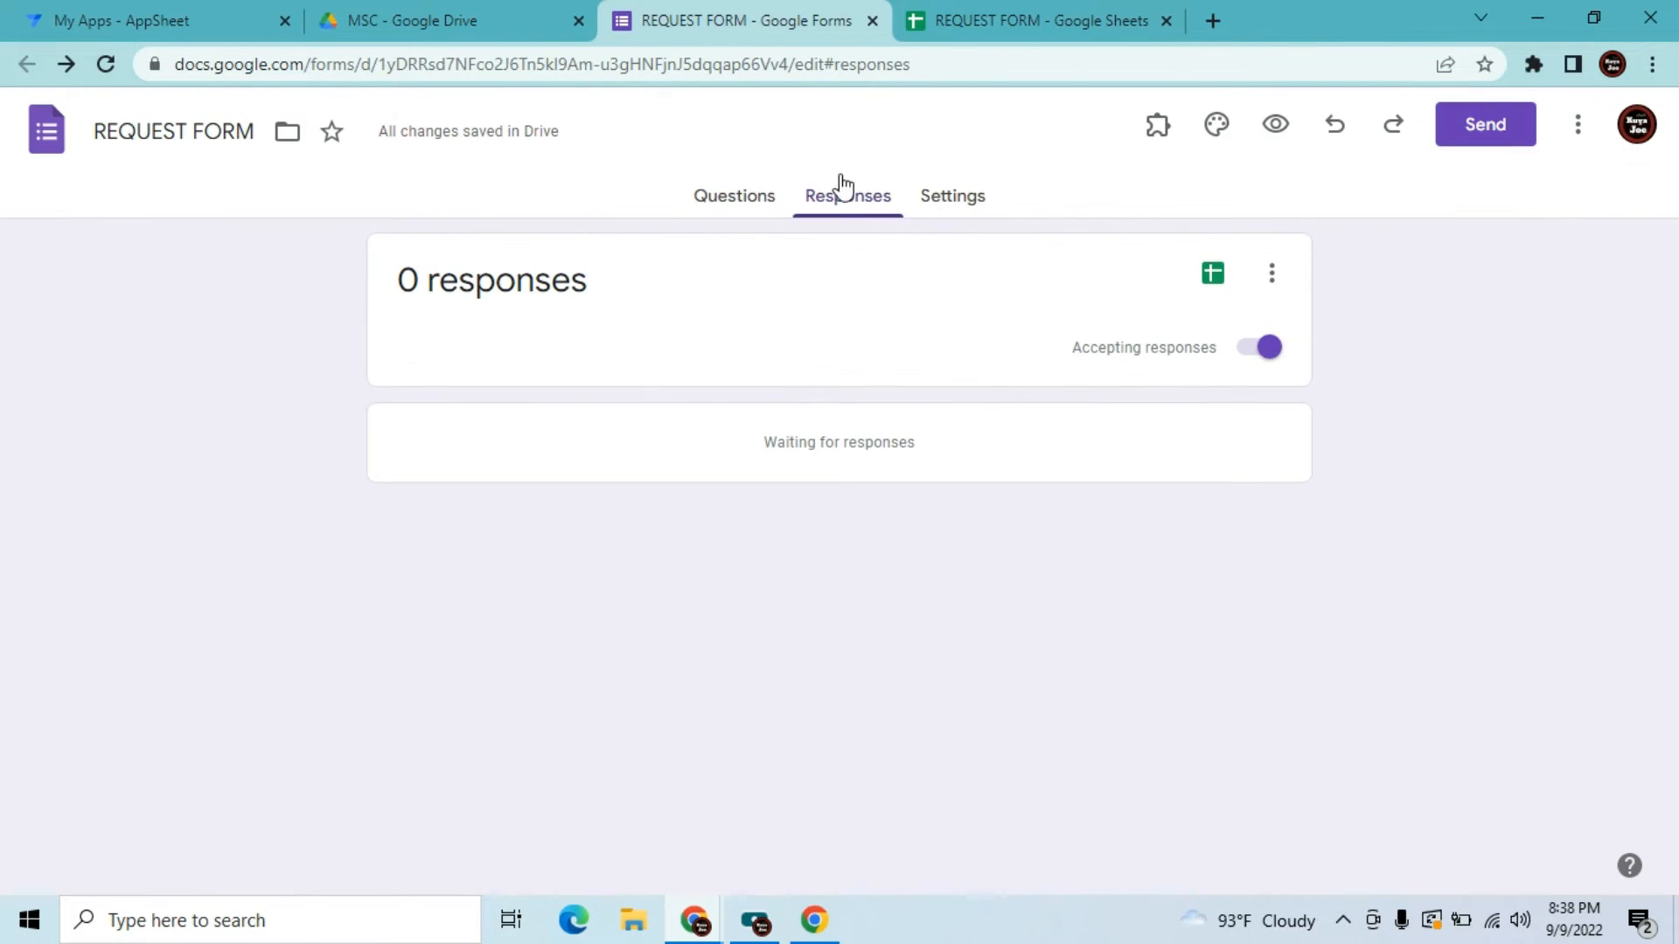
{"action": "left_click", "coordinate": [1031, 20]}
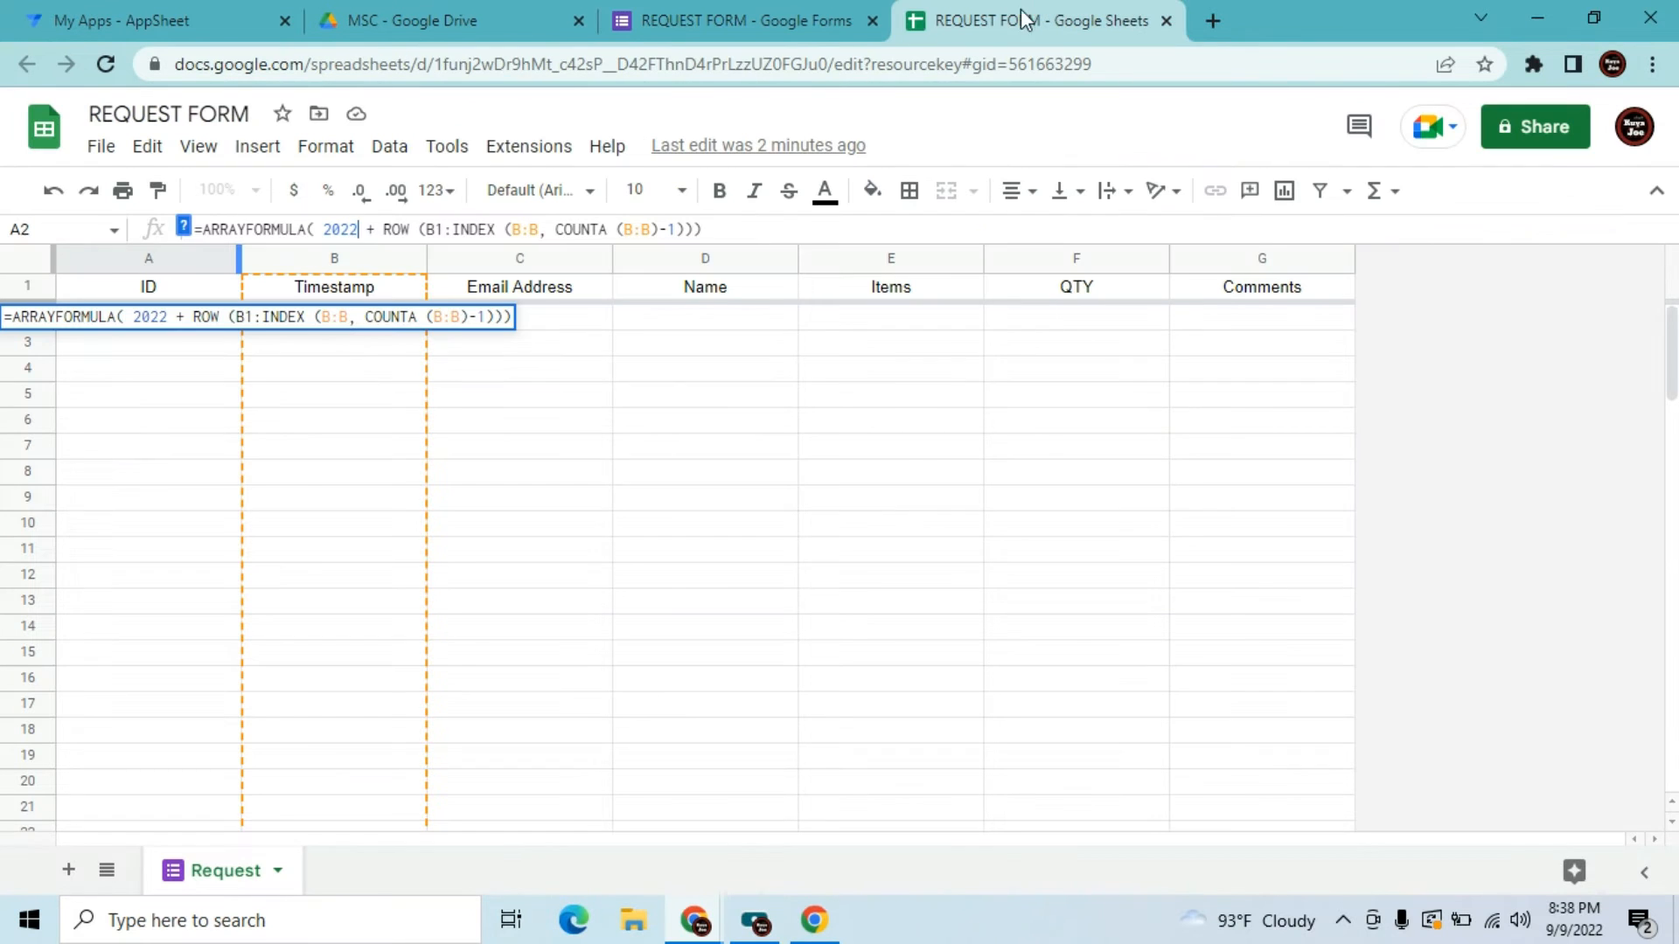
{"action": "type", "text": "000"}
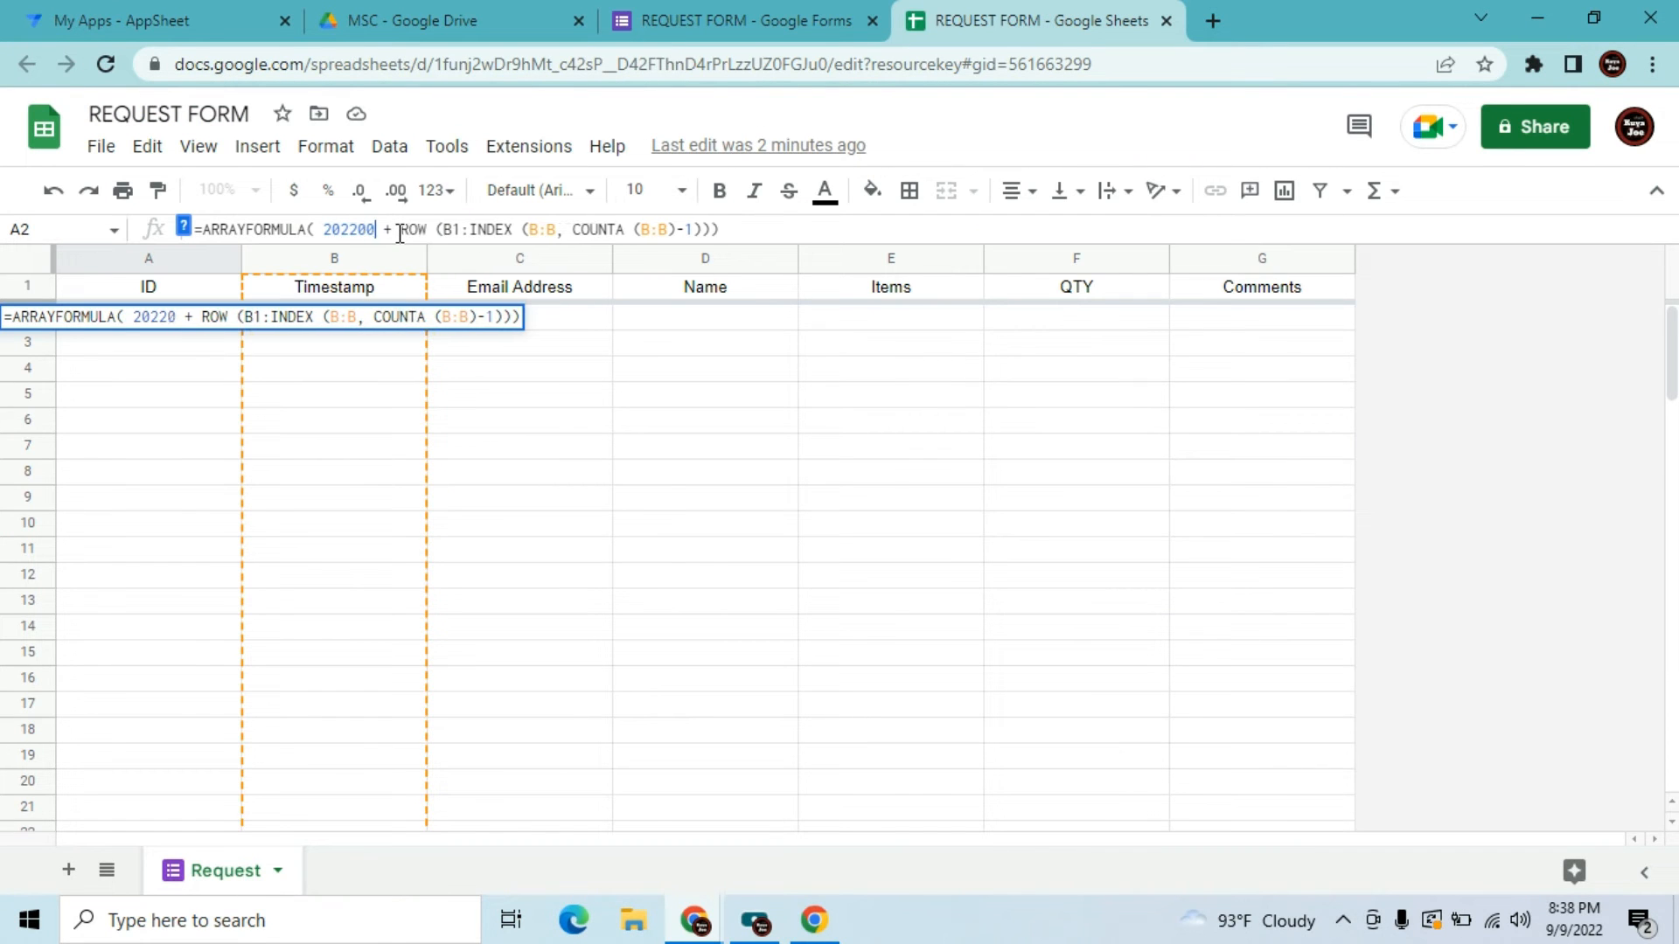
{"action": "left_click", "coordinate": [267, 413]}
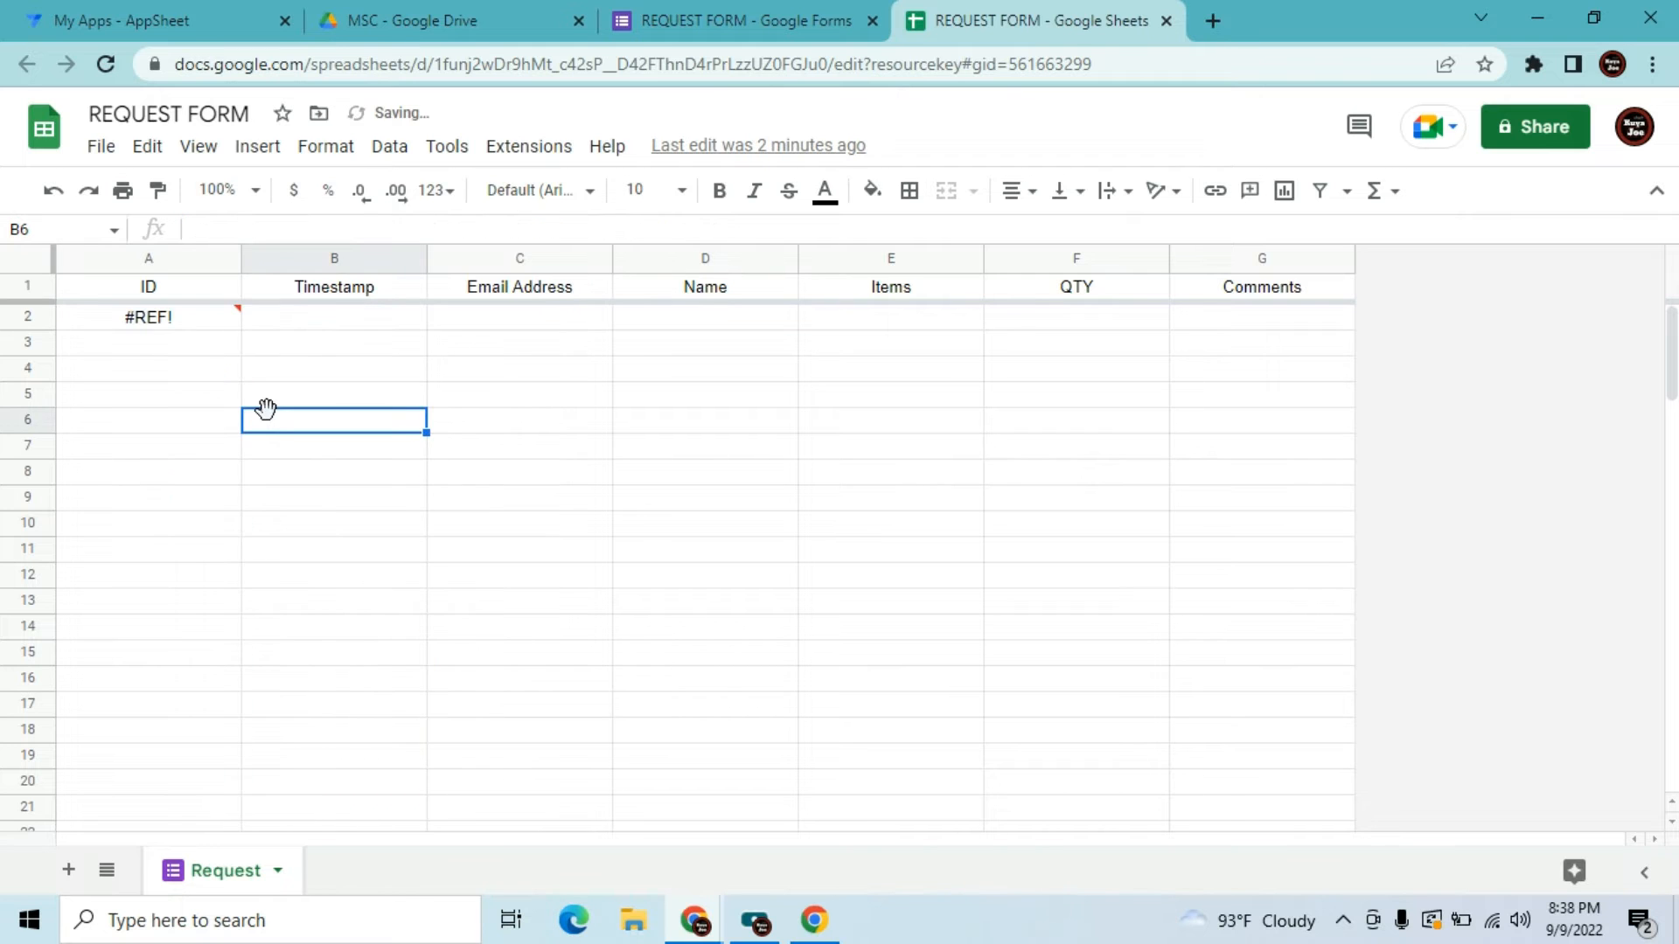
{"action": "left_click", "coordinate": [679, 12]}
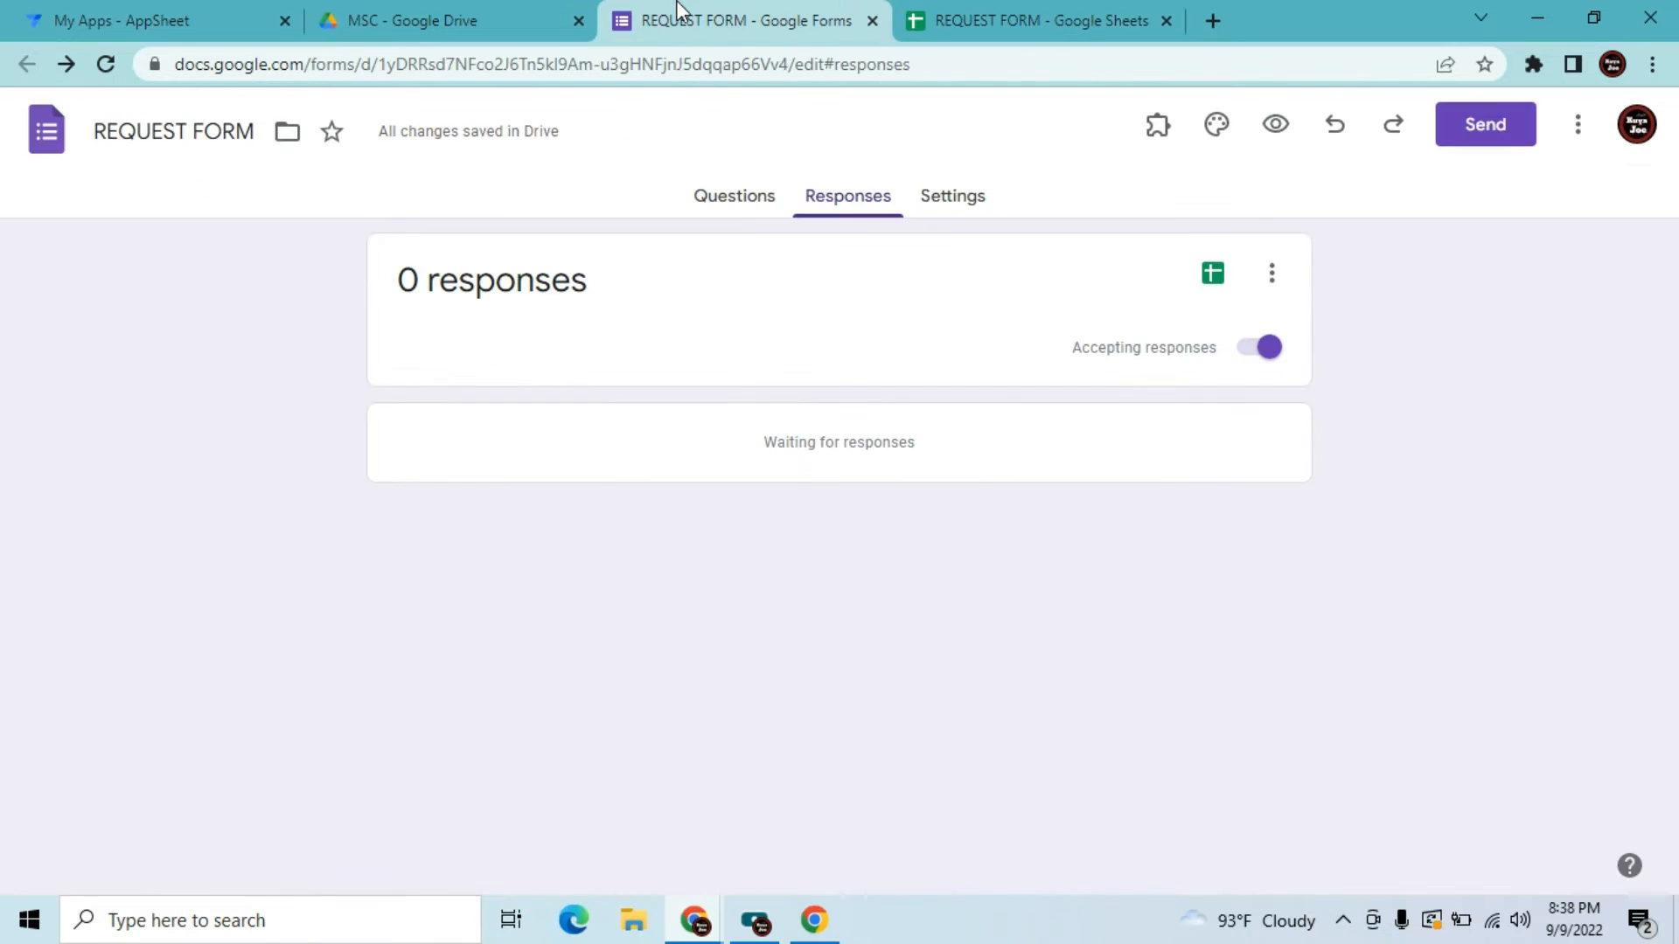
Copy the form's shortened share link from the Send dialog
{"action": "left_click", "coordinate": [1471, 133]}
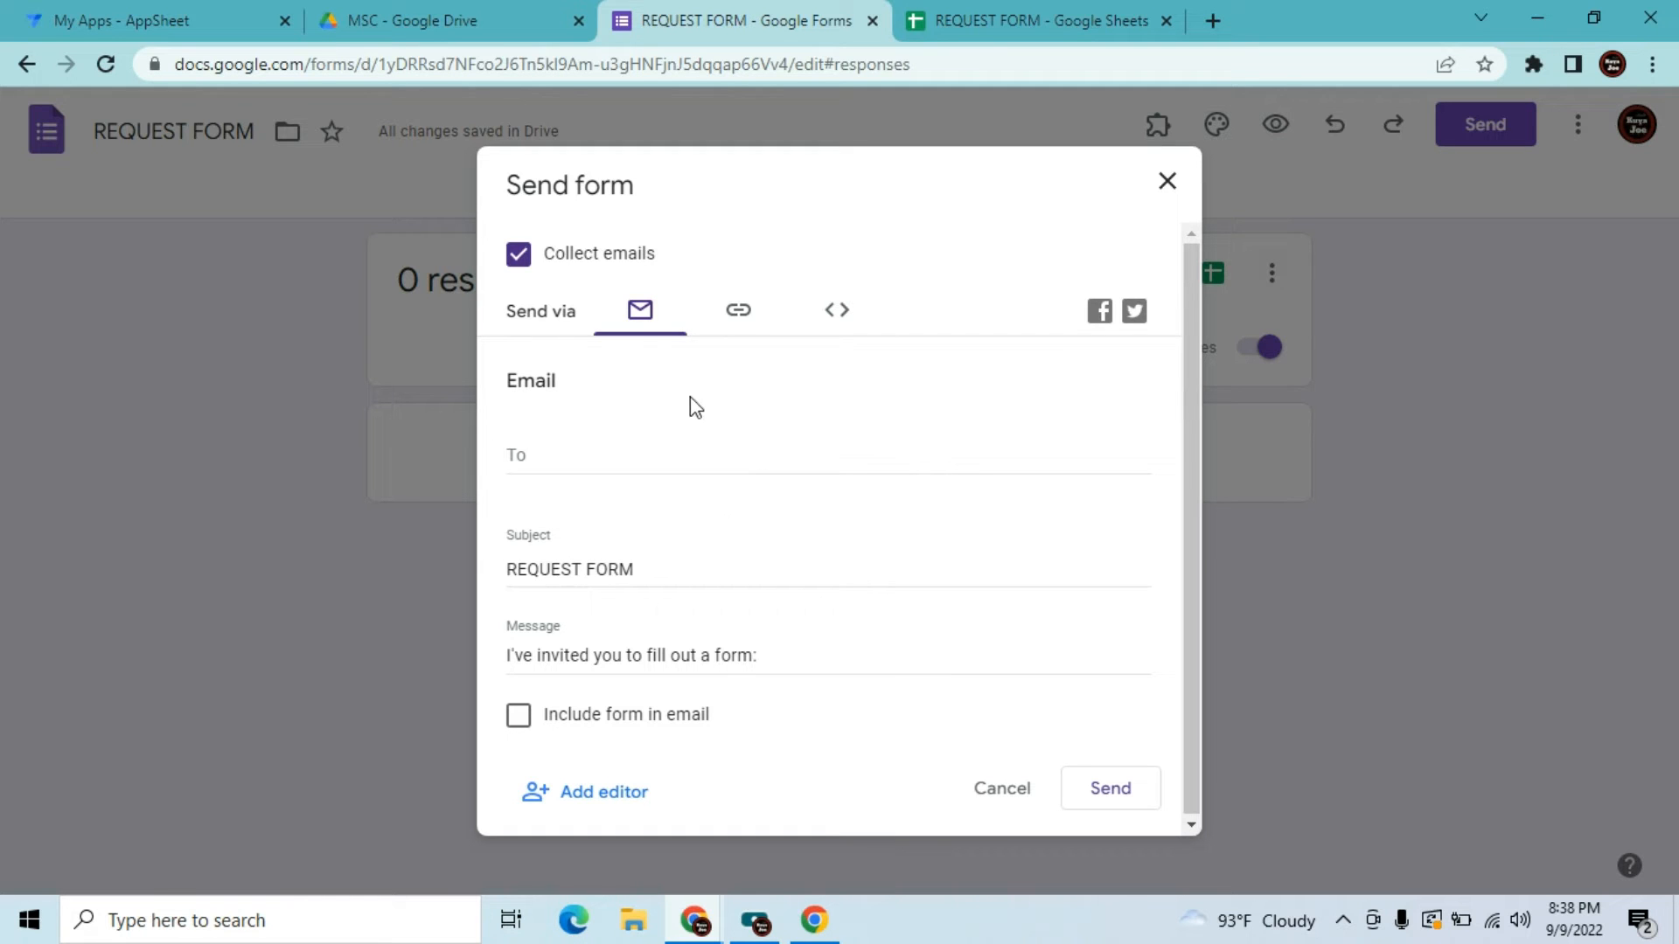
{"action": "left_click", "coordinate": [740, 315]}
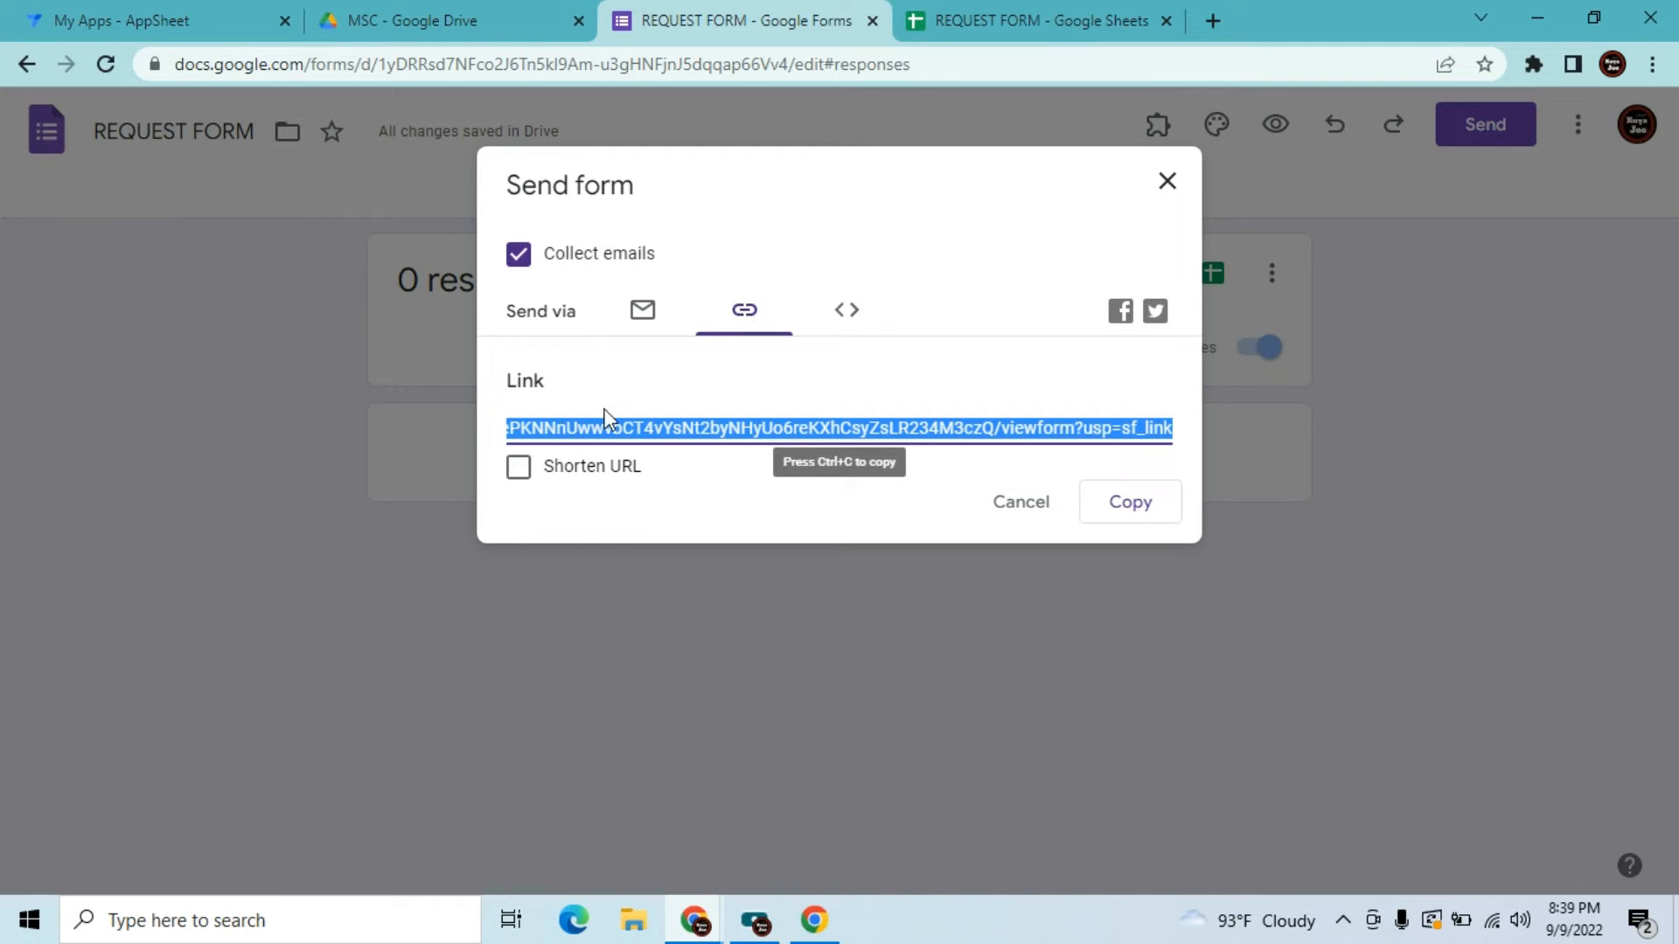
{"action": "left_click", "coordinate": [530, 473]}
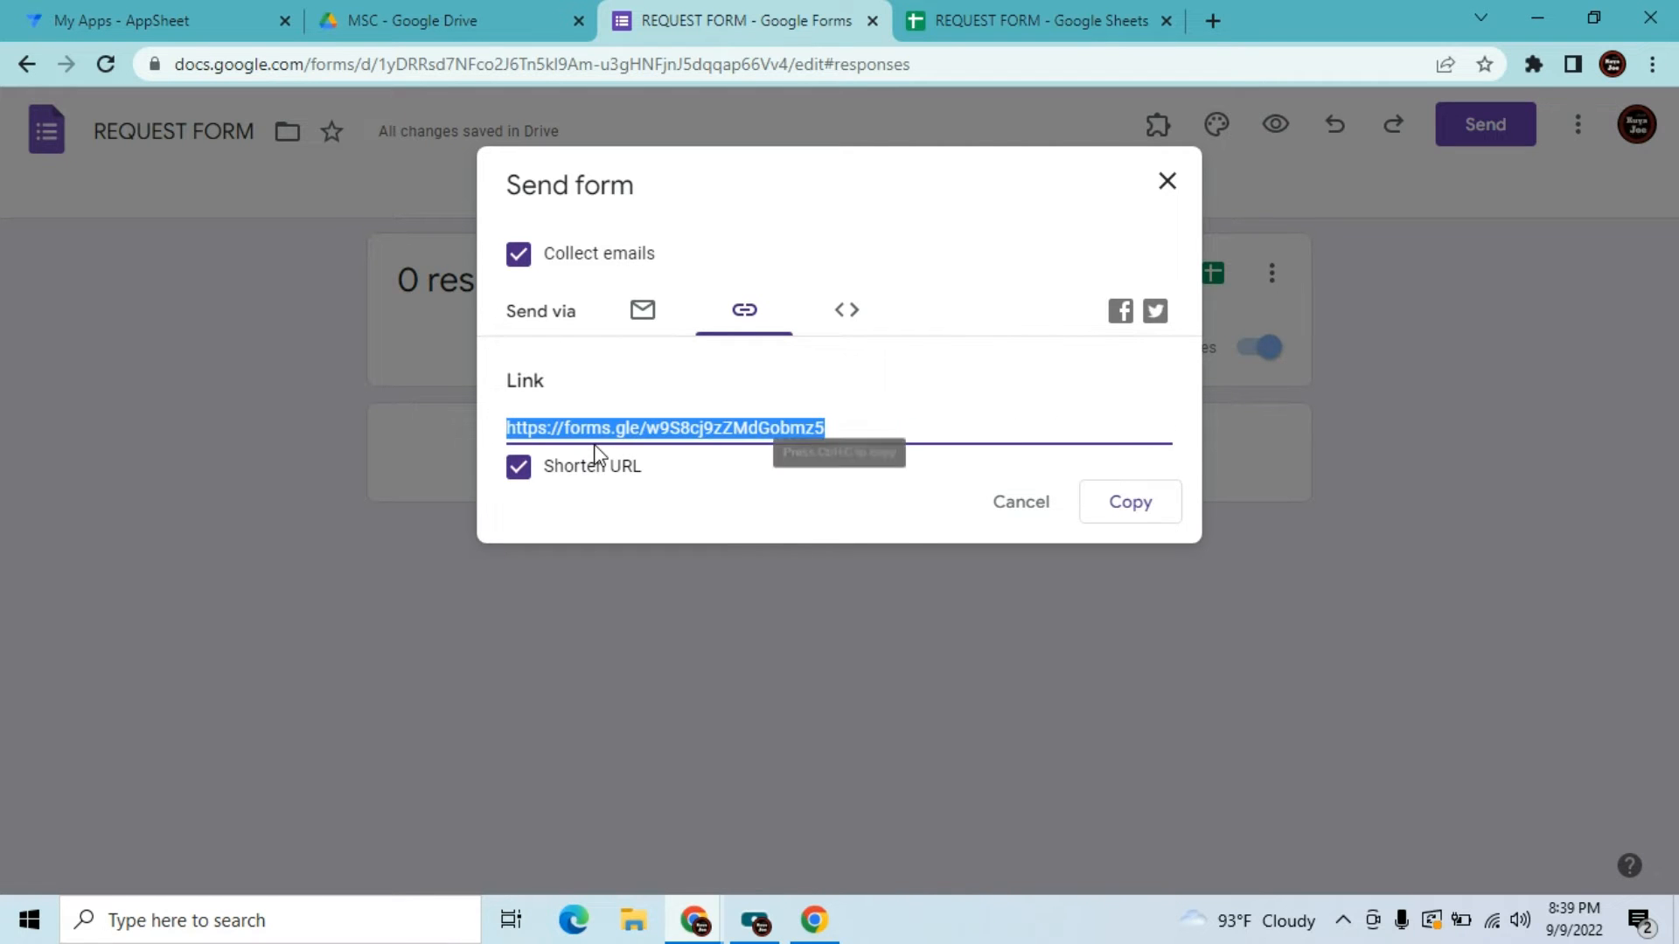
{"action": "left_click", "coordinate": [1119, 524]}
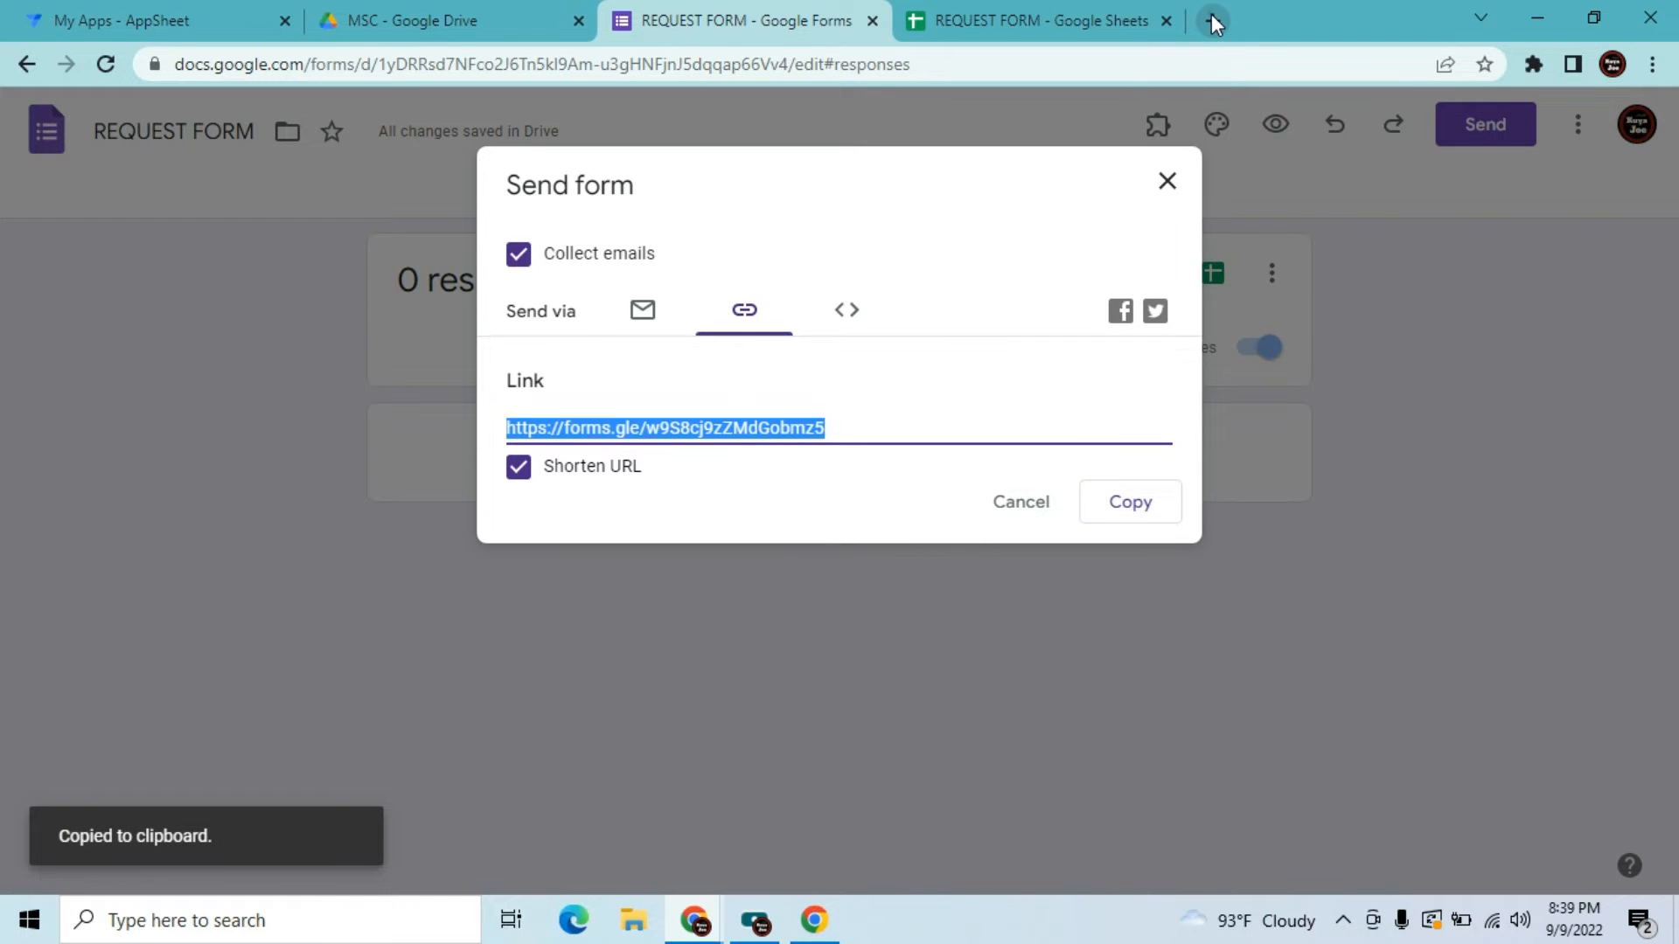
{"action": "left_click", "coordinate": [1210, 19]}
Load the copied request form link in a new browser tab
{"action": "left_click", "coordinate": [957, 68]}
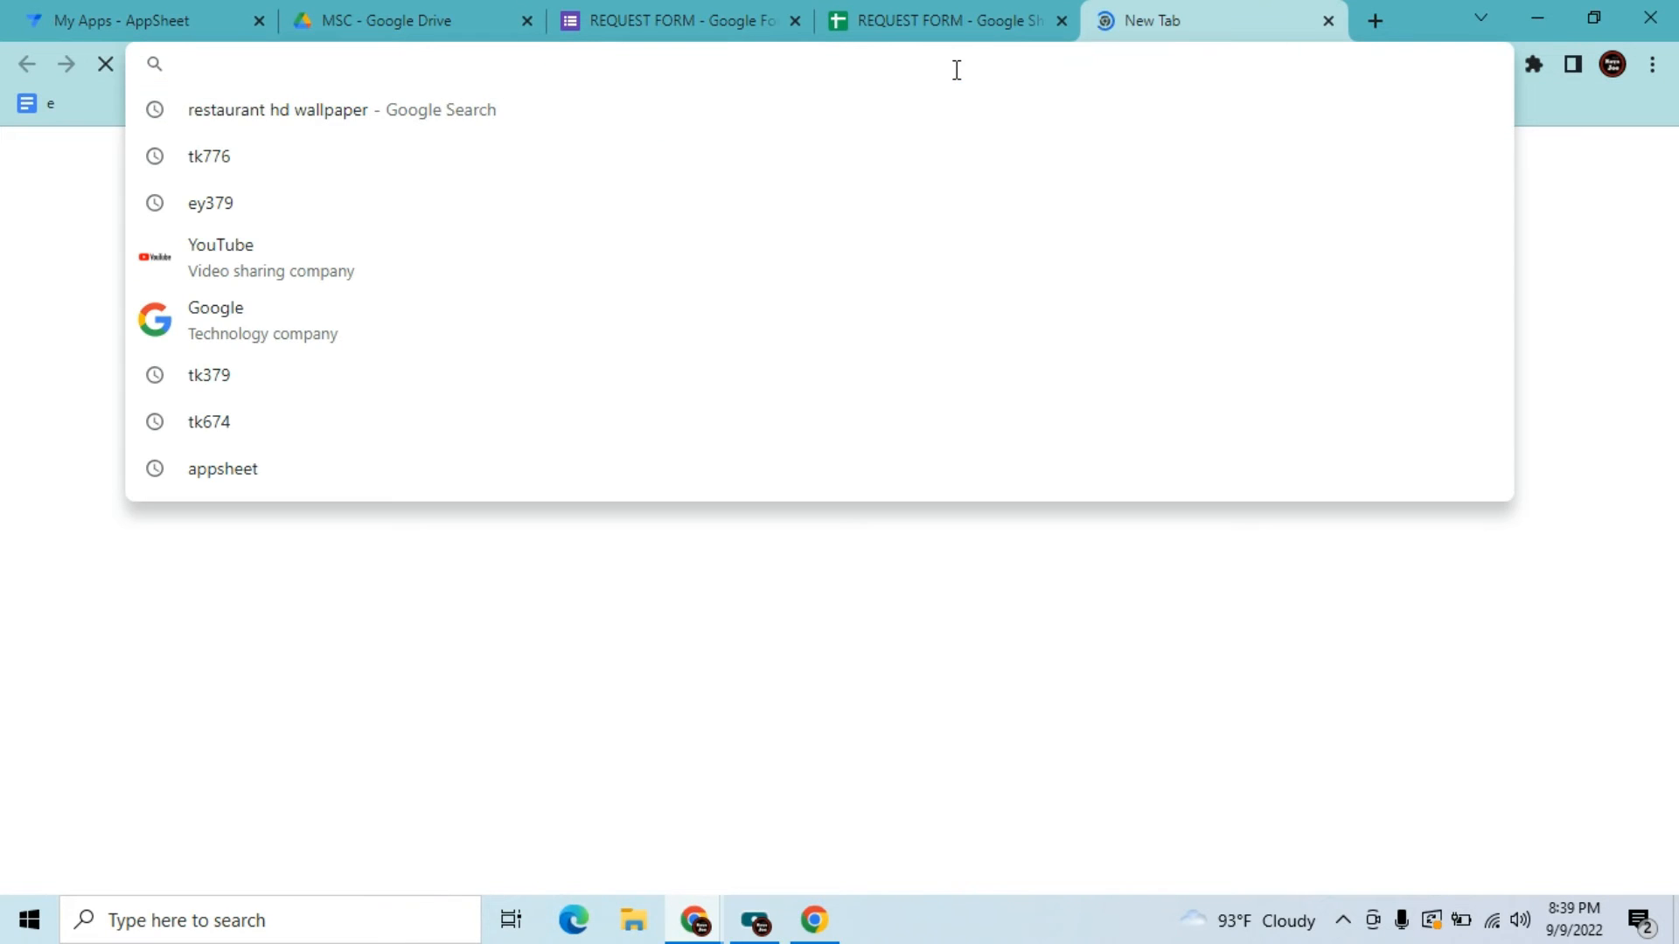
{"action": "key", "text": "ctrl+v"}
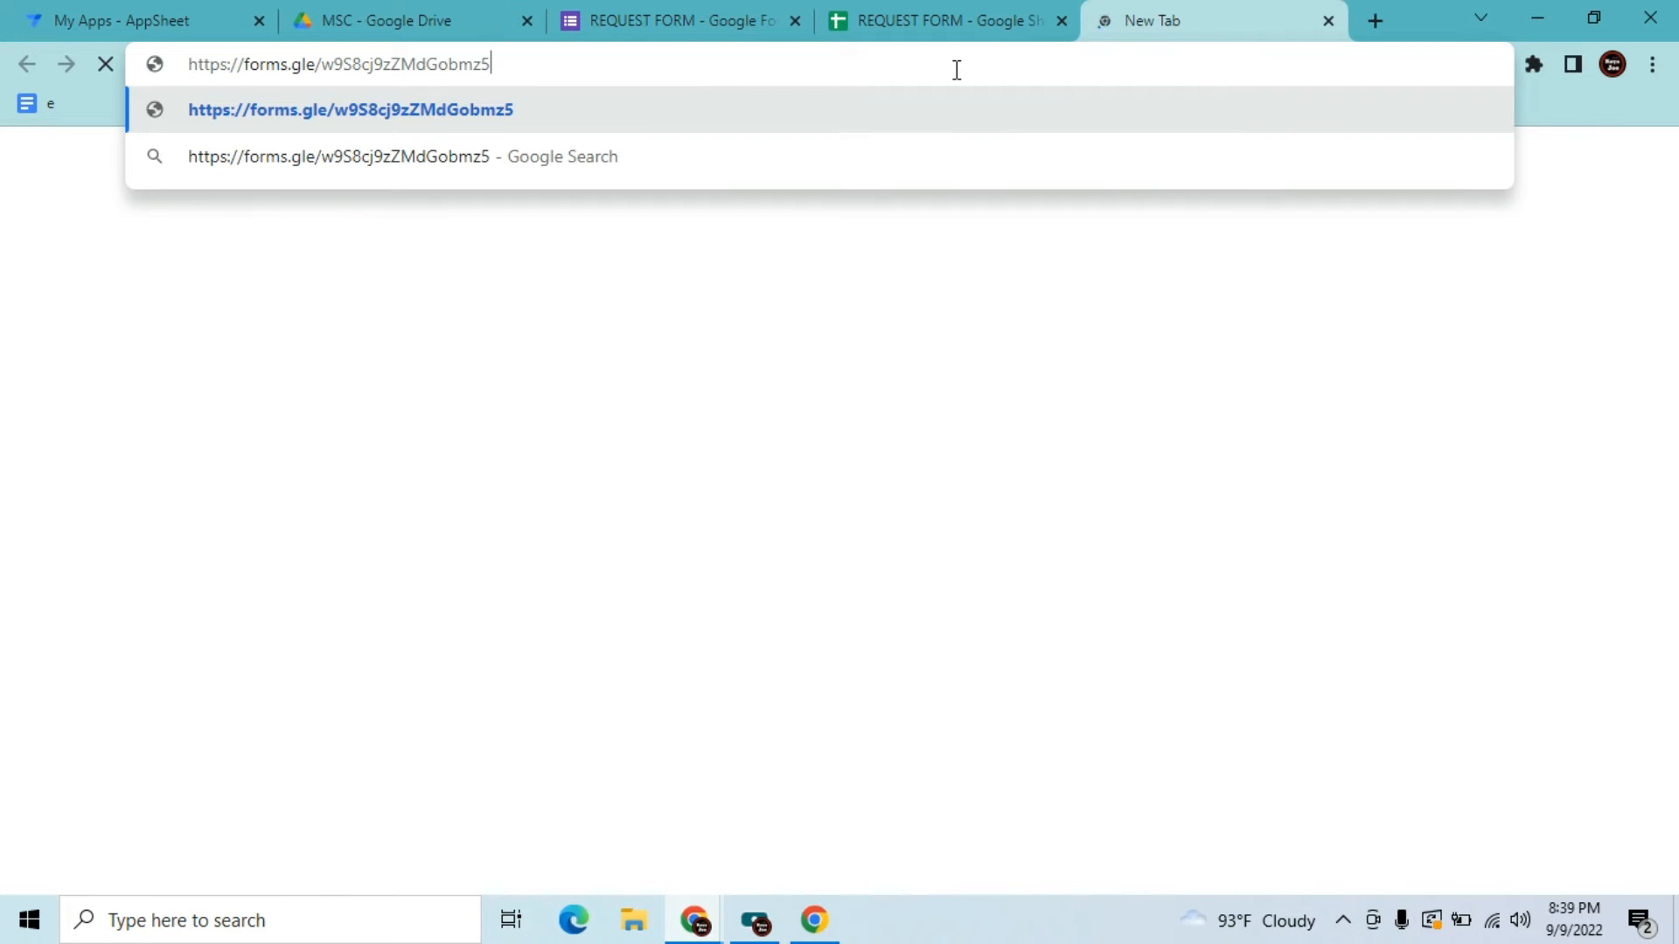
{"action": "key", "text": "Return"}
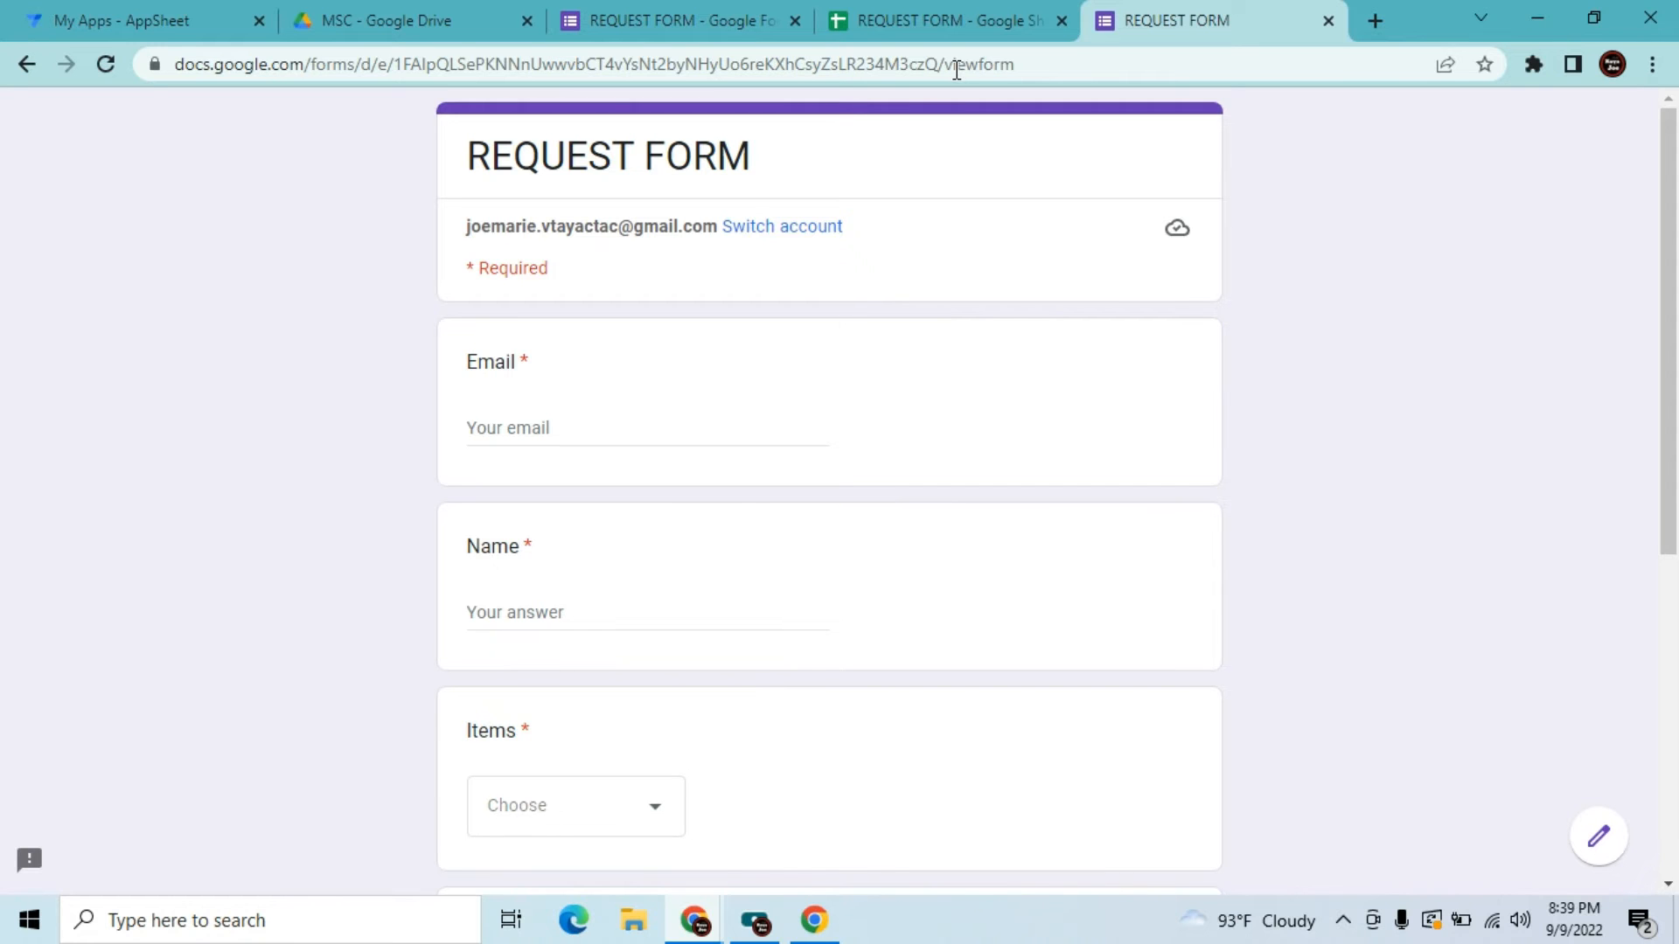
Fill in the requester's e-mail address and name, correcting a mistaken entry in Name
{"action": "left_click", "coordinate": [619, 435]}
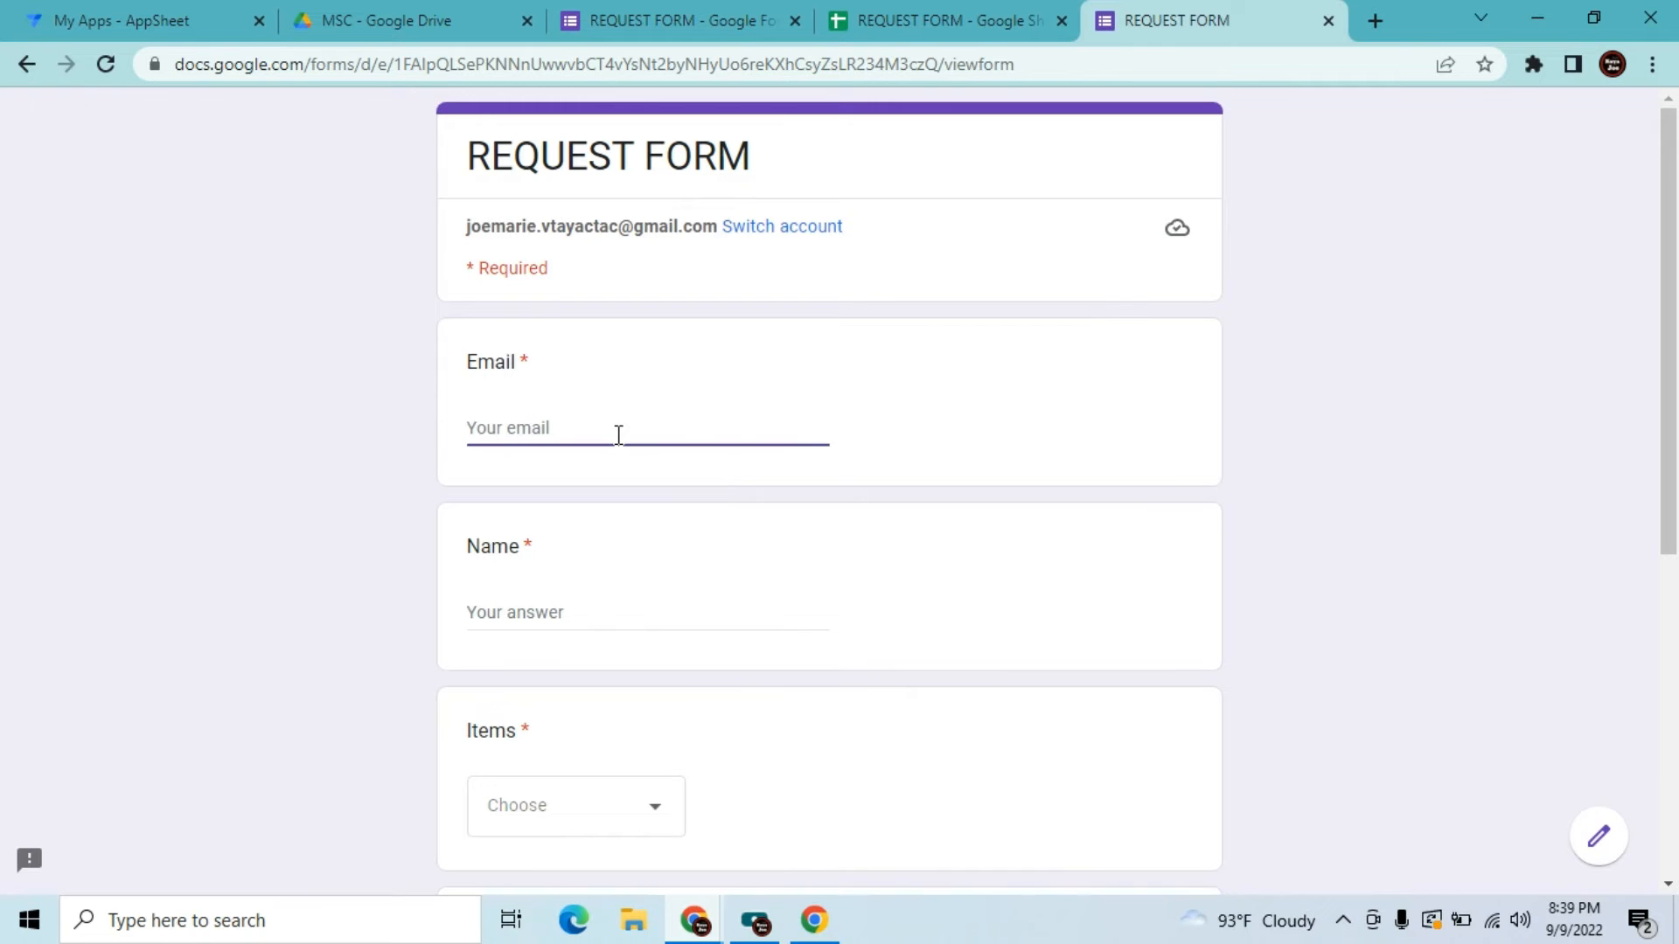
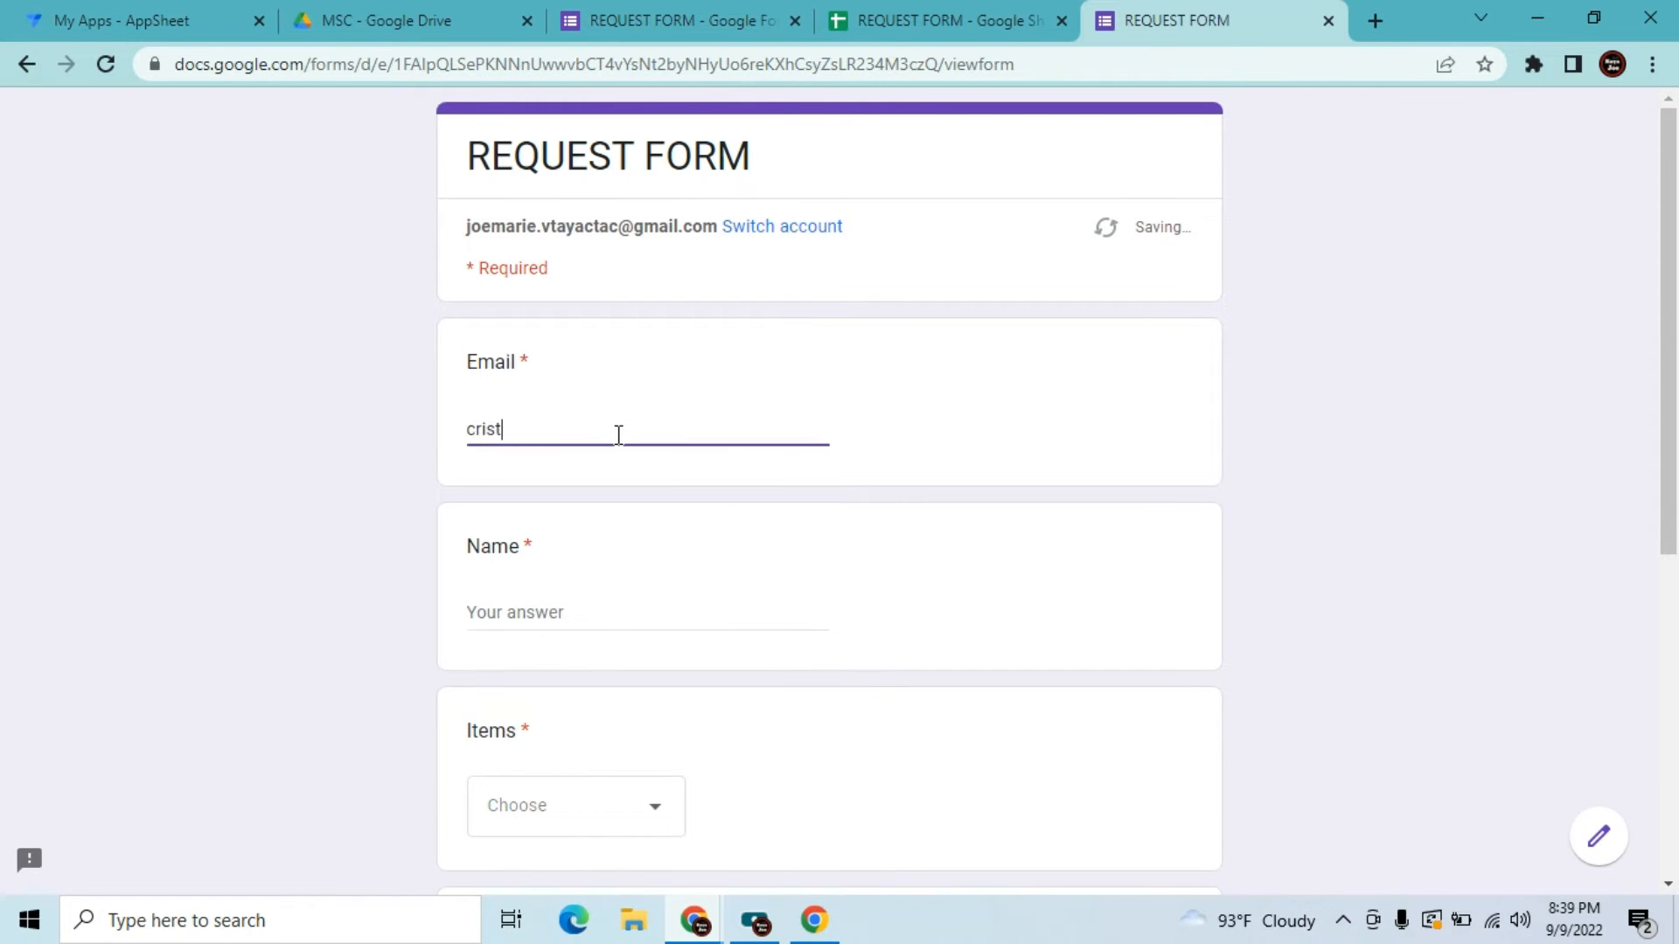
{"action": "key", "text": "Tab"}
{"action": "type", "text": "2"}
{"action": "key", "text": "Tab"}
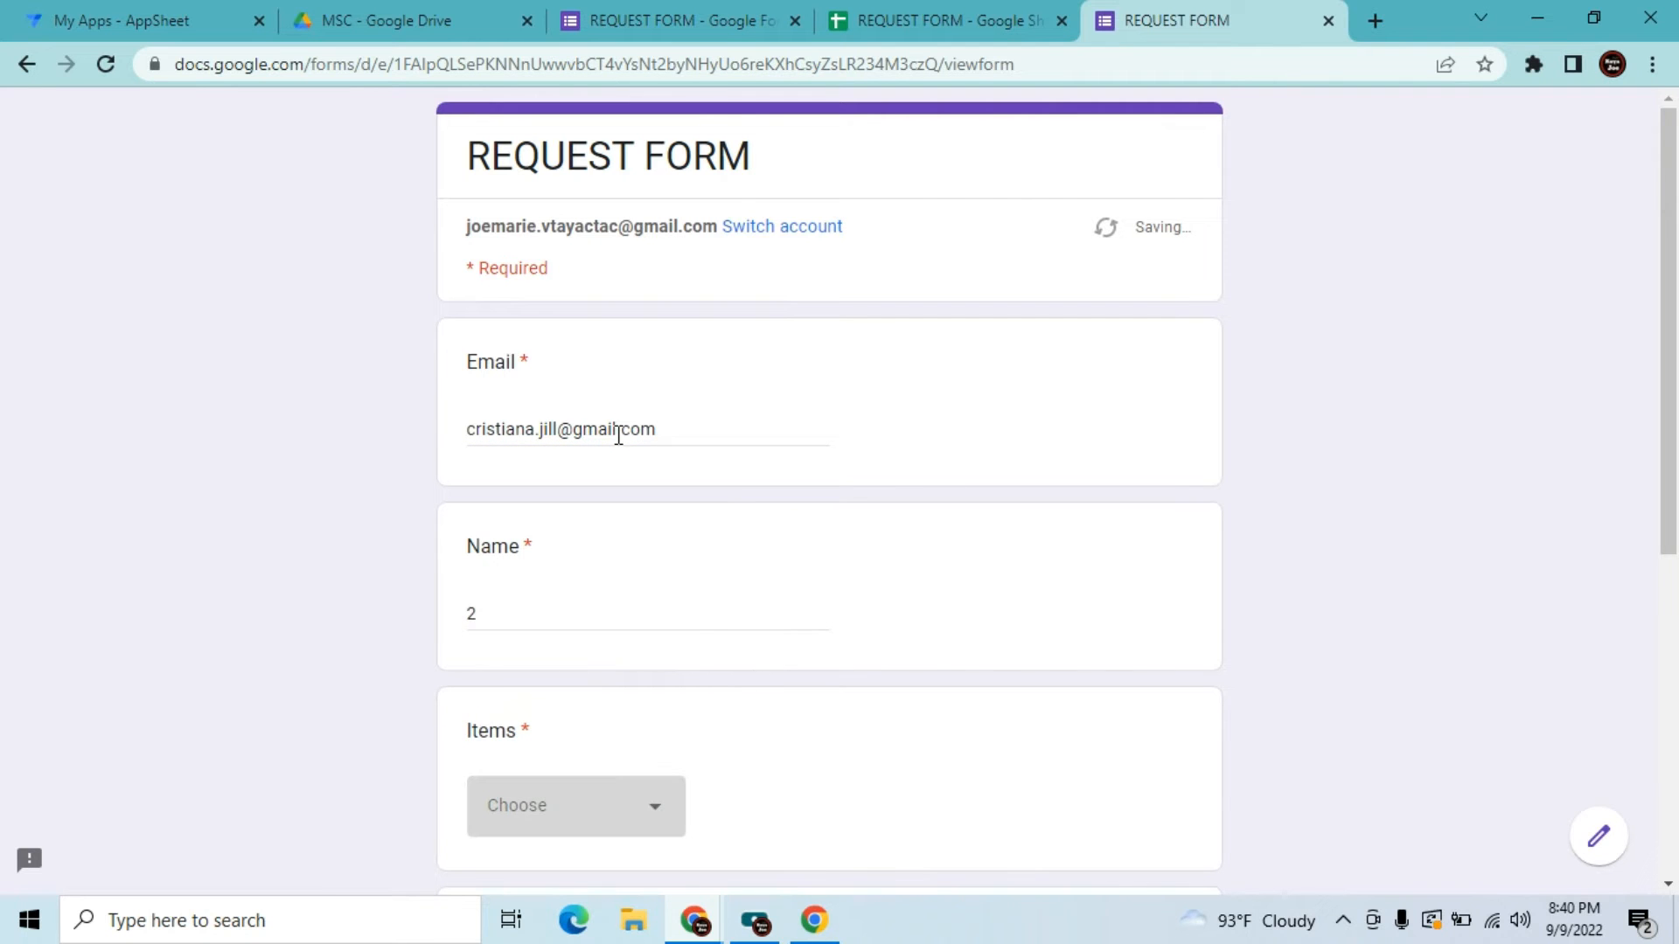
{"action": "left_click", "coordinate": [503, 602]}
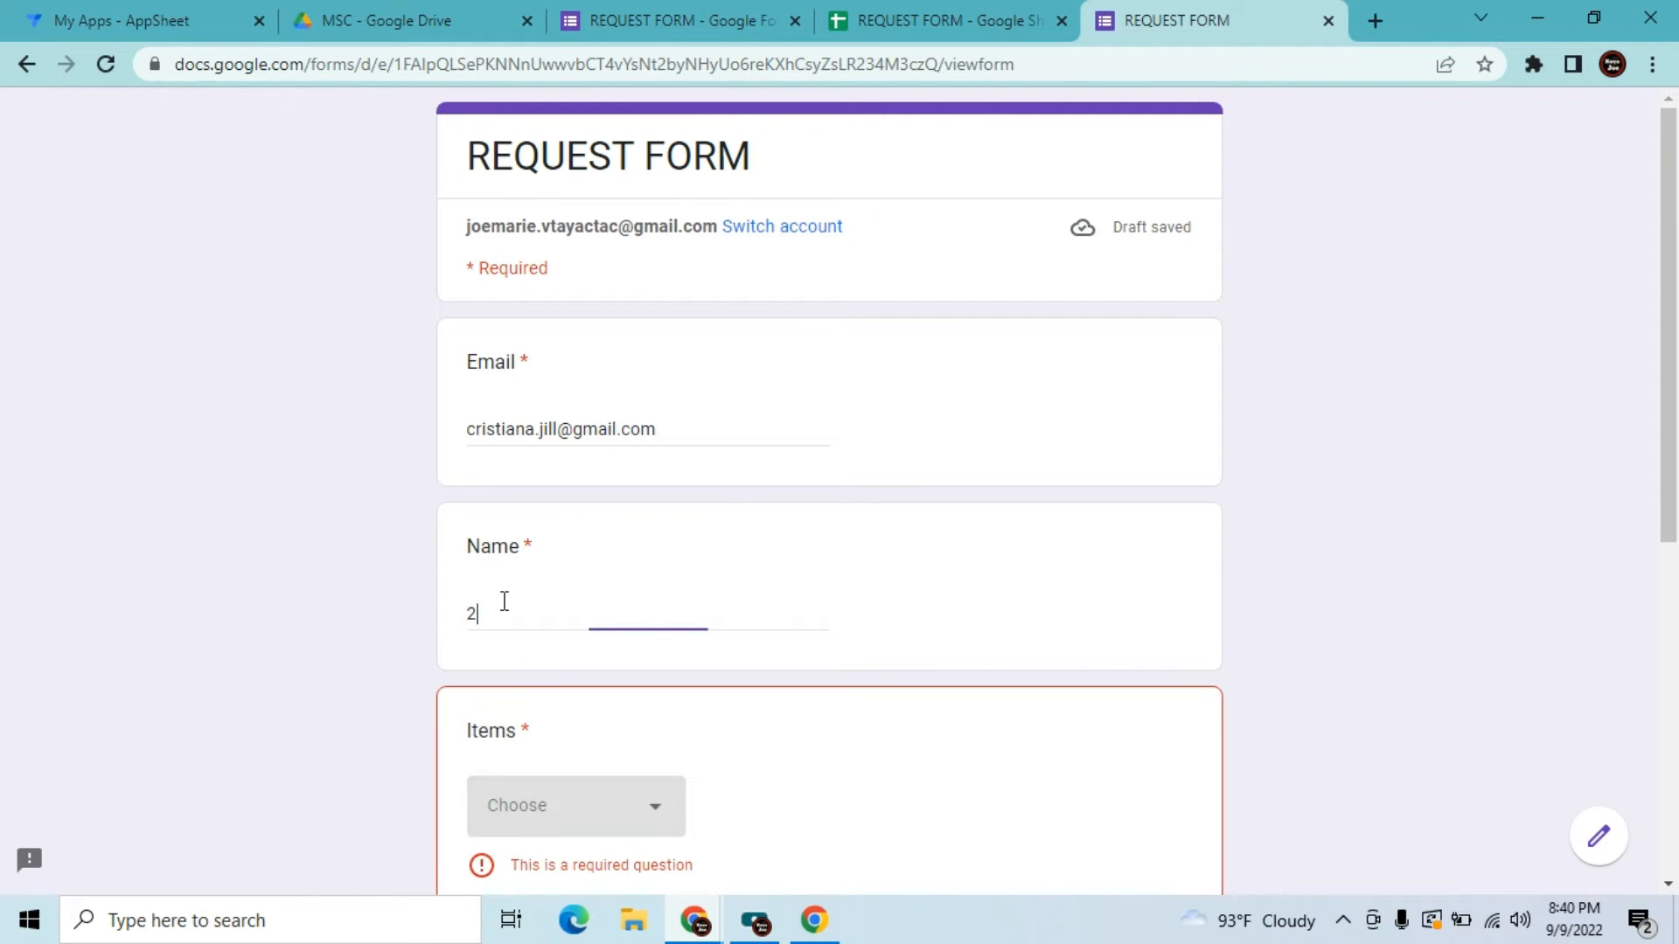
{"action": "key", "text": "BackSpace"}
{"action": "type", "text": "Joe"}
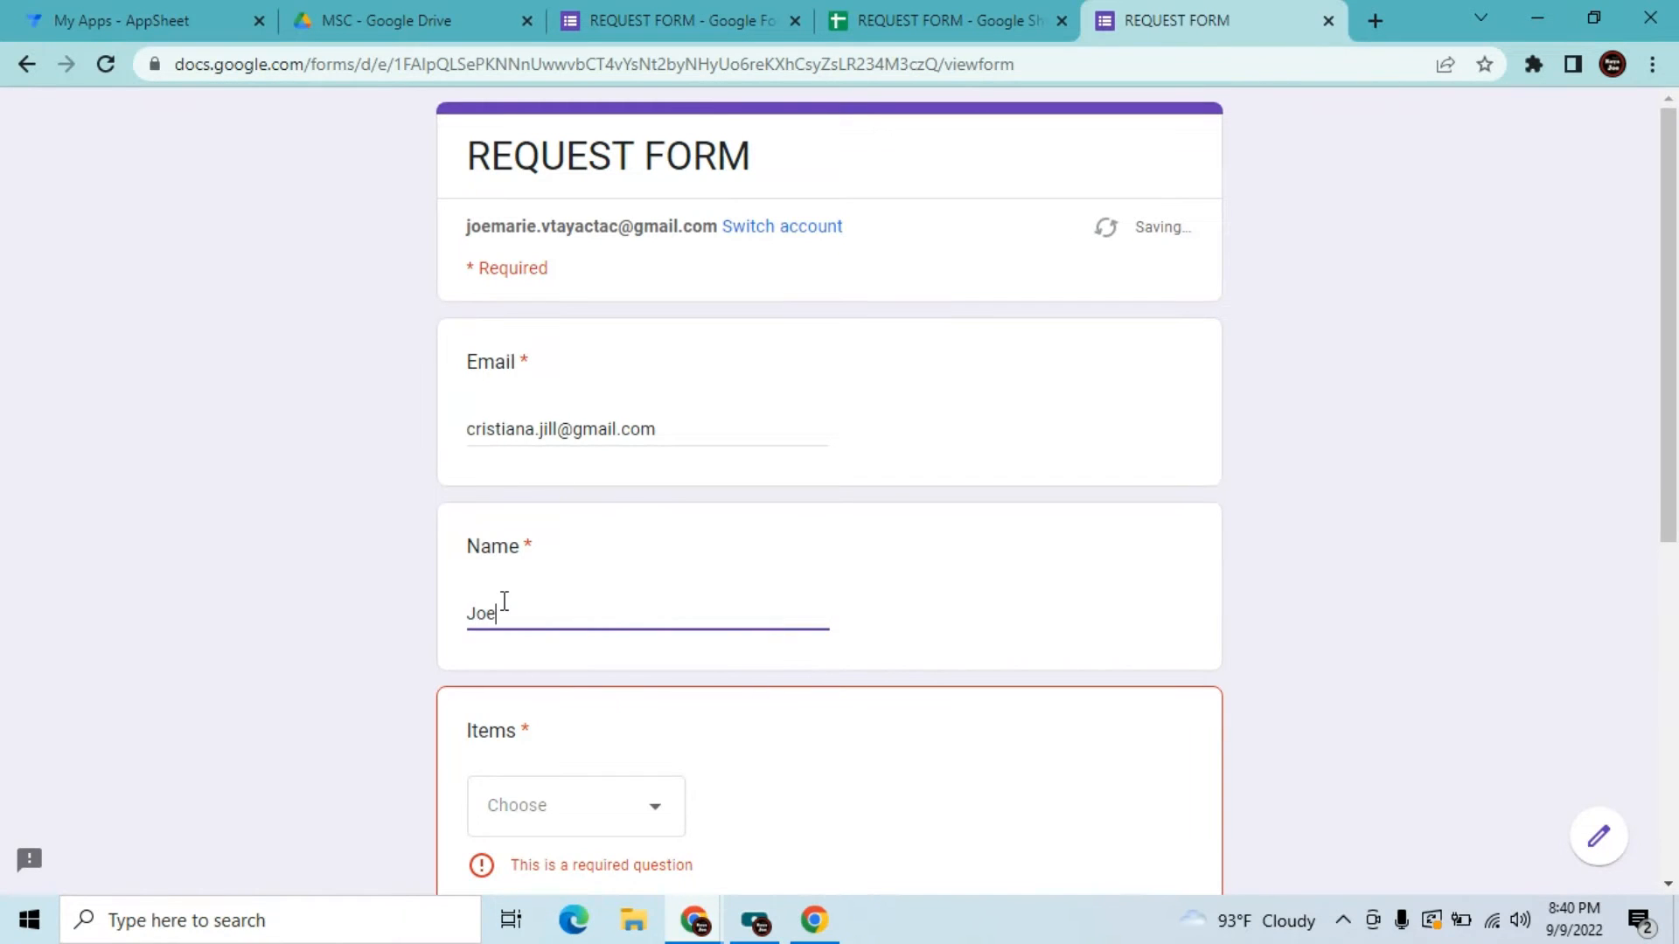
{"action": "key", "text": "Tab"}
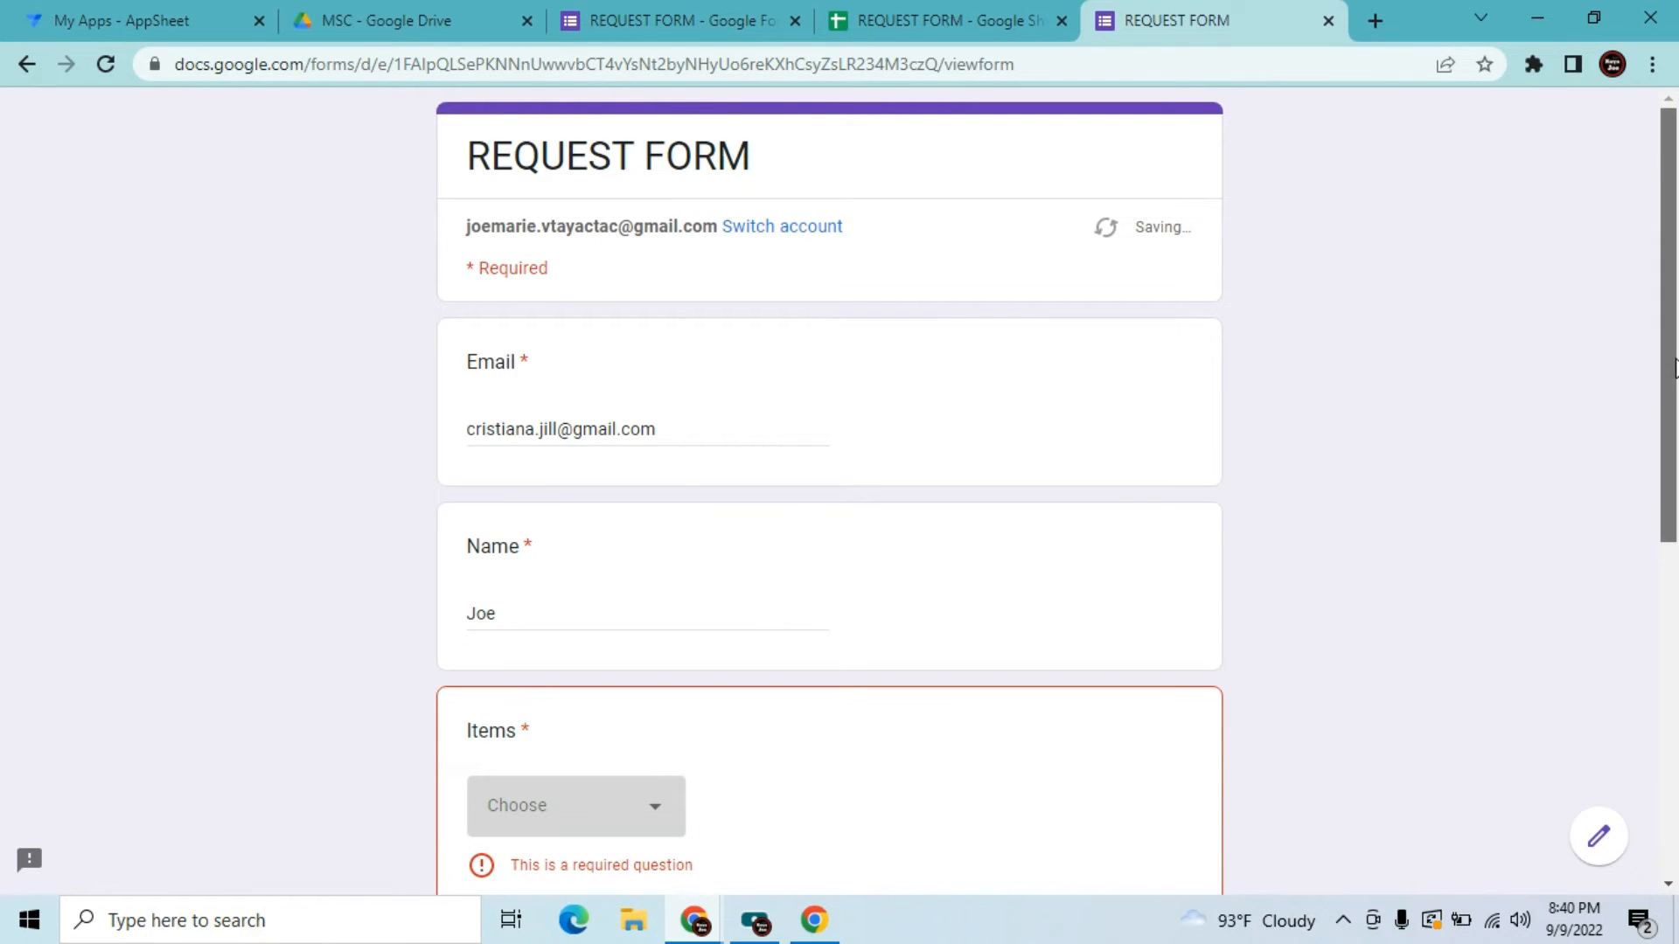
Choose Laptop under Items, enter QTY 2 and comment 'Test', and submit the form
{"action": "scroll", "coordinate": [1675, 367], "scroll_direction": "down", "scroll_amount": 3}
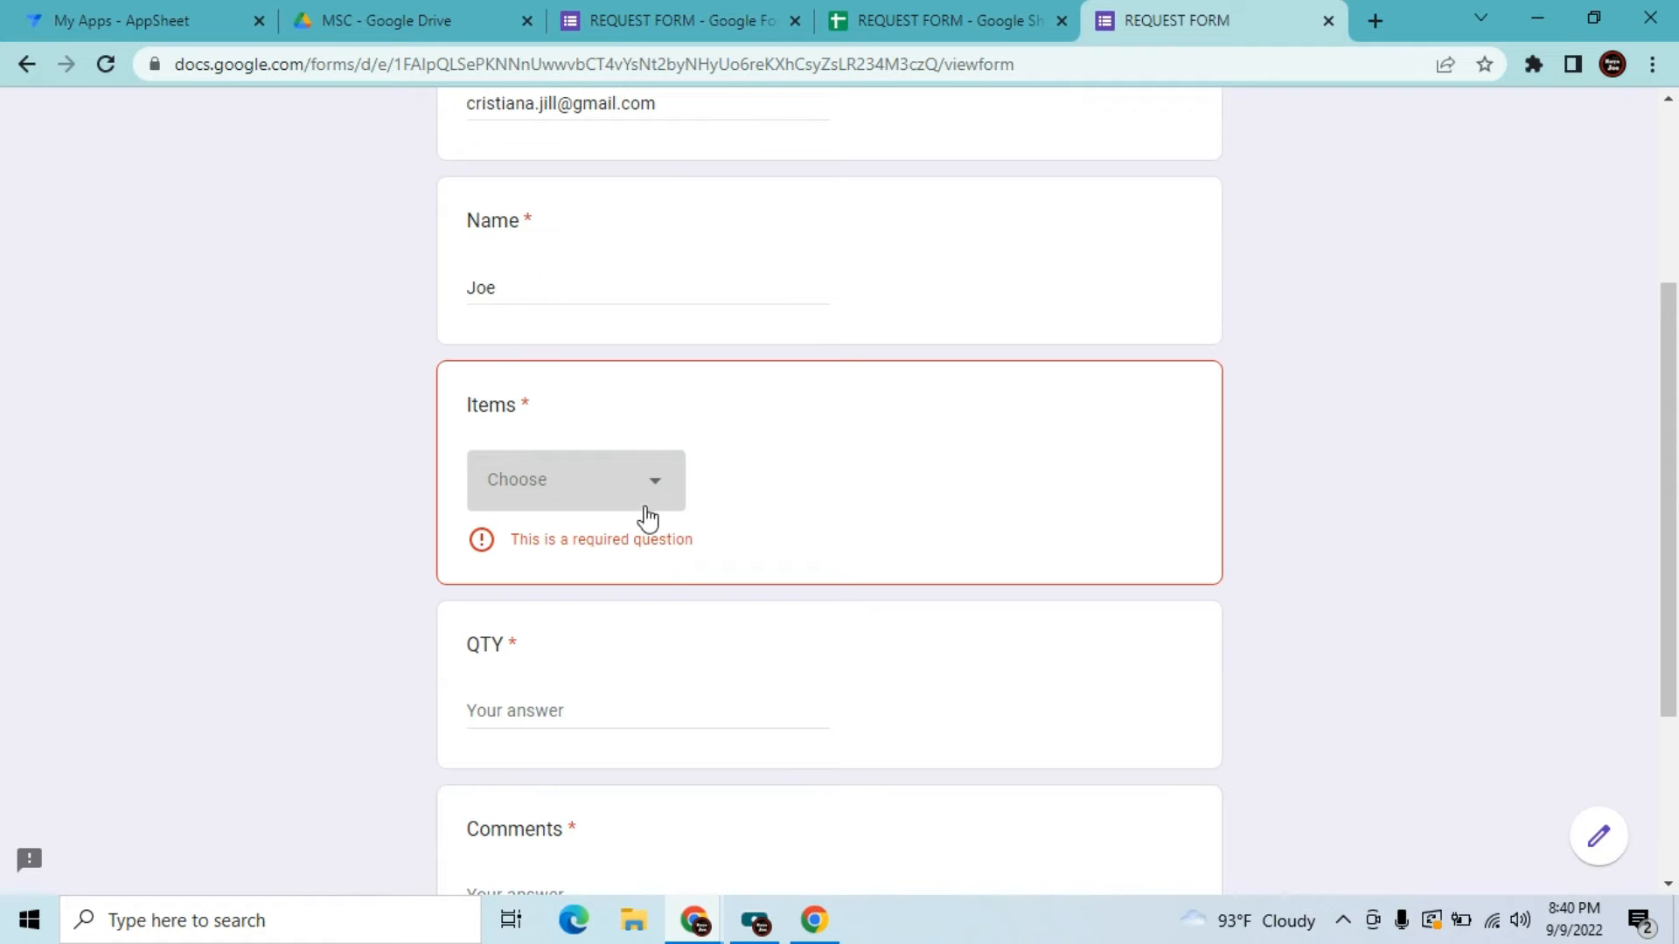
{"action": "left_click", "coordinate": [647, 491]}
{"action": "left_click", "coordinate": [610, 560]}
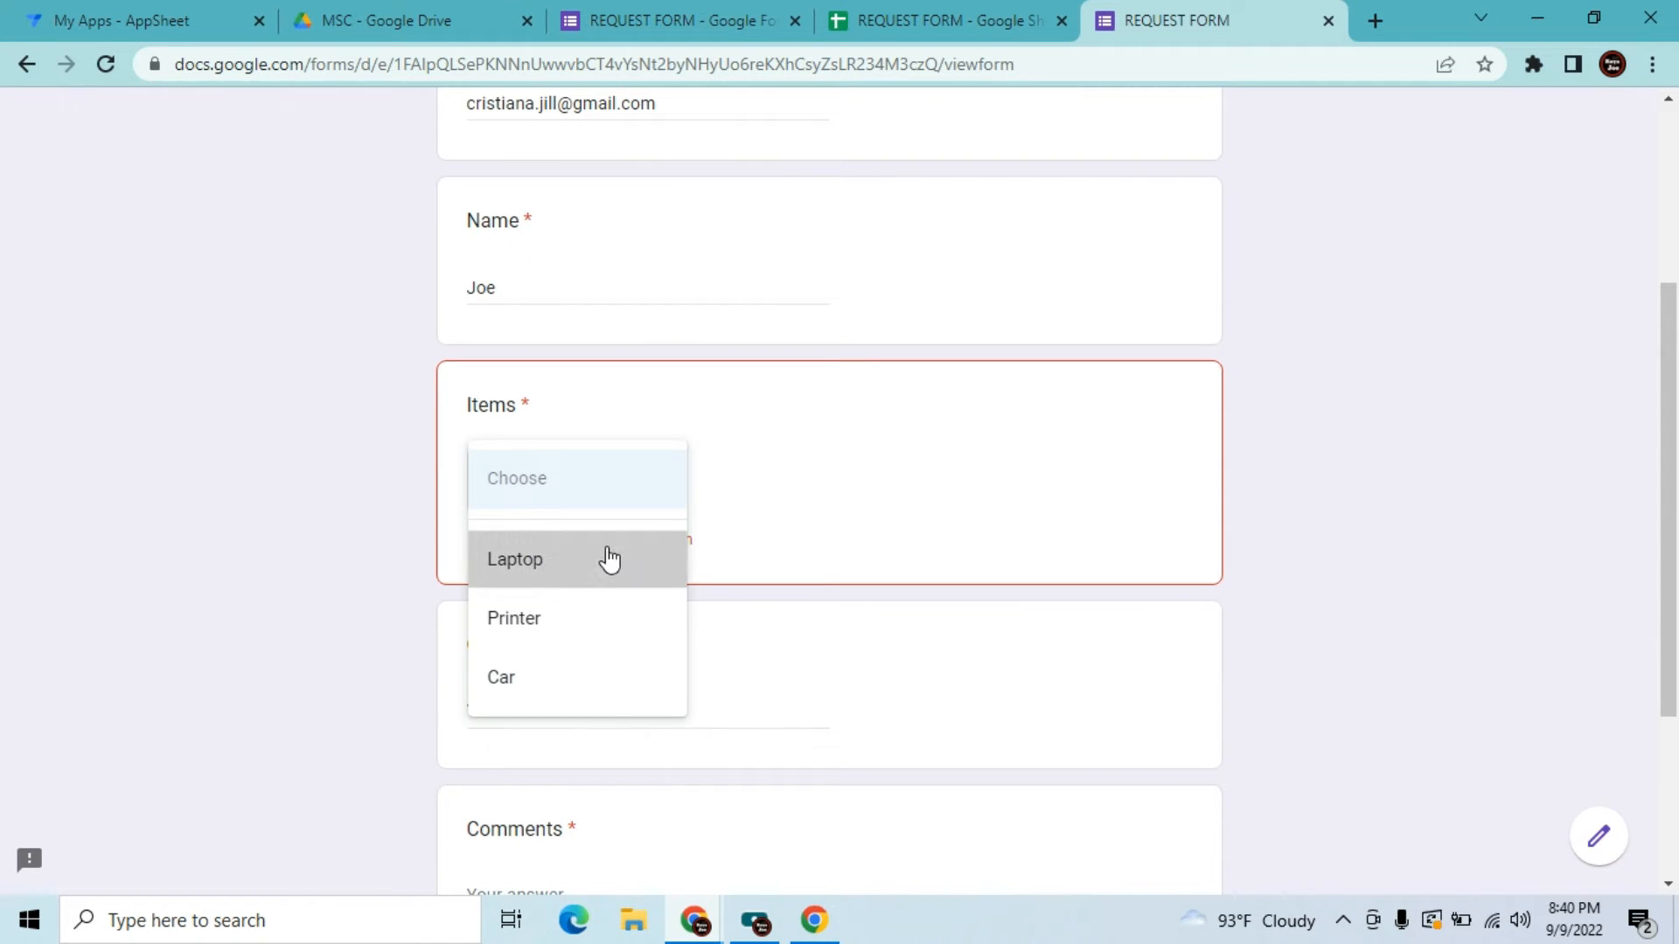
{"action": "left_click", "coordinate": [553, 671]}
{"action": "type", "text": "2"}
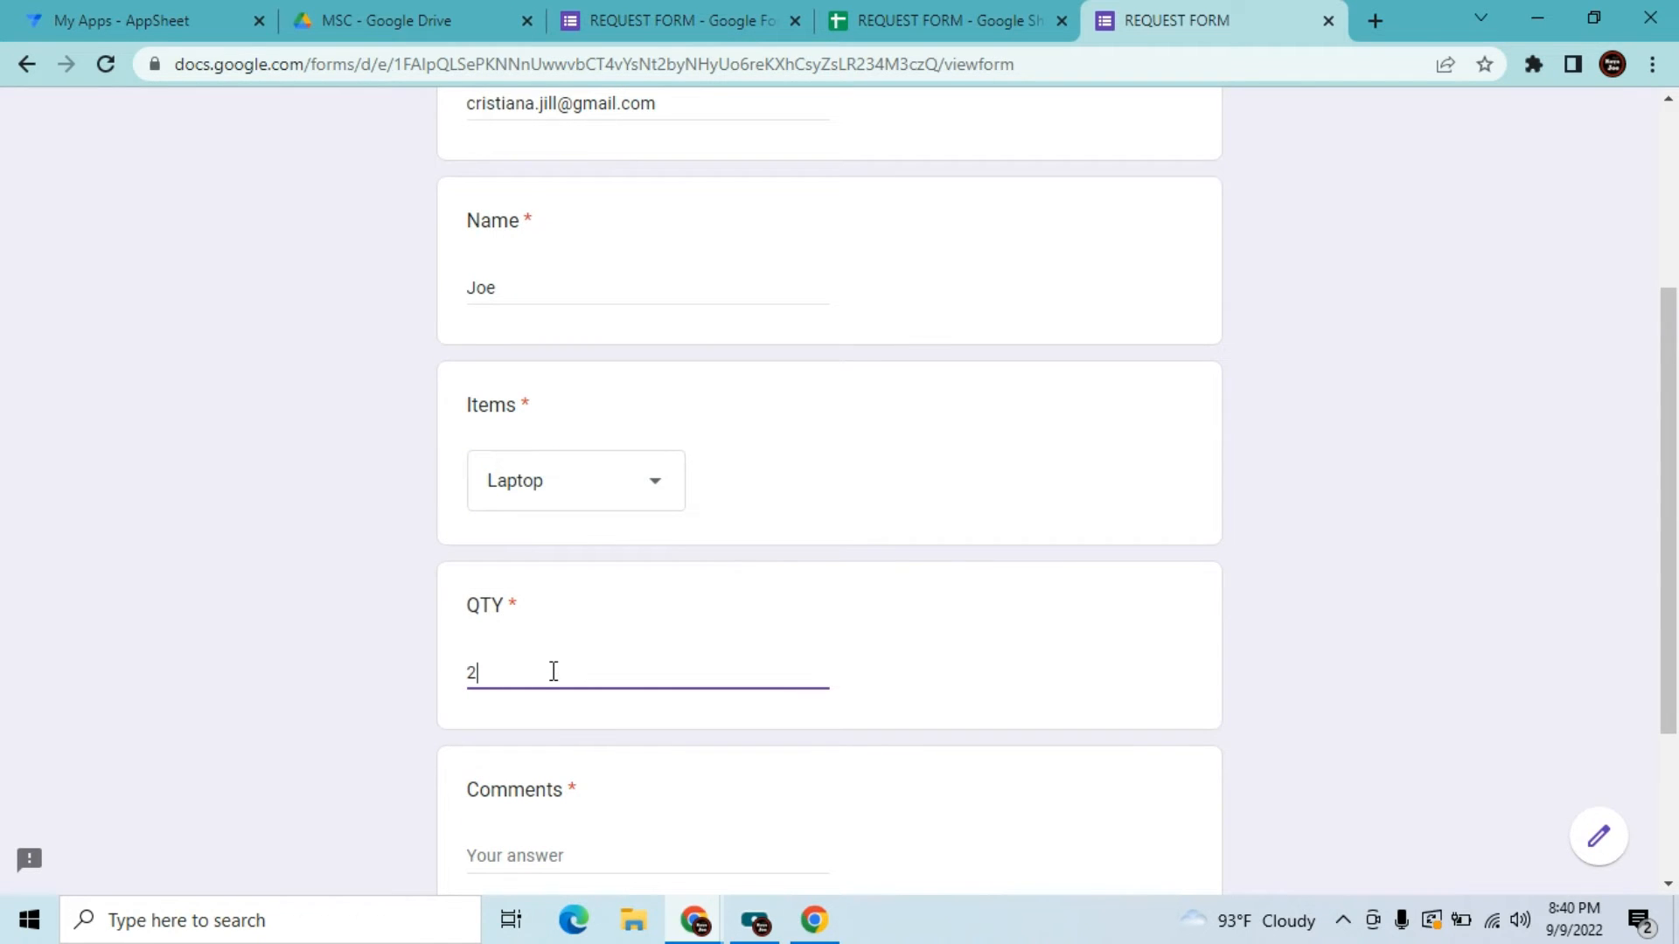
{"action": "left_click", "coordinate": [517, 852]}
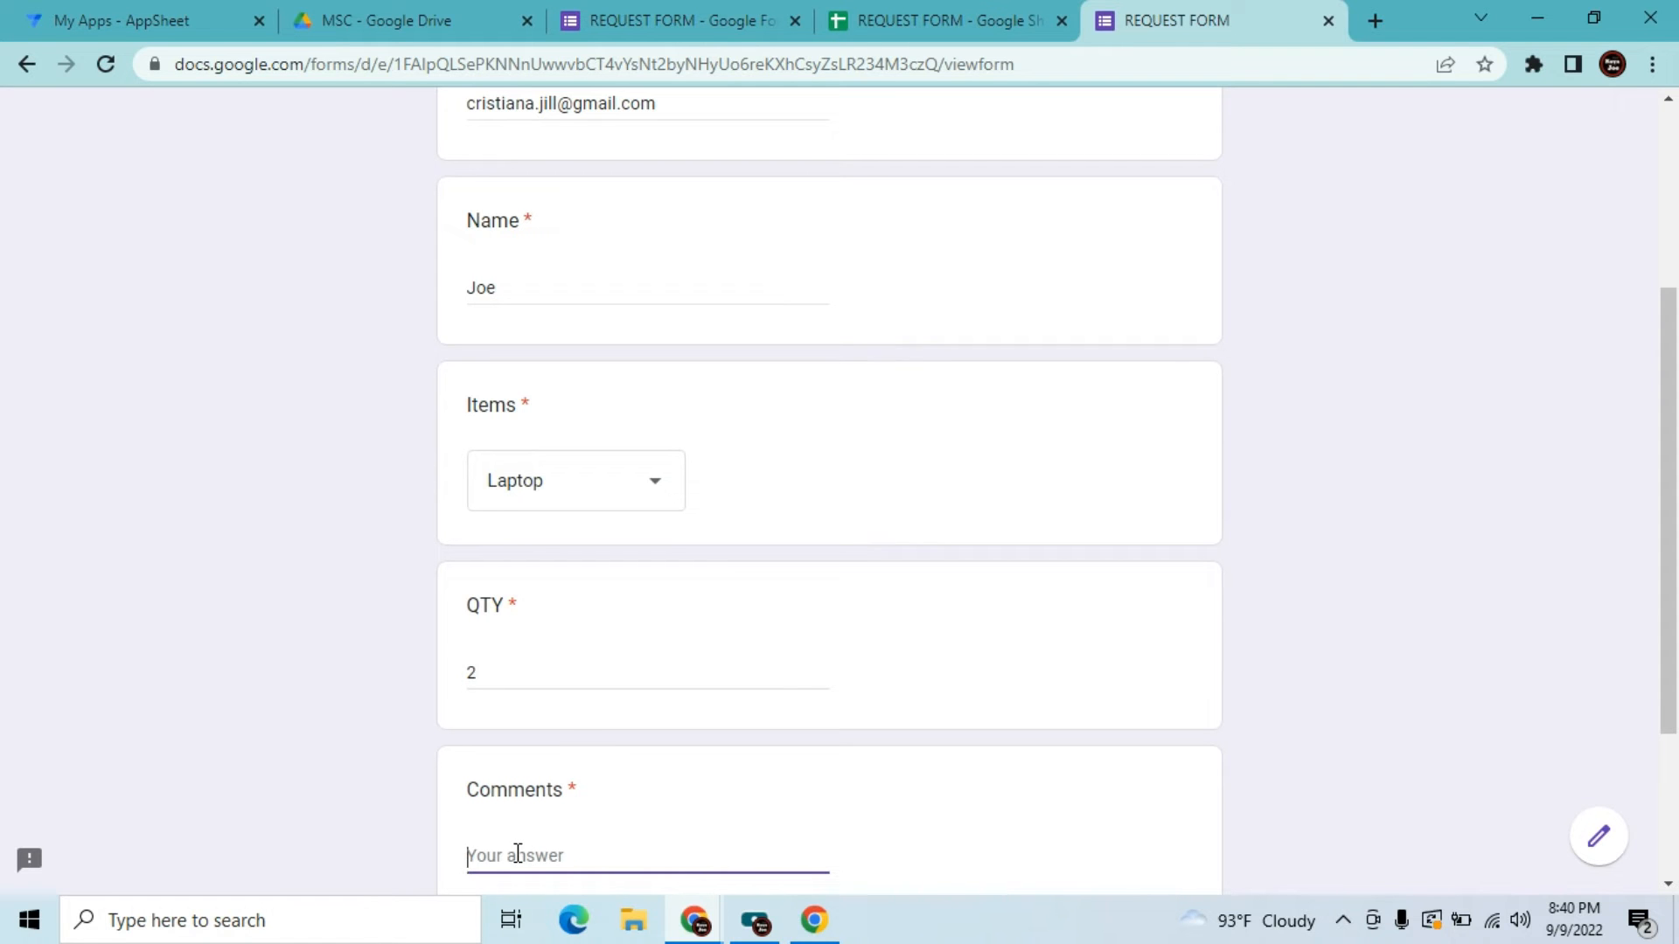
{"action": "type", "text": "Test"}
{"action": "left_click_drag", "start_coordinate": [1671, 572], "coordinate": [1672, 679]}
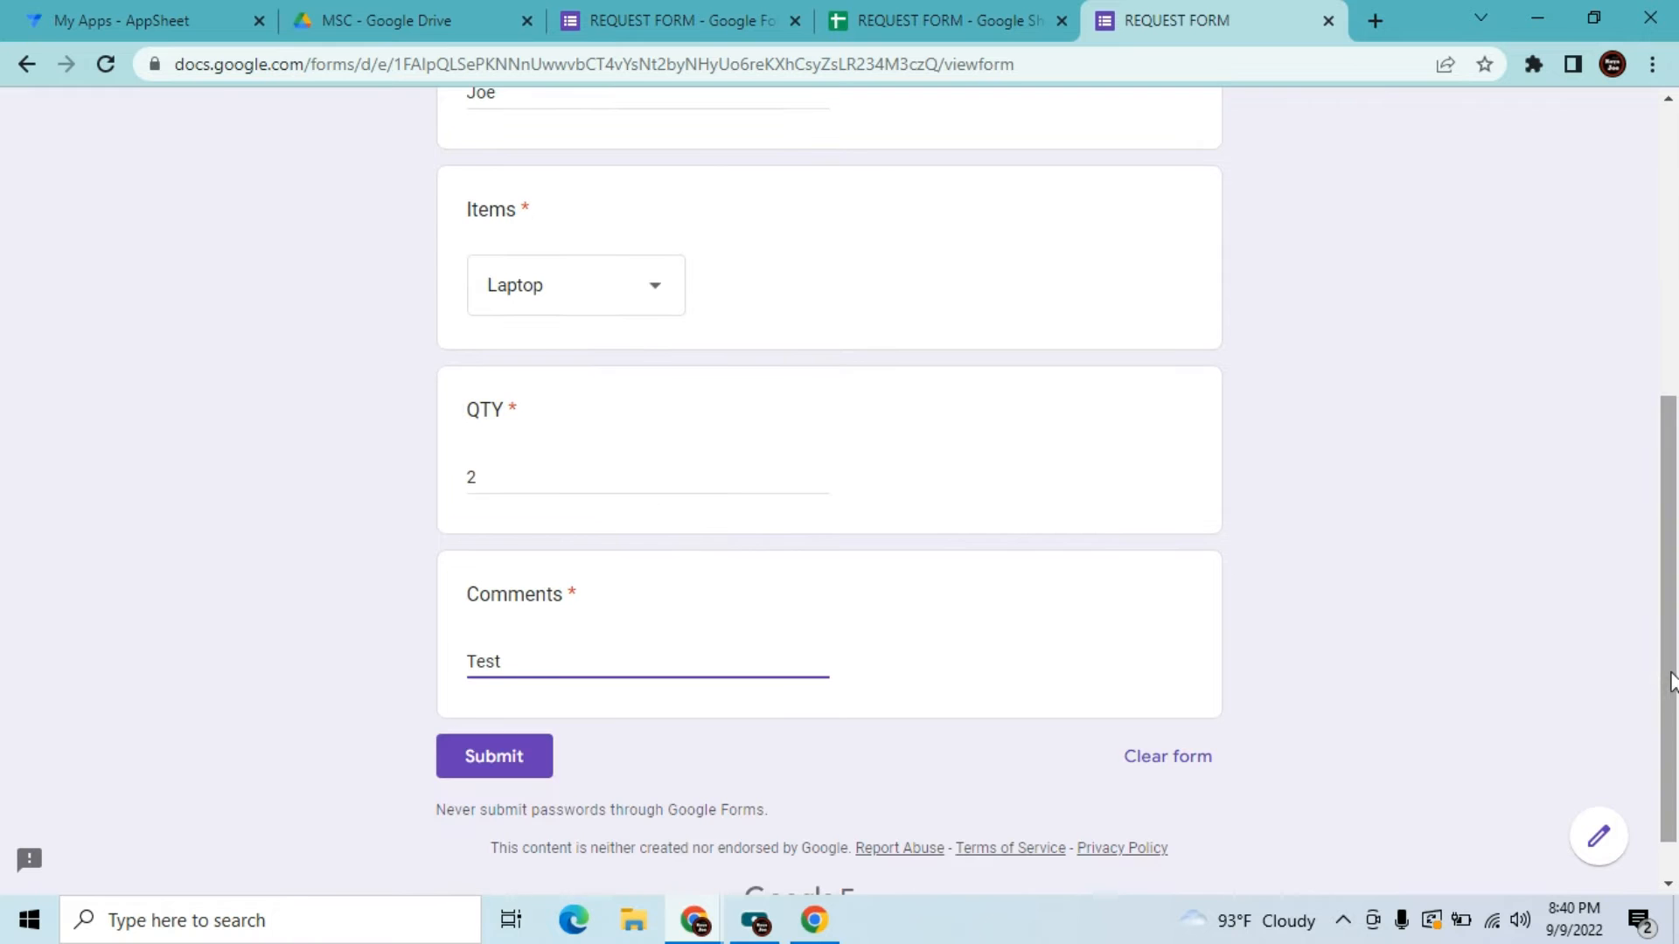
{"action": "left_click", "coordinate": [487, 771]}
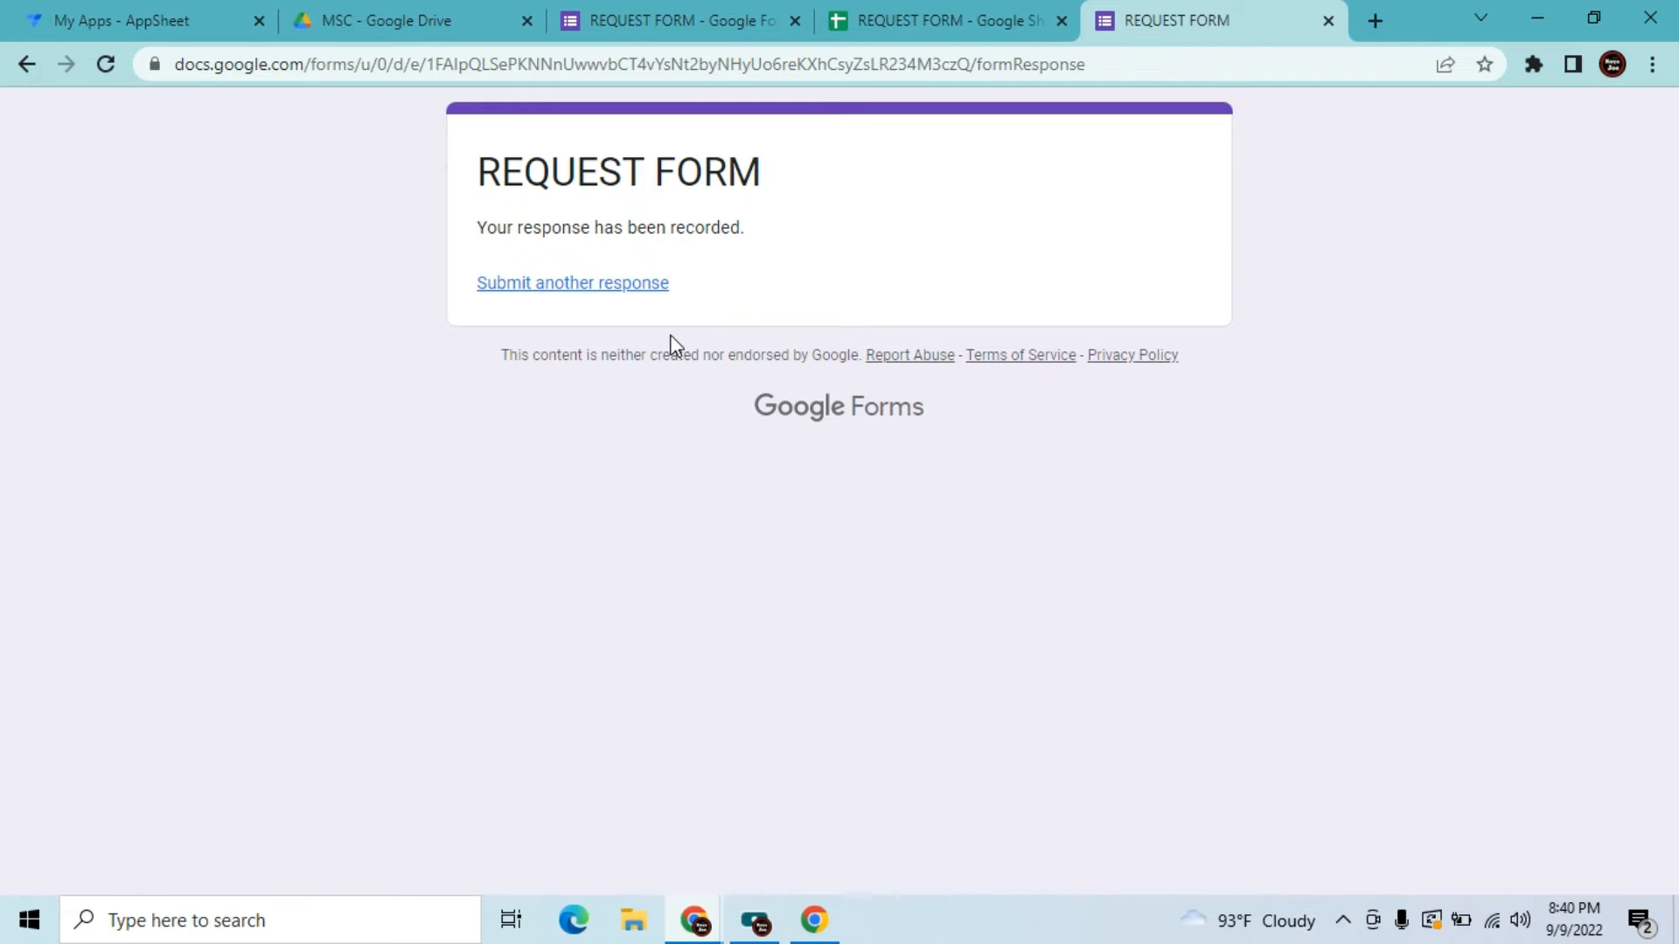
Return to the form editor and cancel the Send form dialog
{"action": "left_click", "coordinate": [712, 12]}
{"action": "left_click", "coordinate": [962, 12]}
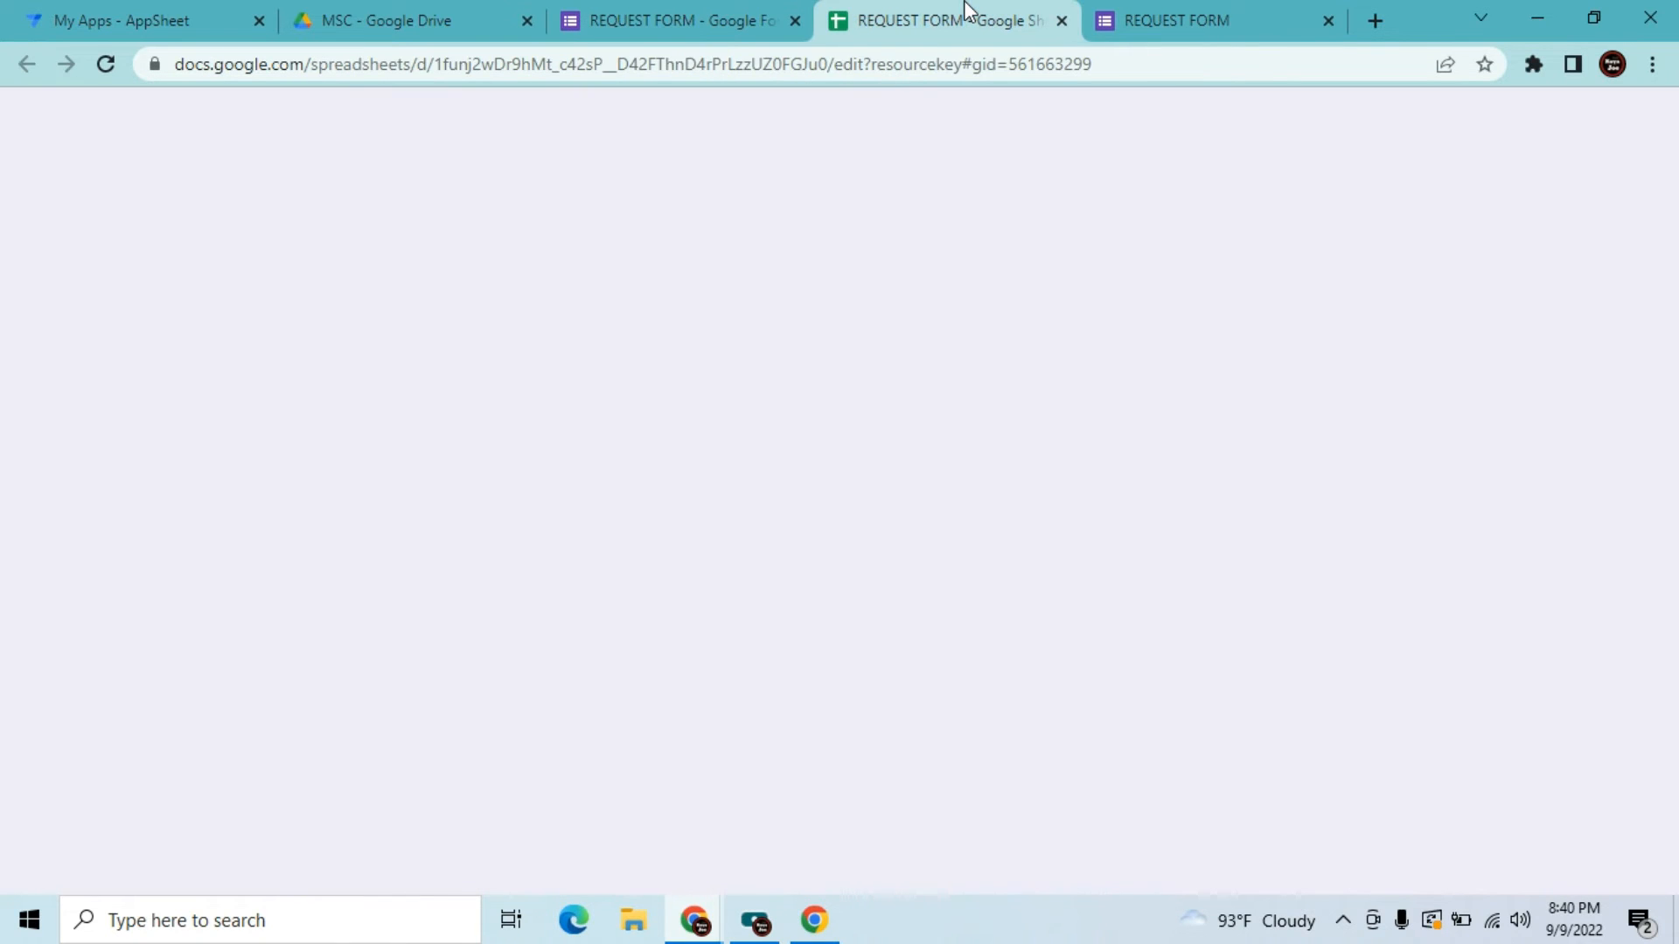
{"action": "left_click", "coordinate": [739, 13]}
{"action": "left_click", "coordinate": [1159, 10]}
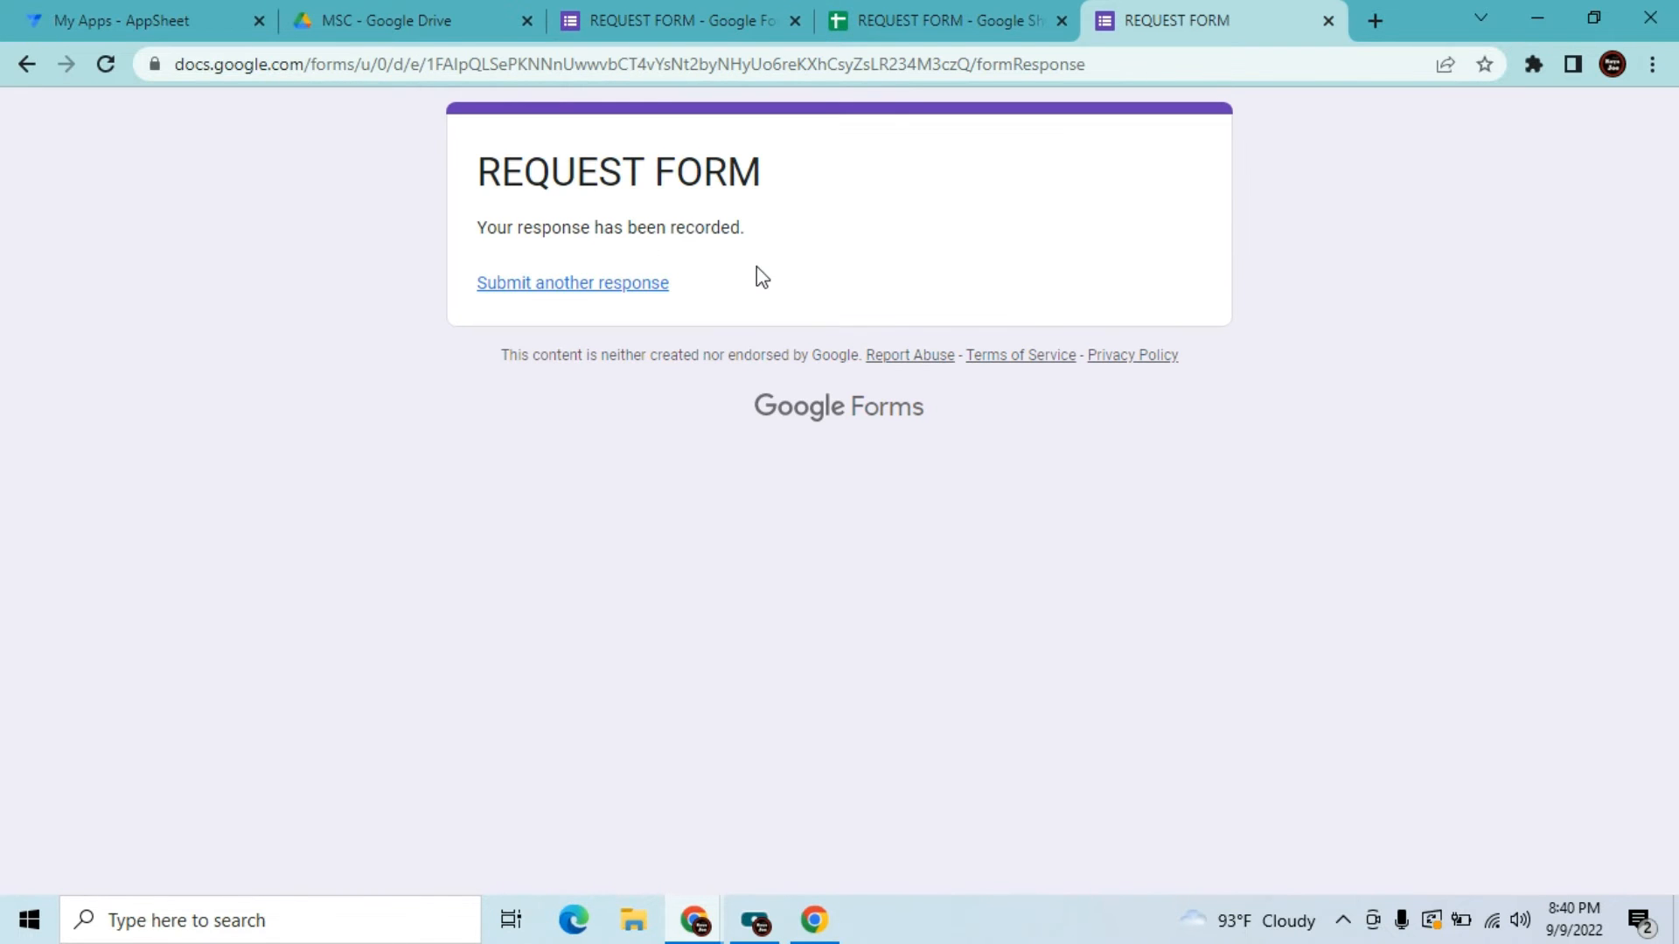
{"action": "left_click", "coordinate": [725, 10]}
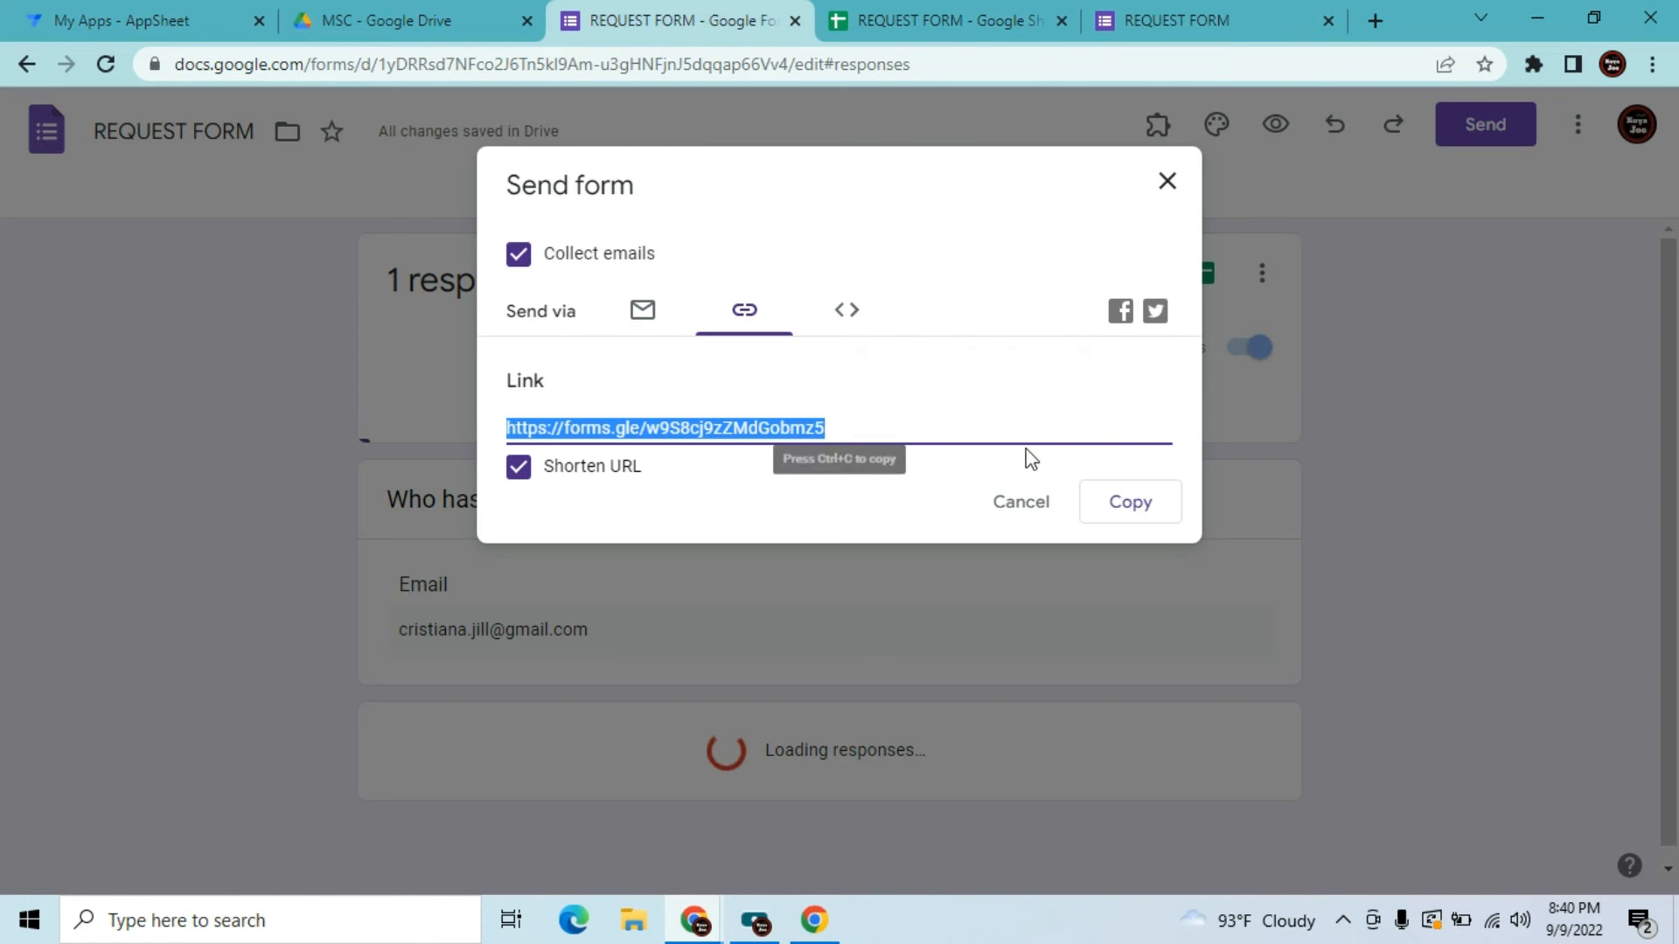
{"action": "left_click", "coordinate": [1045, 512]}
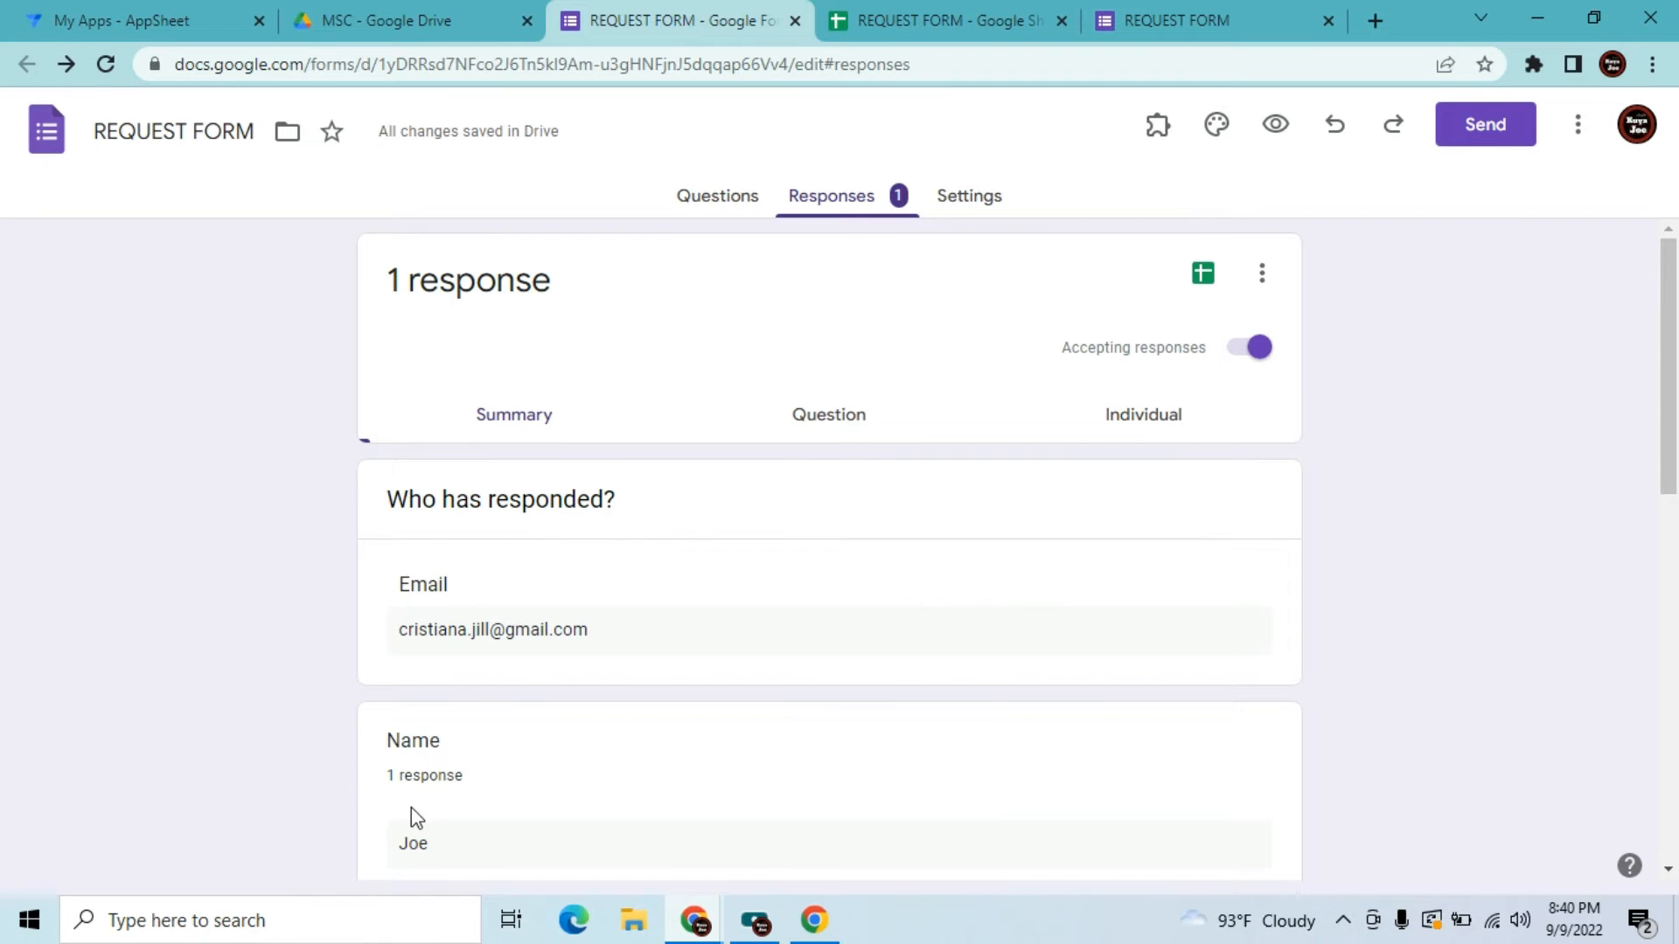
Save the confirmation message 'Thank you for your request! An email confirmation will be send to you shortly.'
{"action": "left_click", "coordinate": [952, 195]}
{"action": "left_click_drag", "start_coordinate": [1671, 354], "coordinate": [1671, 479]}
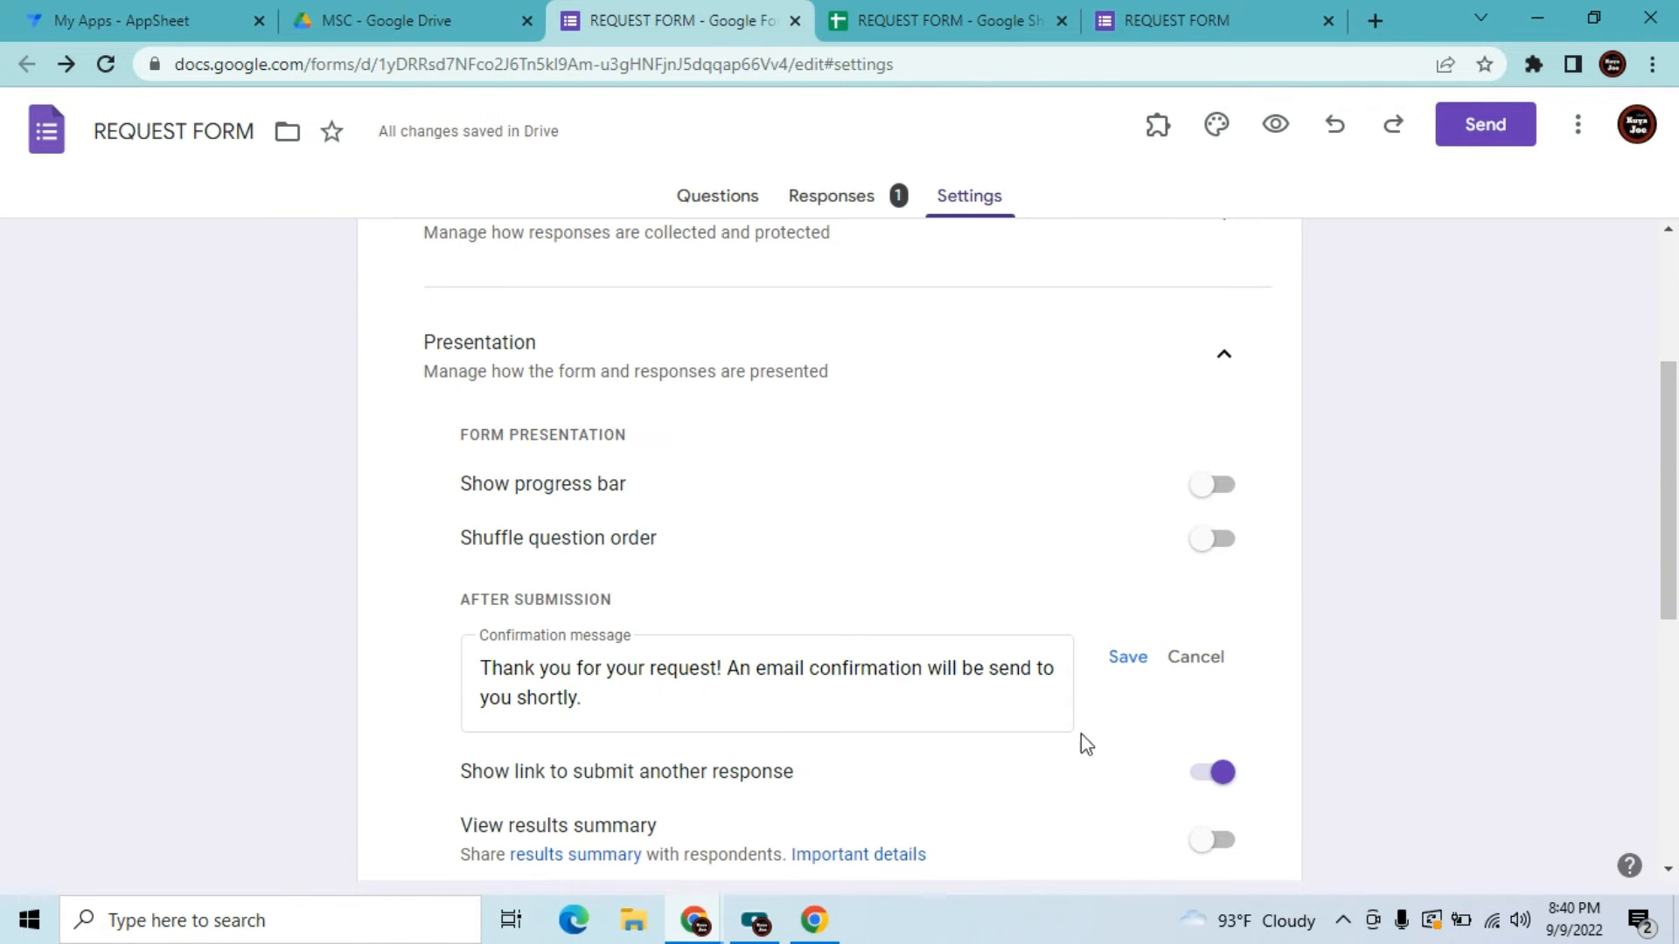
{"action": "left_click", "coordinate": [1128, 666]}
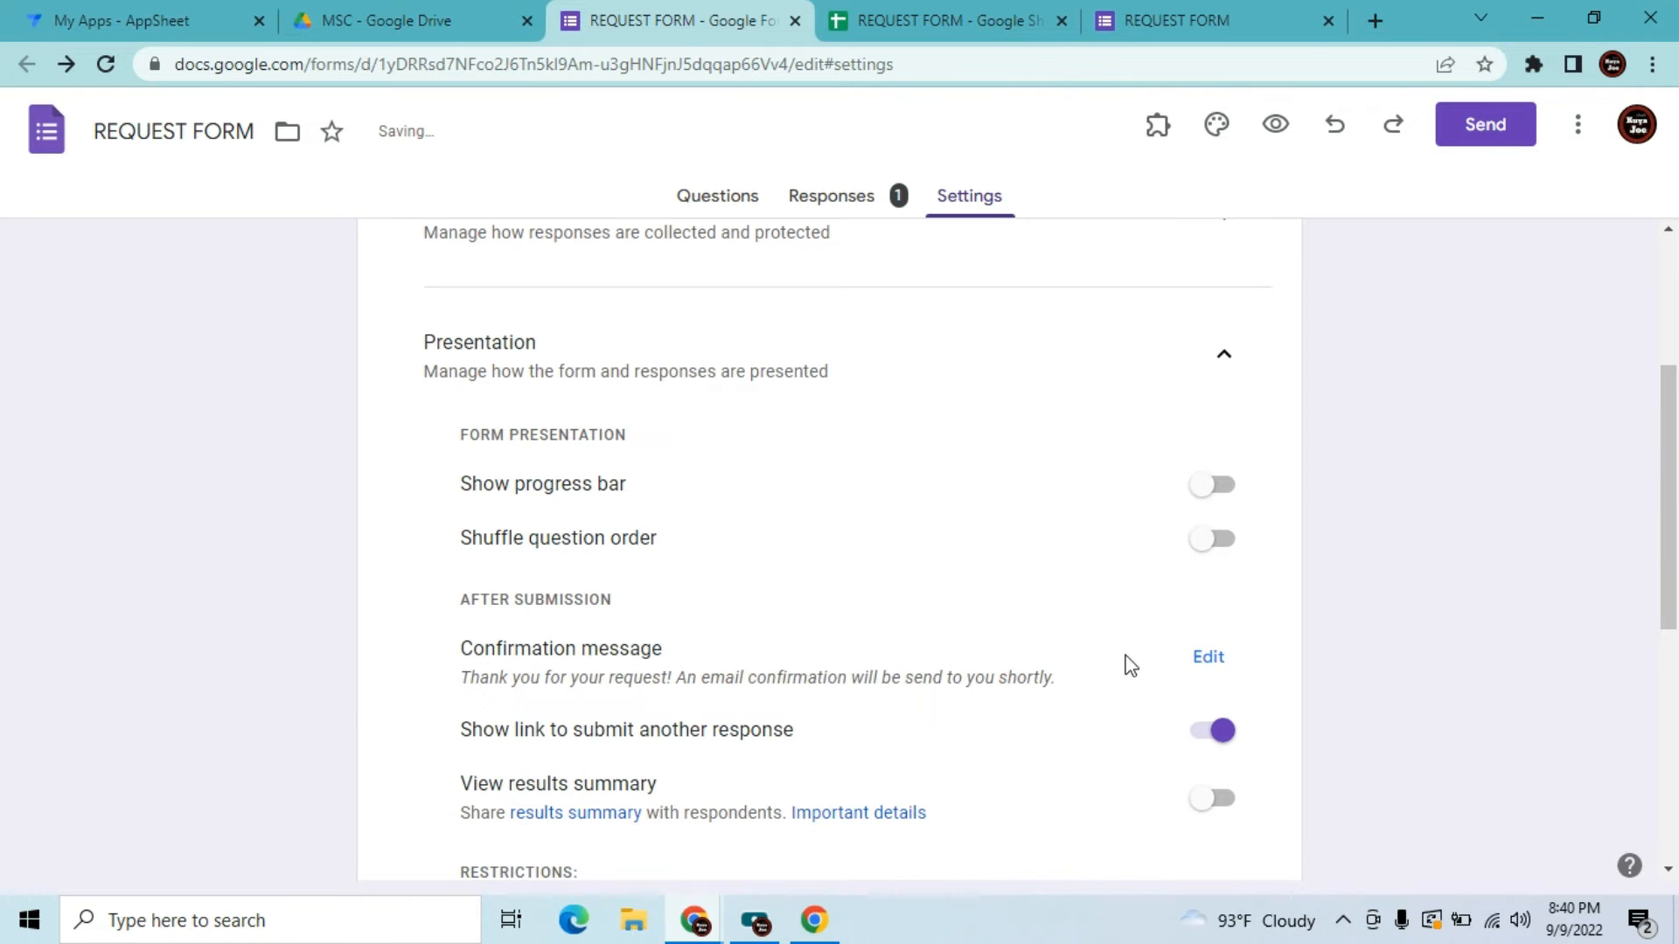
Inspect the new response row and the ID formula sitting in A3
{"action": "left_click", "coordinate": [974, 3]}
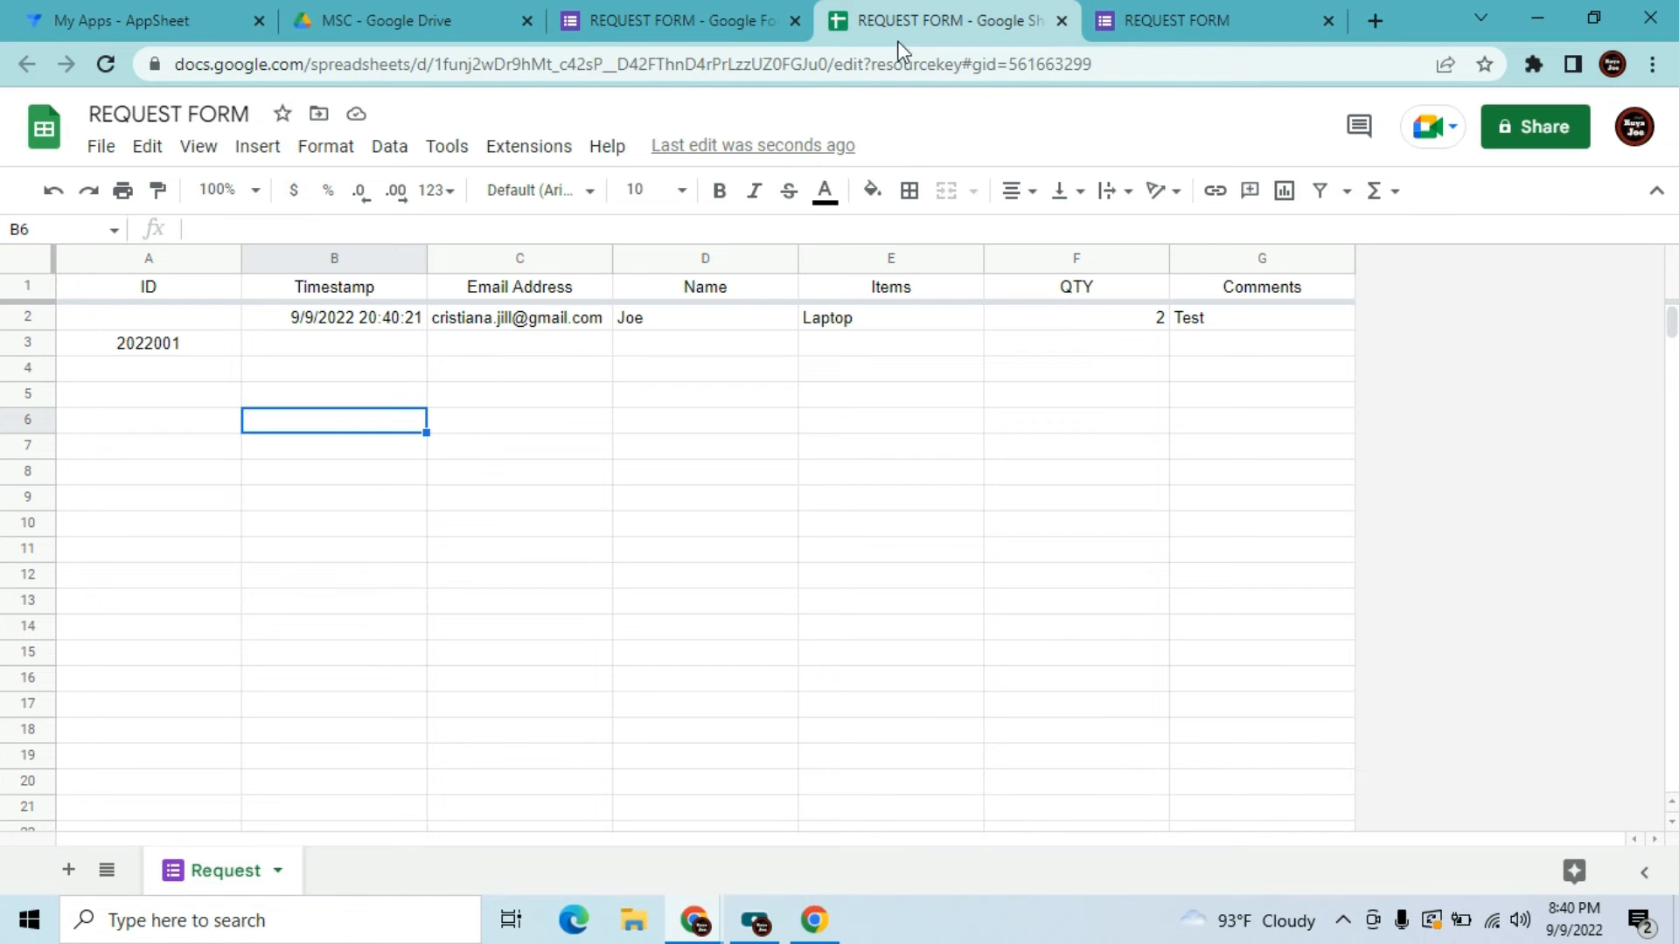
{"action": "left_click", "coordinate": [634, 343]}
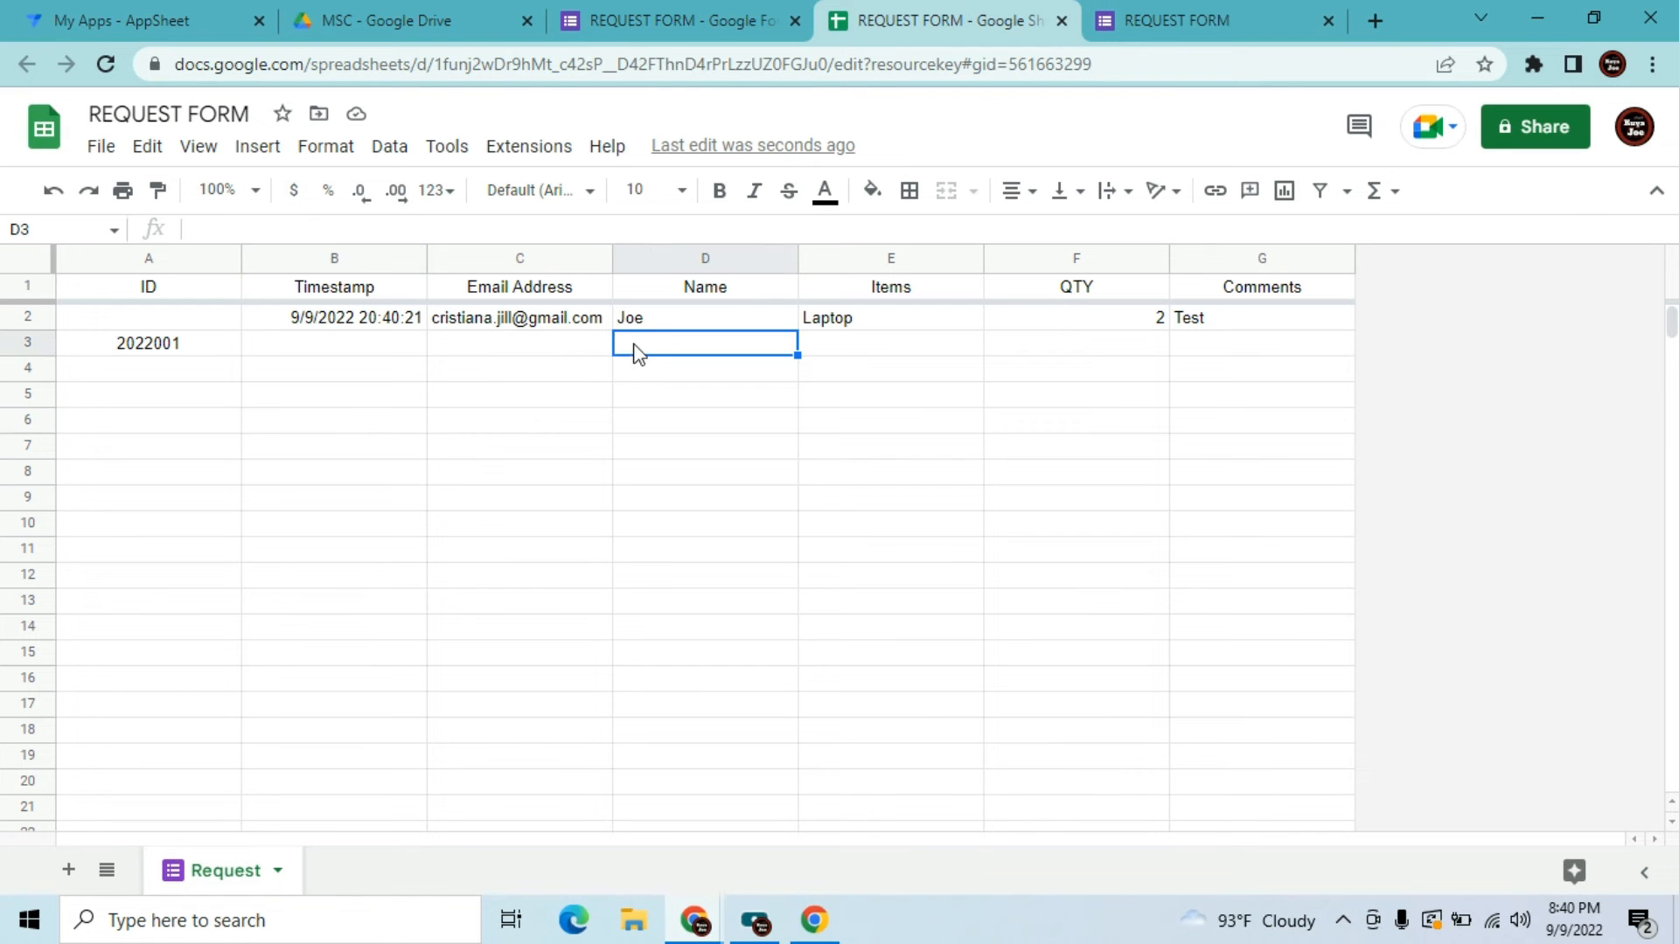
{"action": "left_click", "coordinate": [371, 339]}
{"action": "key", "text": "Up"}
{"action": "key", "text": "Right"}
{"action": "key", "text": "Right"}
{"action": "key", "text": "Right"}
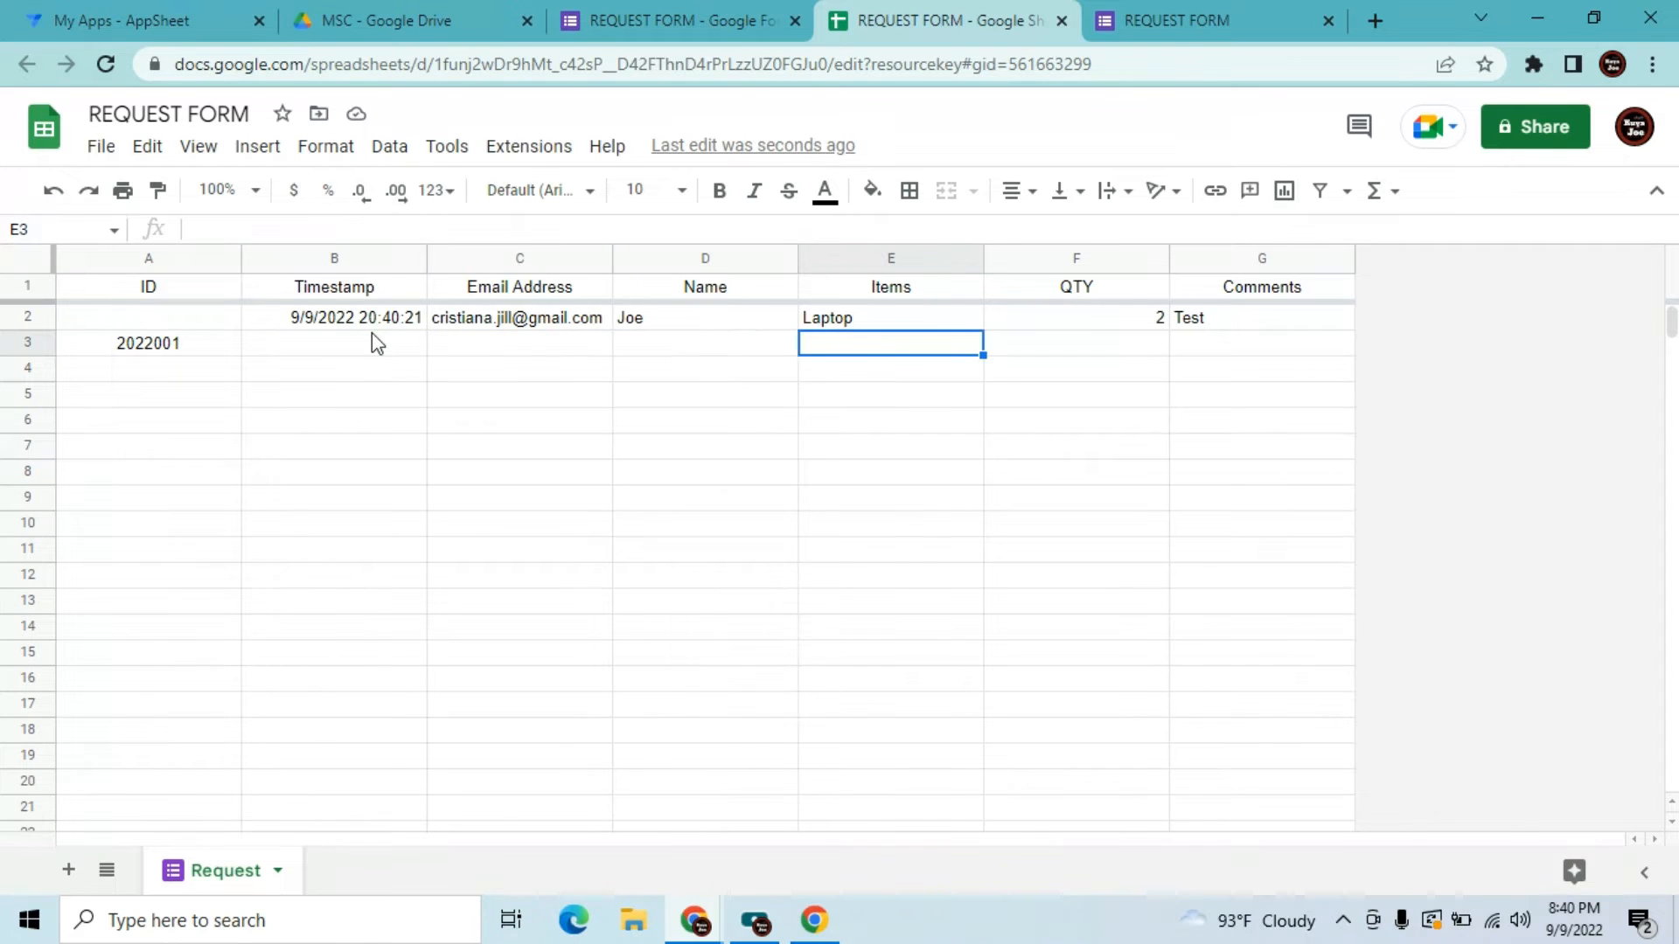
{"action": "left_click", "coordinate": [140, 343]}
Copy A3's ARRAYFORMULA into A2 and clear A3, giving the response ID 2022001
{"action": "left_click_drag", "start_coordinate": [739, 229], "coordinate": [160, 222]}
{"action": "key", "text": "ctrl+c"}
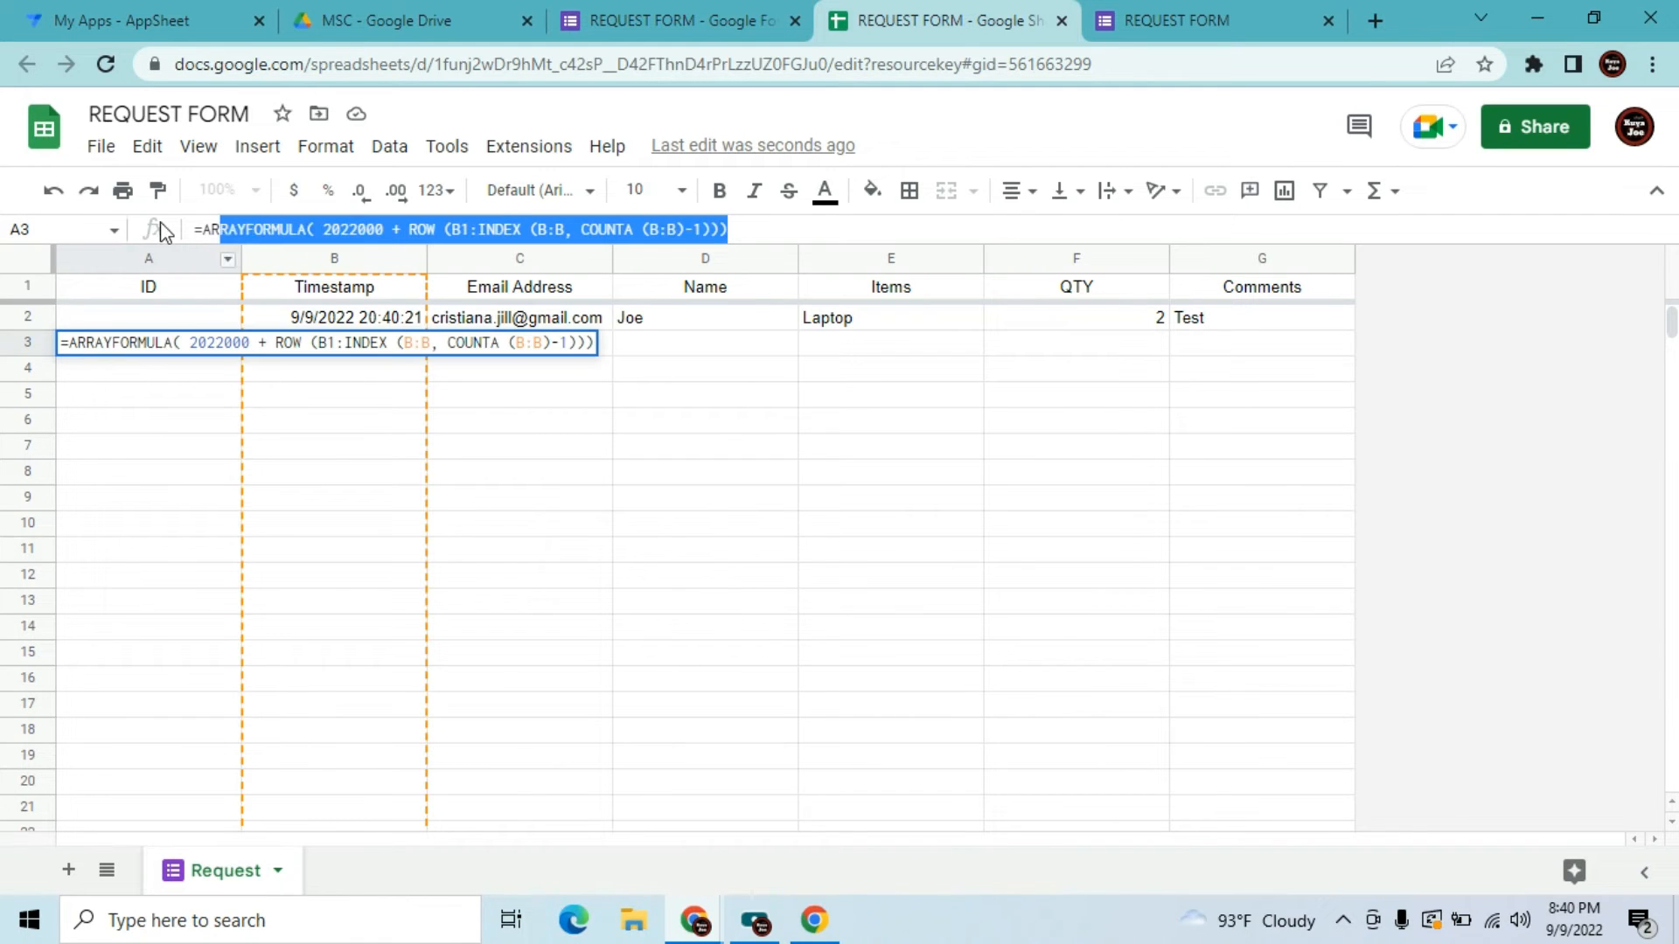
{"action": "left_click", "coordinate": [172, 322]}
{"action": "left_click", "coordinate": [211, 229]}
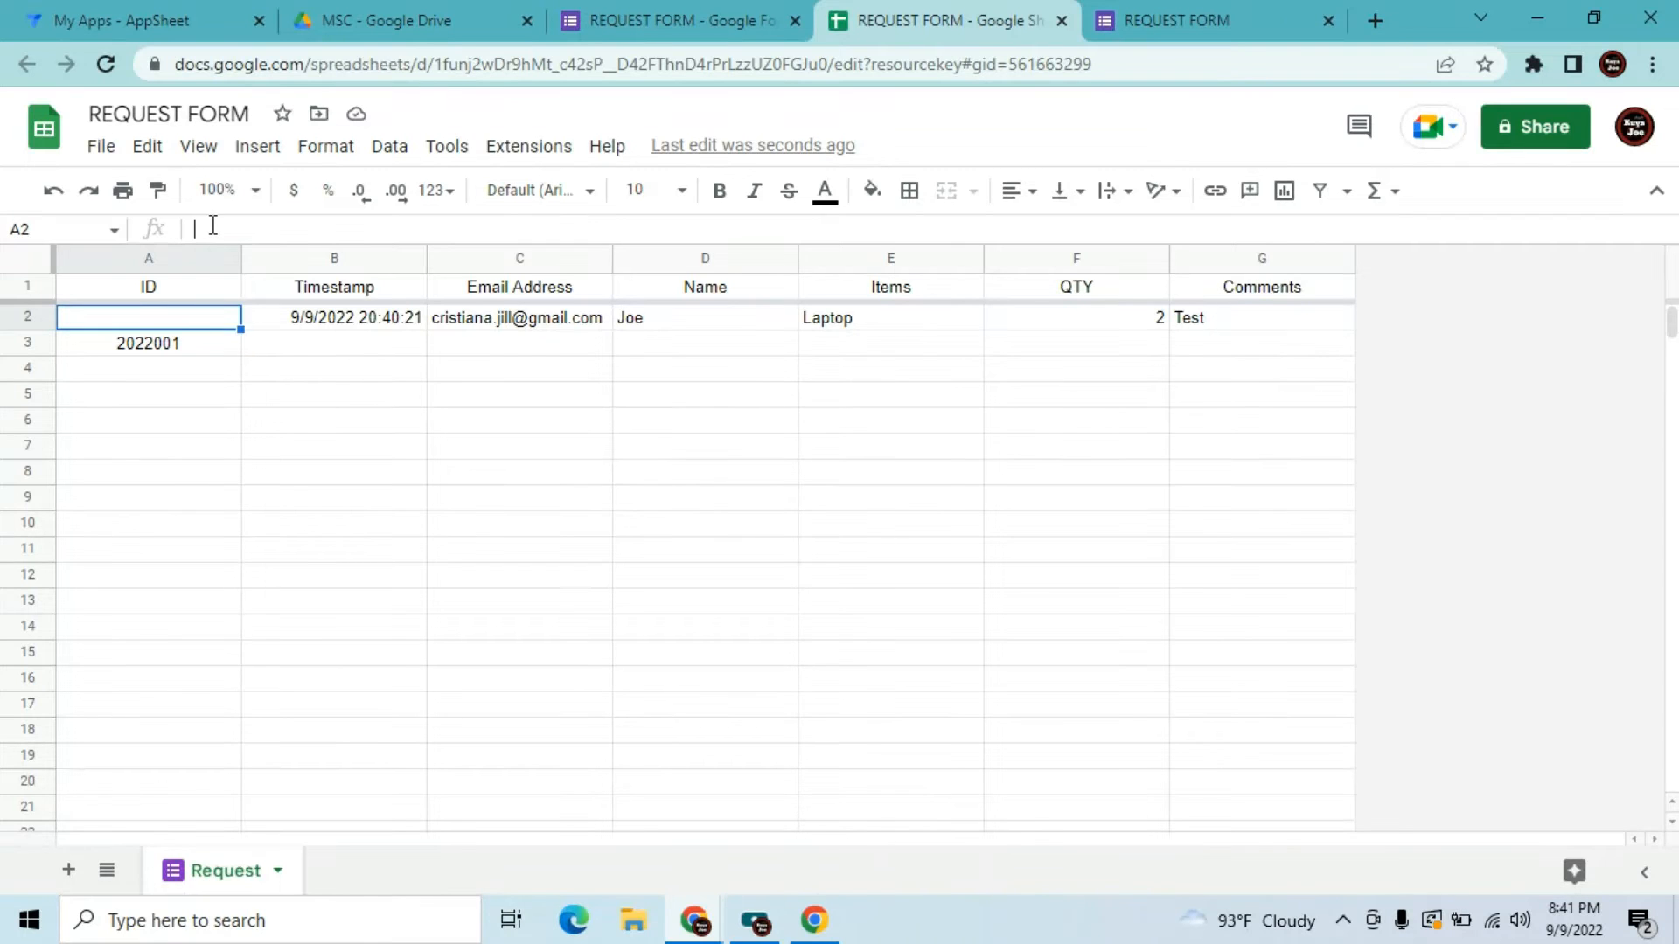
{"action": "key", "text": "ctrl+v"}
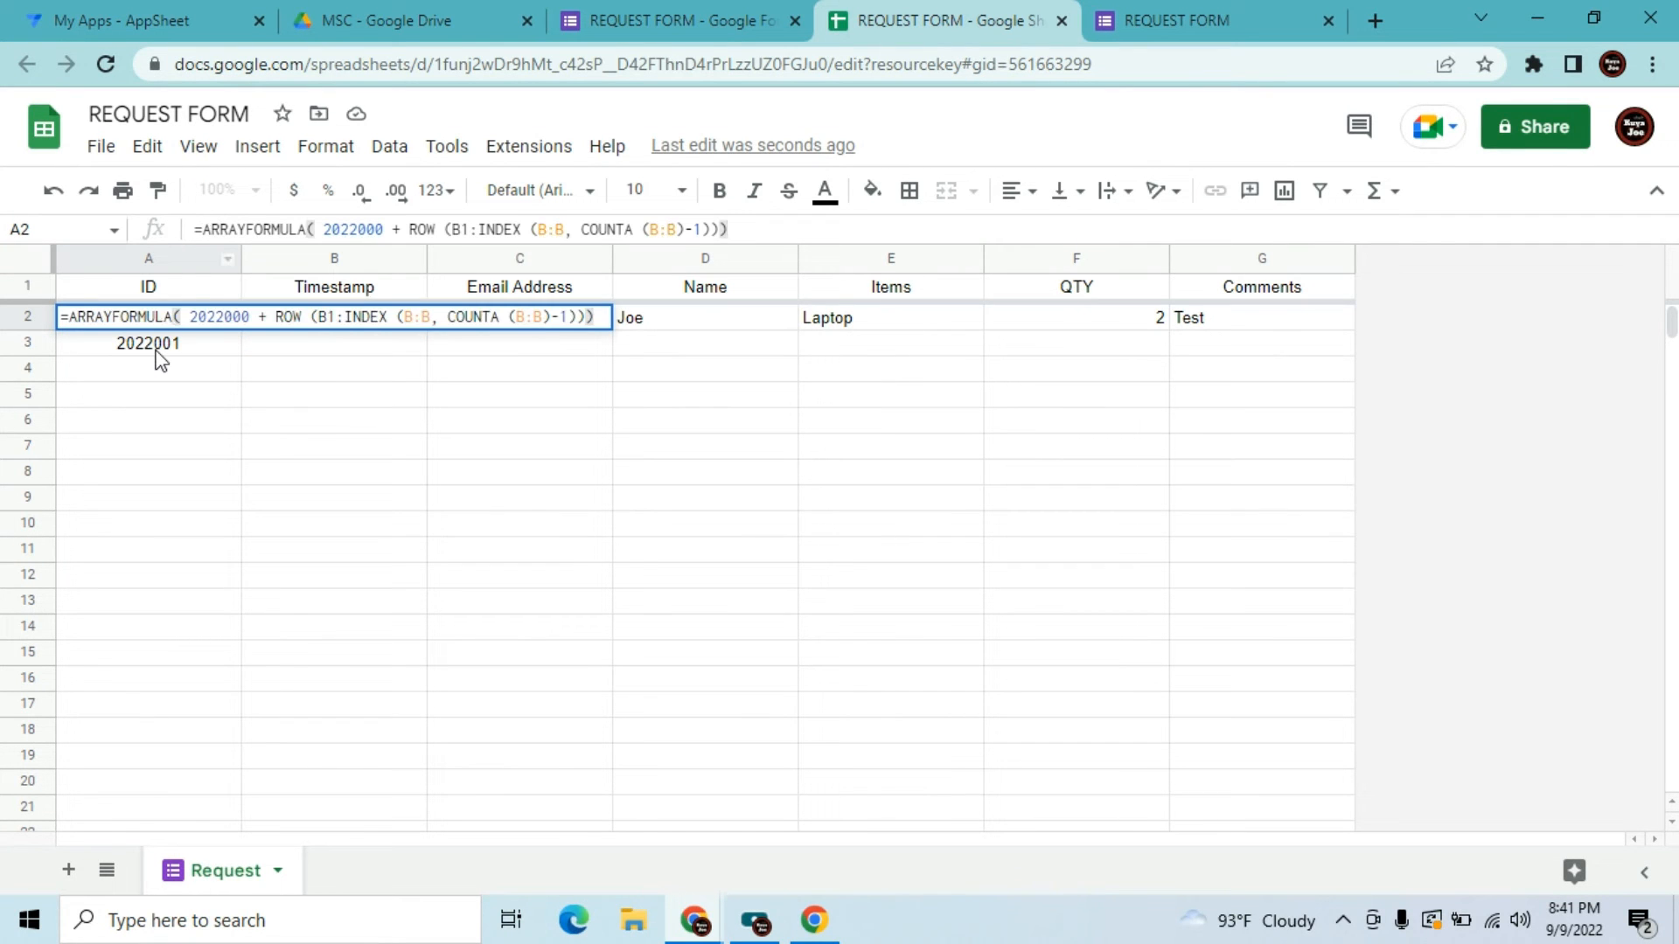
{"action": "key", "text": "Return"}
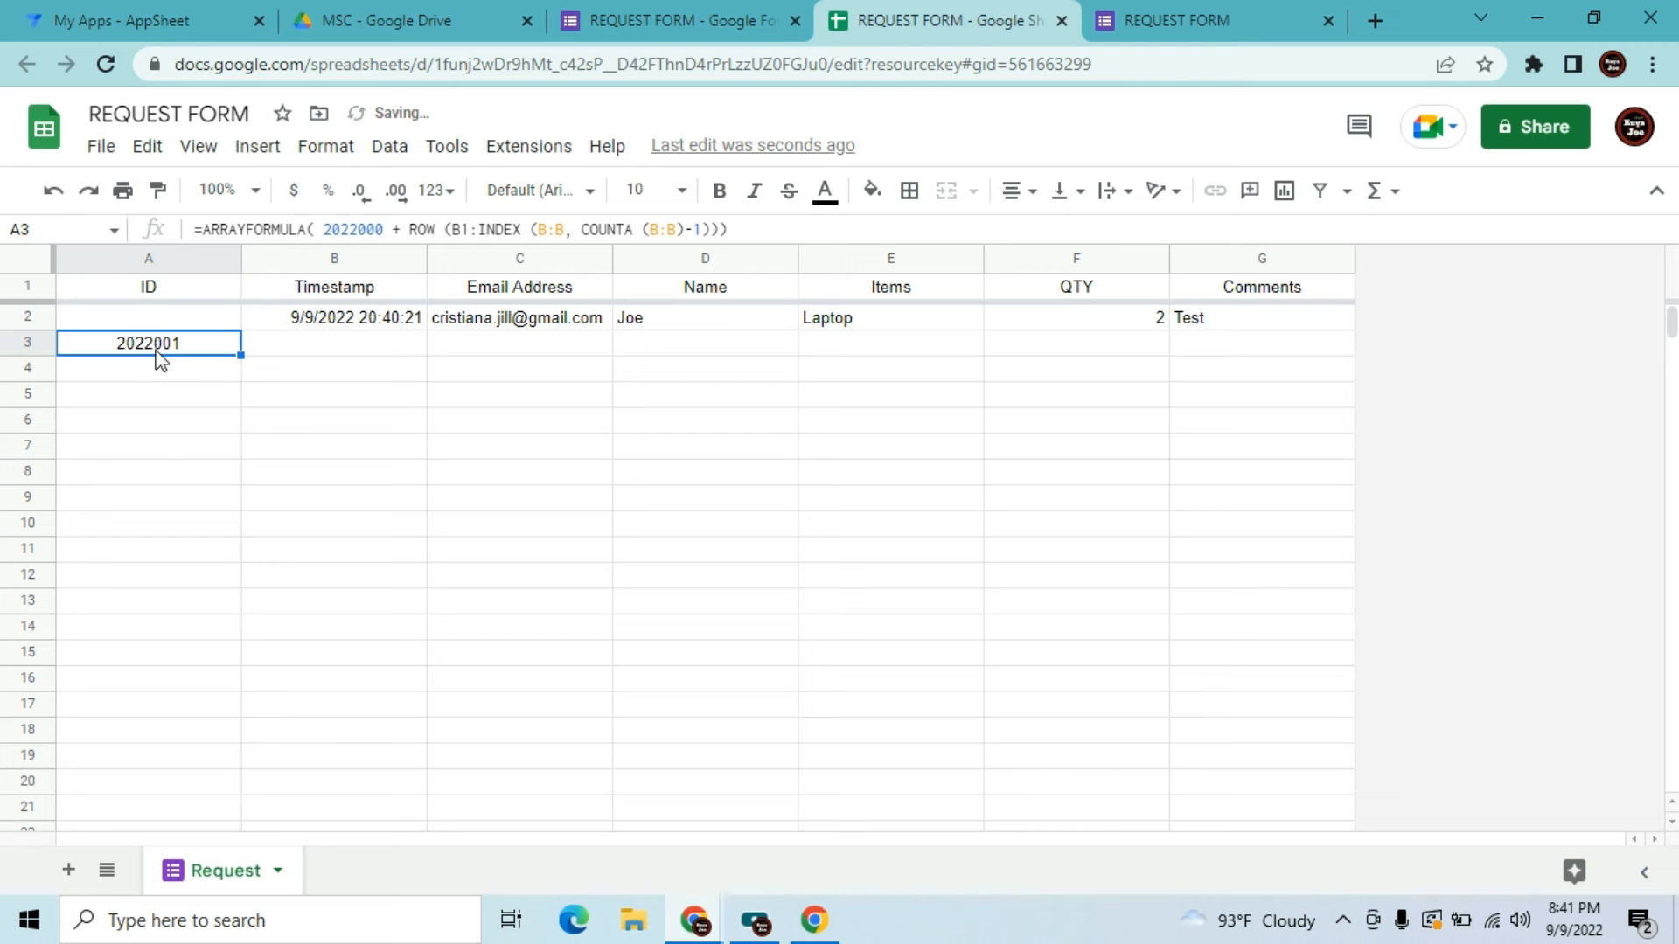
{"action": "key", "text": "Delete"}
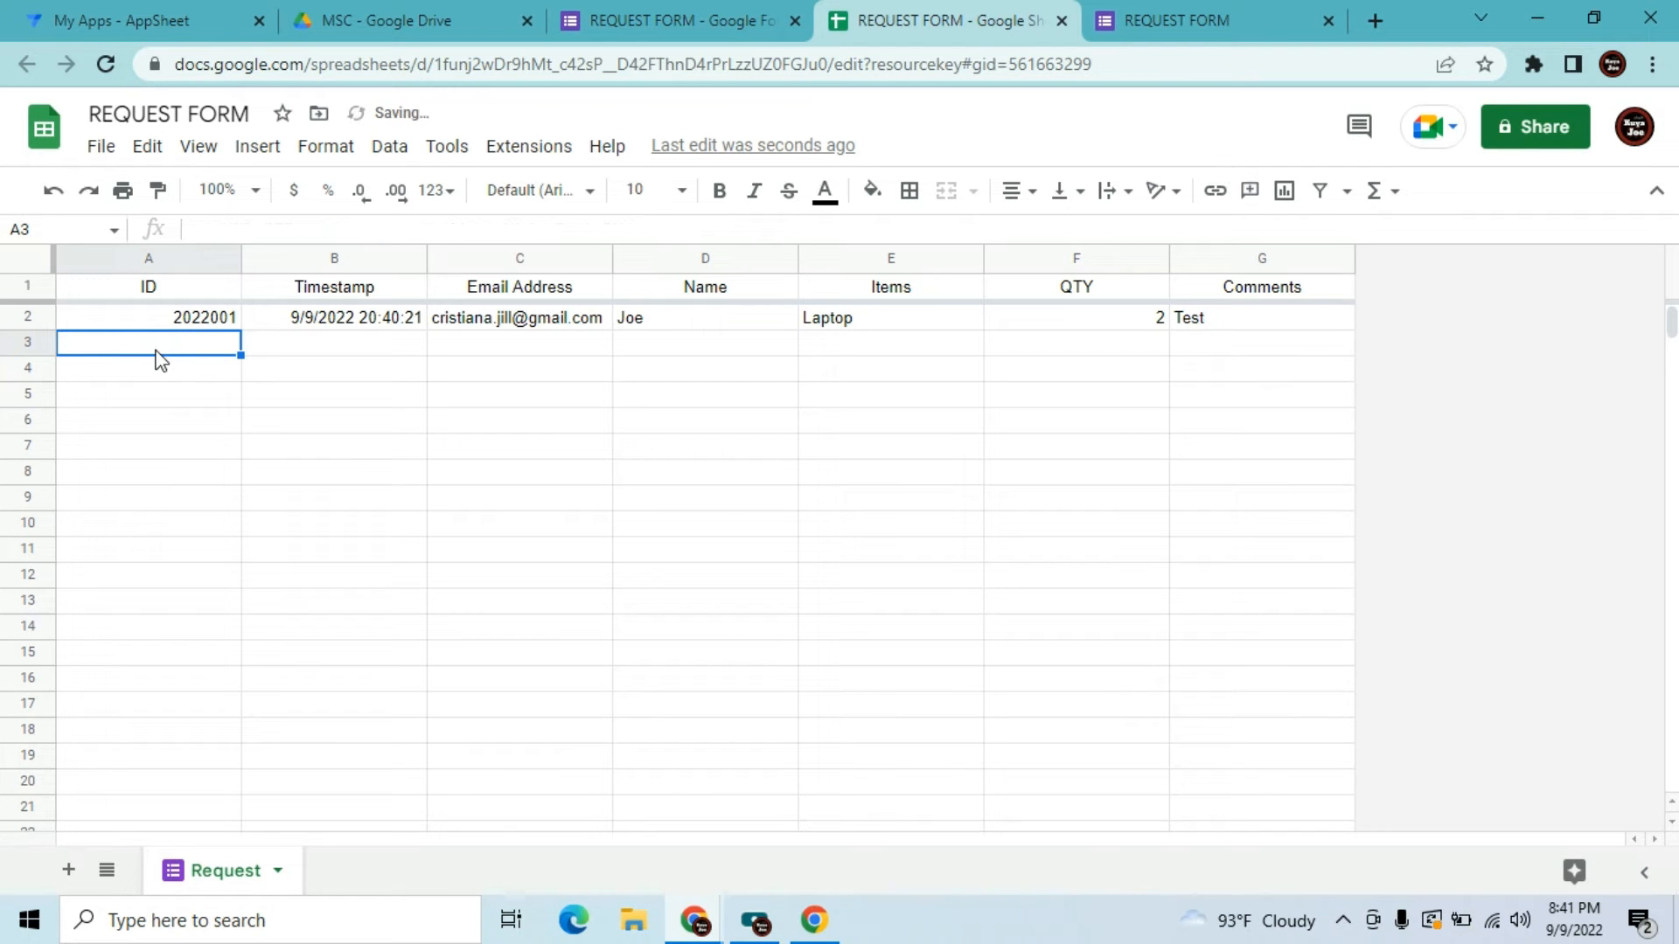
{"action": "left_click", "coordinate": [39, 259]}
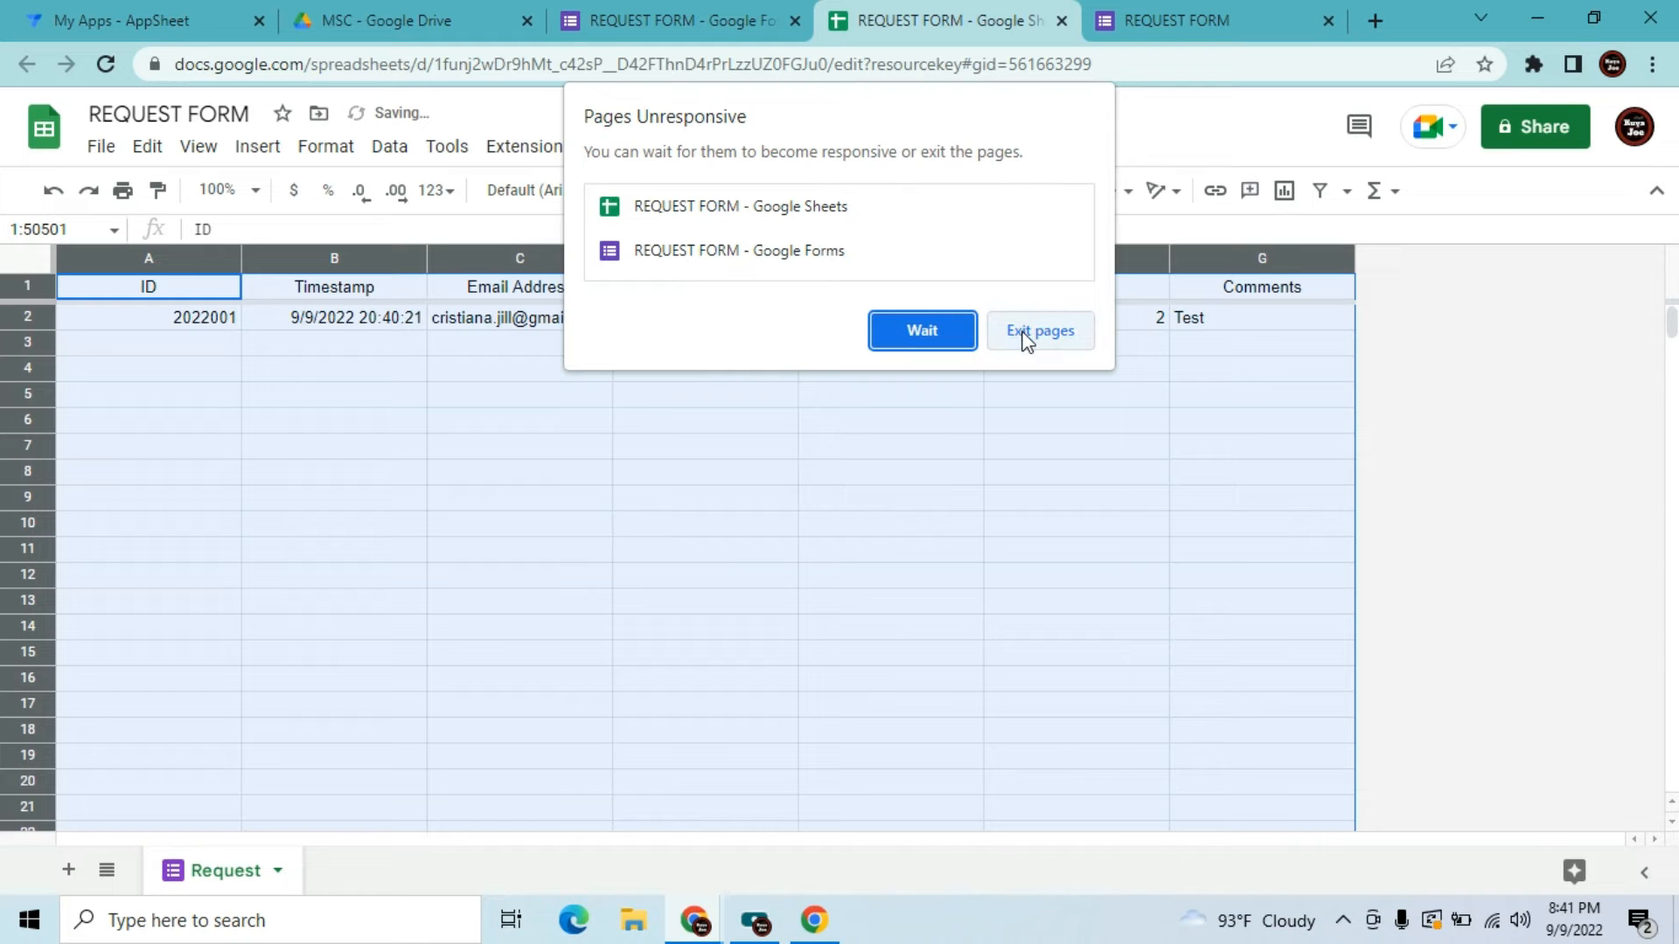
Clear the sheet selection and close the form submission confirmation tab
{"action": "left_click", "coordinate": [951, 327]}
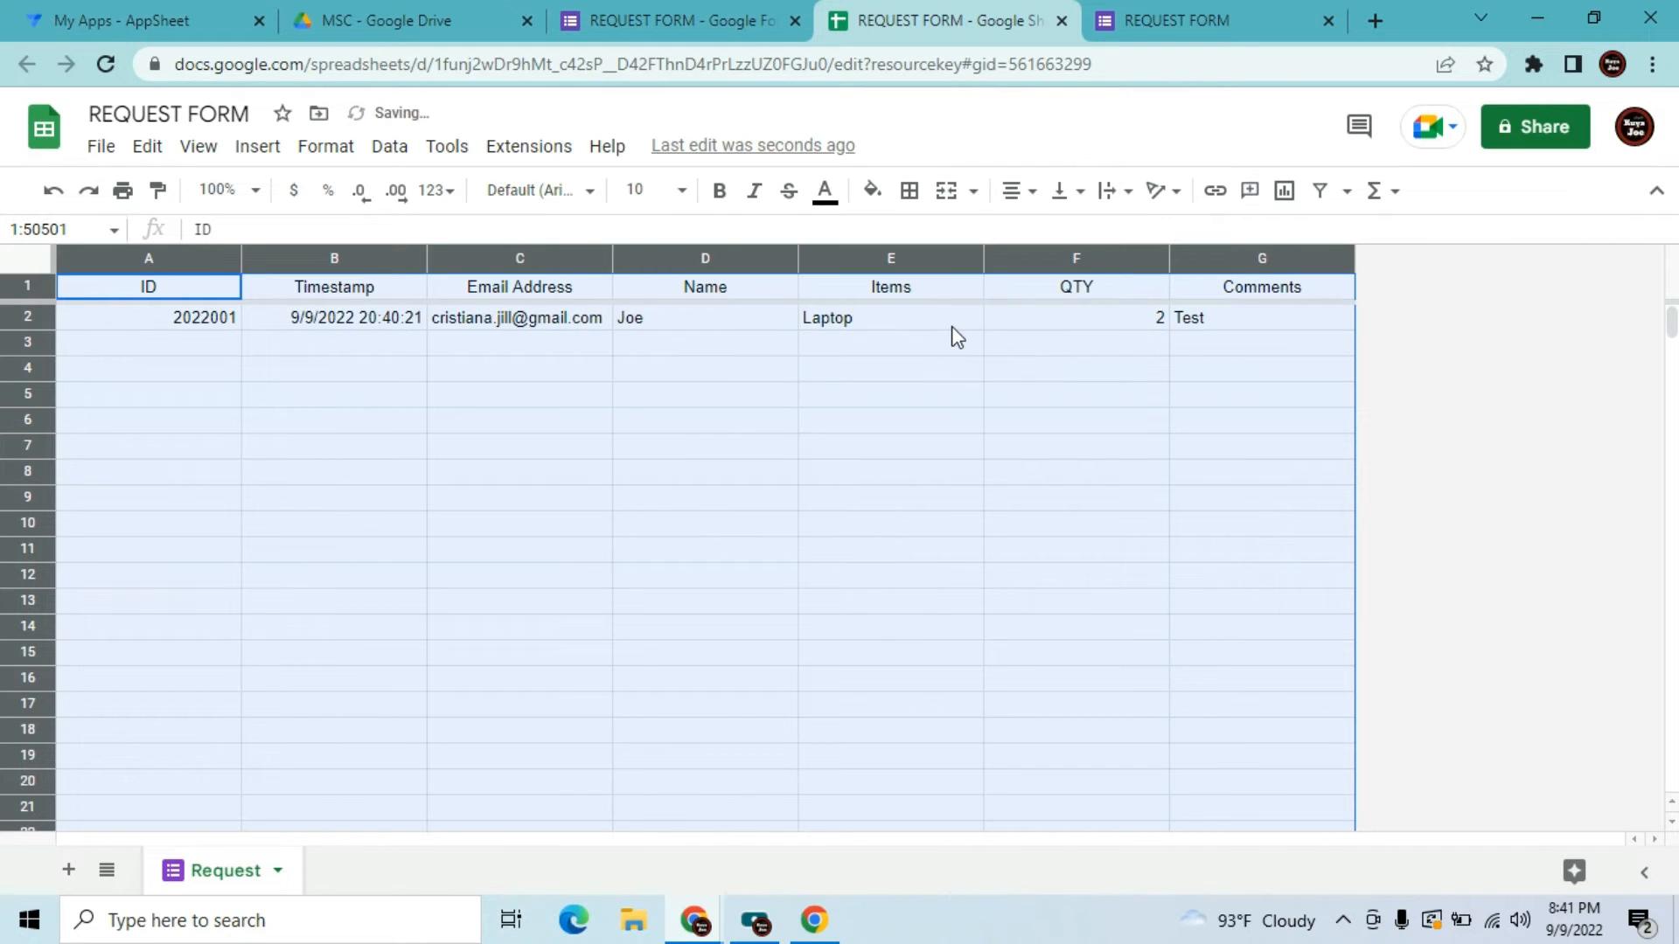
{"action": "left_click", "coordinate": [796, 372]}
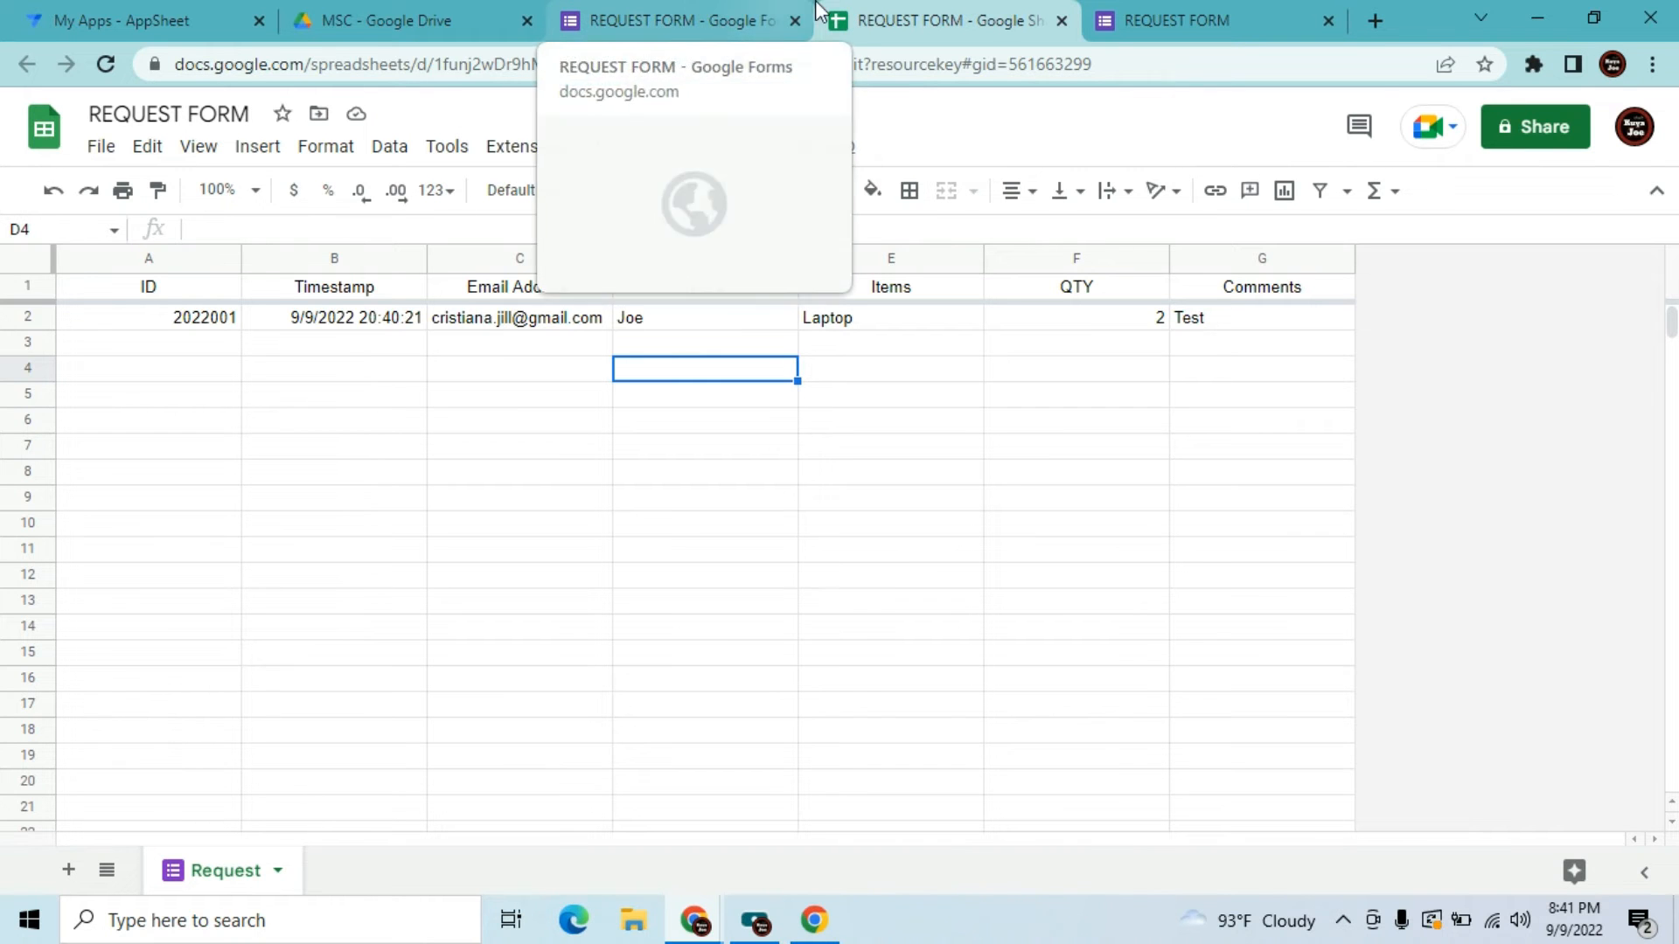
{"action": "left_click", "coordinate": [1172, 19]}
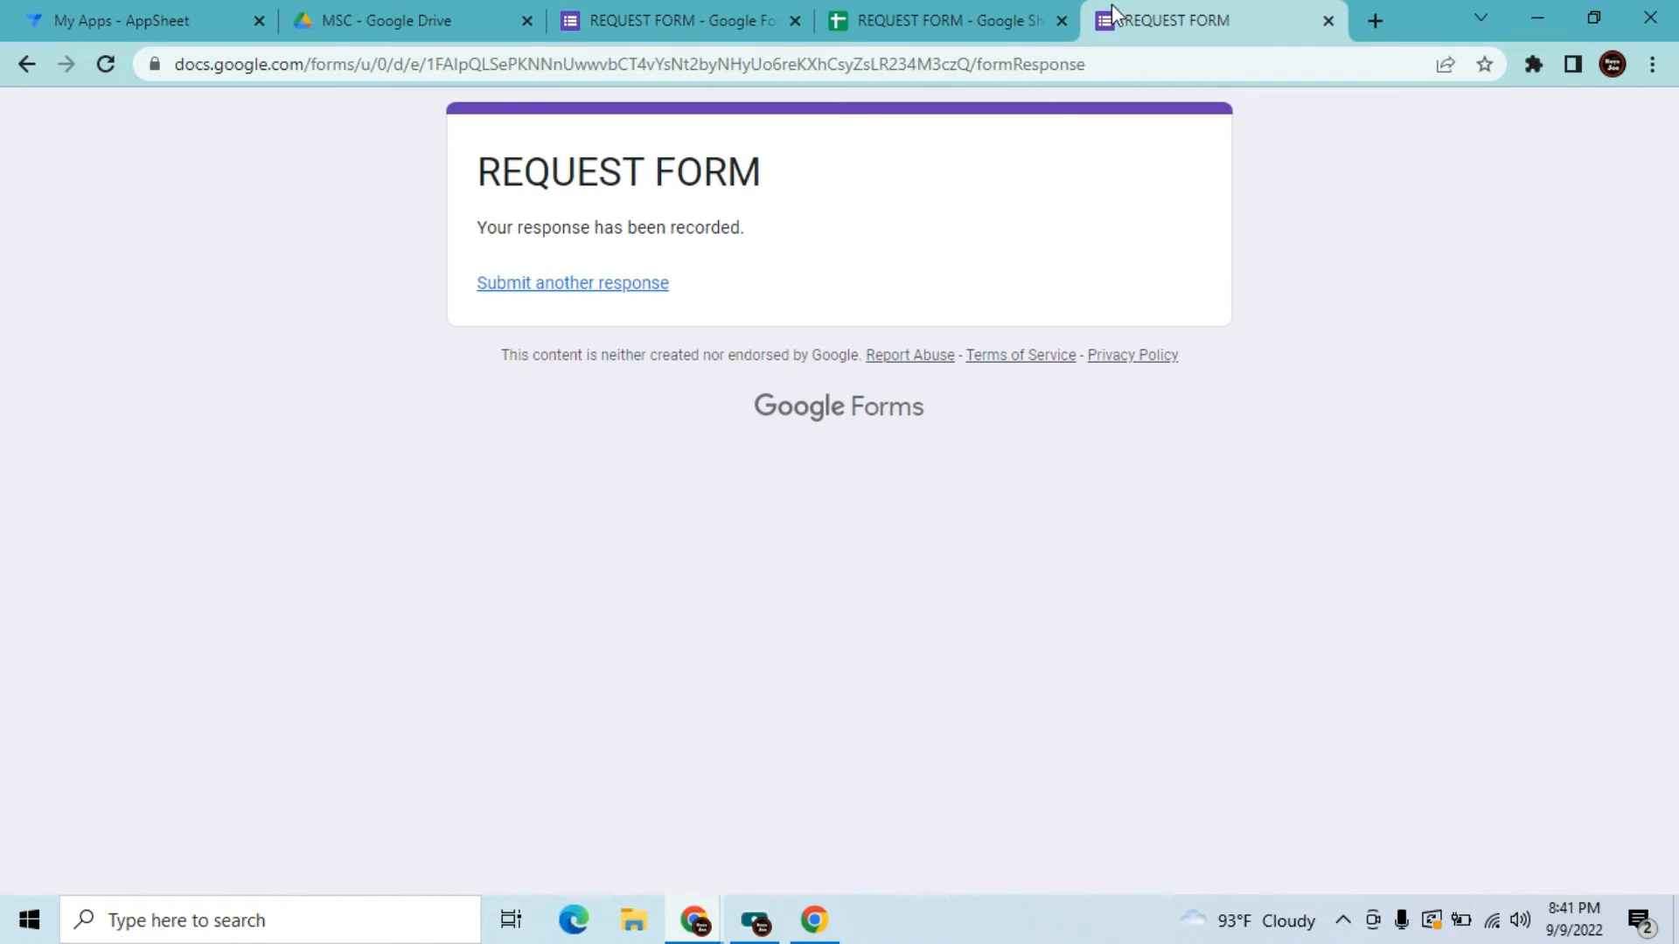
{"action": "left_click", "coordinate": [1328, 21]}
Start a new app from your own data named 'Request App'
{"action": "left_click", "coordinate": [183, 13]}
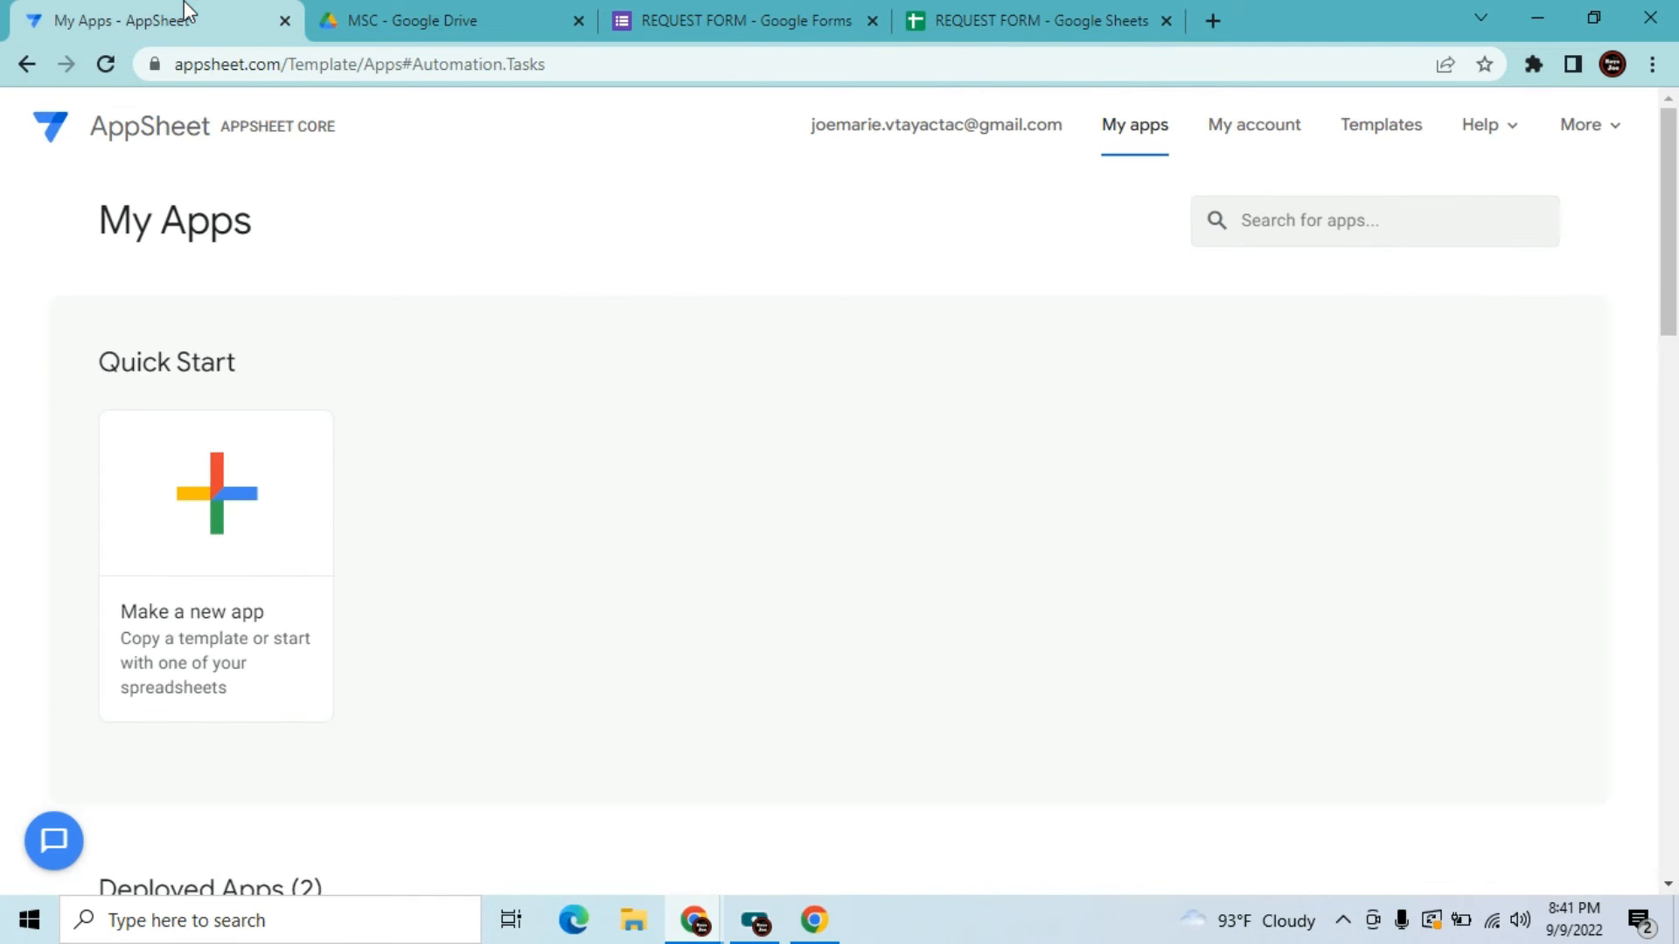
{"action": "left_click", "coordinate": [216, 574]}
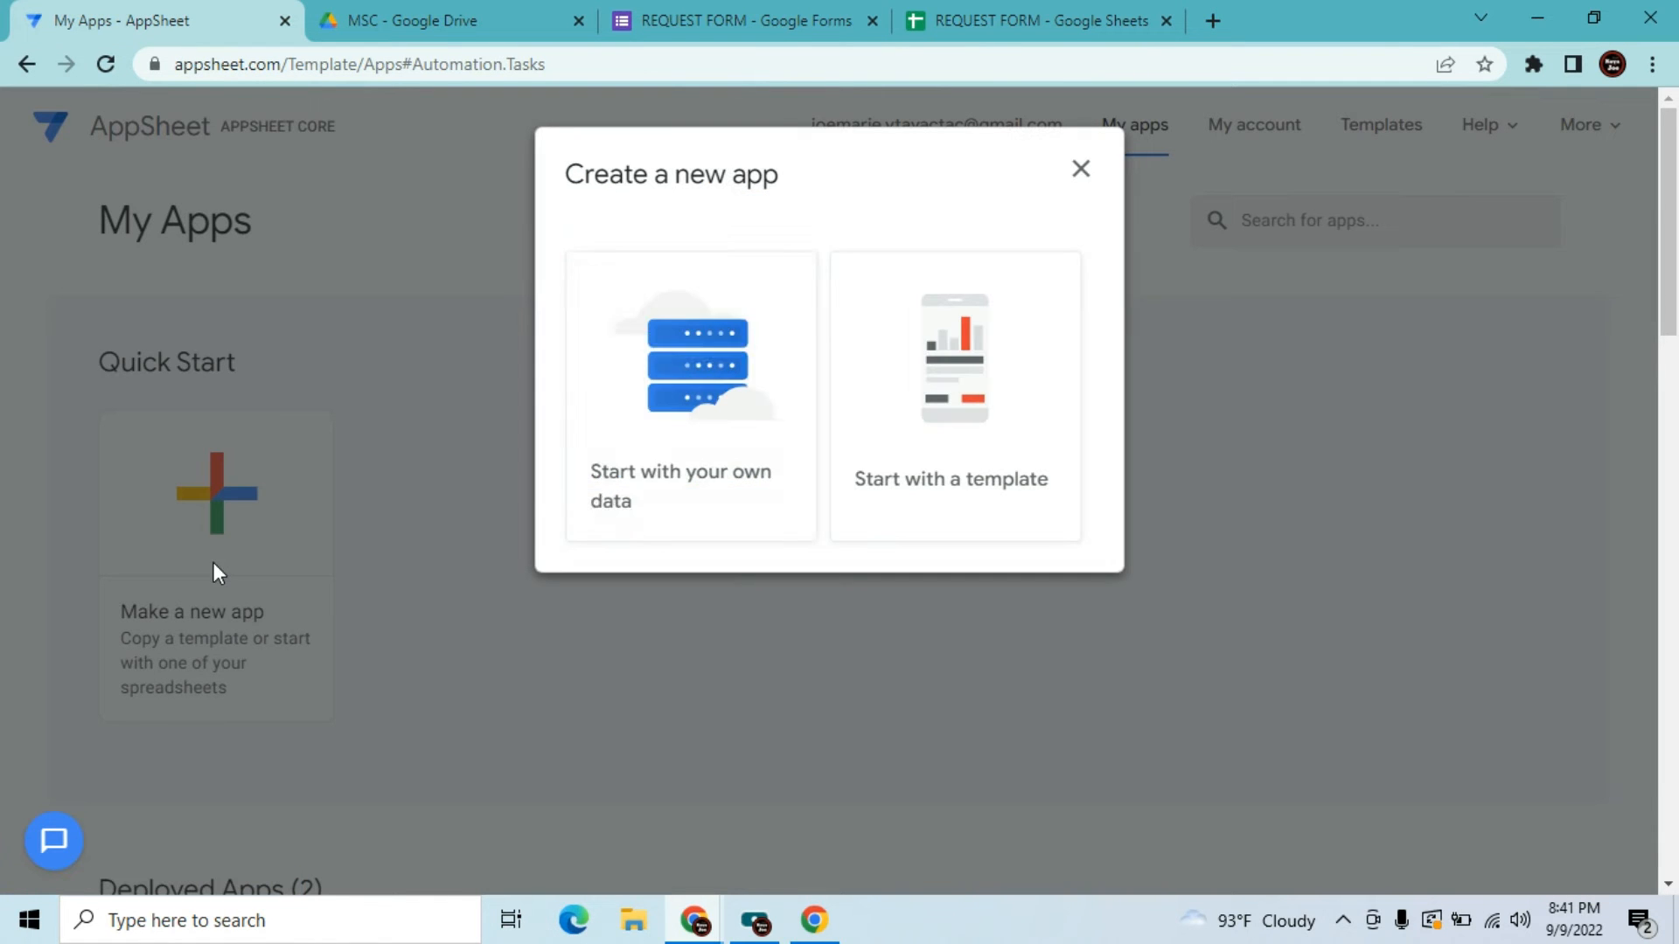
{"action": "left_click", "coordinate": [691, 448]}
{"action": "left_click", "coordinate": [689, 300]}
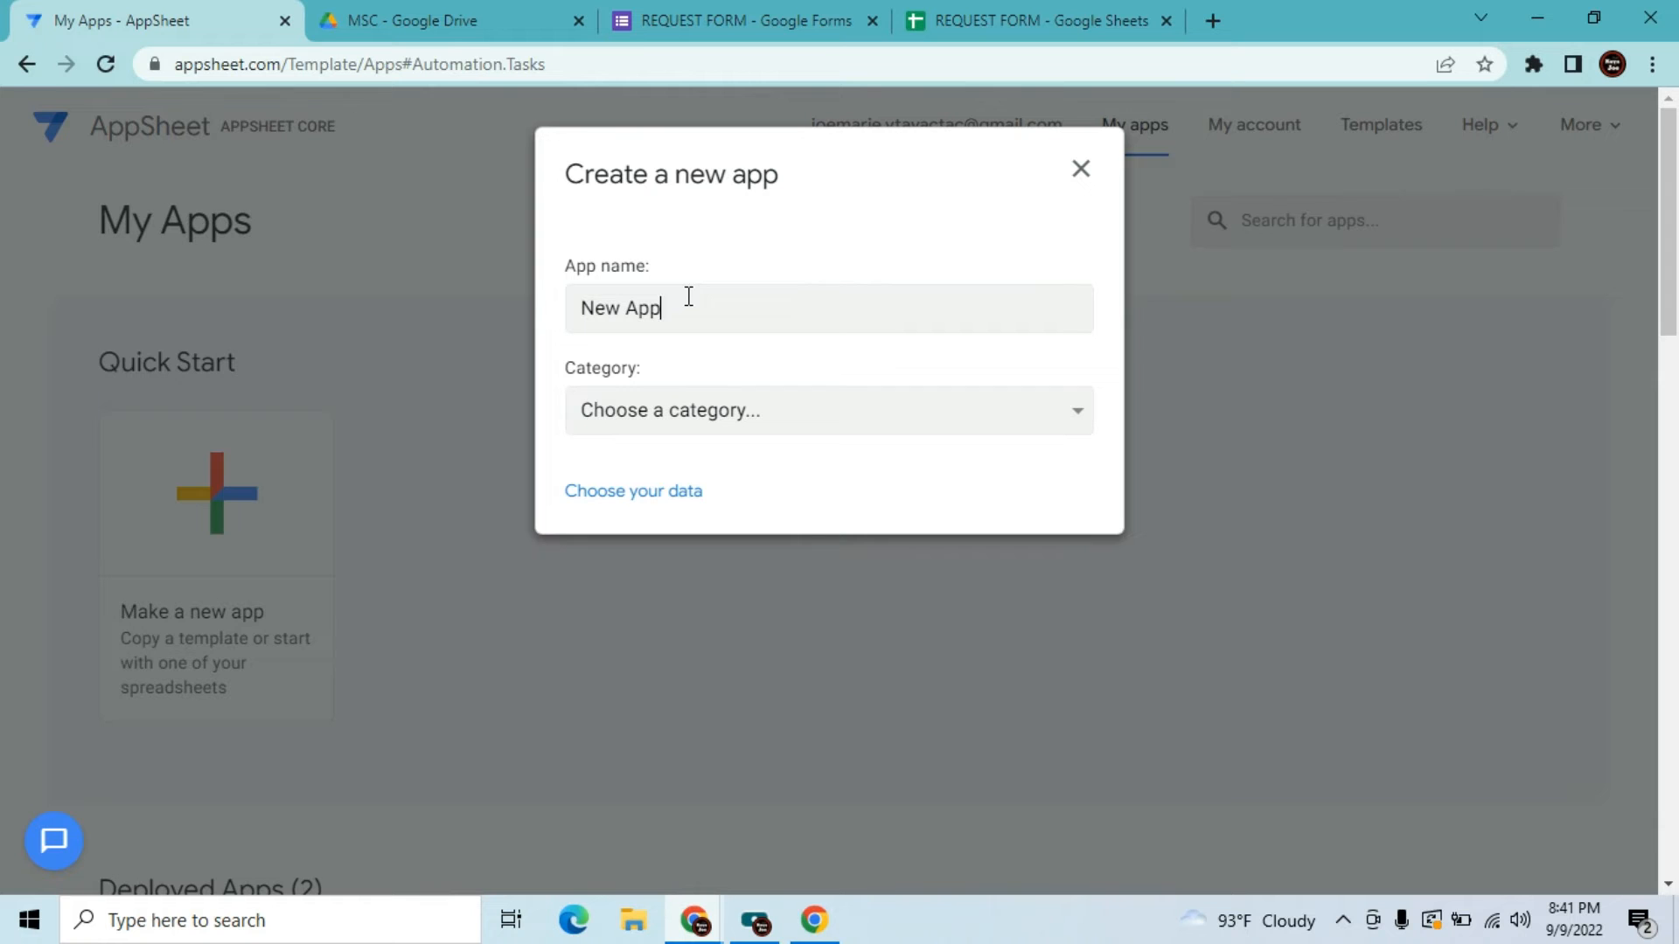
{"action": "key", "text": "BackSpace"}
{"action": "key", "text": "BackSpace"}
{"action": "key", "text": "BackSpace"}
{"action": "key", "text": "BackSpace"}
{"action": "key", "text": "BackSpace"}
{"action": "key", "text": "BackSpace"}
{"action": "key", "text": "BackSpace"}
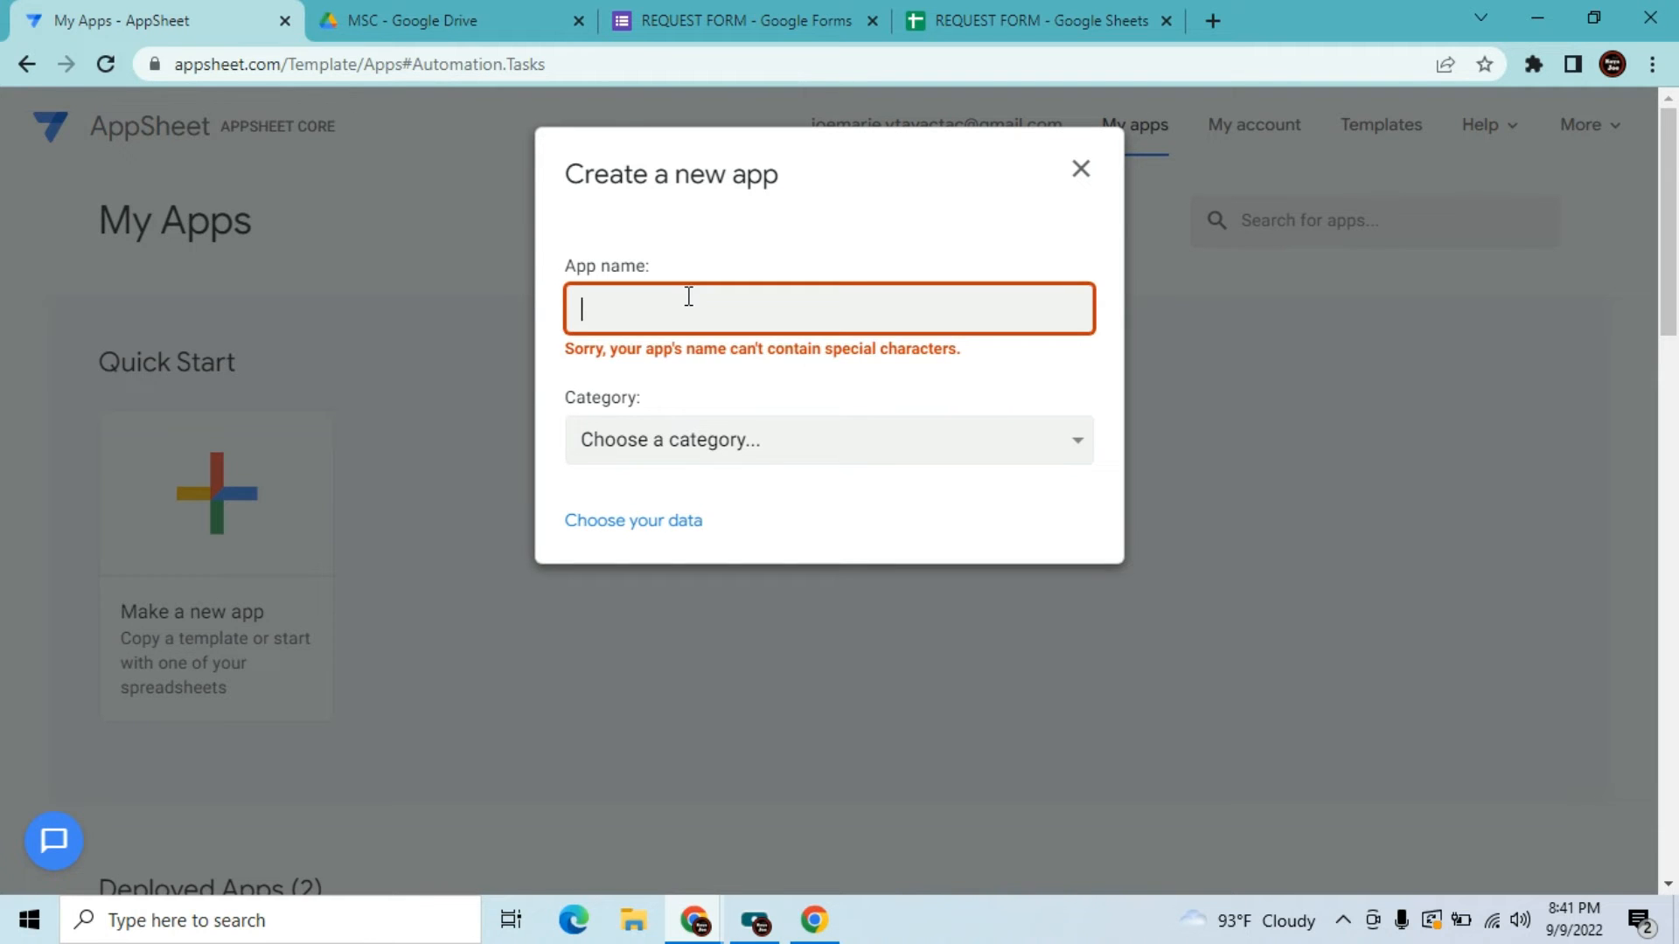
{"action": "type", "text": "Request App"}
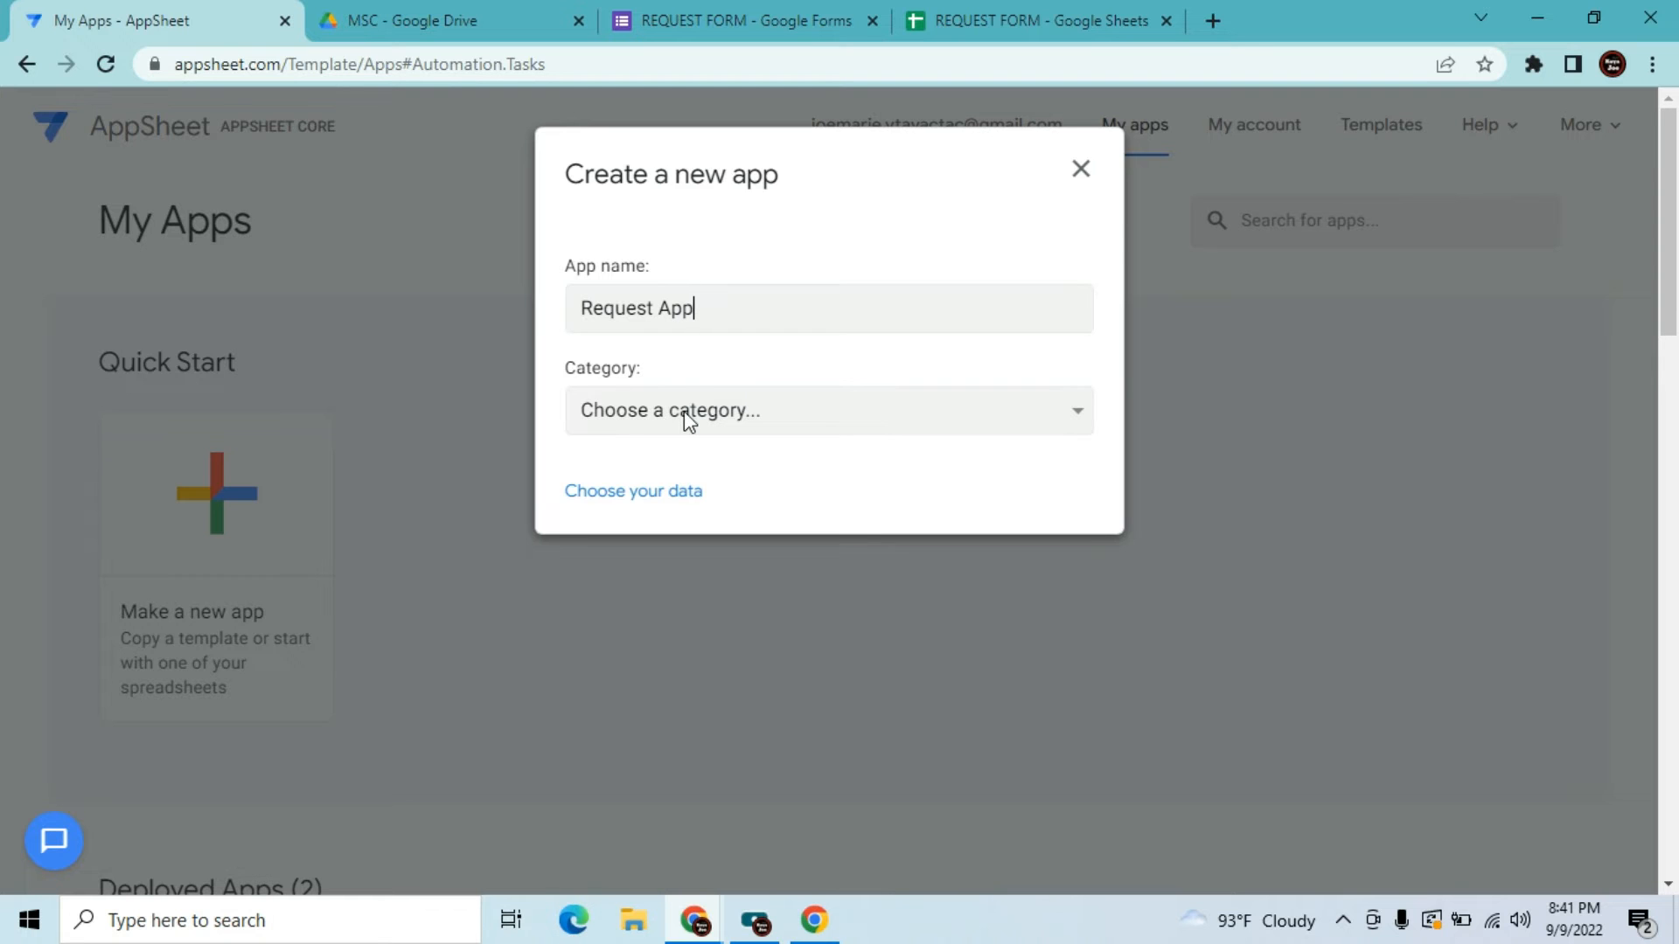
Set category Education & Training and build the app on the REQUEST FORM spreadsheet
{"action": "left_click", "coordinate": [1078, 424]}
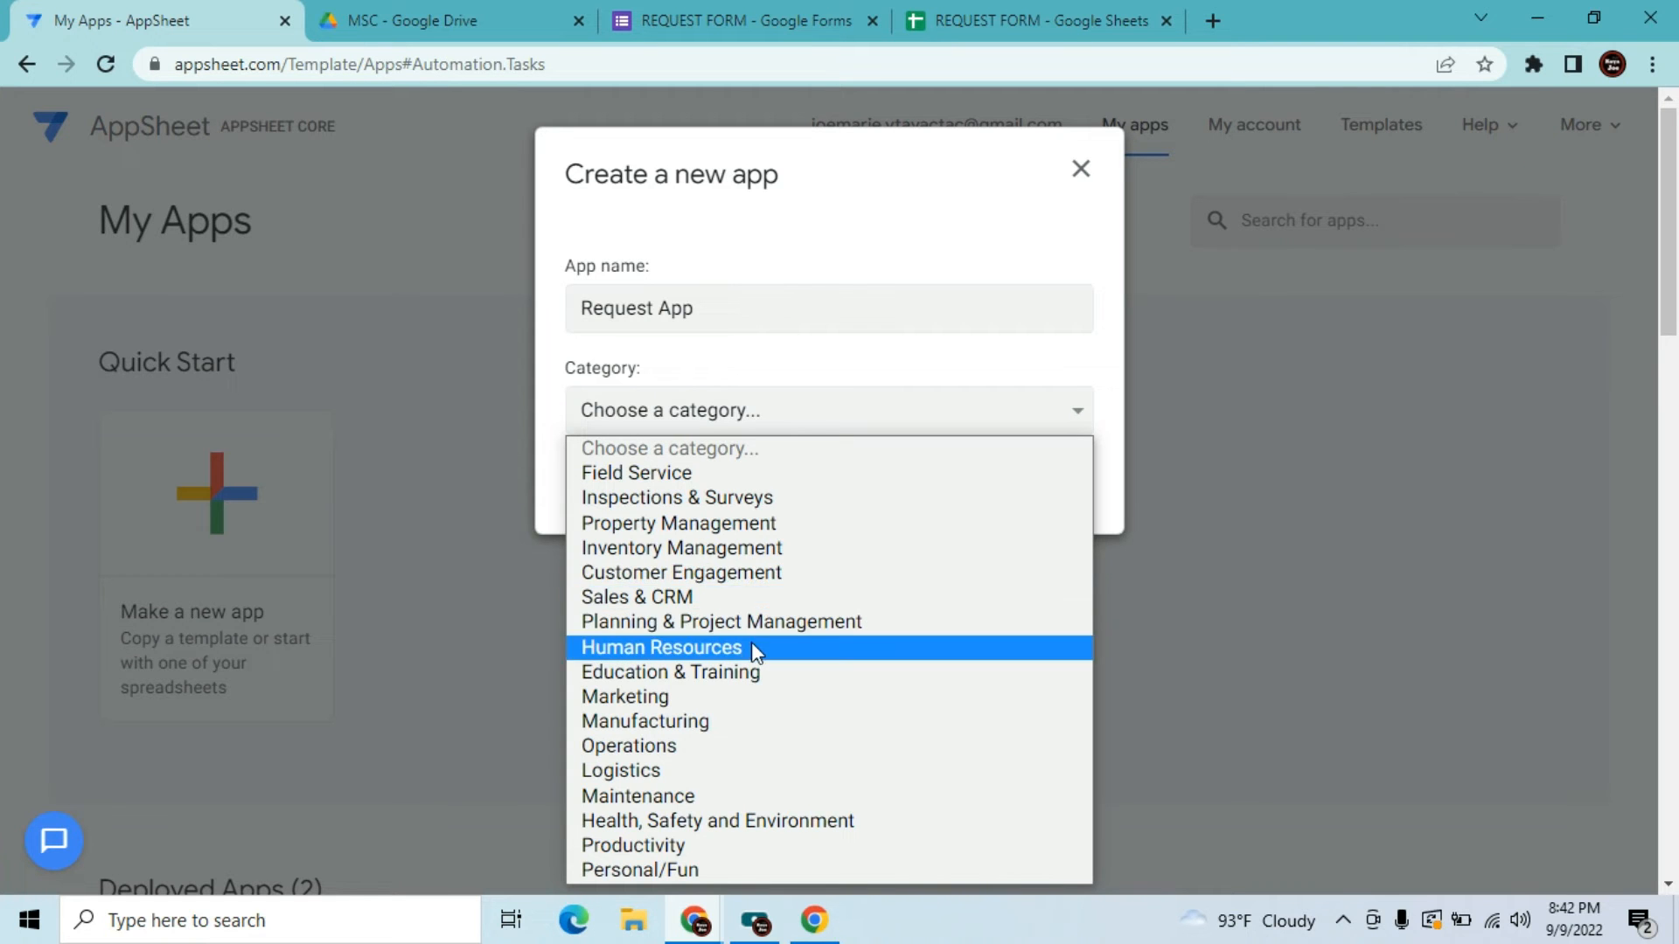
{"action": "left_click", "coordinate": [720, 672]}
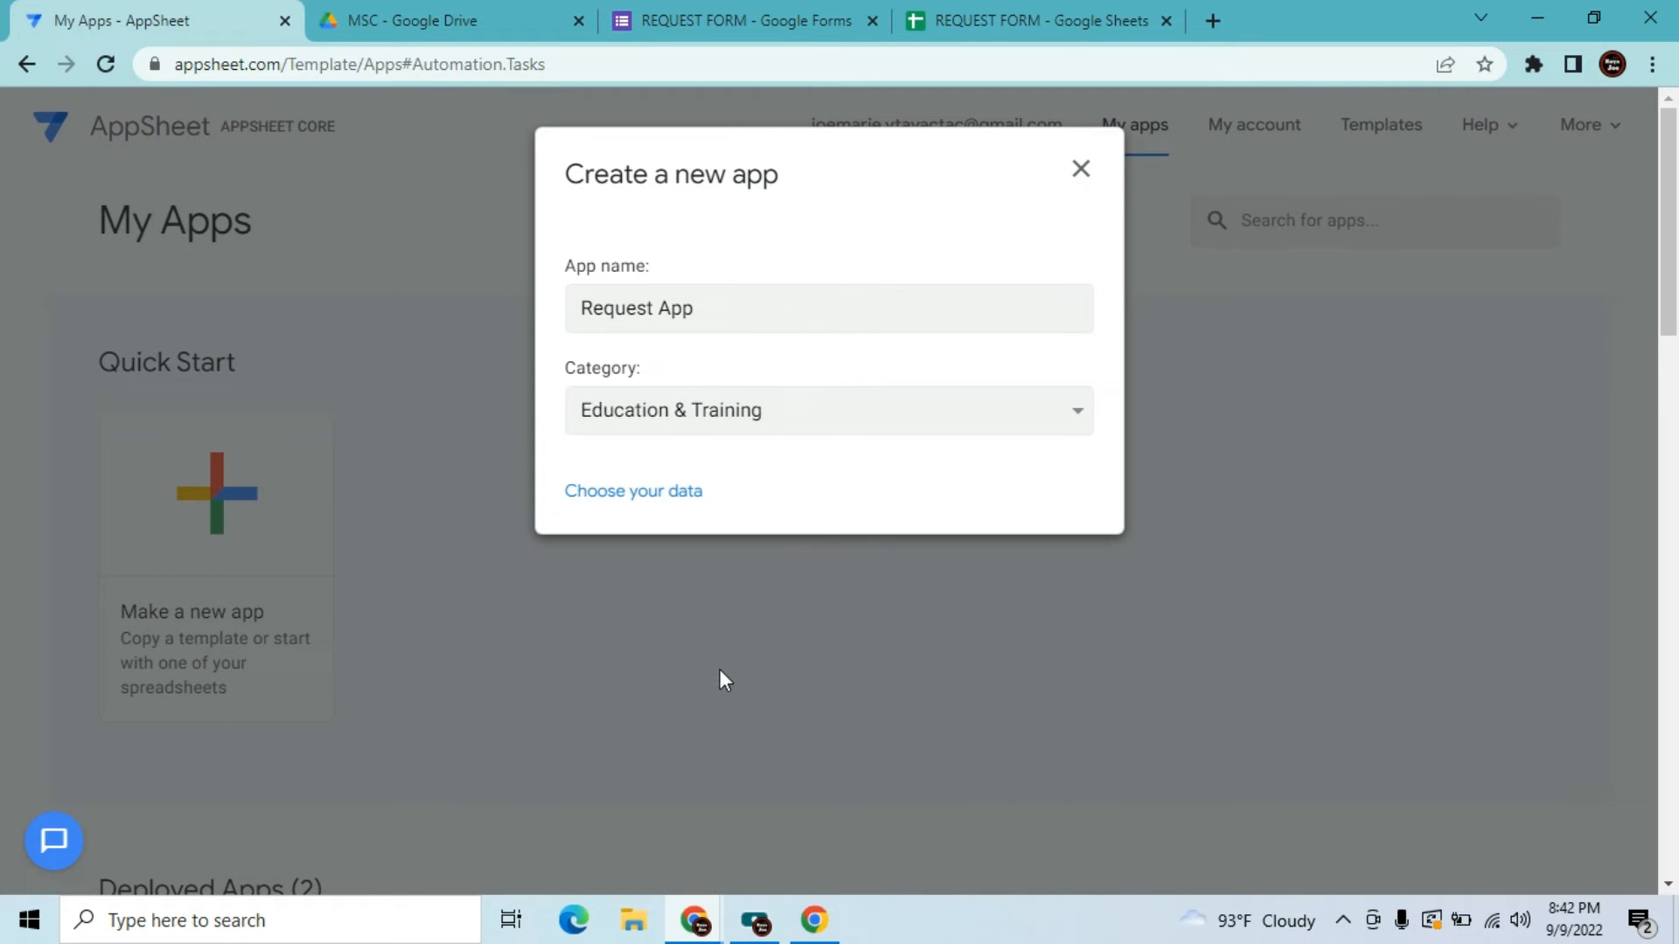
{"action": "left_click", "coordinate": [656, 495]}
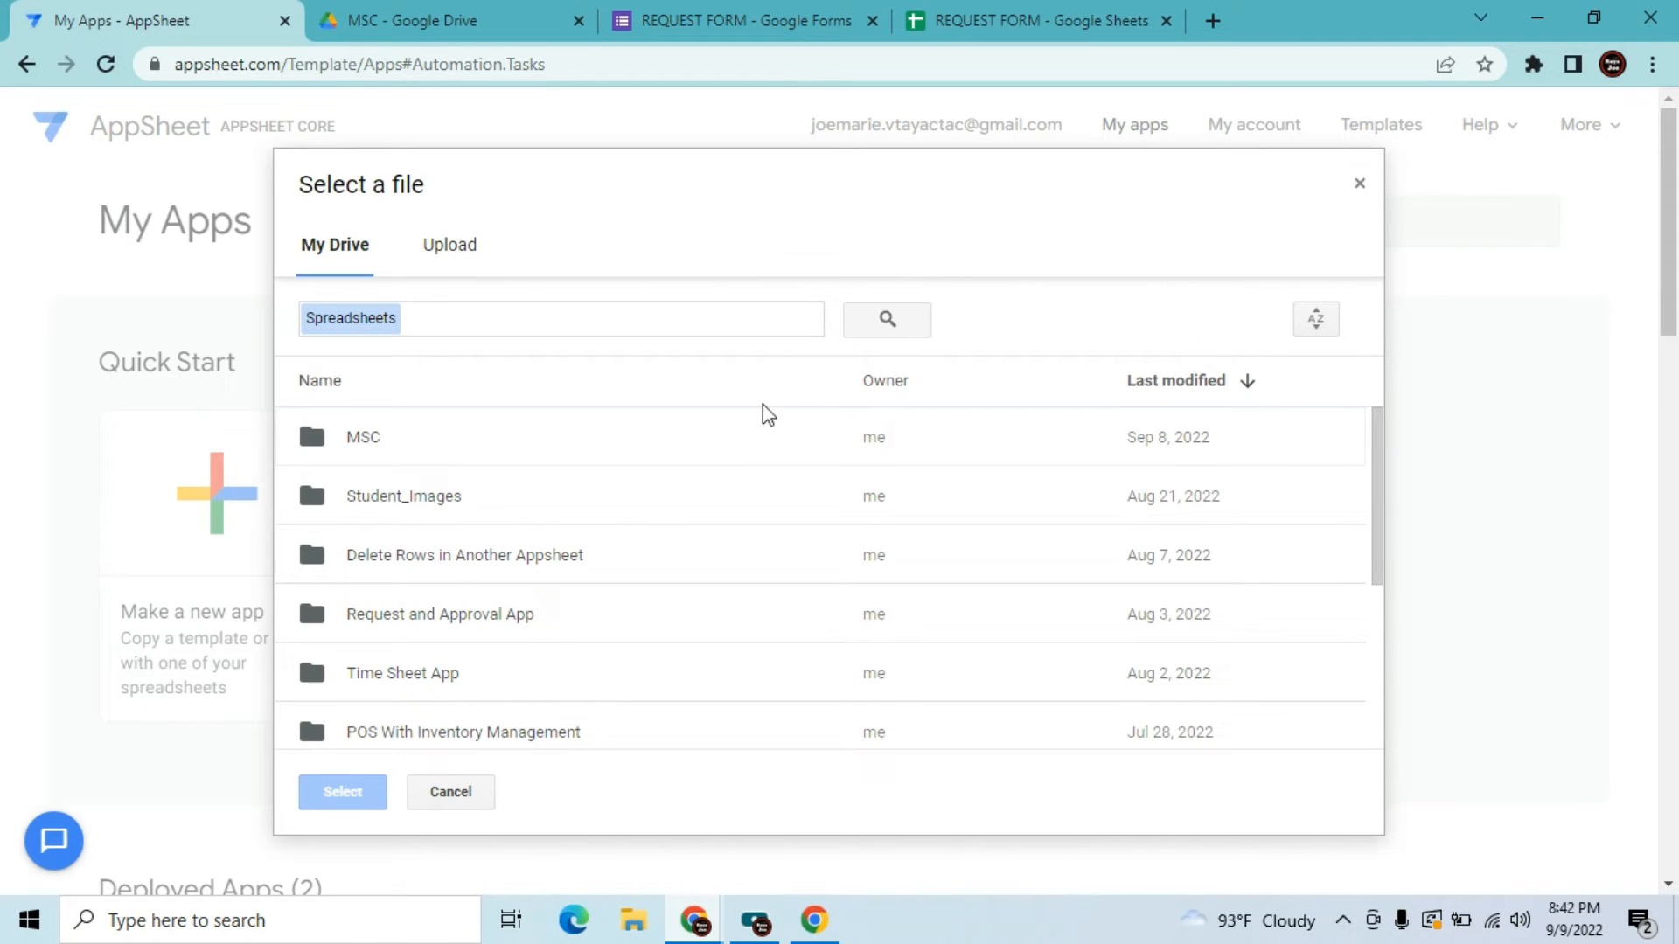
{"action": "left_click_drag", "start_coordinate": [1380, 516], "coordinate": [1380, 685]}
{"action": "left_click", "coordinate": [588, 727]}
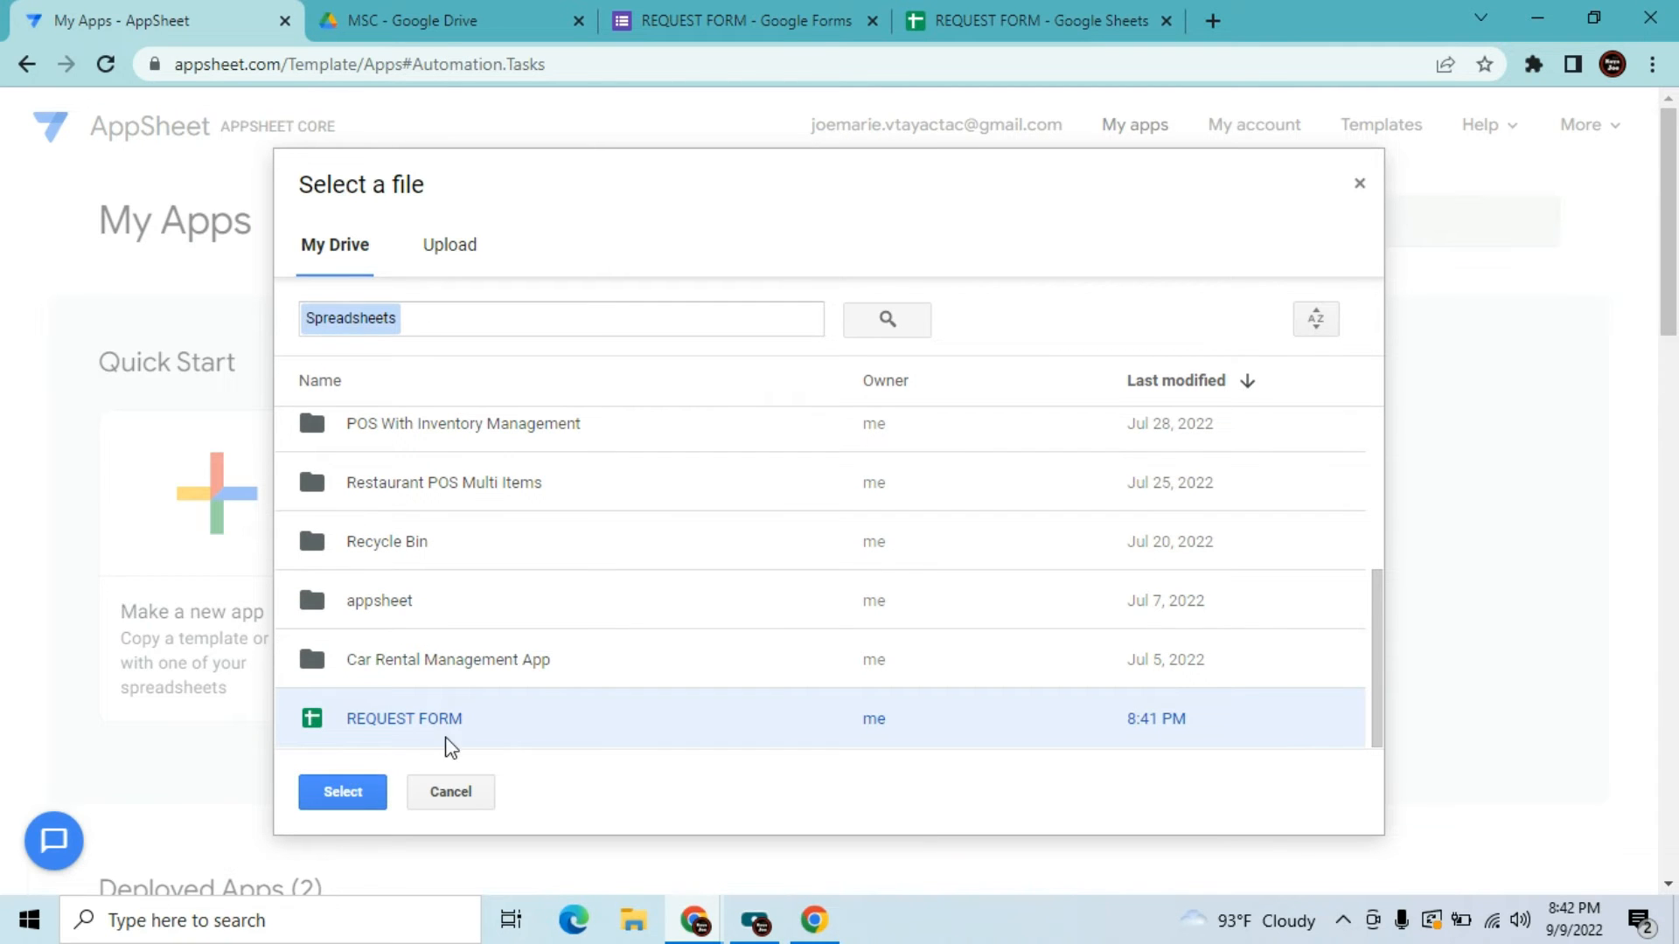
{"action": "left_click", "coordinate": [341, 791]}
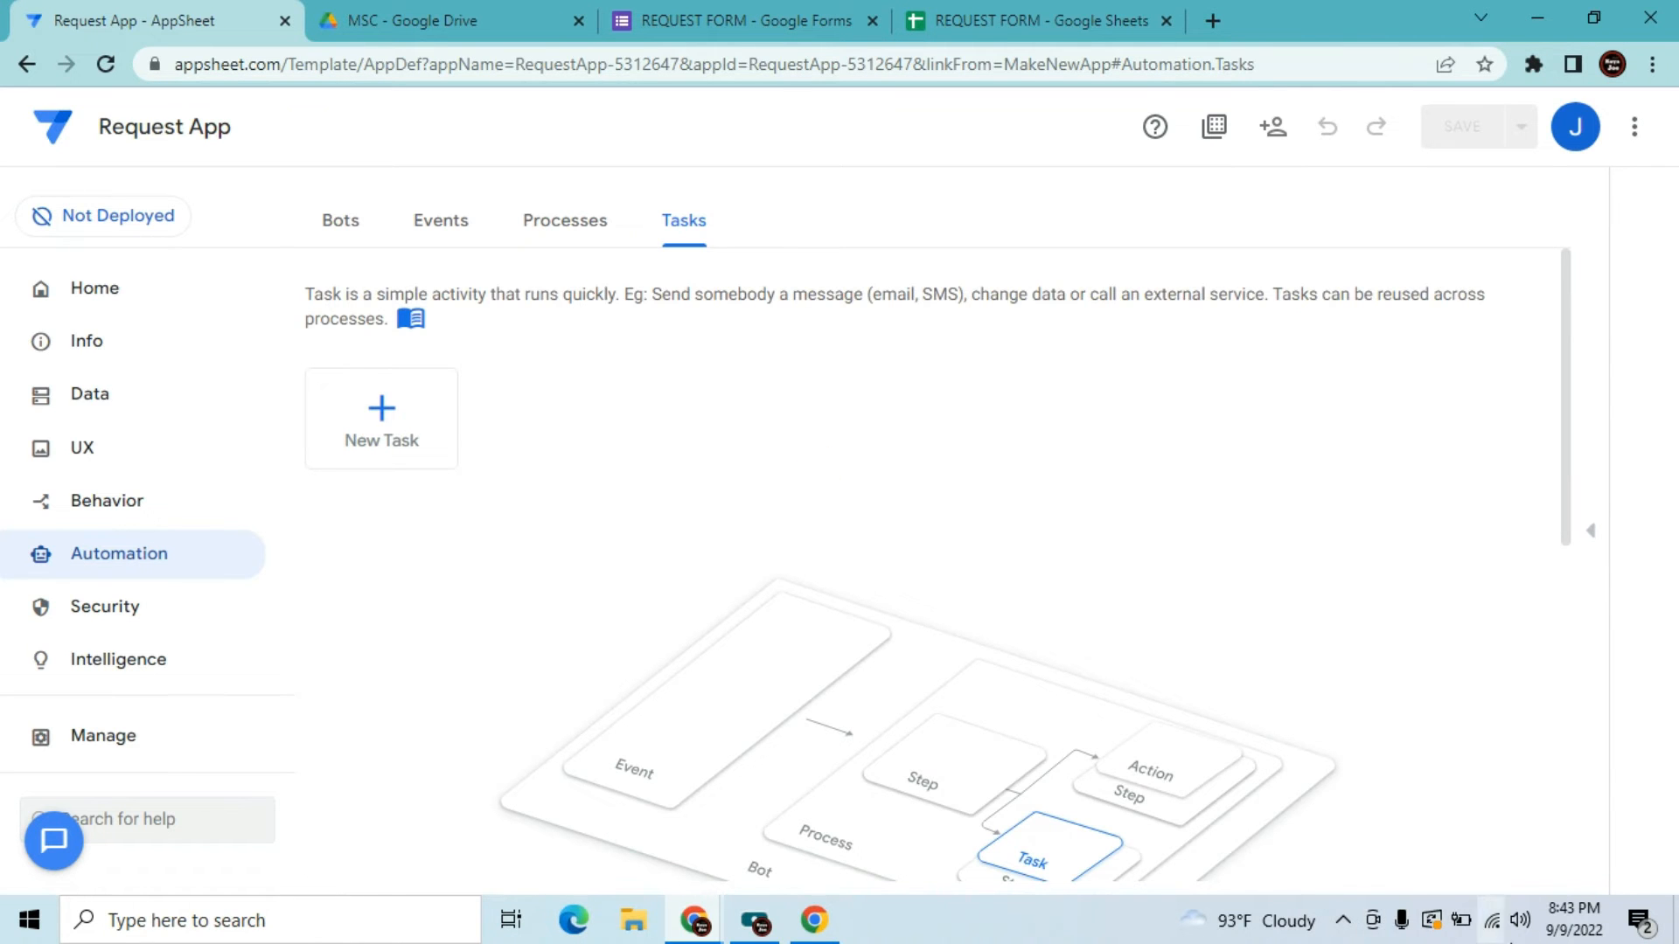
Check the network connection while Request App finishes generating
{"action": "left_click", "coordinate": [1492, 922]}
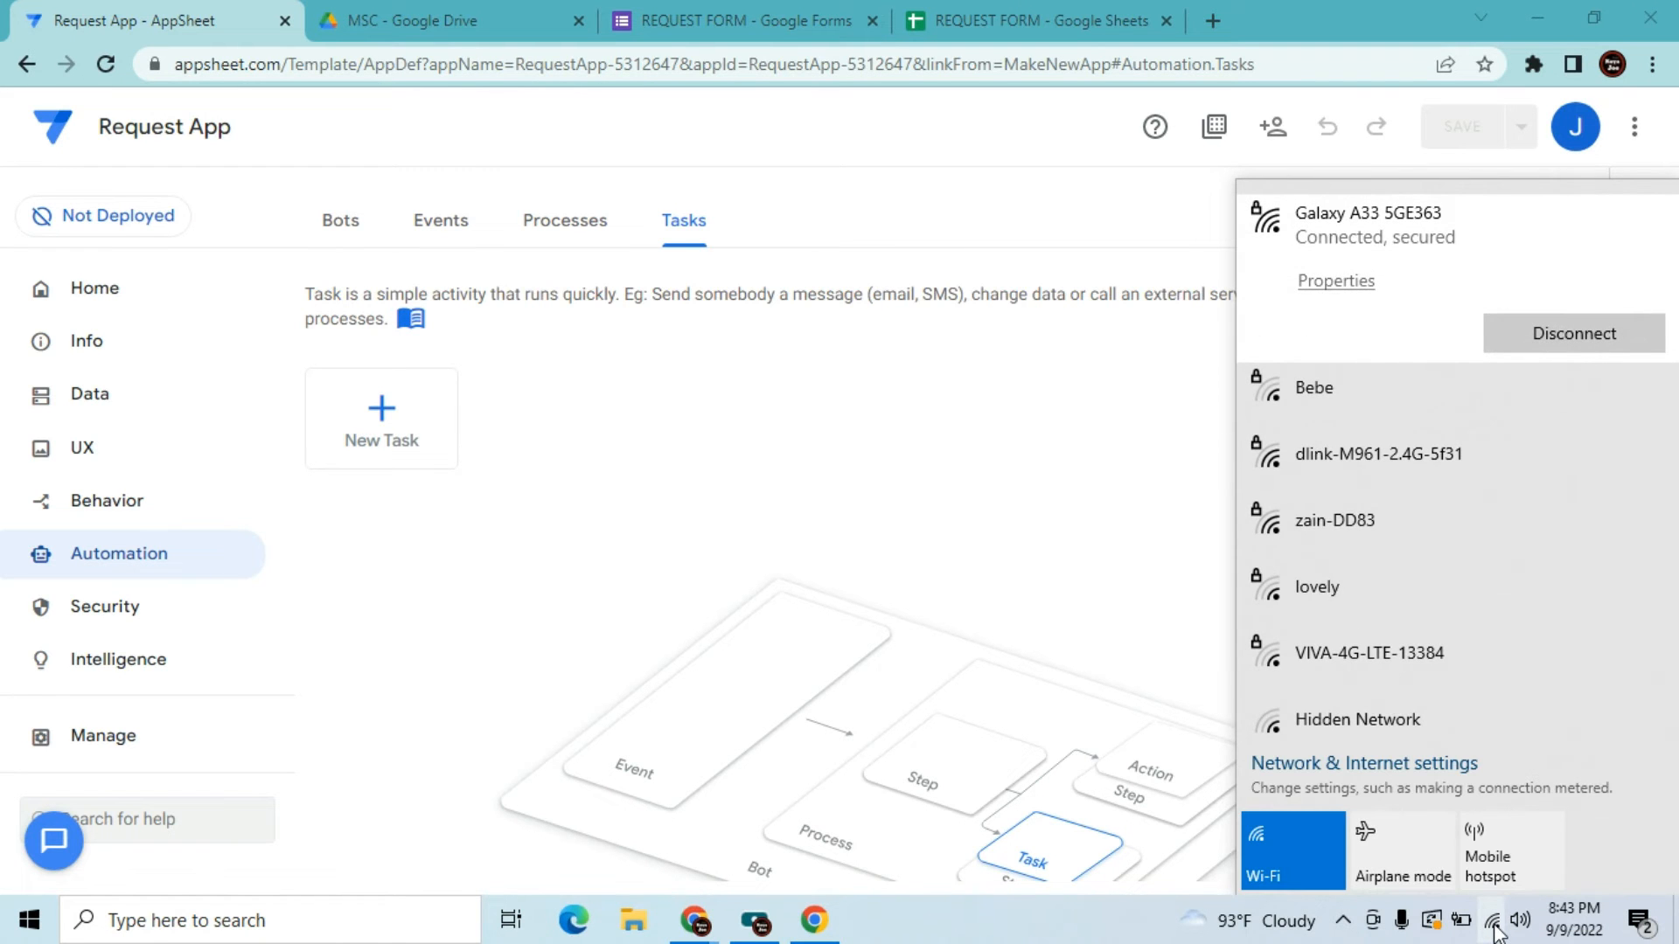
{"action": "left_click", "coordinate": [1084, 522]}
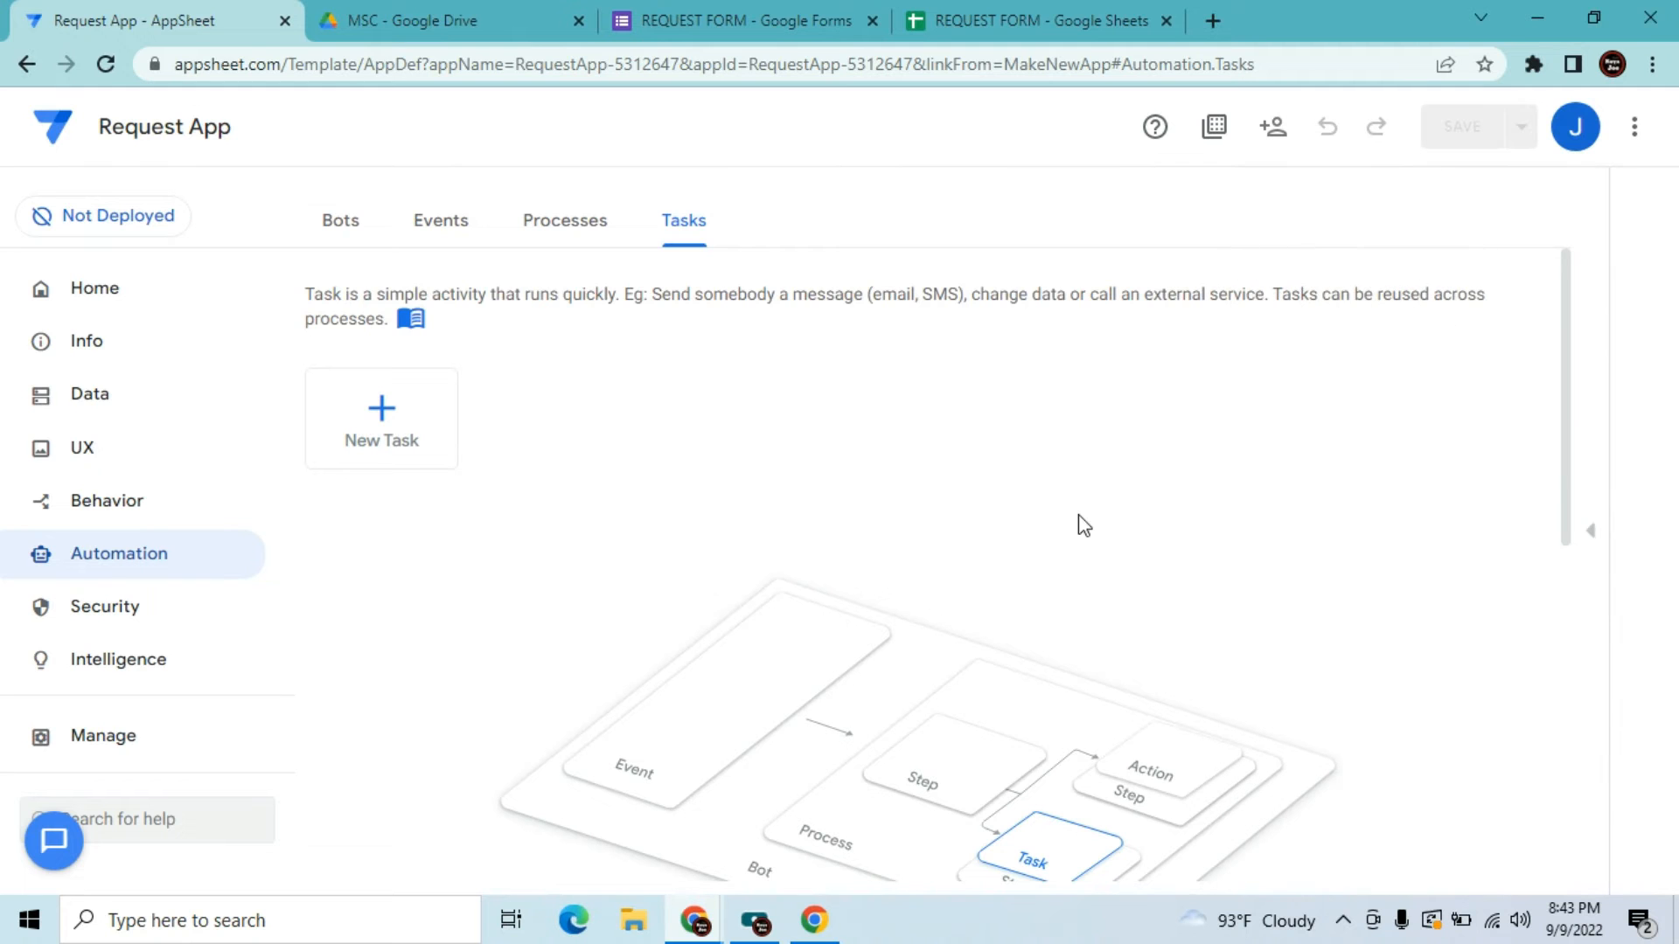
Show the Request table's columns under Data, then switch to the REQUEST FORM spreadsheet
{"action": "left_click", "coordinate": [79, 385]}
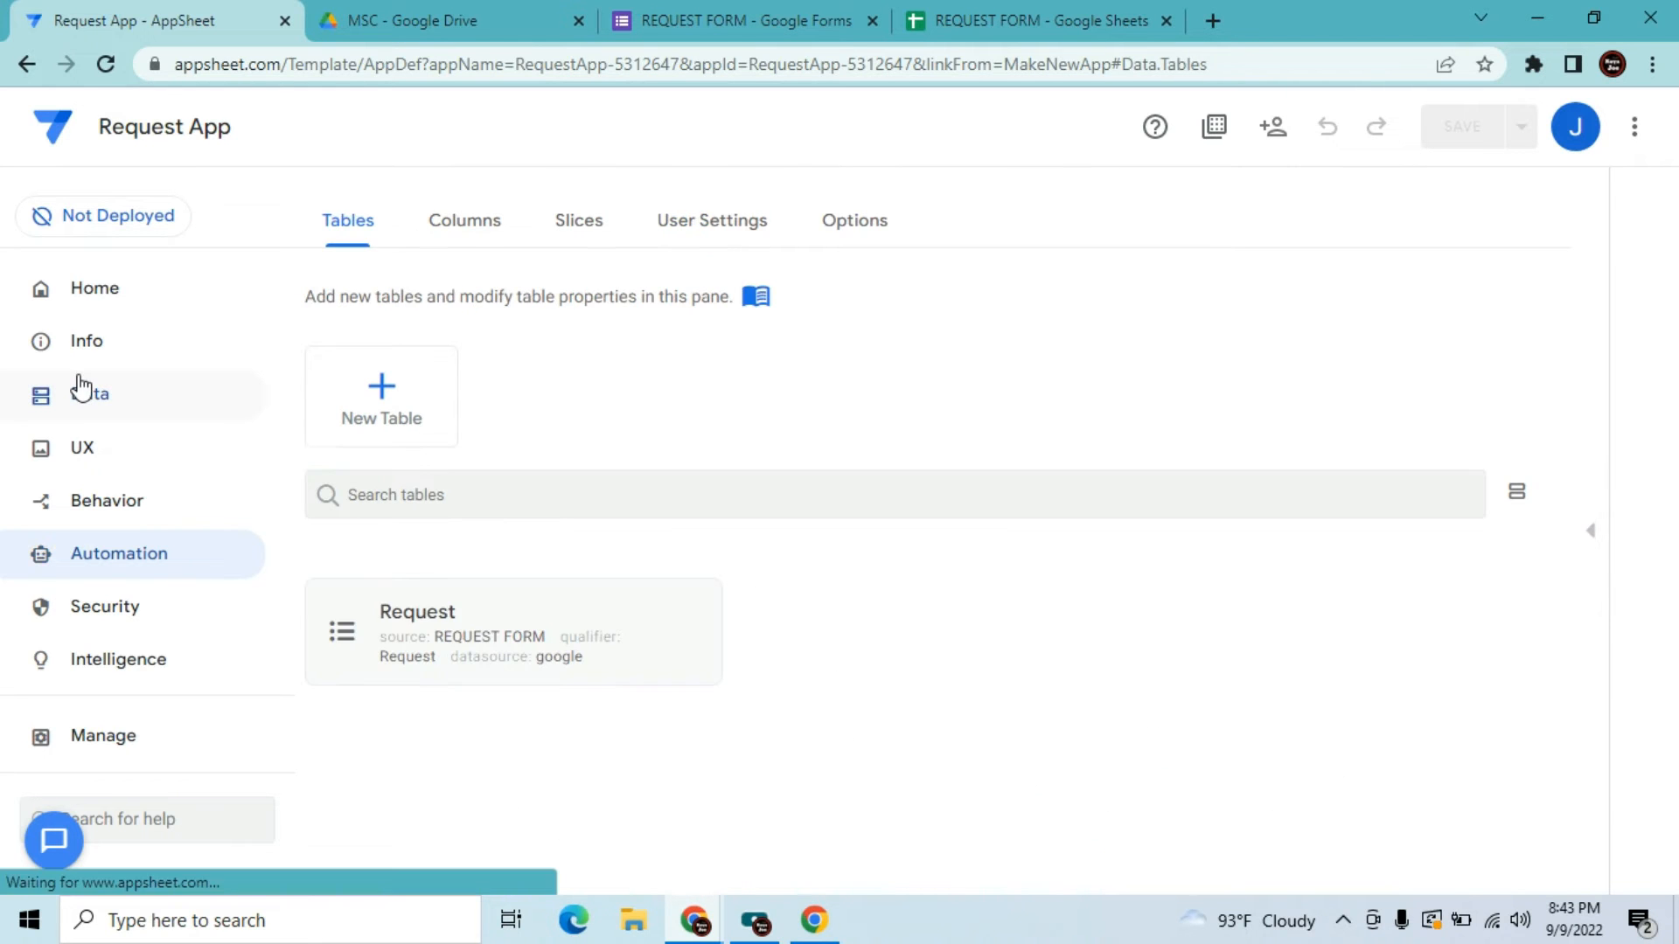
{"action": "left_click", "coordinate": [434, 667]}
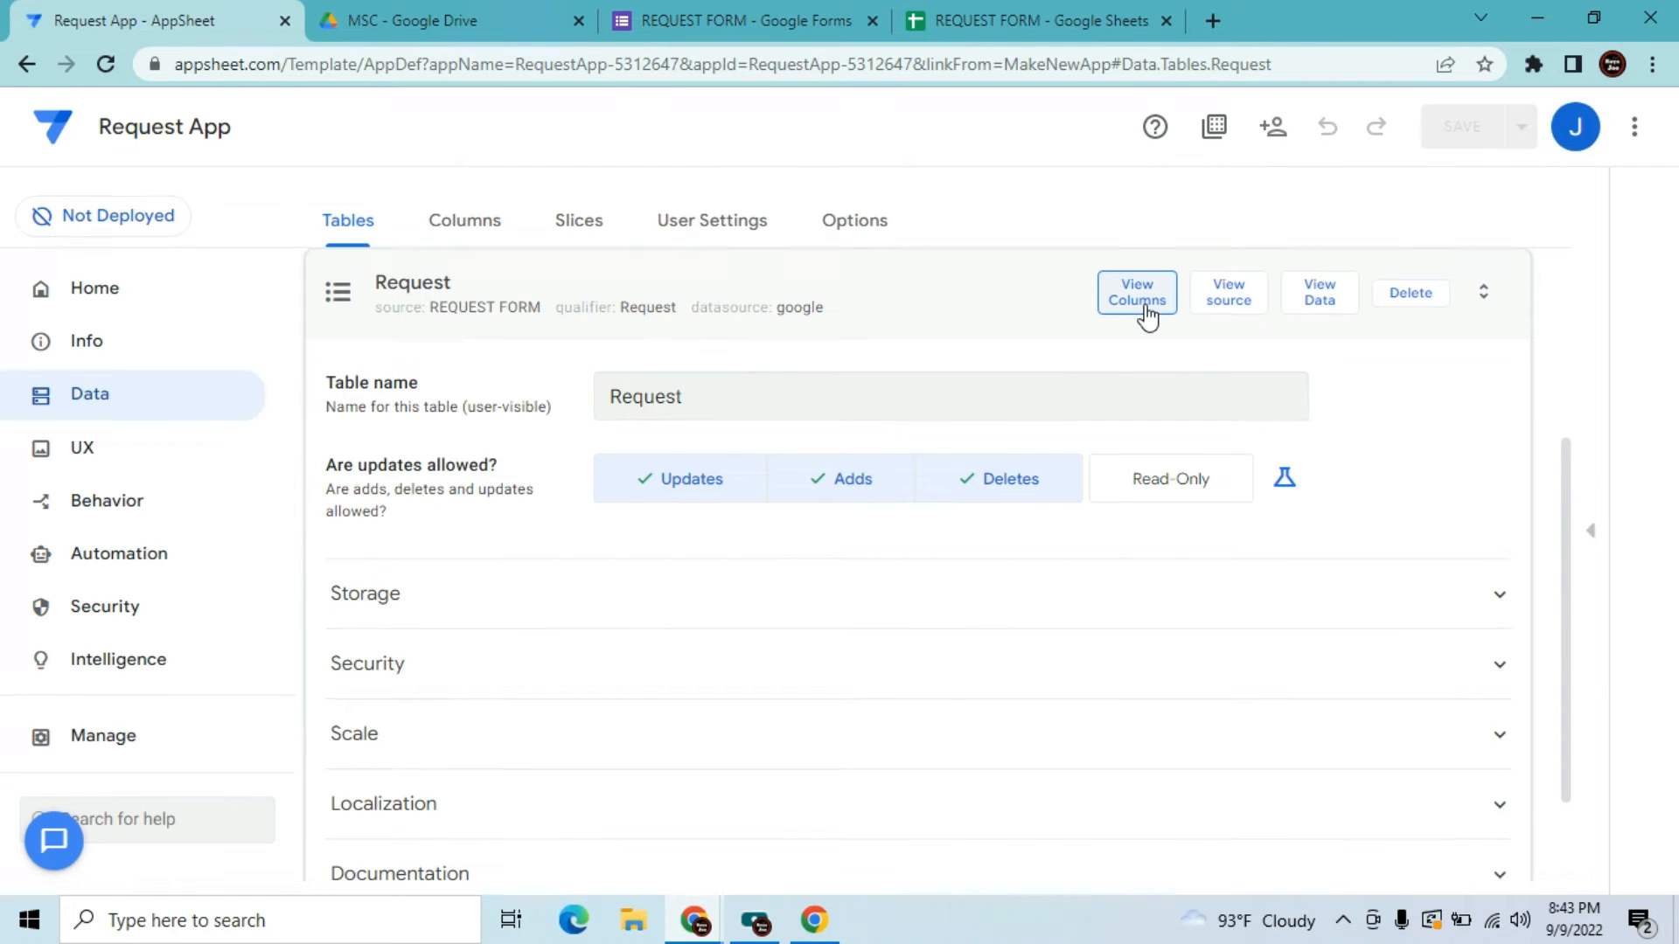
{"action": "left_click", "coordinate": [1147, 313]}
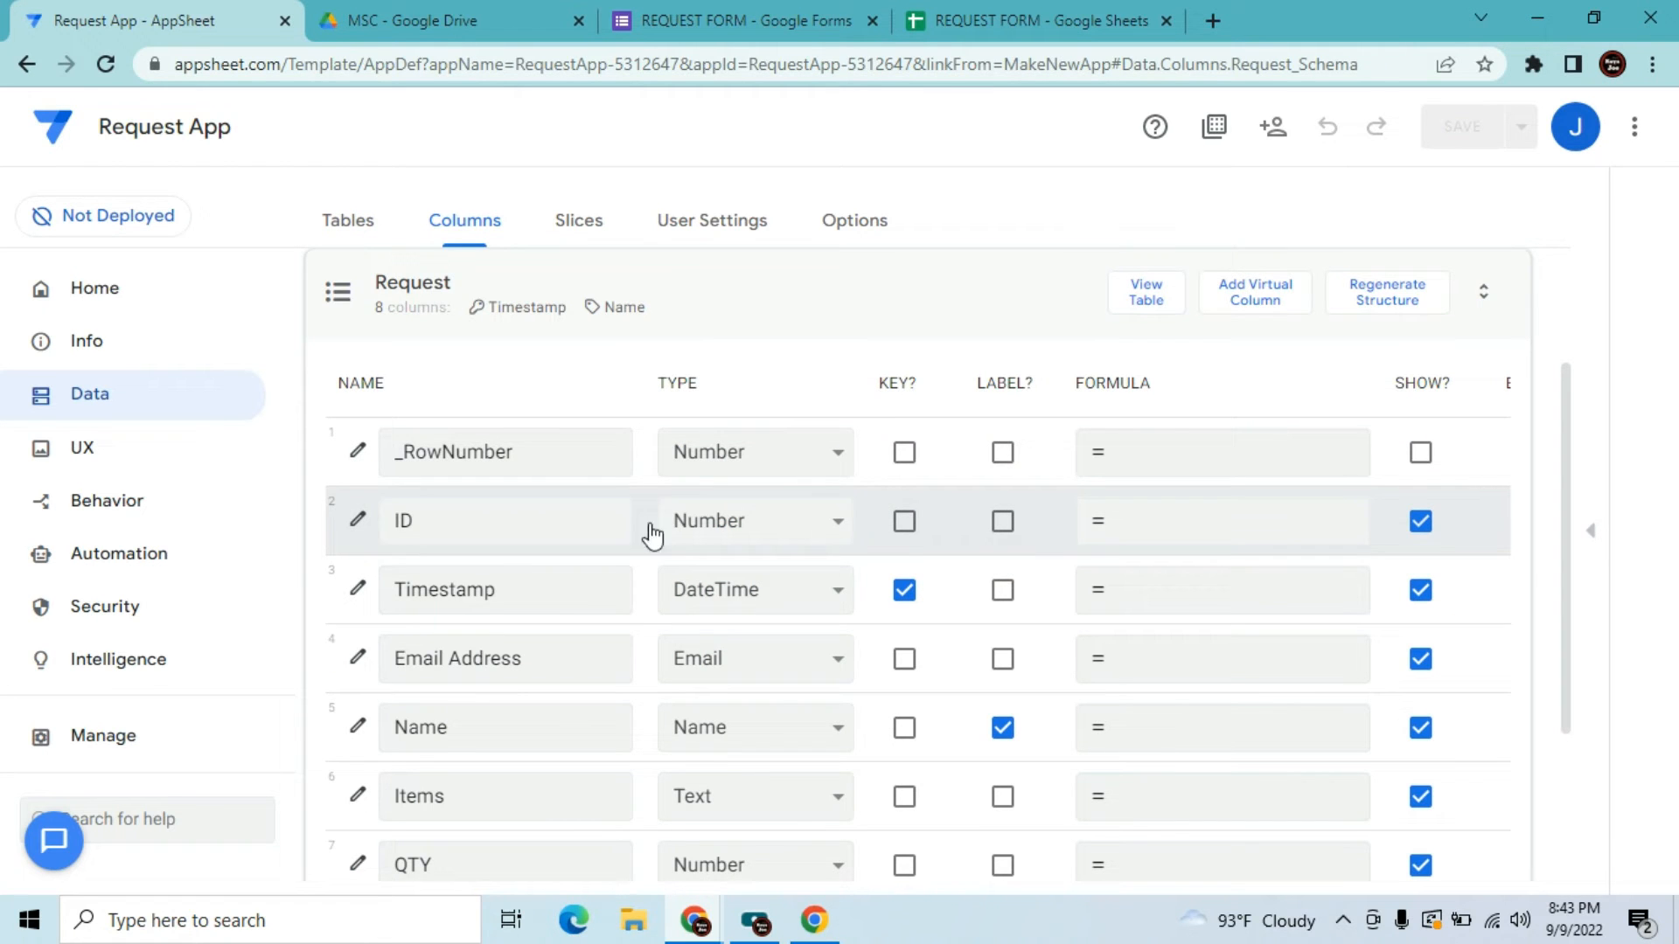
{"action": "left_click", "coordinate": [996, 19]}
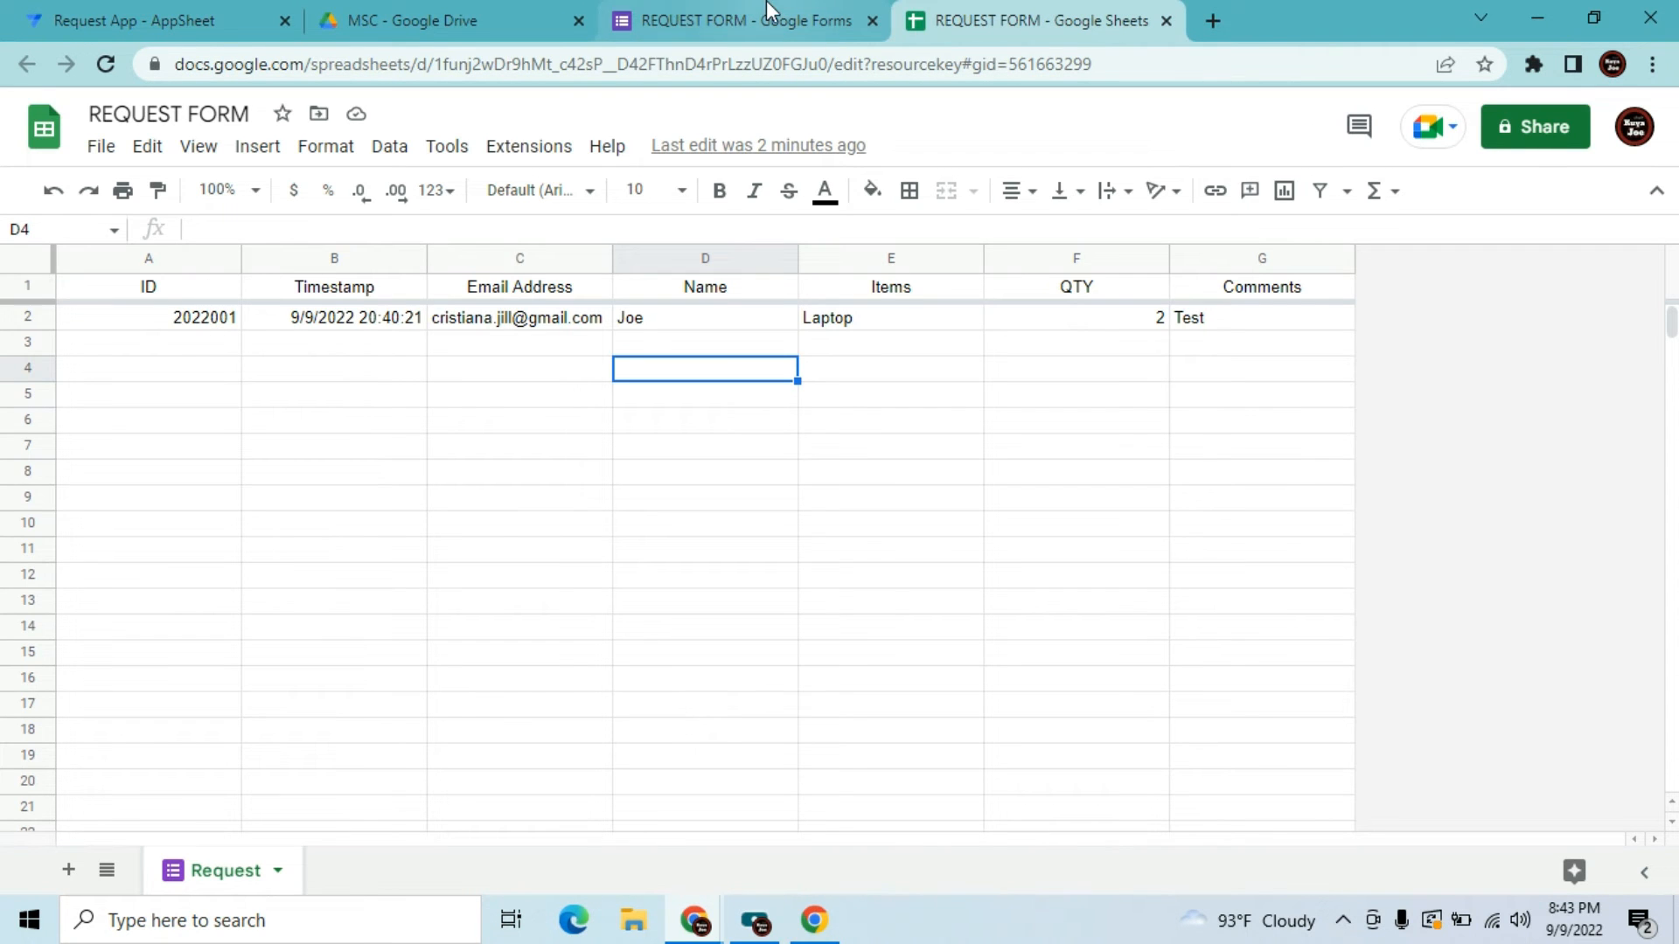
Go back to Request App's Columns editor after checking the 2022001 row
{"action": "left_click", "coordinate": [166, 35]}
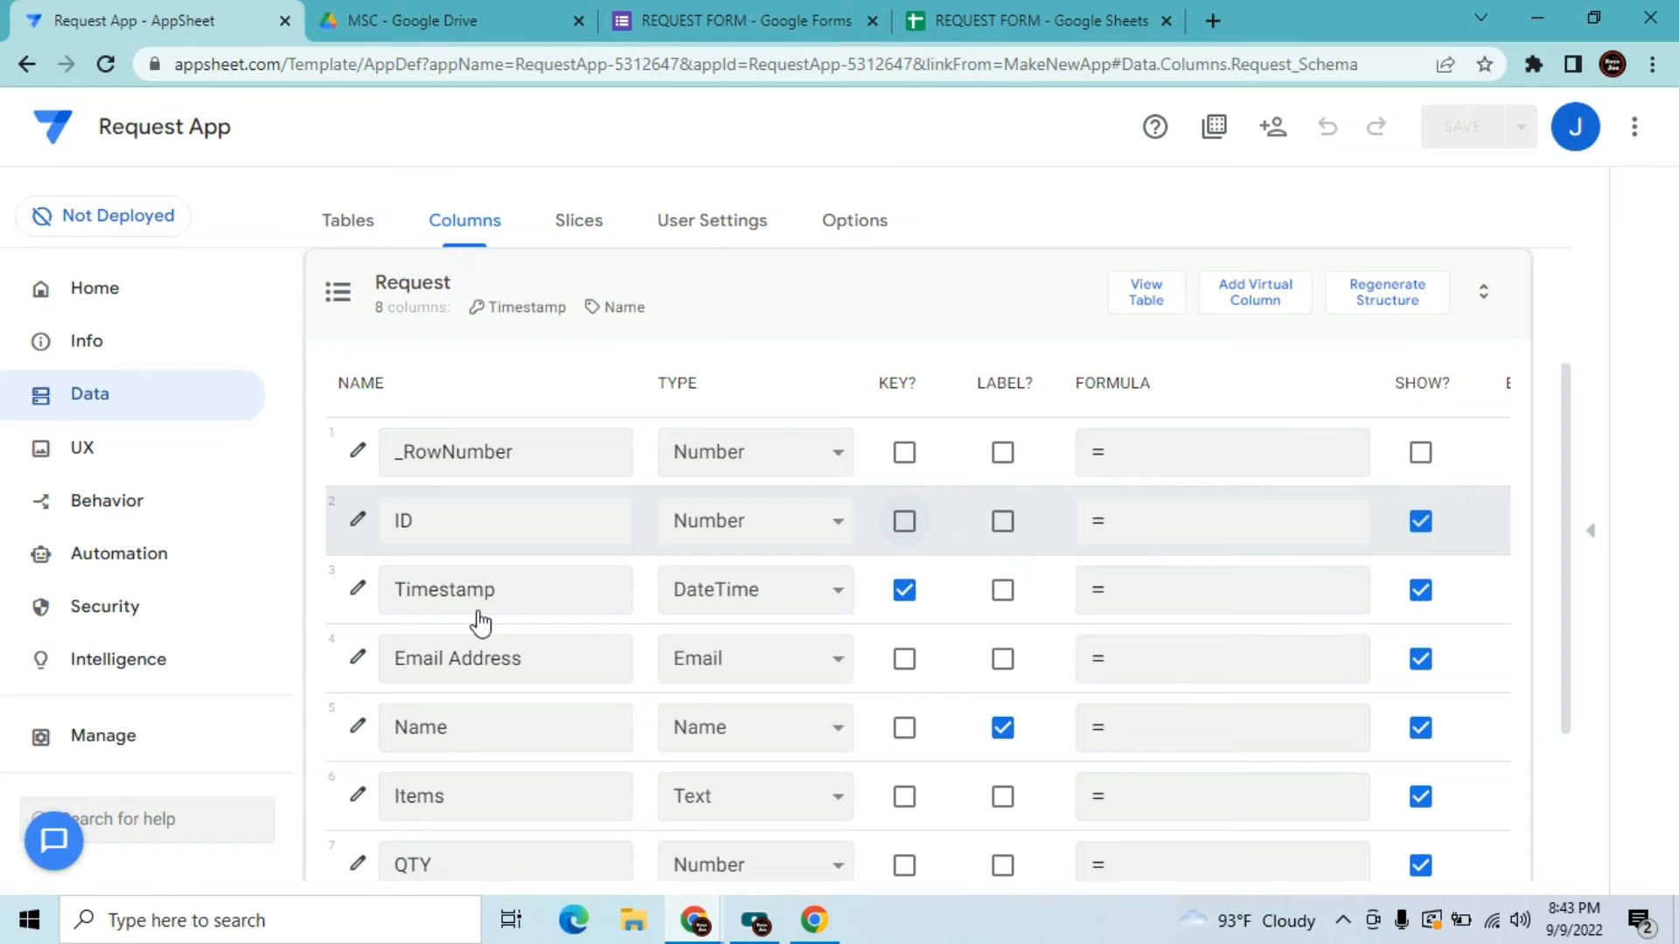
Tick KEY? for ID, untick it for Timestamp, and open the ID column's settings
{"action": "left_click", "coordinate": [905, 523]}
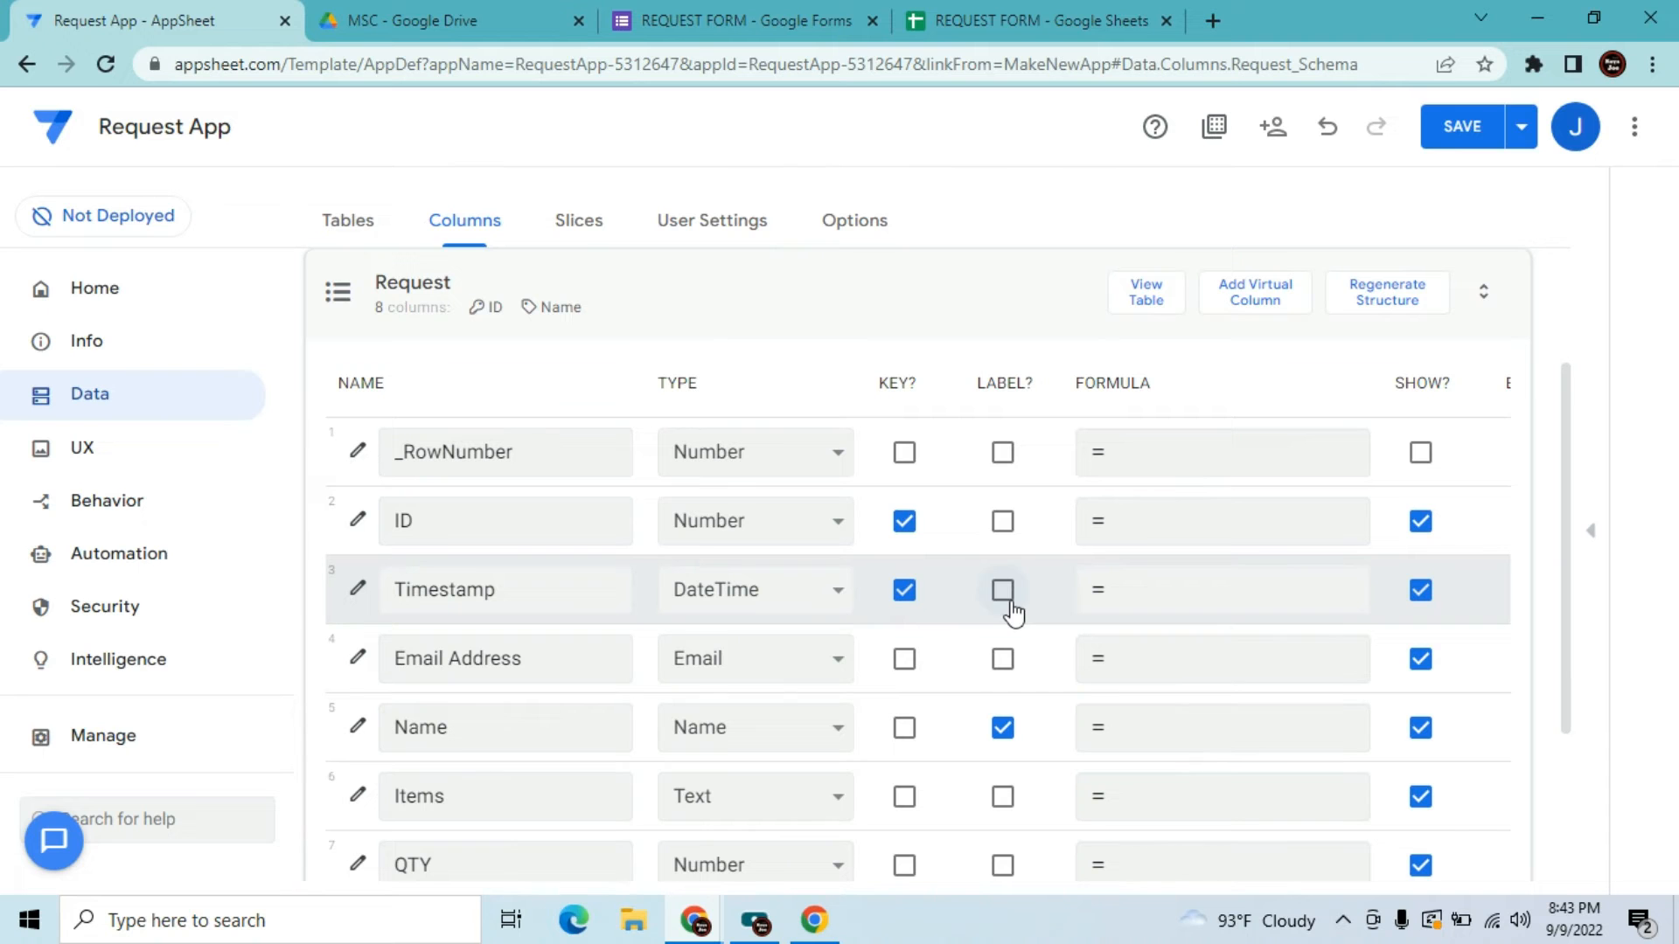
{"action": "left_click", "coordinate": [905, 592]}
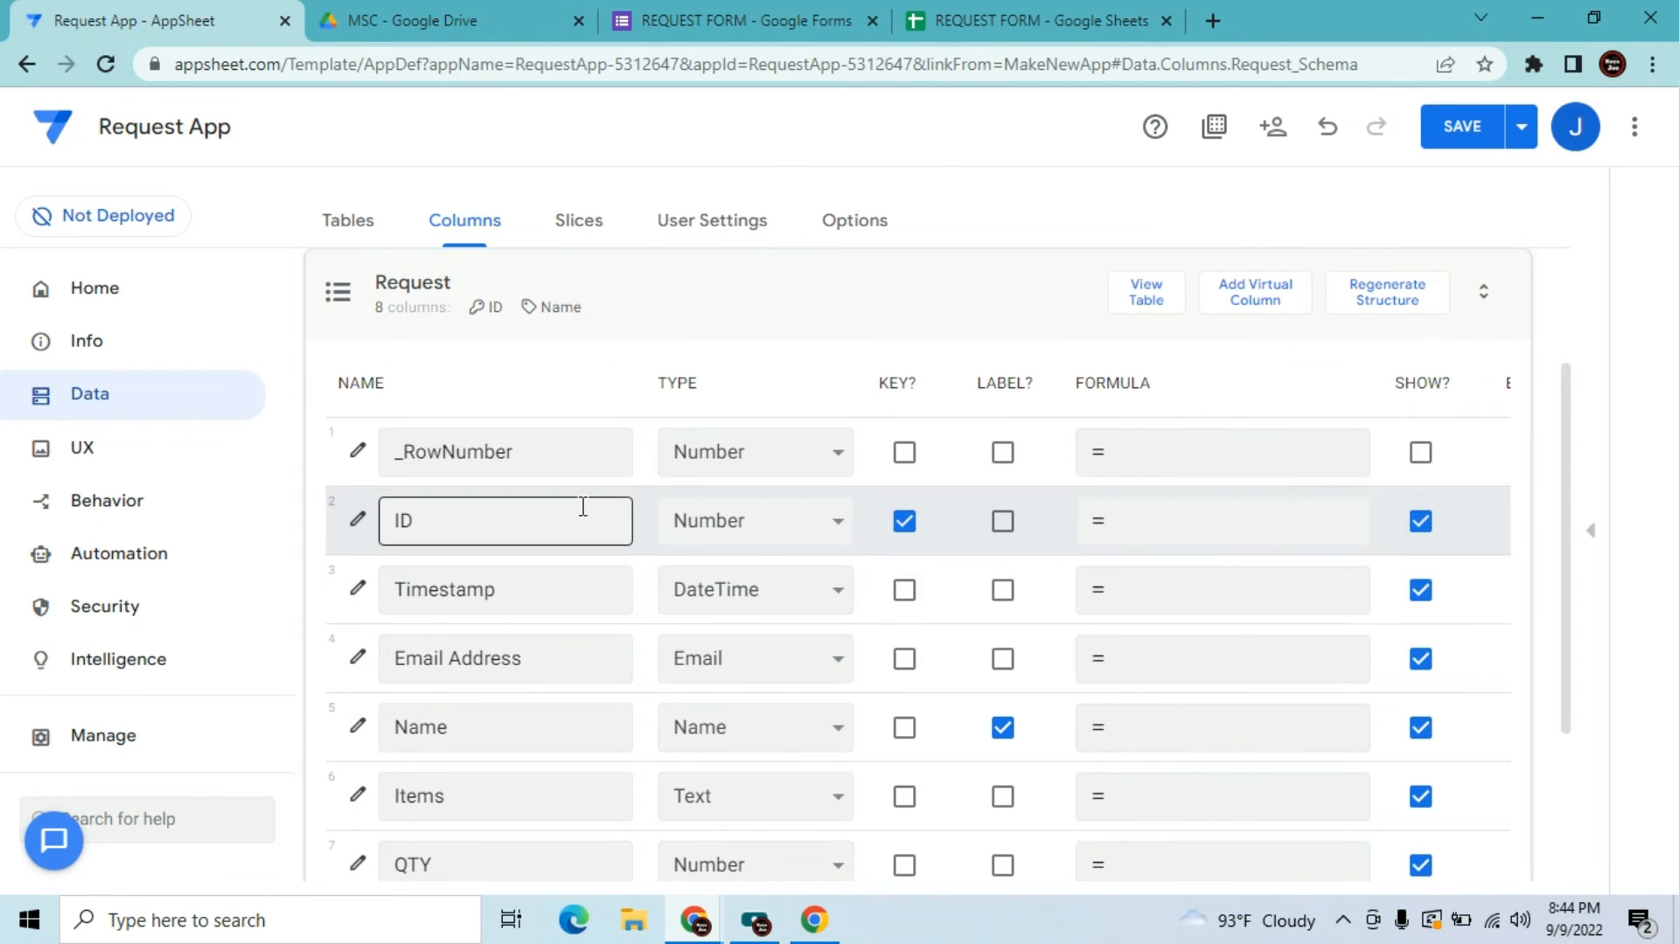
{"action": "left_click", "coordinate": [357, 525]}
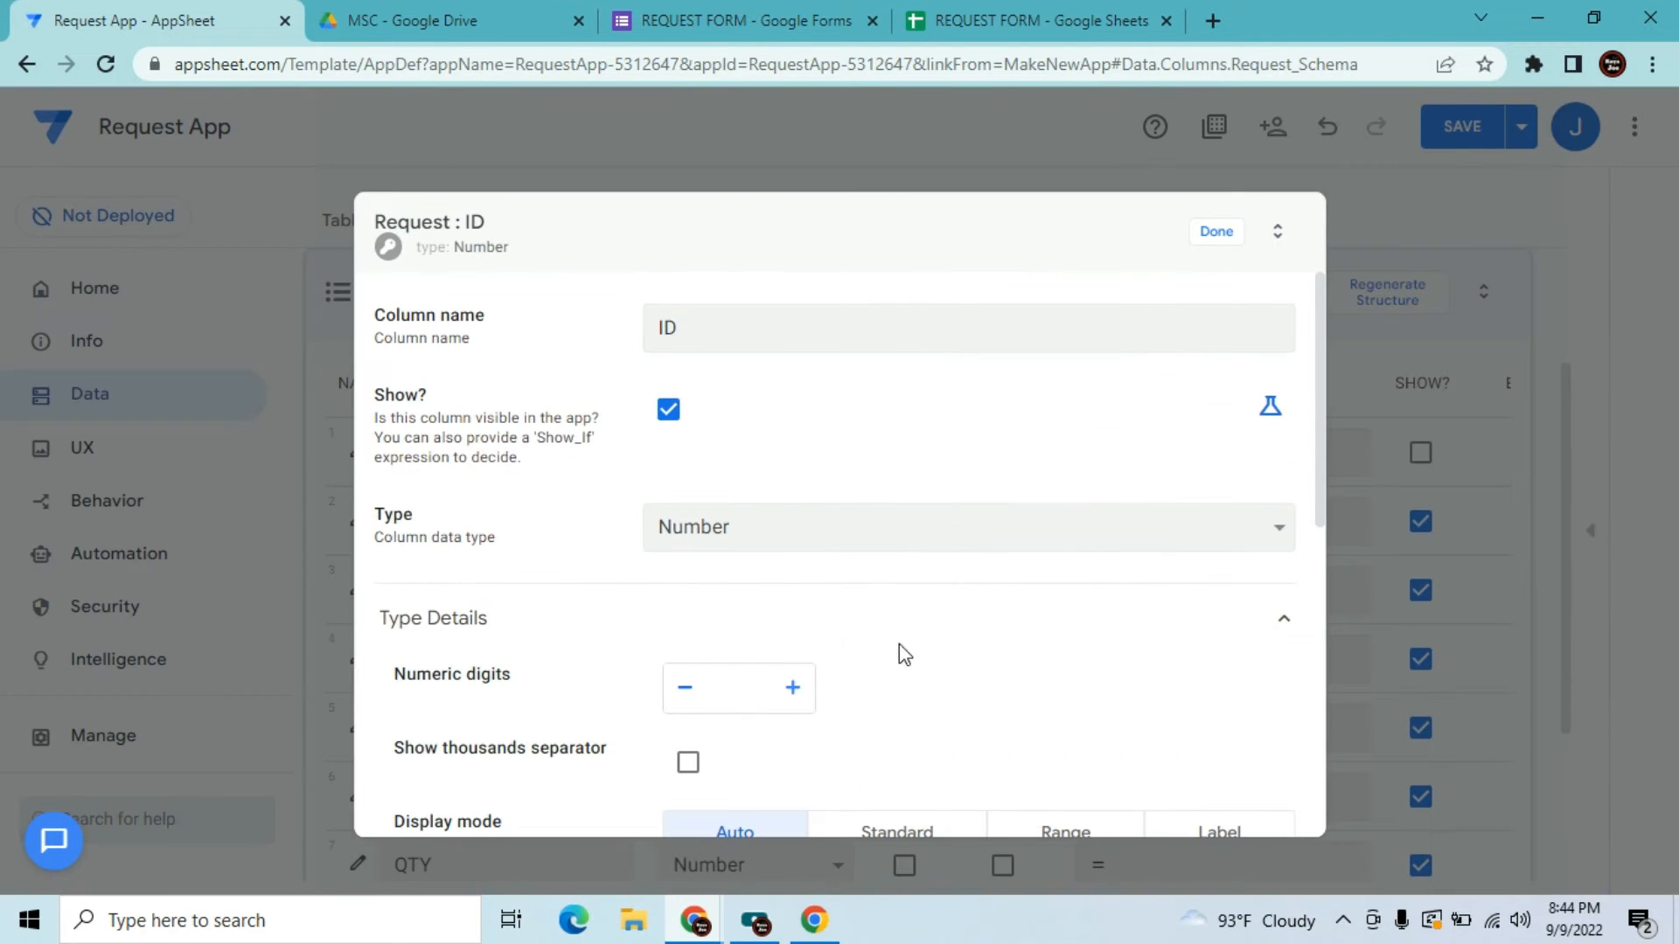
Delete NOW() from the Timestamp column's Initial Value and save
{"action": "left_click", "coordinate": [1233, 240]}
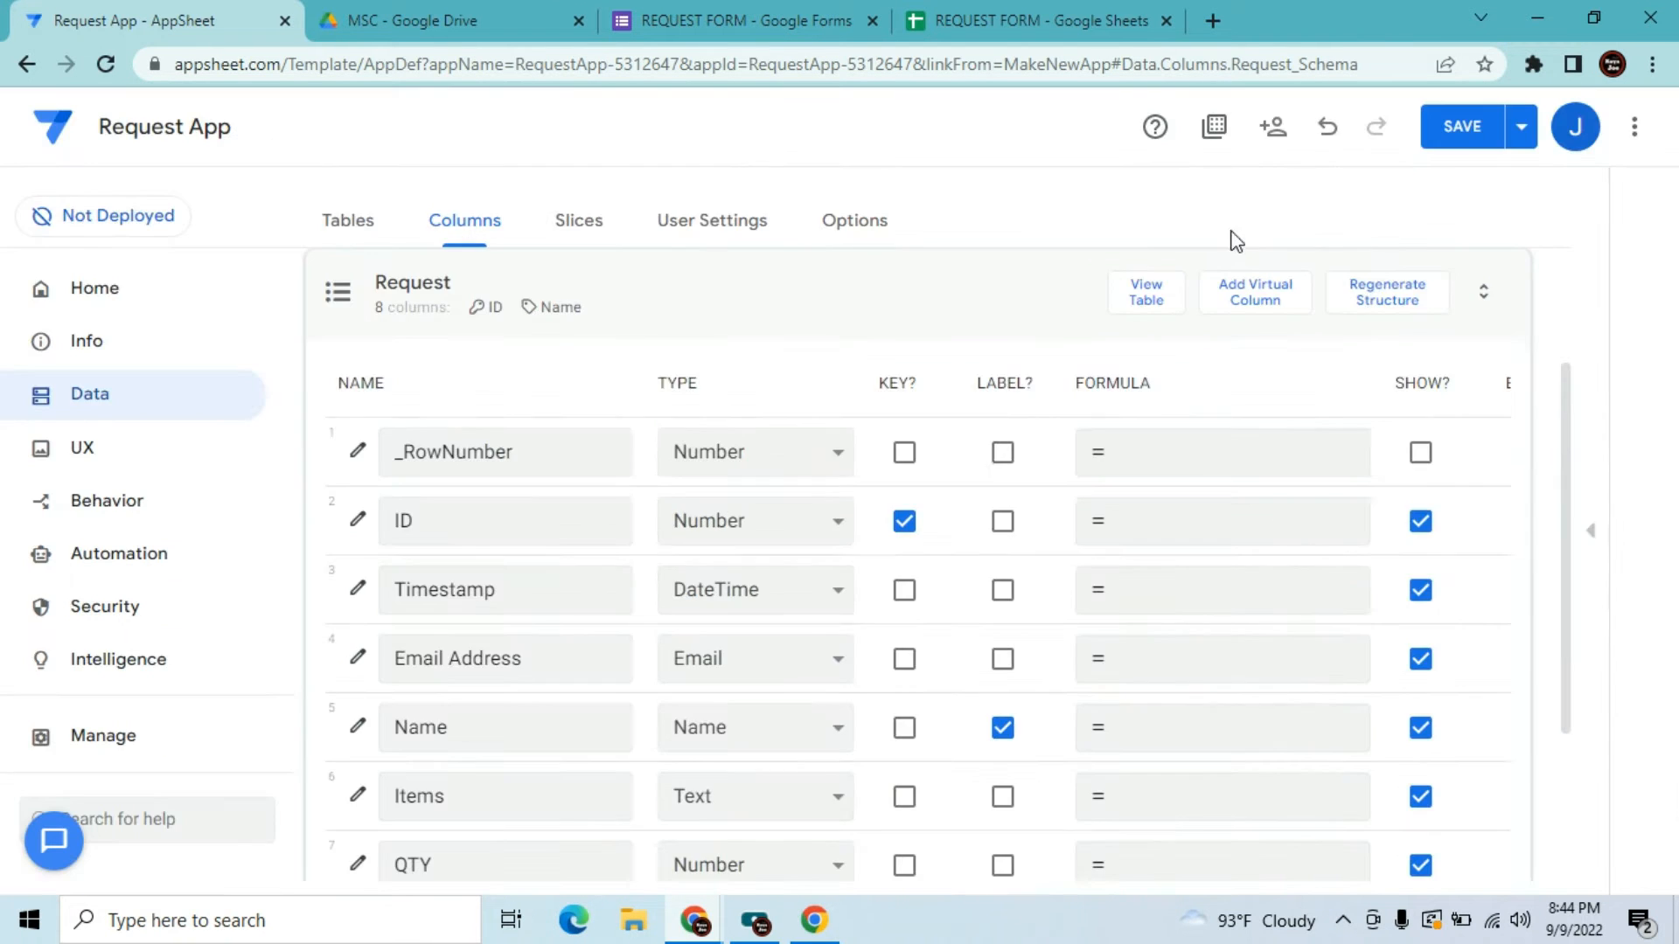
{"action": "left_click_drag", "start_coordinate": [1574, 429], "coordinate": [1573, 542]}
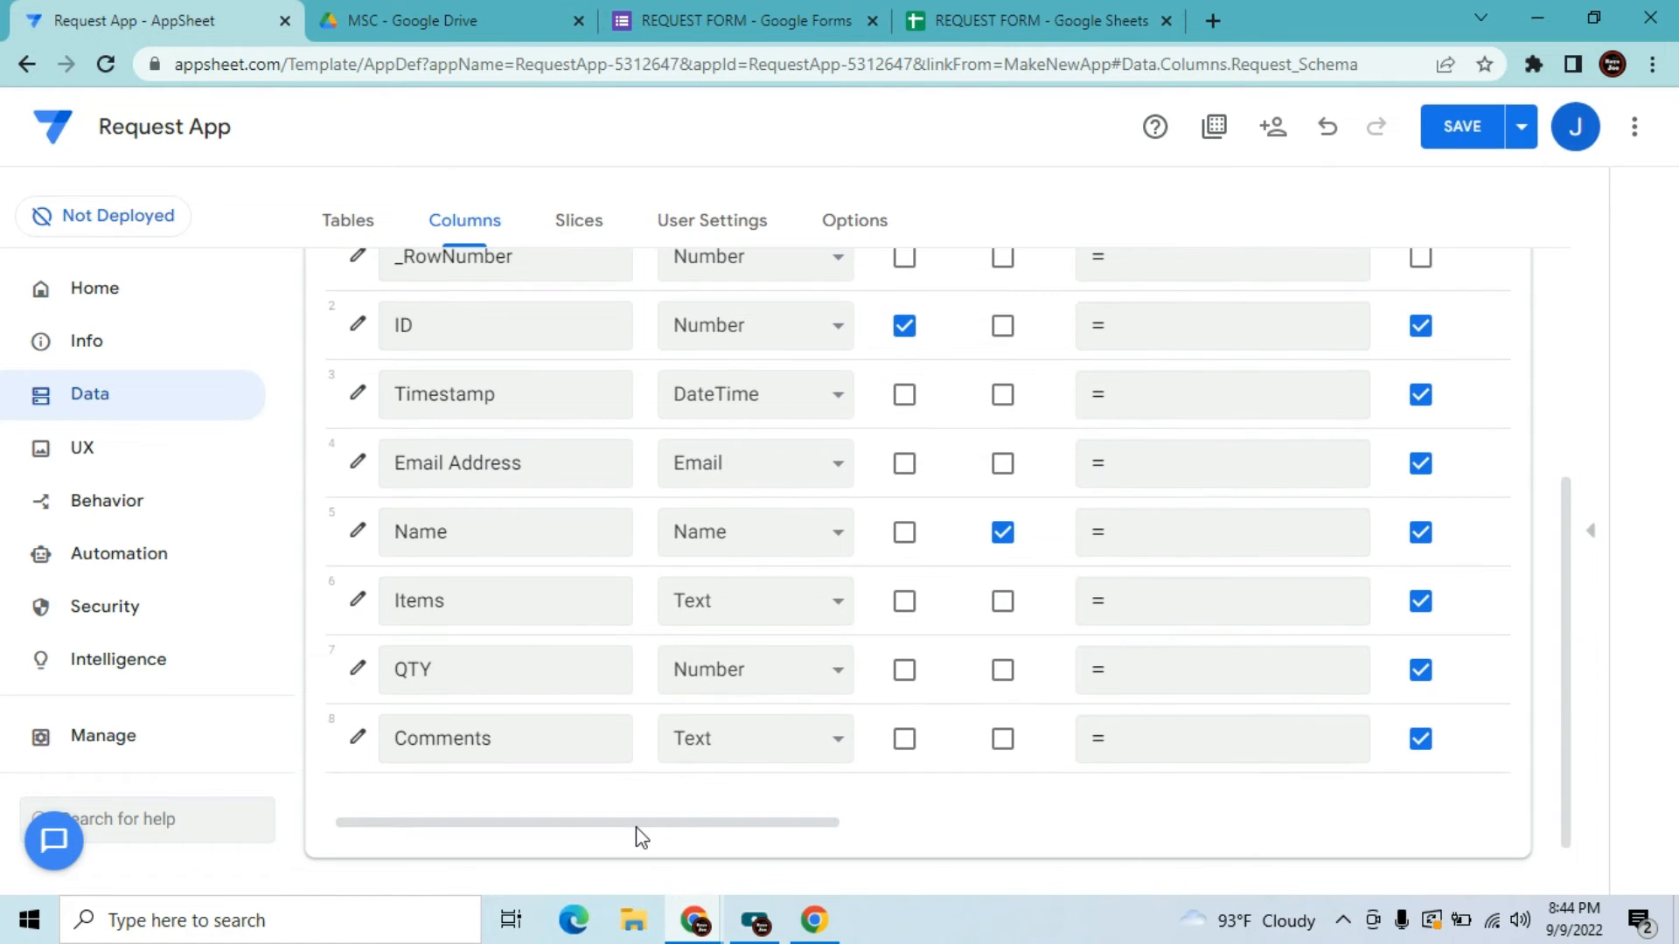
{"action": "left_click_drag", "start_coordinate": [636, 828], "coordinate": [971, 835]}
{"action": "left_click_drag", "start_coordinate": [1573, 555], "coordinate": [1575, 499]}
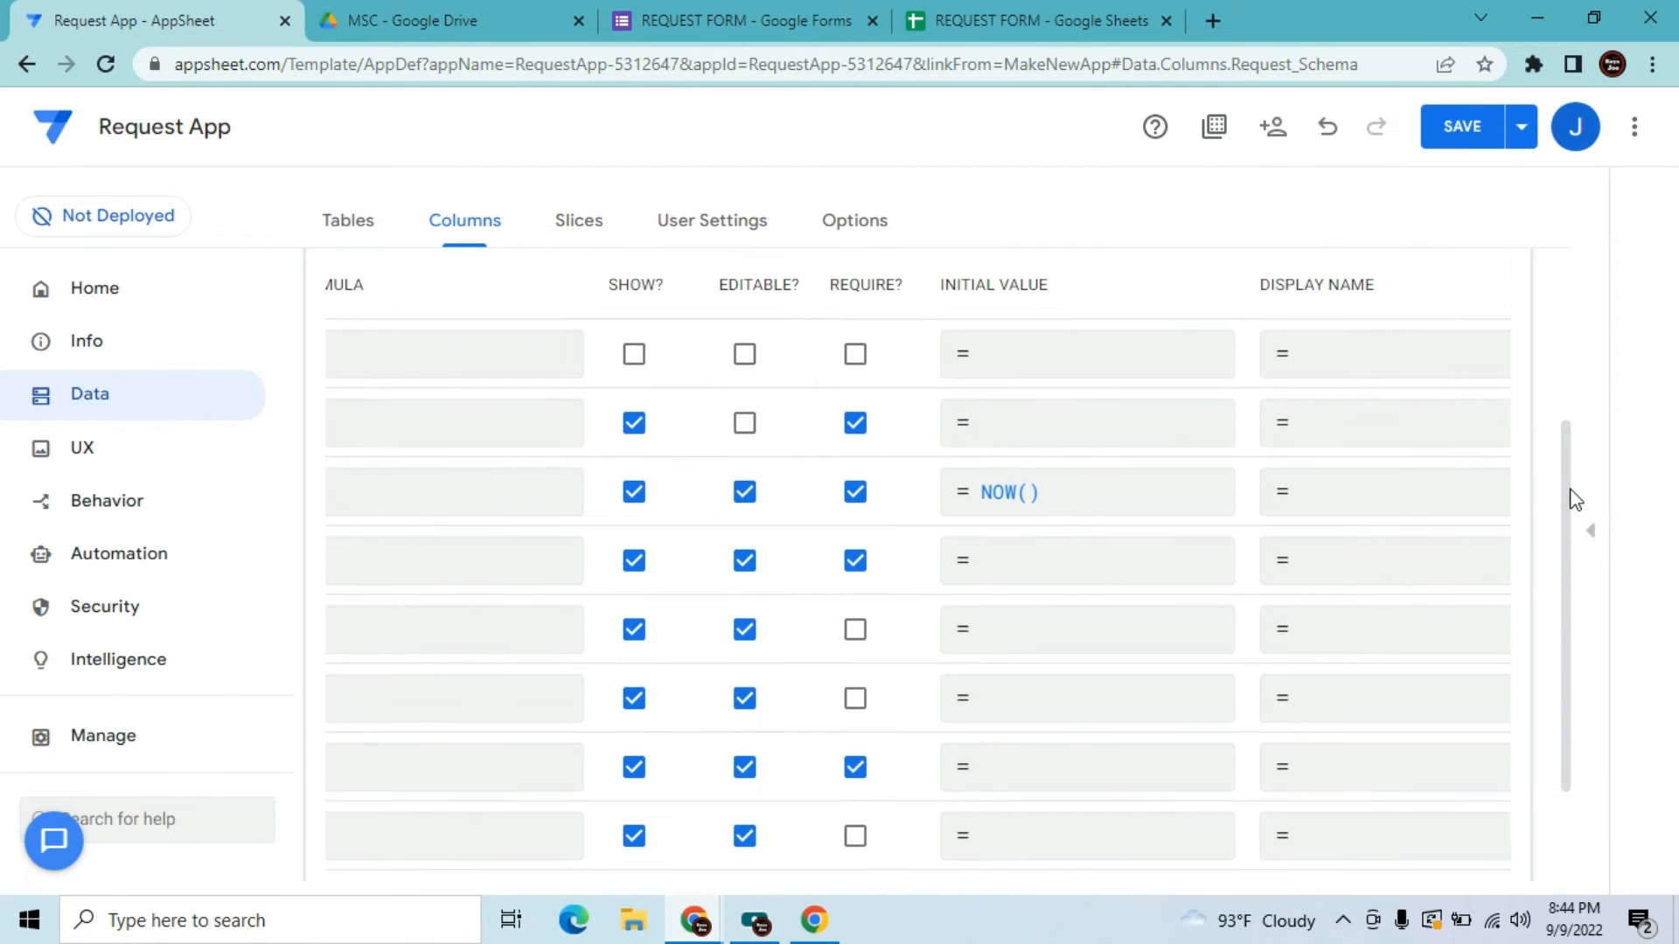
{"action": "left_click", "coordinate": [1107, 486]}
{"action": "key", "text": "BackSpace"}
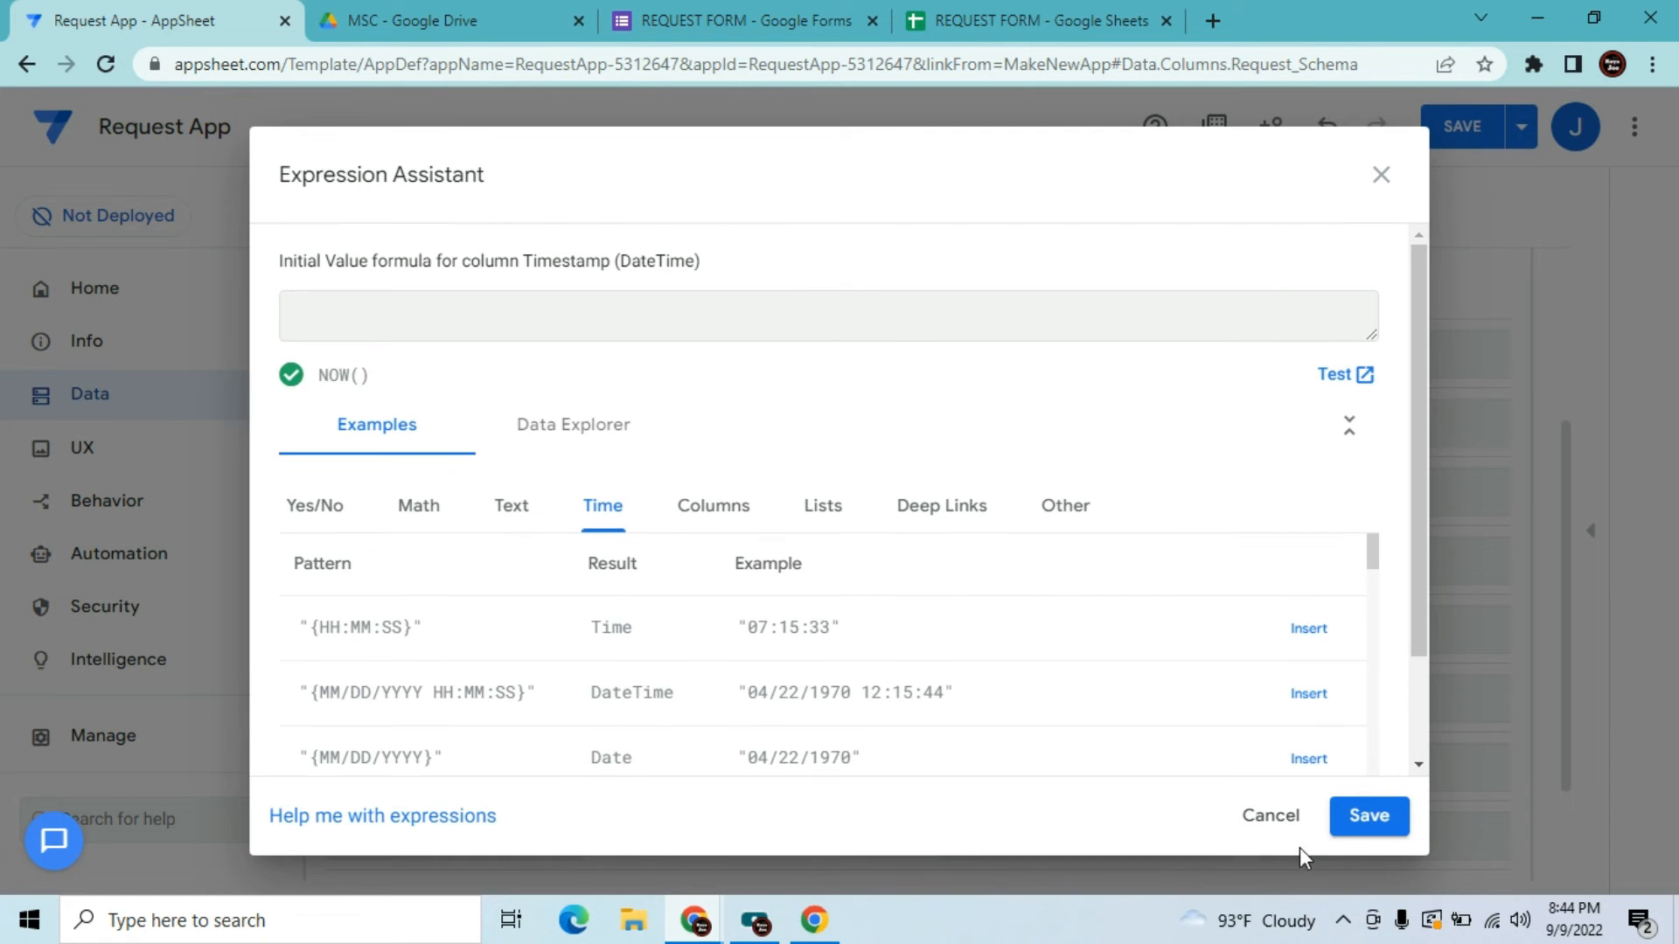
{"action": "left_click", "coordinate": [1360, 829]}
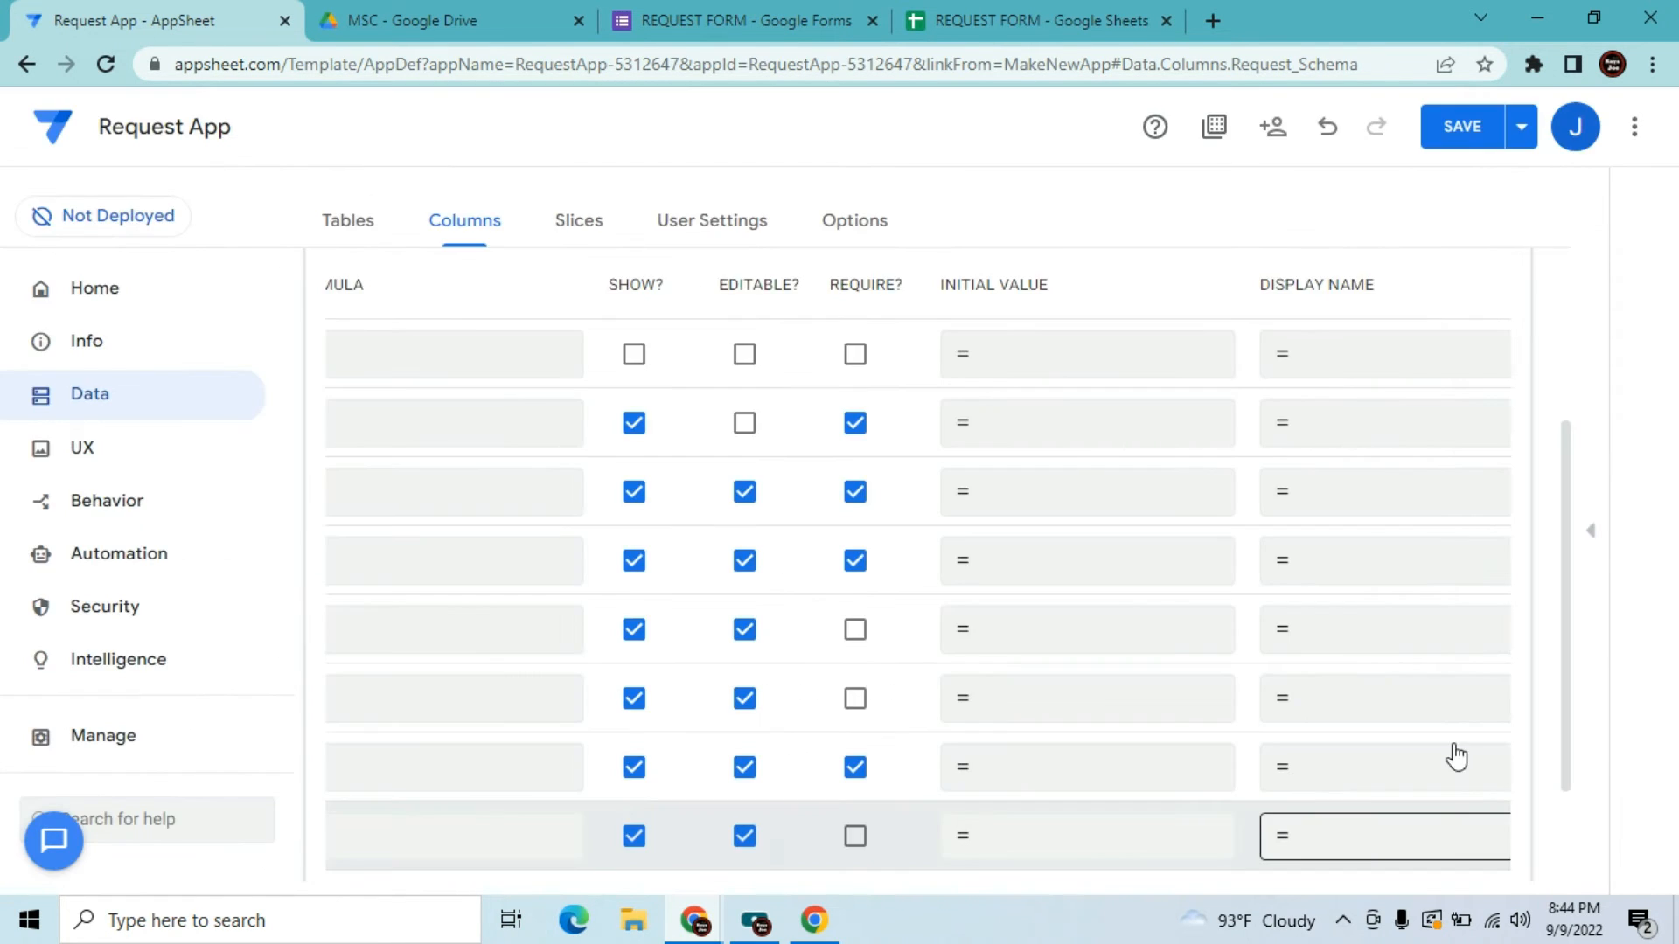
{"action": "left_click_drag", "start_coordinate": [1566, 487], "coordinate": [1570, 544]}
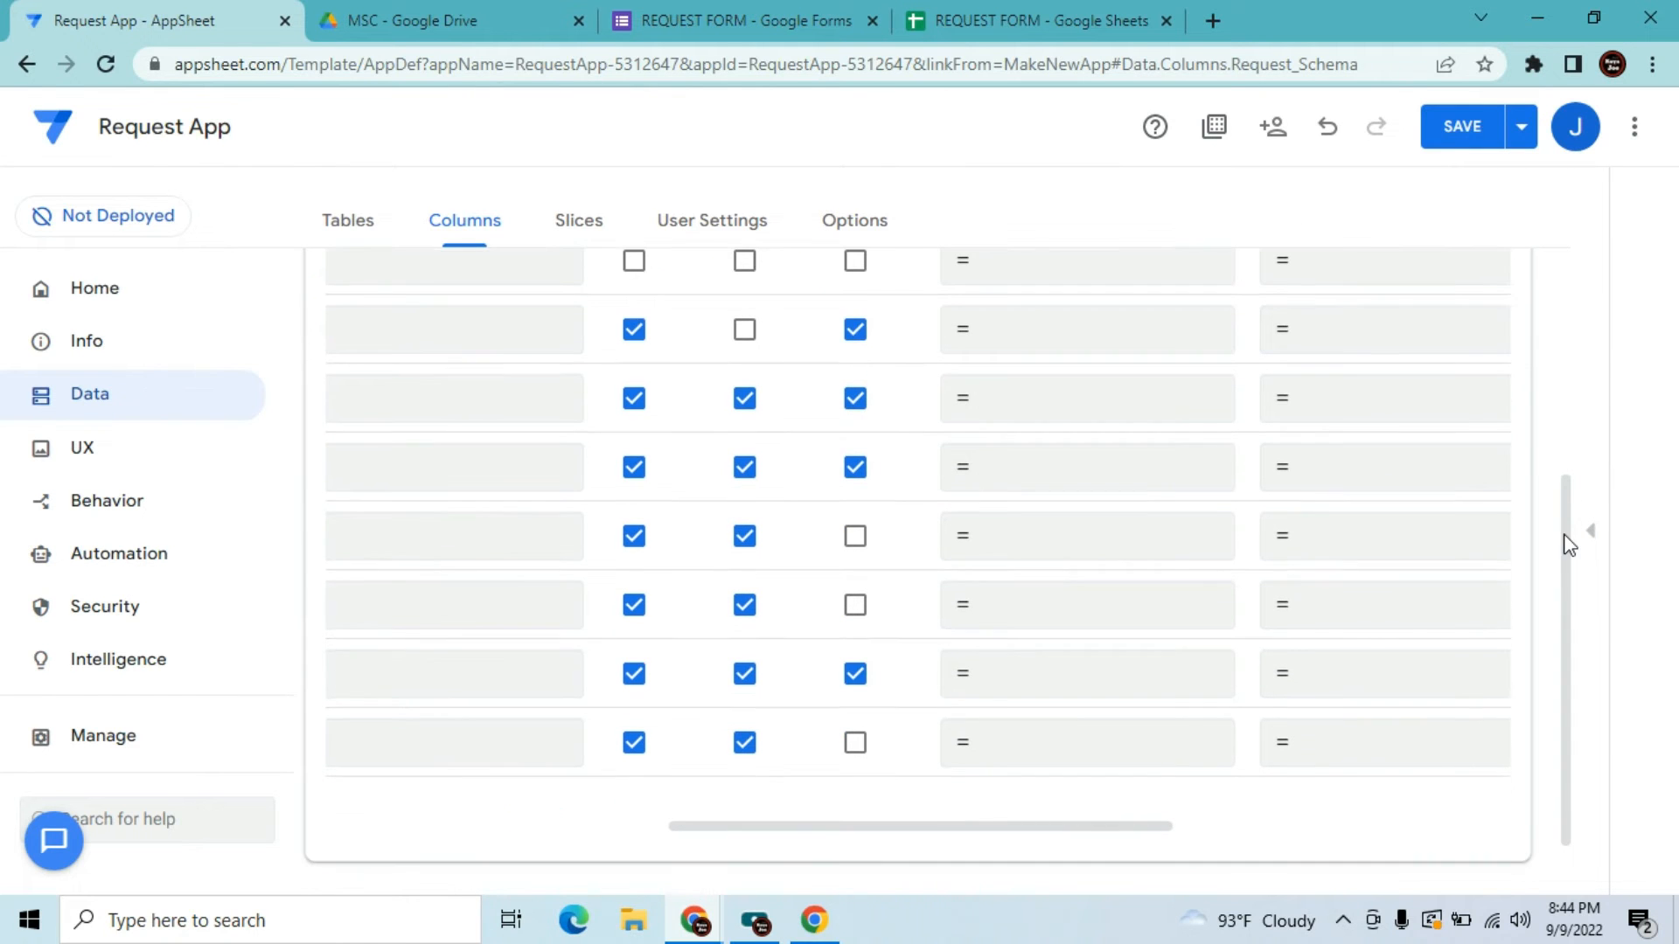
{"action": "left_click_drag", "start_coordinate": [918, 840], "coordinate": [551, 740]}
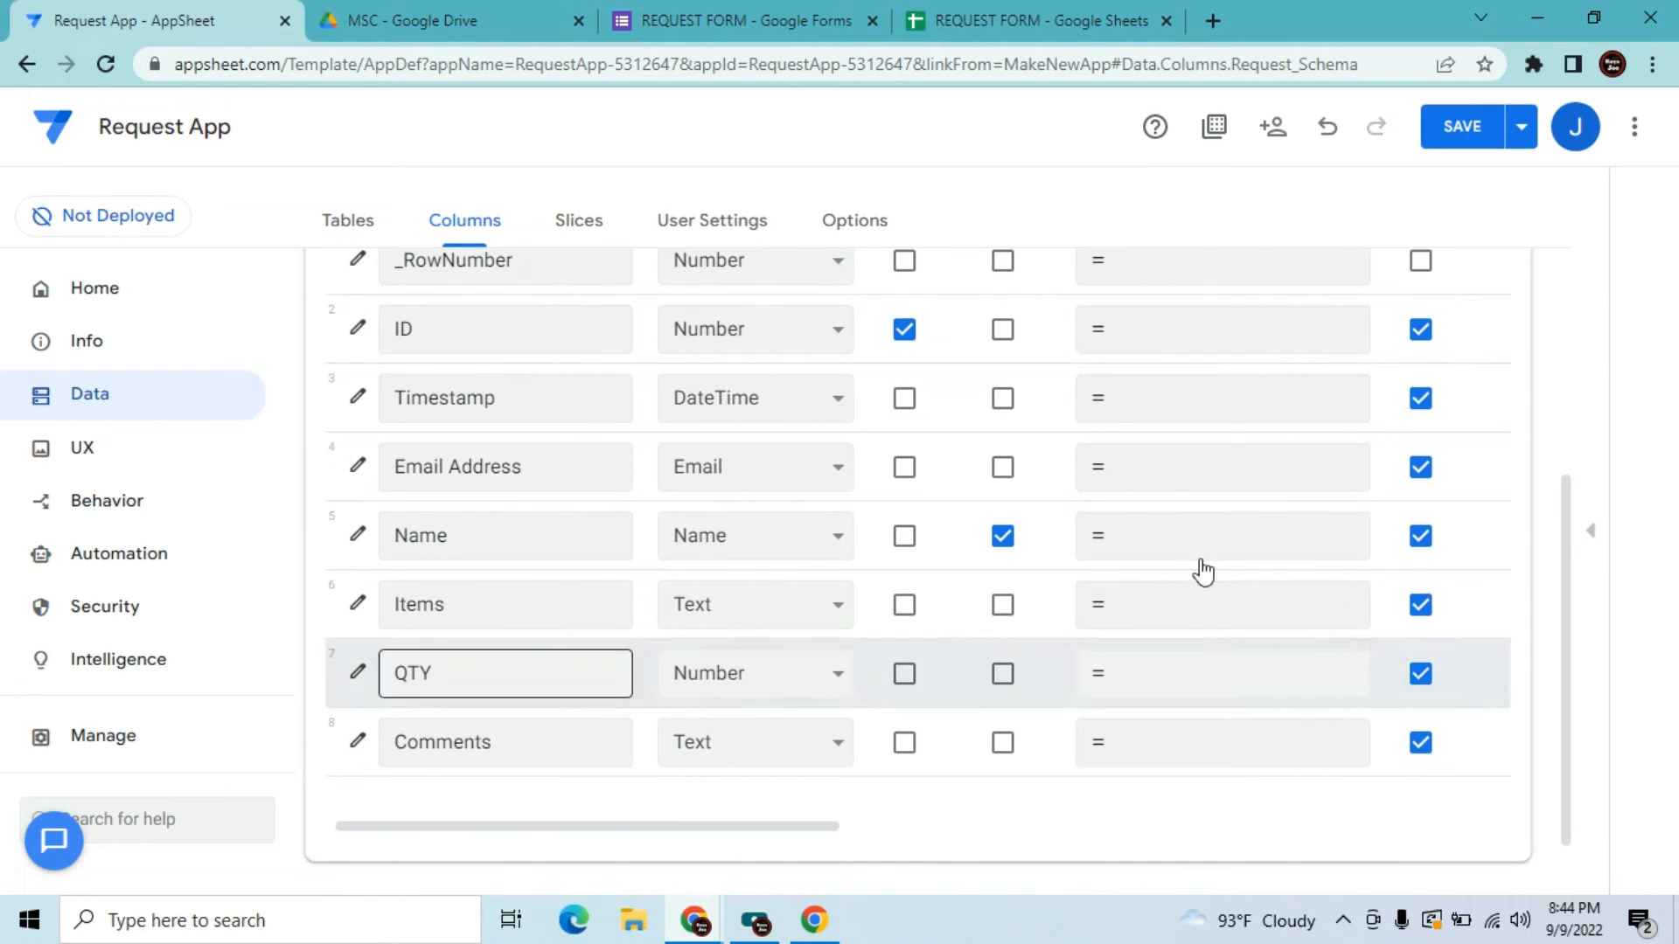
{"action": "left_click_drag", "start_coordinate": [1568, 547], "coordinate": [1576, 440]}
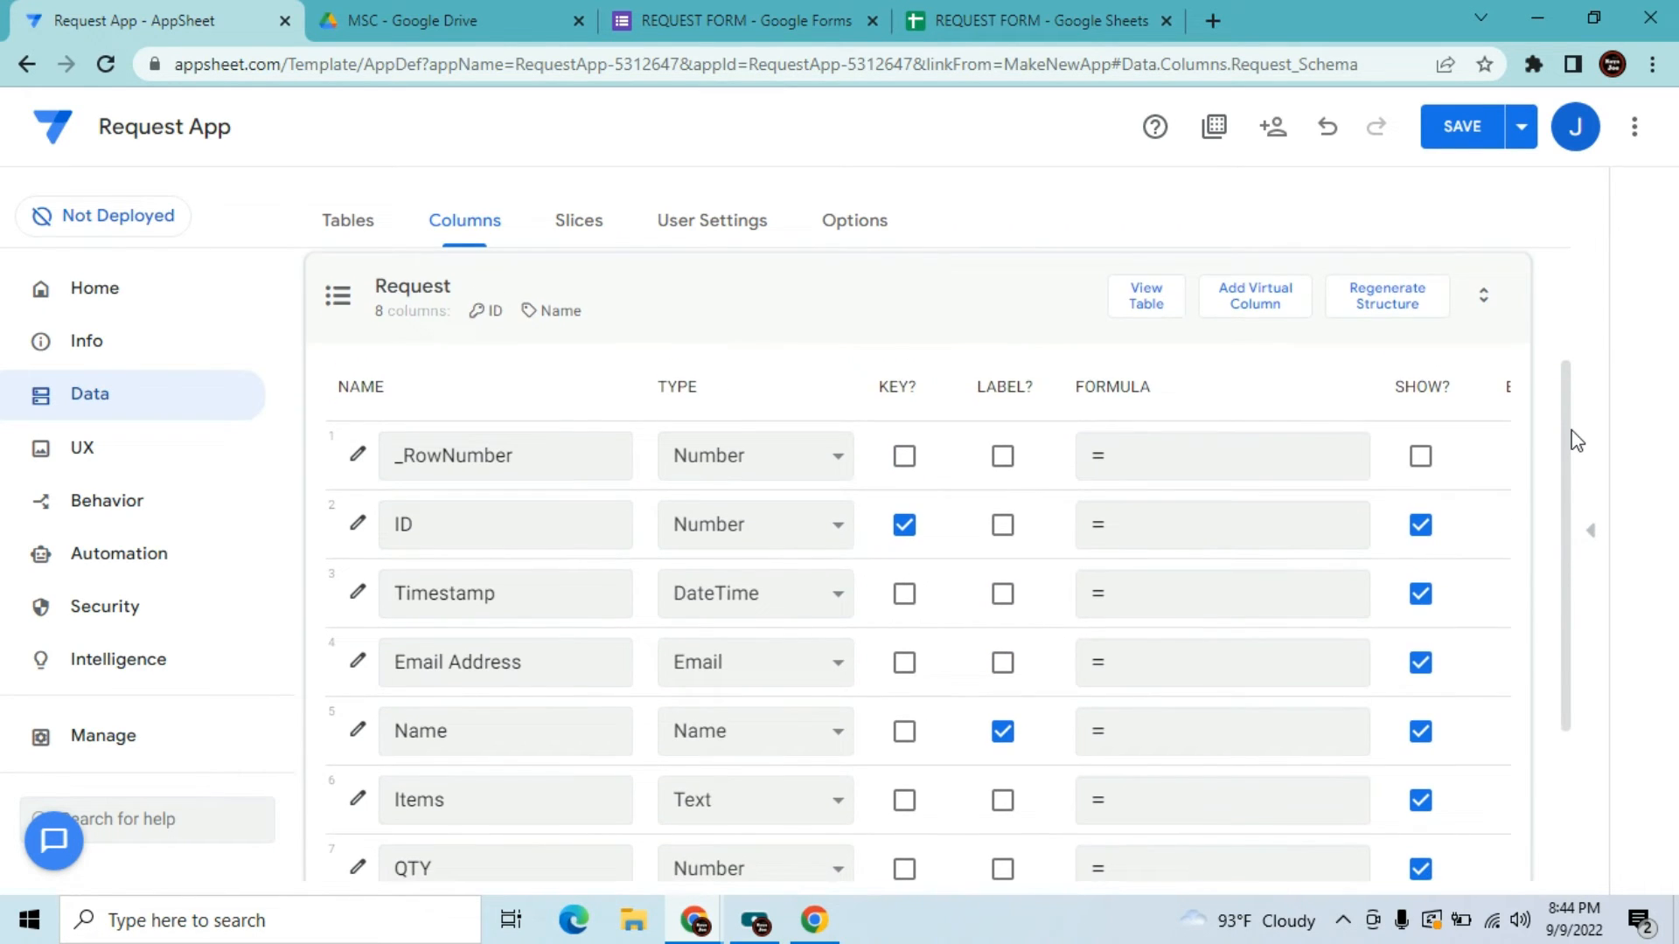
{"action": "left_click_drag", "start_coordinate": [1576, 440], "coordinate": [1570, 446]}
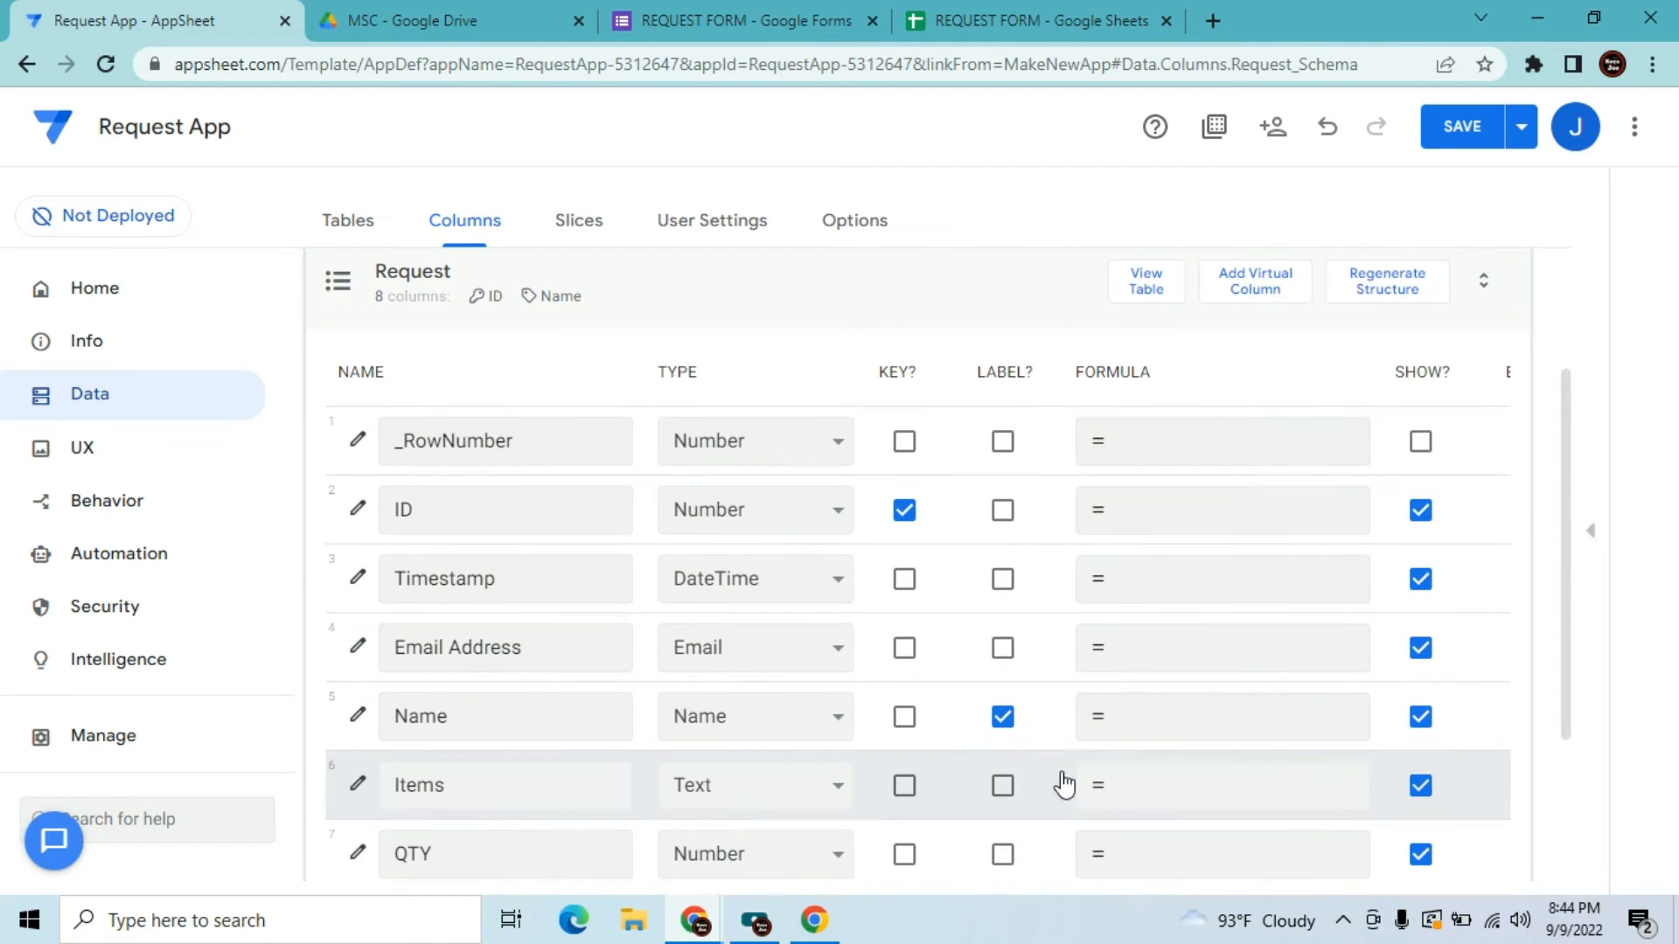
{"action": "left_click", "coordinate": [1007, 649]}
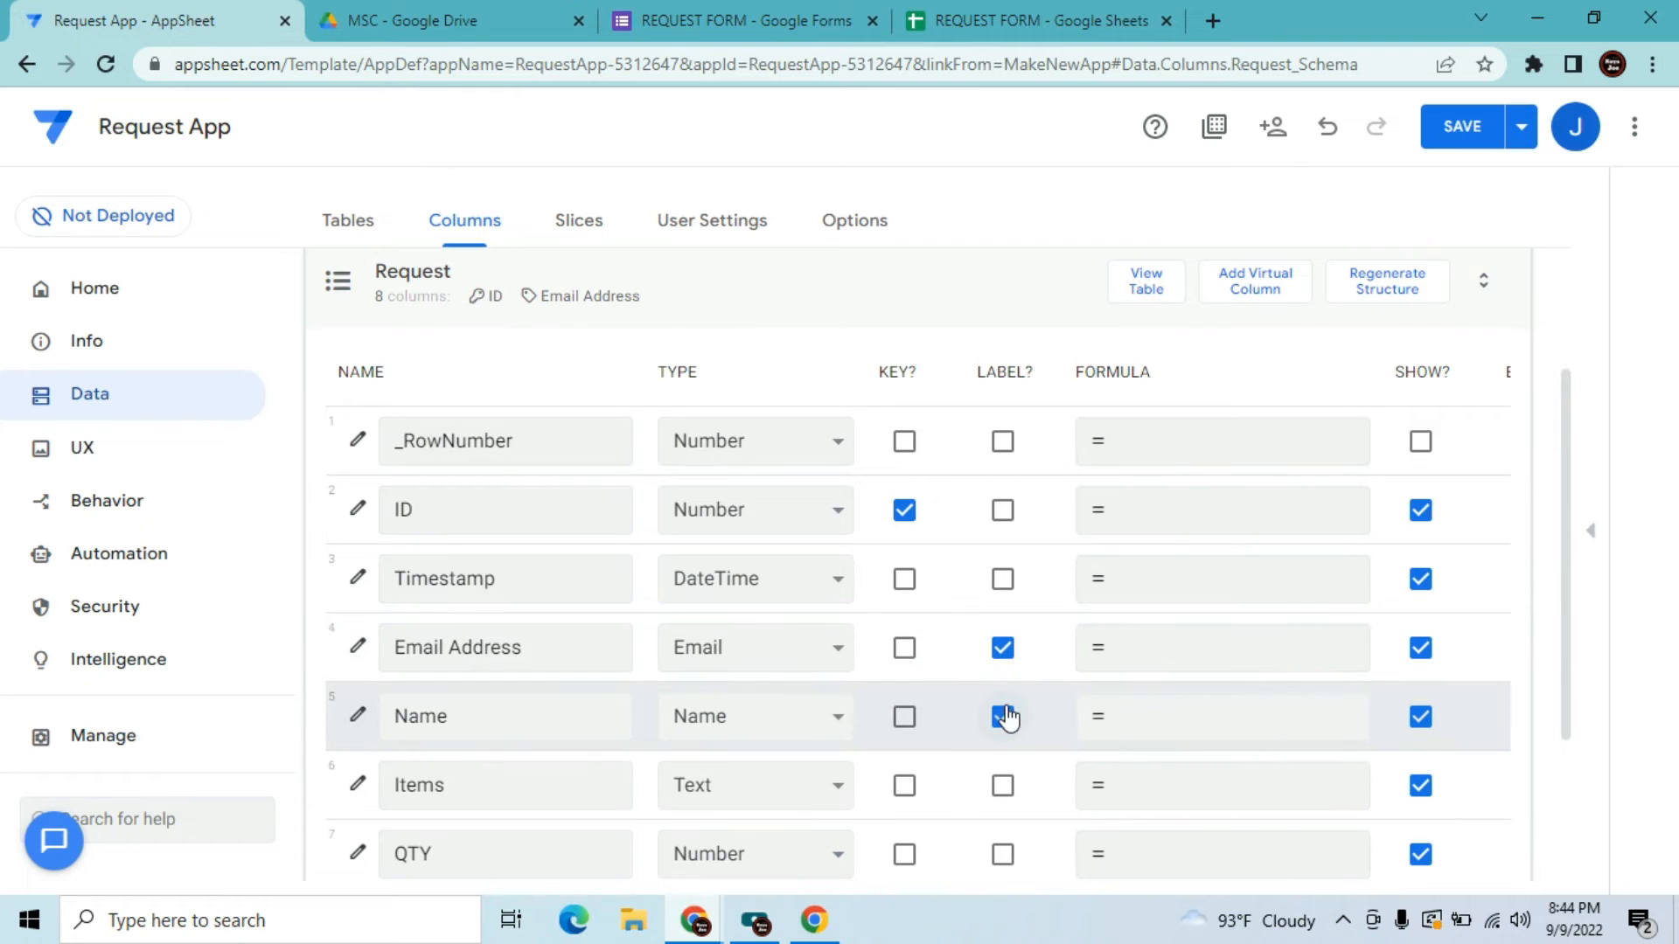
{"action": "left_click", "coordinate": [355, 584]}
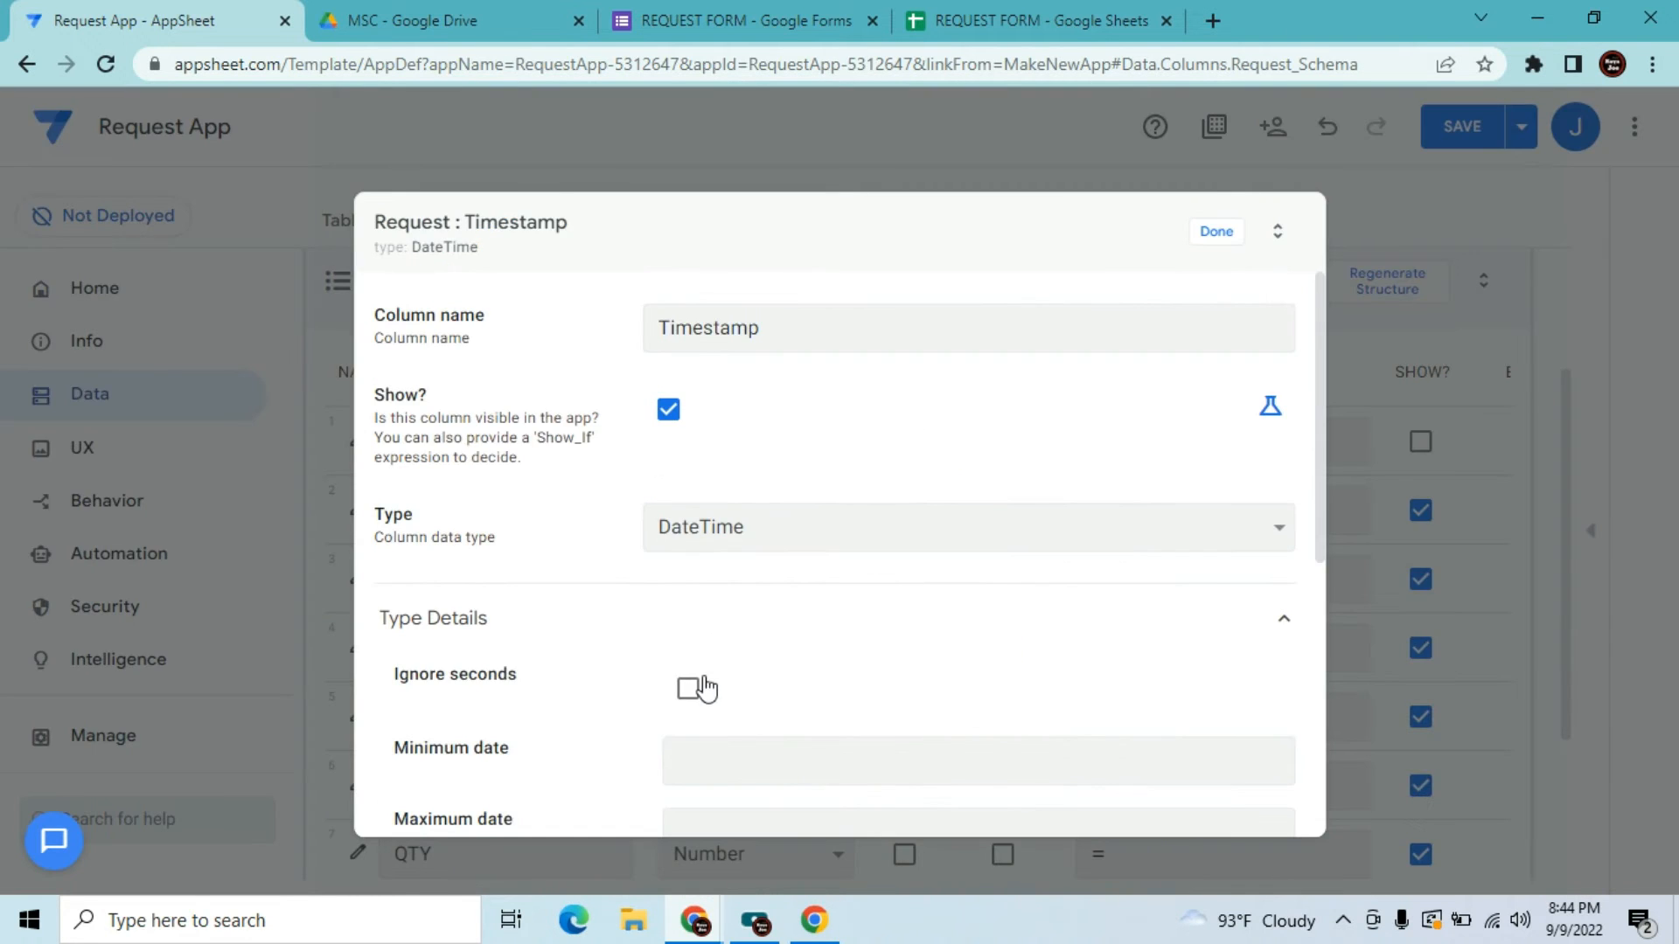
{"action": "left_click", "coordinate": [691, 691]}
{"action": "left_click", "coordinate": [1222, 236]}
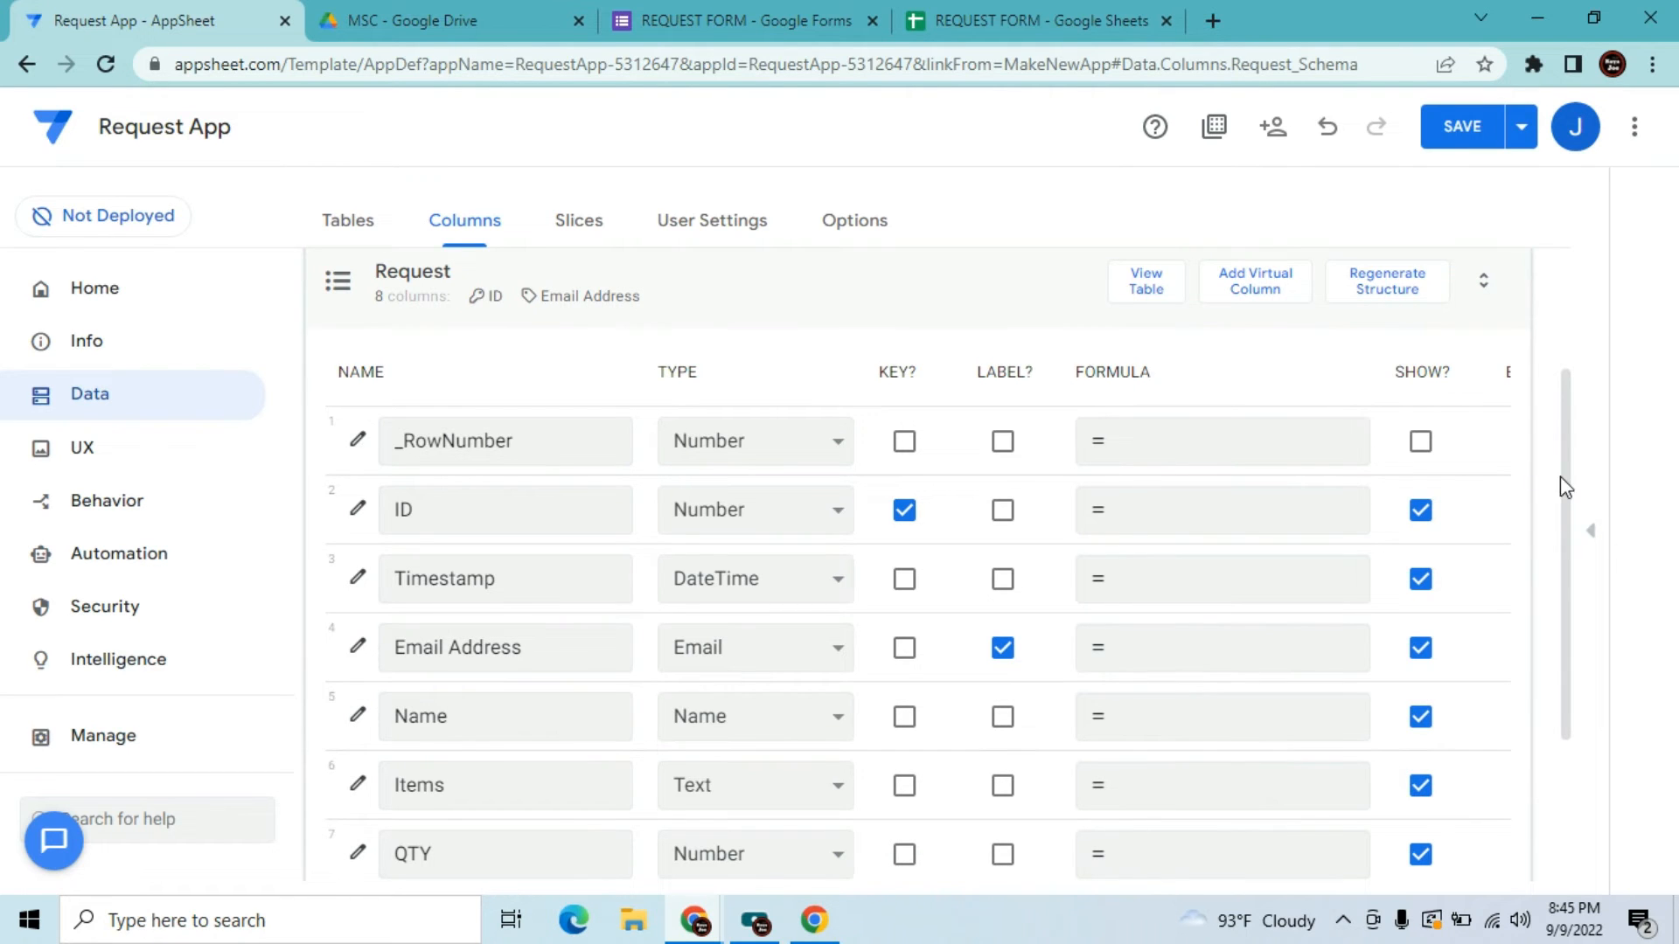
{"action": "left_click_drag", "start_coordinate": [1566, 496], "coordinate": [1557, 633]}
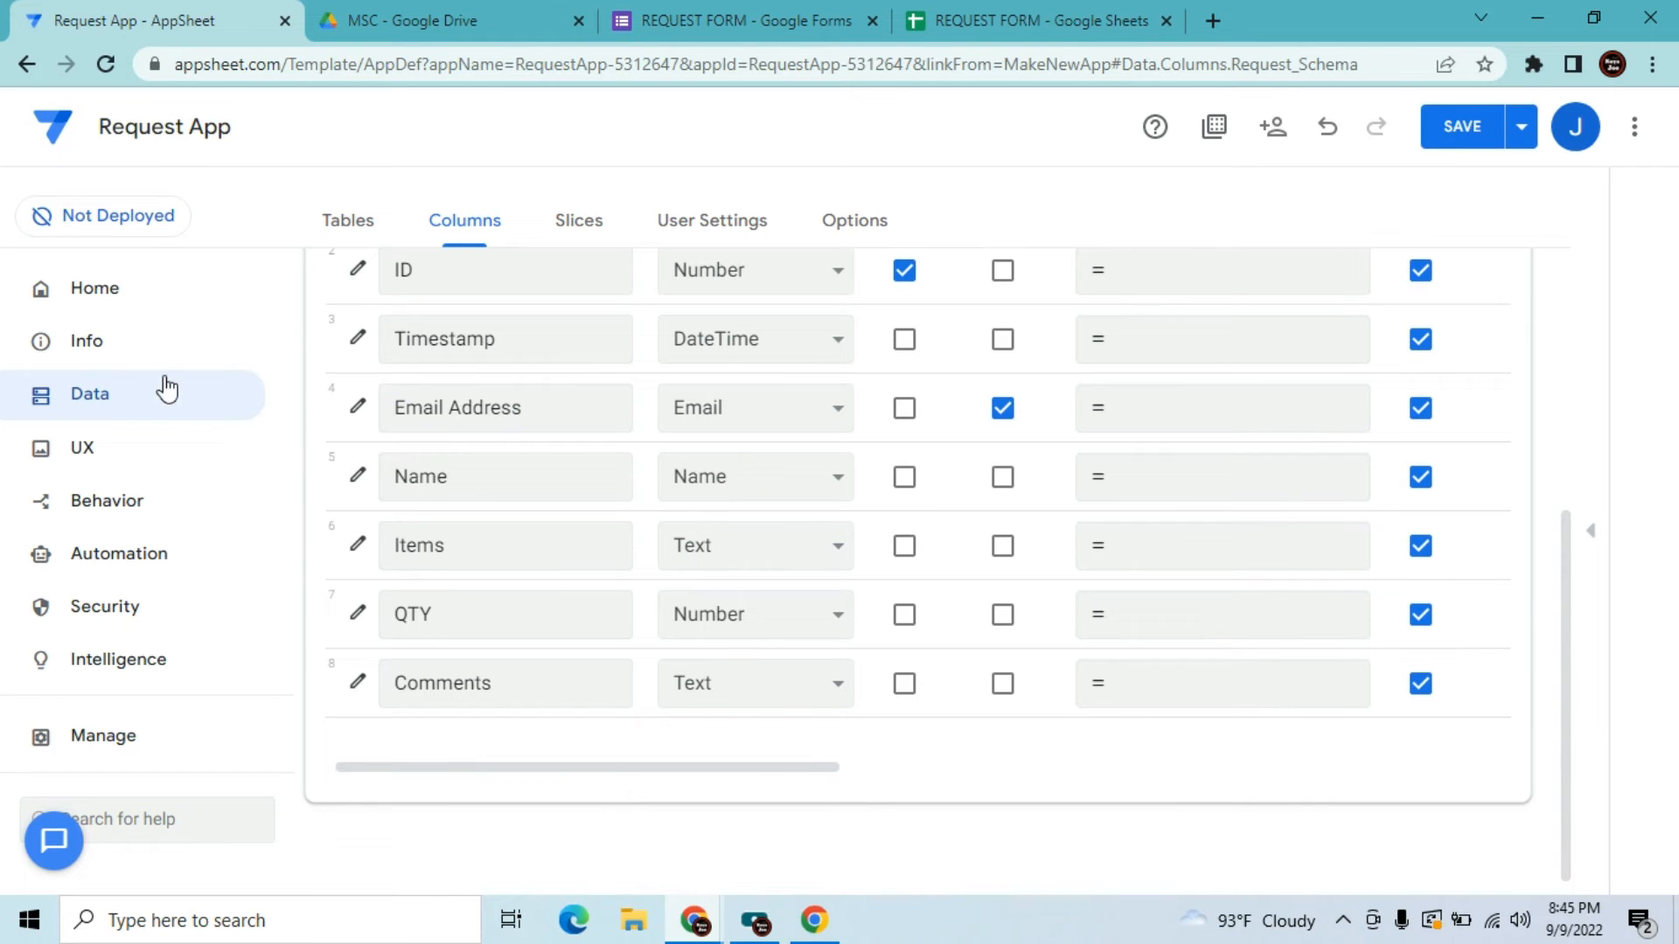
Switch the Request view's type to table
{"action": "left_click", "coordinate": [102, 464]}
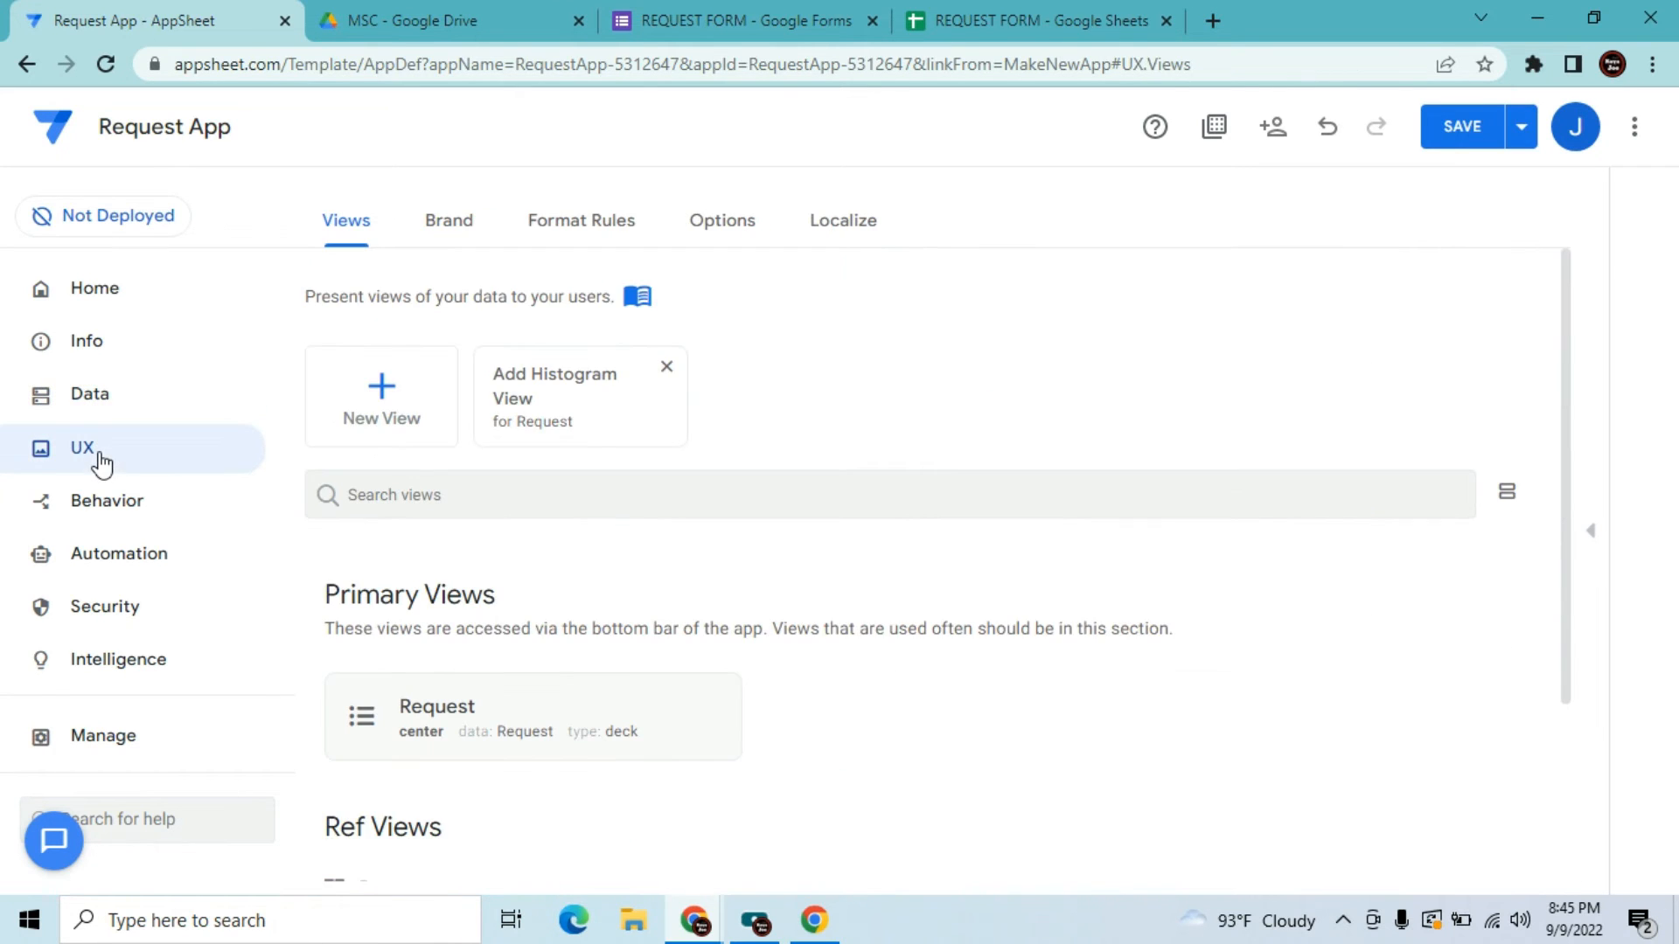
{"action": "left_click", "coordinate": [528, 693]}
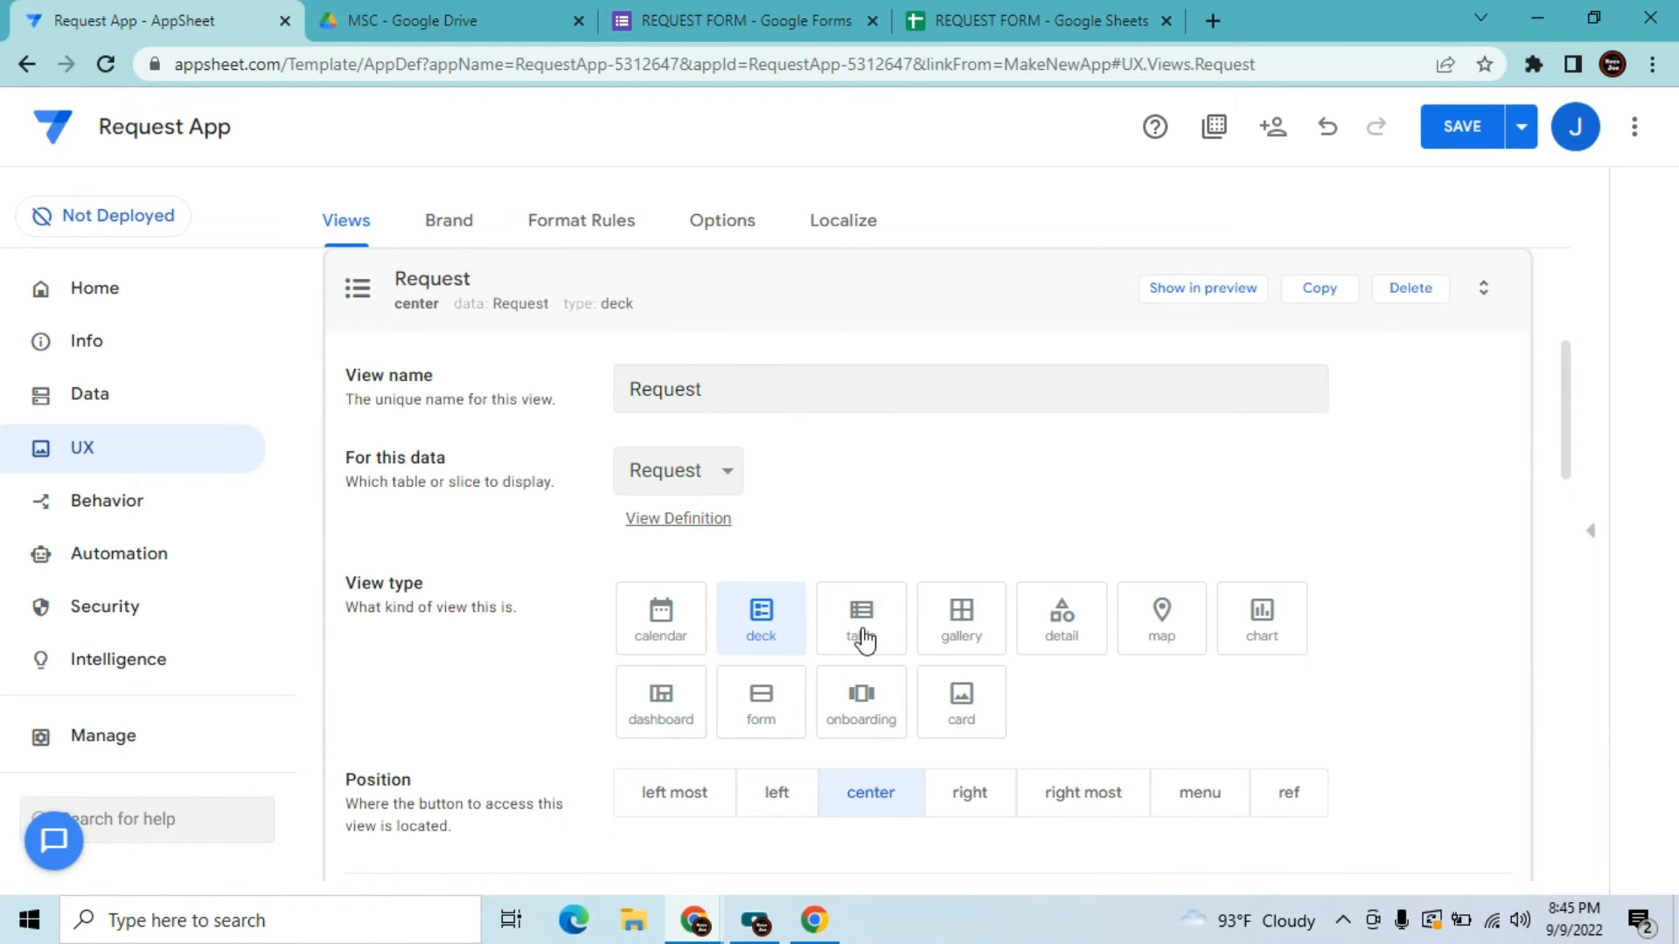
{"action": "left_click", "coordinate": [864, 640]}
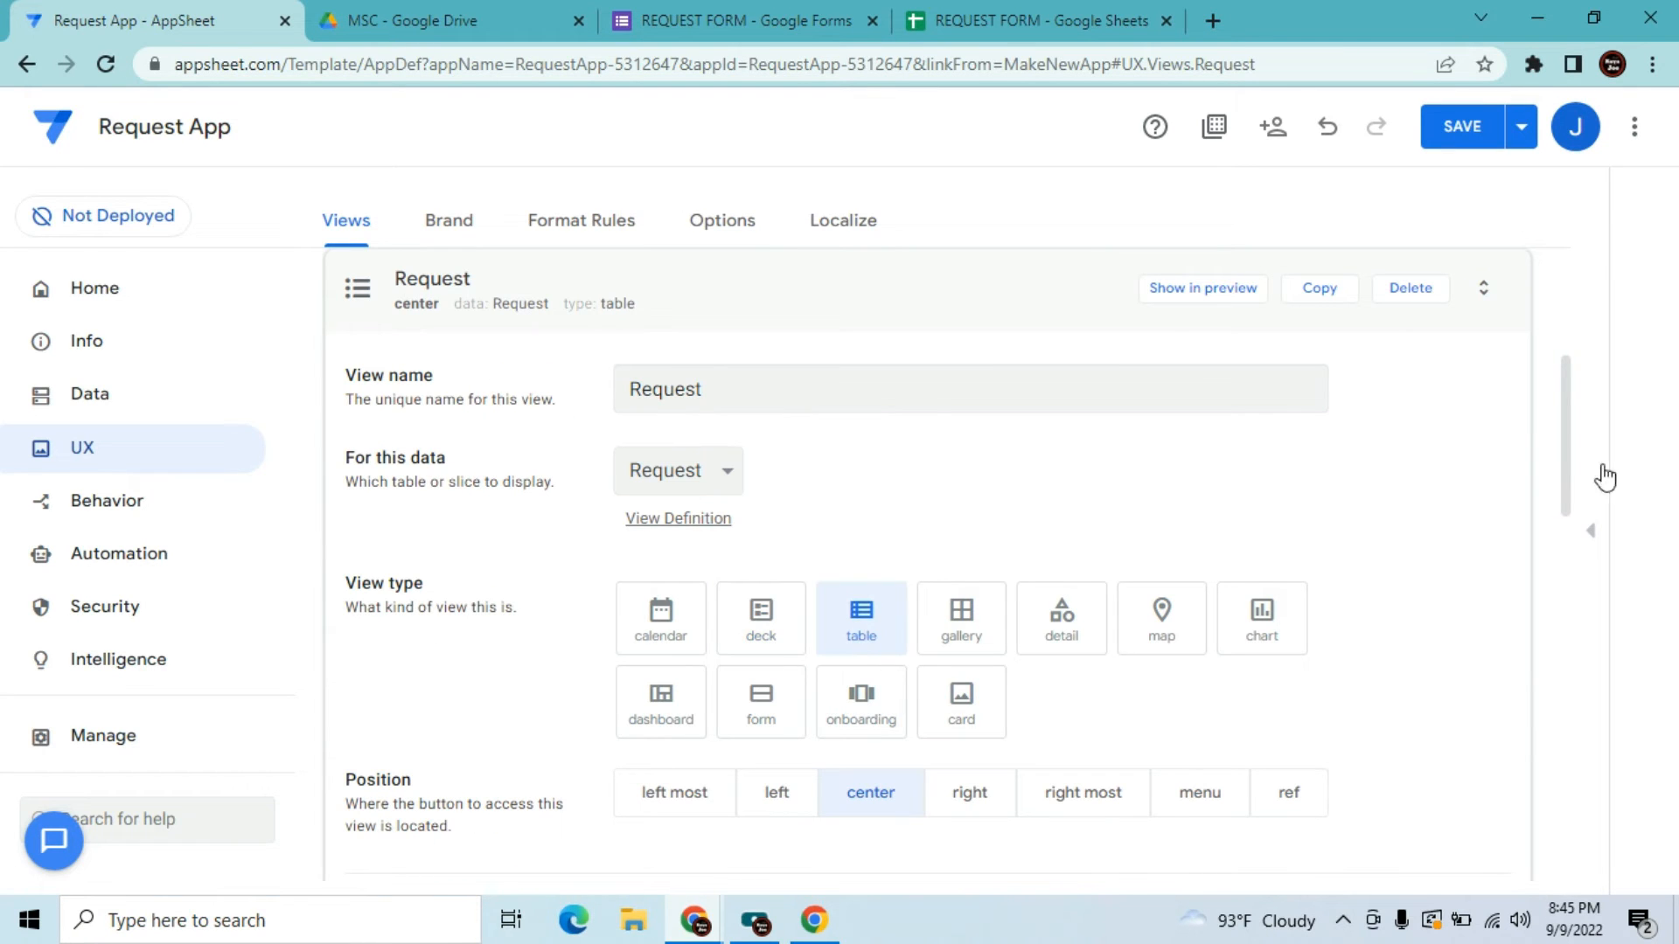
{"action": "left_click_drag", "start_coordinate": [1561, 449], "coordinate": [1549, 573]}
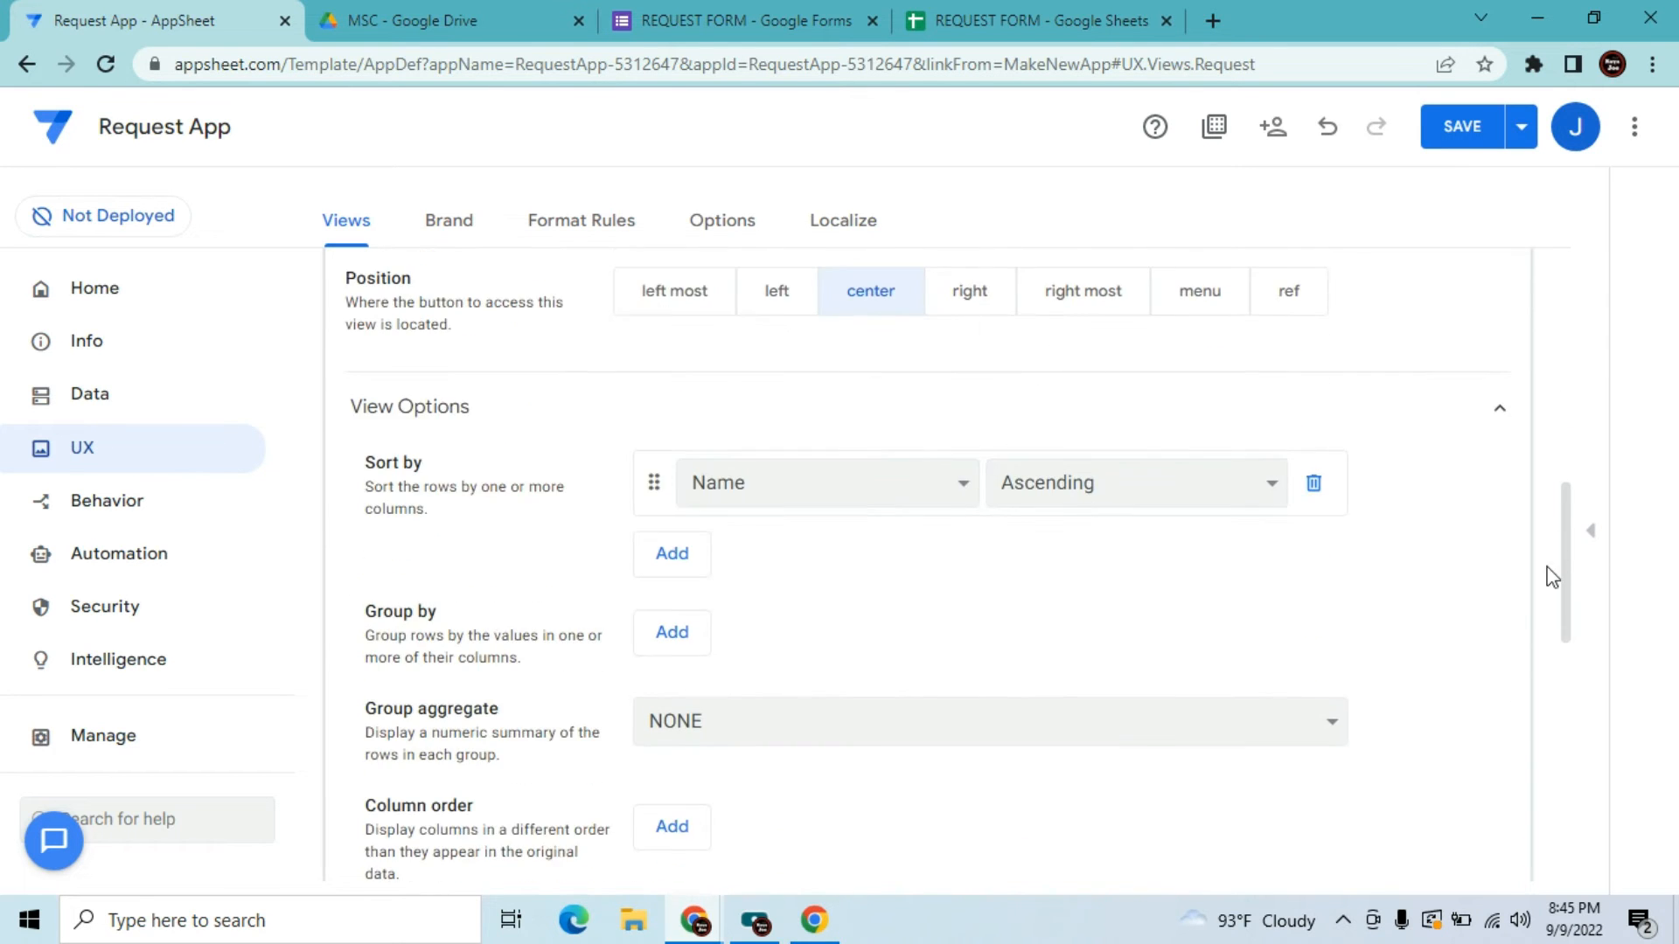
Sort the Request table by Timestamp descending and add all other columns to the column order
{"action": "left_click", "coordinate": [942, 505]}
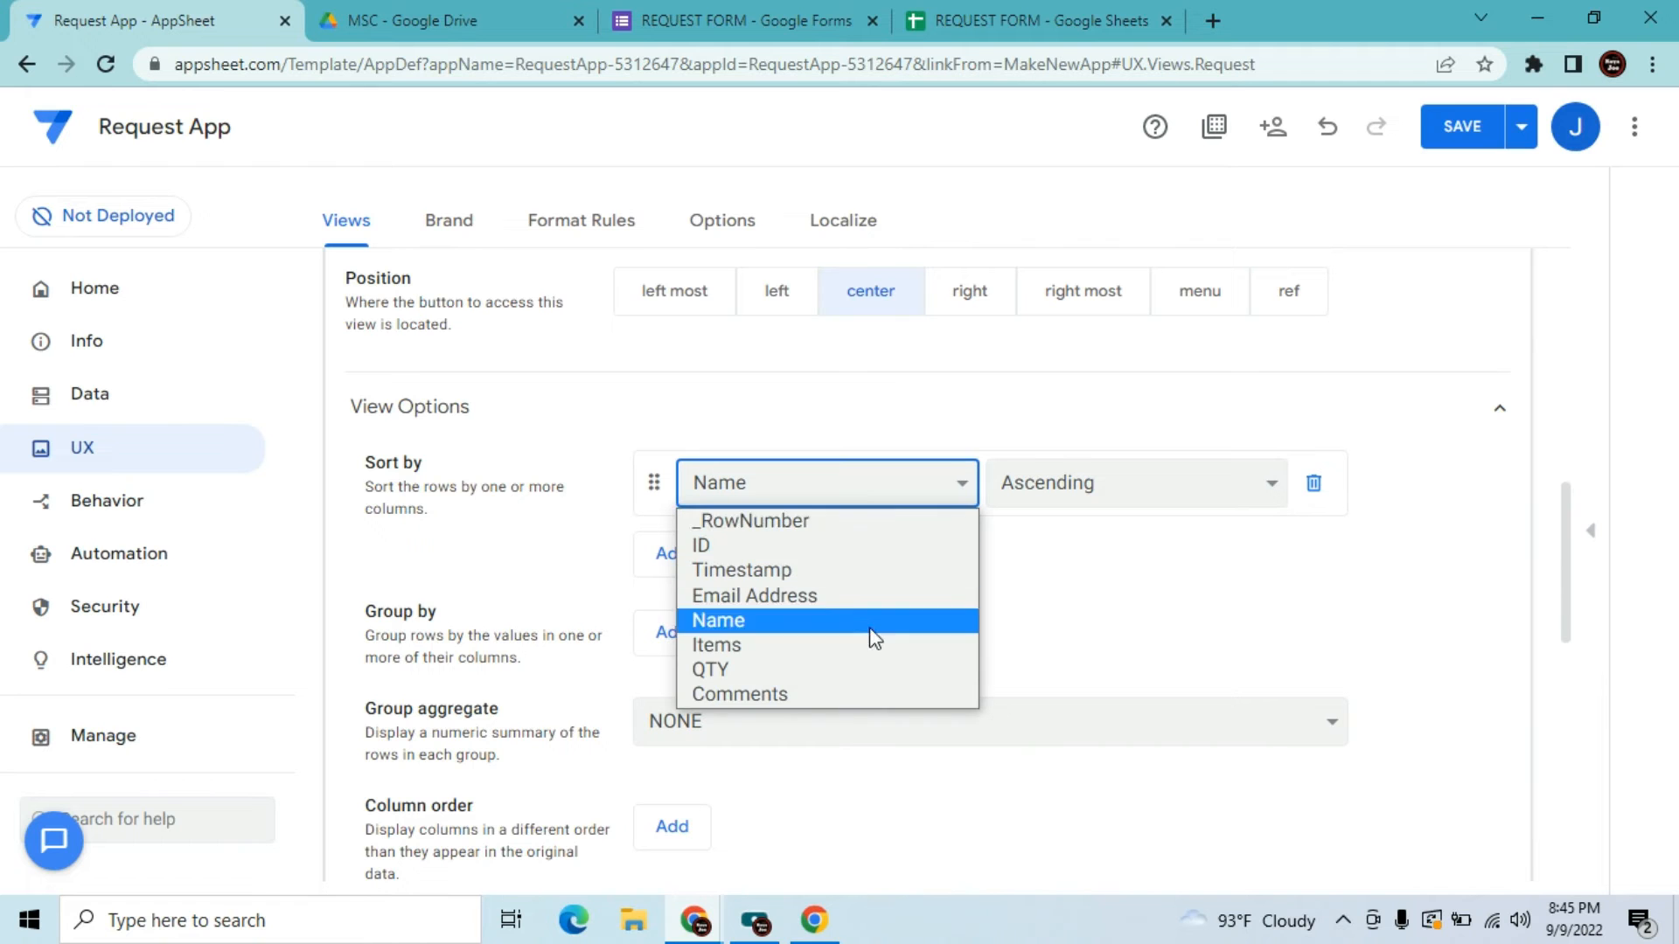
{"action": "left_click", "coordinate": [824, 573]}
{"action": "left_click", "coordinate": [1065, 490]}
{"action": "left_click", "coordinate": [1062, 549]}
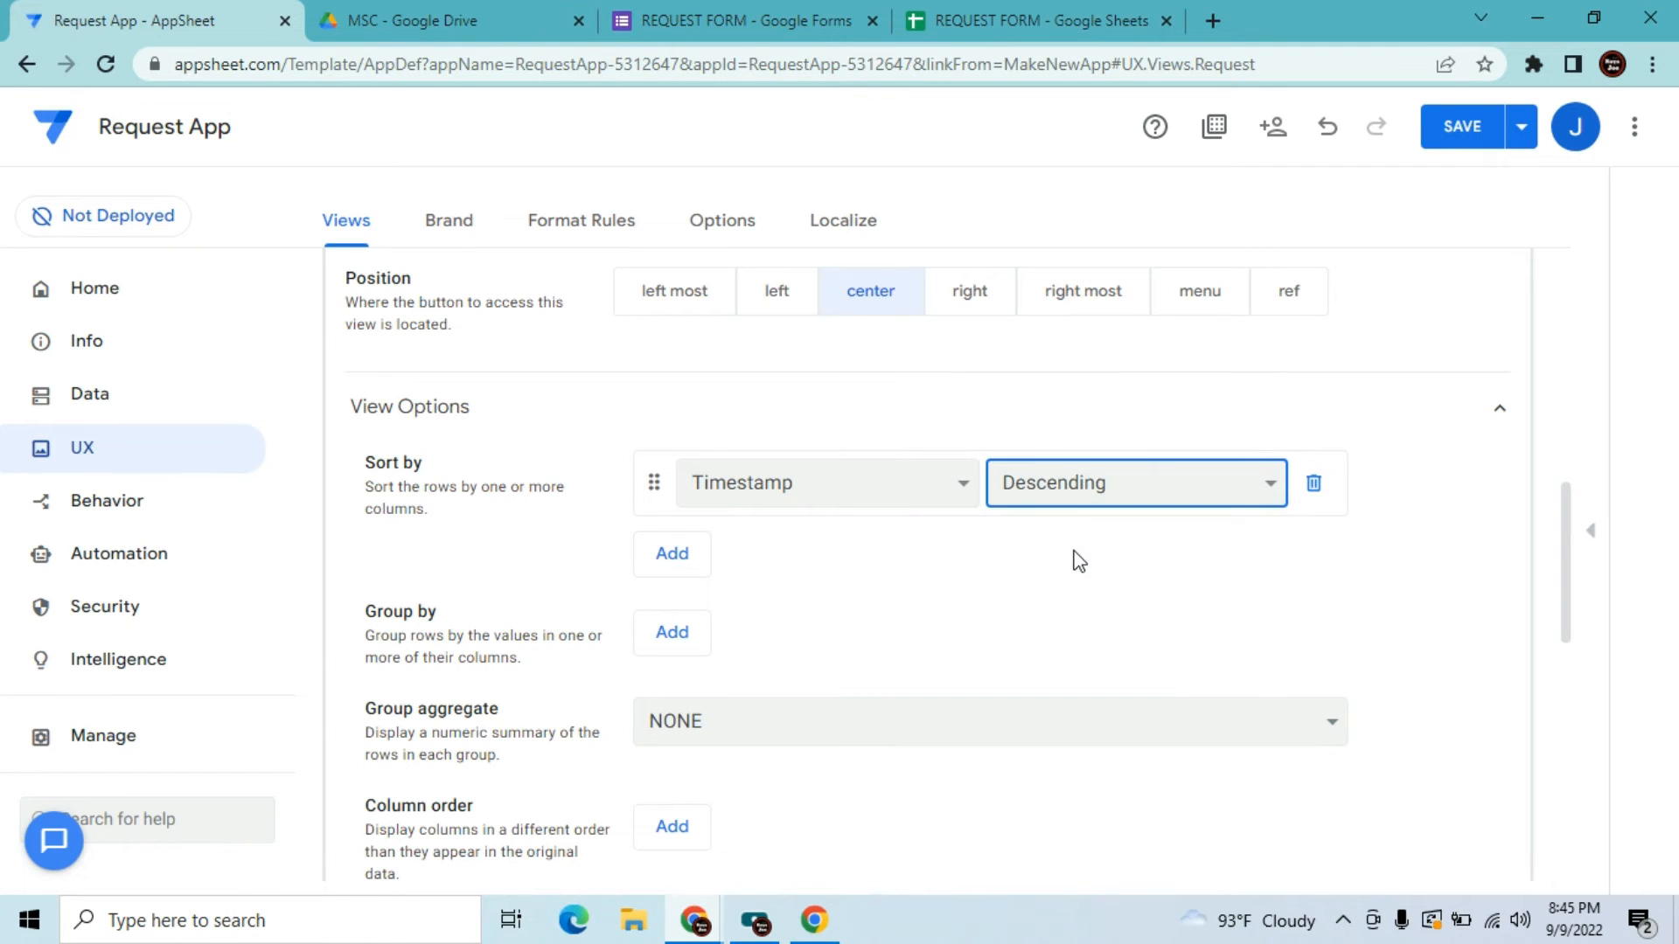
{"action": "scroll", "coordinate": [1569, 514], "scroll_direction": "down", "scroll_amount": 4}
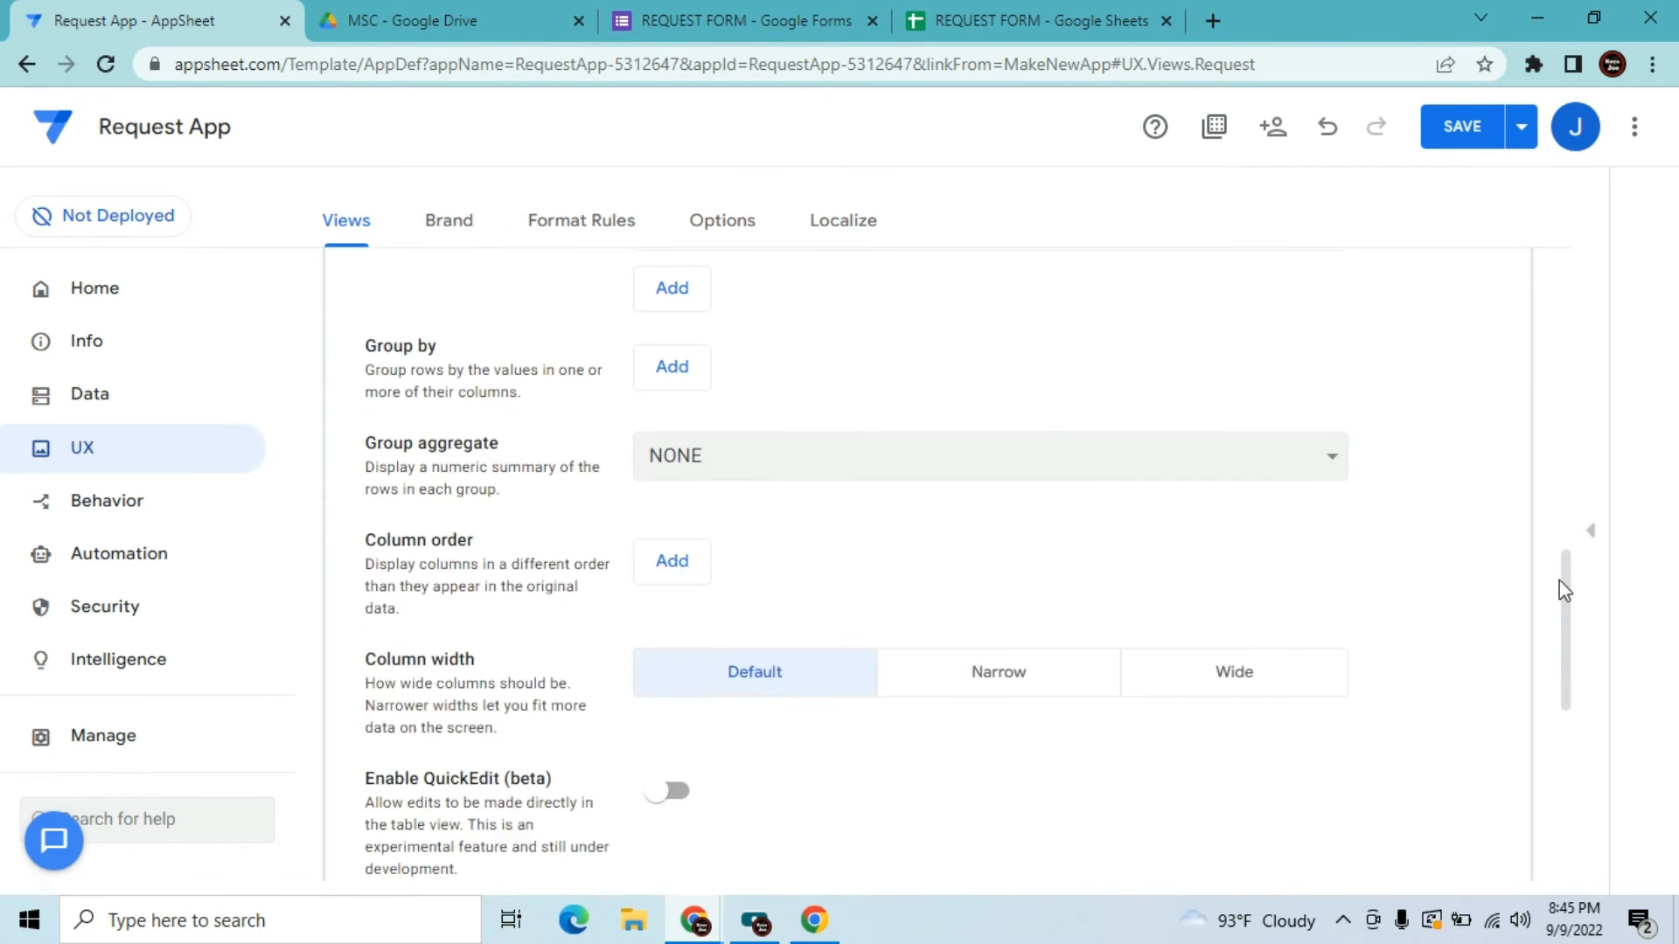
{"action": "left_click", "coordinate": [690, 491]}
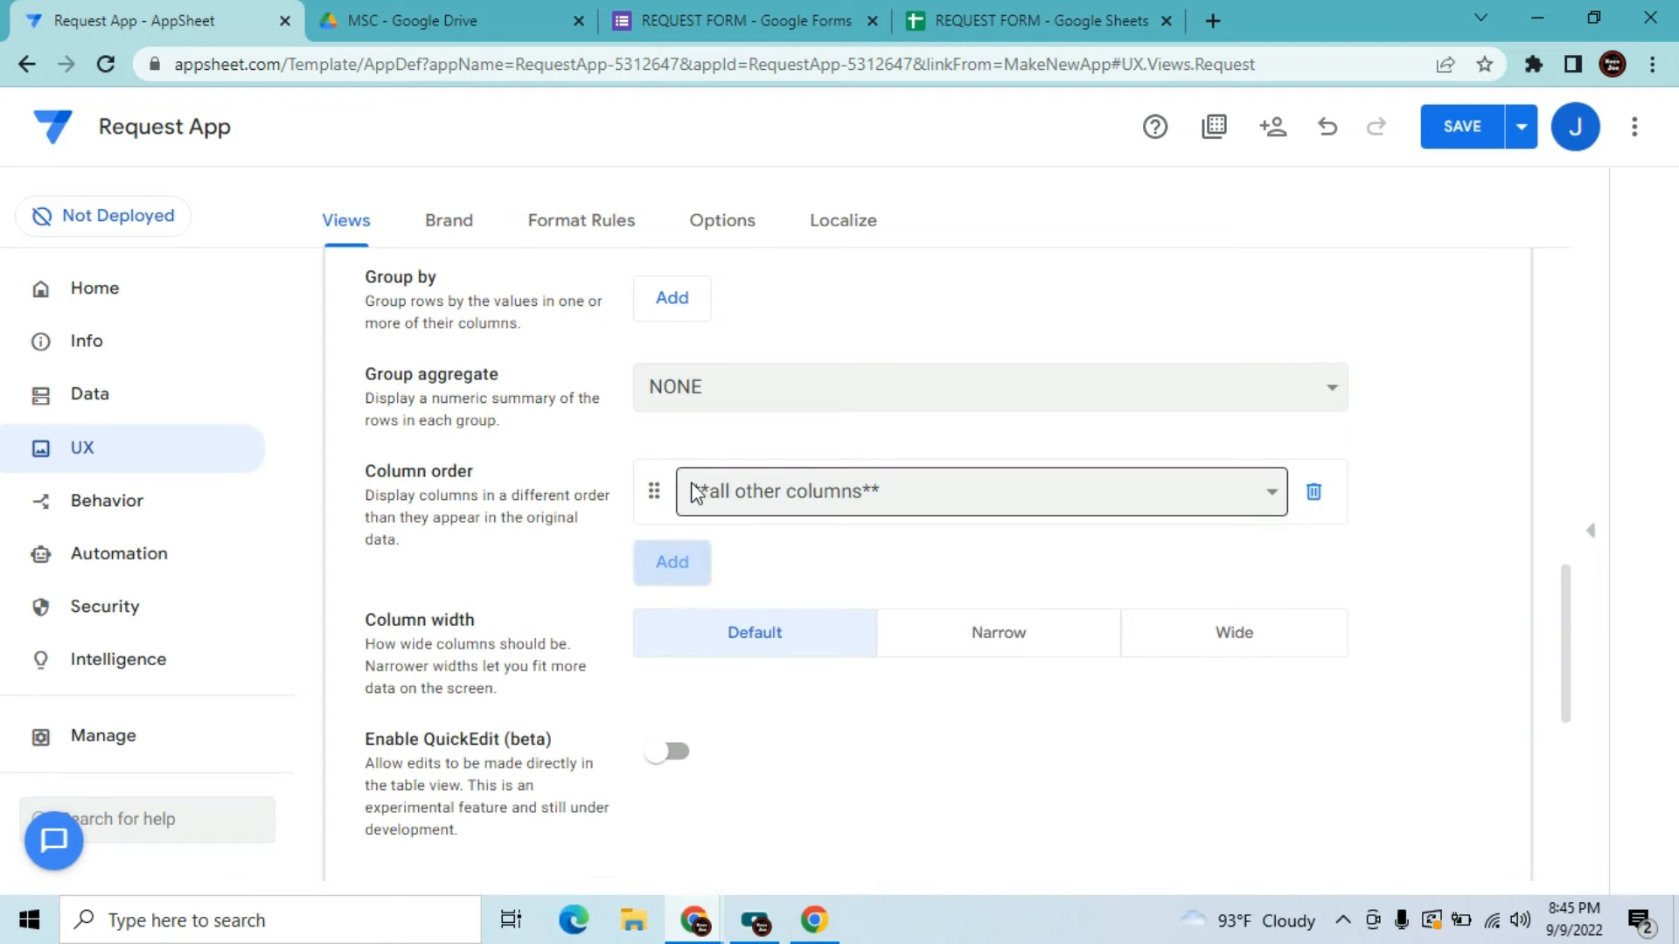
Give the Request view the shopping-cart icon
{"action": "left_click_drag", "start_coordinate": [1571, 645], "coordinate": [1560, 735]}
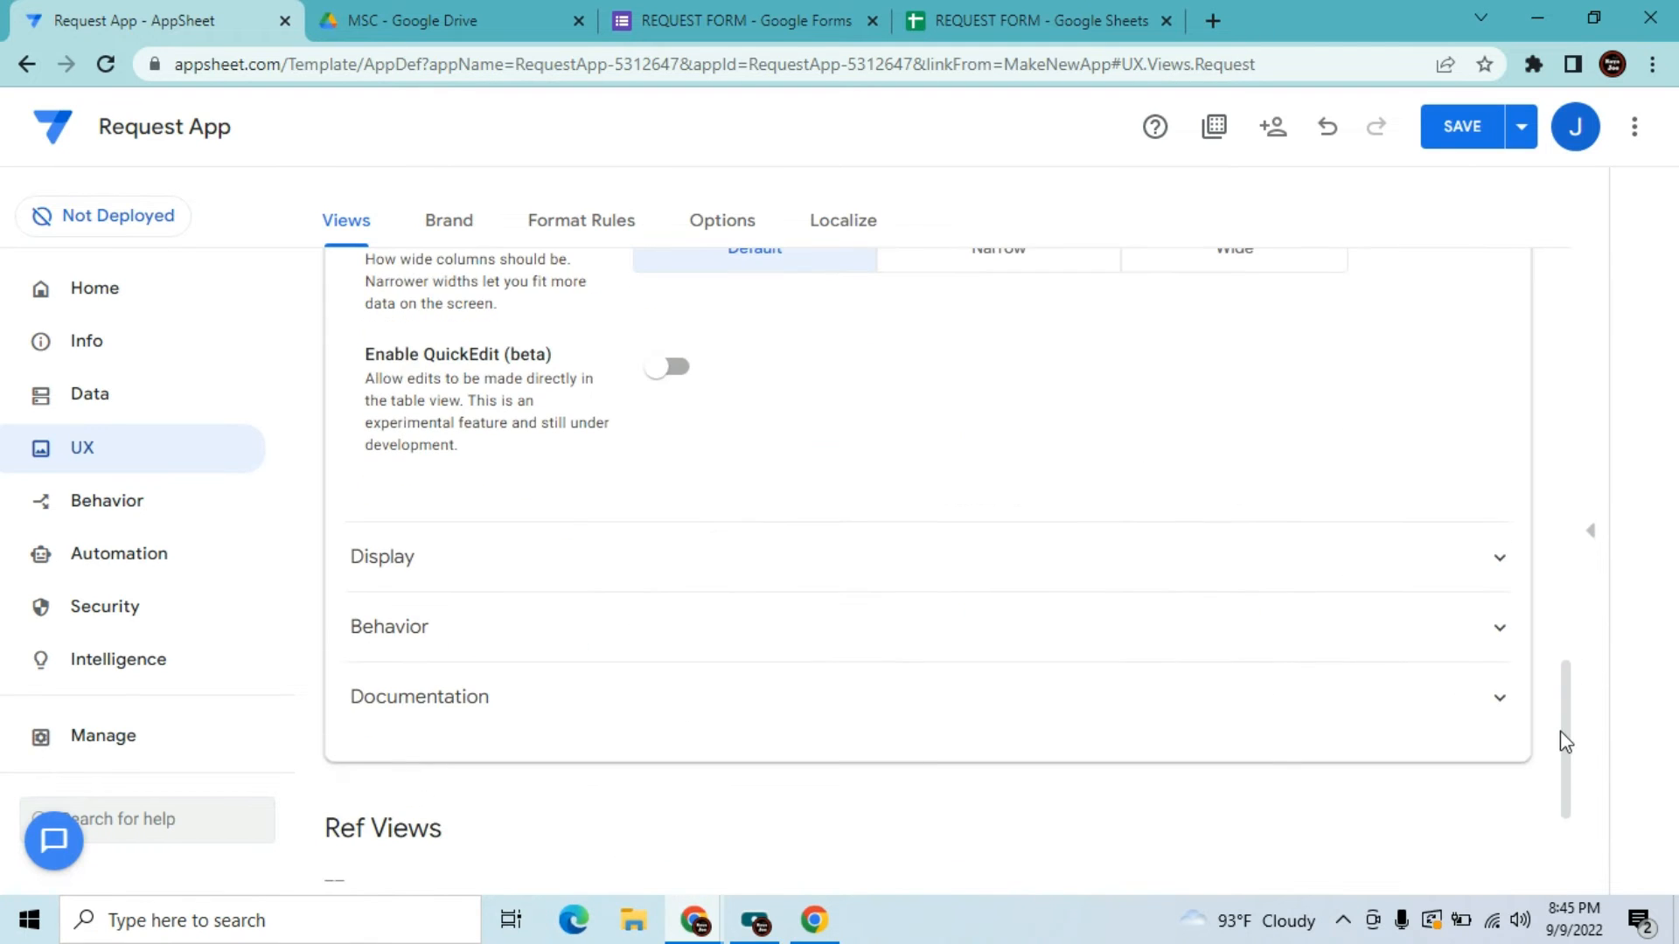
{"action": "left_click", "coordinate": [1141, 577]}
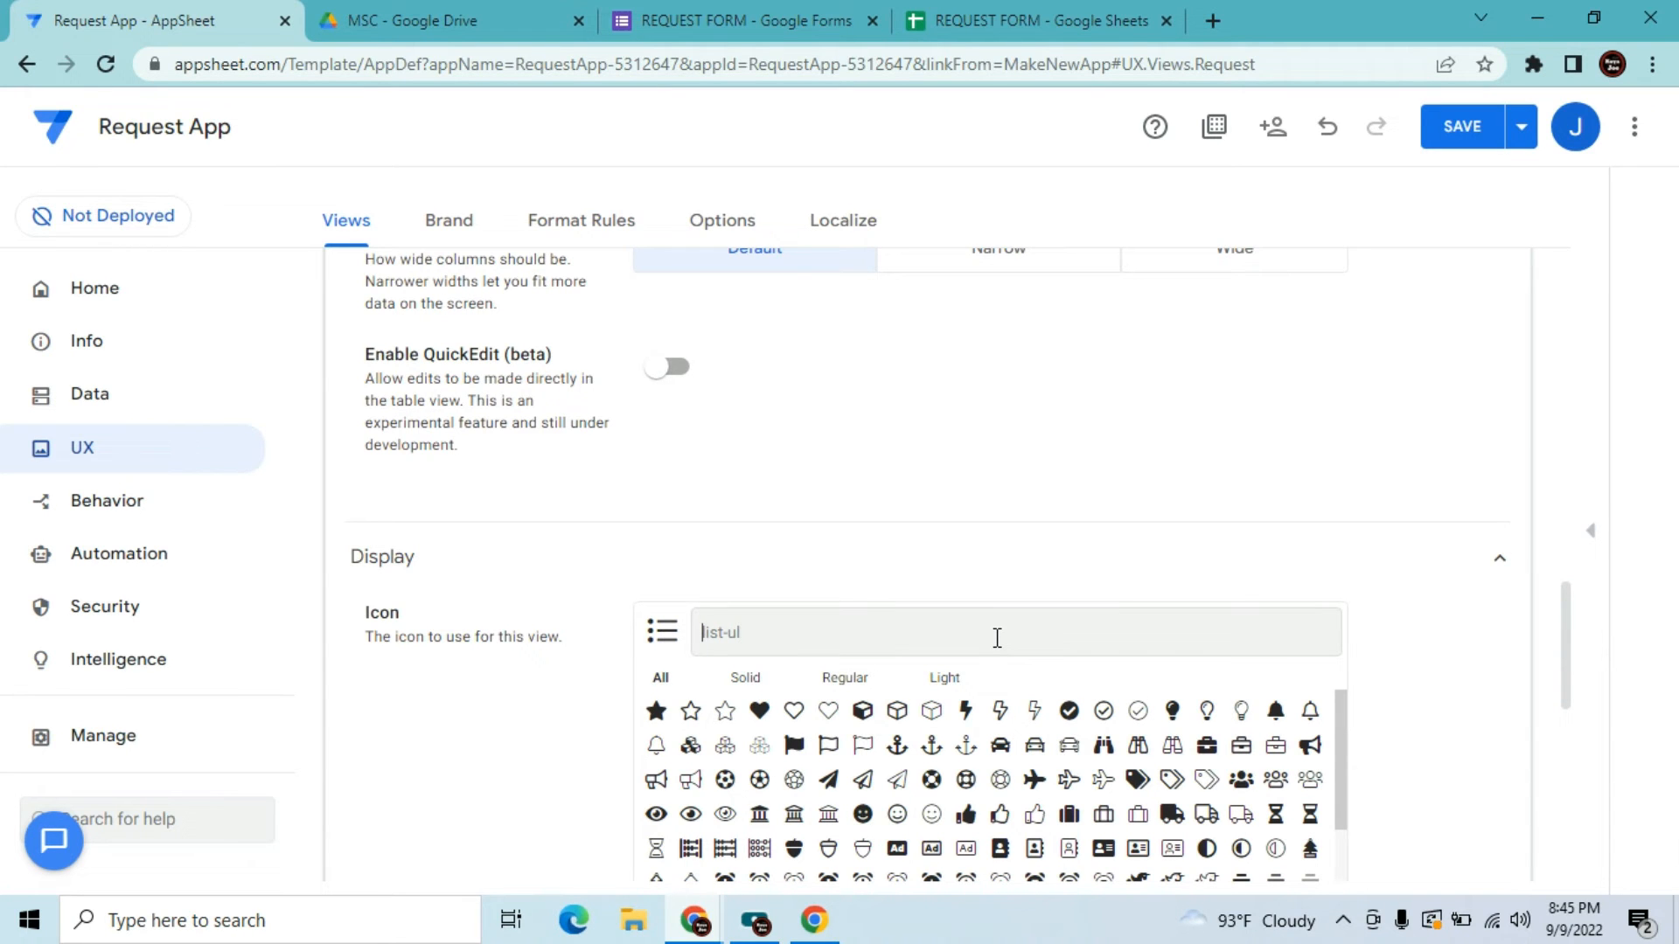
{"action": "type", "text": "sho"}
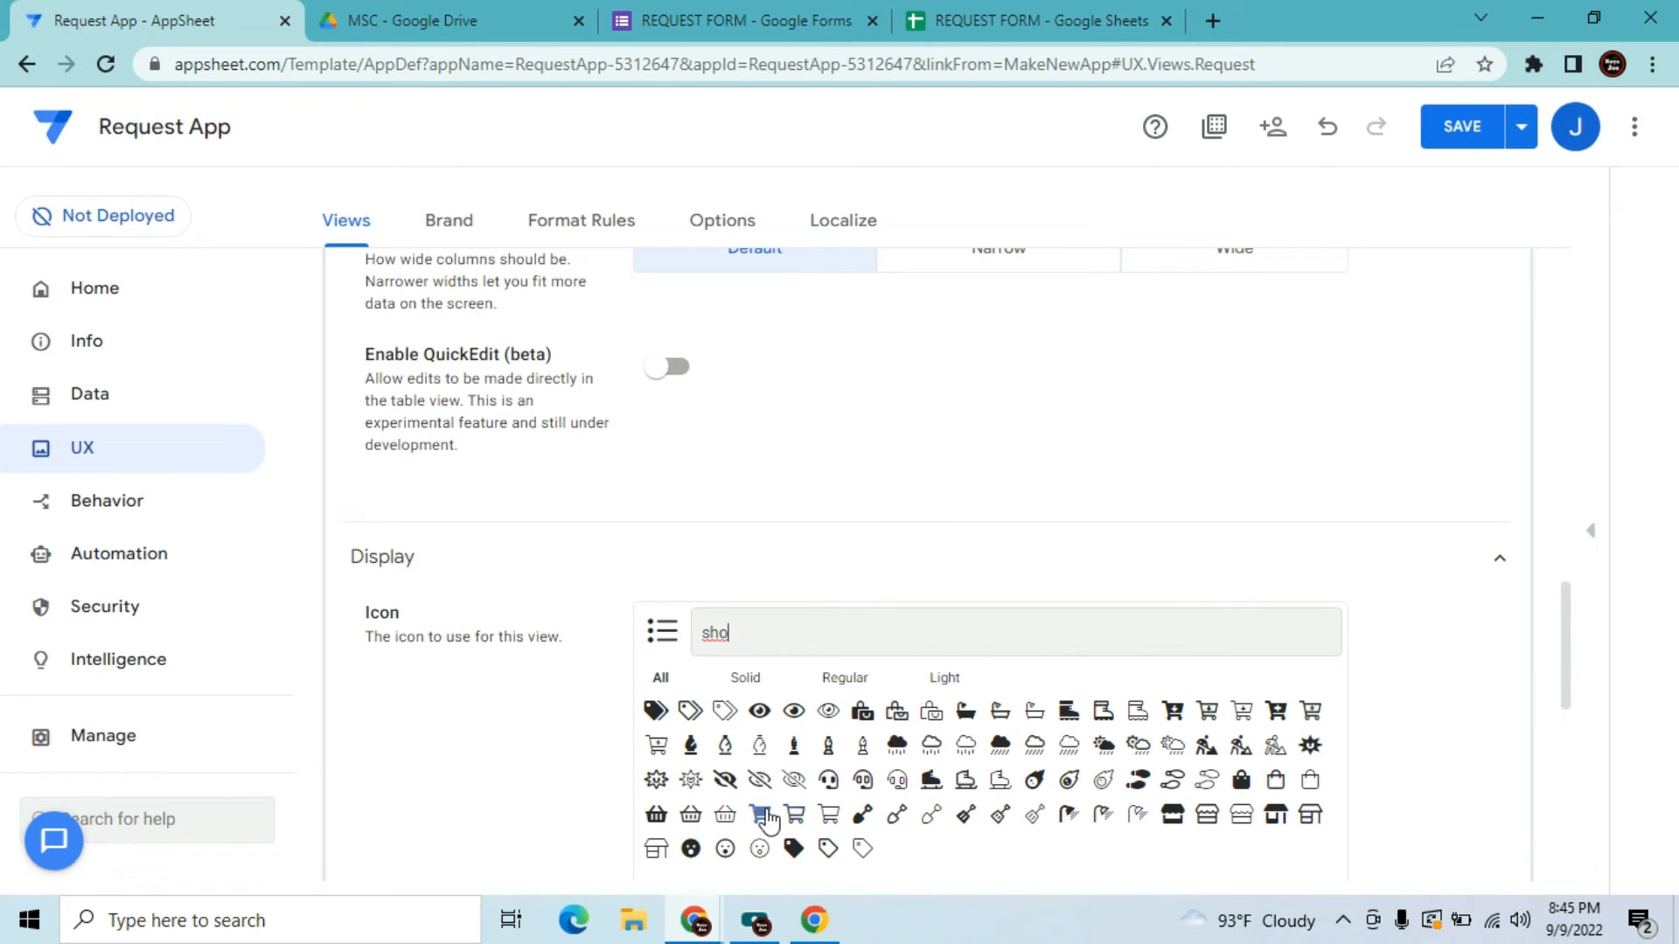
{"action": "left_click", "coordinate": [763, 818]}
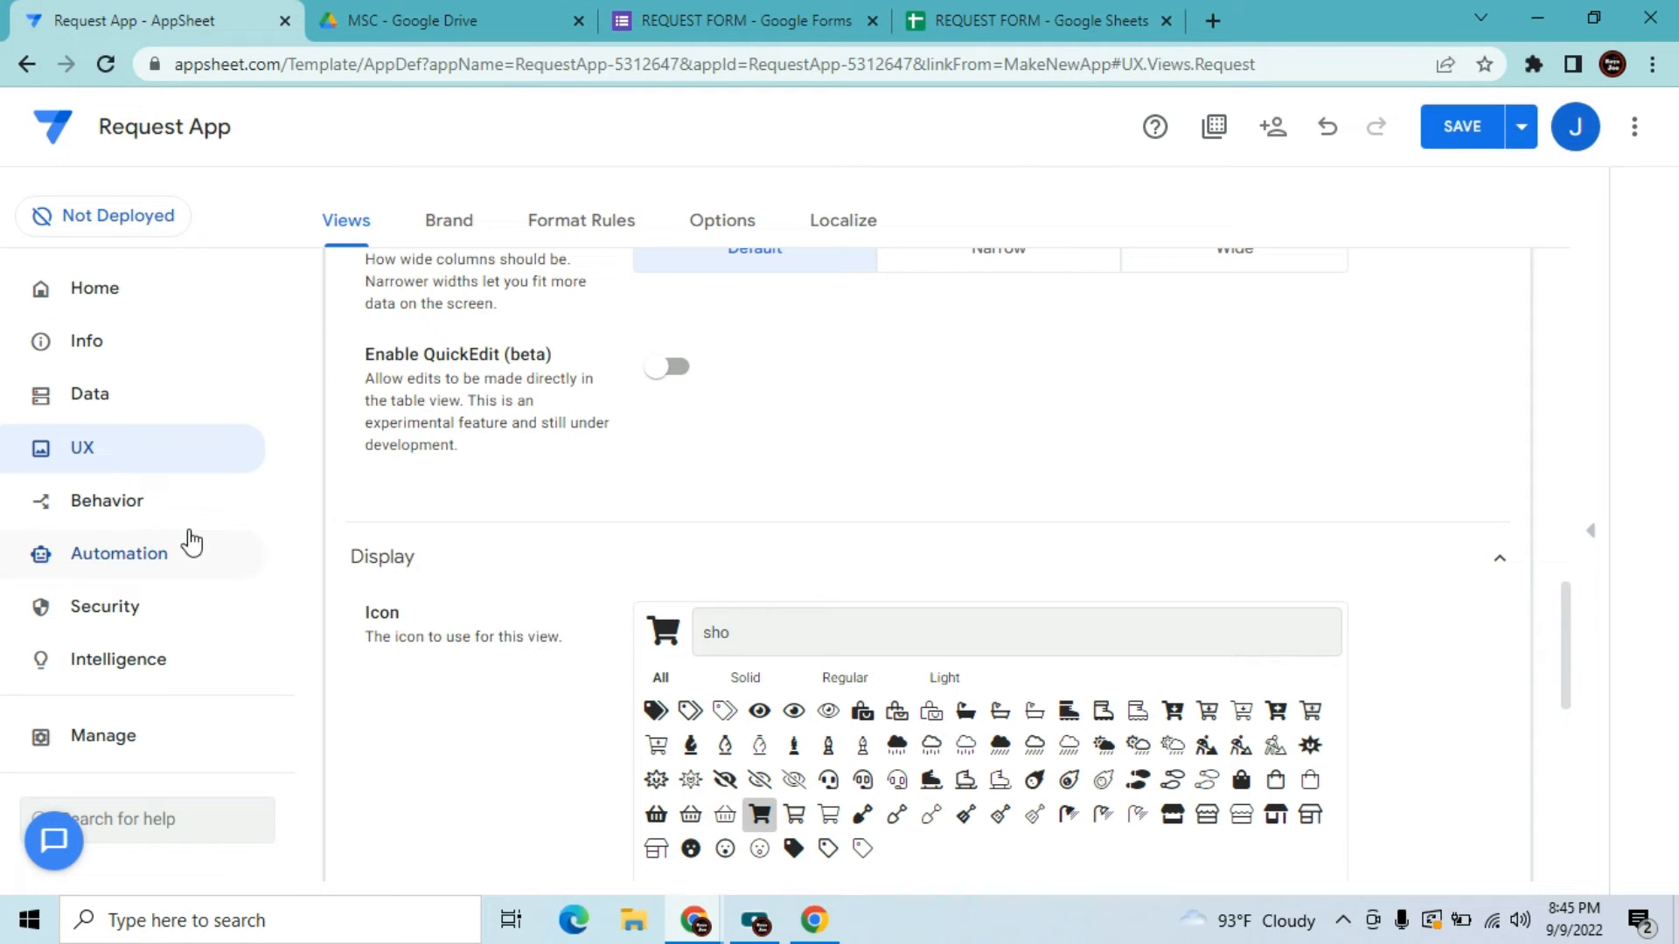
Switch the app's brand theme to dark, leaving the primary colour unchanged
{"action": "left_click", "coordinate": [456, 235]}
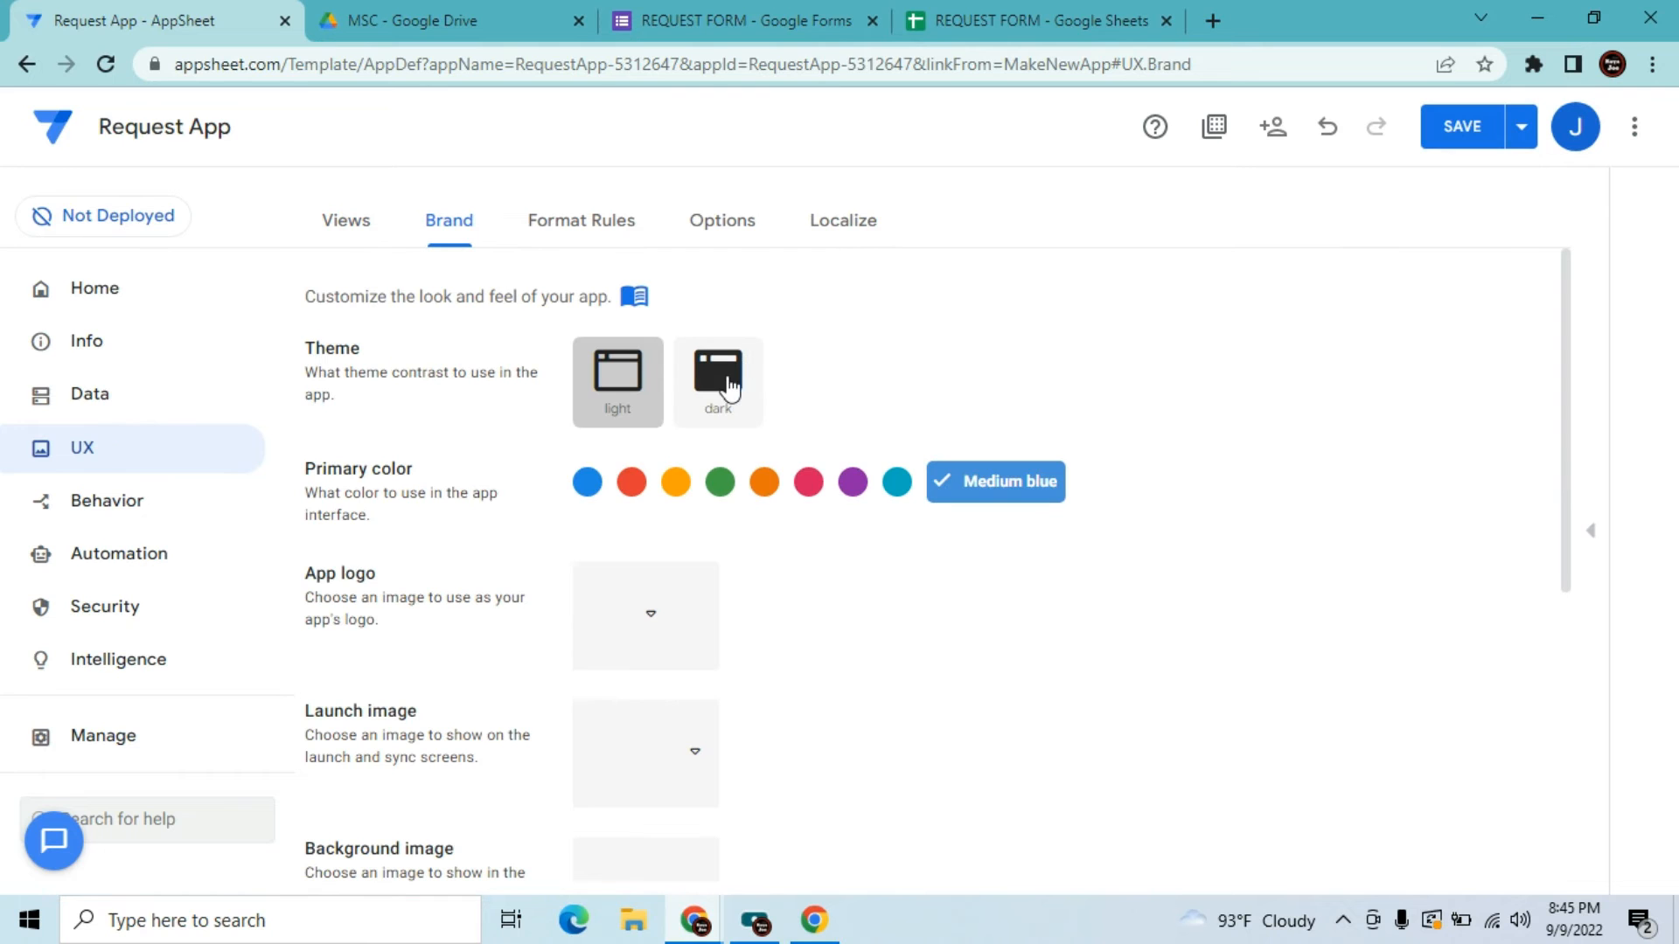
{"action": "left_click", "coordinate": [731, 387]}
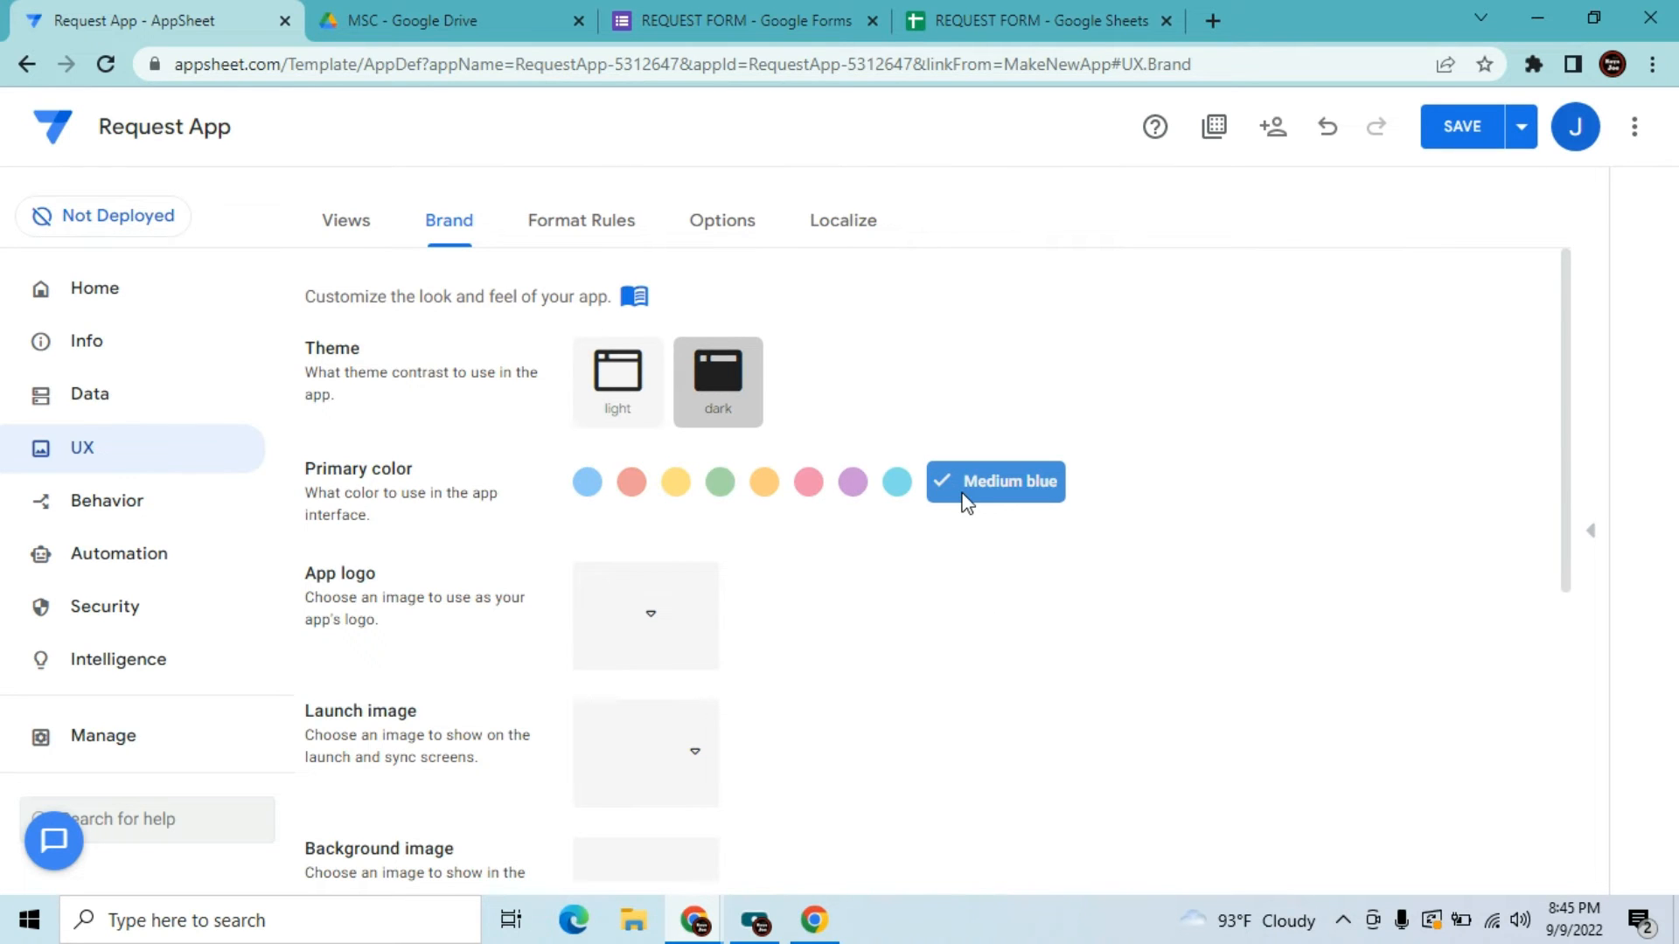
{"action": "left_click", "coordinate": [962, 495]}
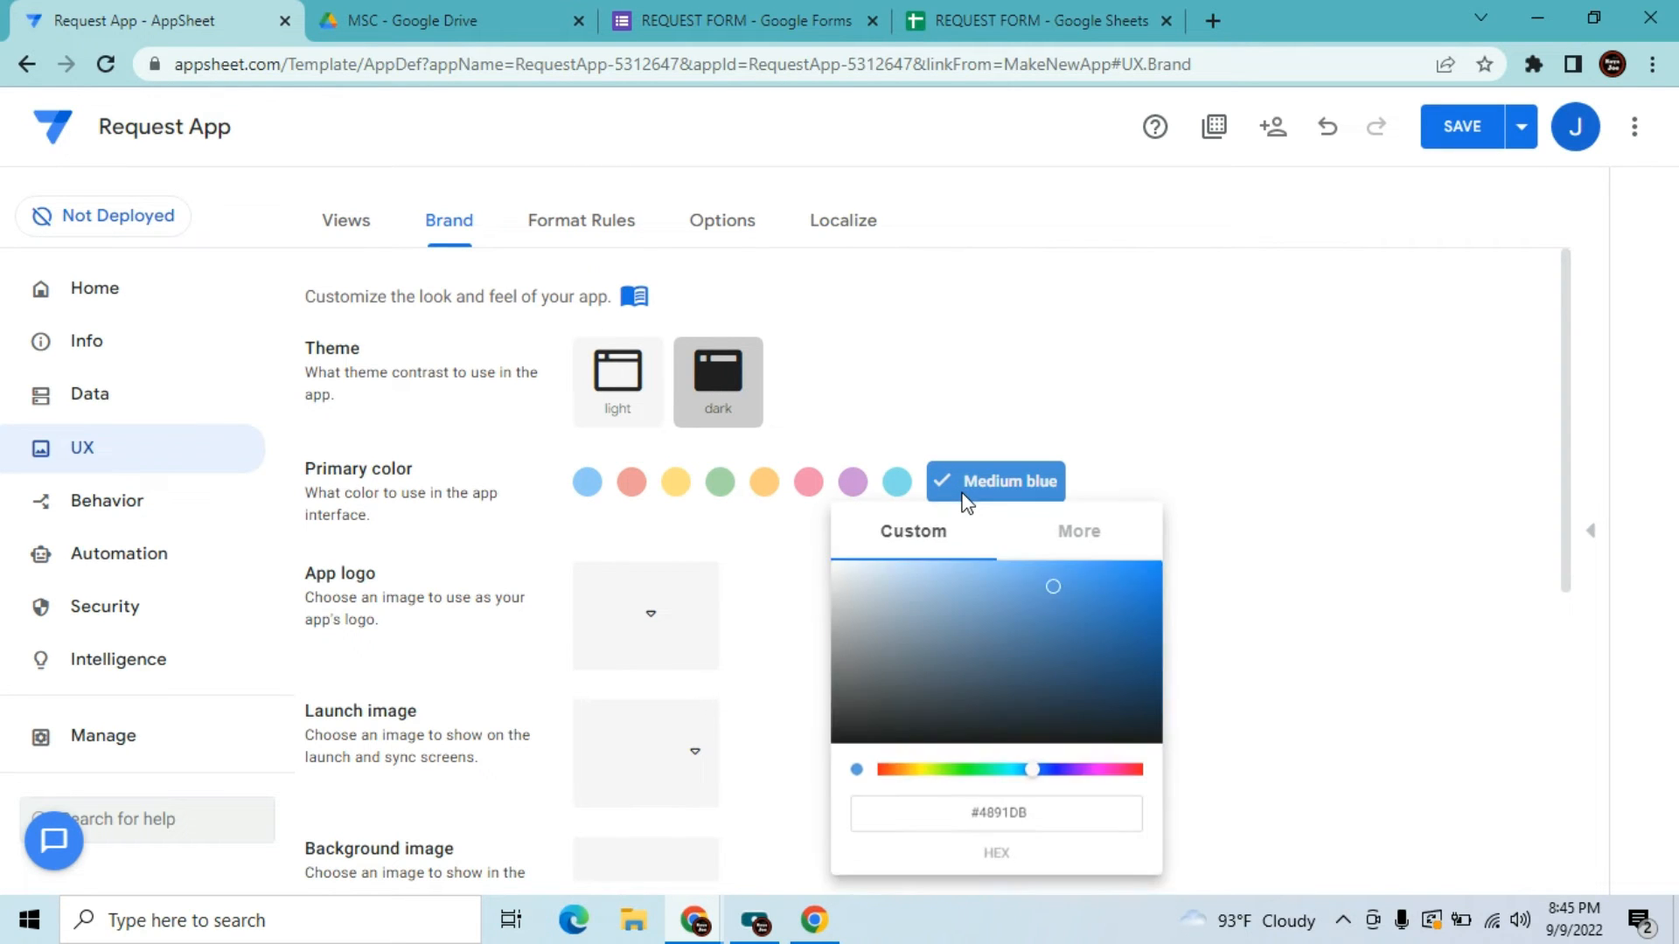
{"action": "left_click", "coordinate": [1495, 521]}
{"action": "left_click_drag", "start_coordinate": [1570, 448], "coordinate": [1563, 551]}
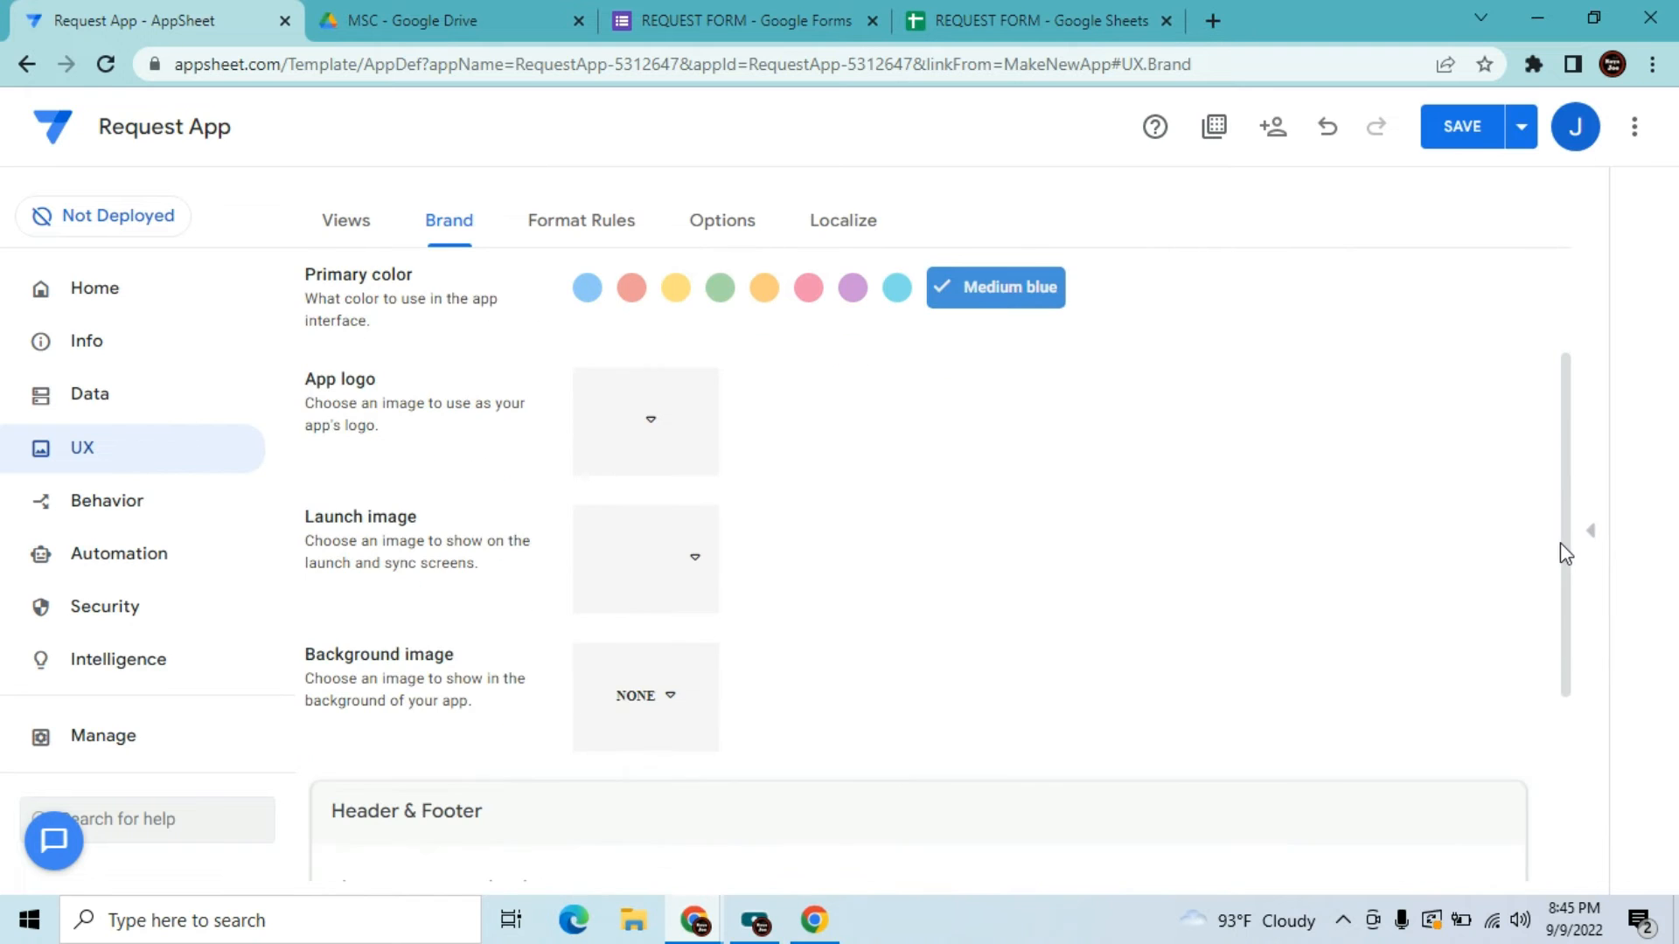
Set the app logo to the shopping-cart image
{"action": "left_click", "coordinate": [695, 425]}
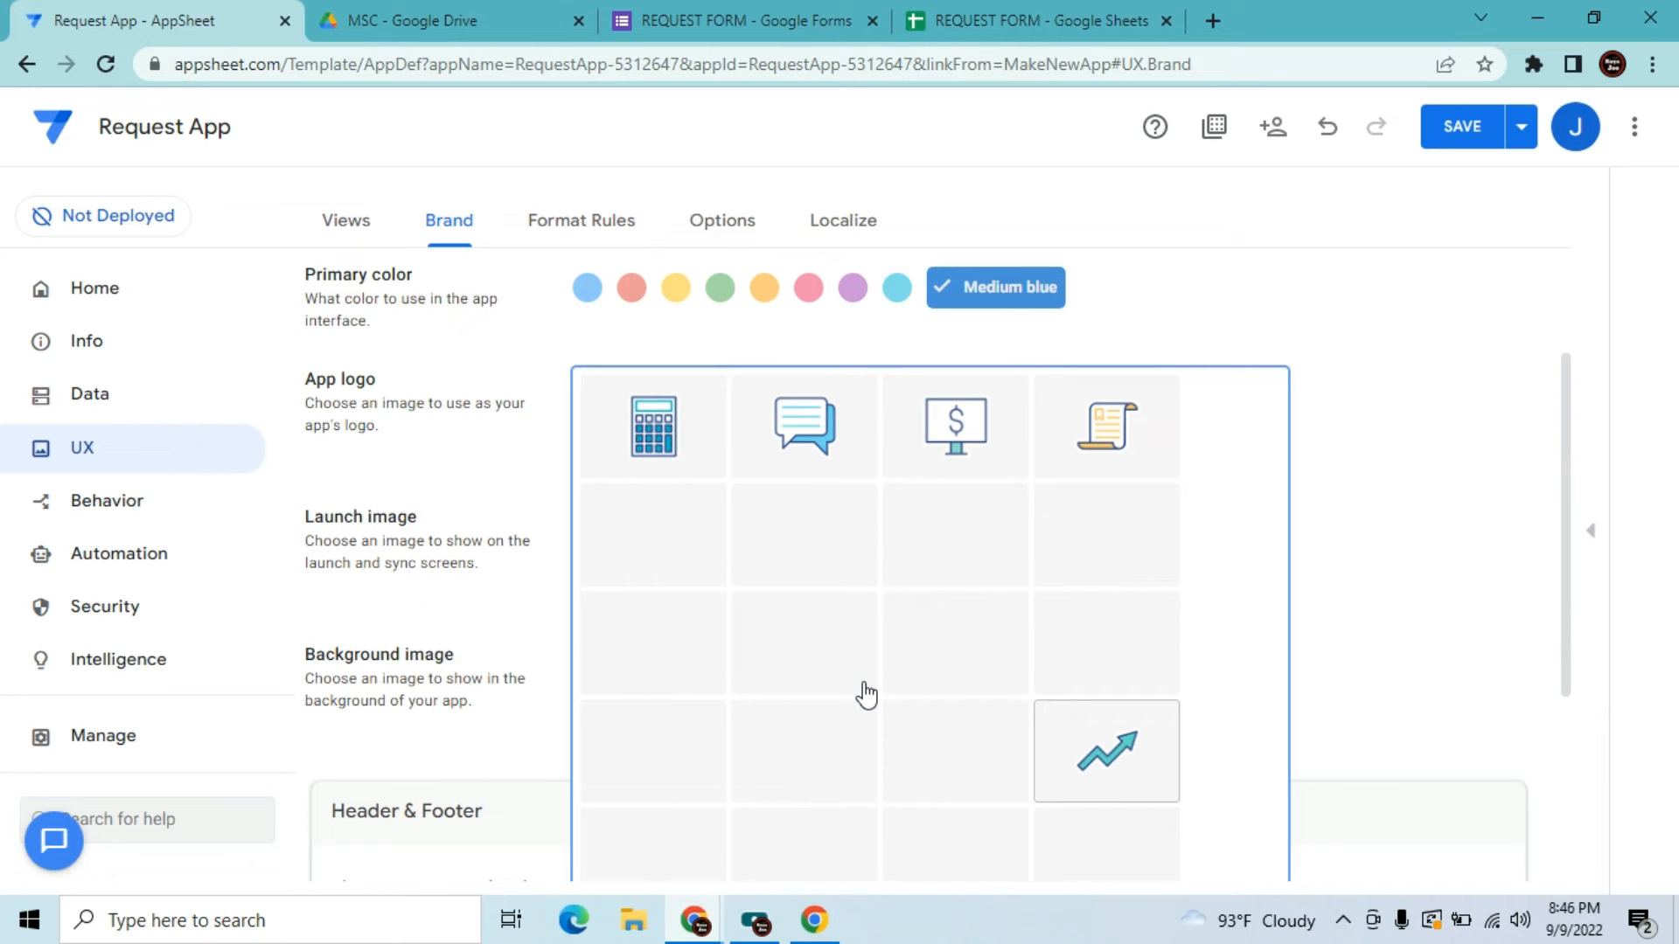
{"action": "left_click", "coordinate": [1571, 459]}
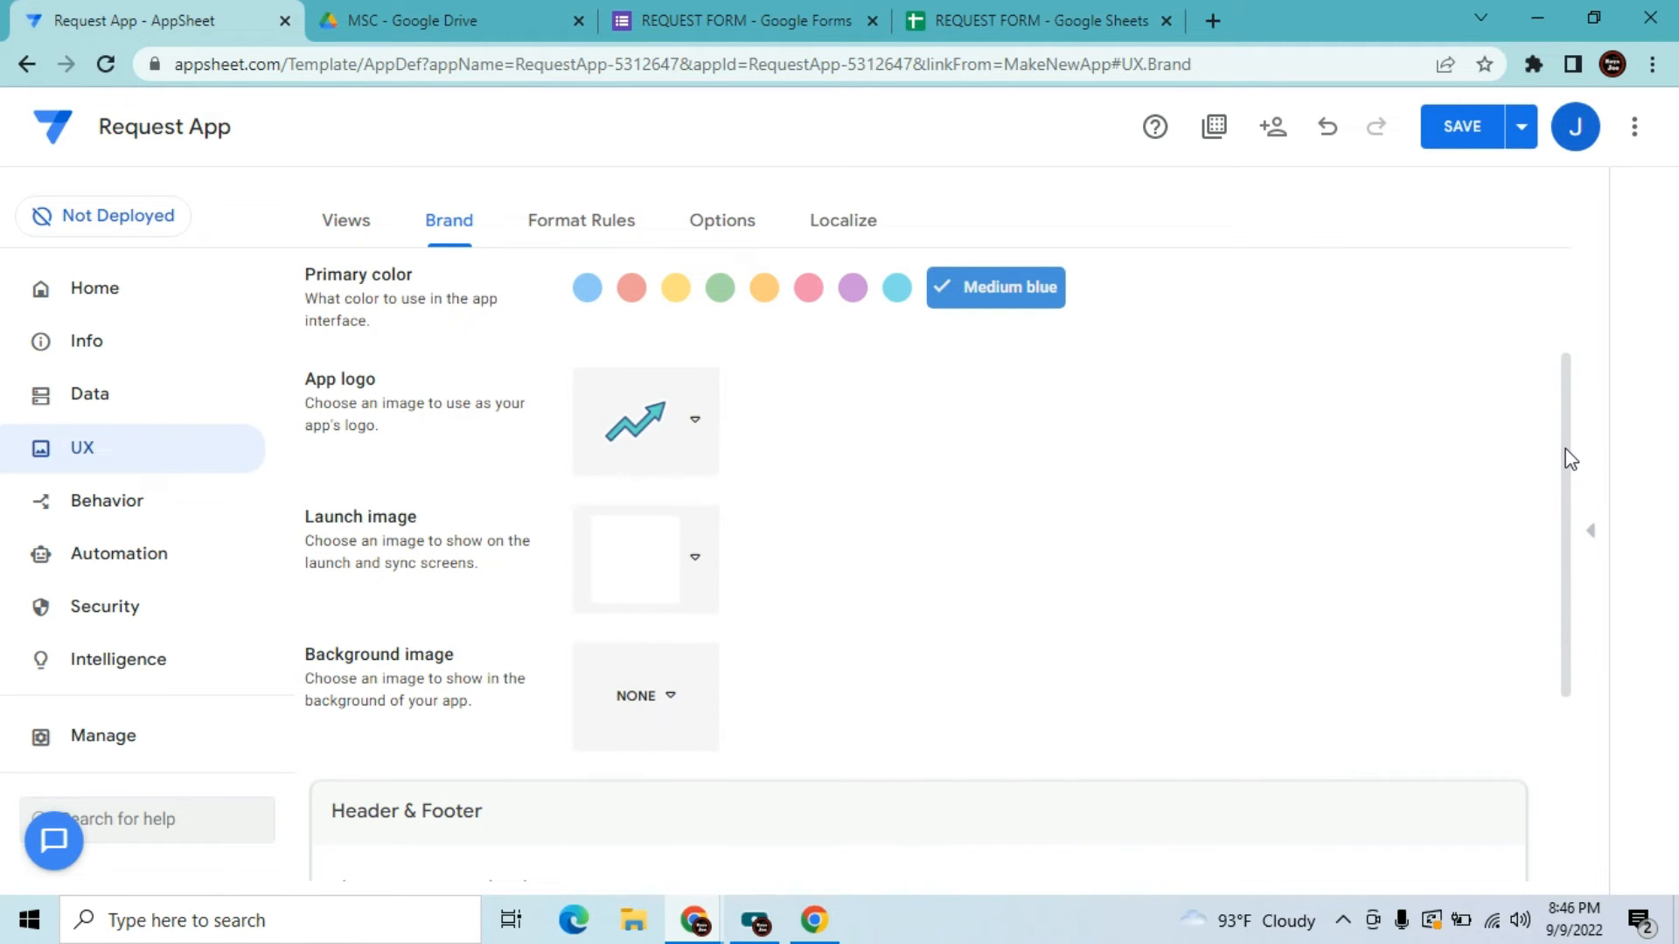
{"action": "left_click", "coordinate": [695, 423]}
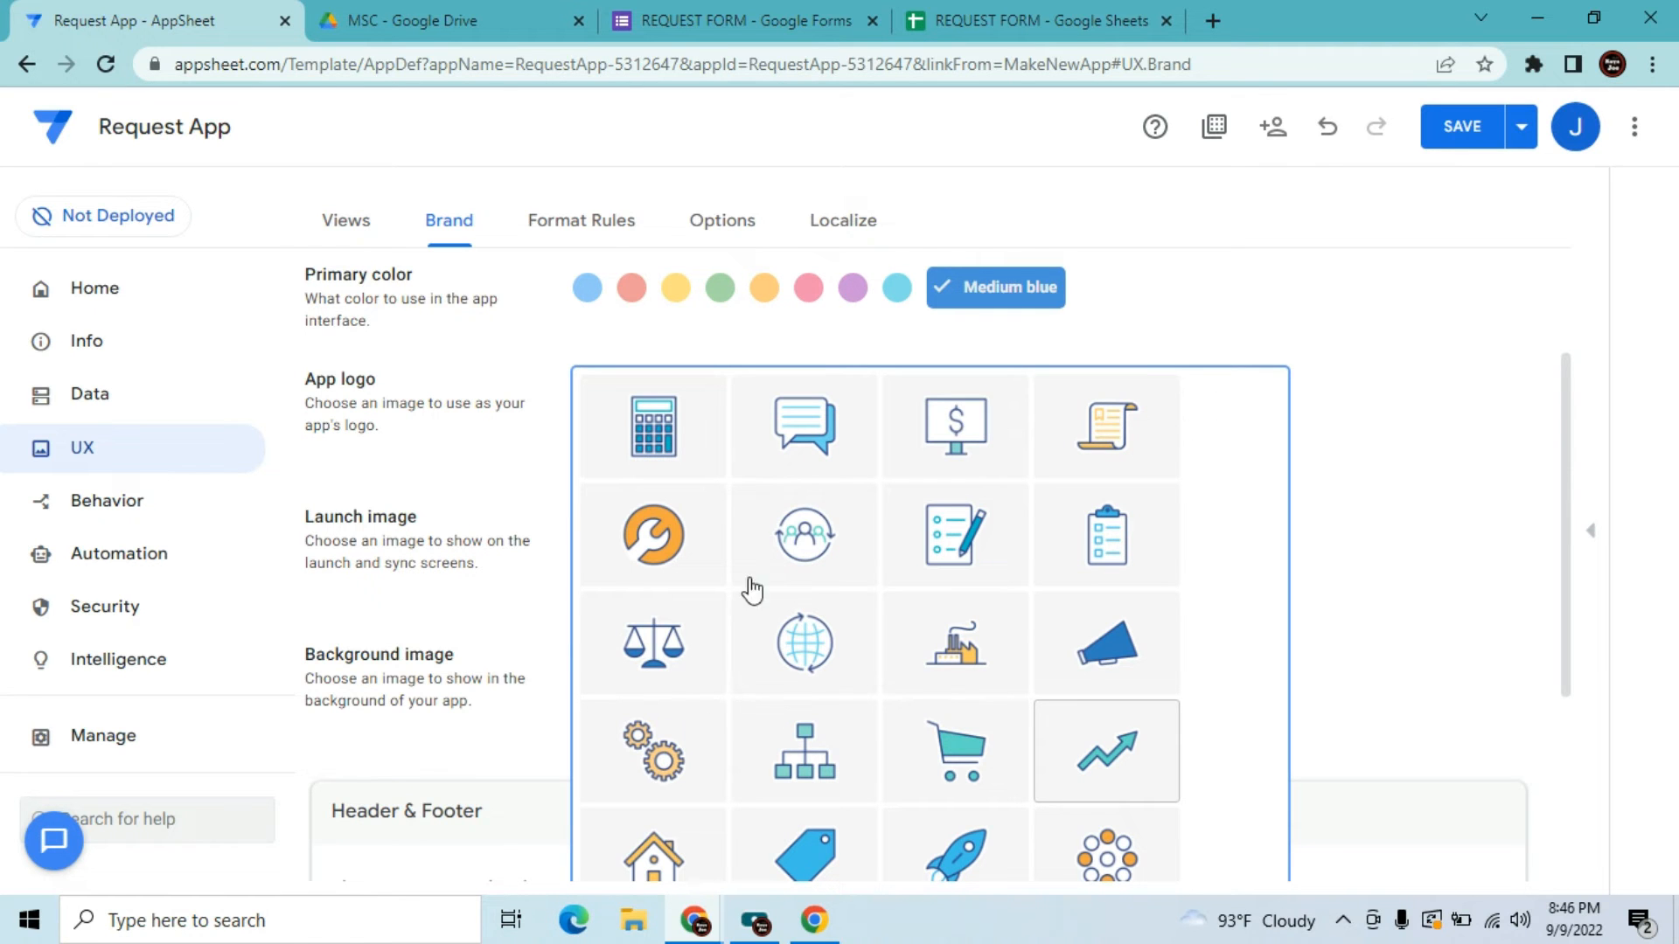
{"action": "left_click", "coordinate": [959, 763]}
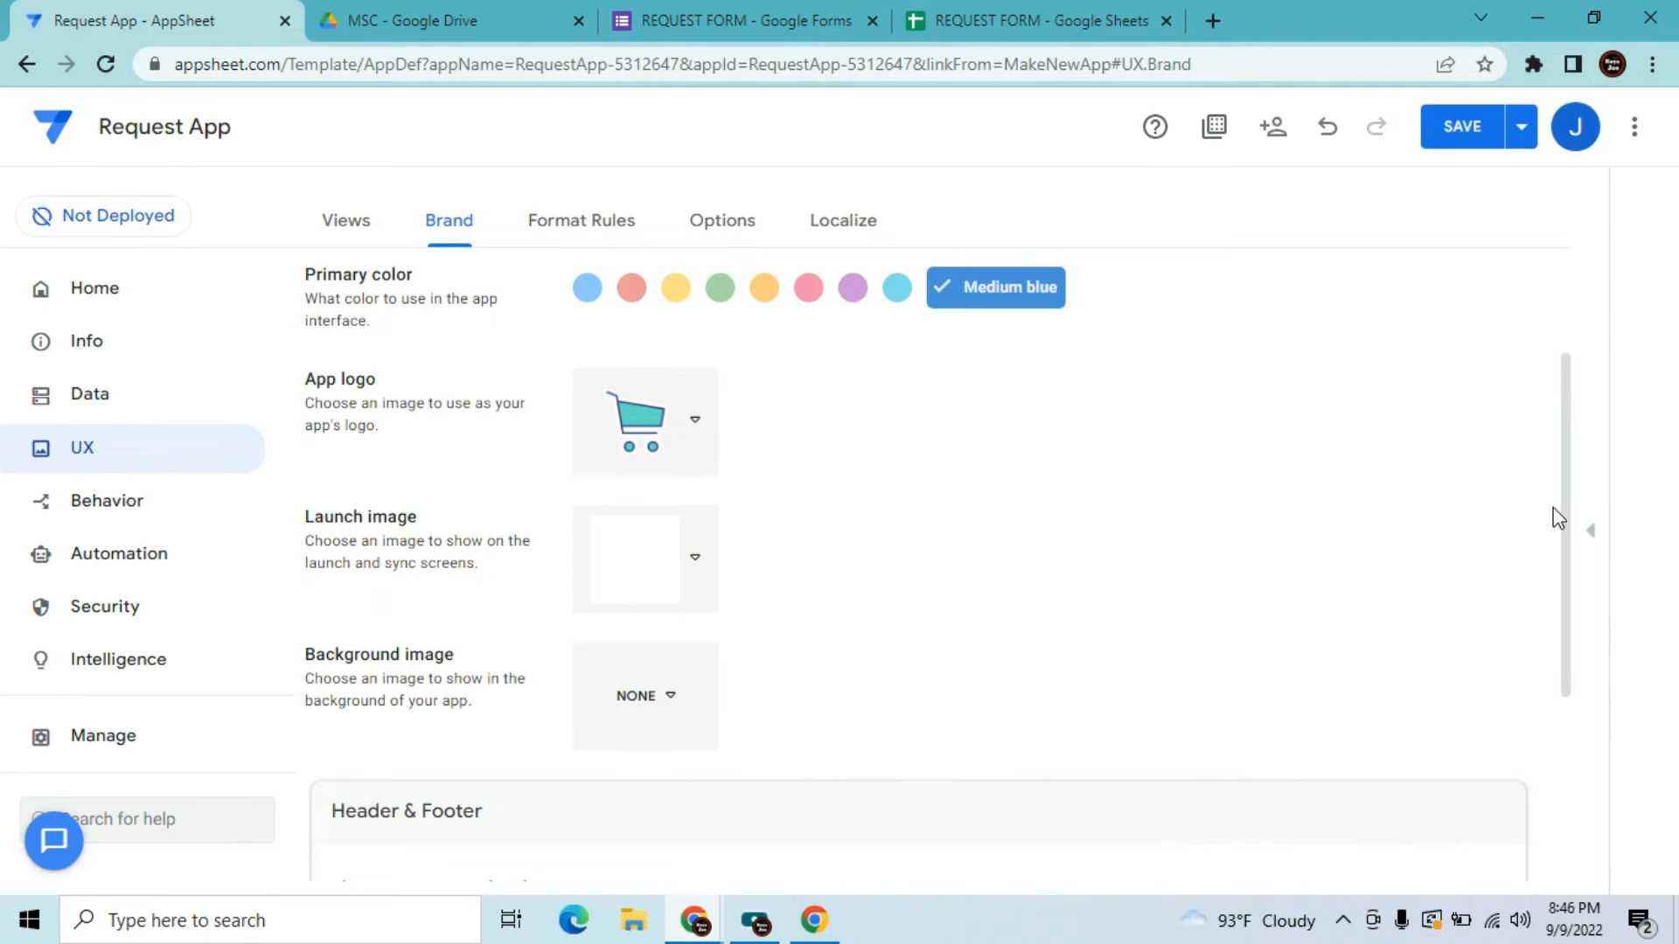
Use the Colored header style showing logo and view name, then save the app
{"action": "left_click_drag", "start_coordinate": [1566, 522], "coordinate": [1566, 722]}
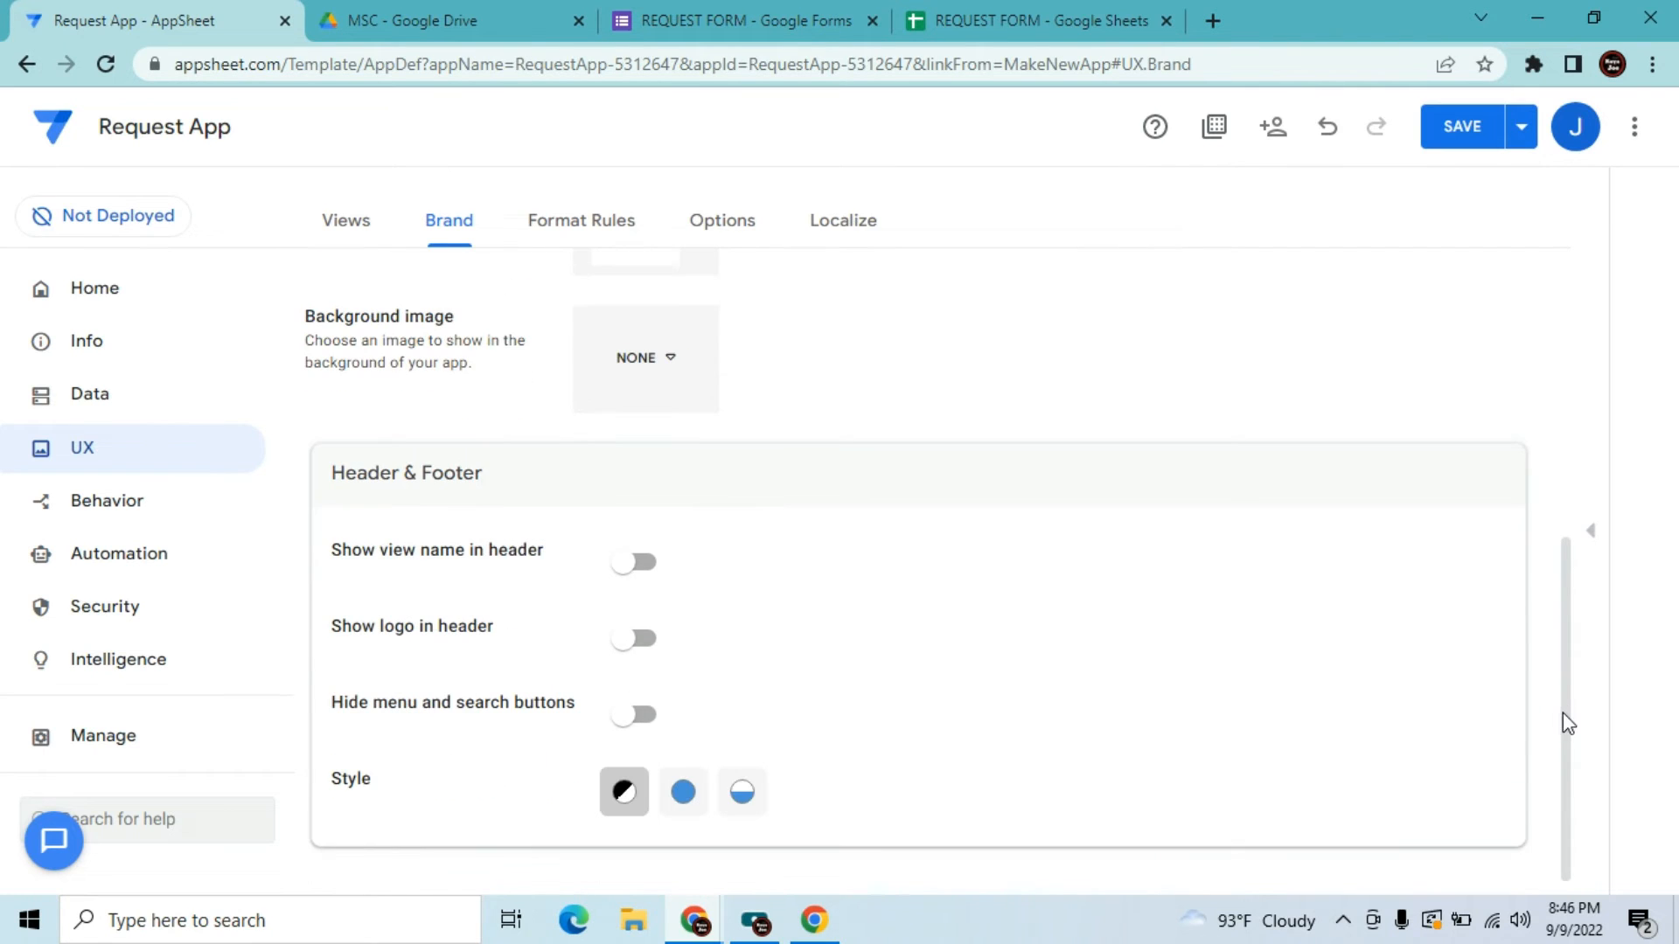
{"action": "left_click", "coordinate": [682, 795]}
{"action": "left_click", "coordinate": [633, 638]}
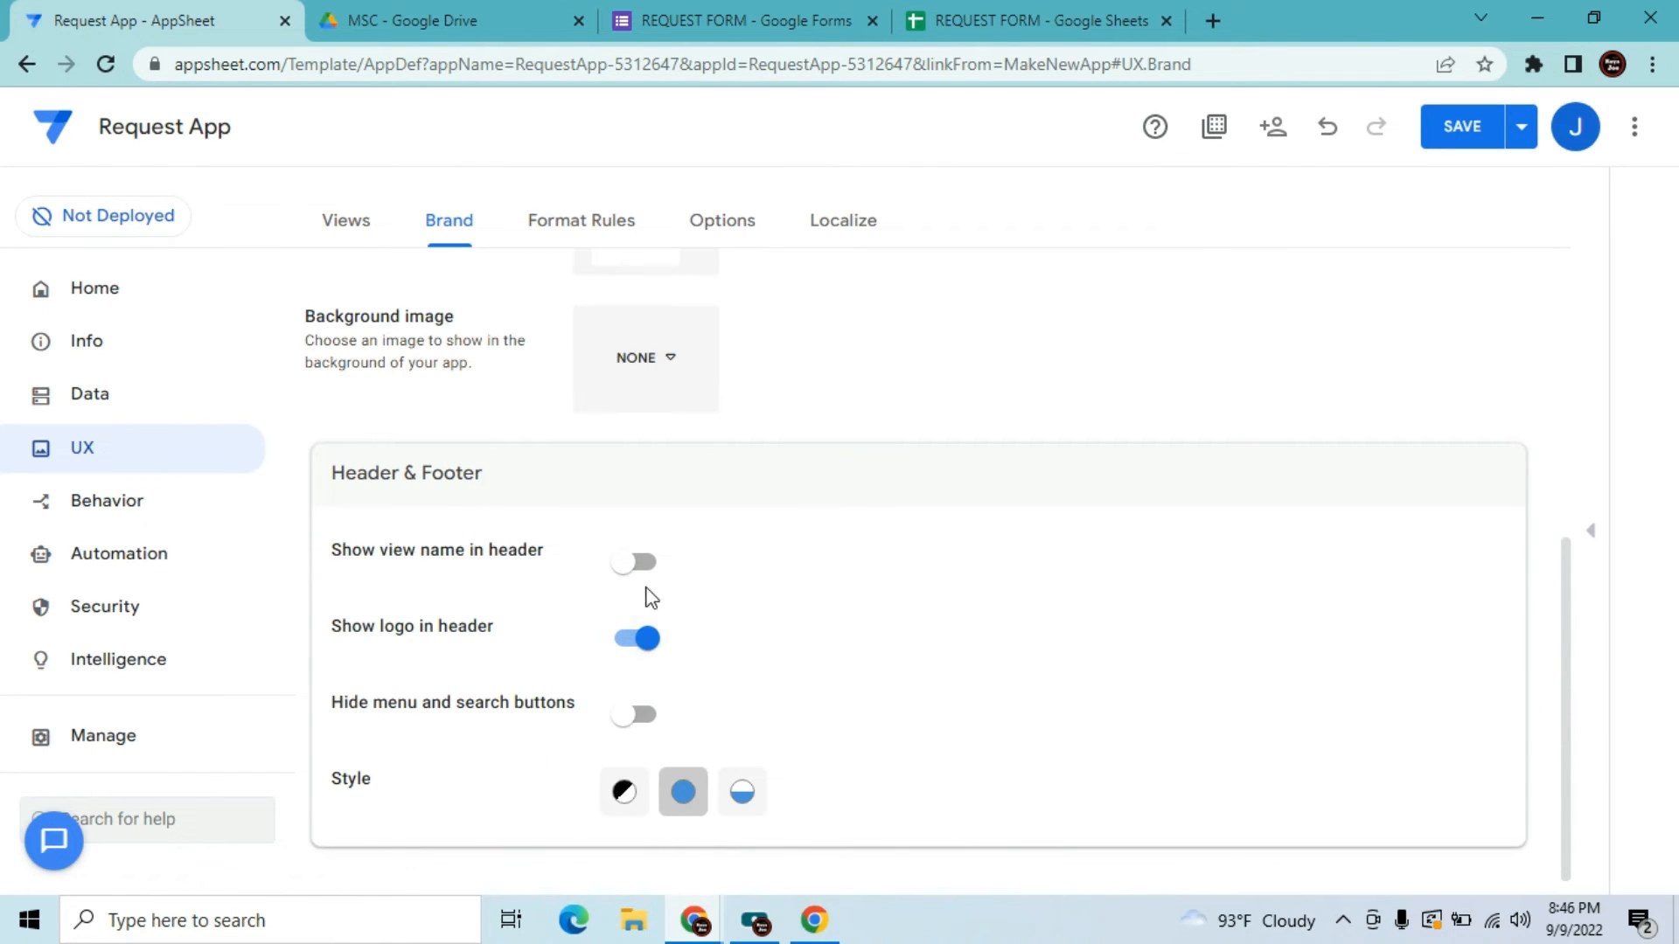
{"action": "left_click", "coordinate": [640, 566]}
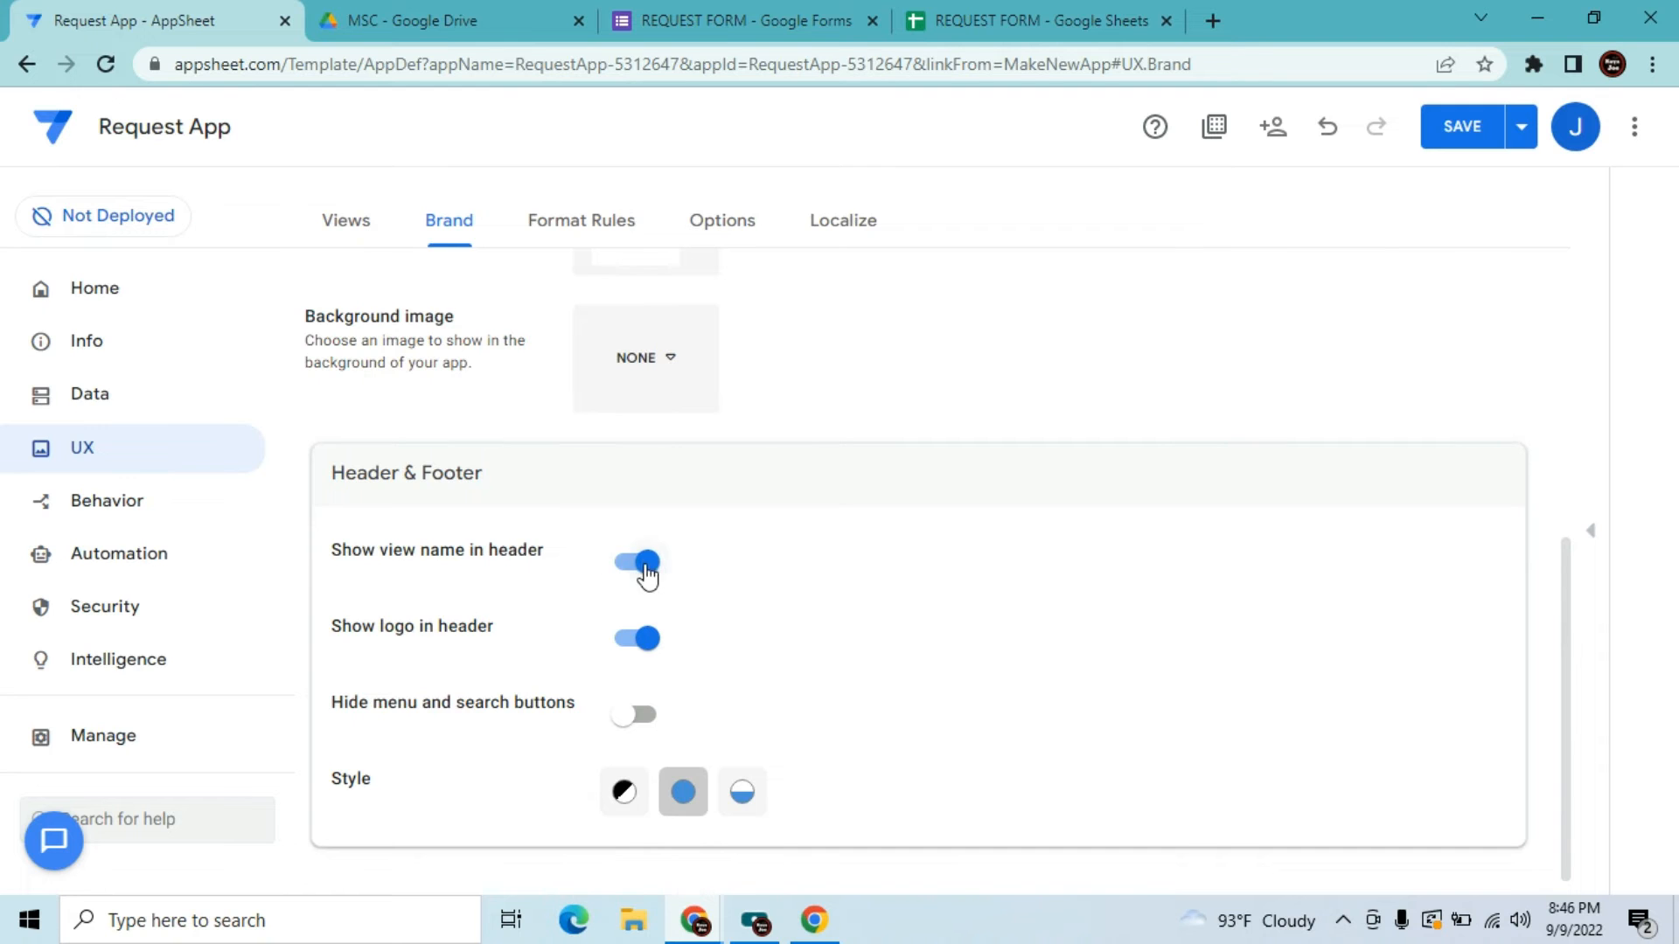
{"action": "left_click", "coordinate": [1464, 131]}
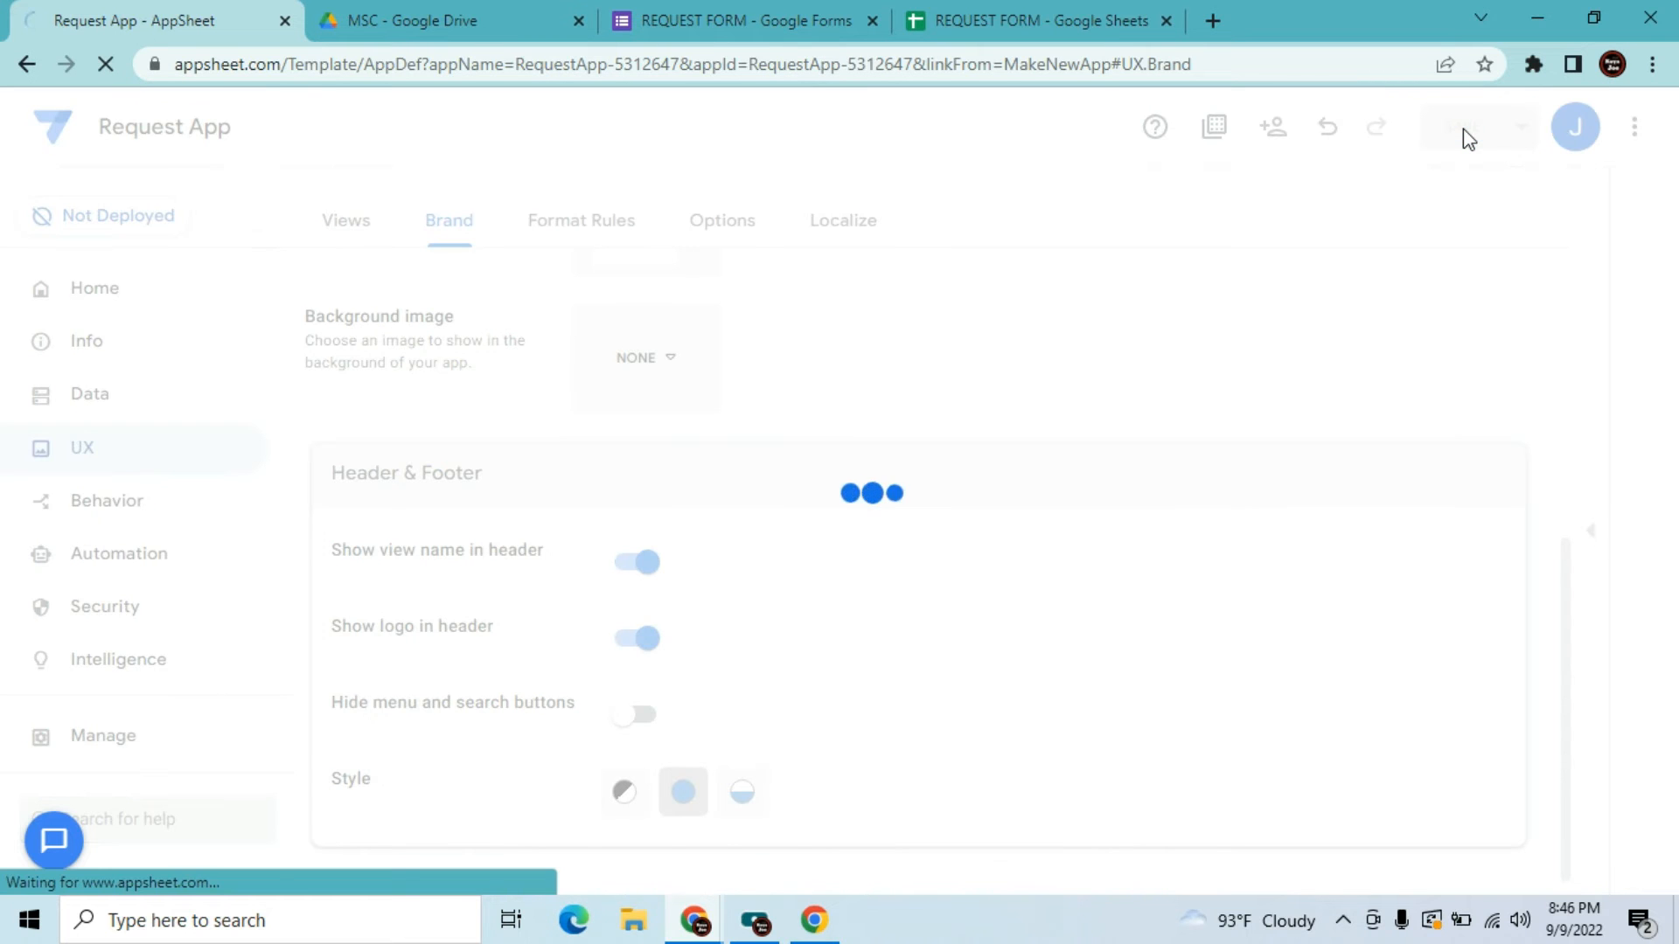
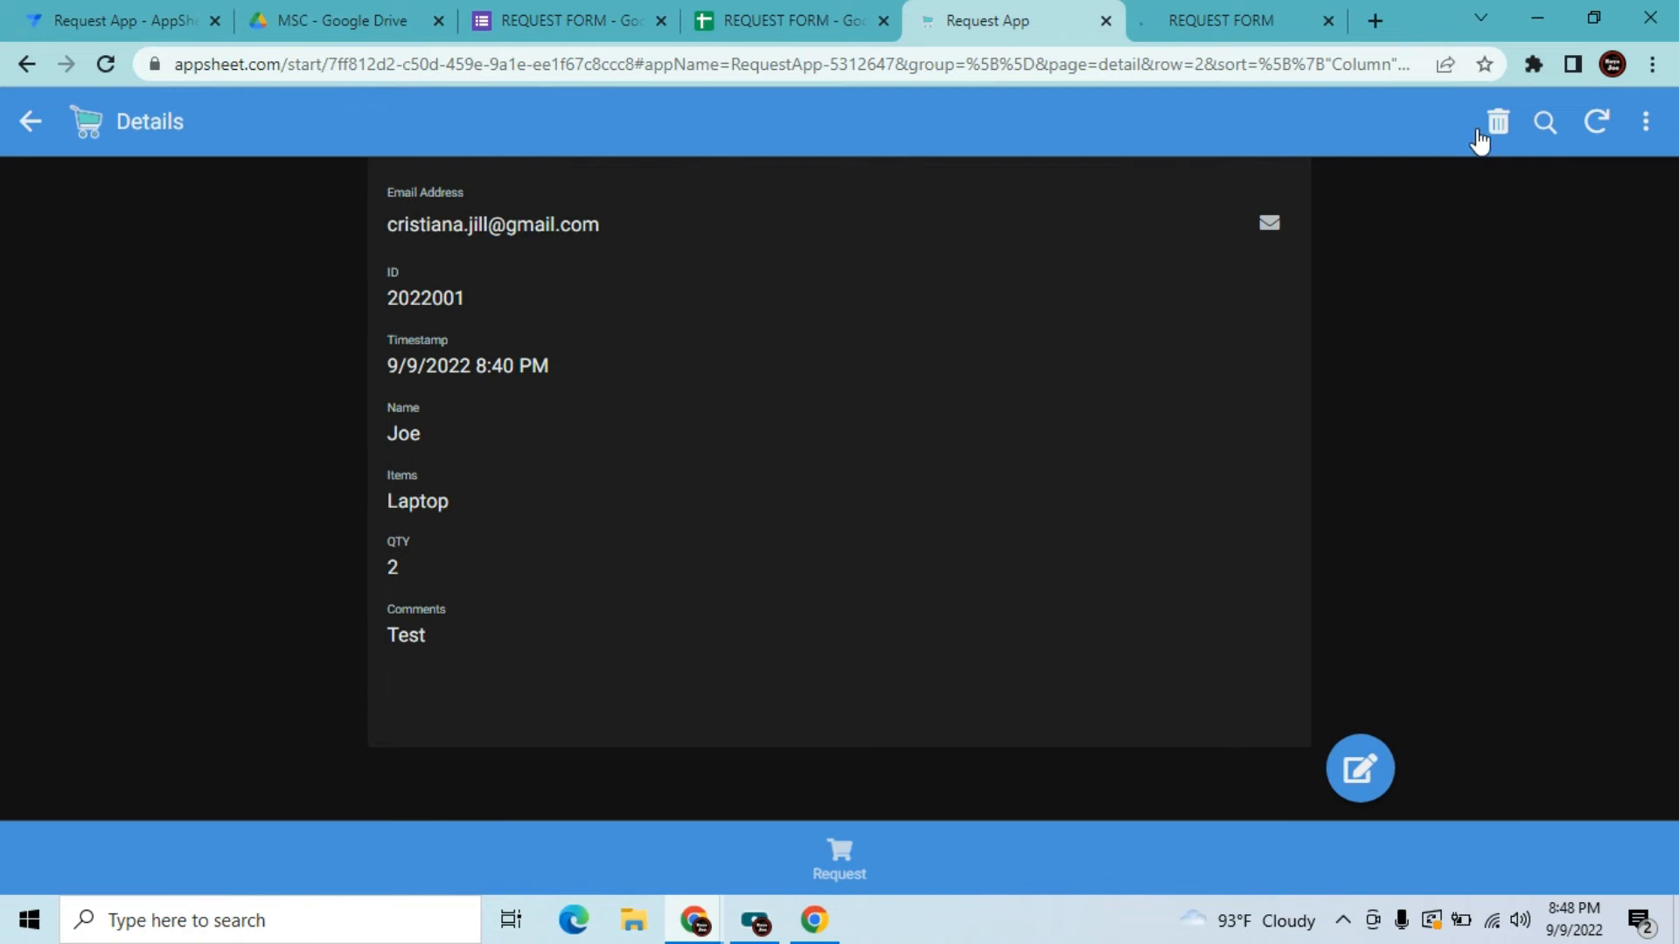
Delete the only test request record, leaving the Request list empty
{"action": "left_click", "coordinate": [1493, 127]}
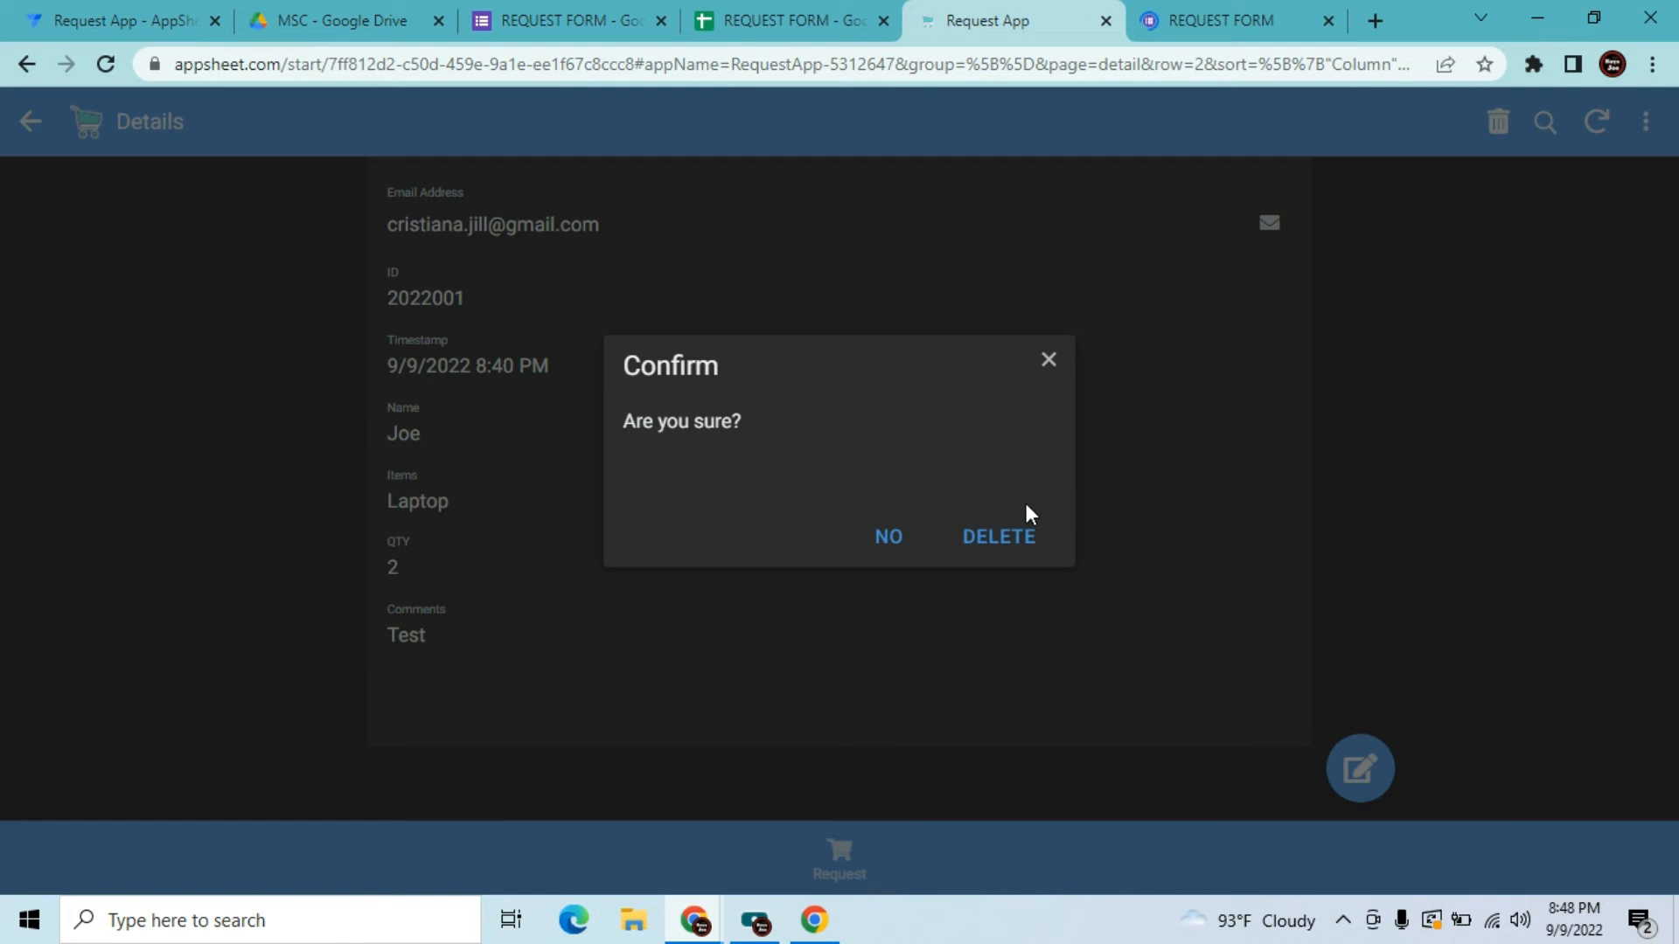
{"action": "left_click", "coordinate": [999, 536]}
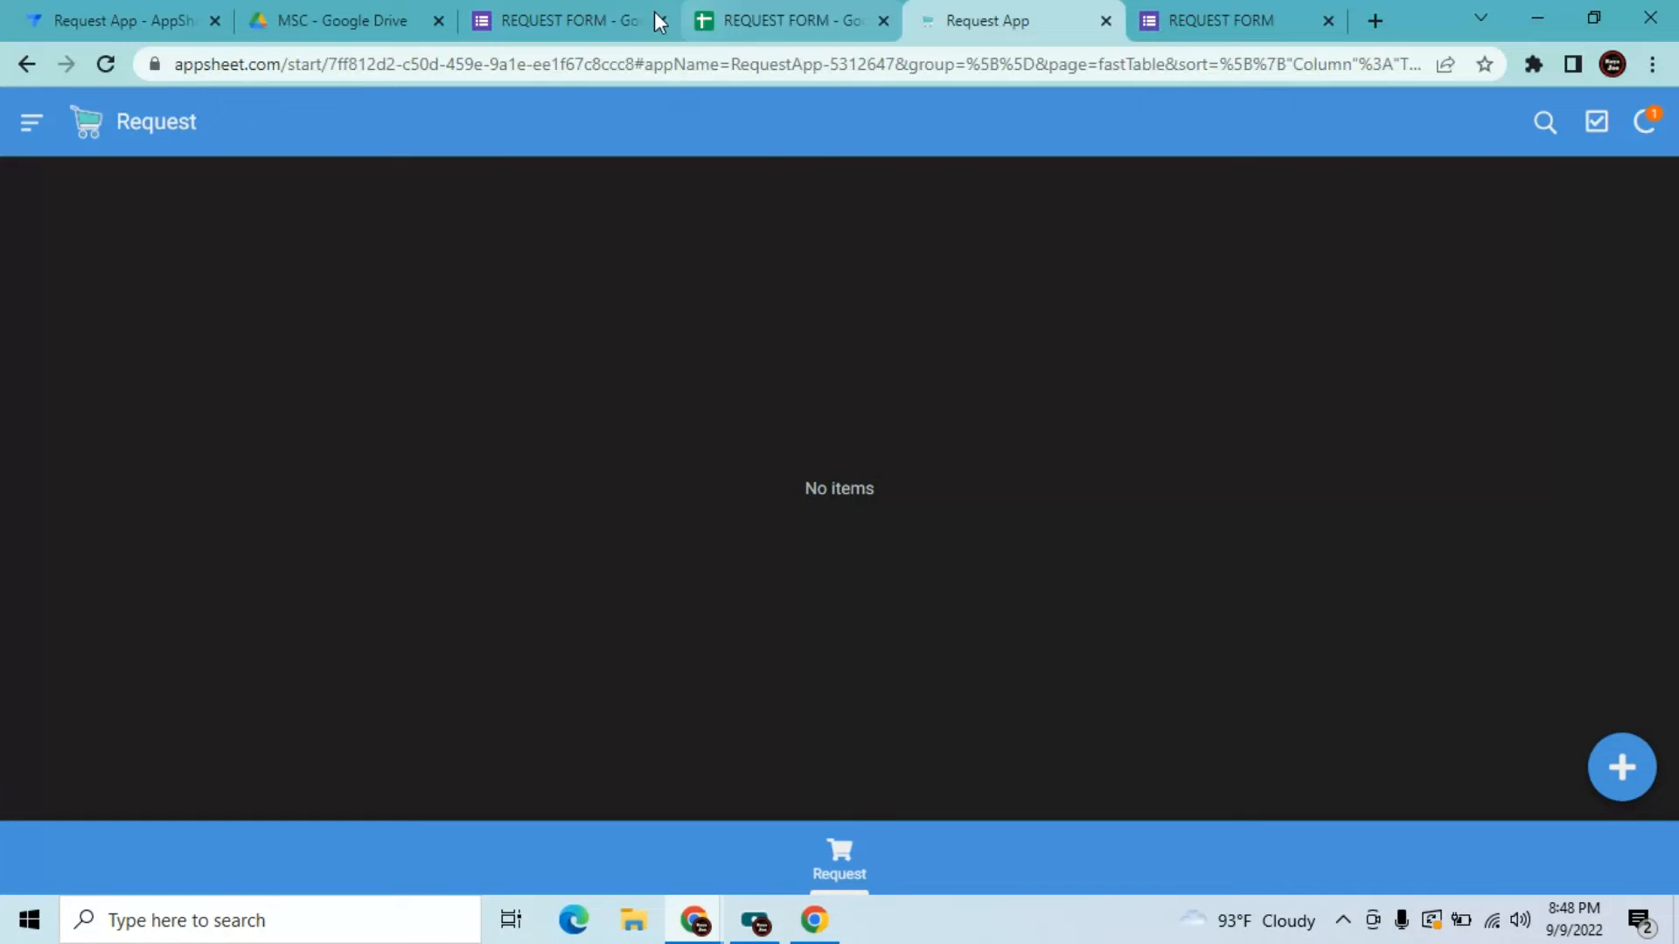
{"action": "left_click", "coordinate": [1163, 13]}
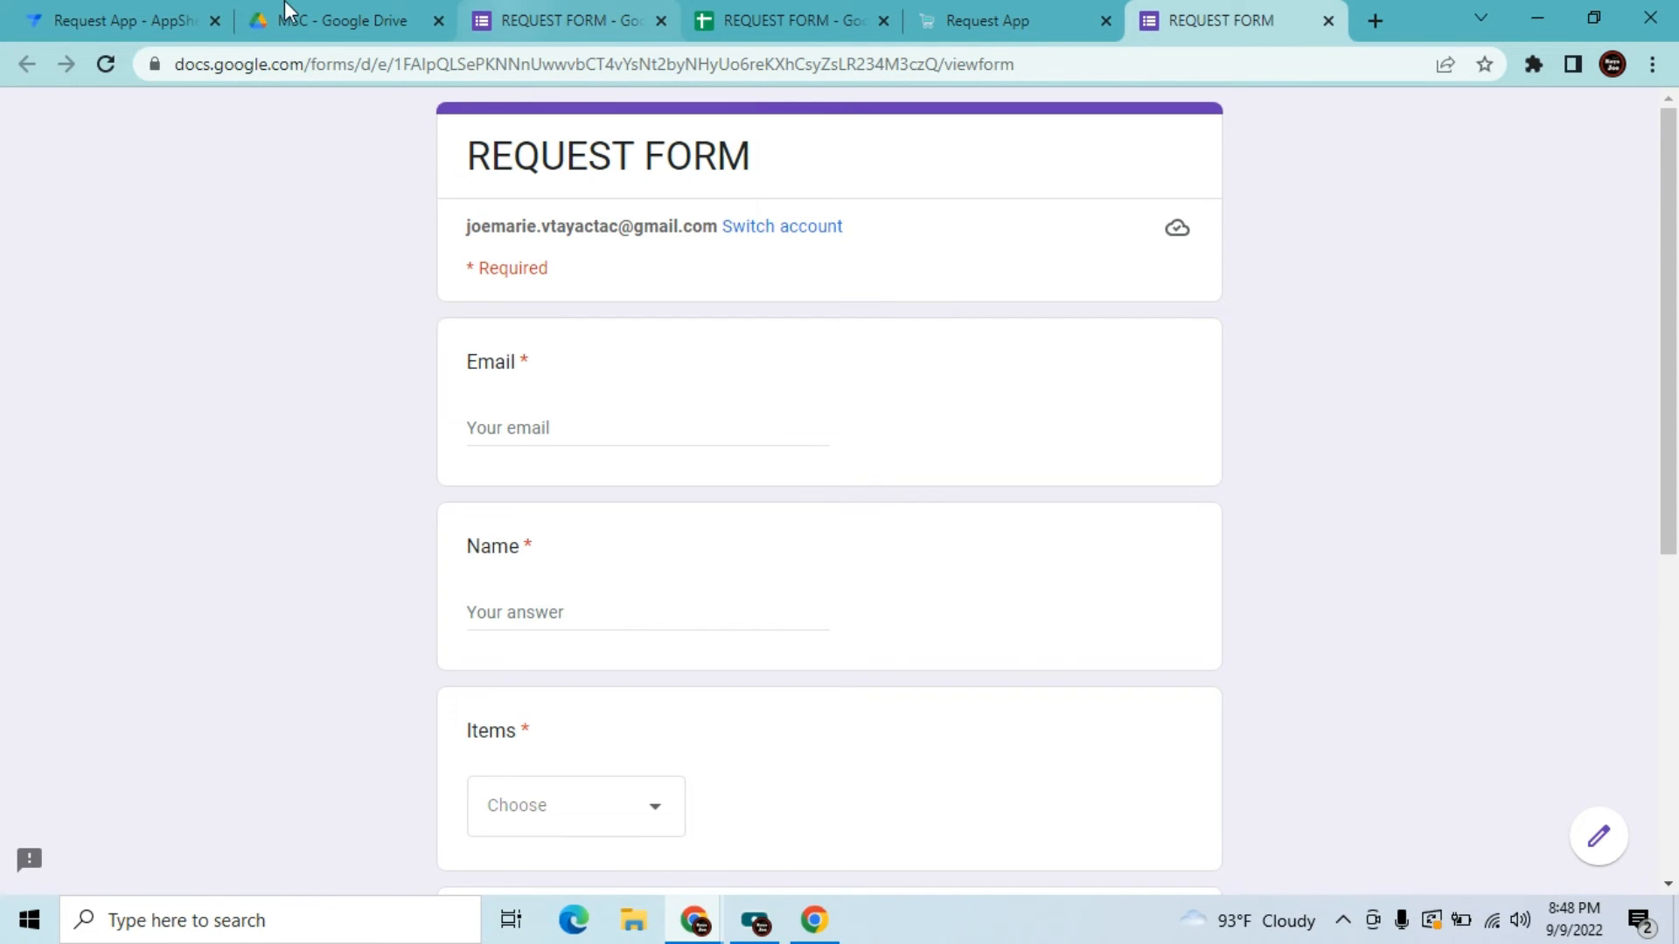
Set the Add action's Prominence to 'Do not display' and save the app
{"action": "left_click", "coordinate": [179, 11]}
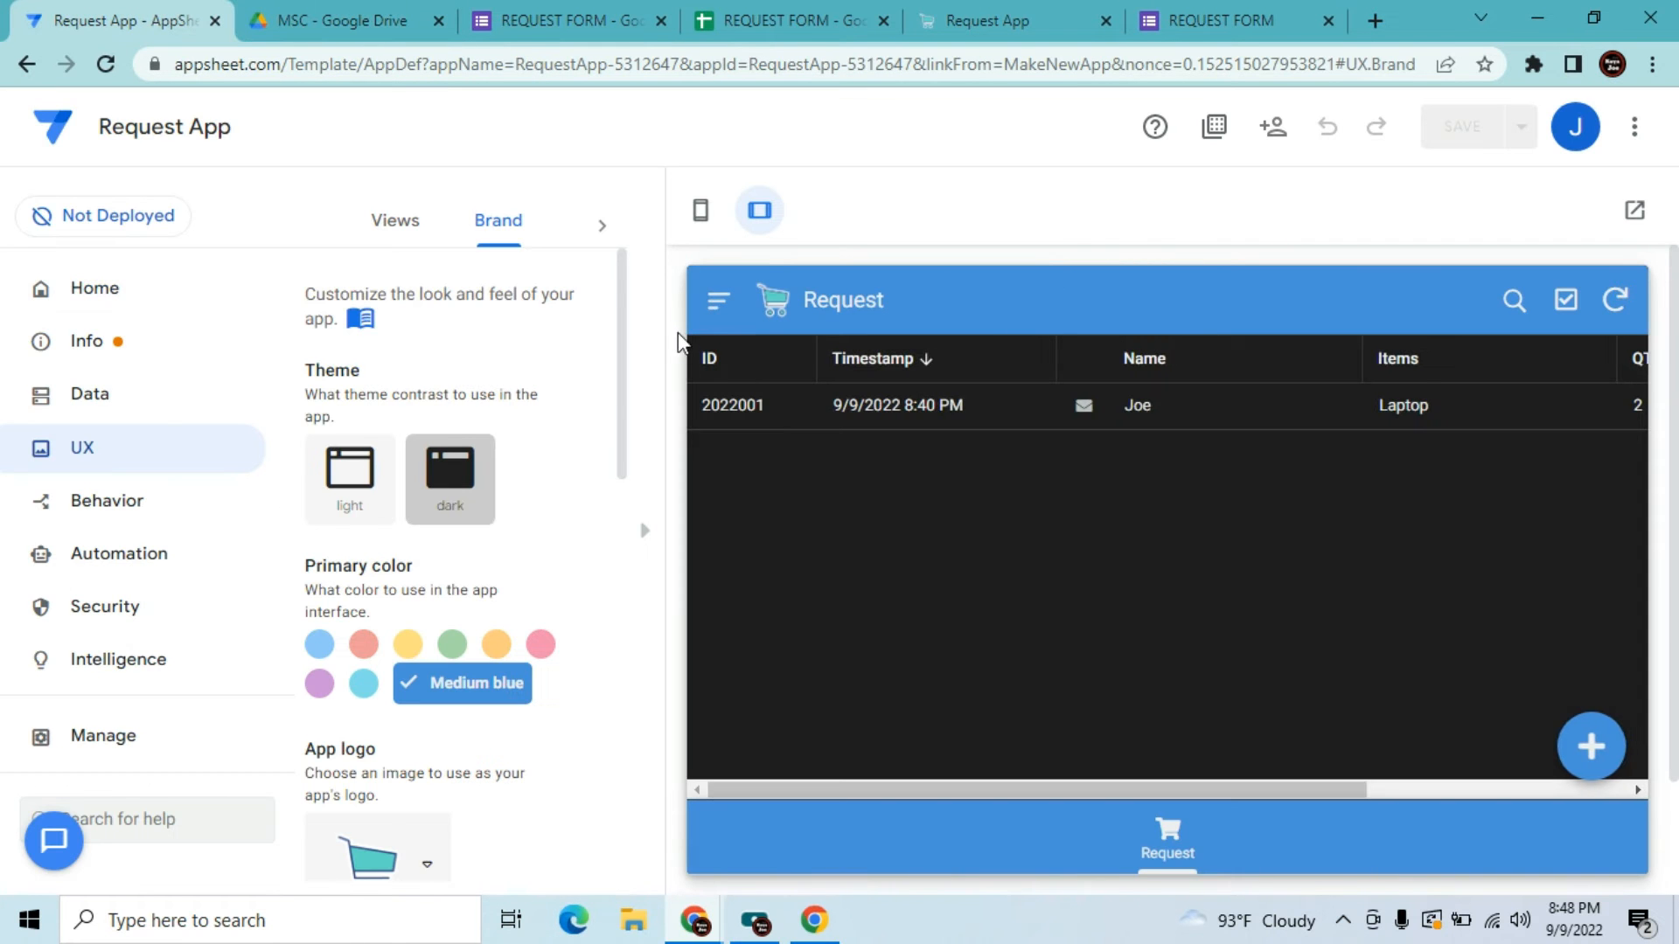
{"action": "left_click", "coordinate": [643, 535]}
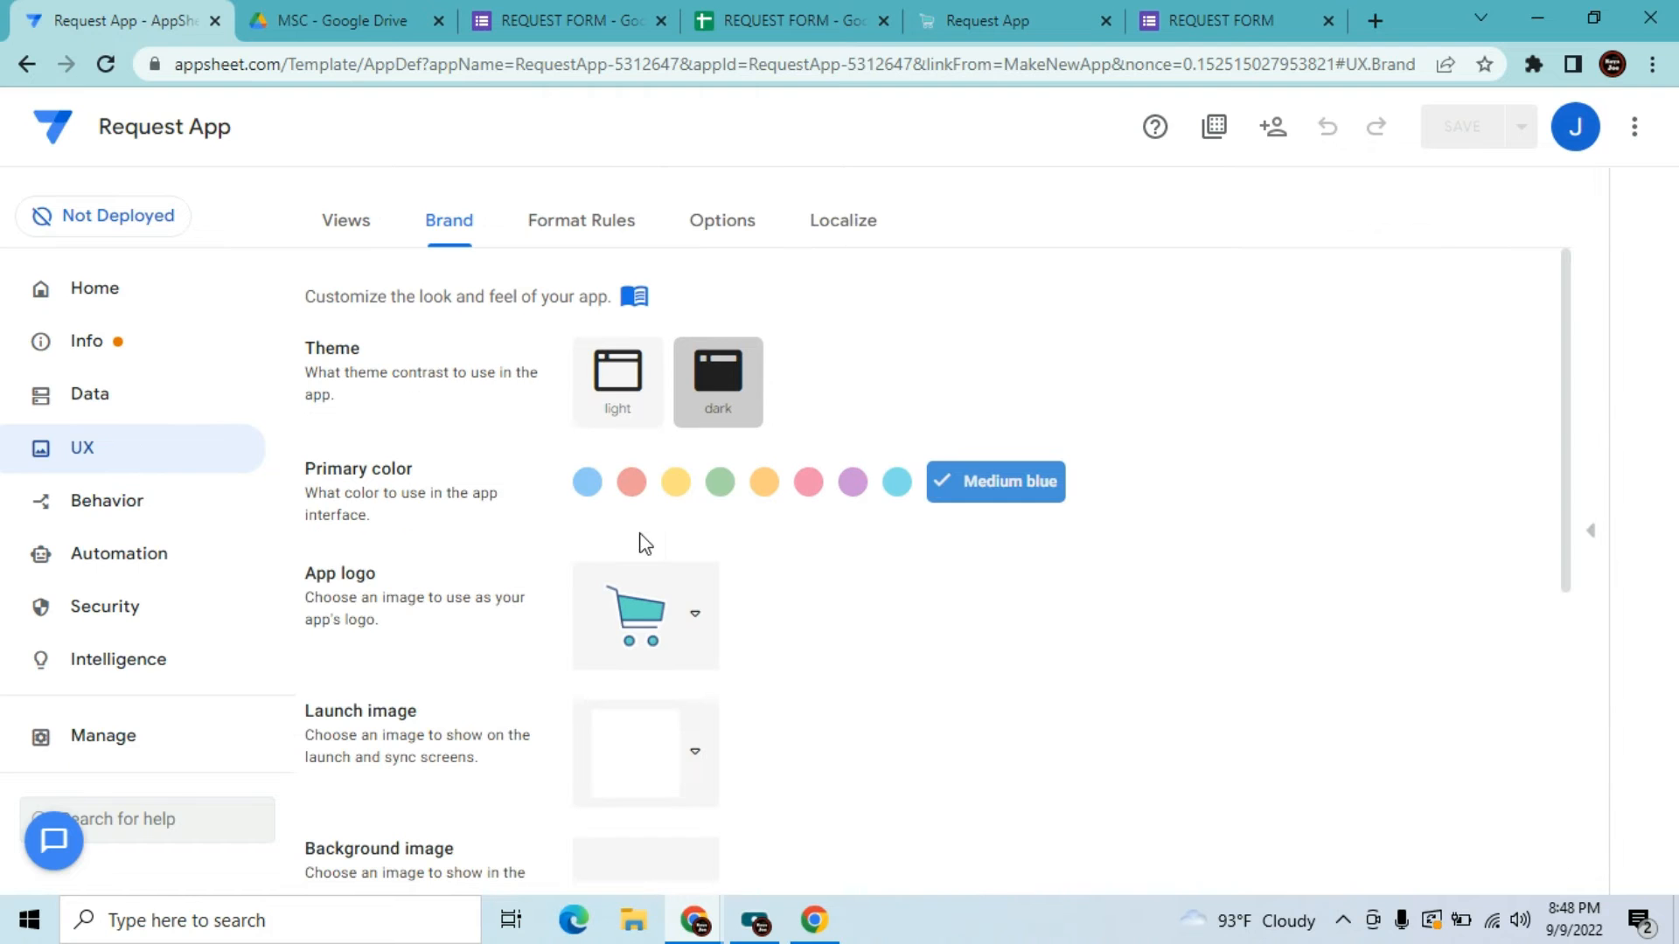
{"action": "left_click", "coordinate": [101, 505]}
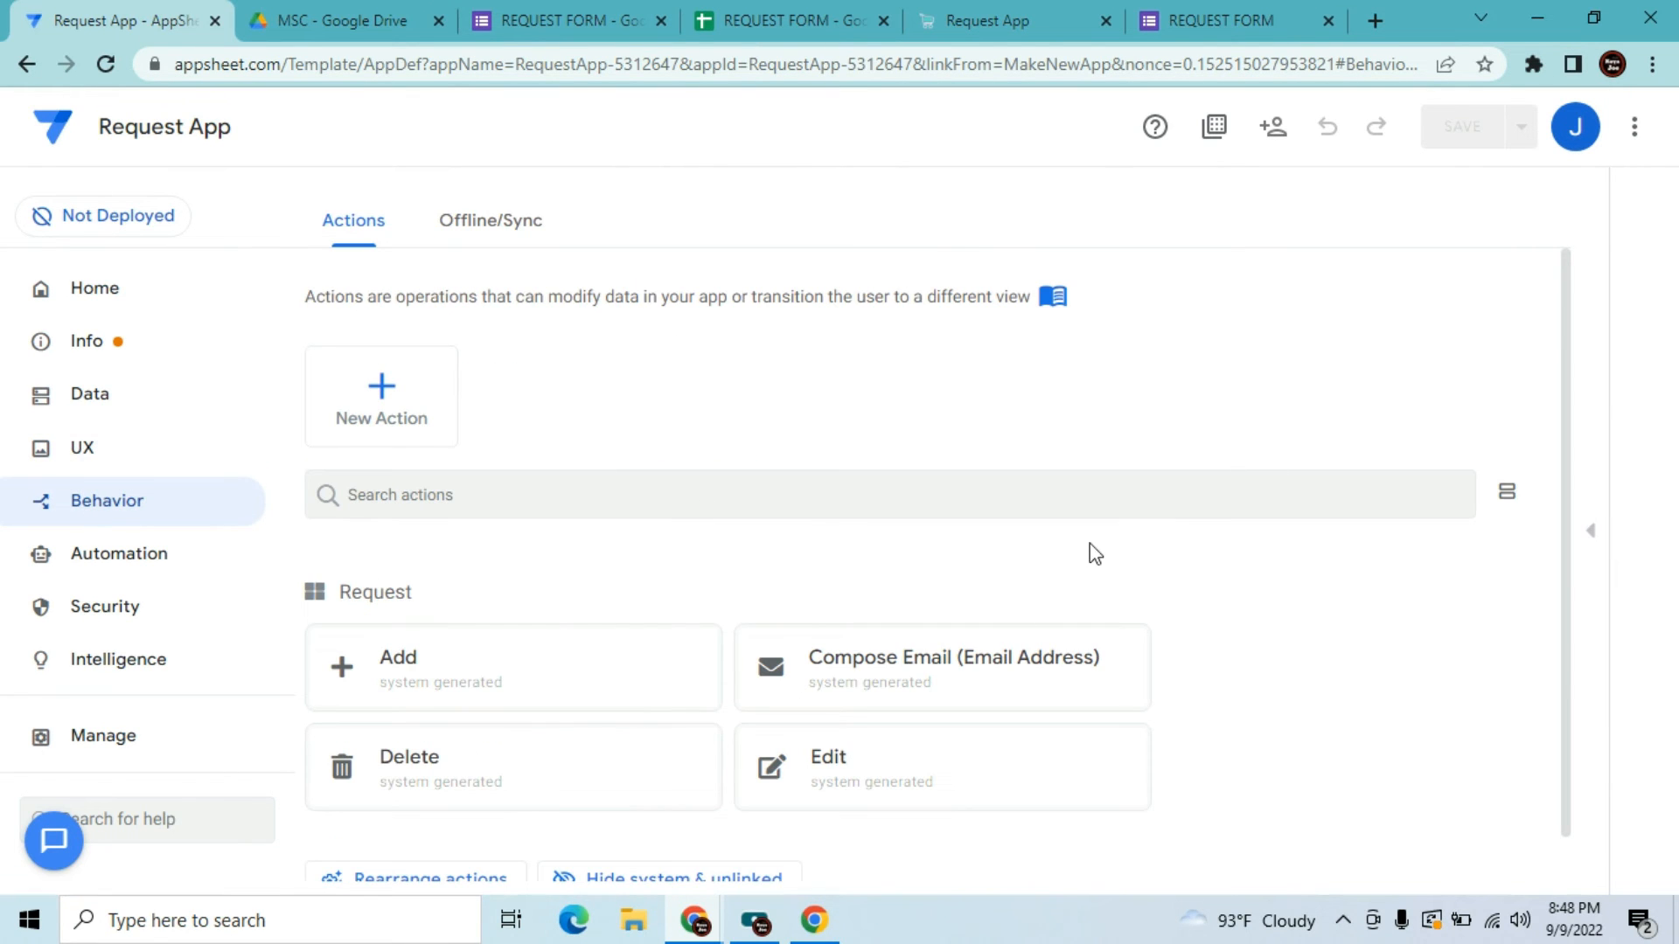
{"action": "left_click", "coordinate": [619, 693]}
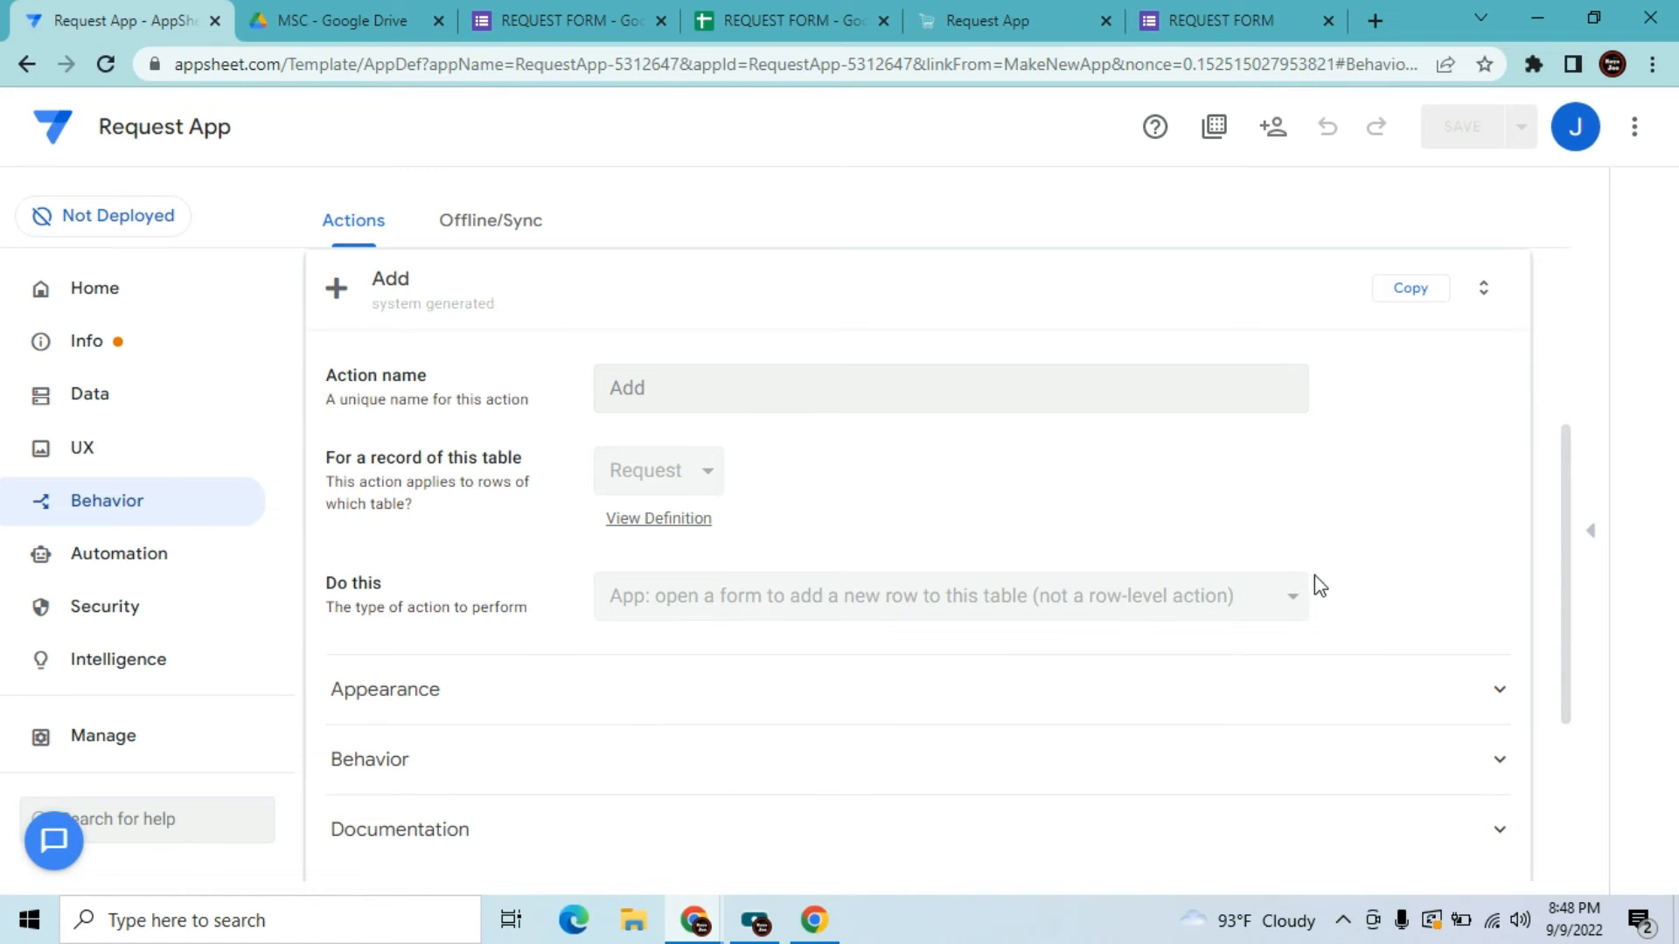
{"action": "left_click", "coordinate": [1080, 694]}
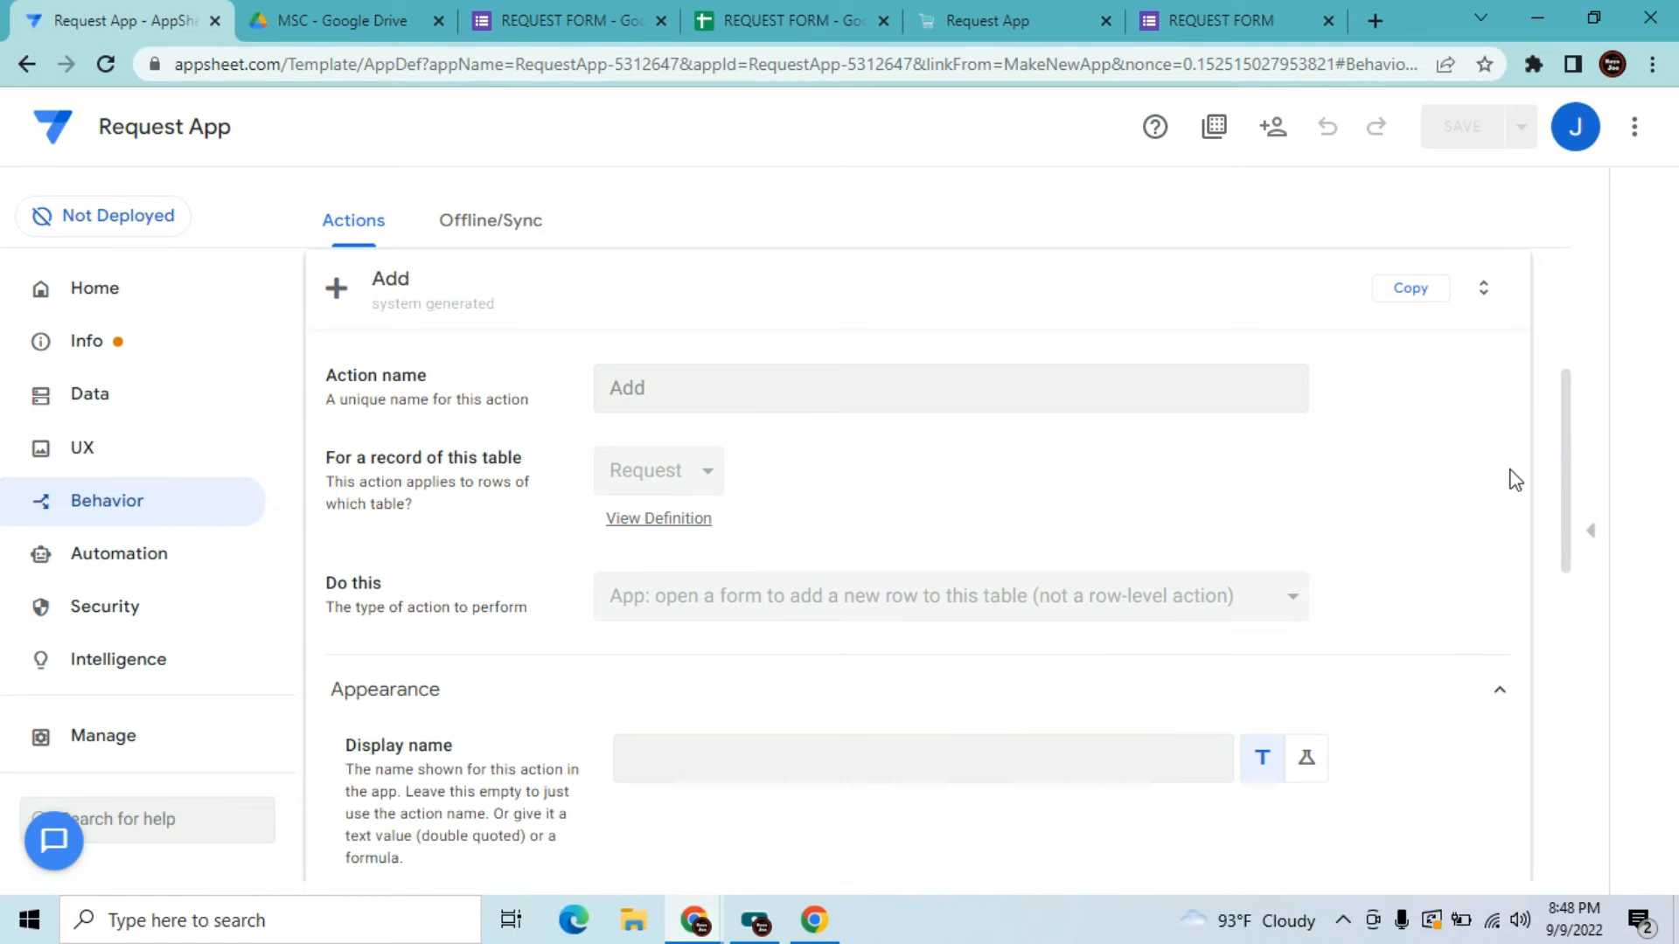
{"action": "left_click_drag", "start_coordinate": [1566, 448], "coordinate": [1569, 639]}
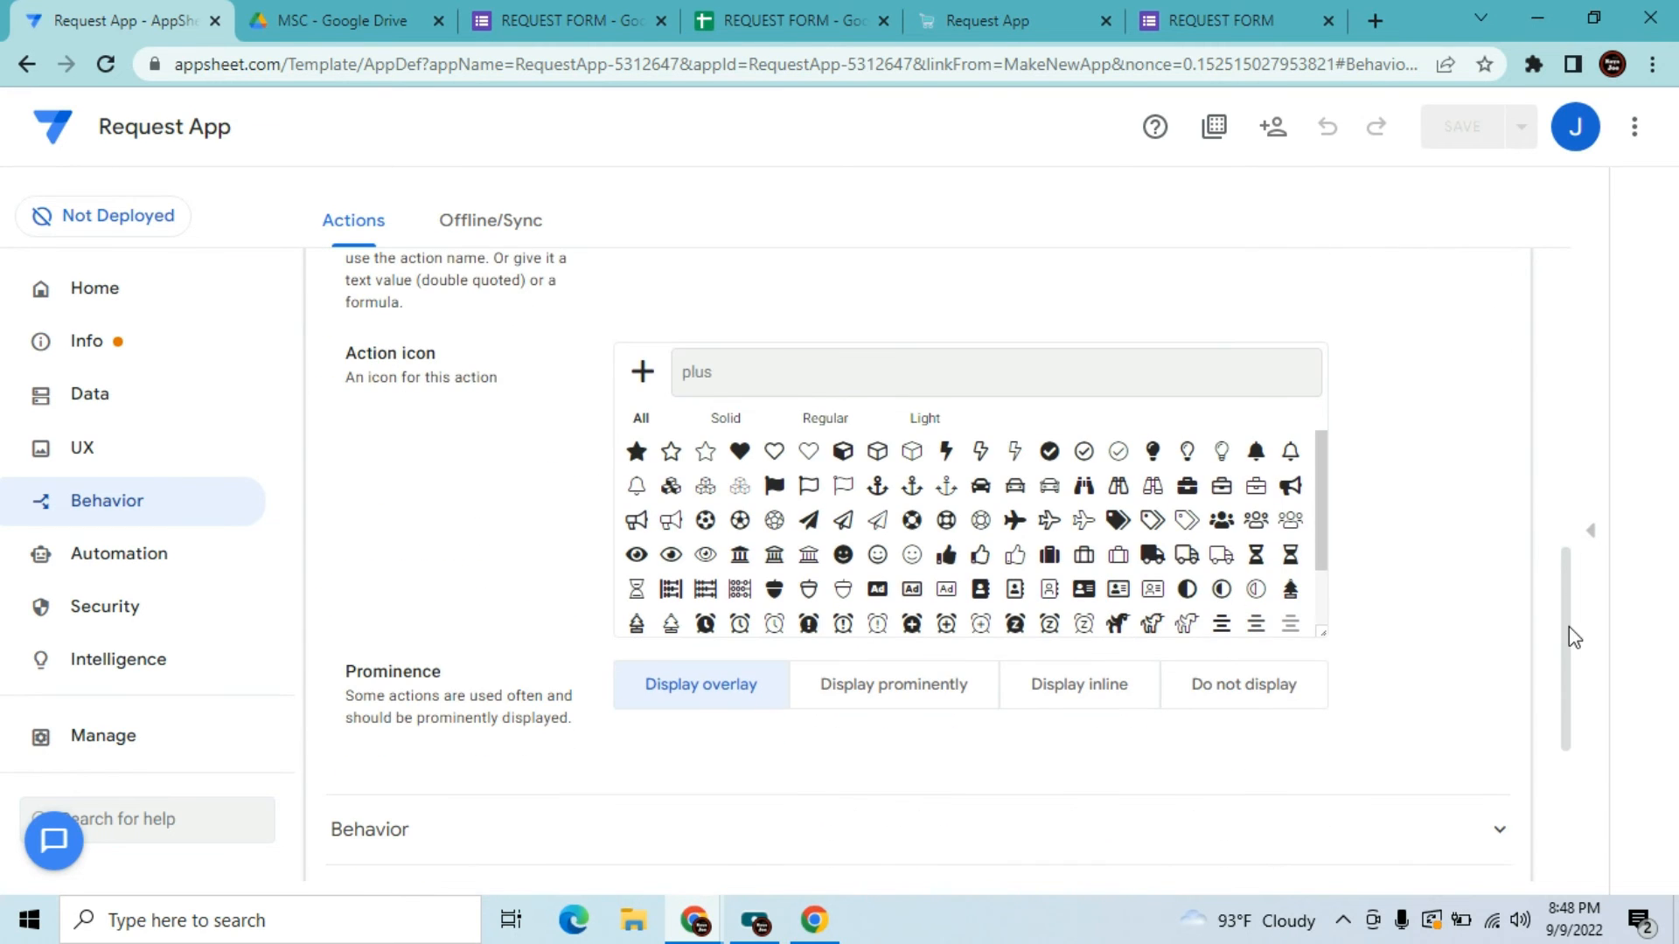
{"action": "left_click", "coordinate": [1255, 700]}
{"action": "left_click", "coordinate": [1462, 131]}
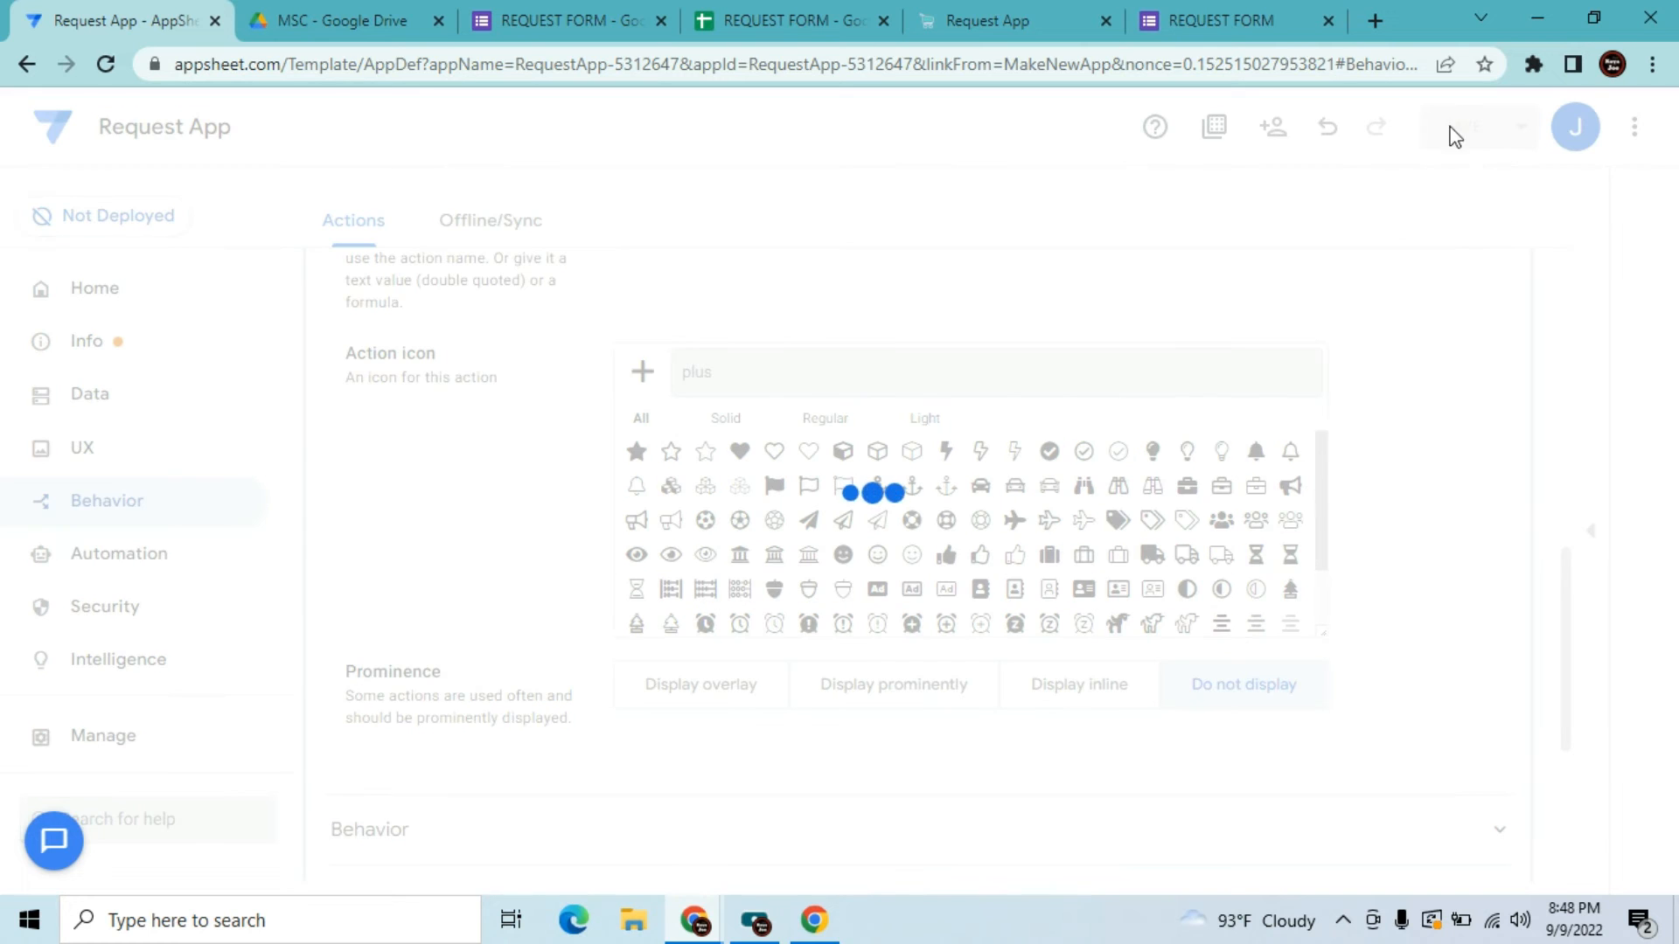
{"action": "left_click", "coordinate": [972, 19]}
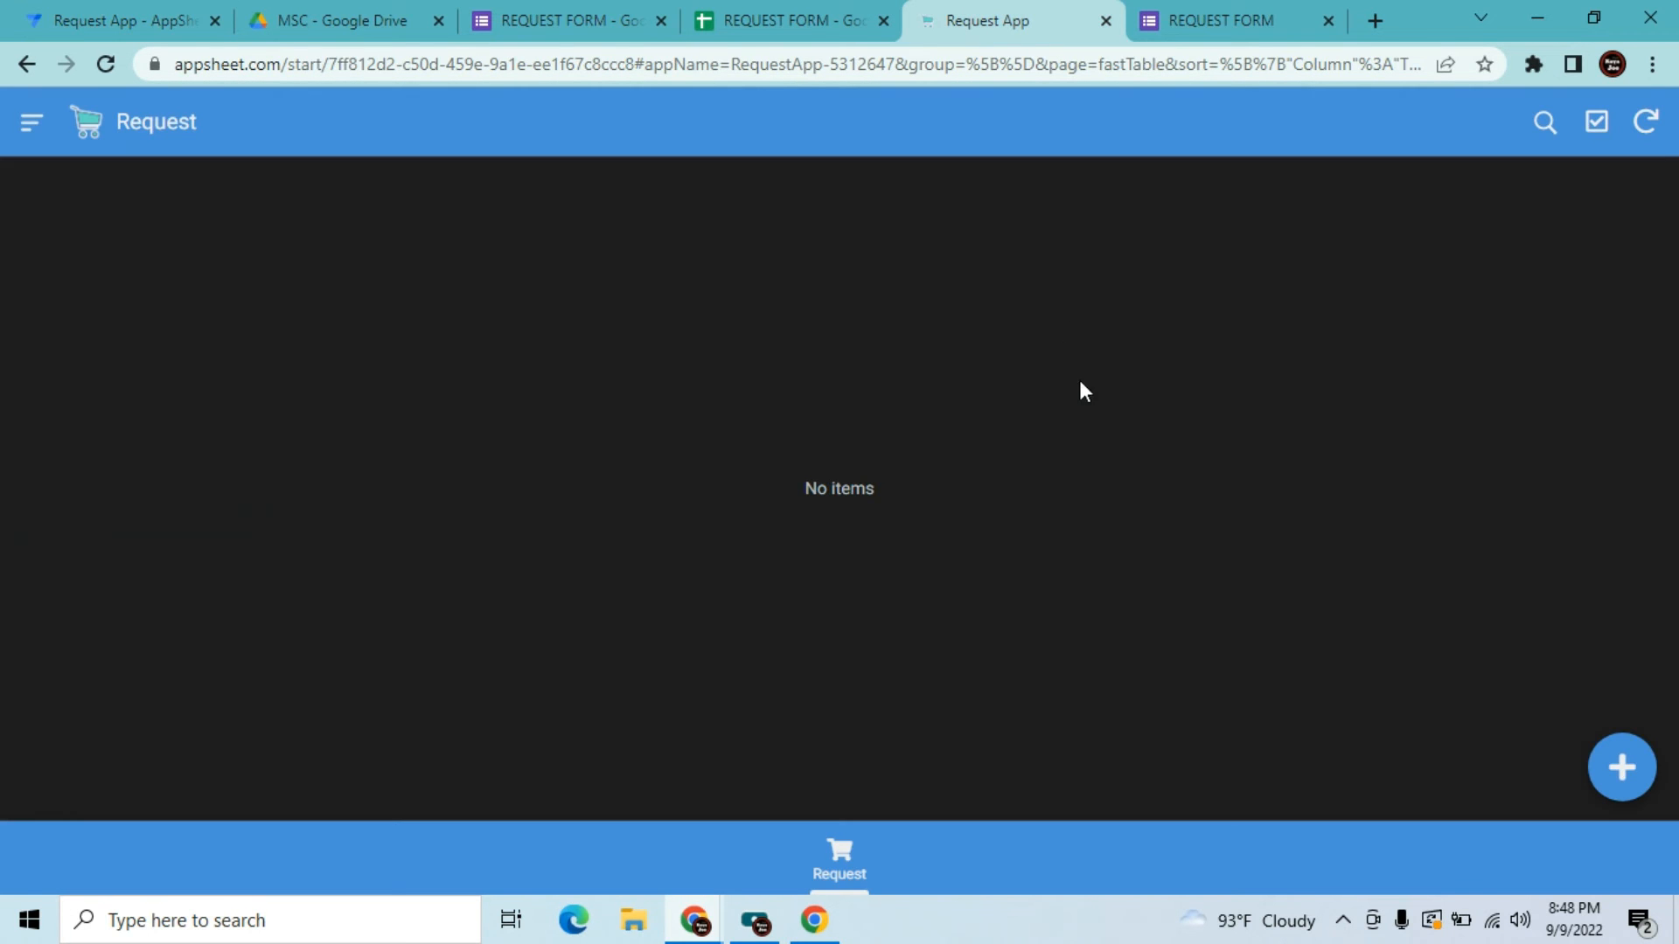
Re-sync the running Request app, which still shows no items
{"action": "left_click", "coordinate": [1644, 140]}
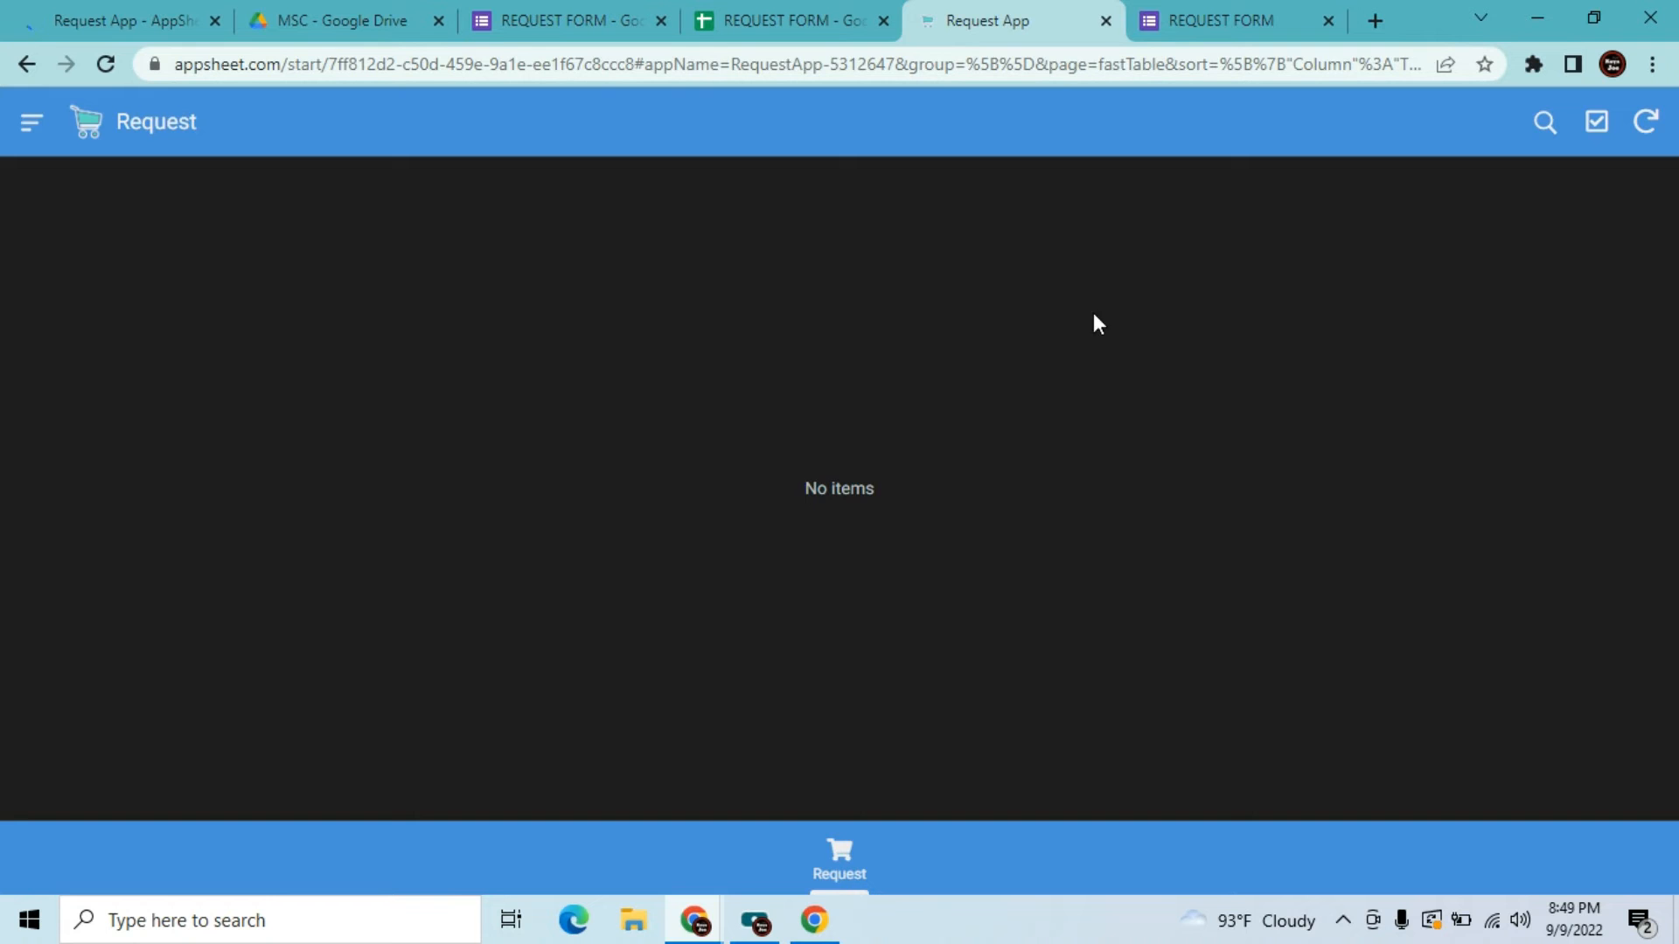
{"action": "left_click", "coordinate": [1204, 20]}
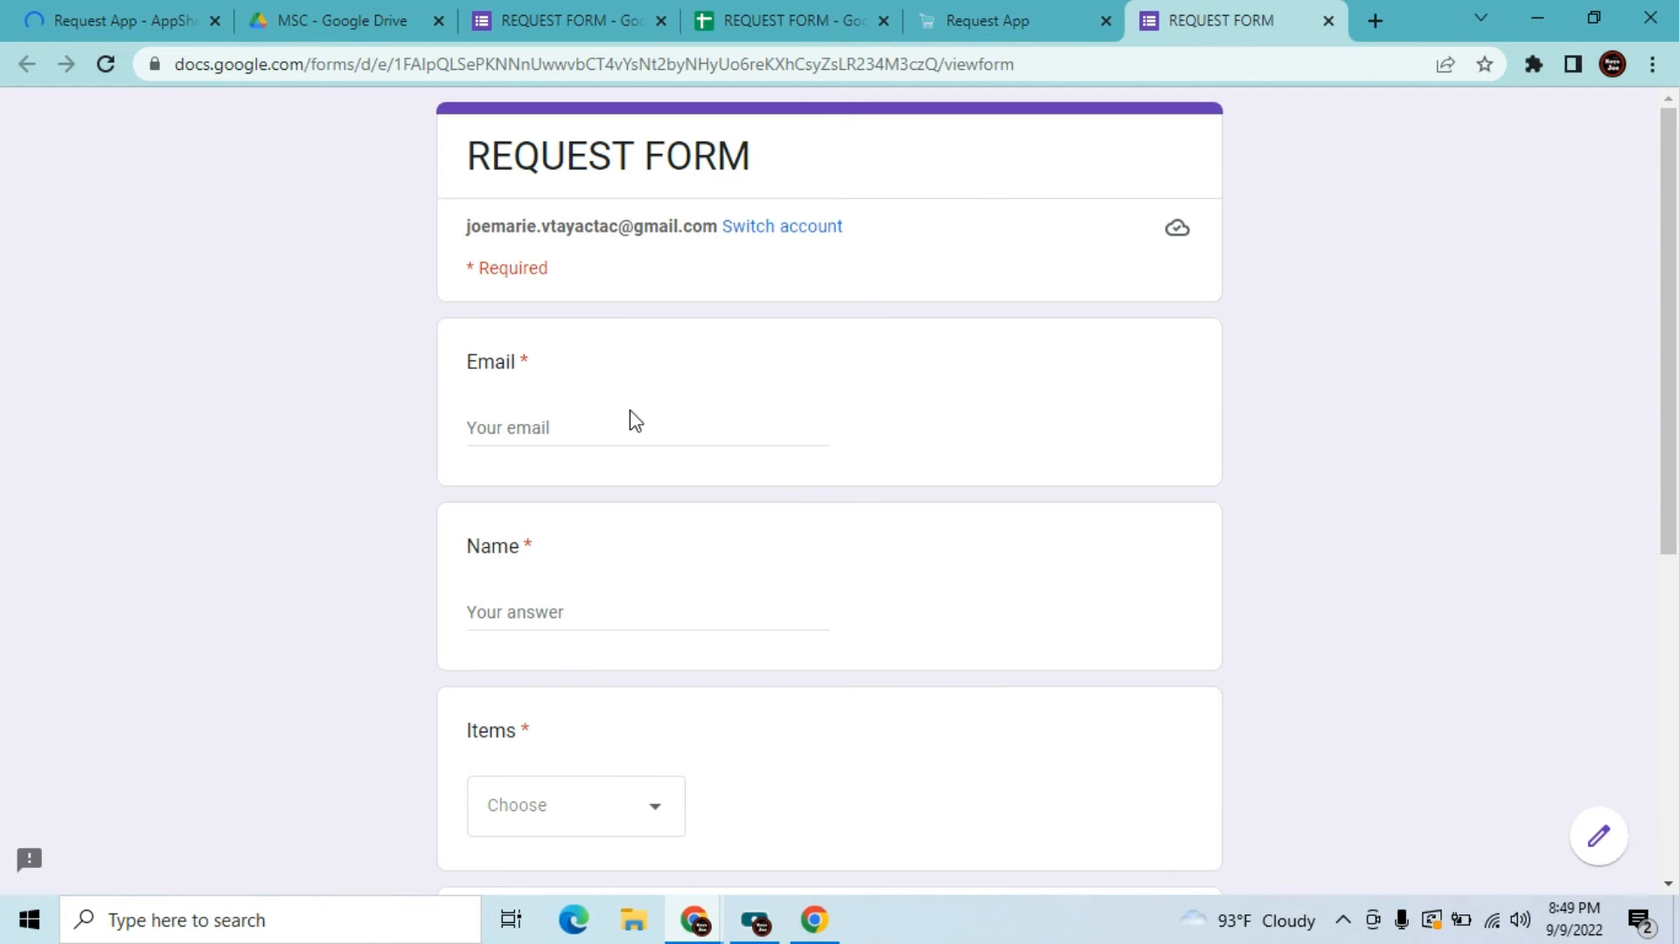
Enter the requester's email address and name in the request form
{"action": "left_click", "coordinate": [575, 428]}
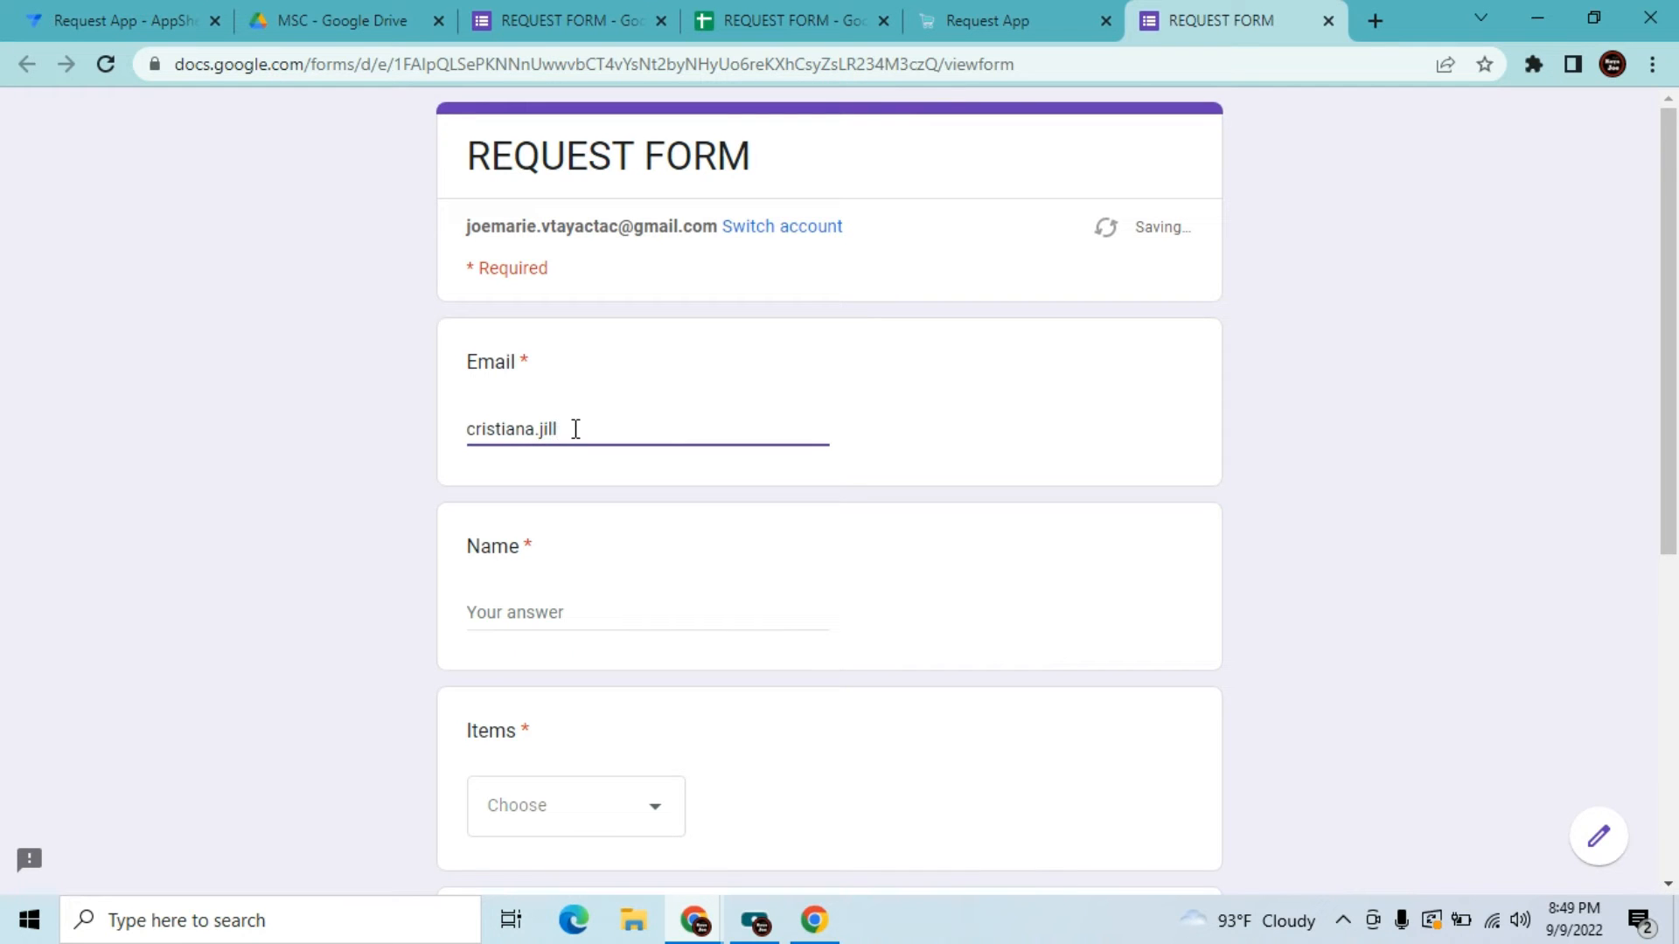
{"action": "key", "text": "Tab"}
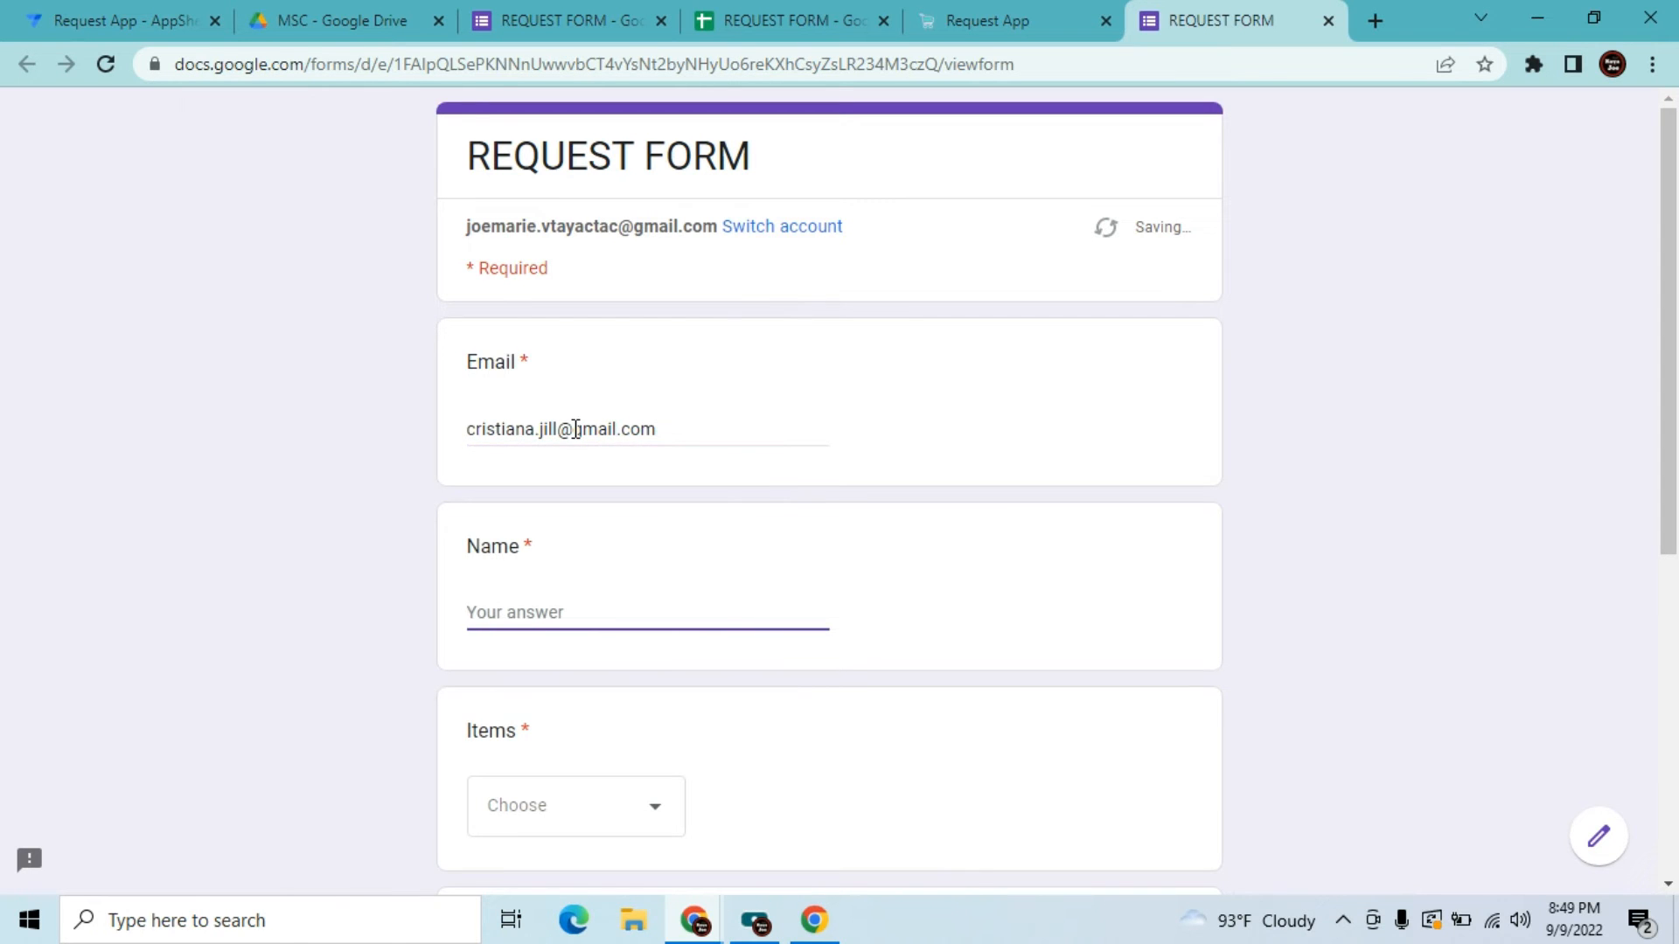
{"action": "type", "text": "Joe"}
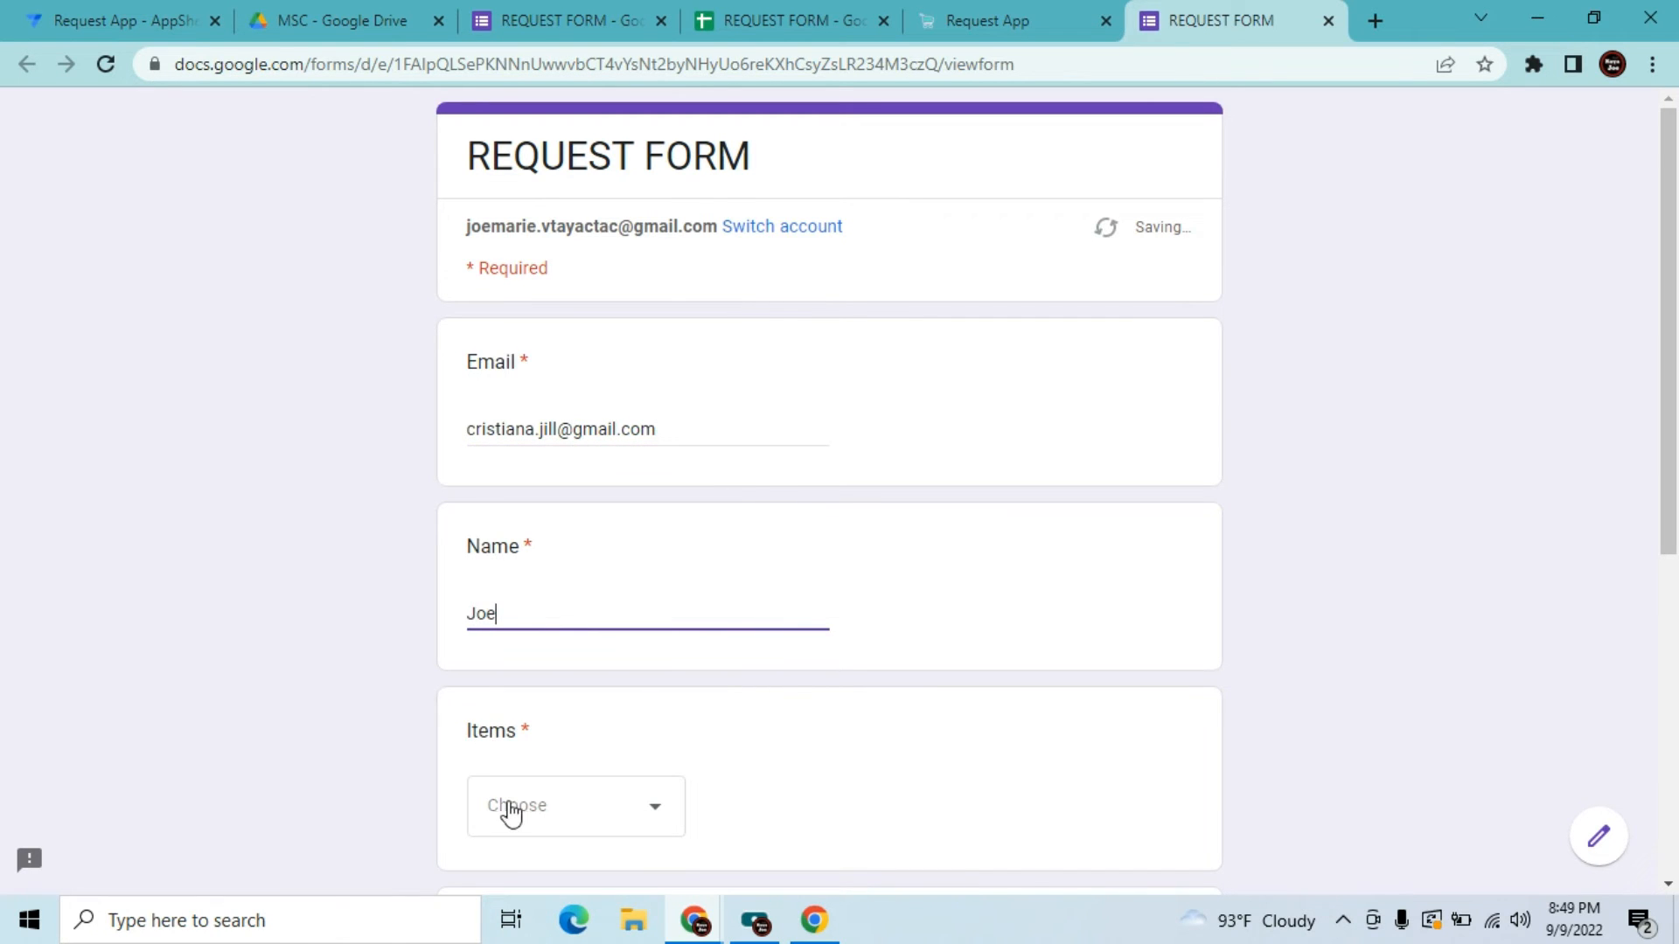
Request 1 Printer with the comment 'Test' and submit the response
{"action": "left_click", "coordinate": [512, 808]}
{"action": "left_click", "coordinate": [511, 759]}
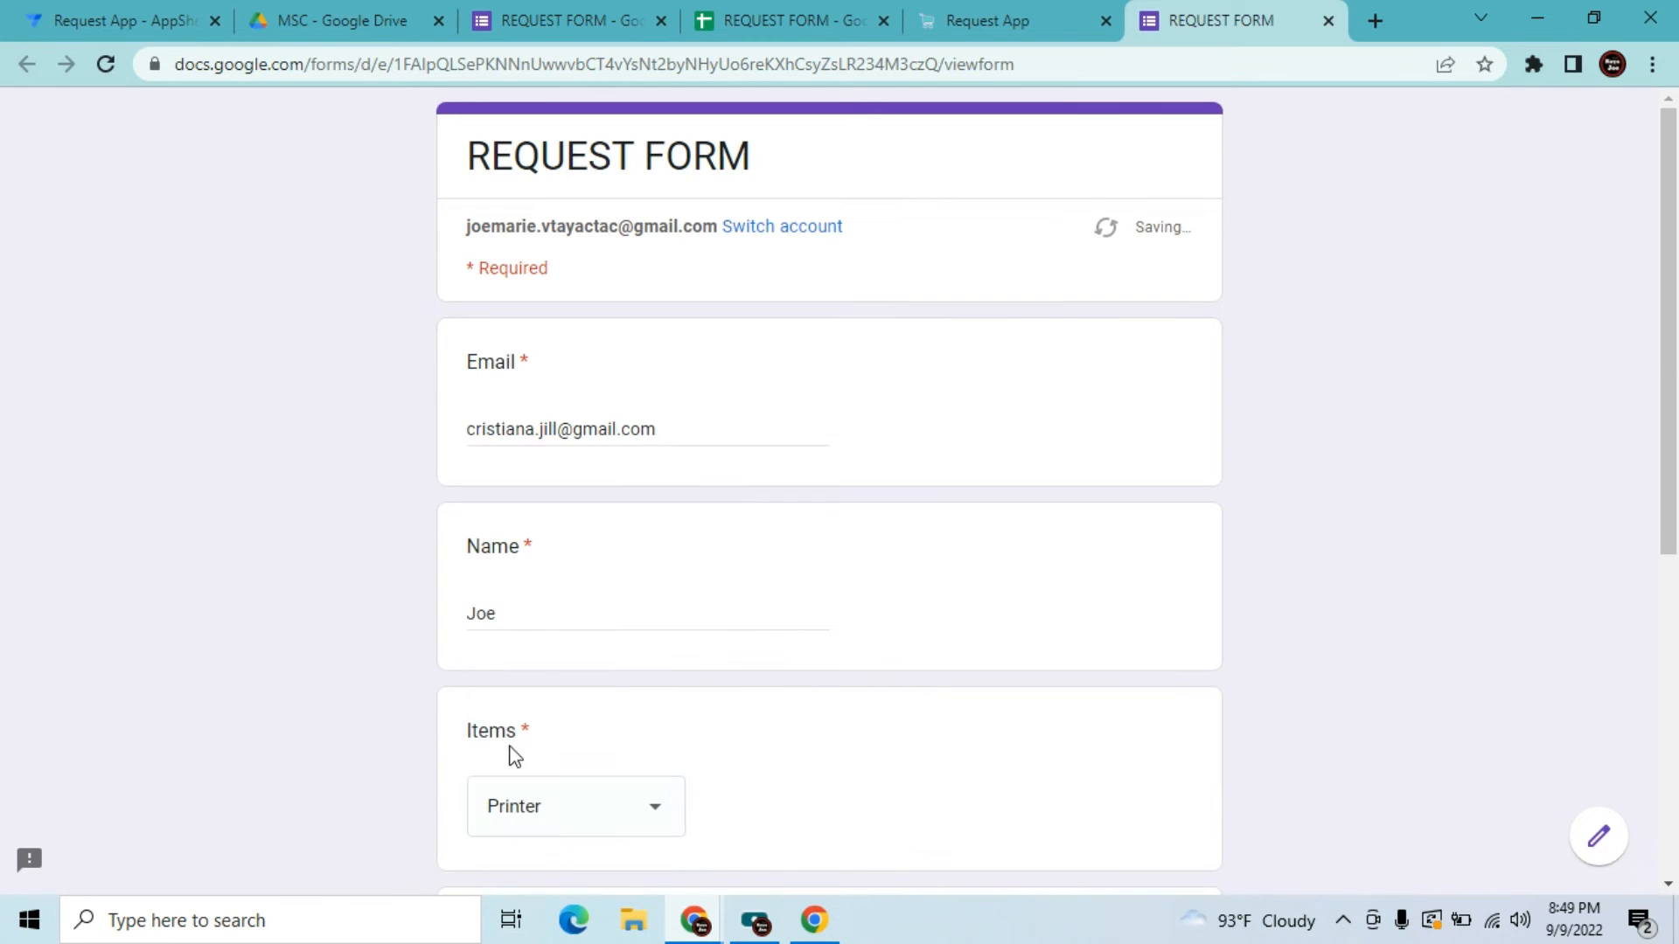
{"action": "left_click_drag", "start_coordinate": [1666, 358], "coordinate": [1666, 596]}
{"action": "left_click", "coordinate": [687, 560]}
{"action": "type", "text": "1"}
{"action": "left_click", "coordinate": [500, 762]}
{"action": "type", "text": "Test"}
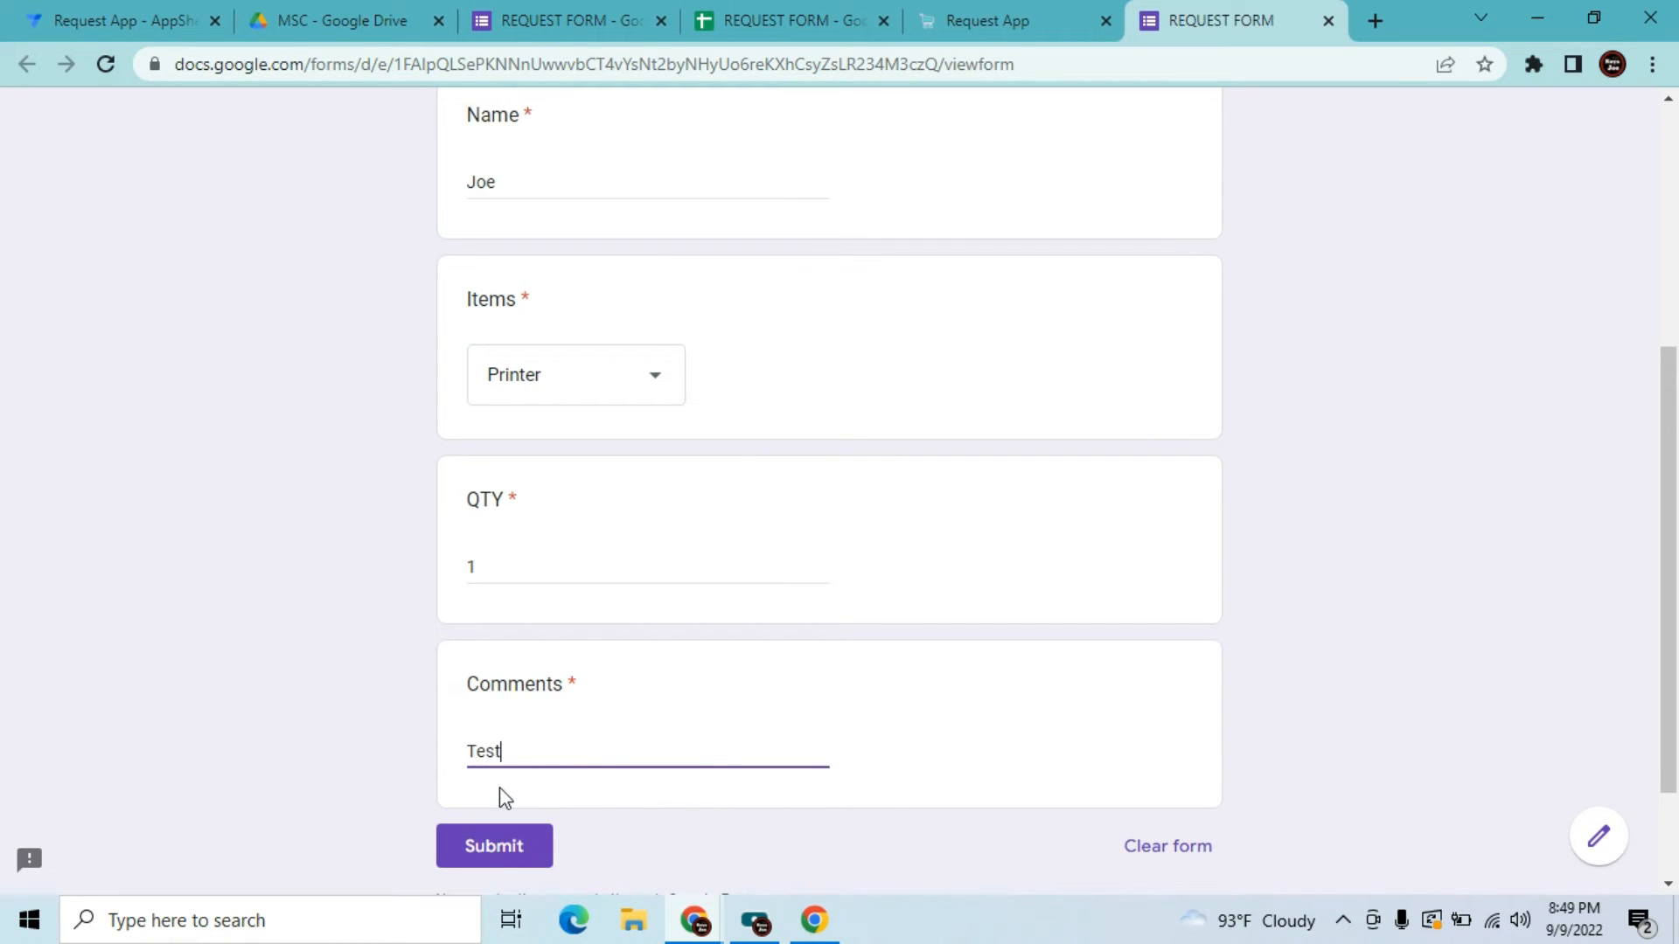
{"action": "left_click", "coordinate": [504, 848]}
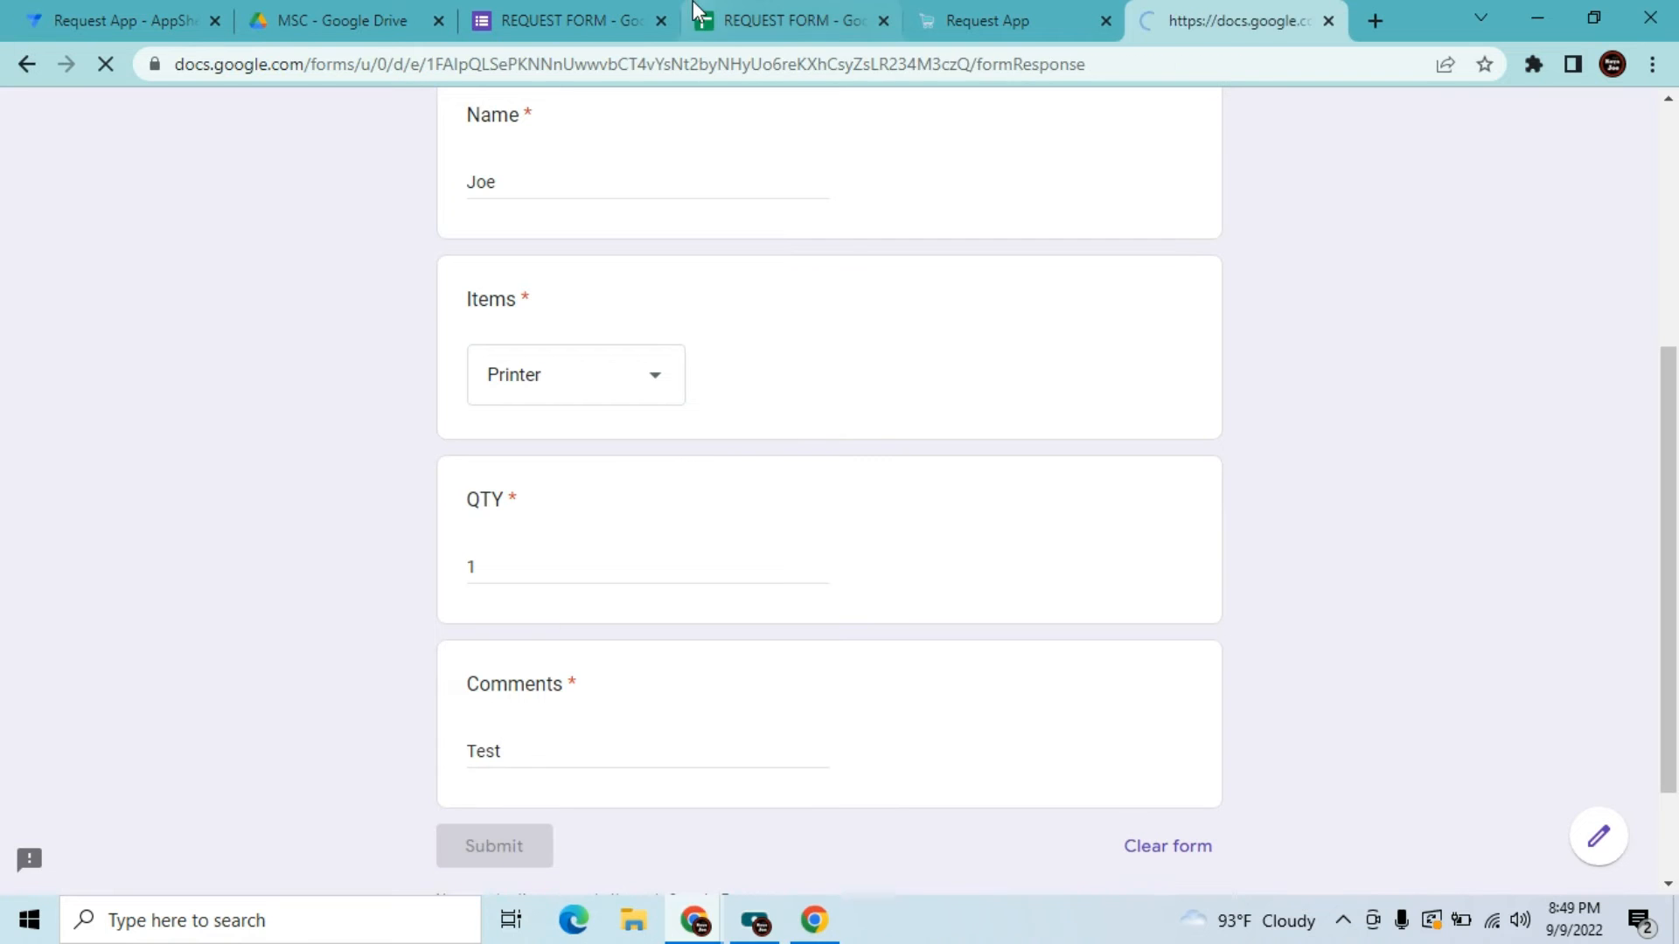
{"action": "left_click", "coordinate": [784, 23]}
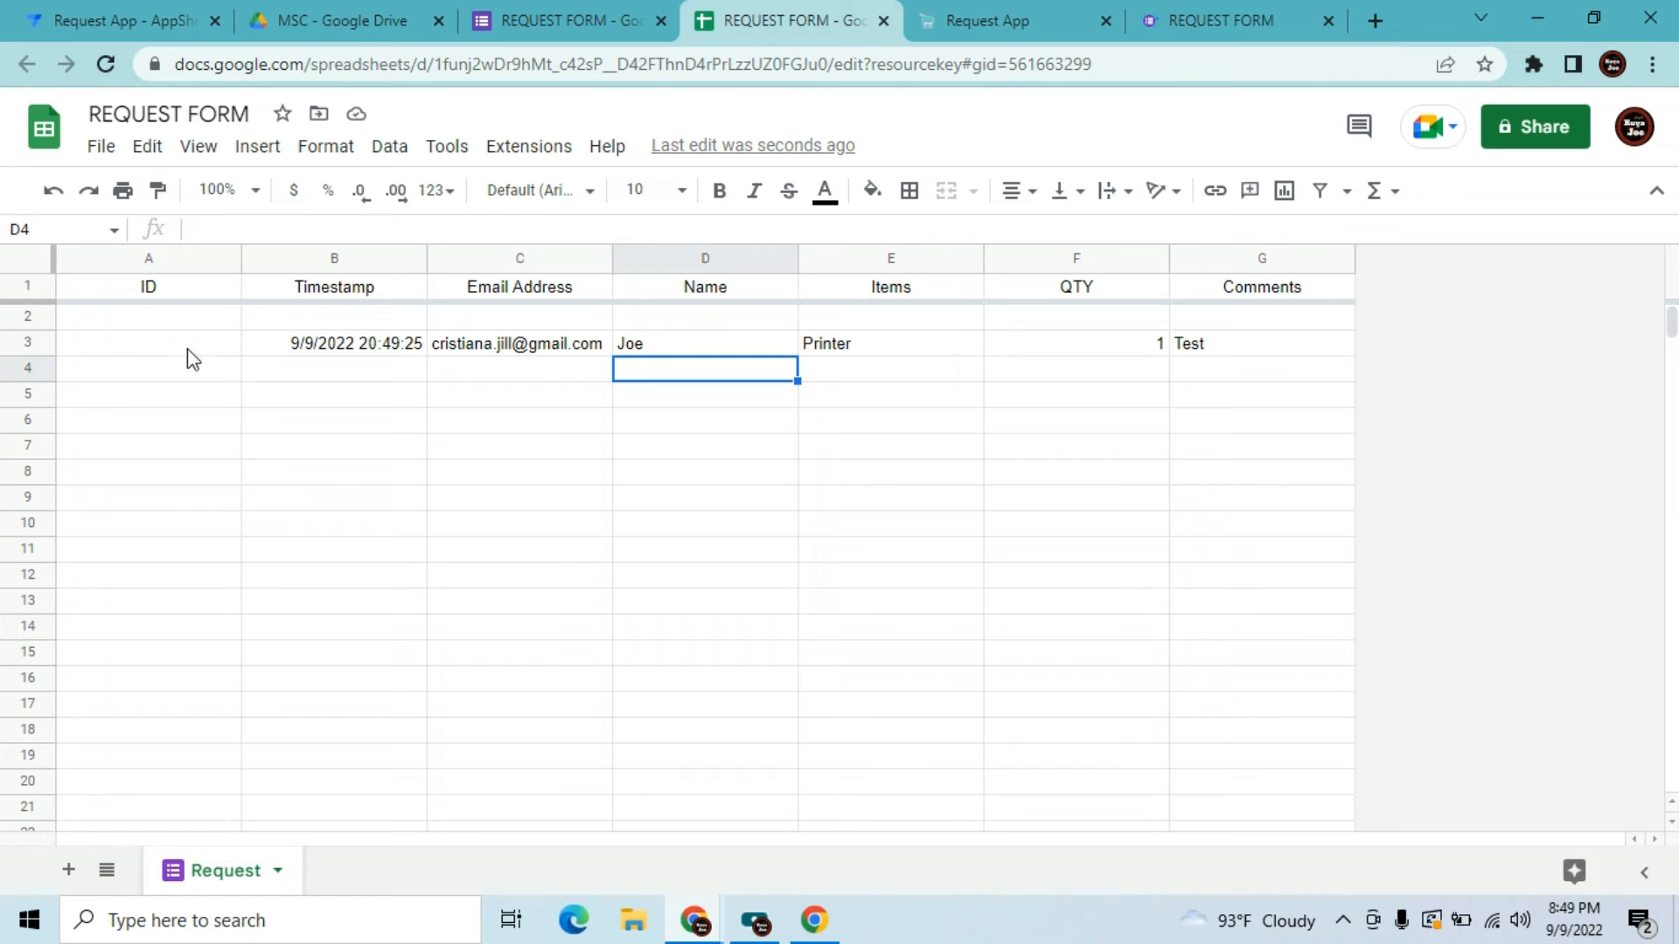
Move the ID formula from cell A4 to A3 beside the new response
{"action": "left_click", "coordinate": [196, 324]}
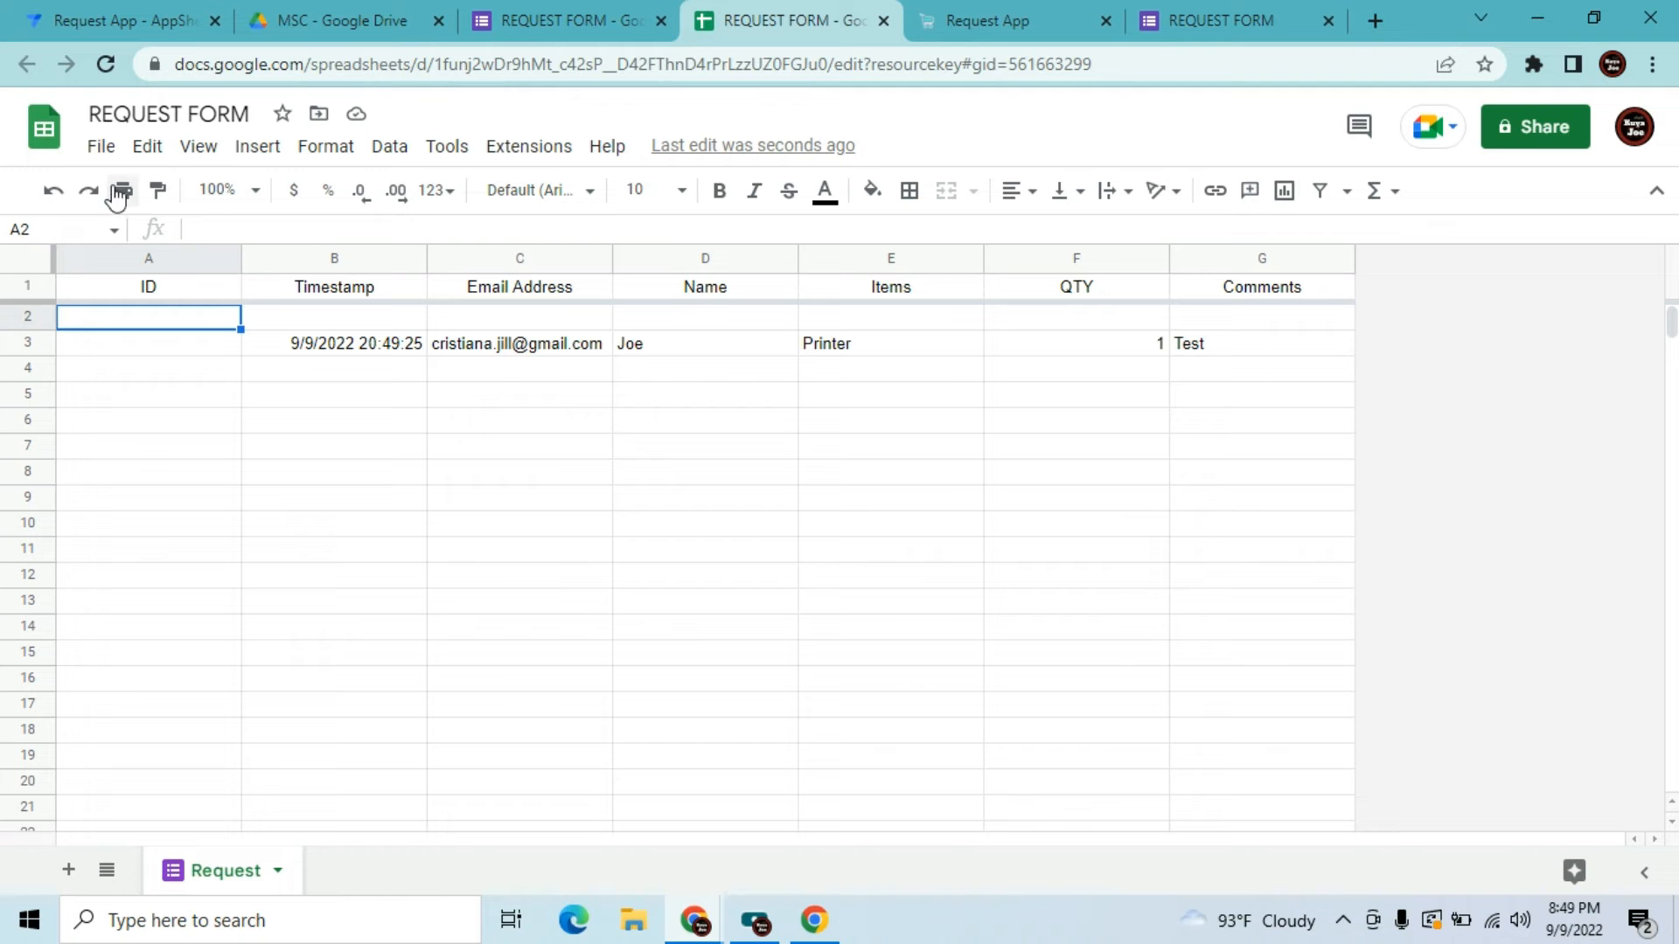
{"action": "left_click", "coordinate": [54, 190]}
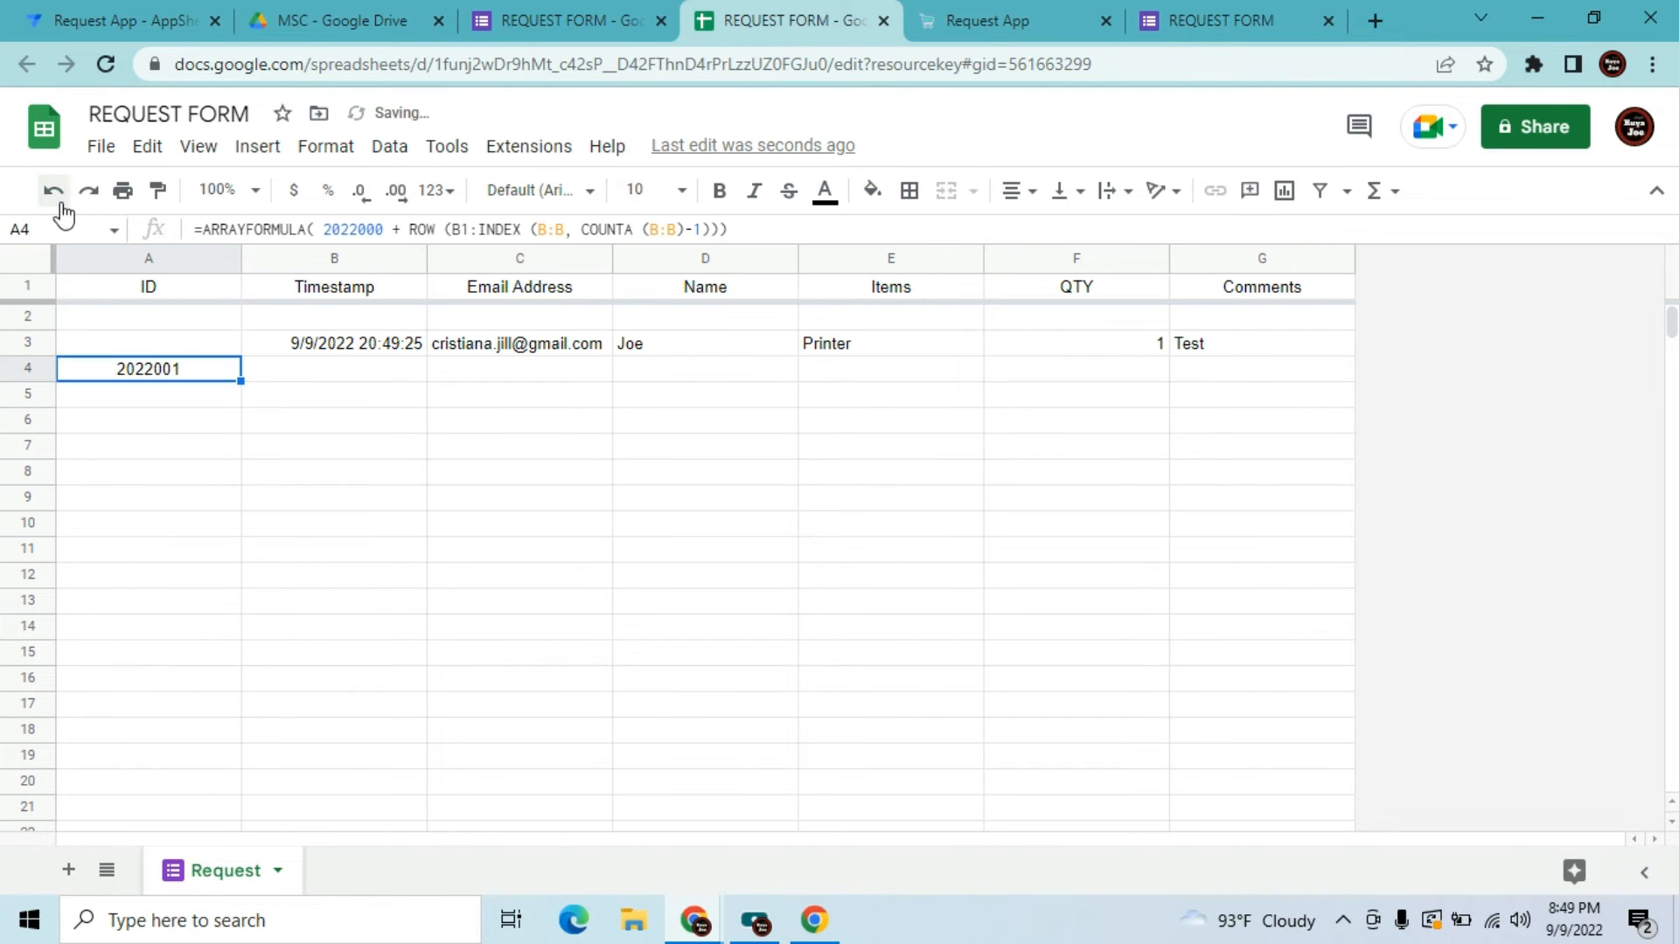
{"action": "left_click", "coordinate": [262, 229]}
{"action": "key", "text": "ctrl+a"}
{"action": "key", "text": "ctrl+c"}
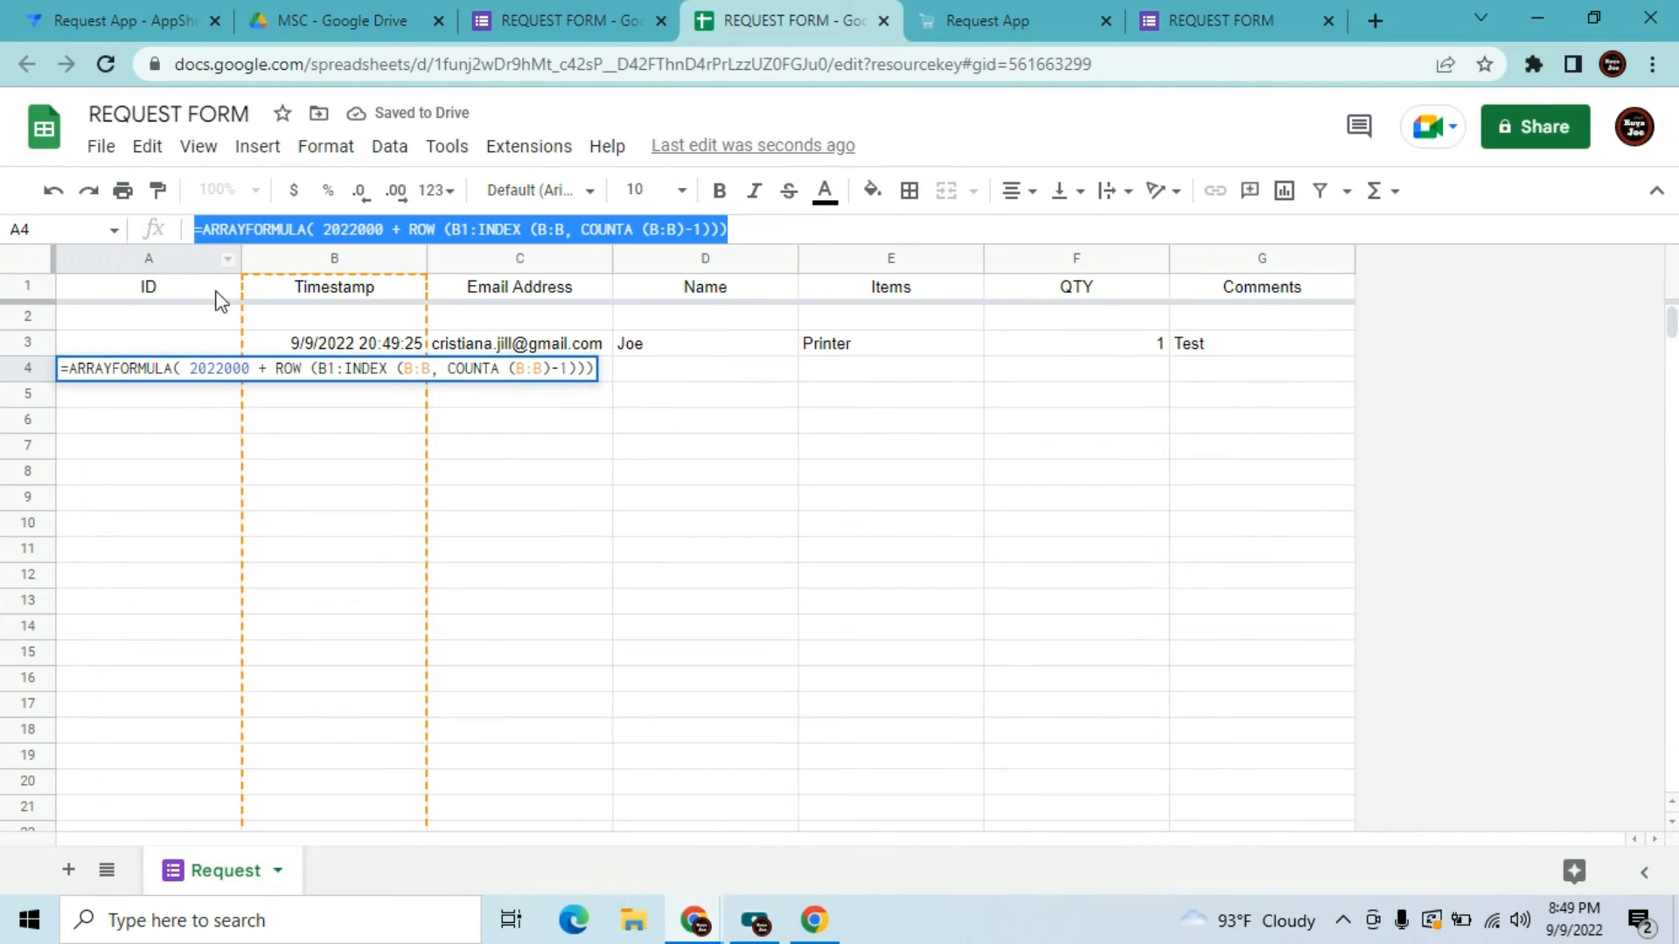
{"action": "left_click", "coordinate": [200, 335]}
{"action": "left_click", "coordinate": [193, 350]}
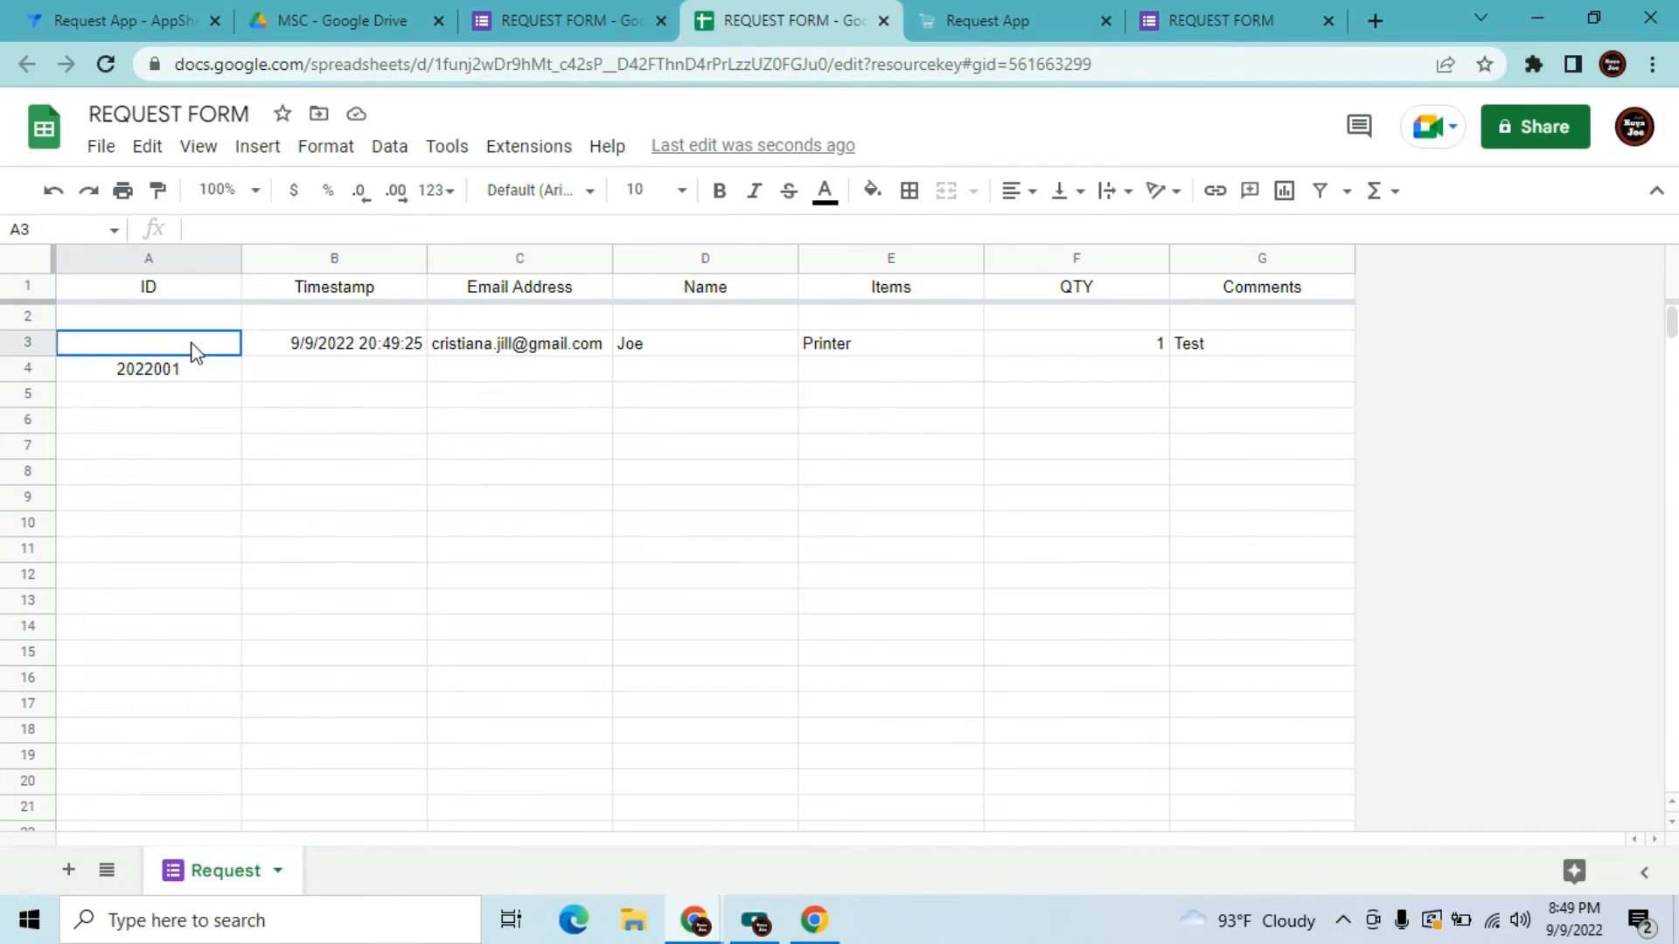
{"action": "key", "text": "ctrl+v"}
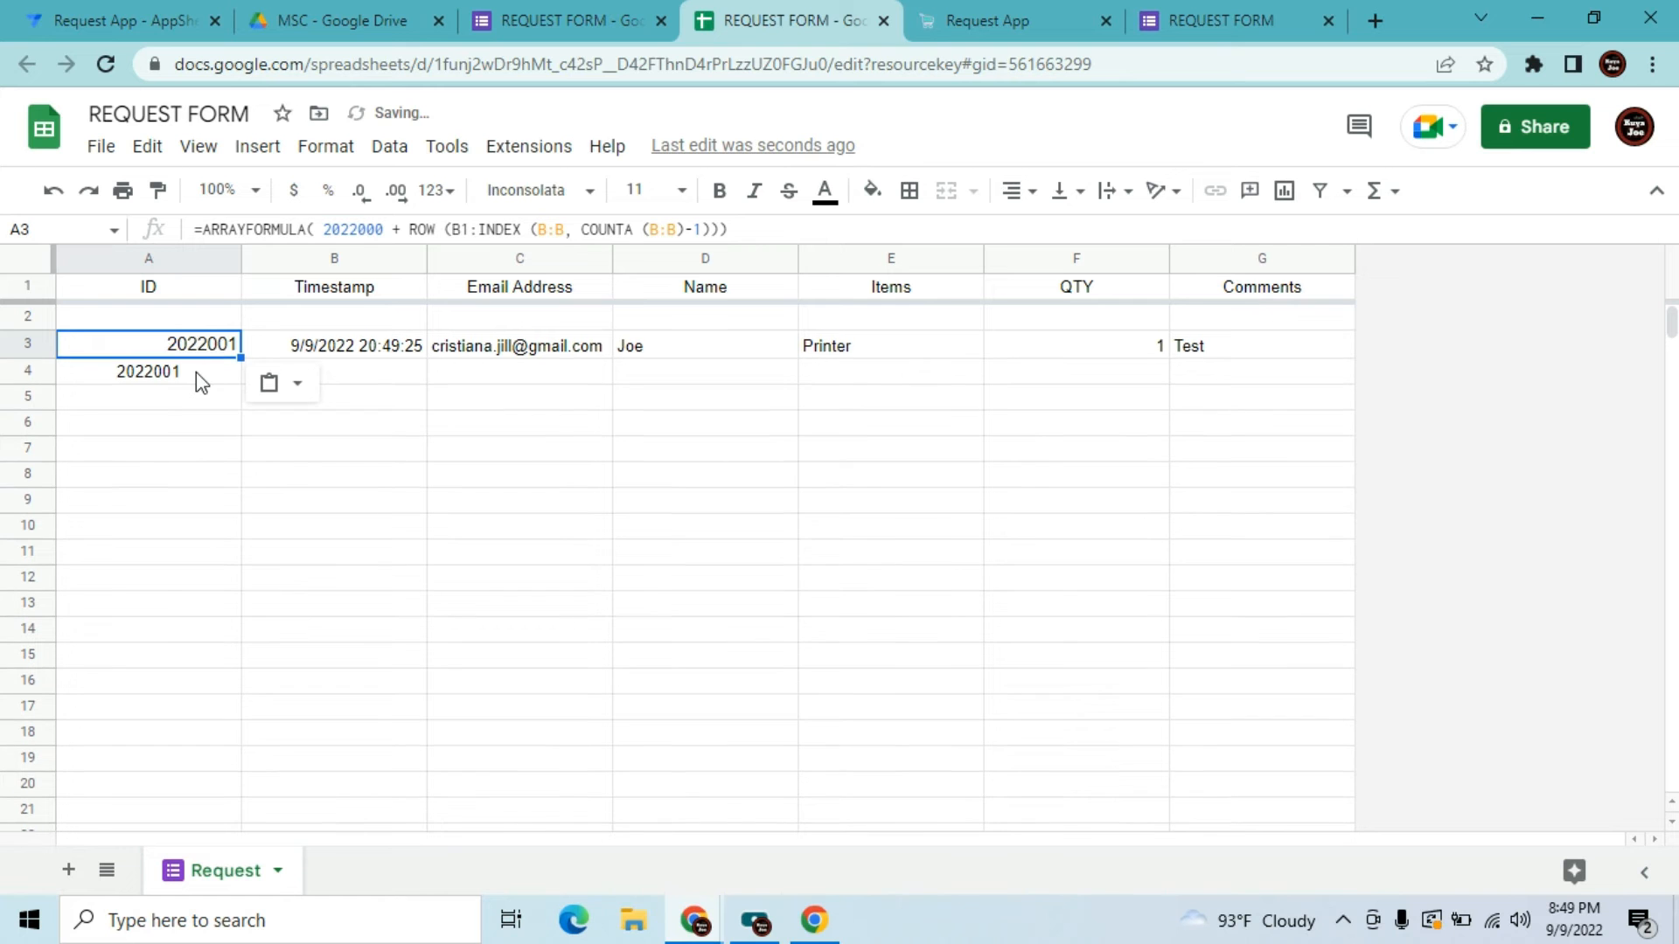
{"action": "left_click", "coordinate": [196, 371]}
{"action": "key", "text": "Delete"}
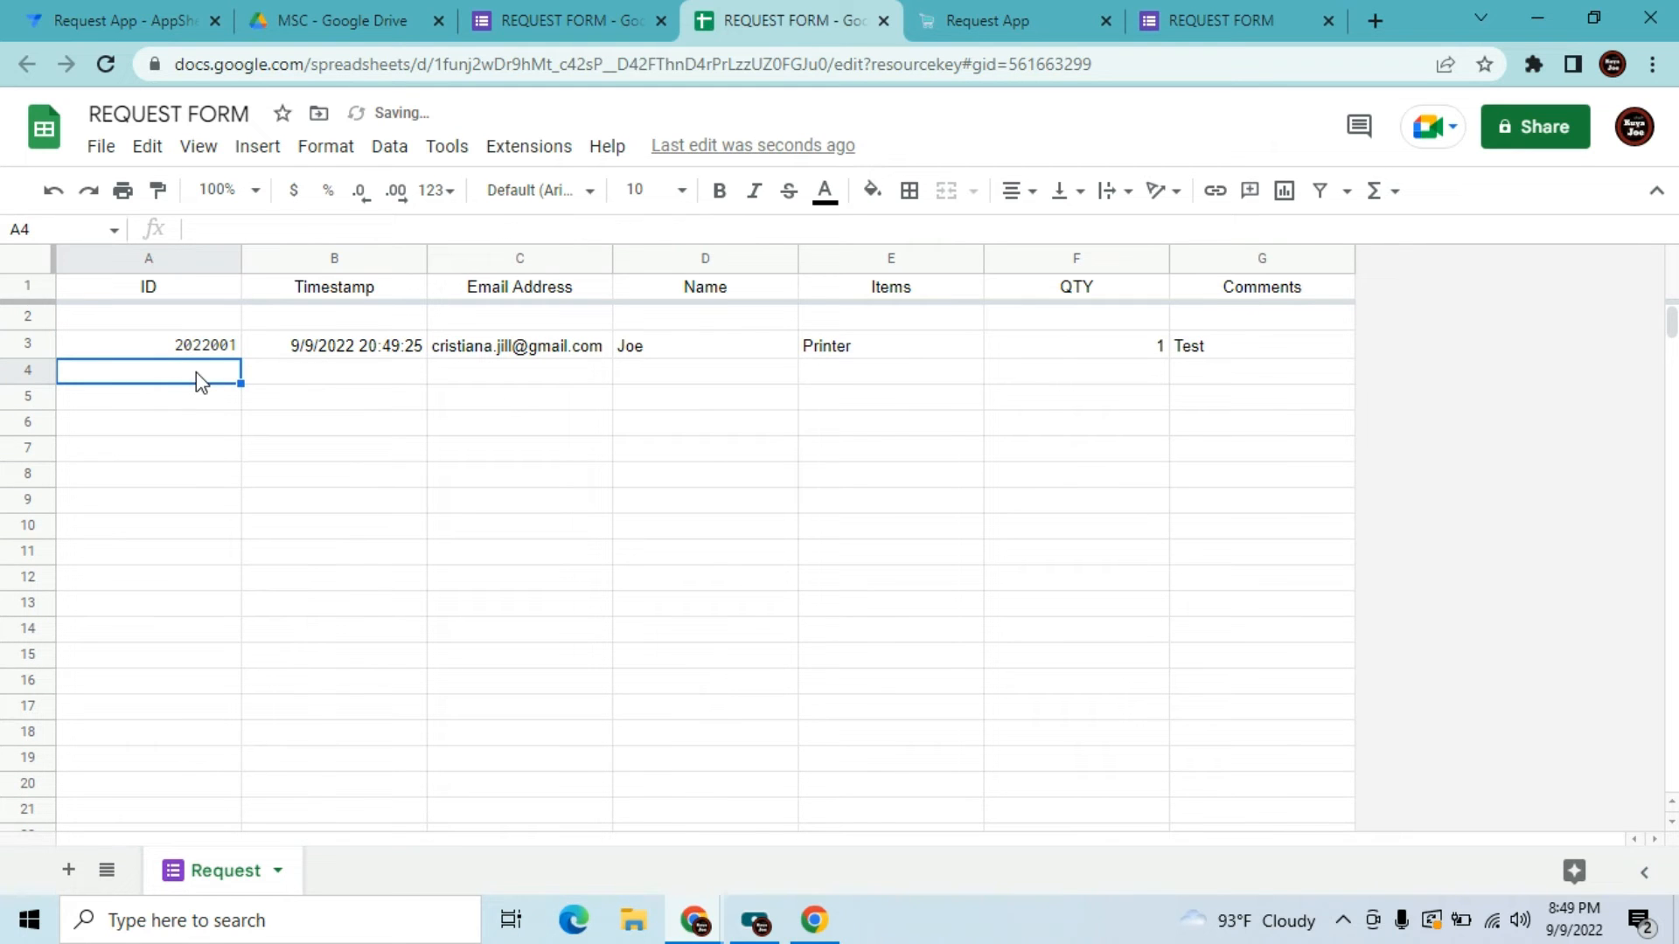
Delete the empty row 2 so the Printer response gets ID 2022001
{"action": "left_click", "coordinate": [12, 320]}
{"action": "right_click", "coordinate": [10, 320]}
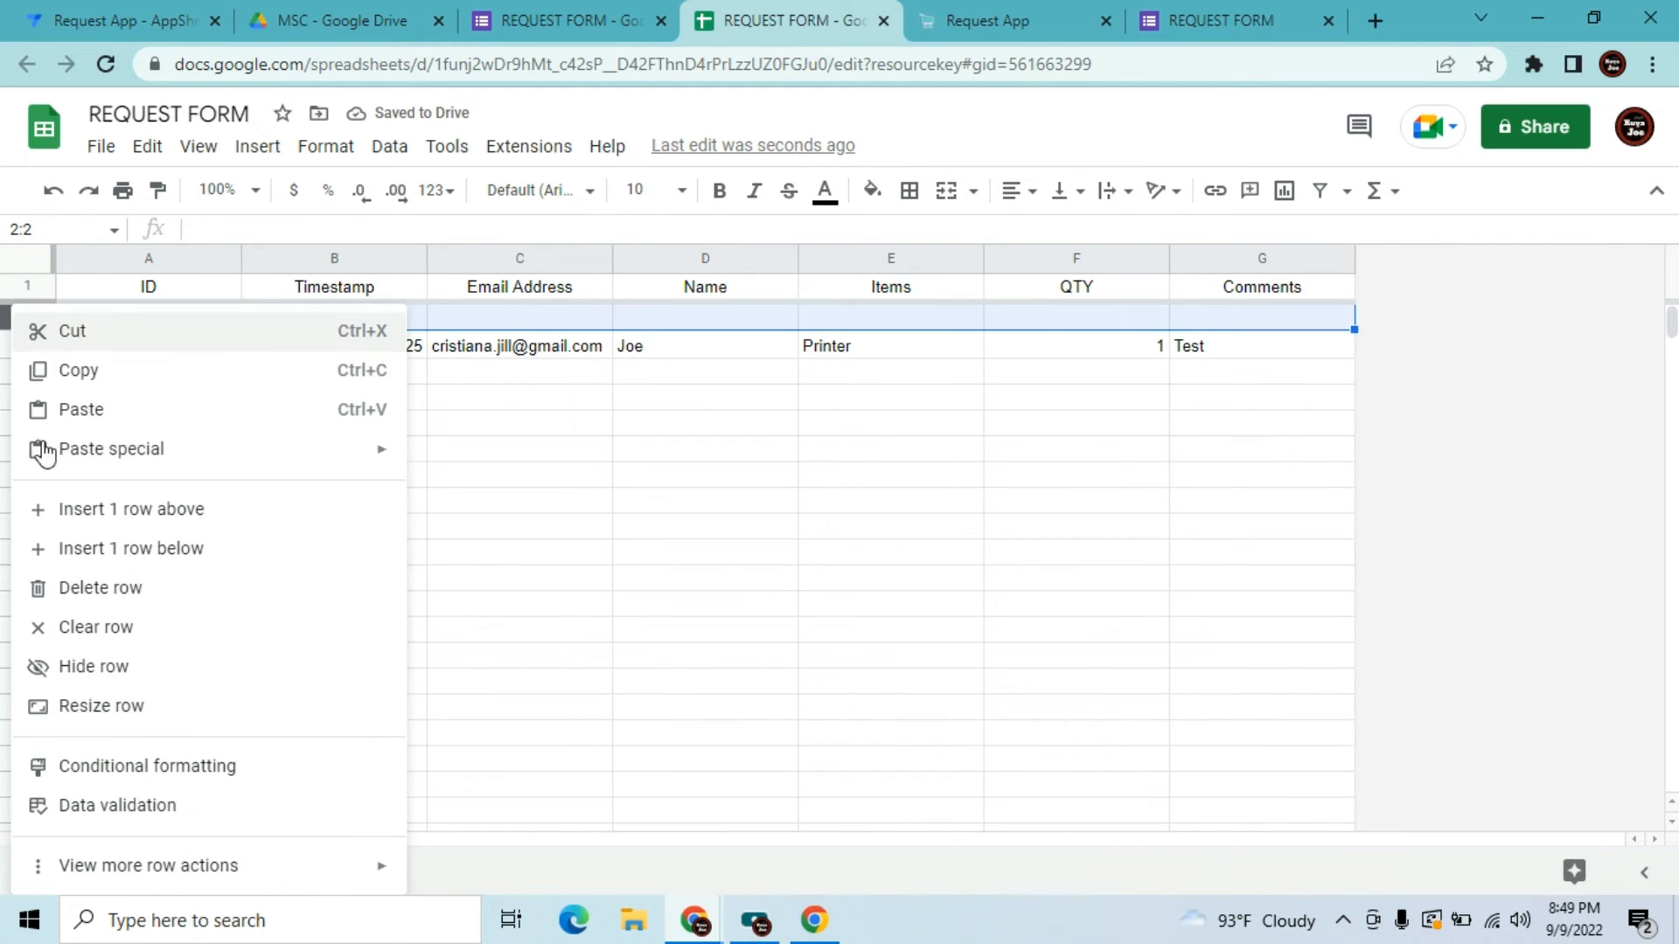
{"action": "left_click", "coordinate": [96, 598]}
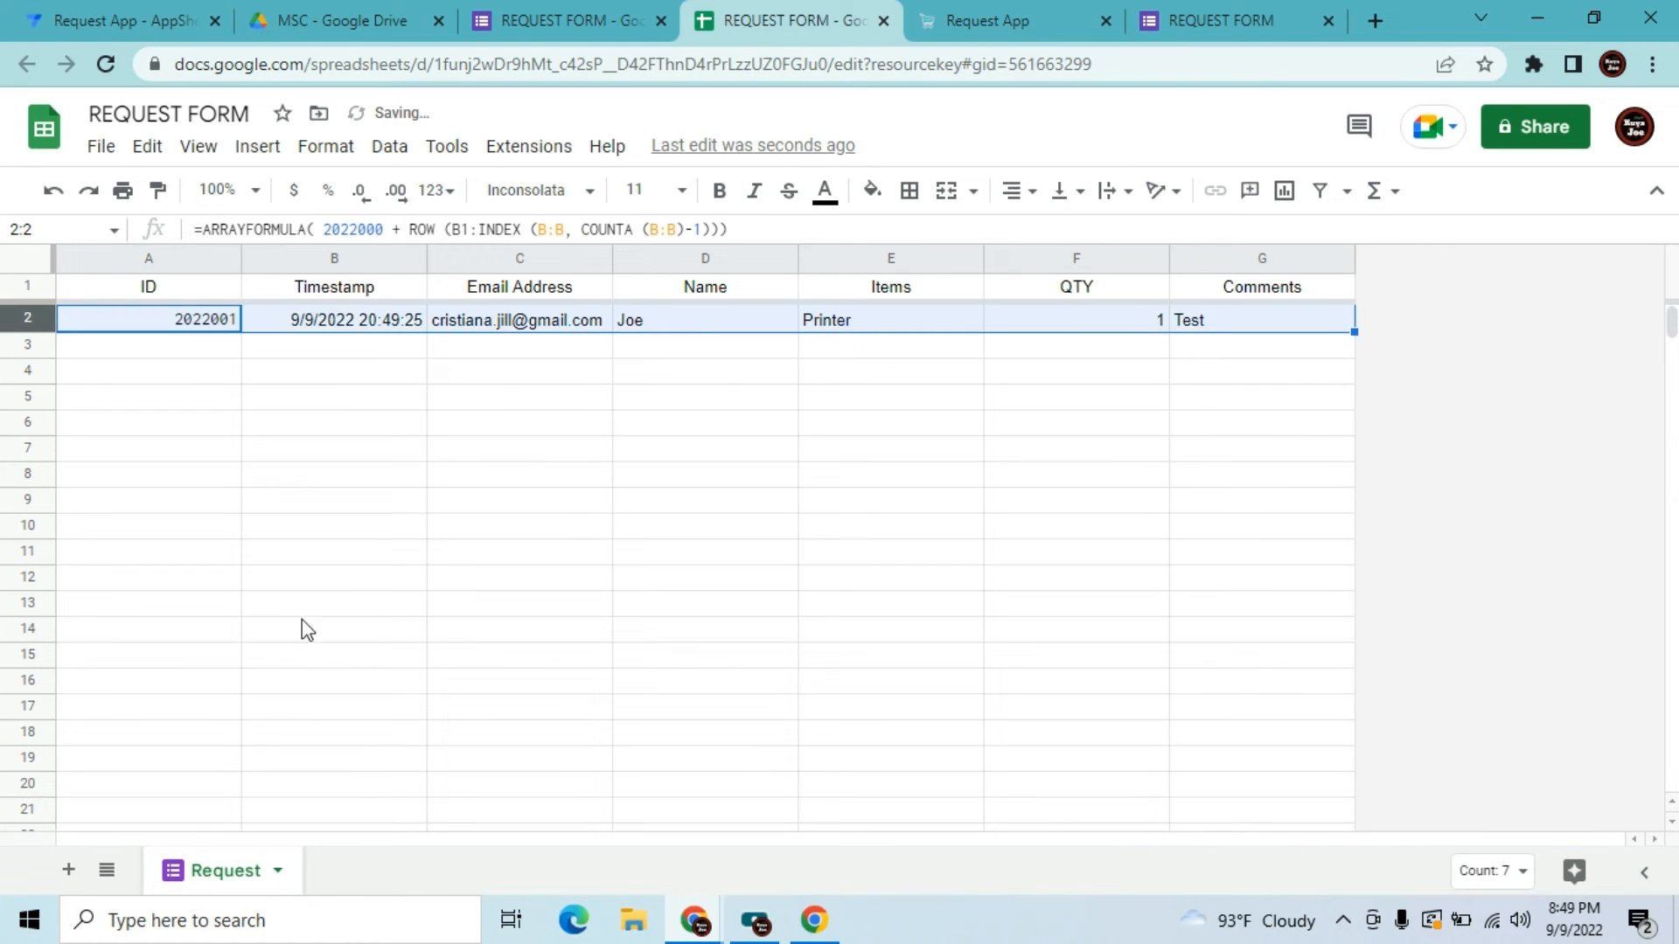
{"action": "left_click", "coordinate": [391, 609]}
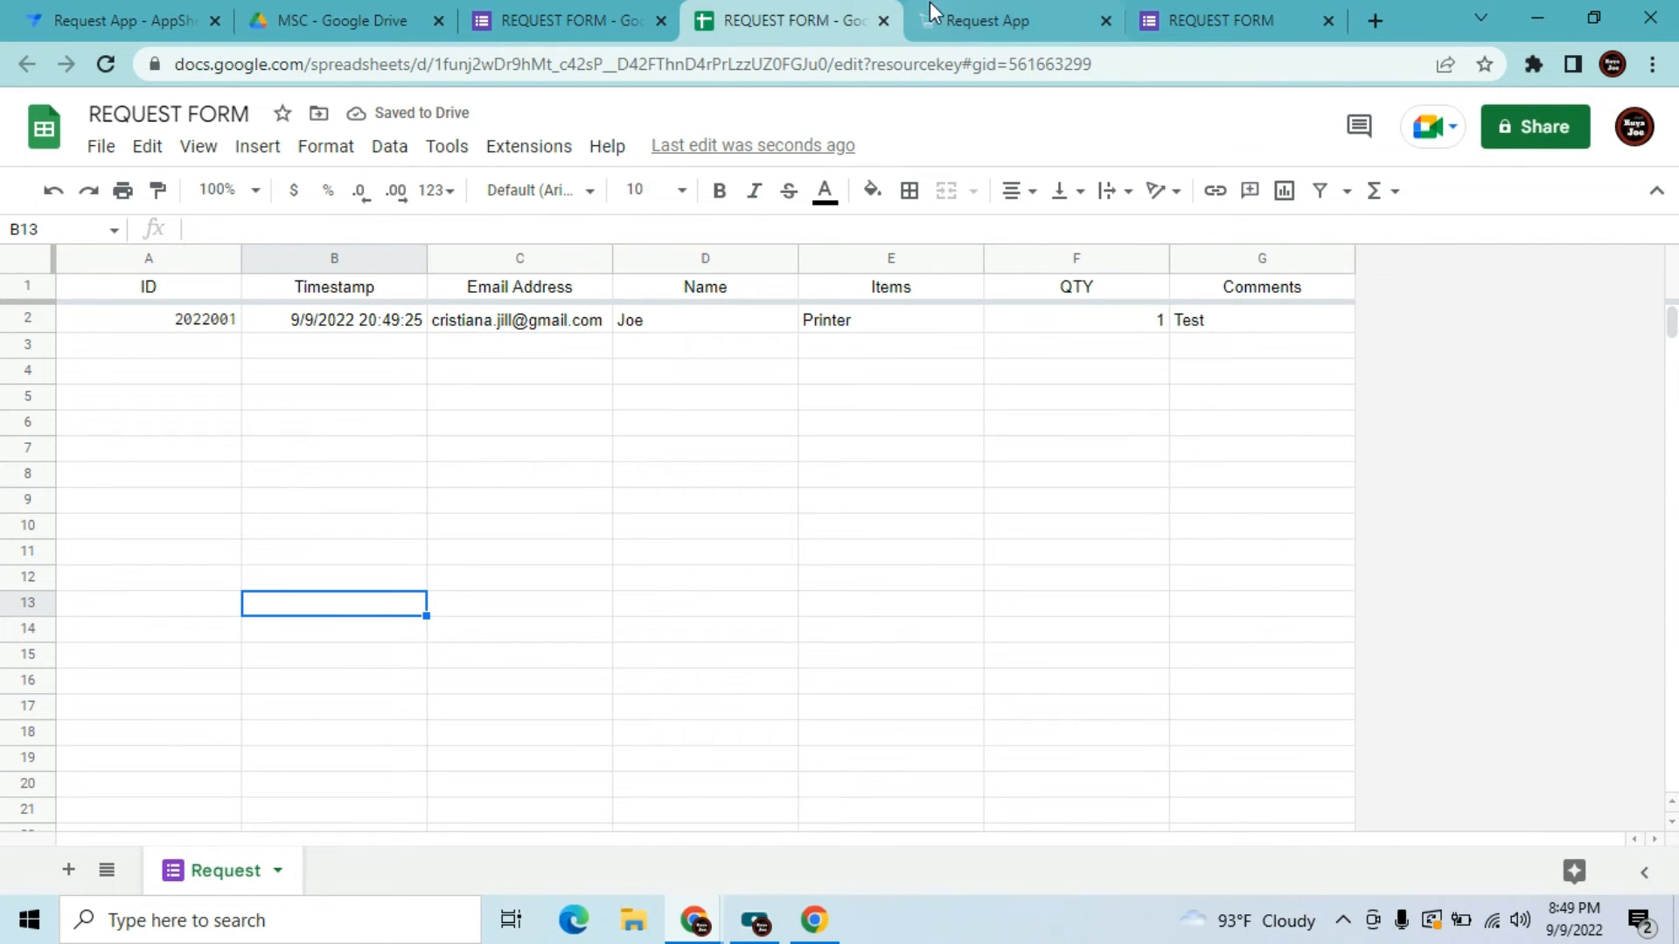
{"action": "left_click", "coordinate": [602, 329]}
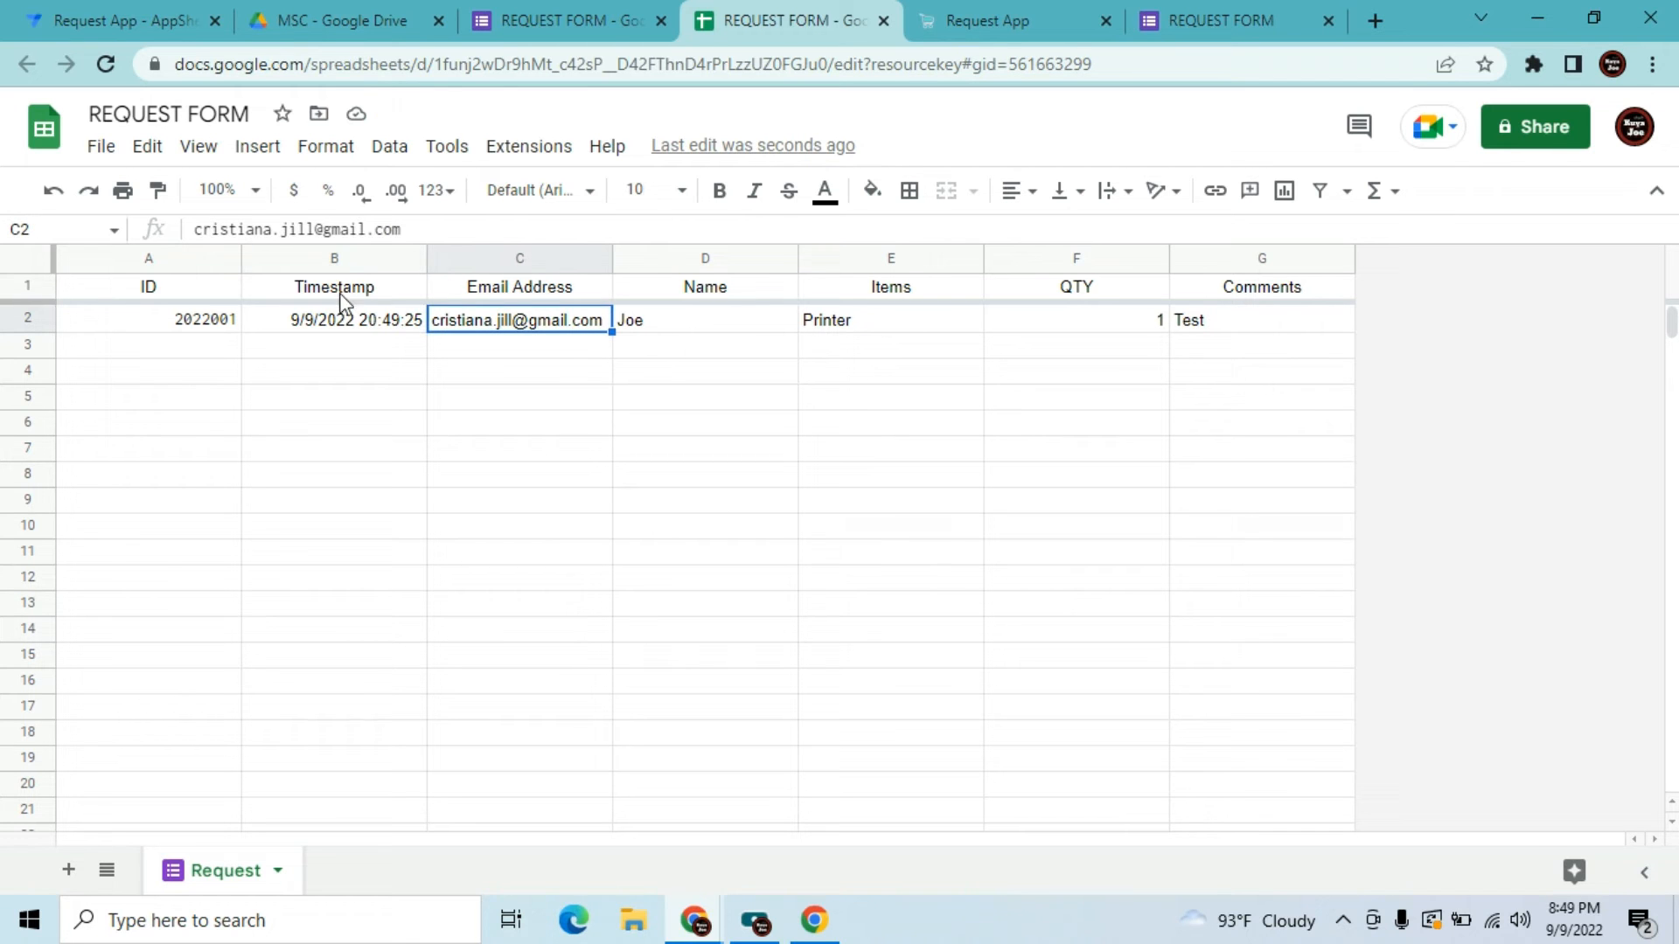
{"action": "left_click", "coordinate": [514, 369]}
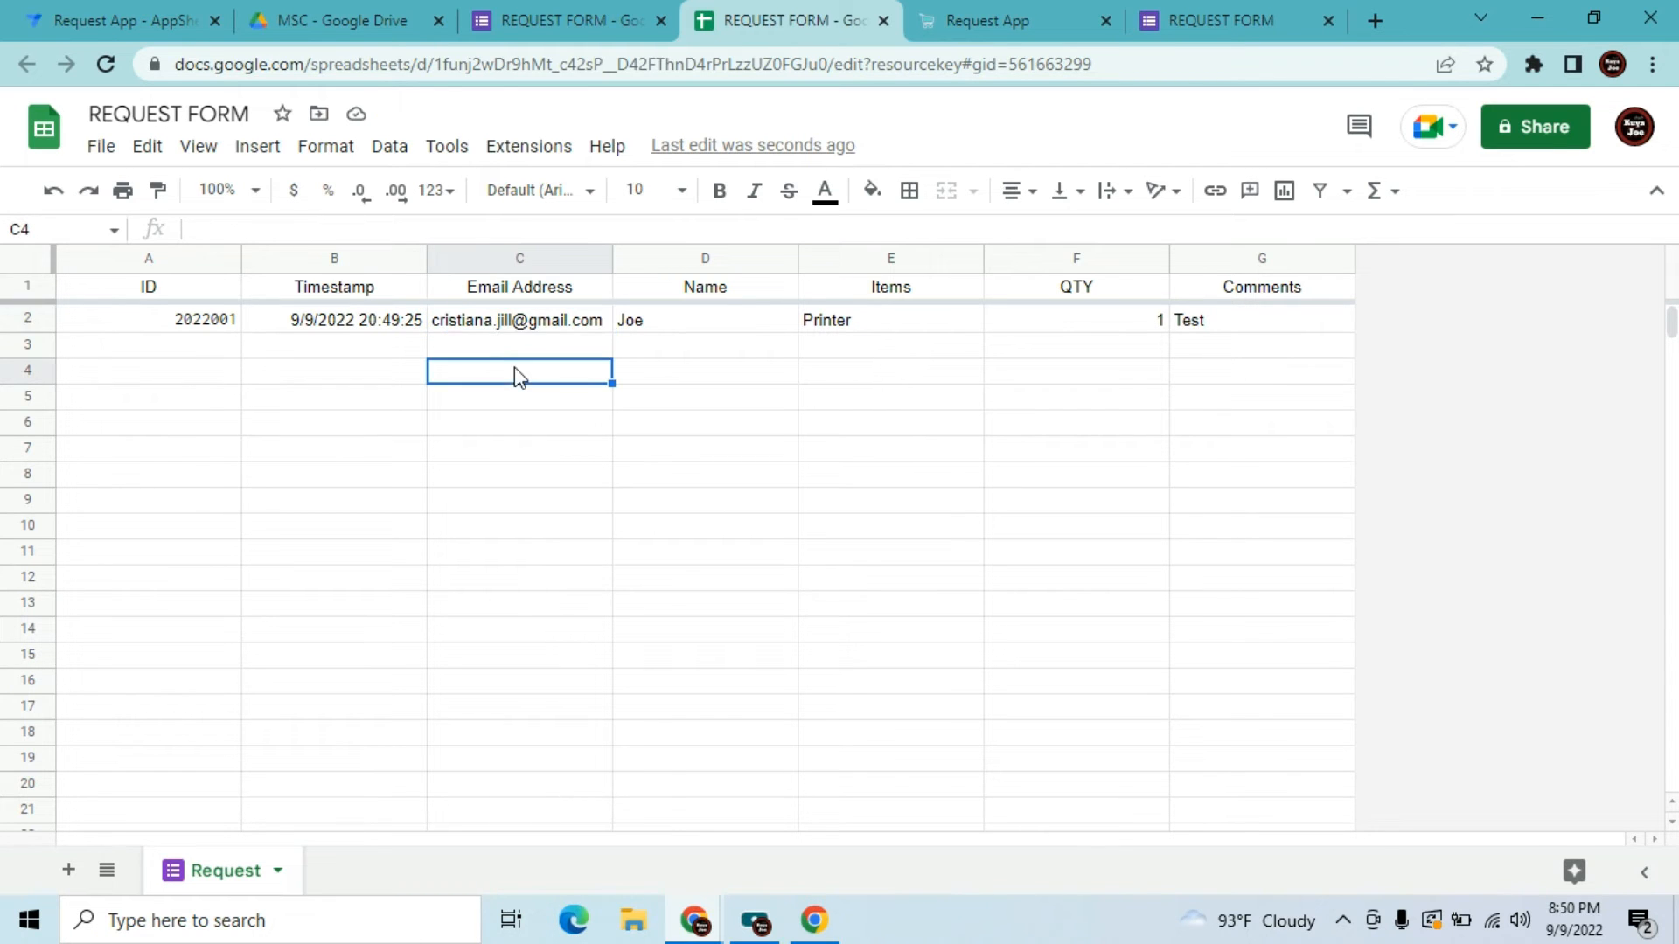
{"action": "left_click", "coordinate": [370, 346]}
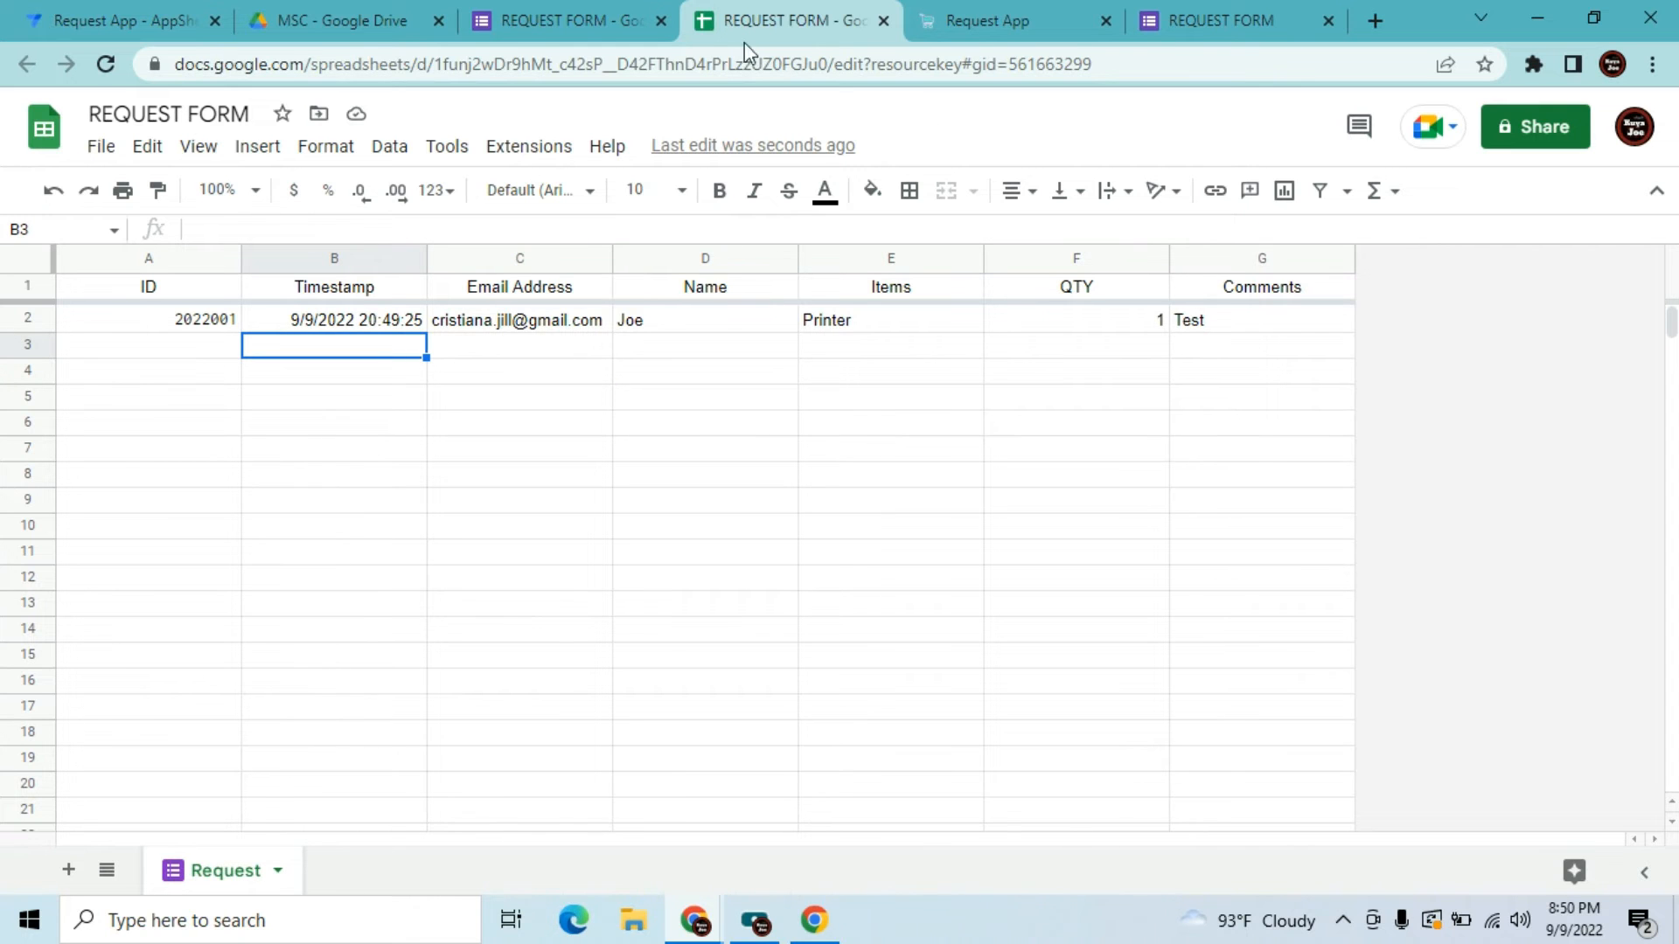
Sync the running app so it lists request 2022001 for a Printer
{"action": "left_click", "coordinate": [63, 9]}
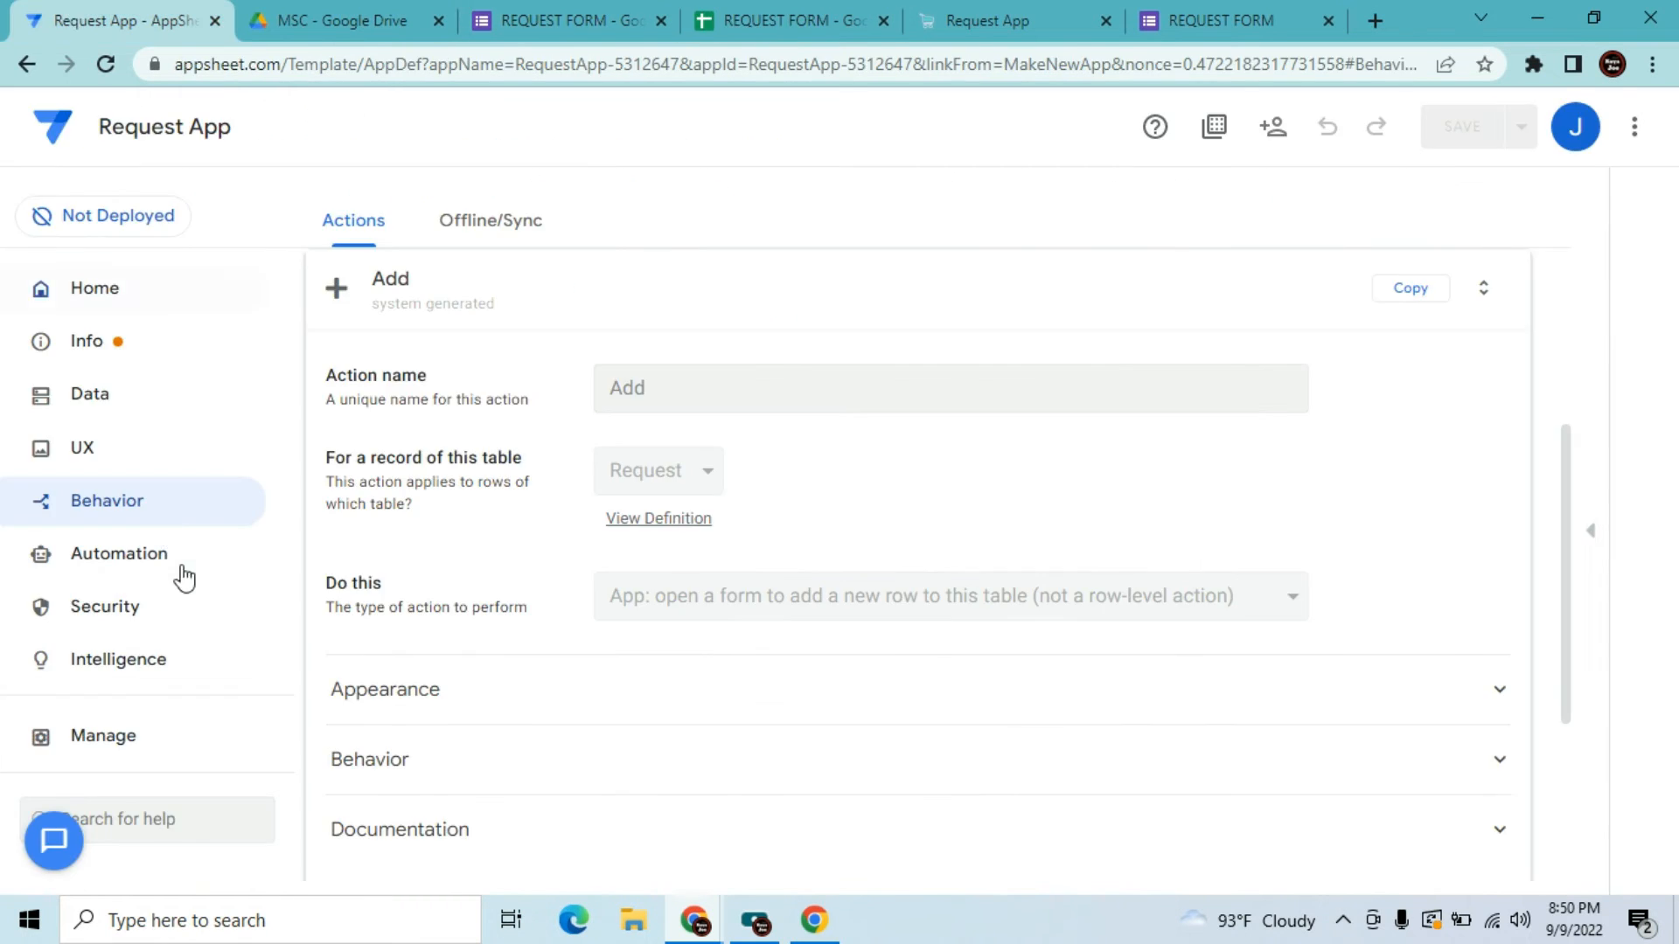
{"action": "left_click", "coordinate": [140, 564]}
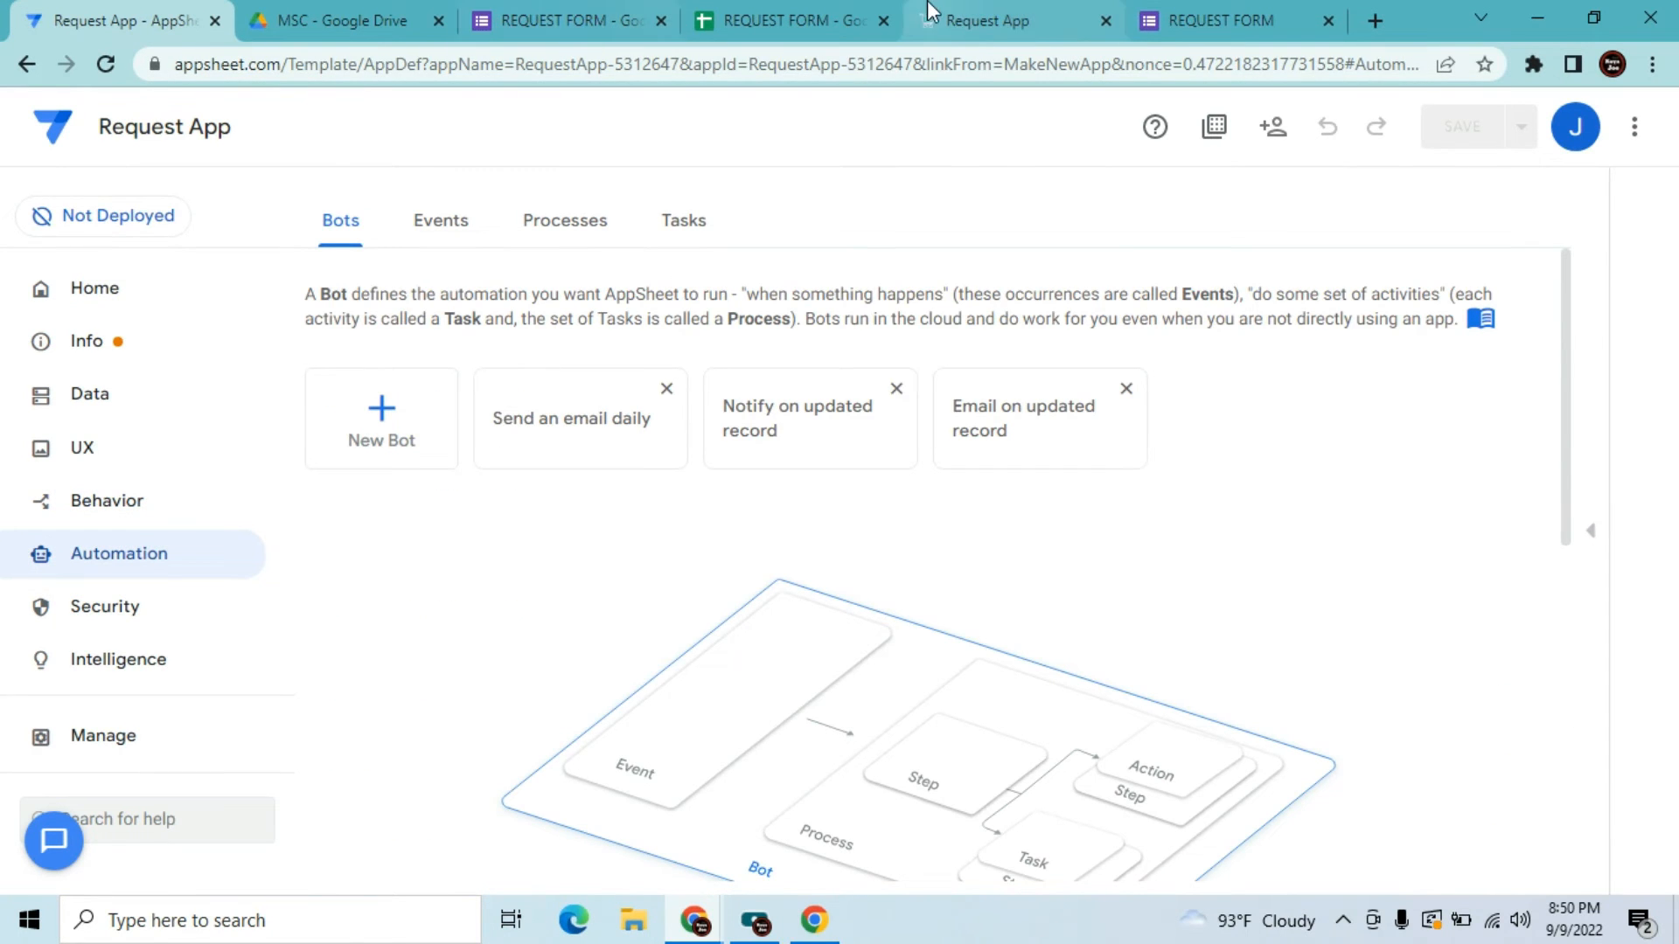
{"action": "left_click", "coordinate": [970, 17]}
{"action": "left_click", "coordinate": [1646, 122]}
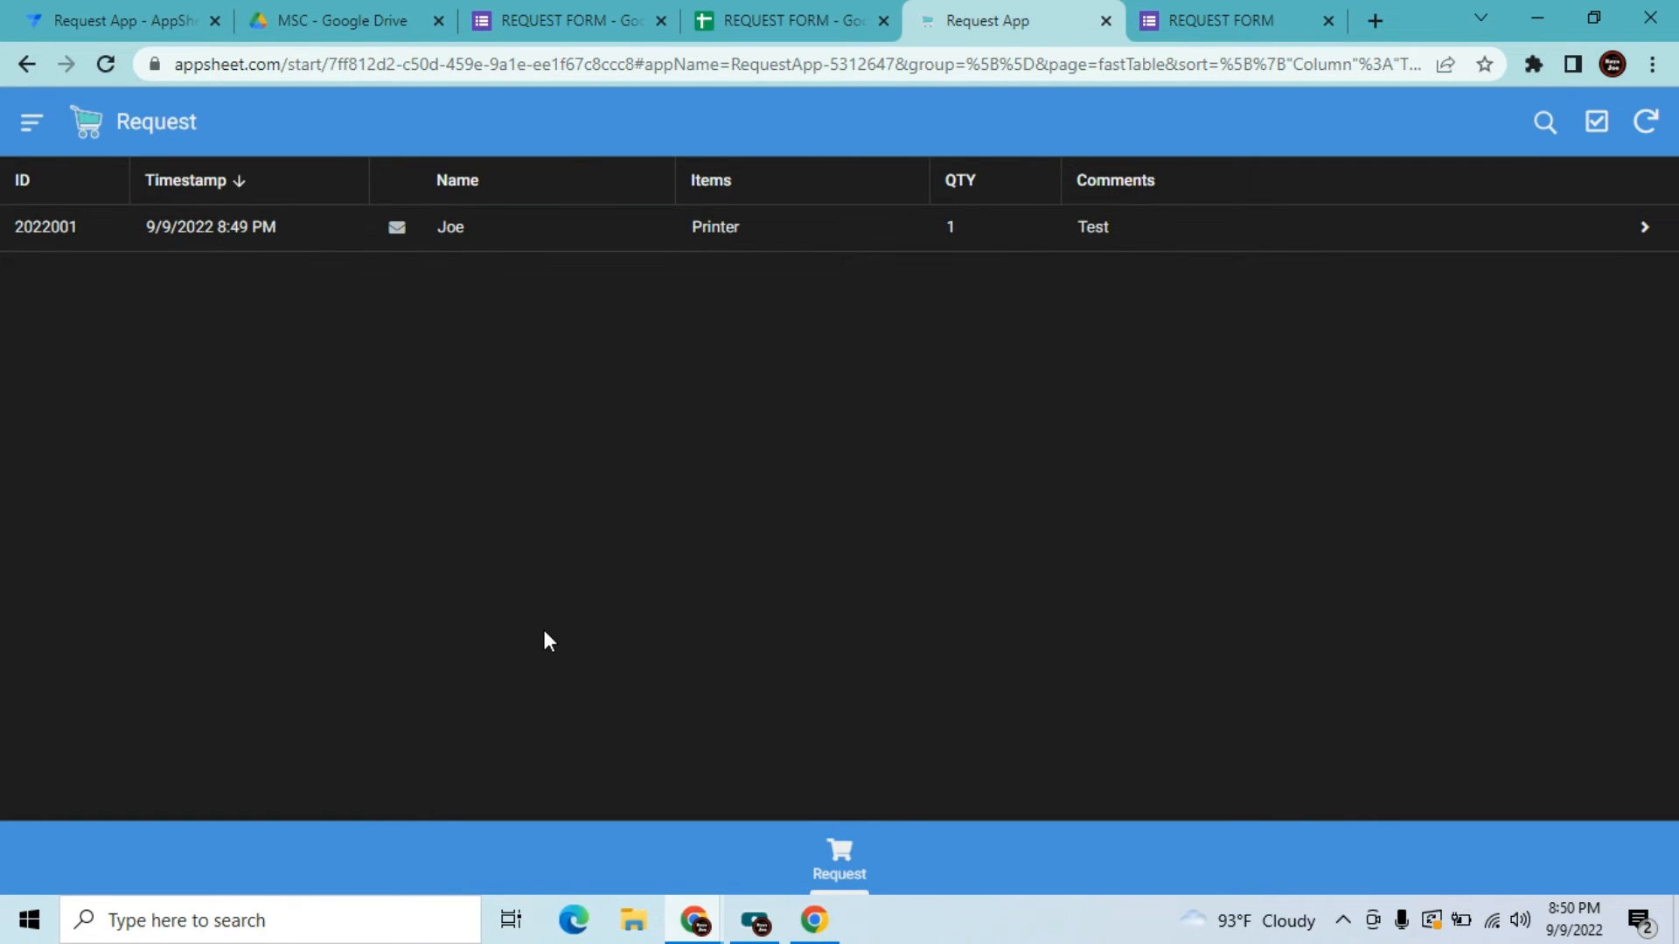
{"action": "left_click", "coordinate": [577, 20]}
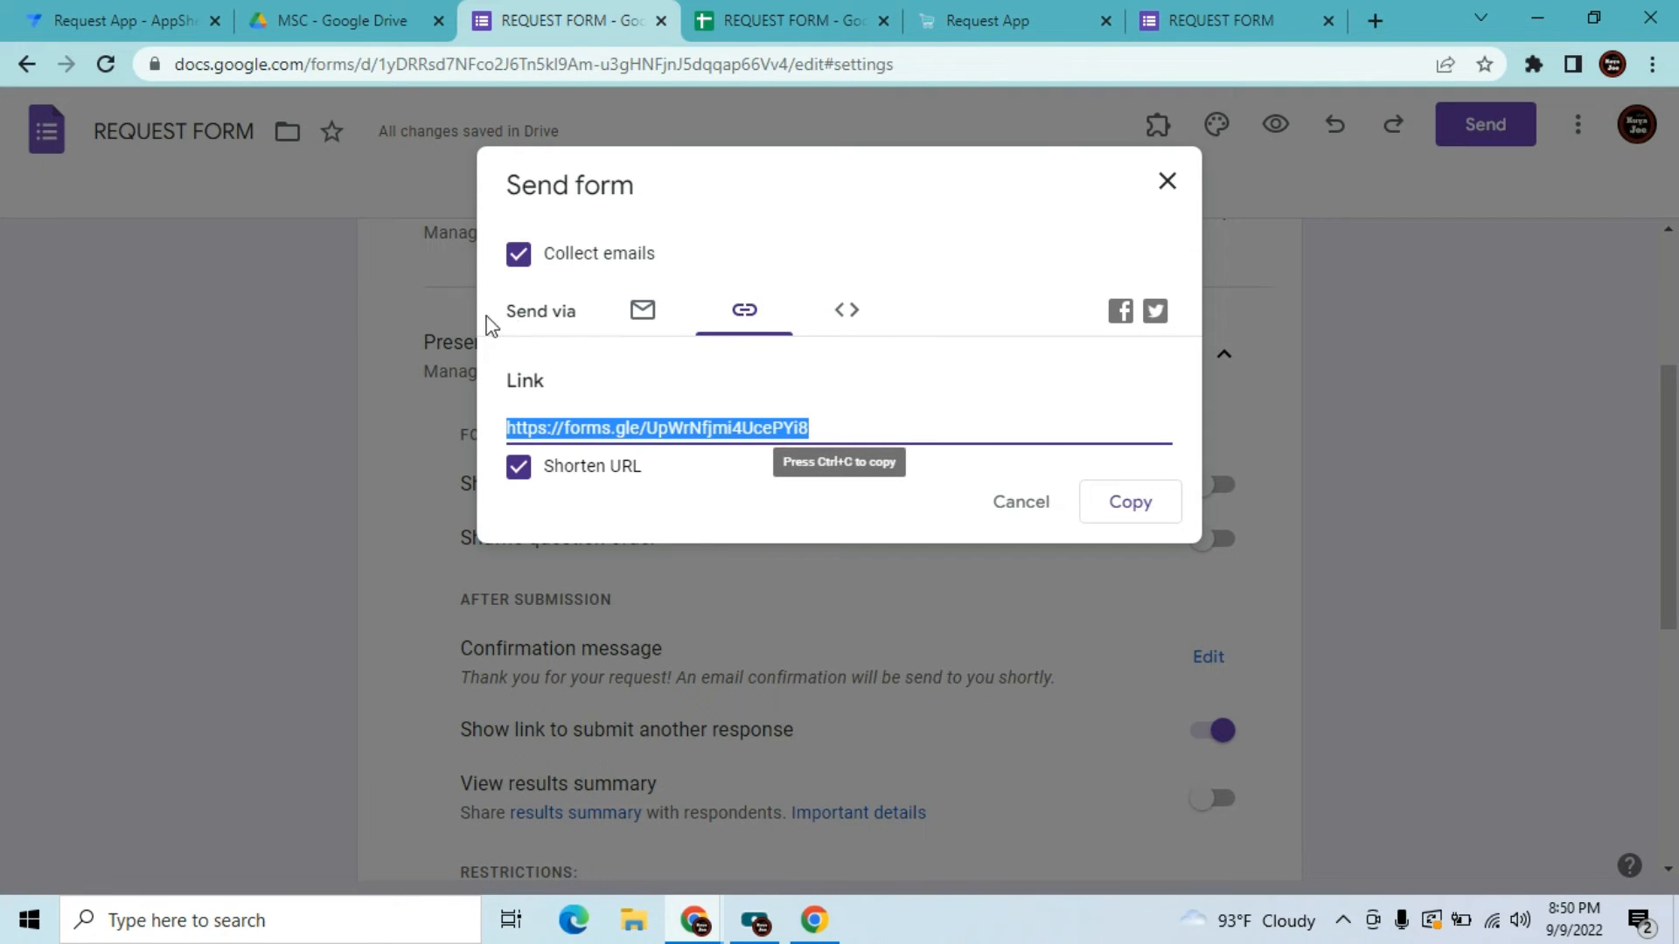
Open Extensions > Add-ons > Get add-ons in the REQUEST FORM spreadsheet
{"action": "left_click", "coordinate": [1218, 18]}
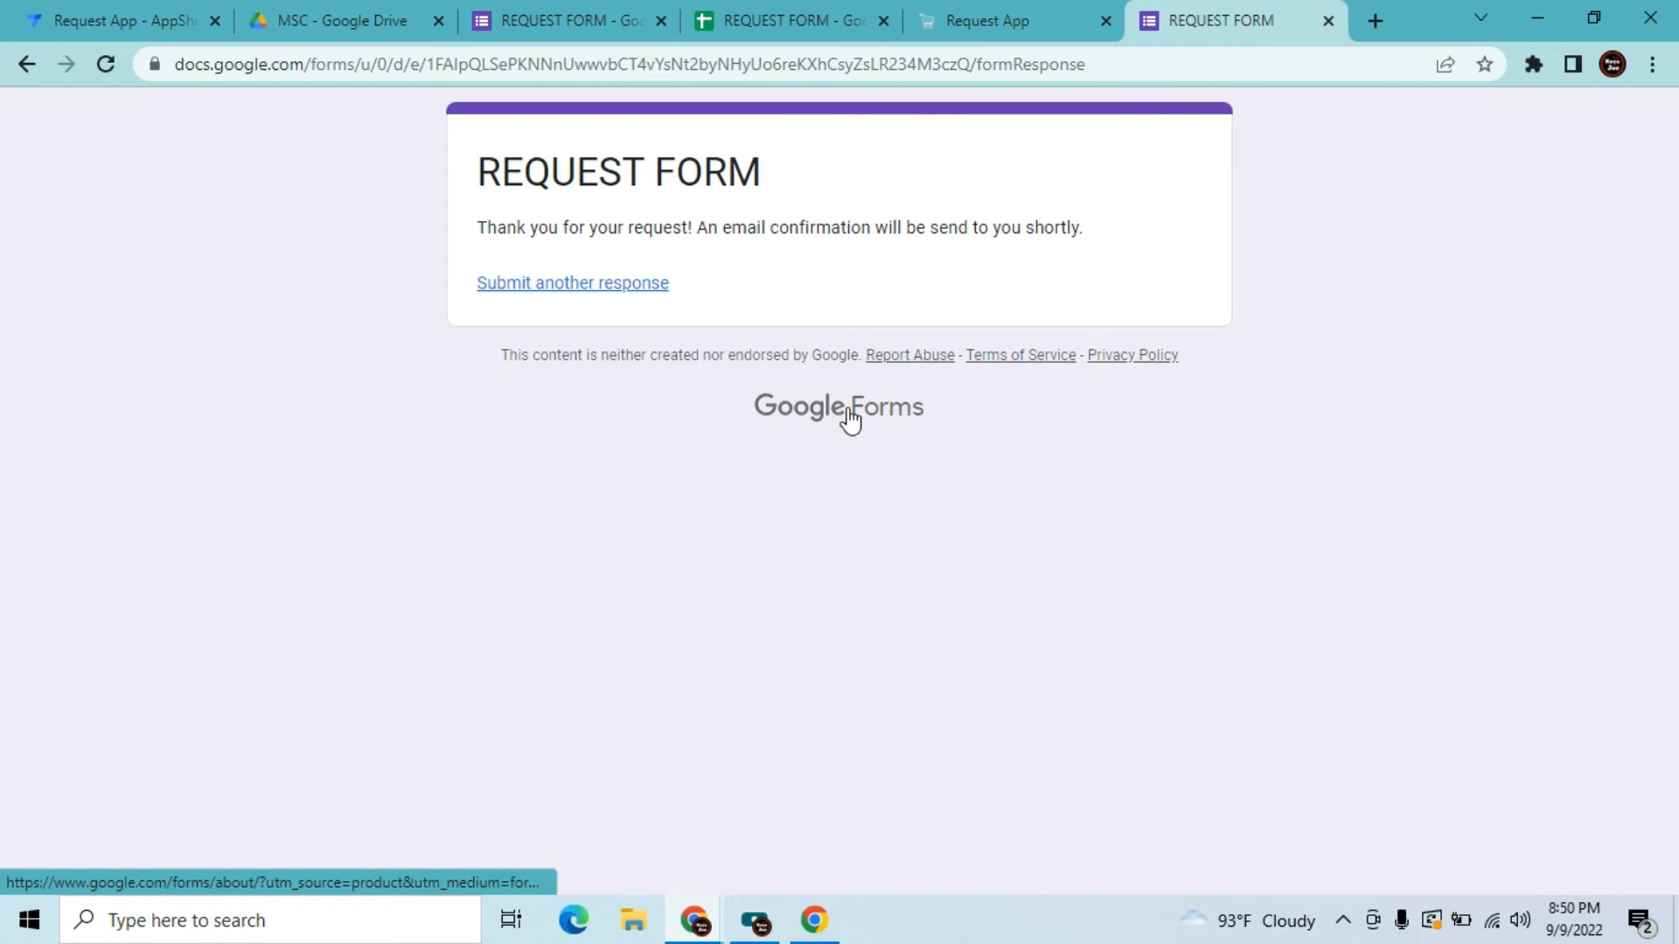
{"action": "left_click", "coordinate": [859, 11]}
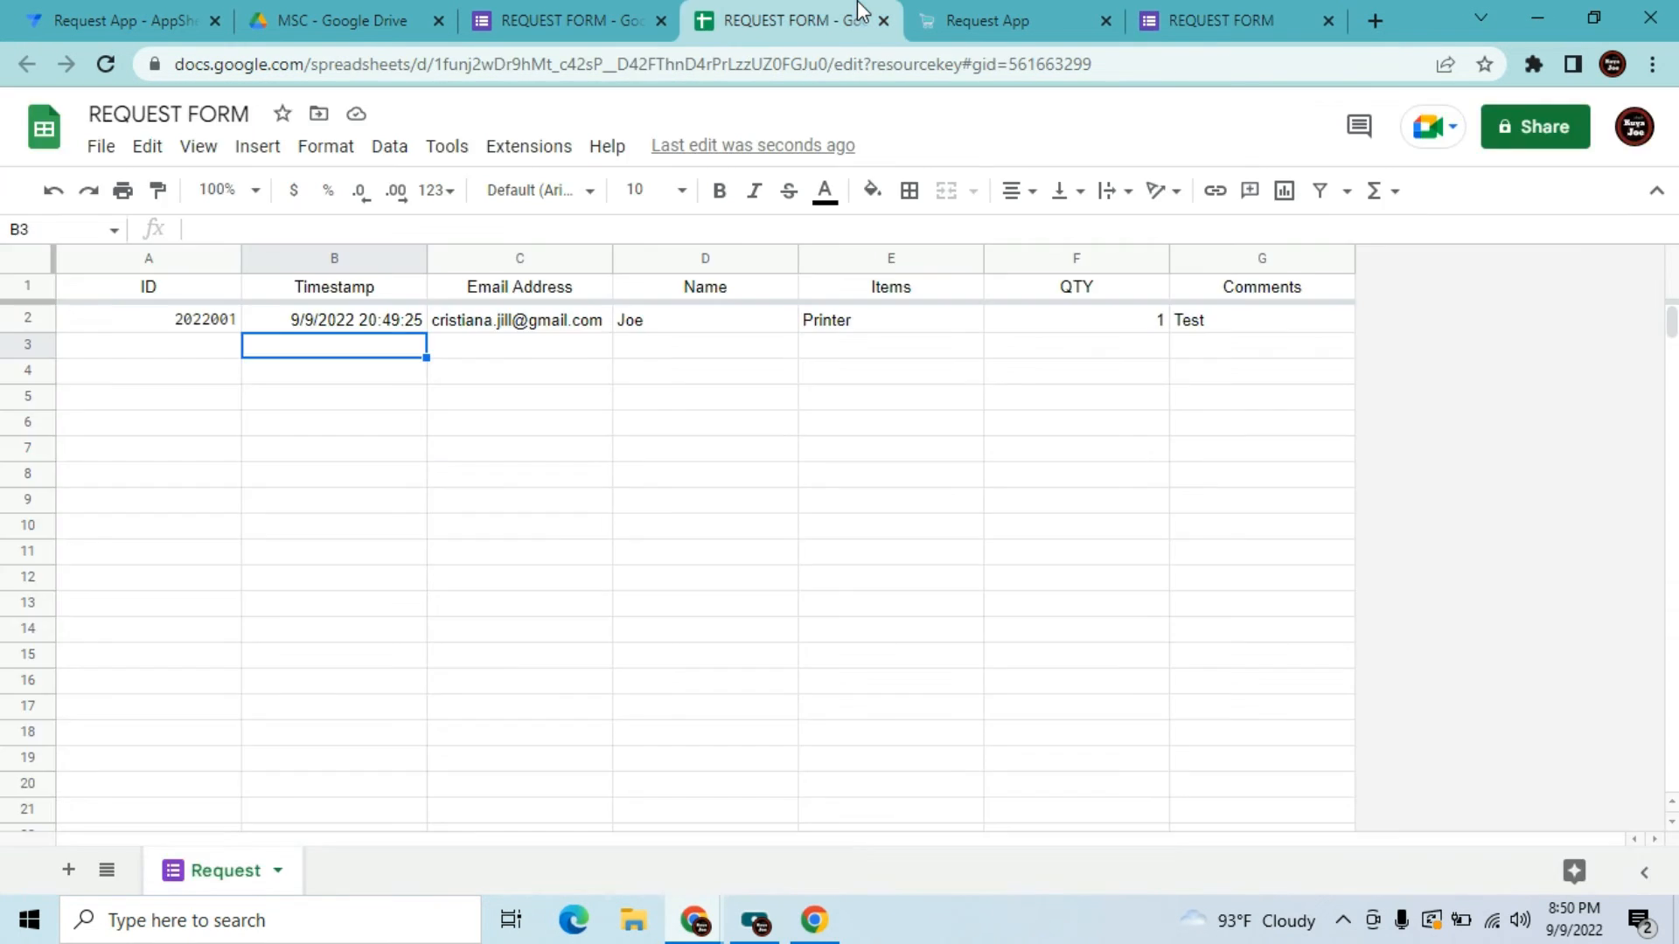
{"action": "left_click", "coordinate": [551, 354]}
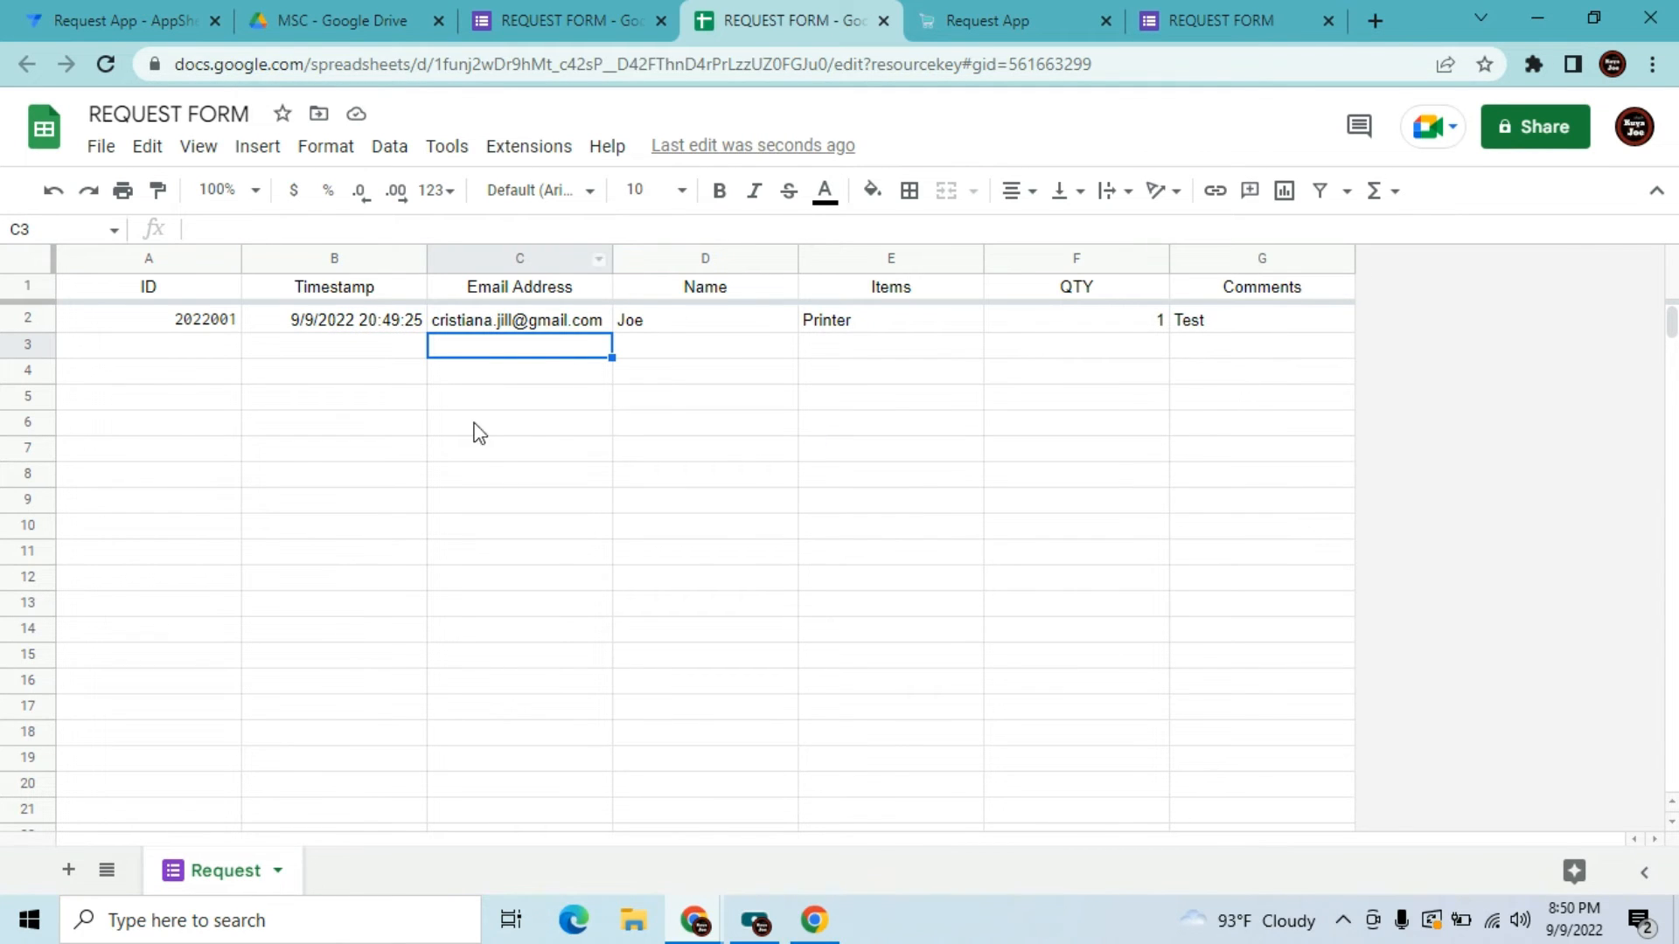
{"action": "left_click", "coordinate": [535, 148]}
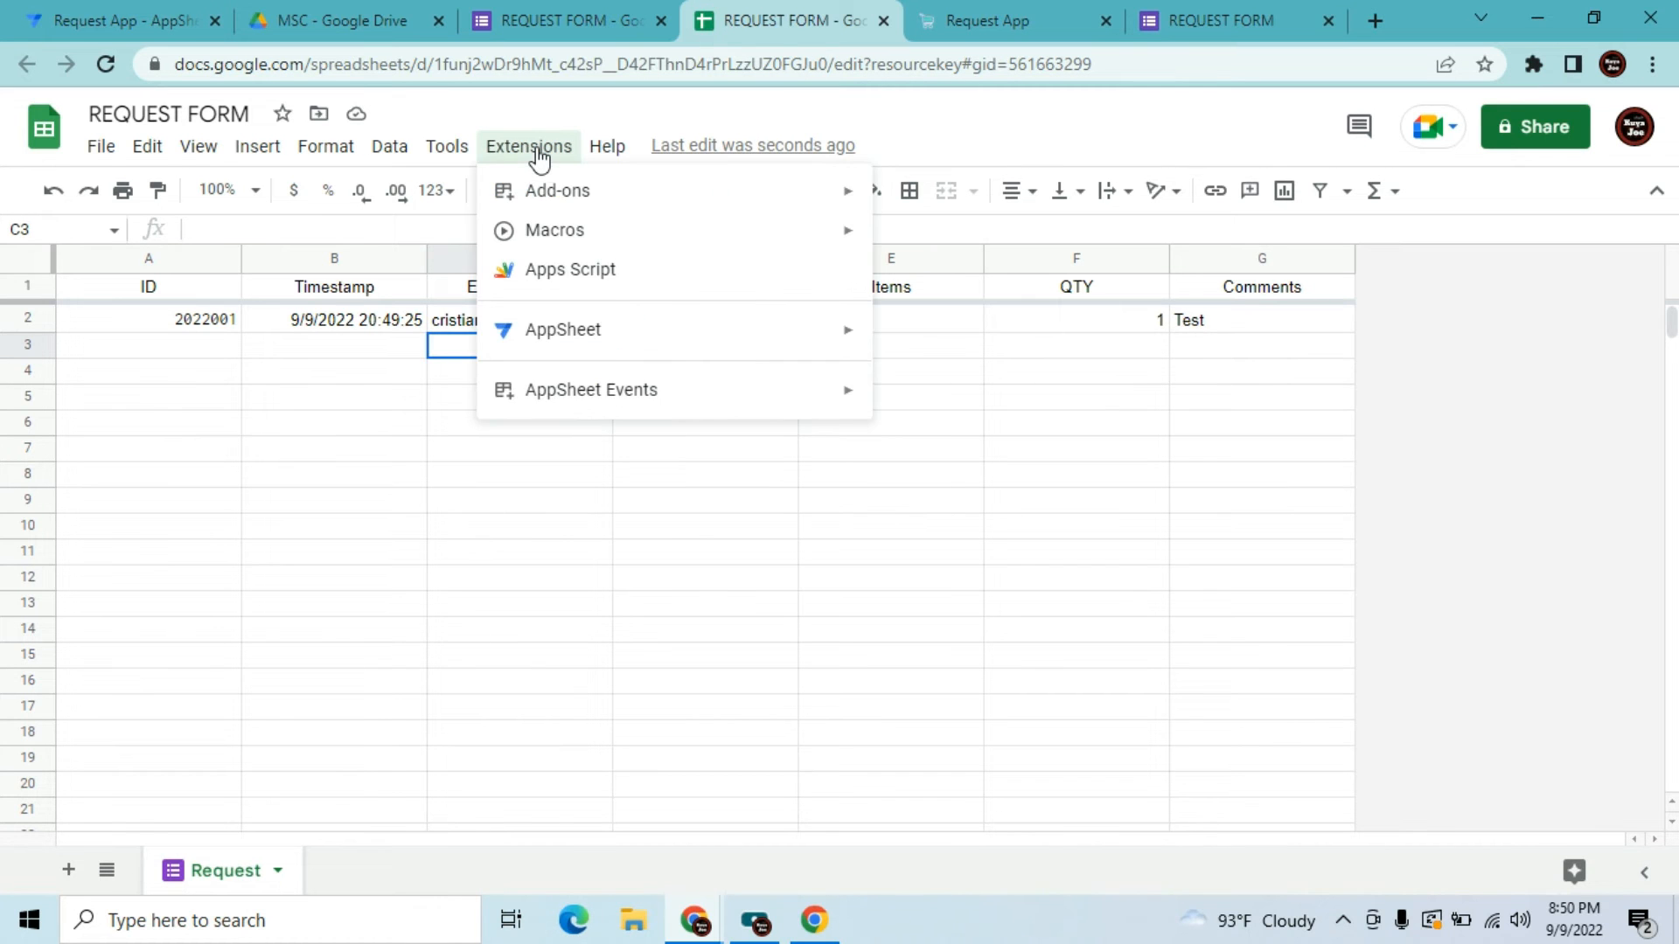
{"action": "mouse_move", "coordinate": [813, 198]}
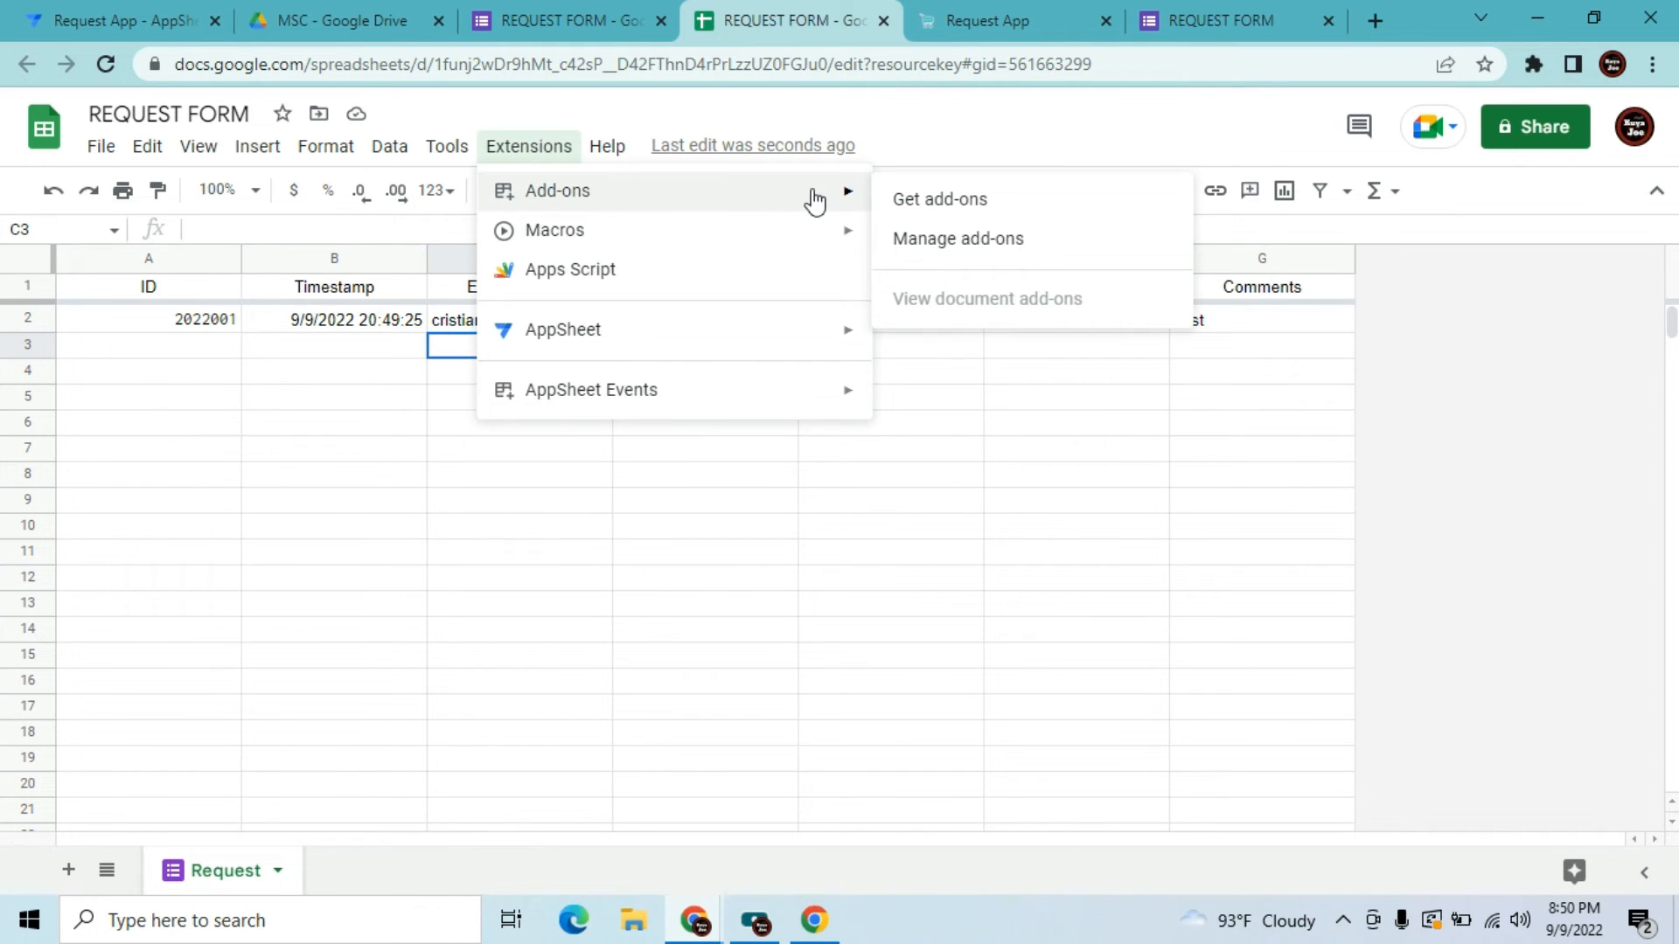
{"action": "left_click", "coordinate": [917, 204]}
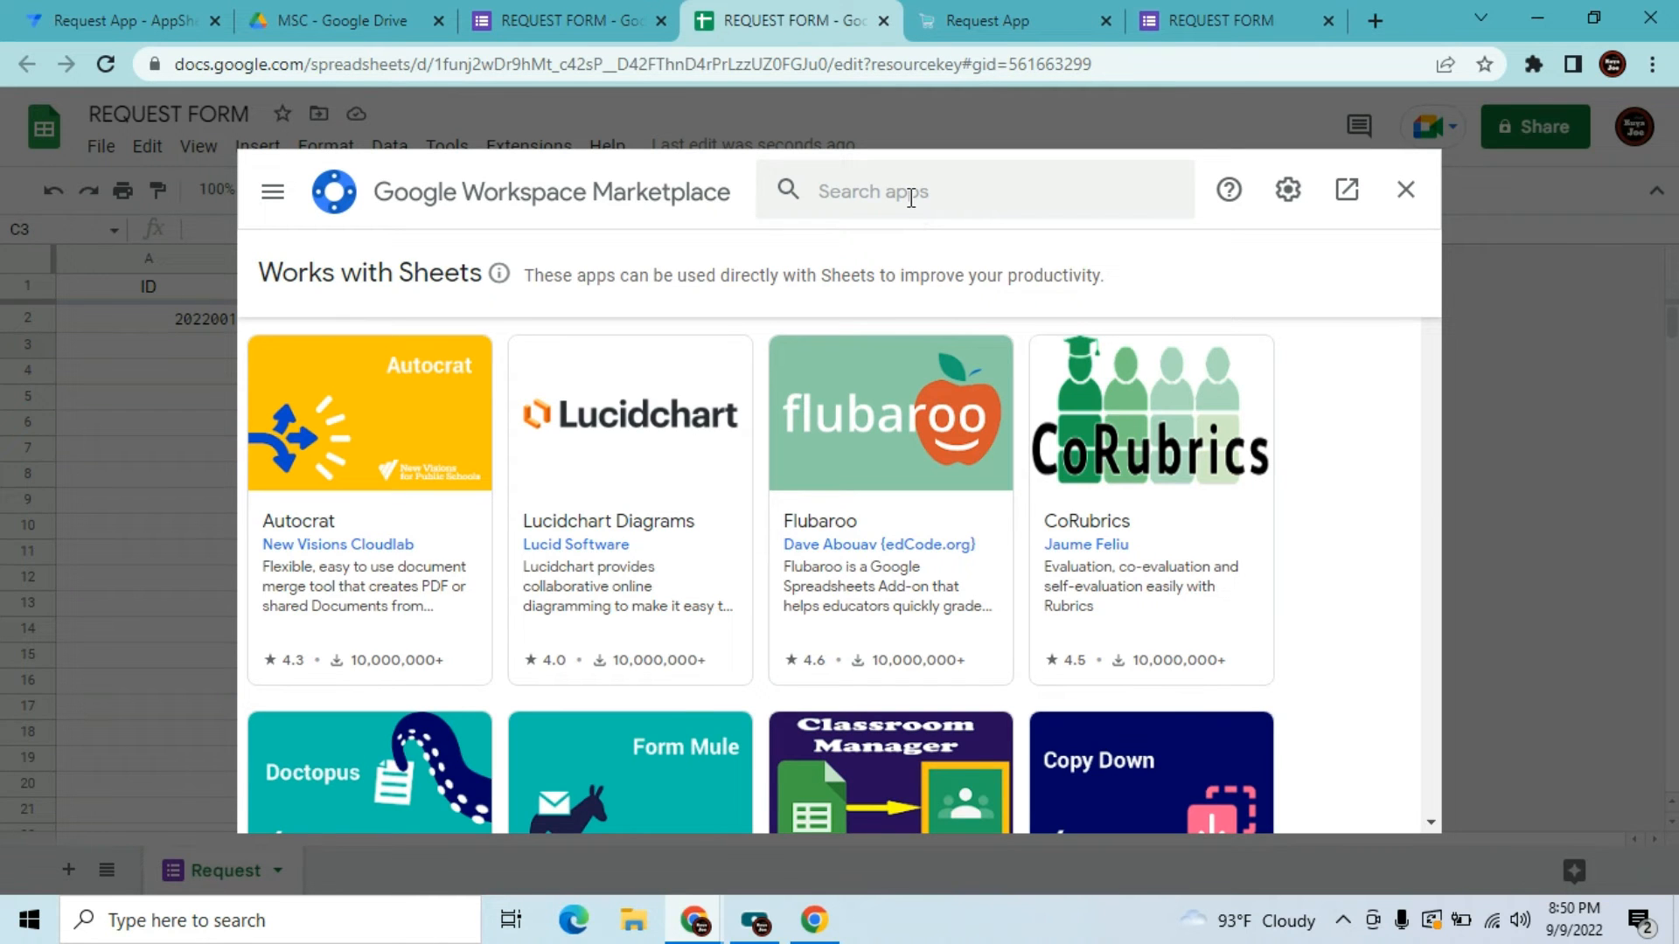
Search the Marketplace for 'appsheet', confirm AppSheet Events is installed, then close it
{"action": "left_click", "coordinate": [911, 197]}
{"action": "type", "text": "appsheet"}
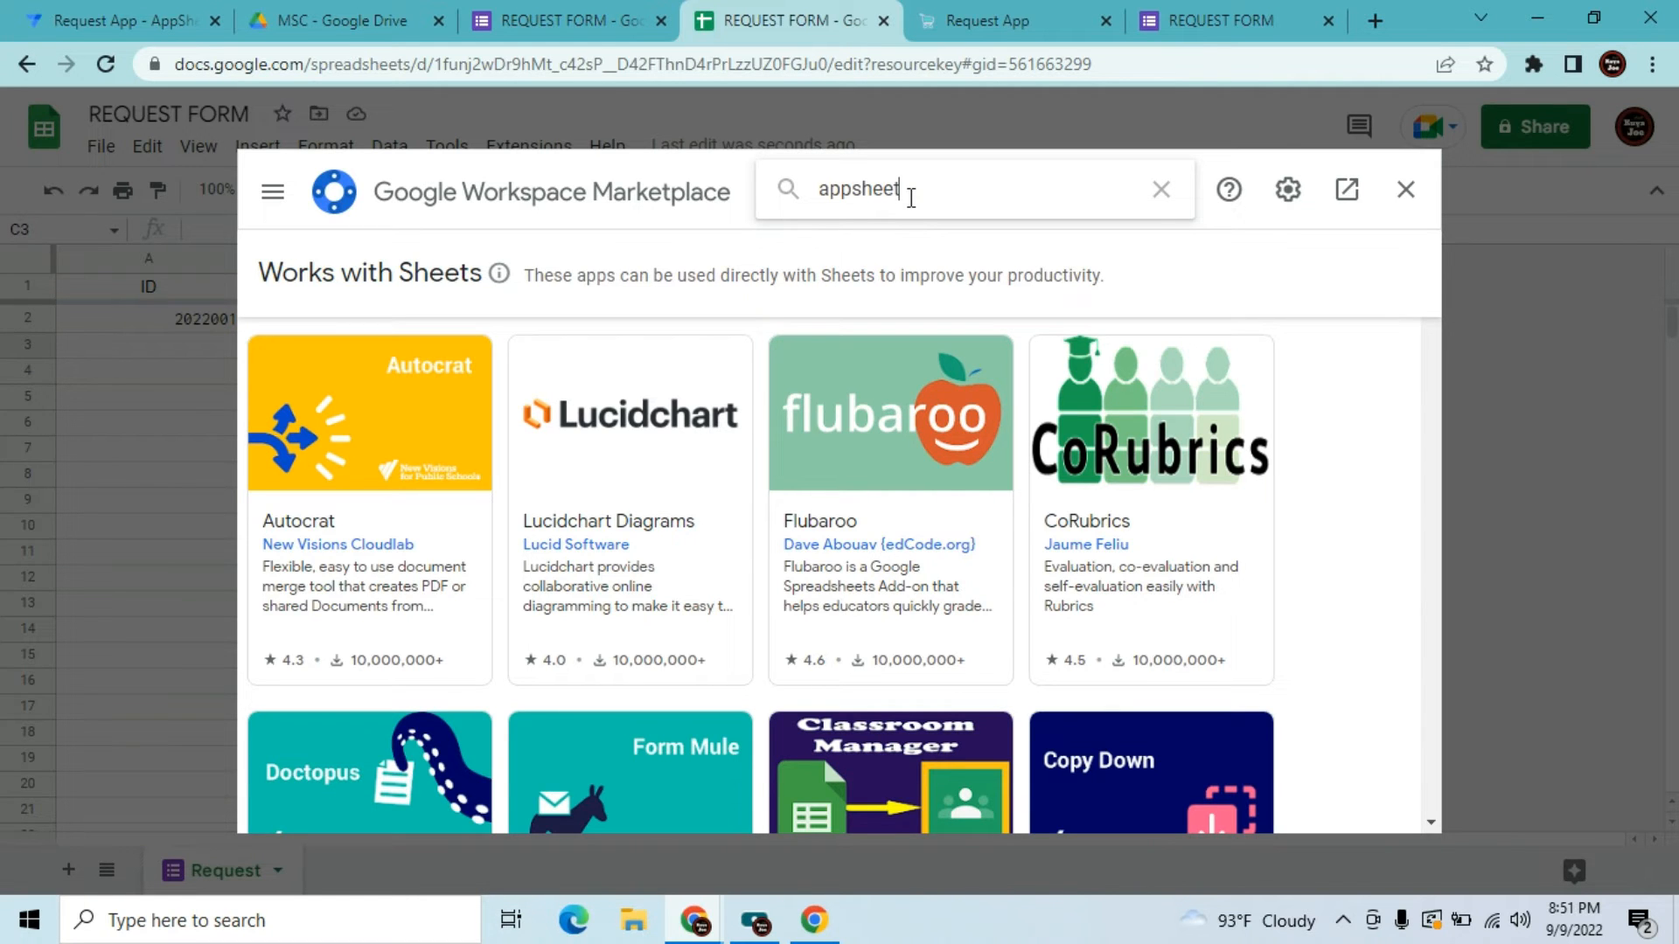
{"action": "key", "text": "Return"}
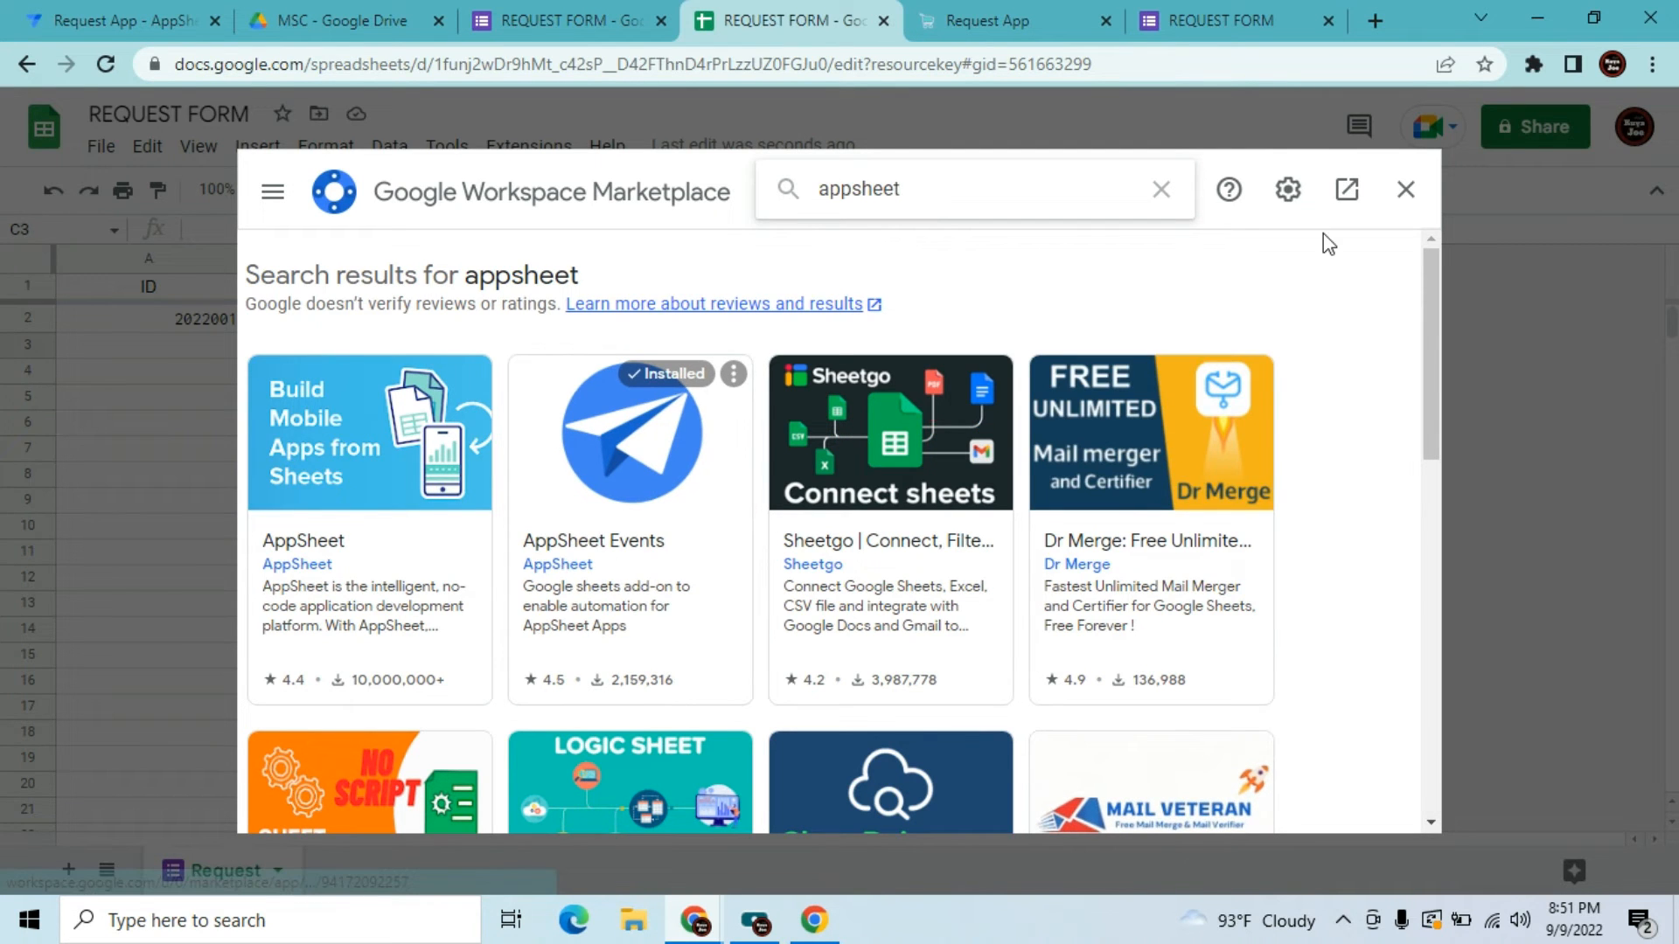
{"action": "left_click", "coordinate": [1405, 189]}
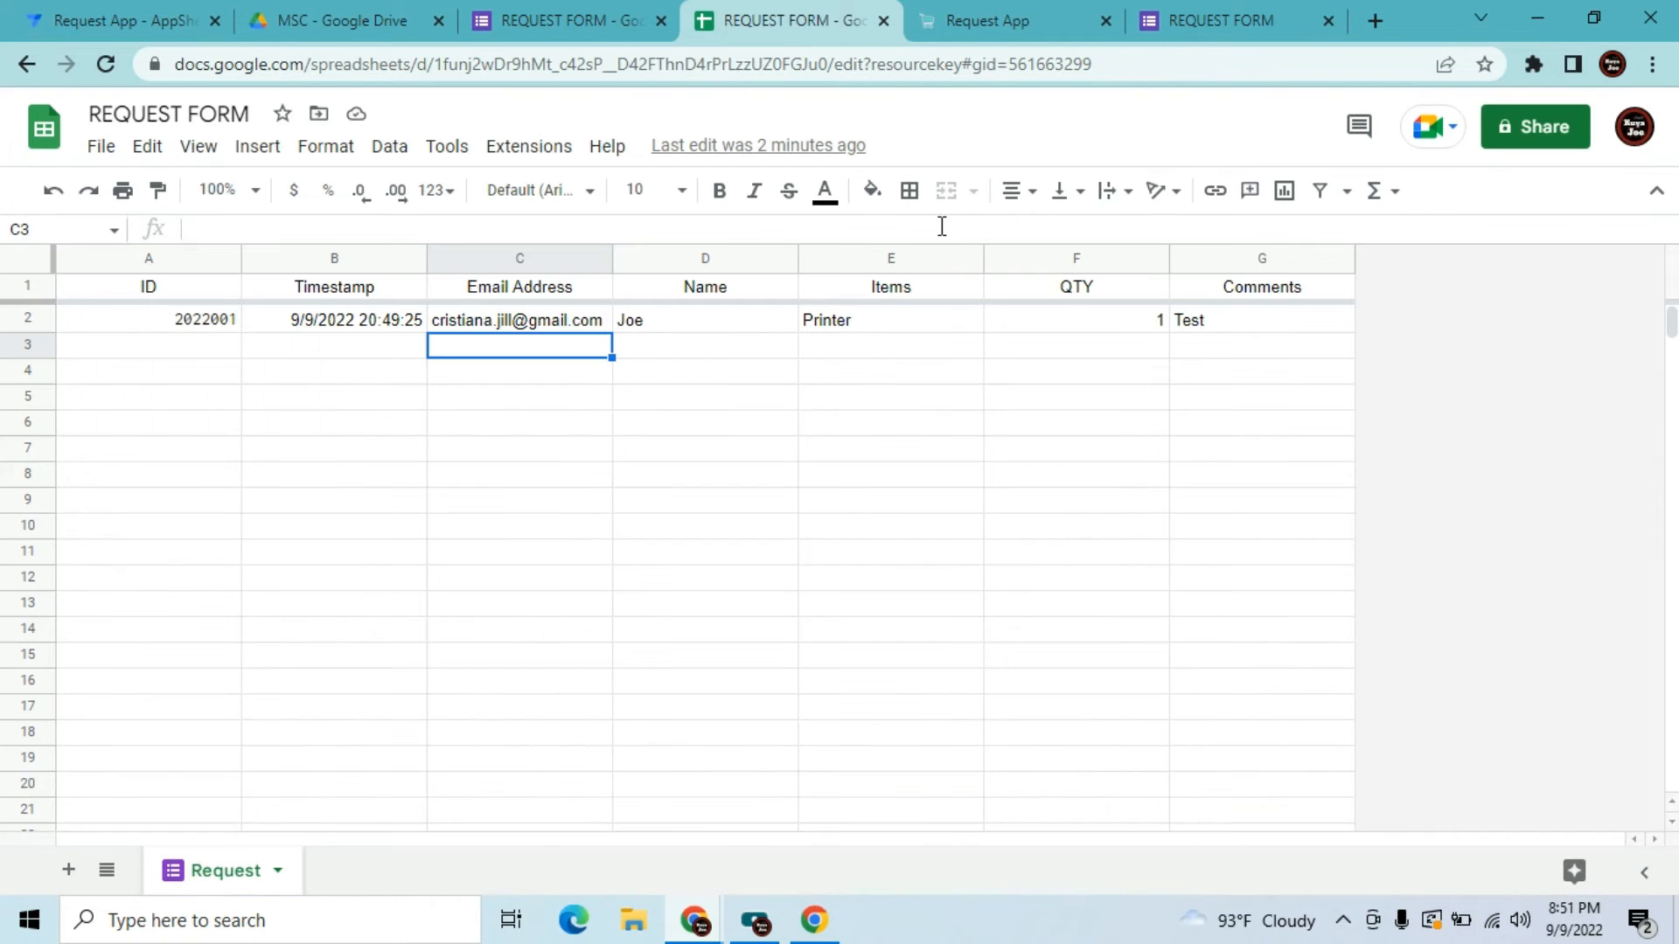
Enable AppSheet Events for this spreadsheet
{"action": "left_click", "coordinate": [558, 163]}
{"action": "mouse_move", "coordinate": [603, 418]}
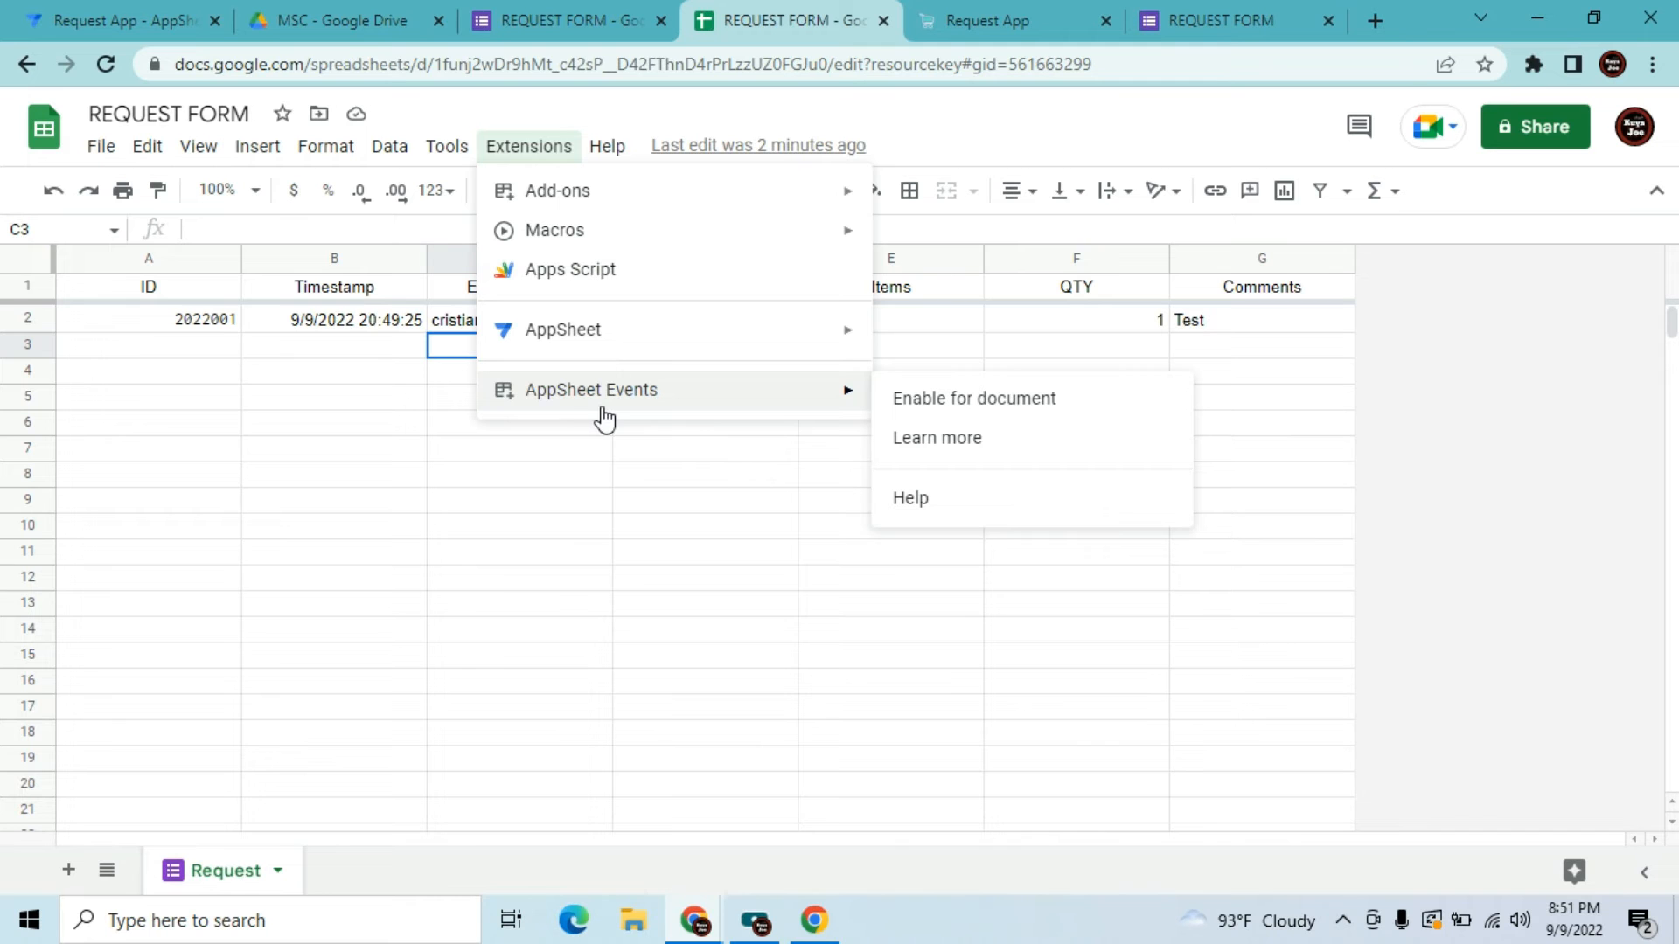
{"action": "left_click", "coordinate": [1010, 400]}
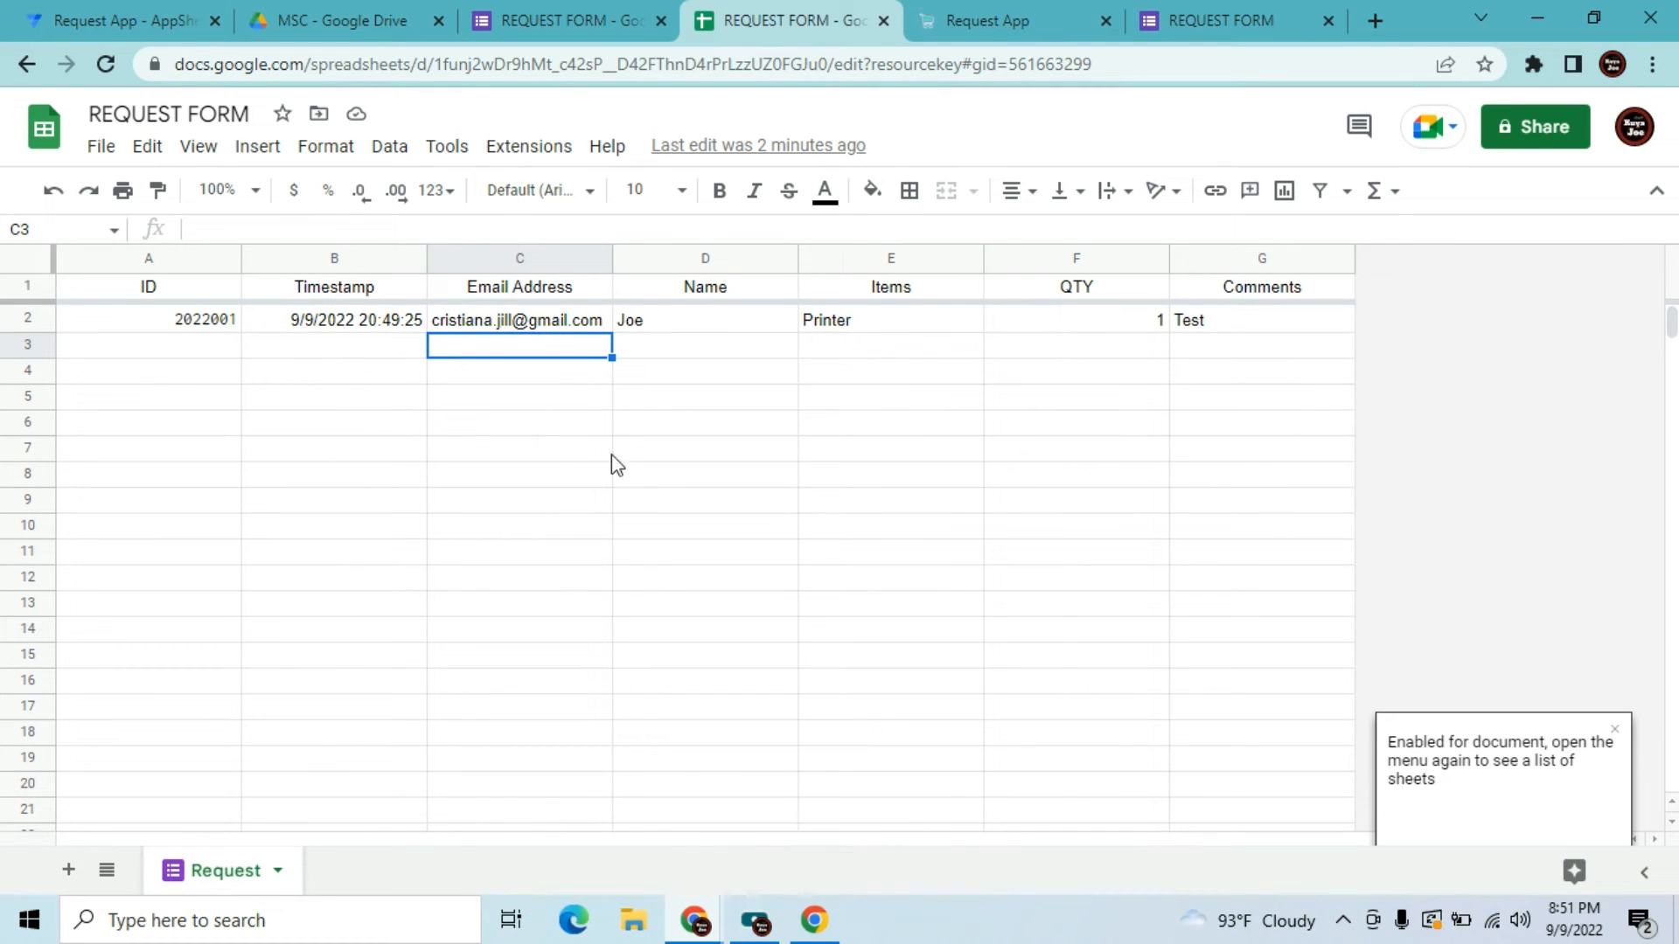
Turn on AppSheet events for the Request sheet and confirm its check mark
{"action": "left_click", "coordinate": [540, 147]}
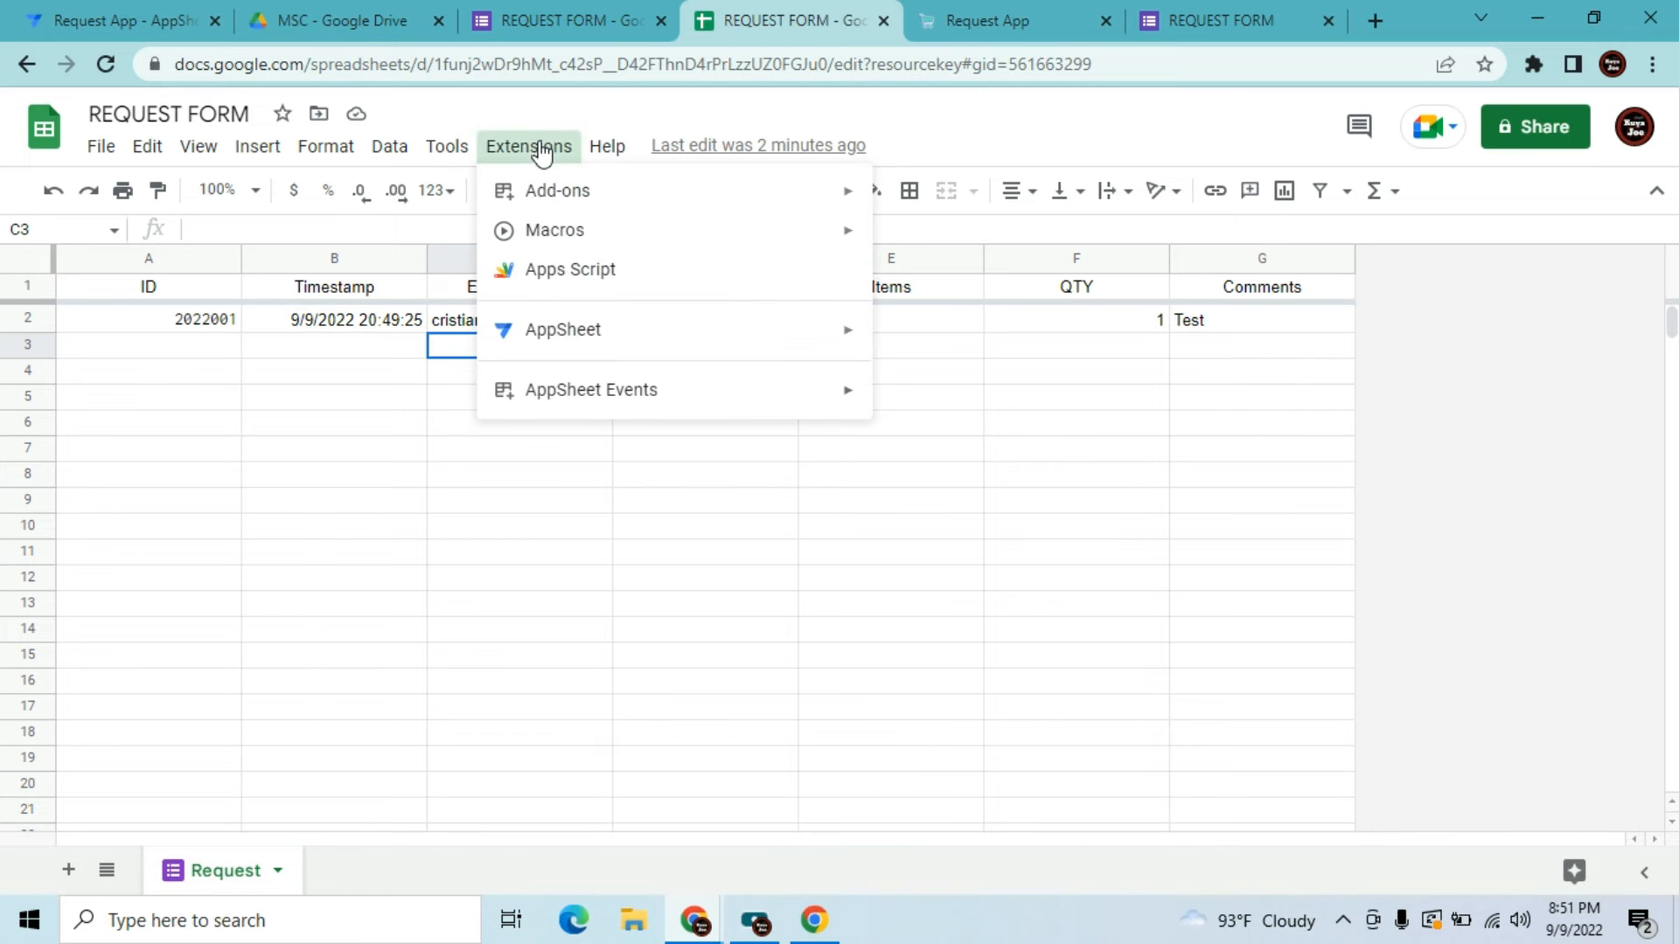
{"action": "mouse_move", "coordinate": [674, 404]}
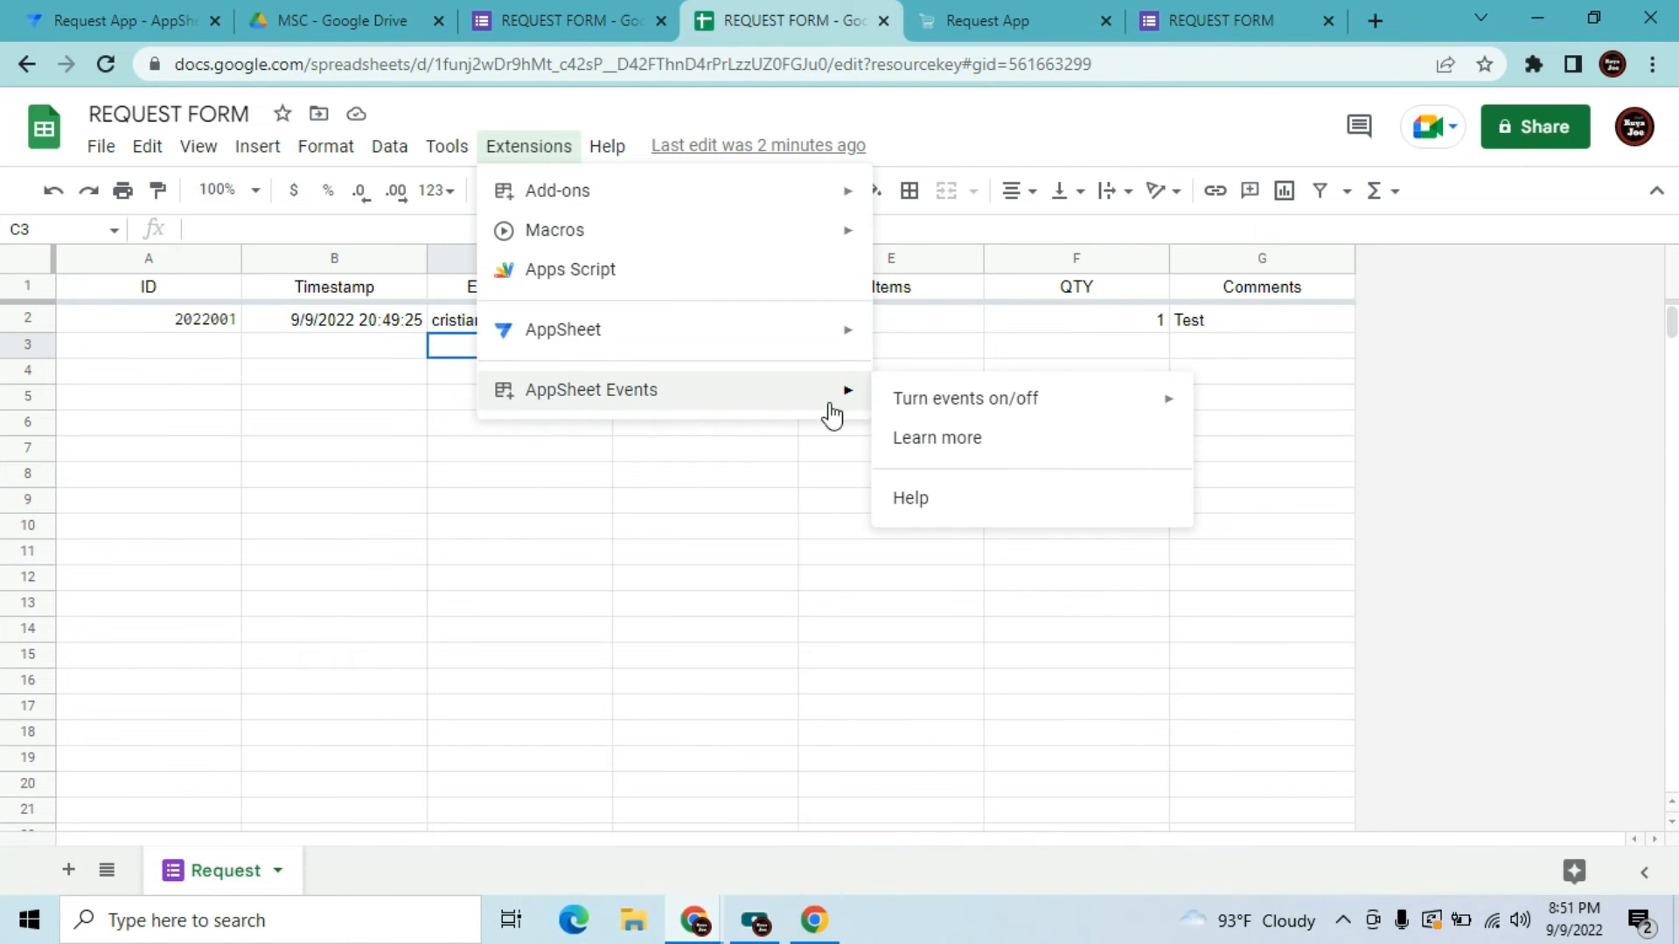
{"action": "mouse_move", "coordinate": [953, 412]}
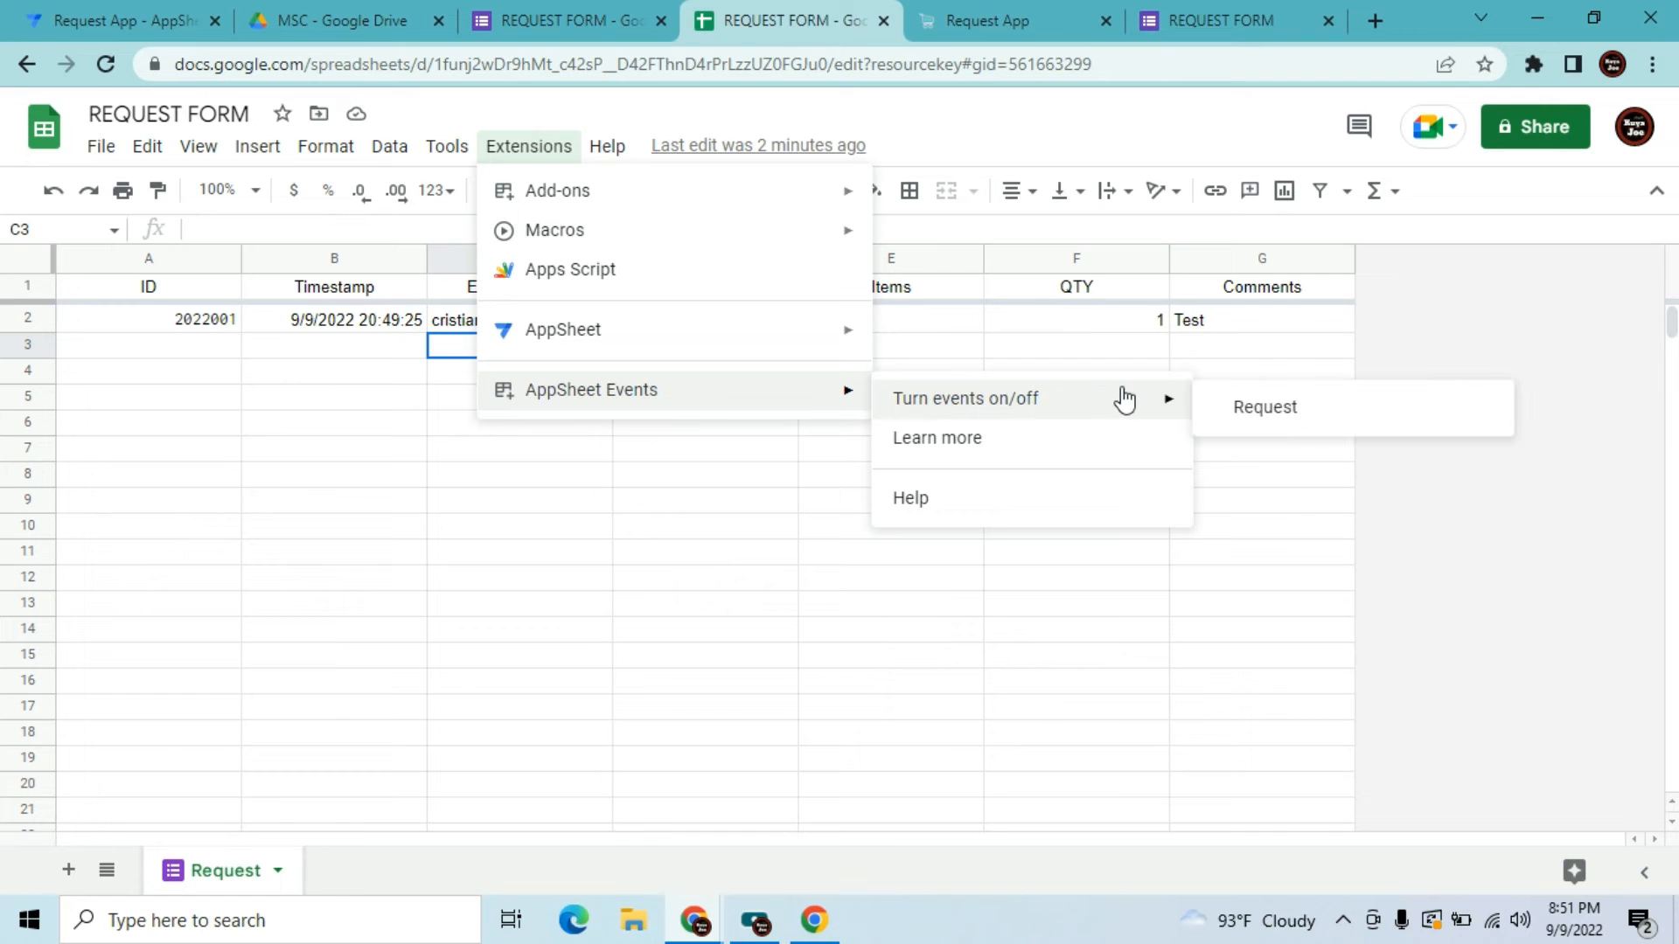
{"action": "left_click", "coordinate": [1229, 411]}
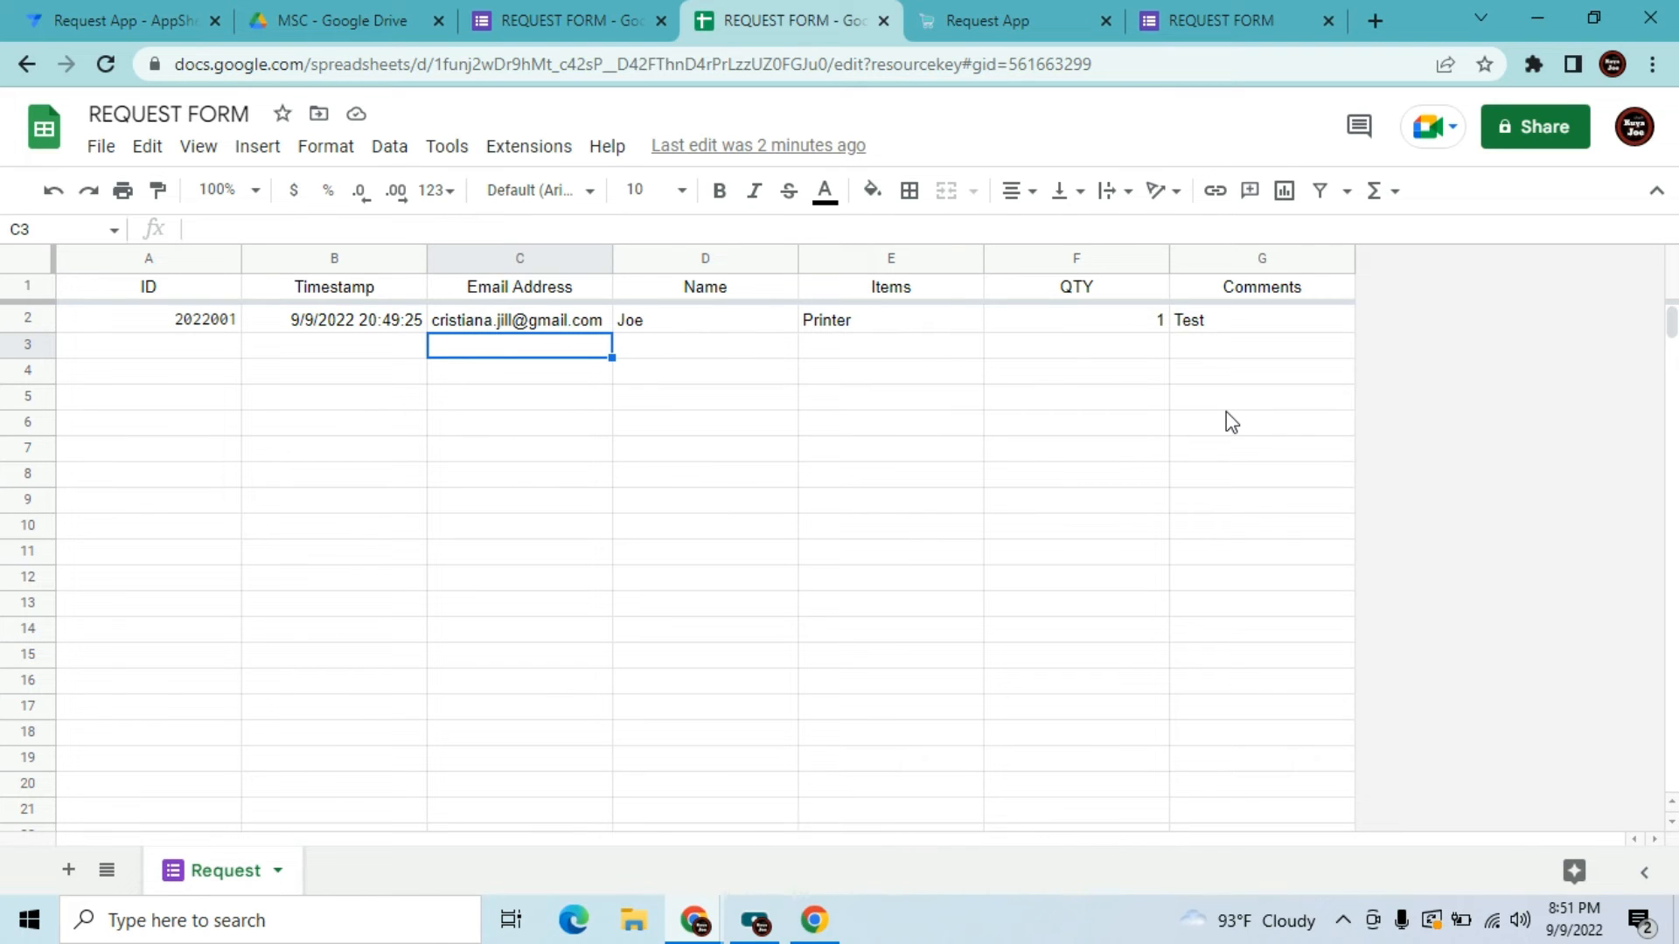
{"action": "left_click", "coordinate": [494, 150]}
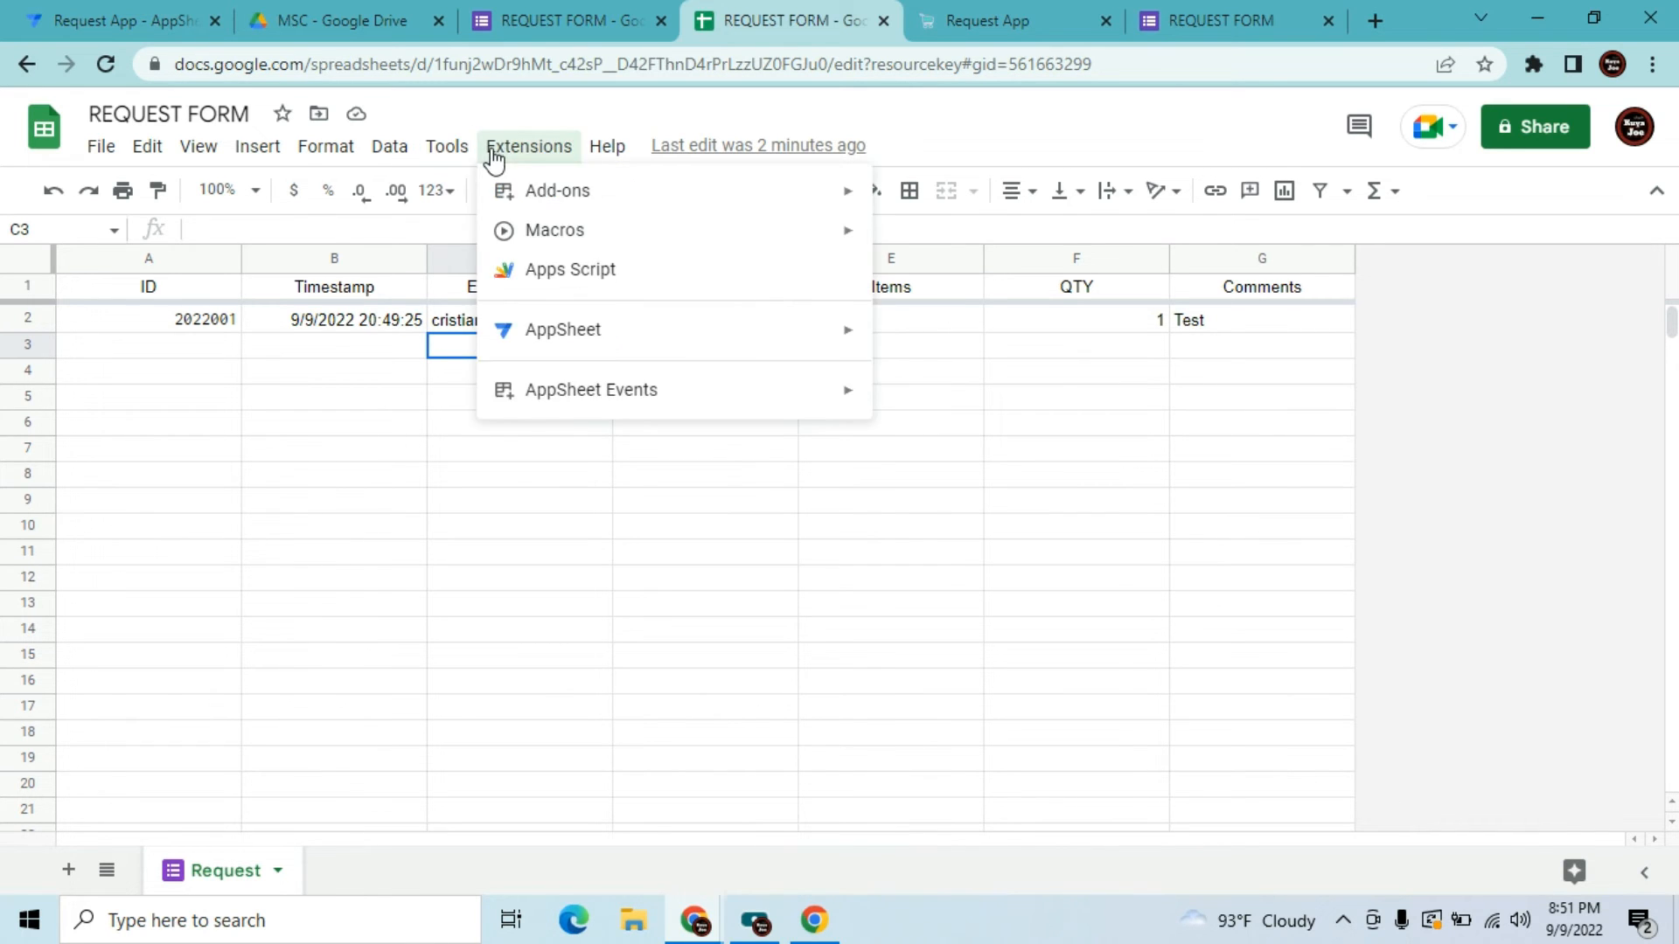
{"action": "mouse_move", "coordinate": [618, 395]}
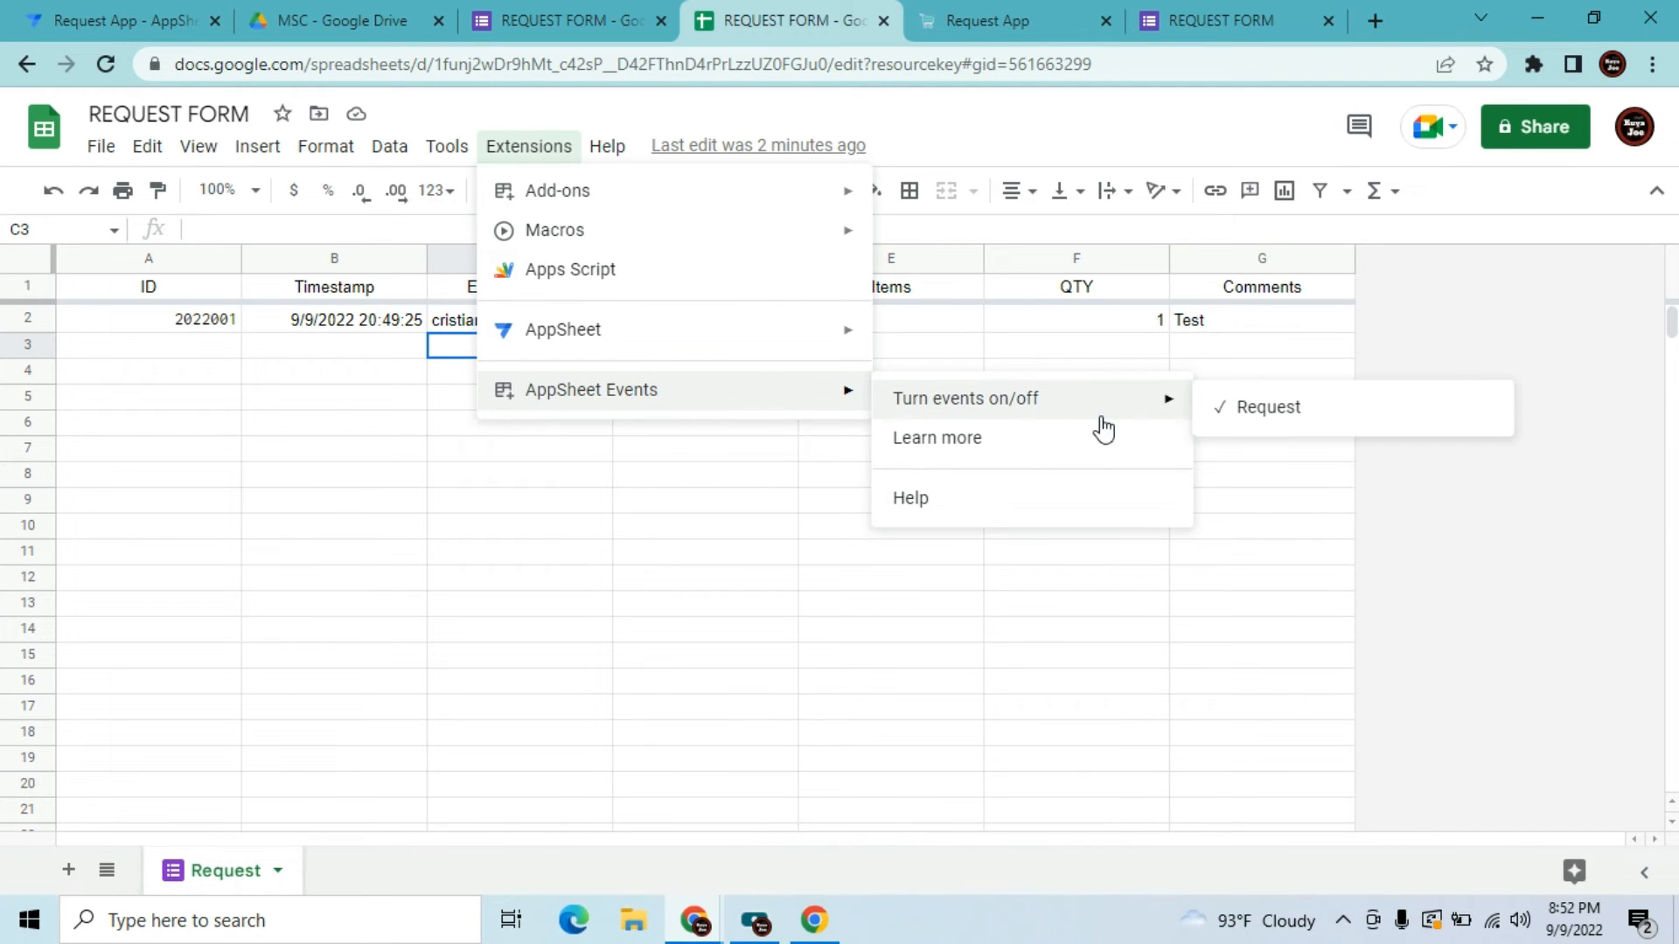
{"action": "mouse_move", "coordinate": [1183, 398]}
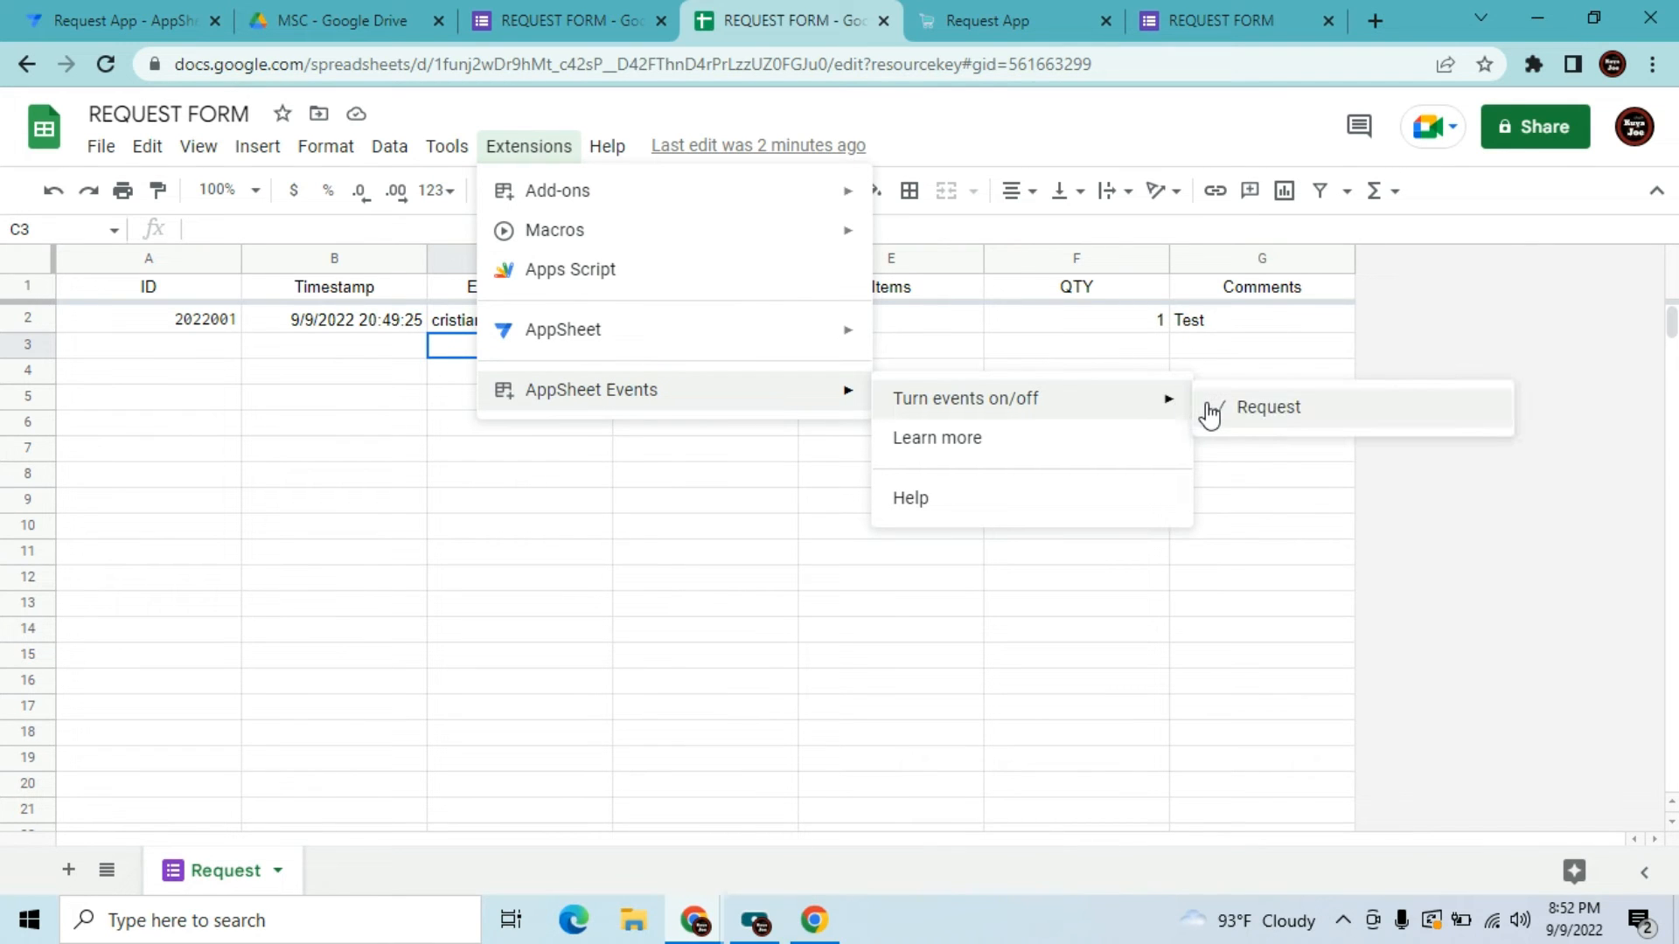
{"action": "left_click", "coordinate": [605, 587]}
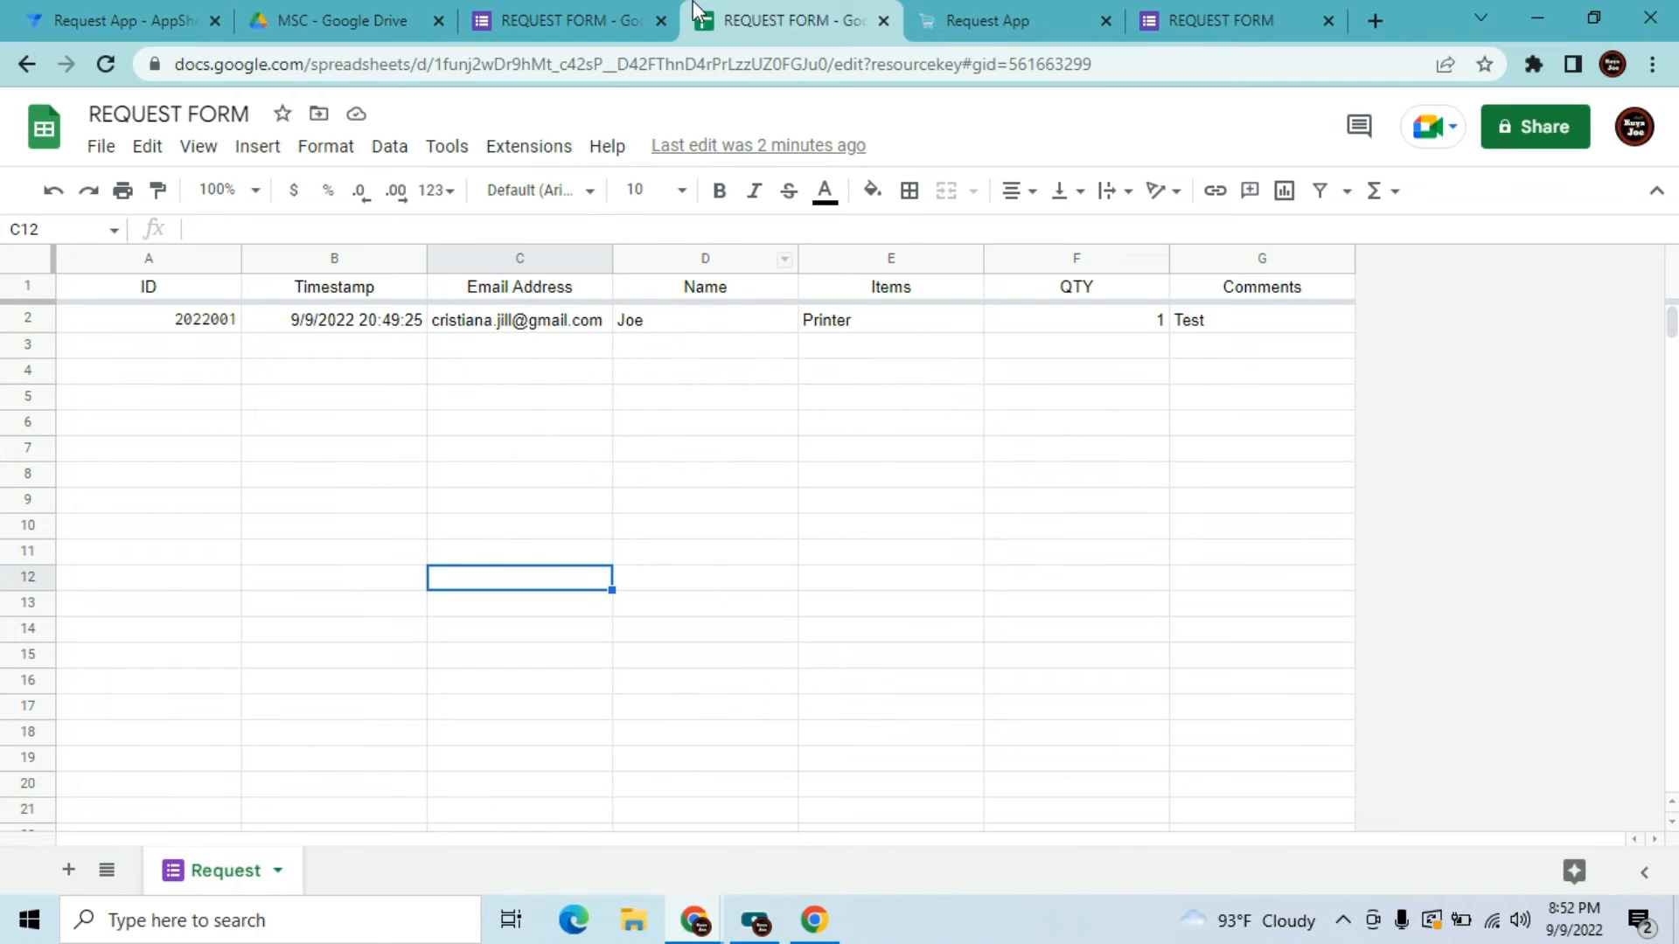
{"action": "left_click", "coordinate": [145, 7]}
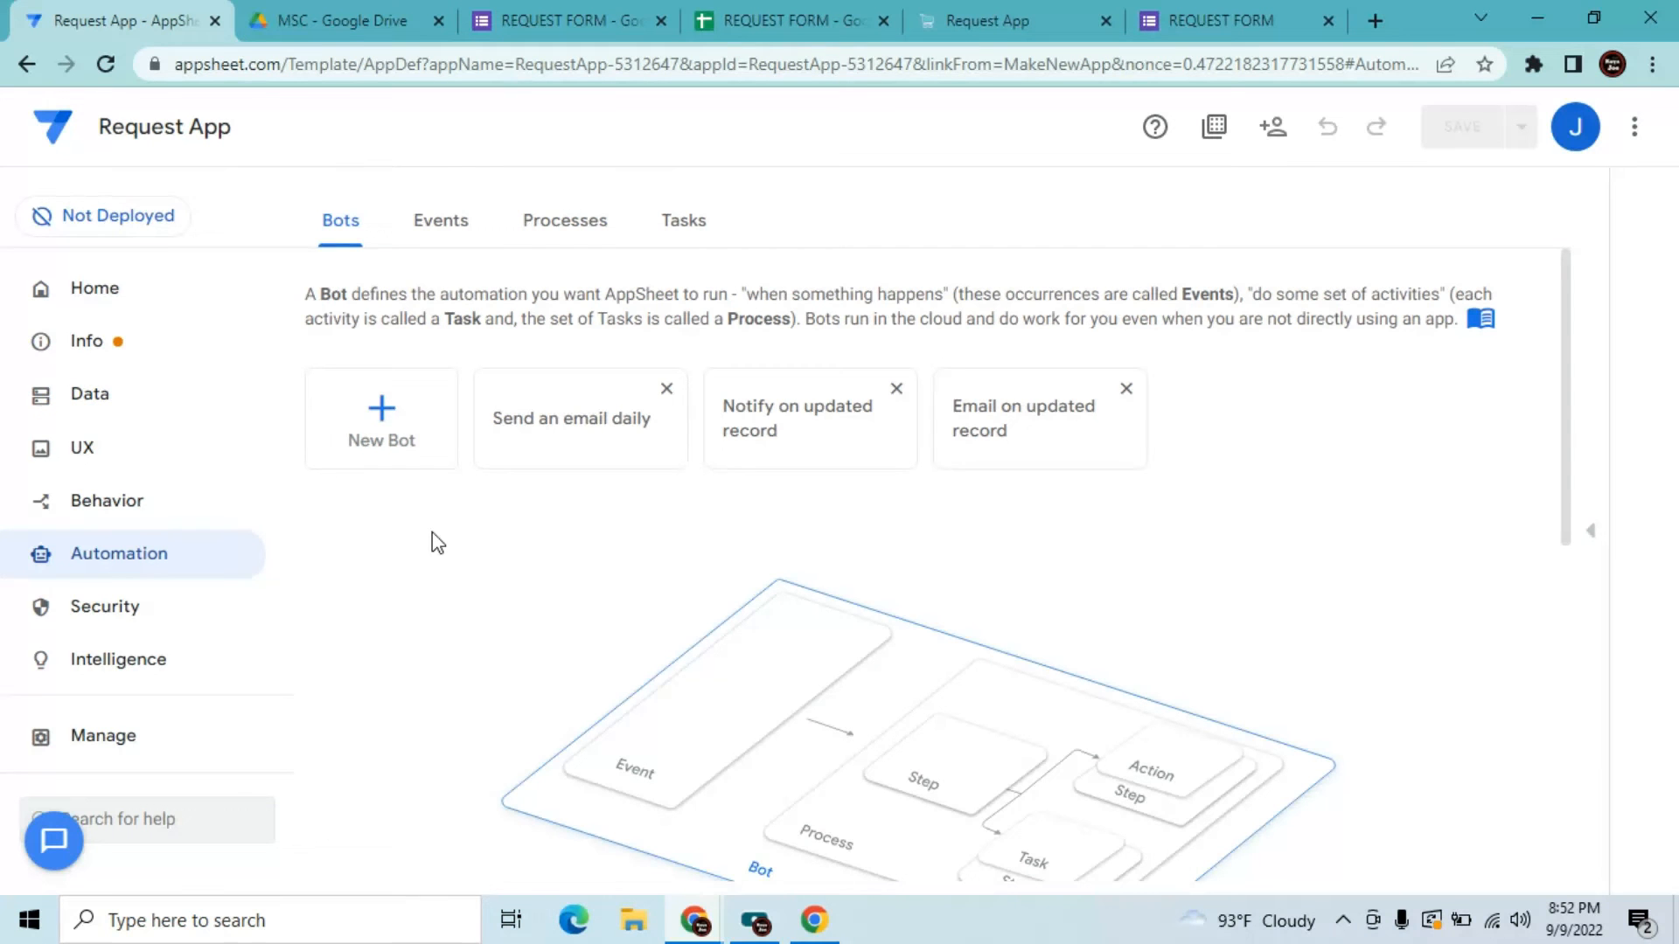
Create a new custom bot named 'Email PDF'
{"action": "left_click", "coordinate": [374, 442]}
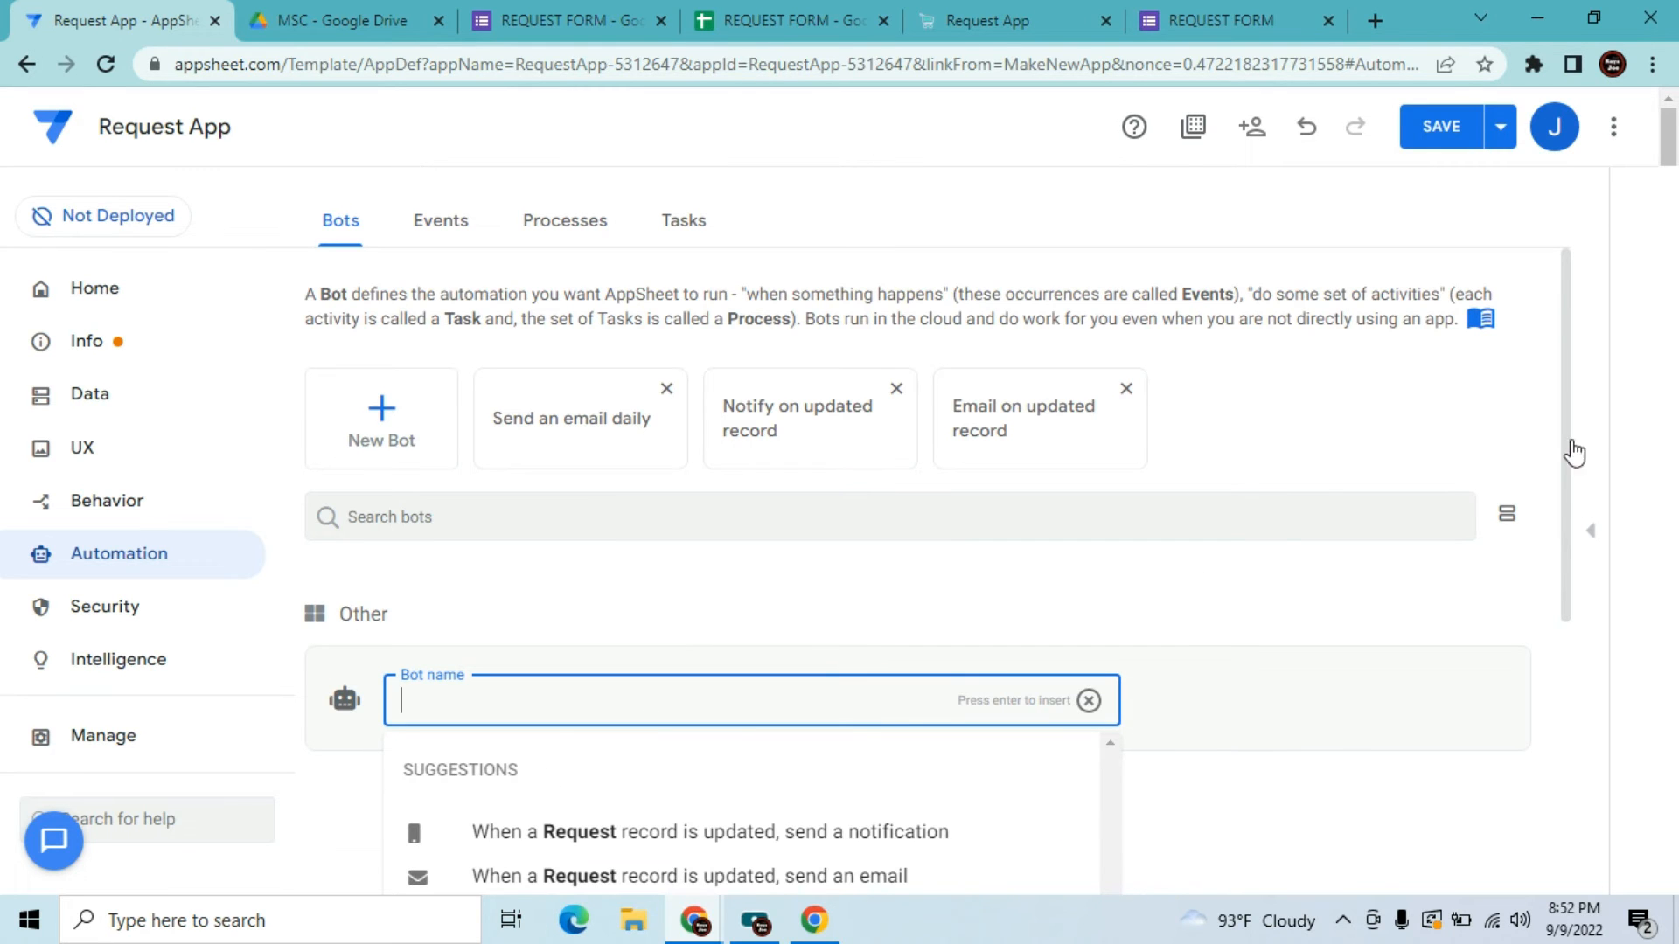
{"action": "scroll", "coordinate": [1571, 485], "scroll_direction": "down", "scroll_amount": 1}
{"action": "scroll", "coordinate": [1569, 516], "scroll_direction": "down", "scroll_amount": 2}
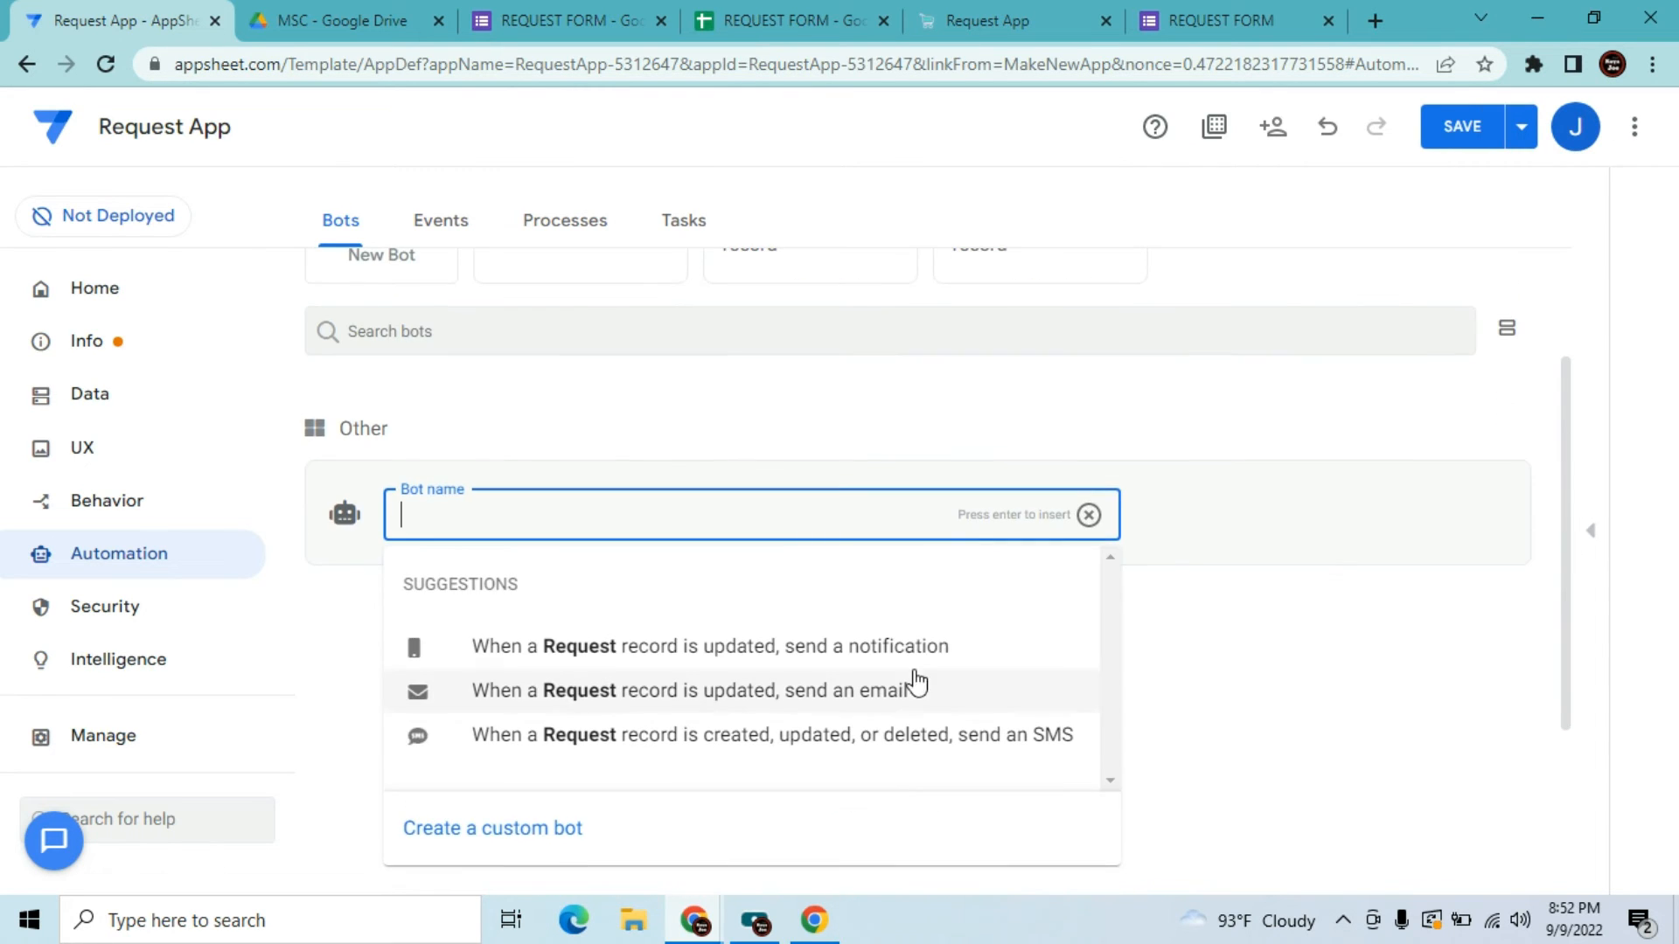
{"action": "left_click", "coordinate": [584, 831]}
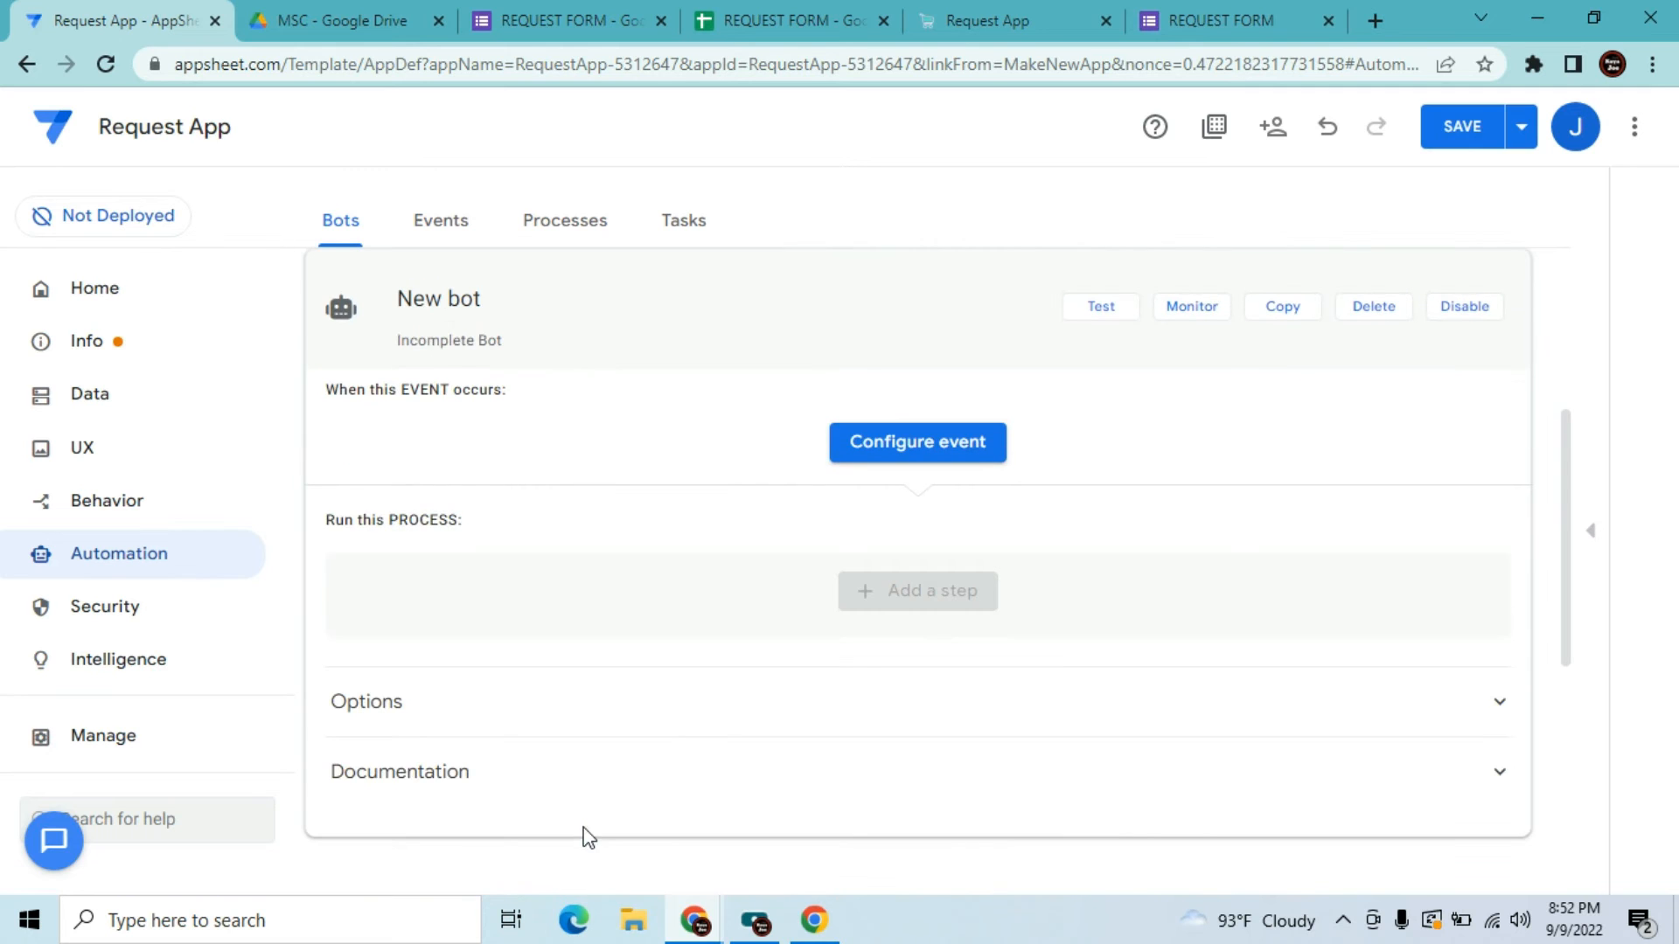
{"action": "left_click", "coordinate": [542, 291]}
{"action": "key", "text": "BackSpace"}
{"action": "key", "text": "BackSpace"}
{"action": "key", "text": "BackSpace"}
{"action": "key", "text": "BackSpace"}
{"action": "key", "text": "BackSpace"}
{"action": "key", "text": "BackSpace"}
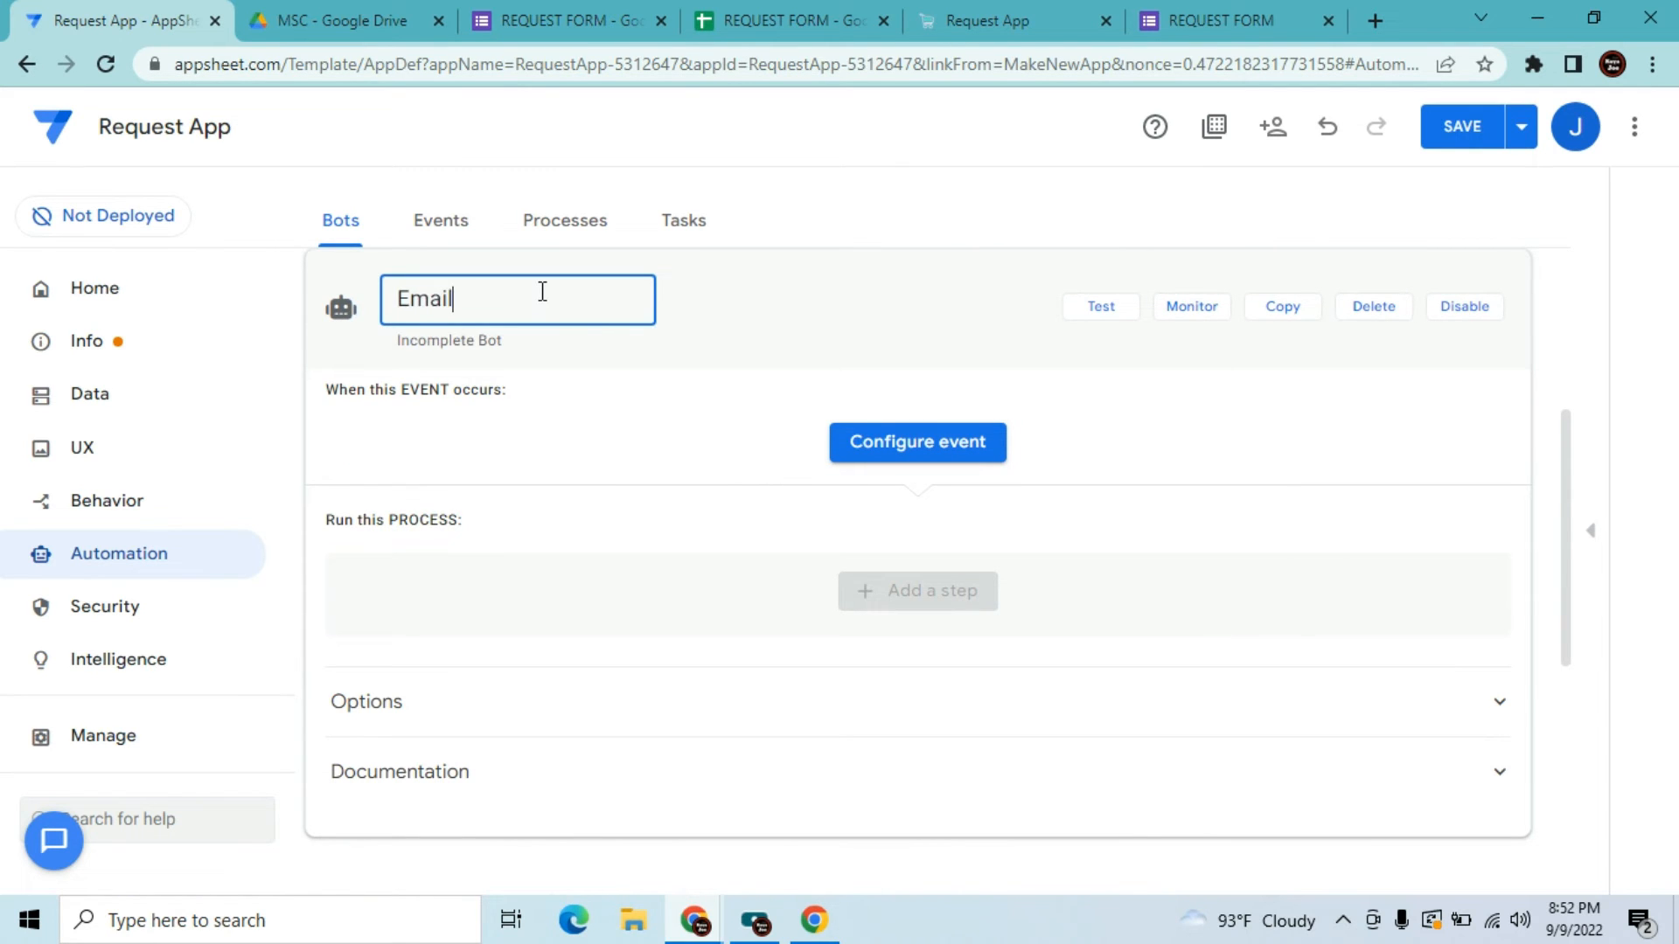
{"action": "type", "text": "Email PDF"}
Add a custom data-change event on the Request table named 'Email PDF'
{"action": "left_click", "coordinate": [858, 441]}
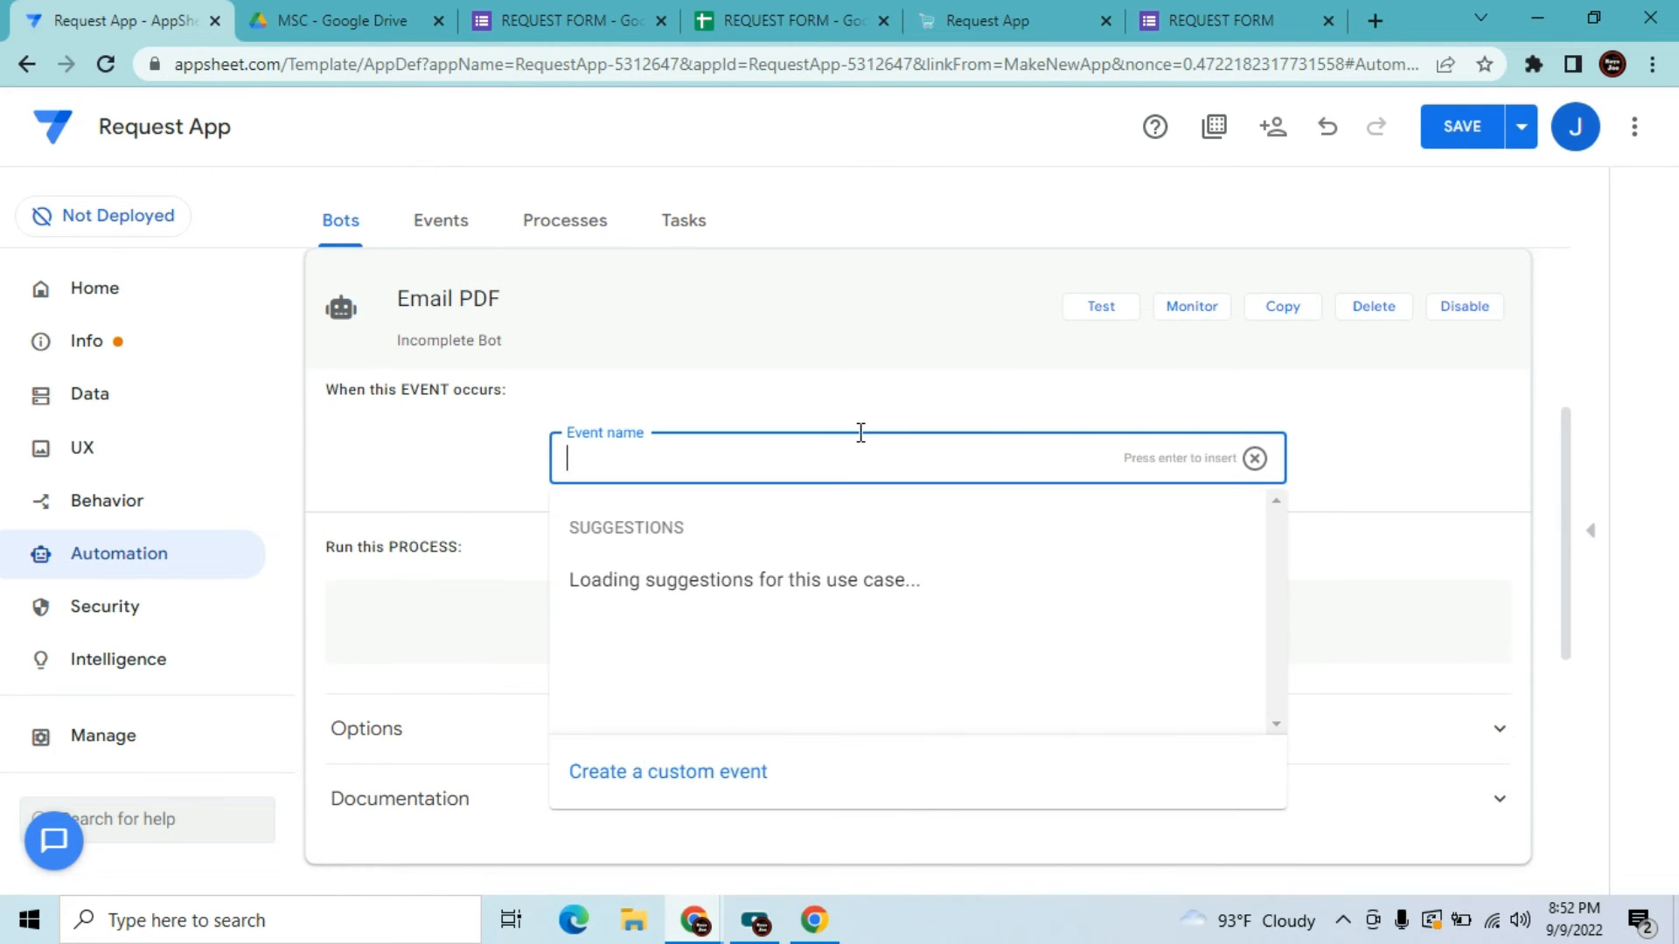
{"action": "left_click", "coordinate": [637, 773]}
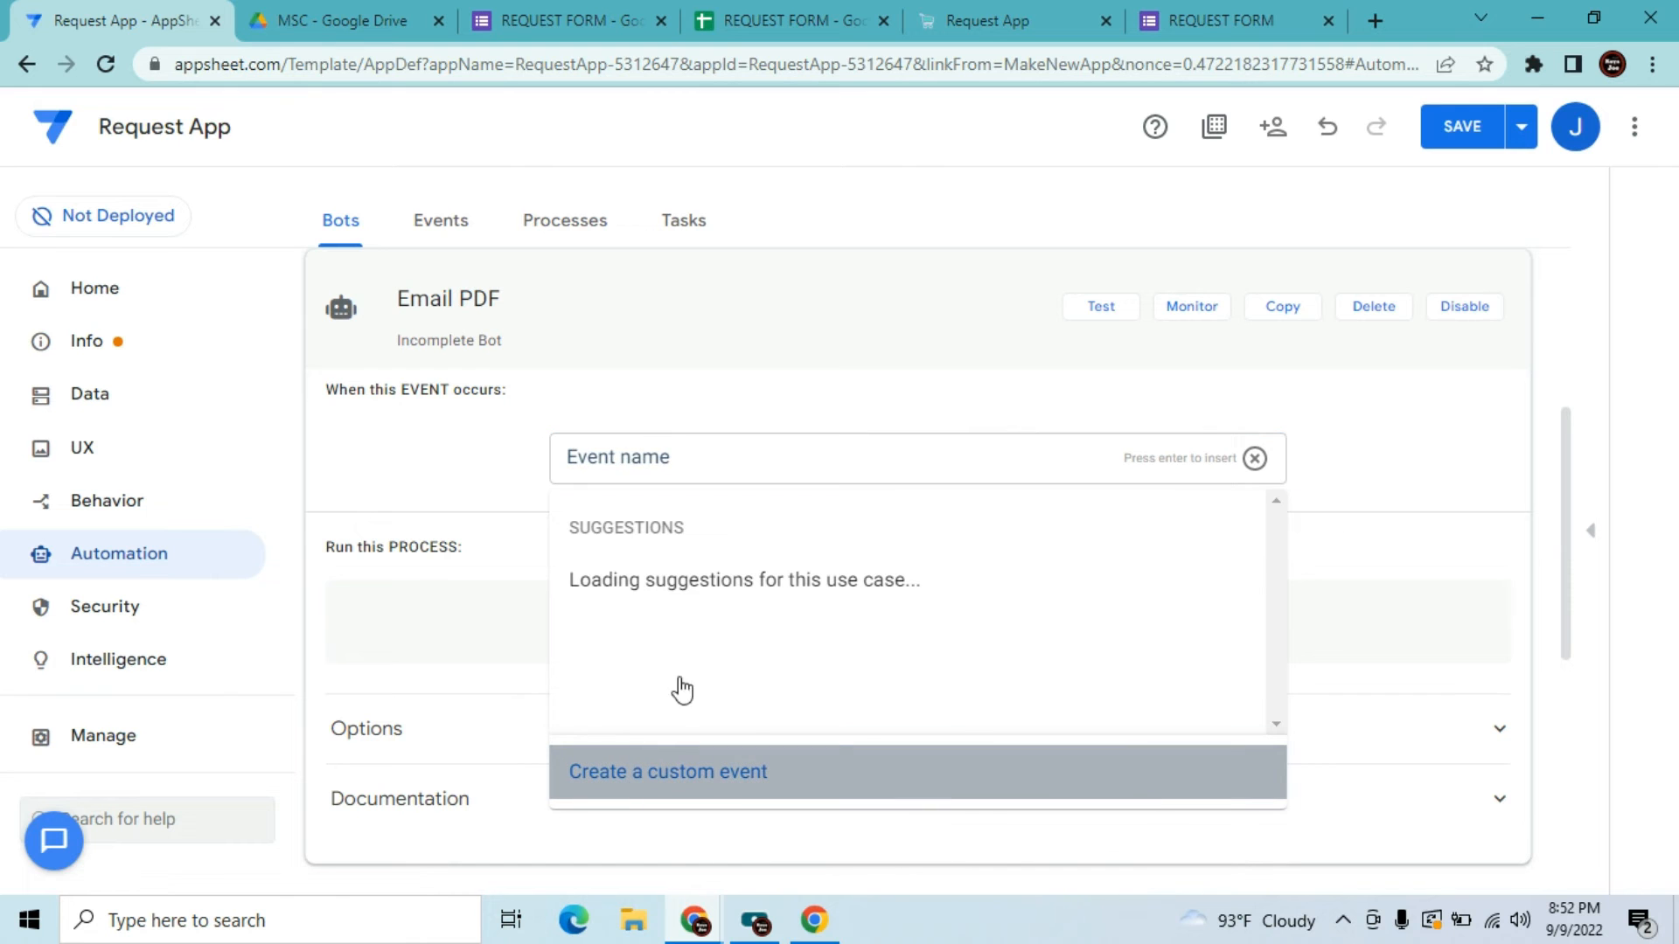
{"action": "left_click", "coordinate": [683, 769]}
{"action": "left_click", "coordinate": [1327, 385]}
{"action": "key", "text": "BackSpace"}
{"action": "key", "text": "BackSpace"}
{"action": "key", "text": "BackSpace"}
{"action": "key", "text": "BackSpace"}
{"action": "key", "text": "BackSpace"}
{"action": "key", "text": "BackSpace"}
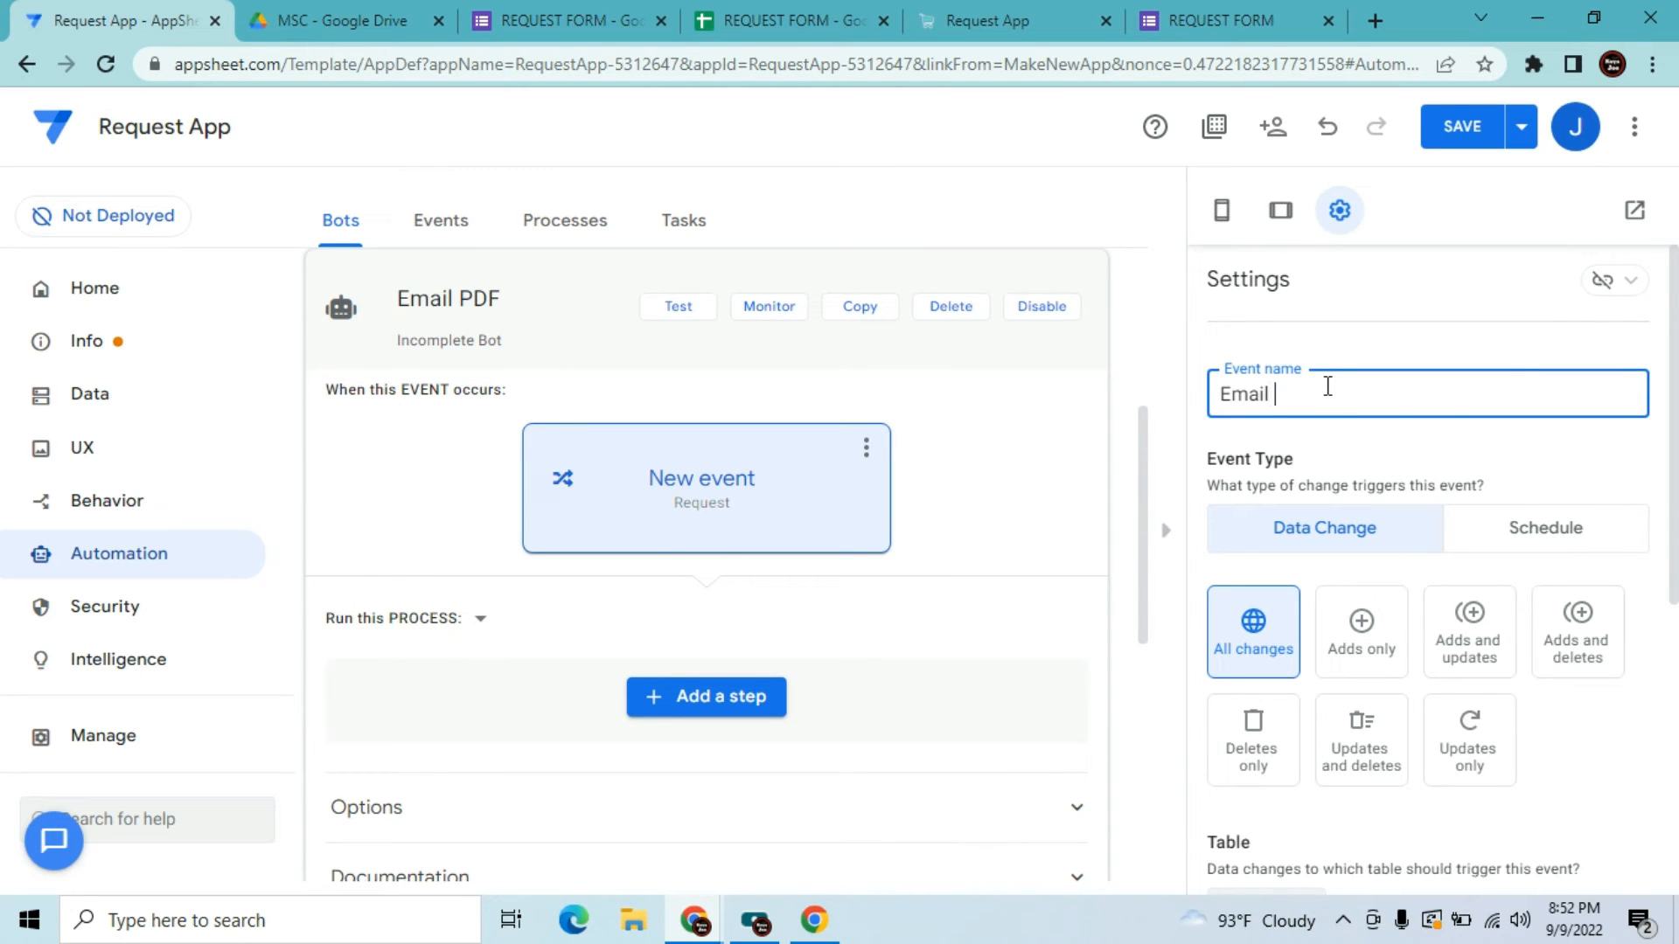
{"action": "left_click", "coordinate": [1312, 538]}
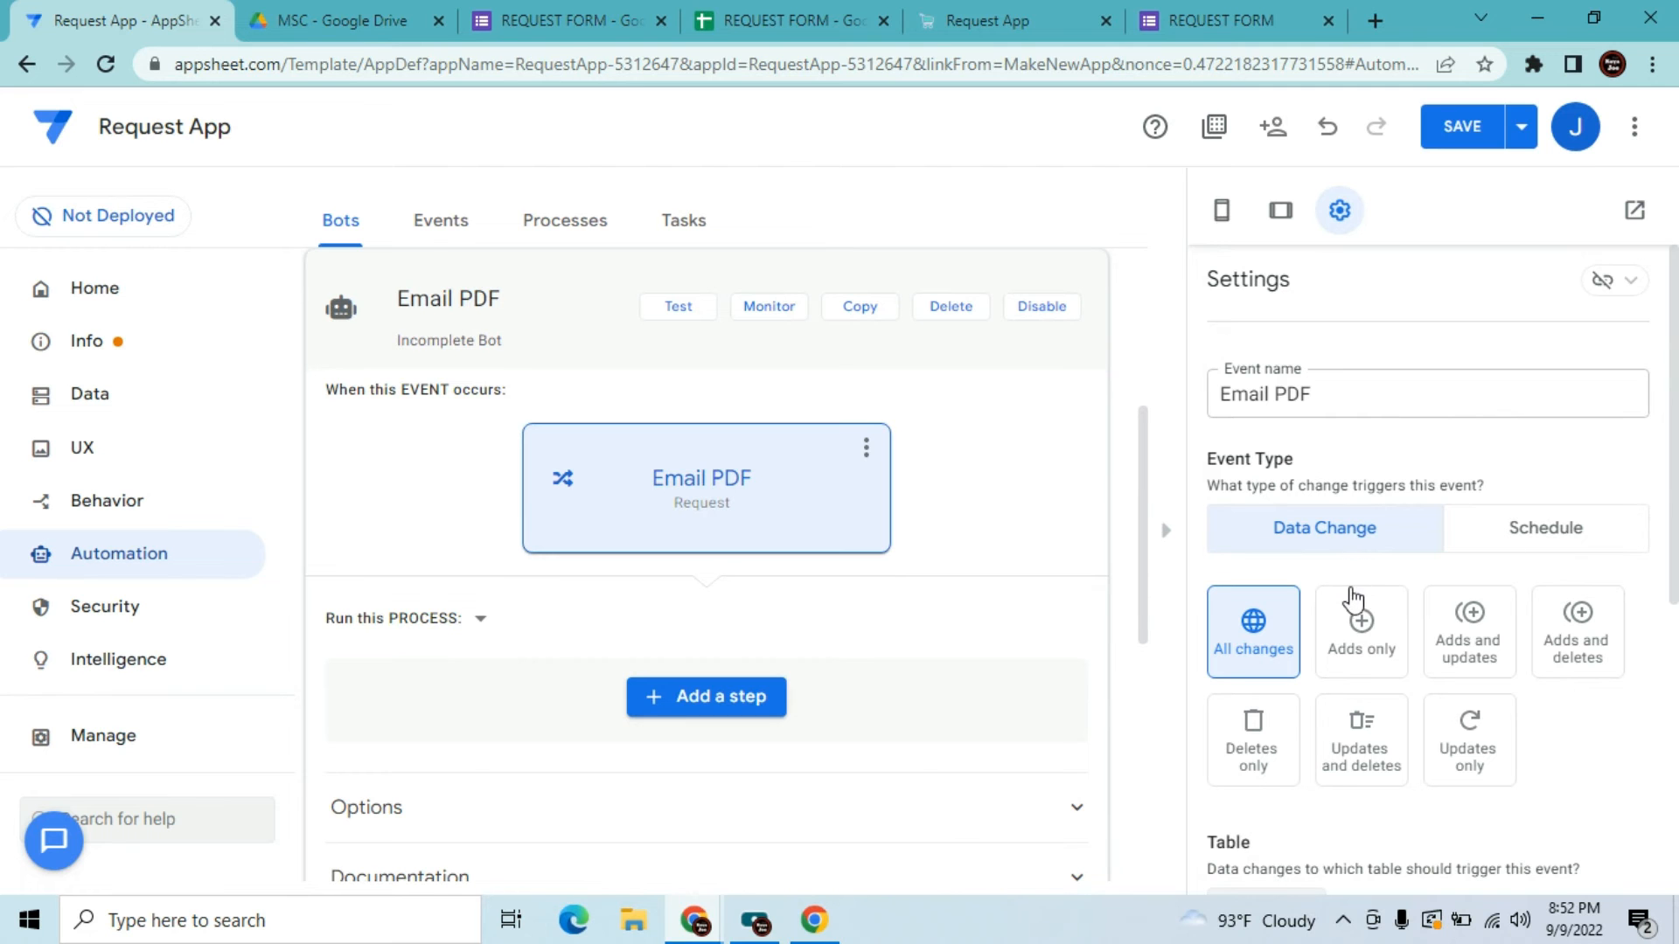
{"action": "left_click", "coordinate": [852, 13]}
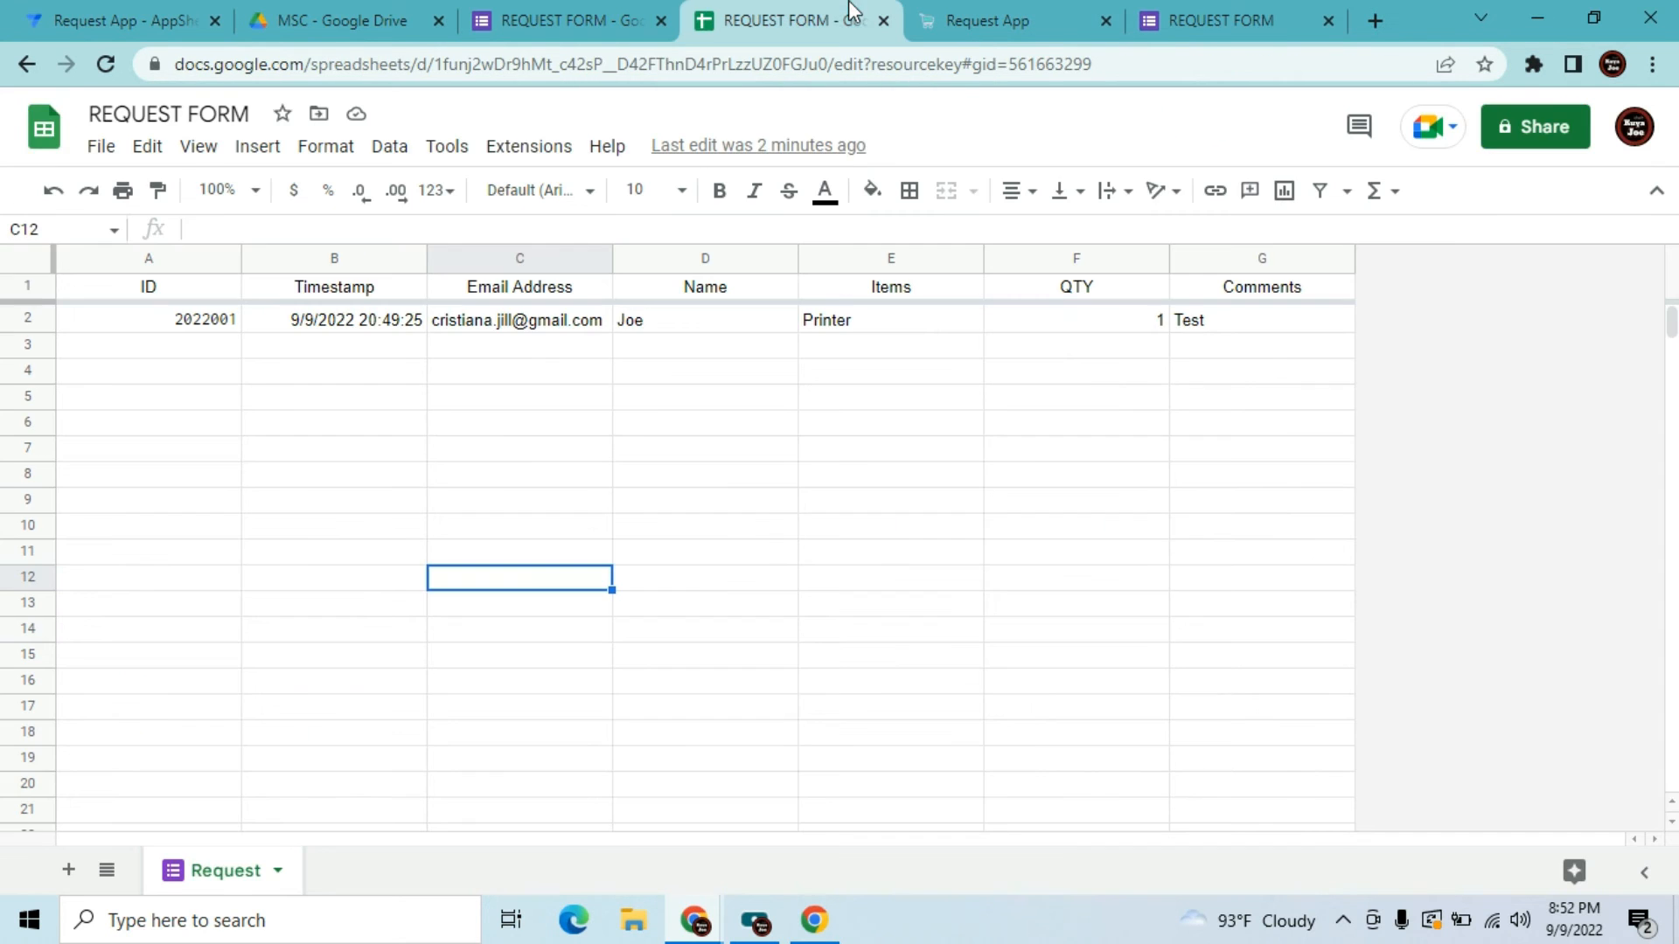
Review the REQUEST FORM response sheet, form editor and confirmation page, then return to the Email PDF bot
{"action": "left_click", "coordinate": [670, 378]}
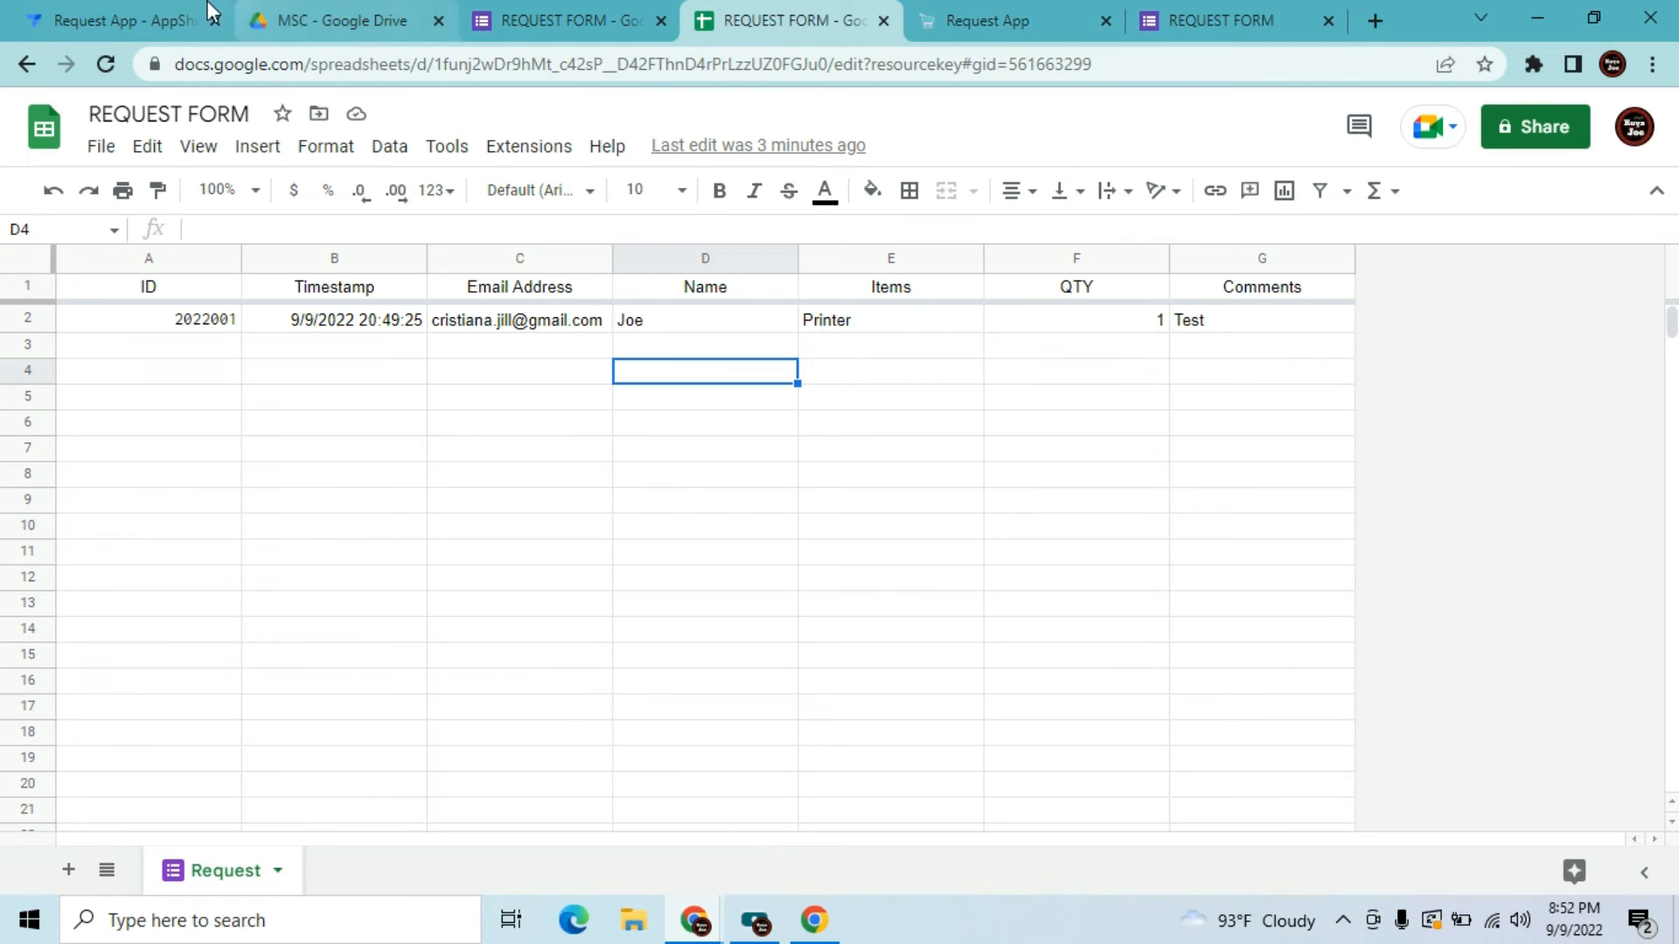
{"action": "key", "text": "ctrl+1"}
{"action": "left_click", "coordinate": [569, 20]}
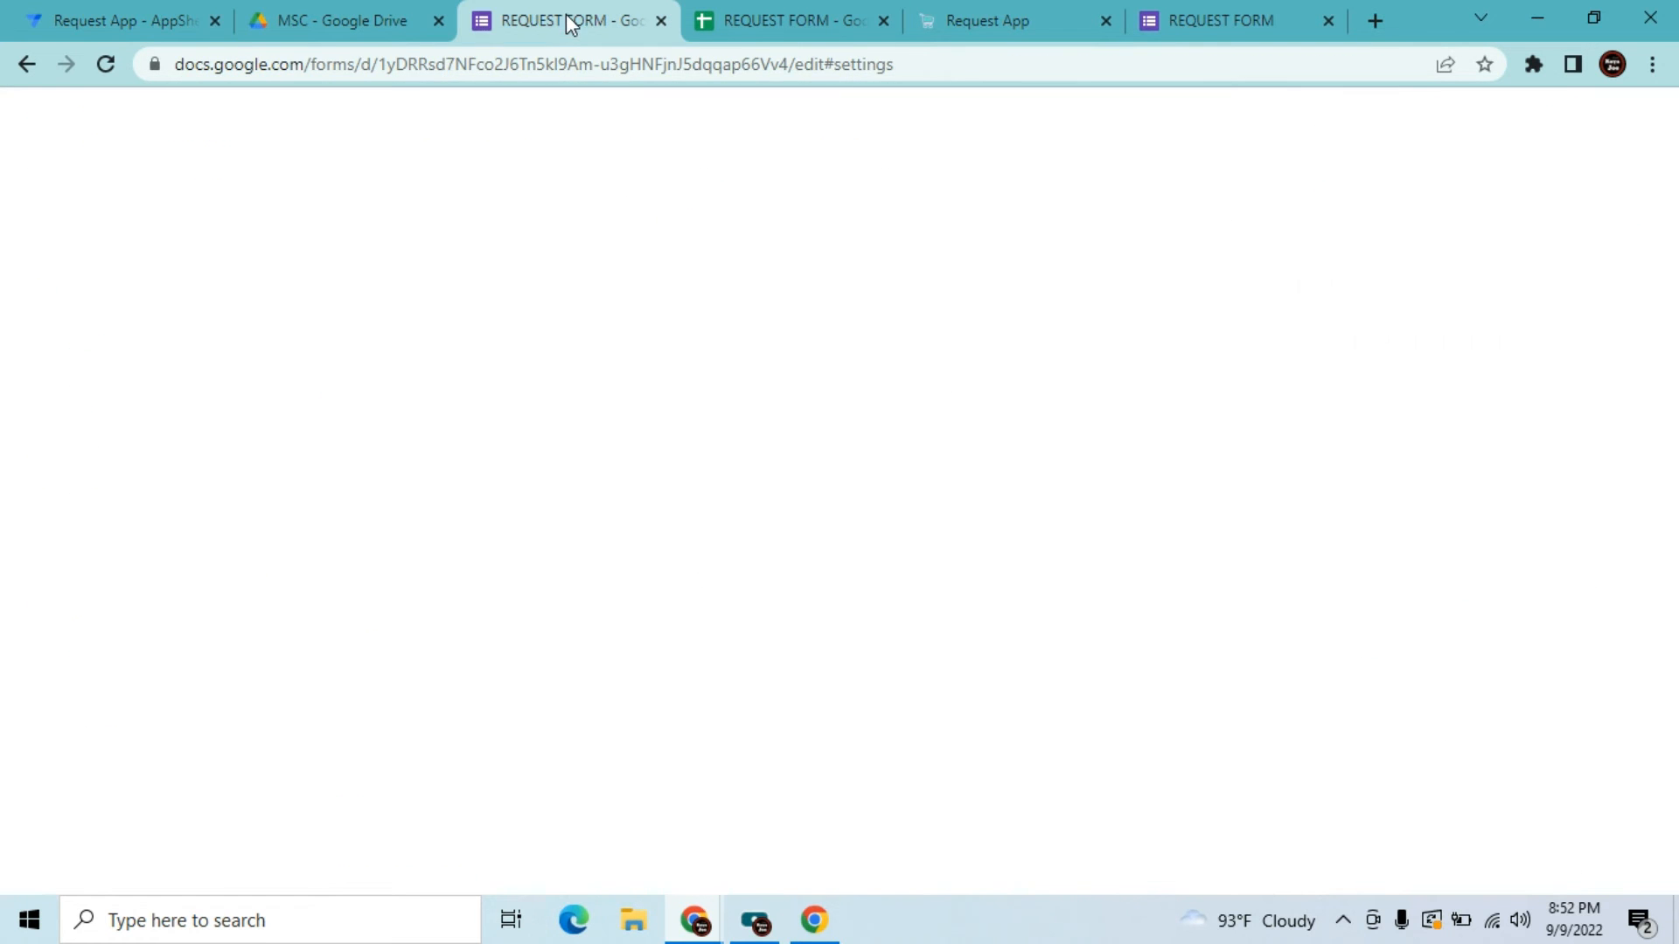
{"action": "left_click", "coordinate": [1259, 13]}
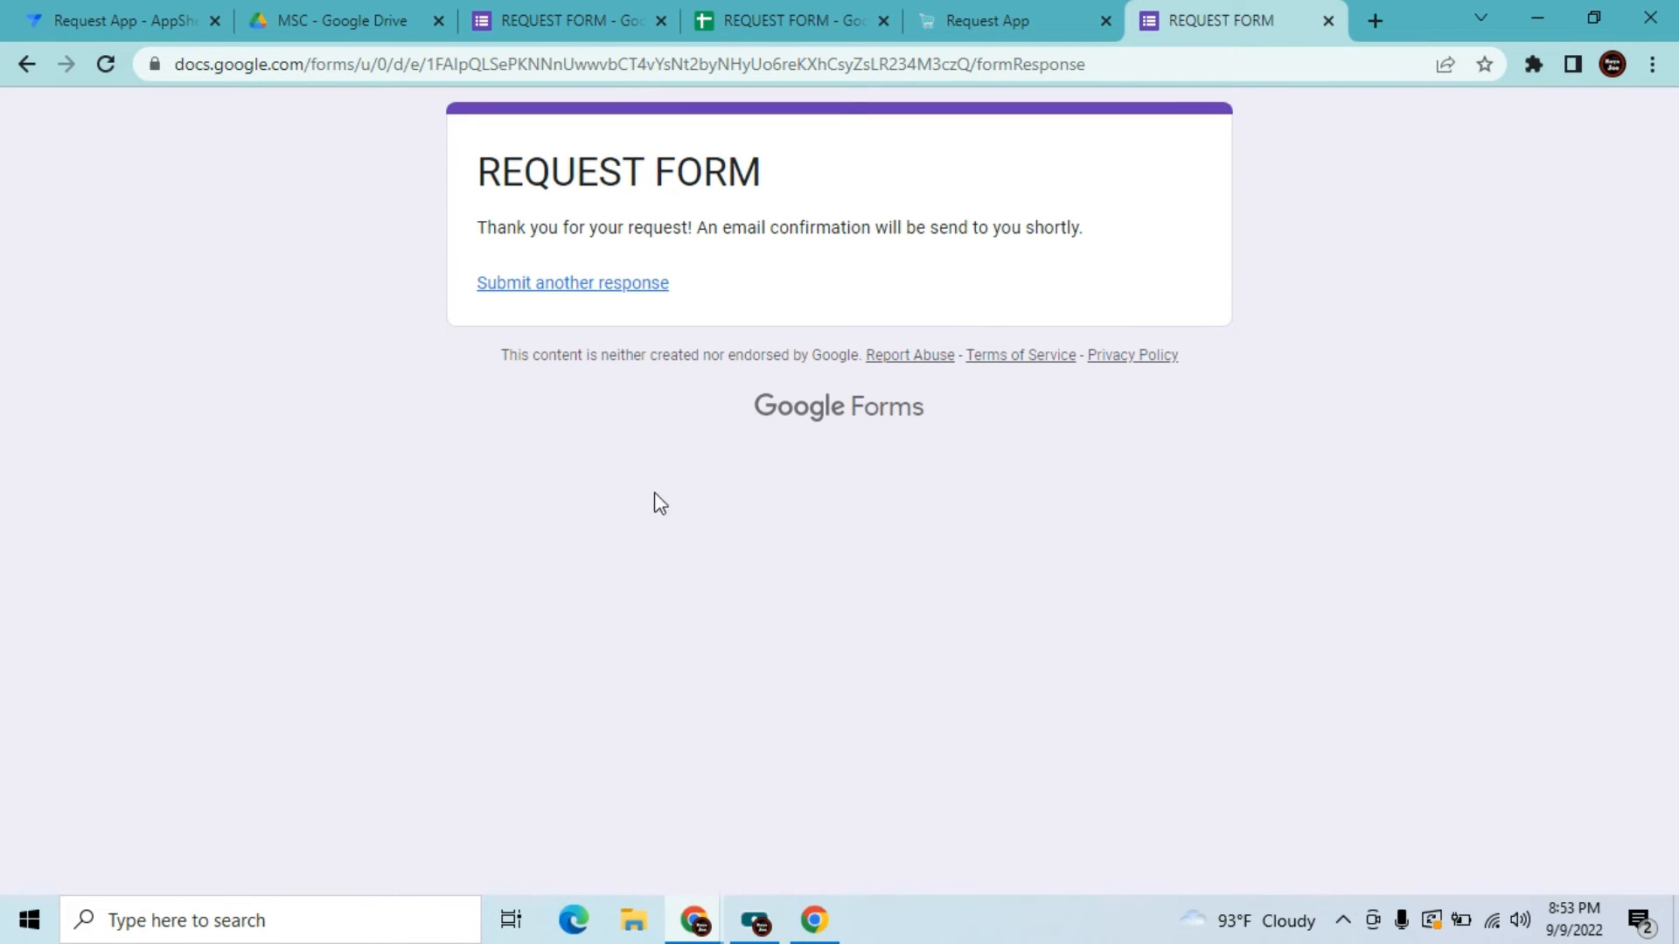
{"action": "left_click", "coordinate": [742, 13]}
{"action": "left_click", "coordinate": [336, 426]}
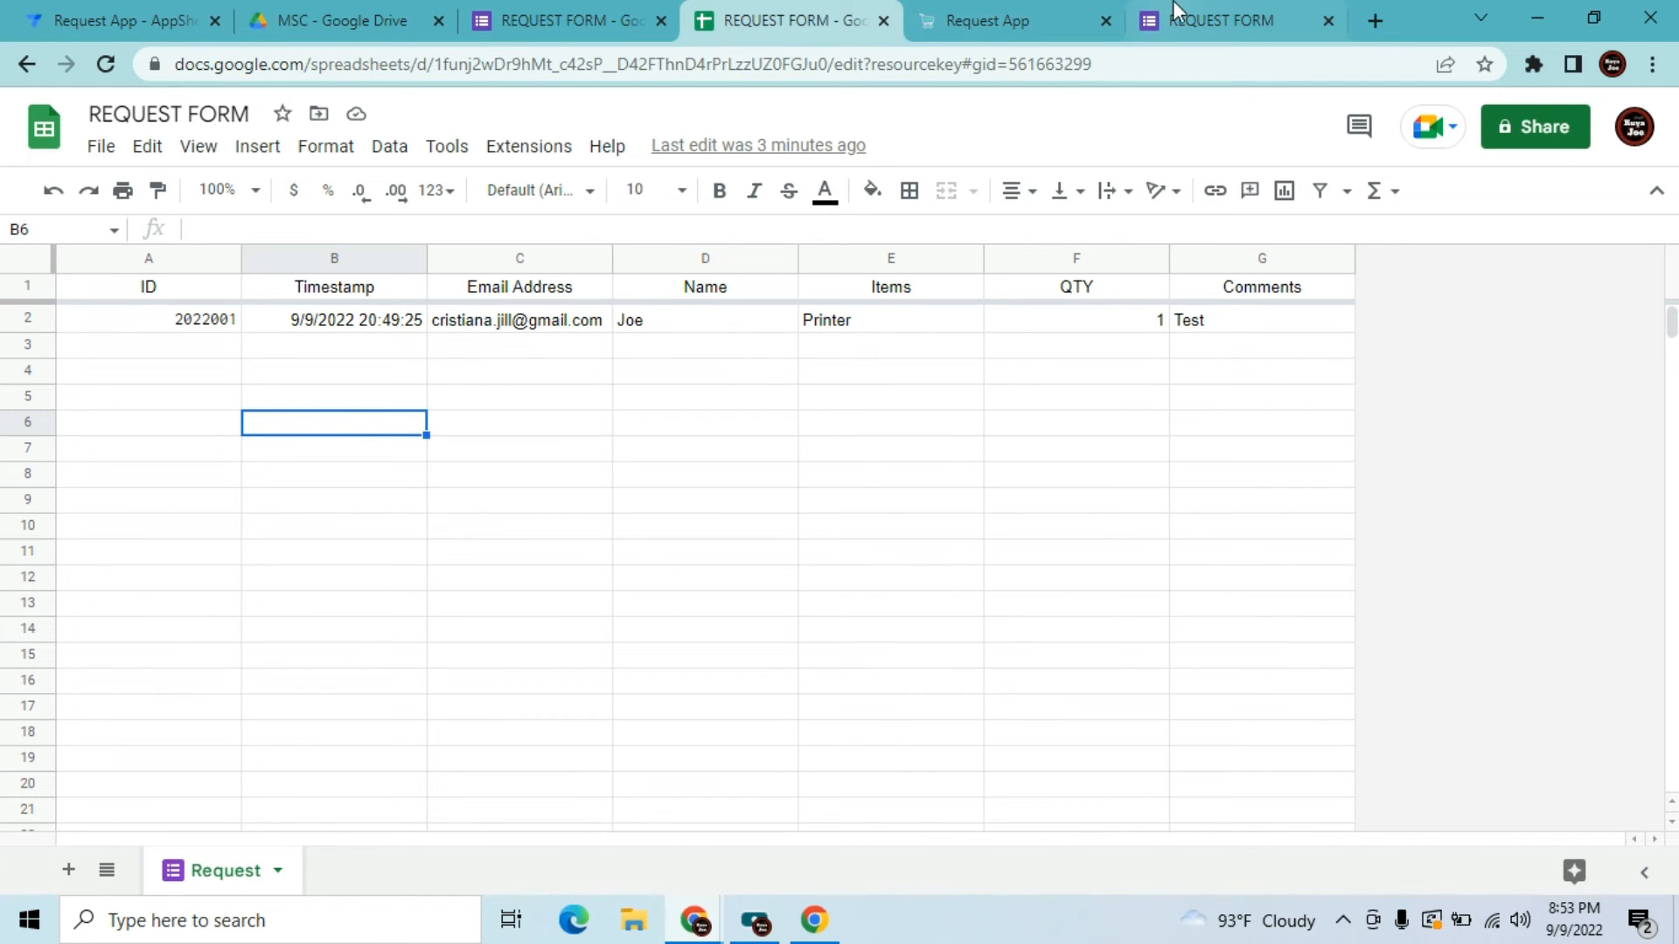
{"action": "left_click", "coordinate": [175, 14]}
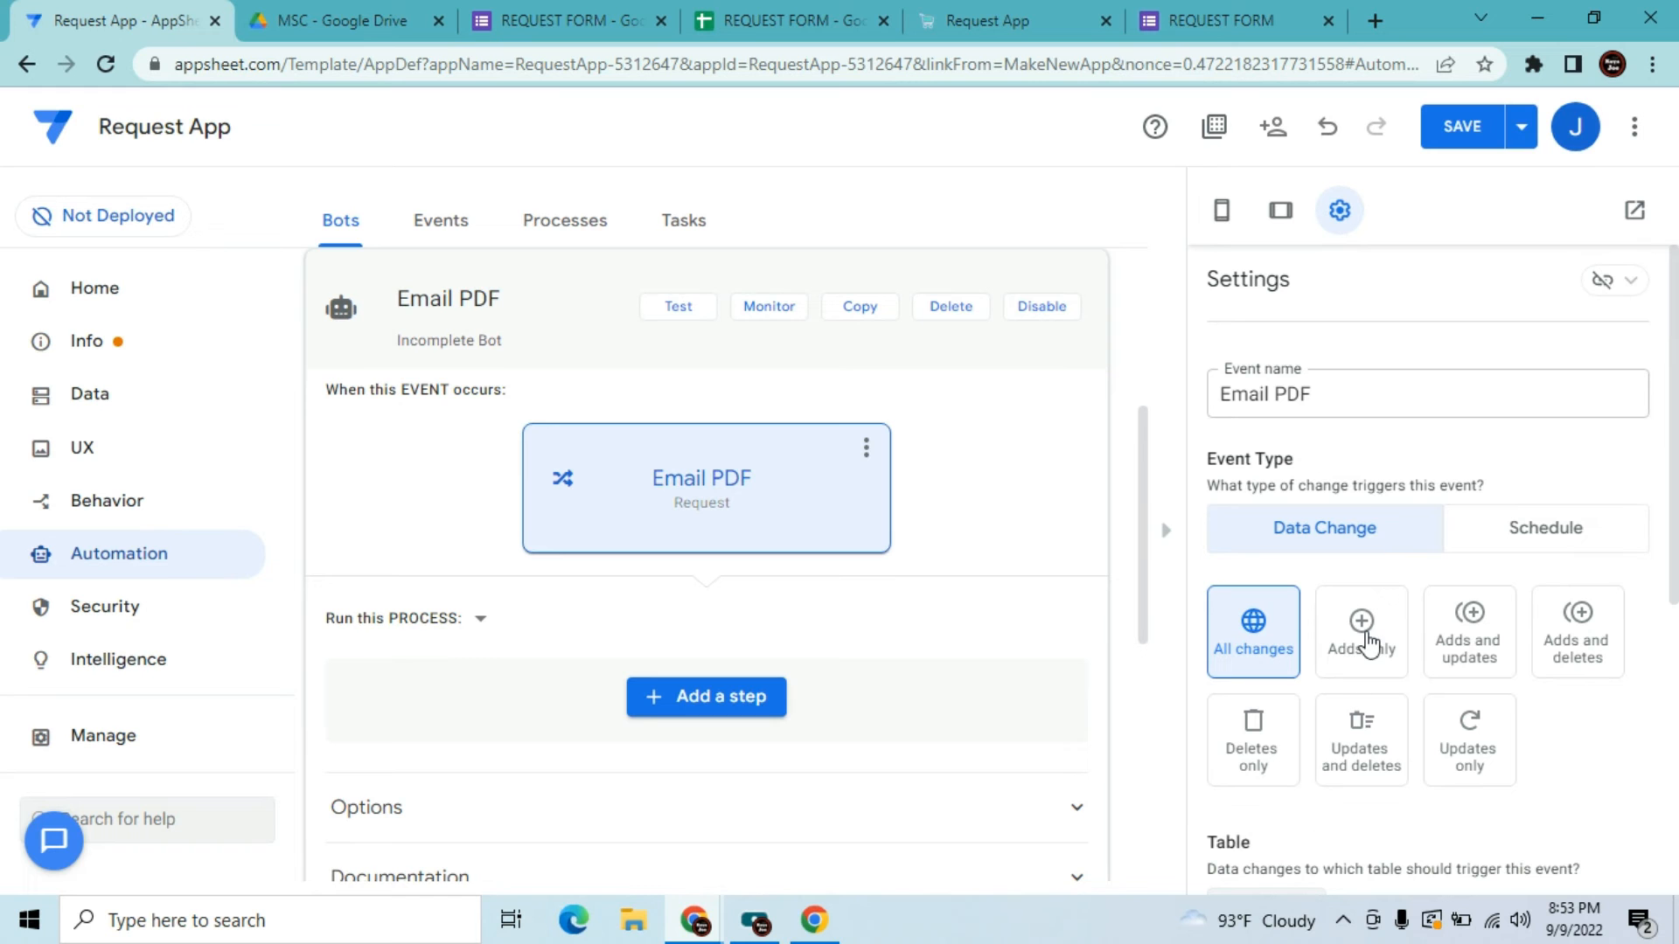
Set the Email PDF event's Data Change type to Adds only and bring Table and Condition into view
{"action": "left_click", "coordinate": [1369, 646]}
{"action": "left_click_drag", "start_coordinate": [1676, 390], "coordinate": [1676, 587]}
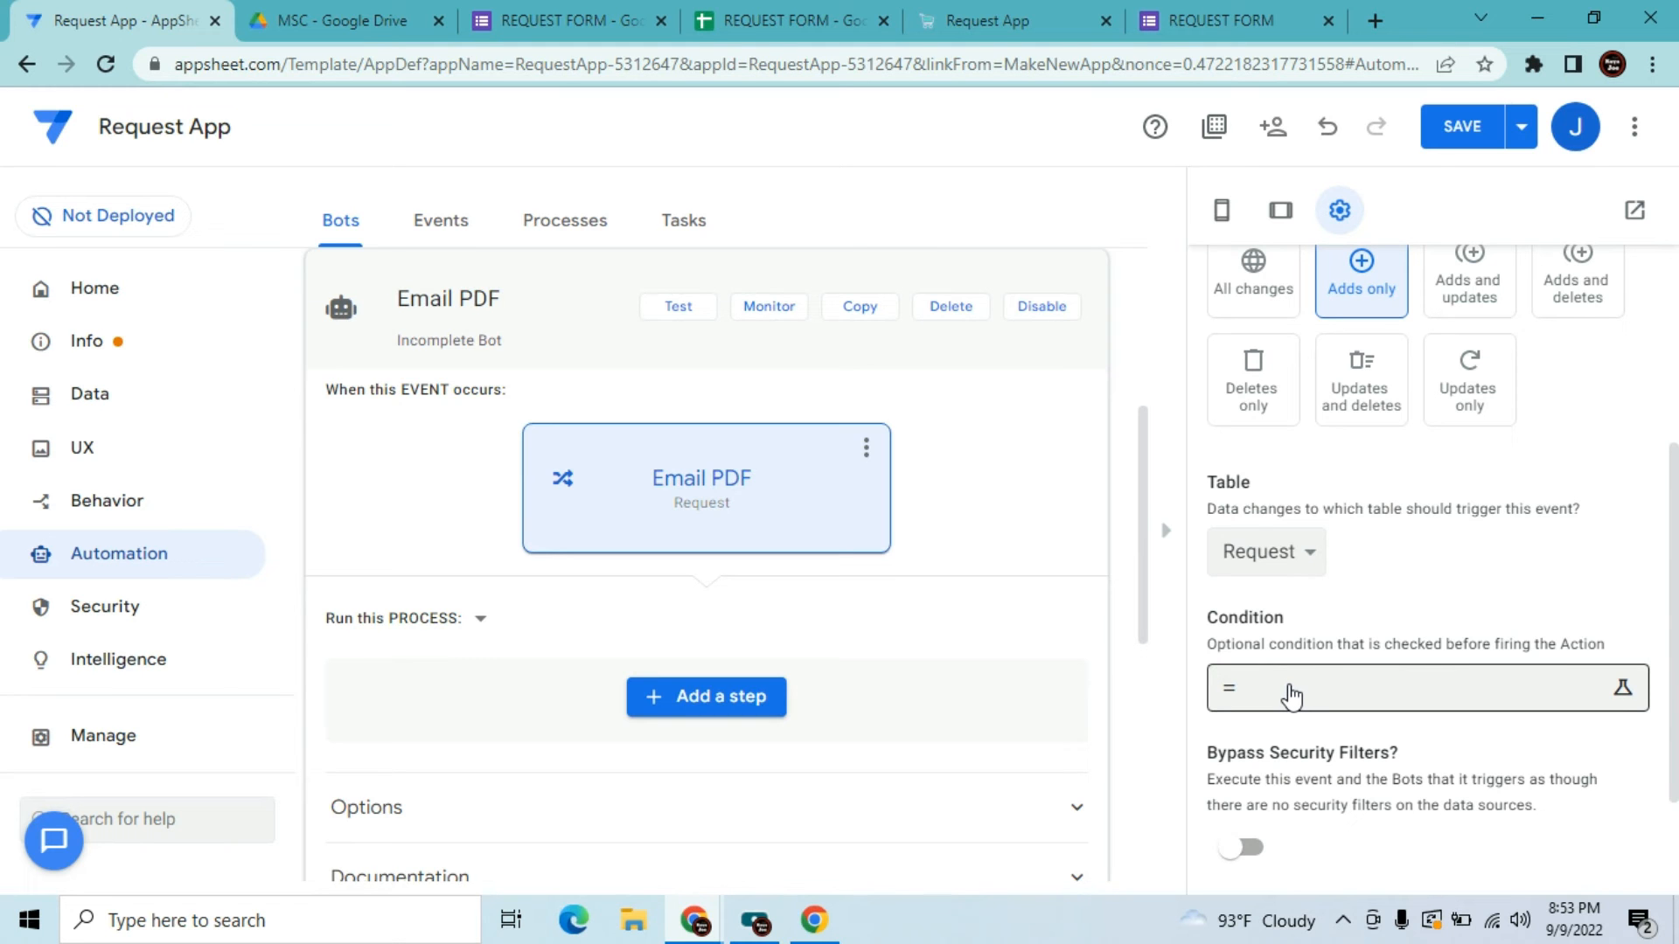
Check the respondent email in cell C2 and open a fresh blank REQUEST FORM for another response
{"action": "left_click", "coordinate": [762, 19]}
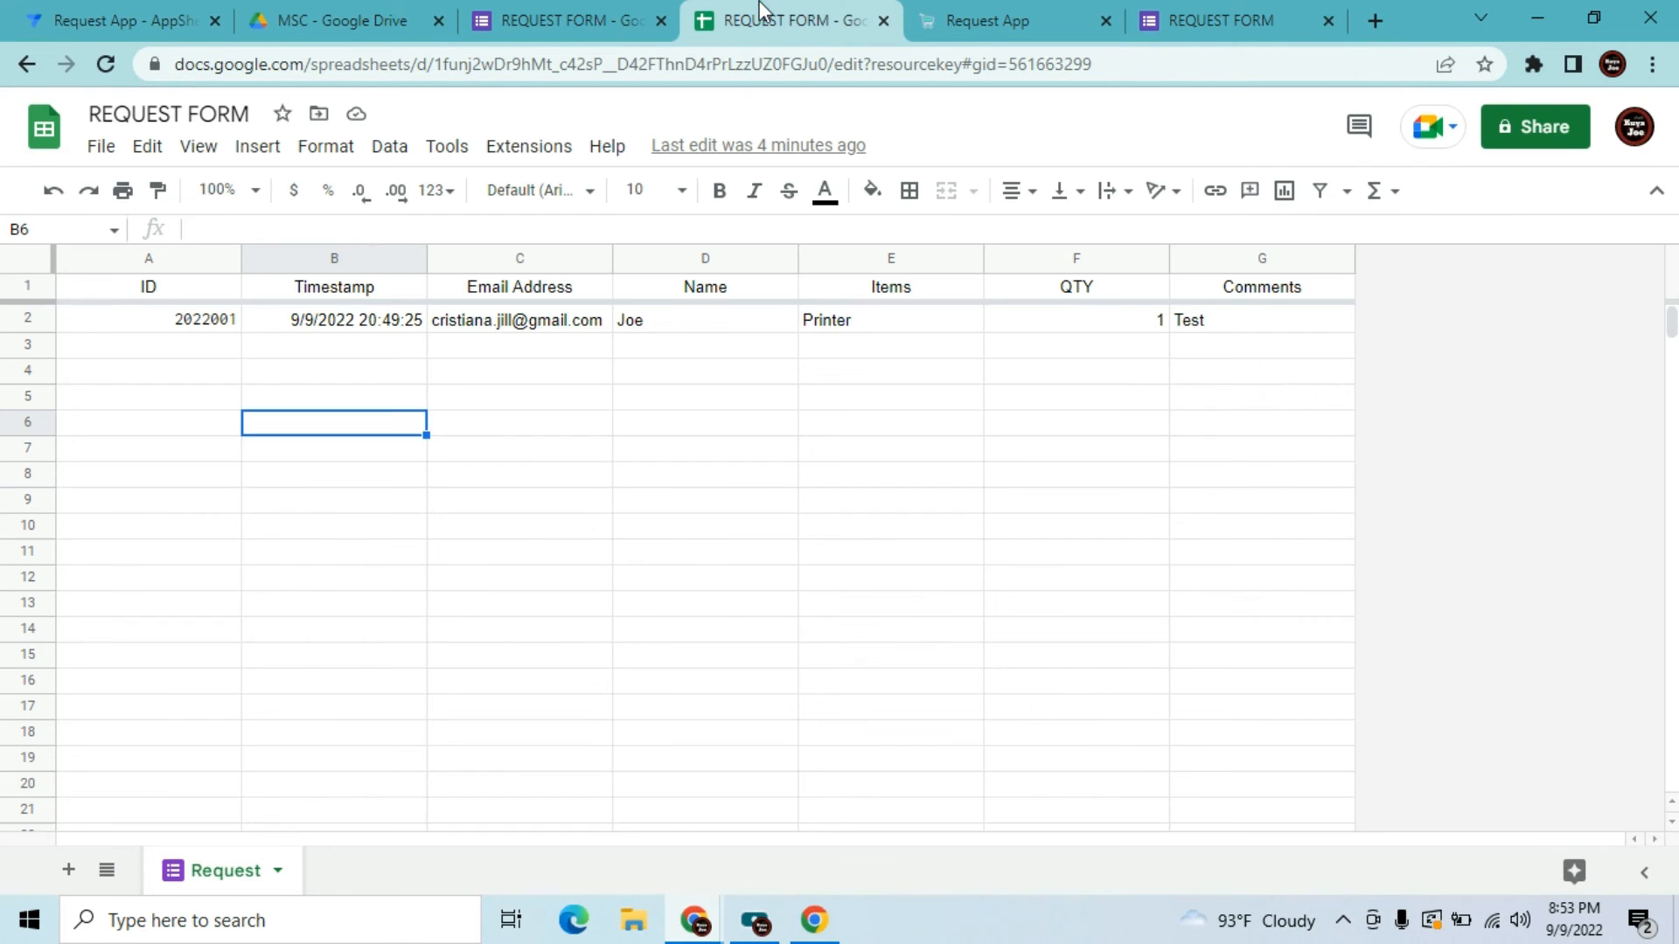
{"action": "left_click", "coordinate": [584, 330]}
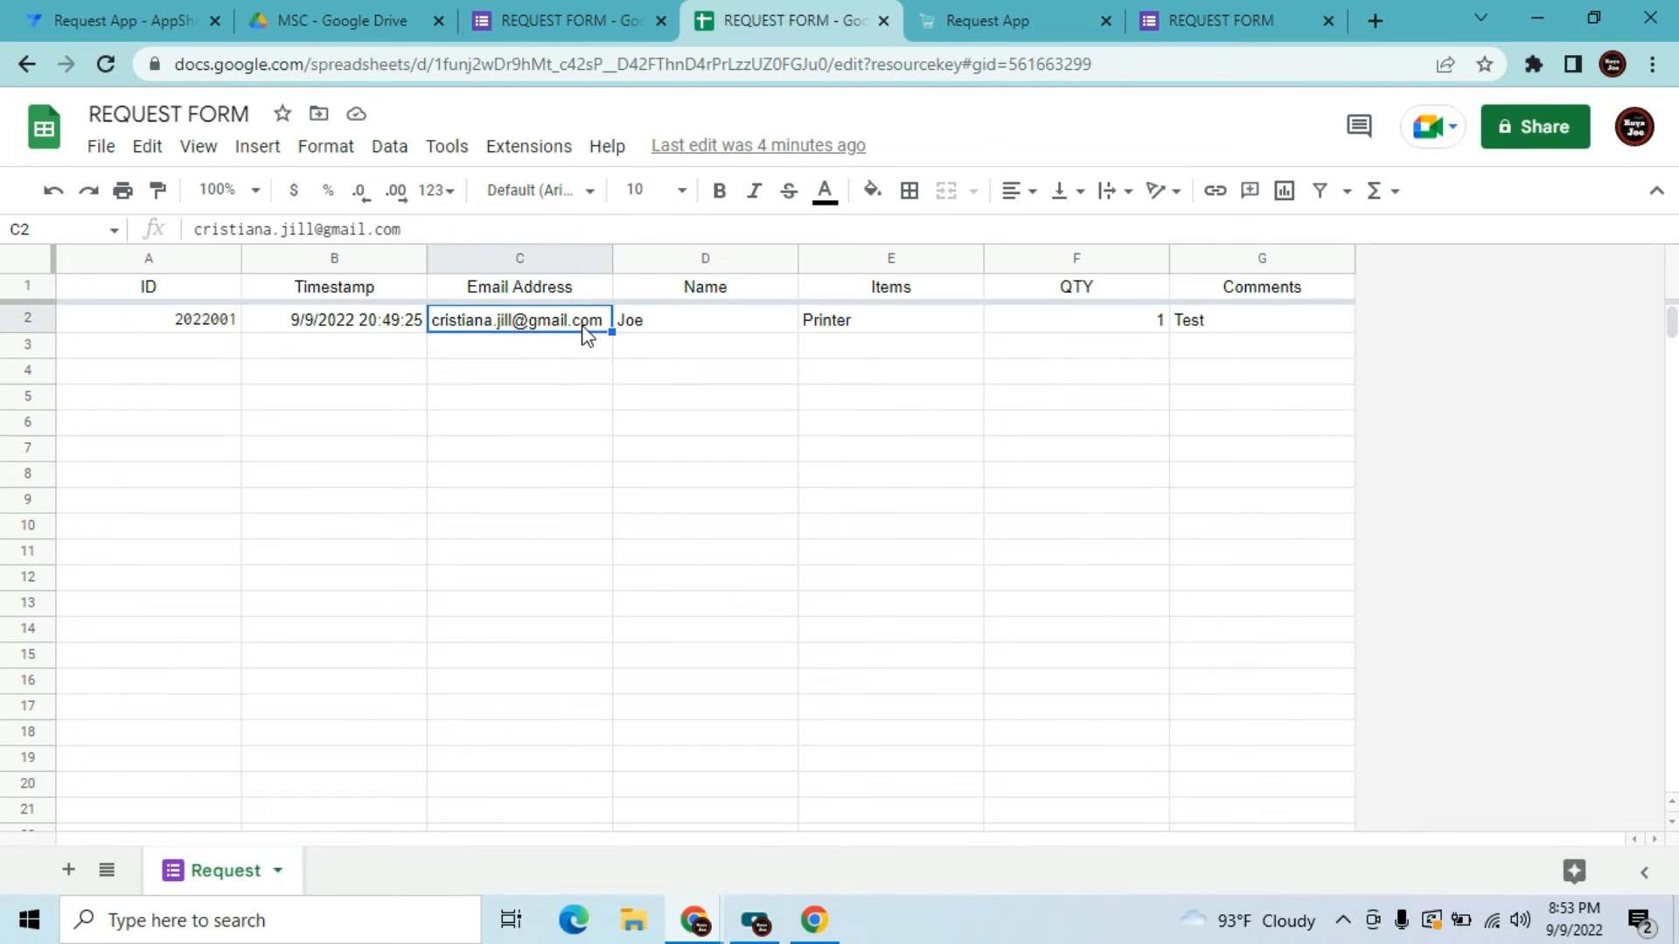
{"action": "left_click", "coordinate": [1231, 5]}
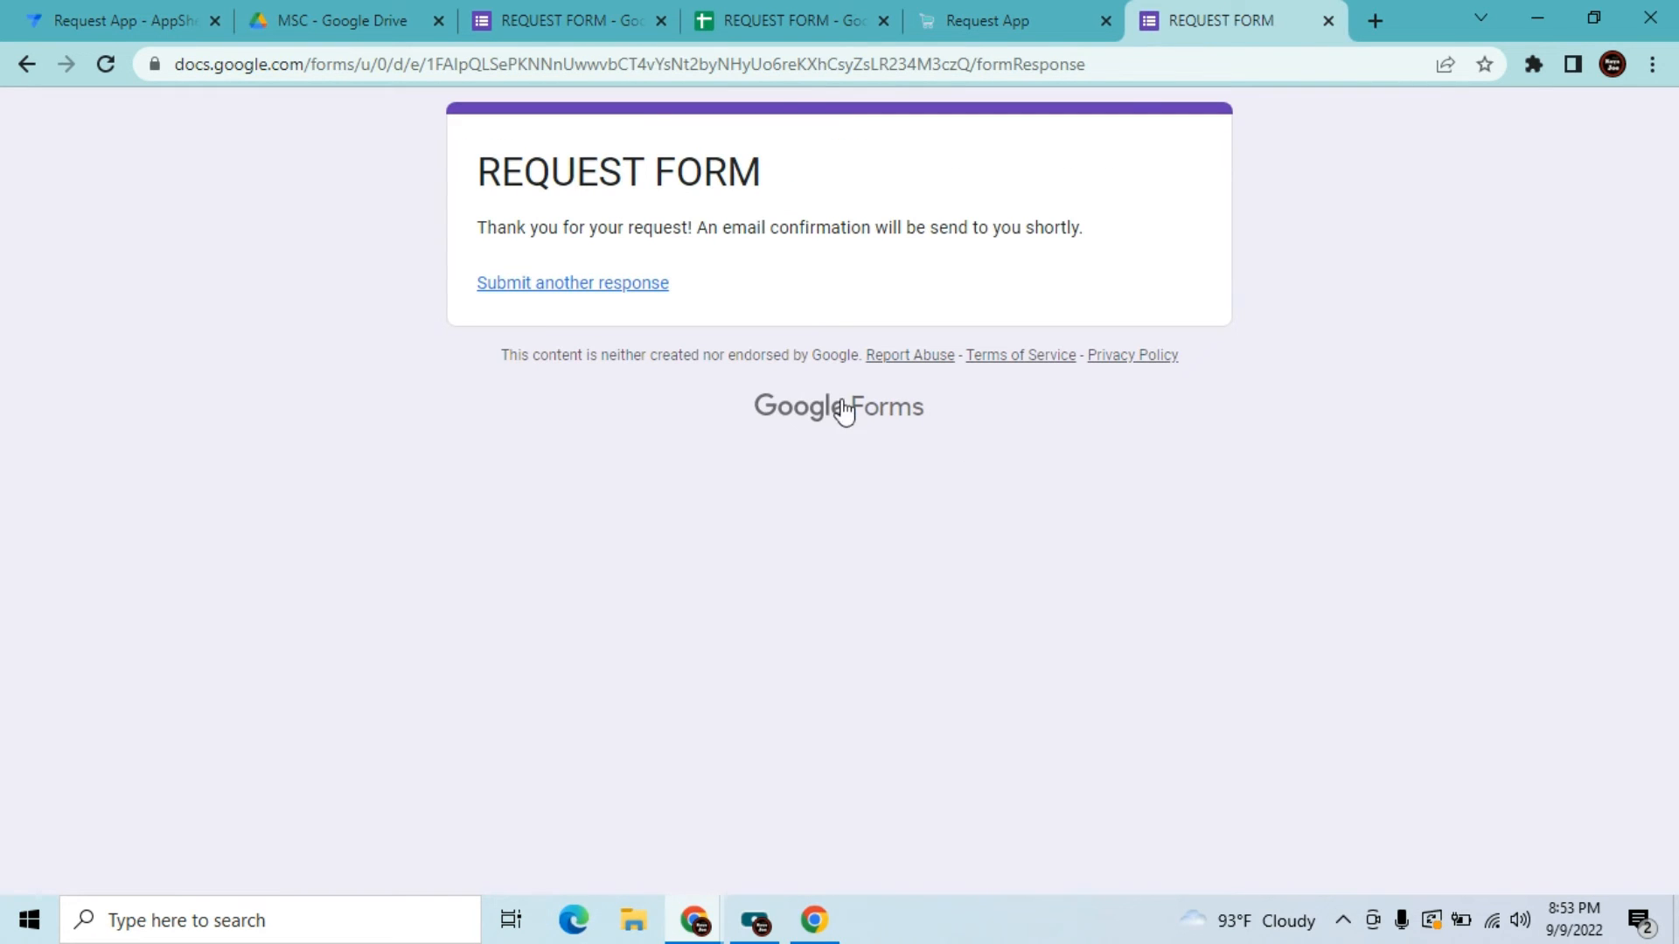
{"action": "left_click", "coordinate": [618, 285]}
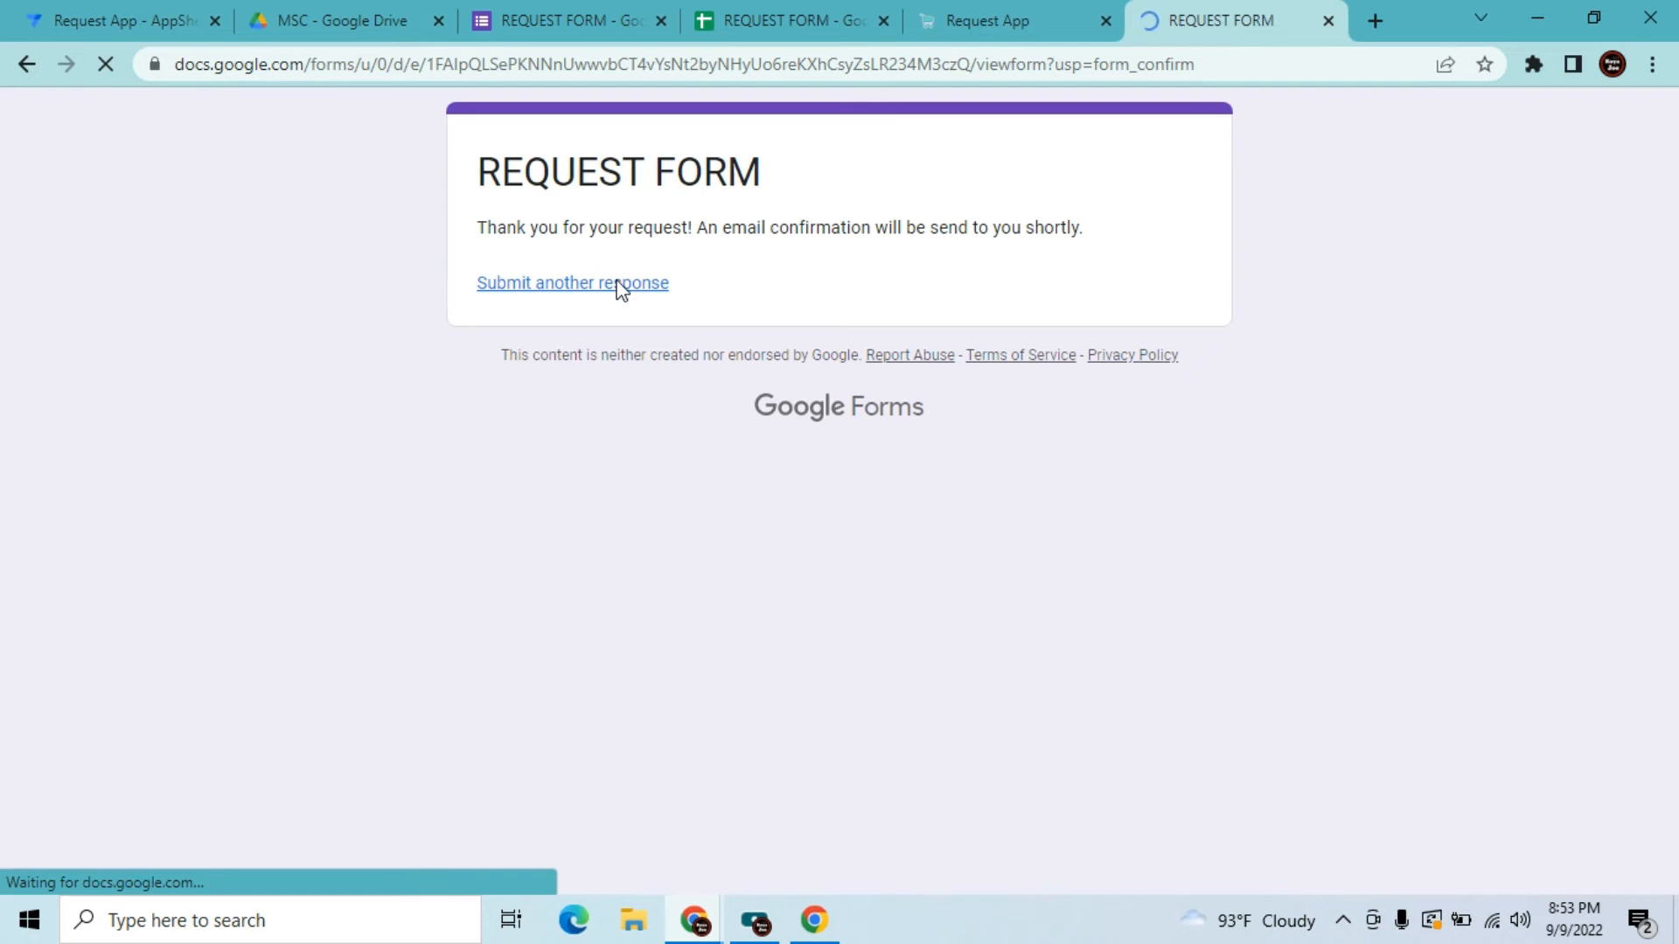
{"action": "left_click", "coordinate": [532, 437]}
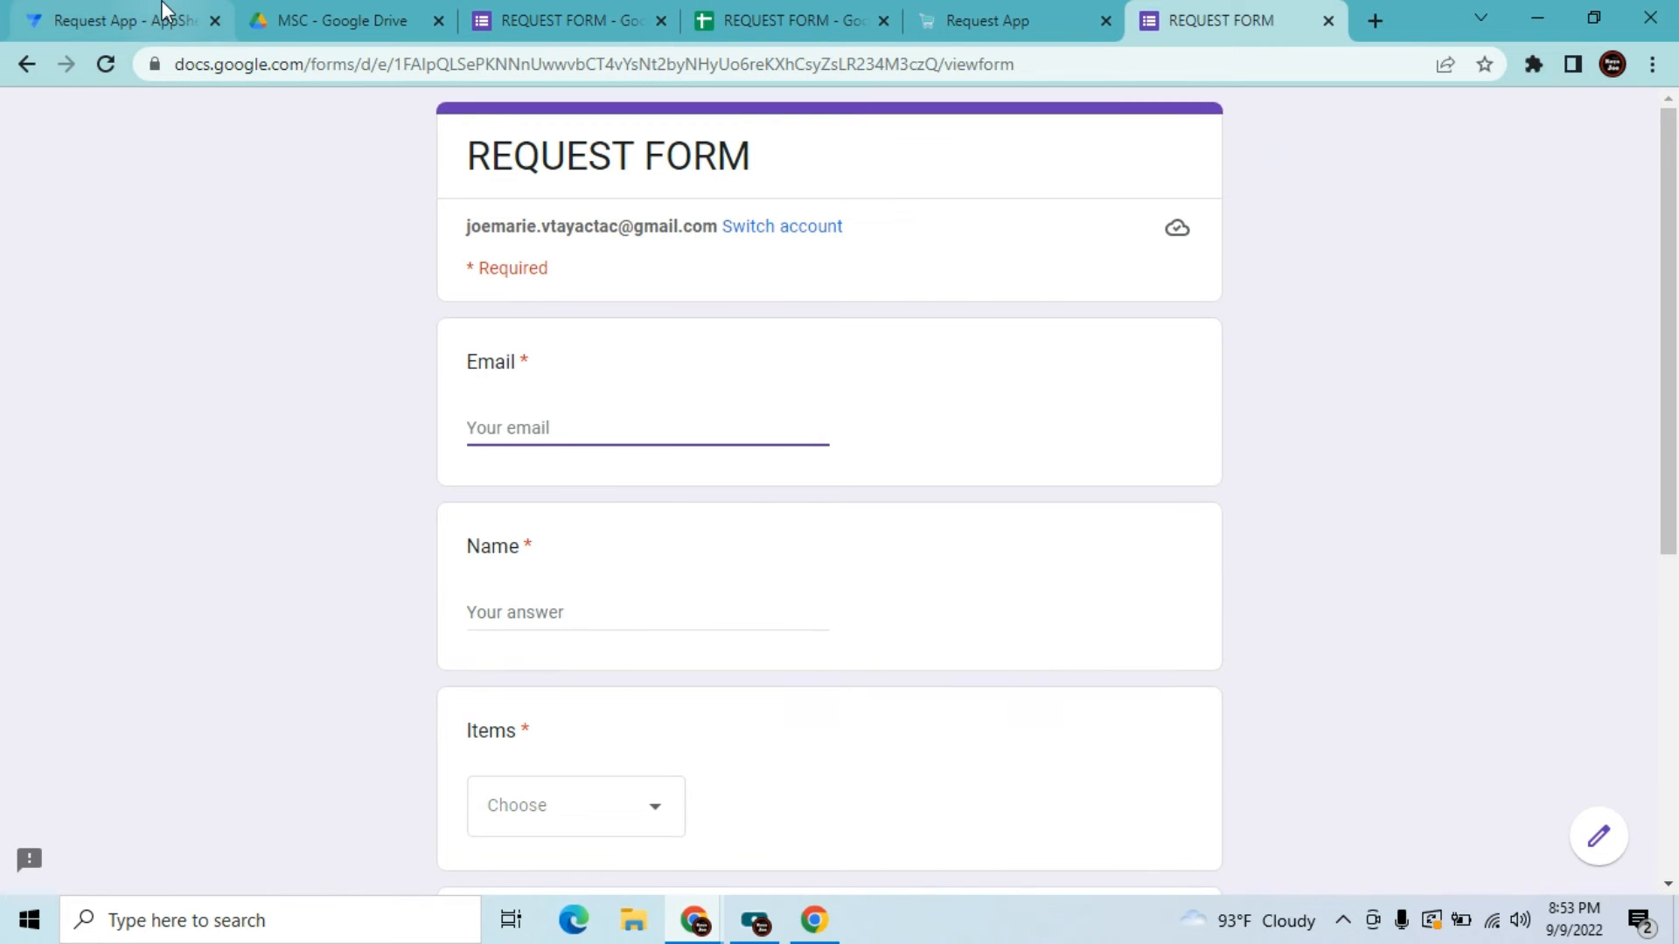
{"action": "left_click", "coordinate": [175, 19]}
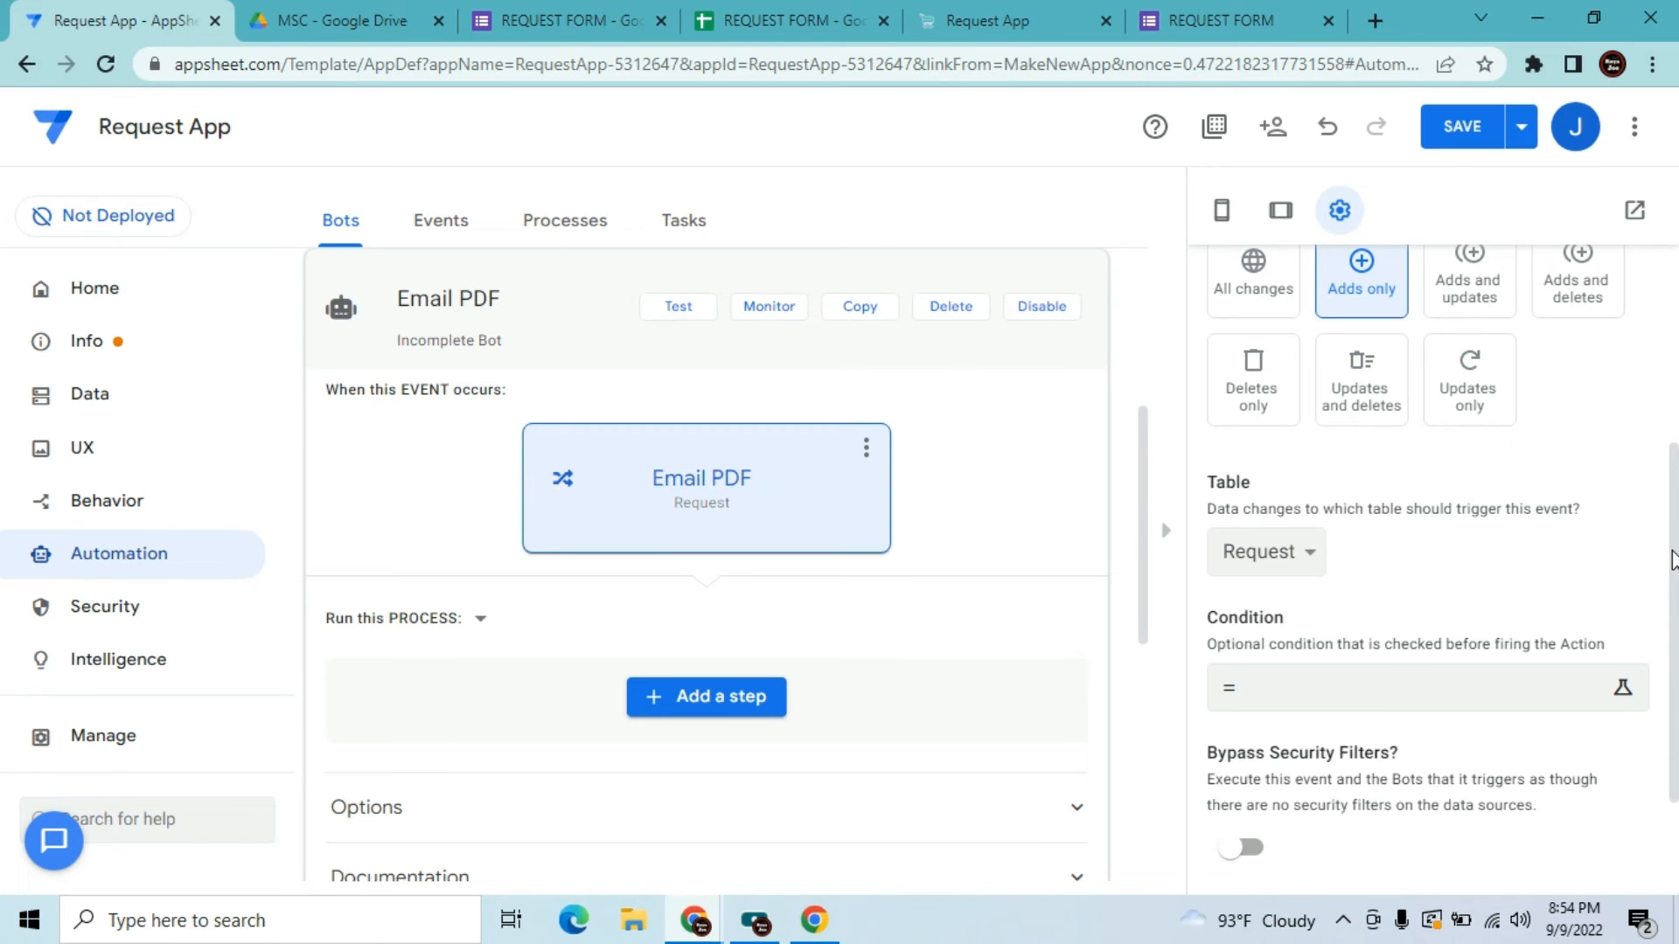
Add a custom step to the bot's process and name it 'Email PDF'
{"action": "scroll", "coordinate": [1672, 557], "scroll_direction": "down", "scroll_amount": 1}
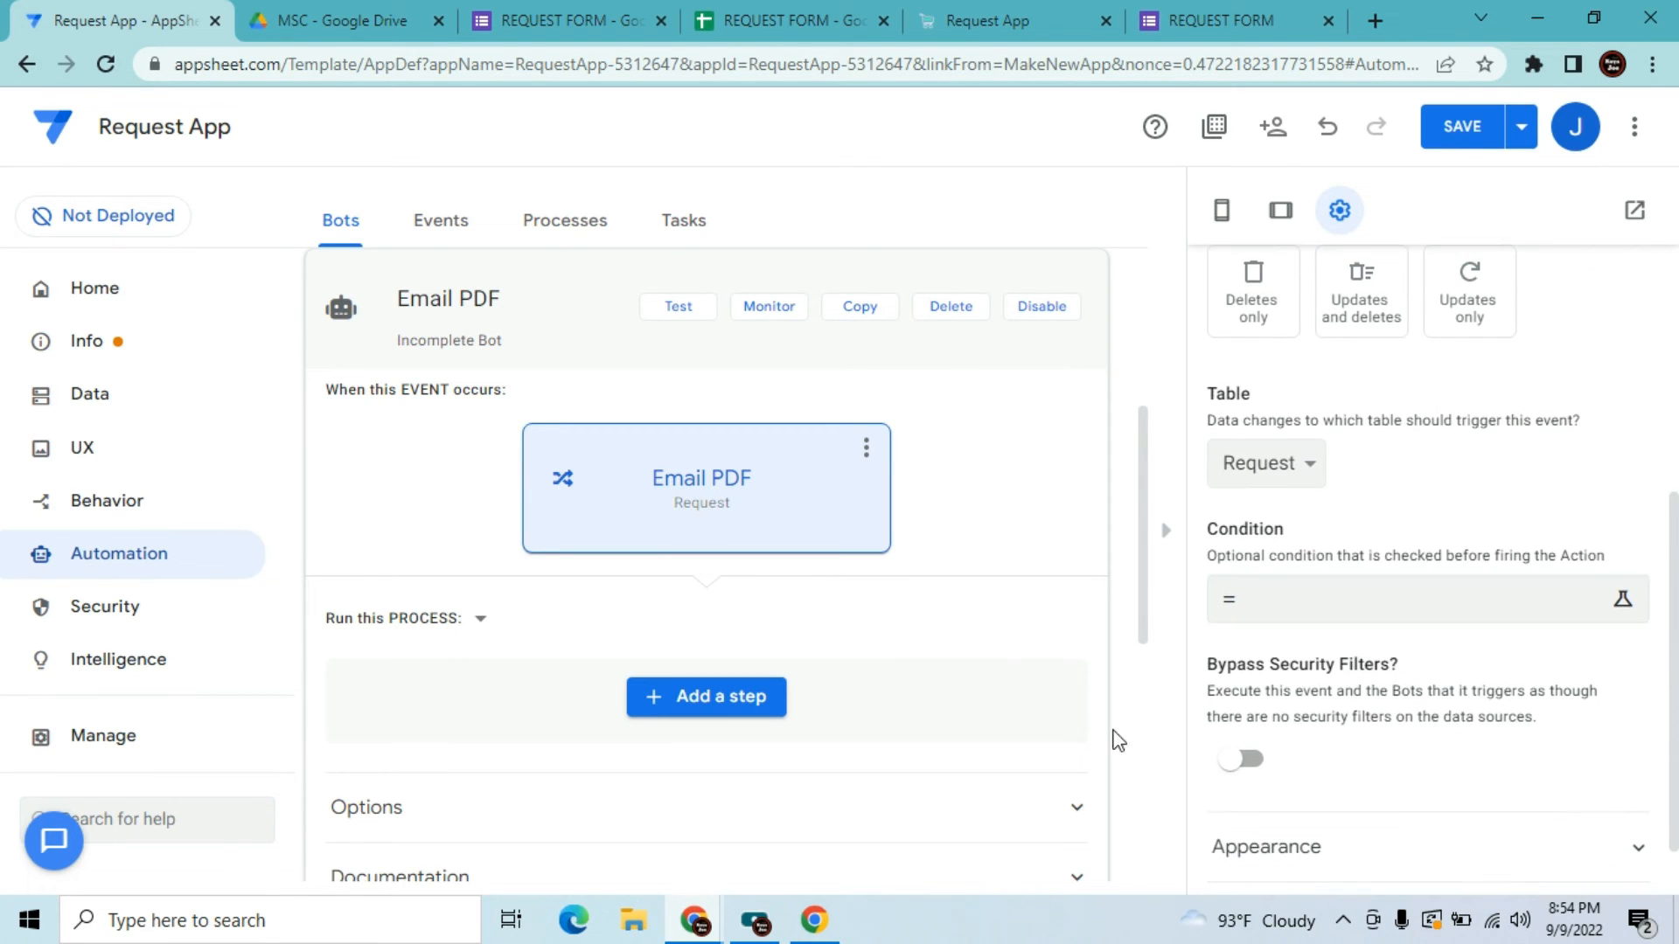
{"action": "left_click", "coordinate": [717, 710]}
{"action": "left_click", "coordinate": [647, 775]}
{"action": "left_click", "coordinate": [757, 440]}
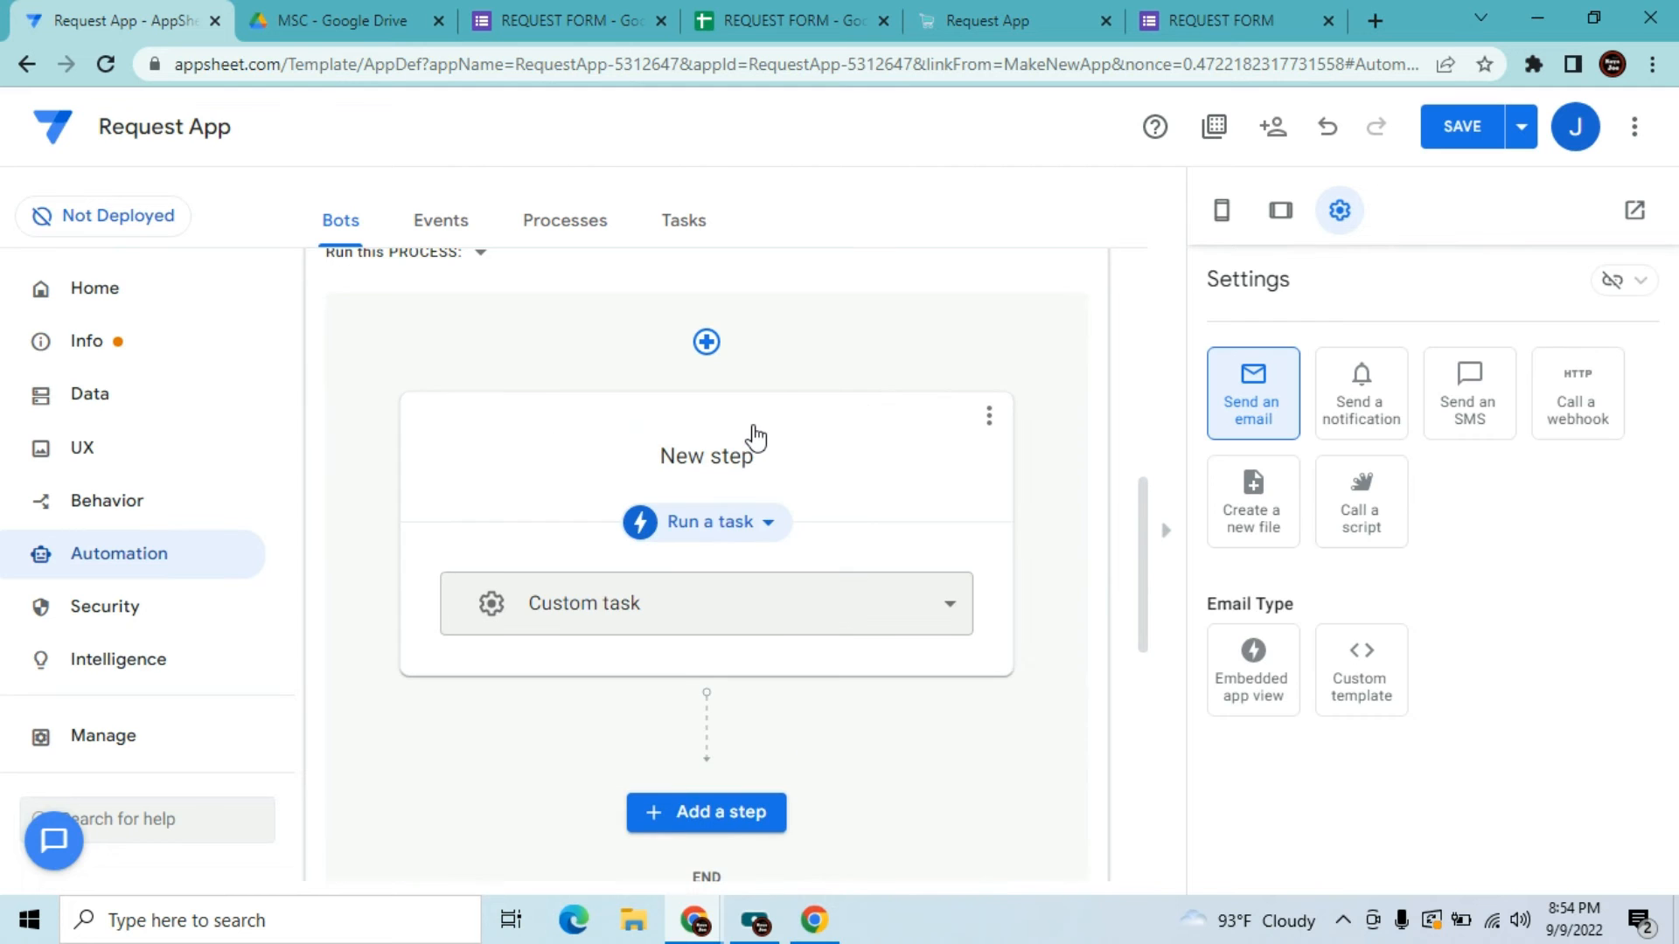
{"action": "left_click", "coordinate": [801, 455]}
{"action": "key", "text": "BackSpace"}
{"action": "key", "text": "BackSpace"}
{"action": "key", "text": "BackSpace"}
{"action": "key", "text": "BackSpace"}
{"action": "key", "text": "BackSpace"}
{"action": "key", "text": "BackSpace"}
{"action": "key", "text": "BackSpace"}
{"action": "key", "text": "BackSpace"}
{"action": "type", "text": "E"}
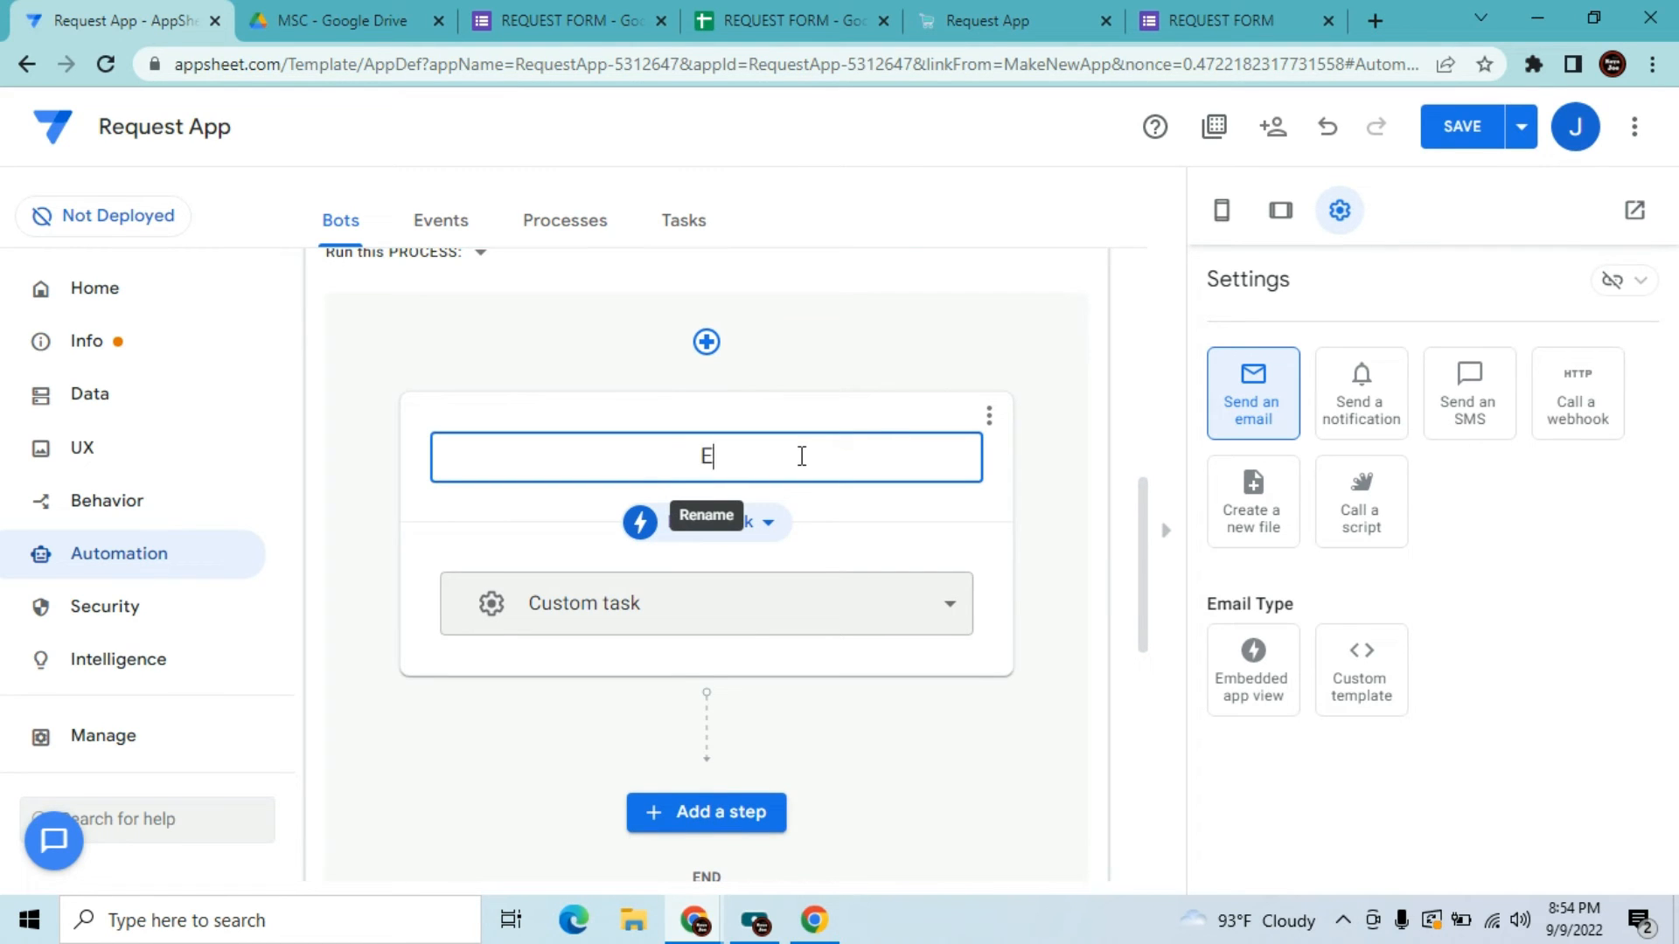
{"action": "type", "text": "mail PDF"}
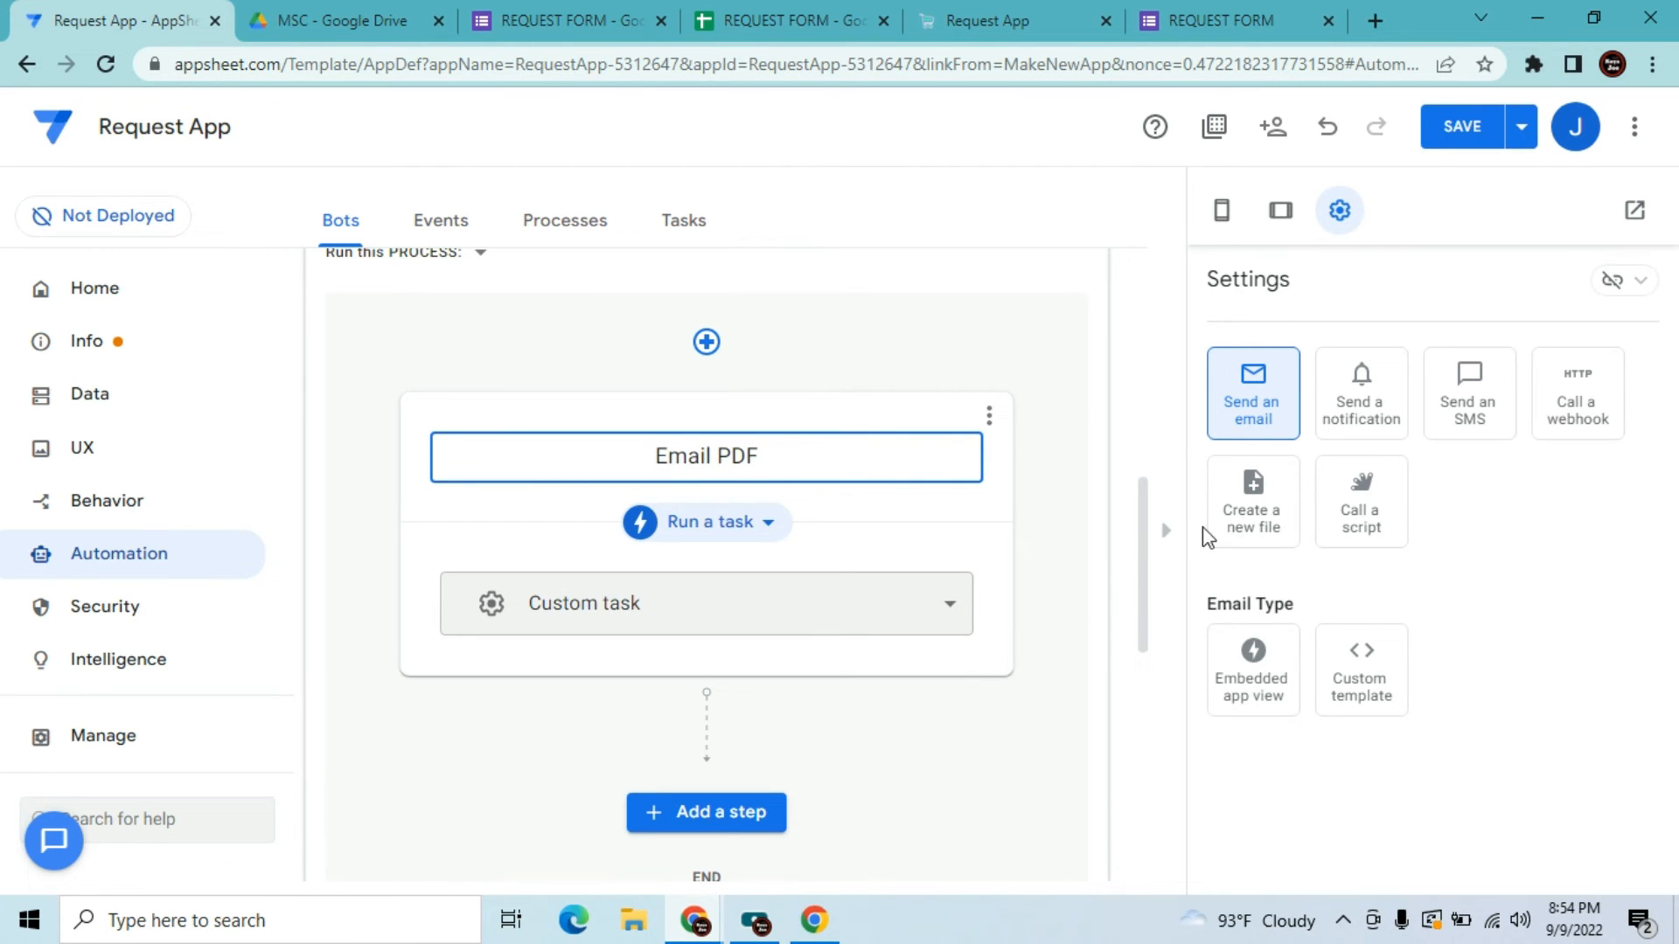
{"action": "left_click", "coordinate": [1289, 721]}
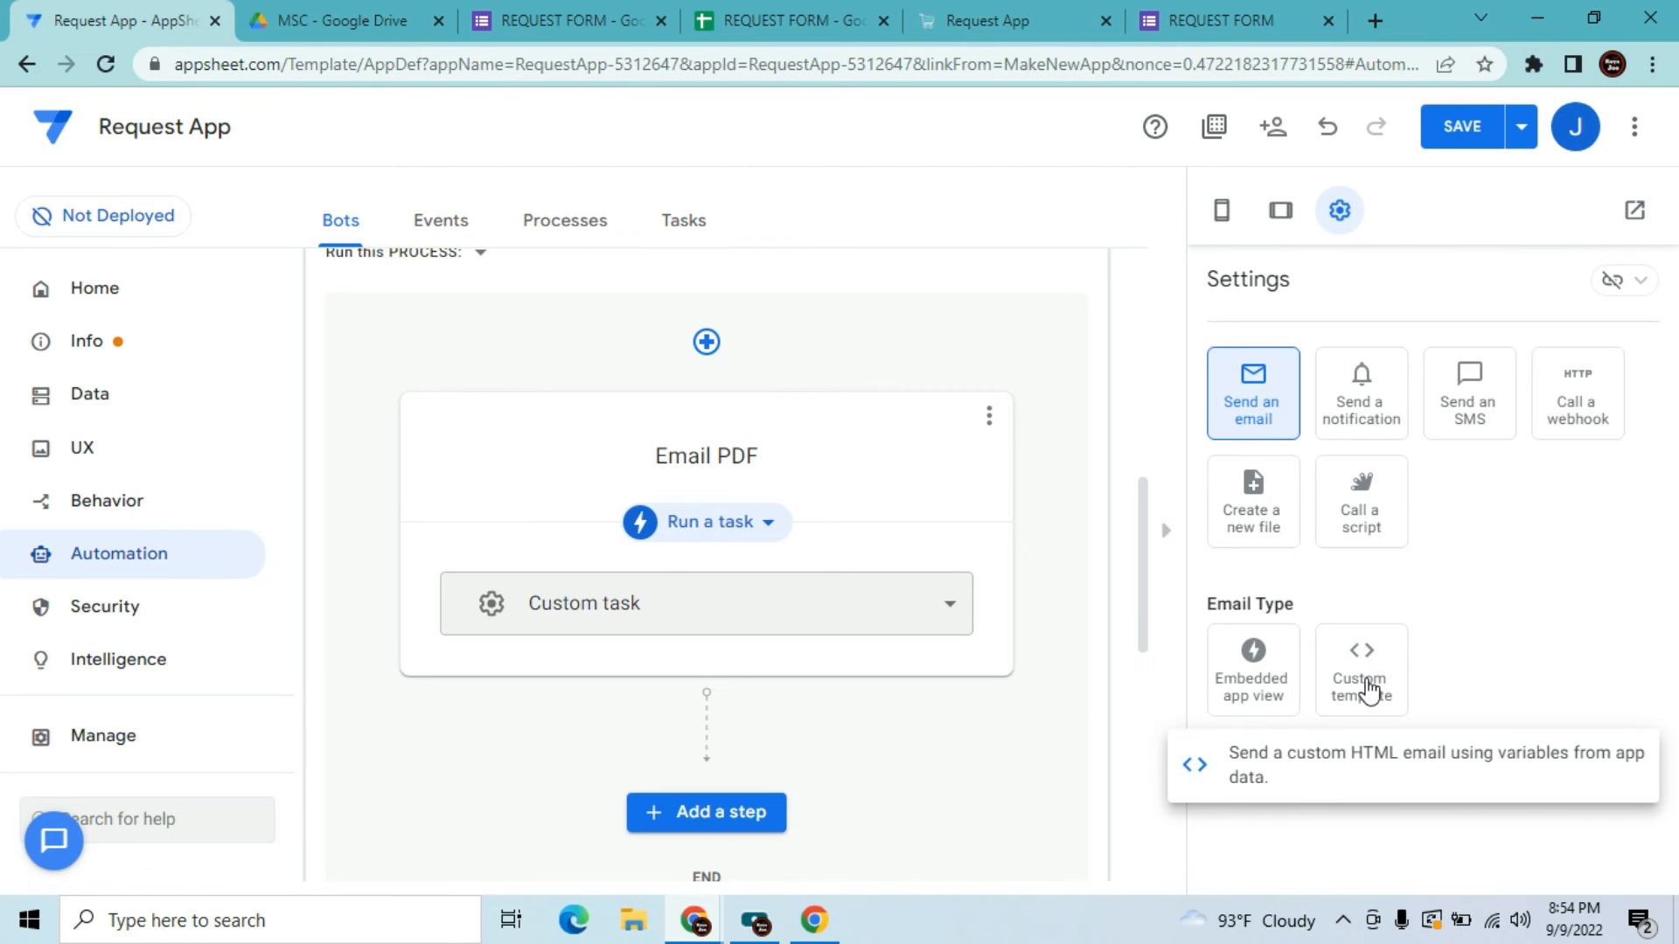
Make the step send an email with a custom template and add an expression-based To recipient
{"action": "left_click", "coordinate": [1368, 690]}
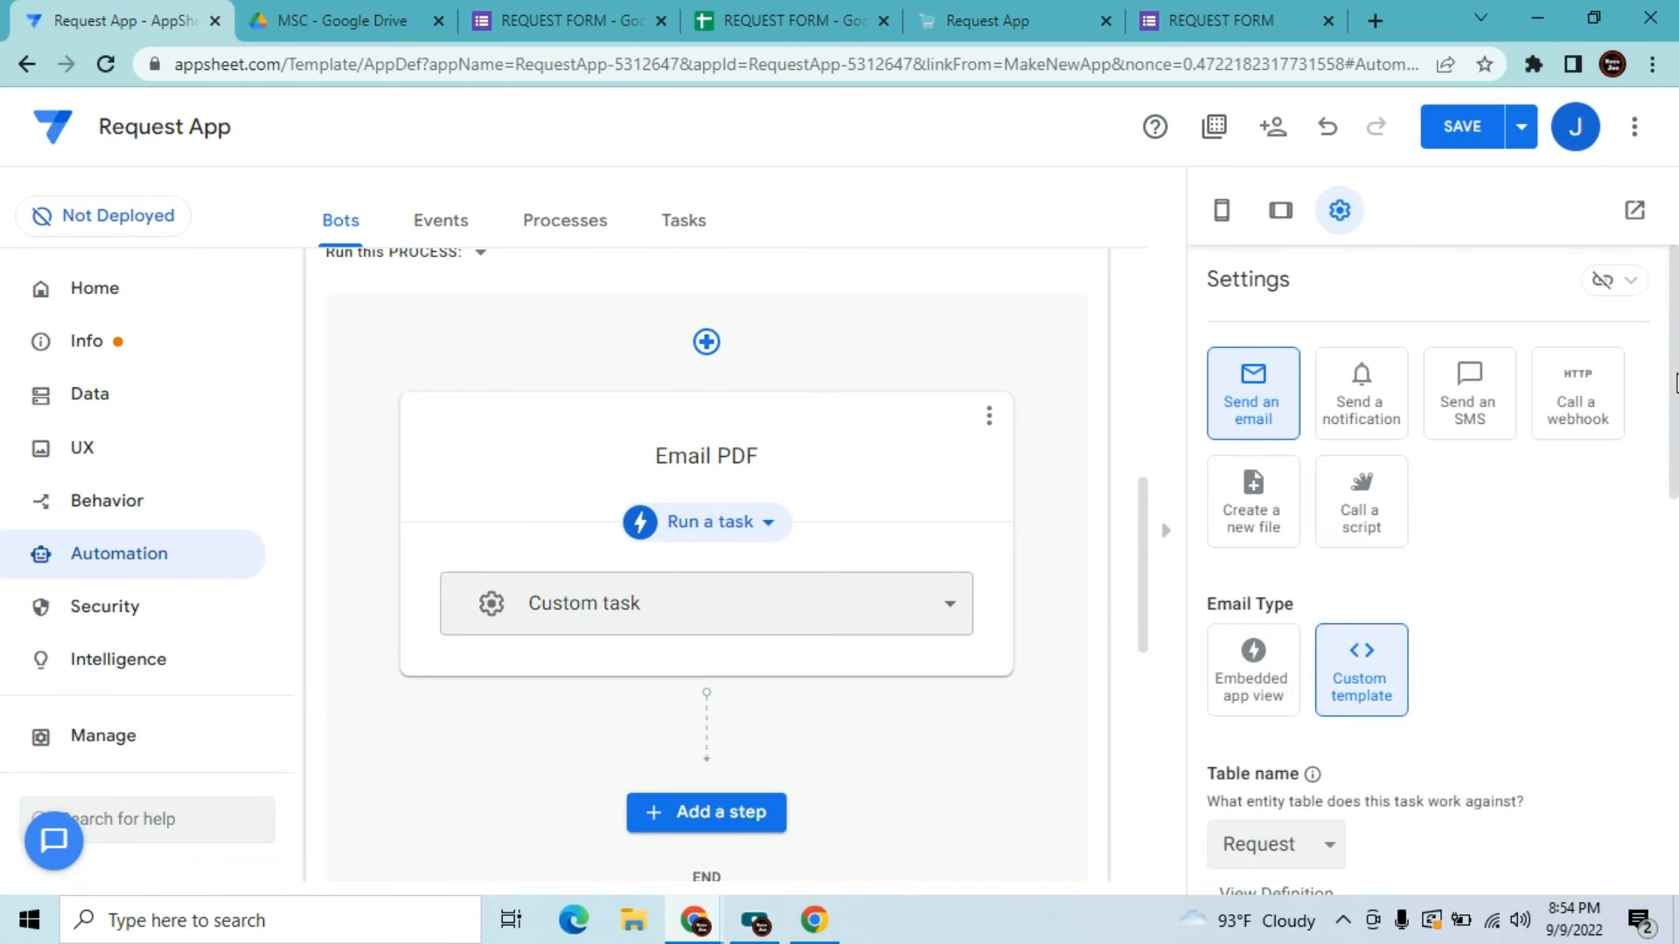
{"action": "left_click_drag", "start_coordinate": [1676, 382], "coordinate": [1676, 591]}
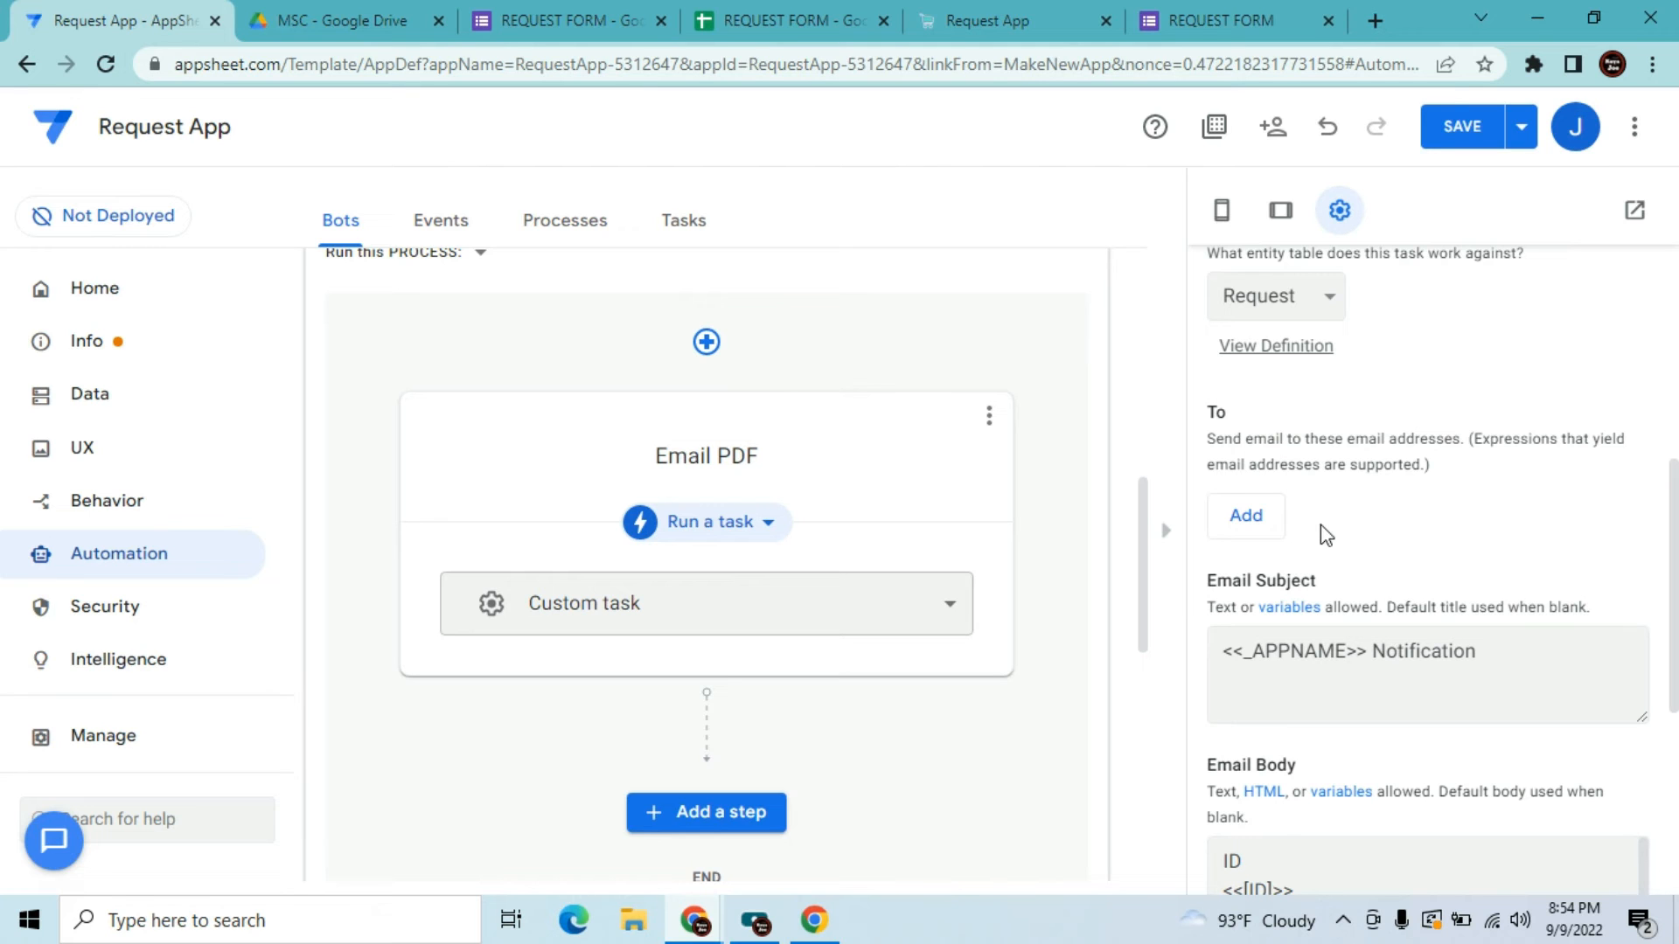
{"action": "left_click", "coordinate": [1263, 525]}
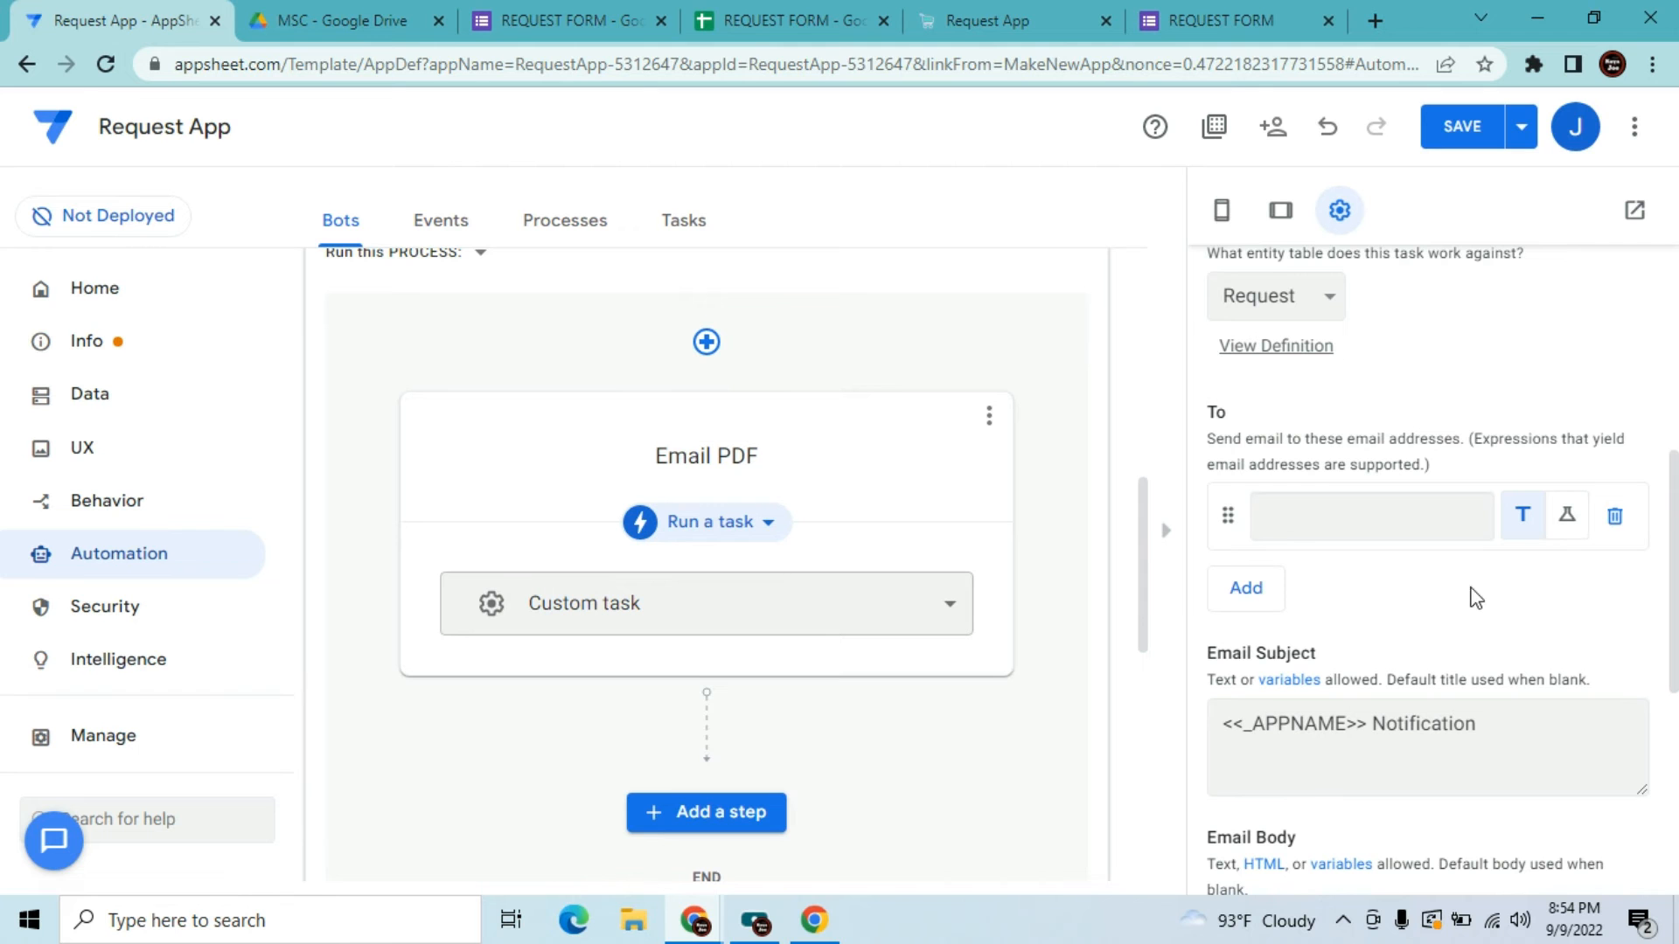
{"action": "left_click", "coordinate": [1568, 518]}
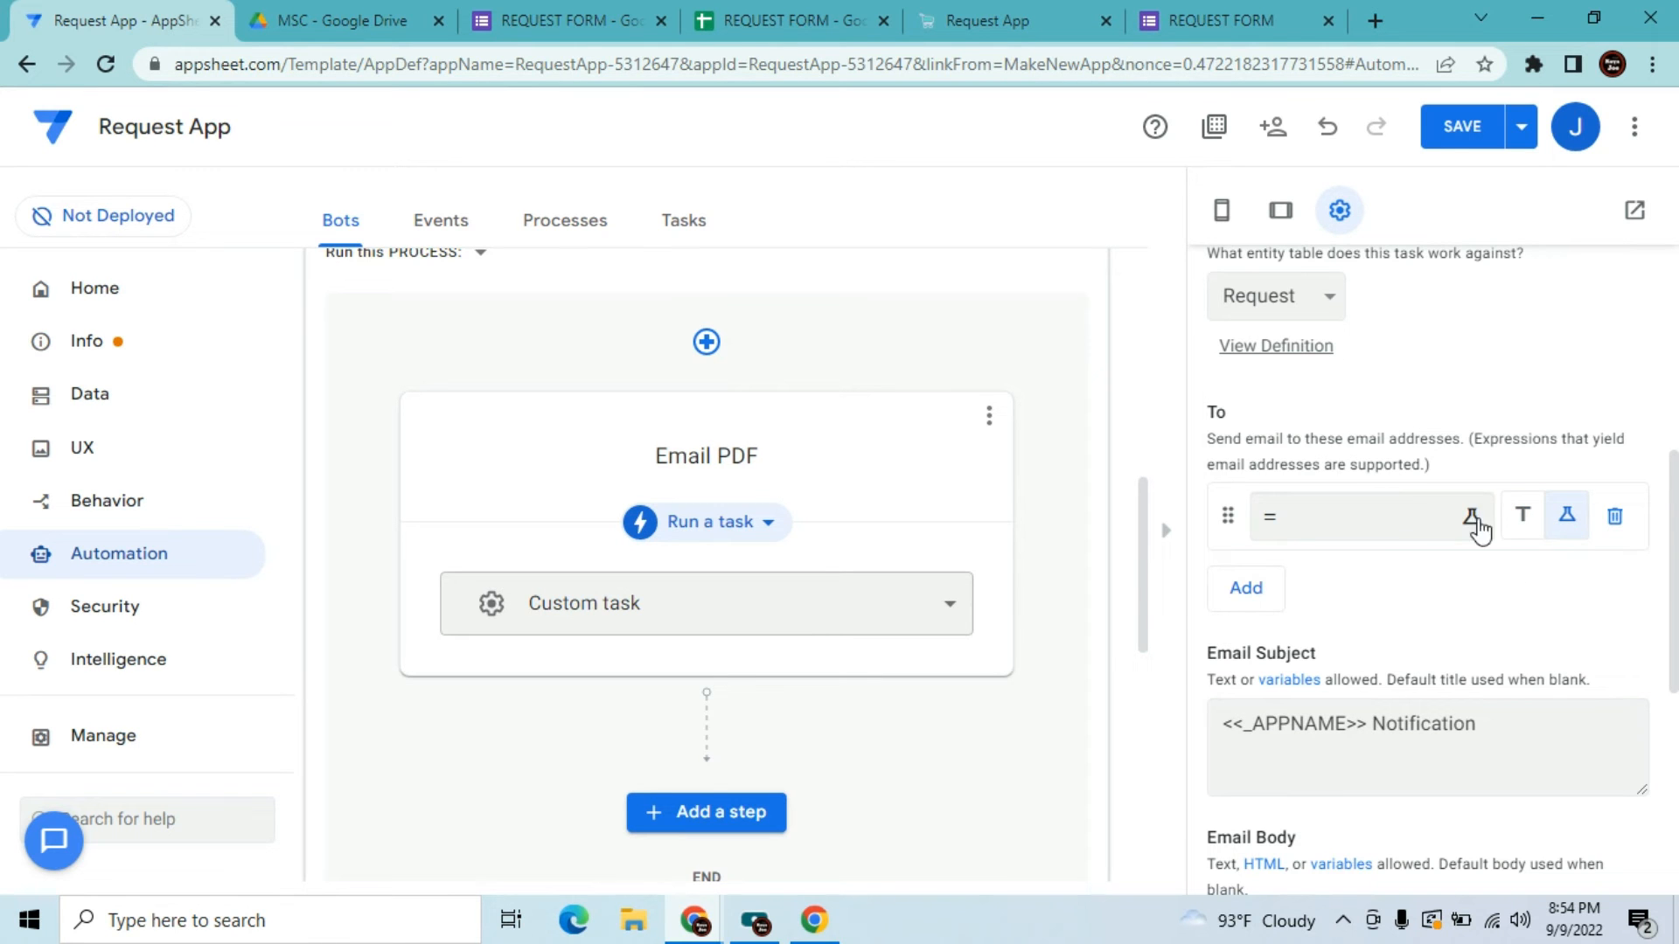
{"action": "left_click", "coordinate": [1381, 518]}
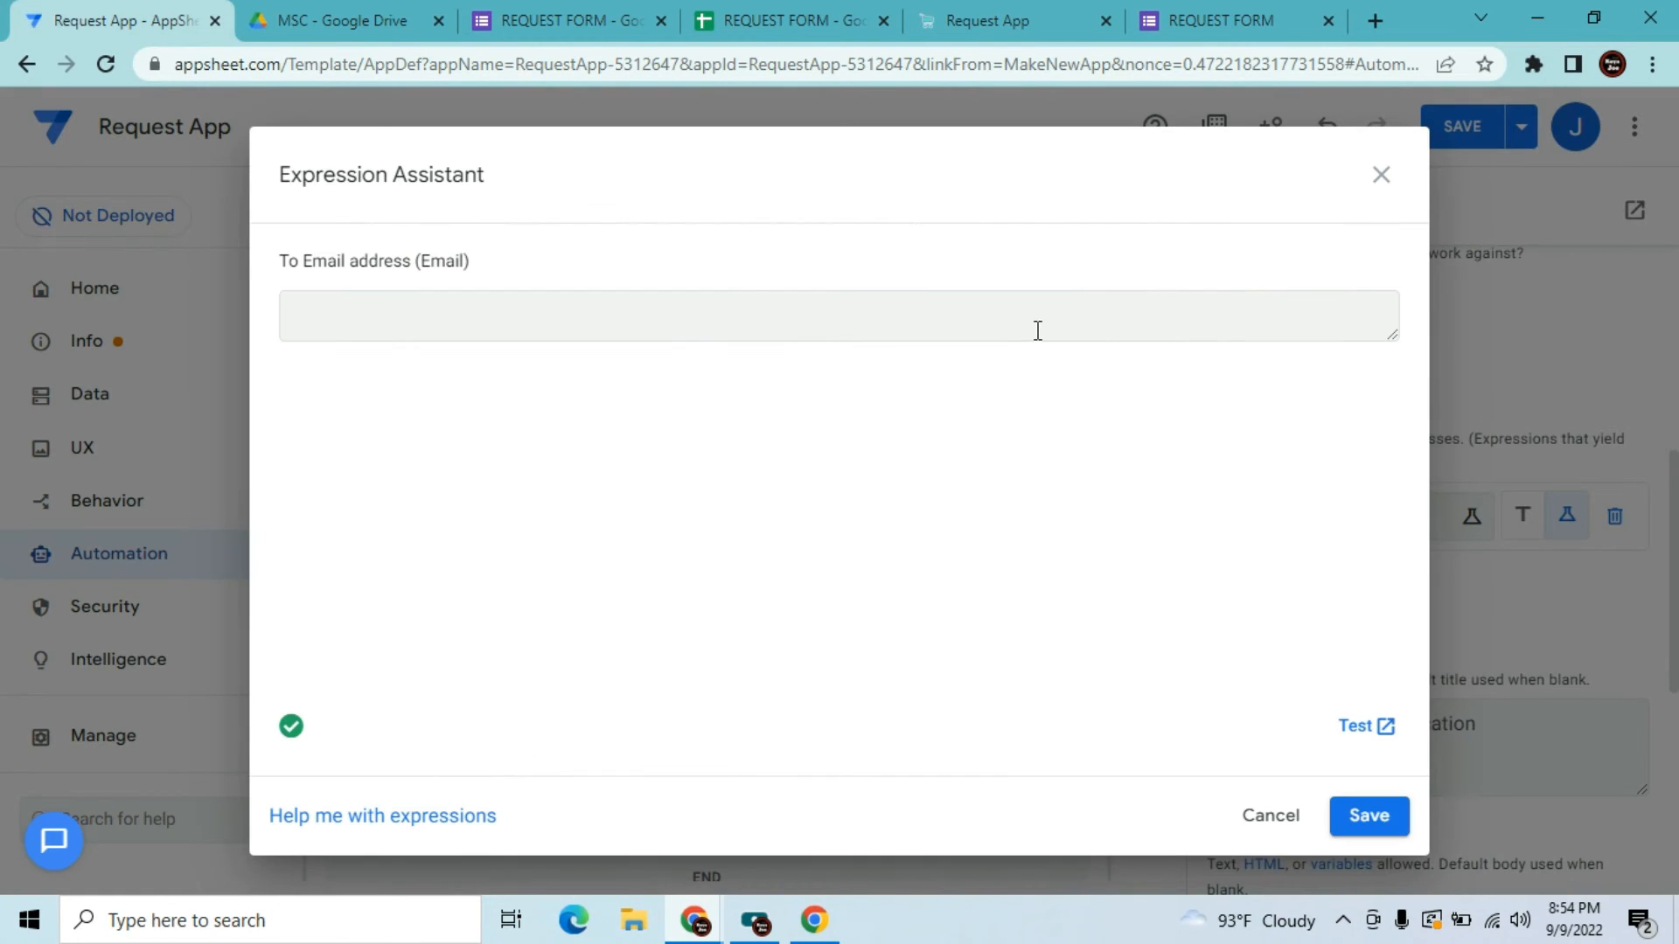
Insert the [Email Address] column as the To recipient expression, then view the running Request app
{"action": "left_click", "coordinate": [697, 306]}
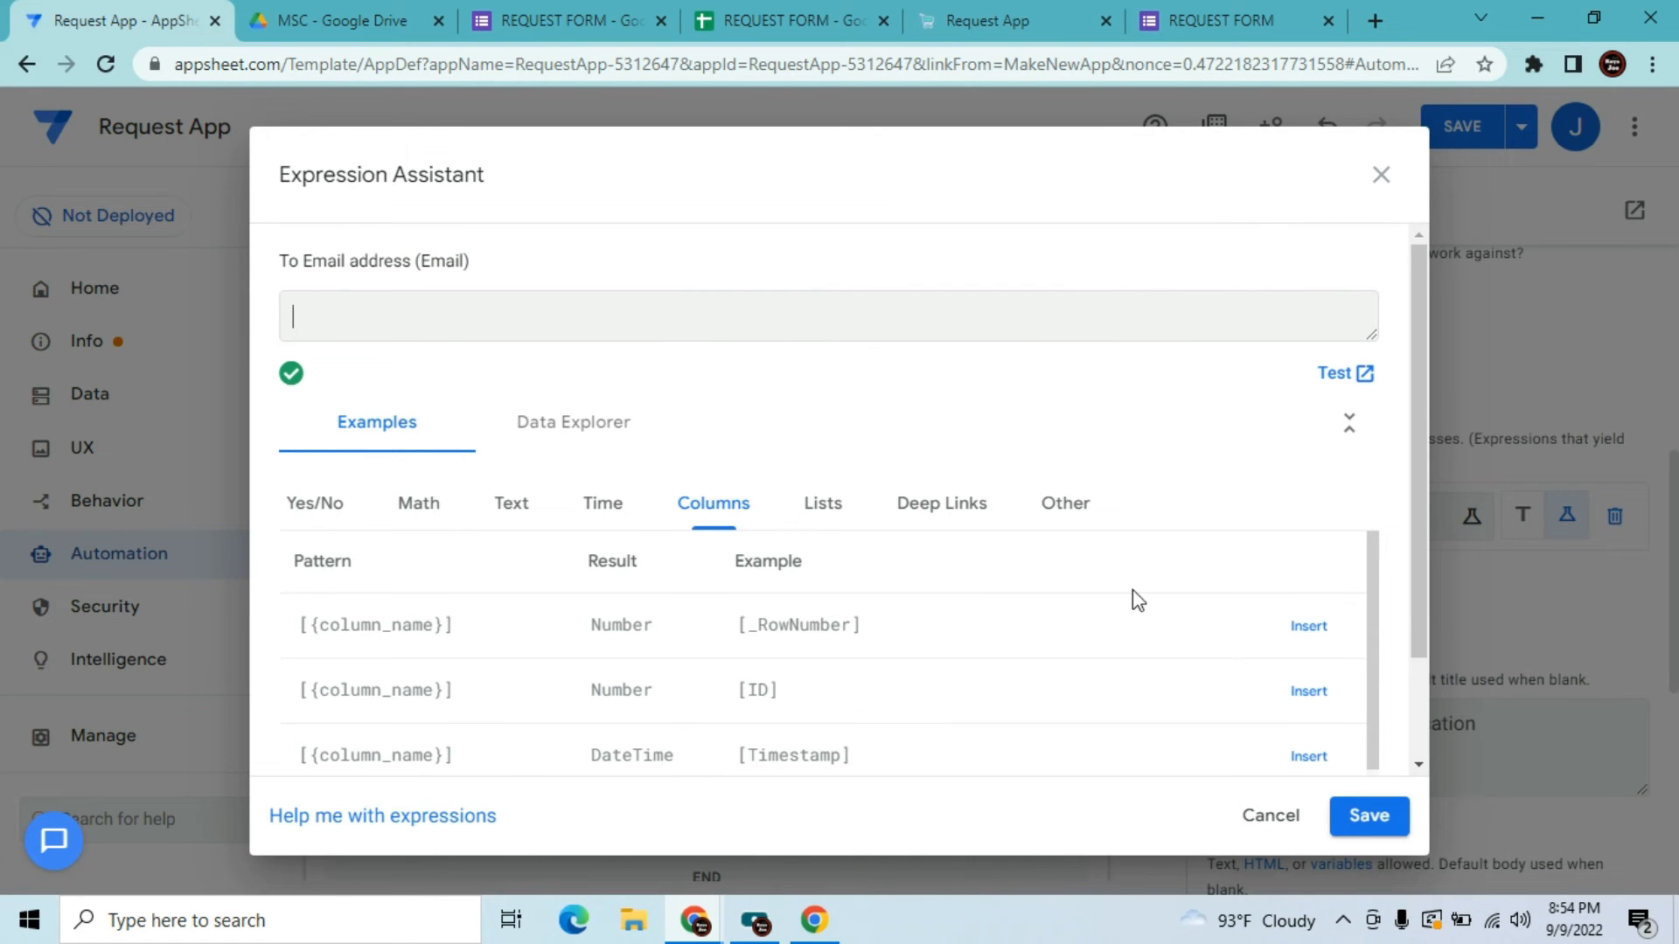
{"action": "left_click_drag", "start_coordinate": [1418, 547], "coordinate": [1415, 623]}
{"action": "left_click", "coordinate": [1308, 733]}
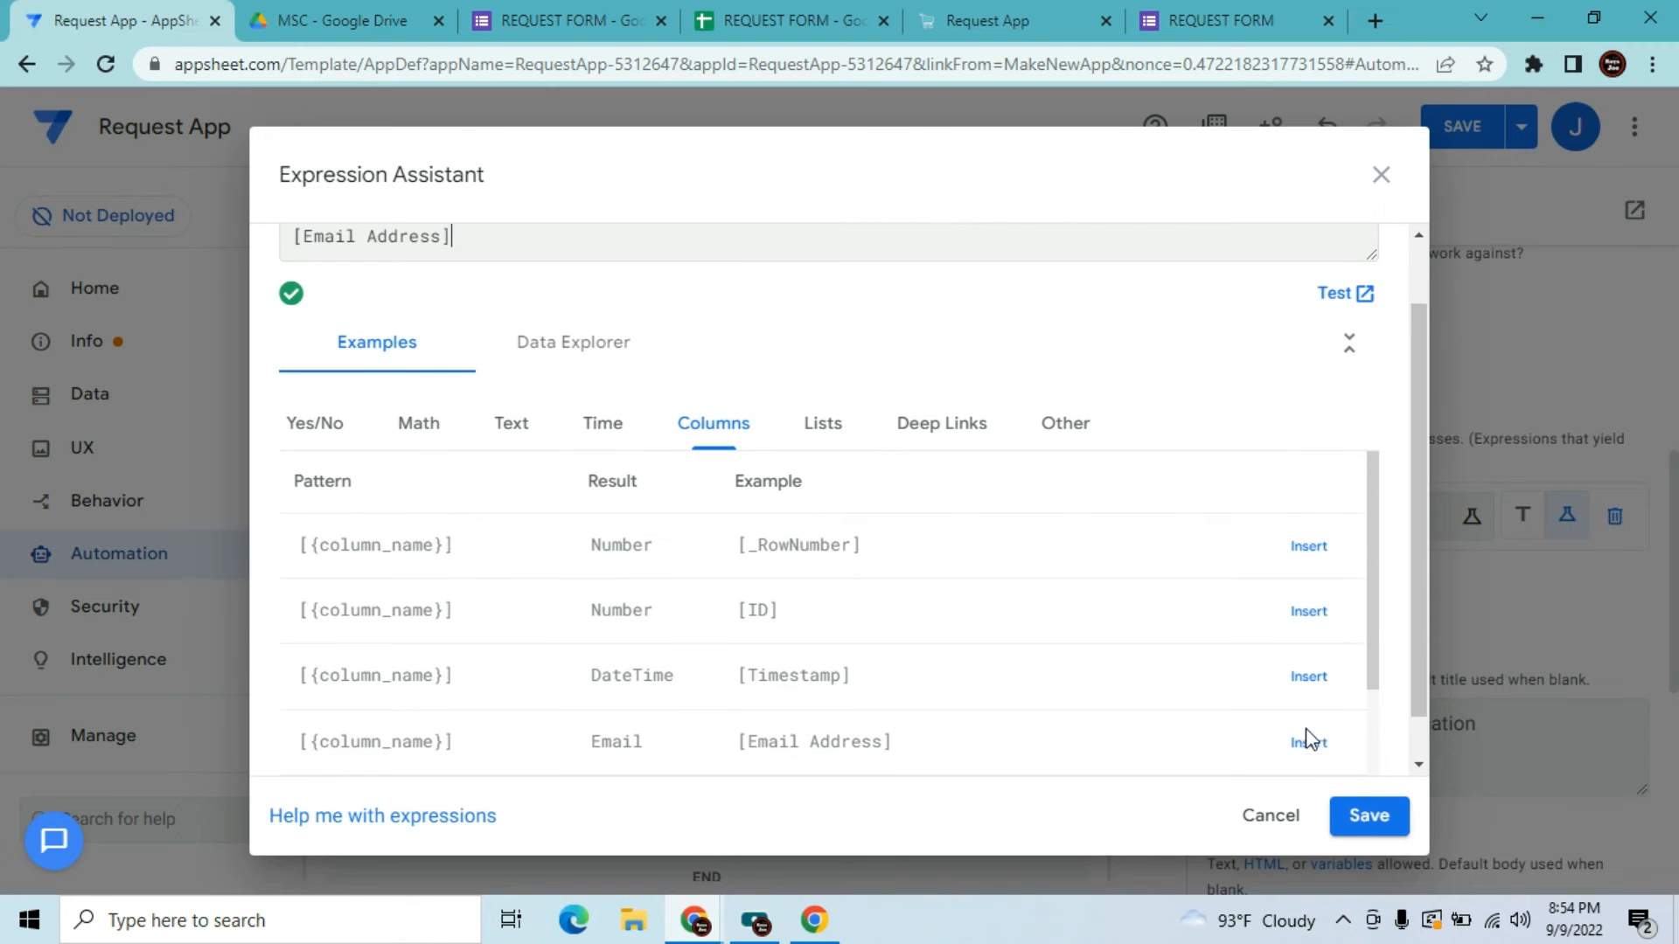
{"action": "left_click_drag", "start_coordinate": [1418, 485], "coordinate": [1417, 429]}
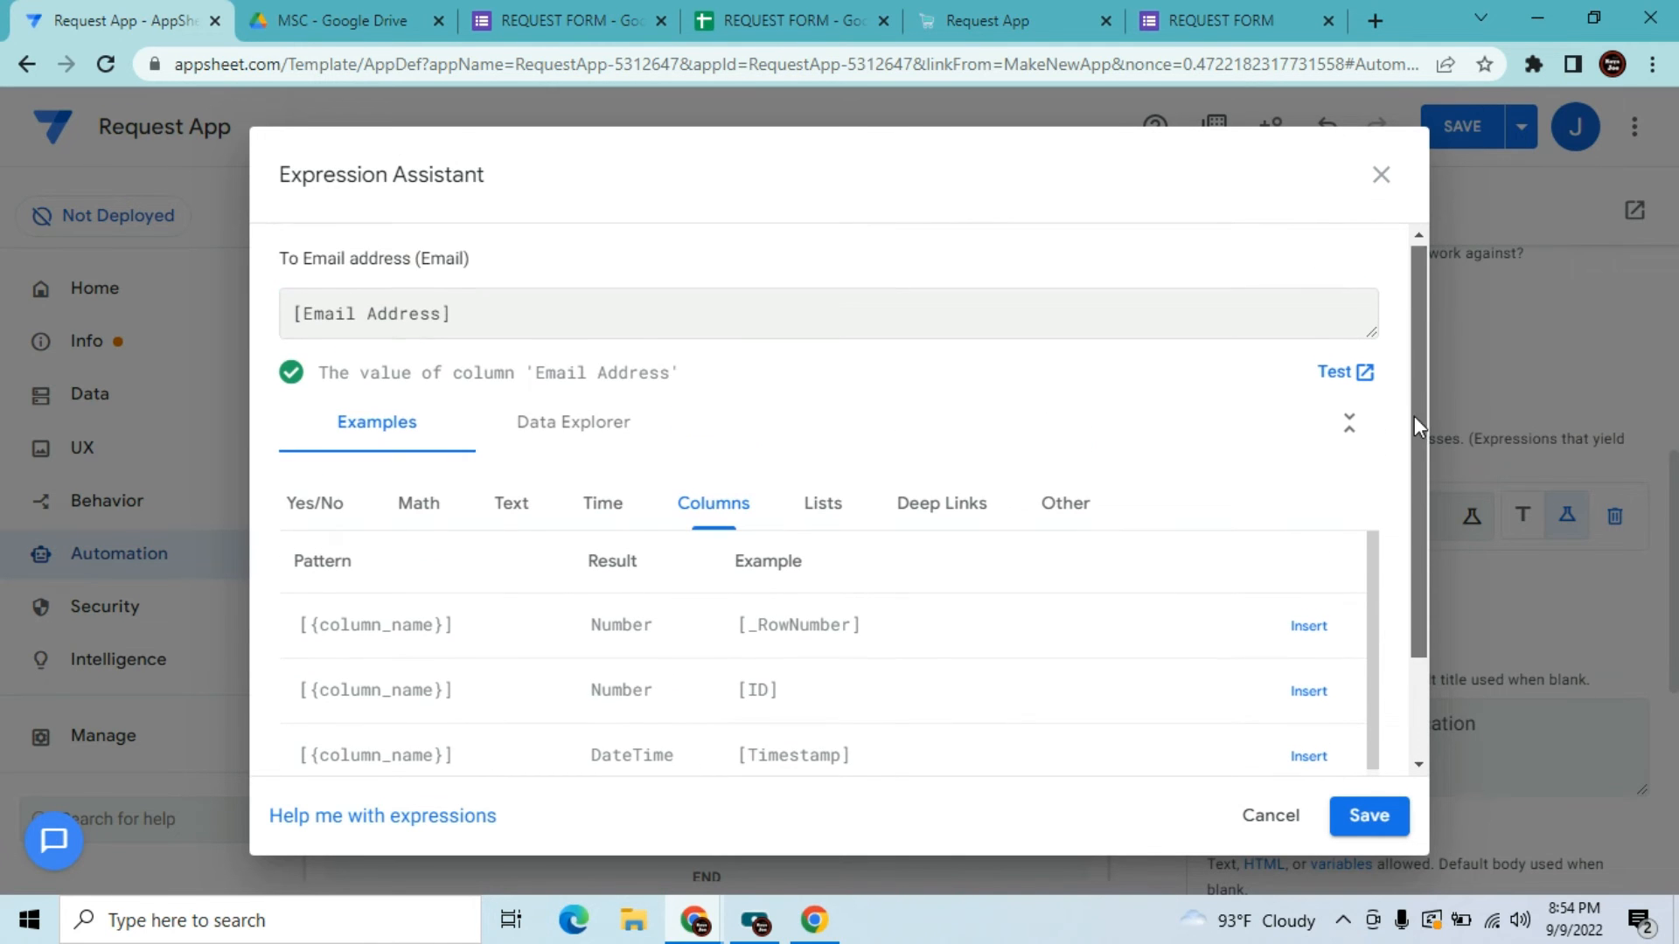
{"action": "left_click", "coordinate": [1005, 17]}
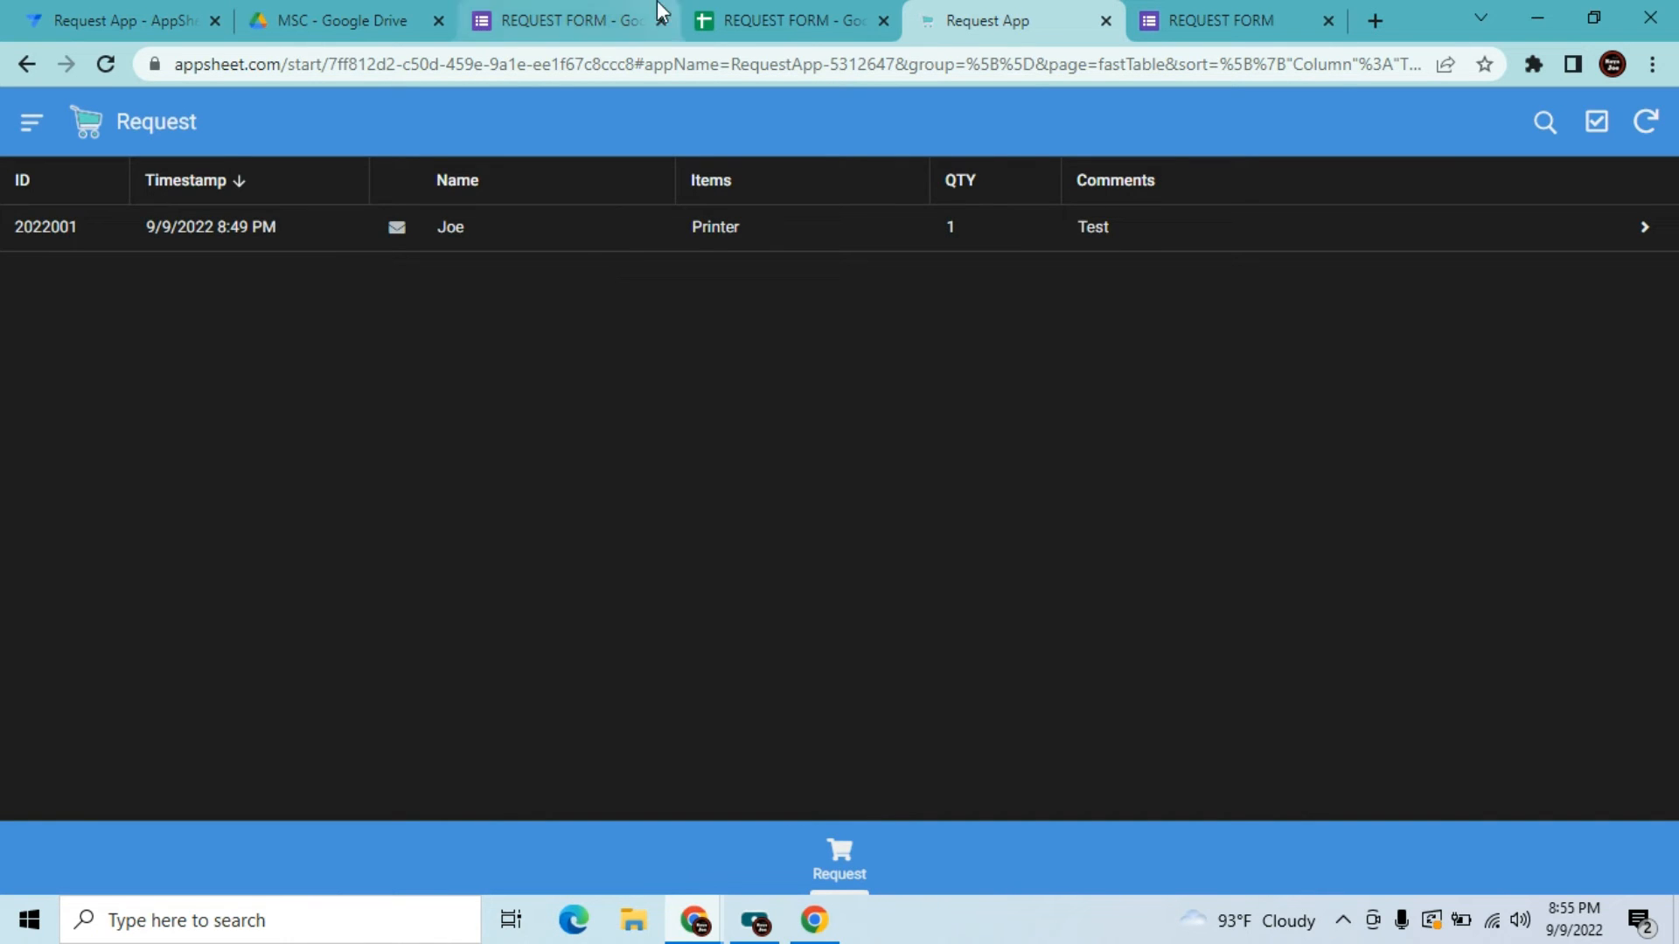
Check the response sheet, form and the request row's email link in the running app, closing the blank tab
{"action": "left_click", "coordinate": [874, 10]}
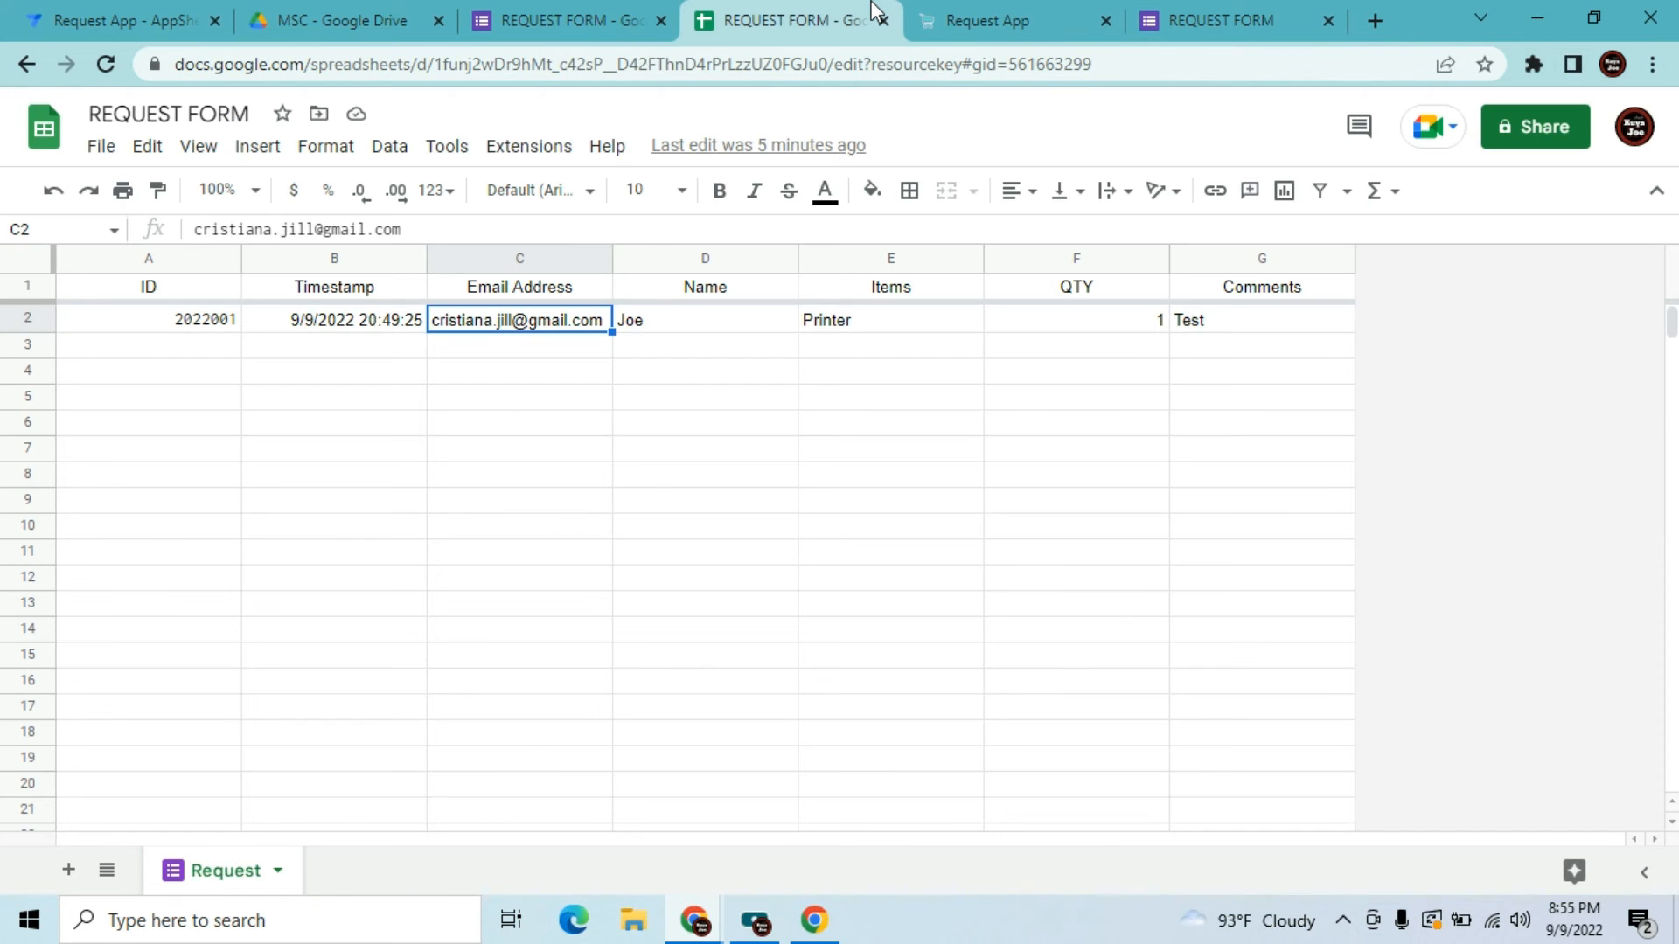
{"action": "left_click", "coordinate": [1196, 14]}
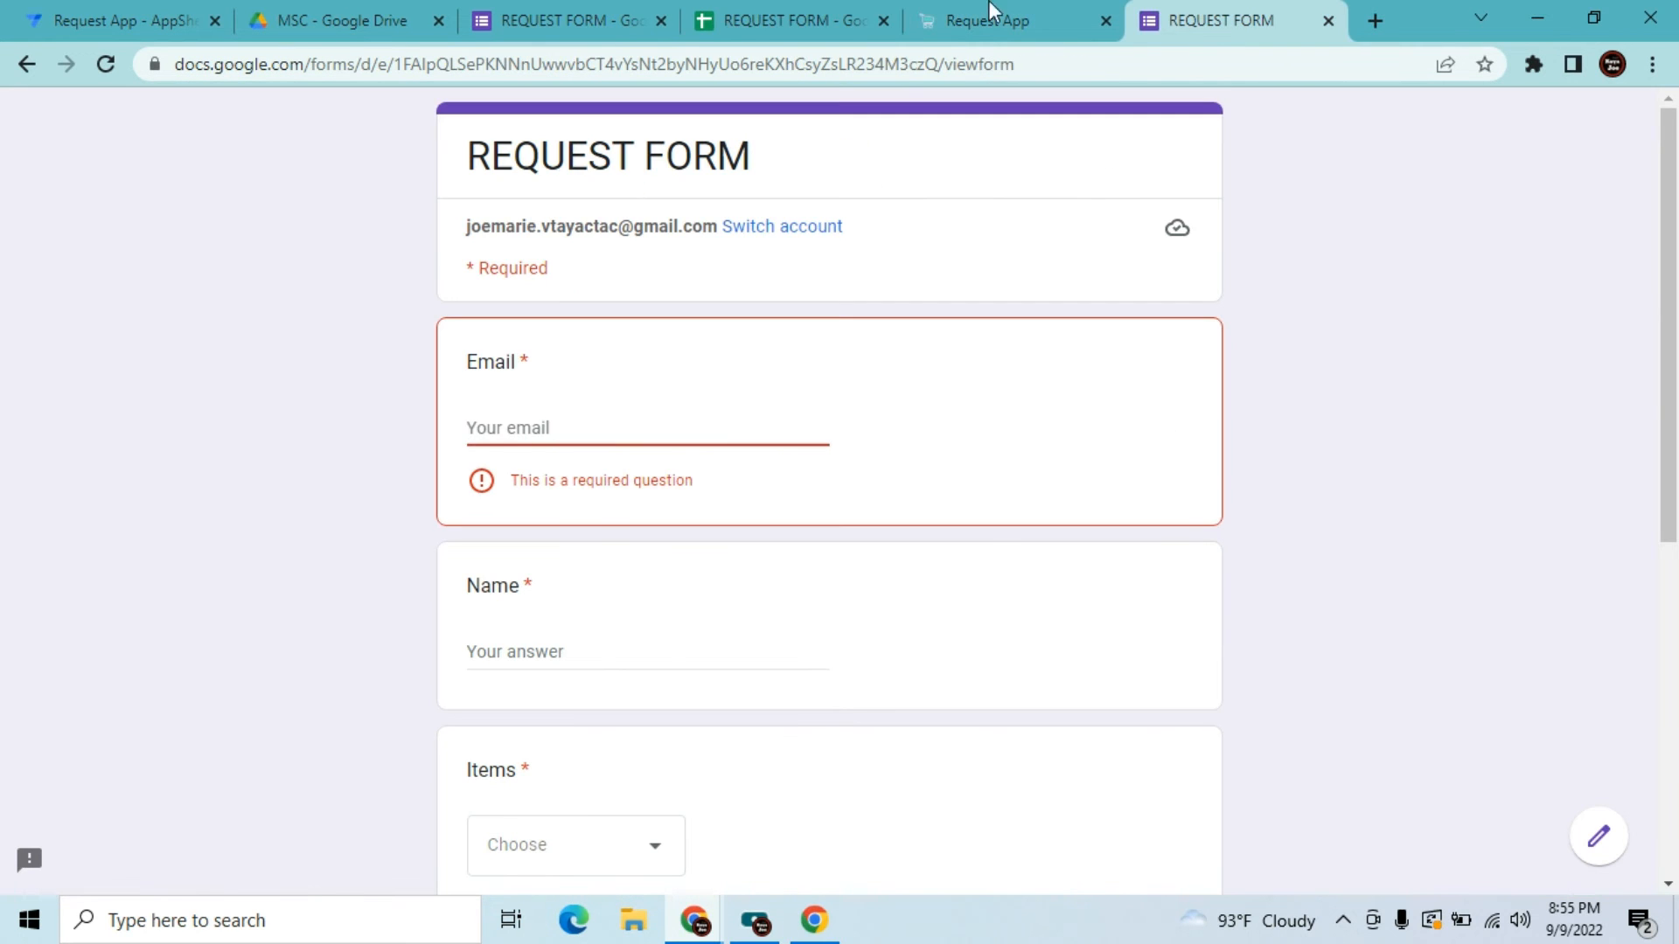
{"action": "left_click", "coordinate": [940, 14]}
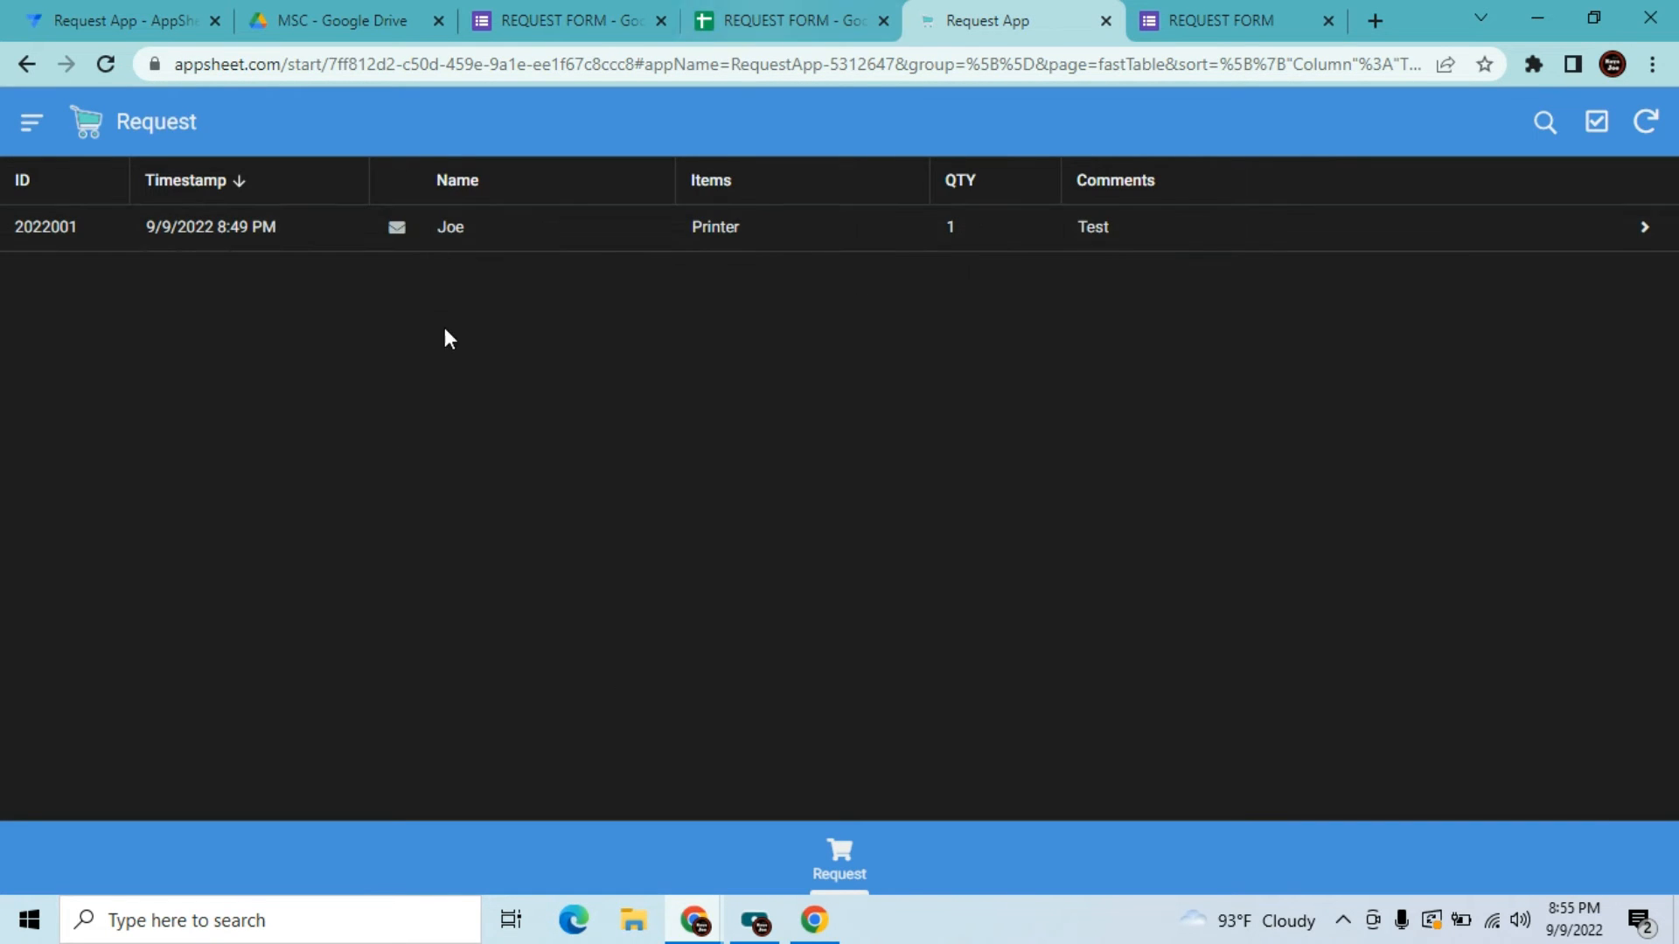
{"action": "left_click", "coordinate": [396, 229]}
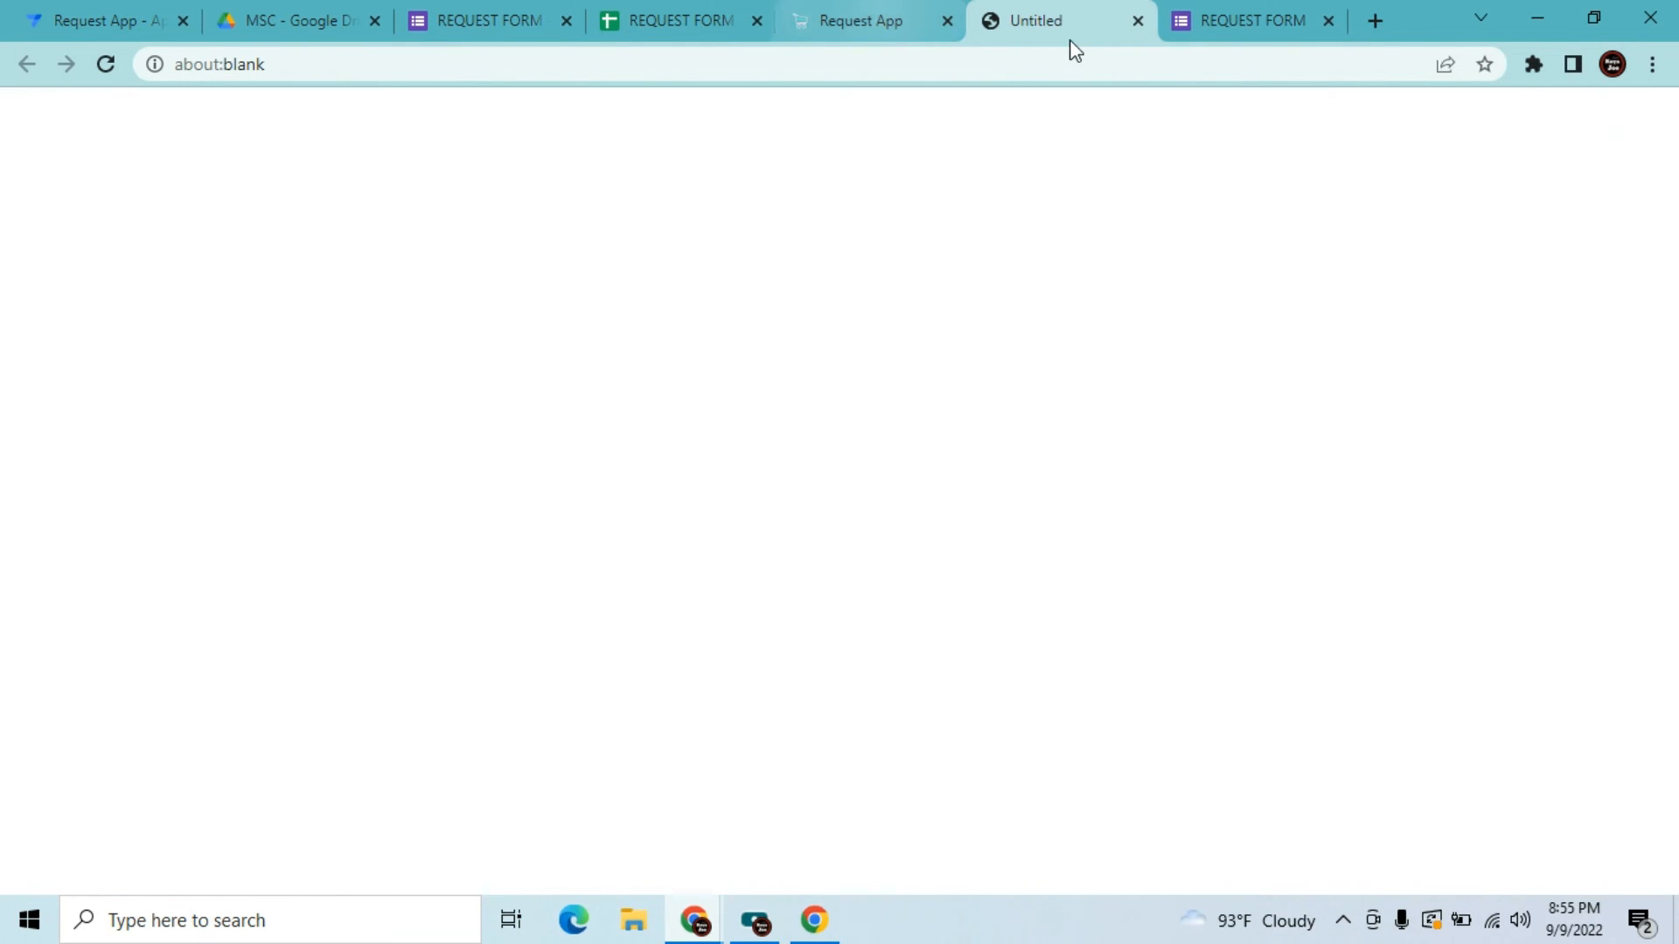
{"action": "left_click", "coordinate": [1139, 20]}
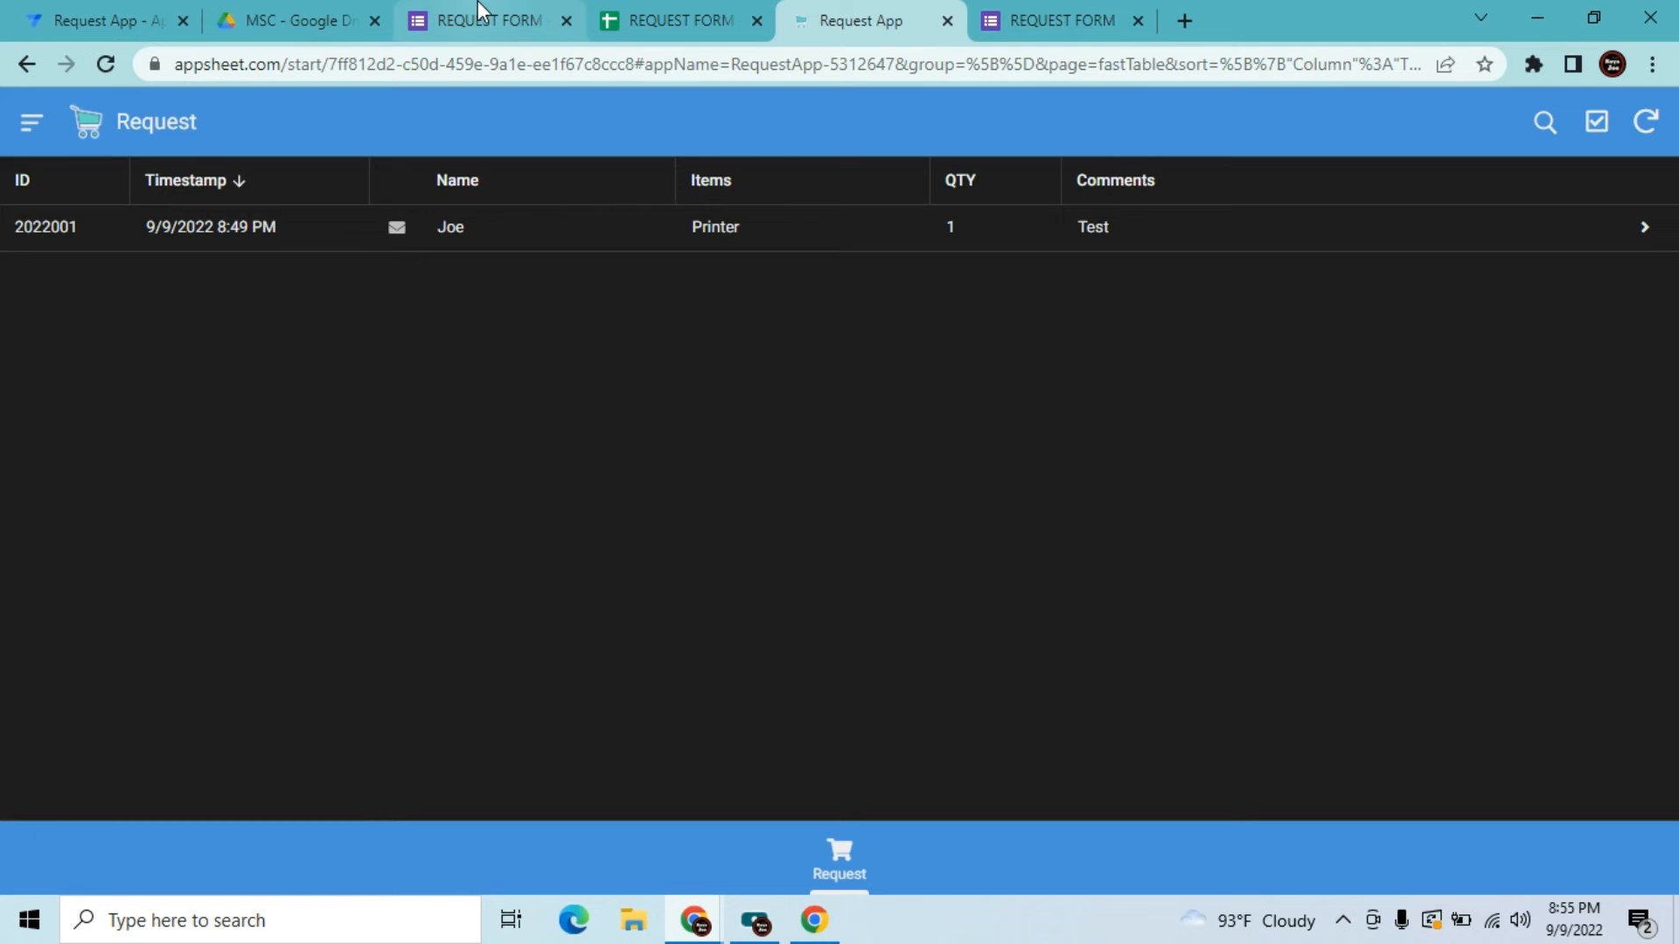
{"action": "left_click", "coordinate": [94, 14]}
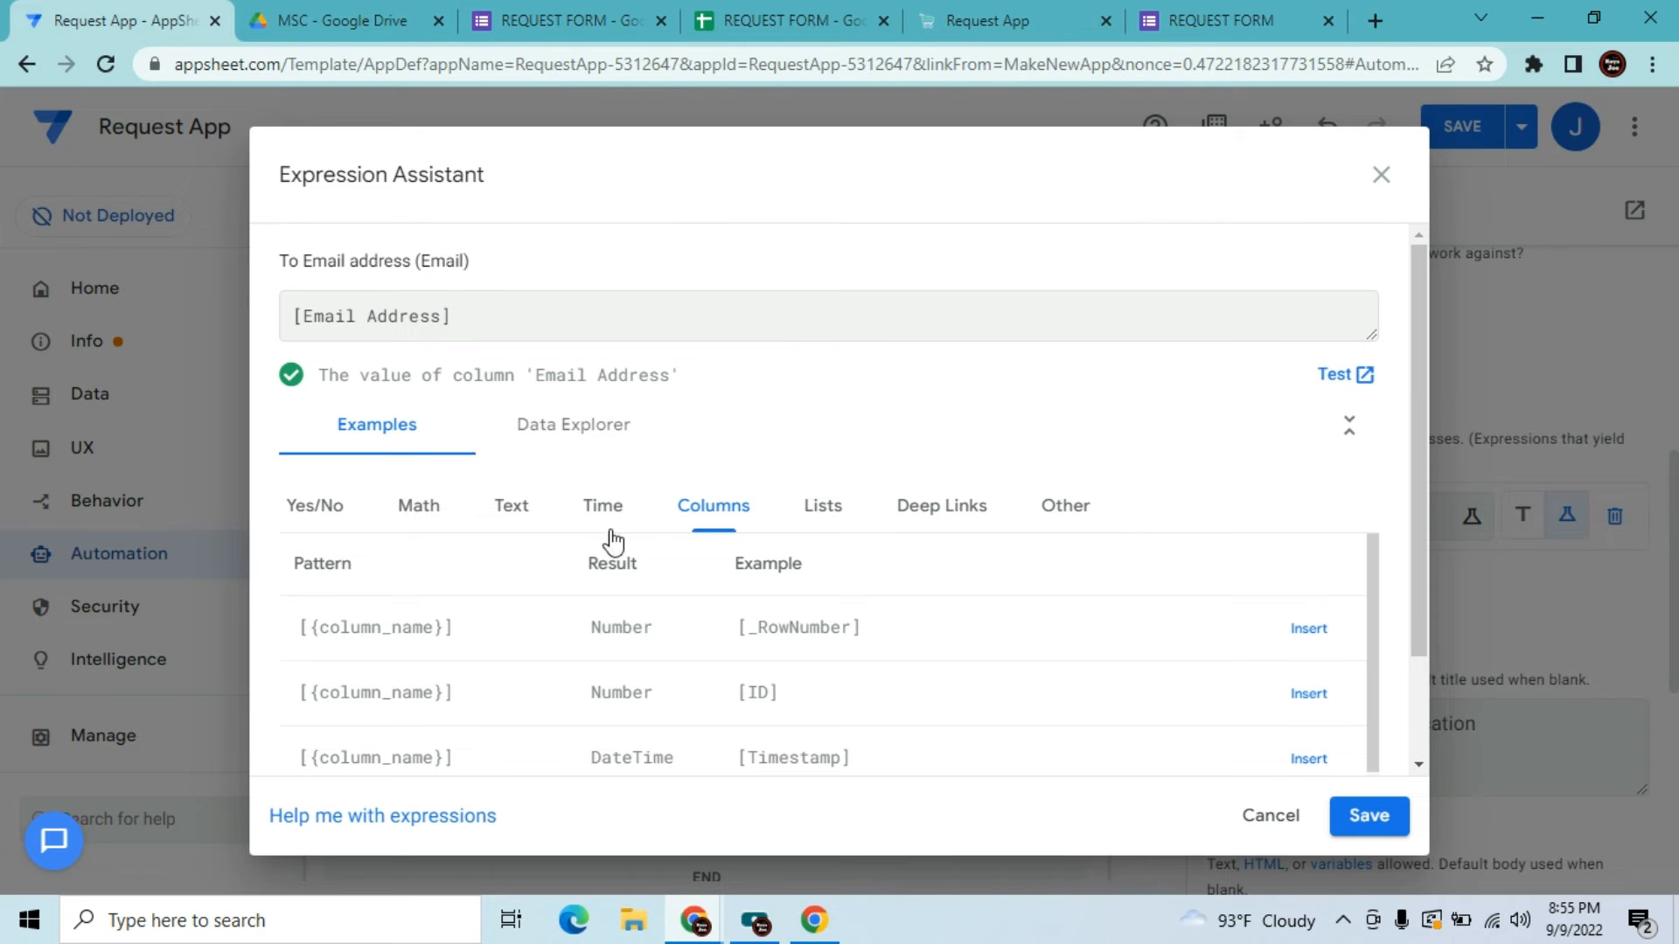
Save [Email Address] as the To recipient and bring the Gmail inbox window forward
{"action": "left_click", "coordinate": [1366, 827]}
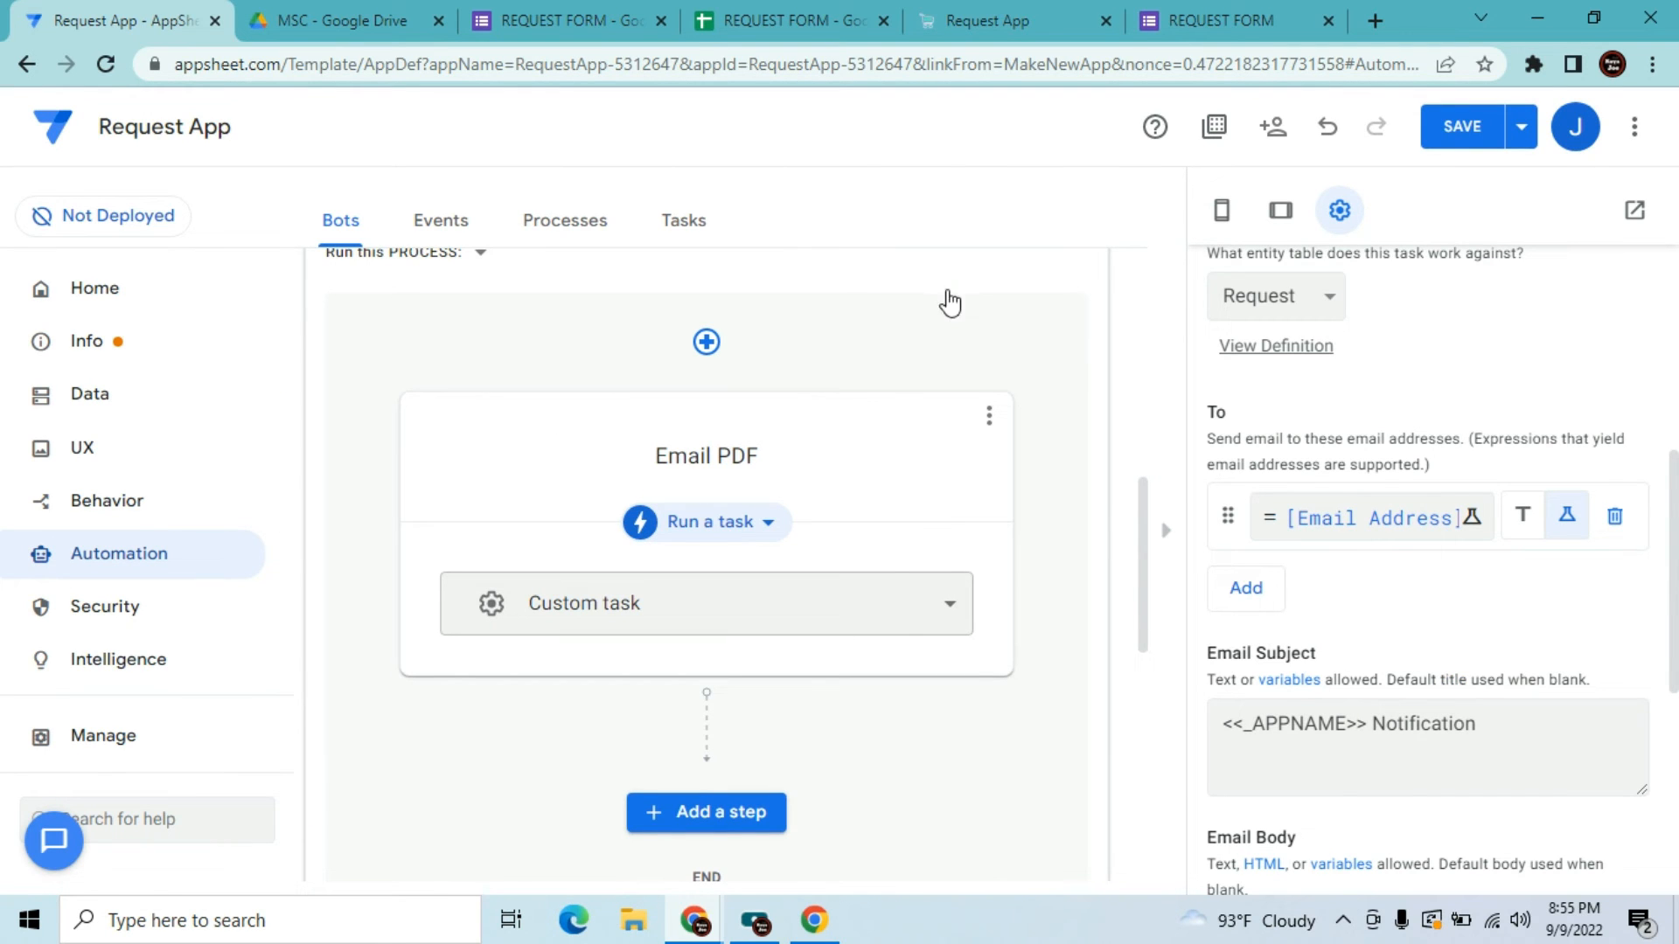
{"action": "mouse_move", "coordinate": [695, 920]}
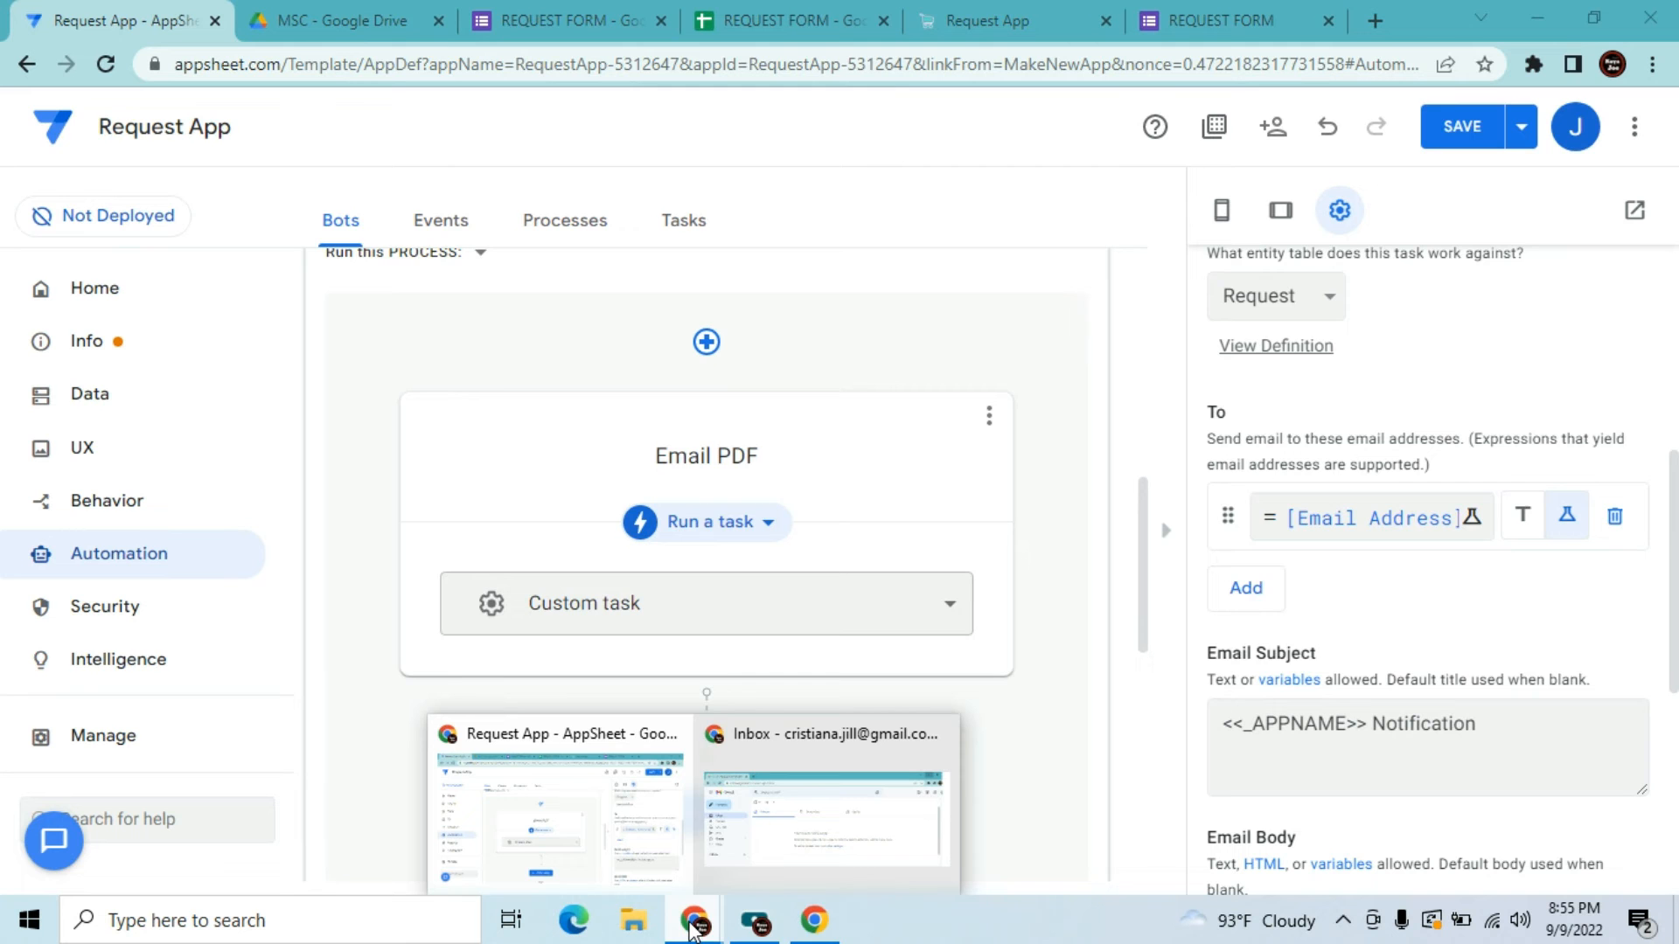
{"action": "left_click", "coordinate": [815, 810]}
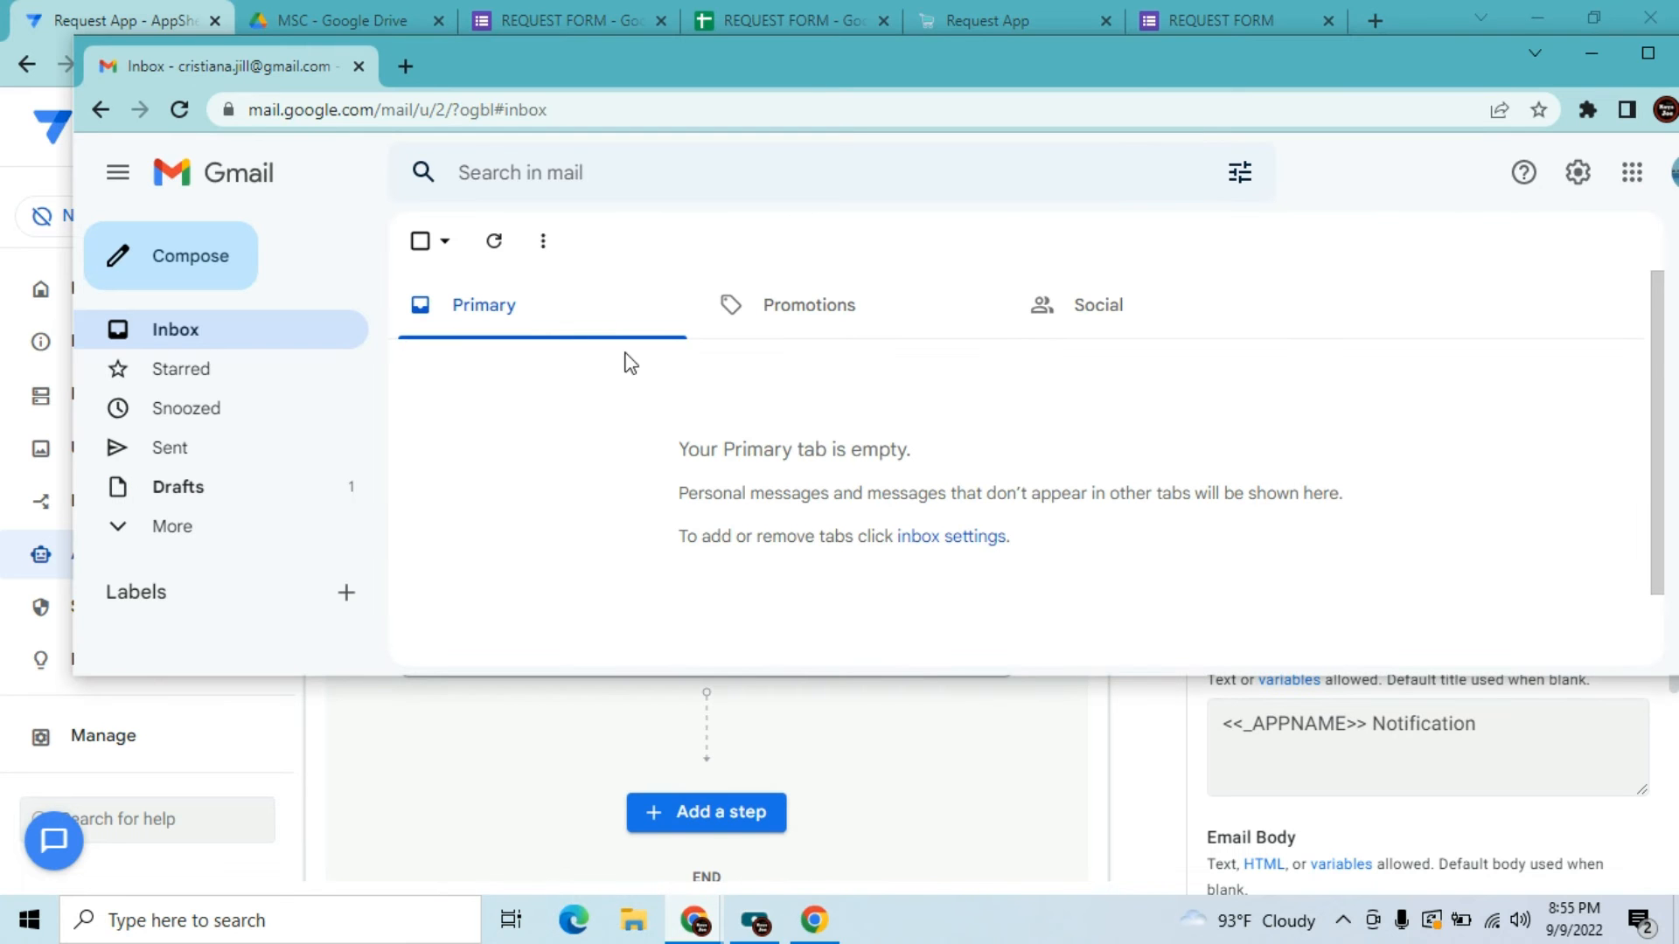
Maximize Gmail and try selecting the Order Confirmation thread in Trash
{"action": "left_click", "coordinate": [1649, 56]}
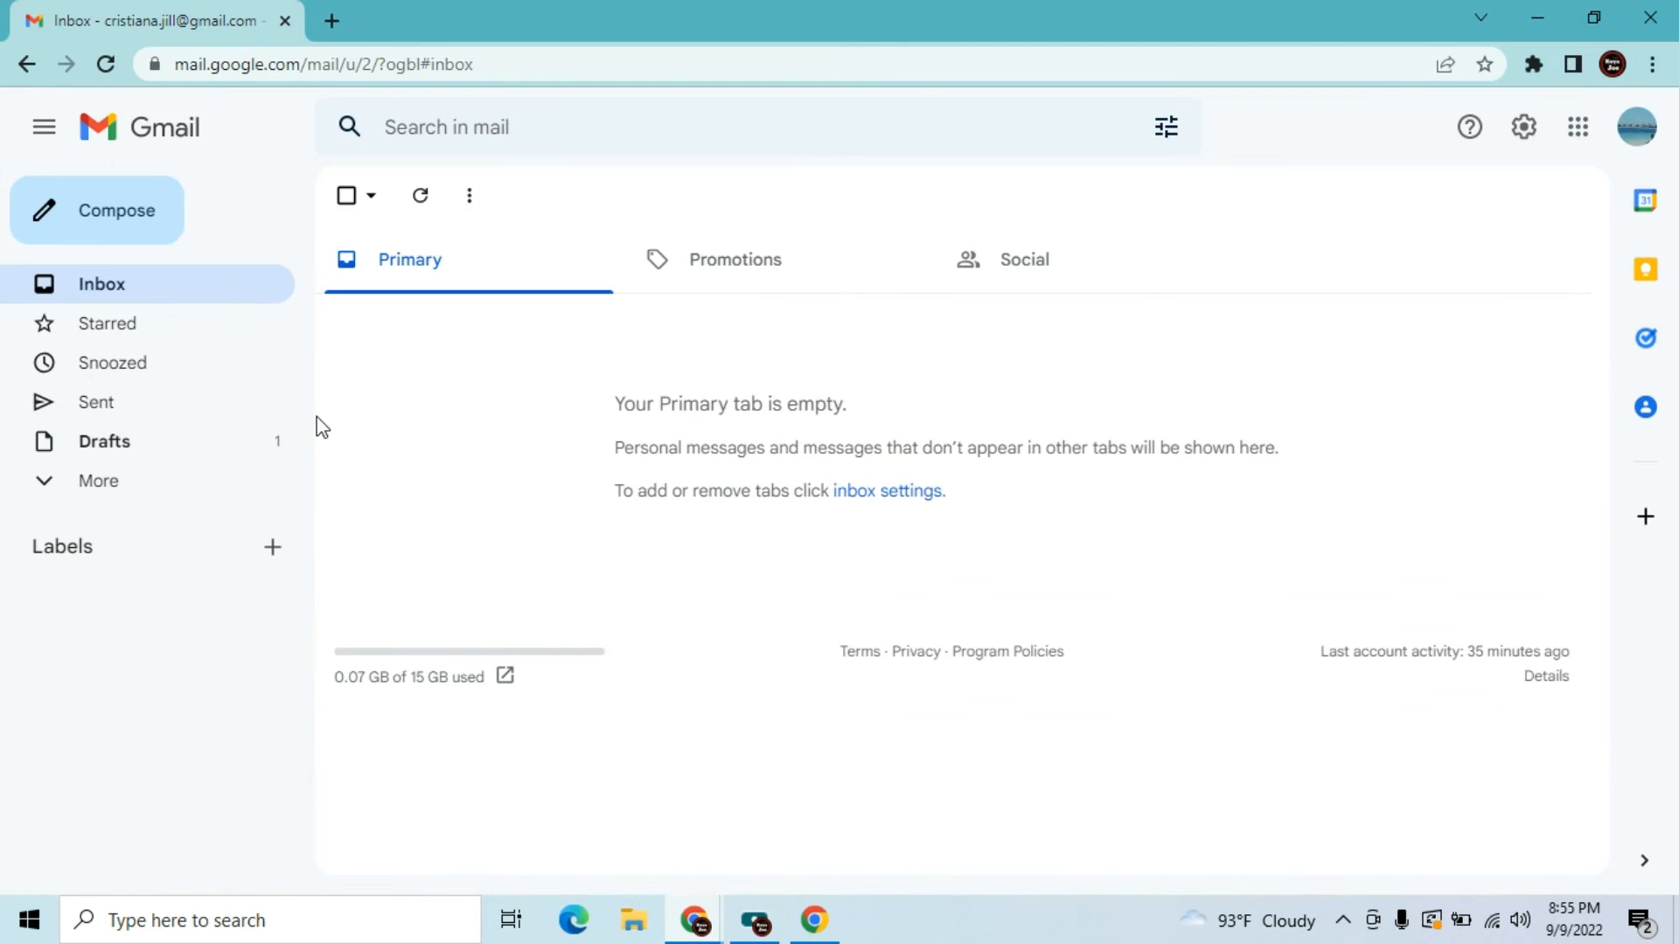
{"action": "left_click", "coordinate": [109, 488]}
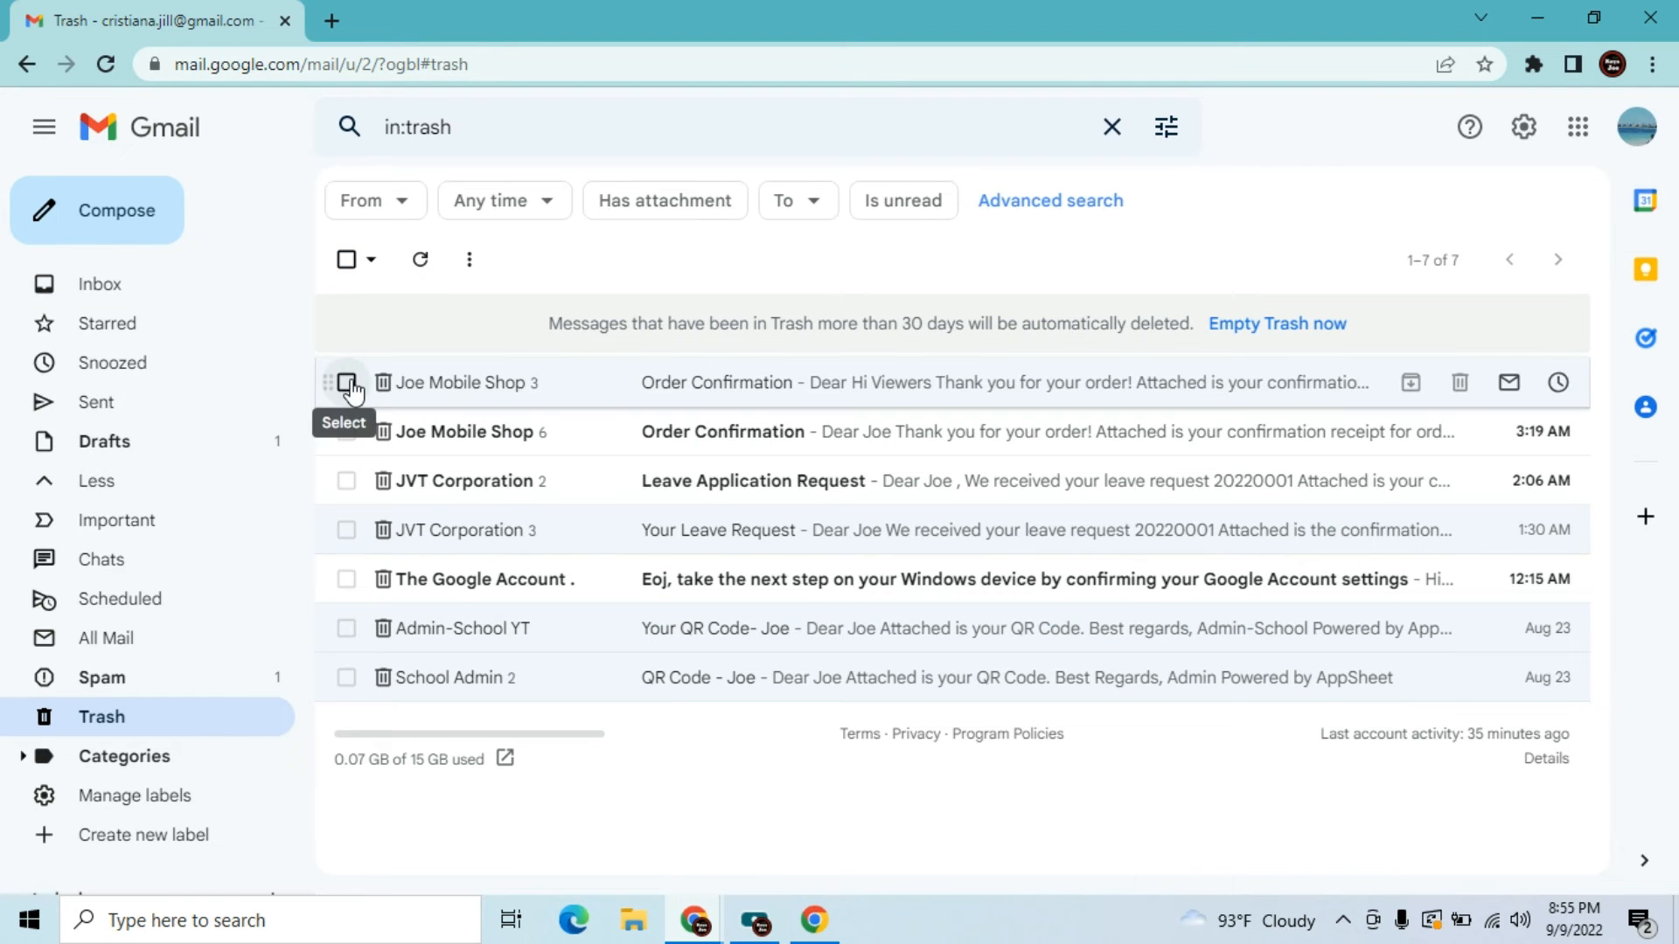
{"action": "left_click", "coordinate": [347, 383]}
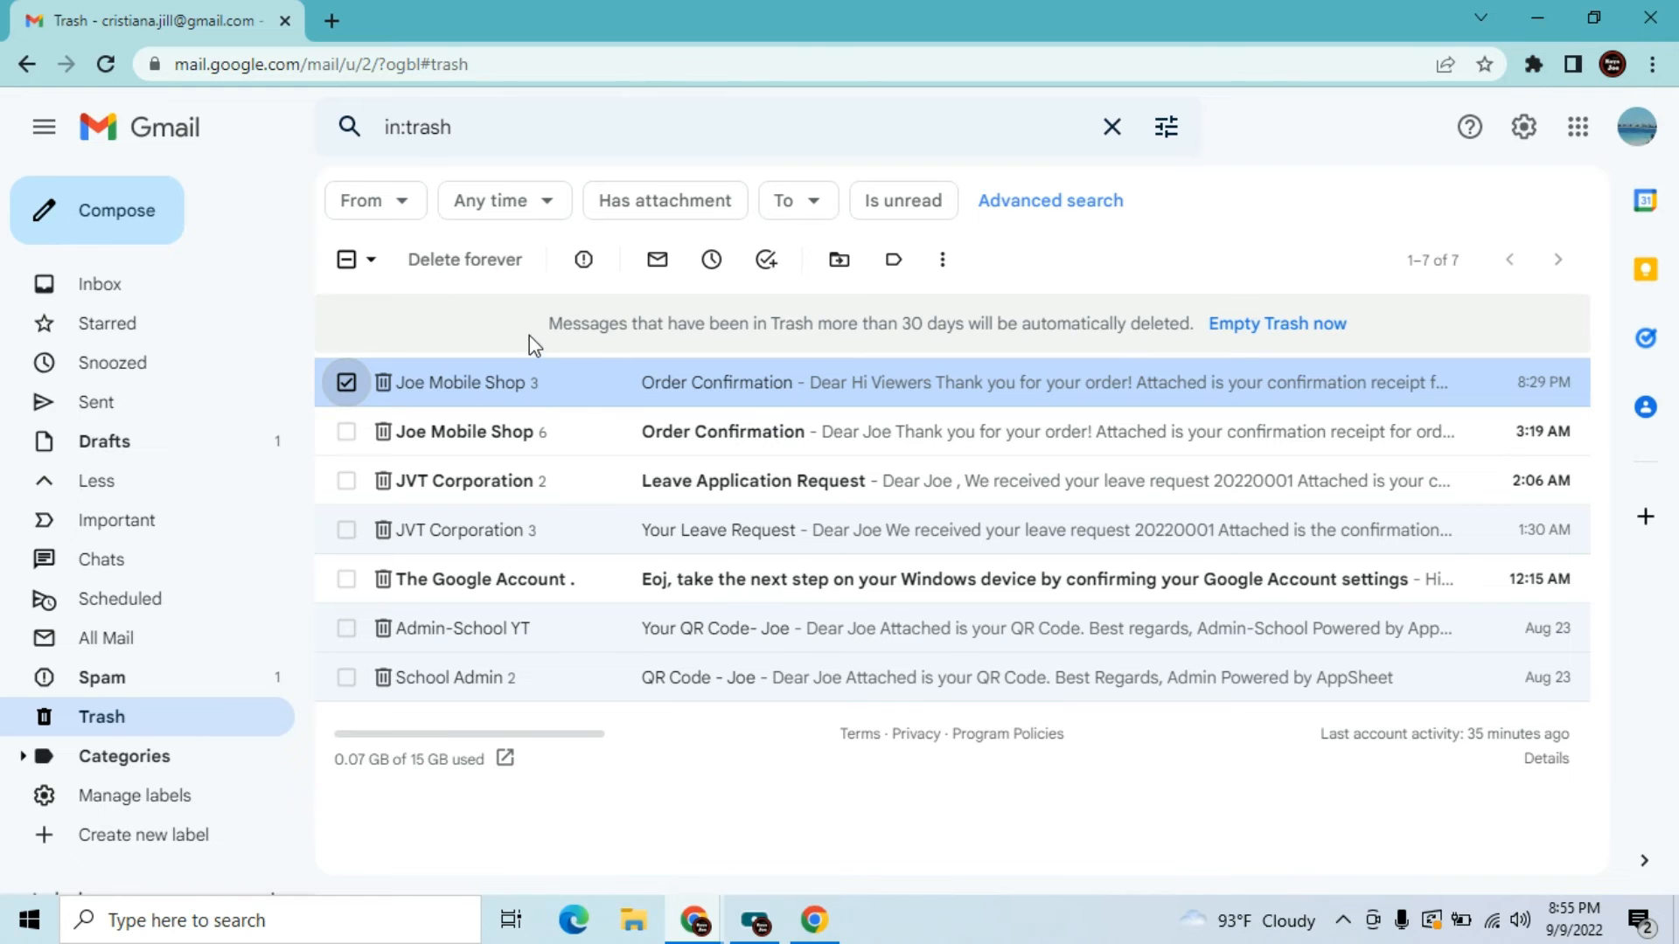
{"action": "left_click", "coordinate": [372, 260]}
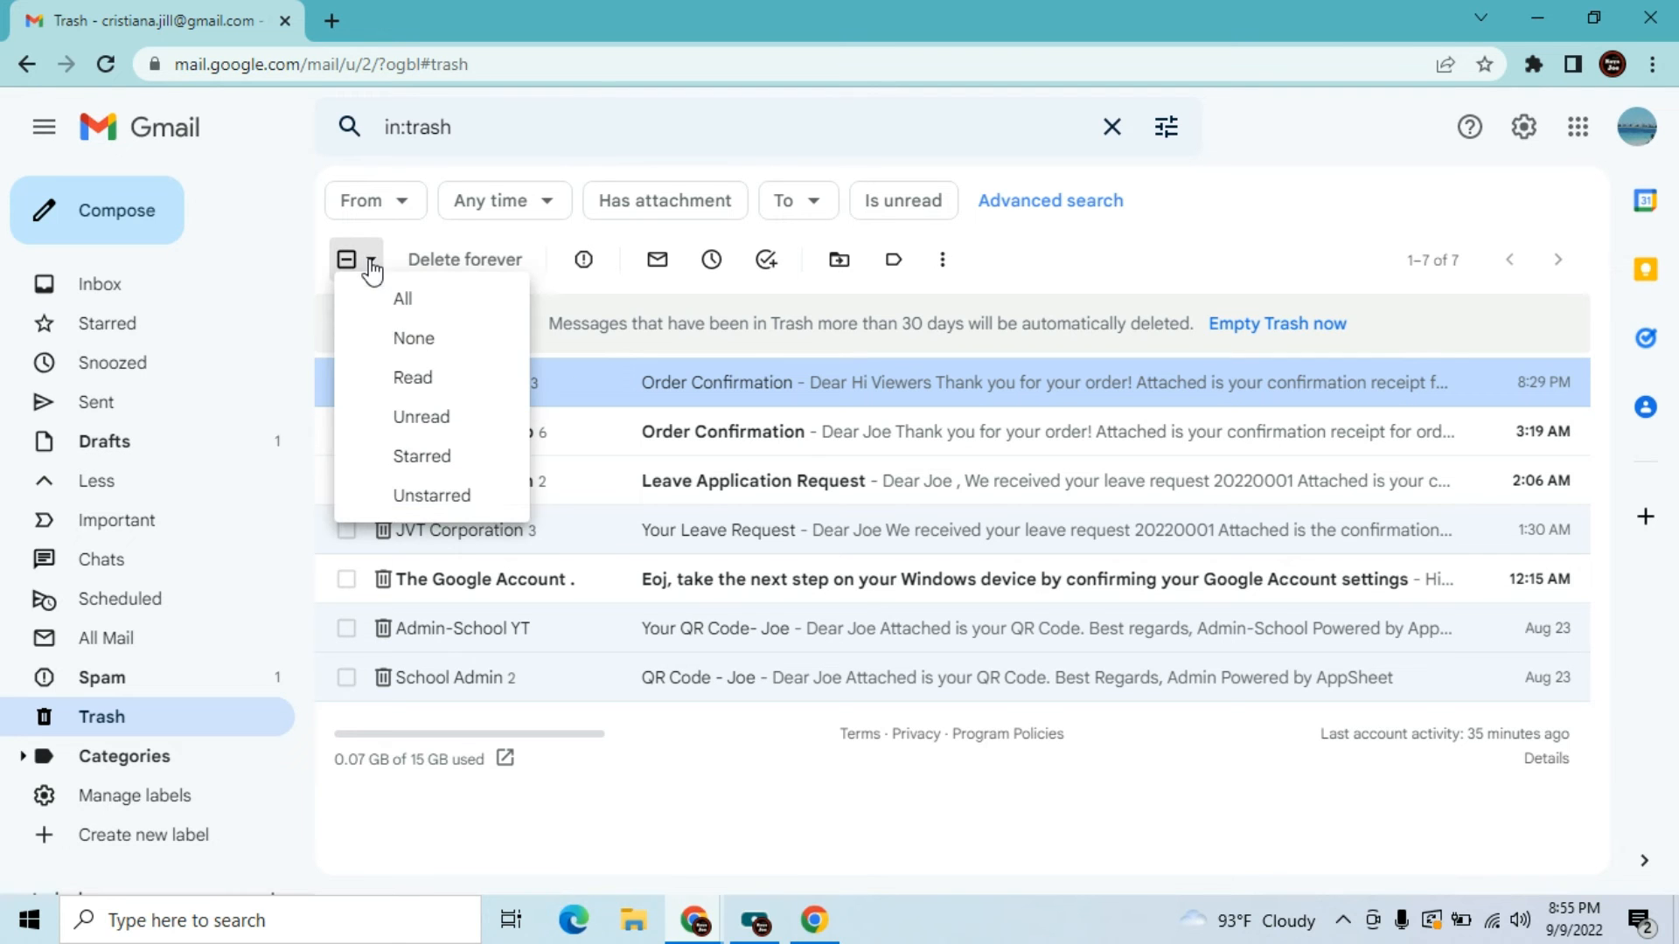
{"action": "left_click", "coordinate": [402, 416]}
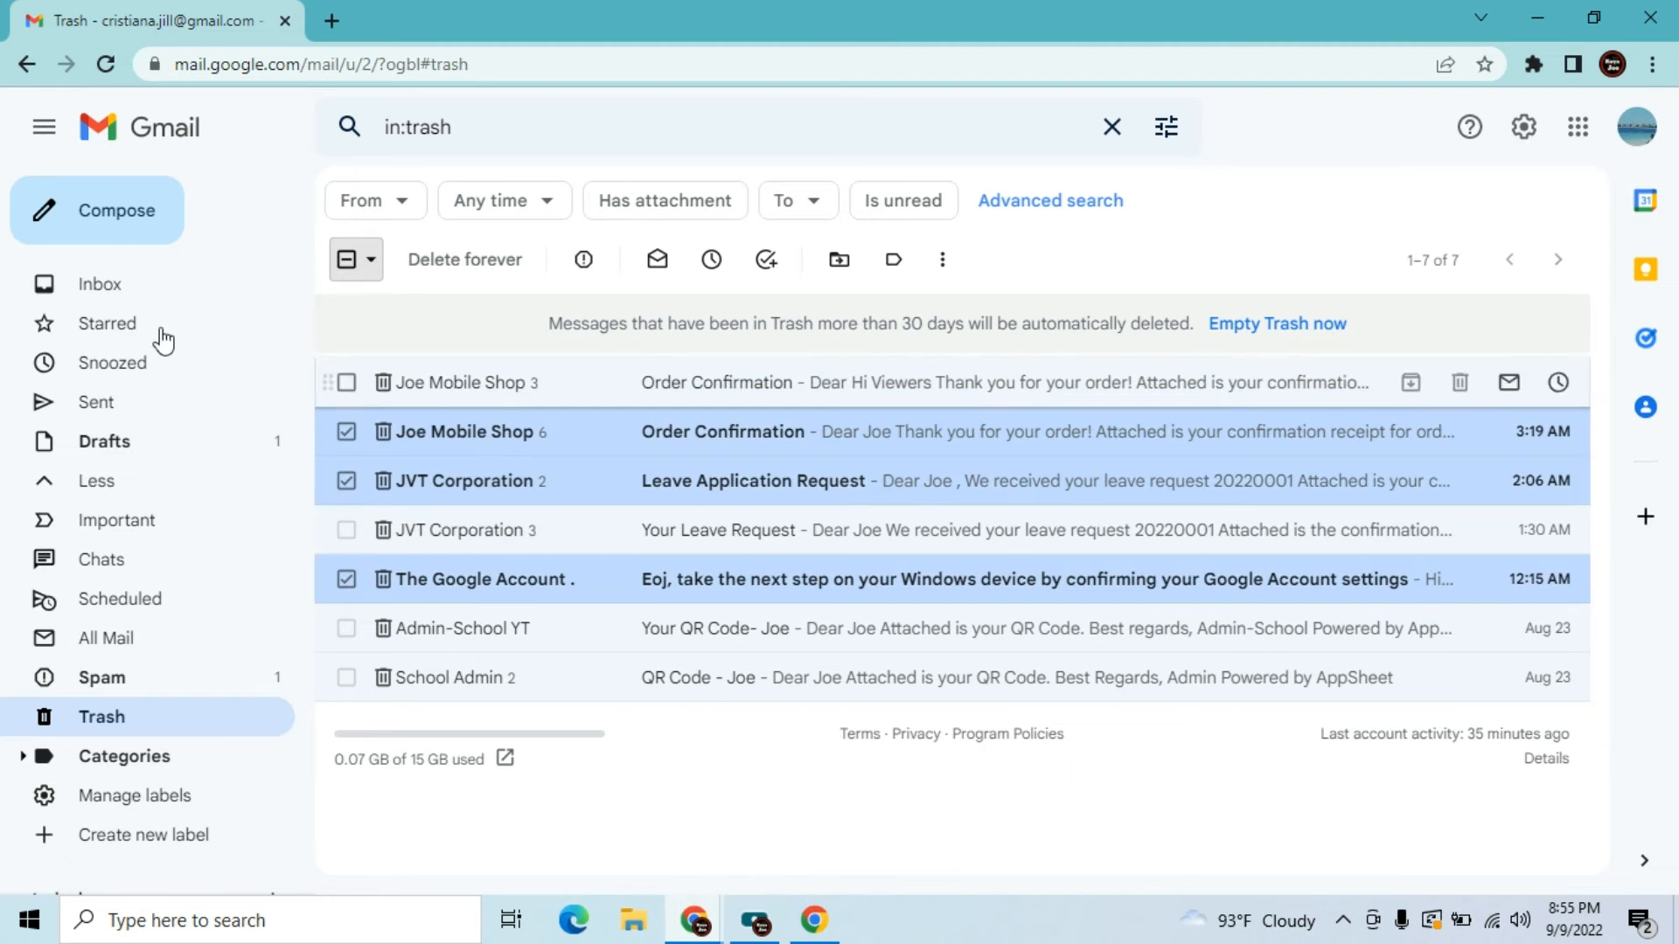
{"action": "left_click", "coordinate": [119, 281]}
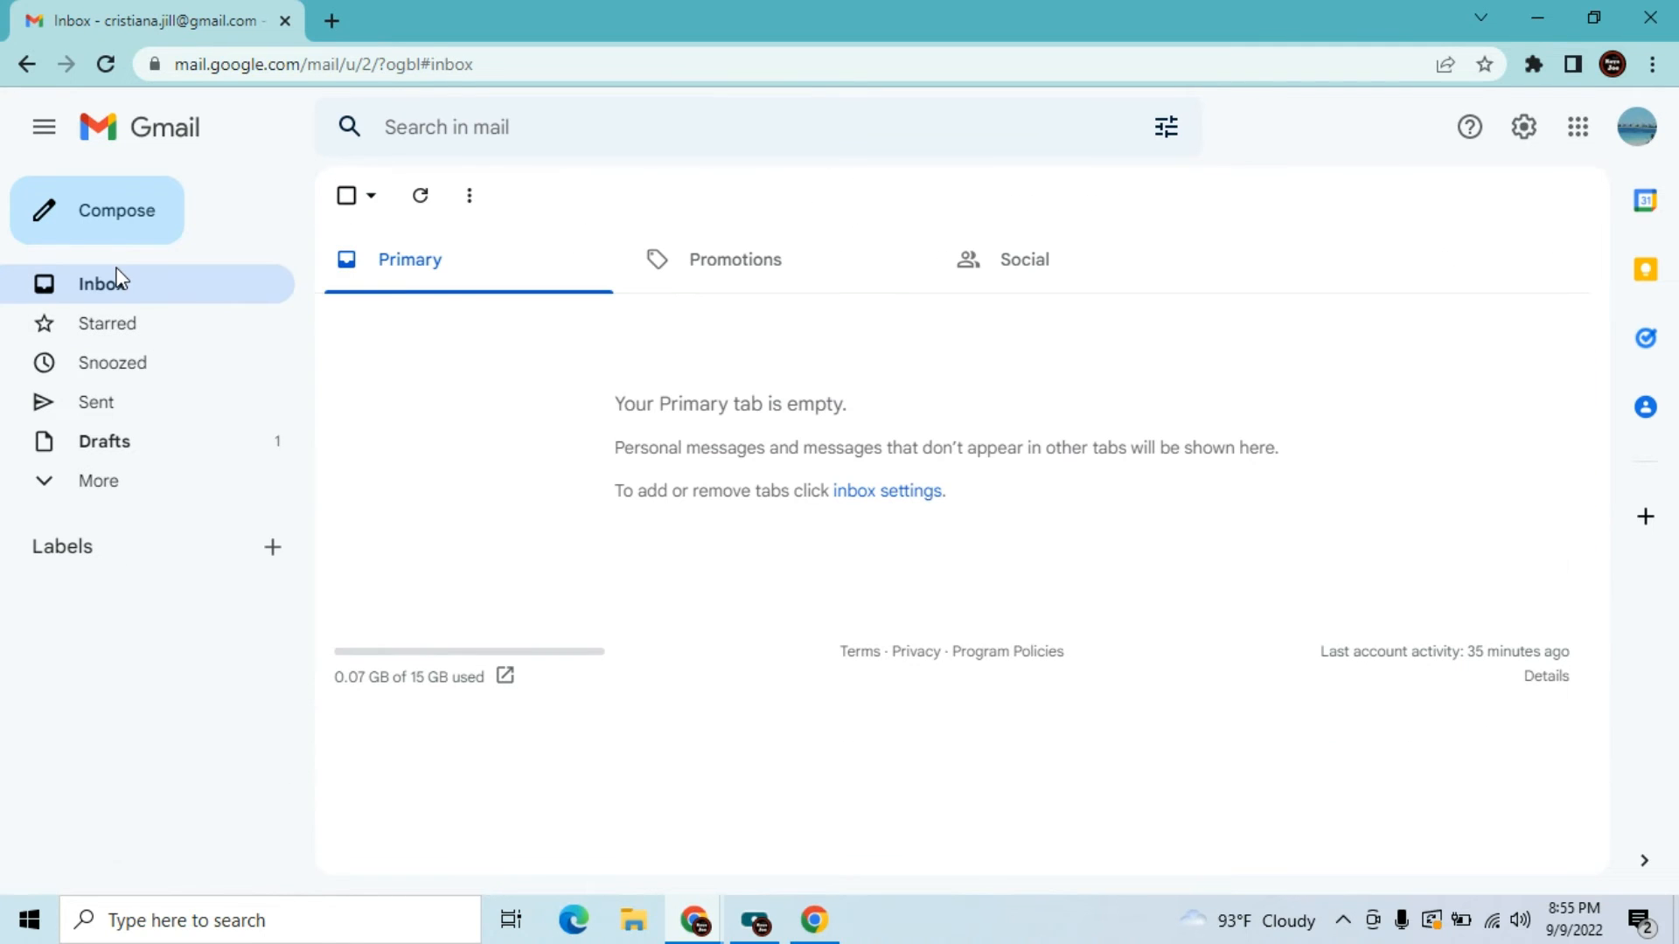
Move the first Order Confirmation thread from Trash to the Inbox and view it there
{"action": "left_click", "coordinate": [90, 494]}
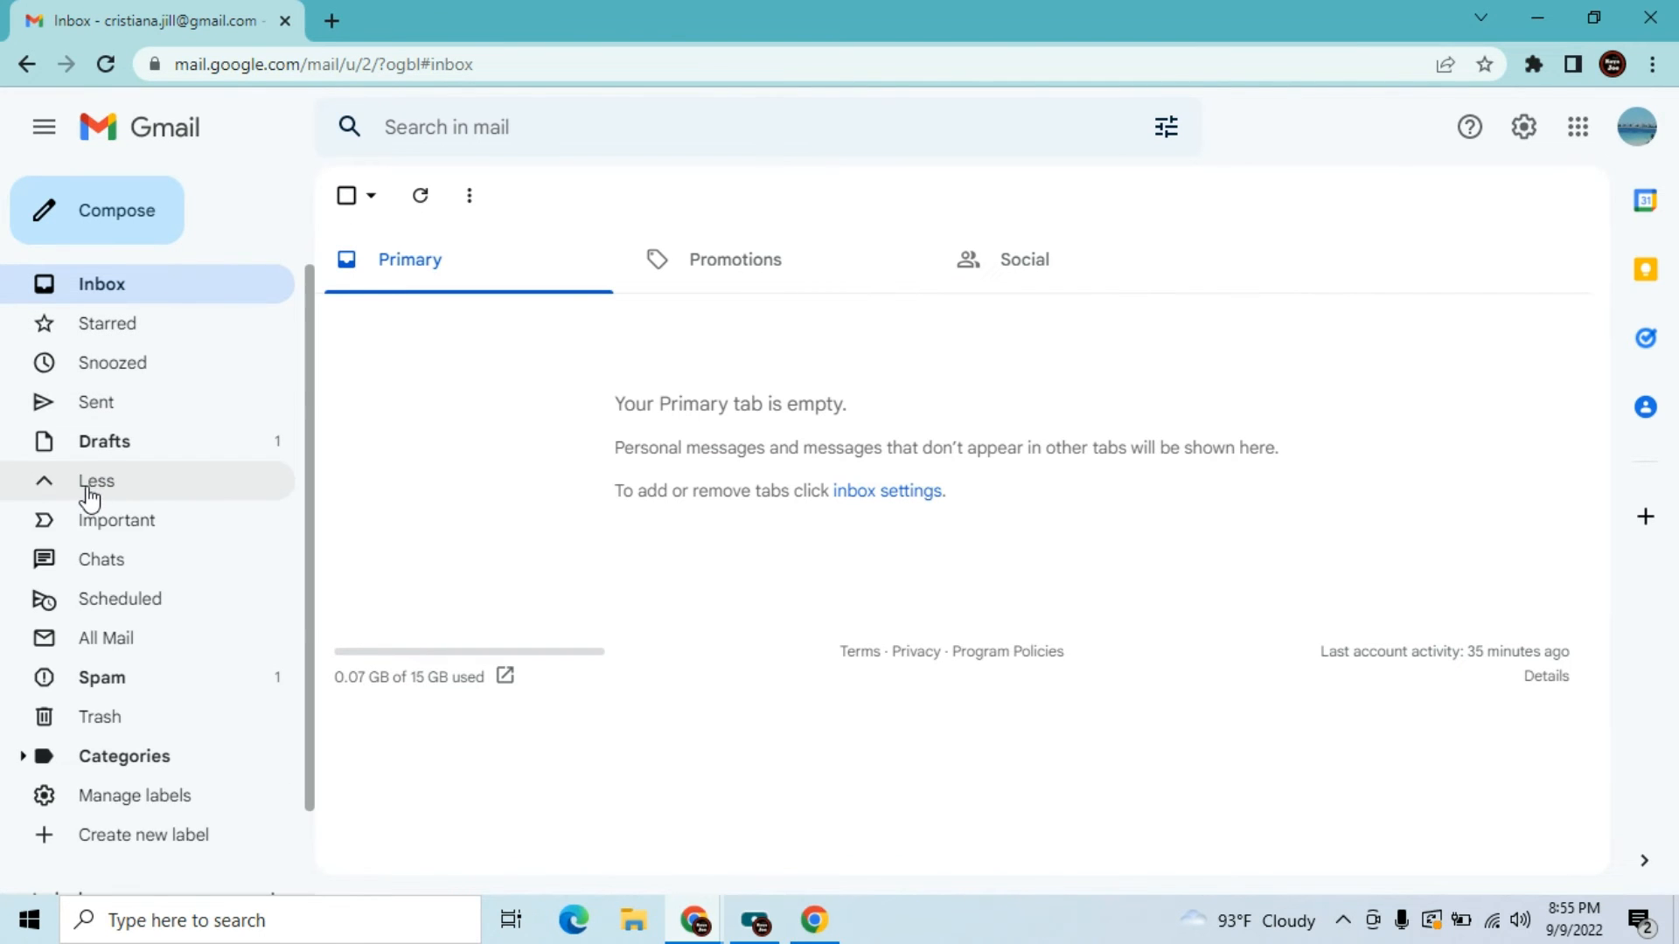
{"action": "left_click", "coordinate": [99, 719]}
{"action": "left_click", "coordinate": [346, 382]}
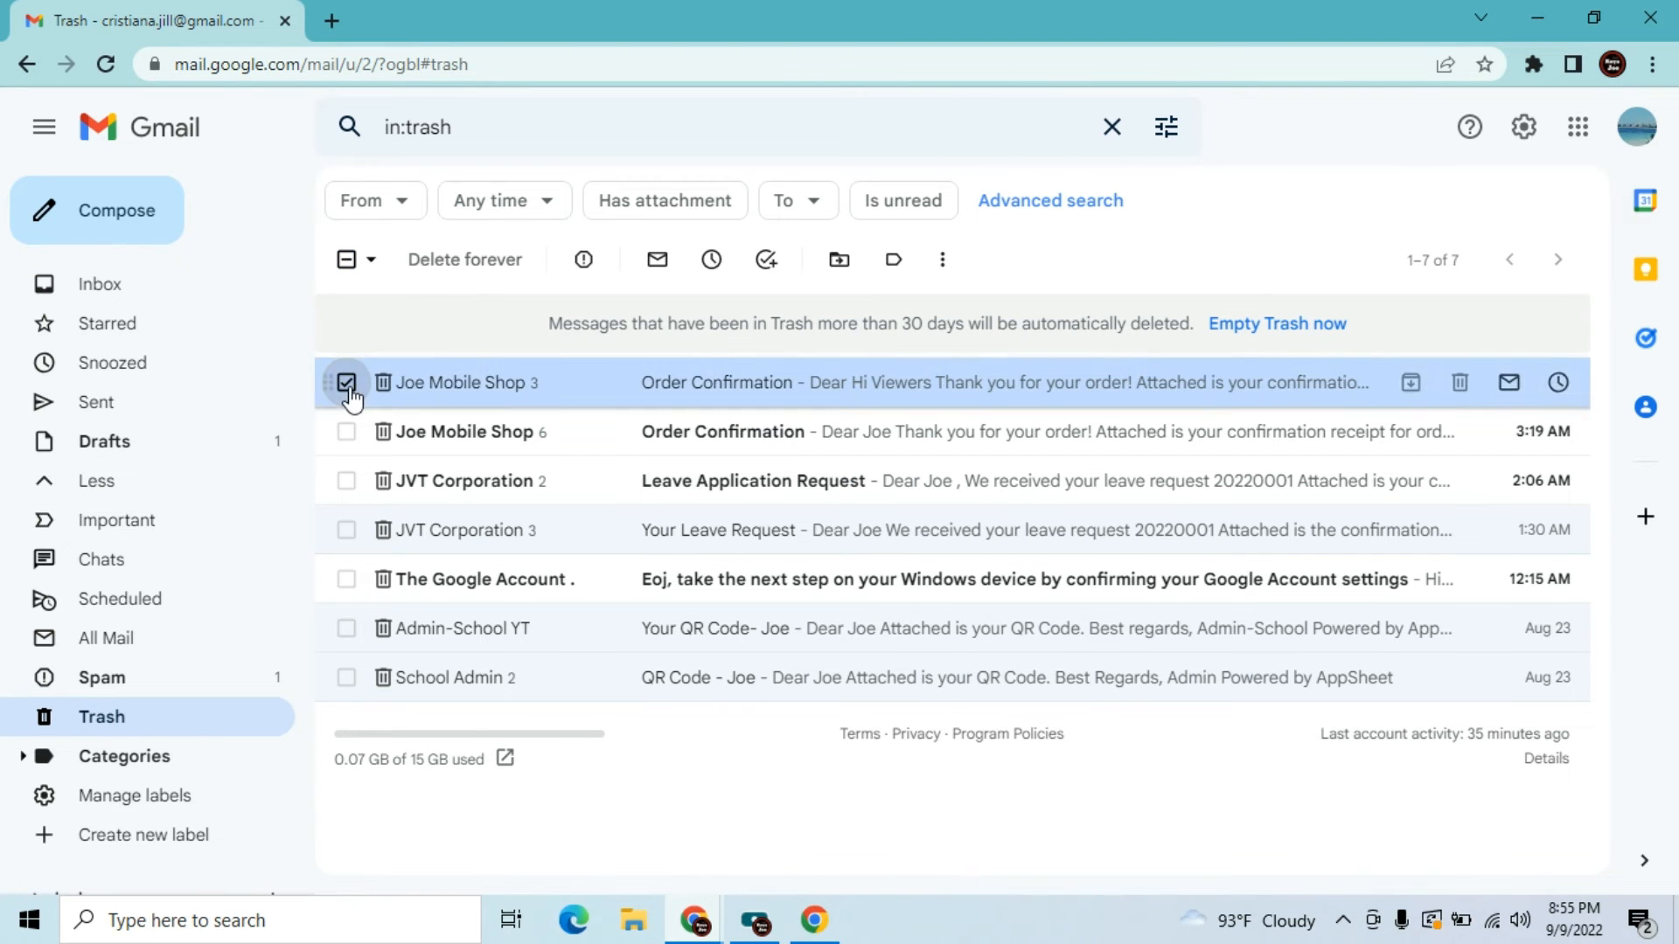
{"action": "left_click", "coordinate": [371, 259]}
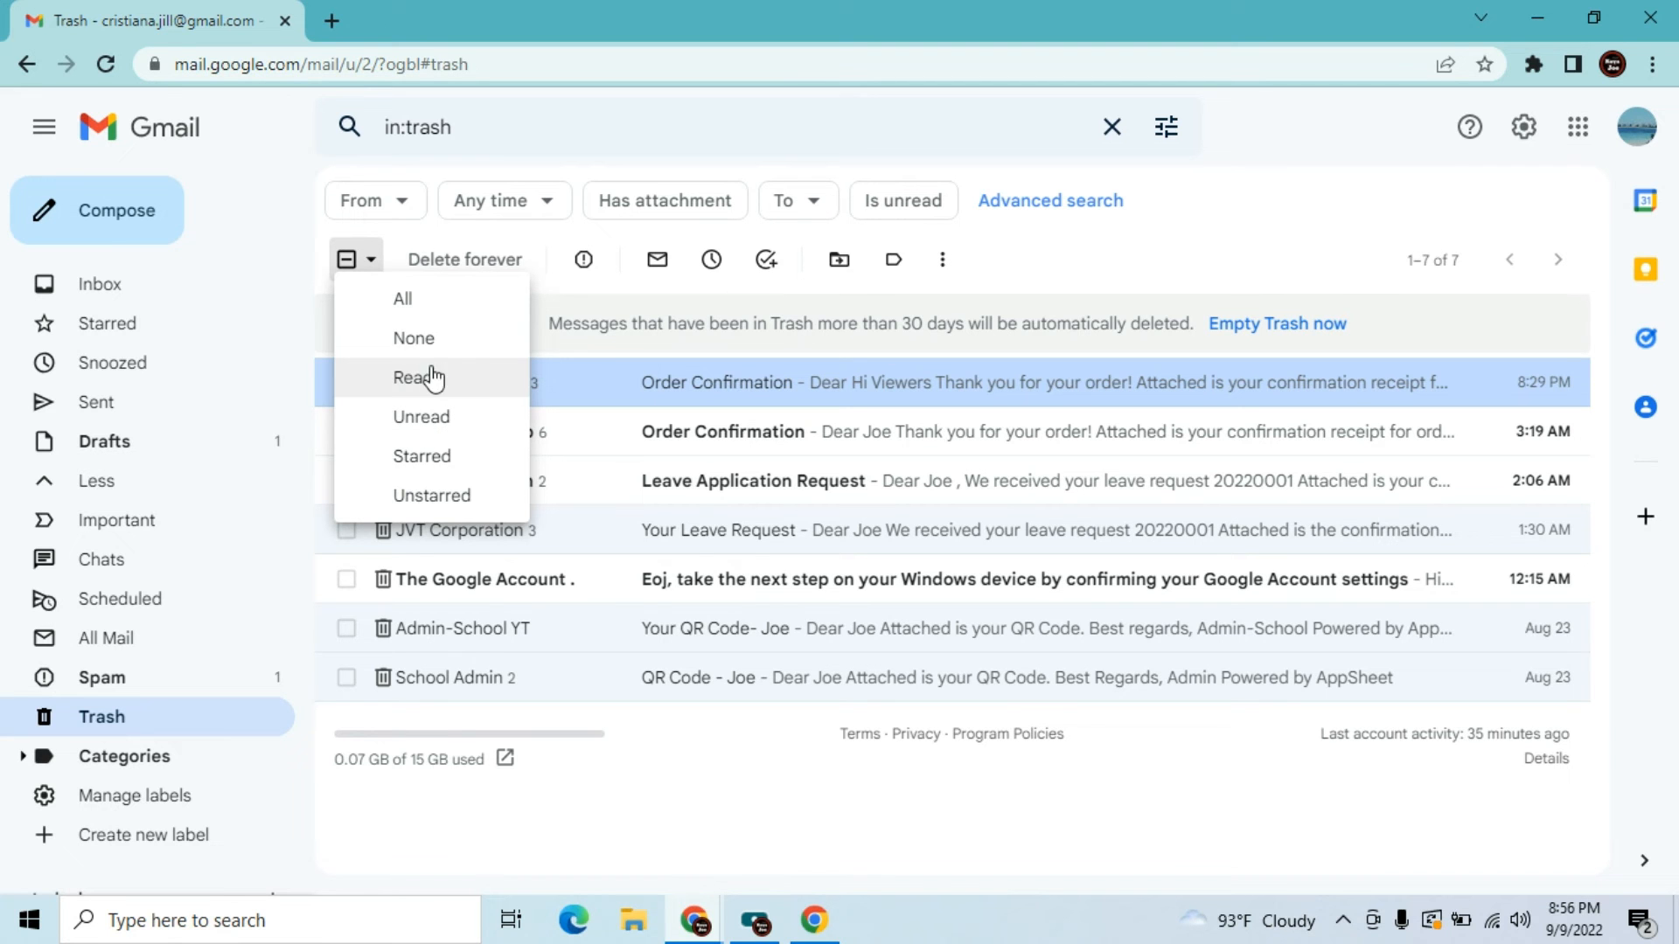
{"action": "left_click", "coordinate": [839, 260]}
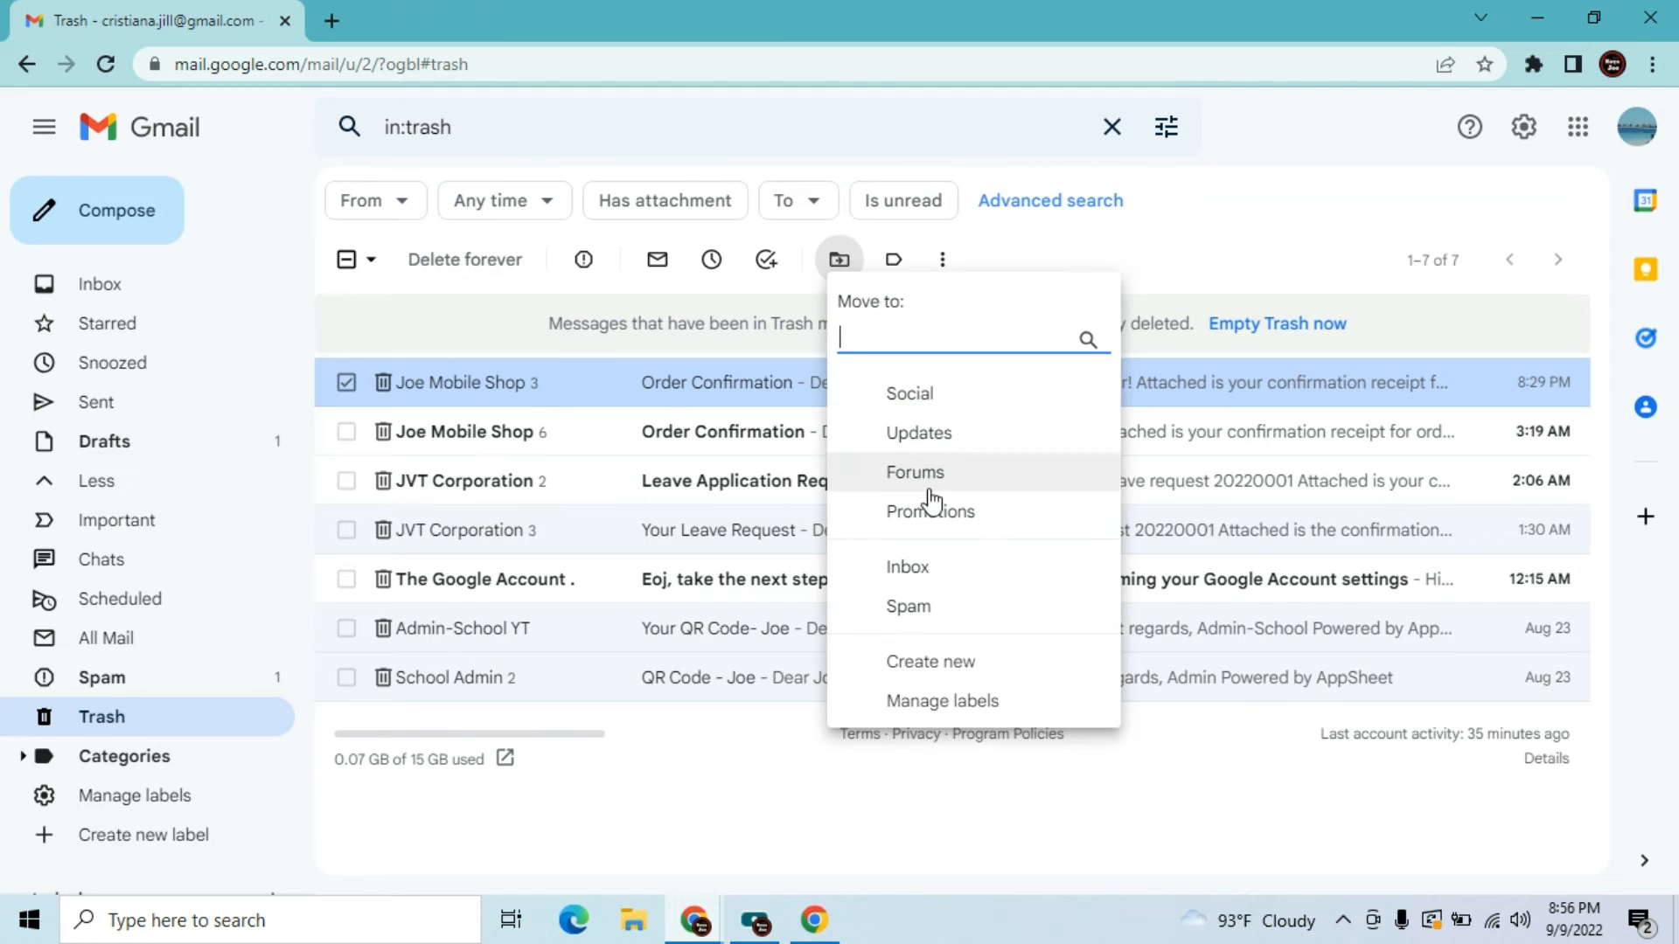
{"action": "left_click", "coordinate": [942, 573]}
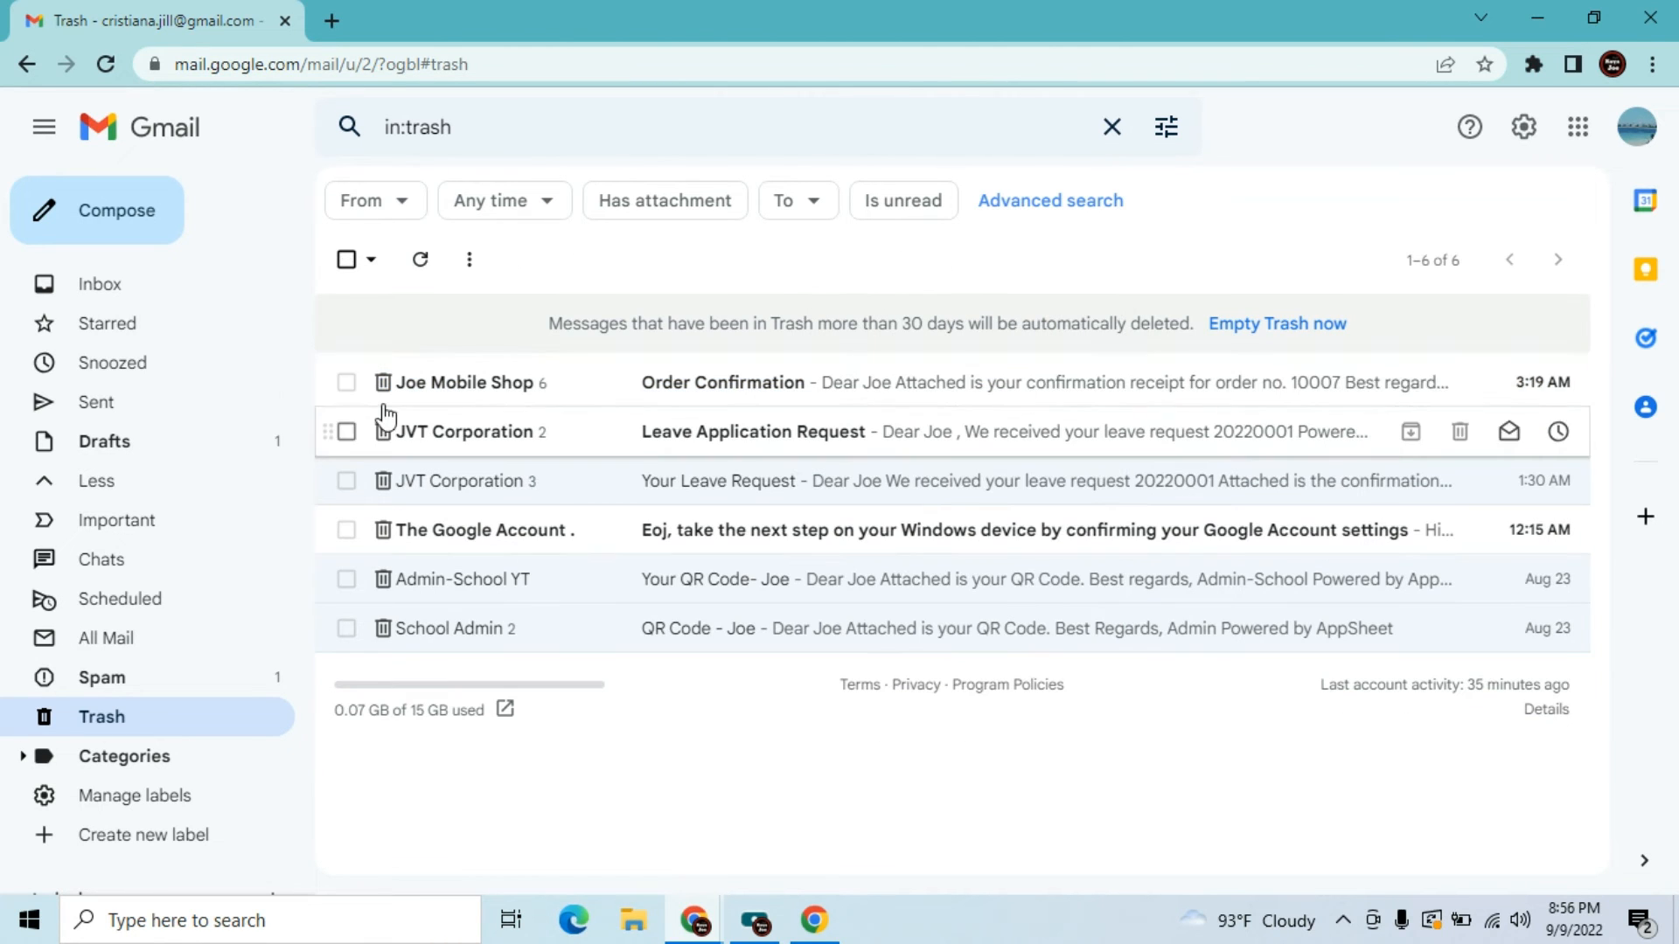
{"action": "left_click", "coordinate": [114, 284]}
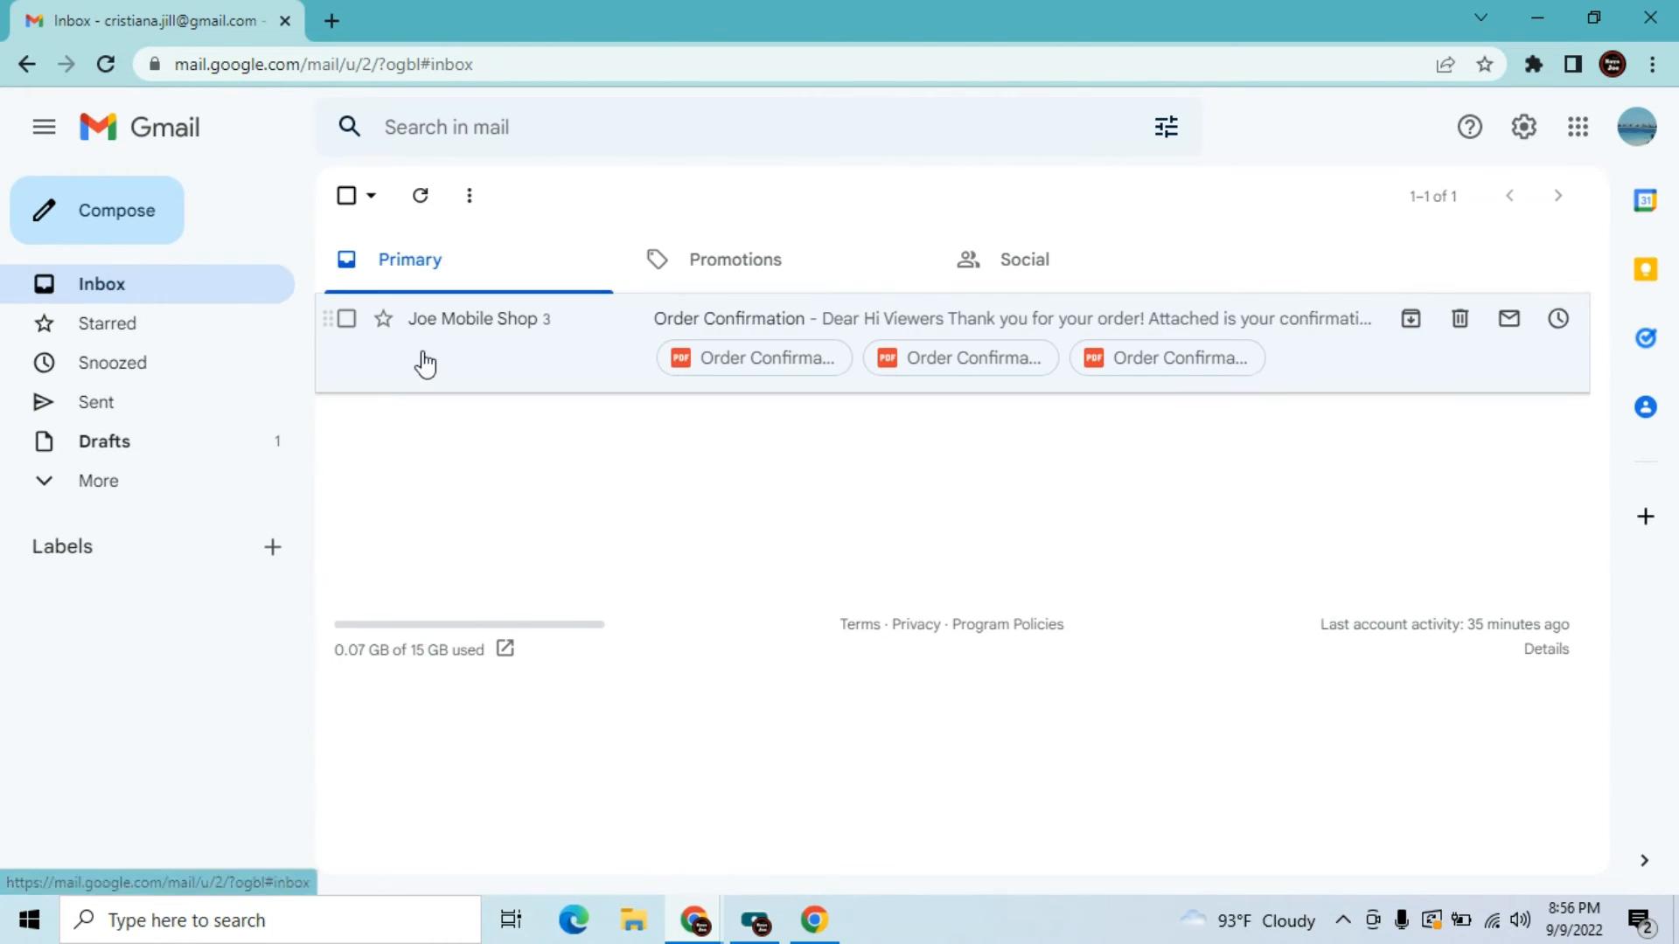
Read through the Order Confirmation email, then switch back to the Request App AppSheet window
{"action": "left_click", "coordinate": [469, 346]}
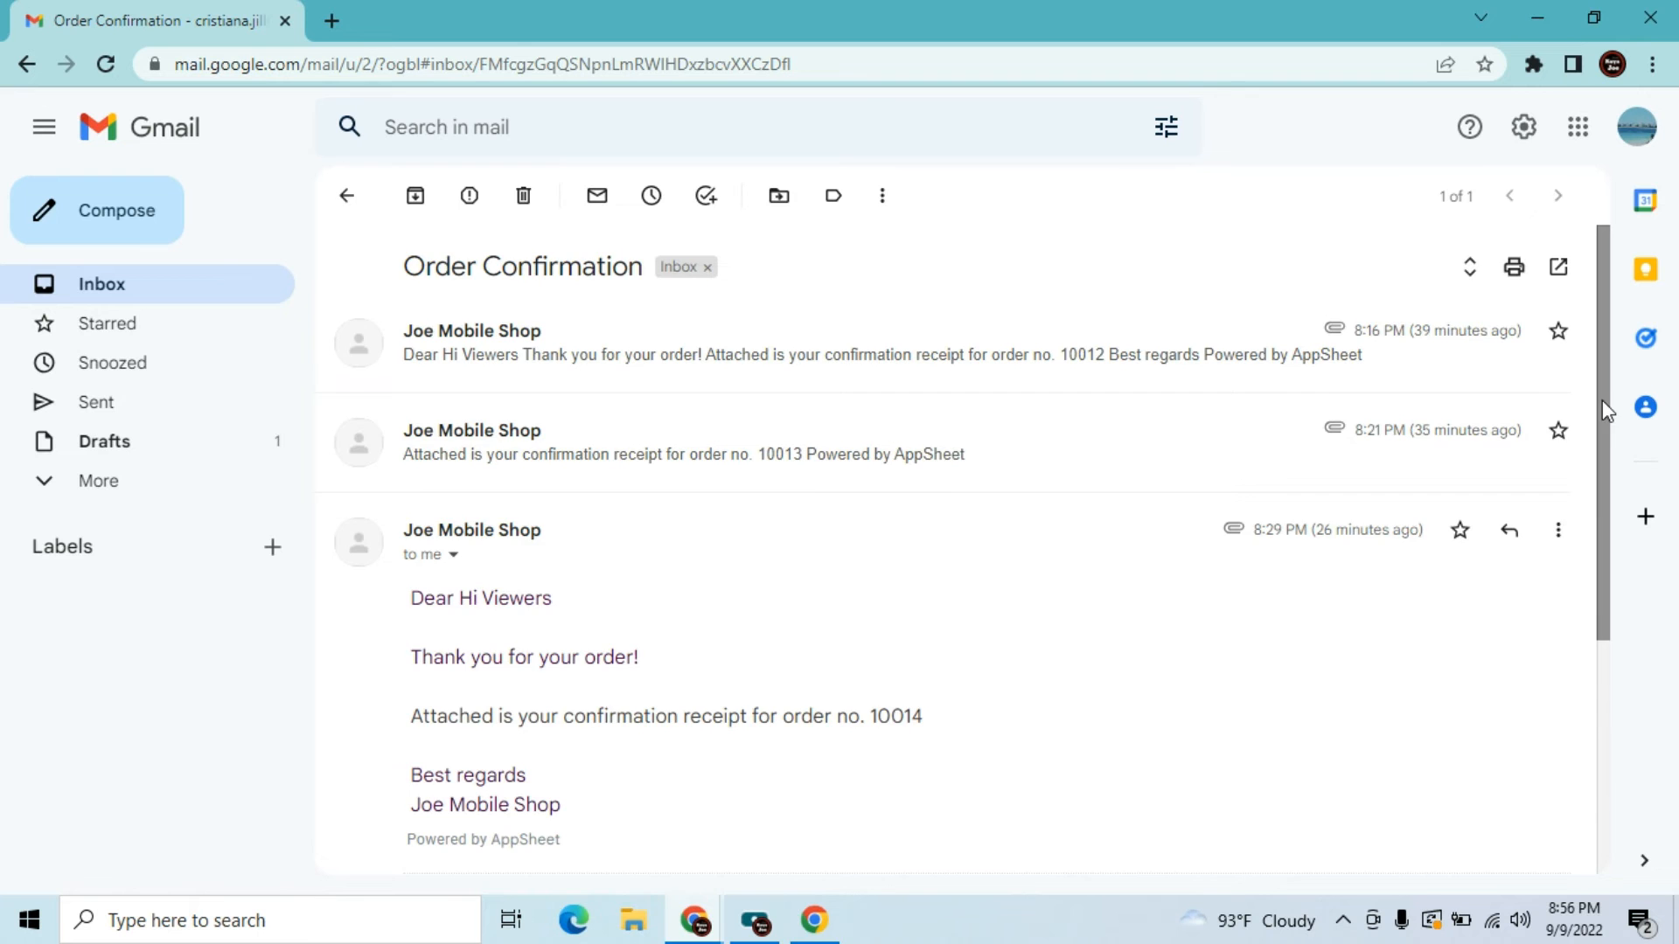
{"action": "left_click_drag", "start_coordinate": [1601, 407], "coordinate": [1615, 558]}
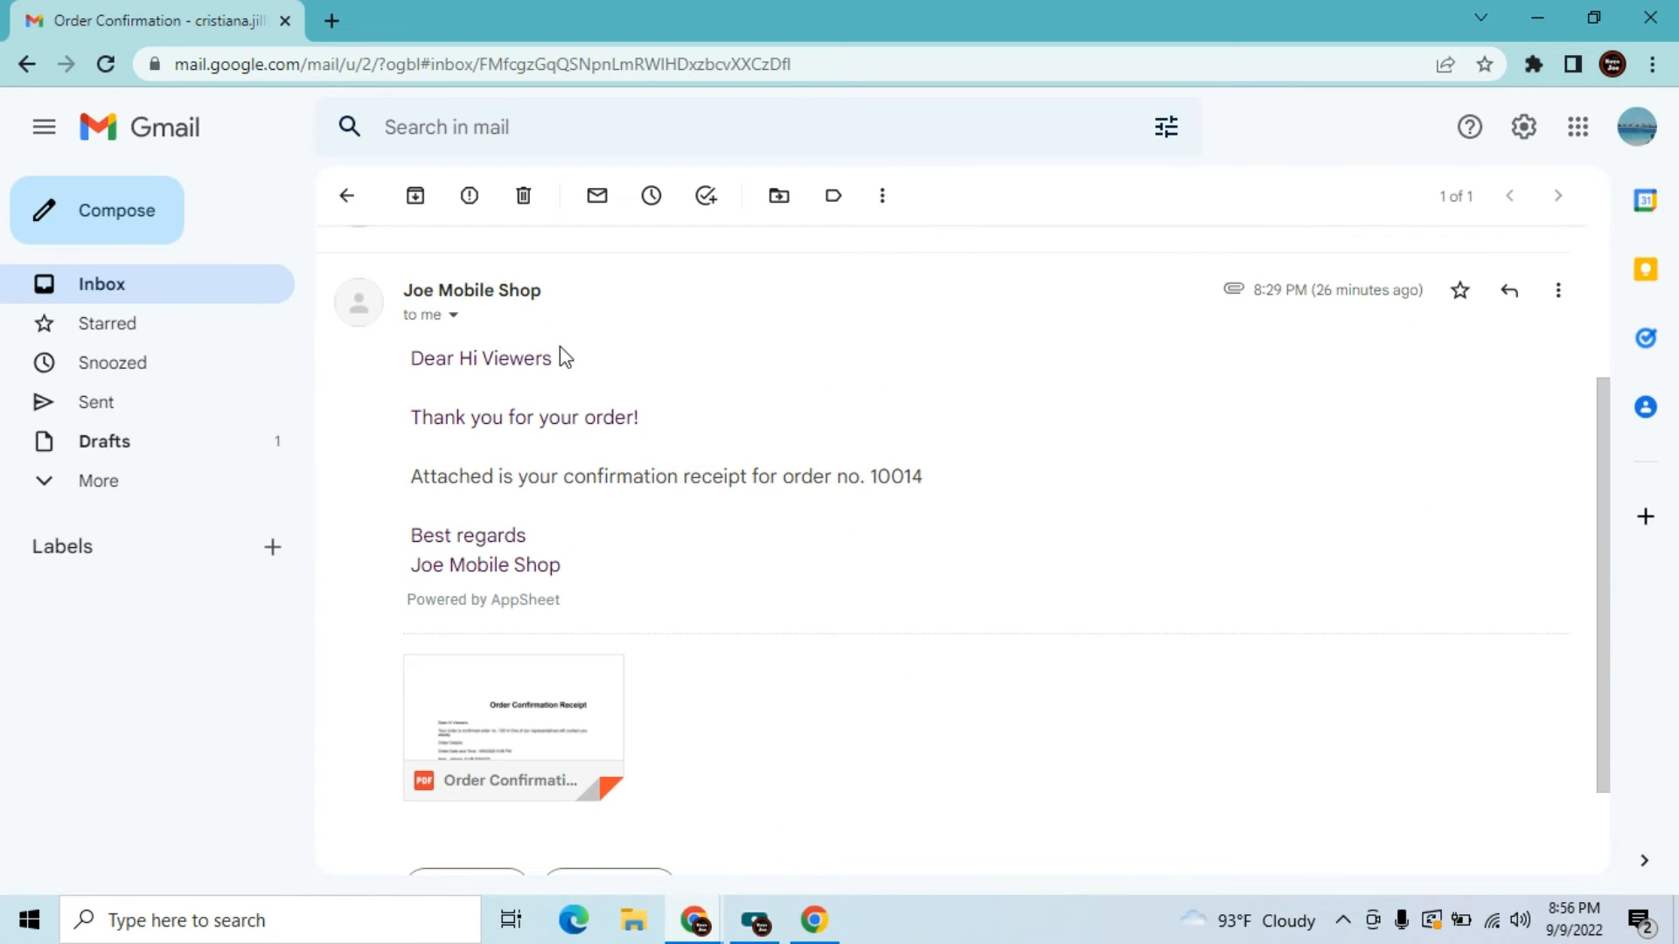
{"action": "left_click", "coordinate": [133, 298]}
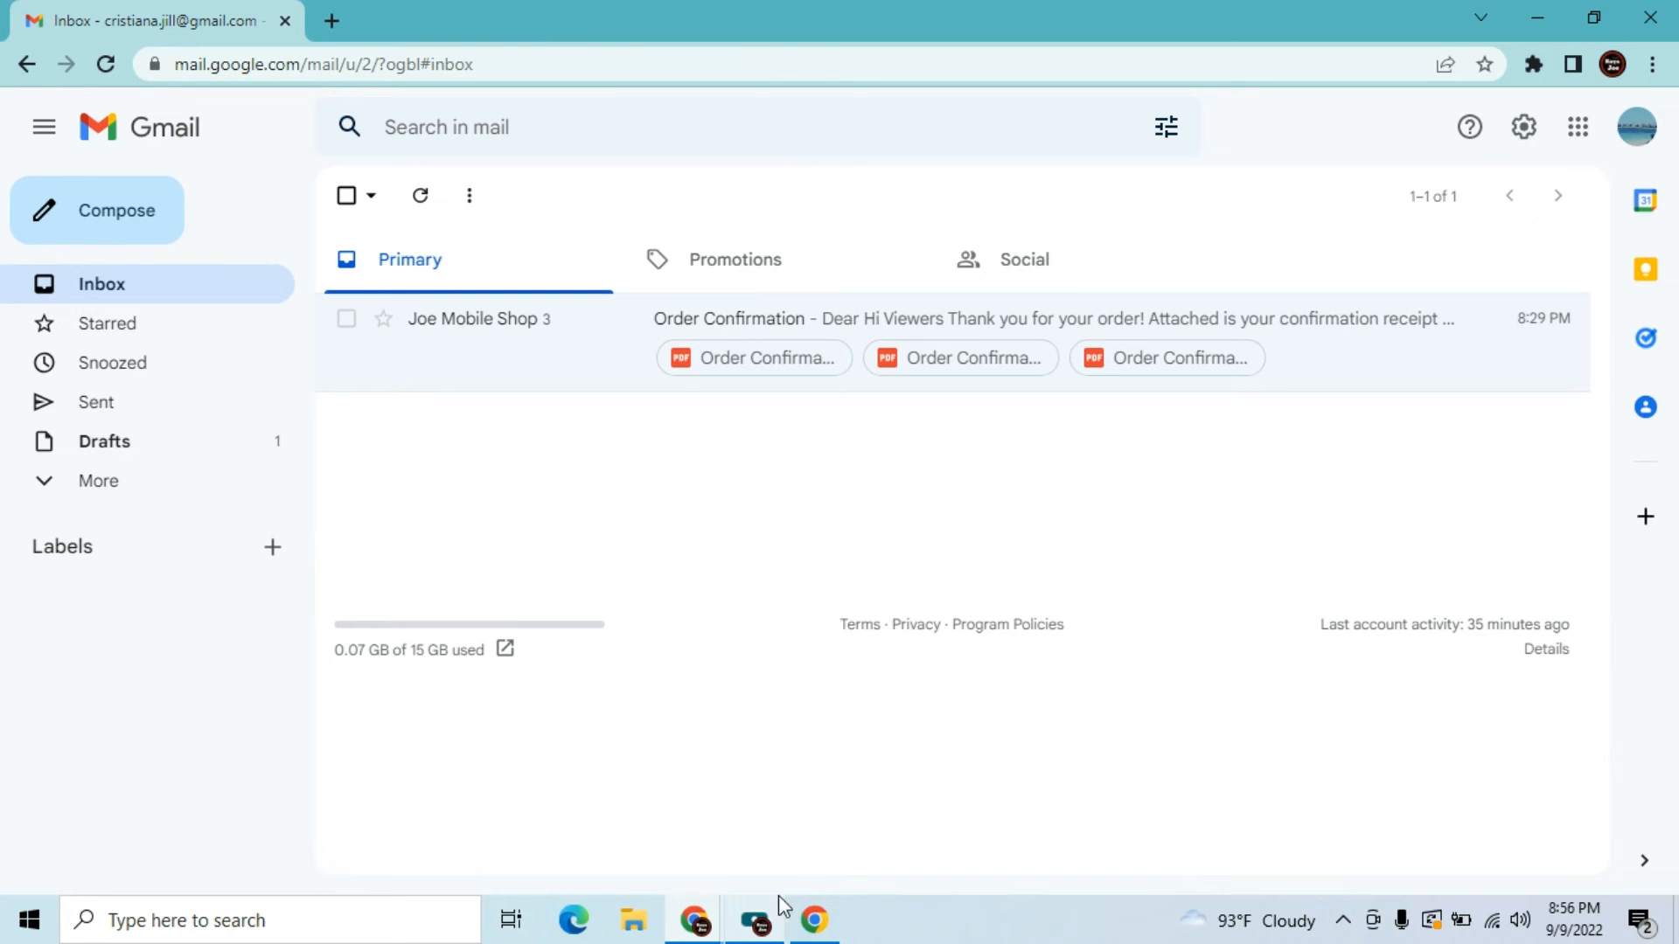
{"action": "left_click", "coordinate": [805, 916]}
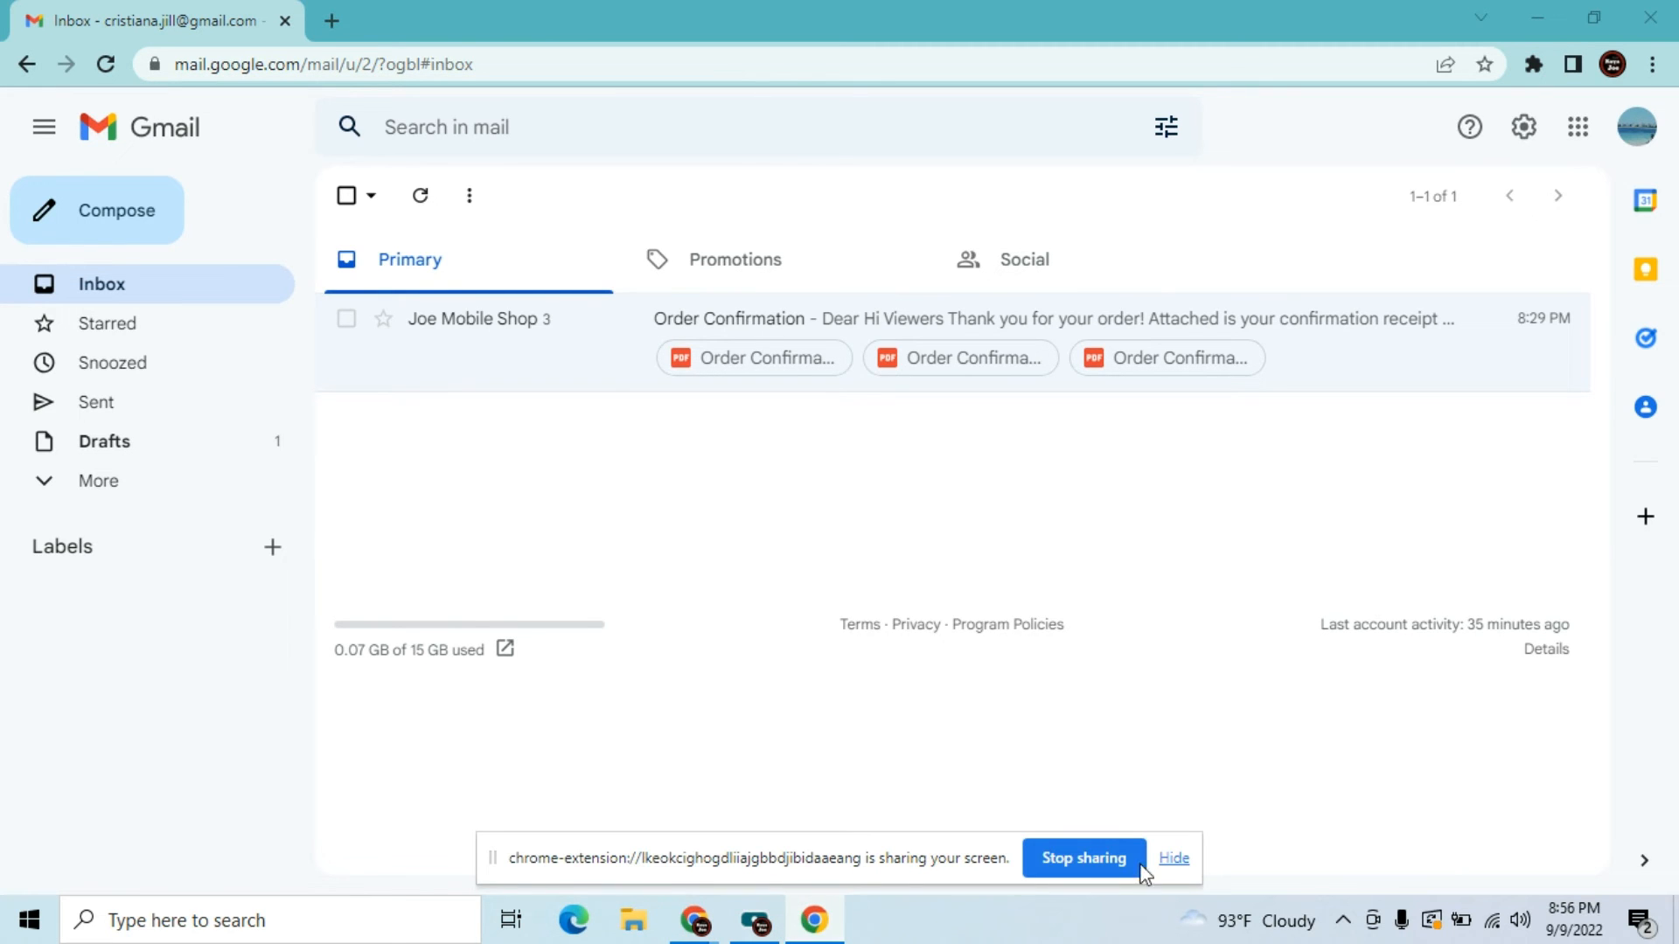
{"action": "left_click", "coordinate": [1170, 859]}
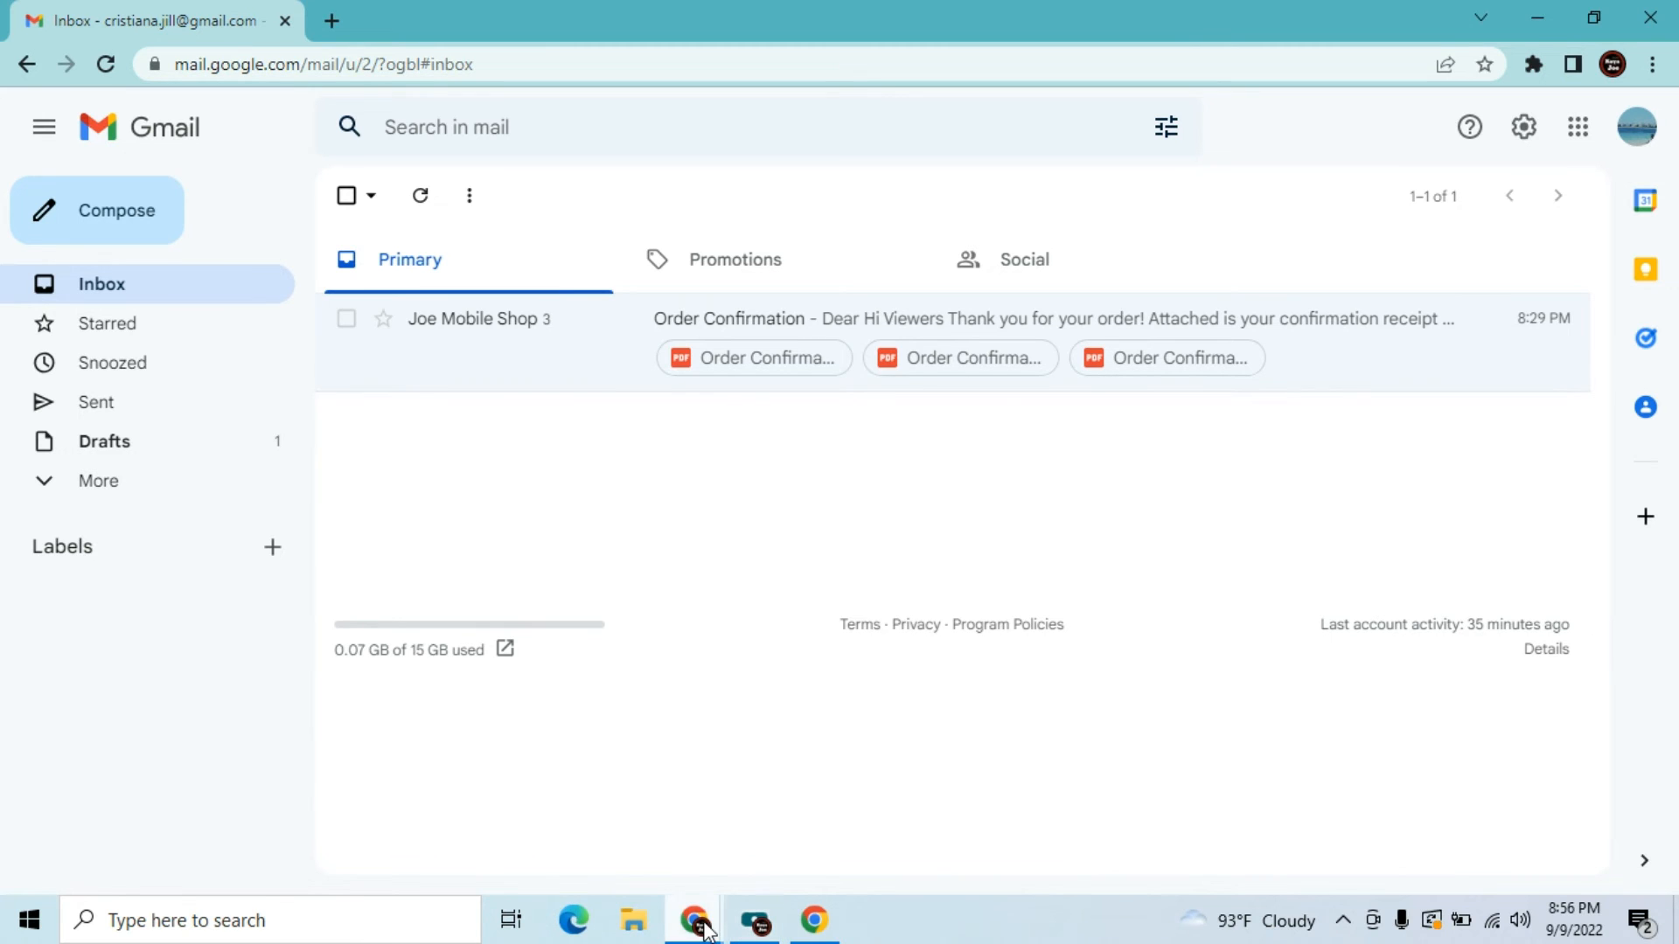
Replace the default <<_APPNAME>> Notification subject with 'Your Request' and scroll to Email Body
{"action": "mouse_move", "coordinate": [697, 920]}
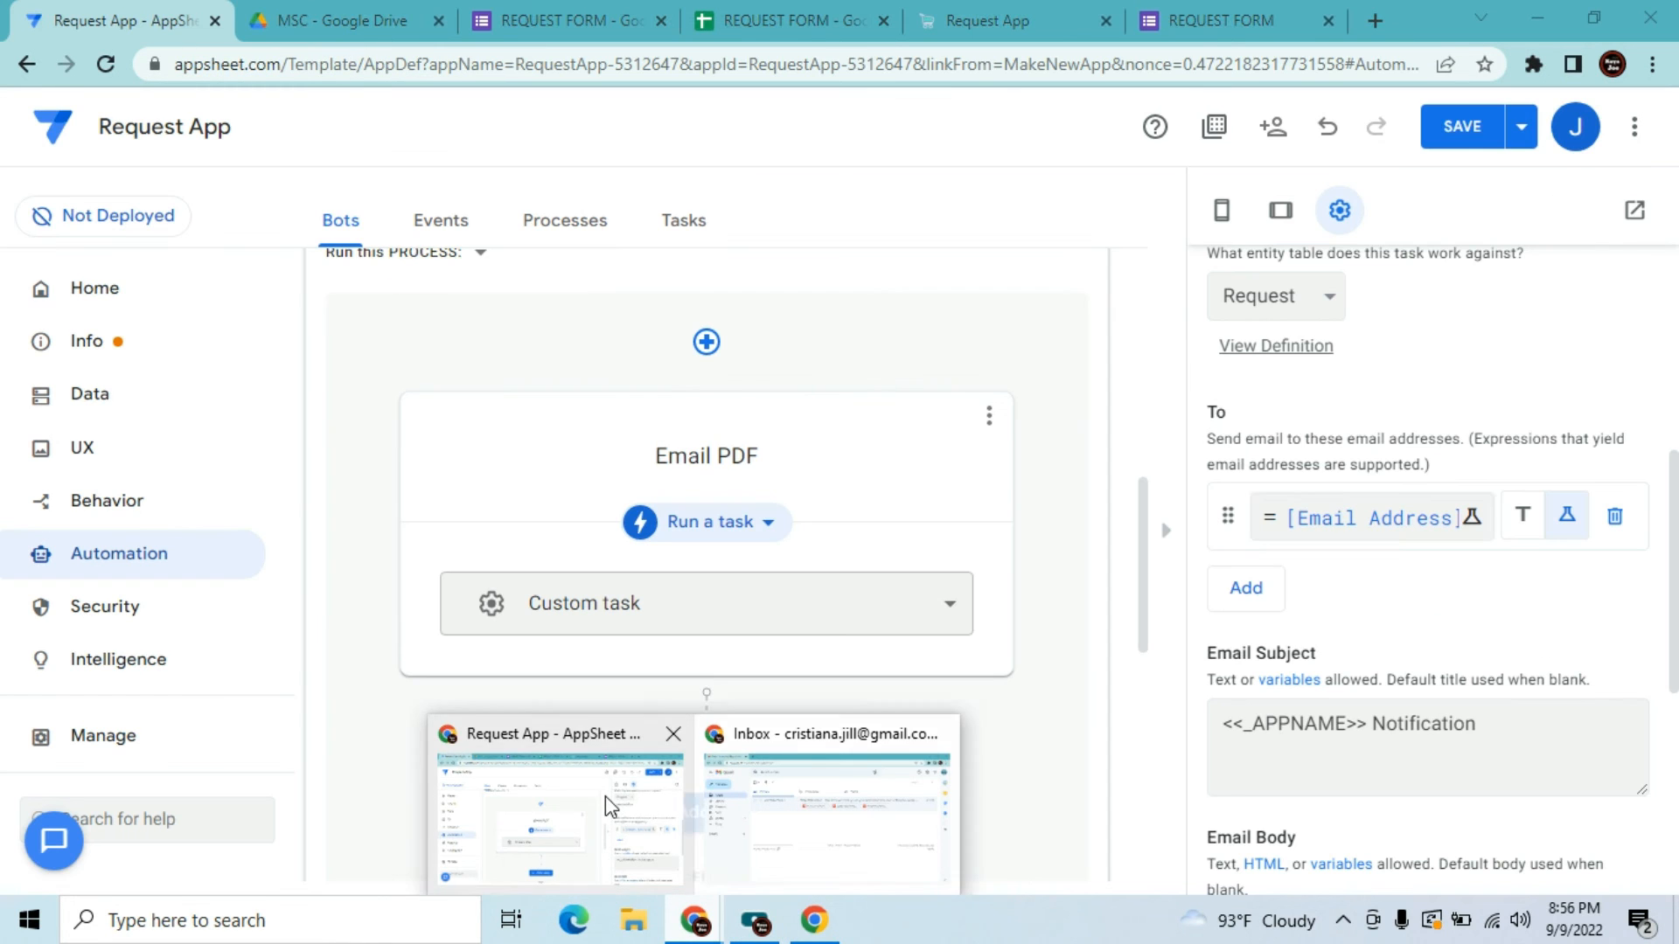
{"action": "left_click", "coordinate": [609, 806]}
{"action": "left_click", "coordinate": [1487, 731]}
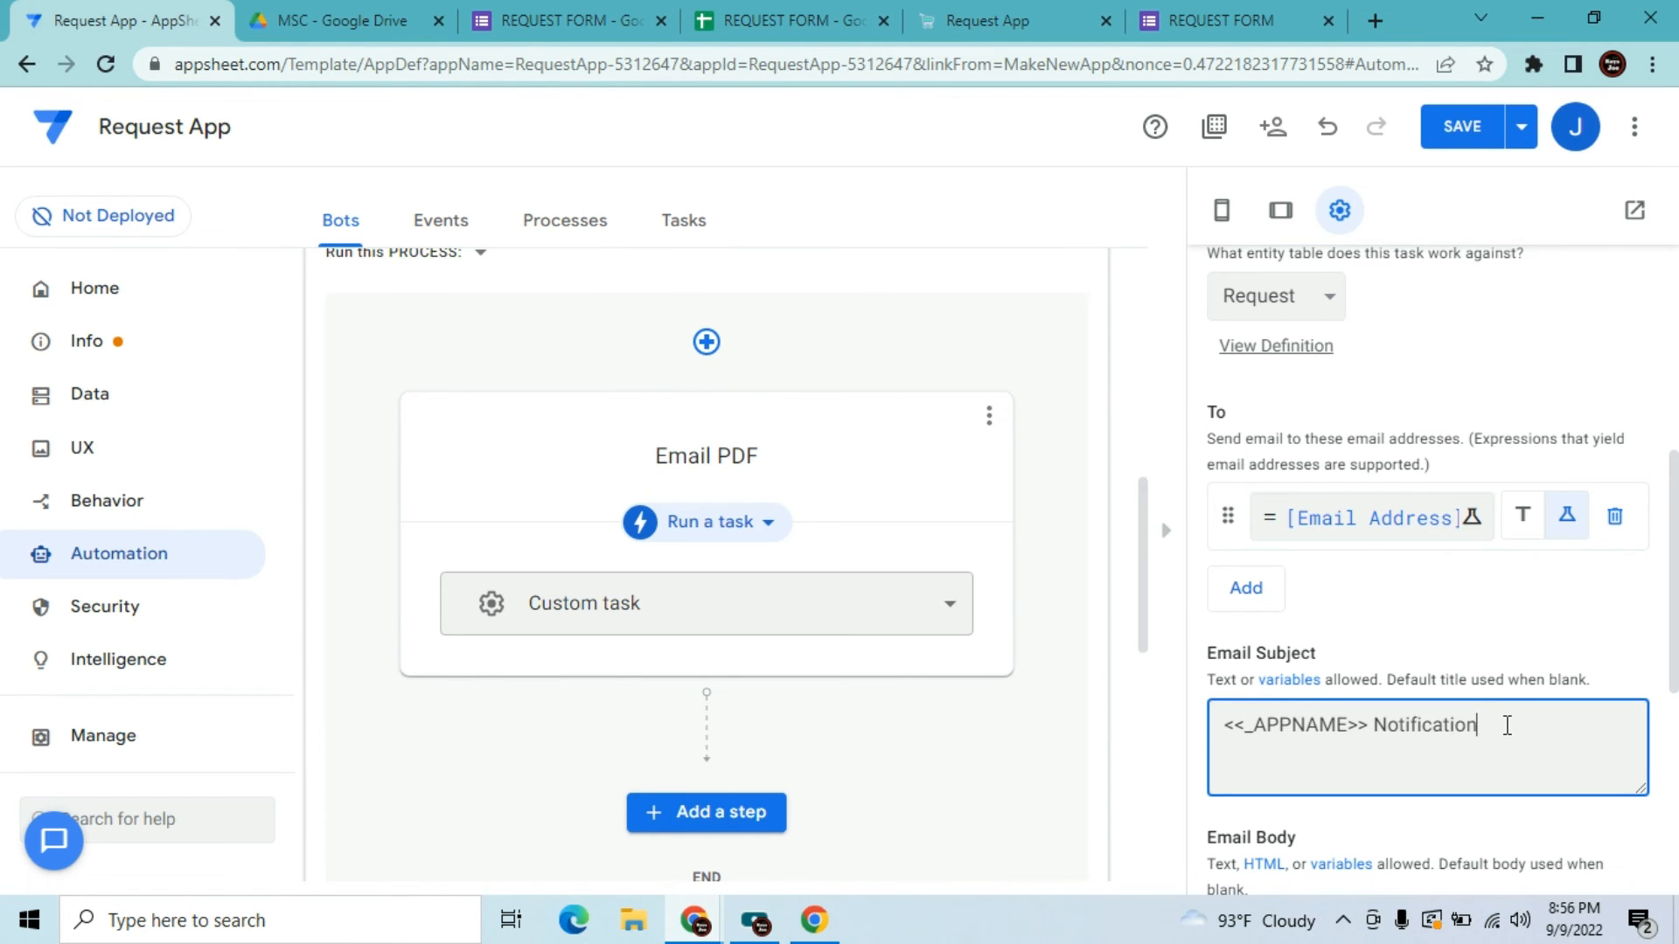
{"action": "key", "text": "BackSpace"}
{"action": "key", "text": "BackSpace"}
{"action": "key", "text": "BackSpace"}
{"action": "key", "text": "BackSpace"}
{"action": "key", "text": "BackSpace"}
{"action": "key", "text": "BackSpace"}
{"action": "key", "text": "BackSpace"}
{"action": "key", "text": "BackSpace"}
{"action": "key", "text": "BackSpace"}
{"action": "key", "text": "BackSpace"}
{"action": "key", "text": "BackSpace"}
{"action": "key", "text": "BackSpace"}
{"action": "key", "text": "BackSpace"}
{"action": "key", "text": "BackSpace"}
{"action": "key", "text": "BackSpace"}
{"action": "key", "text": "BackSpace"}
{"action": "key", "text": "BackSpace"}
{"action": "key", "text": "BackSpace"}
{"action": "key", "text": "BackSpace"}
{"action": "key", "text": "BackSpace"}
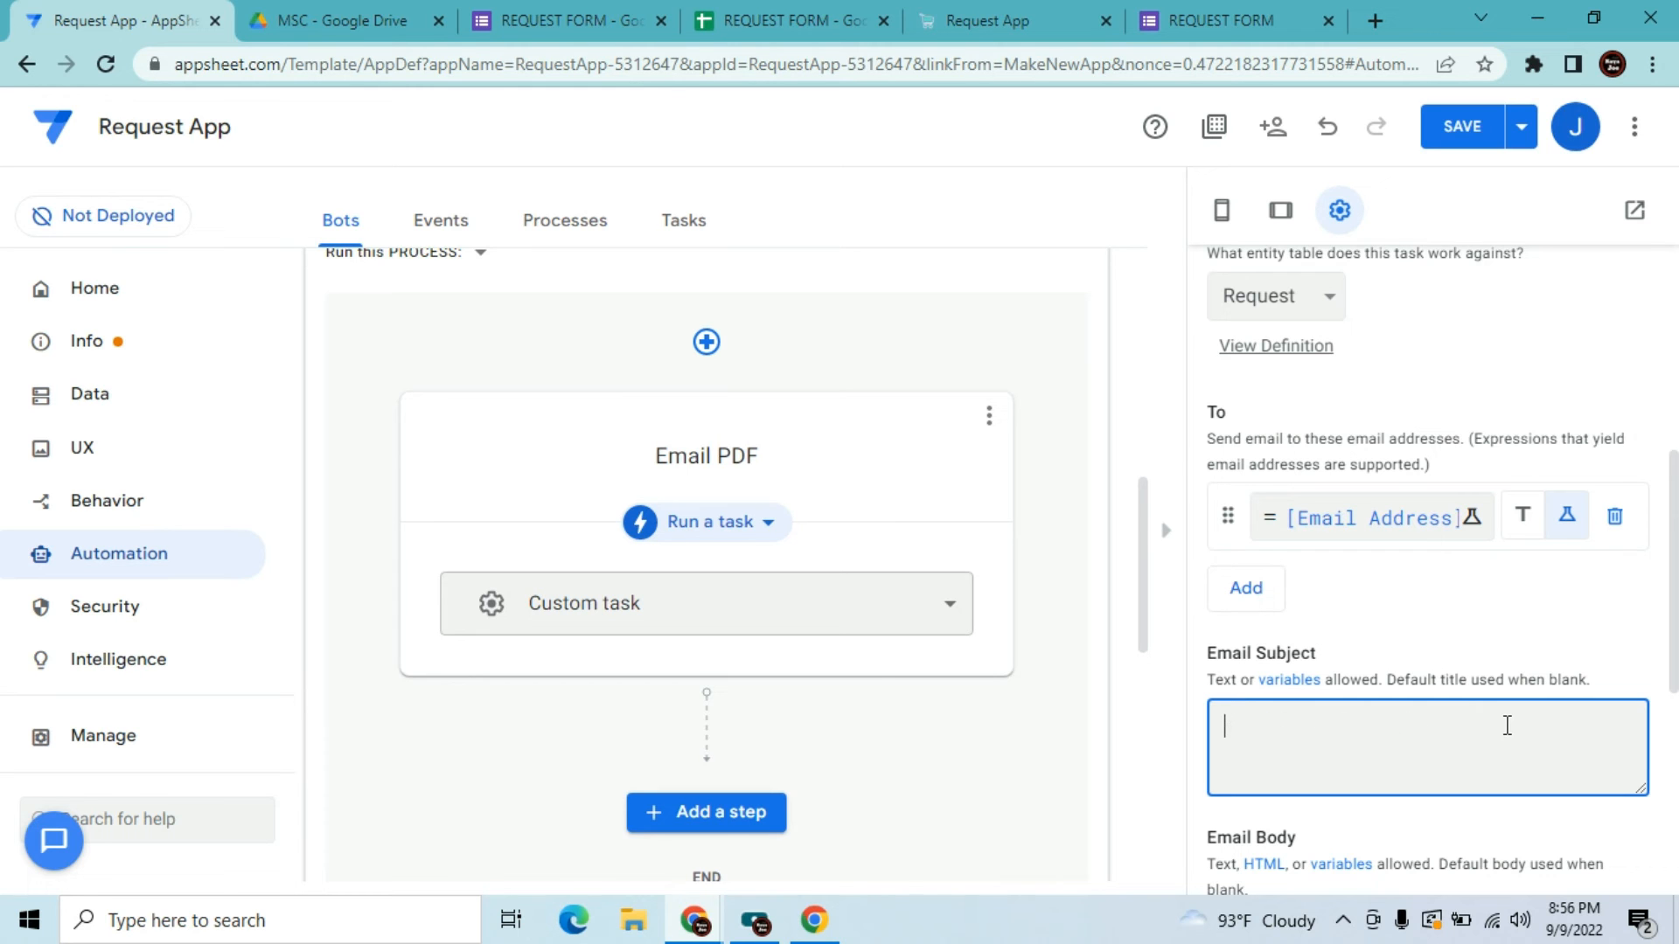
{"action": "type", "text": "Your Request"}
{"action": "left_click_drag", "start_coordinate": [1674, 522], "coordinate": [1674, 720]}
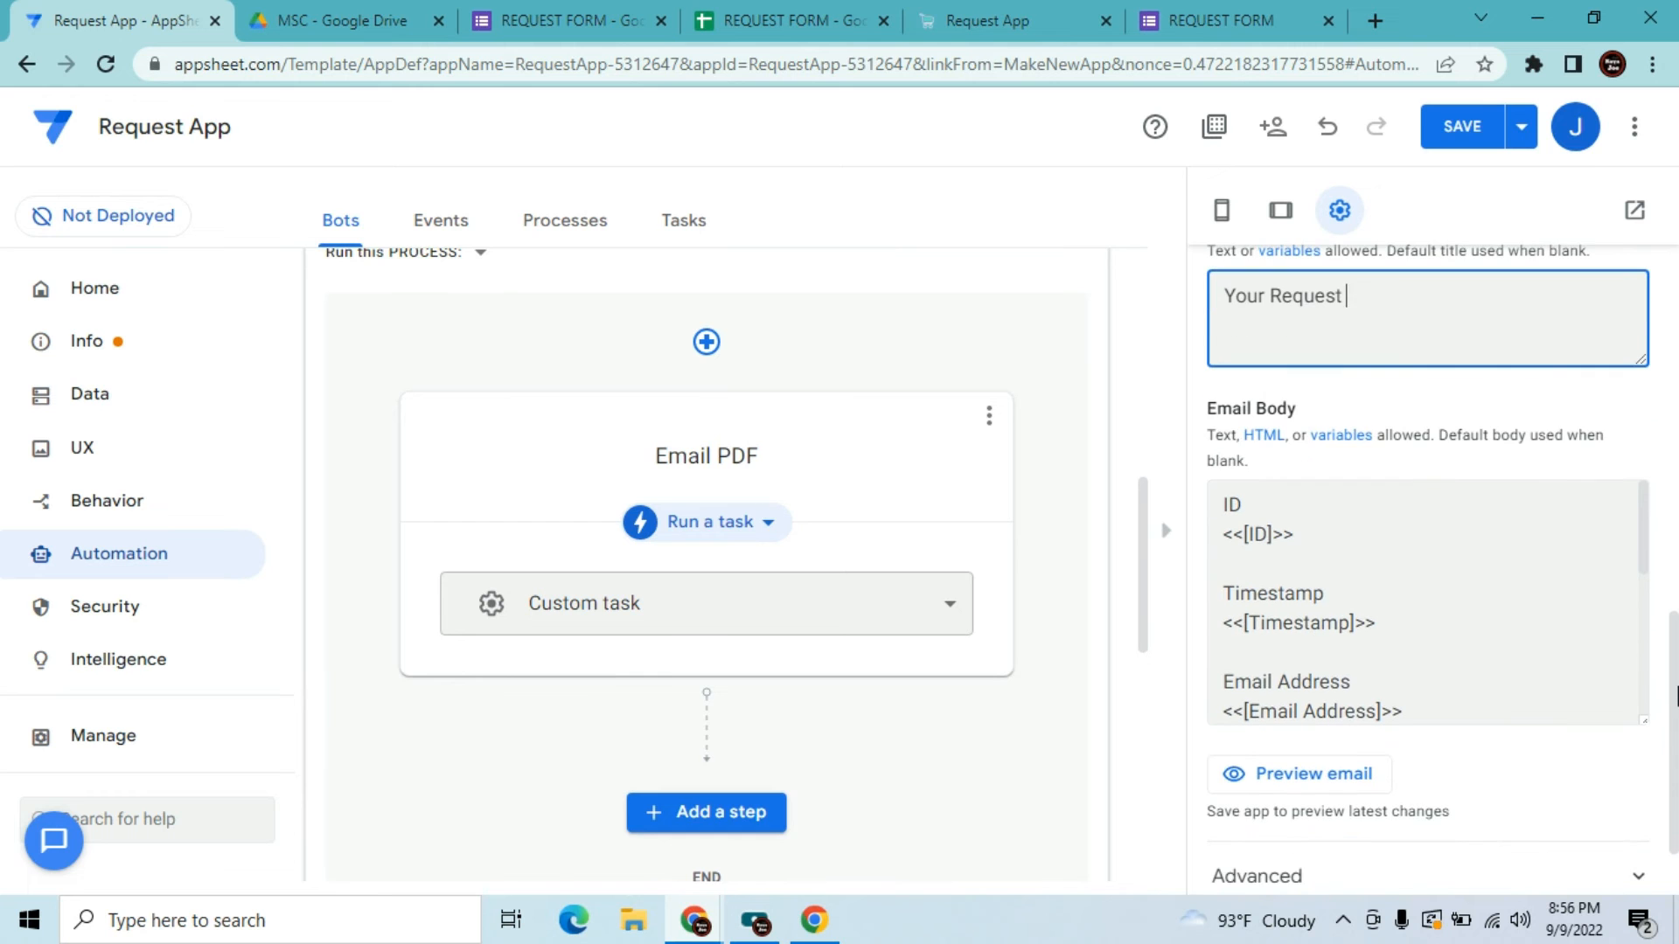
Fill the email body with Name, Items, QTY and Comments lines and their <<[field]>> placeholders
{"action": "left_click", "coordinate": [1429, 707]}
{"action": "key", "text": "Return"}
{"action": "key", "text": "Return"}
{"action": "type", "text": "Name"}
{"action": "key", "text": "Return"}
{"action": "type", "text": "<<[Name]>>"}
{"action": "key", "text": "Return"}
{"action": "key", "text": "Return"}
{"action": "type", "text": "Items"}
{"action": "key", "text": "Return"}
{"action": "type", "text": "<<[Items]>>"}
{"action": "key", "text": "Return"}
{"action": "key", "text": "Return"}
{"action": "type", "text": "QTY"}
{"action": "key", "text": "Return"}
{"action": "type", "text": "<<[QTY]>>"}
{"action": "key", "text": "Return"}
{"action": "key", "text": "Return"}
{"action": "type", "text": "Comments"}
{"action": "key", "text": "Return"}
{"action": "type", "text": "<<[Comments]>>"}
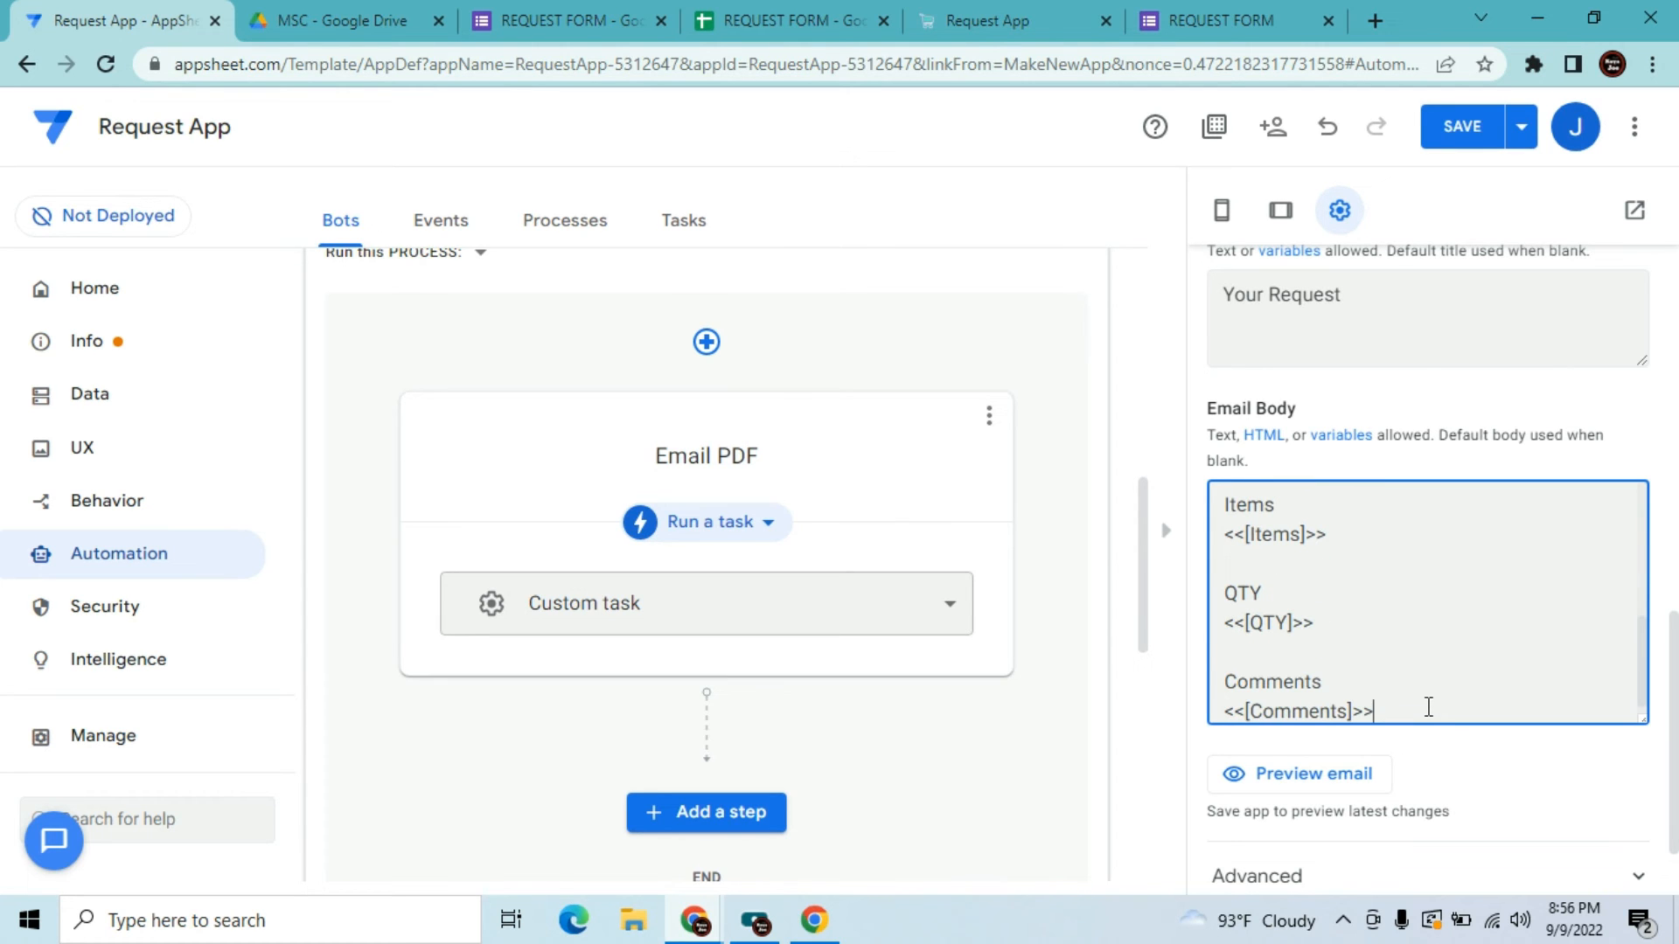
Erase the email body down to 'Dear' and check the REQUEST FORM column names
{"action": "key", "text": "BackSpace"}
{"action": "key", "text": "BackSpace"}
{"action": "key", "text": "BackSpace"}
{"action": "key", "text": "BackSpace"}
{"action": "key", "text": "BackSpace"}
{"action": "key", "text": "BackSpace"}
{"action": "key", "text": "BackSpace"}
{"action": "key", "text": "BackSpace"}
{"action": "key", "text": "BackSpace"}
{"action": "key", "text": "BackSpace"}
{"action": "key", "text": "BackSpace"}
{"action": "key", "text": "BackSpace"}
{"action": "key", "text": "BackSpace"}
{"action": "key", "text": "BackSpace"}
{"action": "key", "text": "BackSpace"}
{"action": "key", "text": "BackSpace"}
{"action": "key", "text": "BackSpace"}
{"action": "key", "text": "BackSpace"}
{"action": "key", "text": "BackSpace"}
{"action": "key", "text": "BackSpace"}
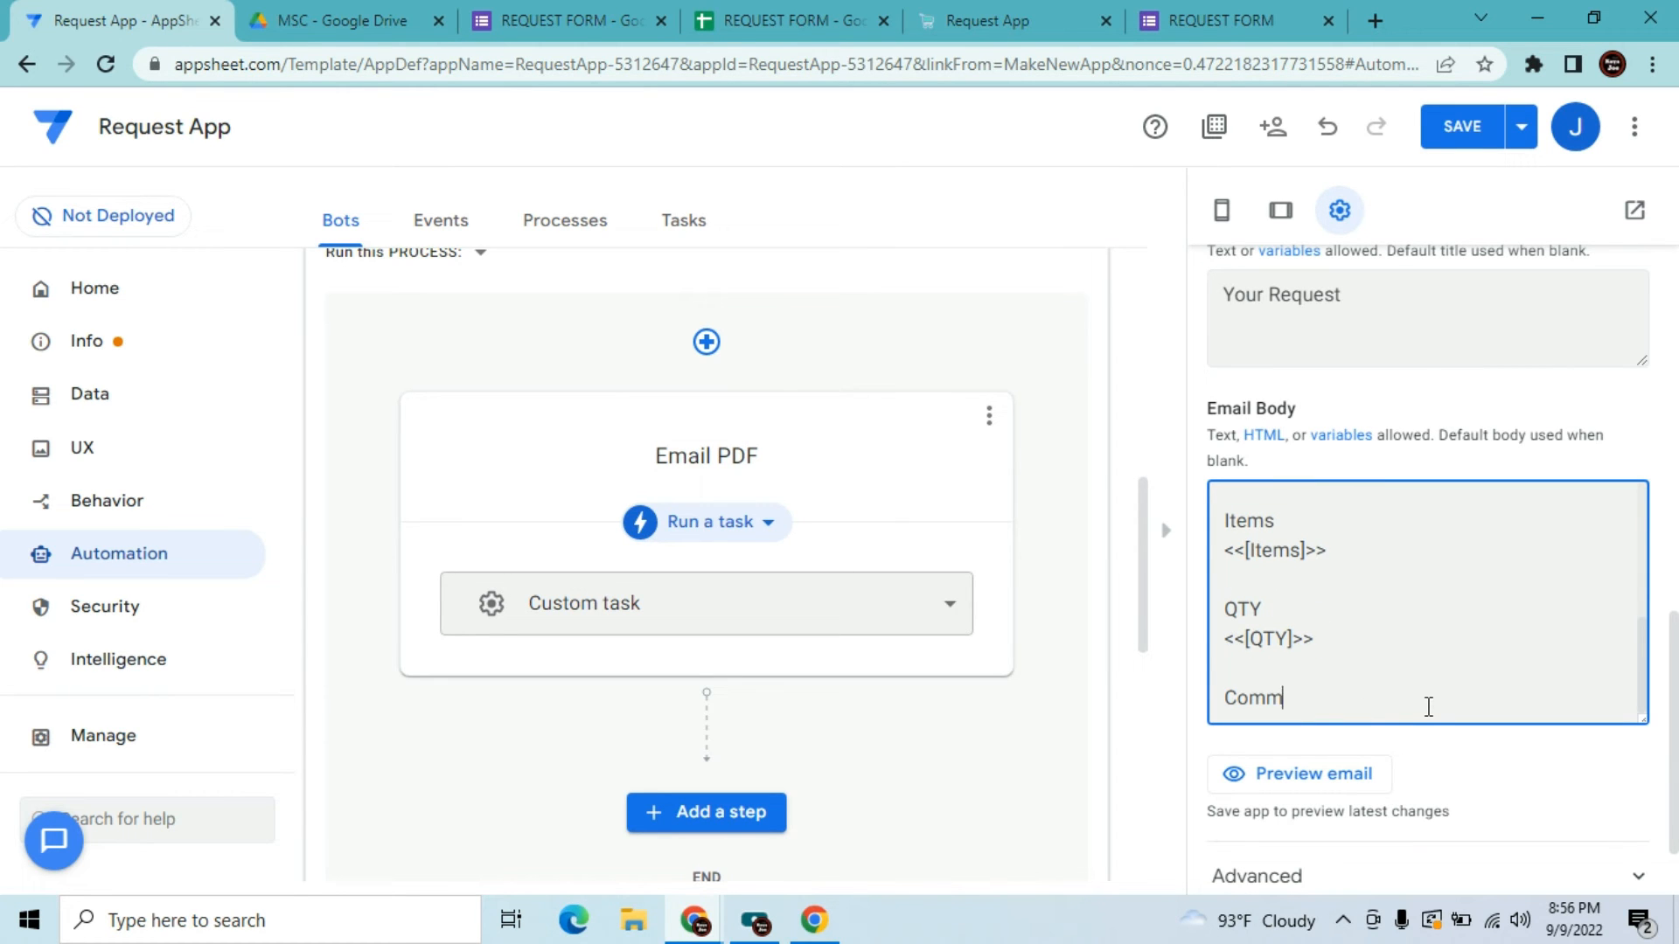
{"action": "key", "text": "BackSpace"}
{"action": "key", "text": "BackSpace"}
{"action": "key", "text": "BackSpace"}
{"action": "key", "text": "BackSpace"}
{"action": "key", "text": "BackSpace"}
{"action": "key", "text": "BackSpace"}
{"action": "key", "text": "BackSpace"}
{"action": "key", "text": "BackSpace"}
{"action": "key", "text": "BackSpace"}
{"action": "key", "text": "BackSpace"}
{"action": "key", "text": "BackSpace"}
{"action": "key", "text": "BackSpace"}
{"action": "key", "text": "BackSpace"}
{"action": "key", "text": "BackSpace"}
{"action": "key", "text": "BackSpace"}
{"action": "key", "text": "BackSpace"}
{"action": "key", "text": "BackSpace"}
{"action": "key", "text": "BackSpace"}
{"action": "key", "text": "BackSpace"}
{"action": "key", "text": "BackSpace"}
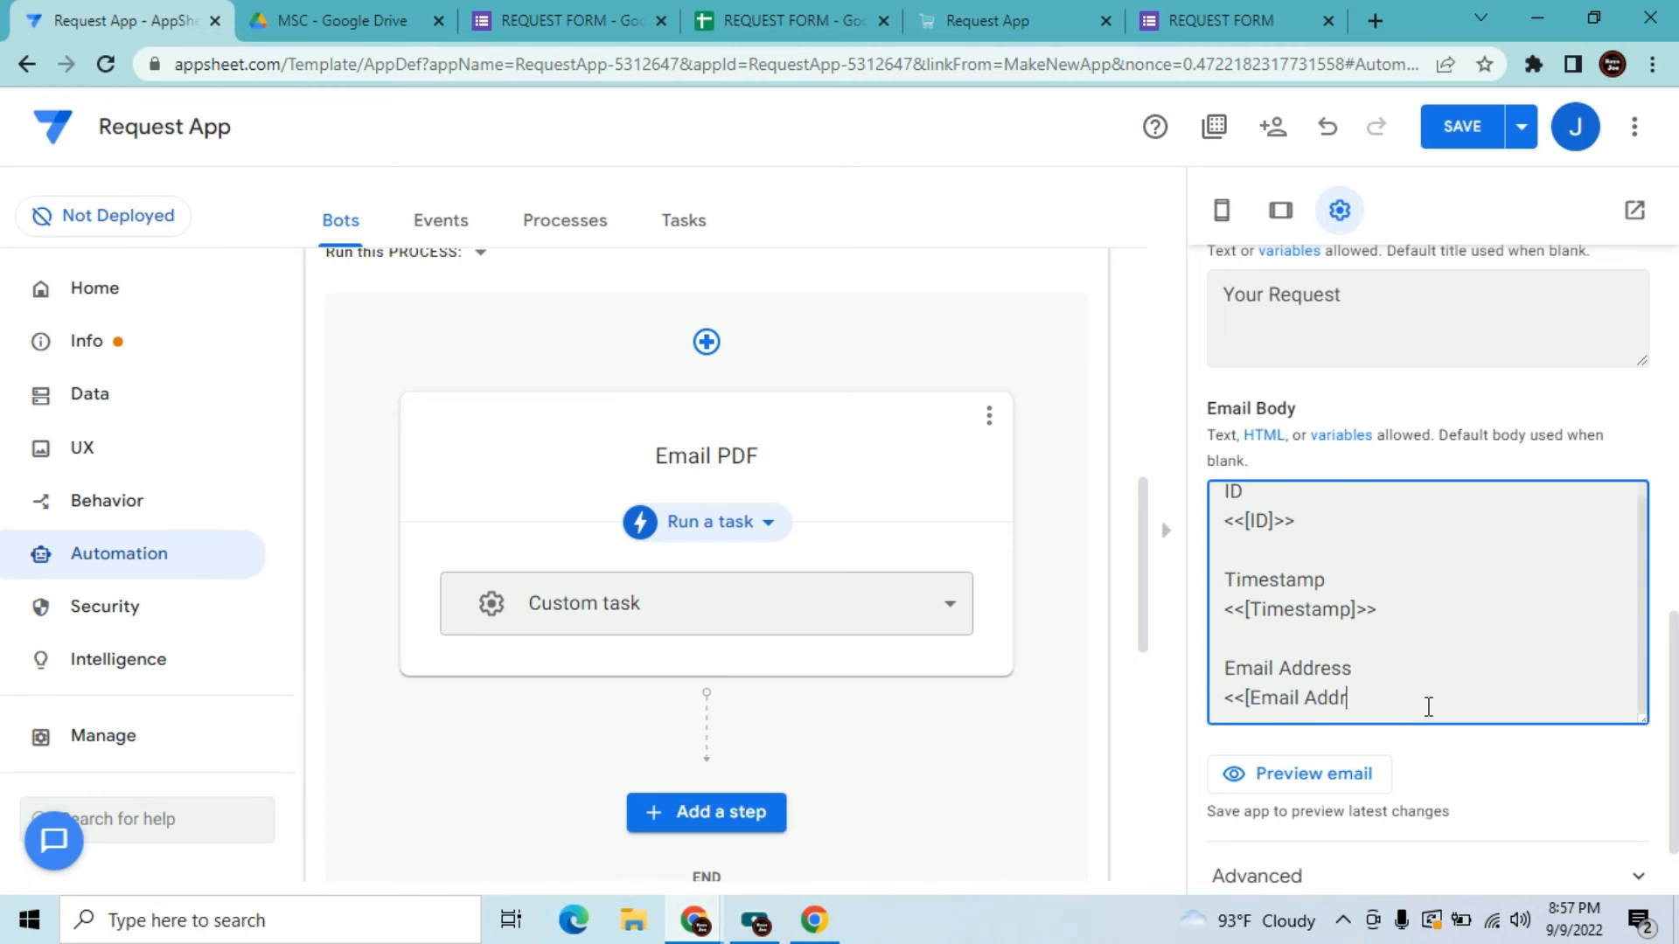
{"action": "key", "text": "BackSpace"}
{"action": "key", "text": "BackSpace"}
{"action": "key", "text": "BackSpace"}
{"action": "key", "text": "BackSpace"}
{"action": "key", "text": "BackSpace"}
{"action": "key", "text": "BackSpace"}
{"action": "key", "text": "BackSpace"}
{"action": "key", "text": "BackSpace"}
{"action": "key", "text": "BackSpace"}
{"action": "key", "text": "BackSpace"}
{"action": "key", "text": "BackSpace"}
{"action": "key", "text": "BackSpace"}
{"action": "key", "text": "BackSpace"}
{"action": "key", "text": "BackSpace"}
{"action": "key", "text": "BackSpace"}
{"action": "key", "text": "BackSpace"}
{"action": "key", "text": "BackSpace"}
{"action": "key", "text": "BackSpace"}
{"action": "key", "text": "BackSpace"}
{"action": "key", "text": "BackSpace"}
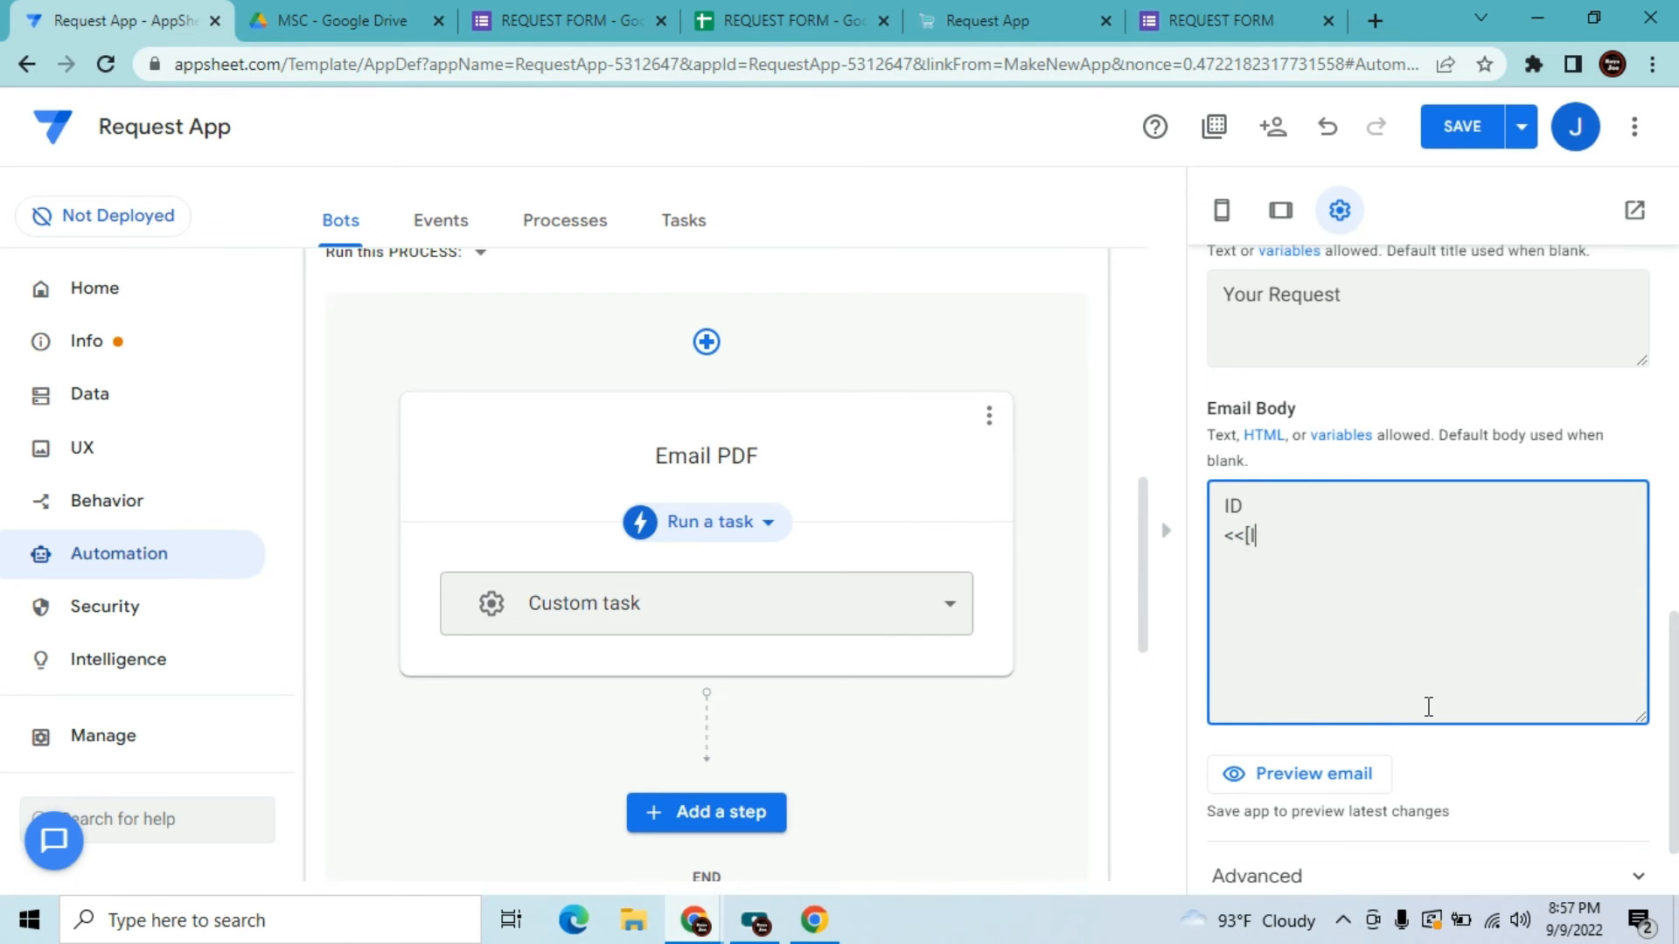
{"action": "type", "text": "Dear"}
{"action": "left_click", "coordinate": [822, 12]}
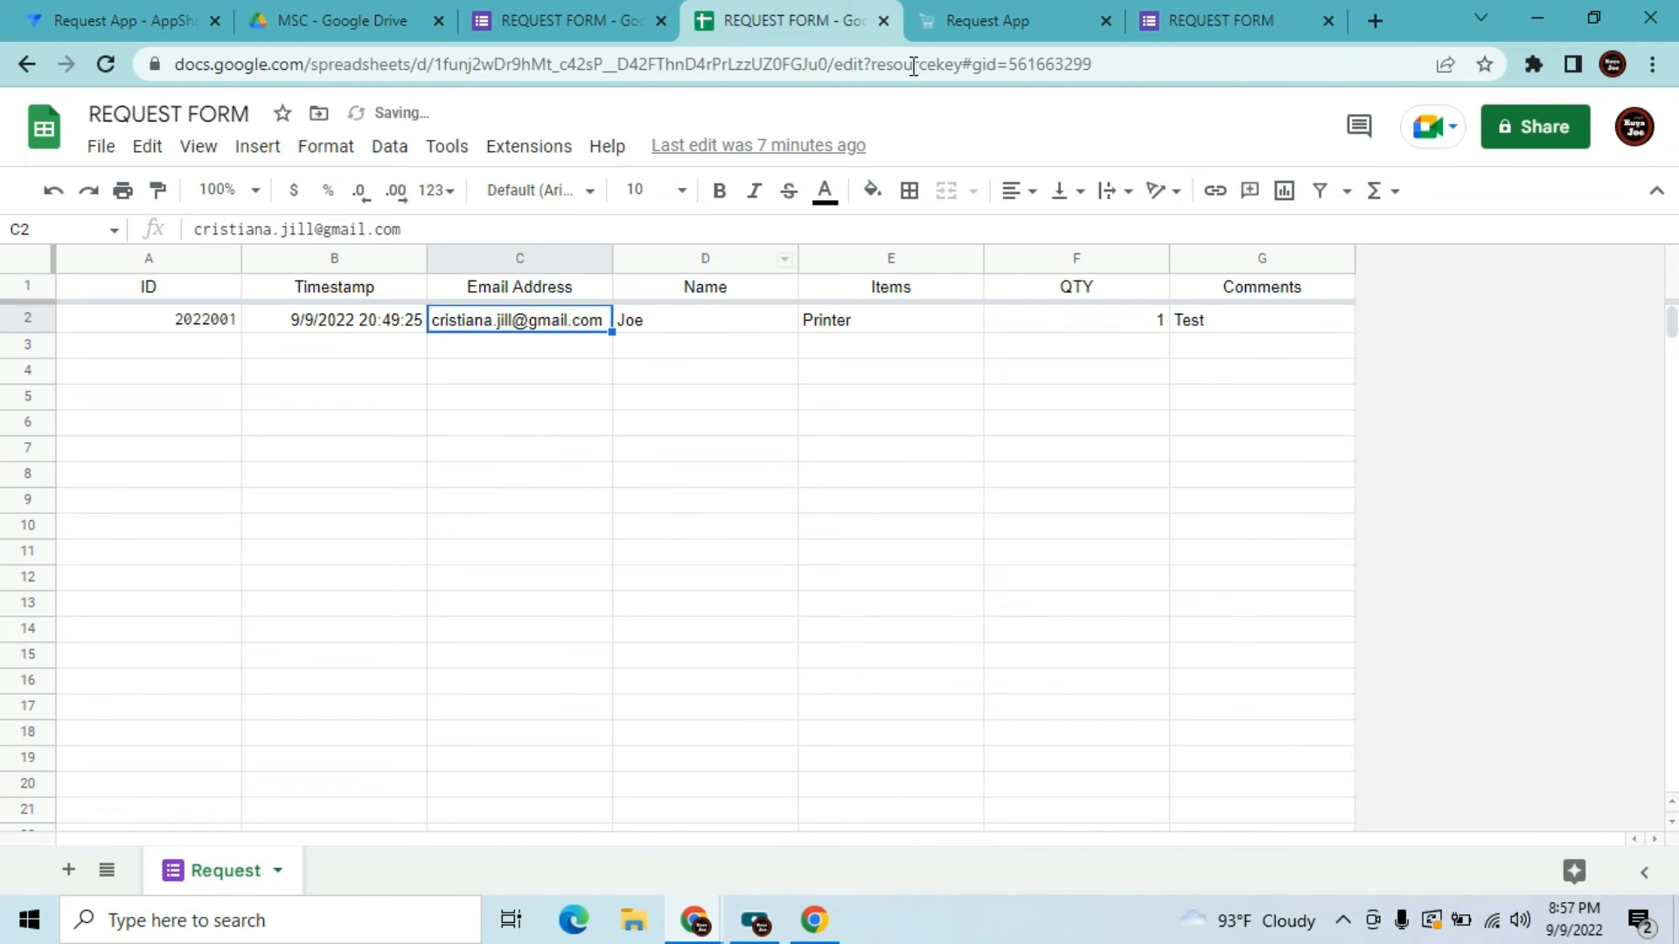
{"action": "left_click", "coordinate": [208, 7]}
Type 'Dear <<[Name]>>,' and 'We have received your request <<[ID]>>' into the email body
{"action": "type", "text": "<<"}
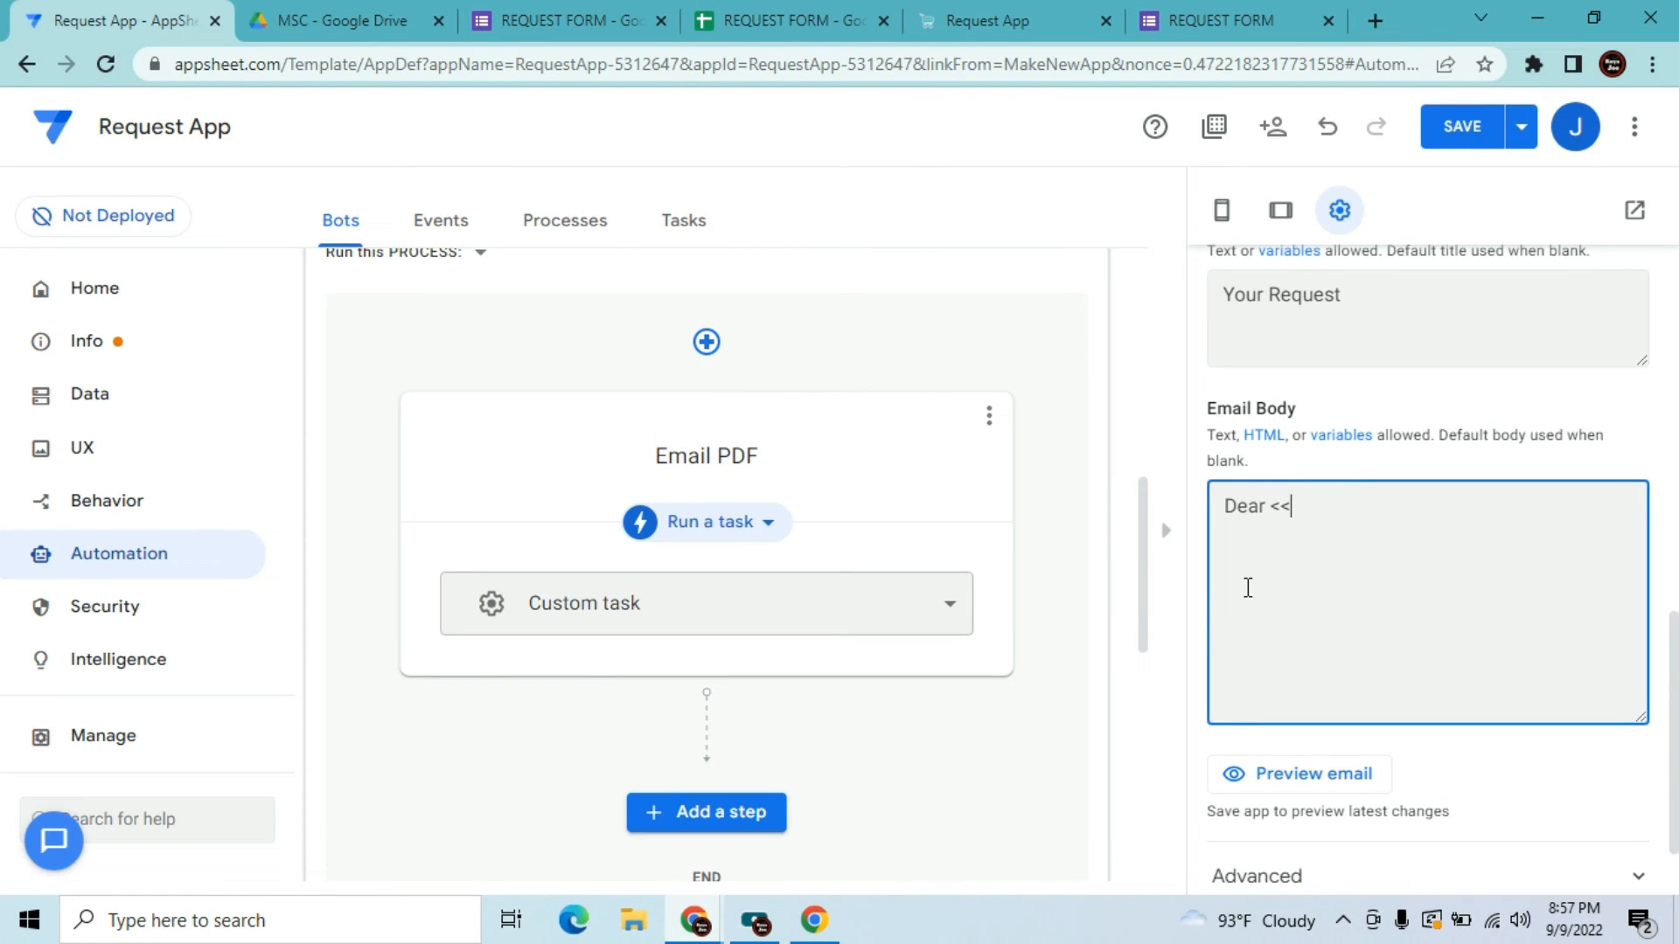
{"action": "type", "text": "[Name"}
{"action": "type", "text": "ave "}
{"action": "type", "text": "received your"}
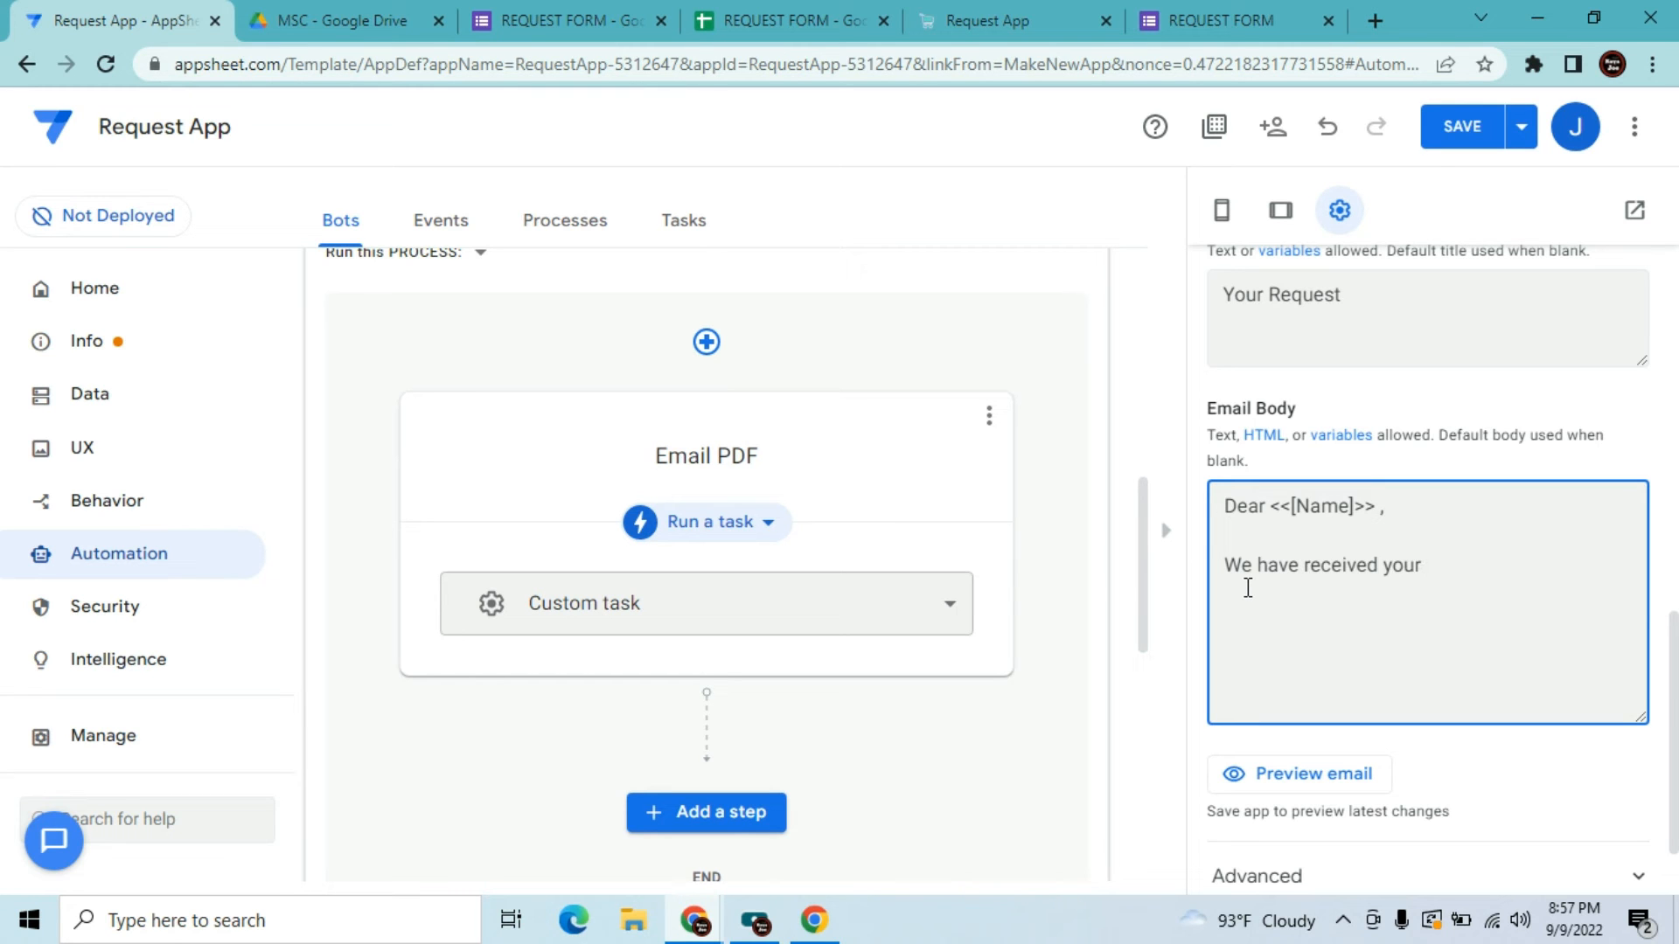
{"action": "type", "text": " request <<[ID]>>"}
{"action": "left_click", "coordinate": [799, 17]}
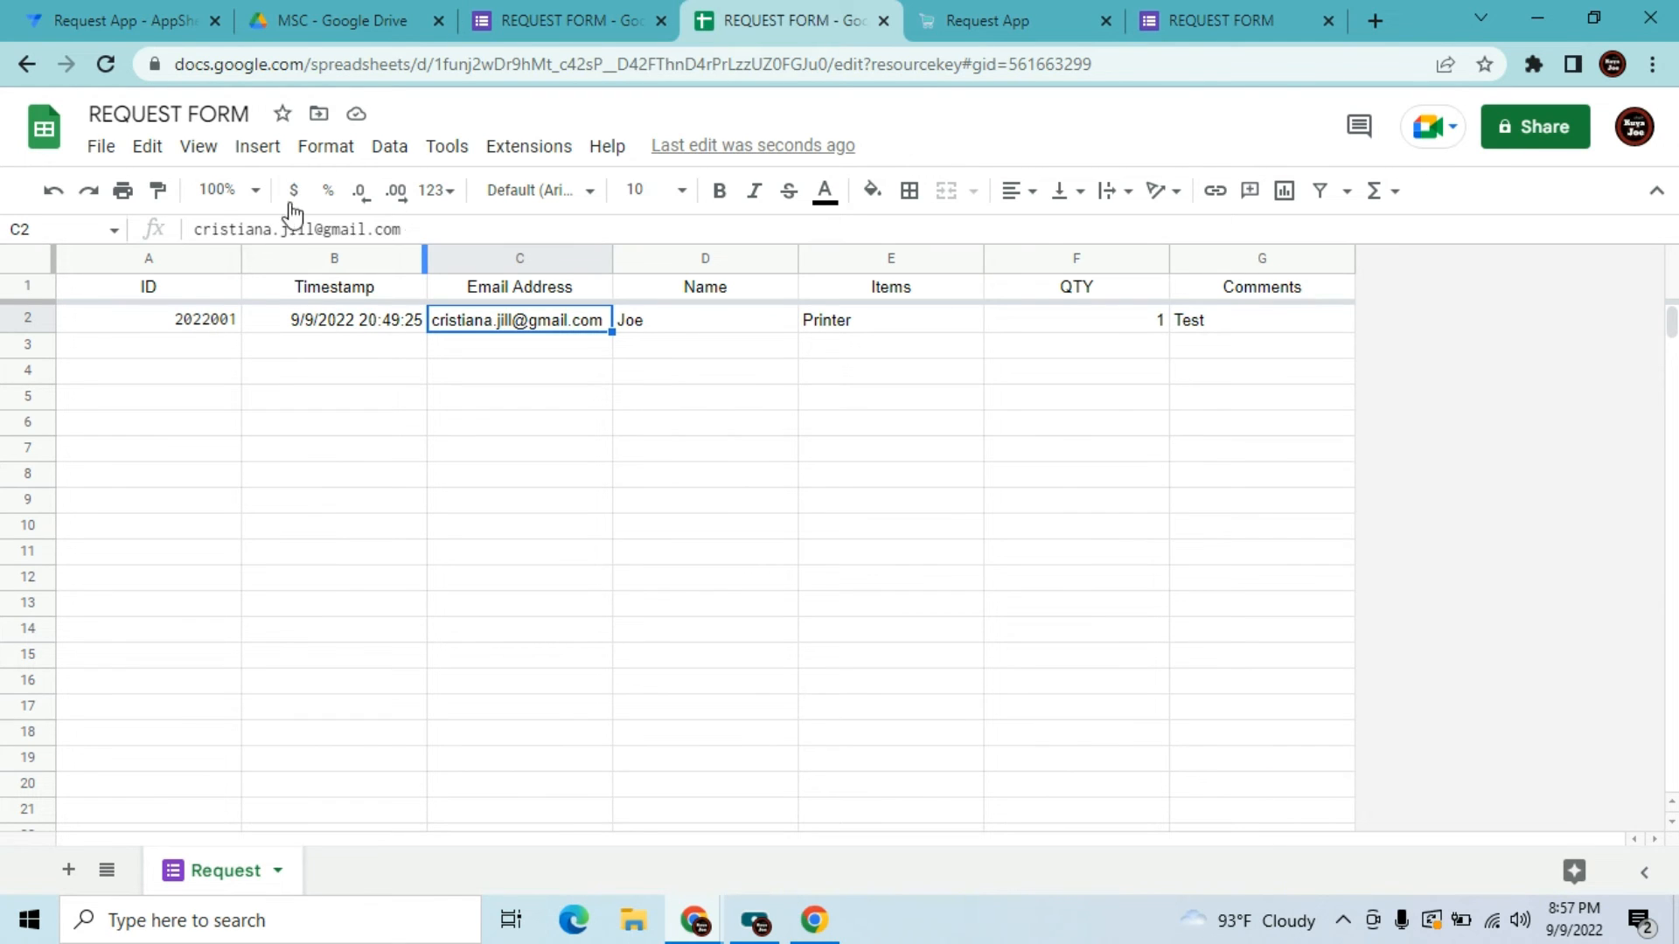
{"action": "left_click", "coordinate": [225, 350]}
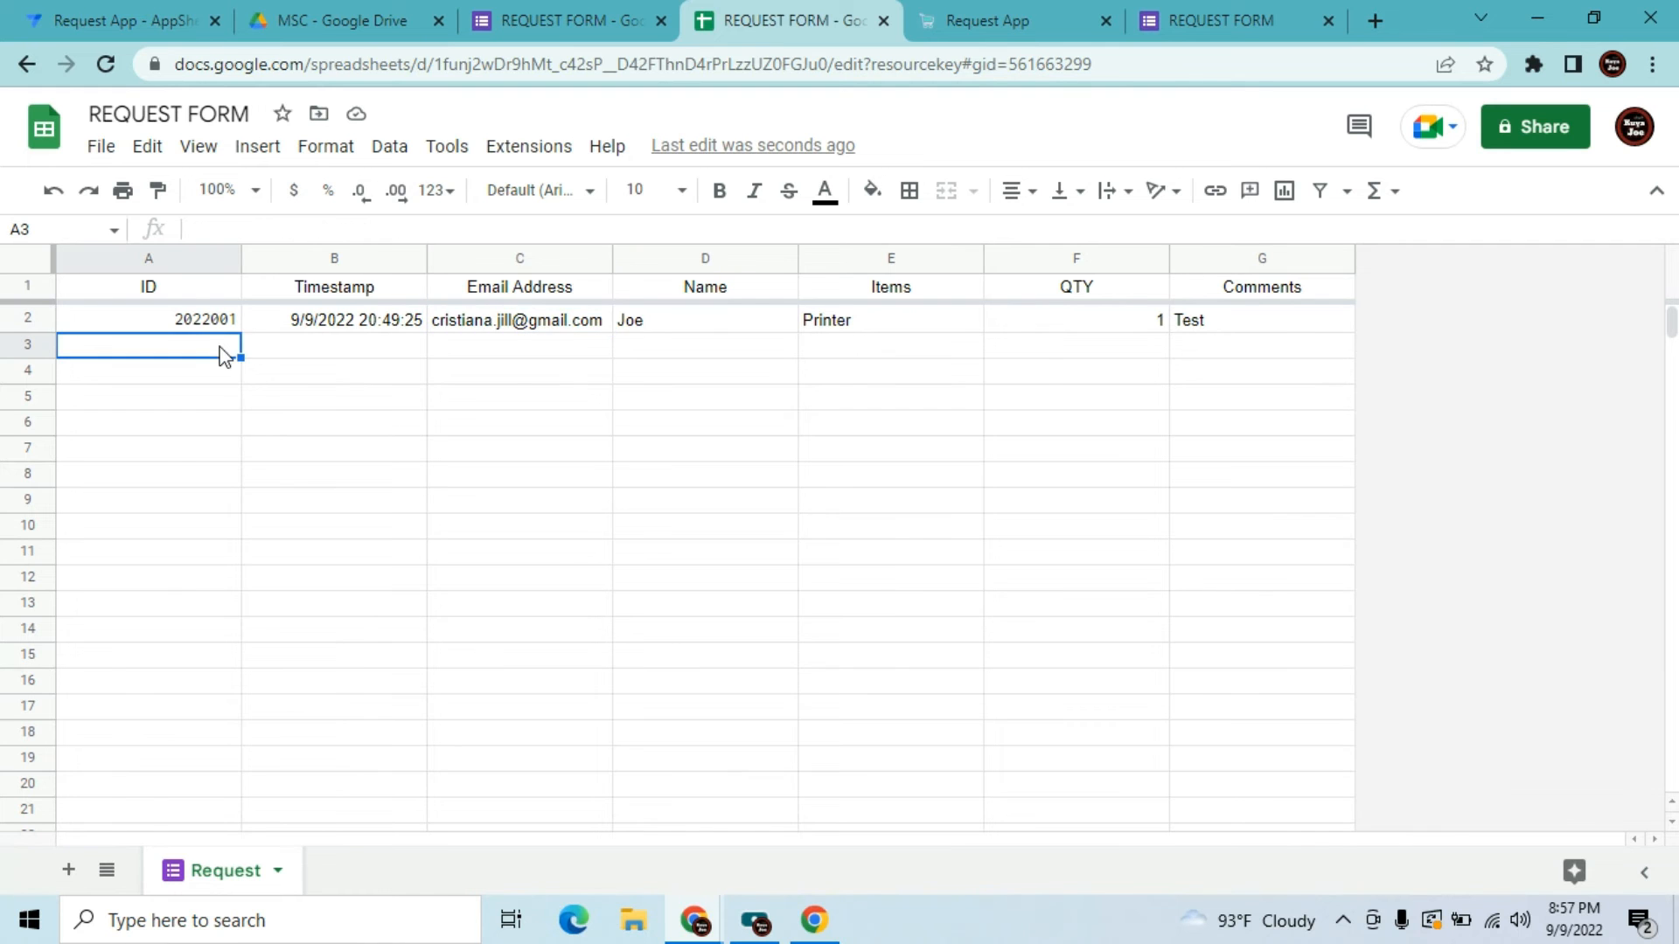
{"action": "left_click", "coordinate": [109, 10]}
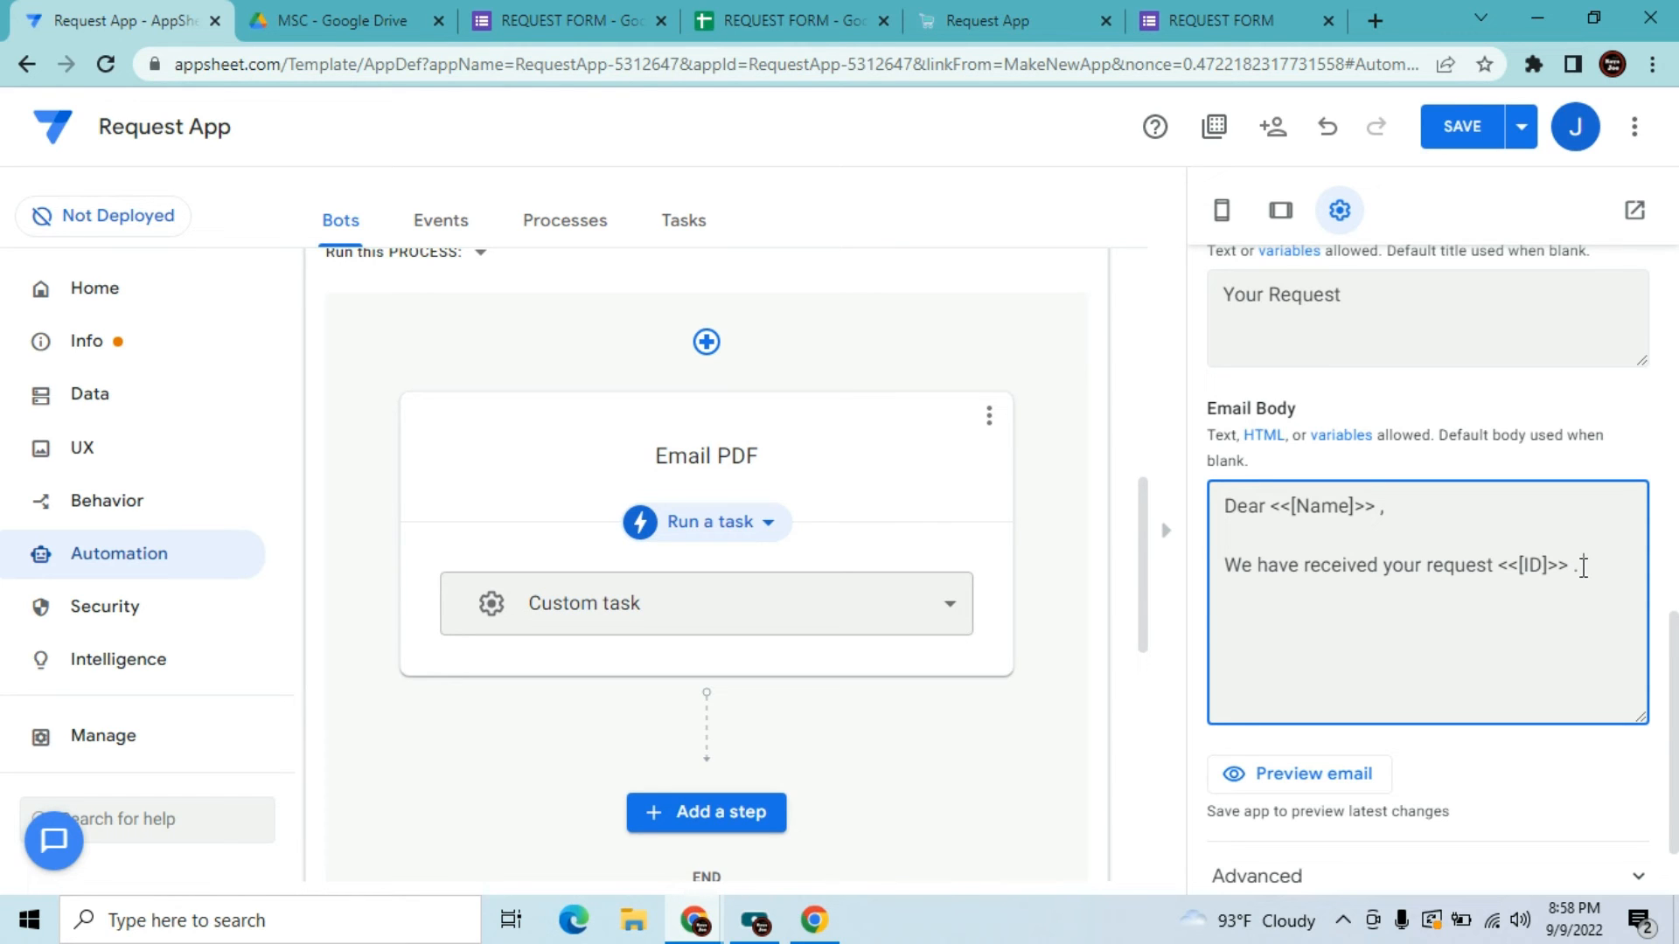
Add 'We will get back to you once your request is approved.' to the email body
{"action": "type", "text": "We will get back yo"}
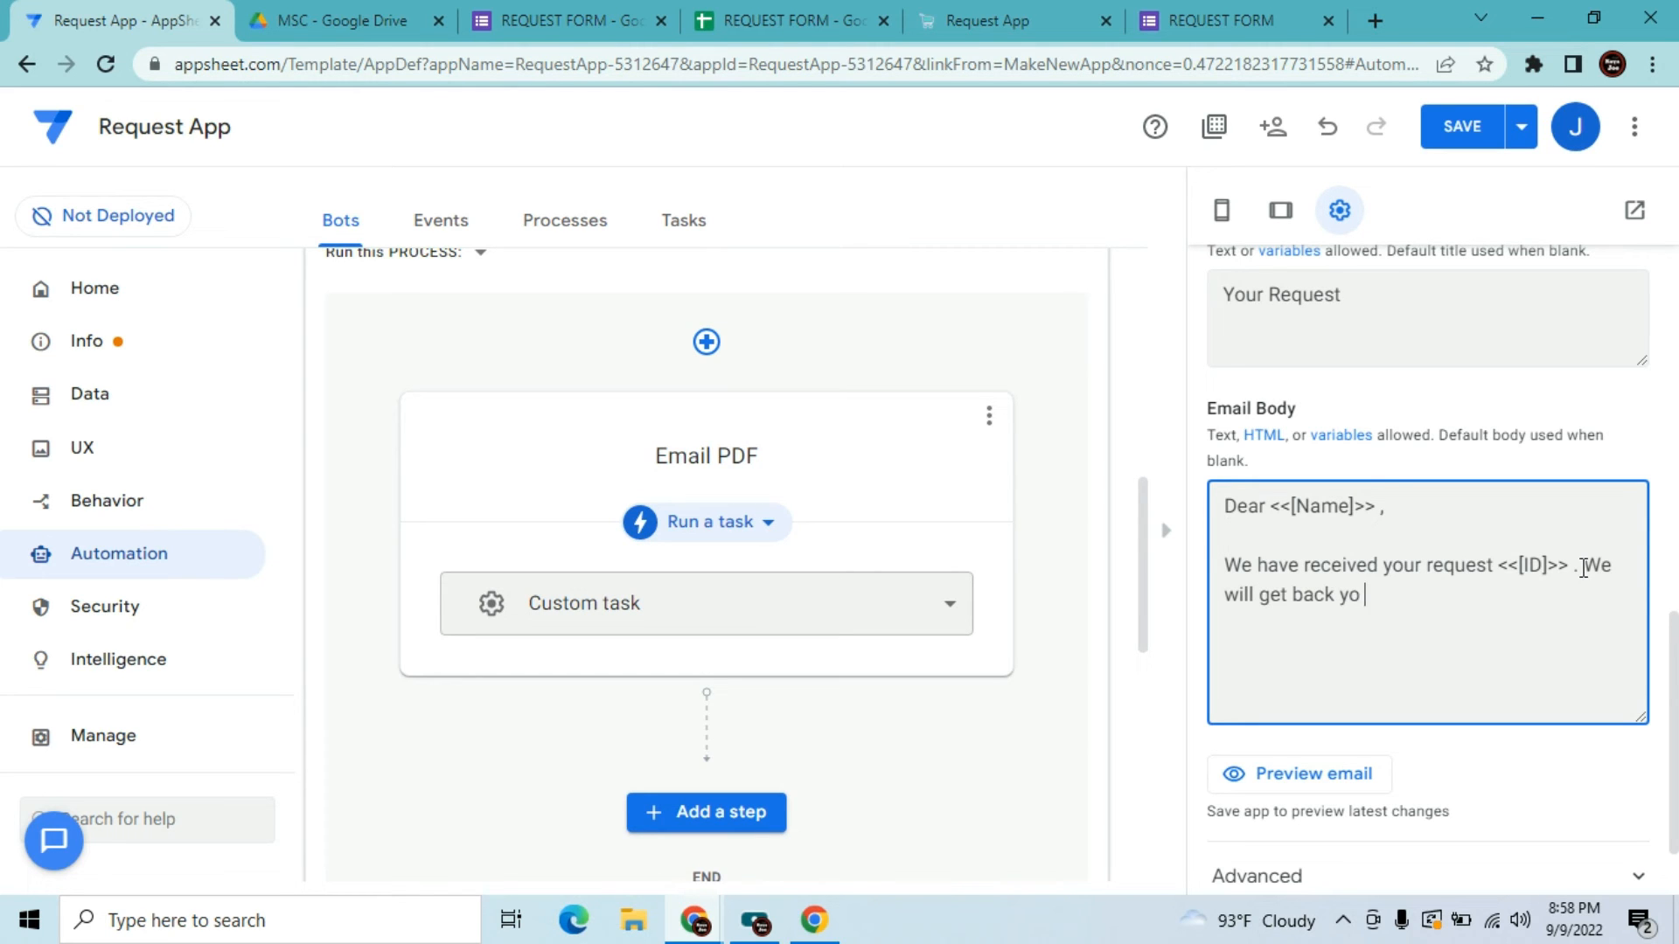
{"action": "key", "text": "BackSpace"}
{"action": "key", "text": "BackSpace"}
{"action": "type", "text": "t"}
{"action": "type", "text": "o you once yur"}
{"action": "key", "text": "BackSpace"}
{"action": "key", "text": "BackSpace"}
{"action": "type", "text": "our req"}
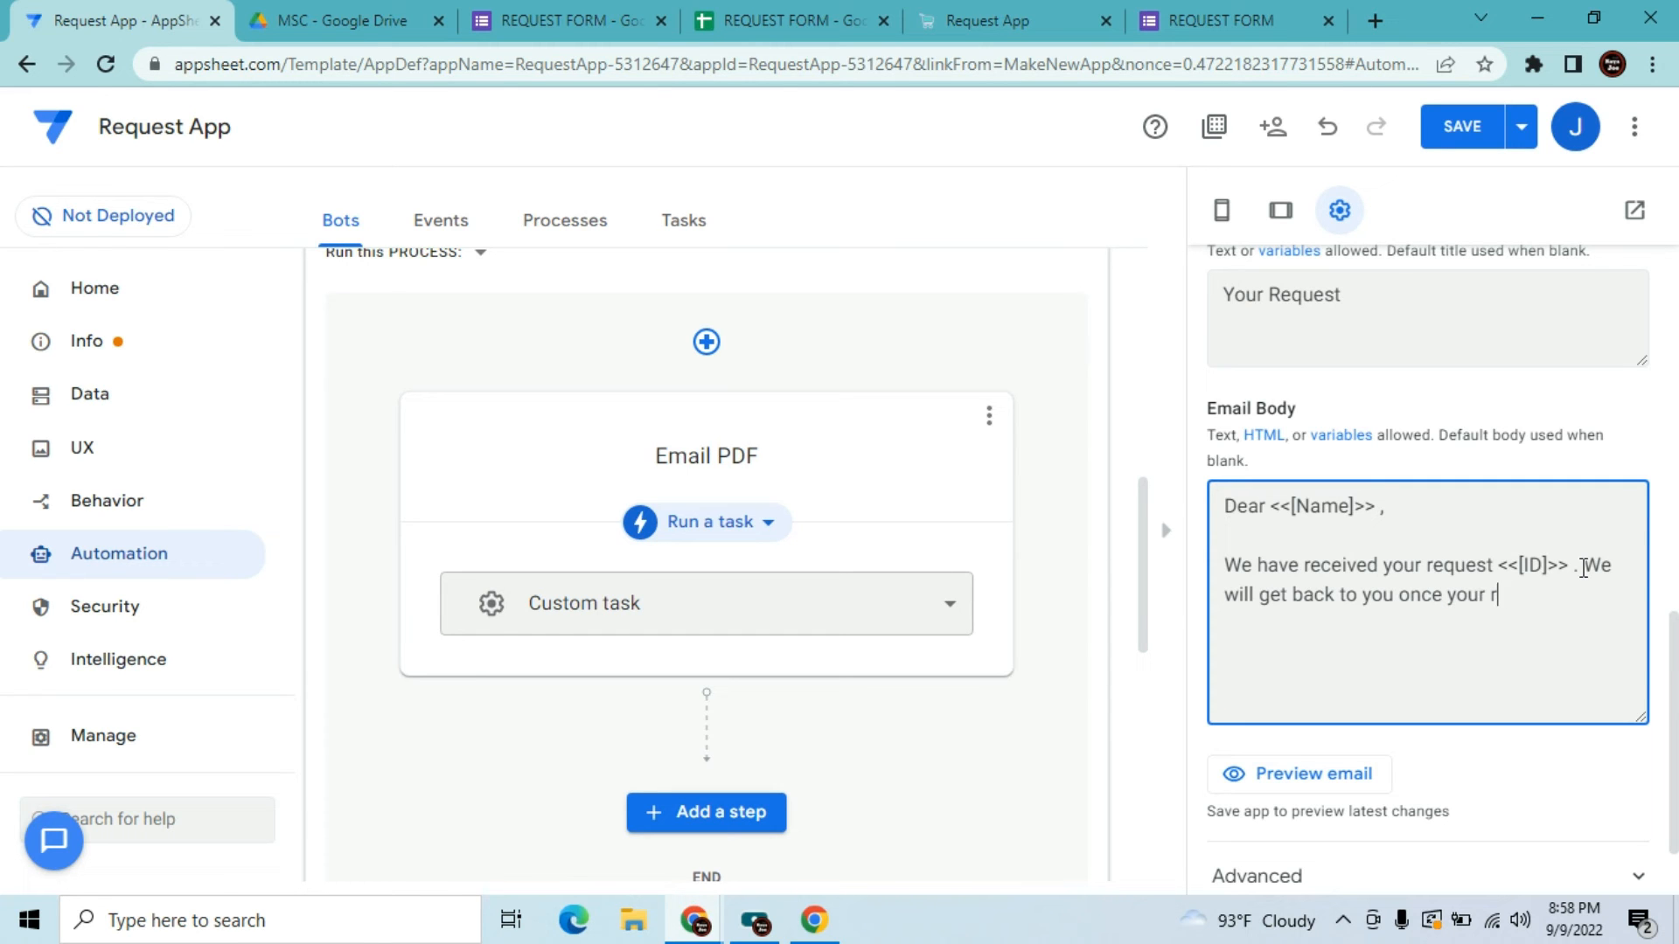
{"action": "type", "text": "uest is approve"}
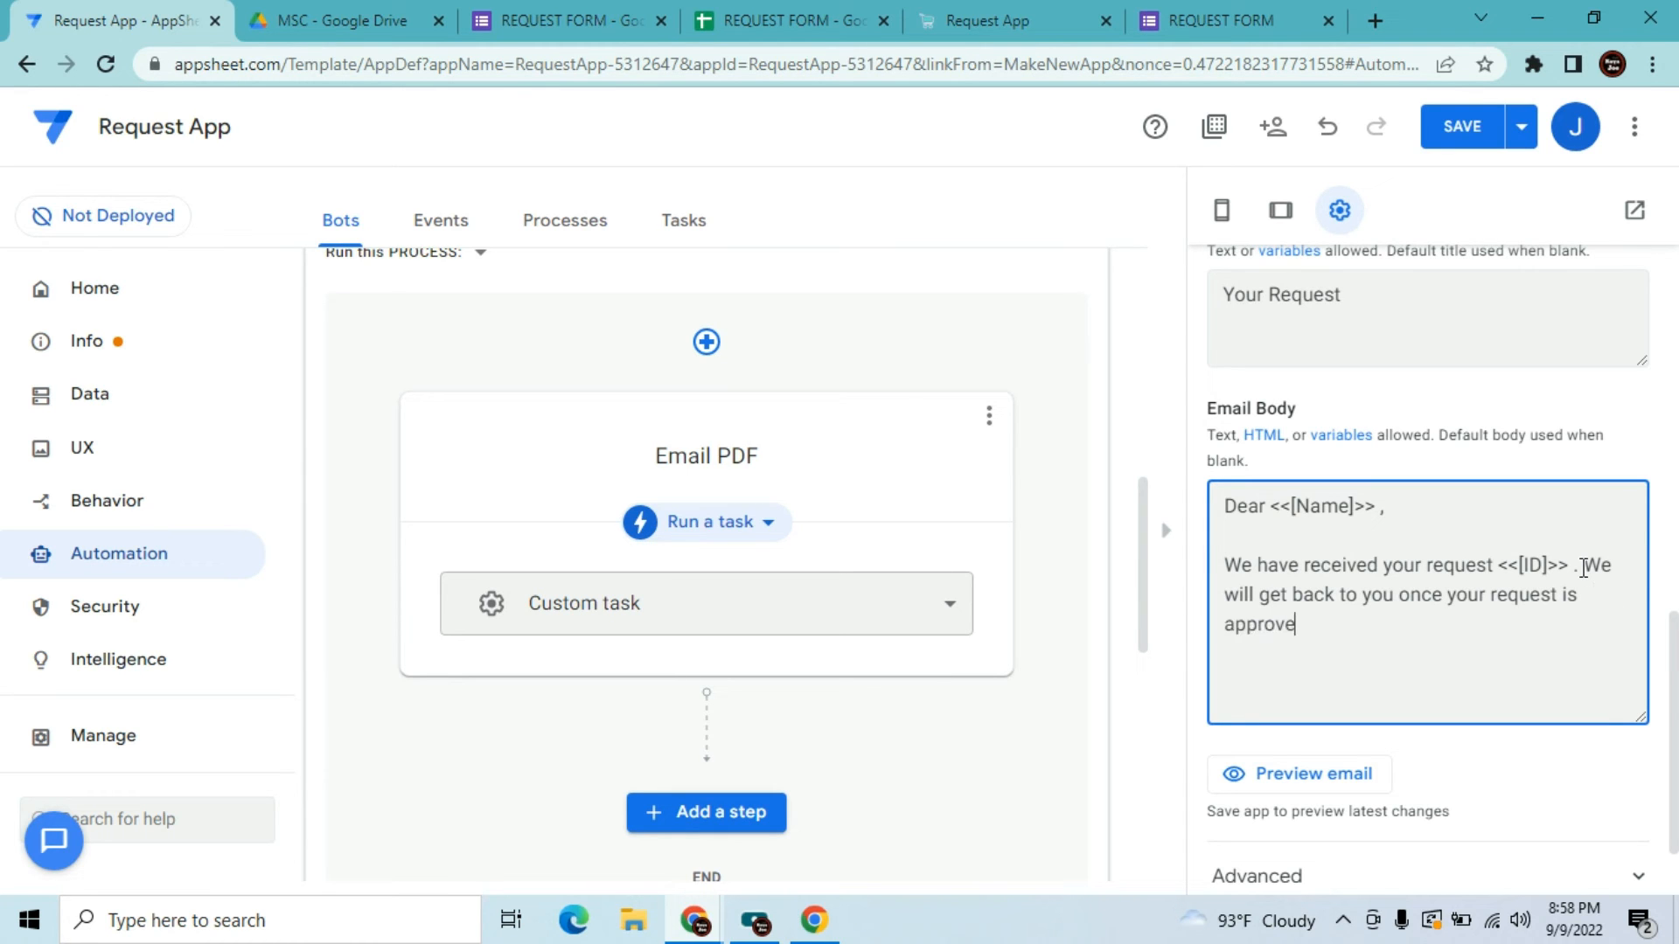
{"action": "type", "text": "."}
Add 'Attached is the confirmation letter.' and the sign-off 'Best regards, JVT Corporation'
{"action": "key", "text": "Return"}
{"action": "key", "text": "Return"}
{"action": "type", "text": "Request"}
{"action": "key", "text": "BackSpace"}
{"action": "key", "text": "BackSpace"}
{"action": "key", "text": "BackSpace"}
{"action": "key", "text": "BackSpace"}
{"action": "key", "text": "BackSpace"}
{"action": "key", "text": "BackSpace"}
{"action": "key", "text": "BackSpace"}
{"action": "key", "text": "BackSpace"}
{"action": "type", "text": "Attached is the confirm"}
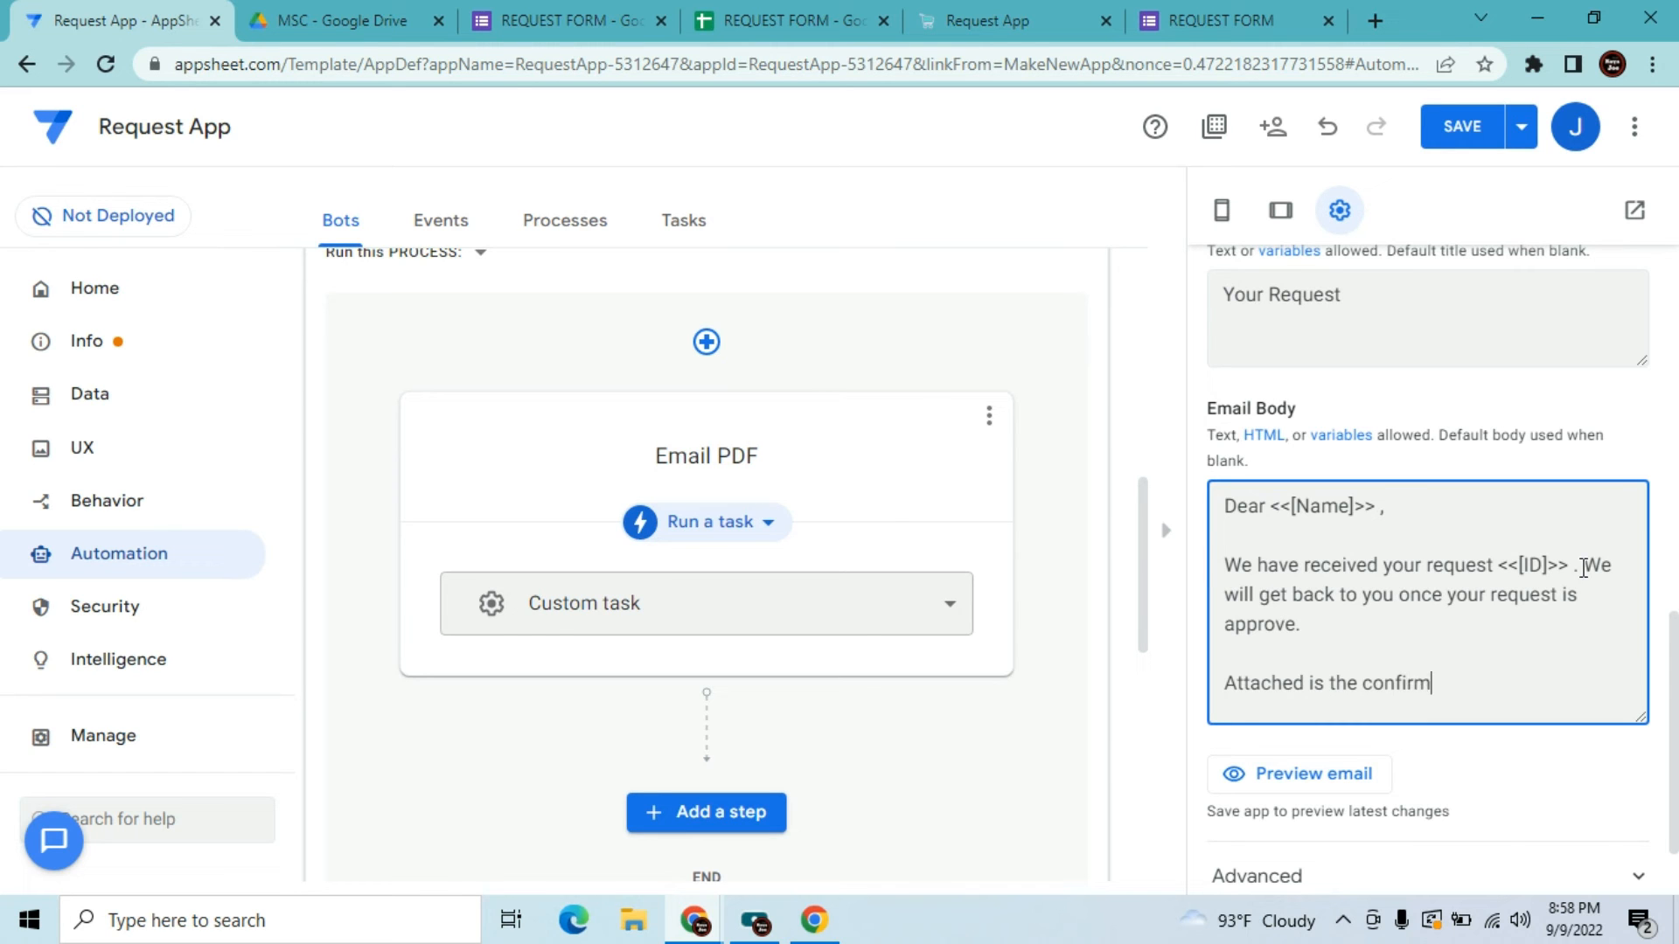
{"action": "type", "text": "ation letter."}
{"action": "key", "text": "Return"}
{"action": "key", "text": "Return"}
{"action": "type", "text": "Be"}
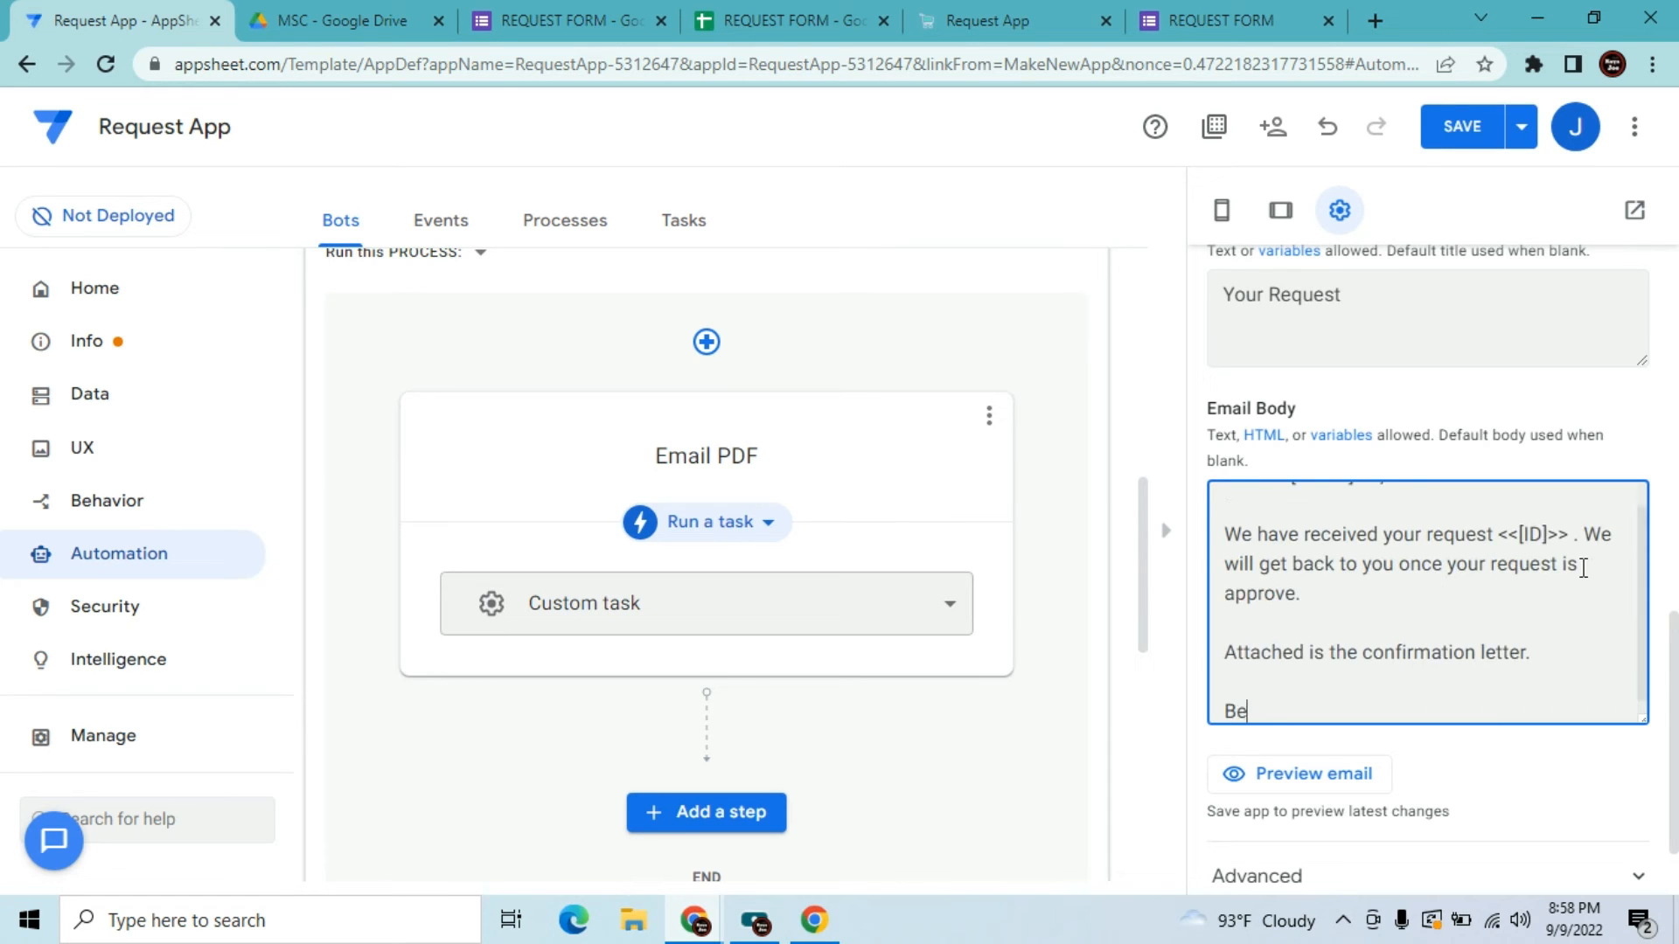
{"action": "type", "text": "st regards,"}
{"action": "key", "text": "Return"}
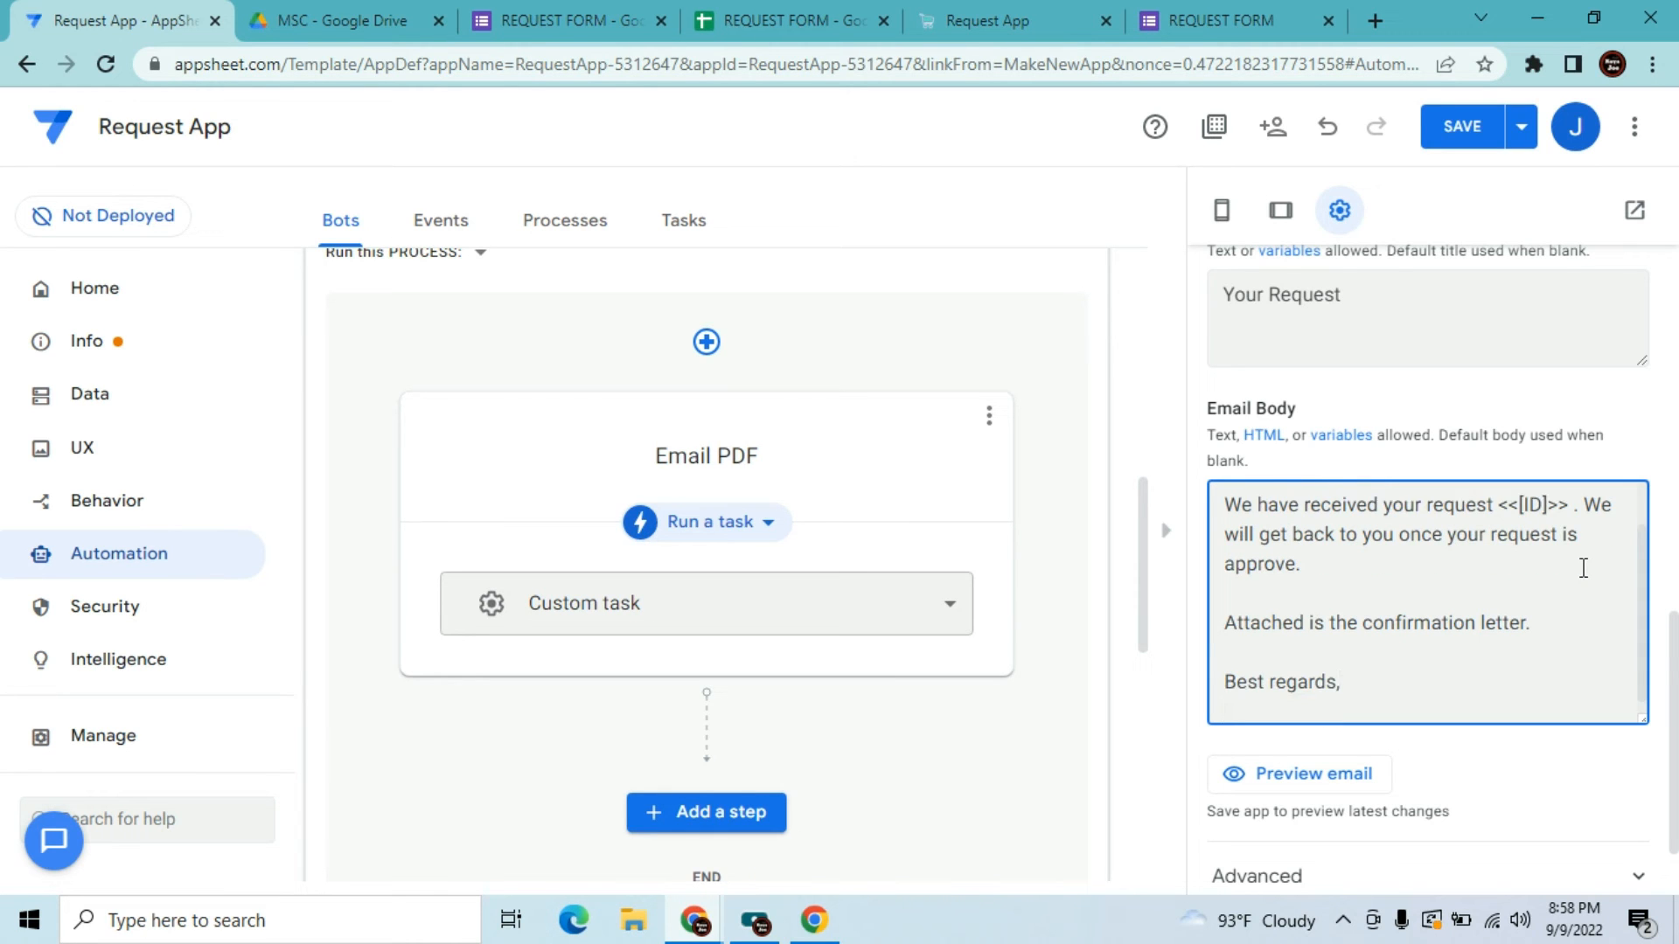
{"action": "type", "text": "JVT Corporation"}
{"action": "left_click_drag", "start_coordinate": [1677, 697], "coordinate": [1677, 747]}
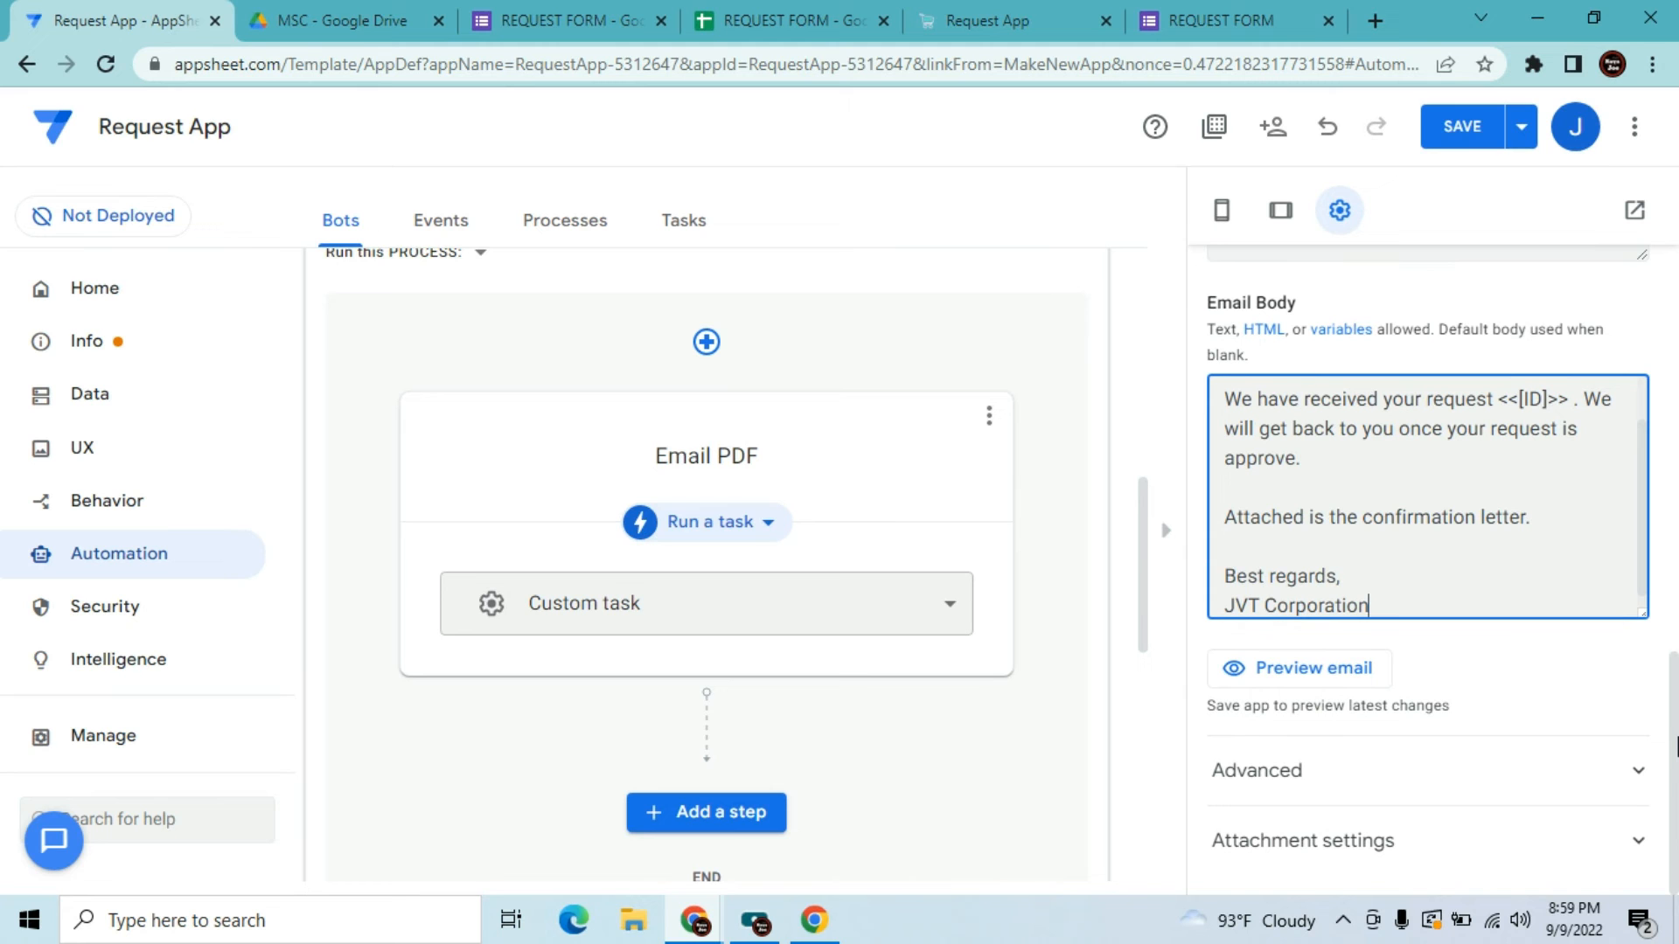
Expand the task's Advanced email options, then view the running Request App's Printer request
{"action": "left_click", "coordinate": [1637, 776]}
{"action": "left_click_drag", "start_coordinate": [1676, 579], "coordinate": [1676, 697]}
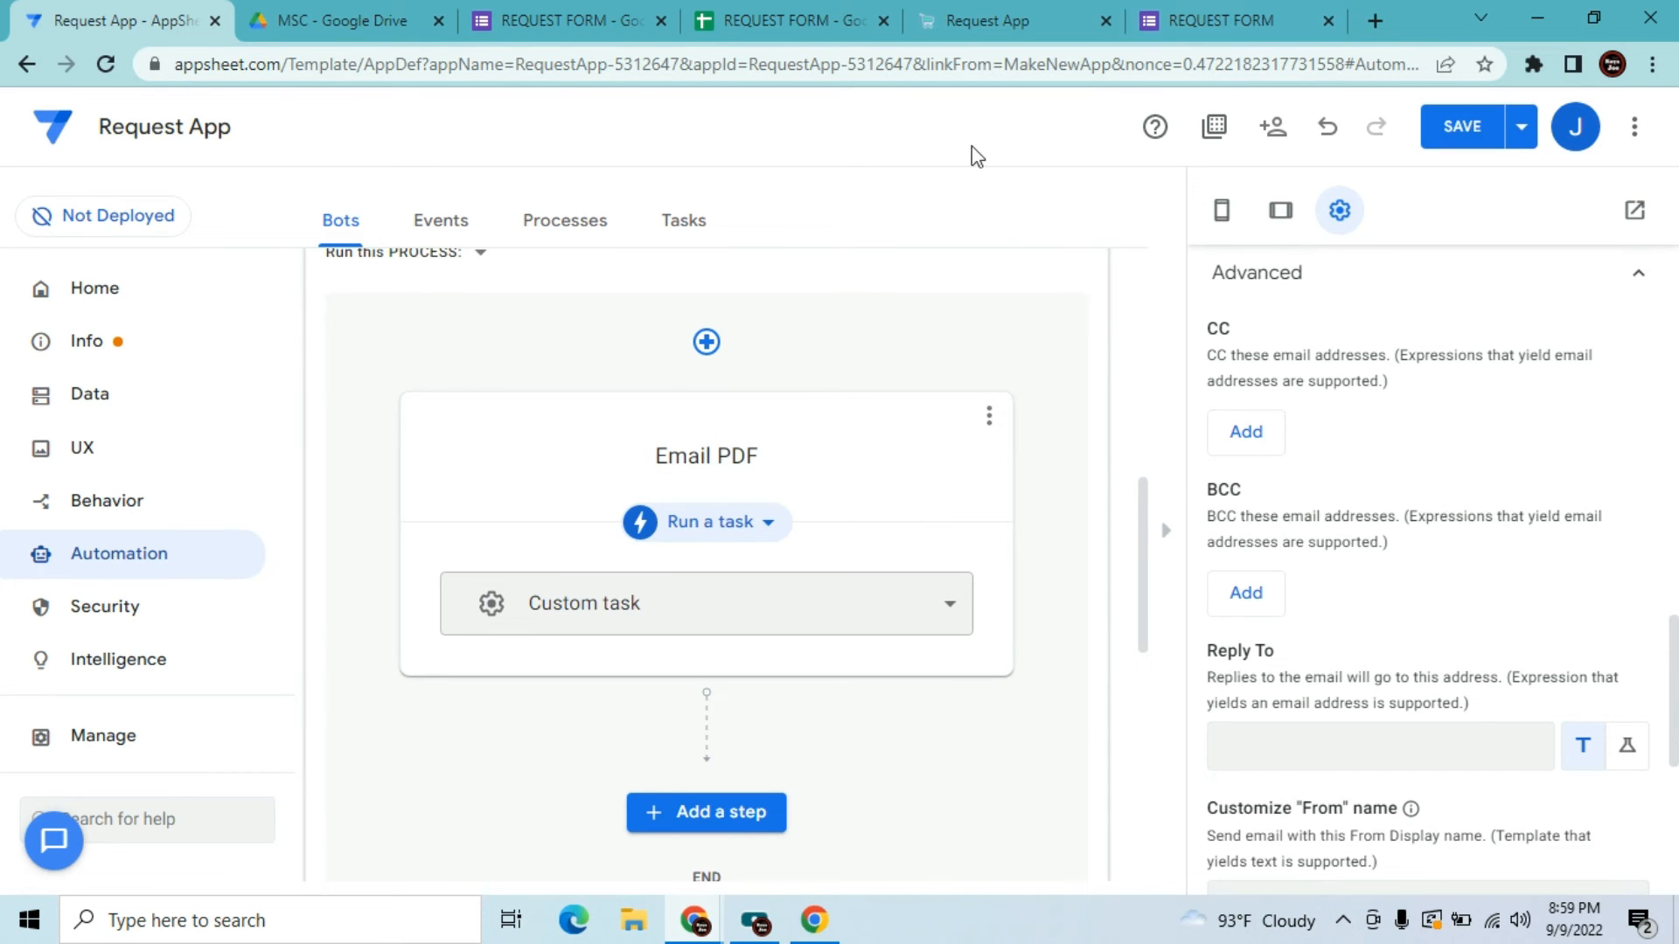
{"action": "left_click", "coordinate": [1029, 8]}
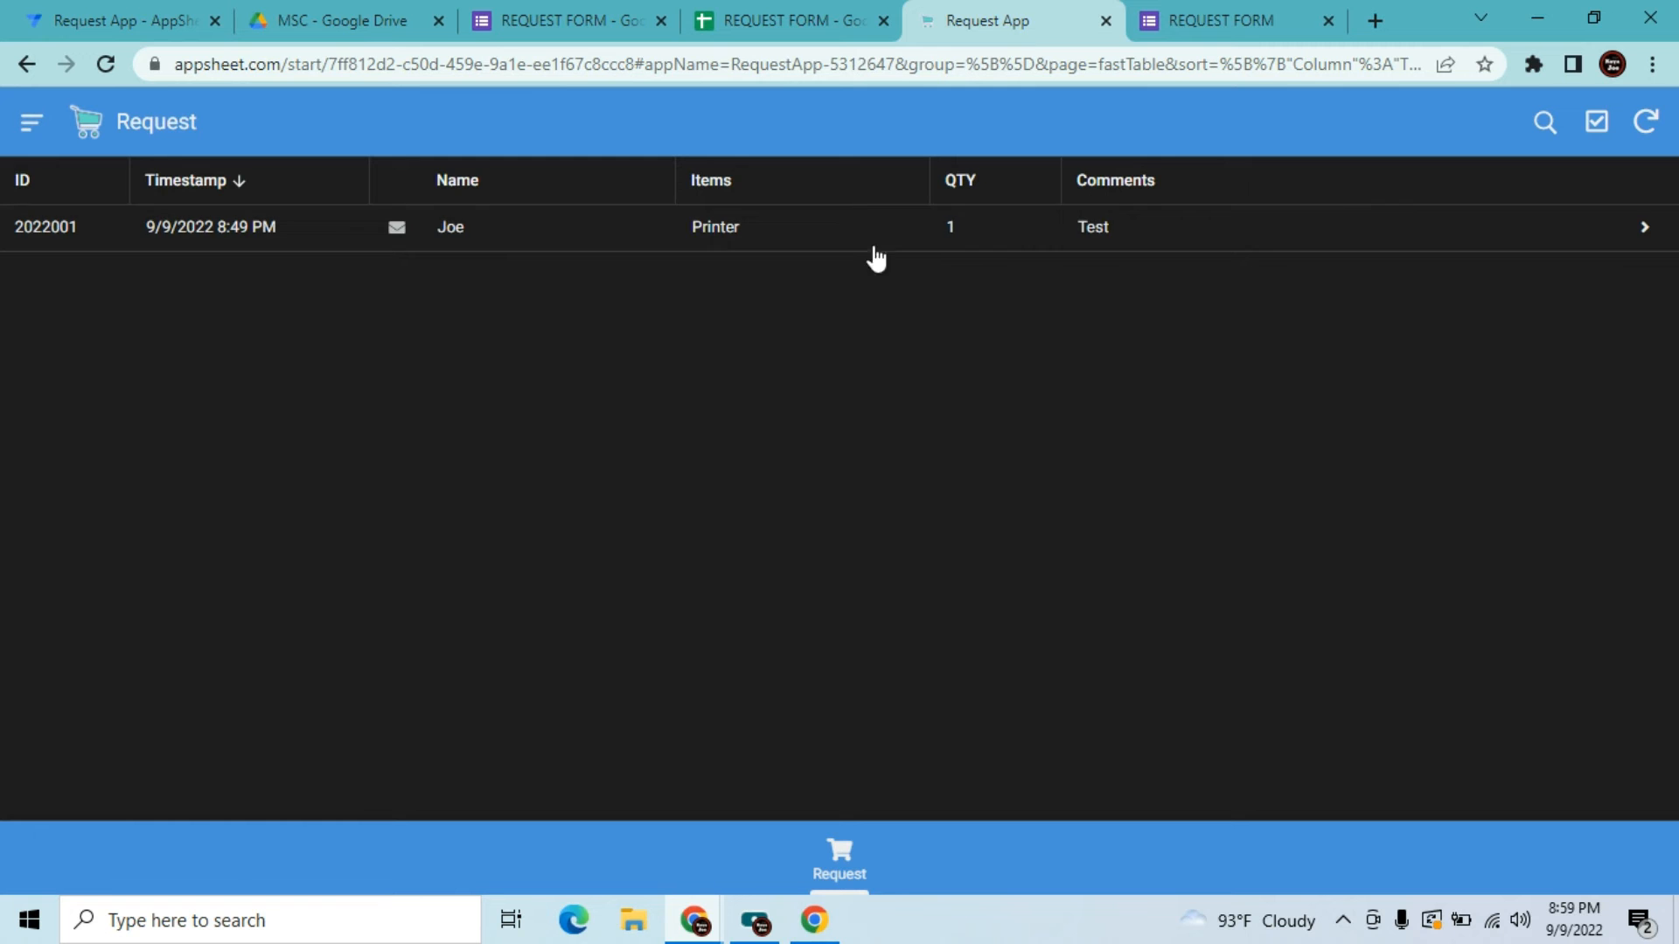
Check the request data in the REQUEST FORM sheet, then return to the AppSheet bot editor
{"action": "left_click", "coordinate": [822, 11]}
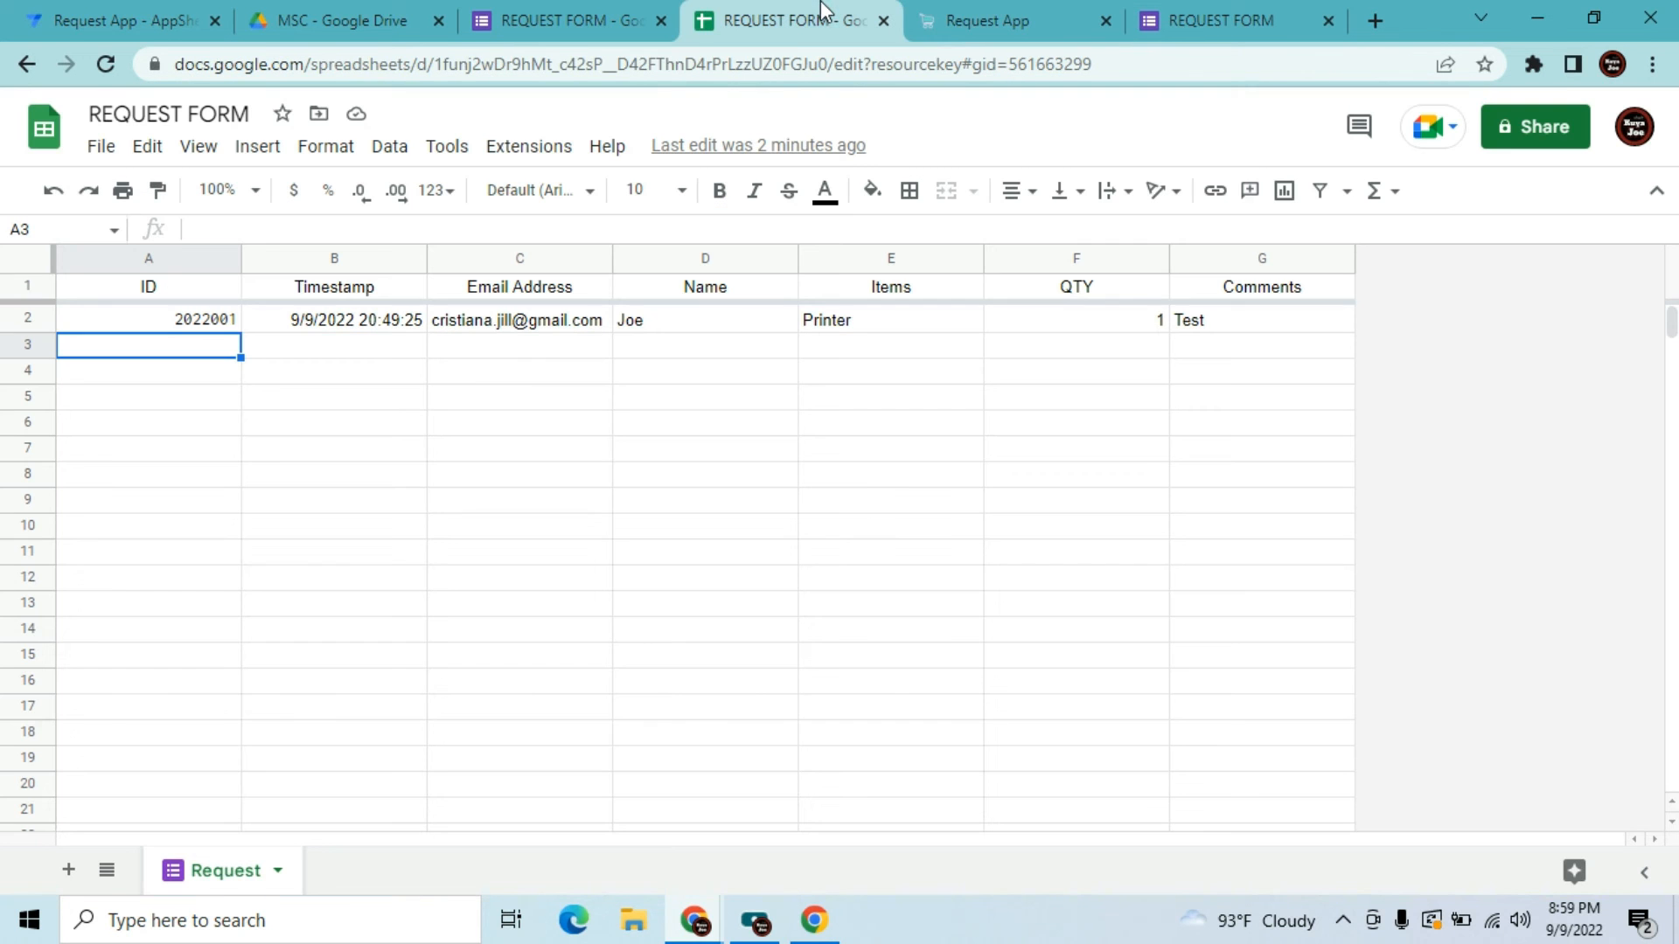
{"action": "left_click", "coordinate": [475, 381]}
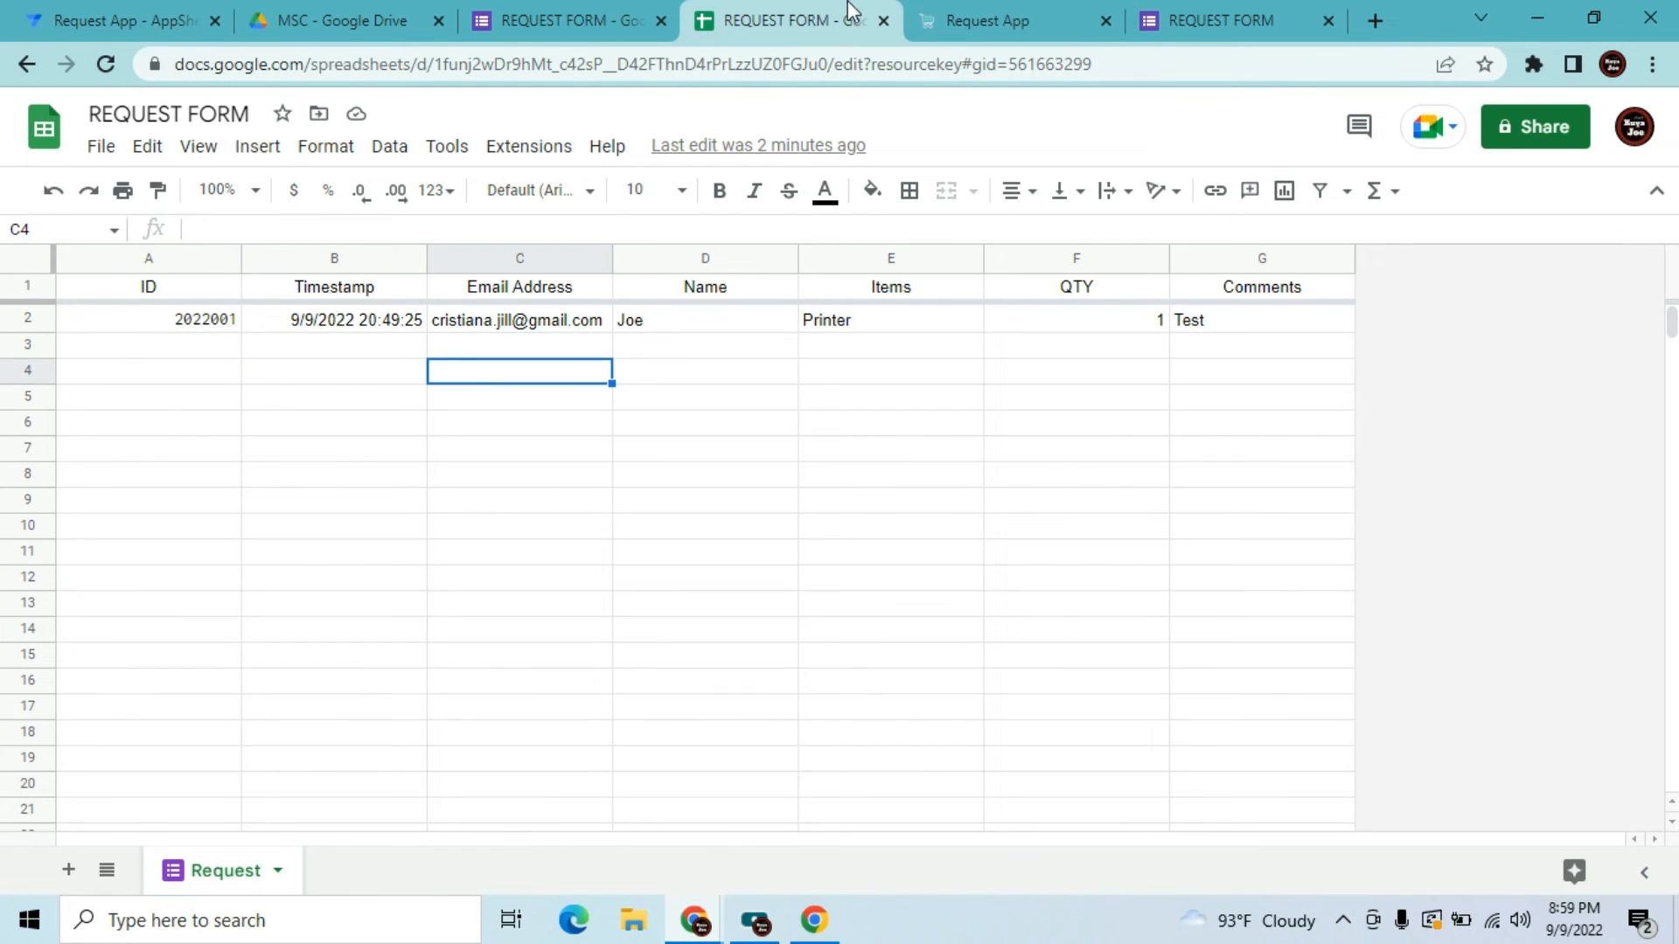
{"action": "left_click", "coordinate": [1220, 11]}
{"action": "left_click", "coordinate": [979, 19]}
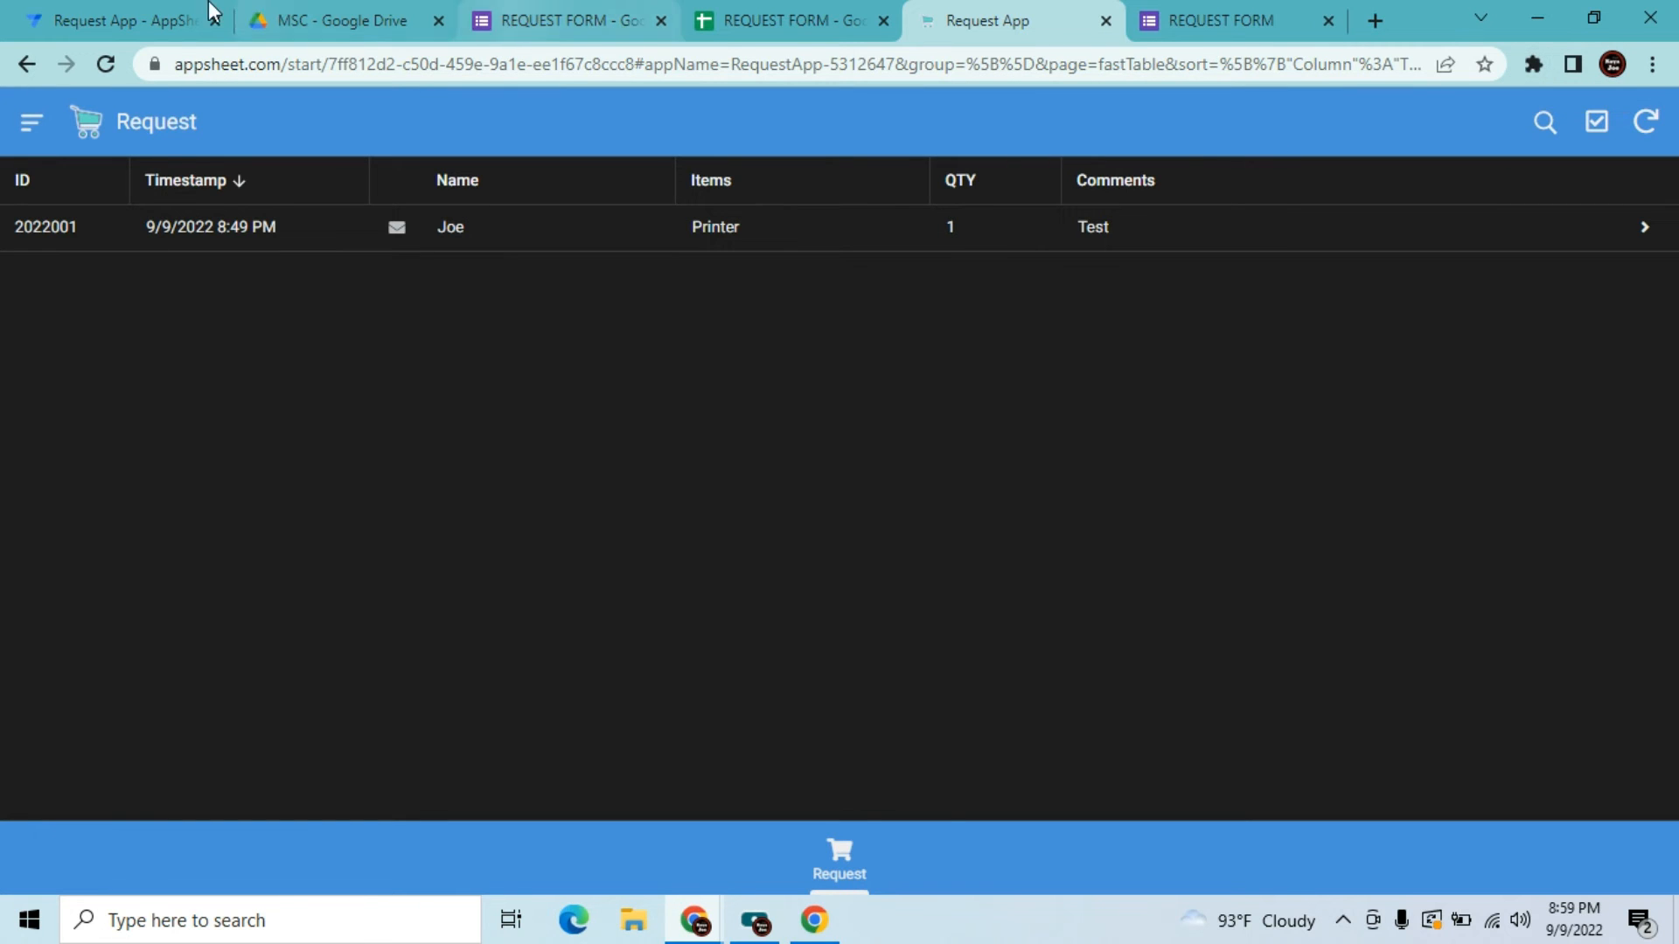
{"action": "left_click", "coordinate": [140, 19]}
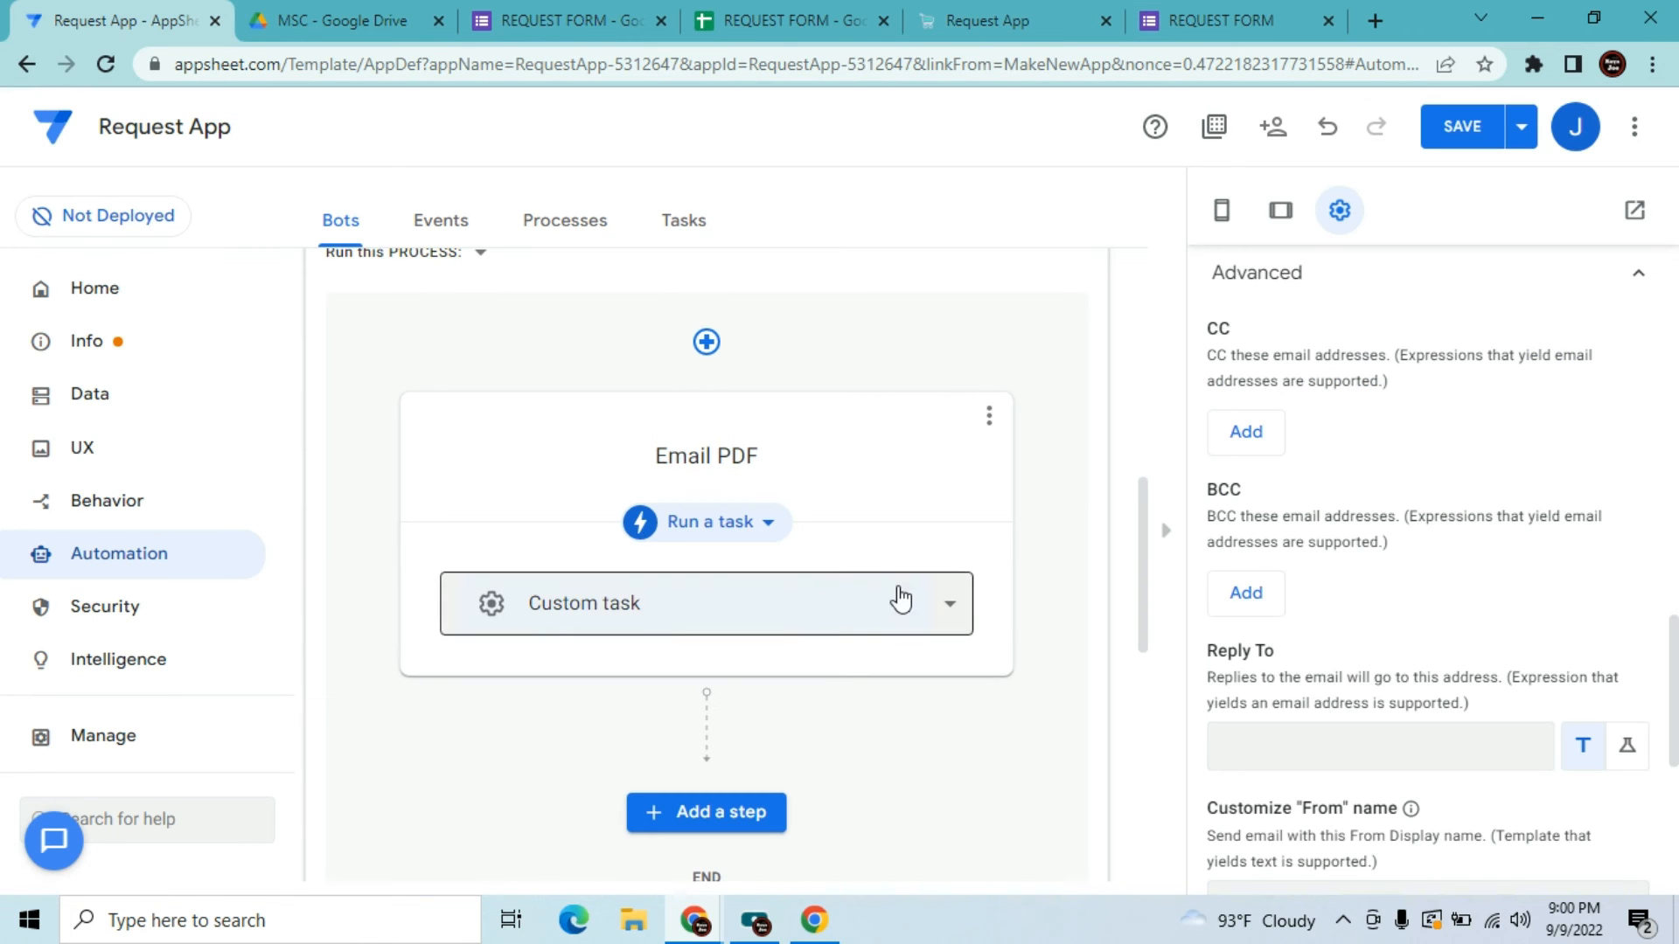
Add a BCC entry to the Email PDF task, then undo the empty BCC row
{"action": "left_click", "coordinate": [1246, 595]}
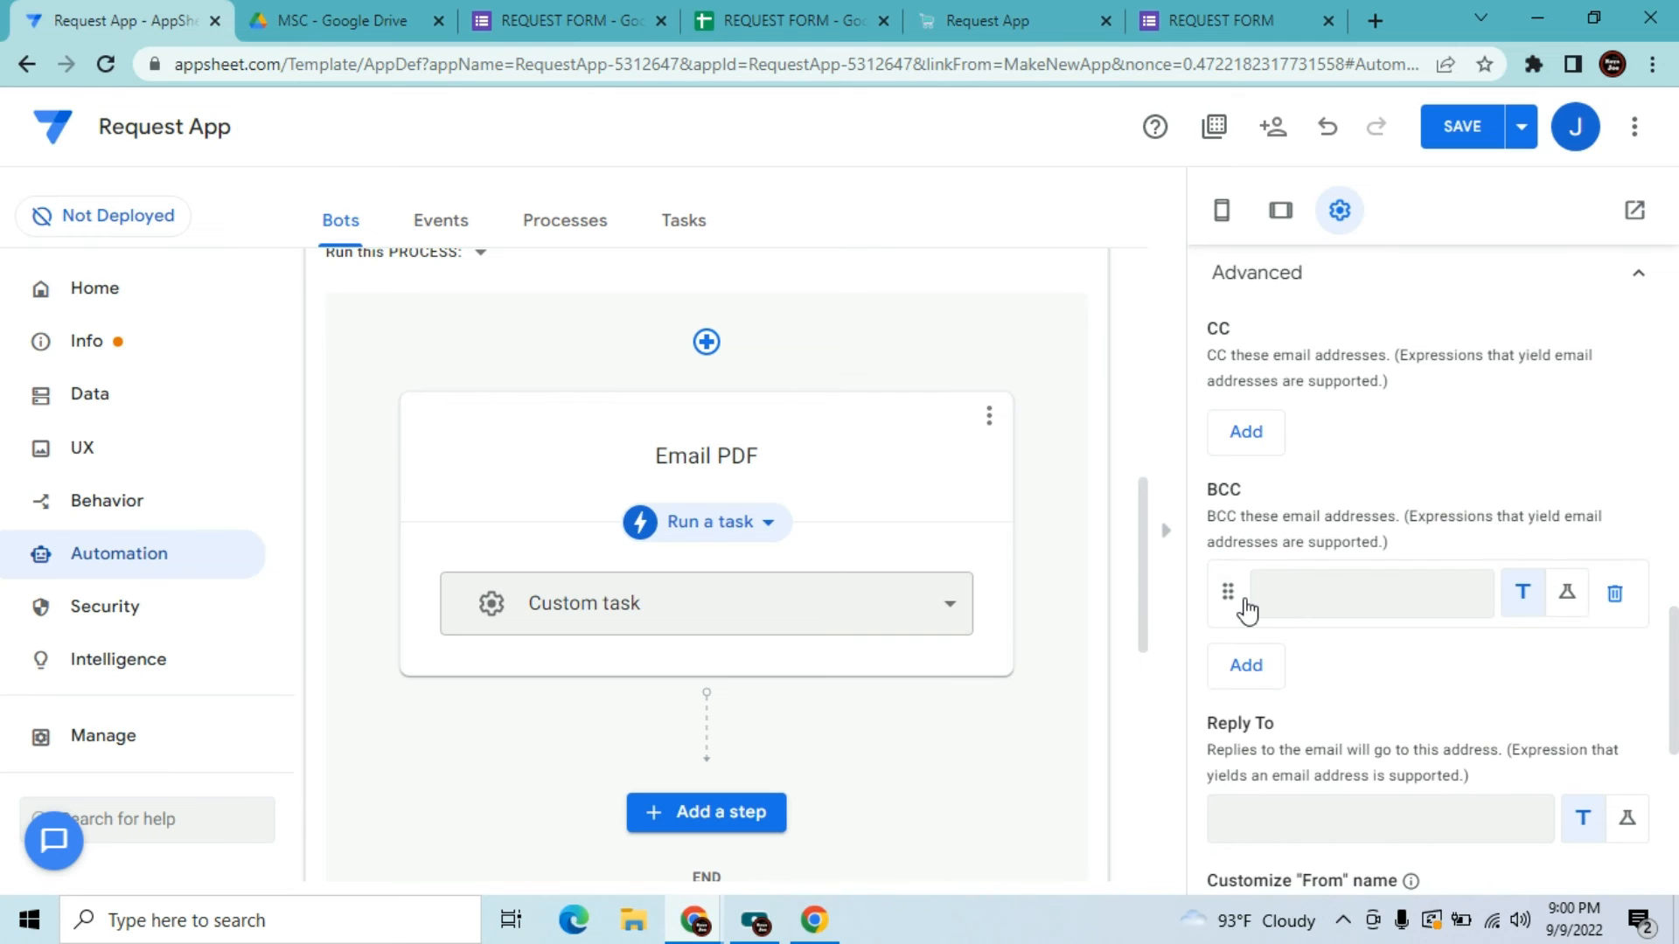
{"action": "left_click", "coordinate": [1269, 592]}
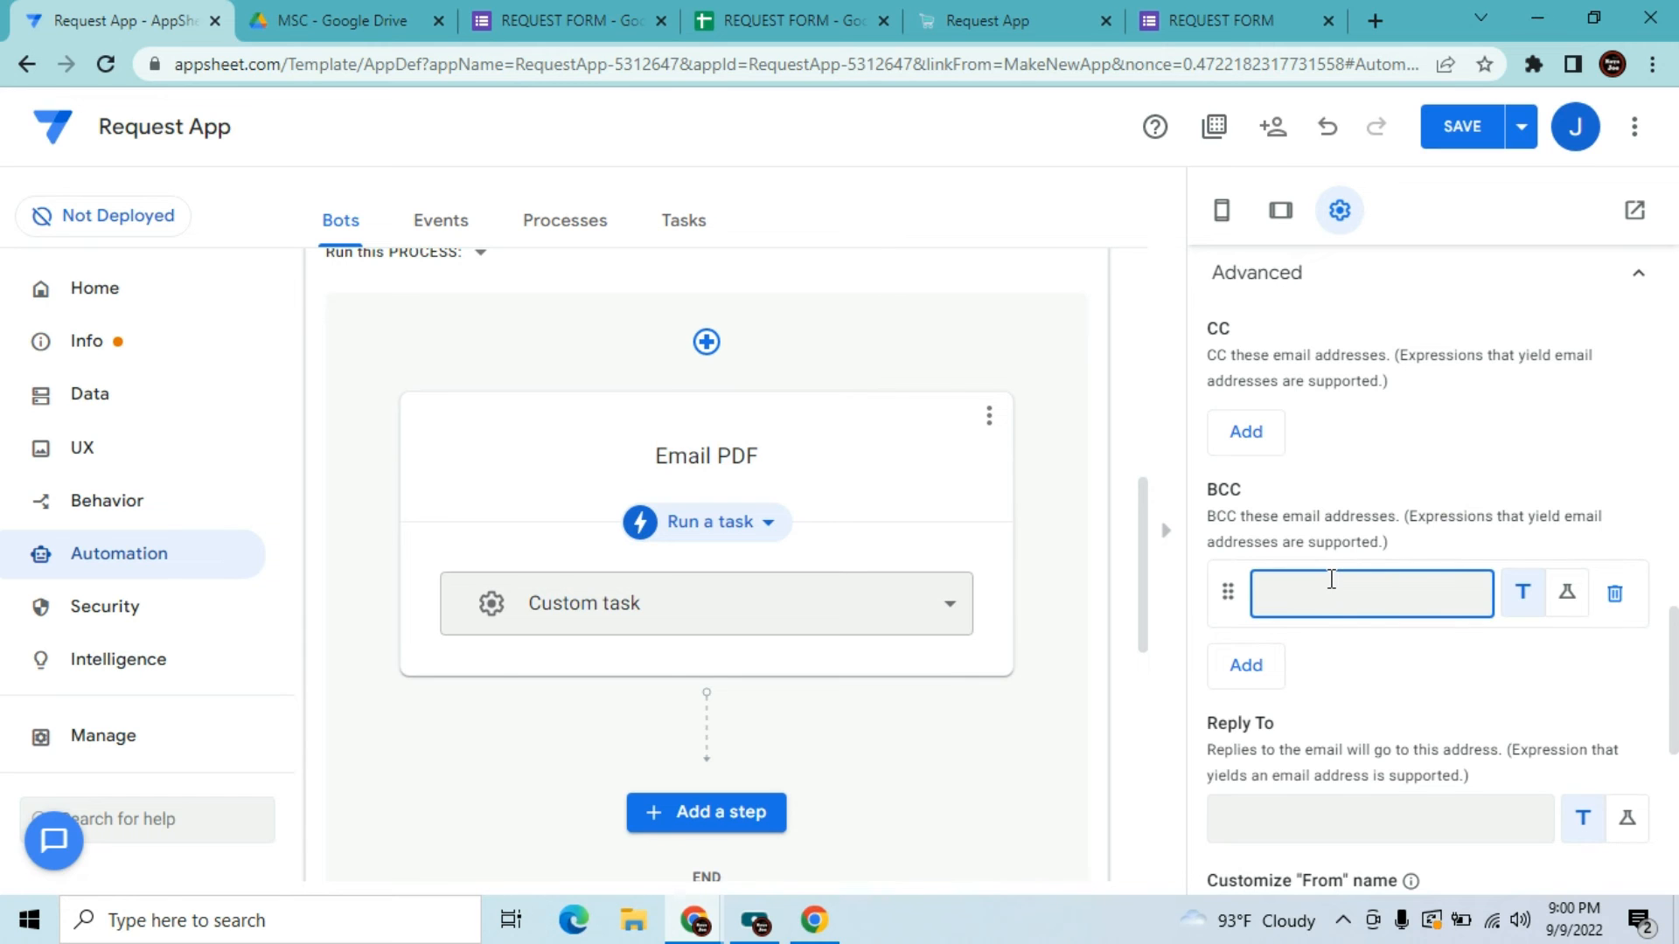
{"action": "key", "text": "alt"}
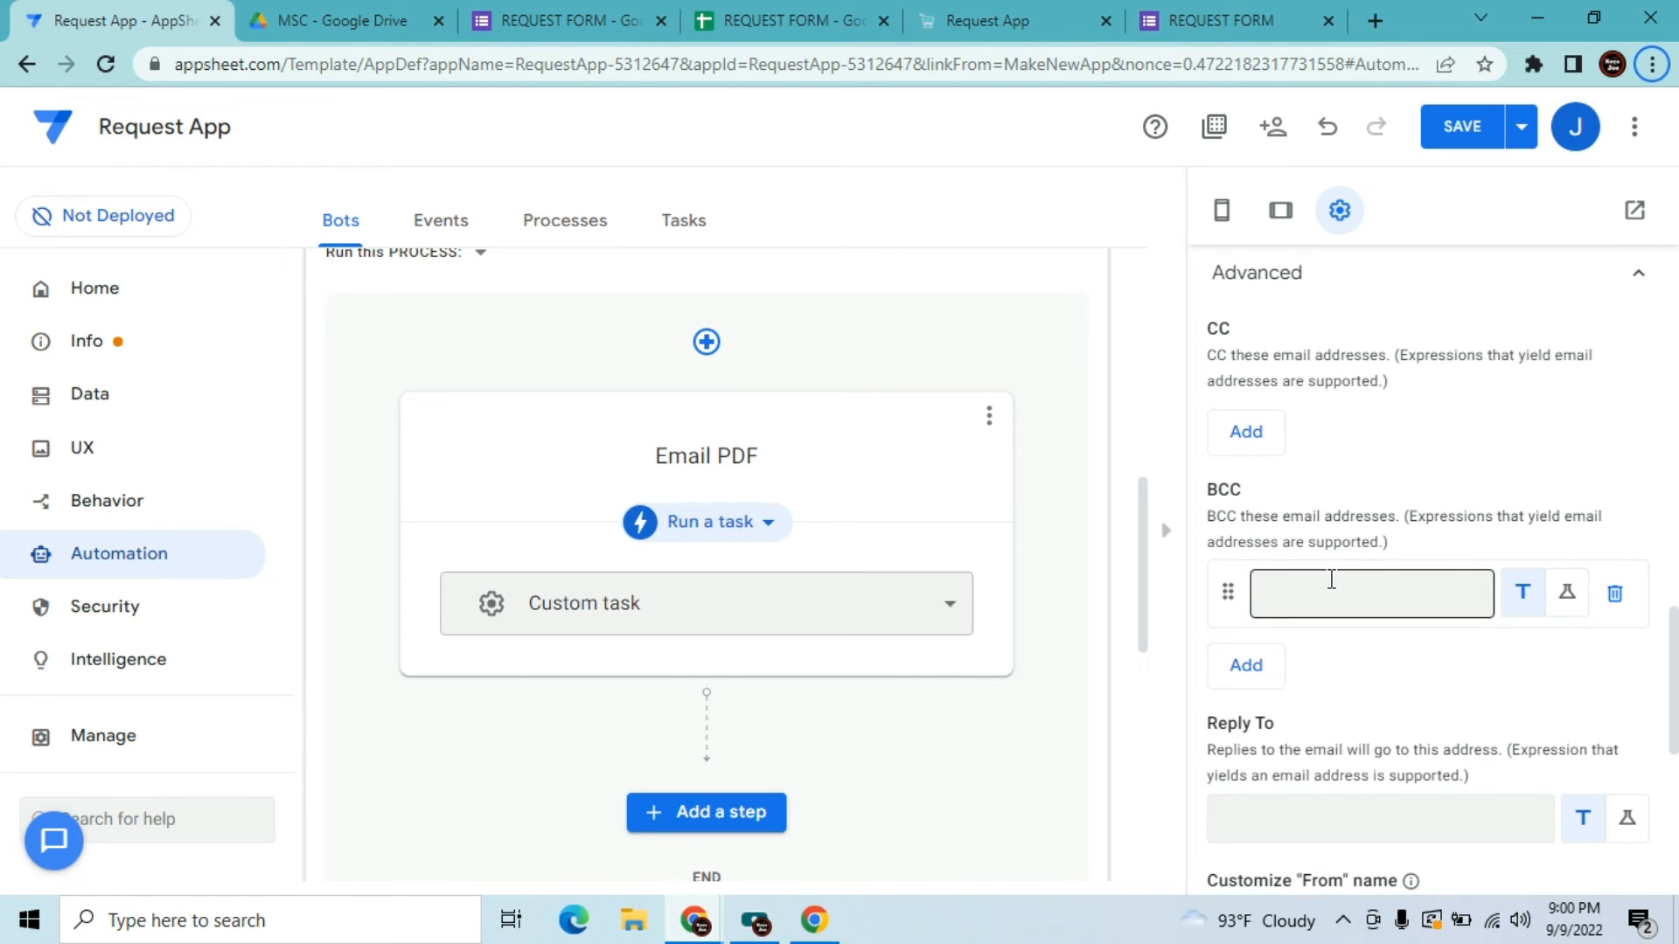
{"action": "left_click", "coordinate": [1330, 580]}
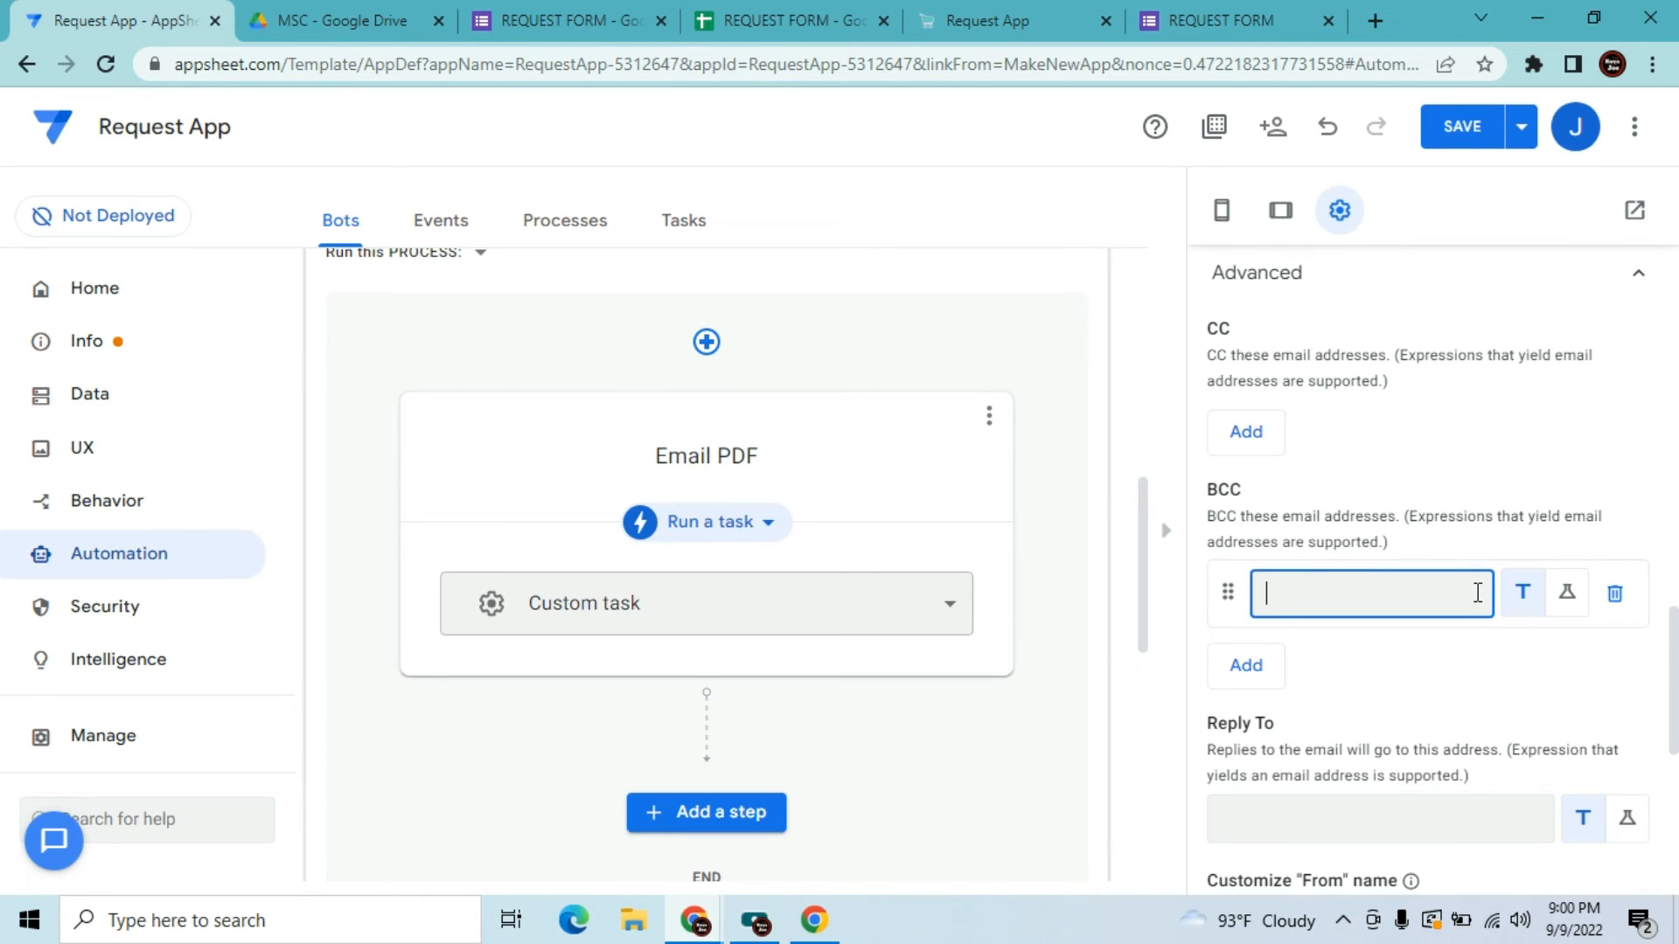
{"action": "type", "text": "\"\""}
{"action": "type", "text": "\"\""}
{"action": "left_click", "coordinate": [1305, 631]}
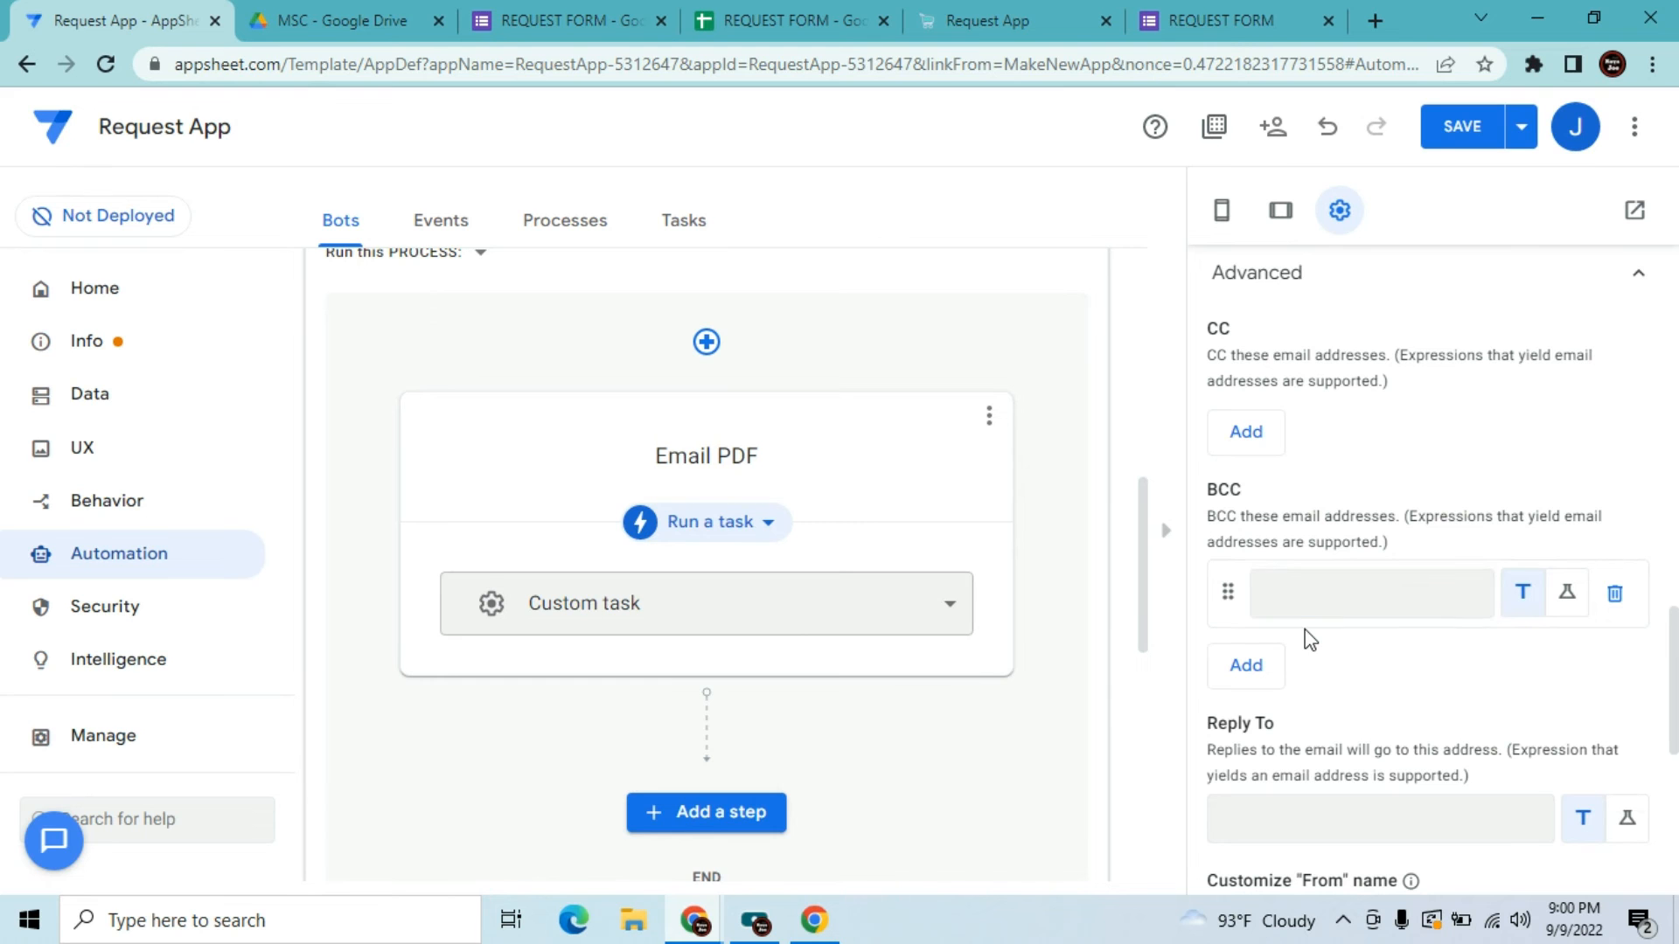
{"action": "left_click", "coordinate": [1329, 129]}
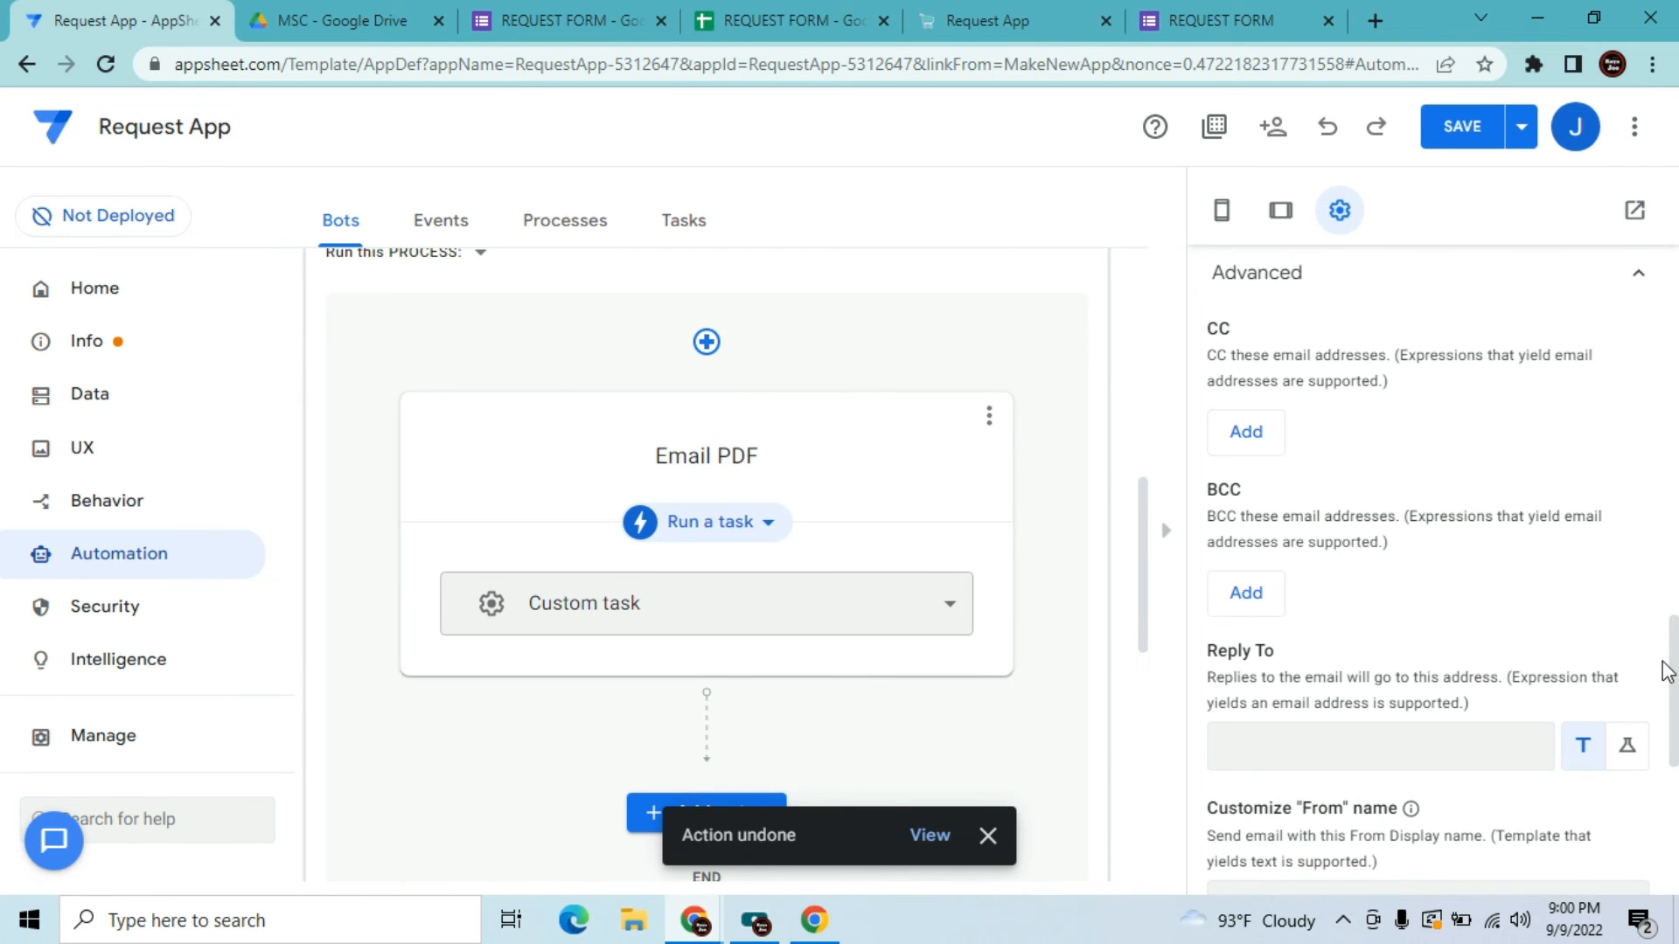
Select the Customize From name field and bring the Gmail inbox to the front
{"action": "scroll", "coordinate": [1674, 719], "scroll_direction": "down", "scroll_amount": 2}
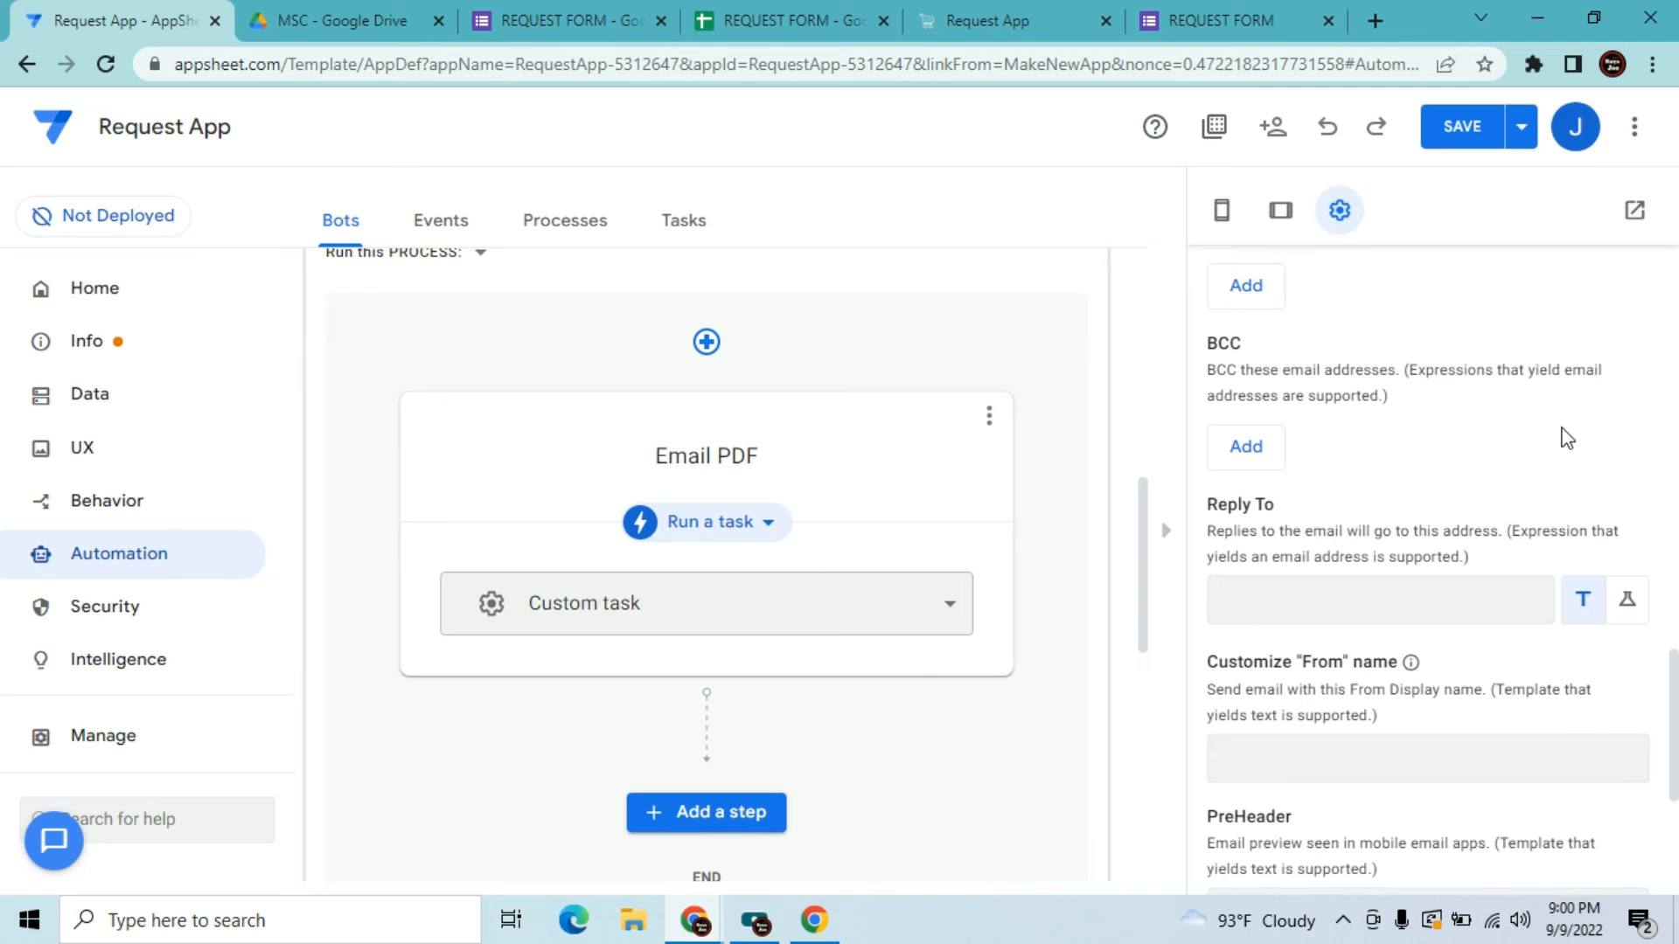
{"action": "left_click", "coordinate": [1259, 766]}
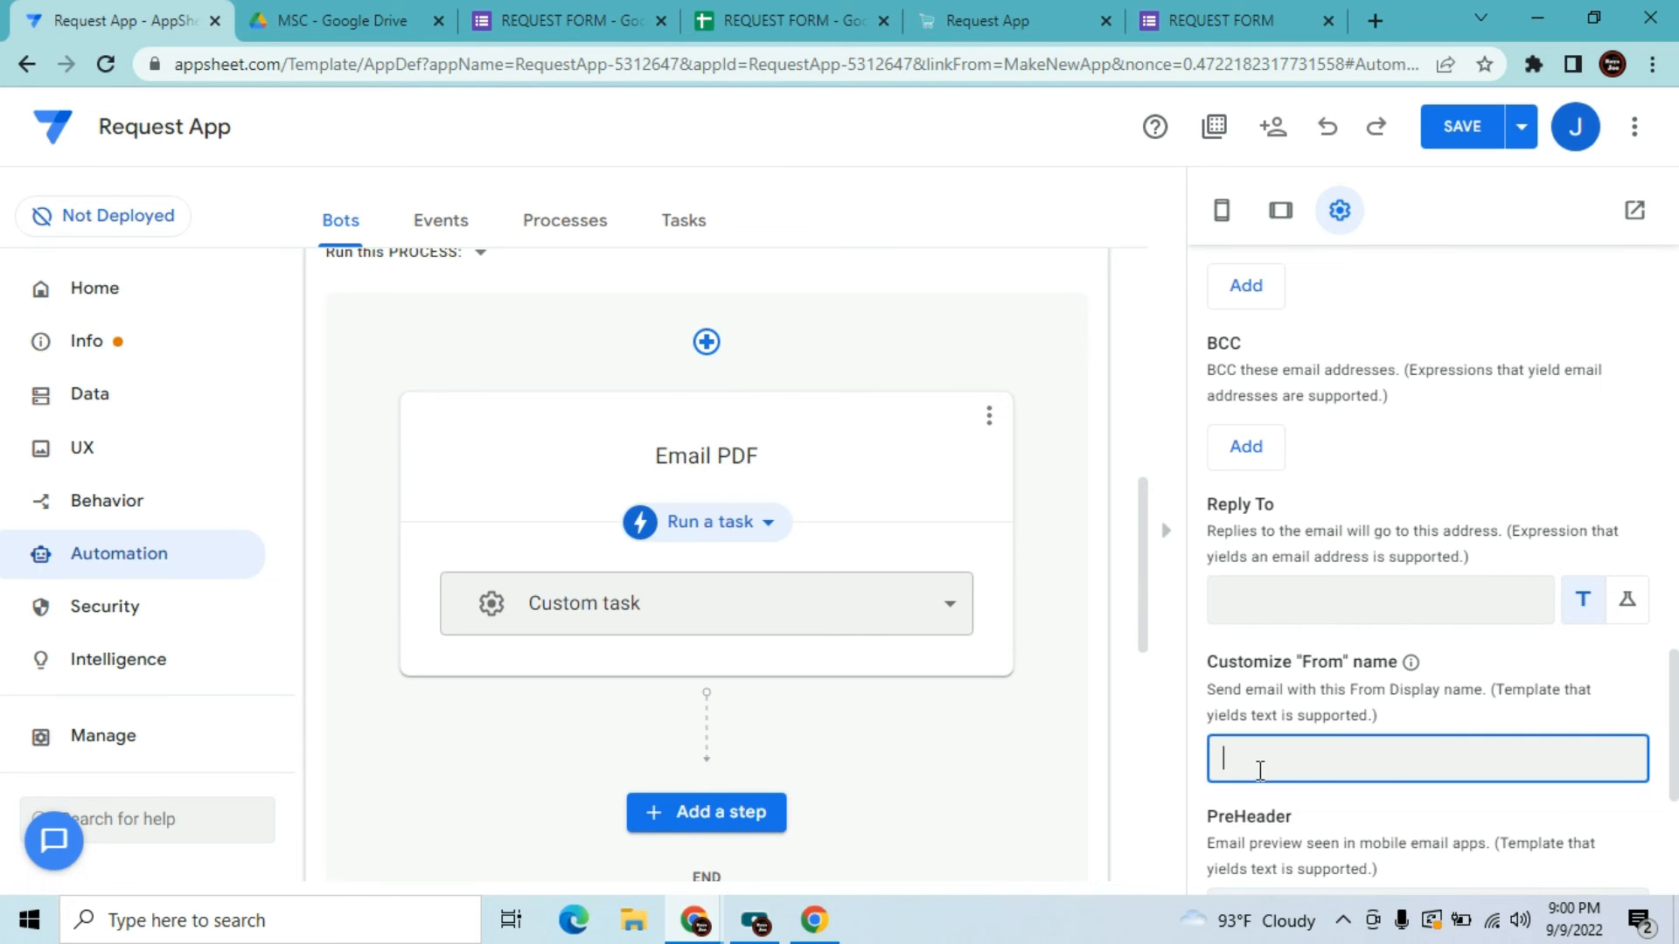
{"action": "left_click", "coordinate": [694, 920]}
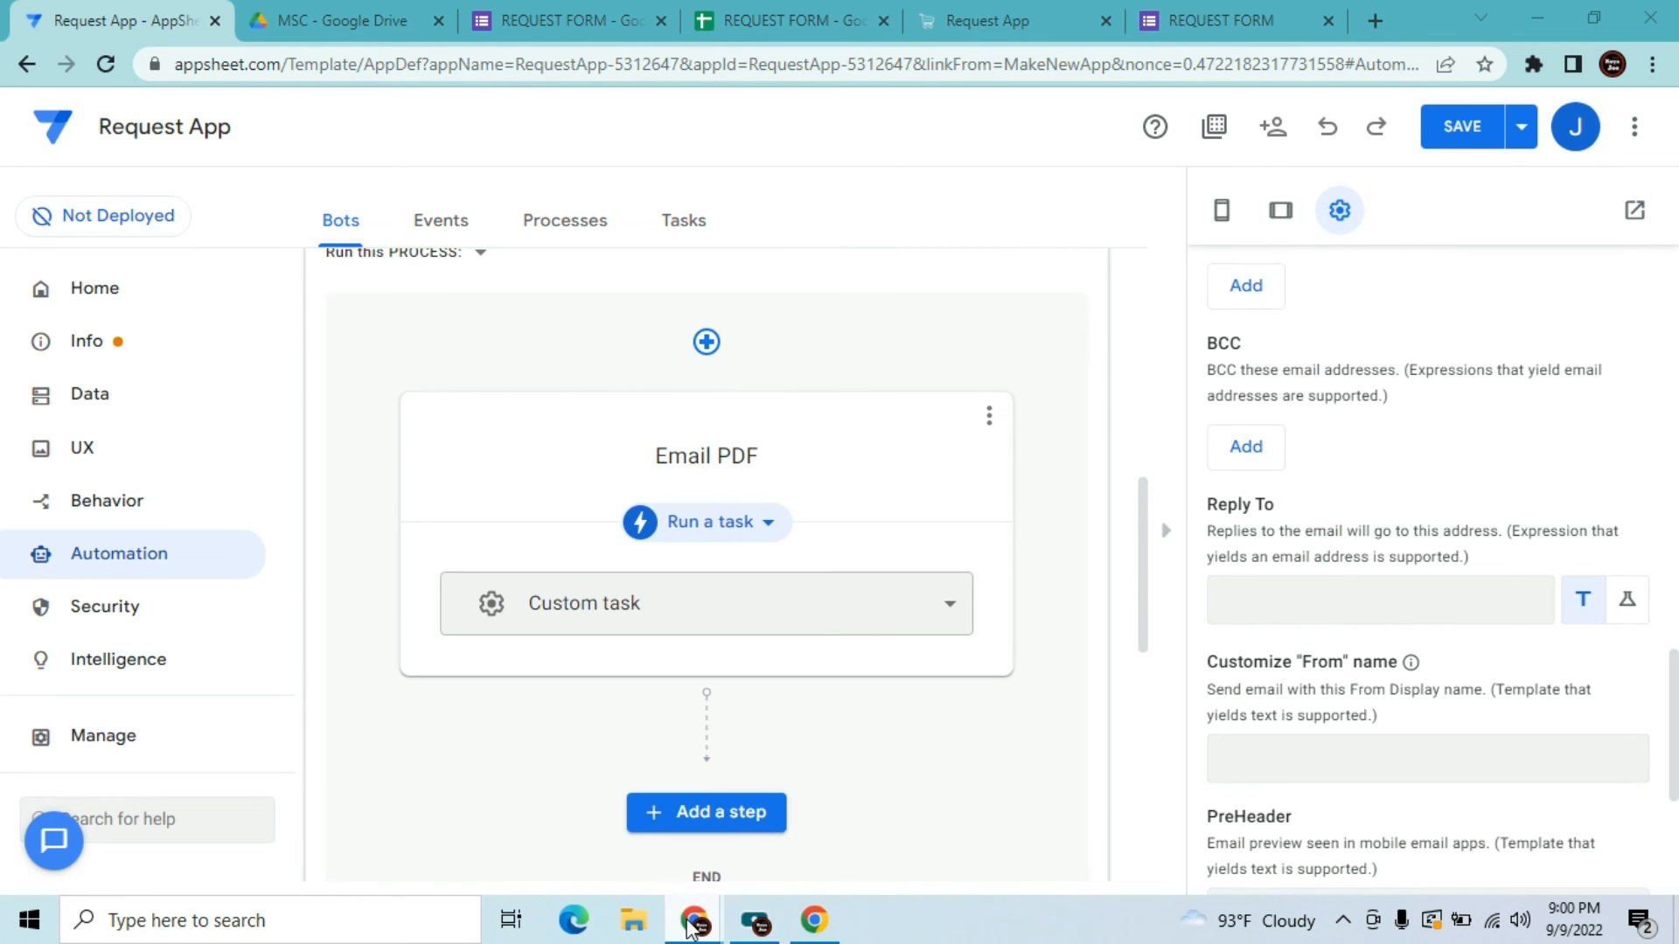
{"action": "left_click", "coordinate": [795, 811]}
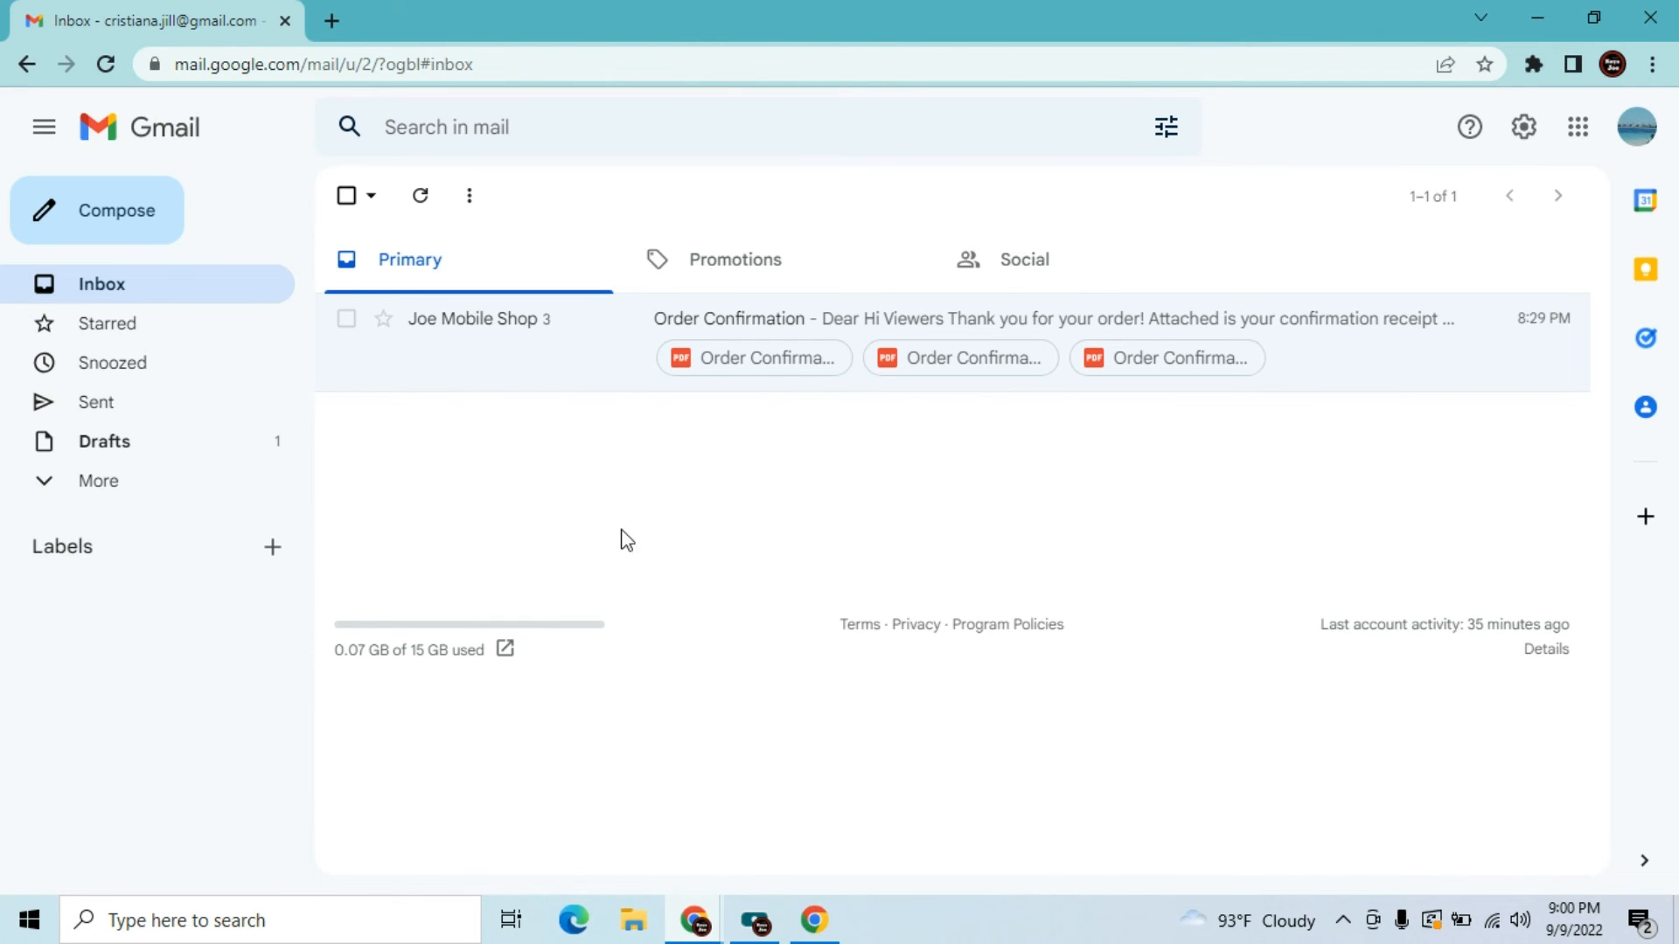
Check the sender name on the Order Confirmation email, then return to the AppSheet editor
{"action": "left_click", "coordinate": [536, 350]}
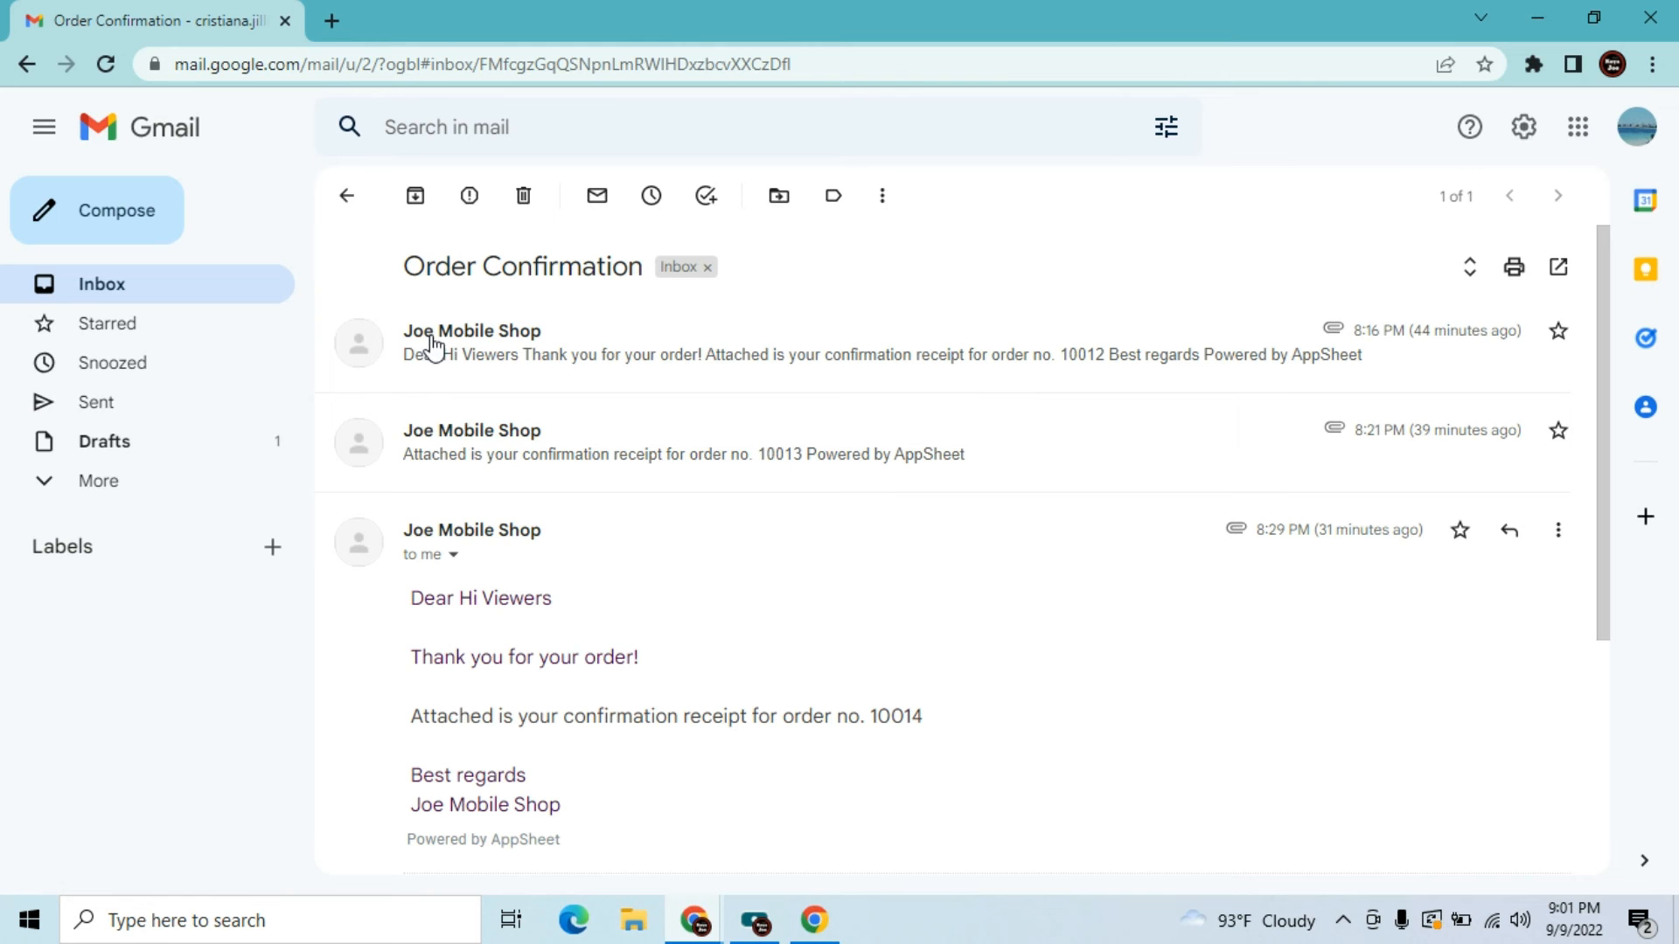
{"action": "mouse_move", "coordinate": [448, 341]}
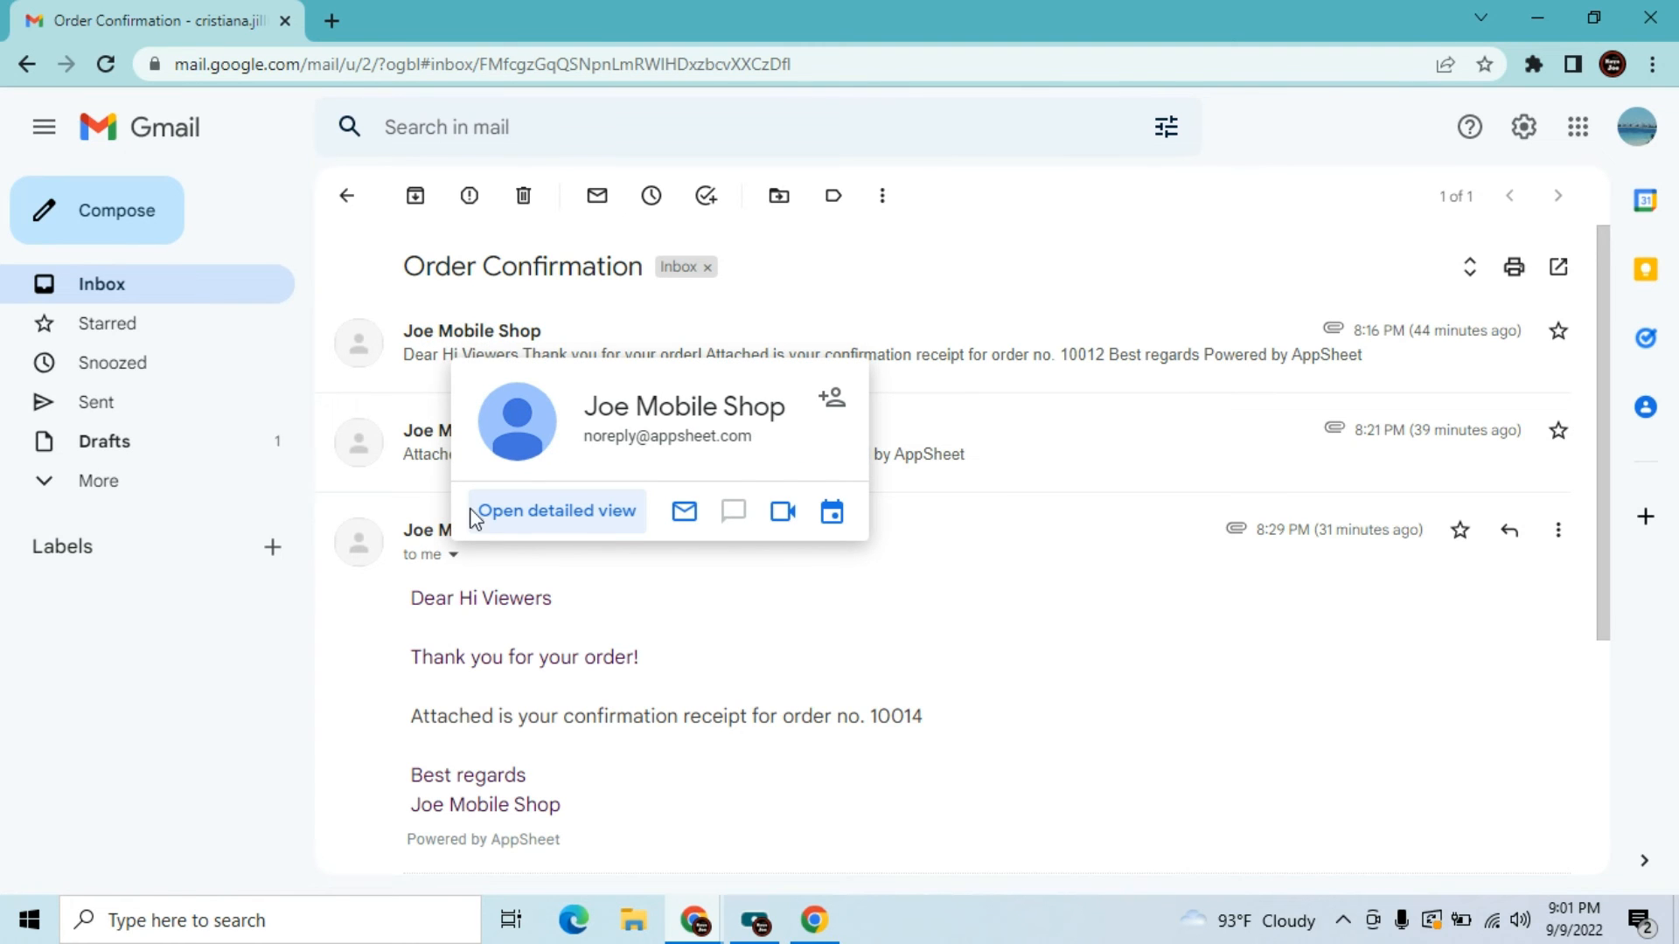
{"action": "mouse_move", "coordinate": [697, 916]}
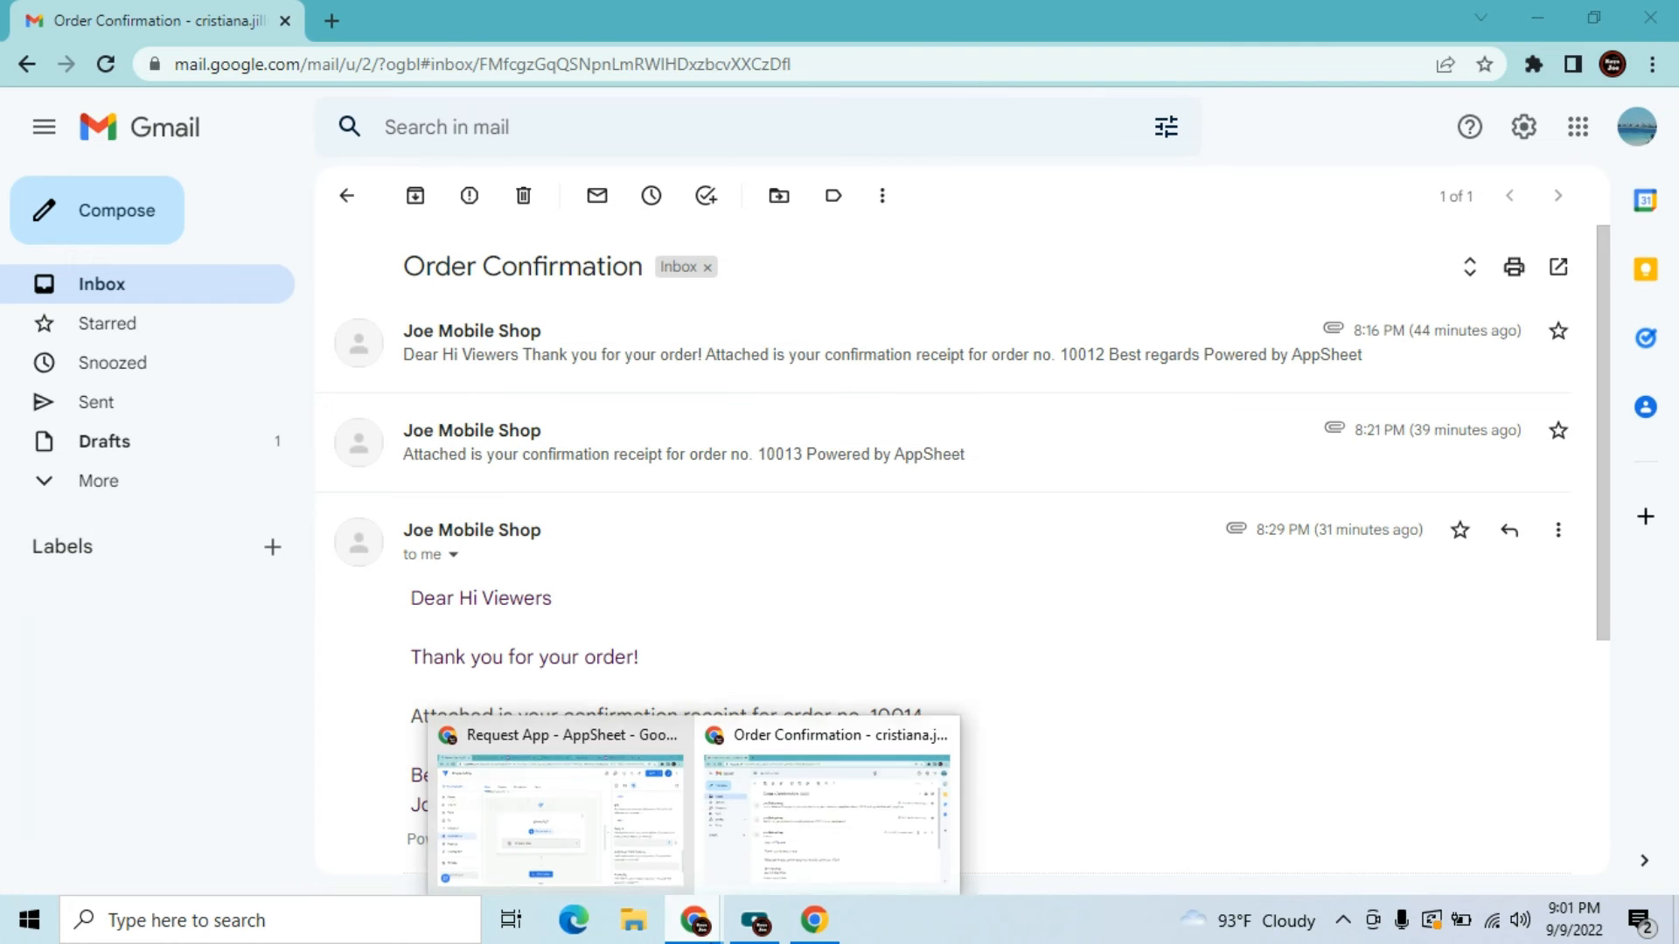
{"action": "left_click", "coordinate": [880, 838]}
{"action": "mouse_move", "coordinate": [668, 914]}
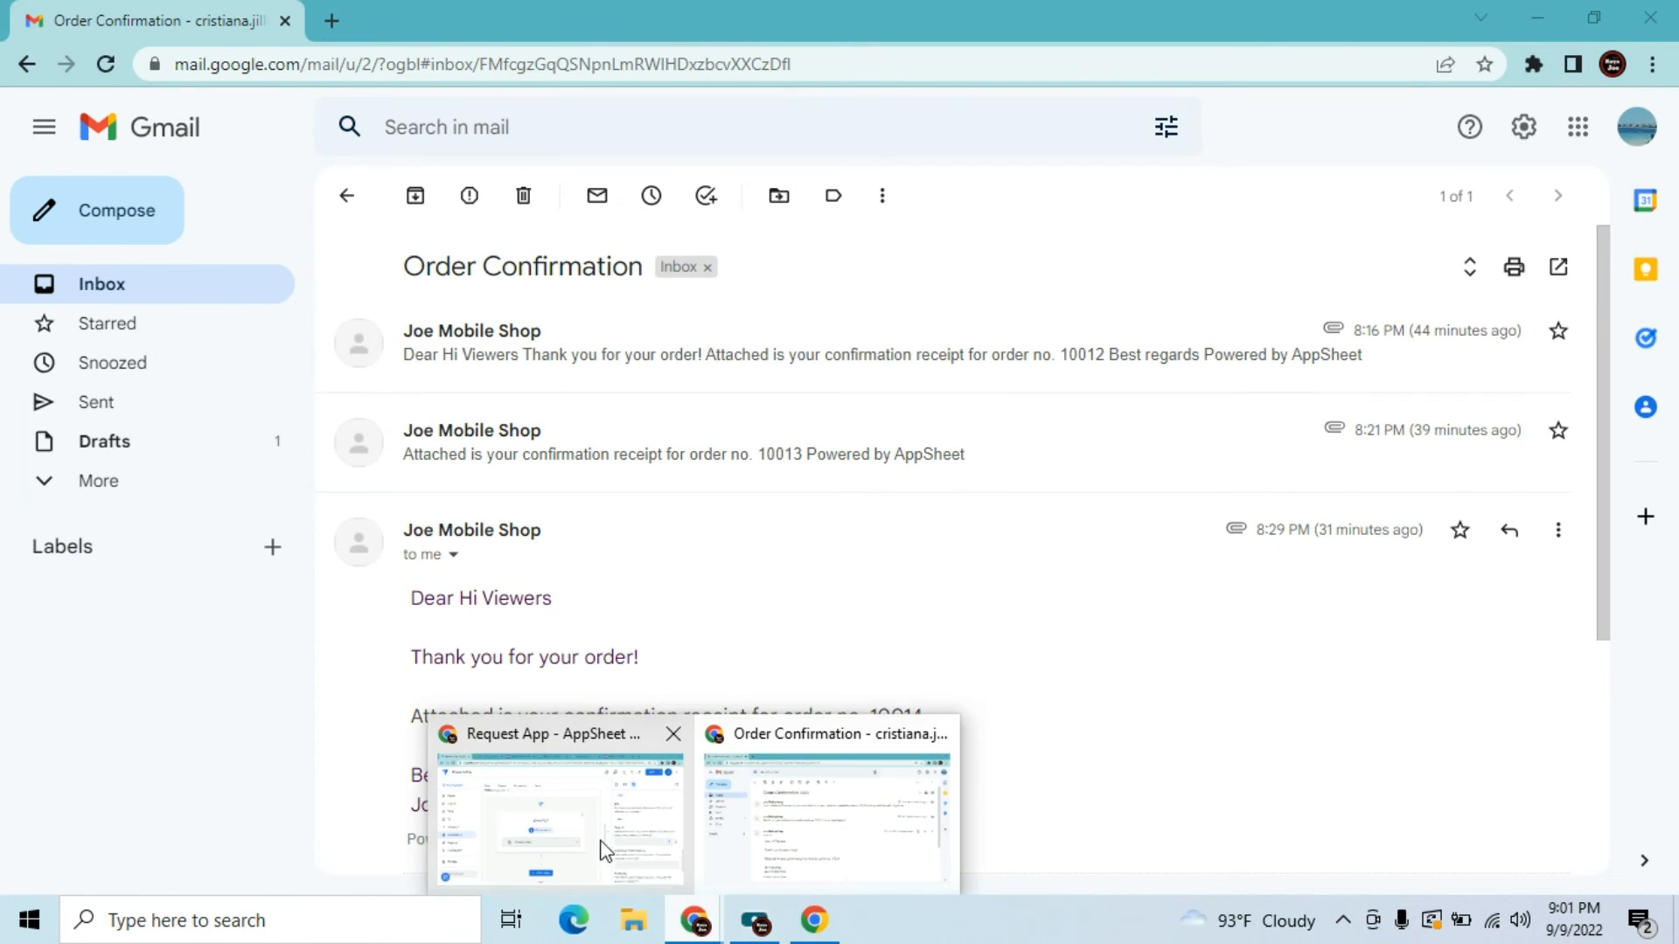
{"action": "left_click", "coordinate": [537, 749]}
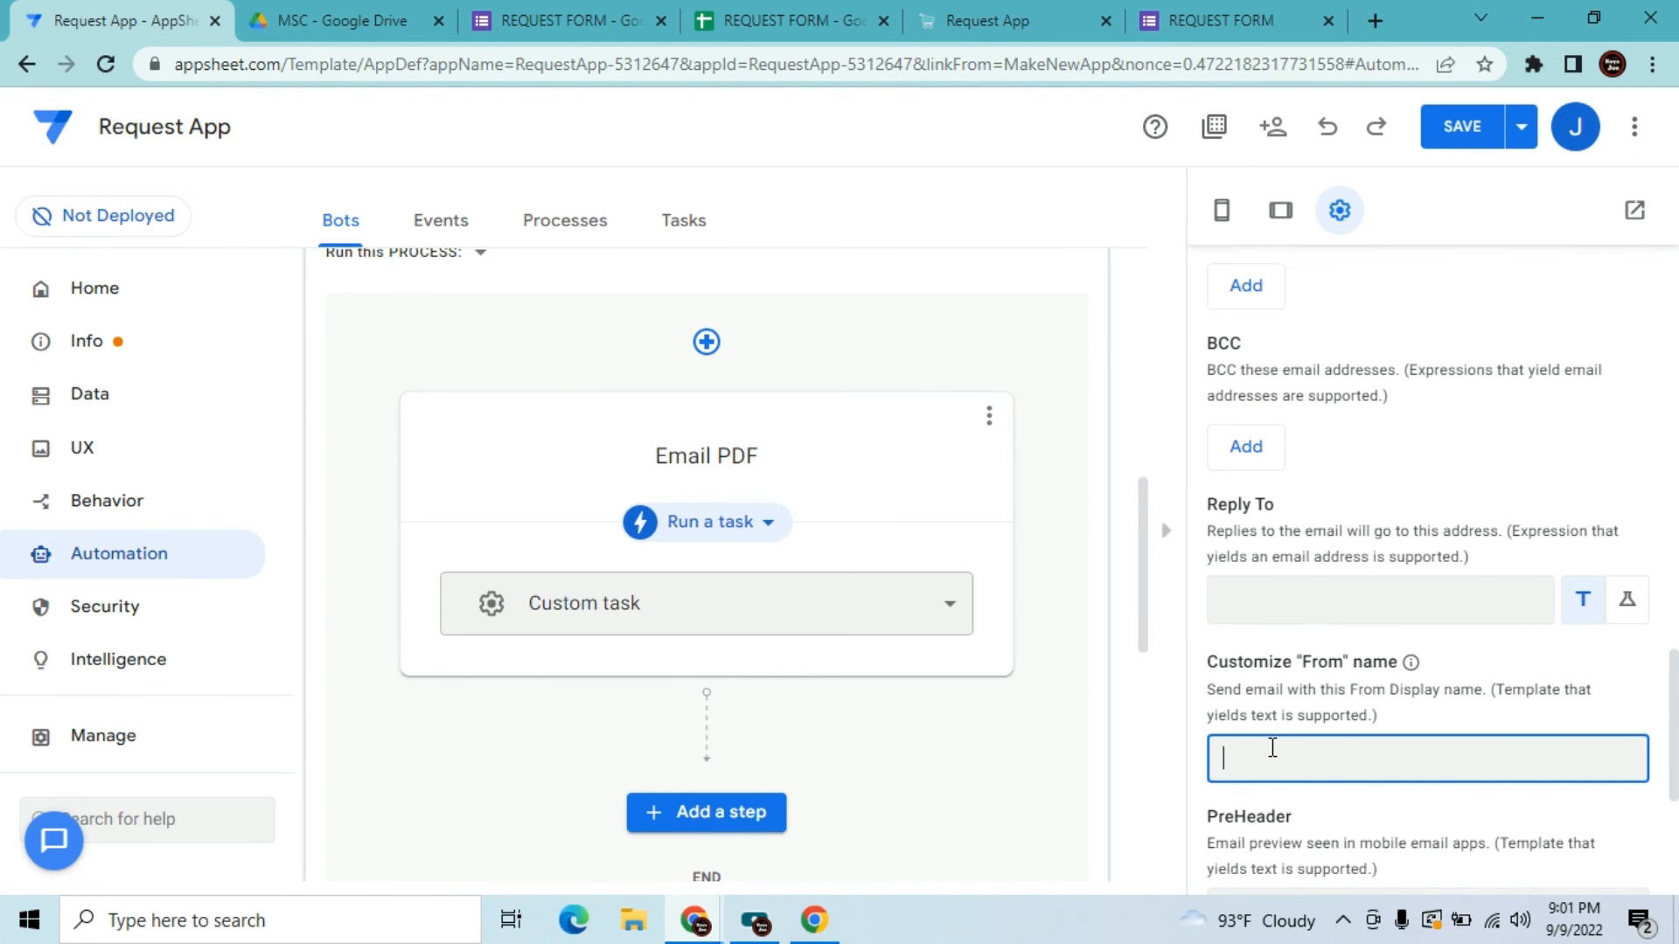
Enter "JVT-Corporation" as the custom From name and scroll down the task settings
{"action": "type", "text": "\"JVT-Corpor"}
{"action": "type", "text": "ion\""}
{"action": "left_click_drag", "start_coordinate": [1675, 725], "coordinate": [1672, 584]}
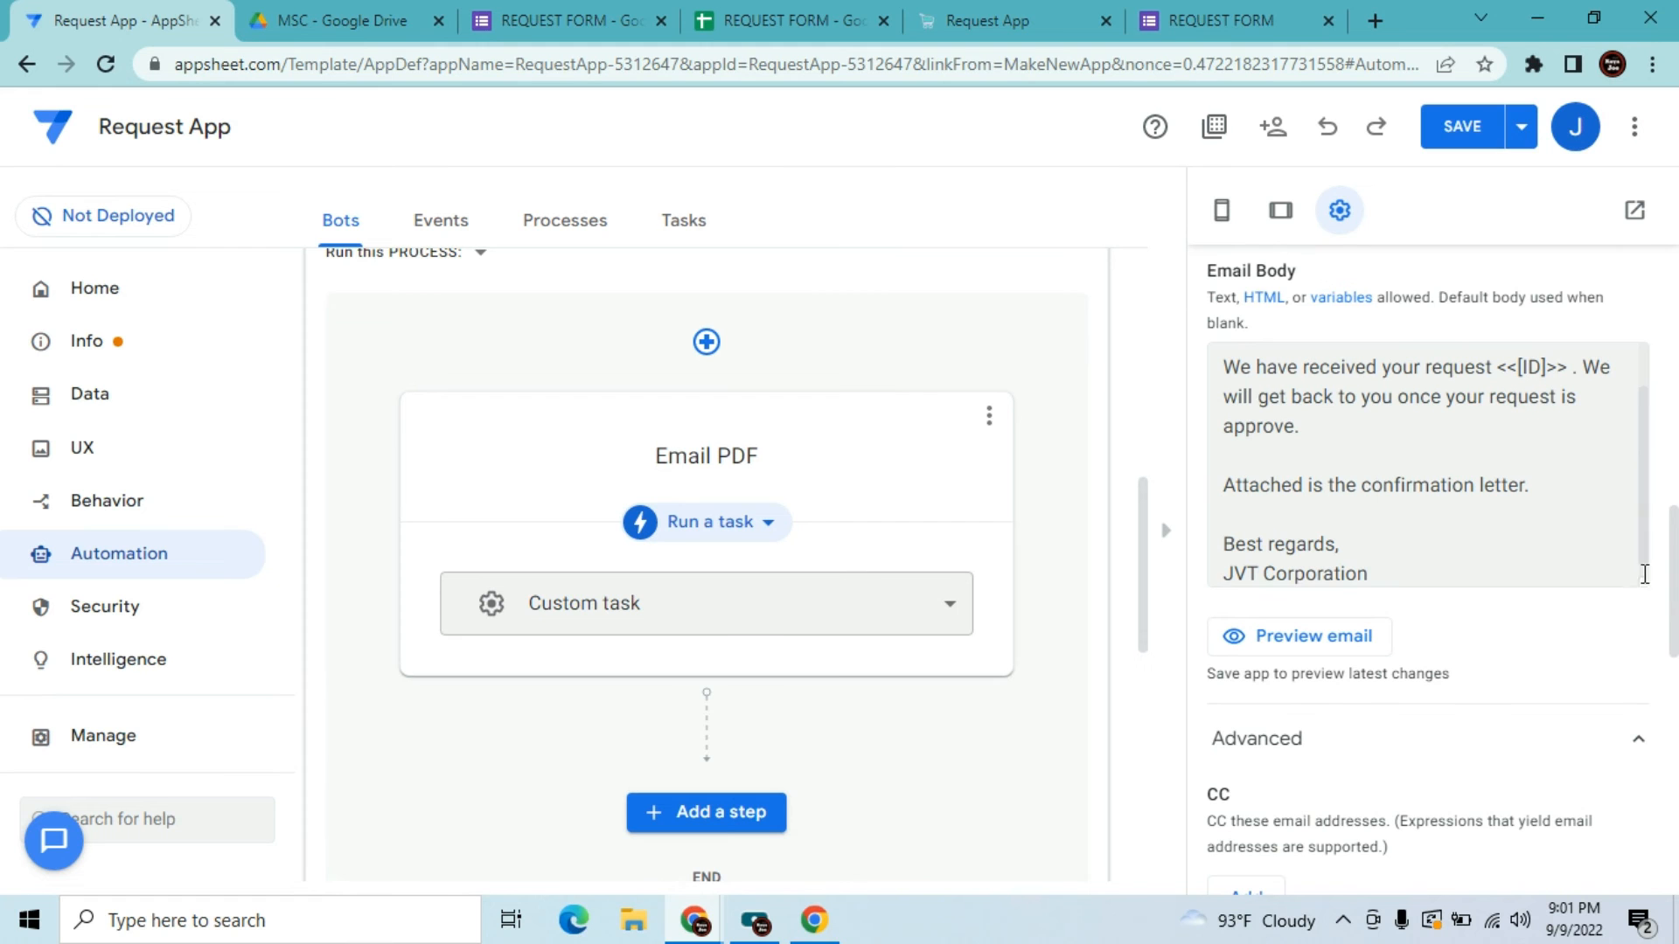
{"action": "left_click_drag", "start_coordinate": [1675, 636], "coordinate": [1675, 878]}
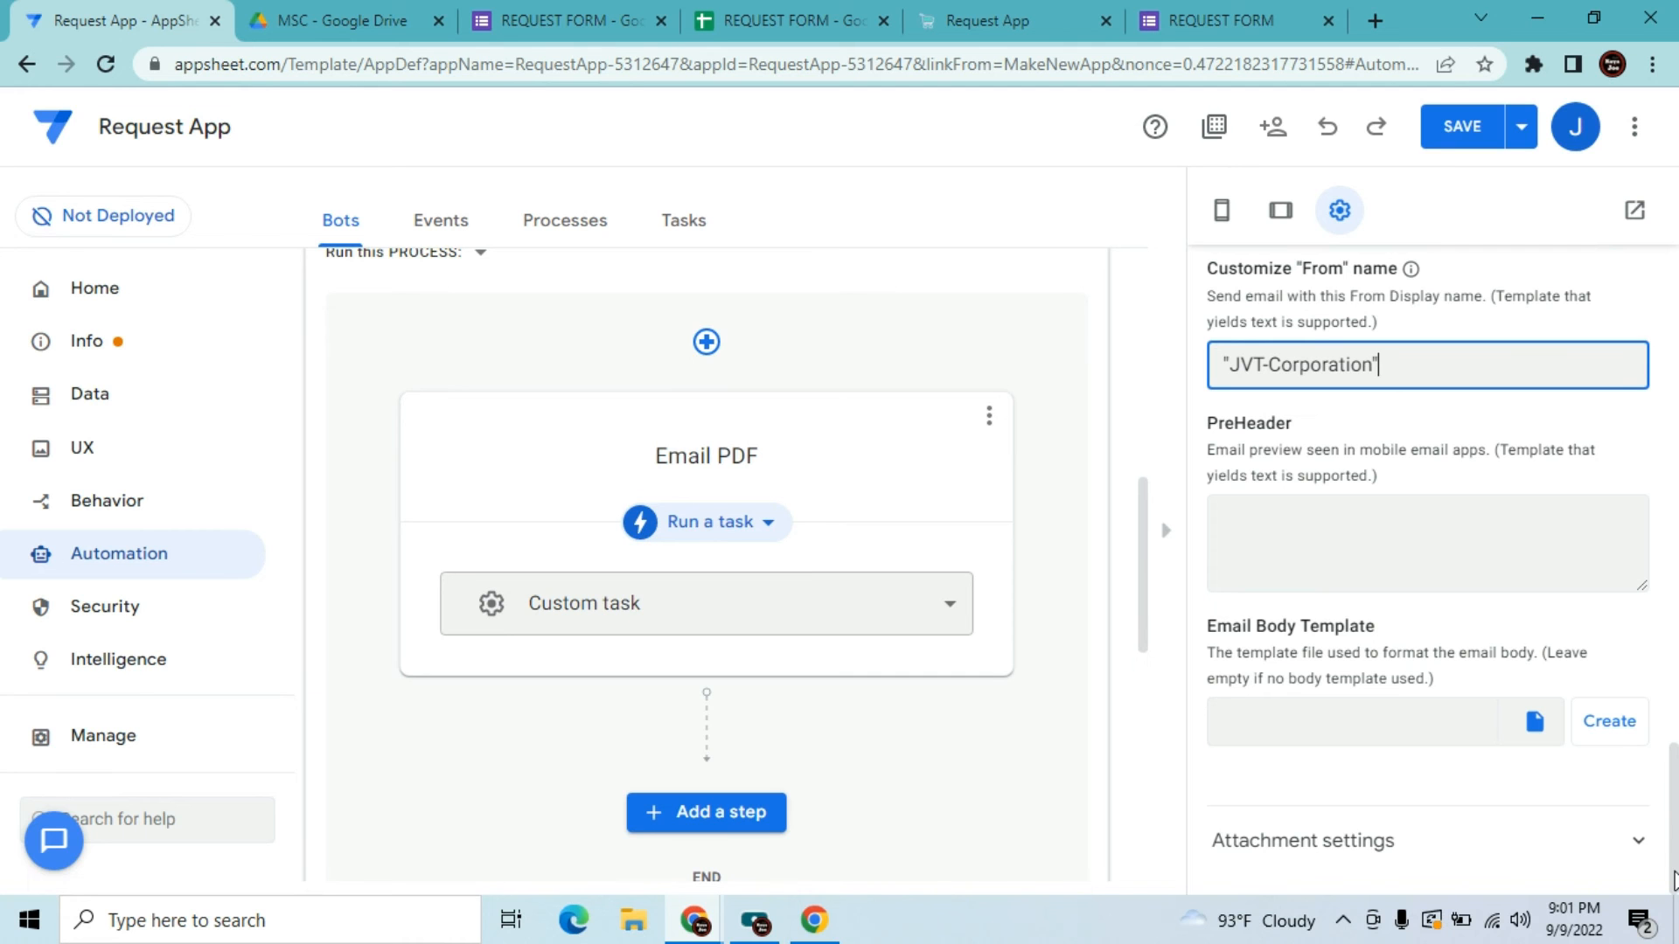
Expand the attachment settings and keep PDF as the attachment content type
{"action": "left_click", "coordinate": [1640, 845]}
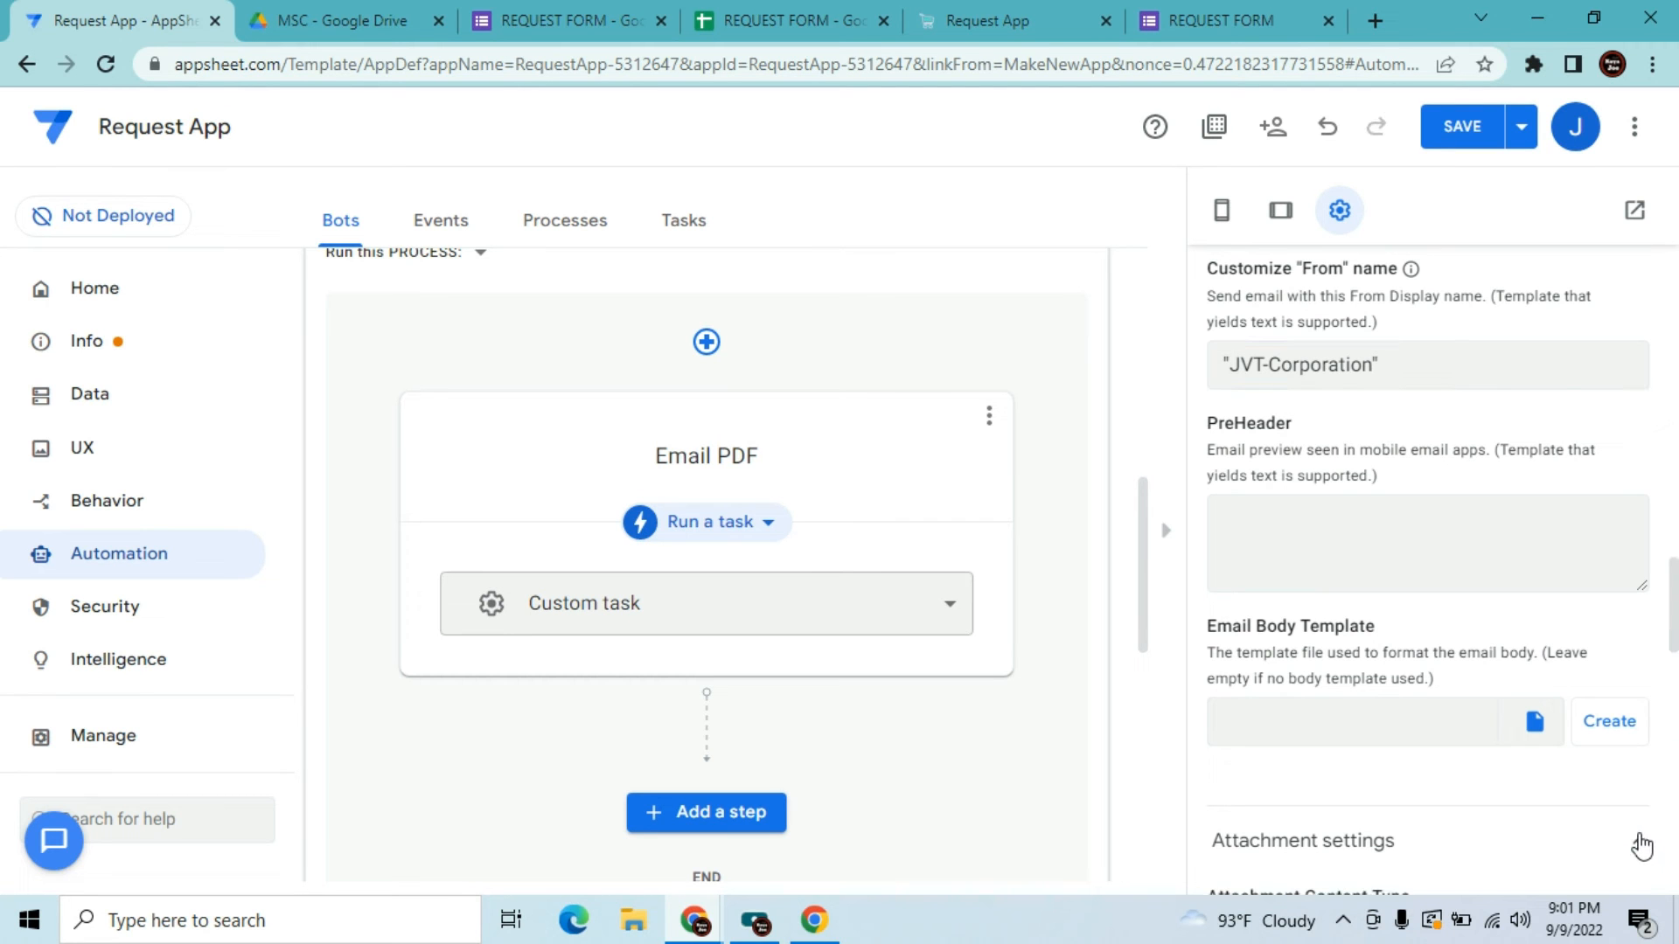
{"action": "left_click_drag", "start_coordinate": [1675, 626], "coordinate": [1675, 721]}
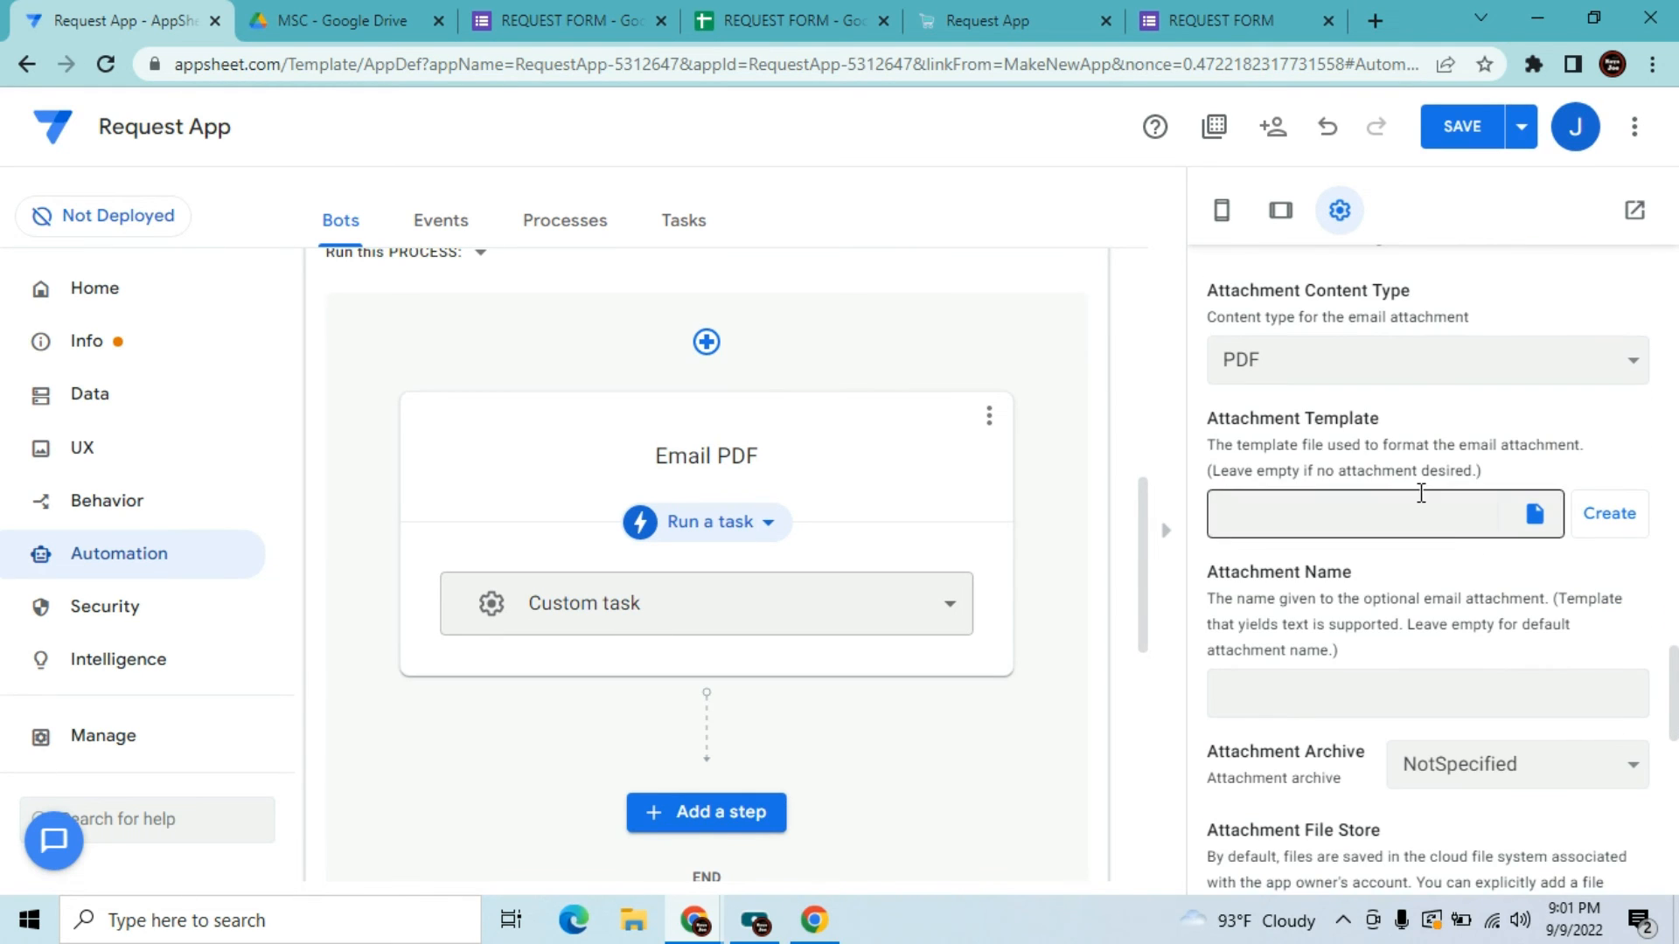
{"action": "left_click", "coordinate": [1413, 384]}
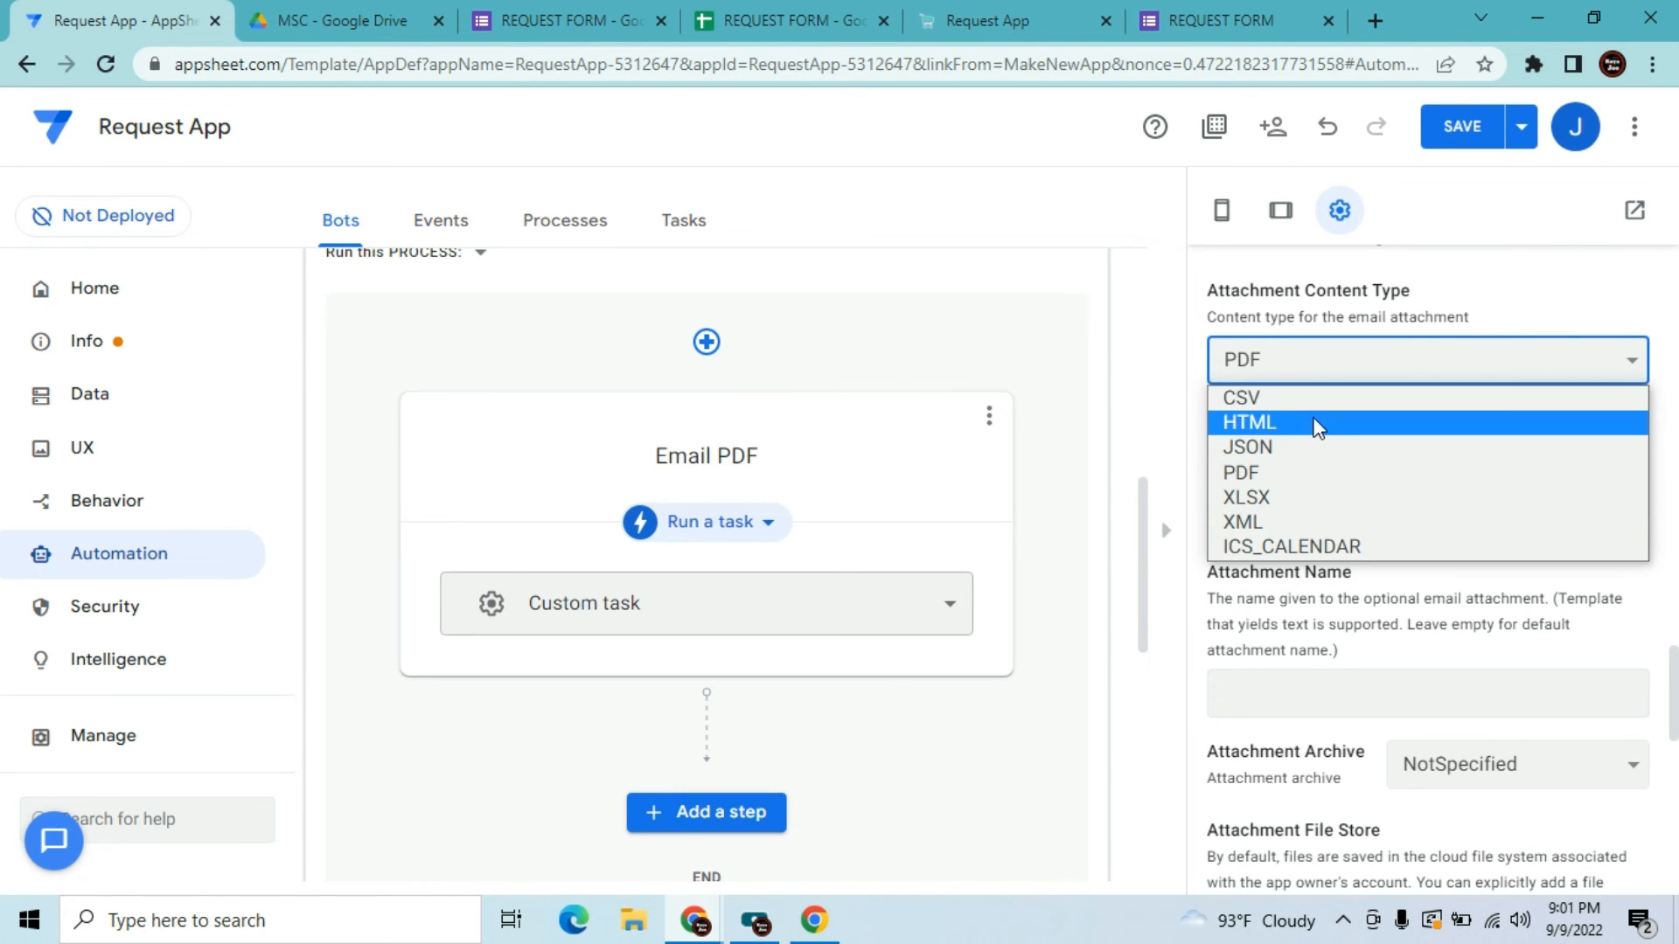
{"action": "left_click", "coordinate": [1322, 373]}
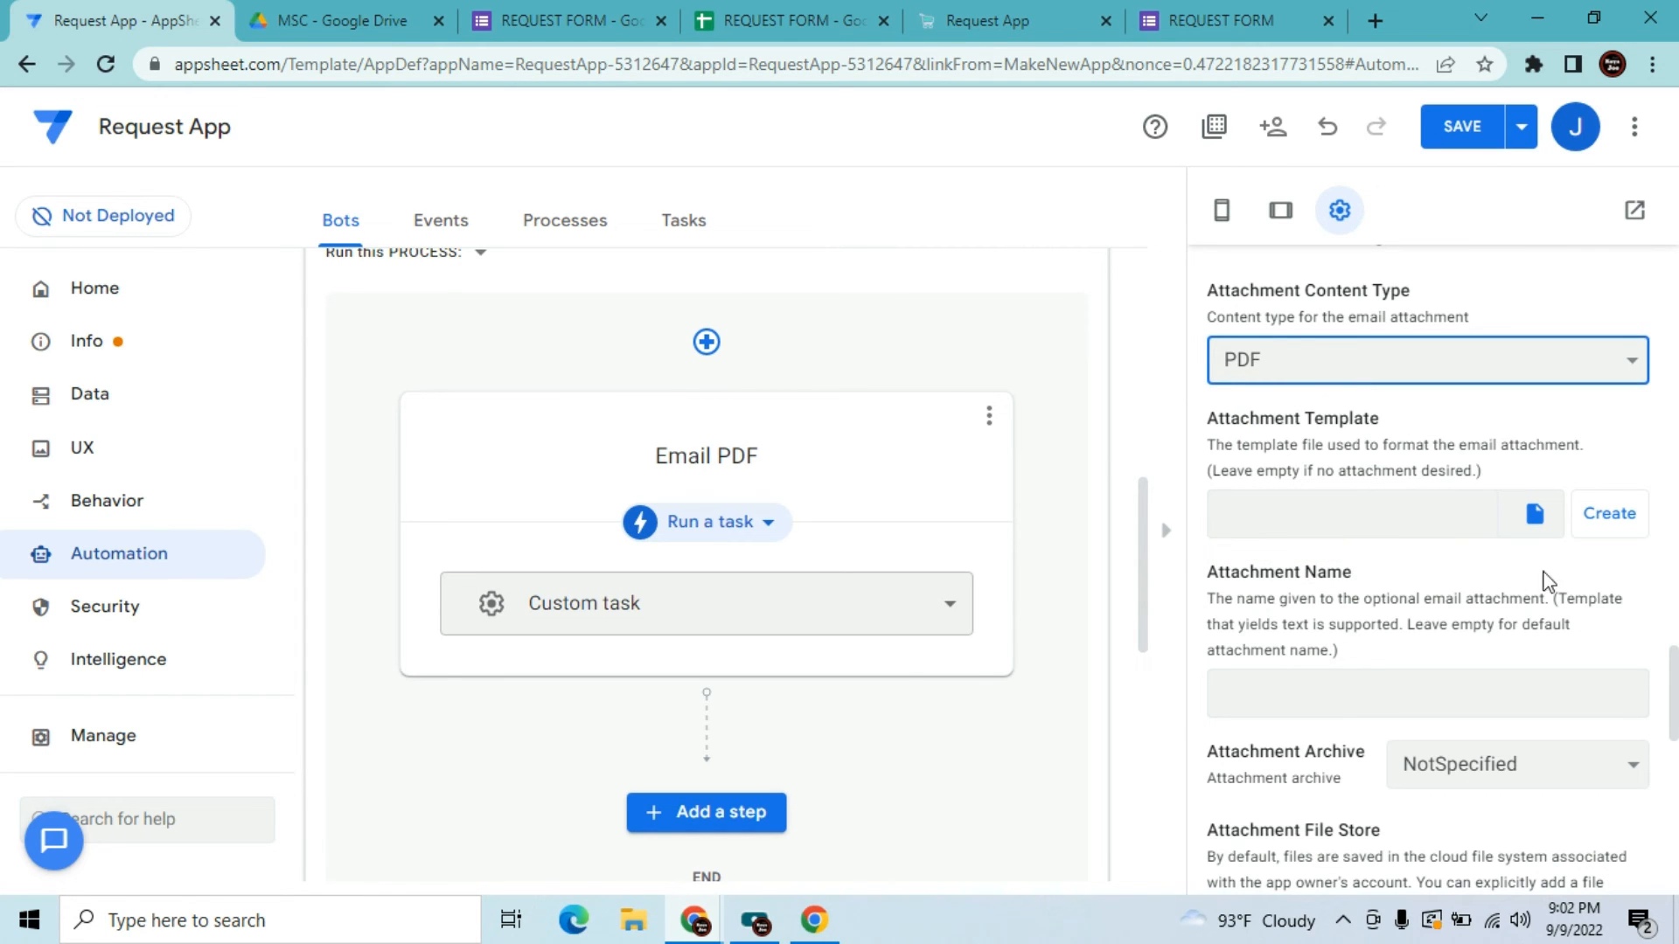
Create a new attachment template document and select the Attachment Name field
{"action": "left_click", "coordinate": [1601, 535]}
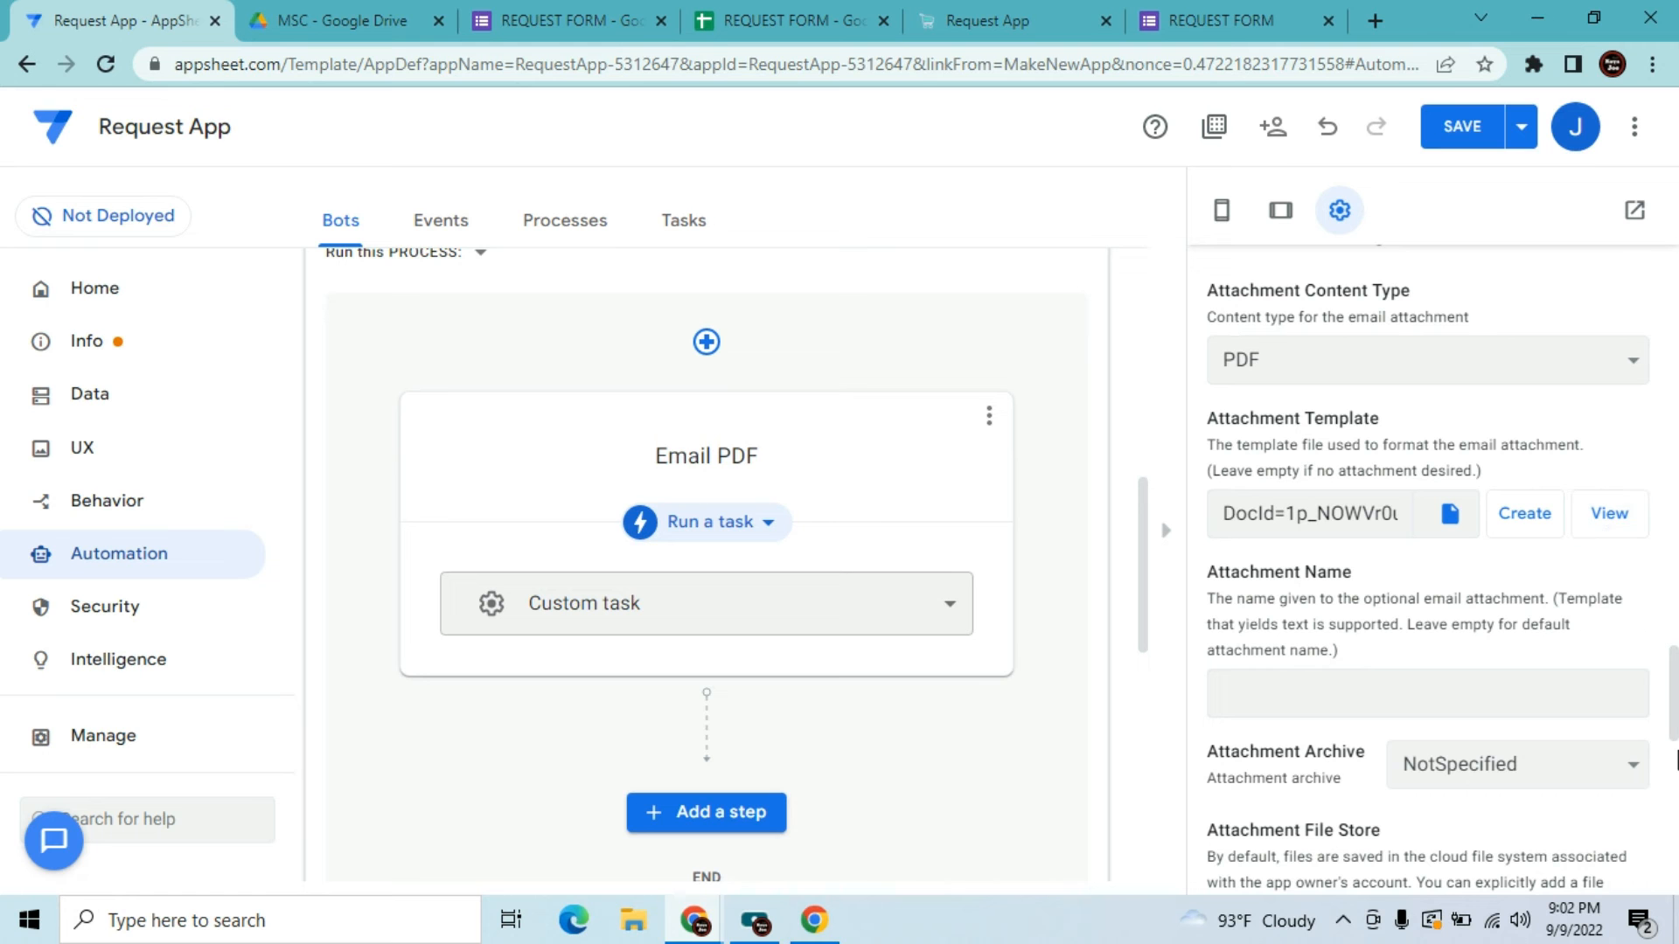
{"action": "scroll", "coordinate": [1674, 734], "scroll_direction": "down", "scroll_amount": 2}
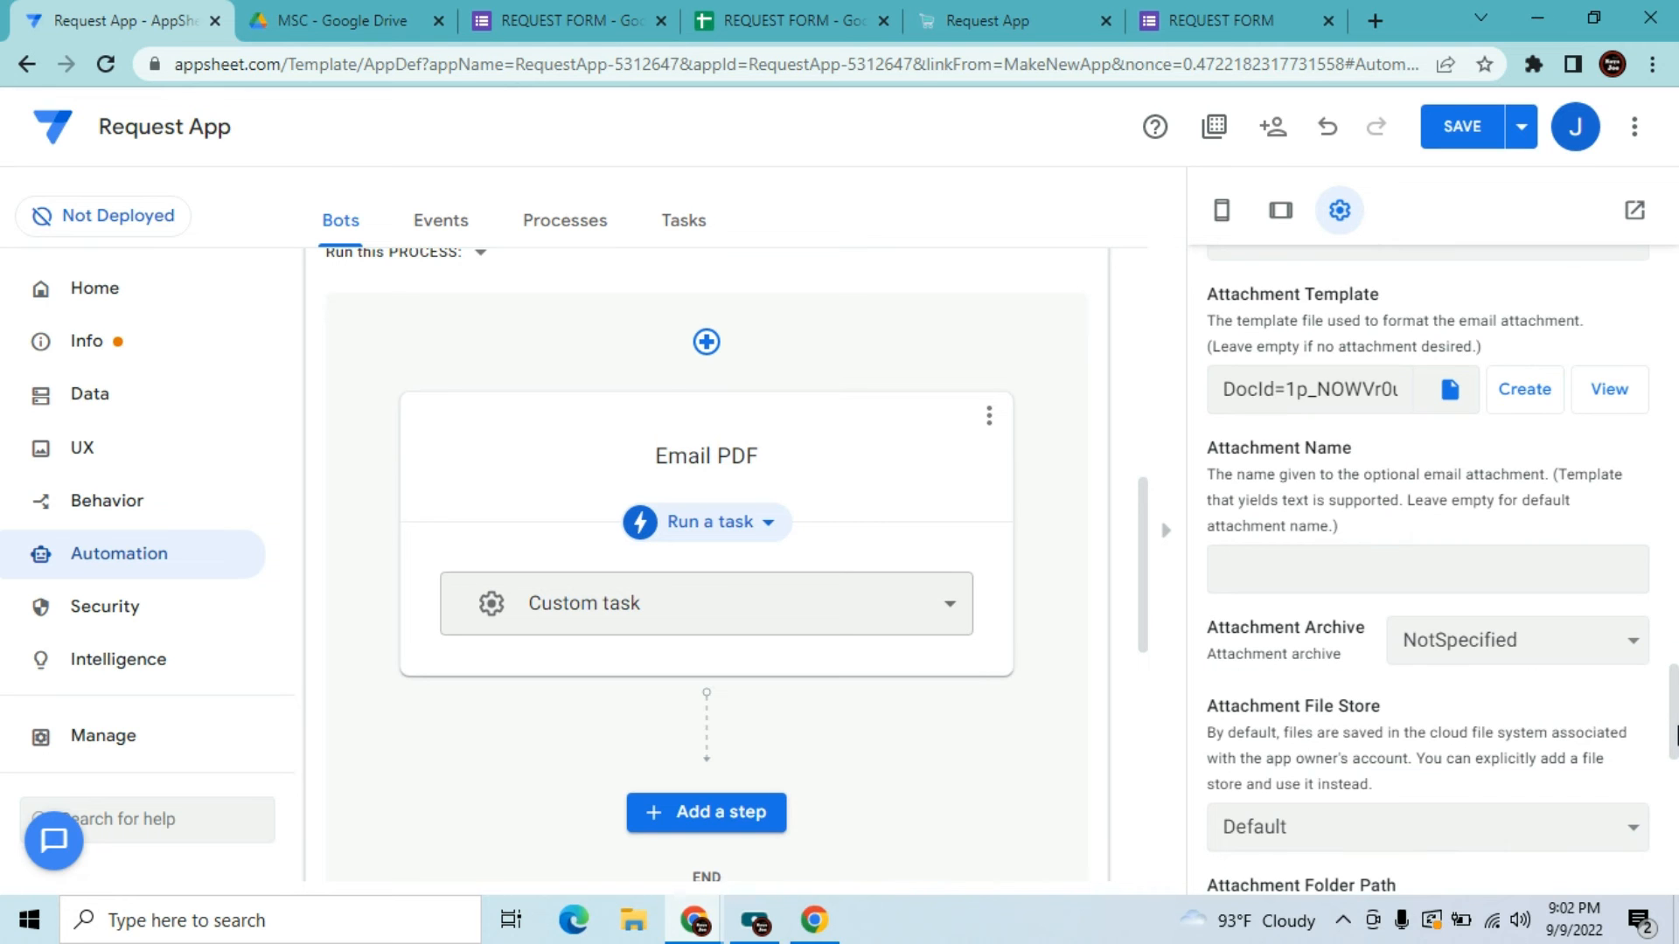
{"action": "scroll", "coordinate": [1675, 721], "scroll_direction": "down", "scroll_amount": 3}
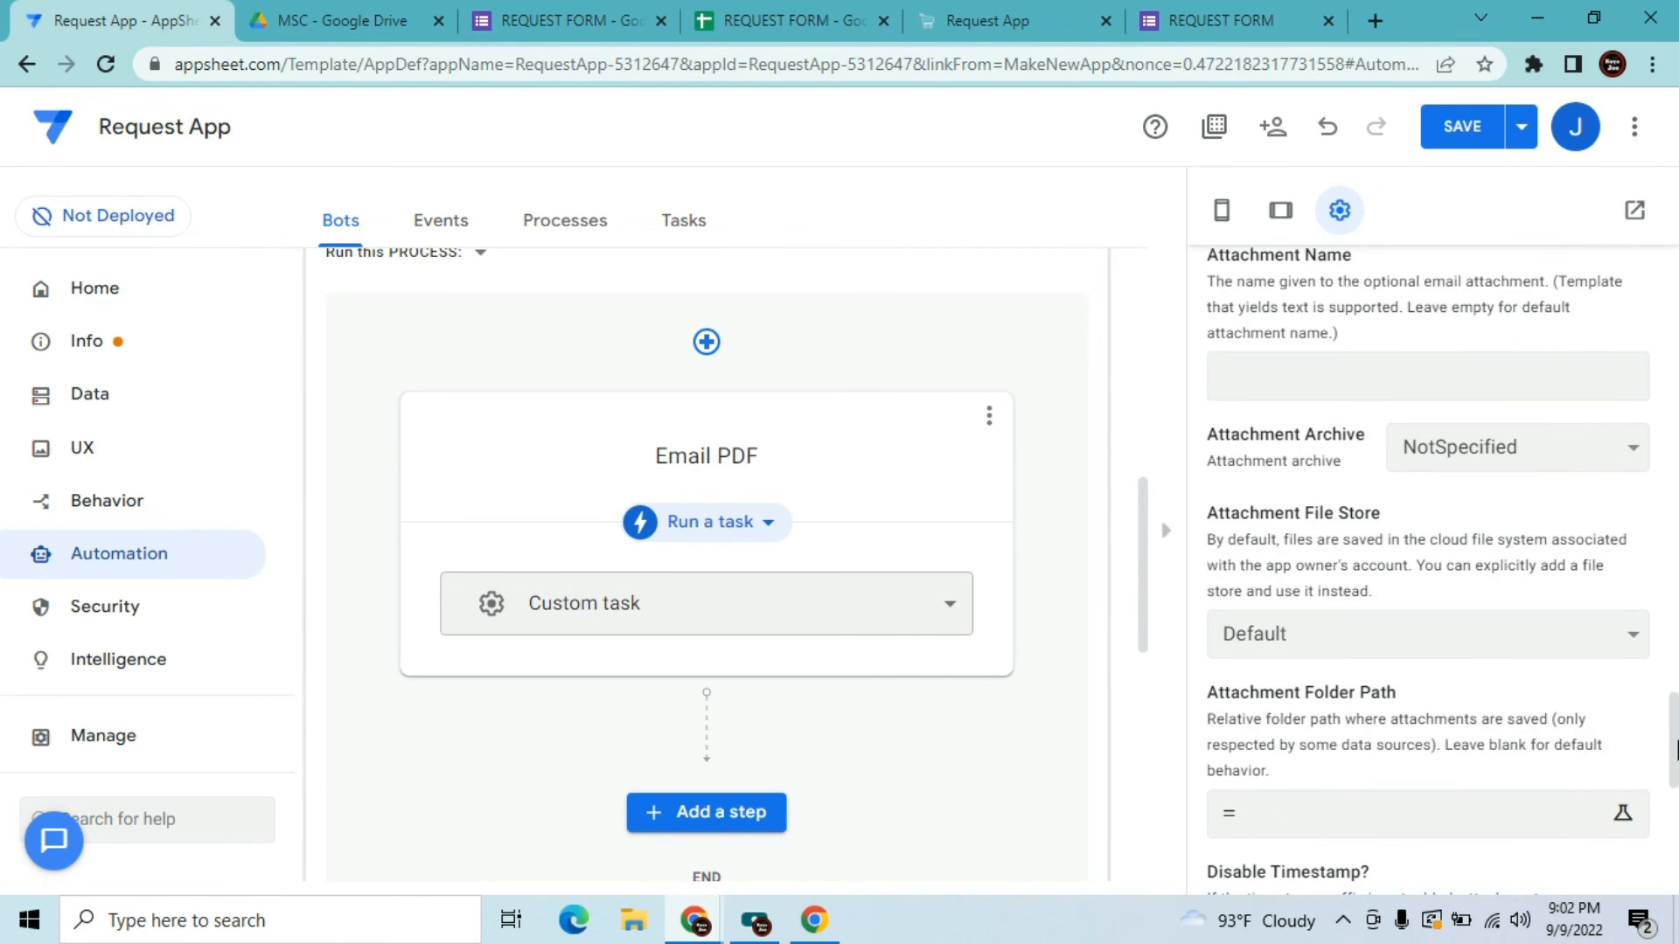
{"action": "scroll", "coordinate": [1675, 747], "scroll_direction": "up", "scroll_amount": 2}
{"action": "left_click", "coordinate": [1381, 503]}
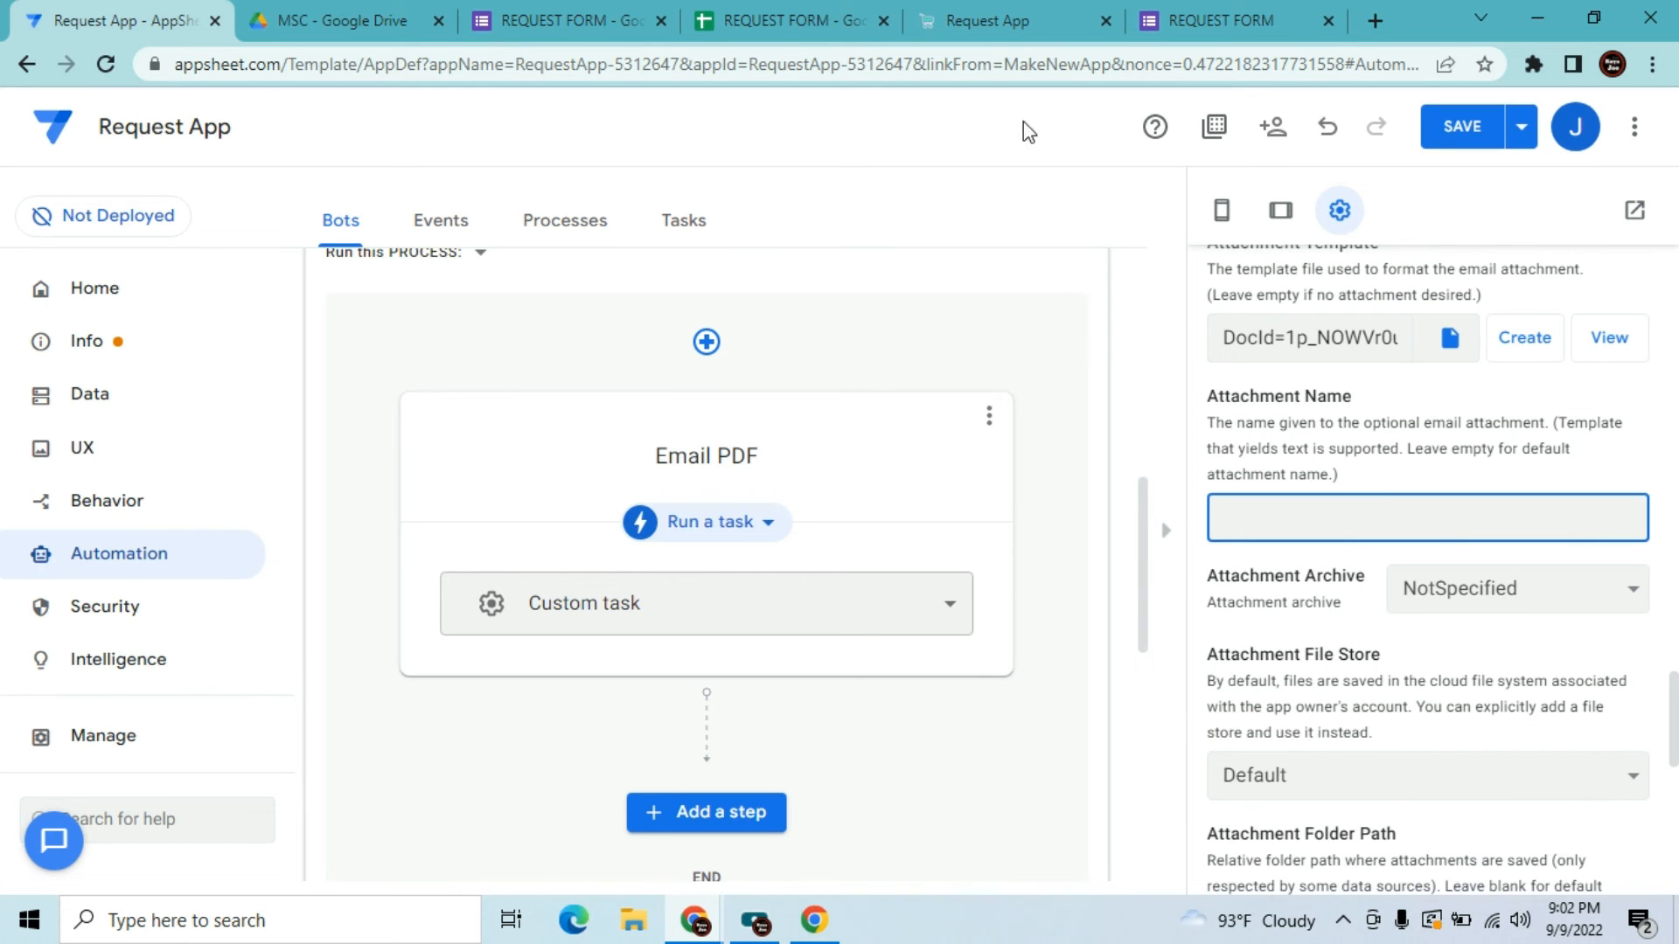
Look at the example Order Confirmation.pdf attachment in Gmail, then return to the AppSheet editor
{"action": "left_click", "coordinate": [693, 920]}
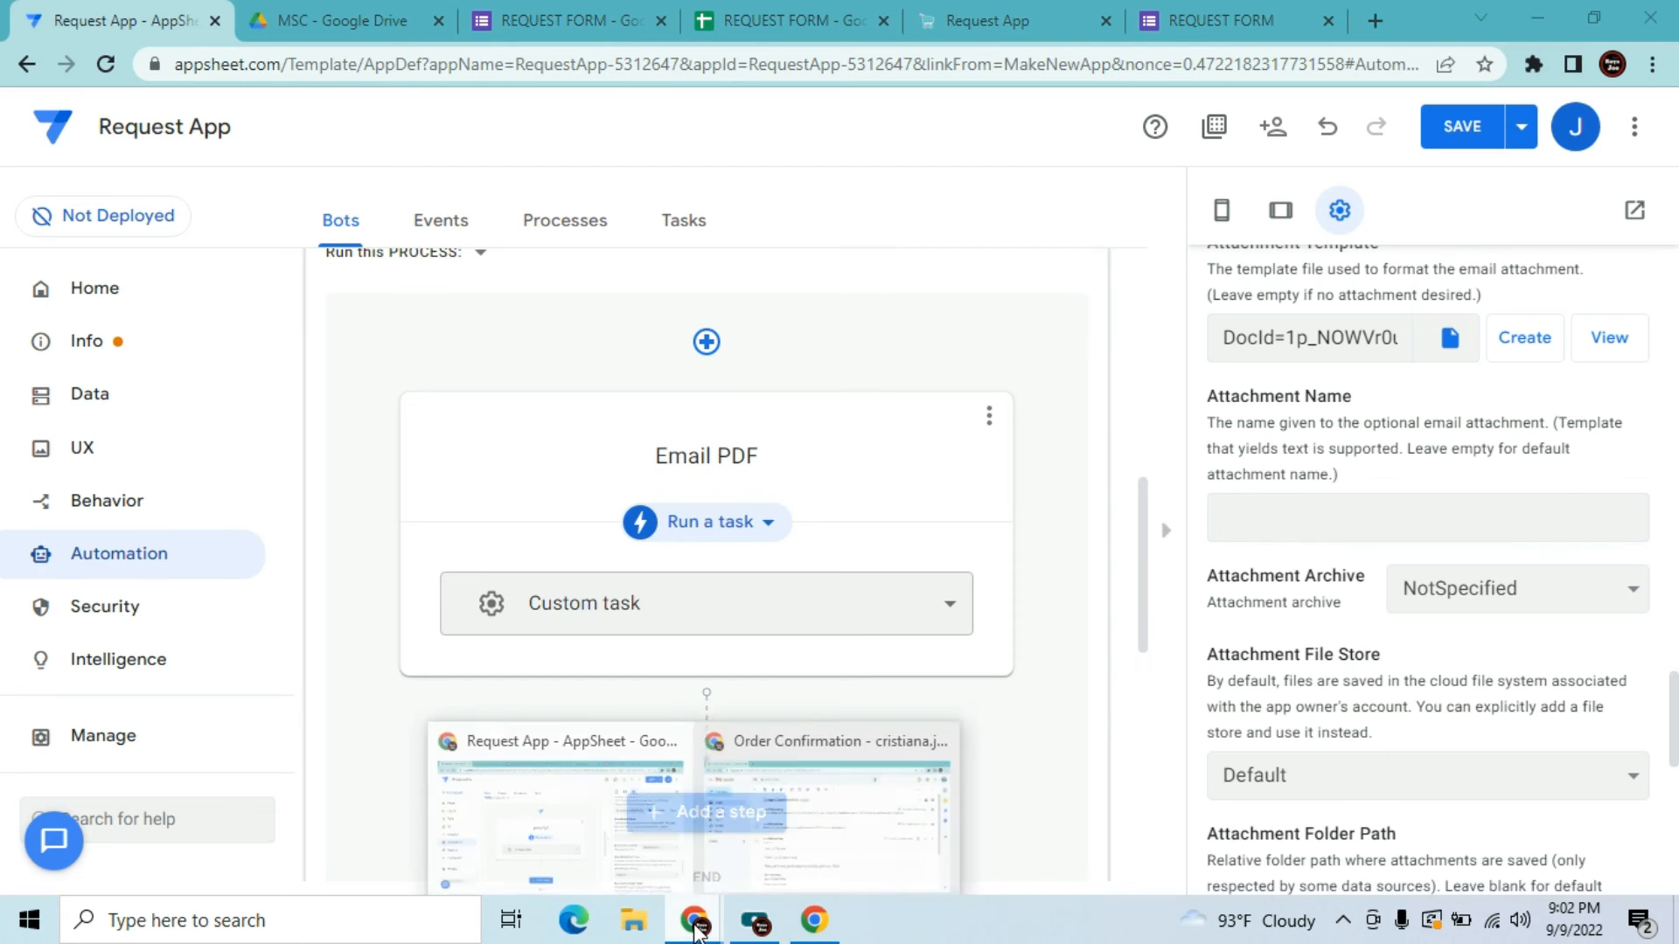
{"action": "left_click", "coordinate": [780, 822]}
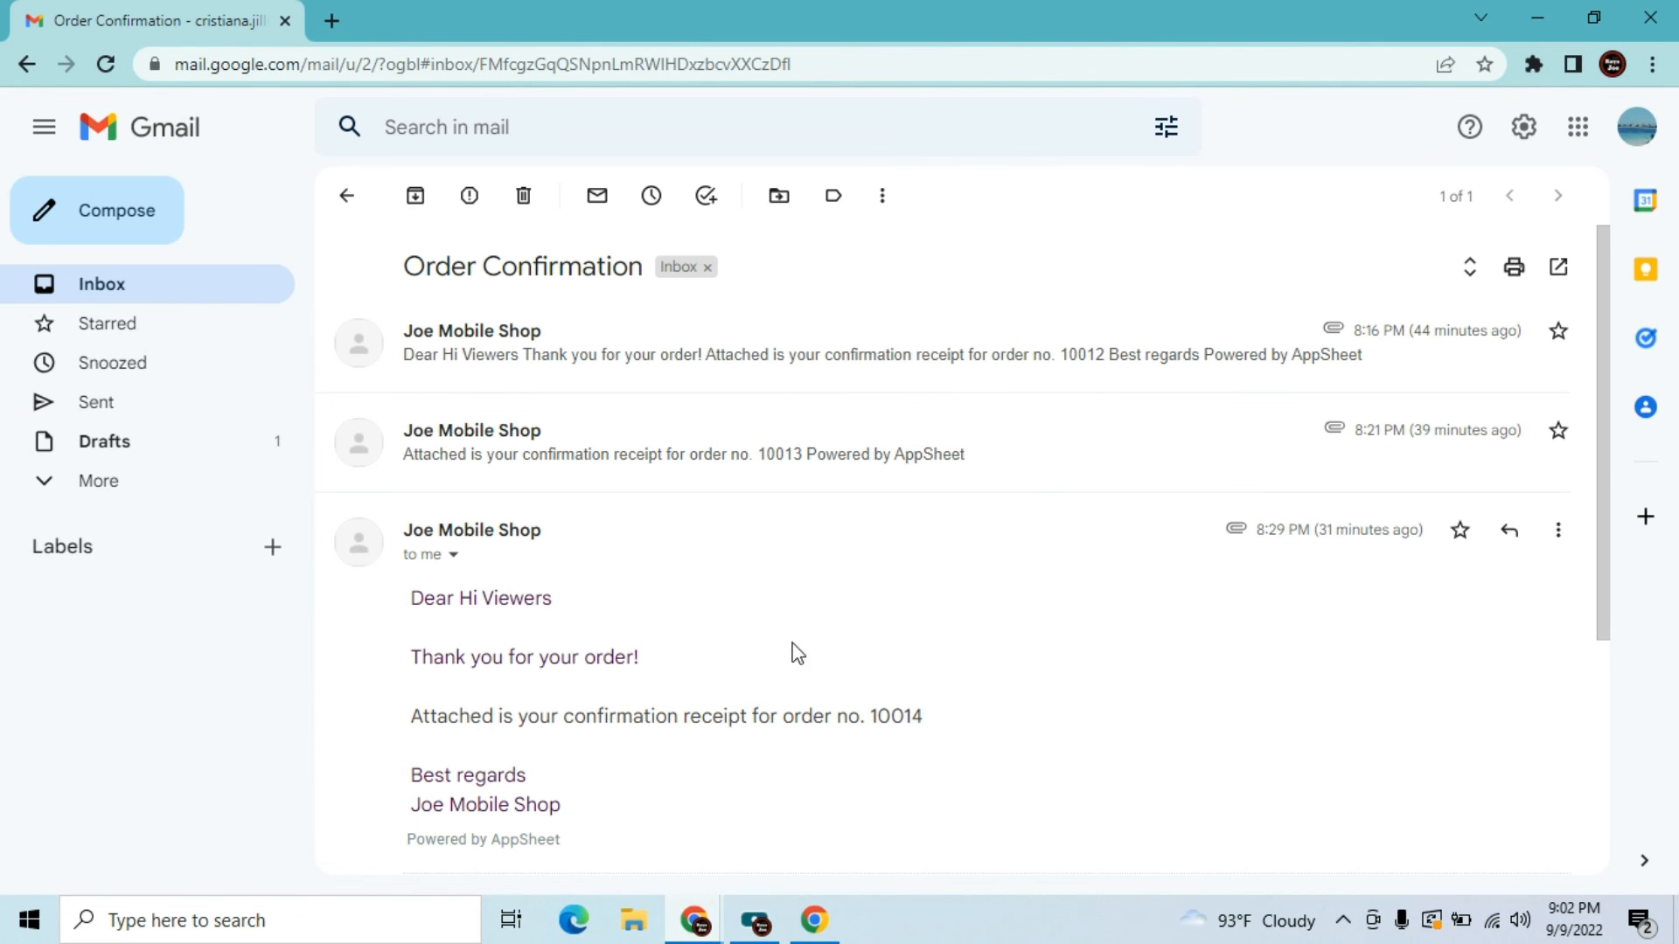
{"action": "left_click_drag", "start_coordinate": [1597, 449], "coordinate": [1590, 640]}
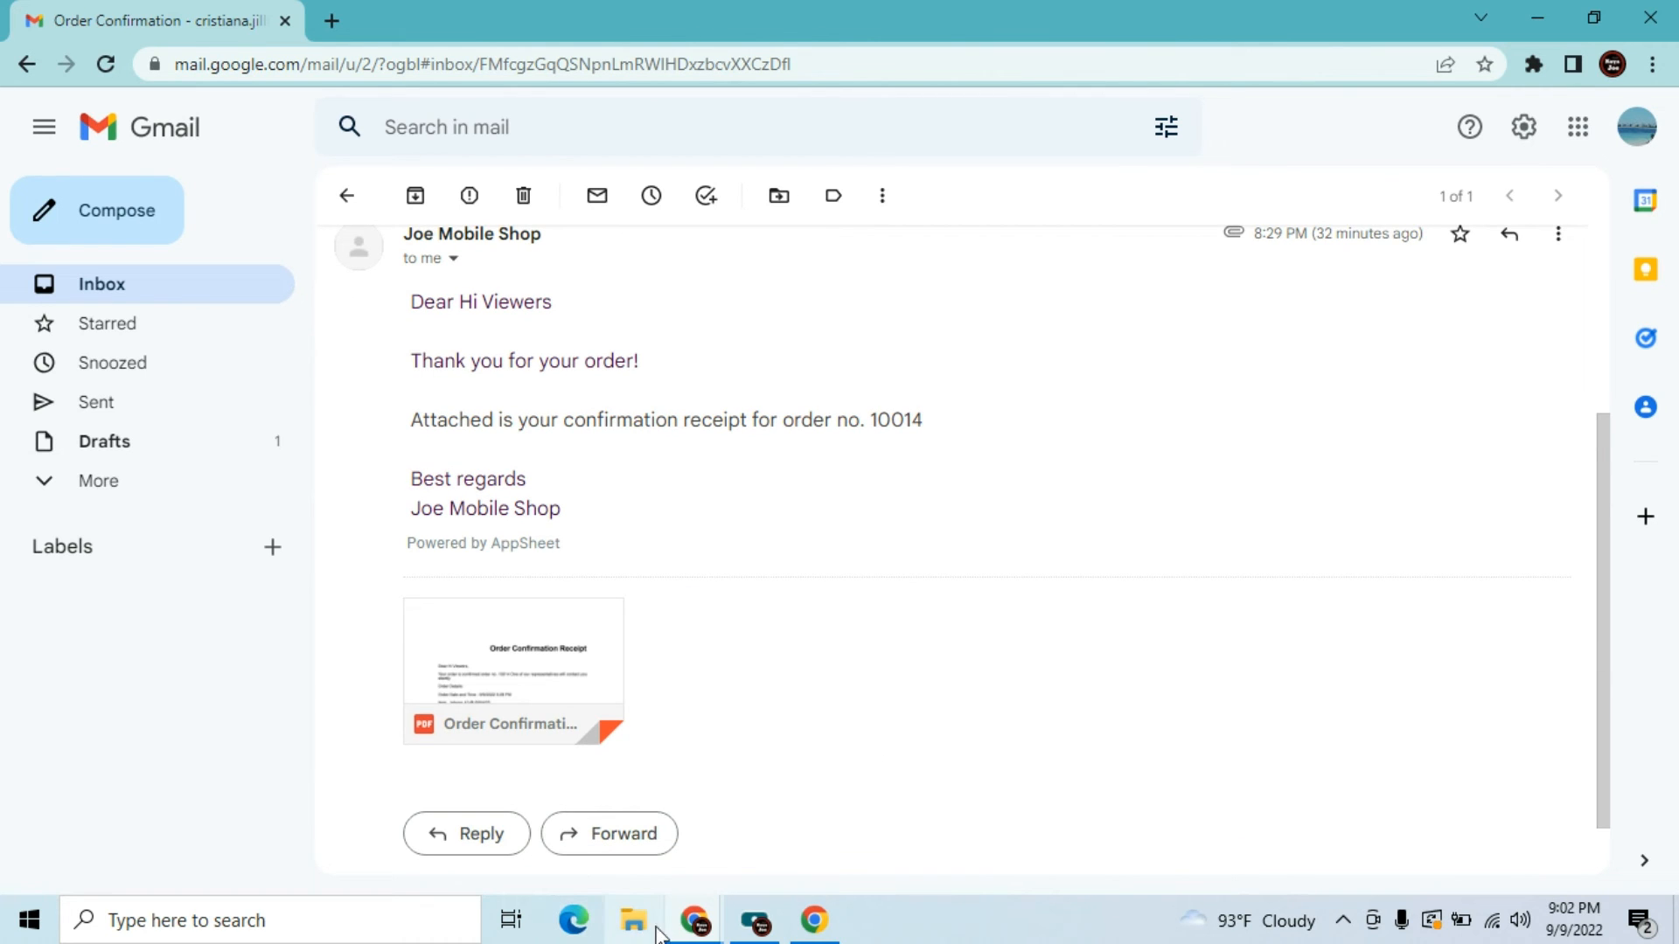
{"action": "mouse_move", "coordinate": [689, 925]}
{"action": "left_click", "coordinate": [771, 803]}
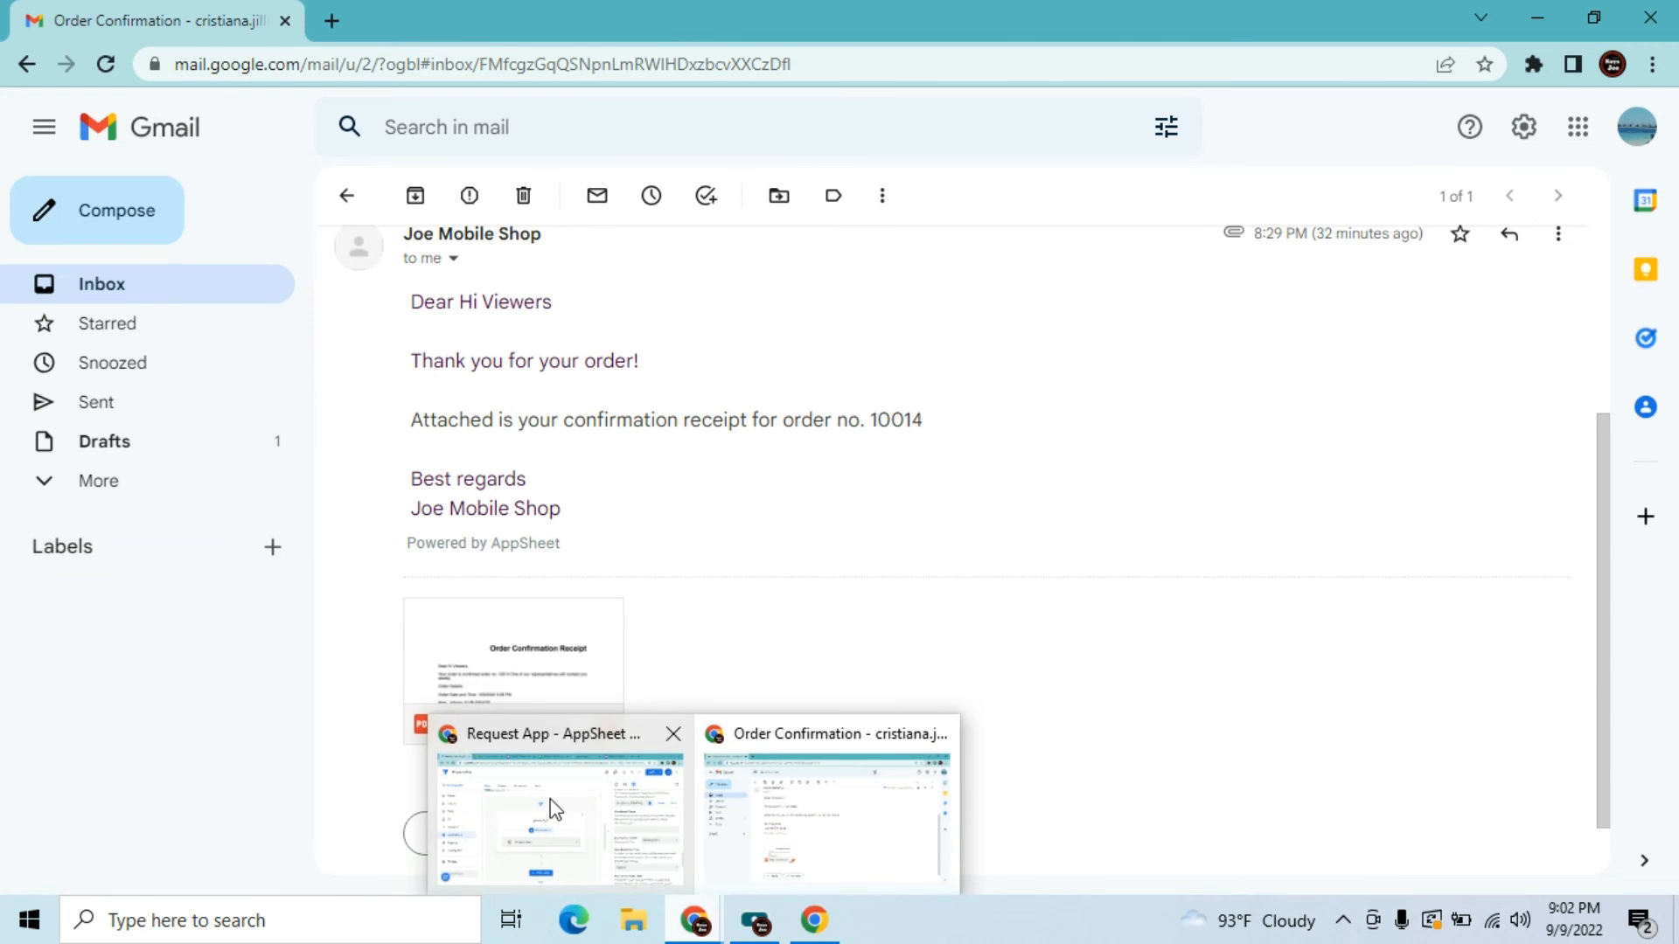
{"action": "left_click", "coordinate": [549, 801]}
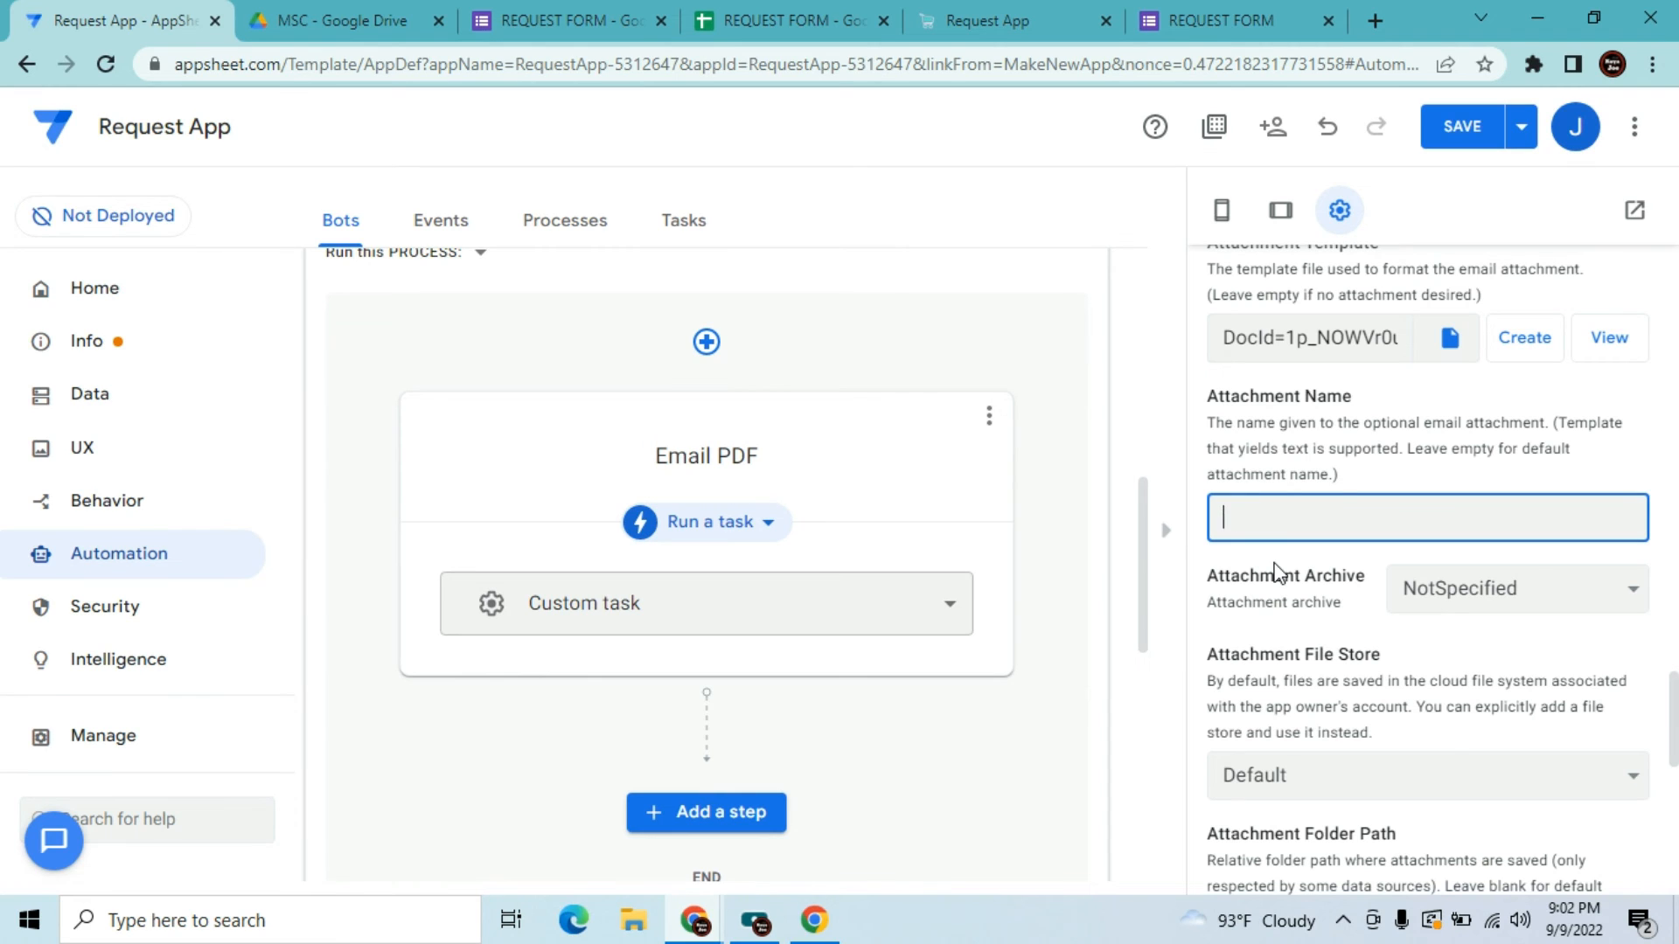
Name the attachment 'Confirmation Letter' and disable its timestamp suffix
{"action": "type", "text": "Confirmation Letter"}
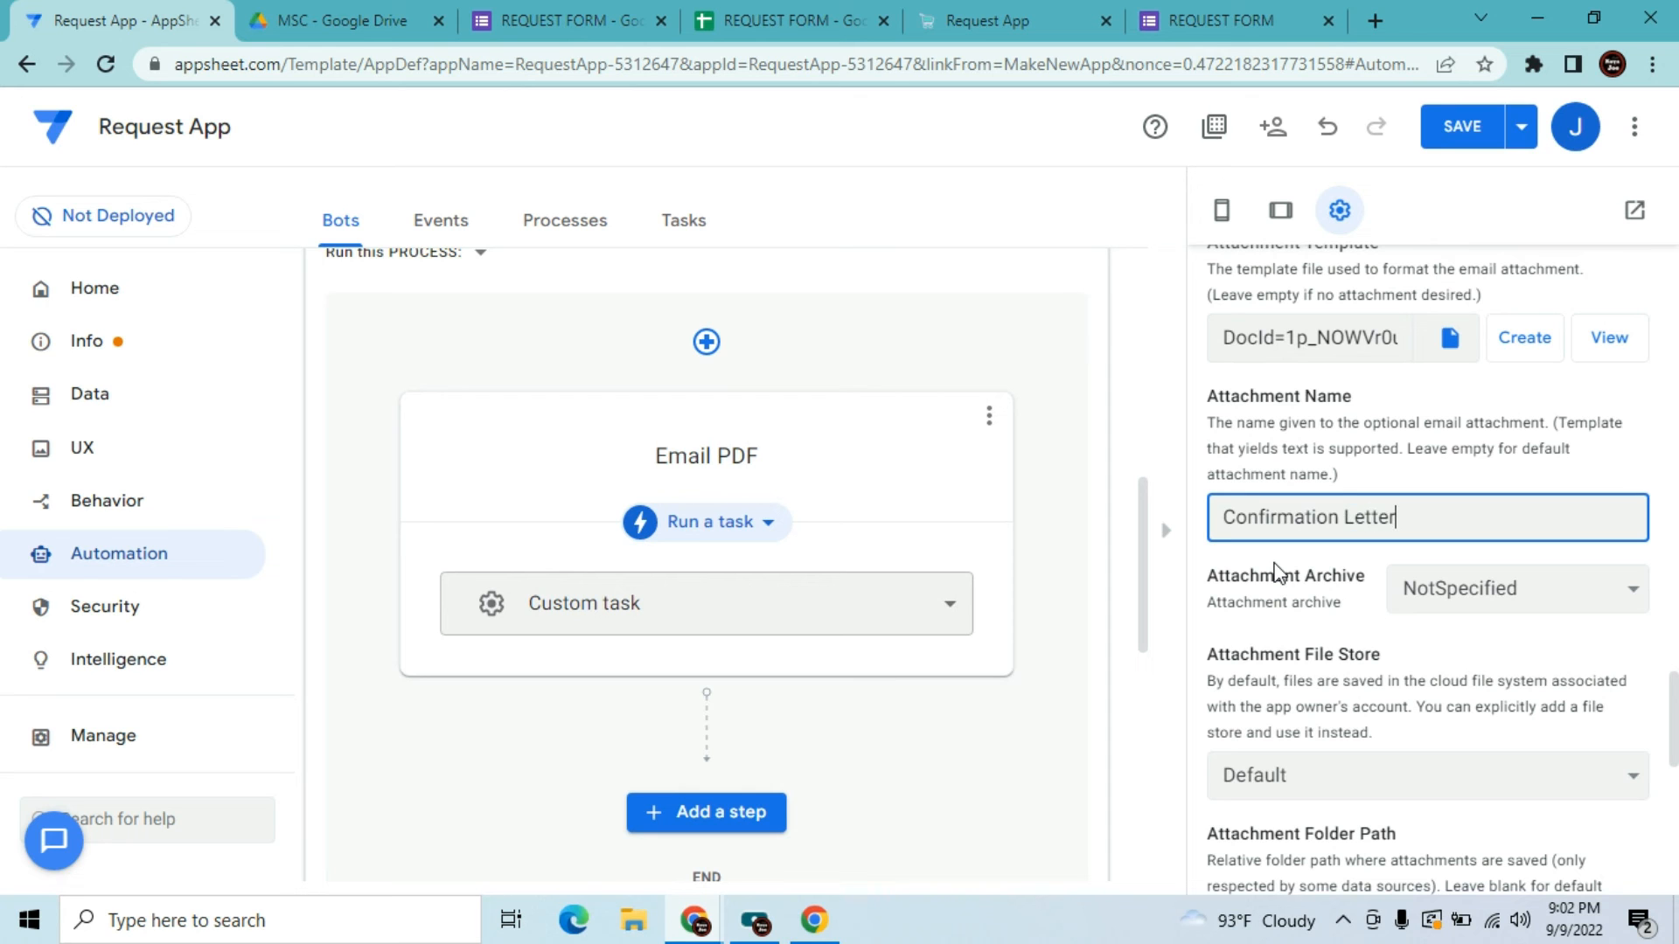
{"action": "key", "text": "Tab"}
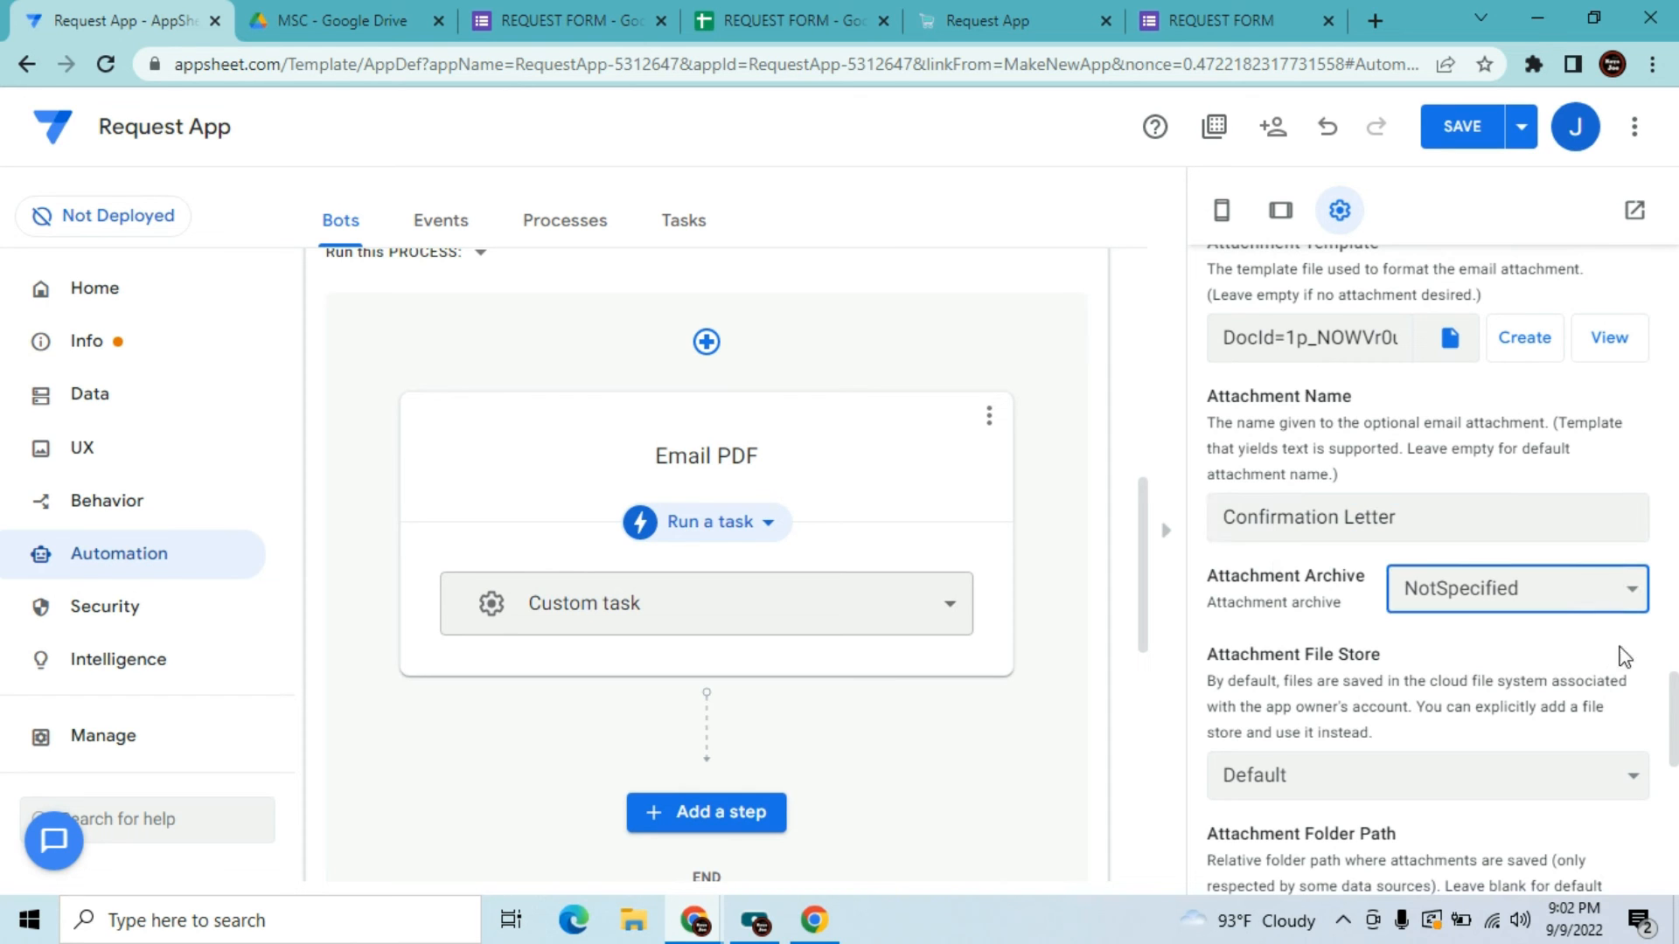
{"action": "left_click_drag", "start_coordinate": [1672, 733], "coordinate": [1675, 828]}
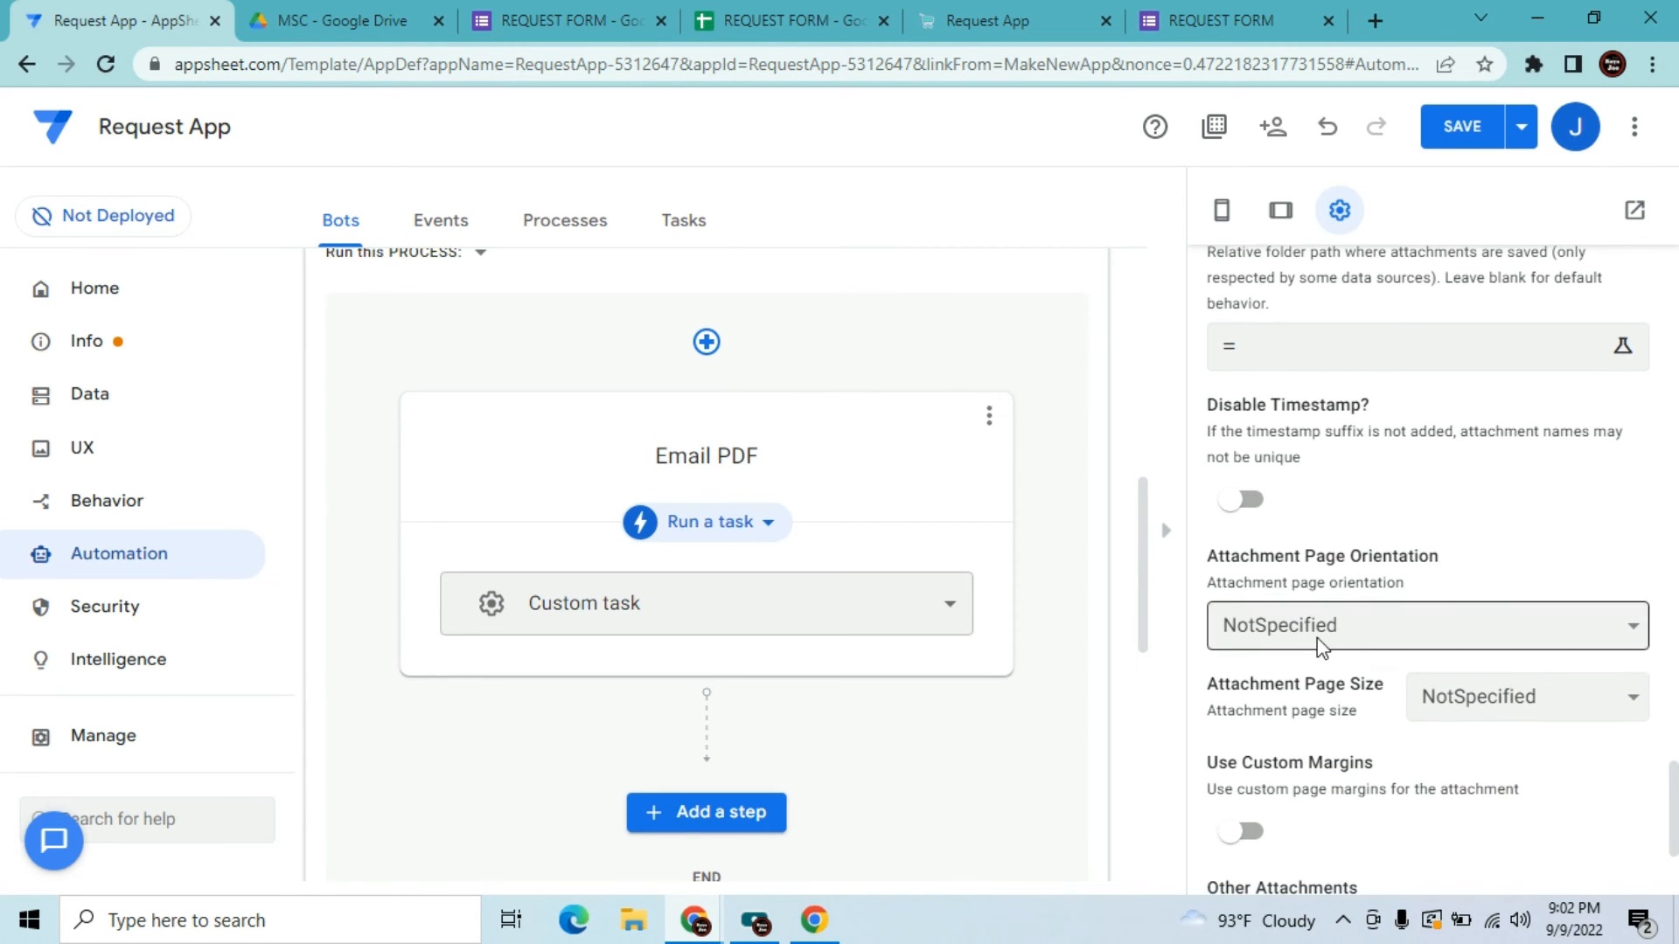
{"action": "left_click", "coordinate": [1240, 499]}
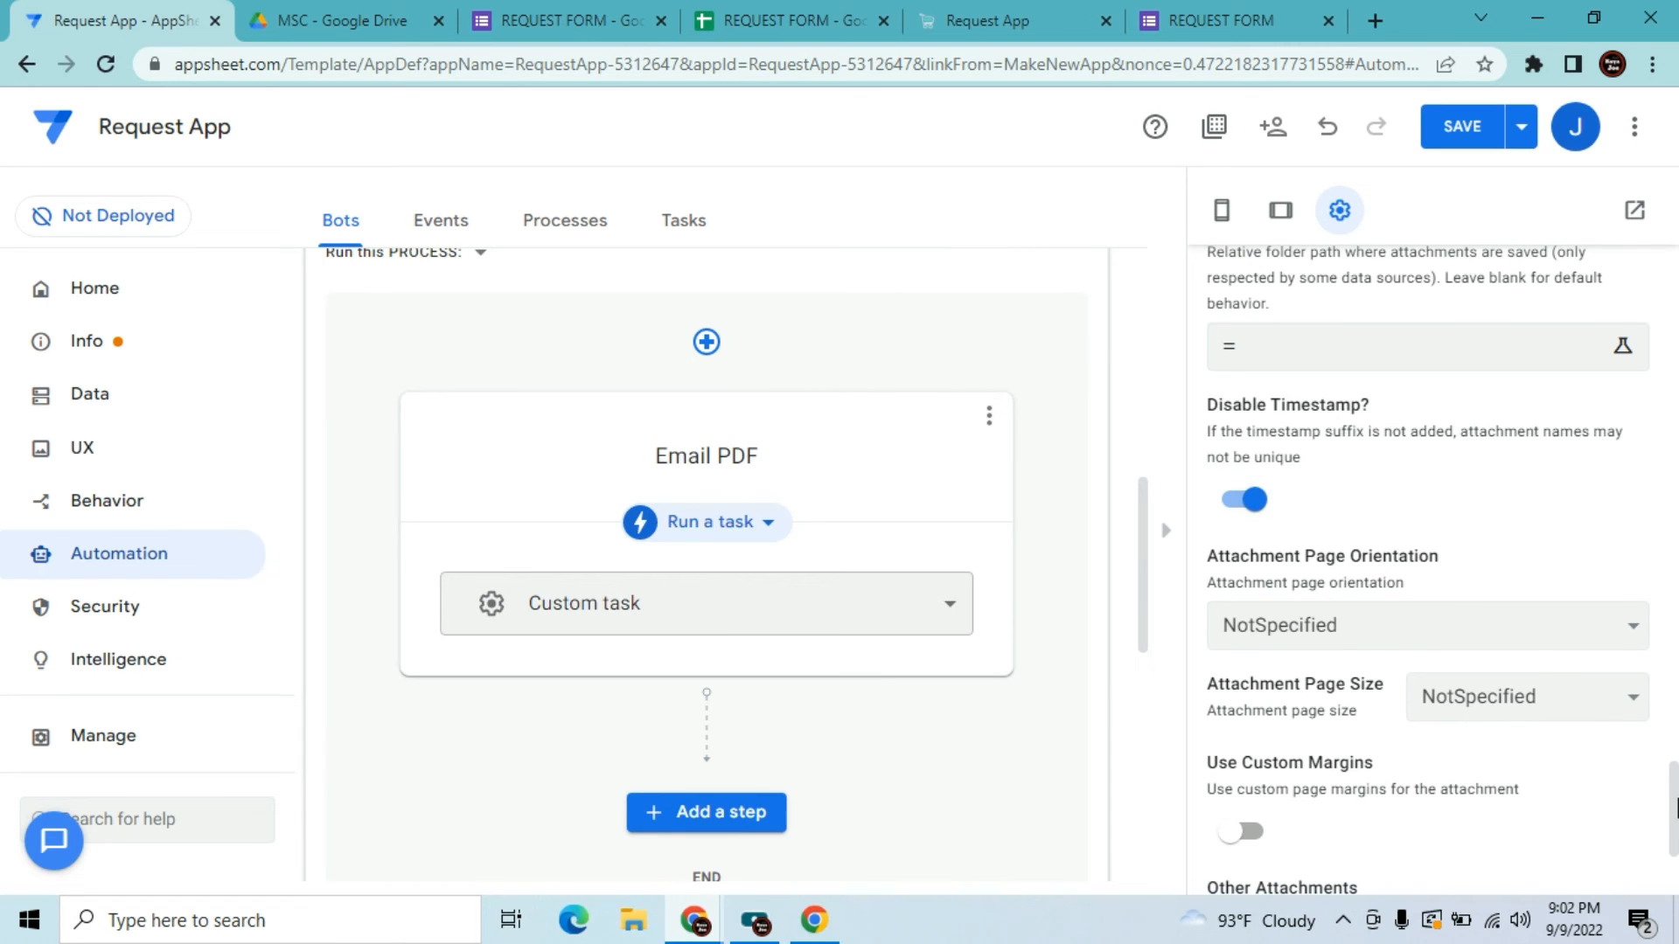
{"action": "left_click_drag", "start_coordinate": [1674, 802], "coordinate": [1675, 822]}
Set attachment pages to A4 portrait and open the template document in Google Docs
{"action": "left_click", "coordinate": [1455, 609]}
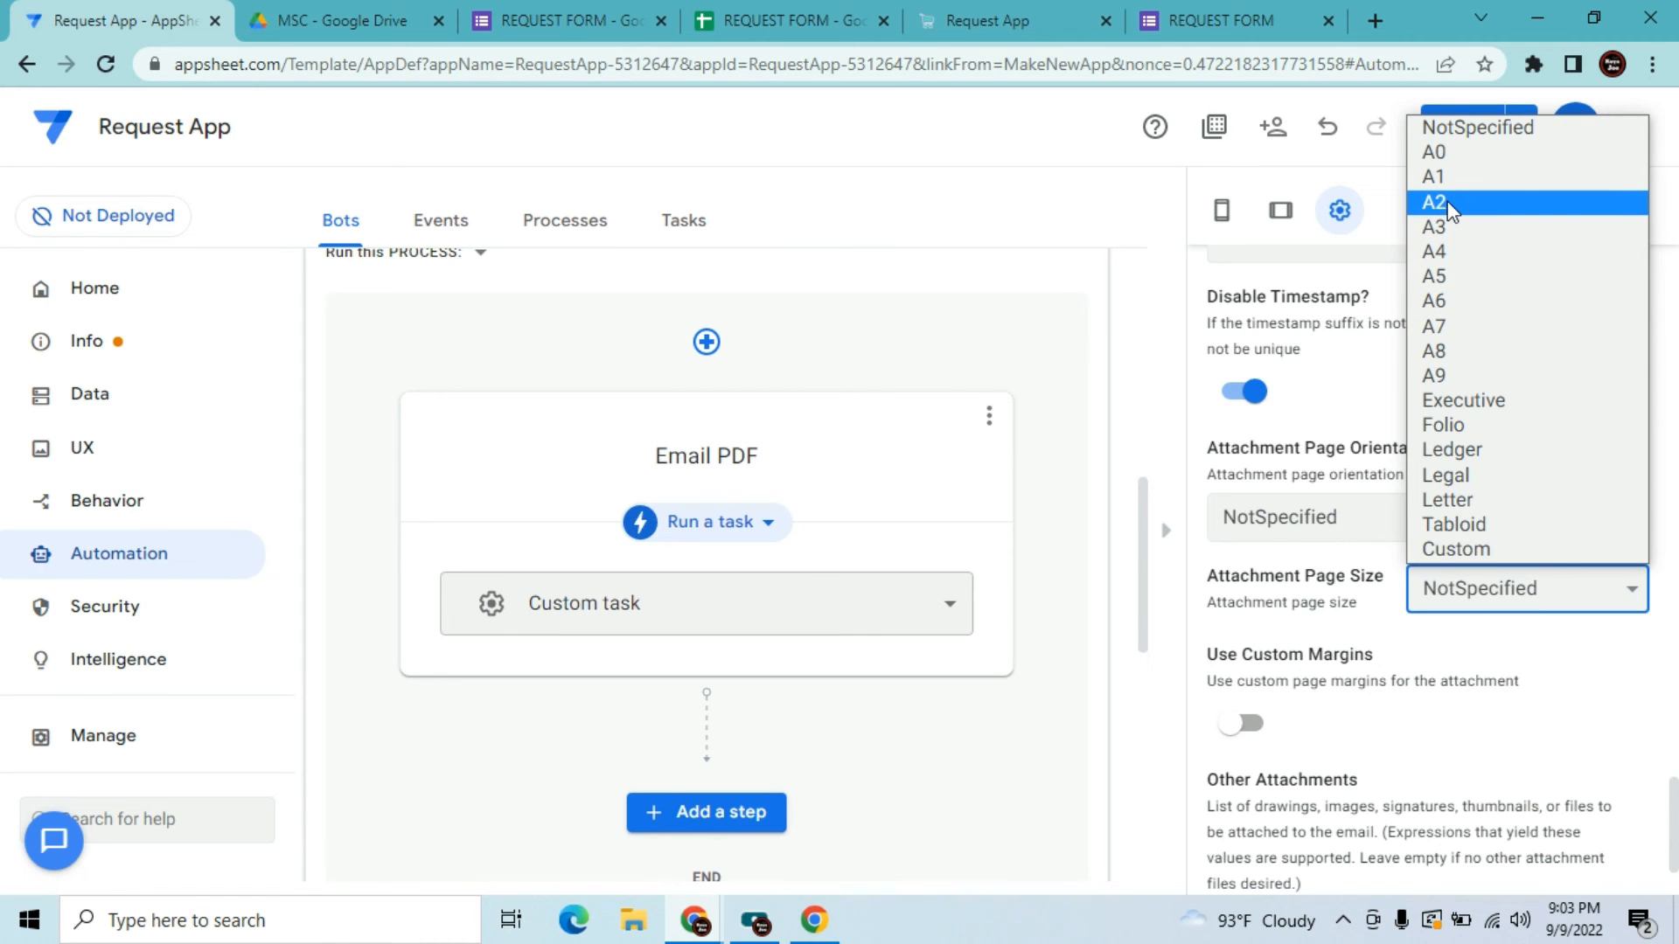
{"action": "left_click", "coordinate": [1457, 253]}
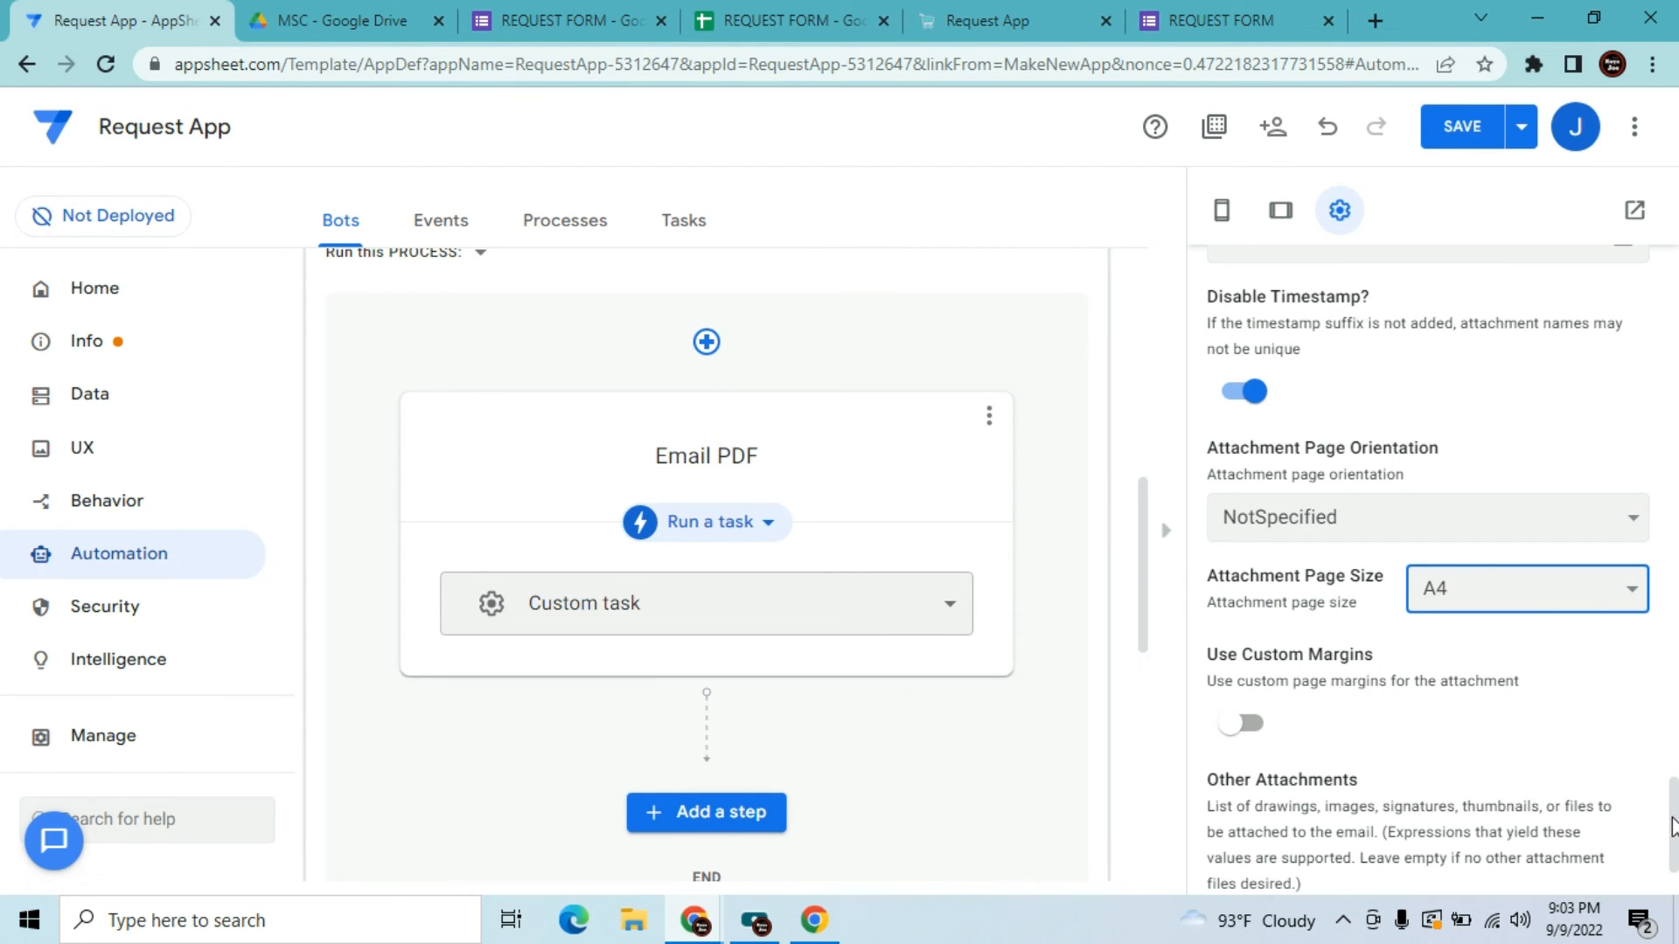
{"action": "mouse_move", "coordinate": [1674, 827]}
{"action": "left_mouse_down"}
{"action": "mouse_move", "coordinate": [1674, 850]}
{"action": "mouse_move", "coordinate": [1673, 718]}
{"action": "mouse_move", "coordinate": [1674, 816]}
{"action": "left_mouse_up"}
{"action": "left_click", "coordinate": [1525, 606]}
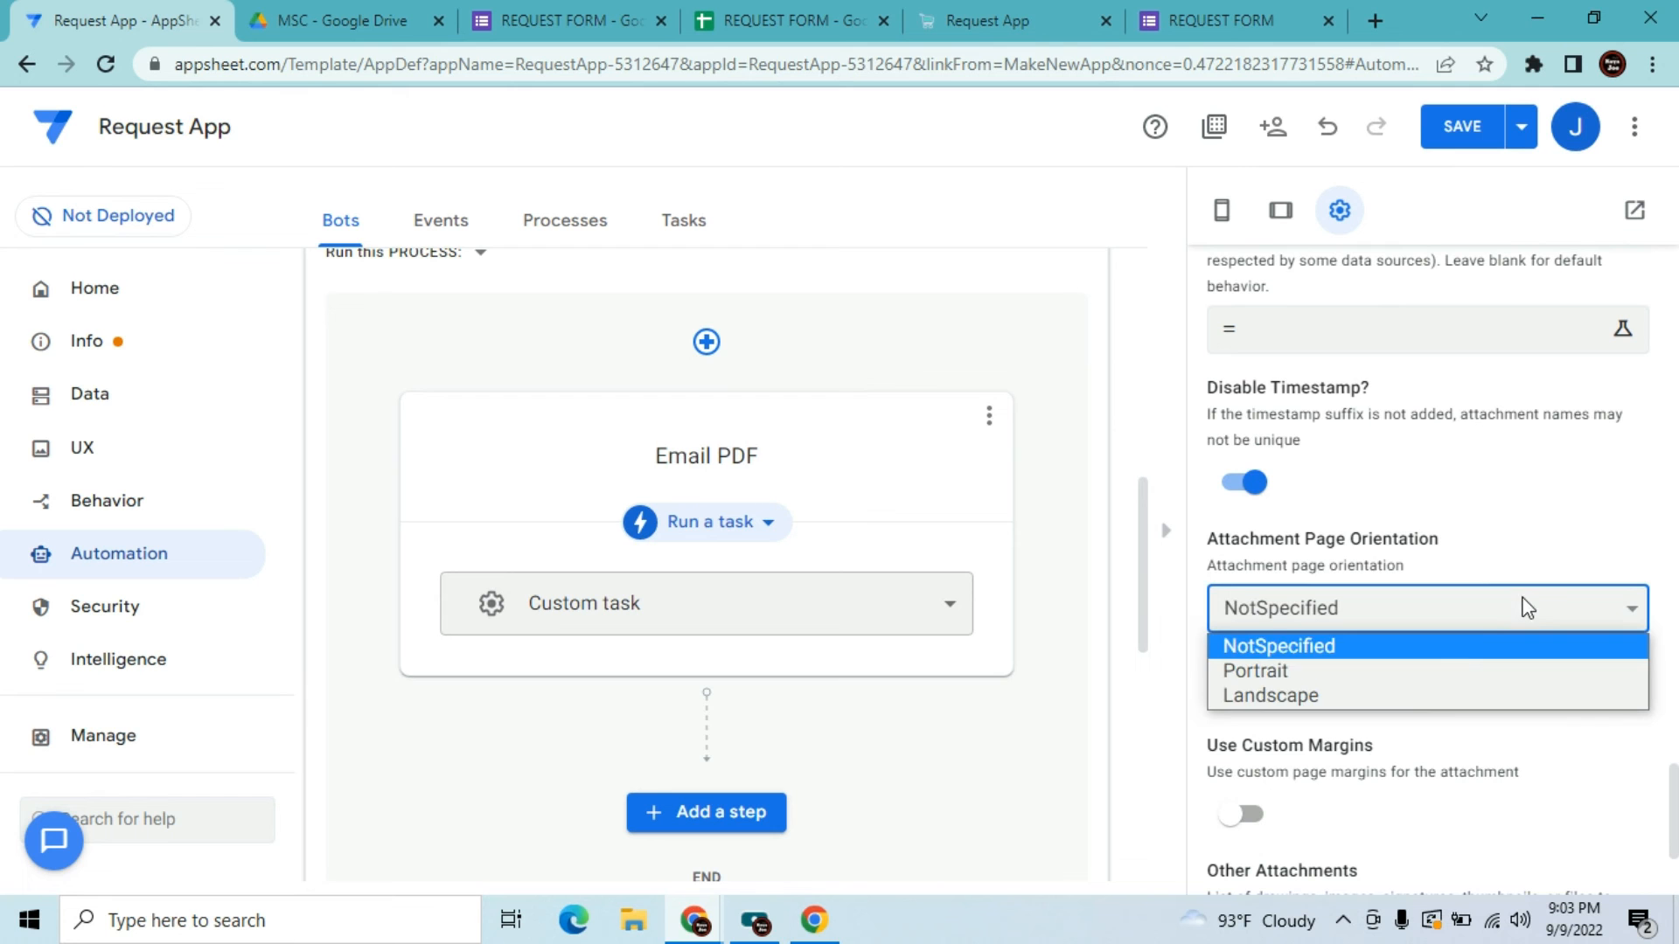
{"action": "left_click", "coordinate": [1465, 671]}
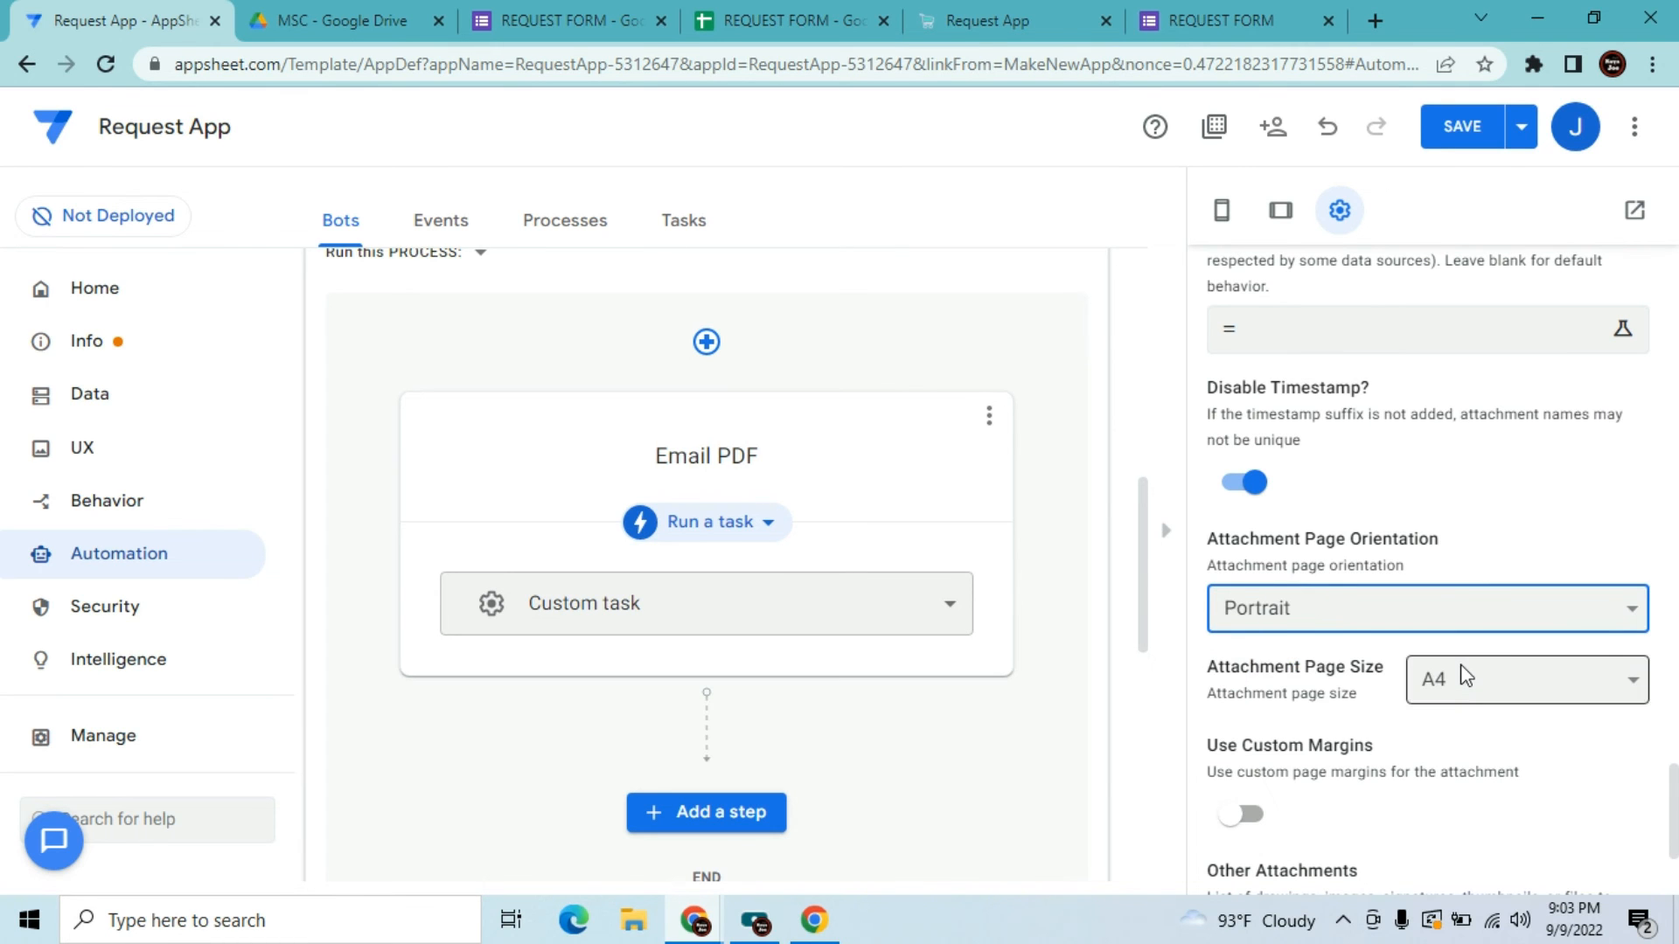
{"action": "left_click_drag", "start_coordinate": [1674, 822], "coordinate": [1672, 692]}
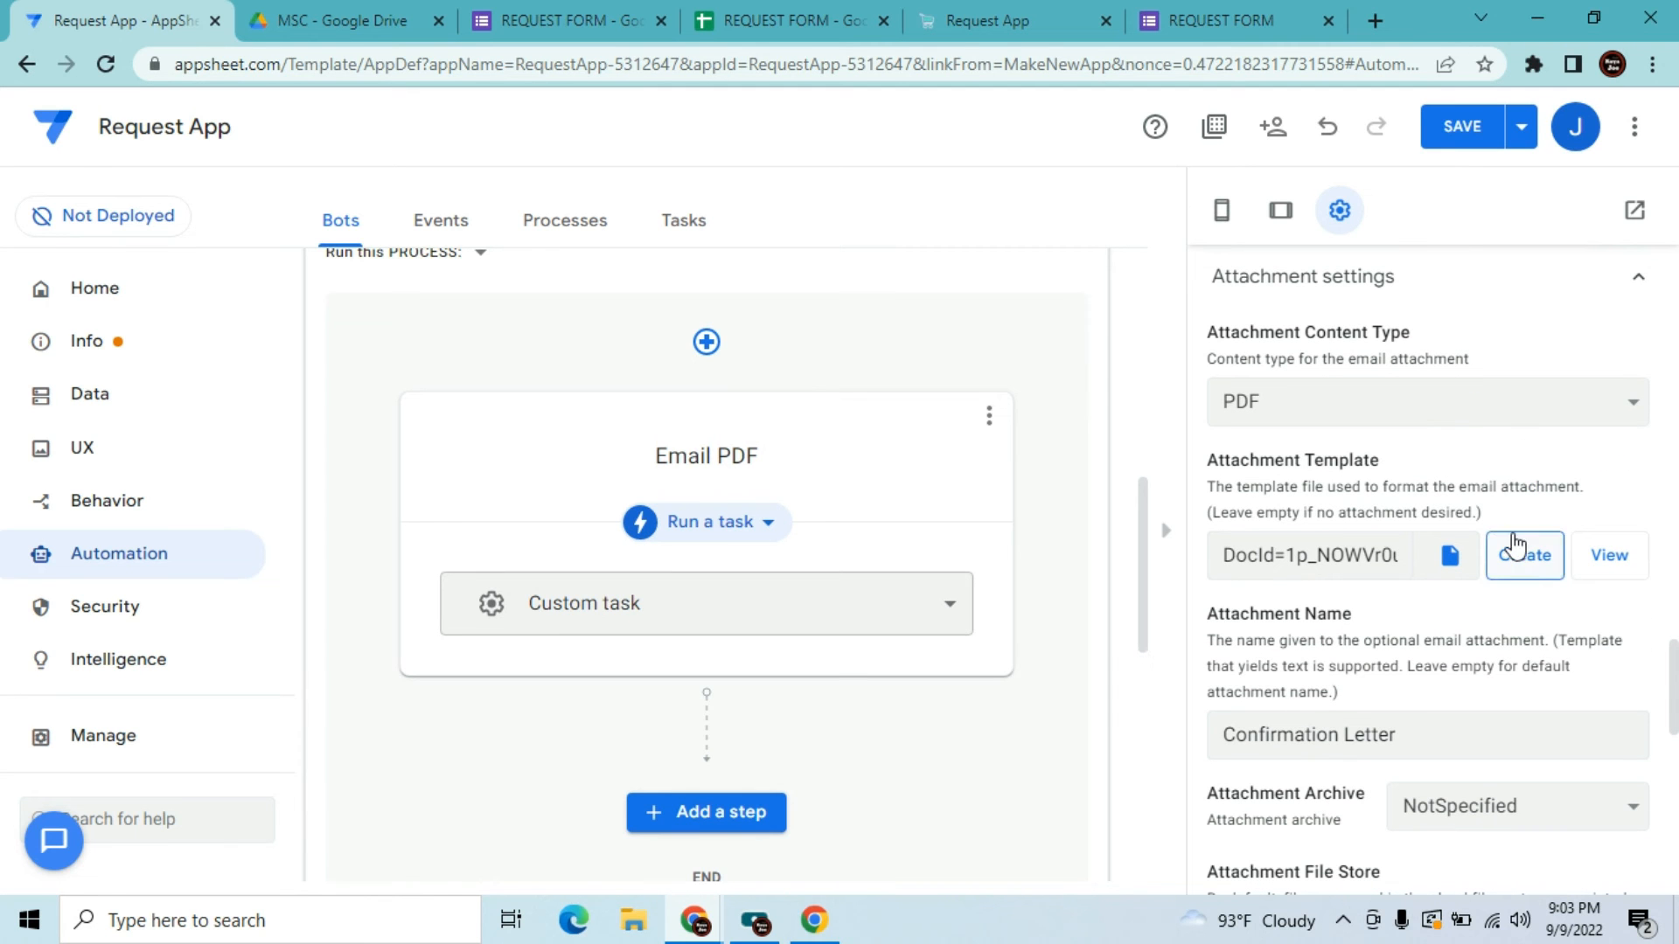
{"action": "left_click", "coordinate": [1614, 553]}
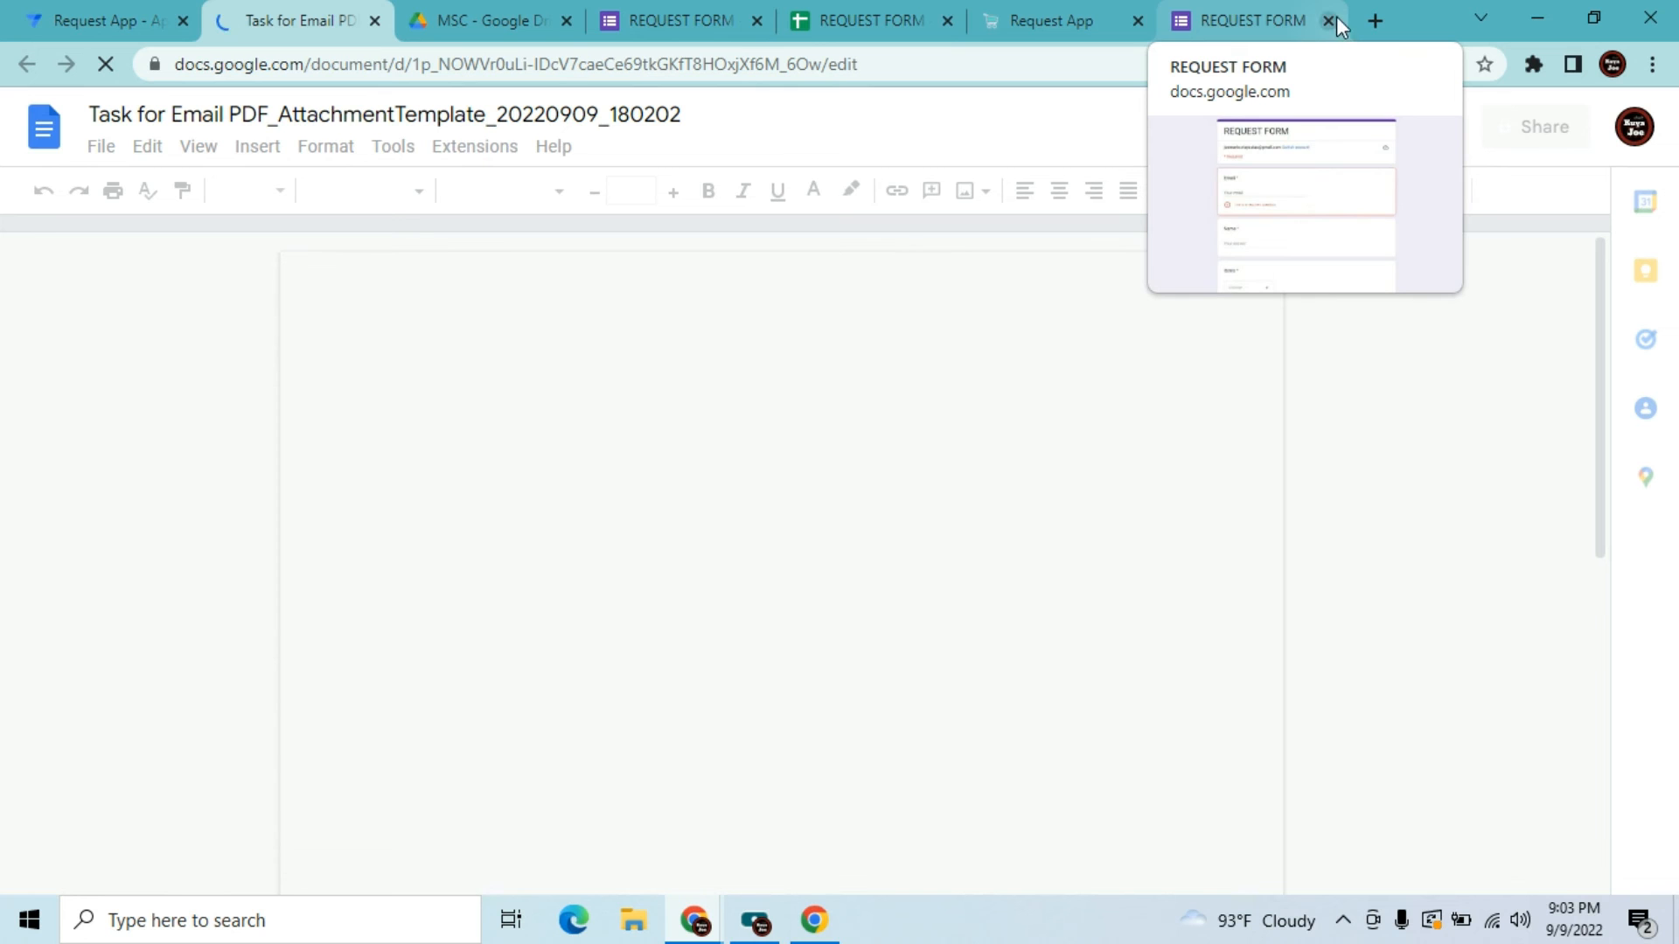
In a new tab, search Google for 'sample company logo' and show image results
{"action": "left_click", "coordinate": [1373, 17]}
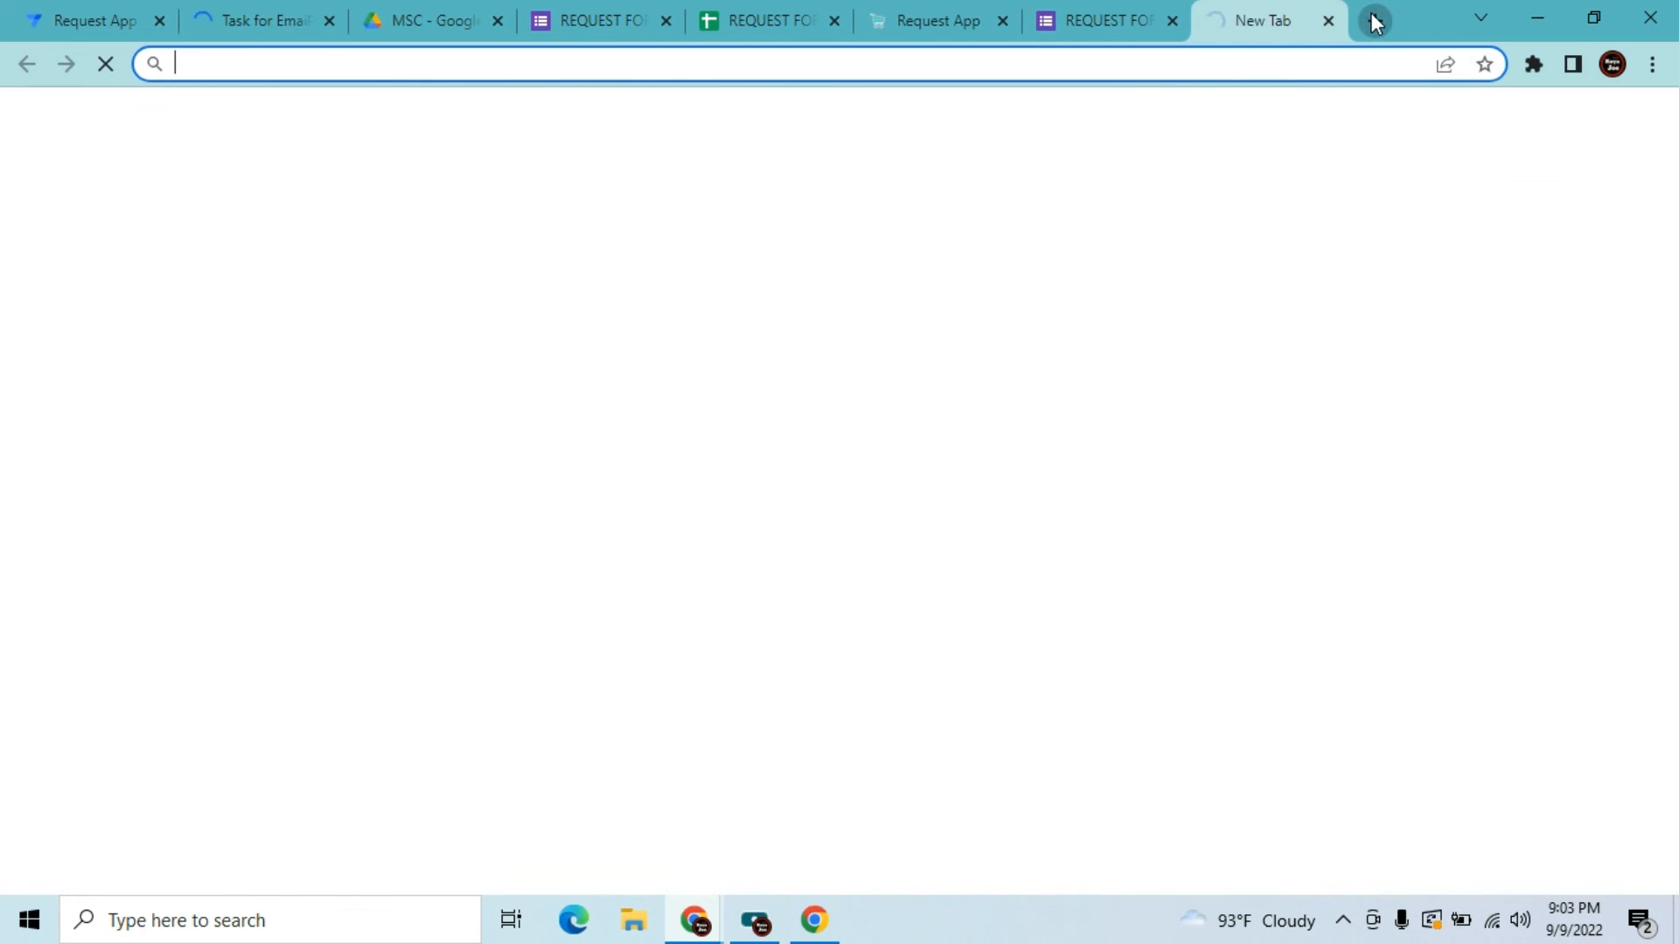
{"action": "left_click", "coordinate": [1072, 68]}
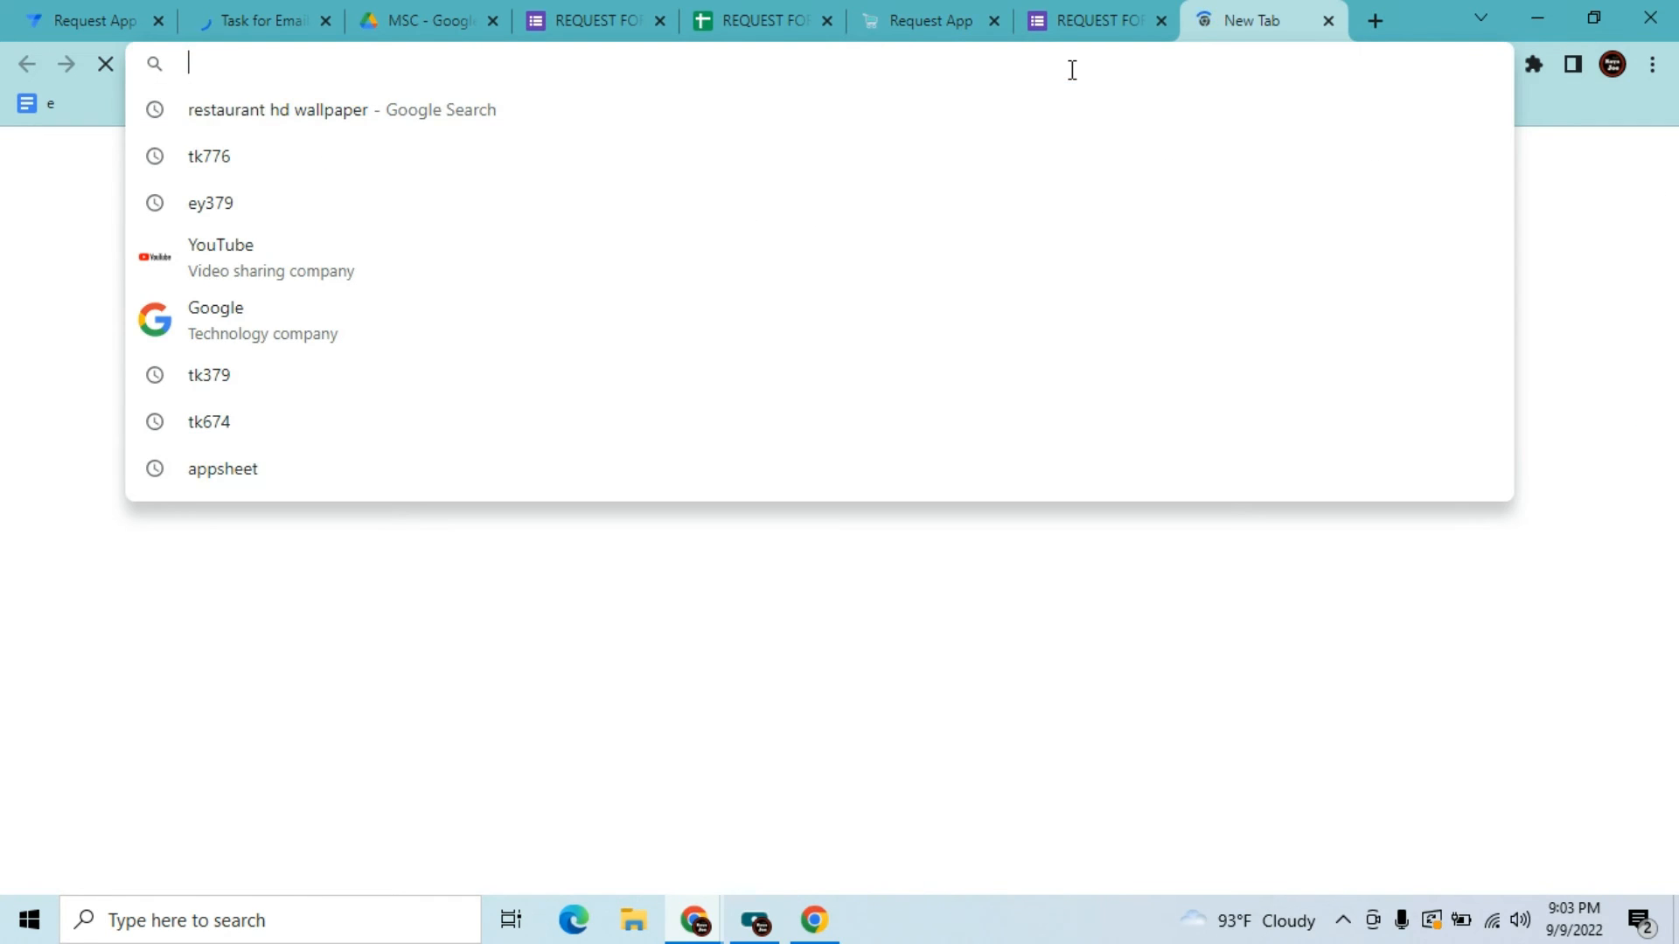
{"action": "left_click", "coordinate": [867, 710]}
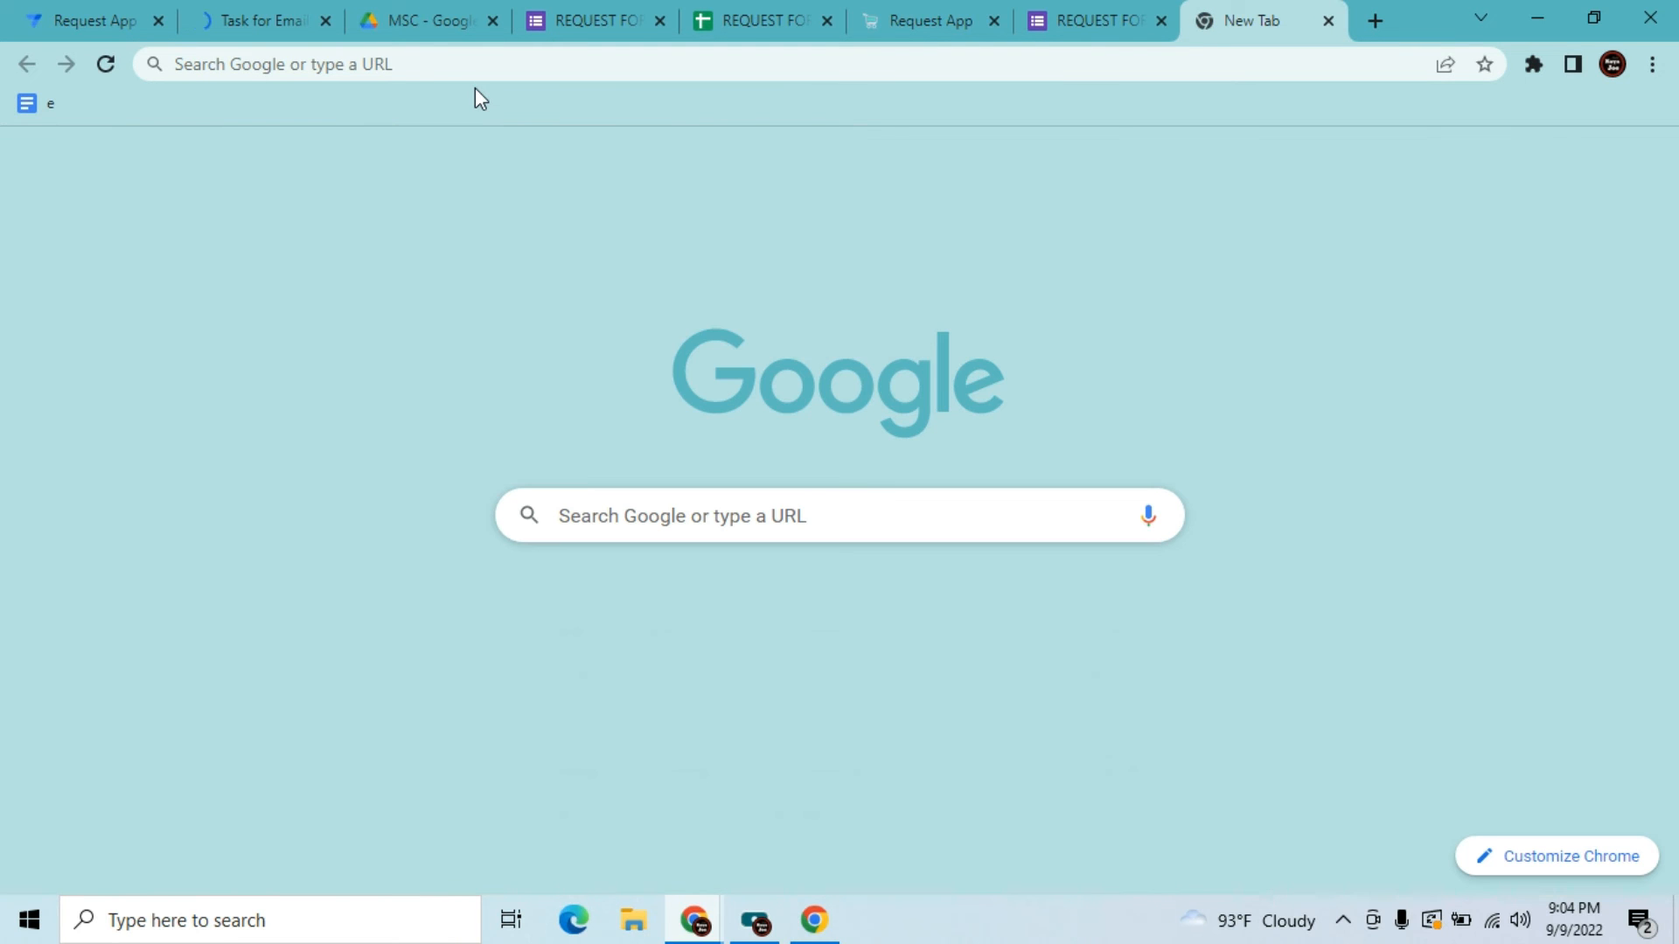
{"action": "left_click", "coordinate": [586, 493]}
{"action": "type", "text": "s"}
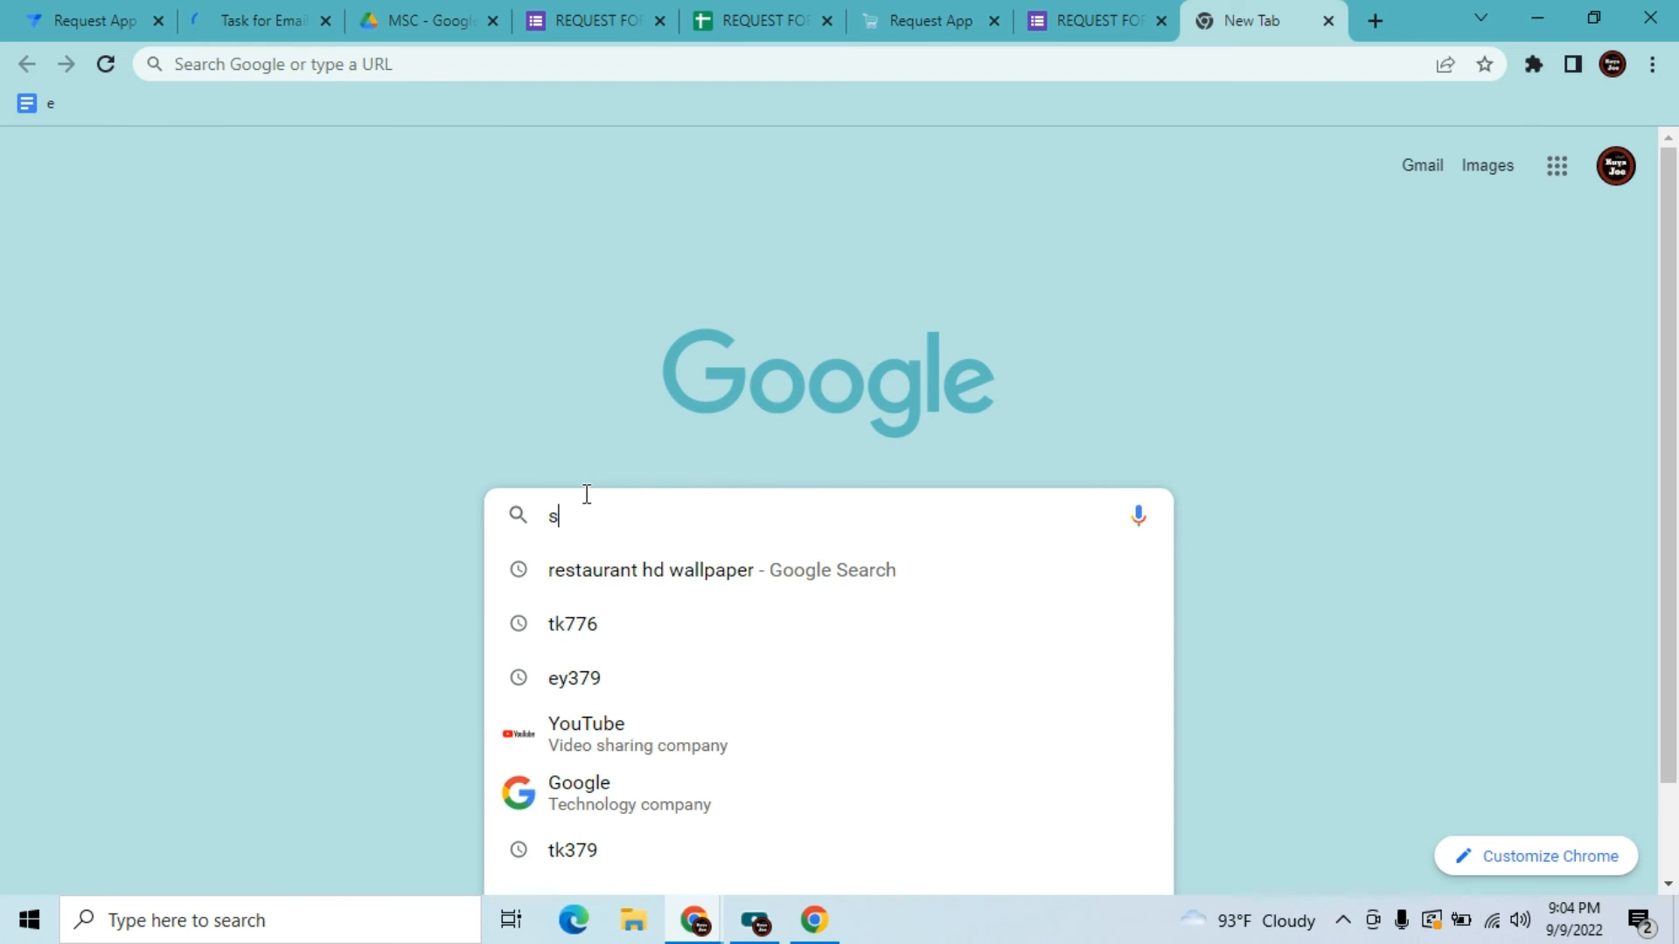
{"action": "type", "text": "ample comap"}
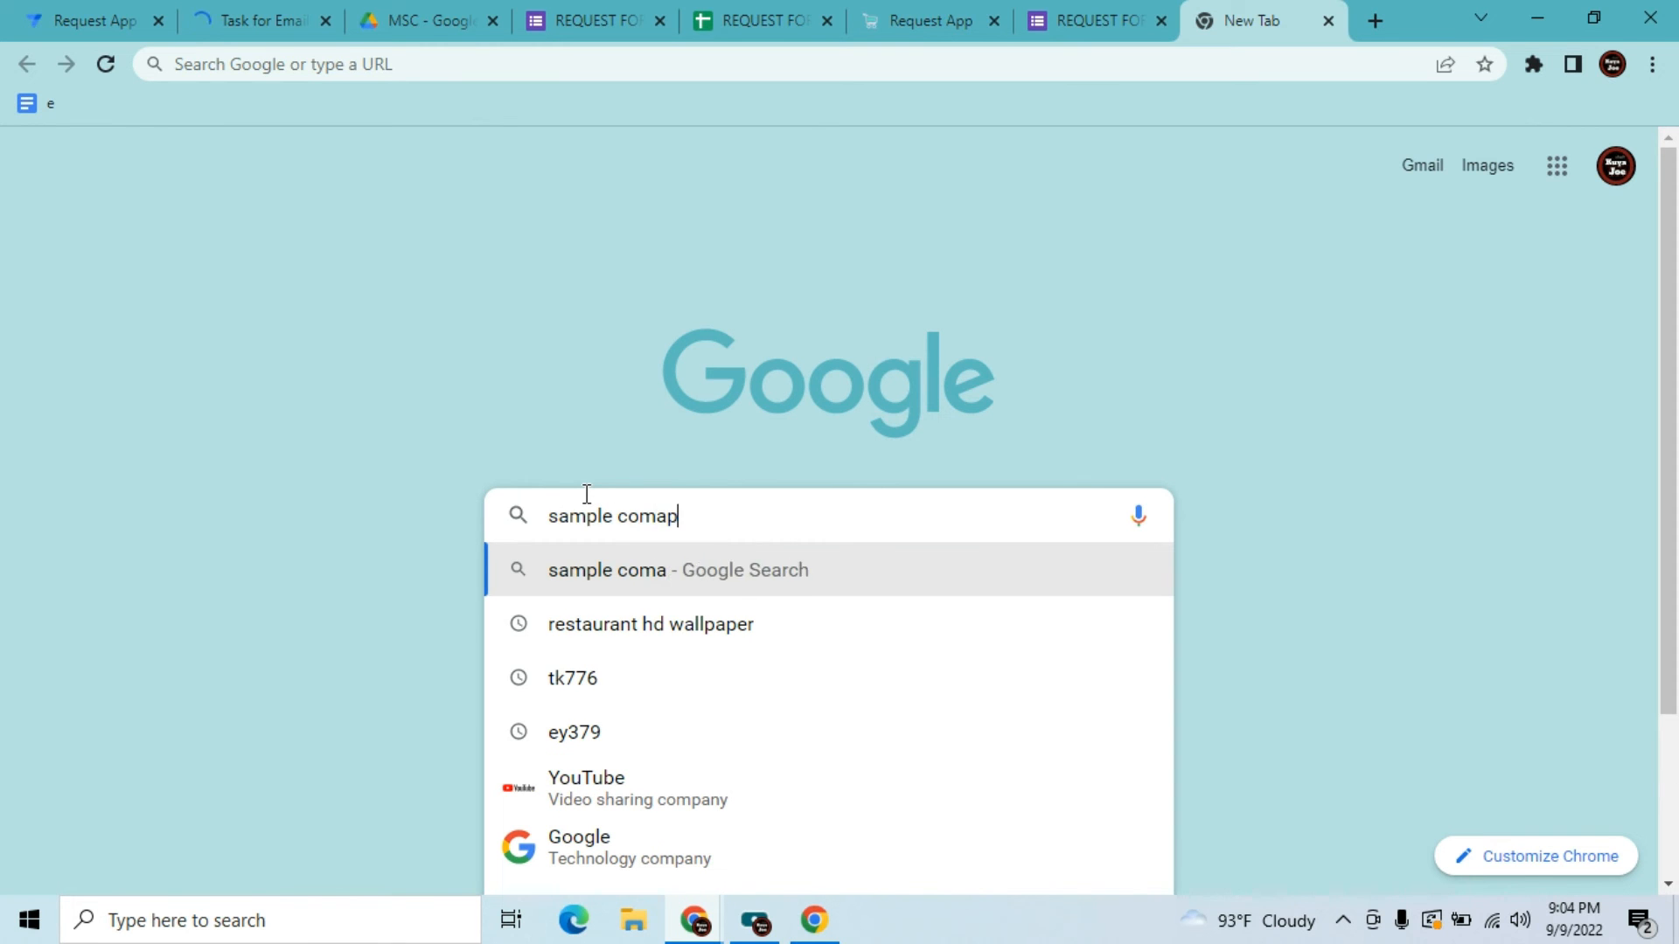
{"action": "type", "text": "ny"}
{"action": "key", "text": "BackSpace"}
{"action": "key", "text": "BackSpace"}
{"action": "key", "text": "BackSpace"}
{"action": "key", "text": "BackSpace"}
{"action": "type", "text": "pany "}
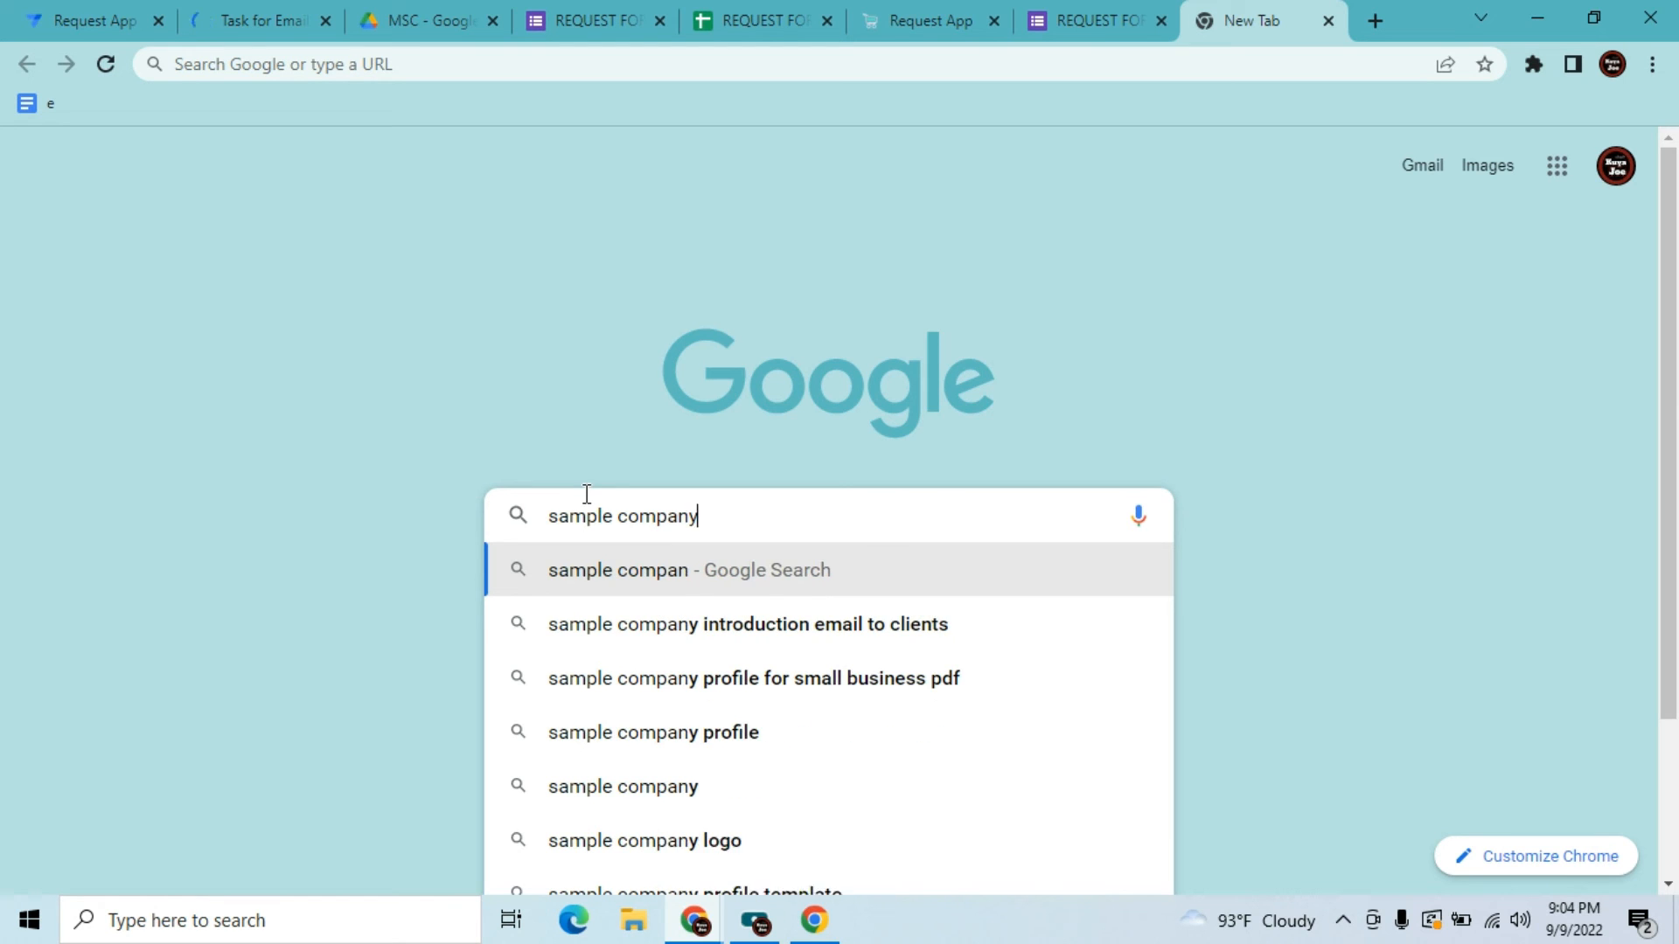
{"action": "type", "text": "logo"}
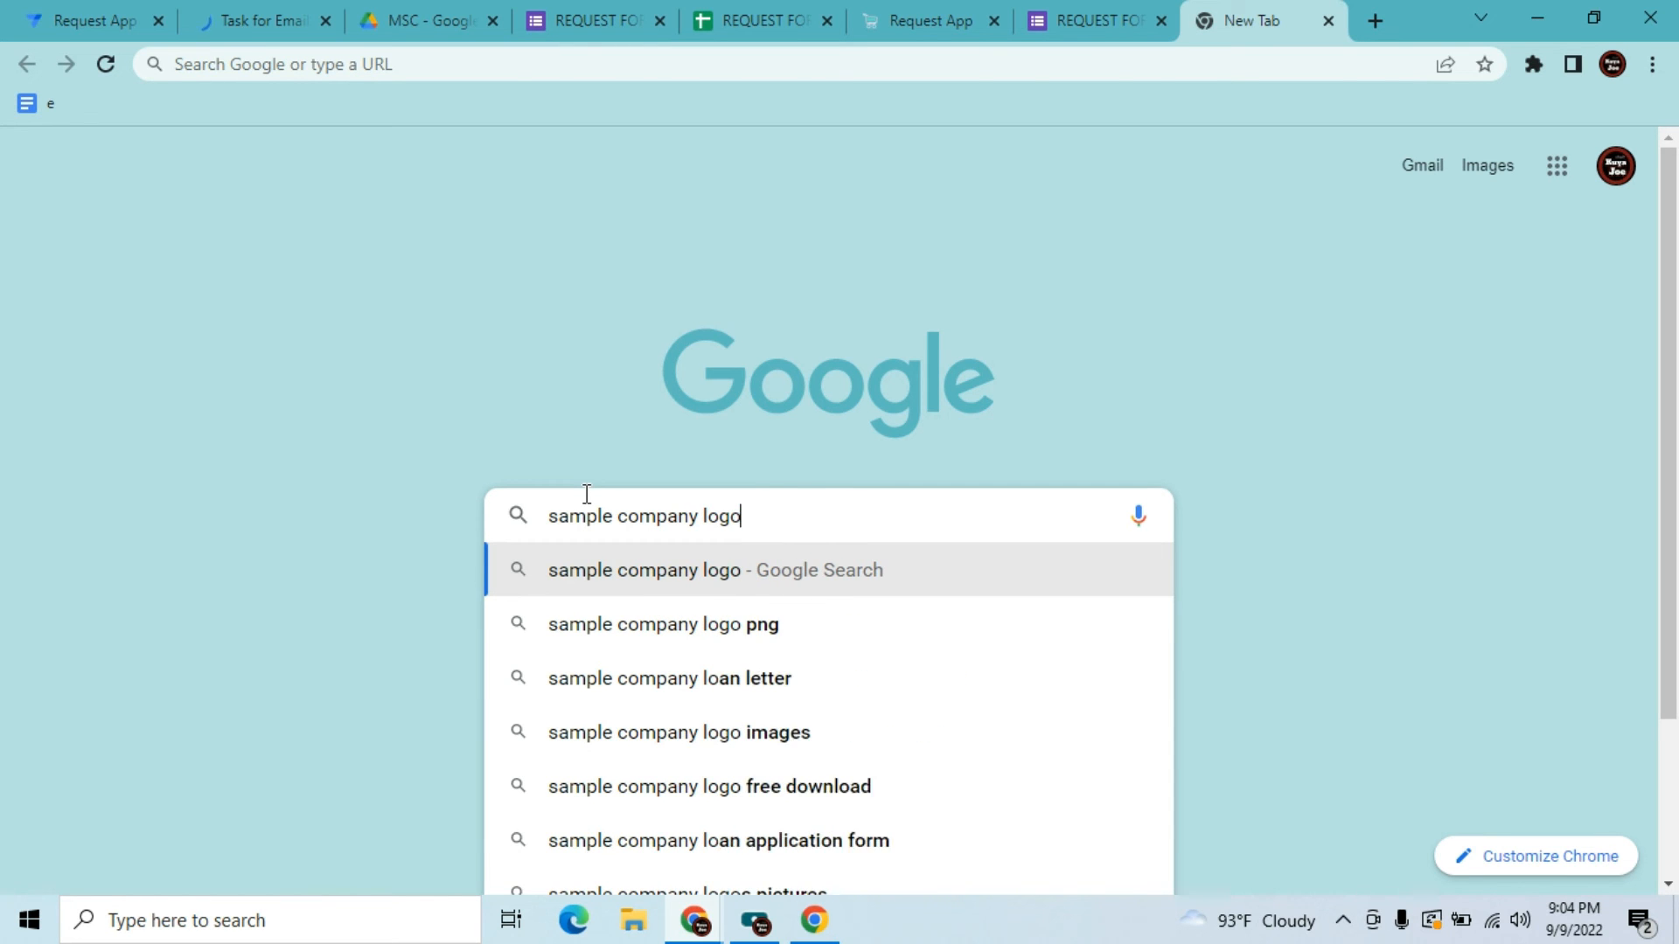
{"action": "key", "text": "Return"}
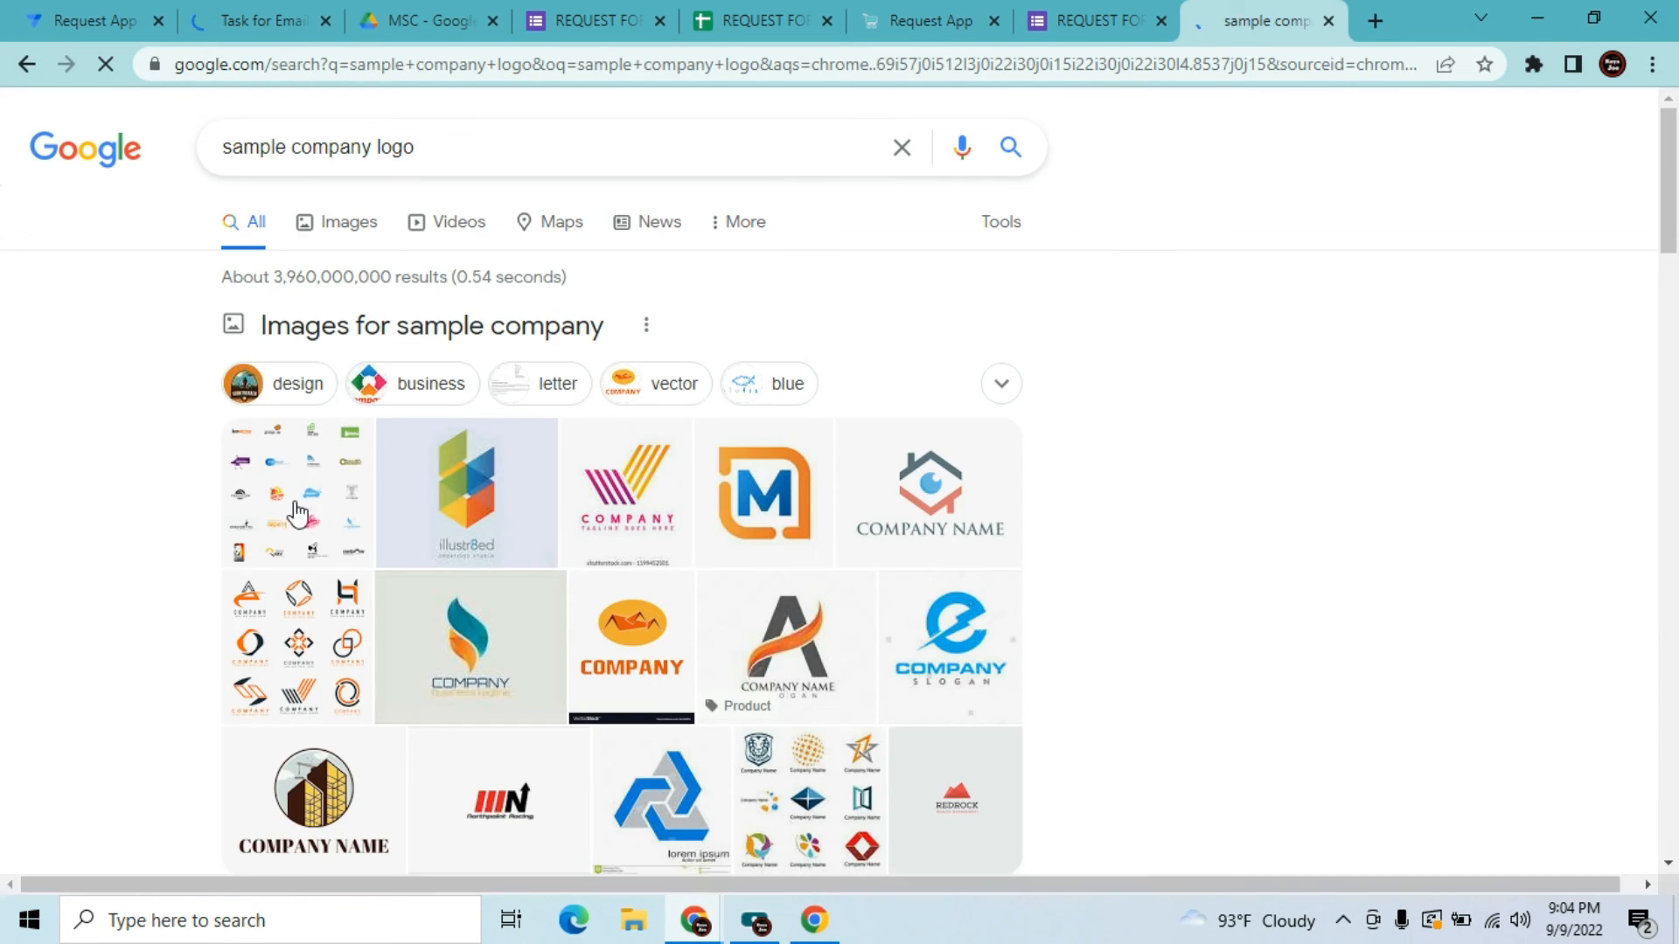
{"action": "left_click", "coordinate": [325, 248]}
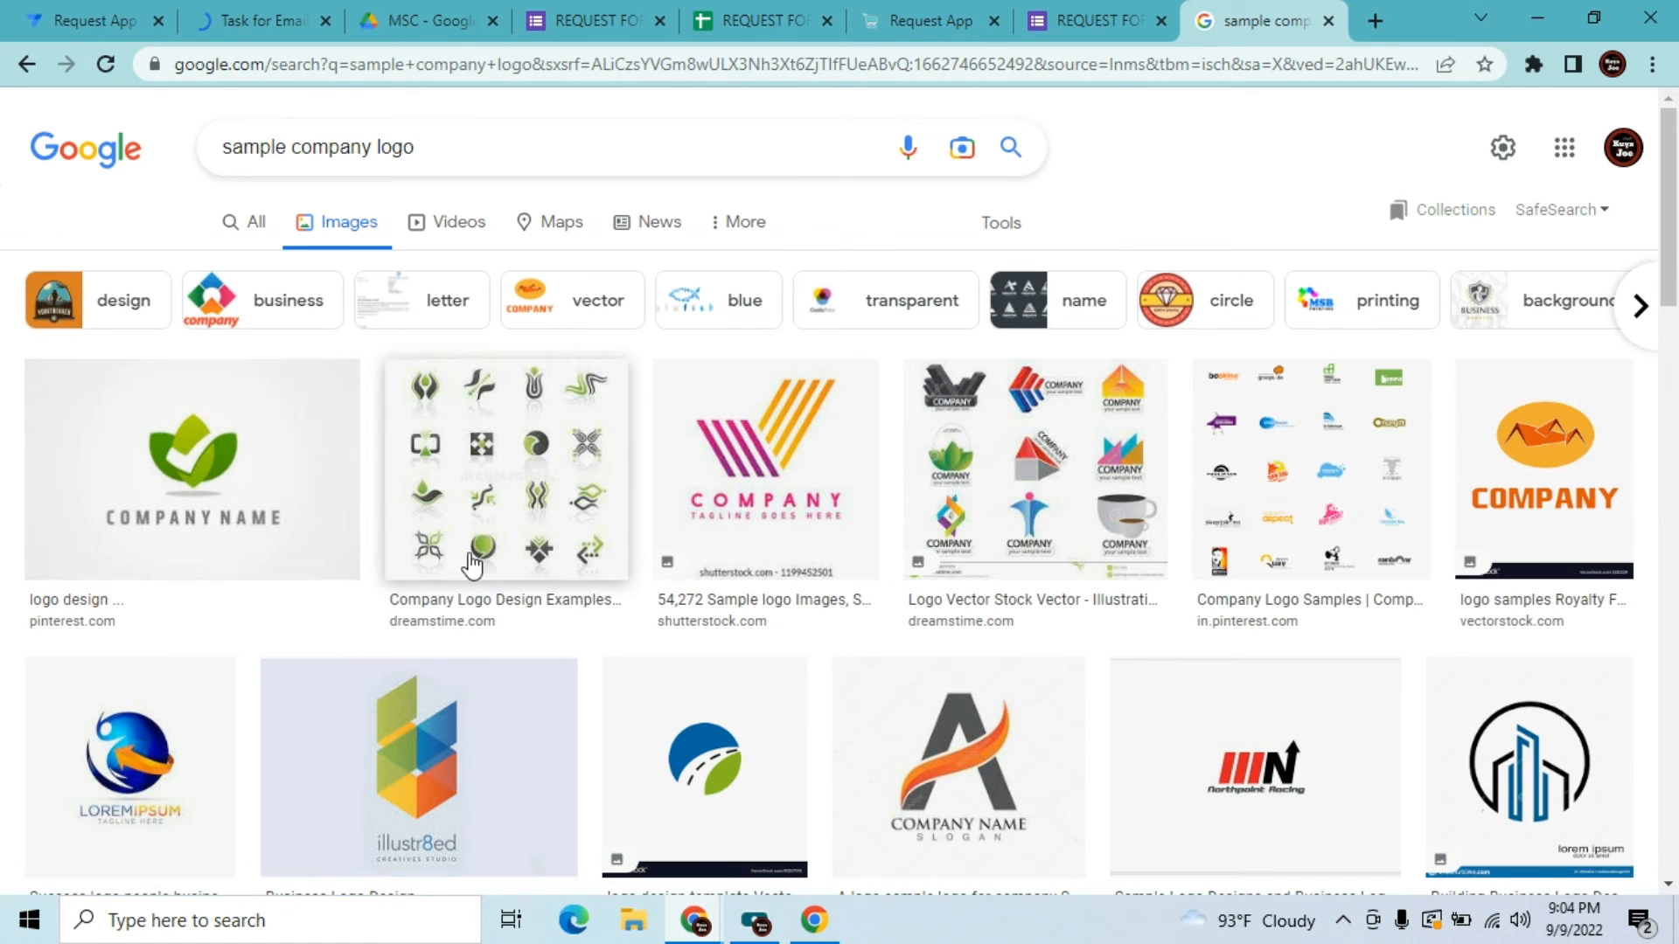
Save the green leaf logo image to the Desktop as 'company'
{"action": "left_click", "coordinate": [217, 464]}
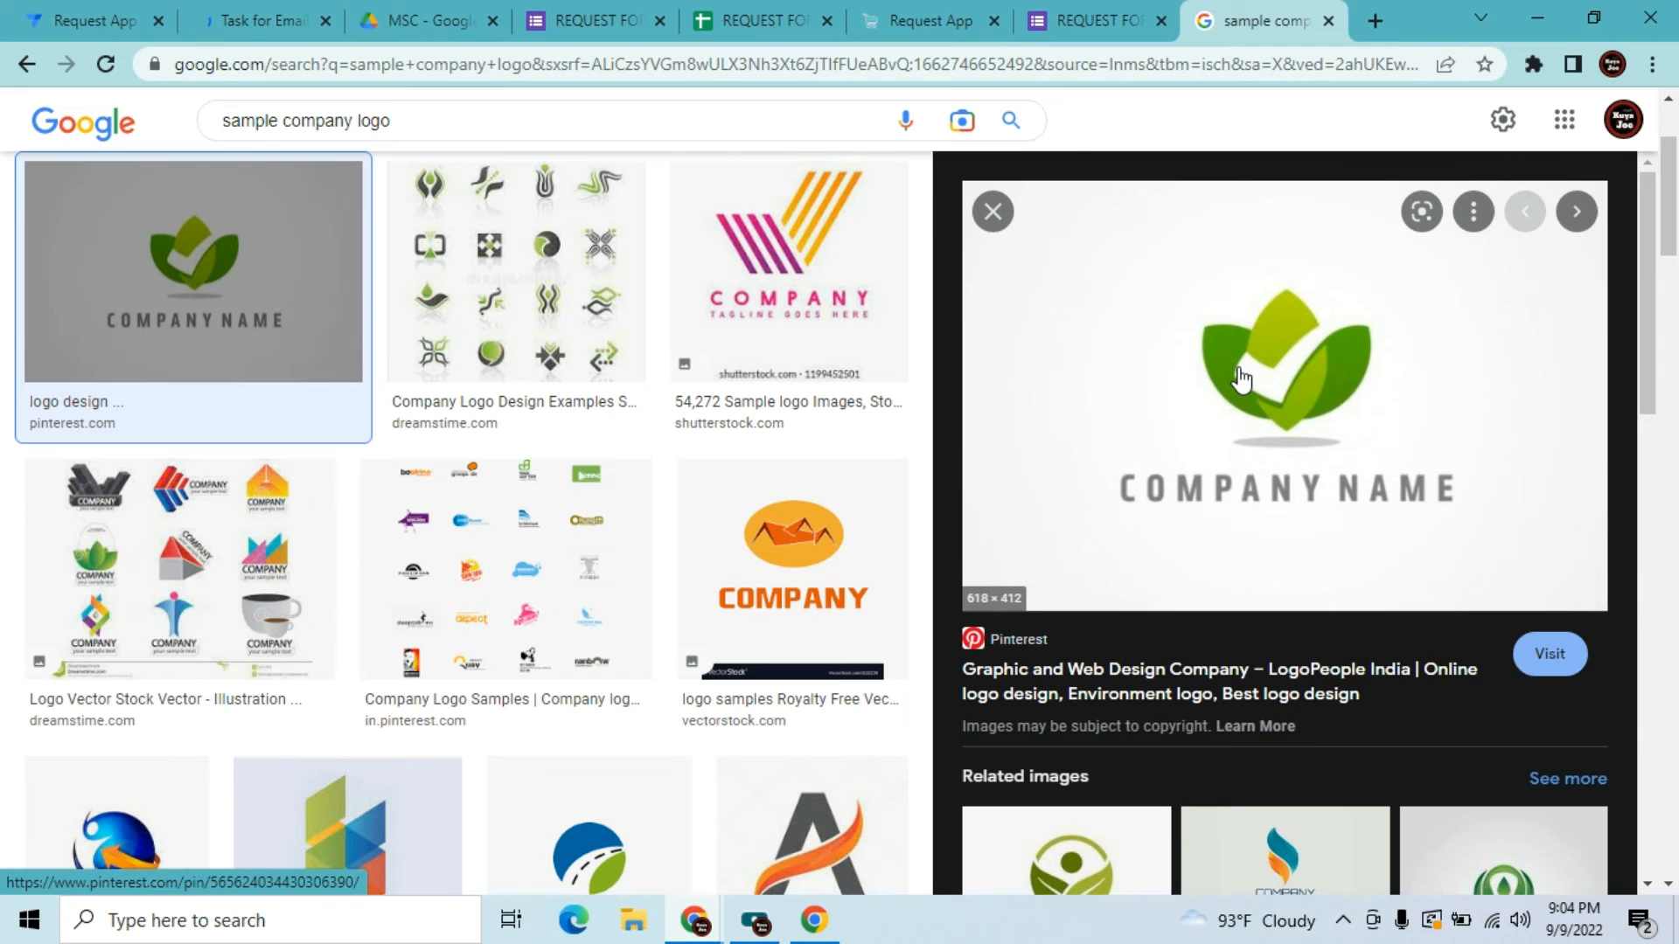
{"action": "right_click", "coordinate": [1240, 369]}
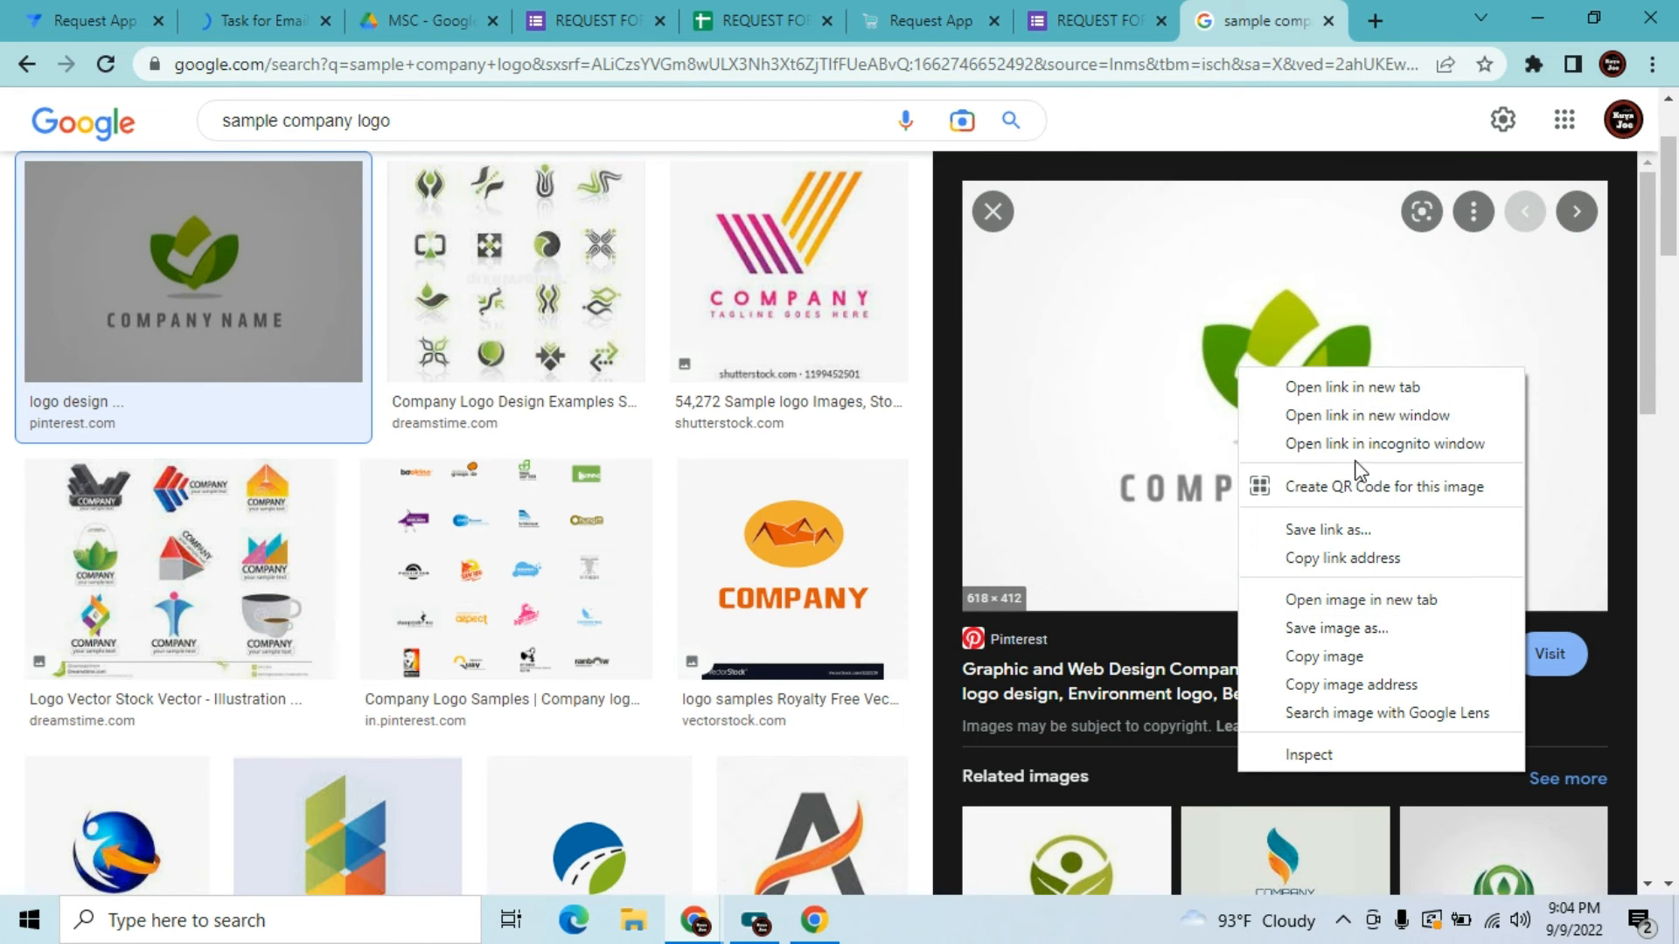
{"action": "left_click", "coordinate": [1353, 630]}
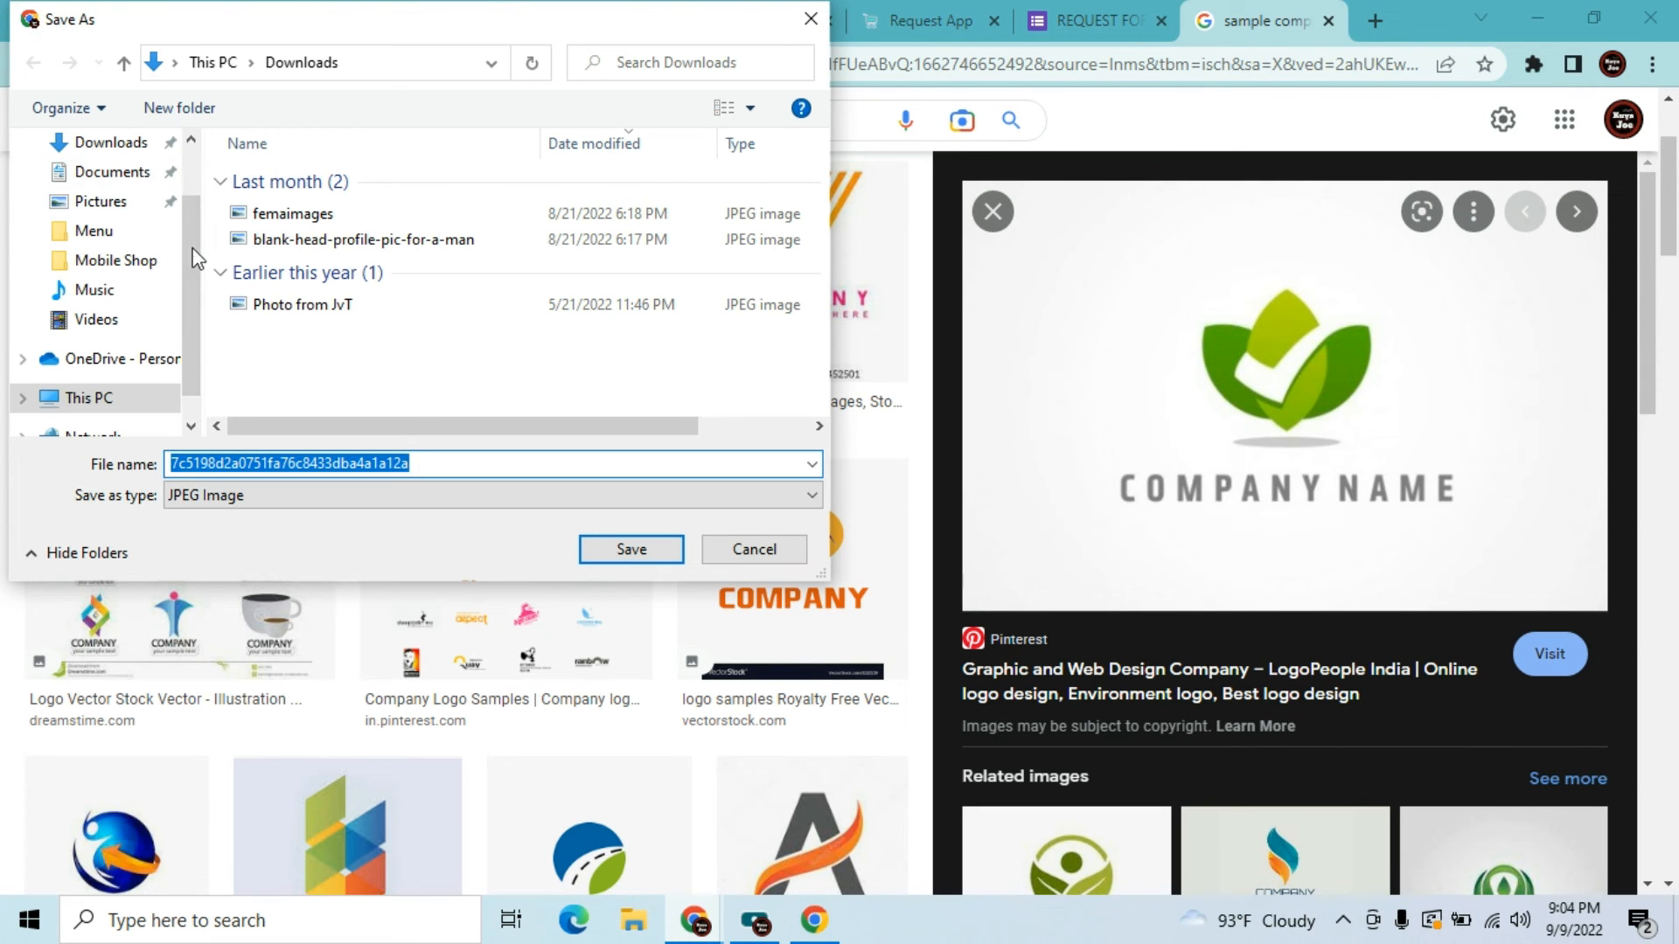
{"action": "scroll", "coordinate": [158, 192], "scroll_direction": "up", "scroll_amount": 1}
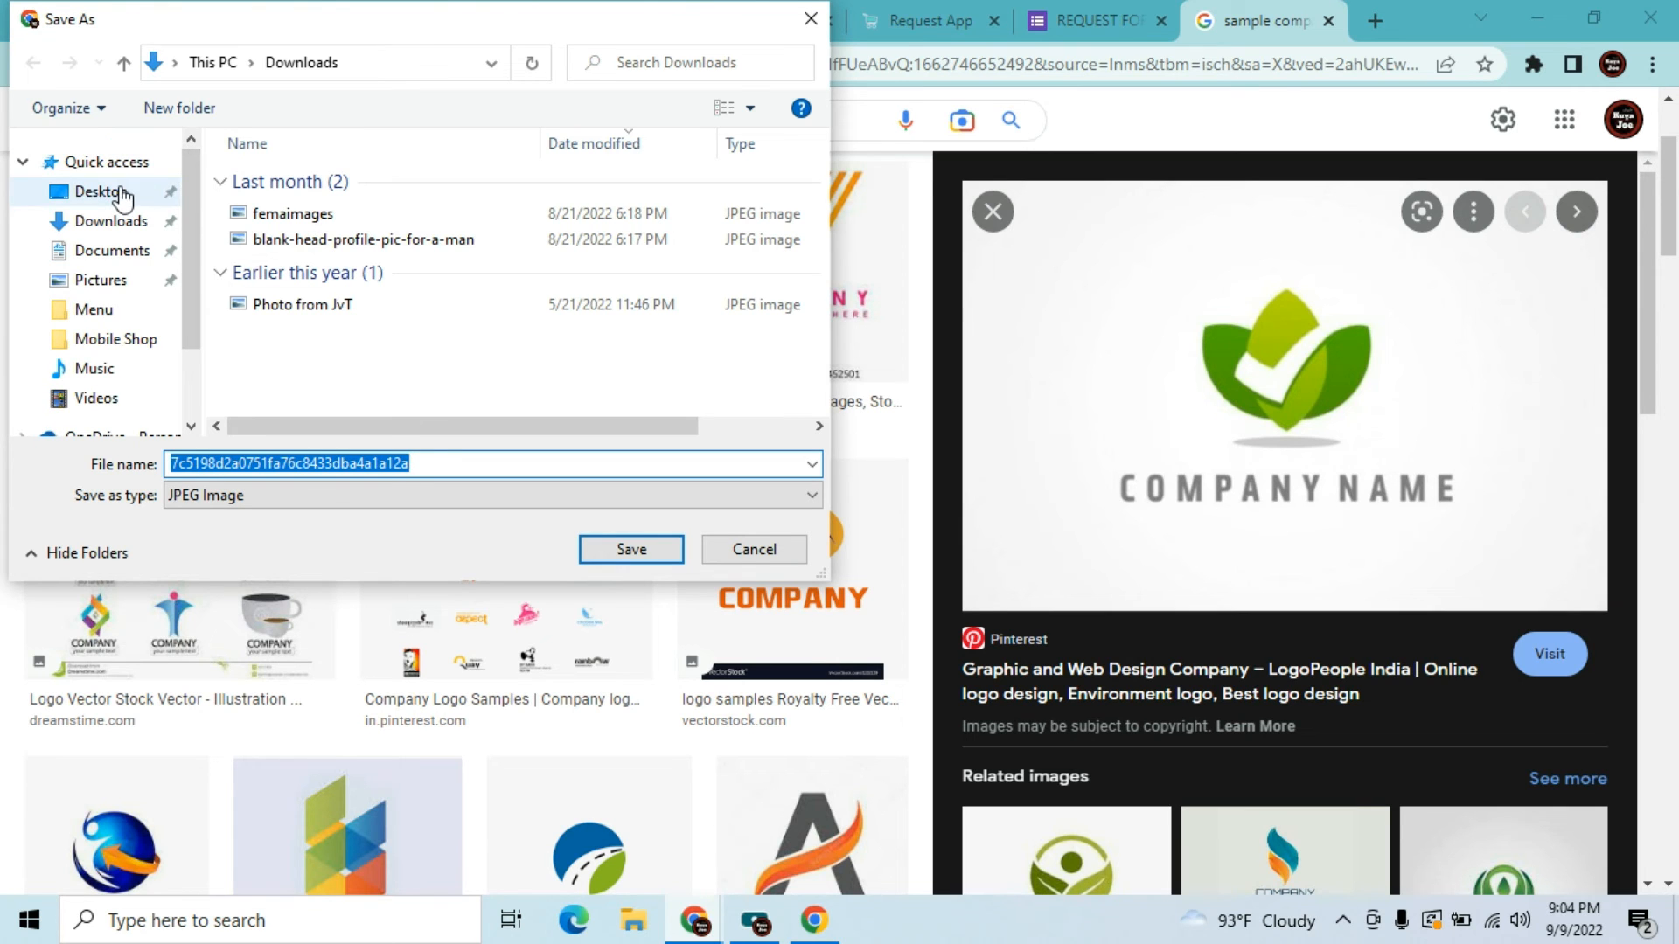
{"action": "left_click", "coordinate": [155, 191]}
{"action": "double_click", "coordinate": [269, 463]}
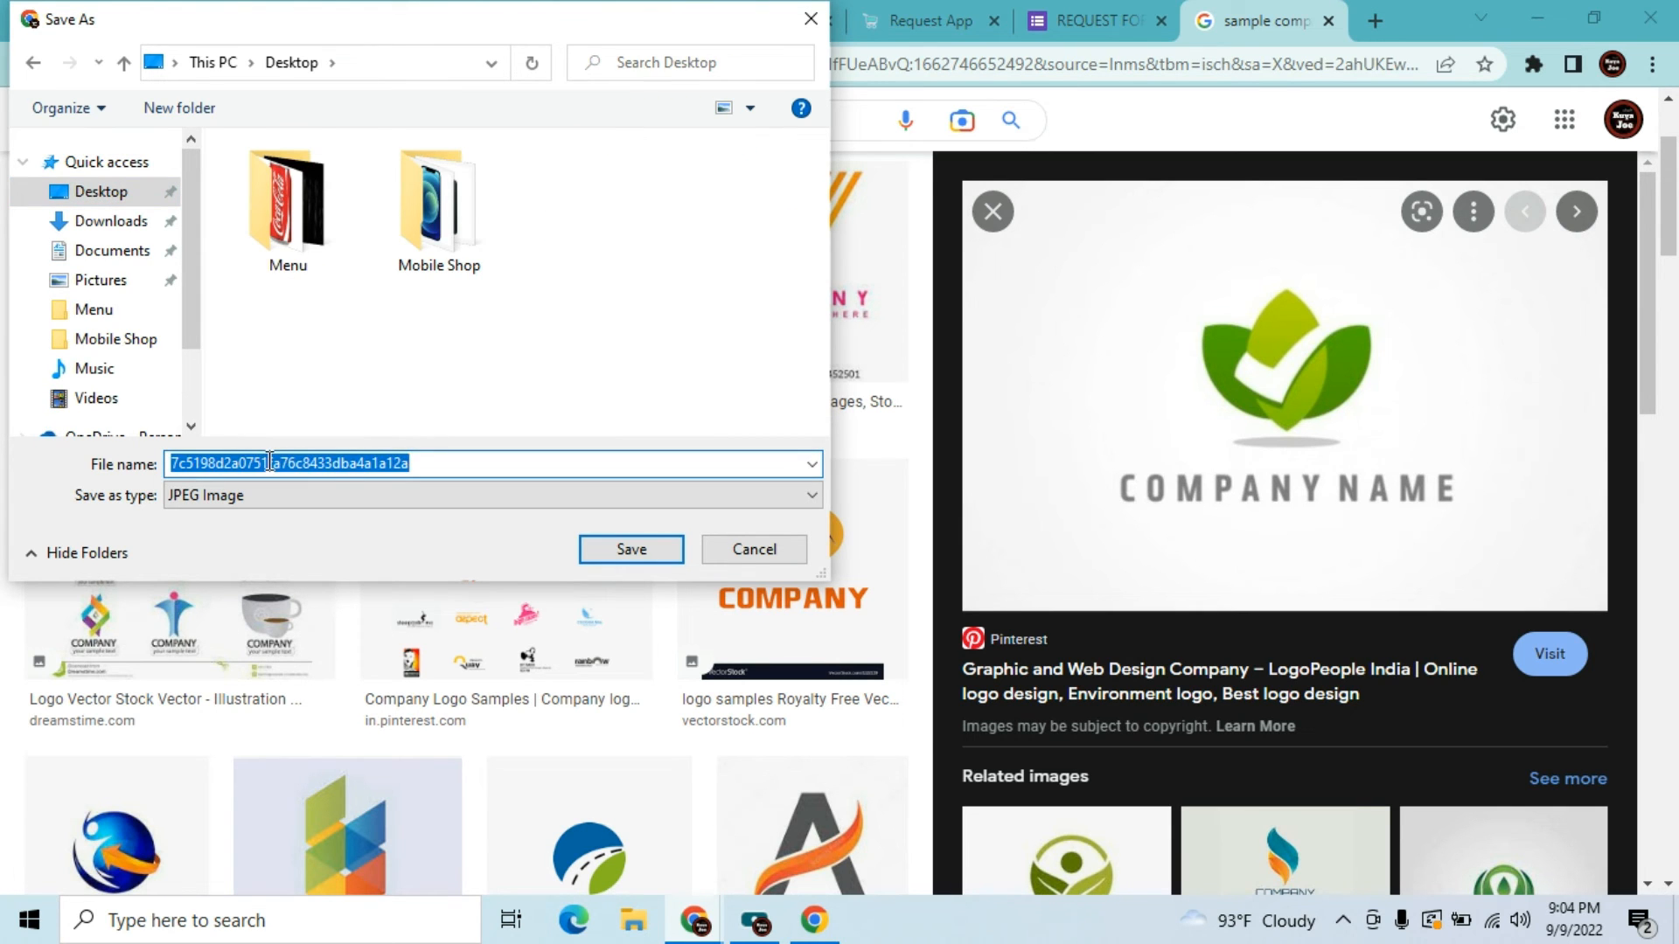
{"action": "type", "text": "company"}
{"action": "left_click", "coordinate": [639, 551]}
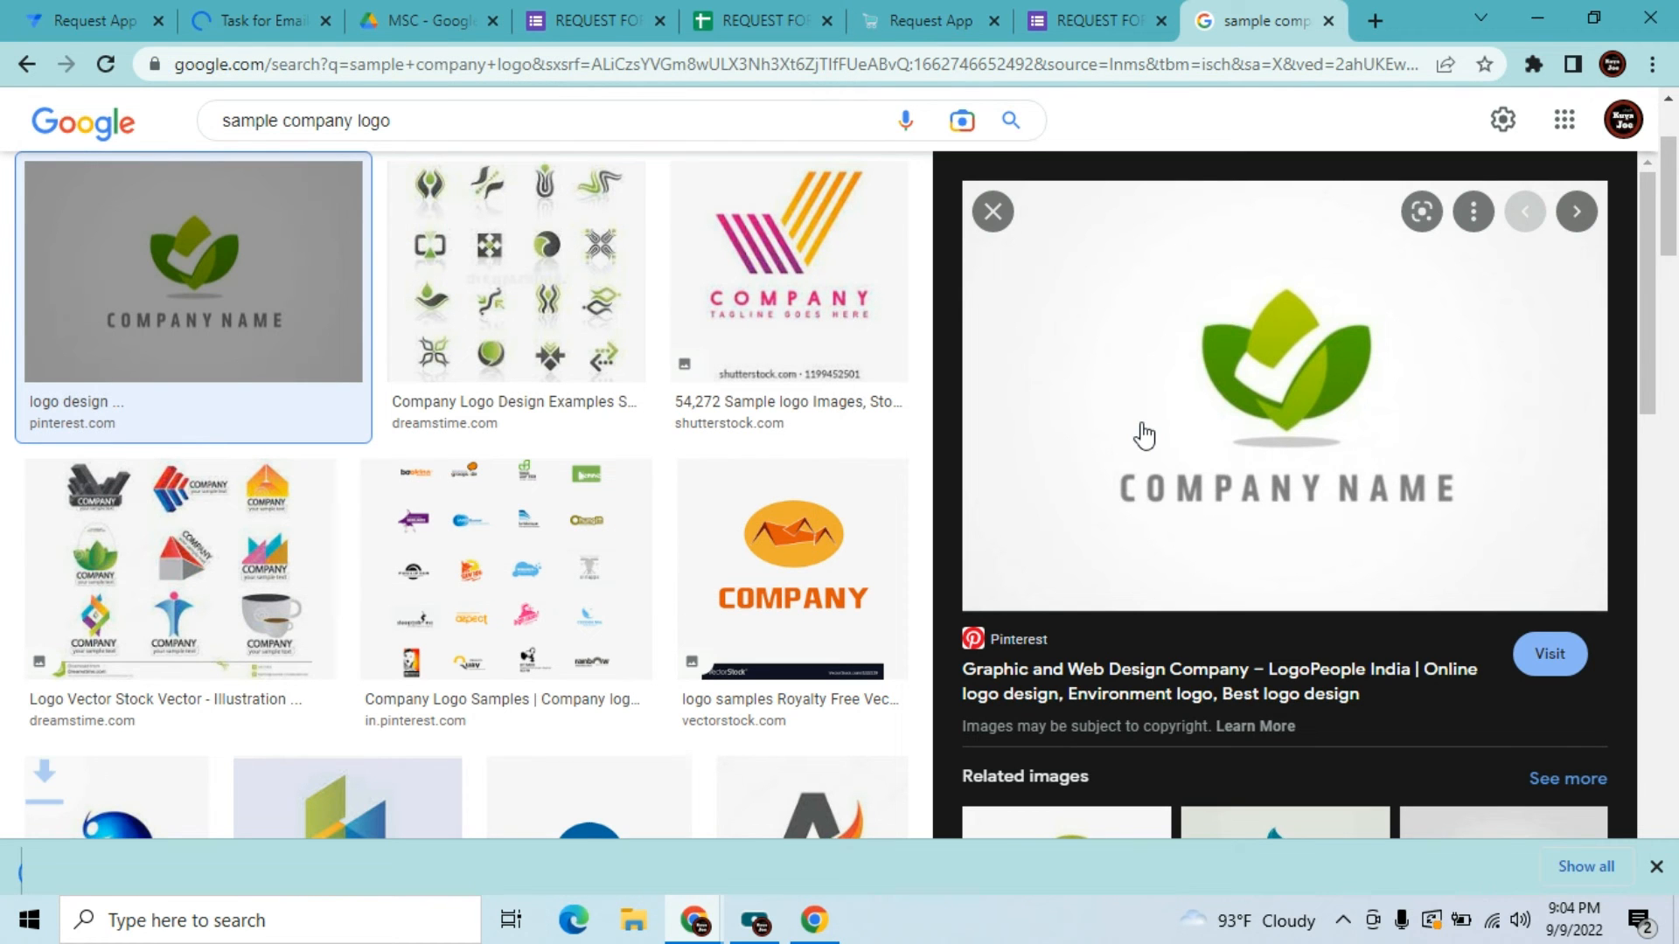
Return to the template and dismiss the comp.jpg download notice
{"action": "left_click", "coordinate": [1327, 21]}
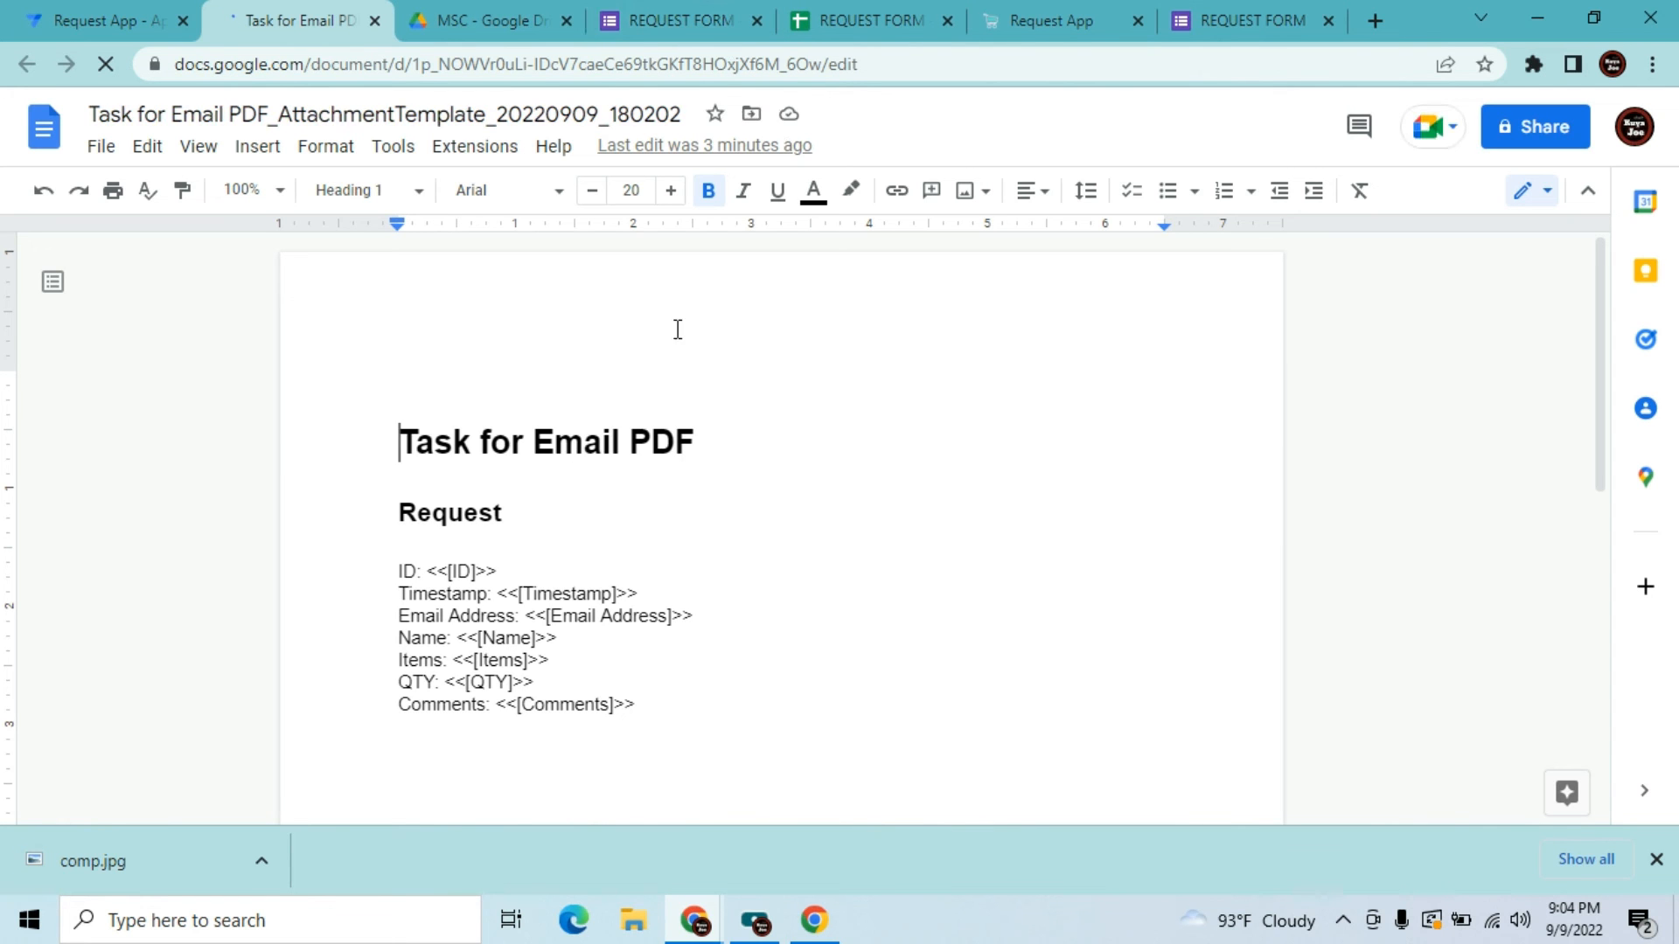
{"action": "left_click", "coordinate": [99, 147]}
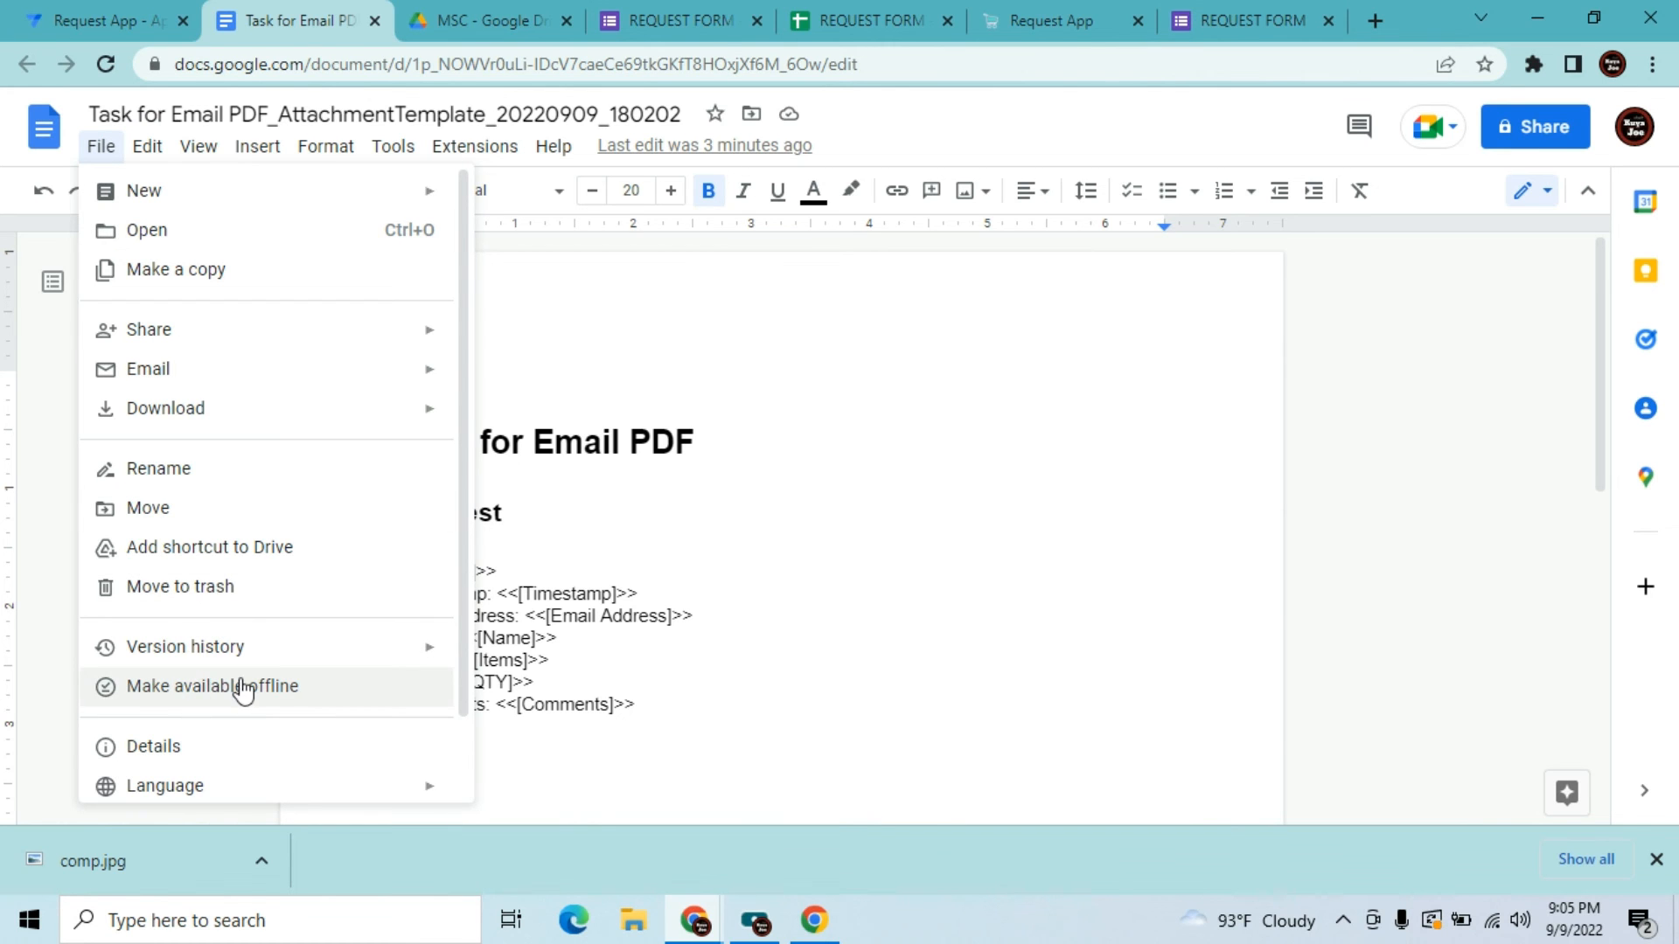
{"action": "mouse_move", "coordinate": [241, 643]}
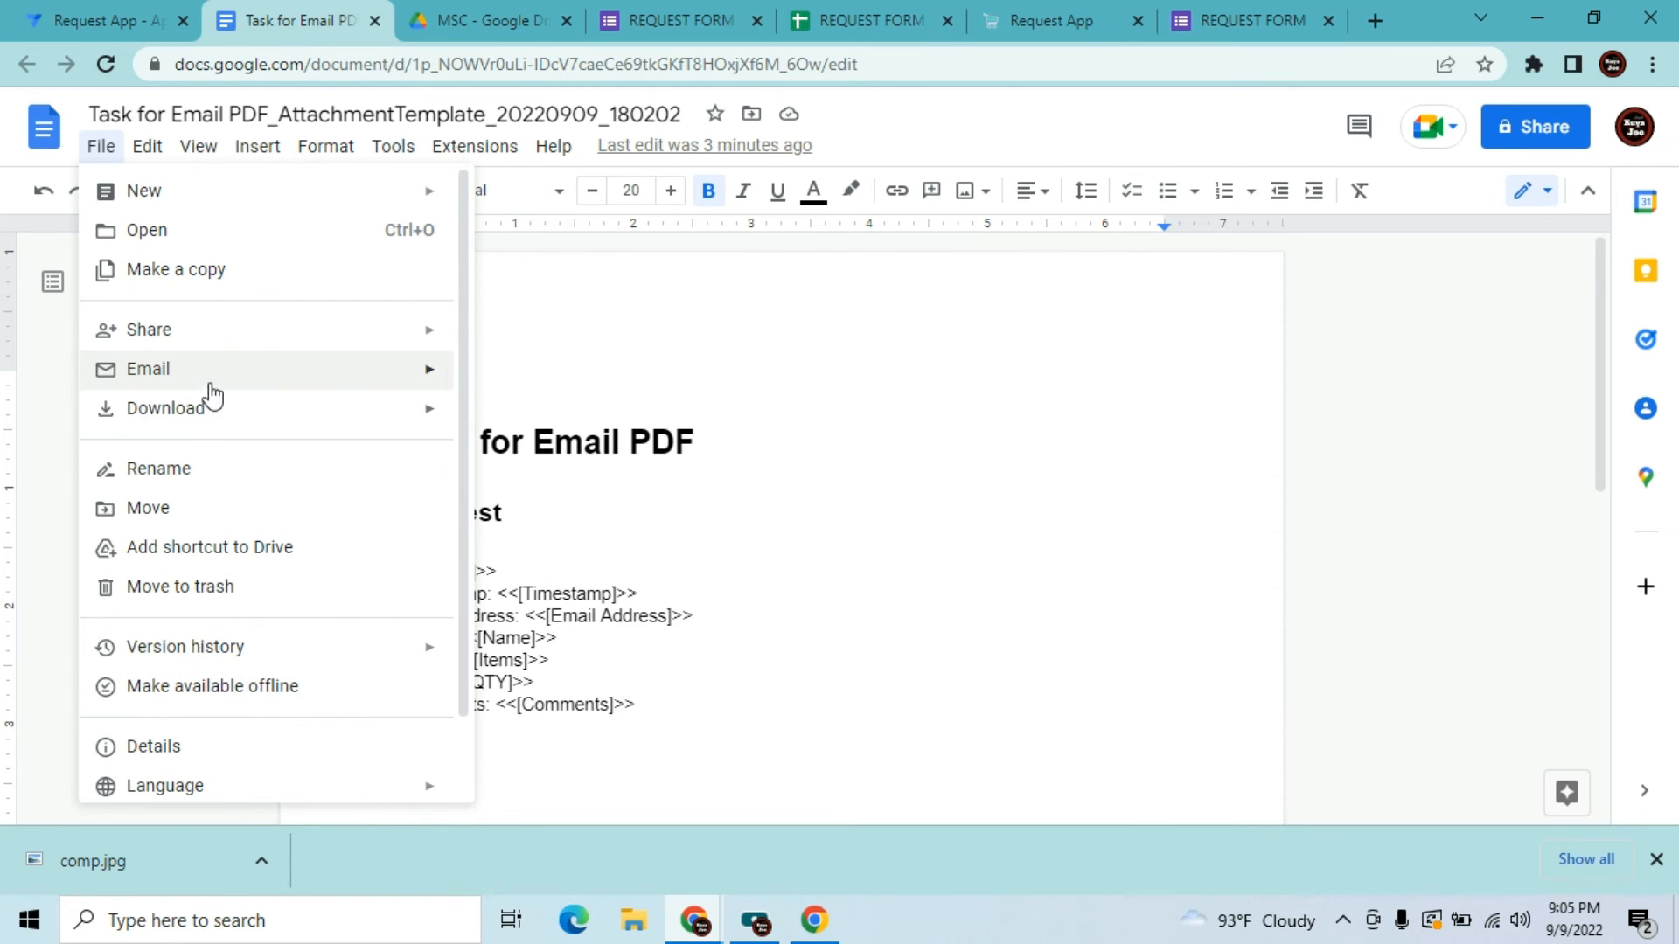
{"action": "left_click", "coordinate": [1430, 428]}
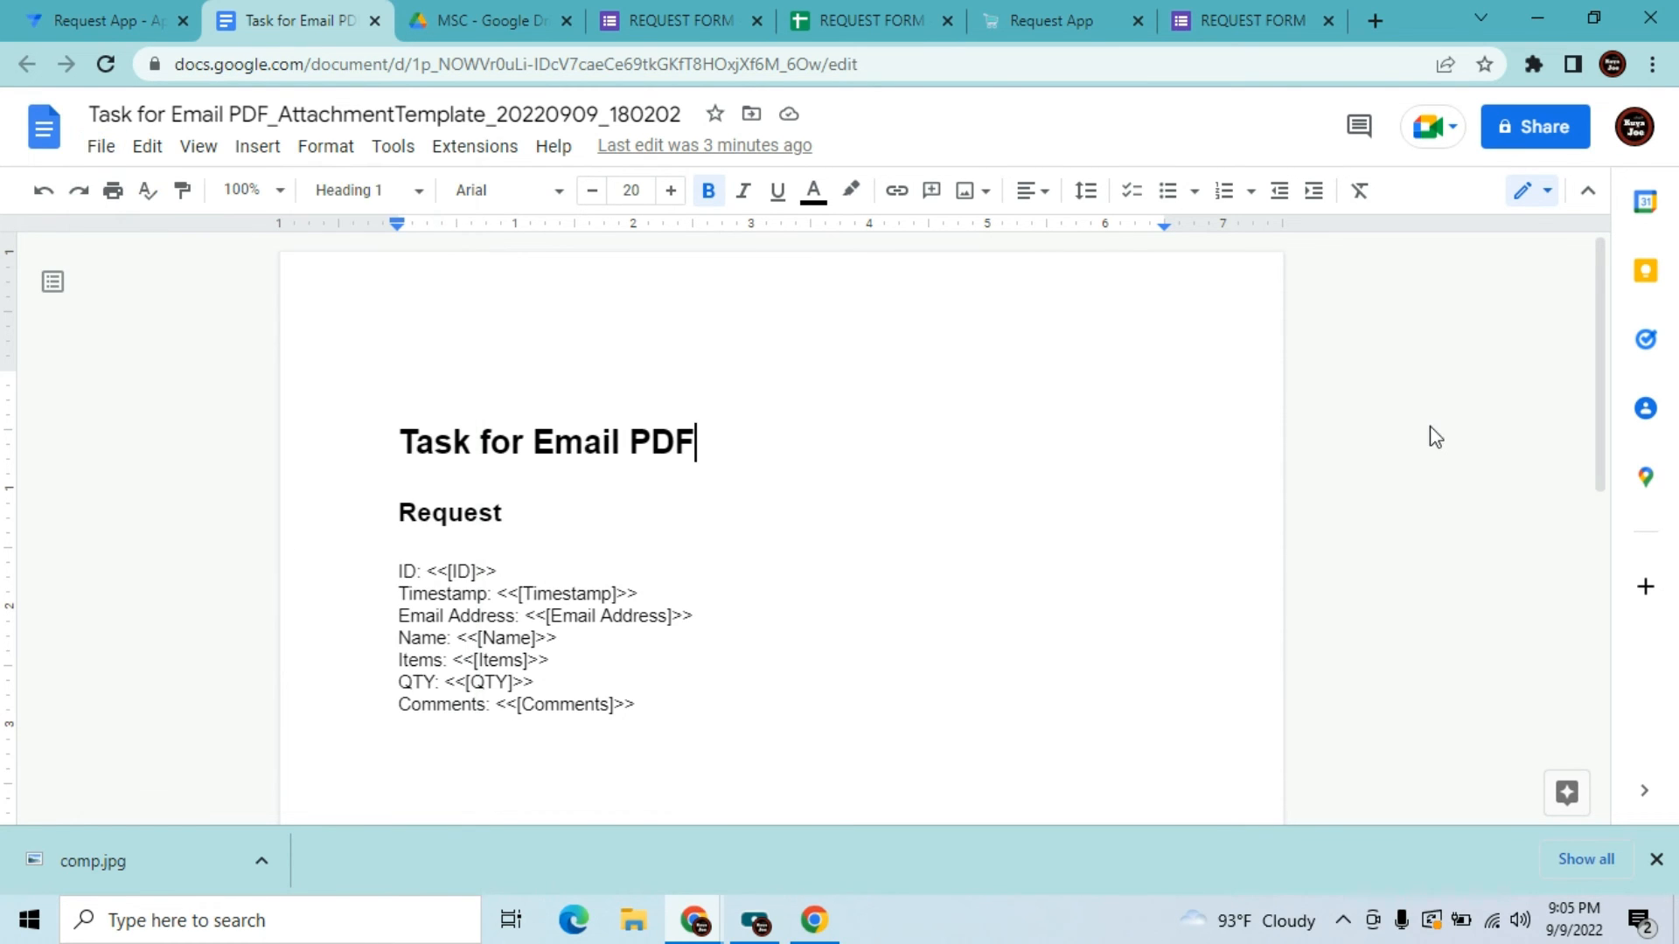
{"action": "left_click_drag", "start_coordinate": [1597, 391], "coordinate": [1597, 439]}
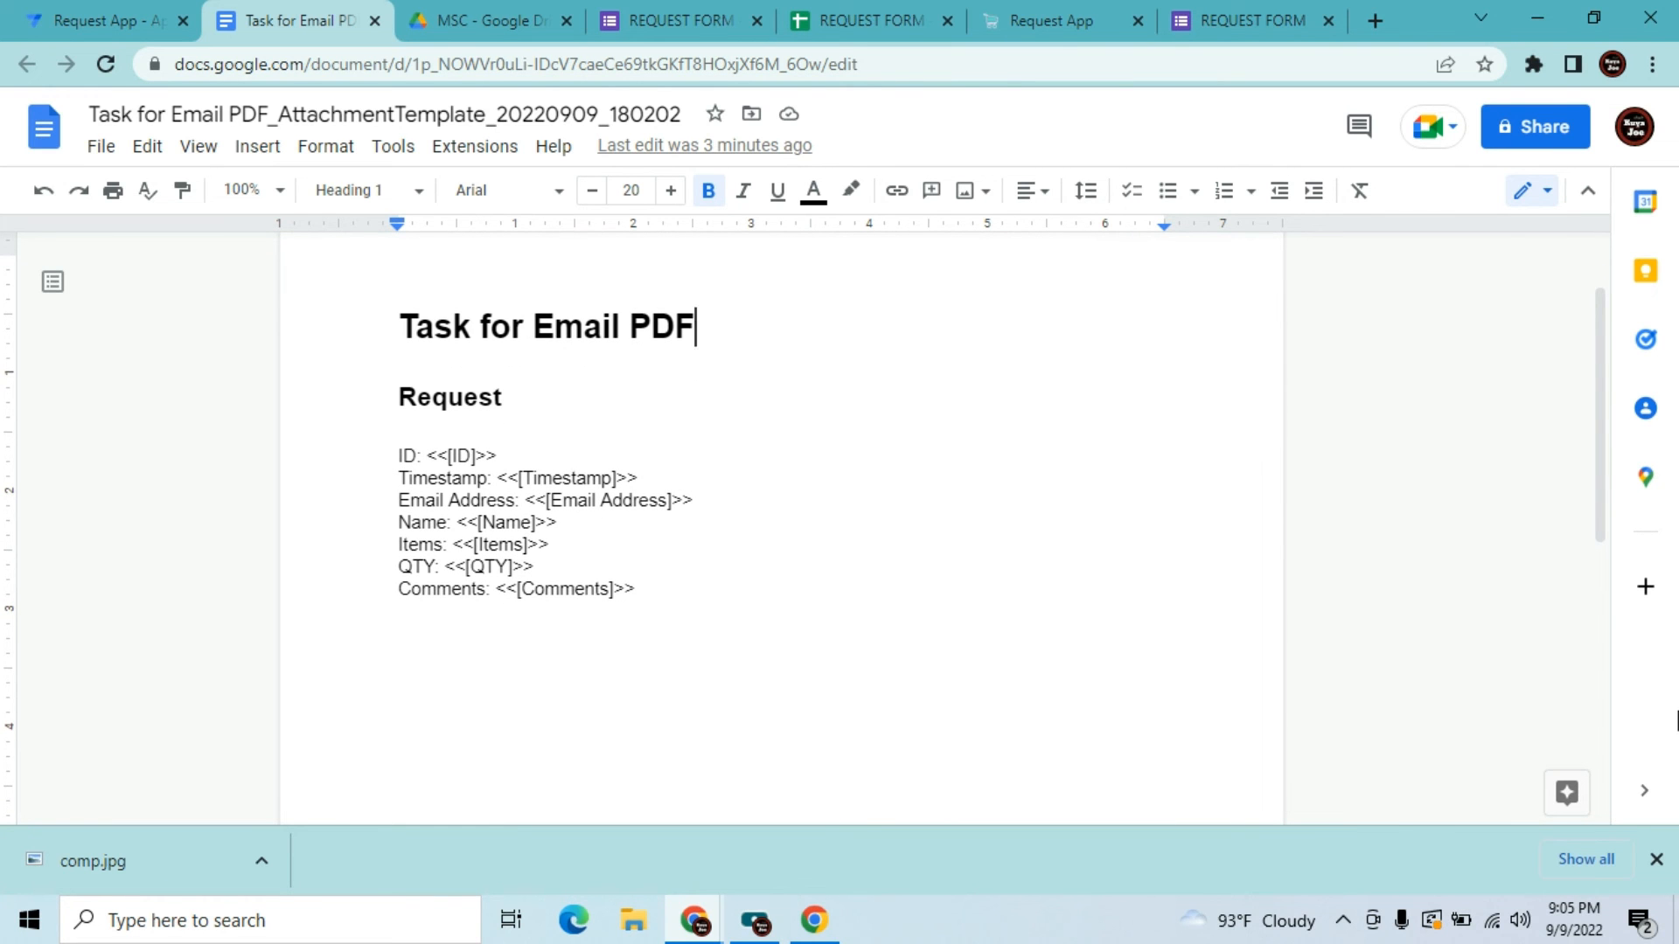
{"action": "left_click", "coordinate": [1656, 860]}
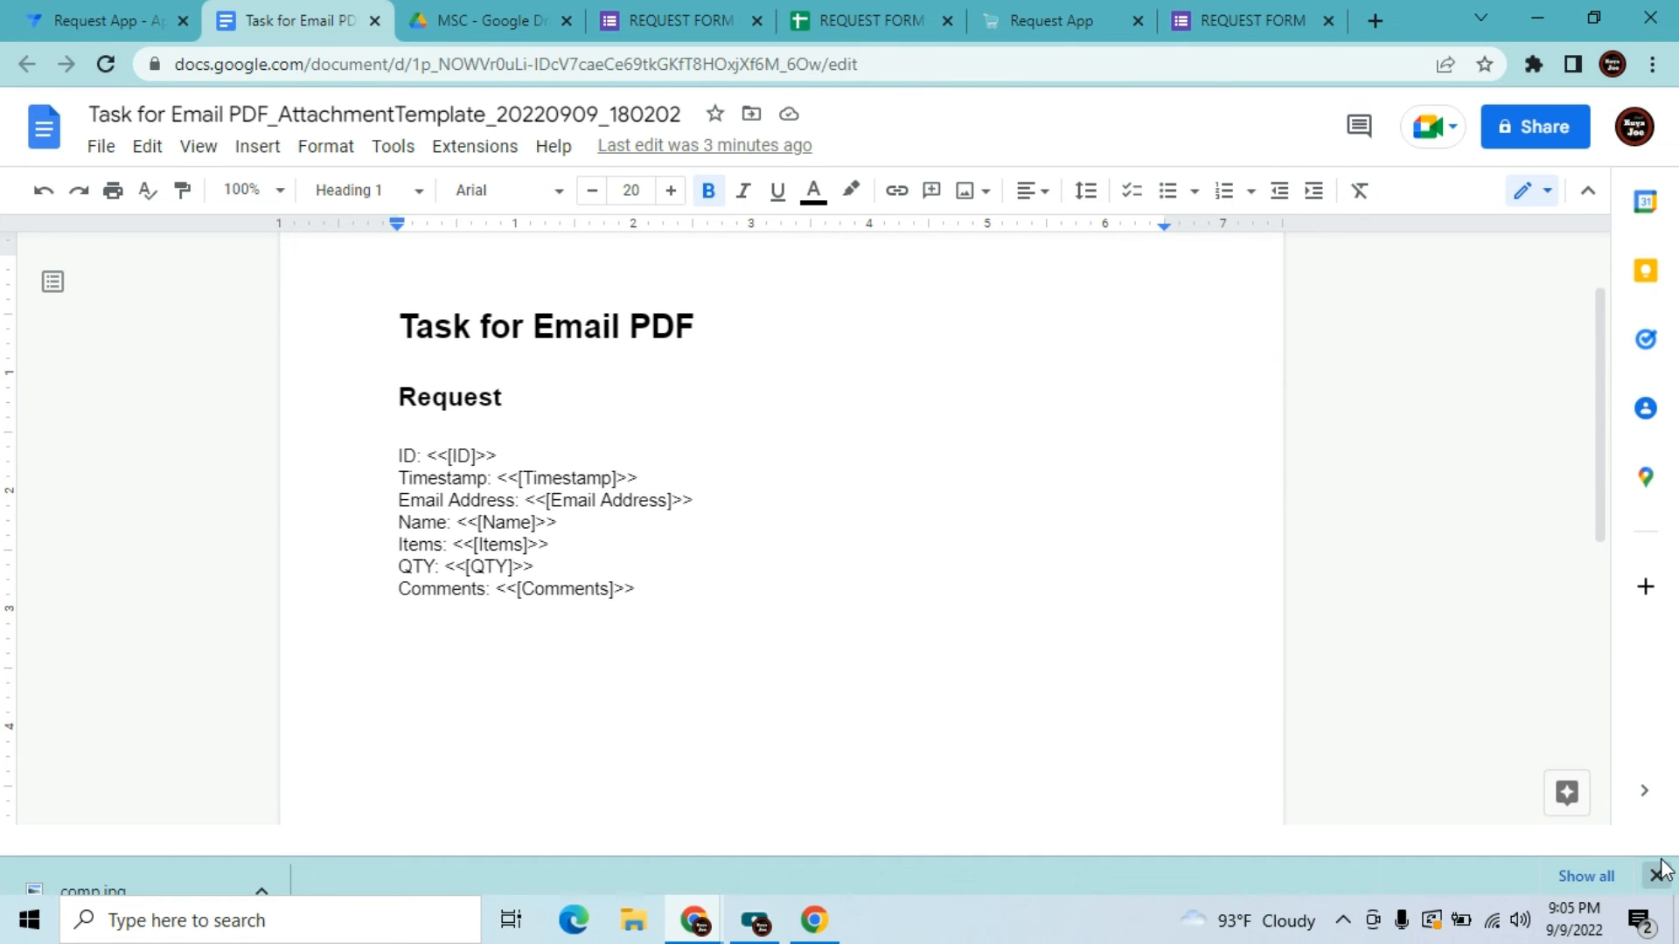
In Page setup, set the paper size to A4 with a white page colour
{"action": "left_click", "coordinate": [101, 148]}
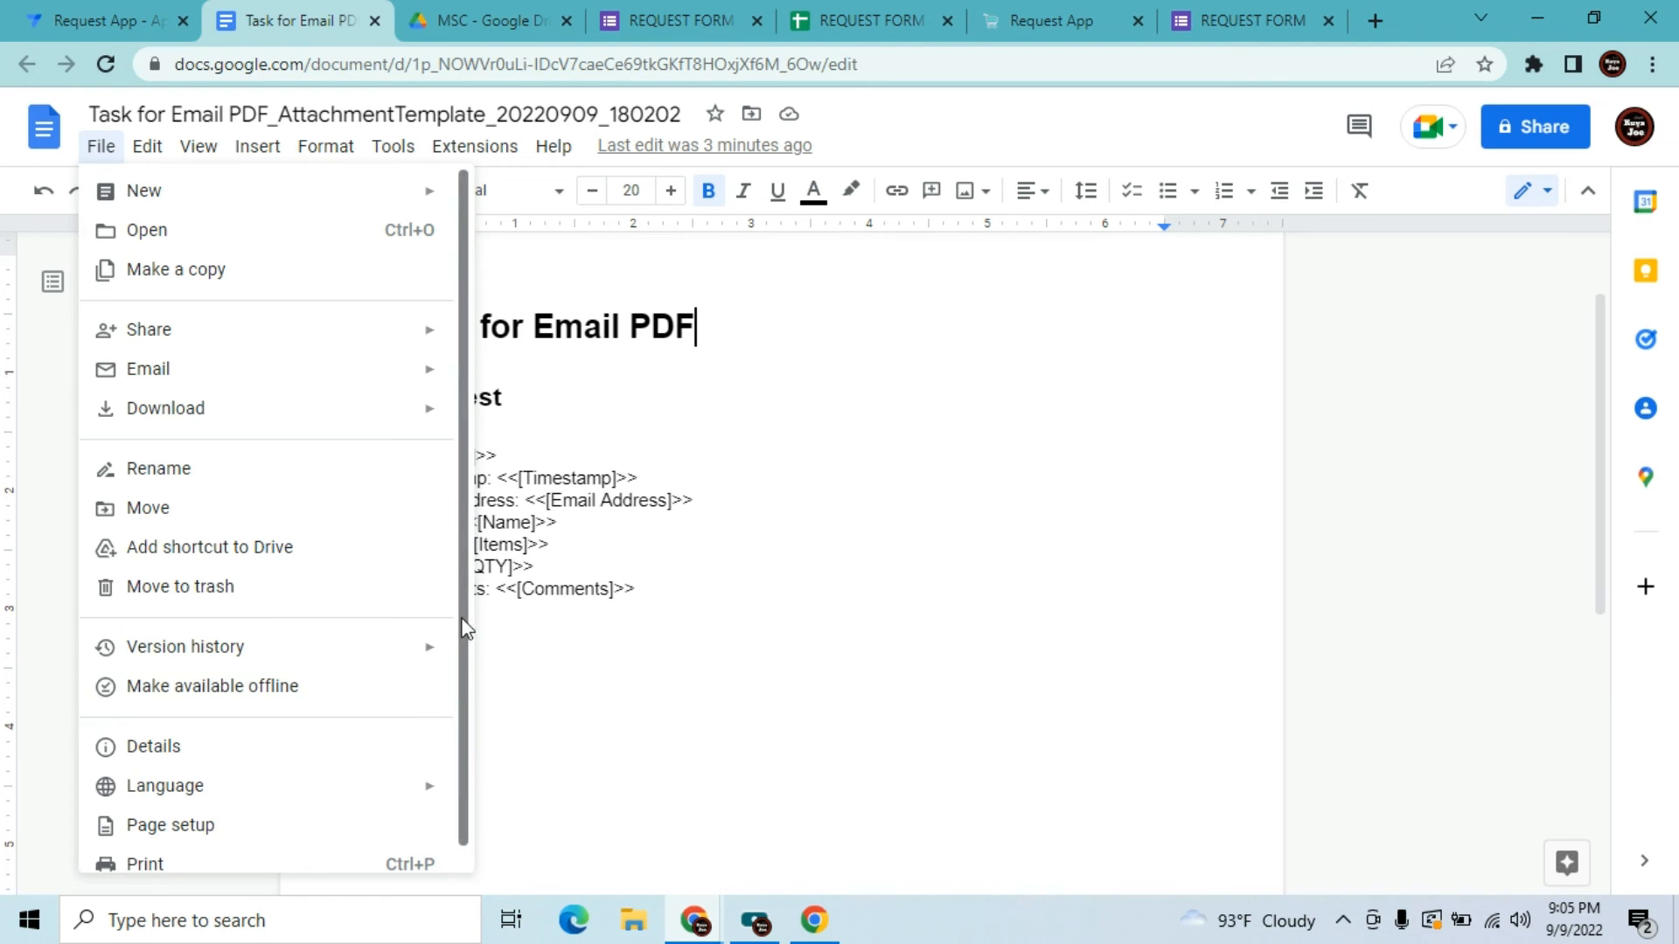
{"action": "left_click_drag", "start_coordinate": [463, 628], "coordinate": [464, 701]}
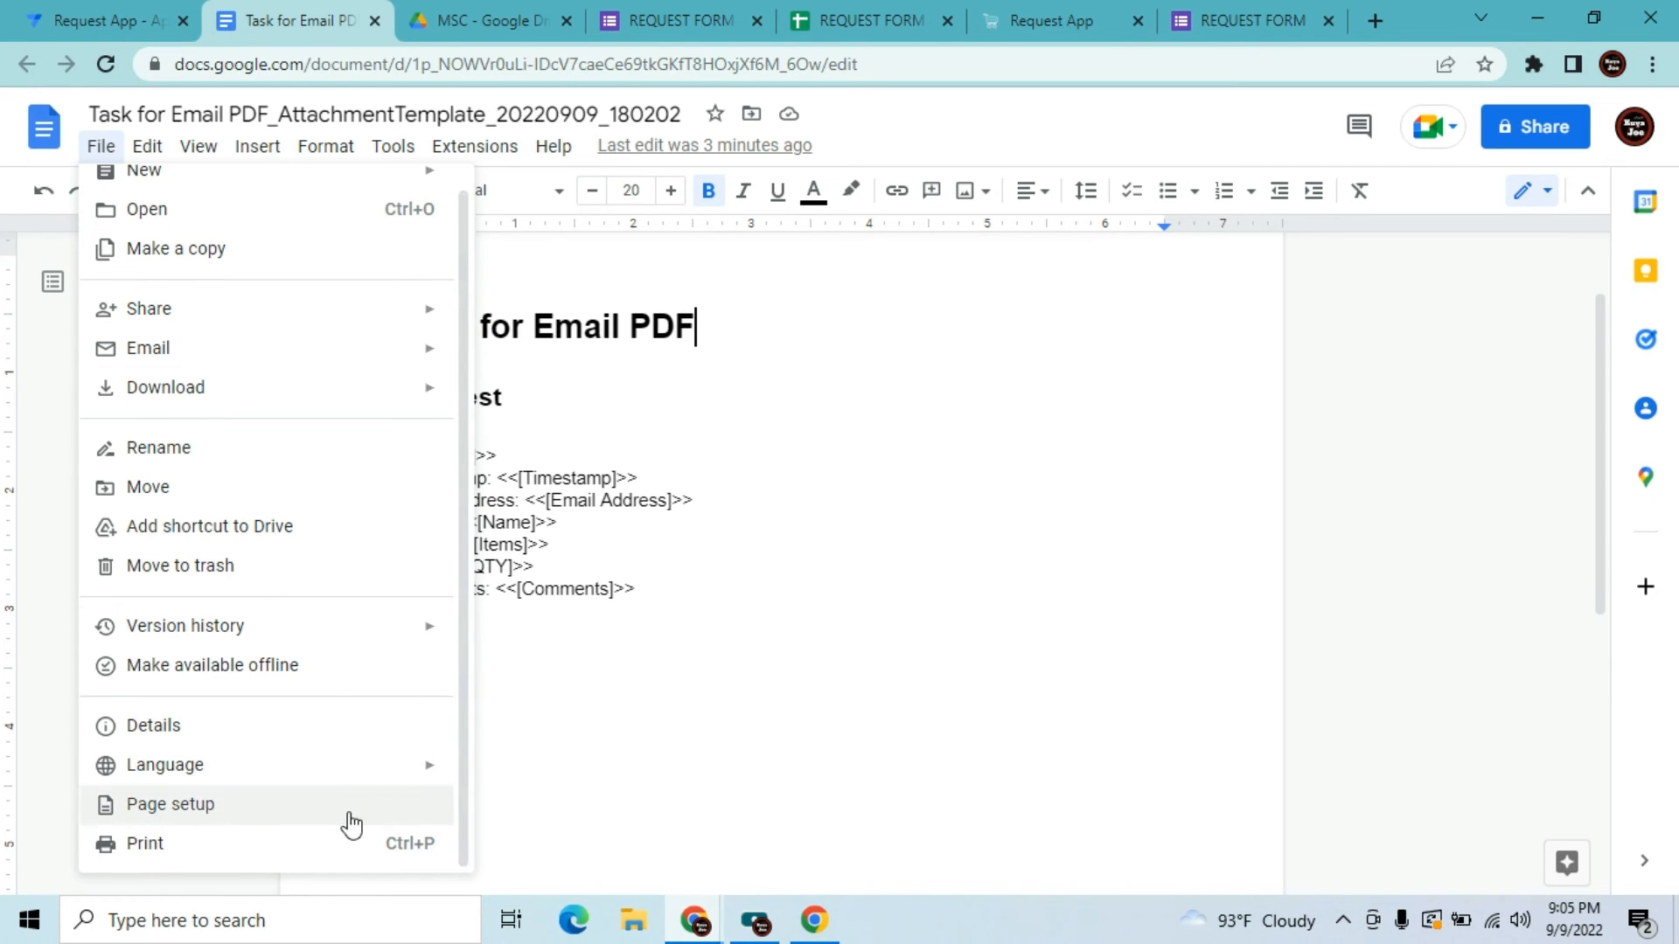
{"action": "left_click", "coordinate": [270, 817]}
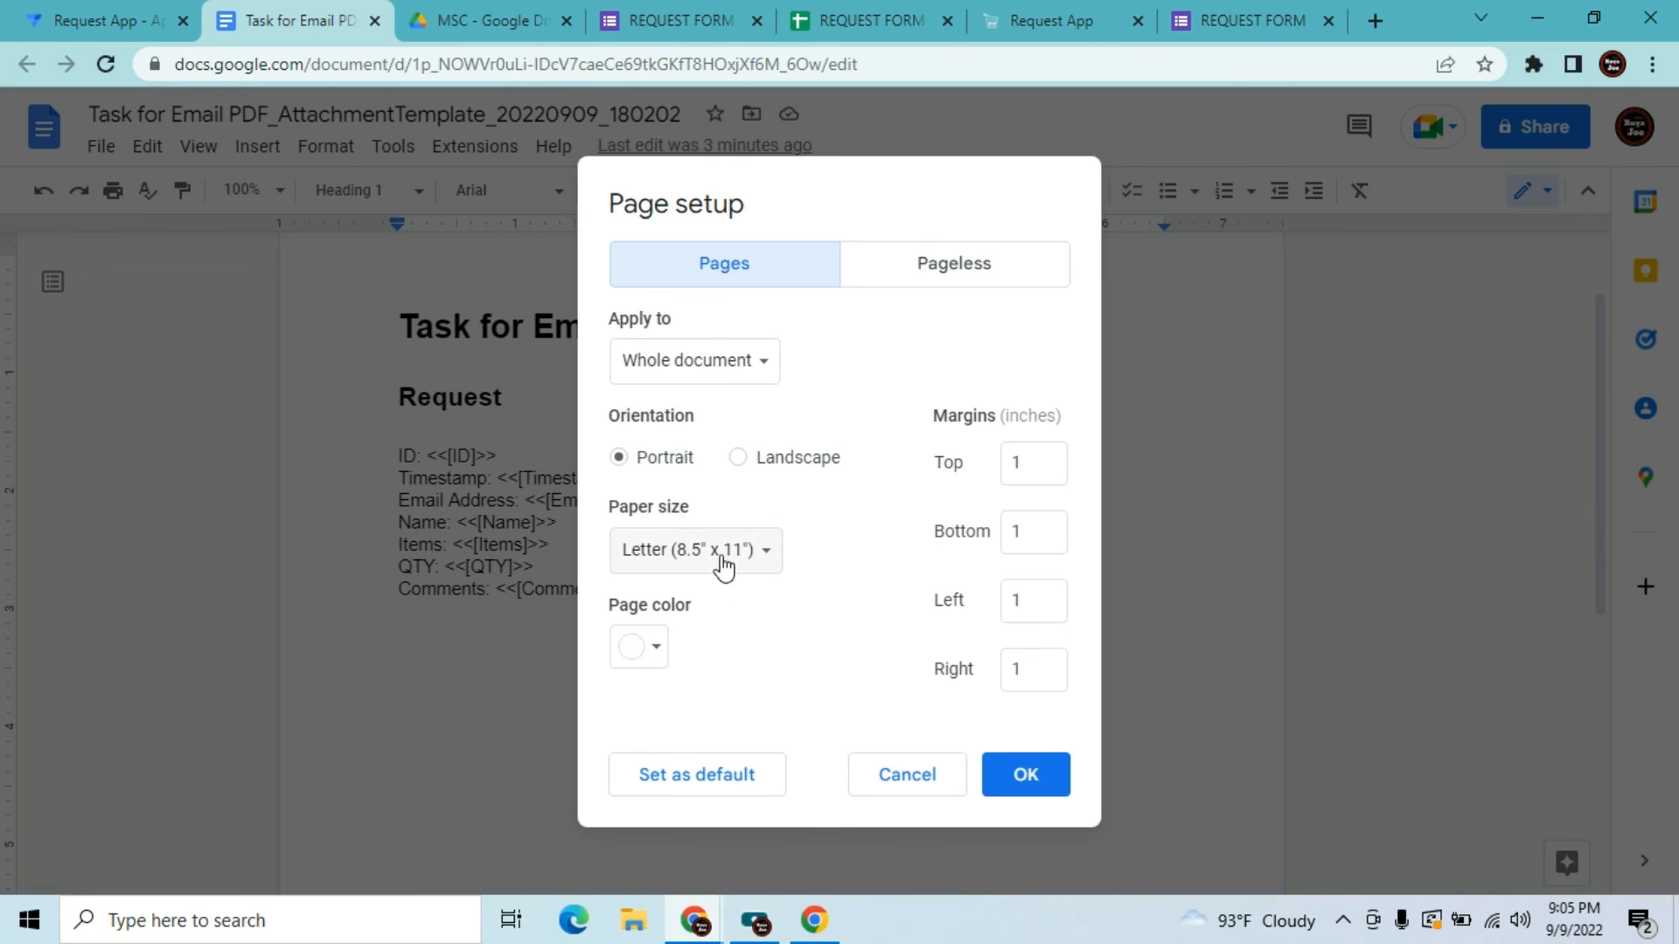
{"action": "left_click", "coordinate": [723, 566]}
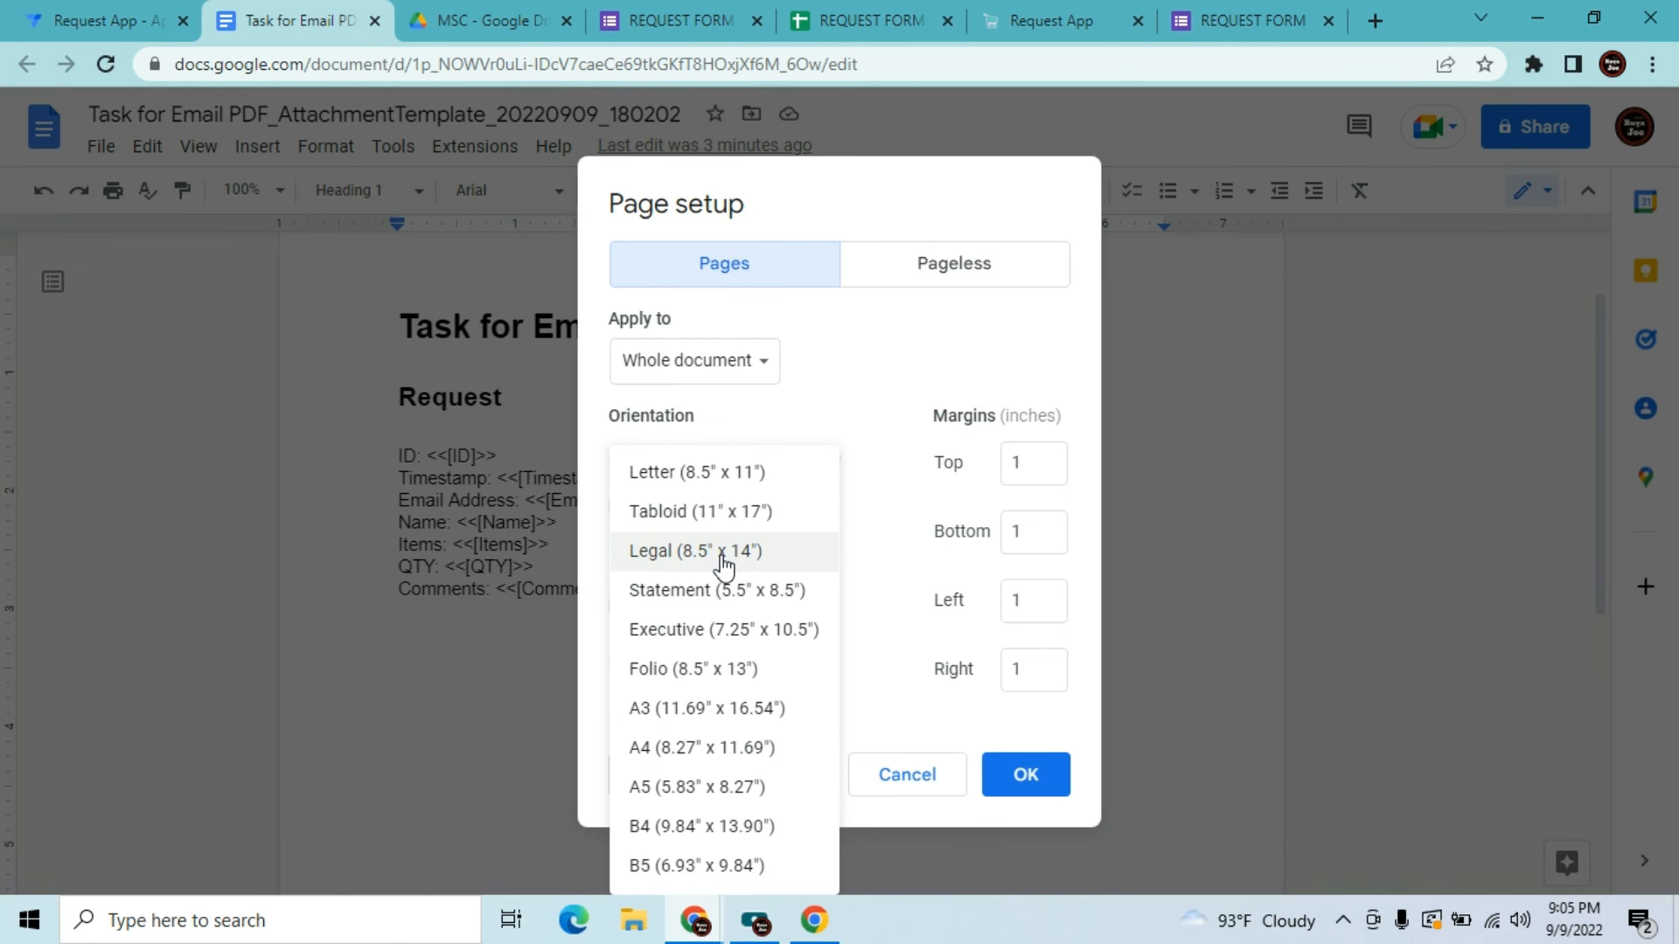
{"action": "left_click", "coordinate": [723, 747]}
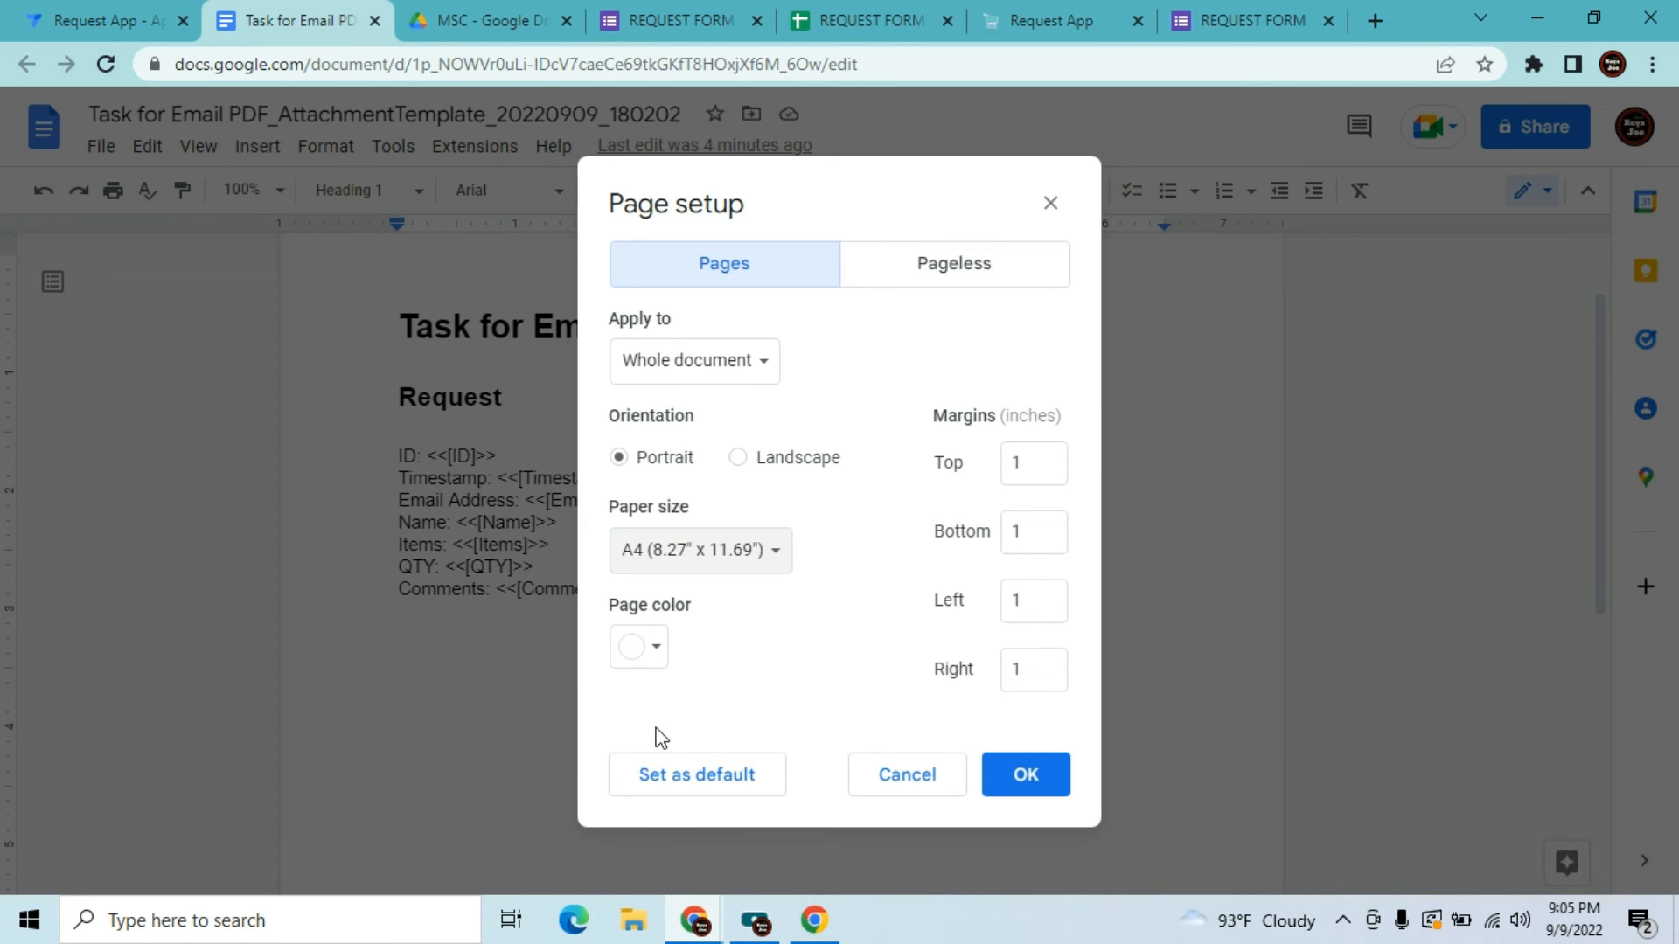
{"action": "left_click", "coordinate": [654, 651]}
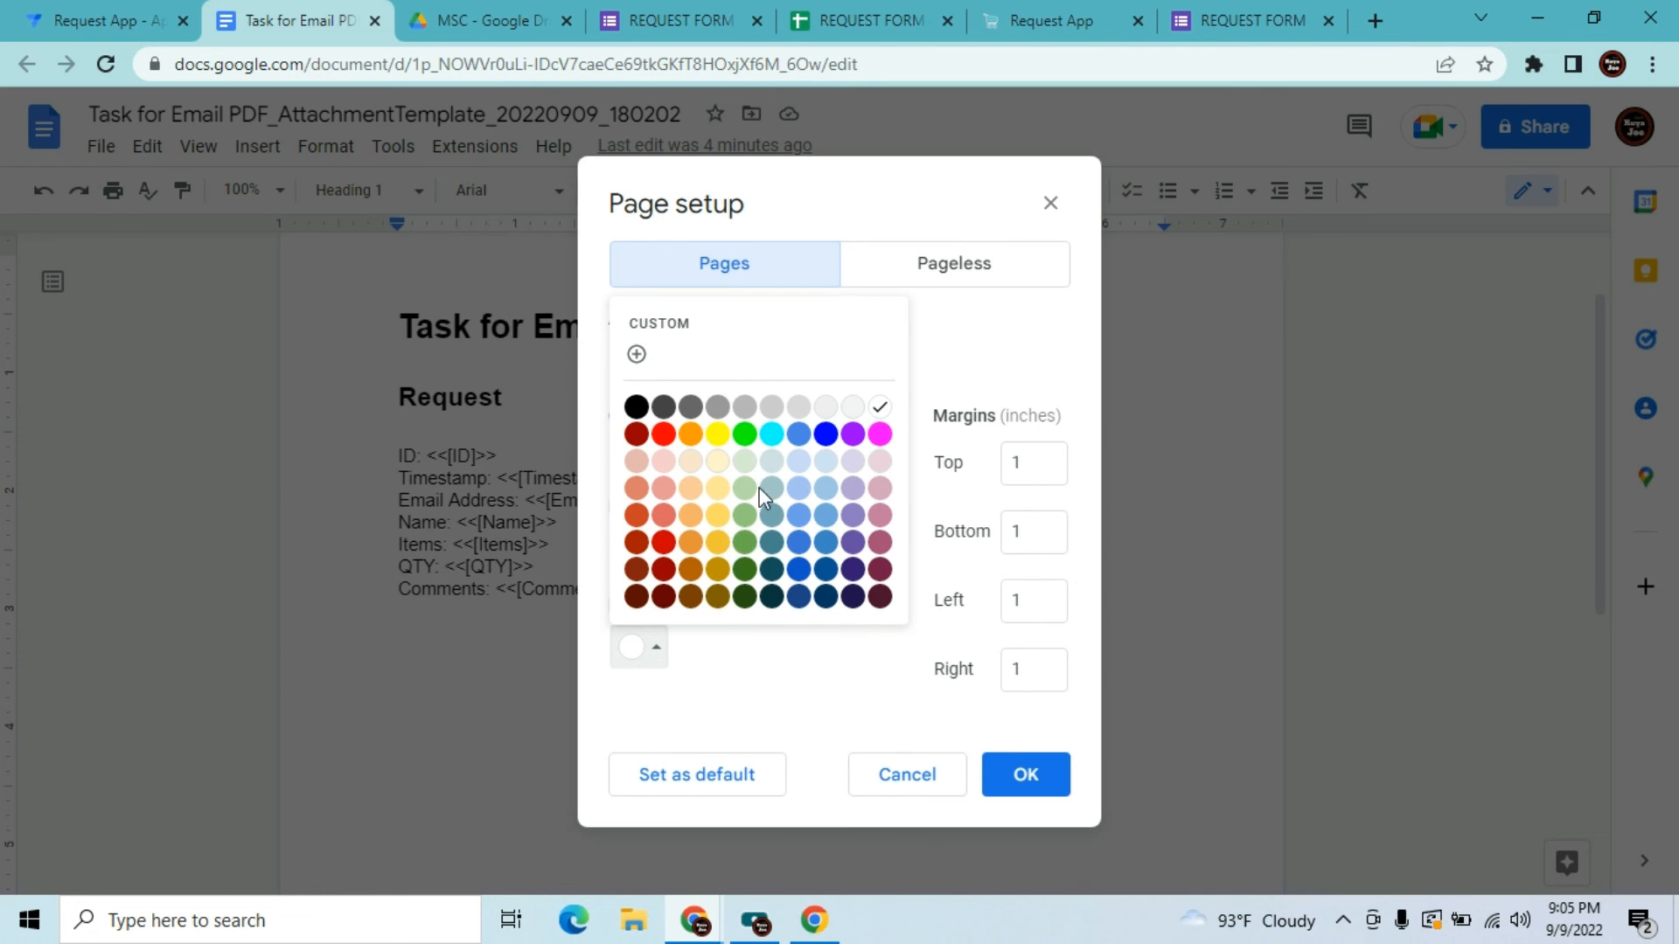
{"action": "left_click", "coordinate": [745, 433]}
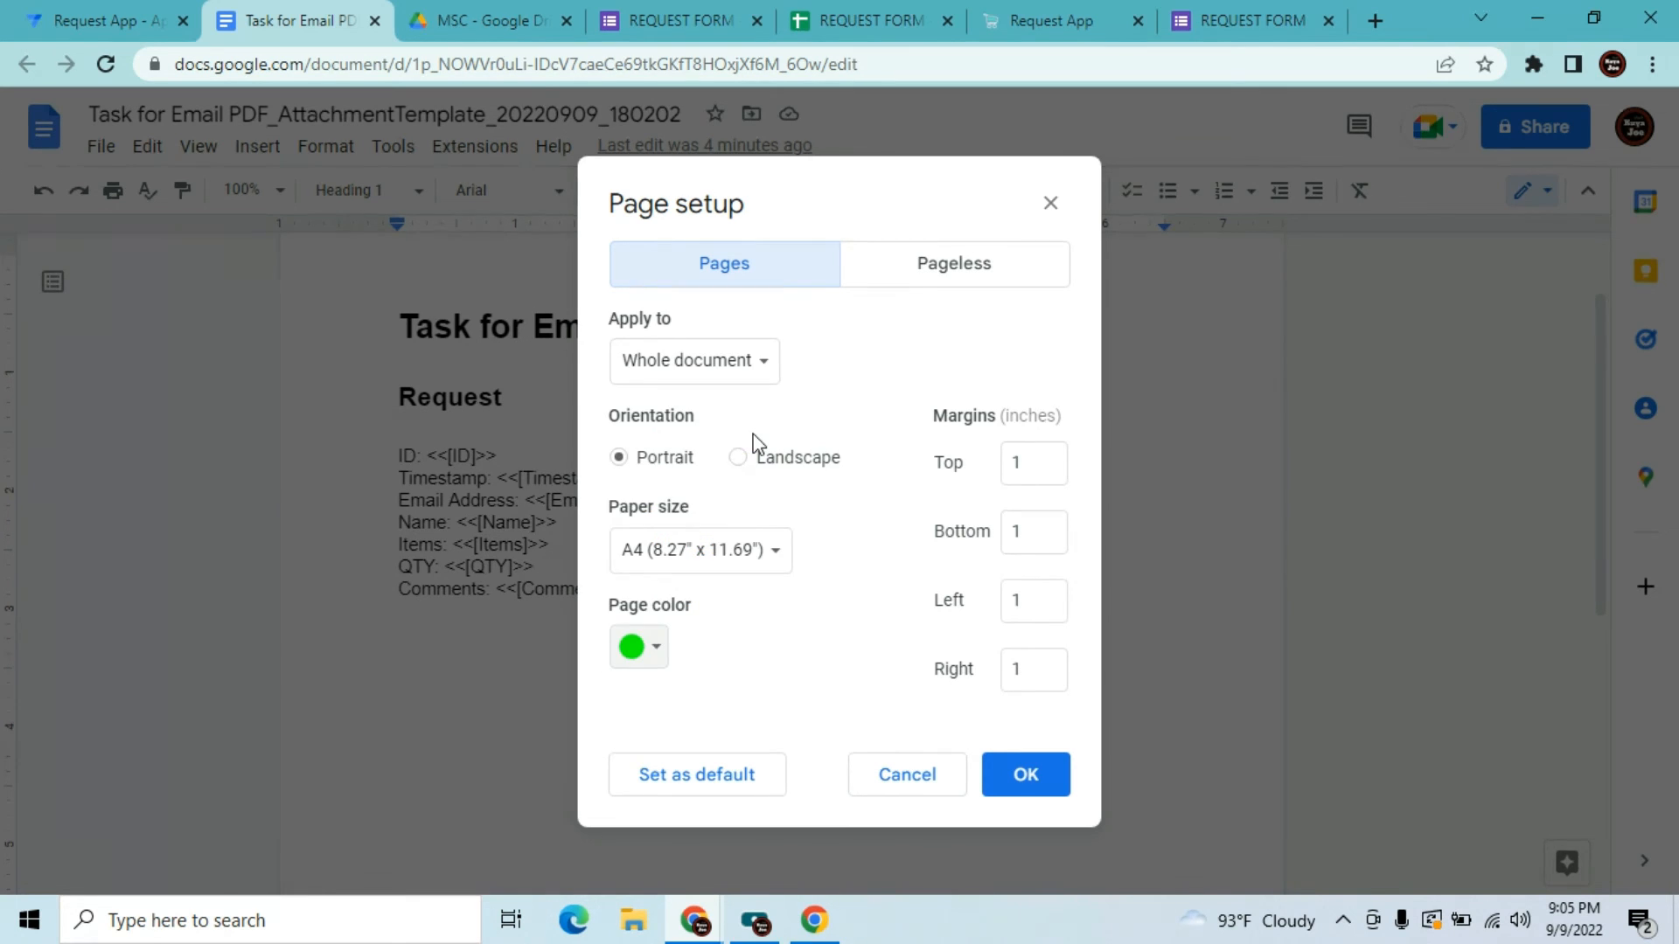
{"action": "left_click", "coordinate": [660, 649]}
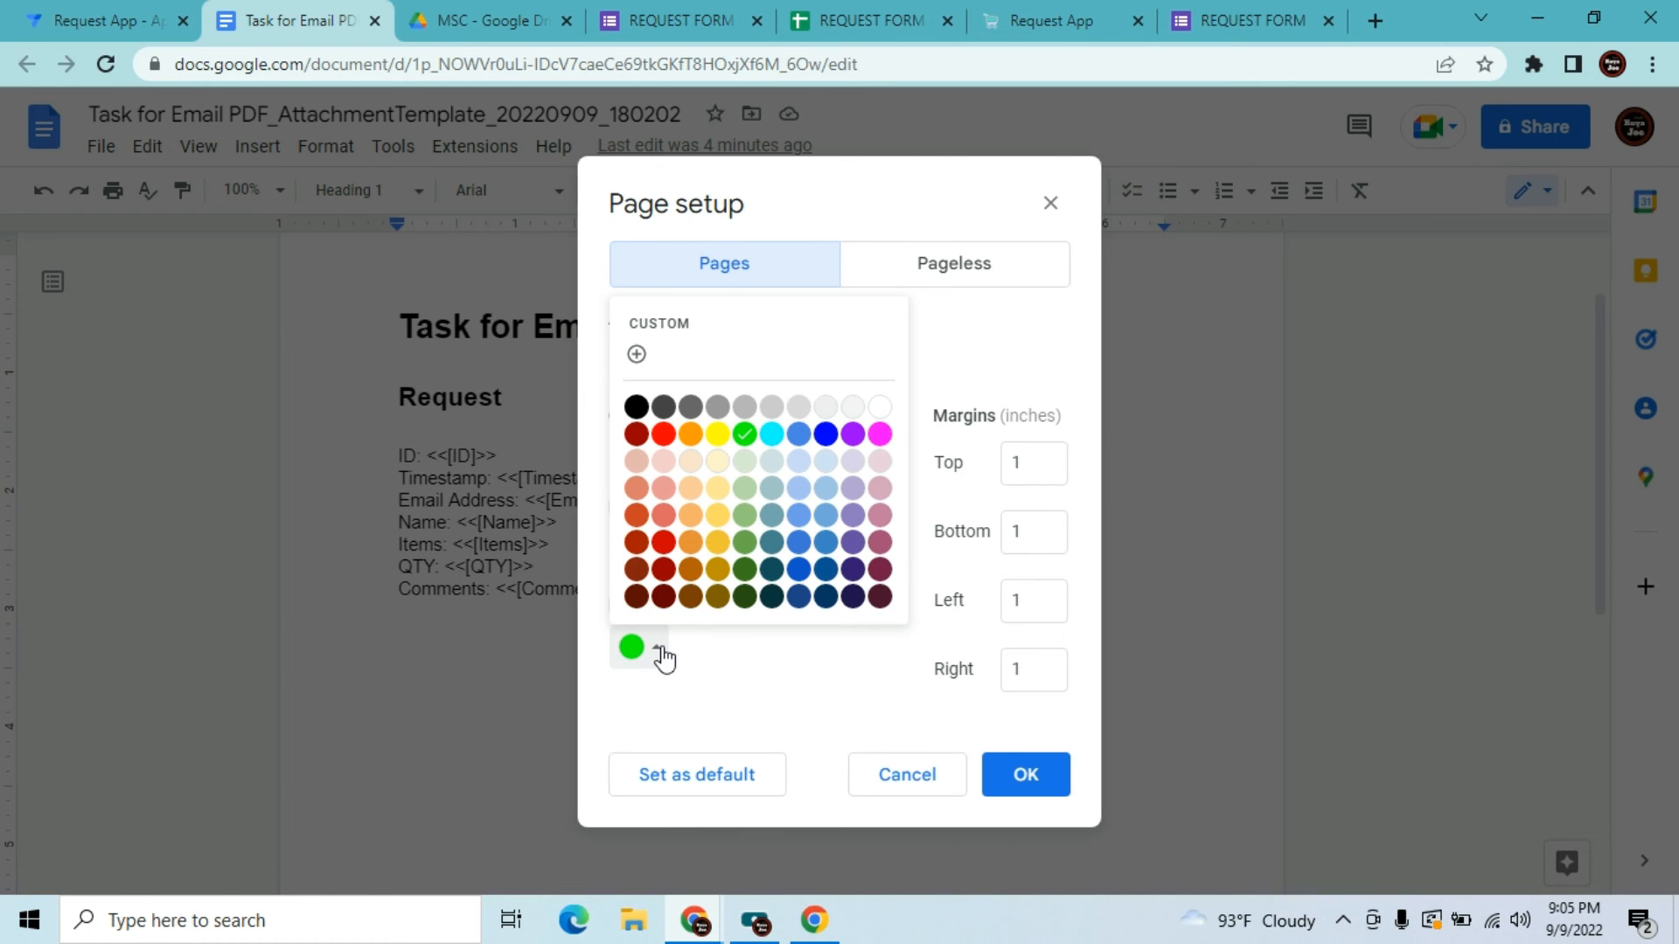
{"action": "left_click", "coordinate": [877, 409]}
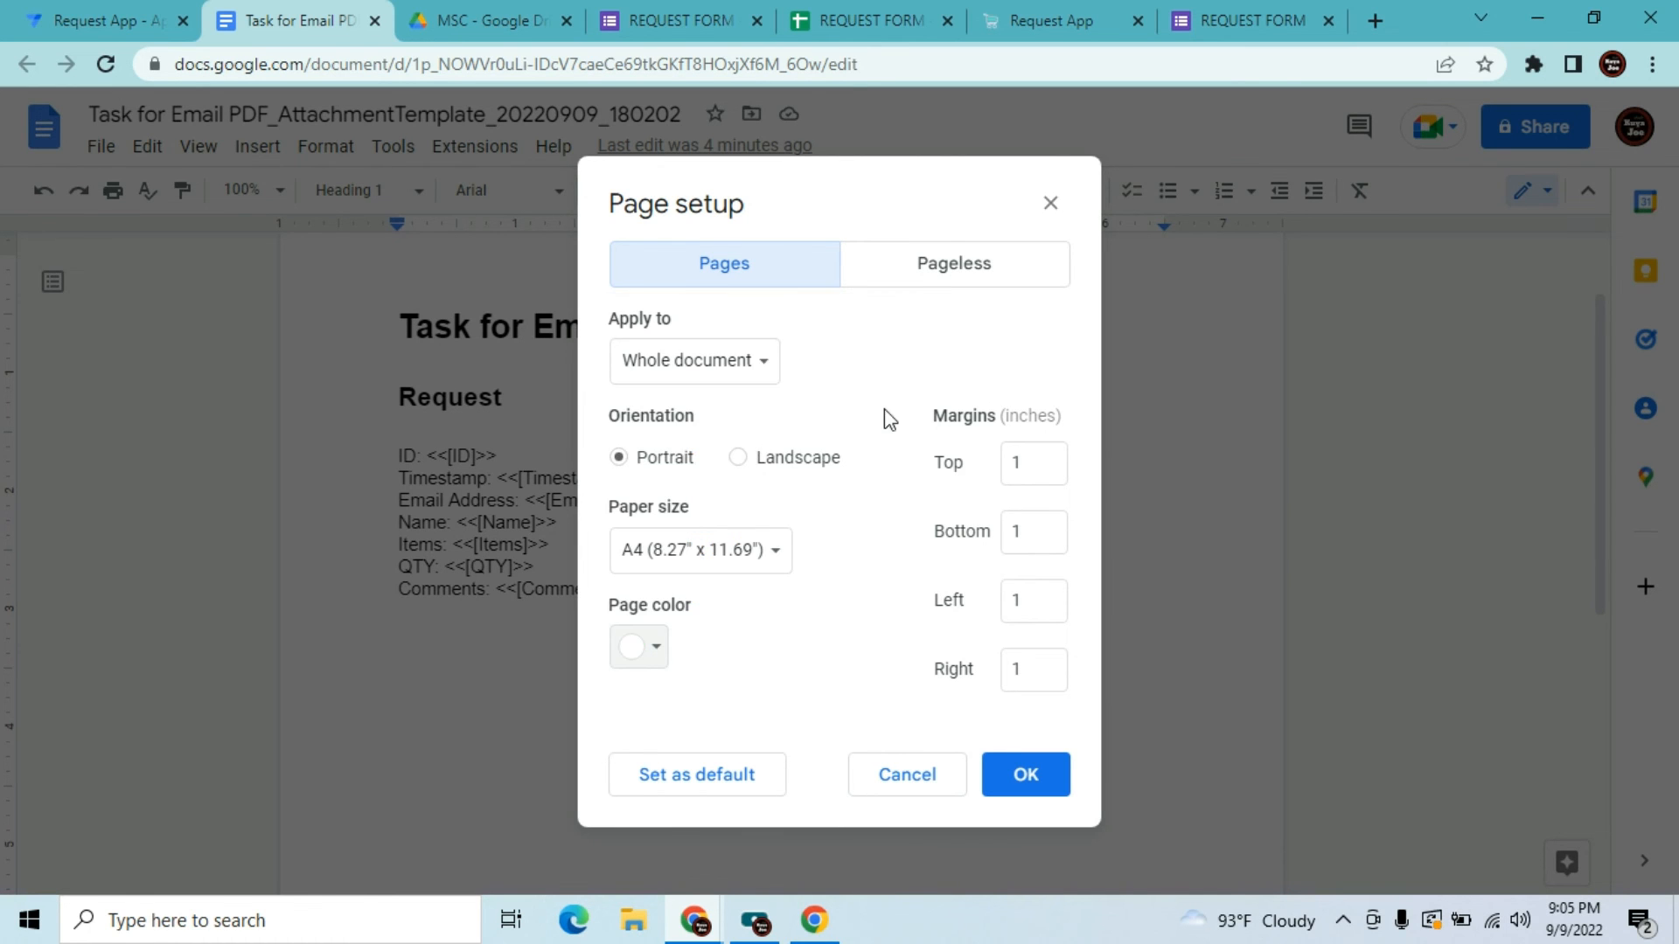
{"action": "left_click", "coordinate": [1033, 785]}
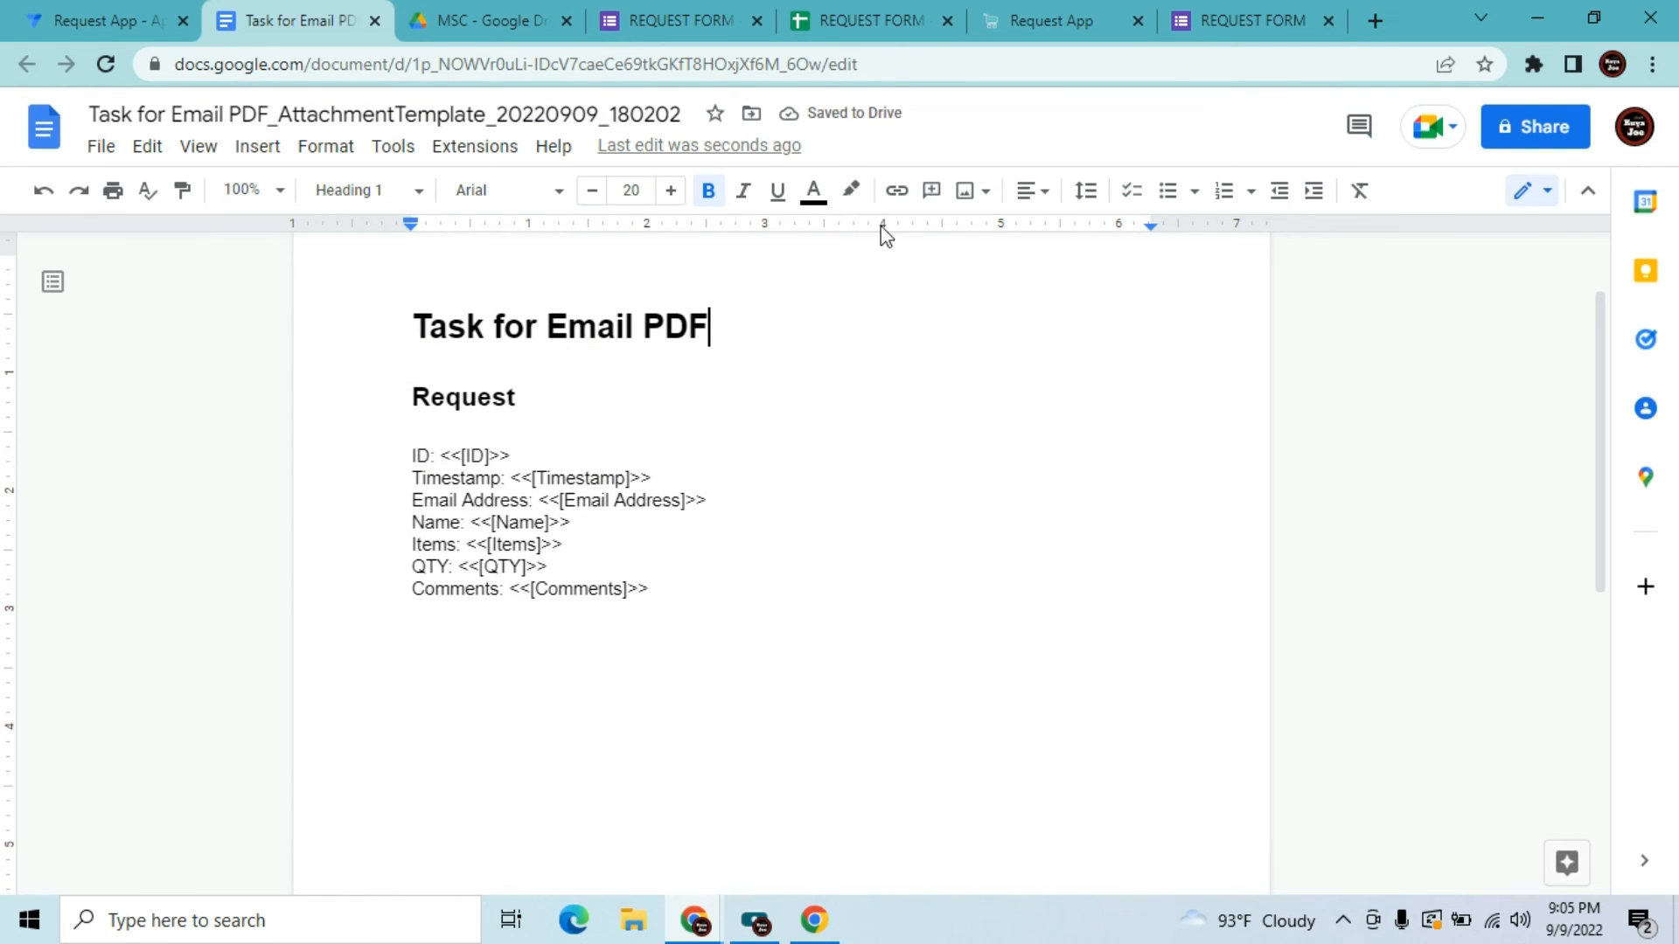
Insert blank lines above the Task for Email PDF title
{"action": "left_click", "coordinate": [415, 299]}
{"action": "key", "text": "Return"}
{"action": "key", "text": "Return"}
{"action": "key", "text": "Return"}
{"action": "key", "text": "Return"}
{"action": "key", "text": "Return"}
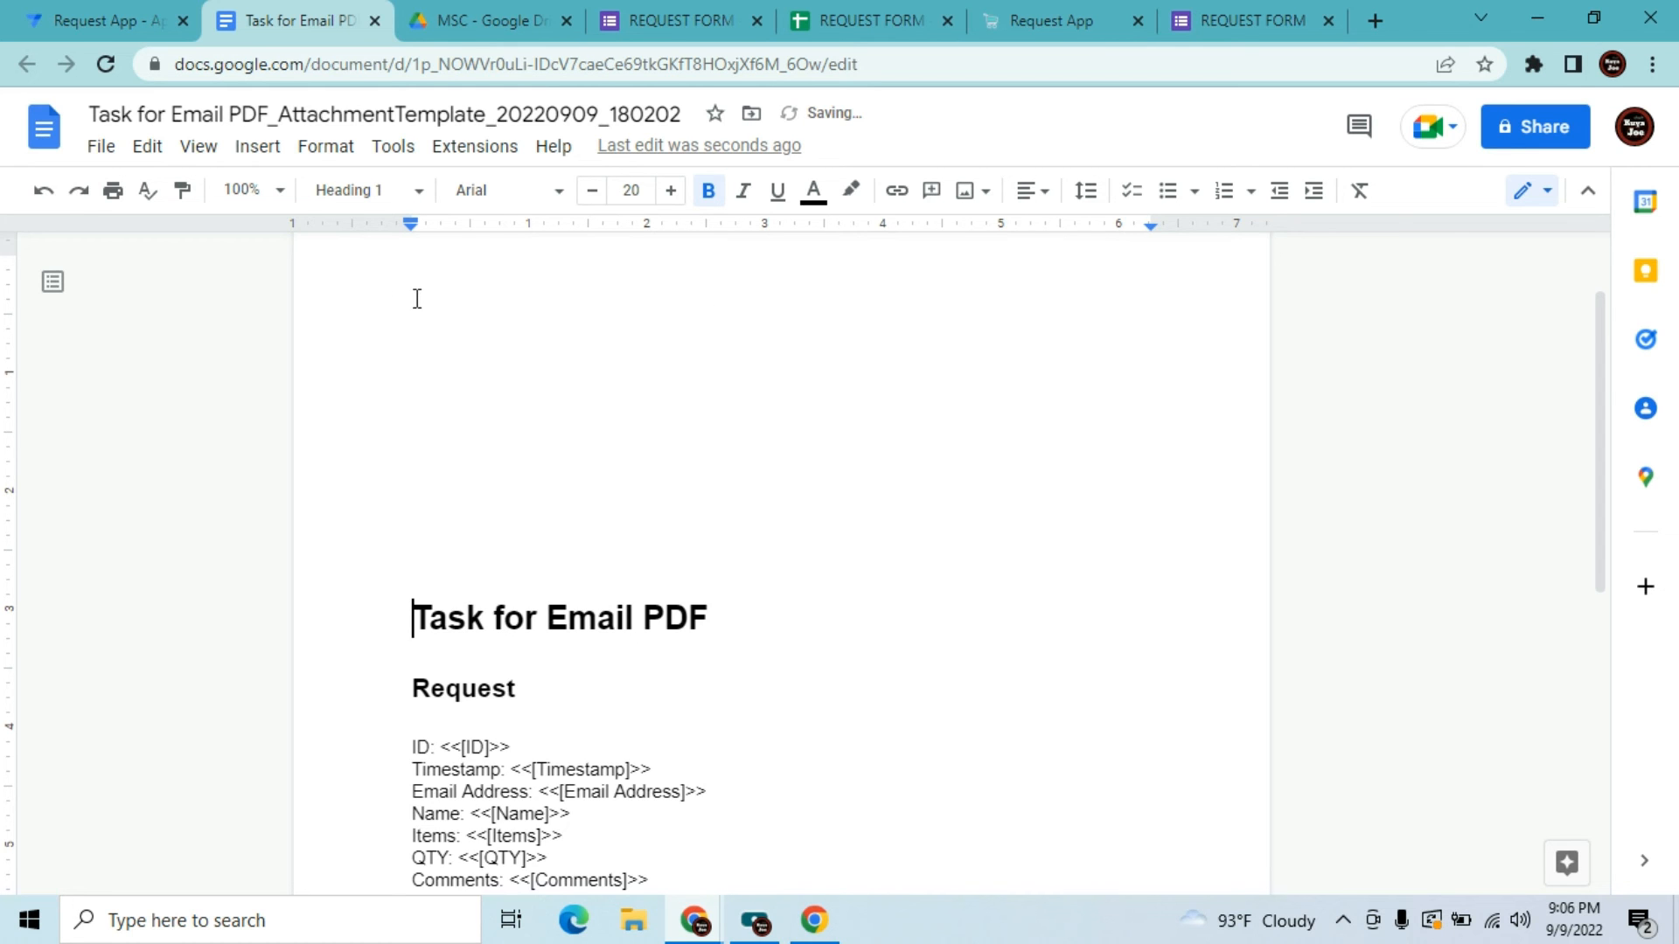
{"action": "double_click", "coordinate": [417, 299]}
{"action": "left_click", "coordinate": [417, 299]}
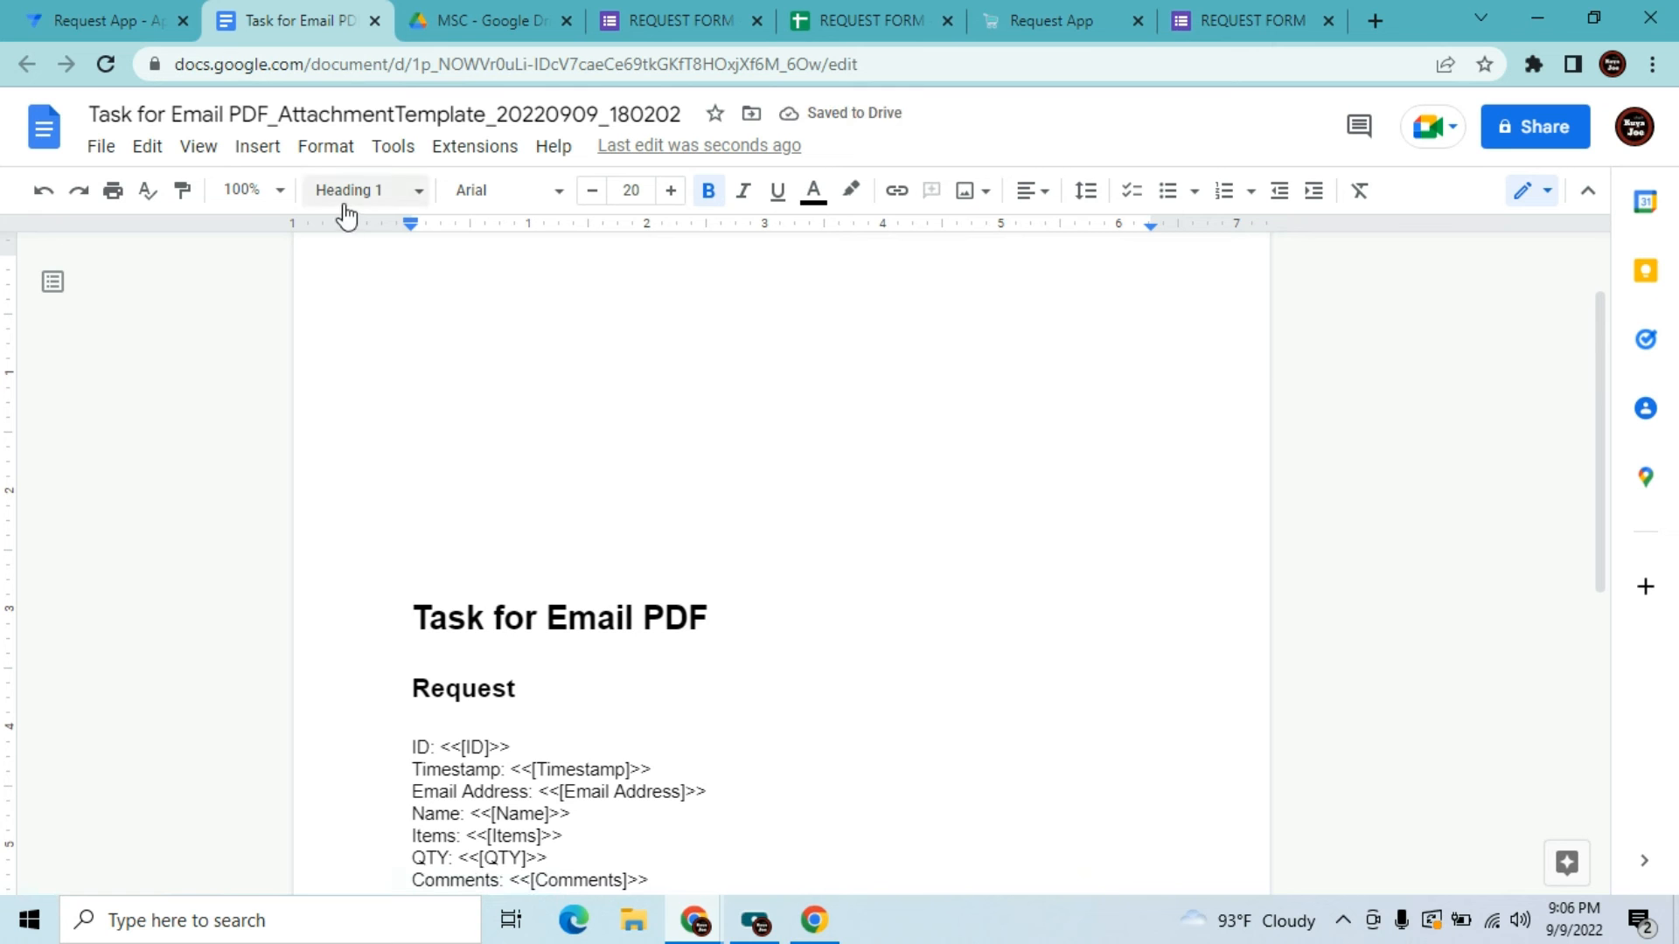
Set the top, bottom, left and right page margins to 0 in Page setup
{"action": "left_click", "coordinate": [98, 148]}
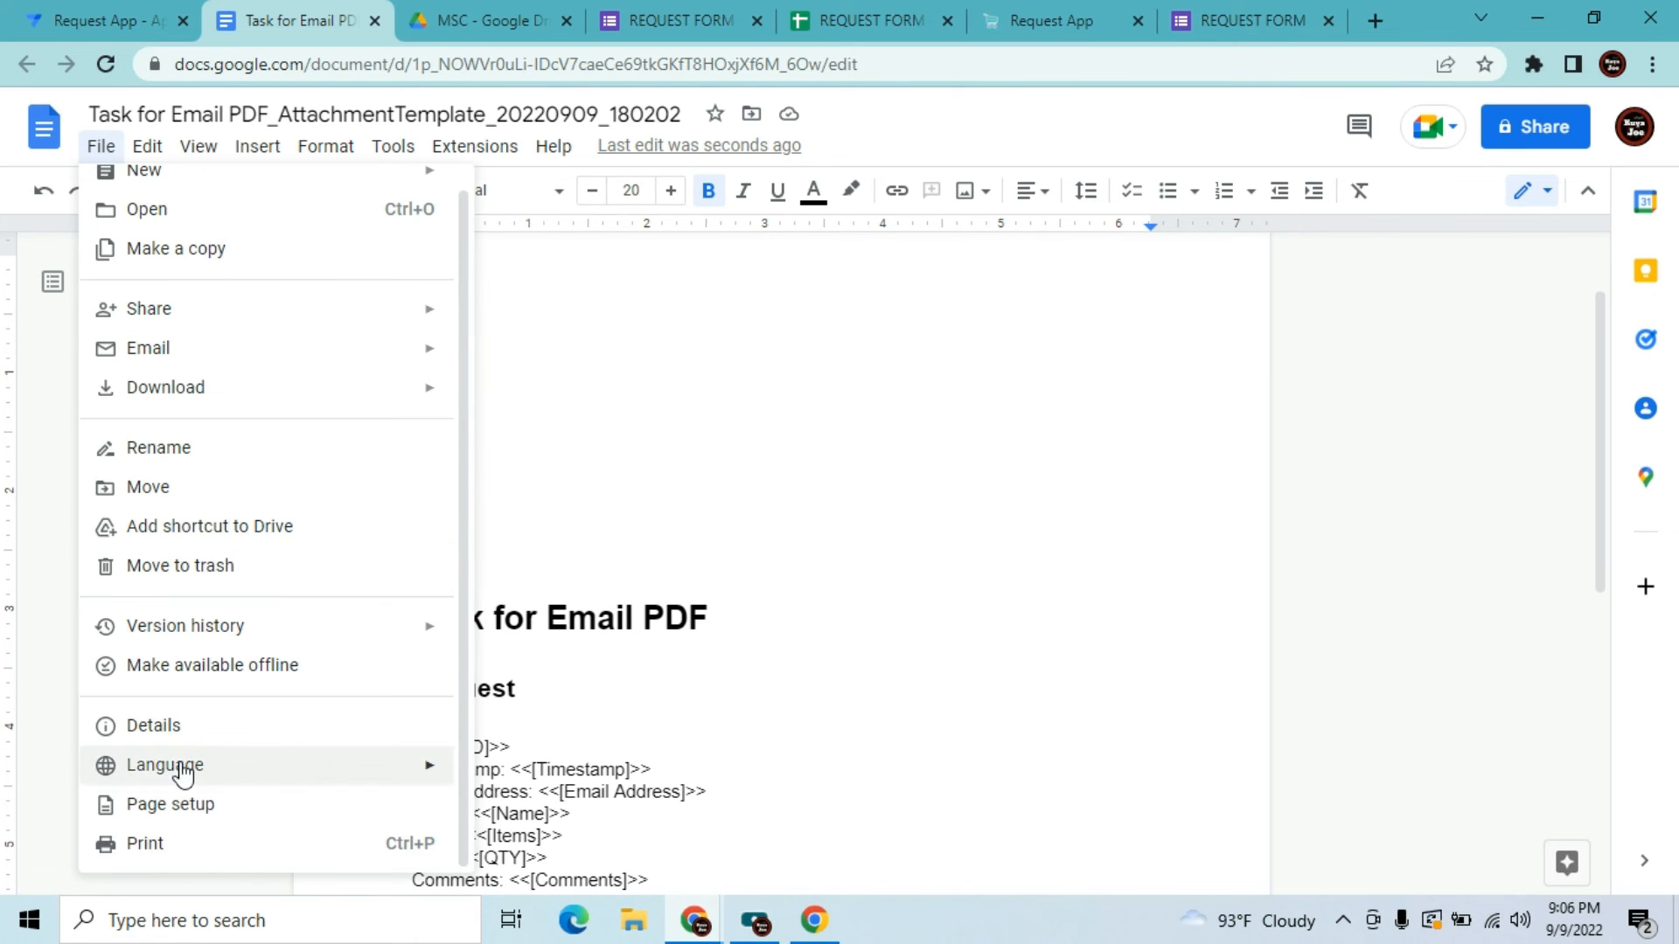
{"action": "left_click", "coordinate": [180, 810]}
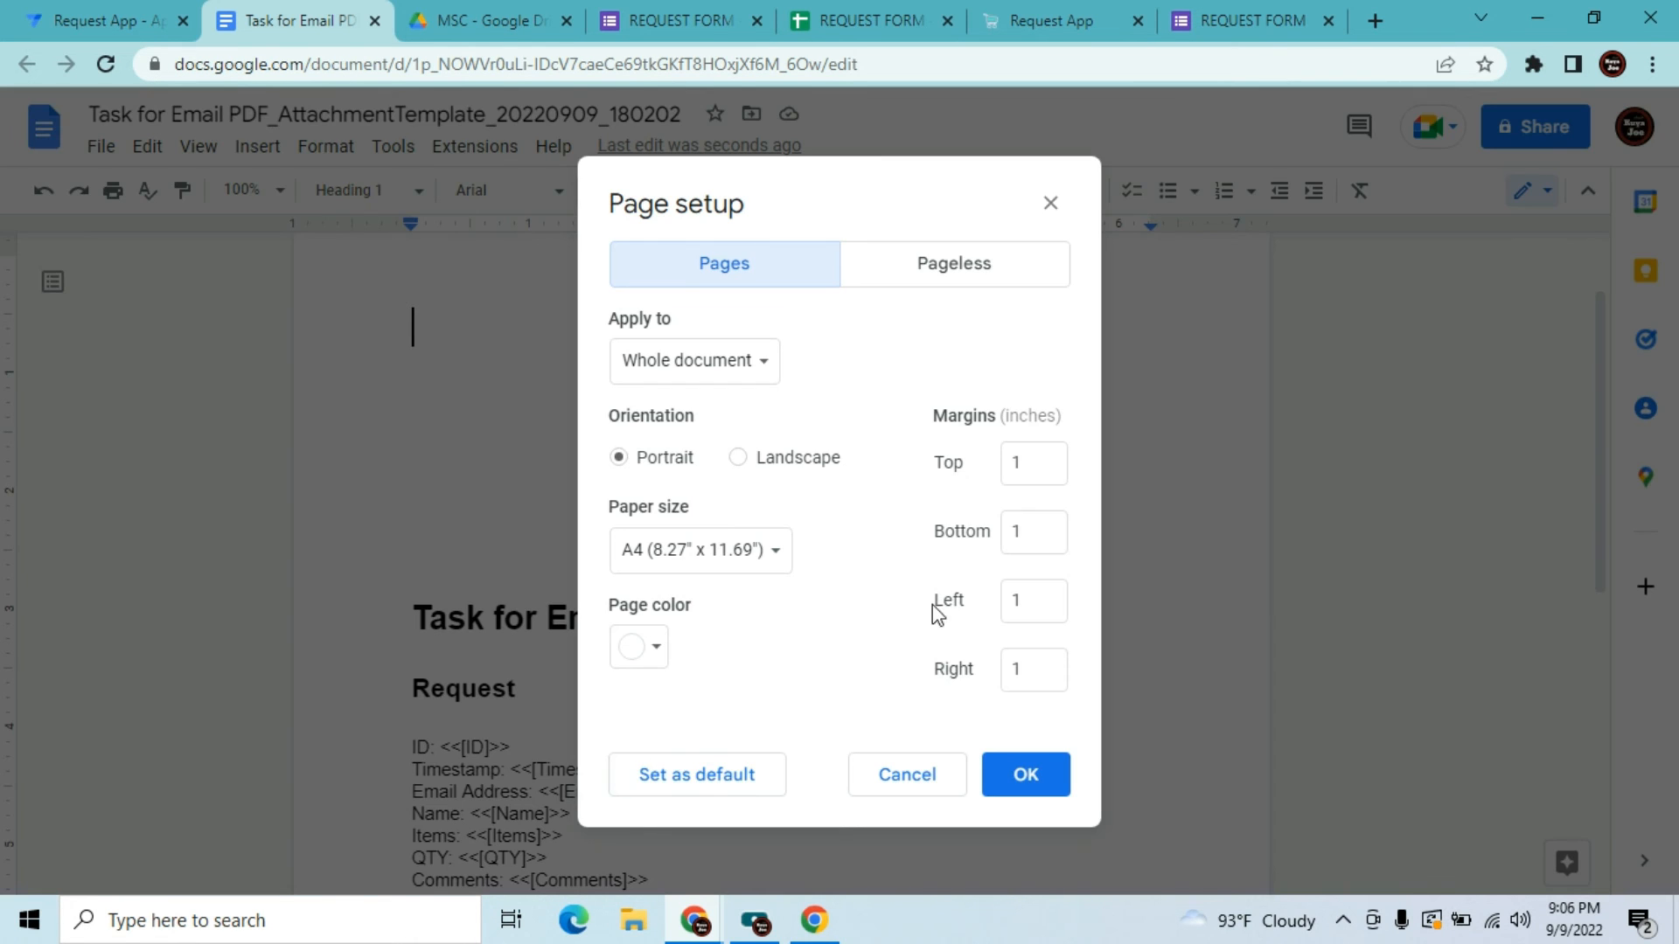
{"action": "left_click", "coordinate": [1046, 473]}
{"action": "type", "text": "0"}
{"action": "left_click", "coordinate": [1038, 517]}
{"action": "left_click", "coordinate": [1043, 600]}
{"action": "left_click", "coordinate": [1034, 657]}
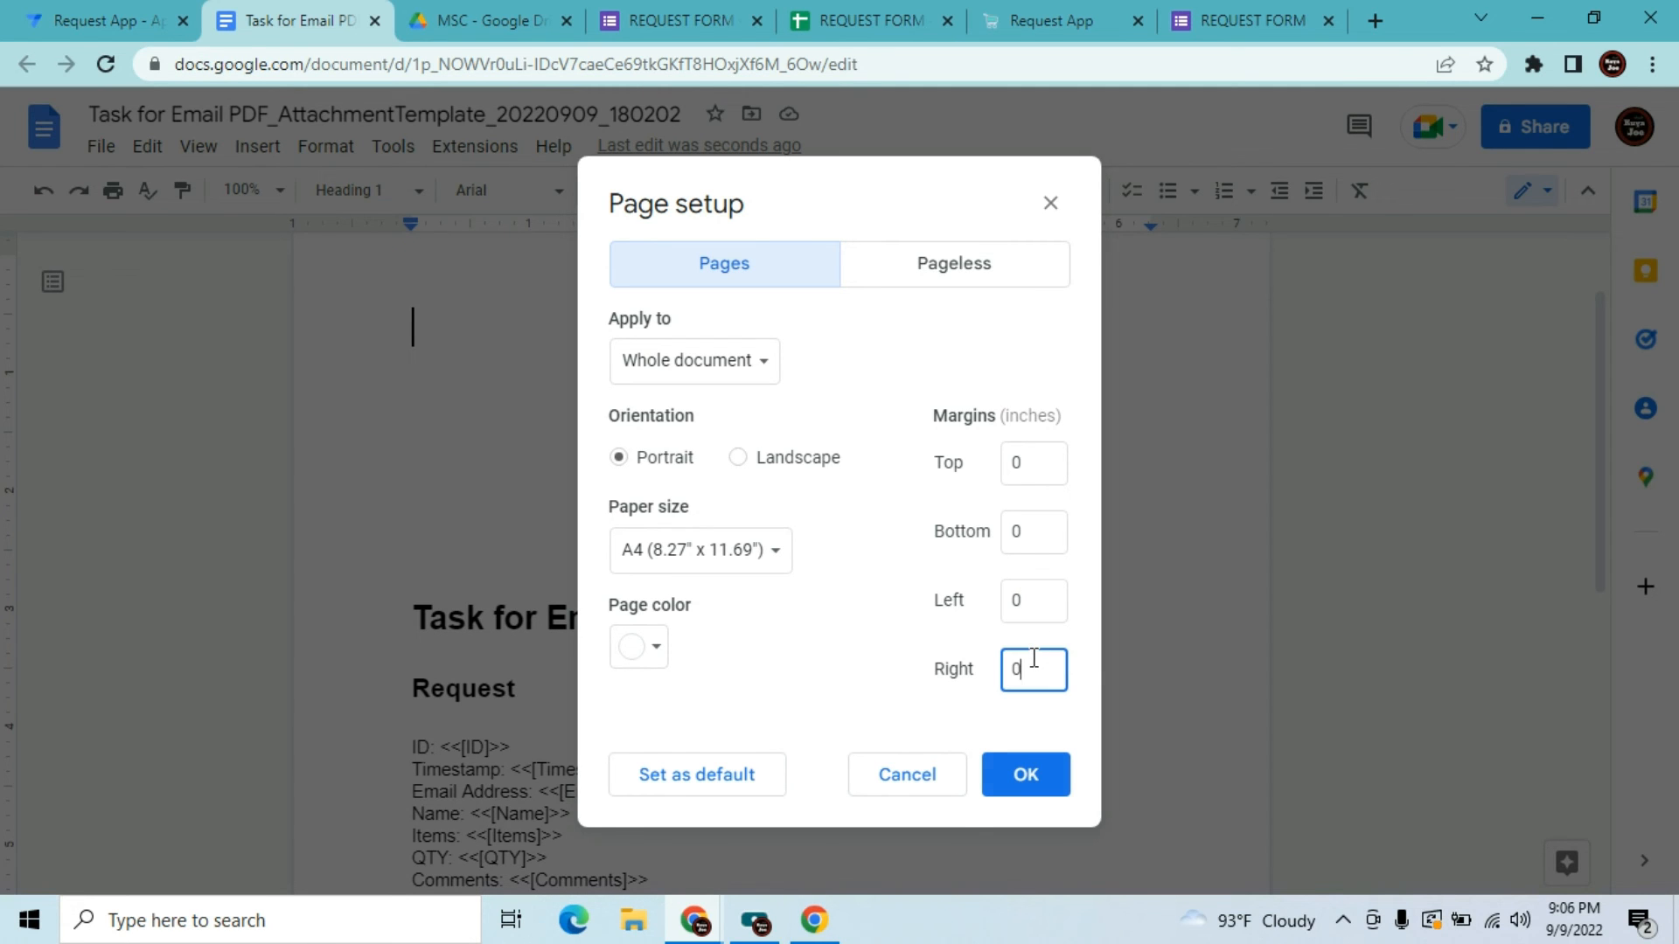
{"action": "type", "text": "0"}
{"action": "left_click", "coordinate": [1023, 781]}
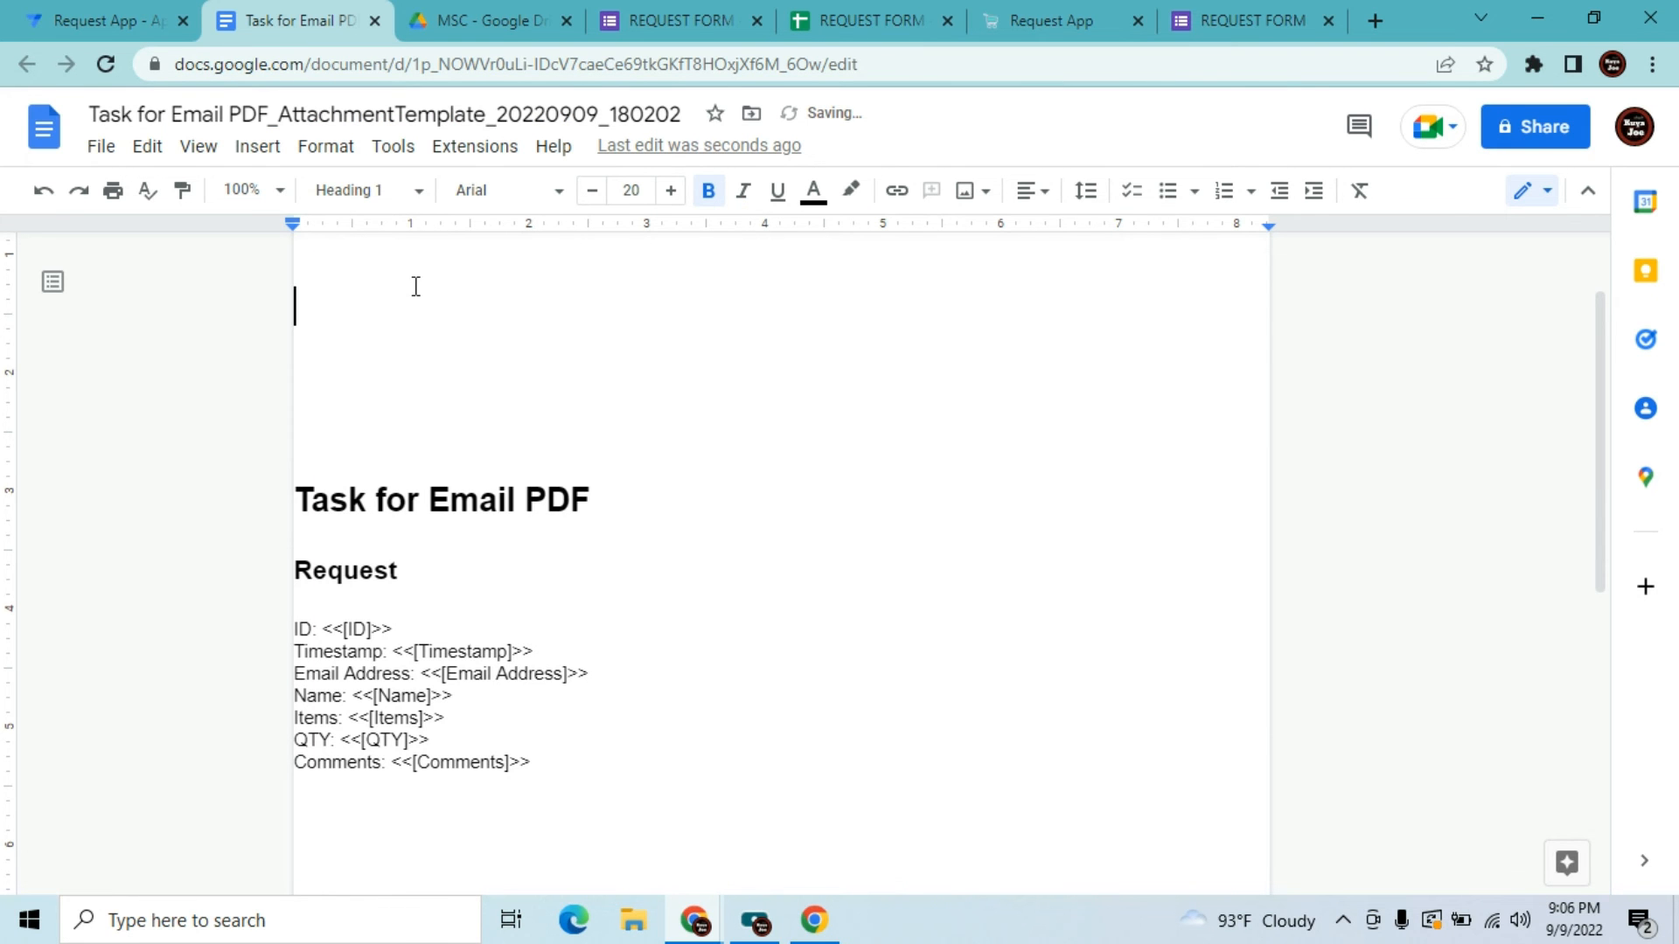
{"action": "left_click", "coordinate": [262, 146]}
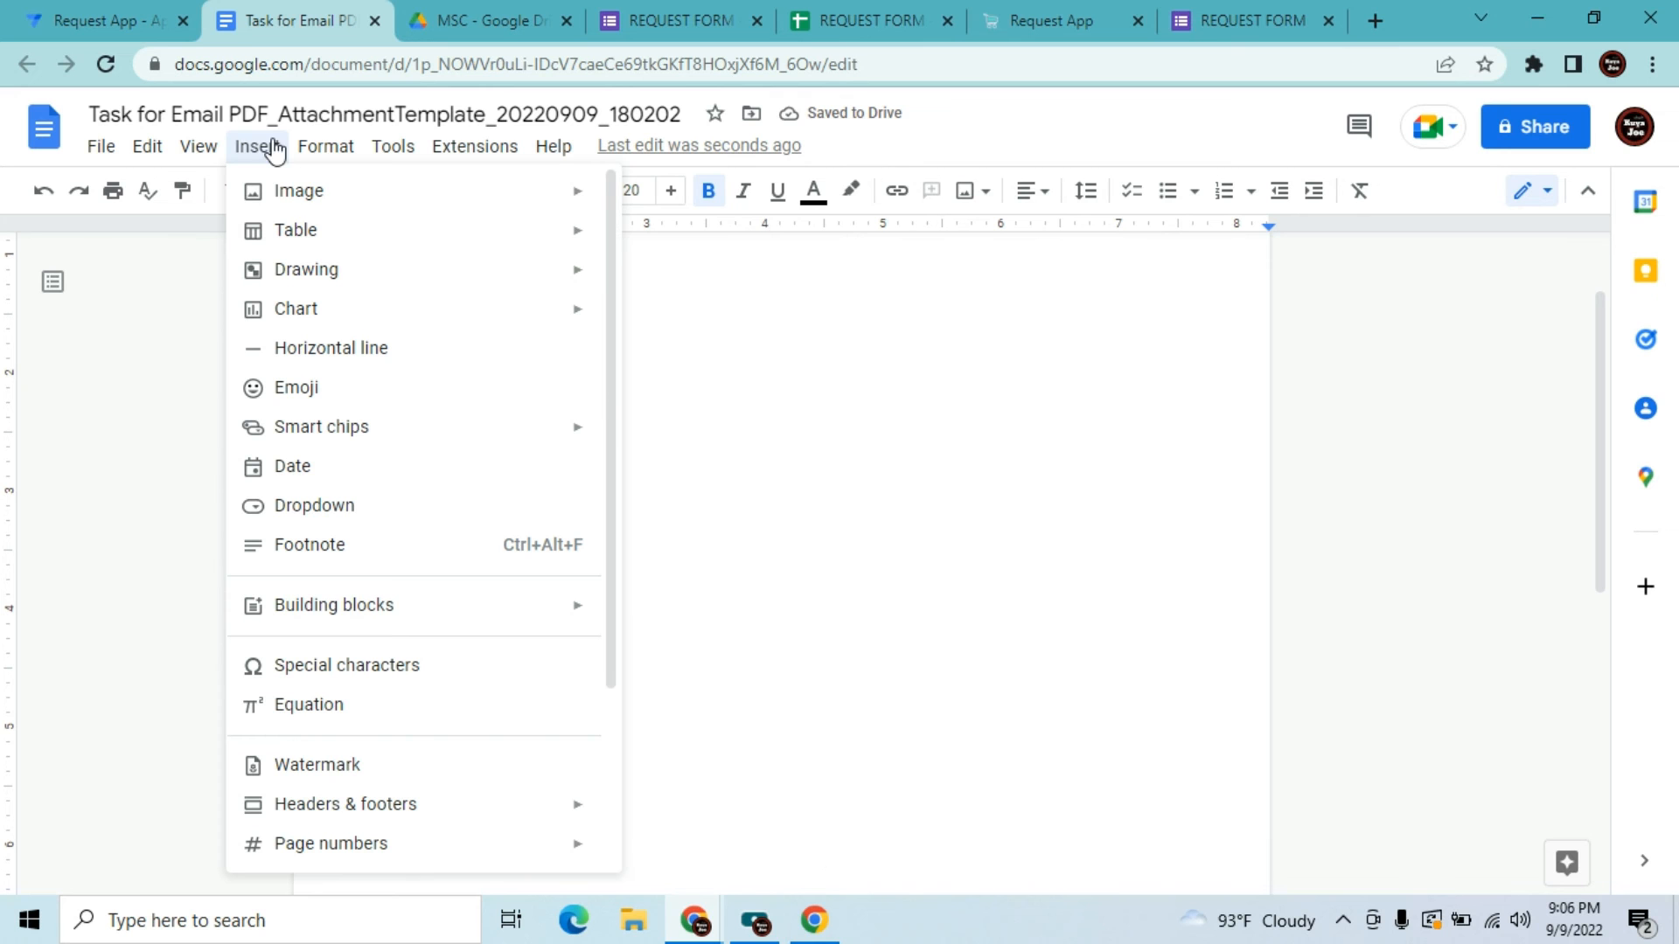
{"action": "mouse_move", "coordinate": [469, 195]}
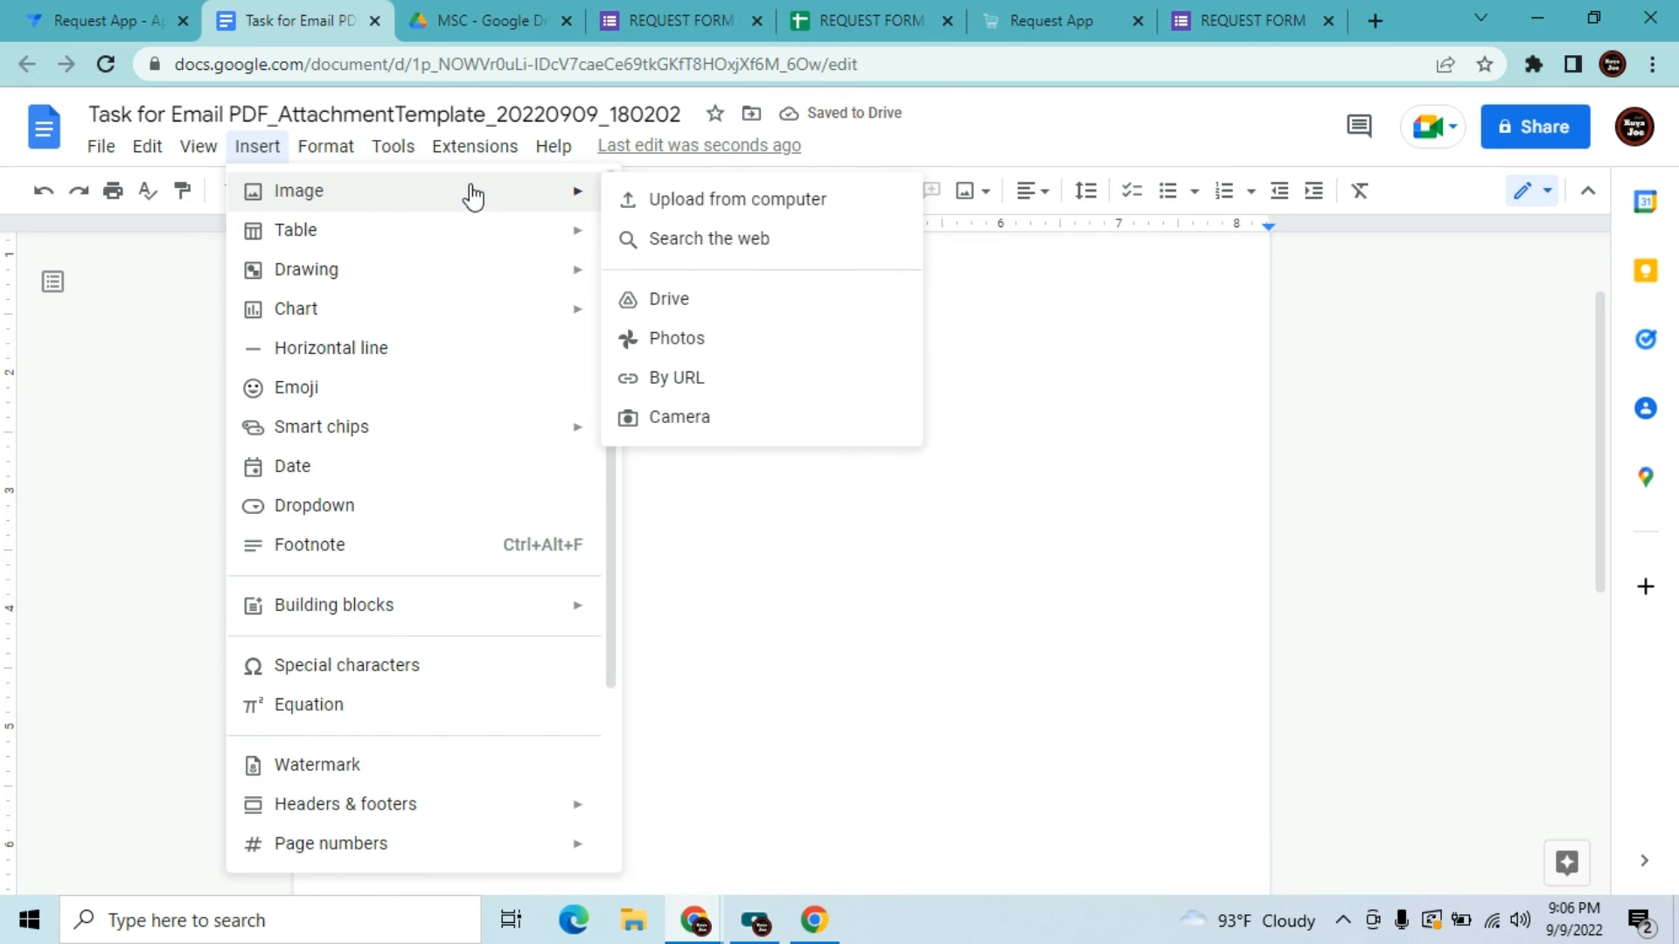
{"action": "left_click", "coordinate": [651, 200]}
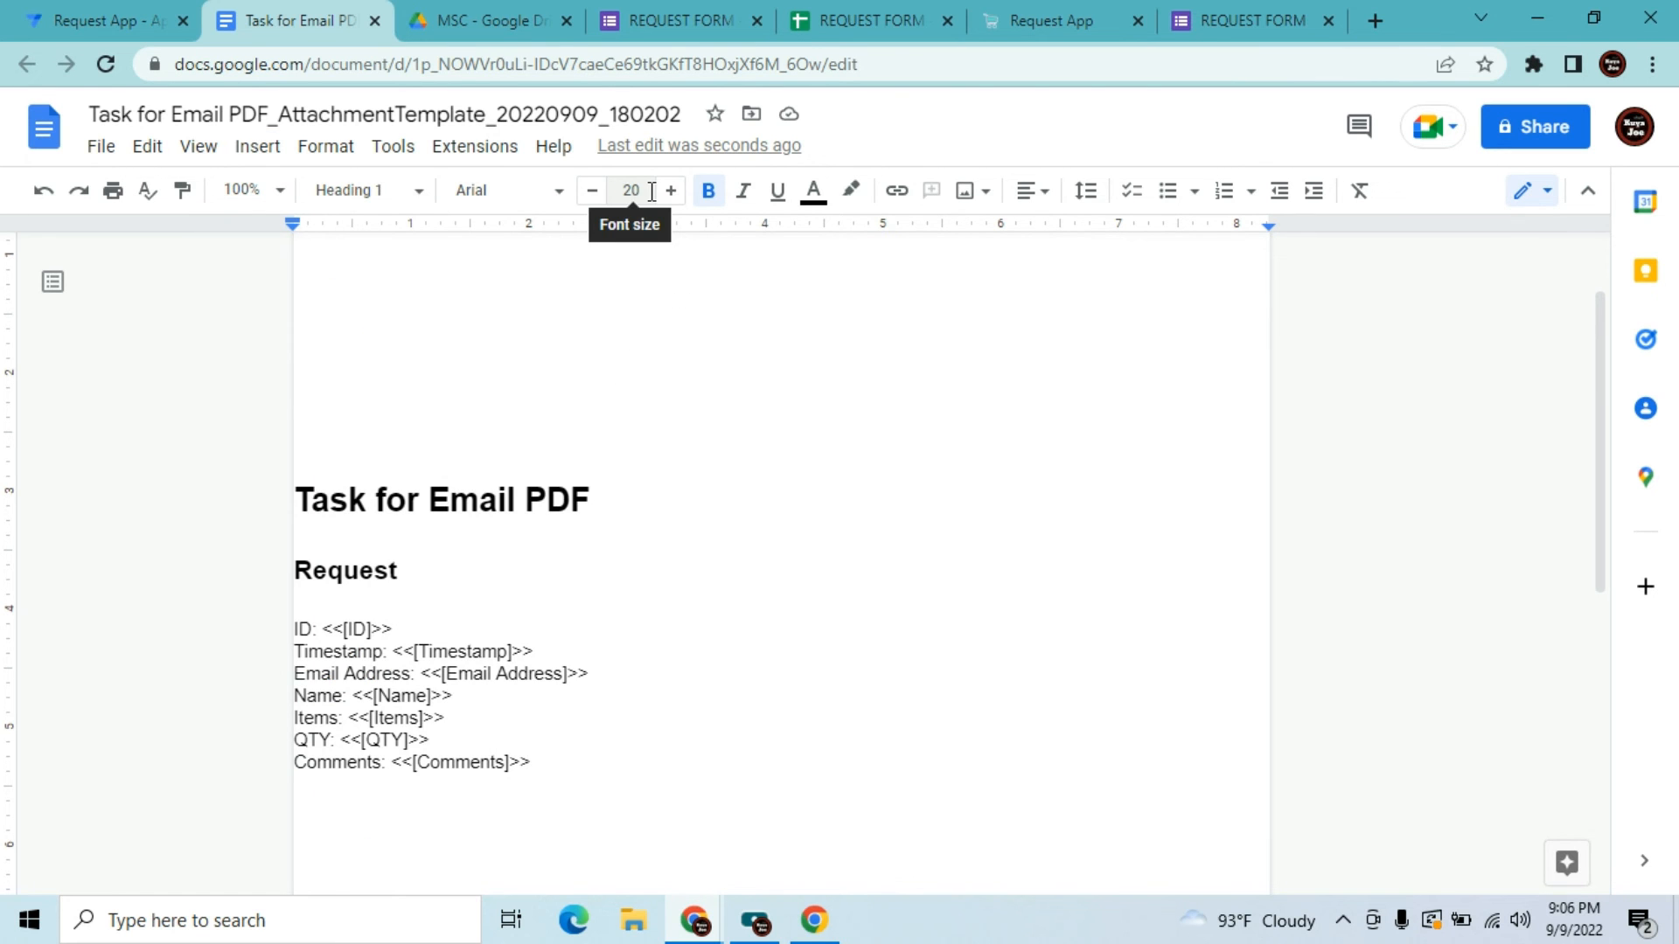
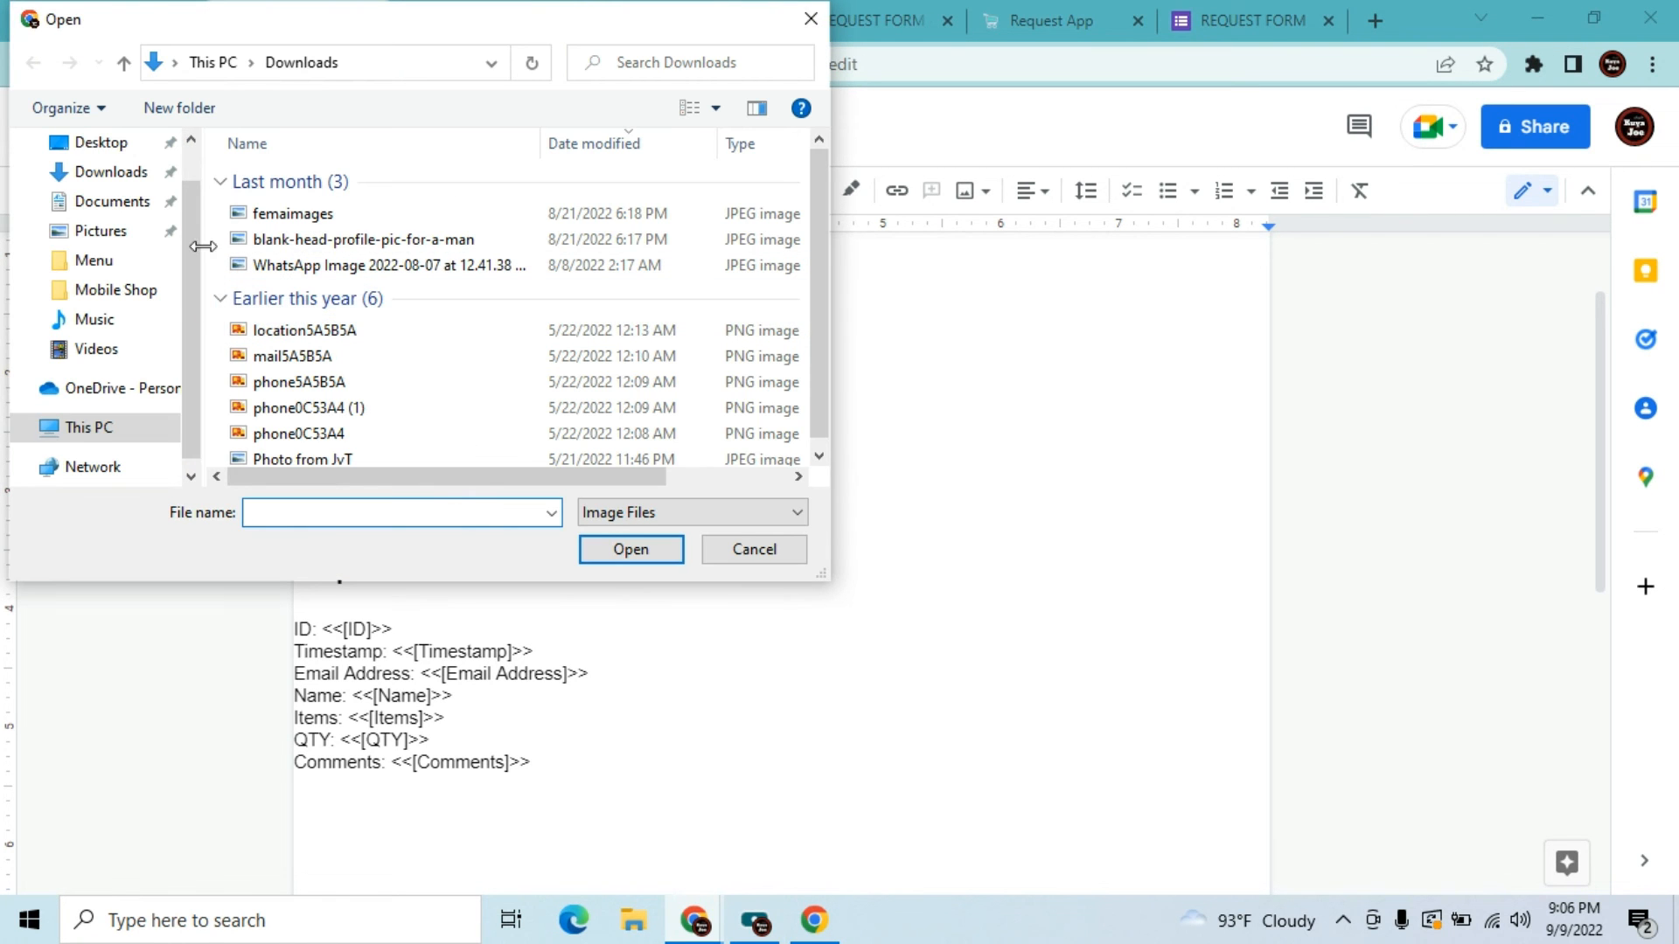
Upload the comp logo image from the Desktop to the top of the document and select it
{"action": "left_click", "coordinate": [118, 144]}
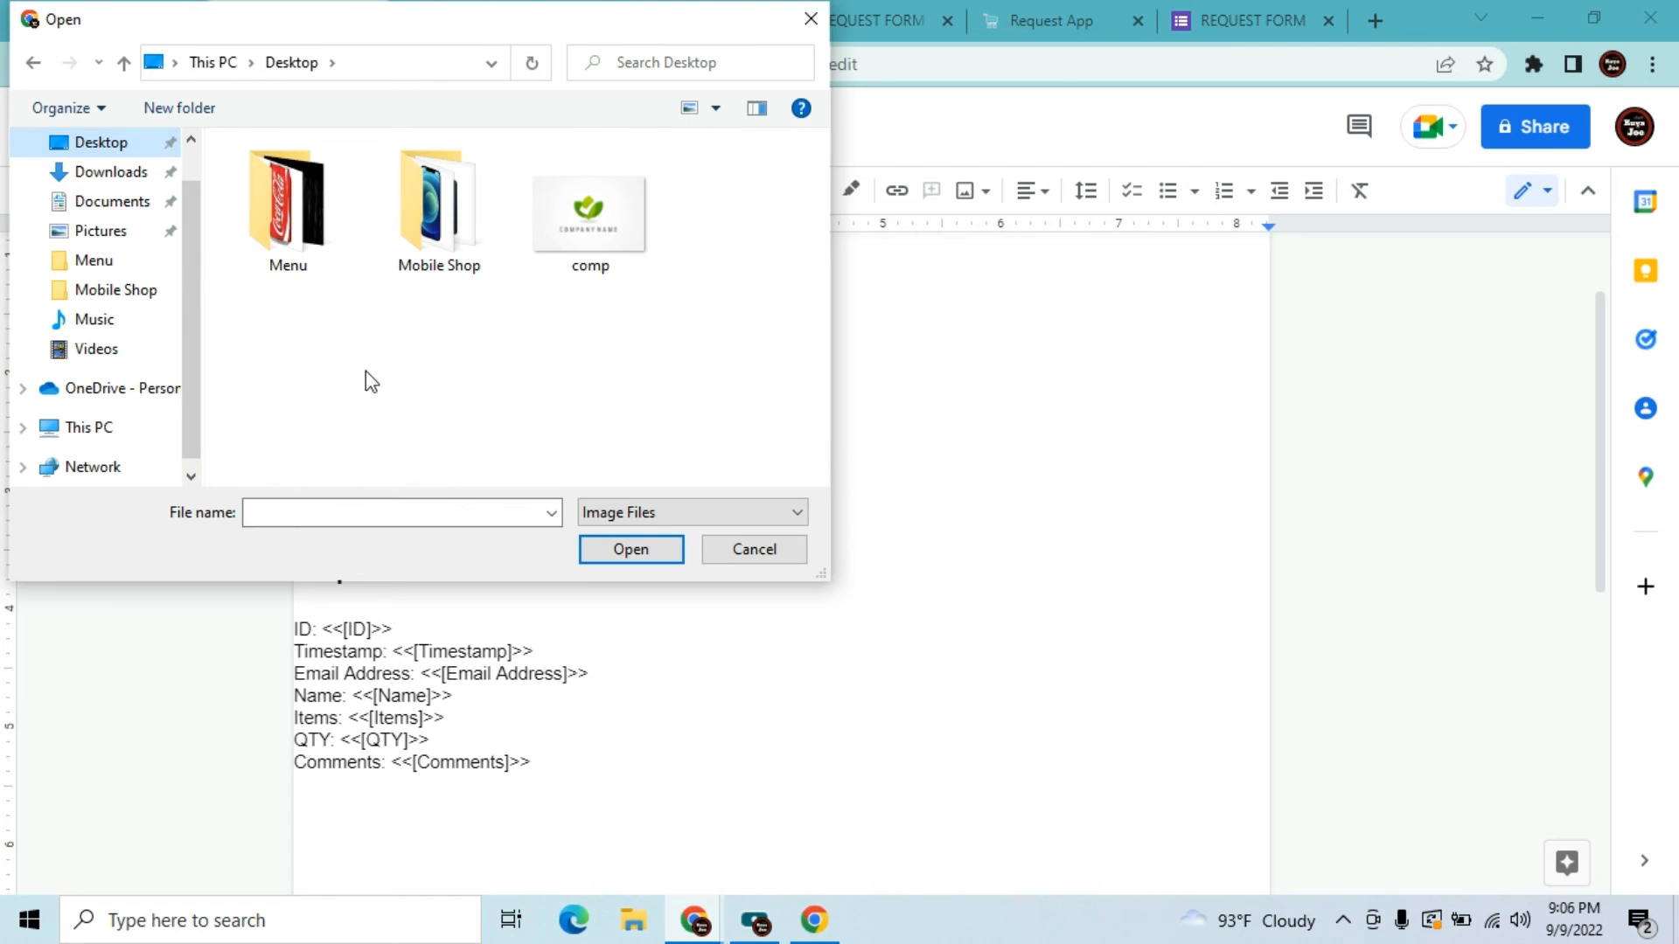
{"action": "left_click", "coordinate": [557, 248]}
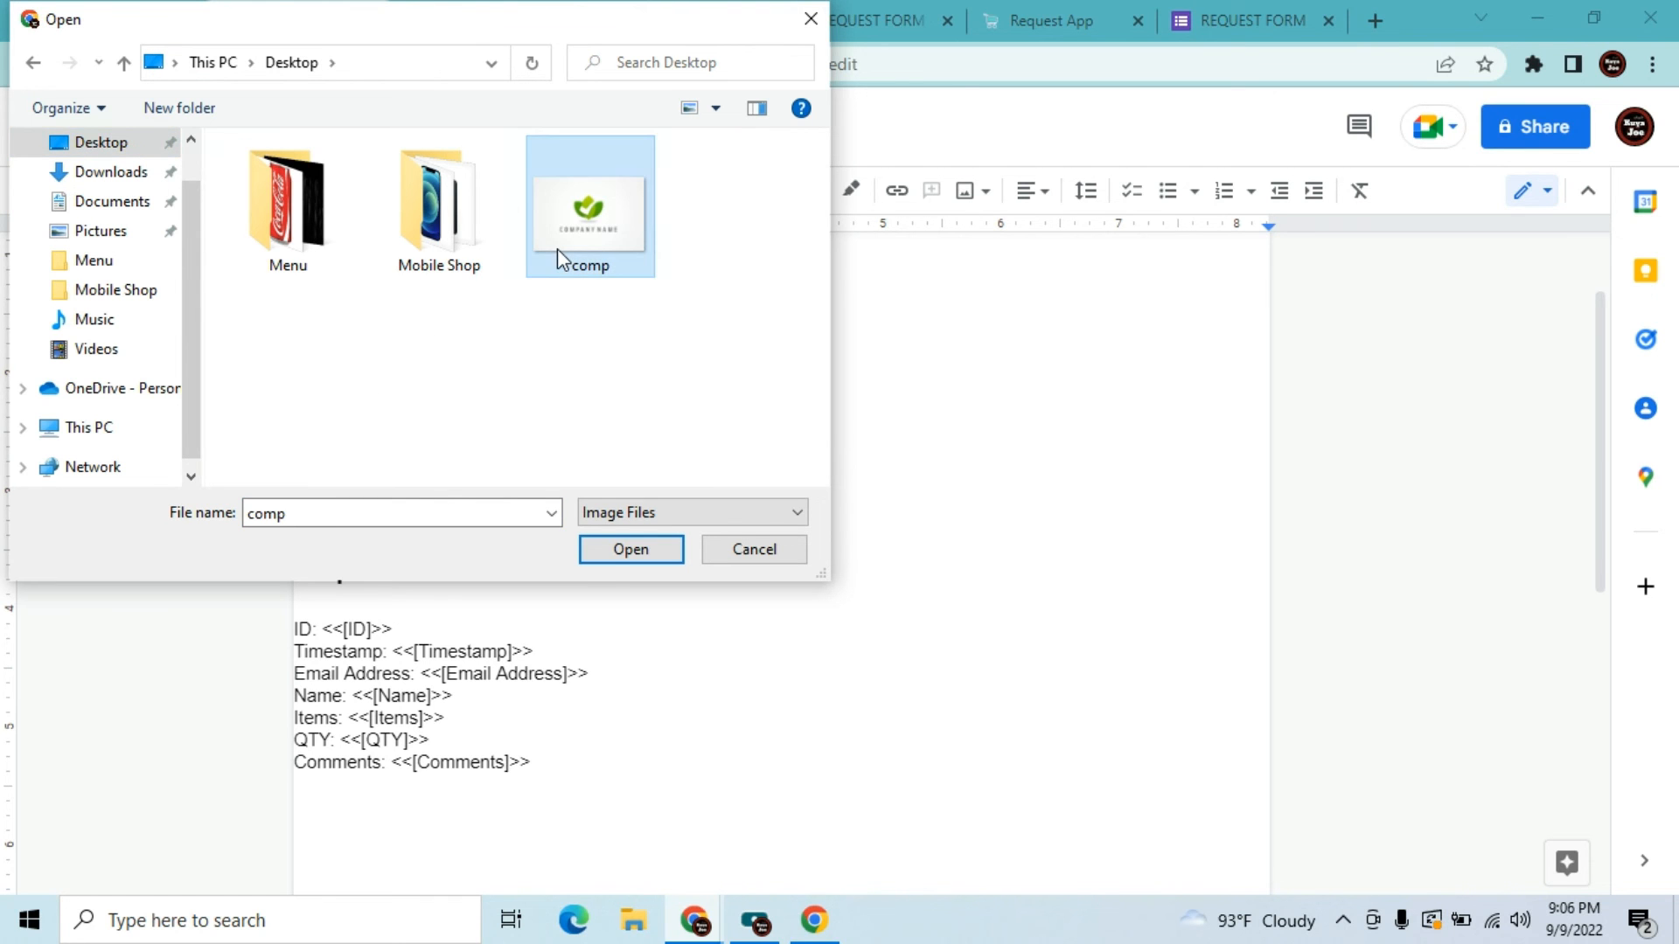
{"action": "left_click", "coordinate": [628, 549]}
{"action": "left_click", "coordinate": [733, 545]}
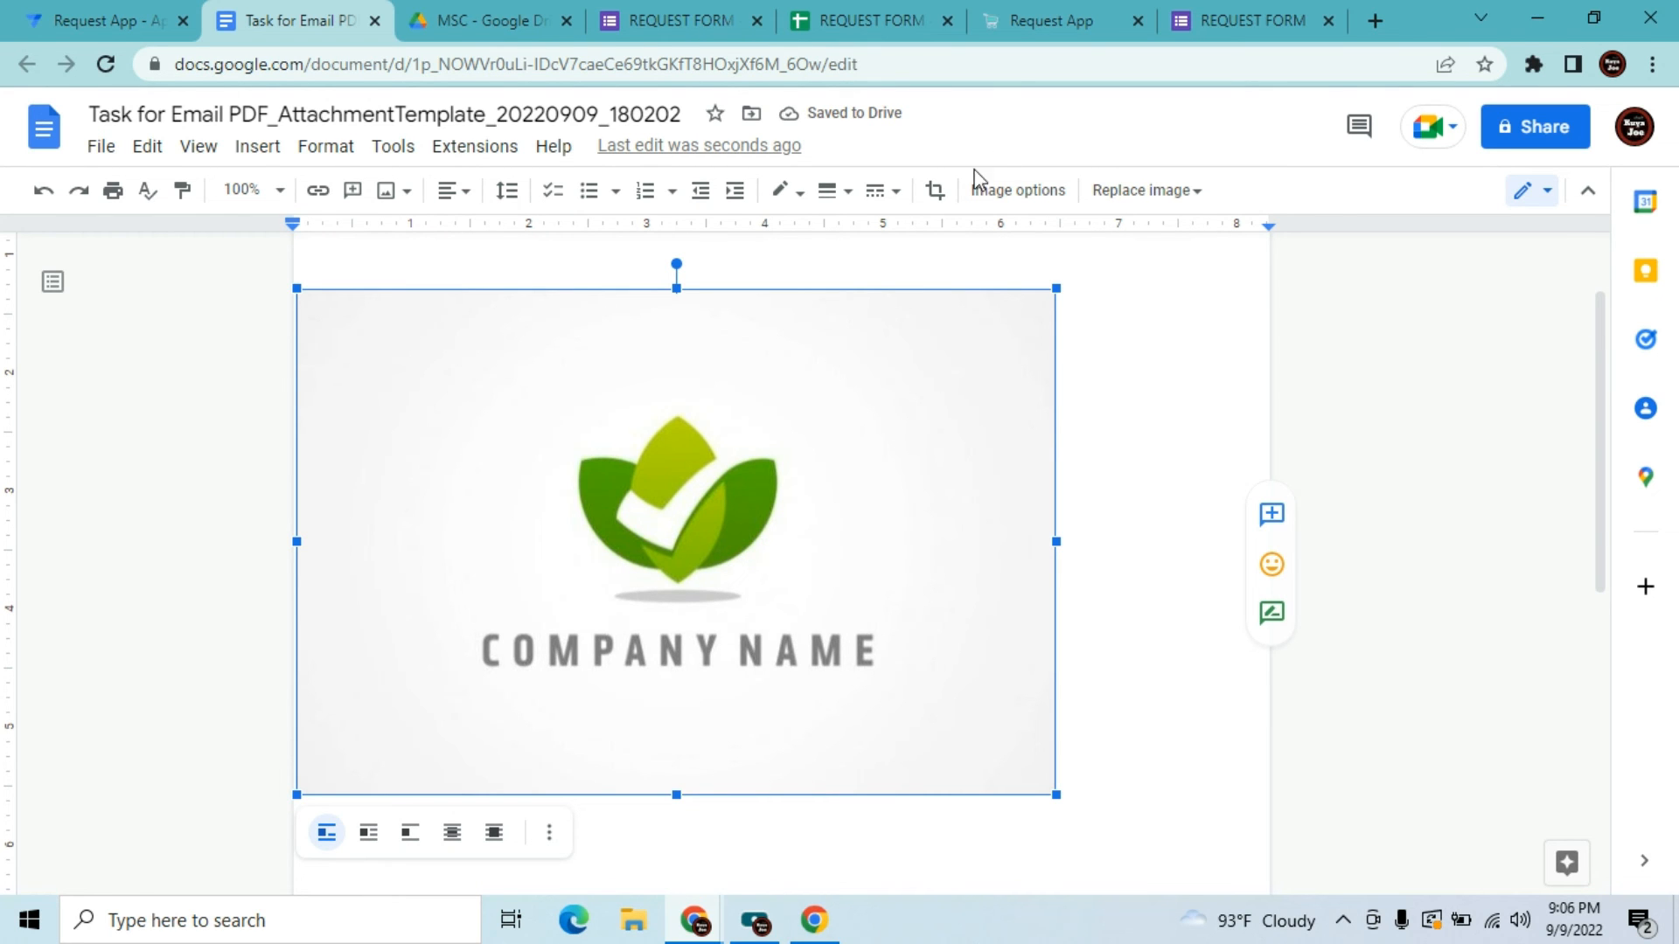
Crop the logo's left and top edges around the leaf and COMPANY NAME, undoing a wrong right-side crop
{"action": "left_click", "coordinate": [935, 192]}
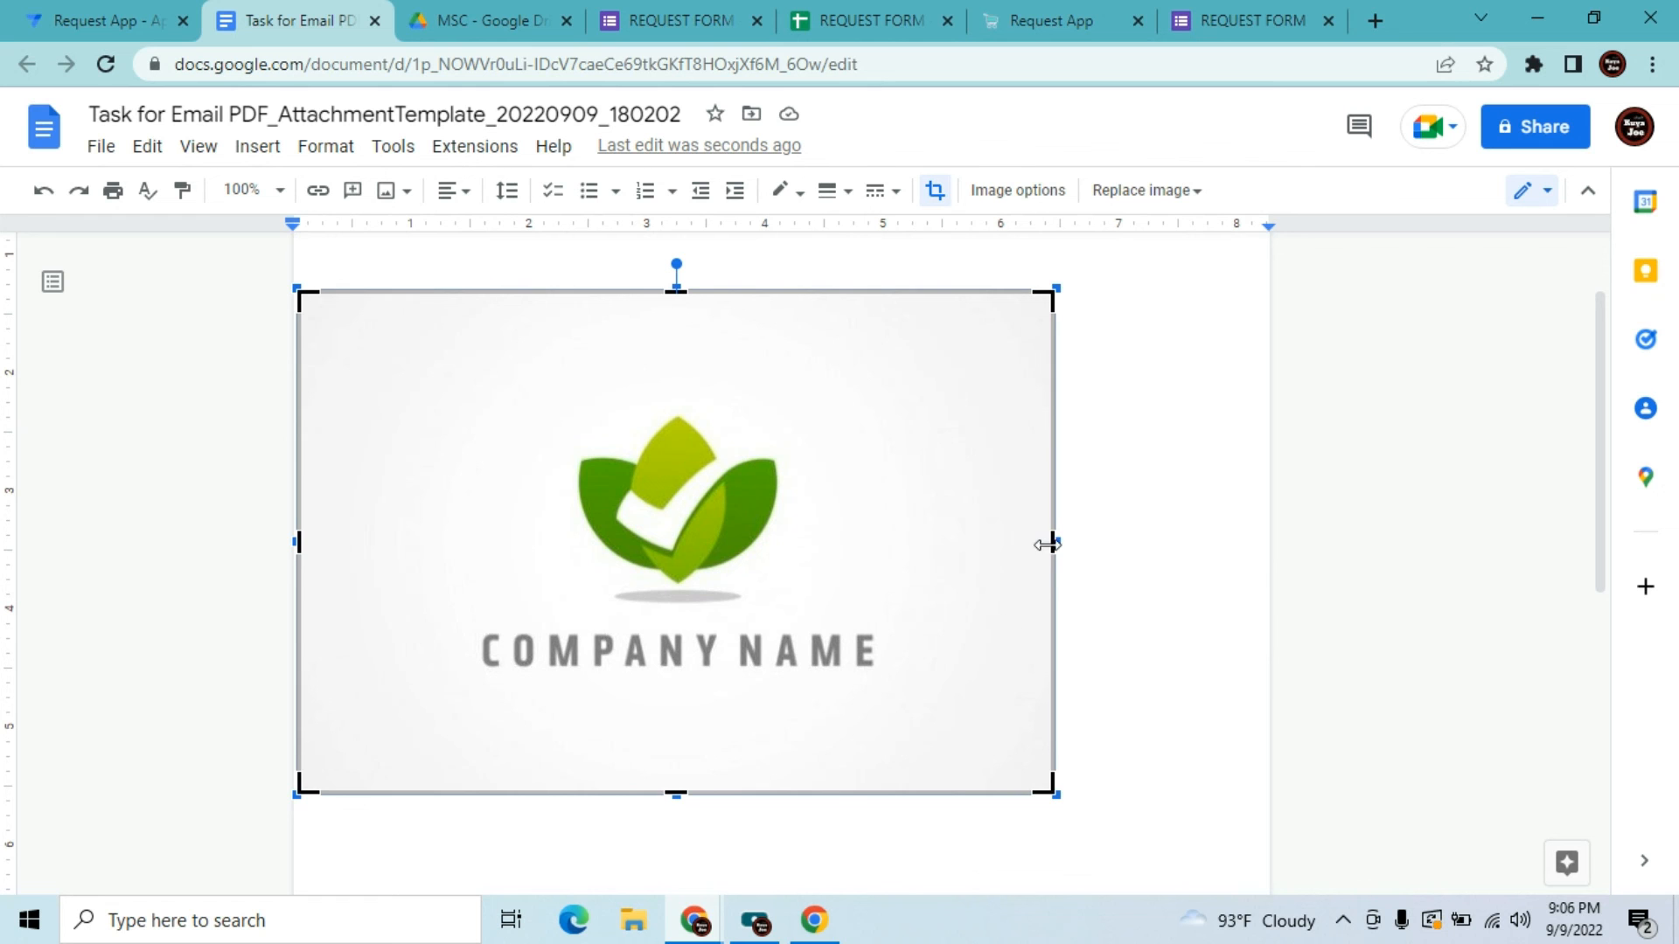
{"action": "left_click_drag", "start_coordinate": [1051, 540], "coordinate": [910, 560]}
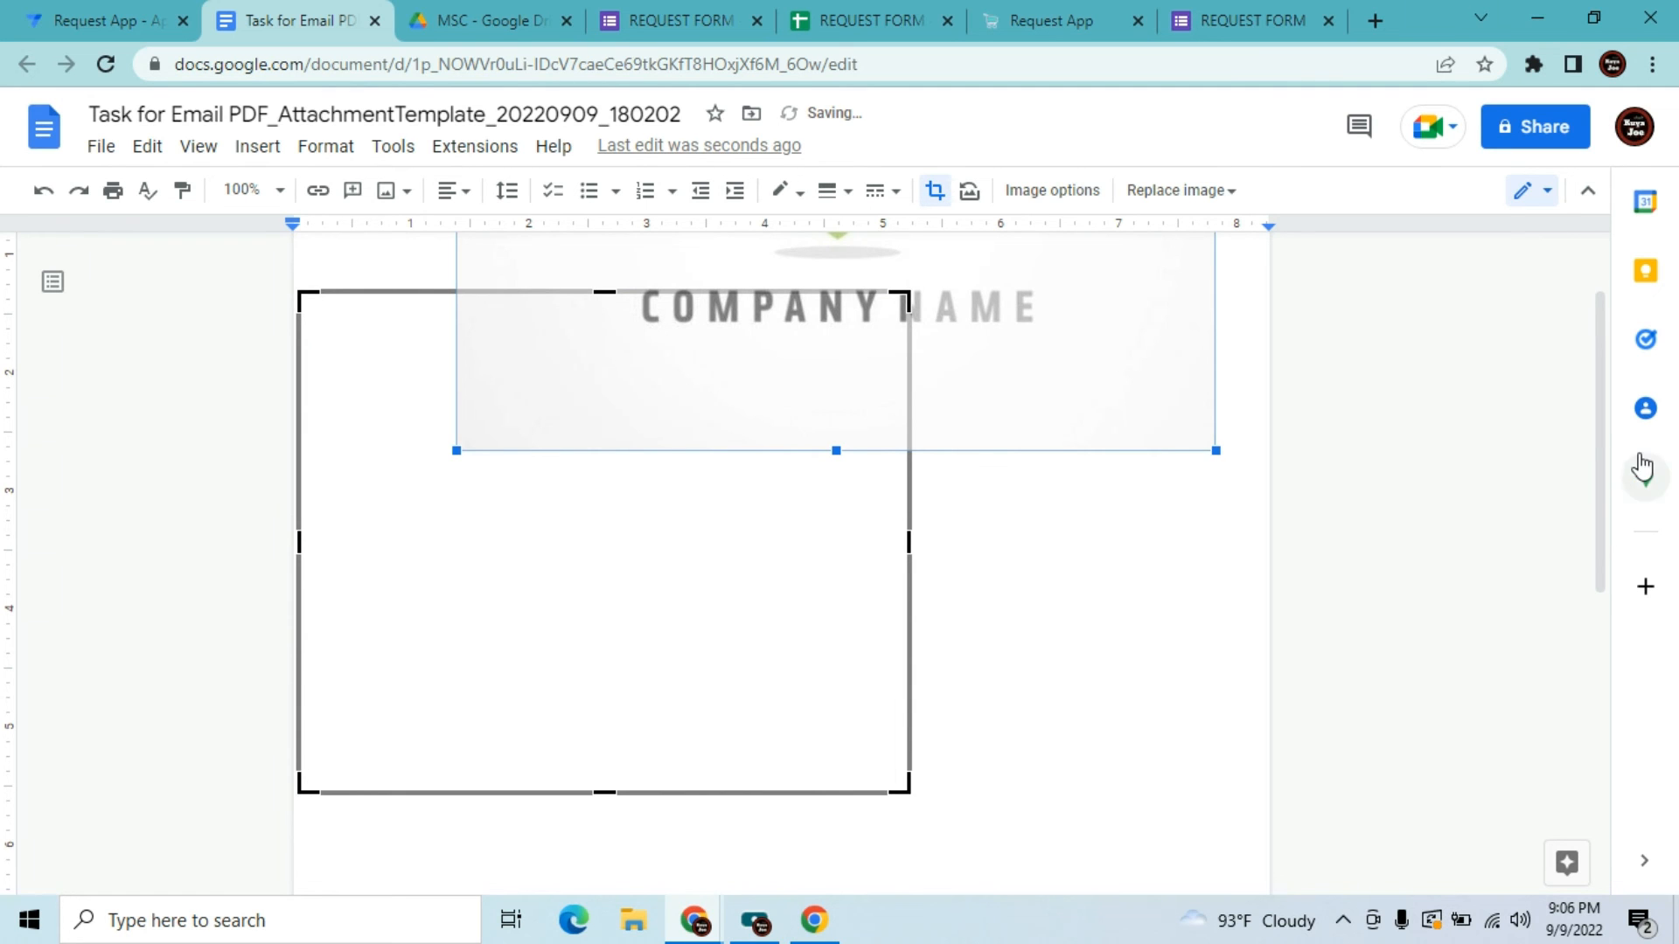
{"action": "scroll", "coordinate": [1604, 385], "scroll_direction": "up", "scroll_amount": 1}
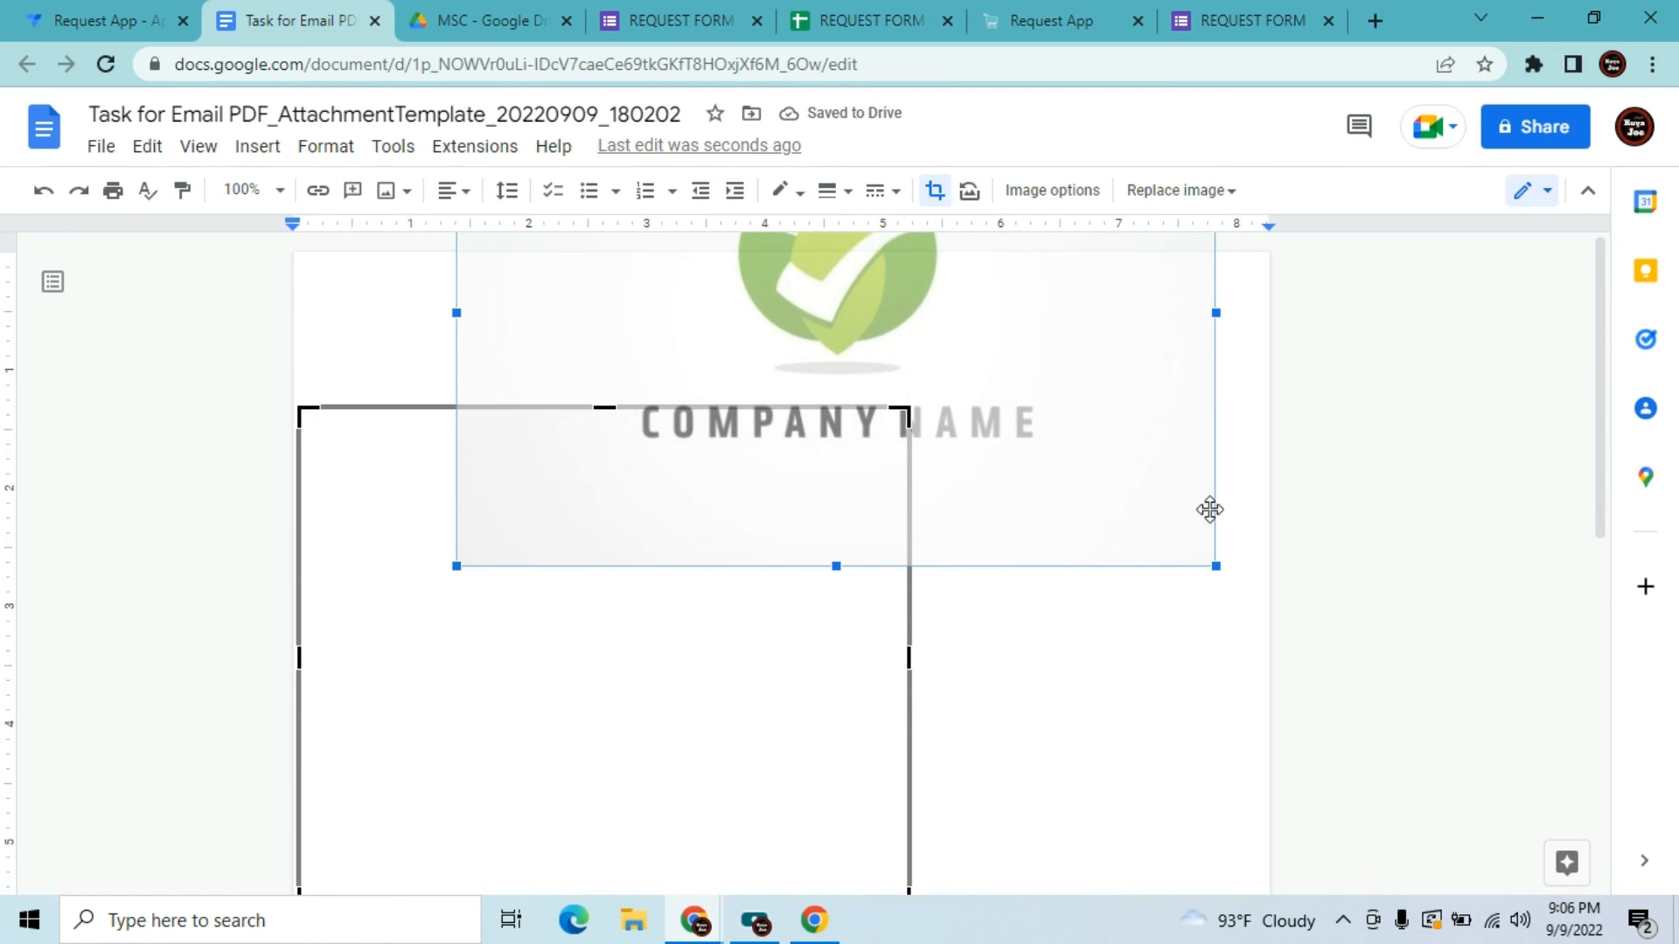
{"action": "left_click", "coordinate": [42, 201]}
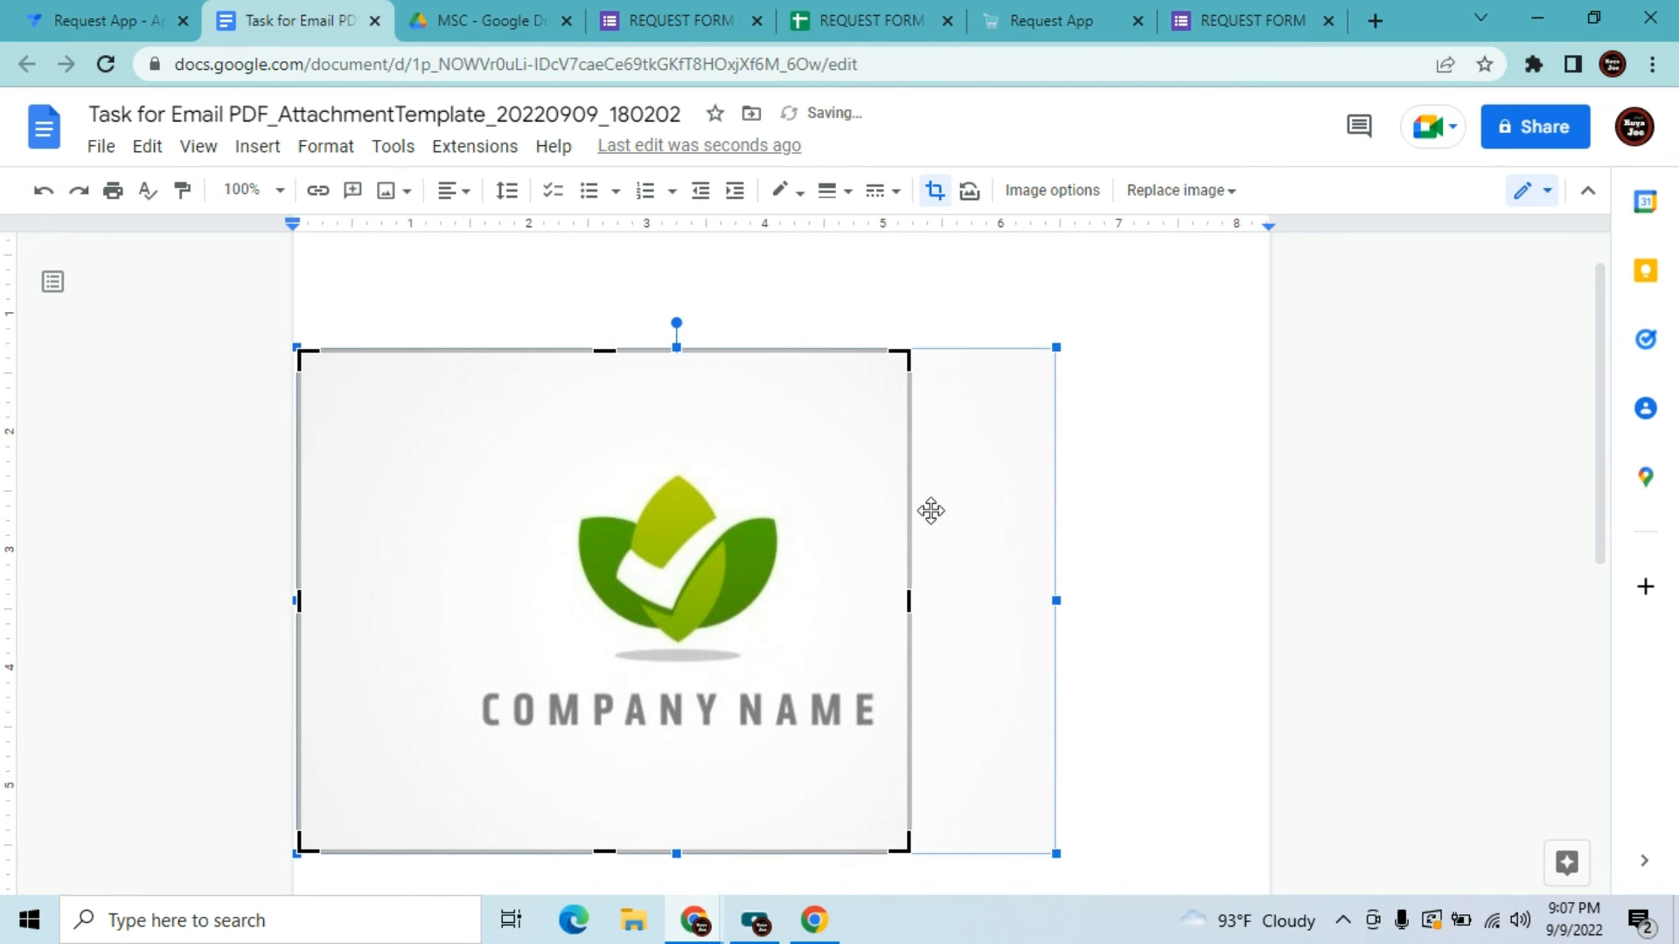
{"action": "left_click_drag", "start_coordinate": [304, 595], "coordinate": [408, 630]}
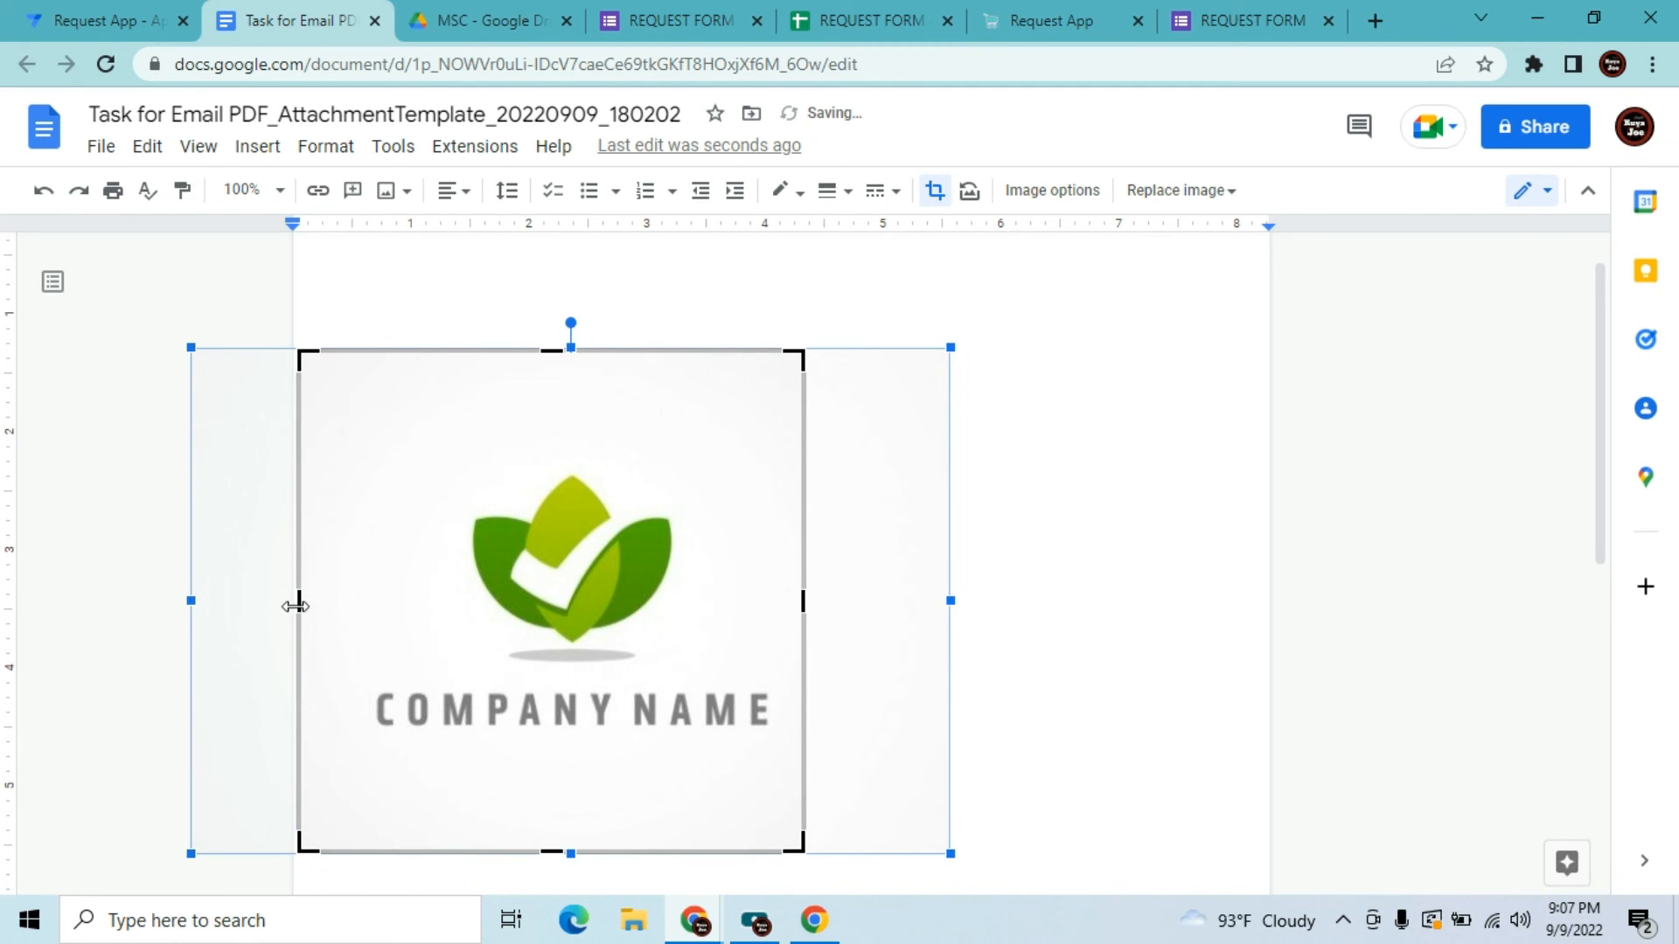
{"action": "left_click_drag", "start_coordinate": [302, 602], "coordinate": [343, 616]}
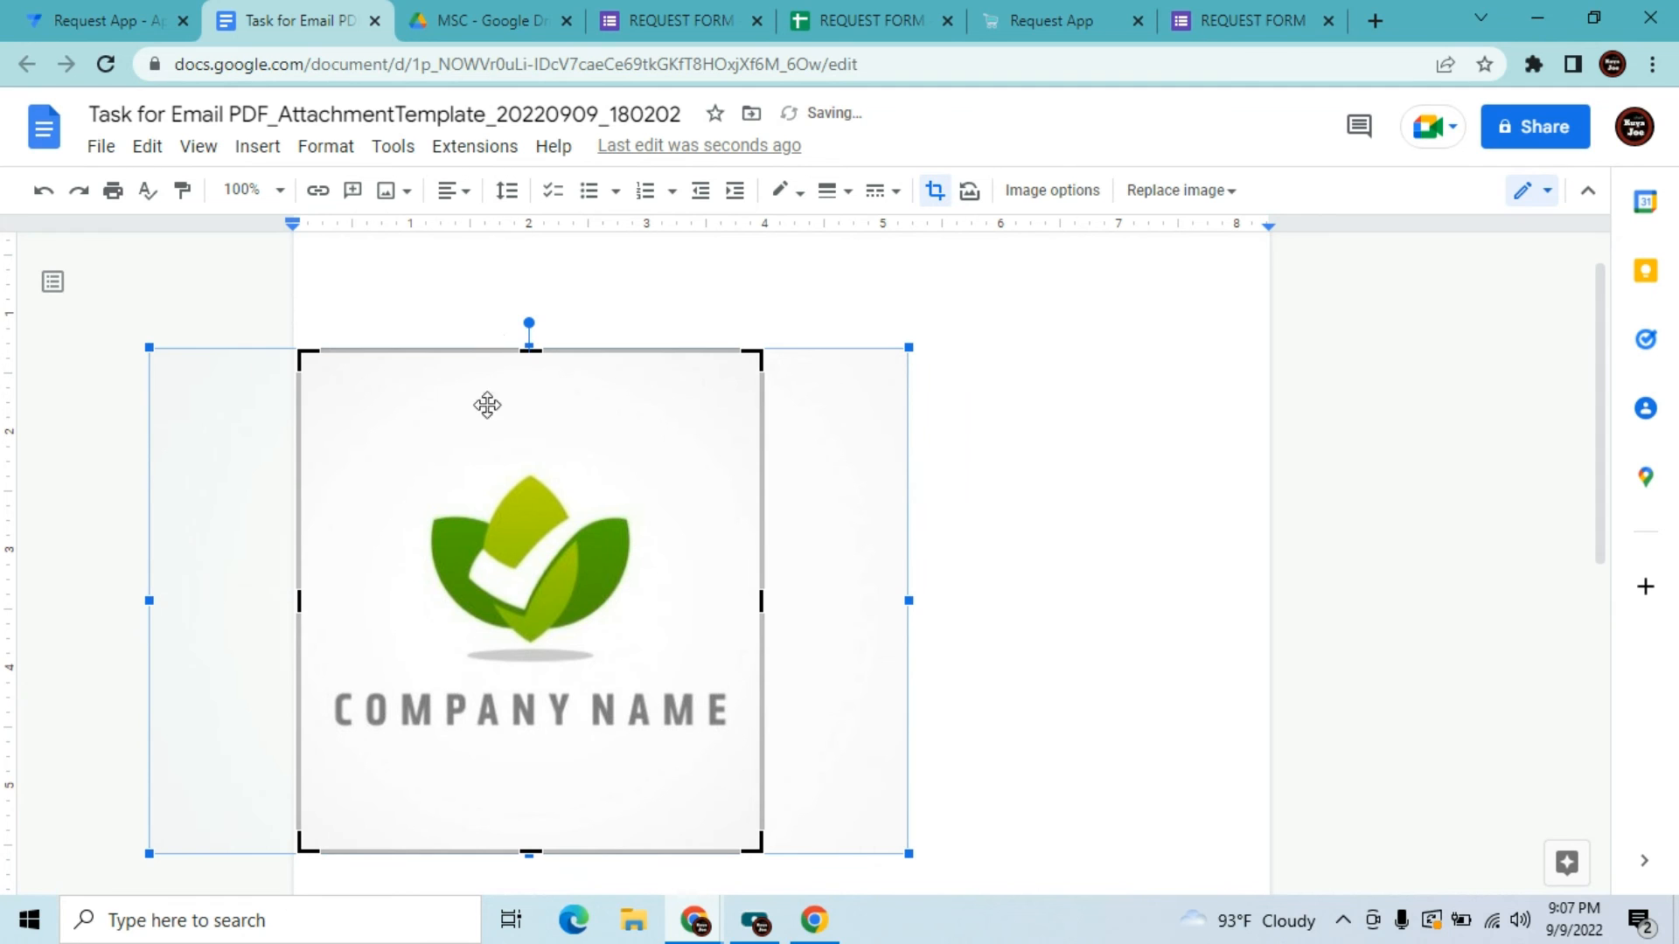
{"action": "left_click_drag", "start_coordinate": [529, 354], "coordinate": [529, 437]}
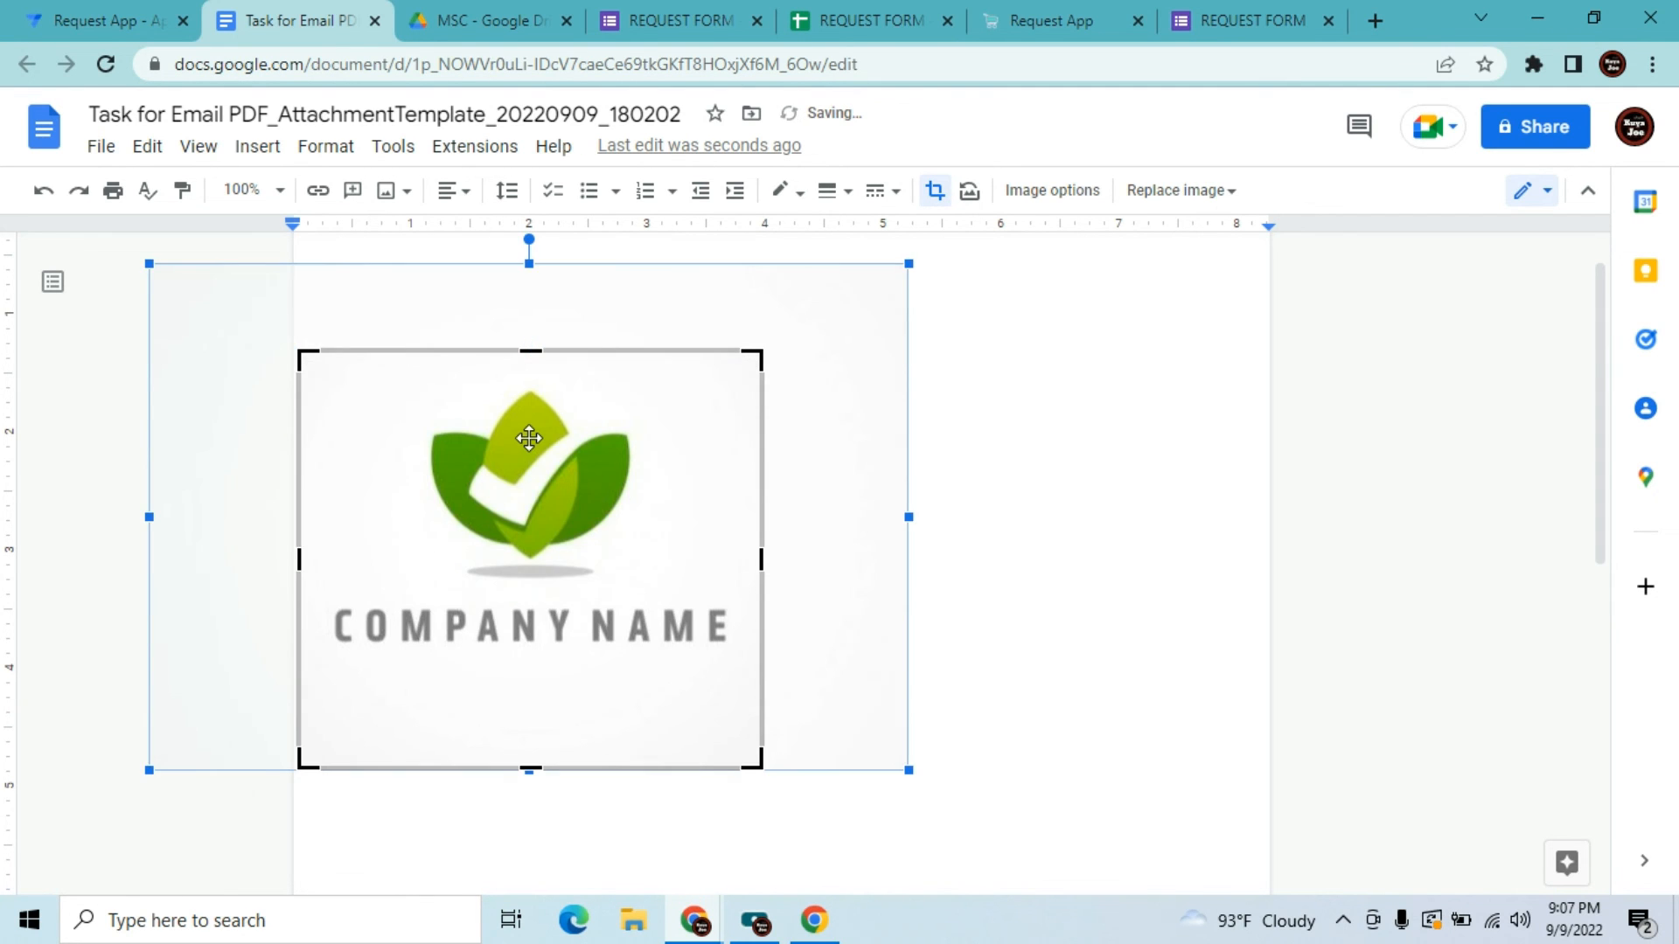
{"action": "key", "text": "Return"}
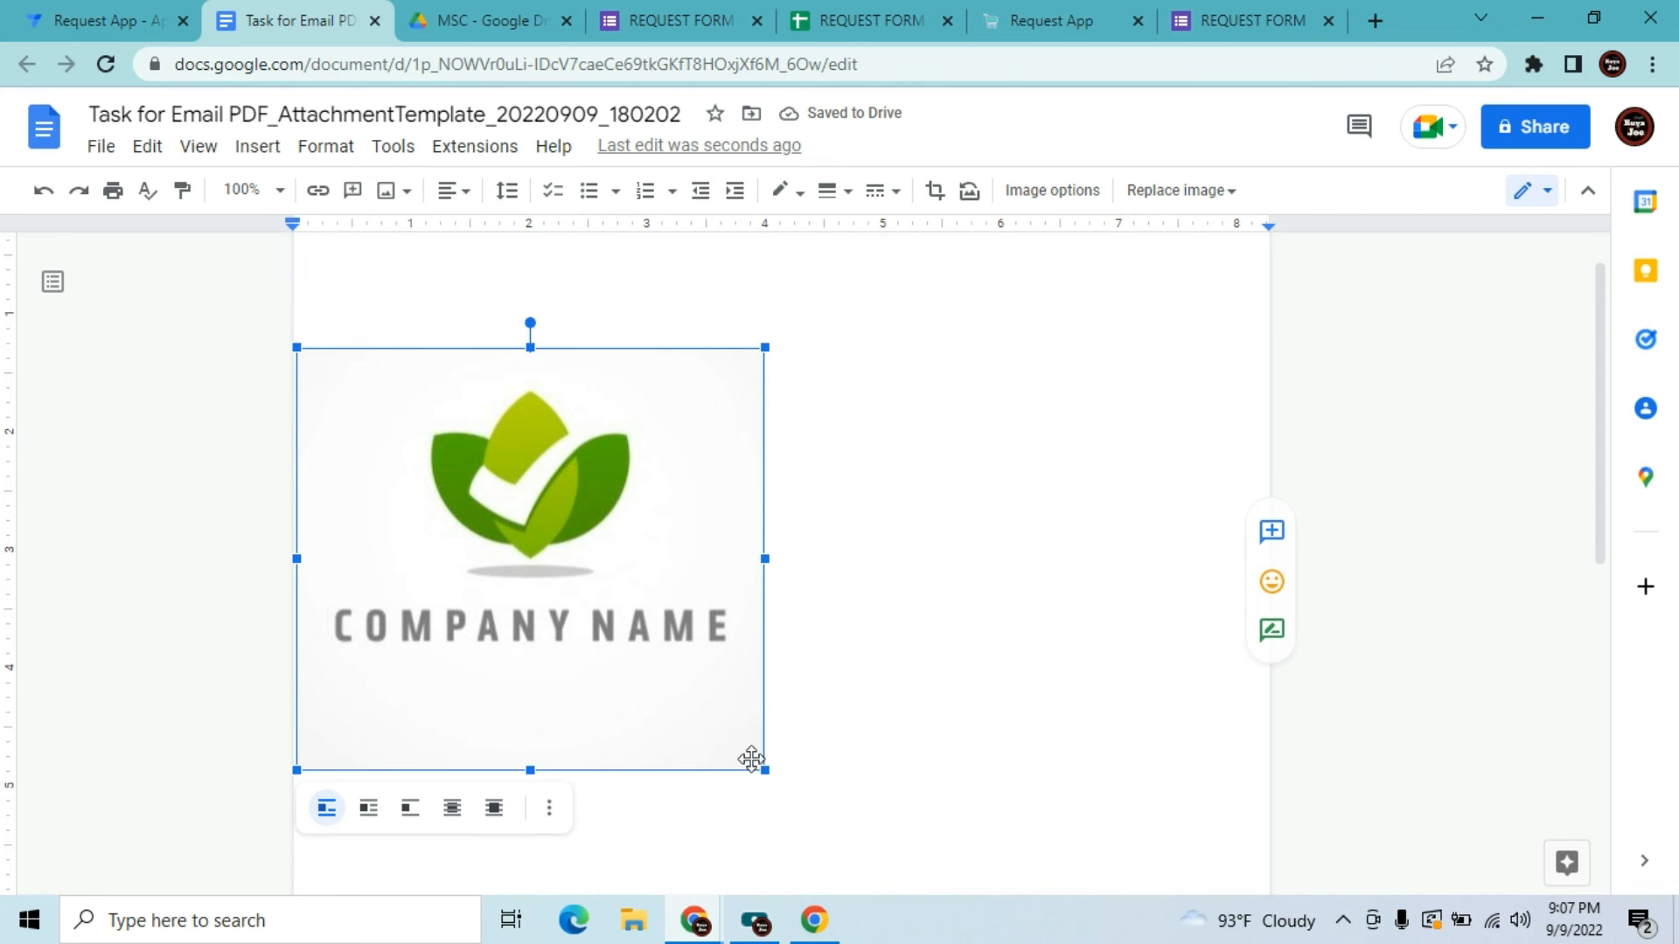
Shrink the cropped logo to a small size with a corner handle
{"action": "left_click_drag", "start_coordinate": [763, 771], "coordinate": [589, 446]}
{"action": "left_click", "coordinate": [586, 459]}
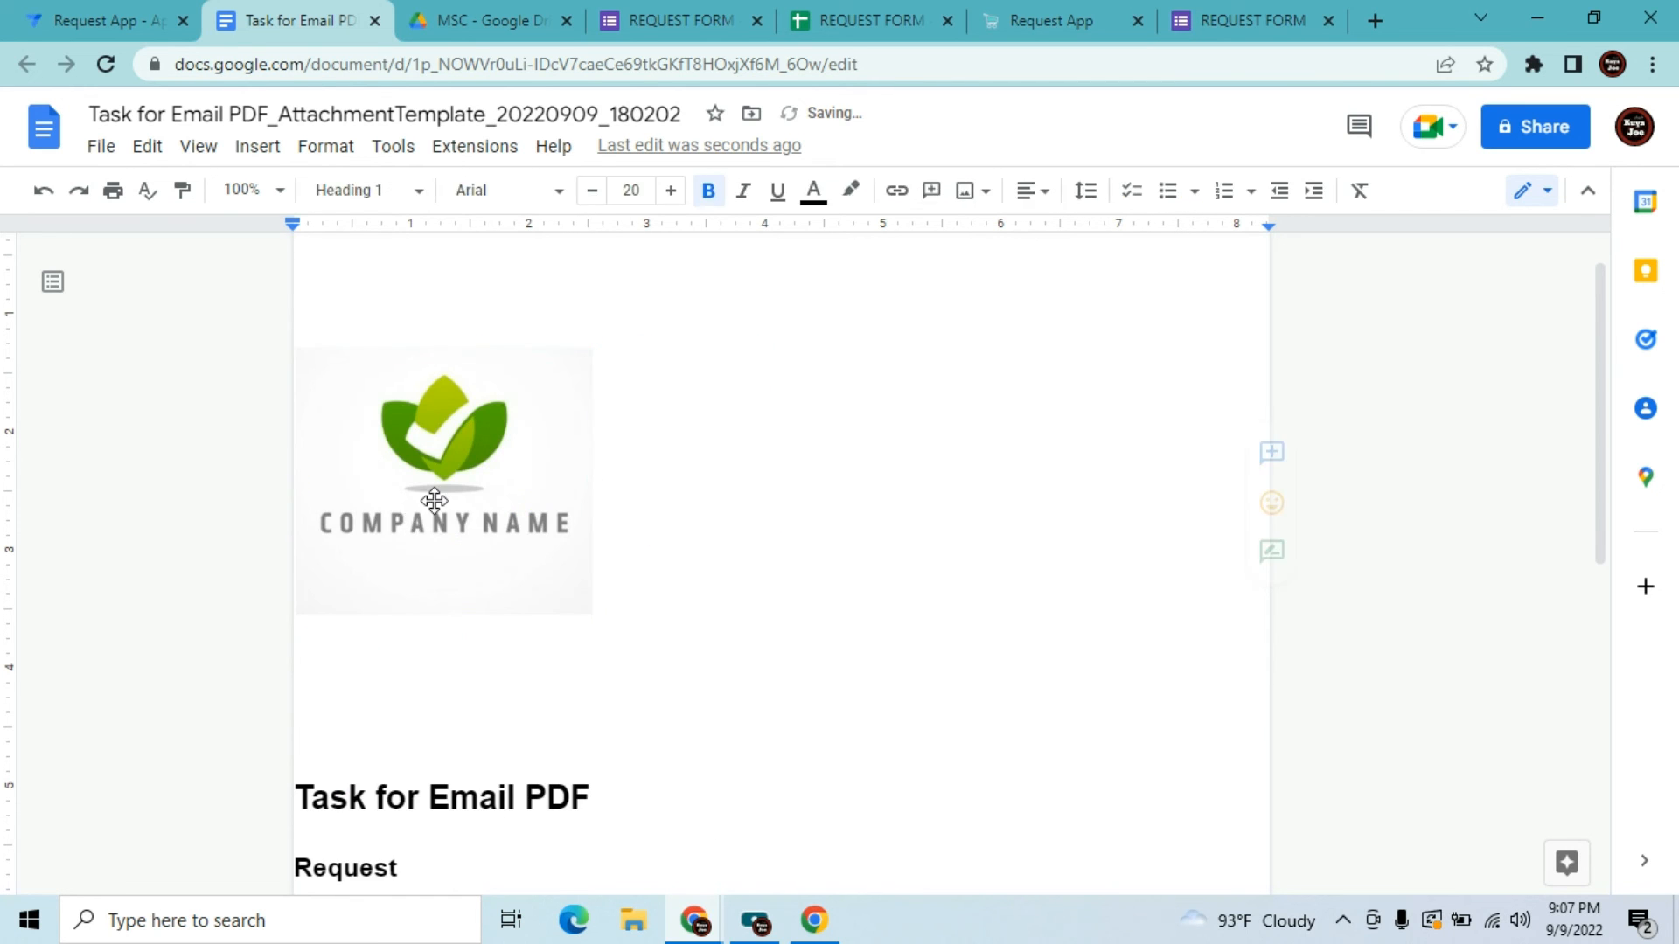
{"action": "left_click", "coordinate": [450, 433]}
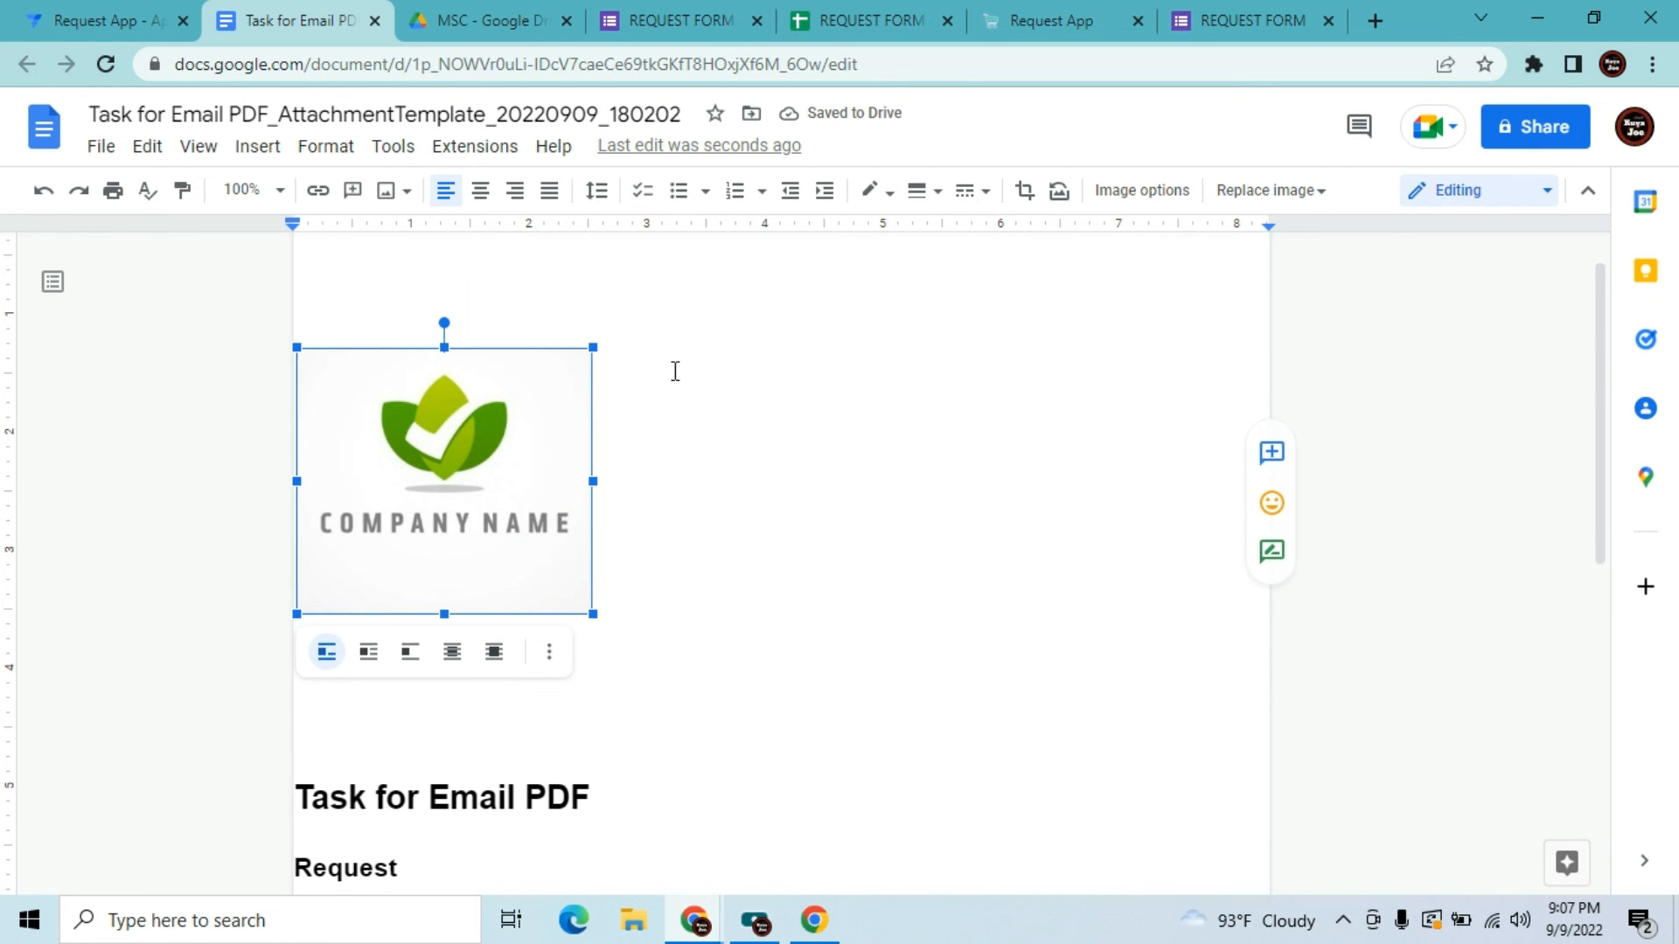
Move the logo up to the page's first line, restoring it after an accidental delete
{"action": "left_click_drag", "start_coordinate": [441, 505], "coordinate": [451, 262]}
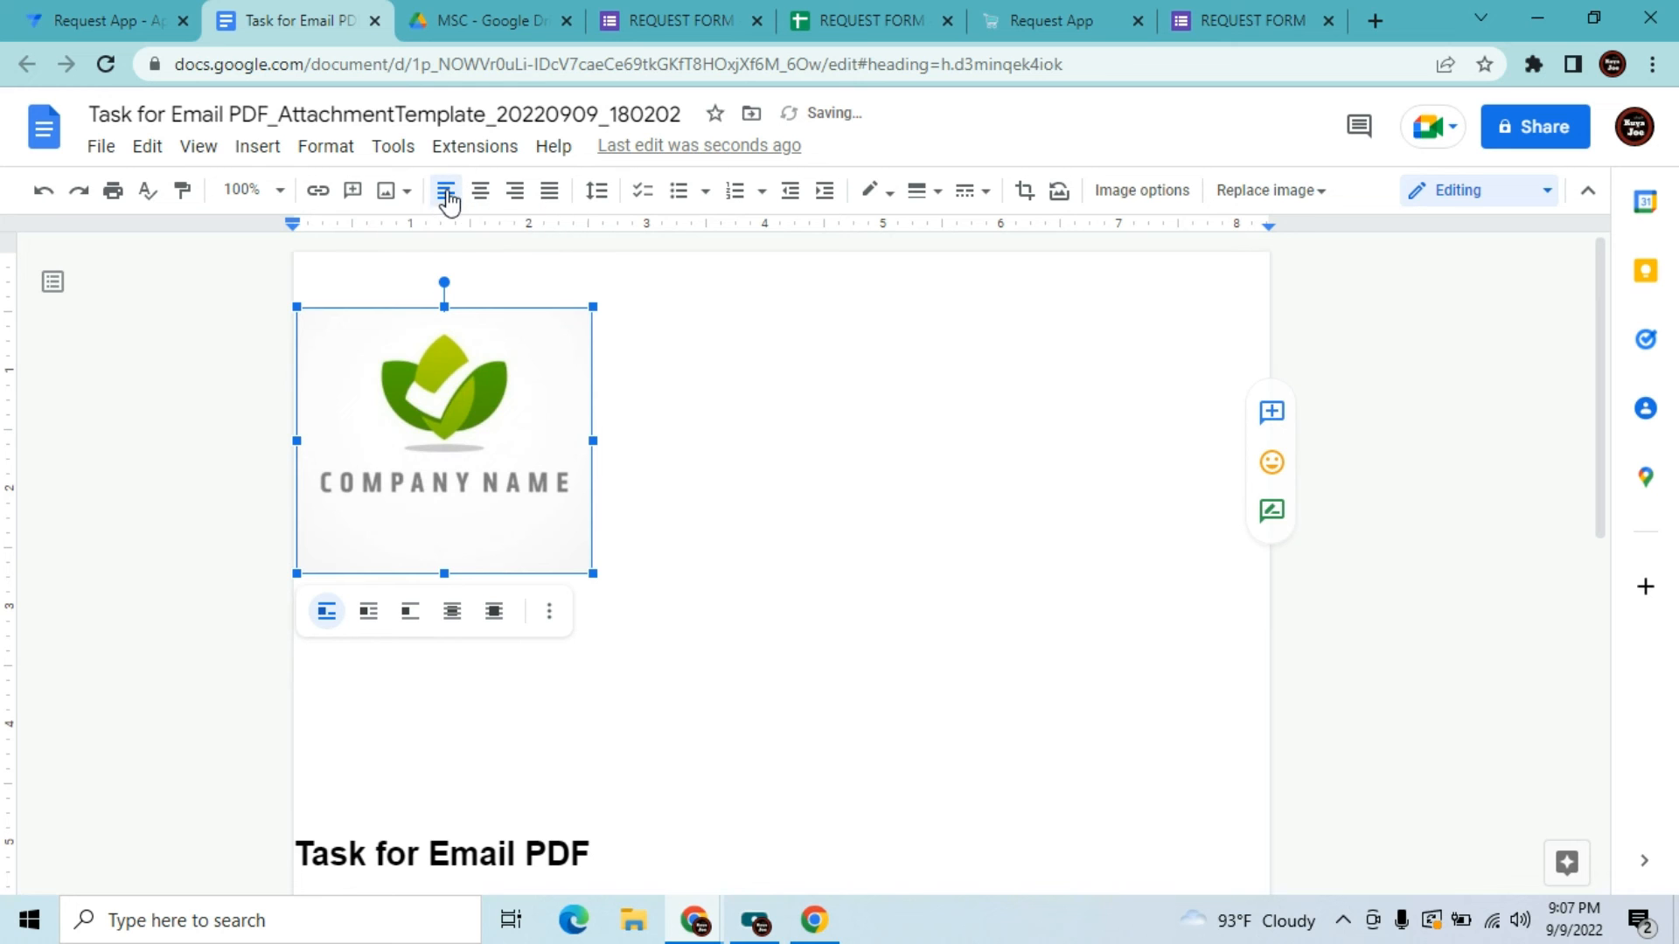
{"action": "left_click", "coordinate": [680, 561]}
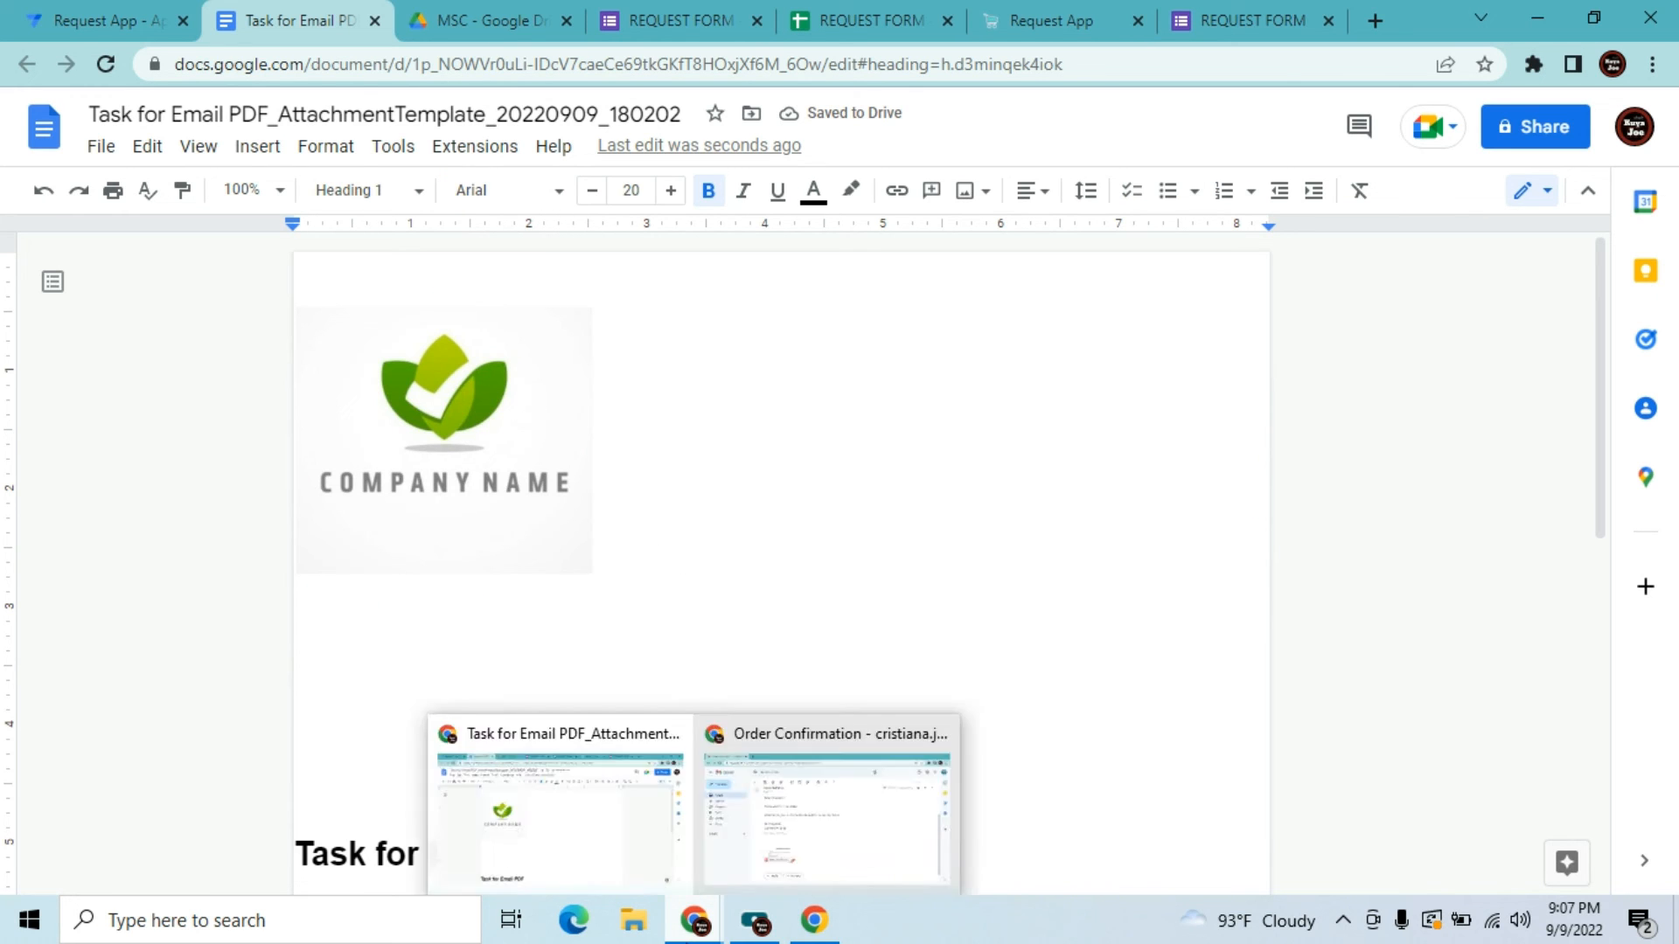
{"action": "key", "text": "Down"}
{"action": "key", "text": "Down"}
{"action": "key", "text": "Down"}
{"action": "key", "text": "Up"}
{"action": "key", "text": "Up"}
{"action": "key", "text": "Up"}
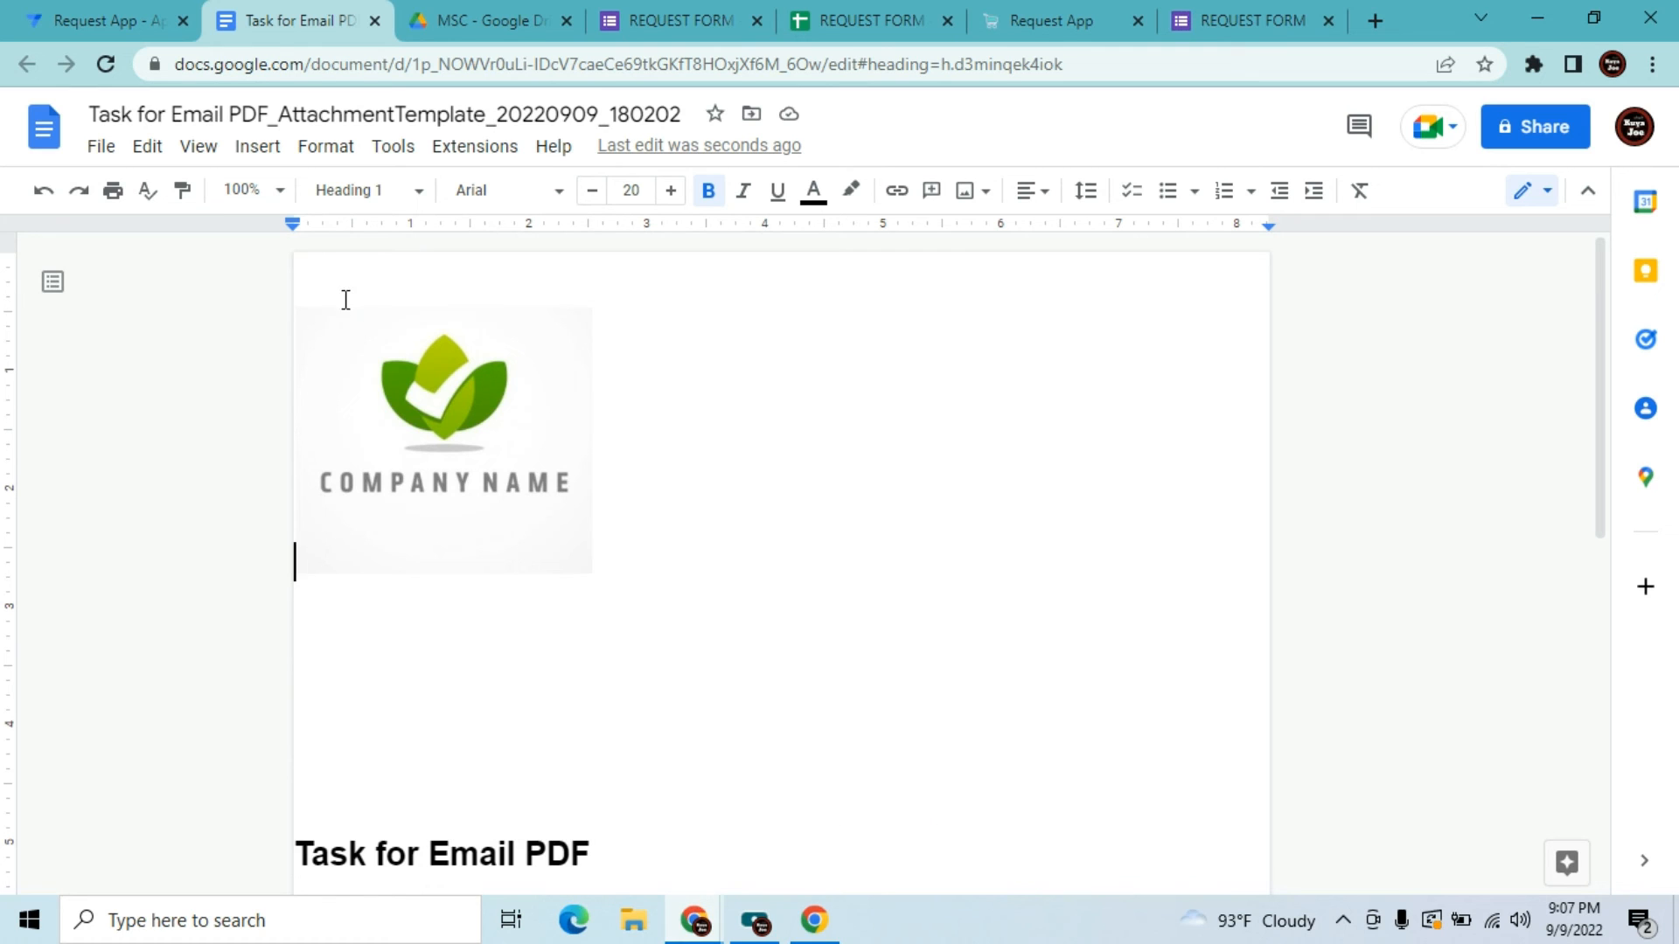
{"action": "key", "text": "shift+Right"}
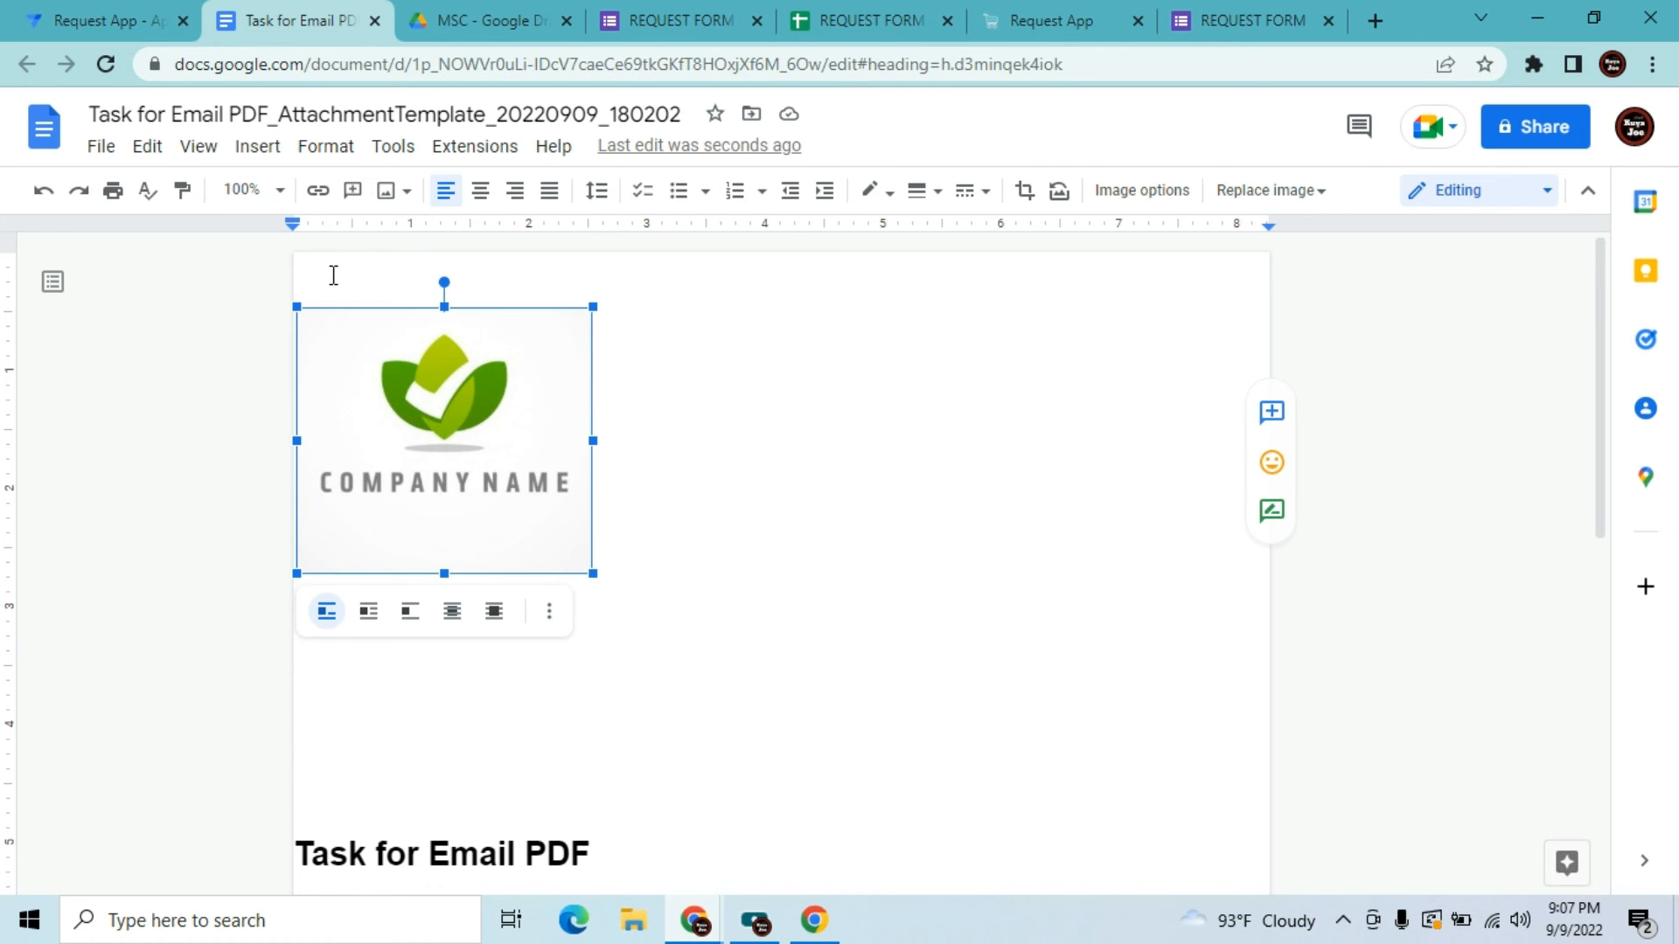
{"action": "key", "text": "Delete"}
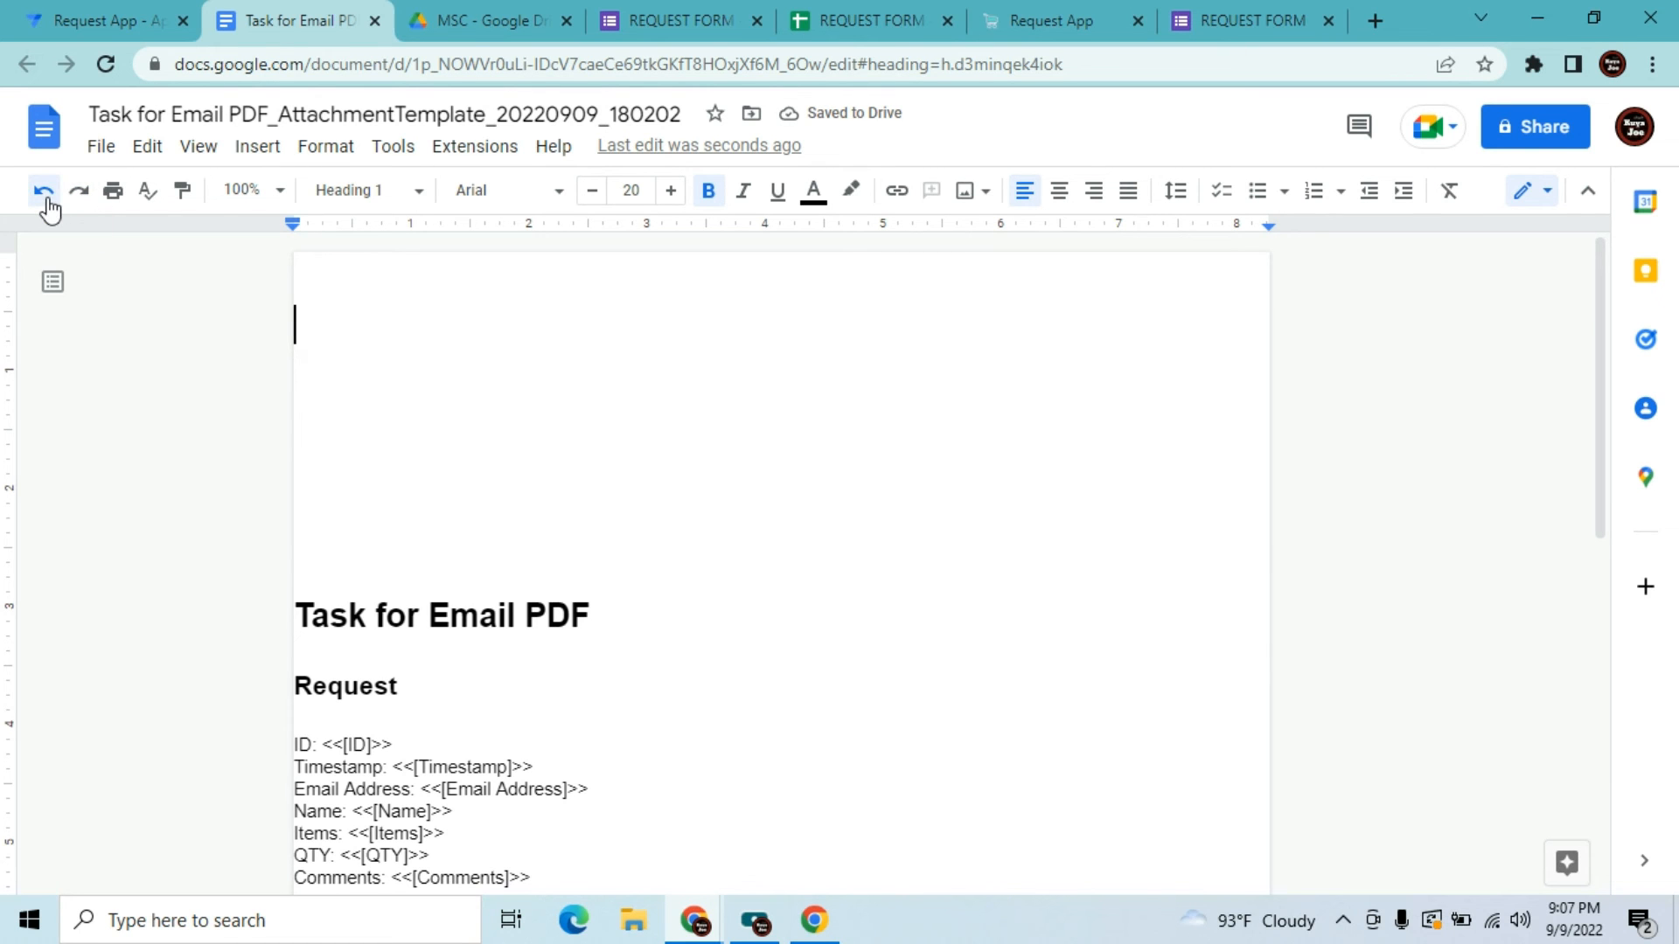
{"action": "left_click", "coordinate": [46, 194]}
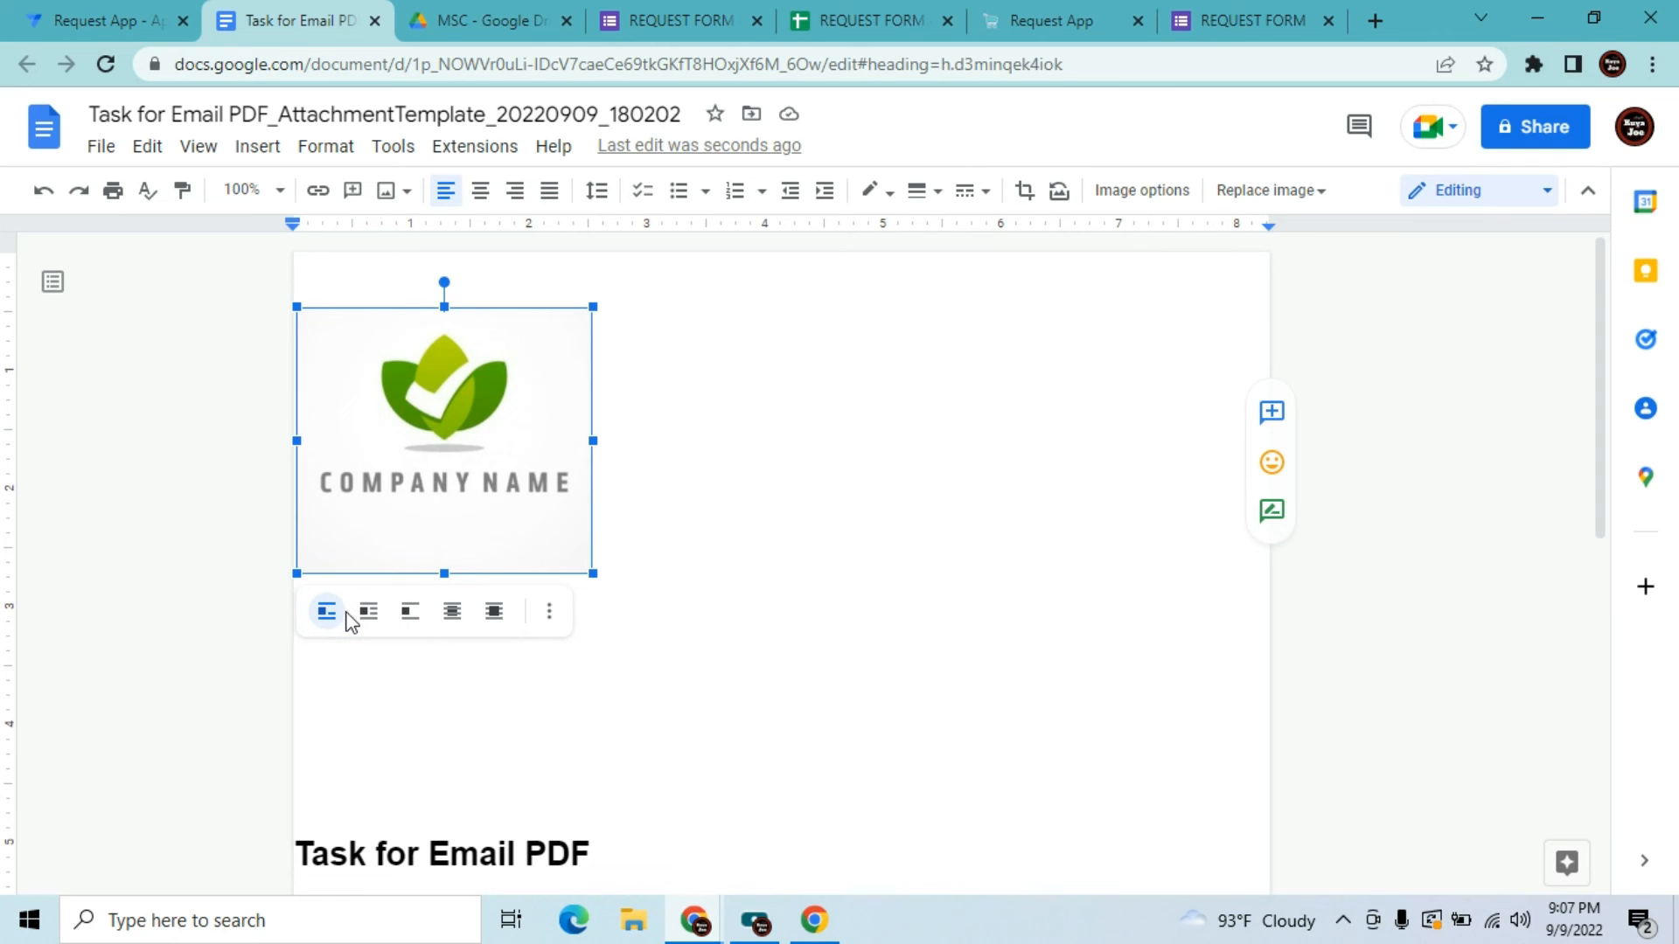
Dismiss the logo's layout options and place the cursor in the space below the logo
{"action": "left_click", "coordinate": [552, 613]}
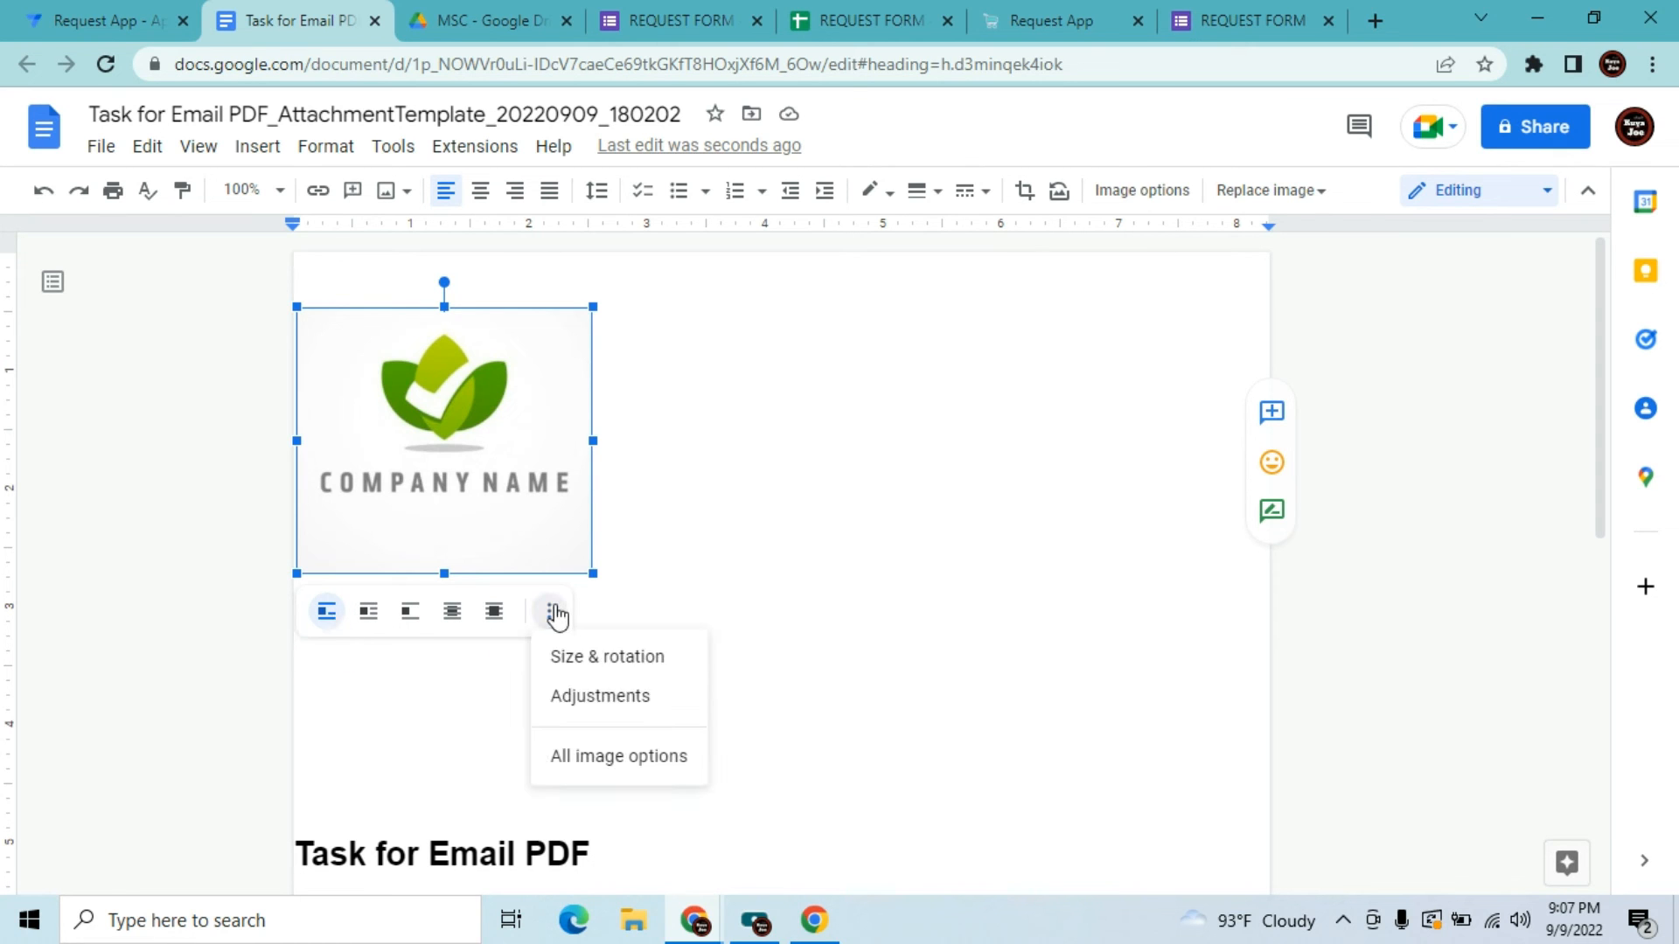
{"action": "left_click", "coordinate": [855, 500]}
{"action": "double_click", "coordinate": [788, 700]}
{"action": "key", "text": "Down"}
{"action": "key", "text": "Down"}
{"action": "key", "text": "Down"}
{"action": "key", "text": "Down"}
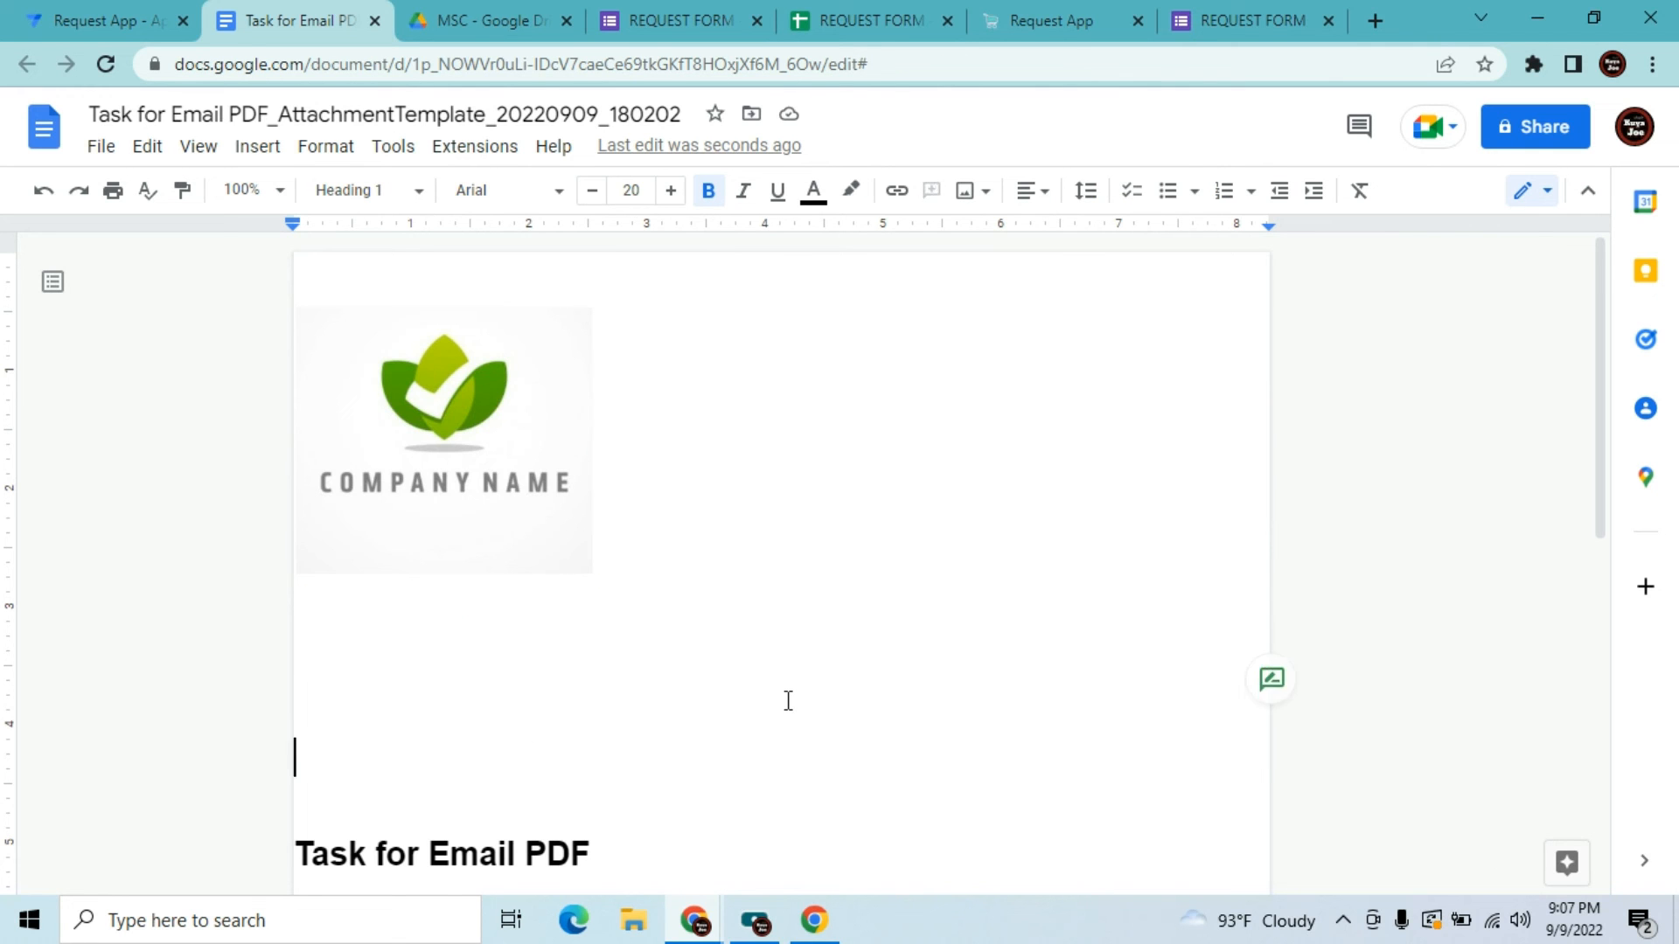
Replace the Task for Email PDF heading with a centred 'Confirmation Letter' title
{"action": "left_click", "coordinate": [704, 668]}
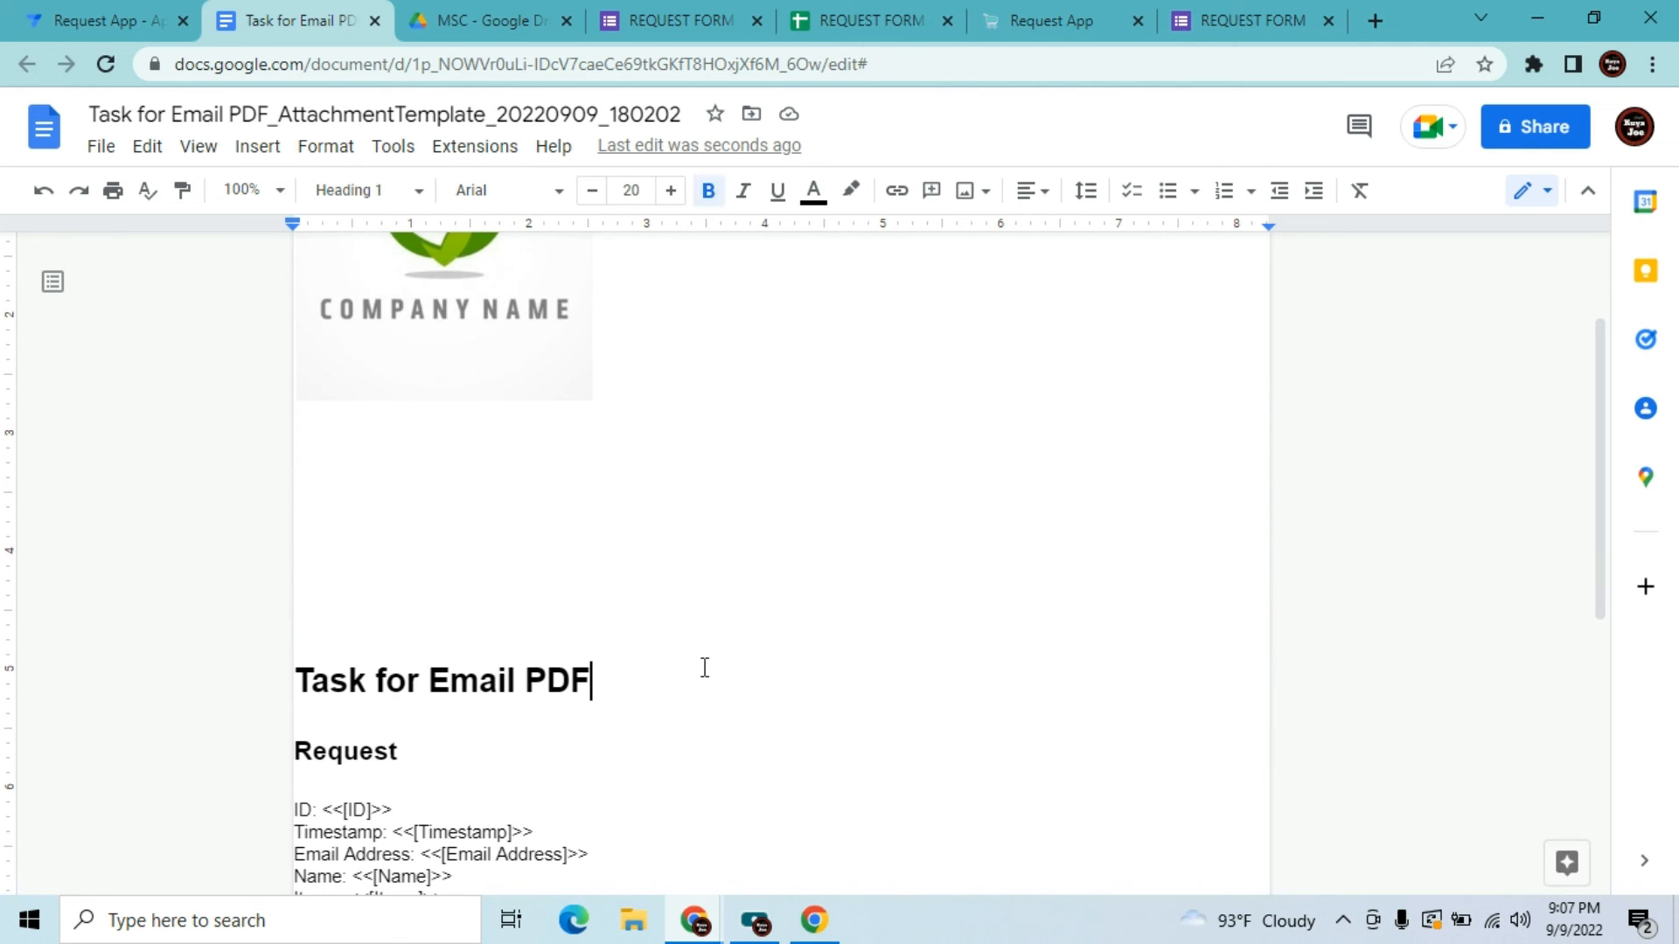
{"action": "key", "text": "BackSpace"}
{"action": "key", "text": "BackSpace"}
{"action": "key", "text": "BackSpace"}
{"action": "key", "text": "BackSpace"}
{"action": "key", "text": "BackSpace"}
{"action": "key", "text": "BackSpace"}
{"action": "key", "text": "BackSpace"}
{"action": "key", "text": "BackSpace"}
{"action": "key", "text": "BackSpace"}
{"action": "key", "text": "BackSpace"}
{"action": "key", "text": "BackSpace"}
{"action": "key", "text": "BackSpace"}
{"action": "key", "text": "BackSpace"}
{"action": "key", "text": "BackSpace"}
{"action": "key", "text": "BackSpace"}
{"action": "key", "text": "BackSpace"}
{"action": "key", "text": "BackSpace"}
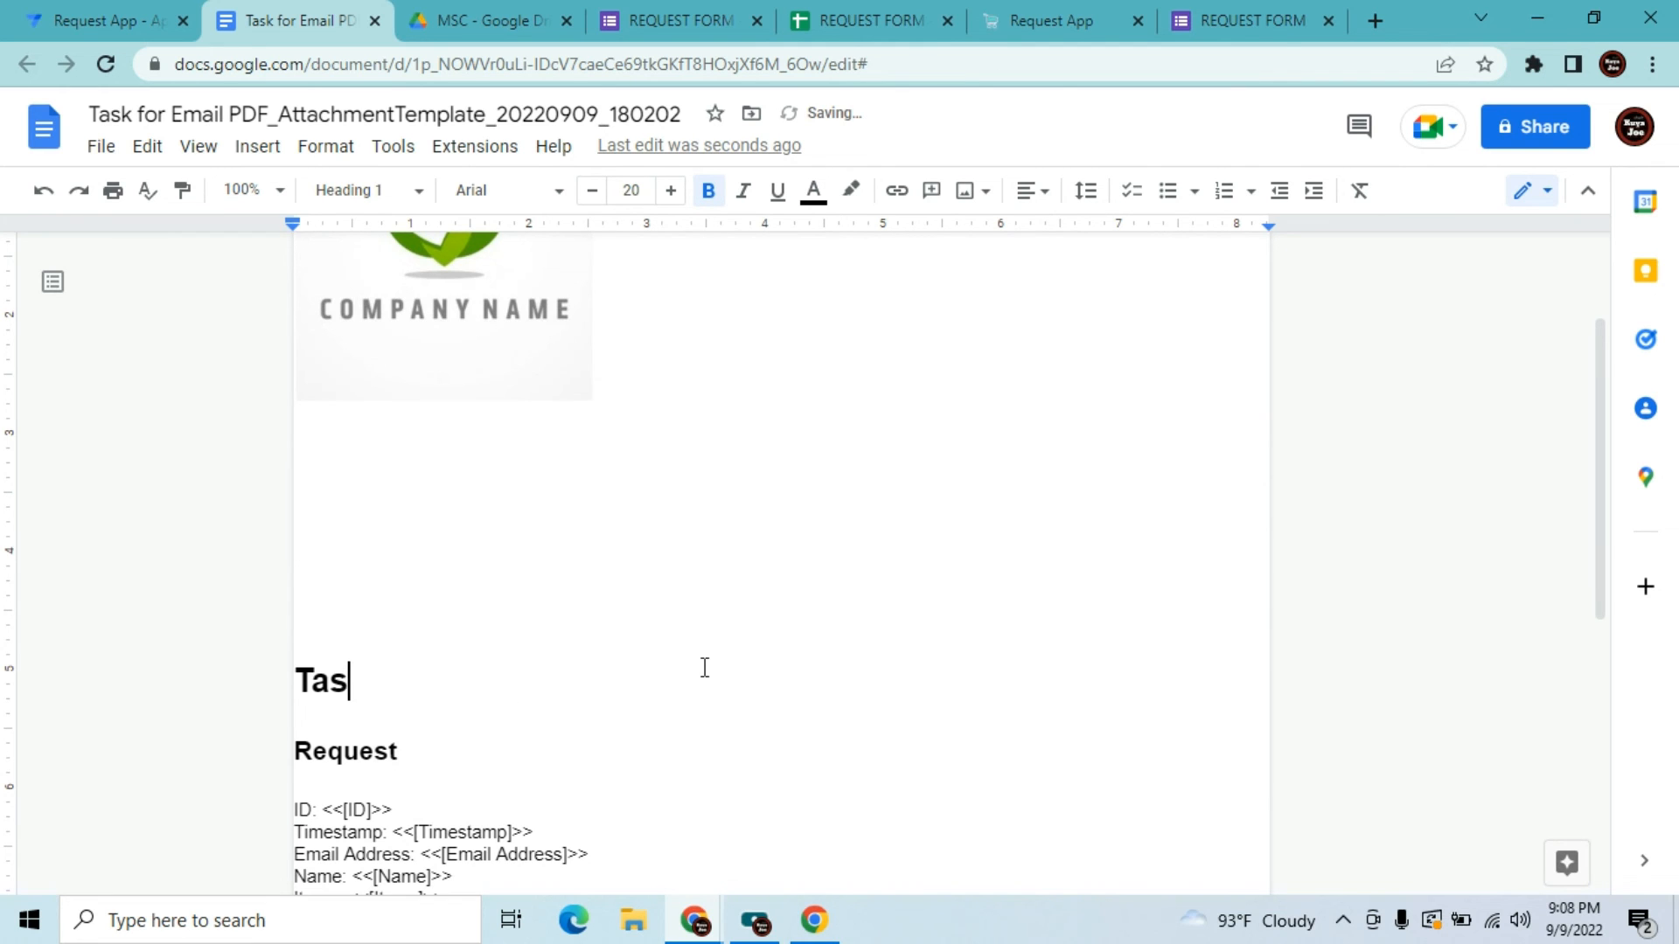
{"action": "key", "text": "BackSpace"}
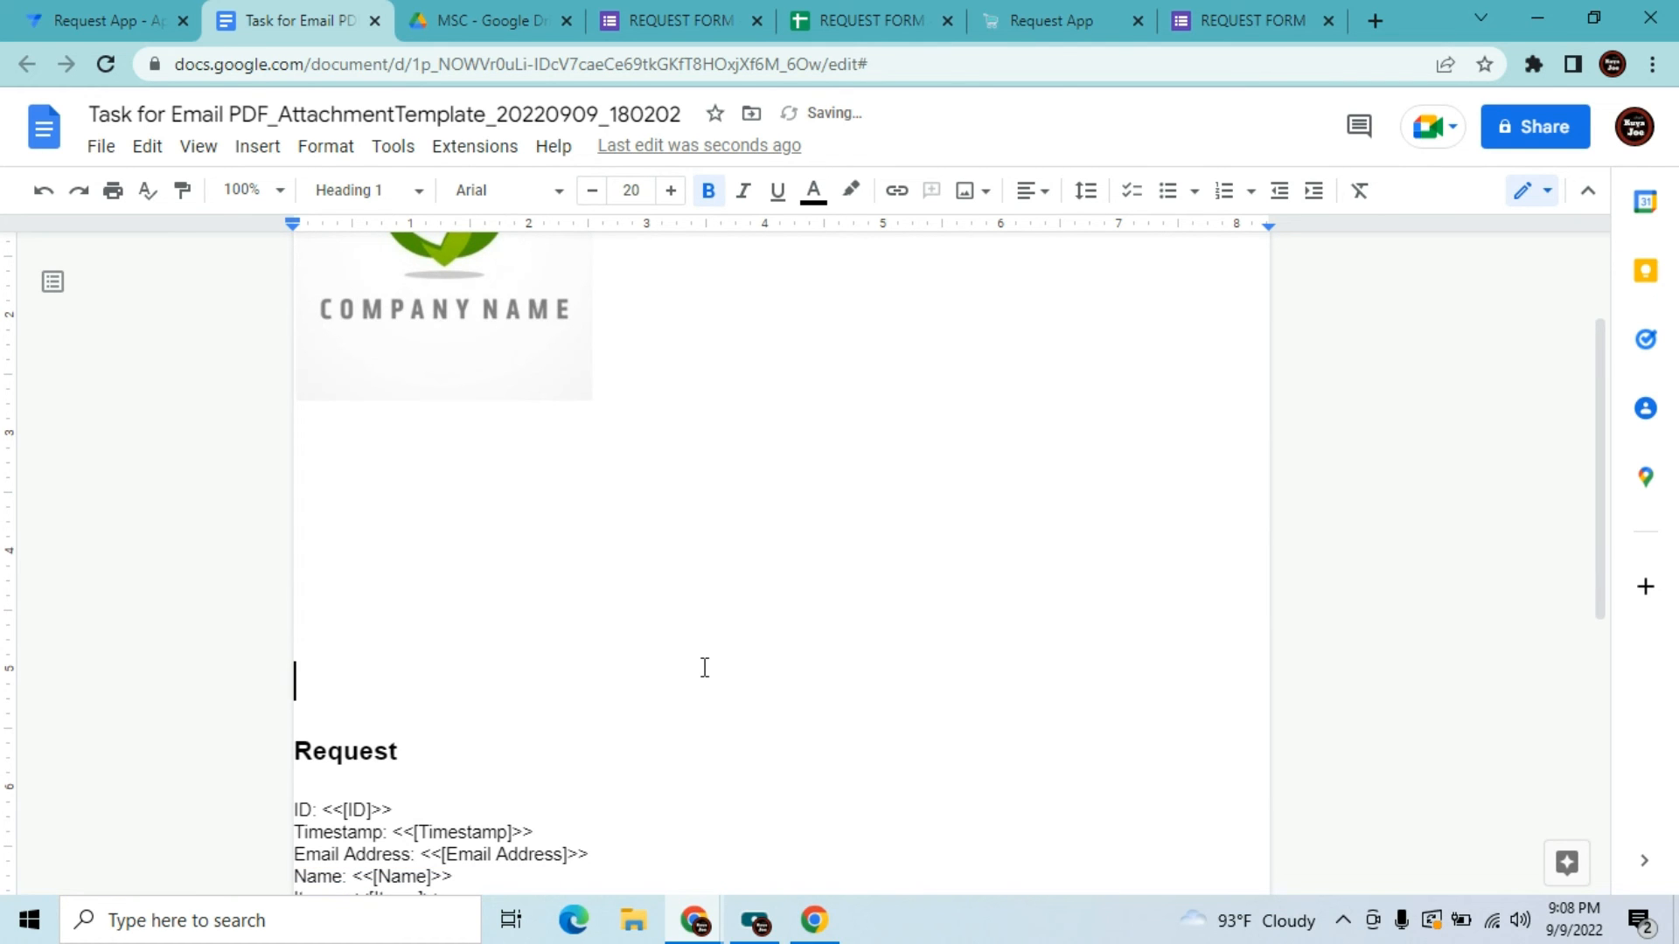
{"action": "key", "text": "BackSpace"}
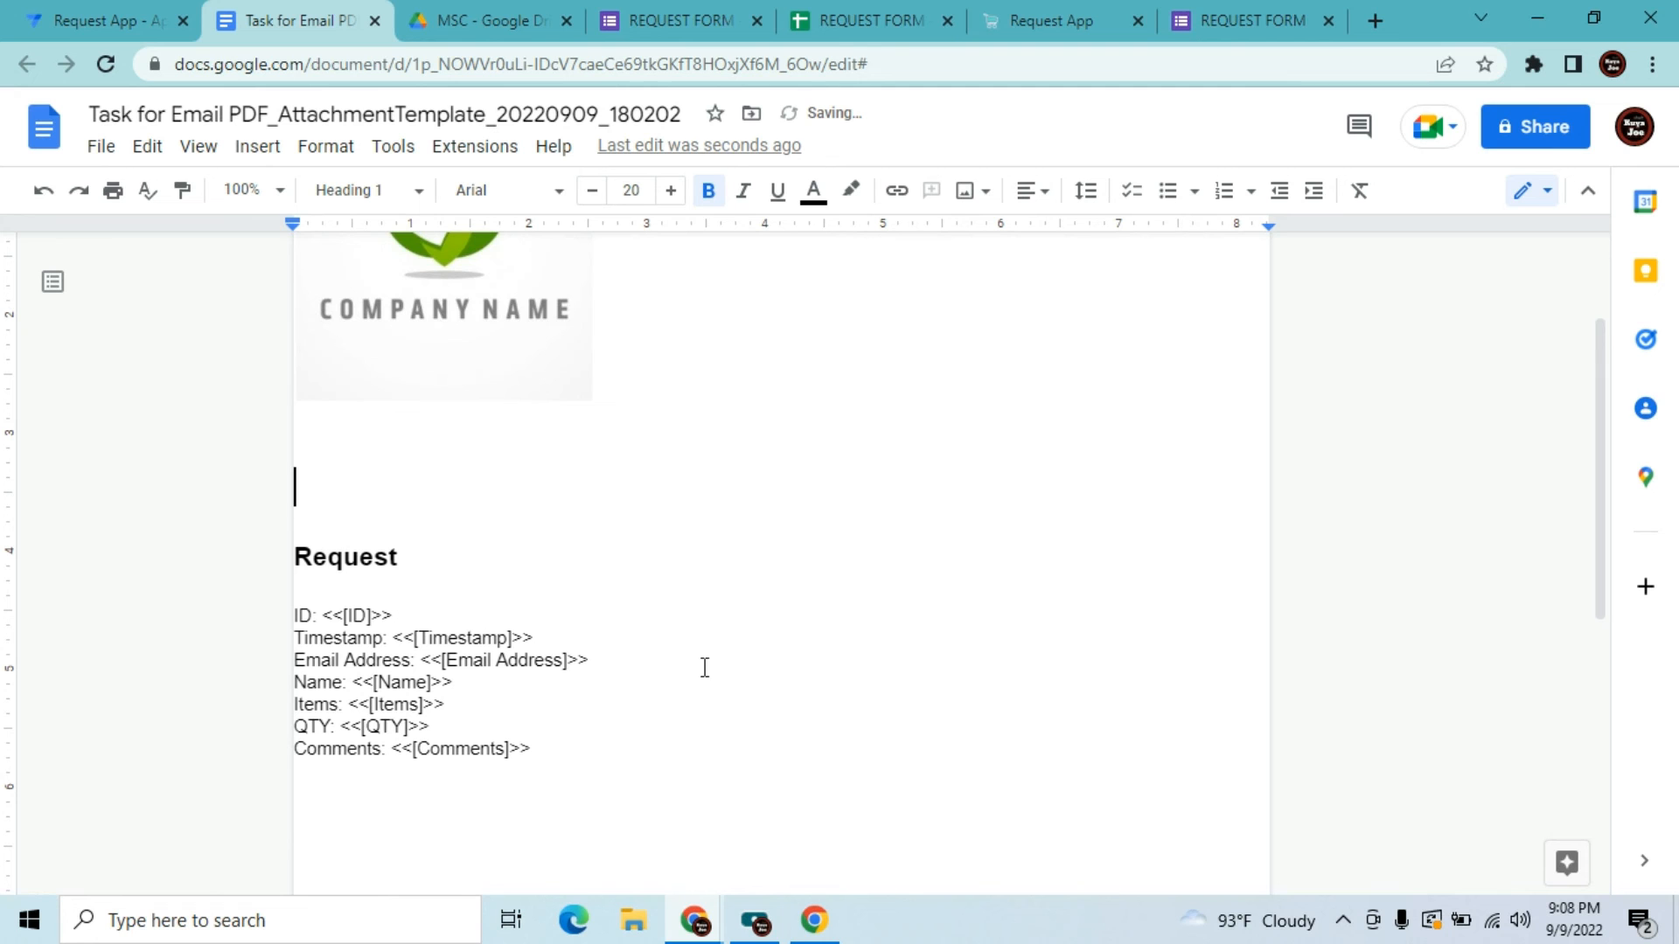
{"action": "left_click", "coordinate": [1030, 193]}
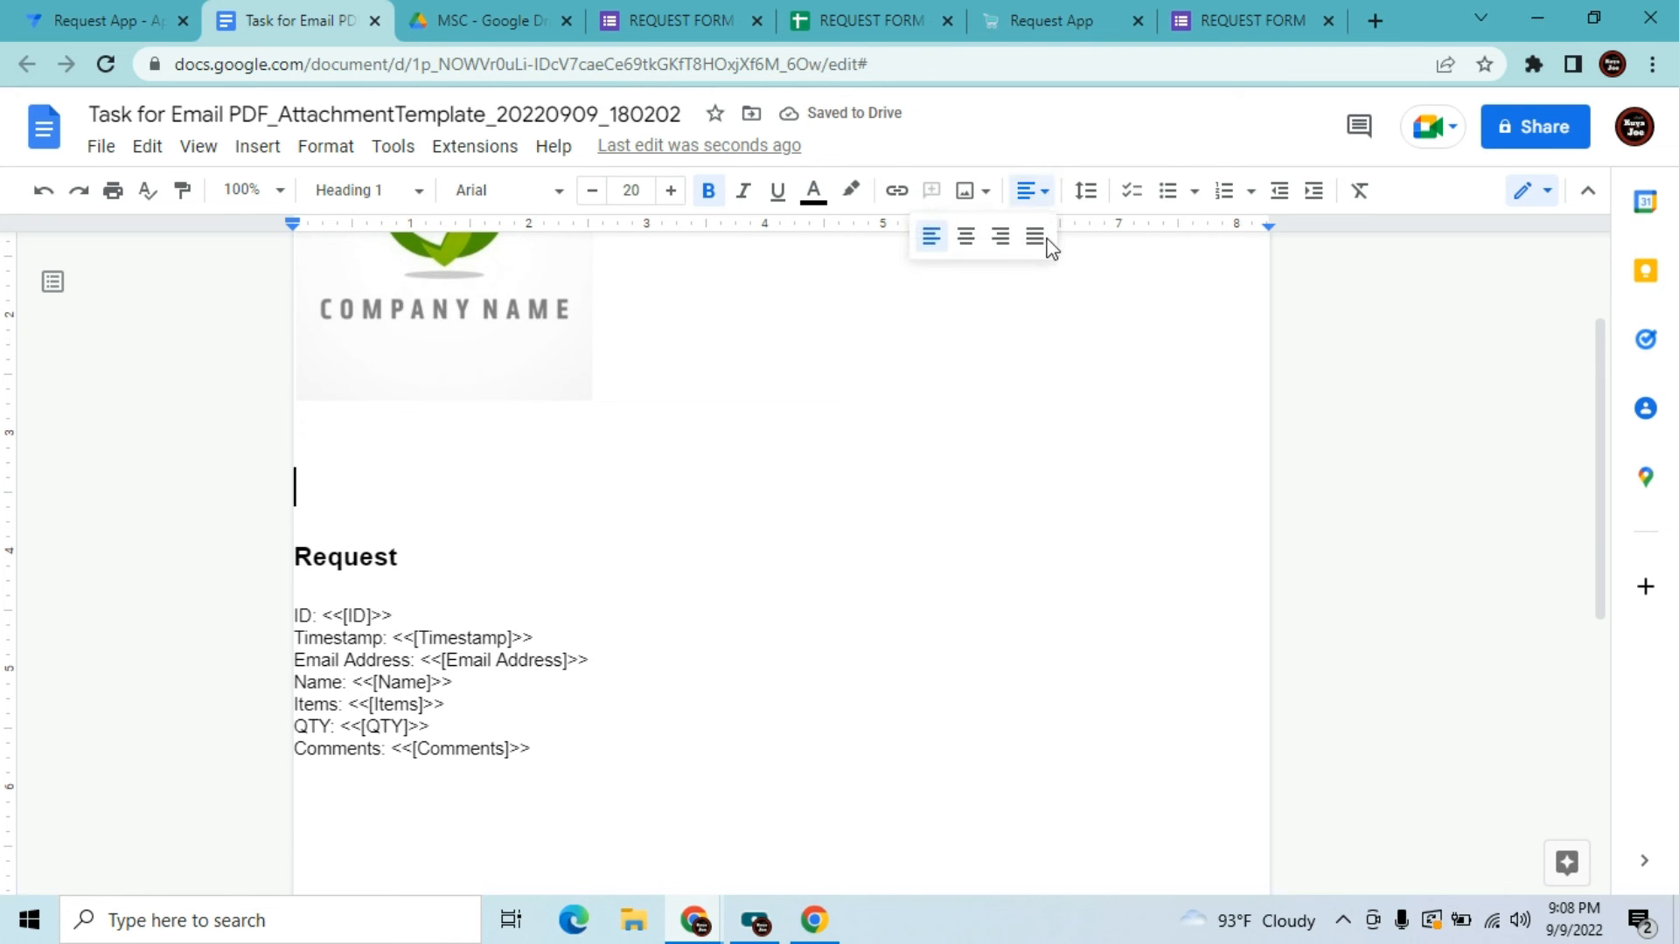
{"action": "left_click", "coordinate": [967, 238]}
{"action": "type", "text": "Confirmation Letter"}
Delete the Request heading below the title
{"action": "left_click", "coordinate": [455, 562]}
{"action": "key", "text": "BackSpace"}
{"action": "key", "text": "BackSpace"}
{"action": "key", "text": "BackSpace"}
{"action": "key", "text": "BackSpace"}
{"action": "key", "text": "BackSpace"}
{"action": "key", "text": "BackSpace"}
{"action": "key", "text": "BackSpace"}
{"action": "type", "text": "D"}
{"action": "key", "text": "BackSpace"}
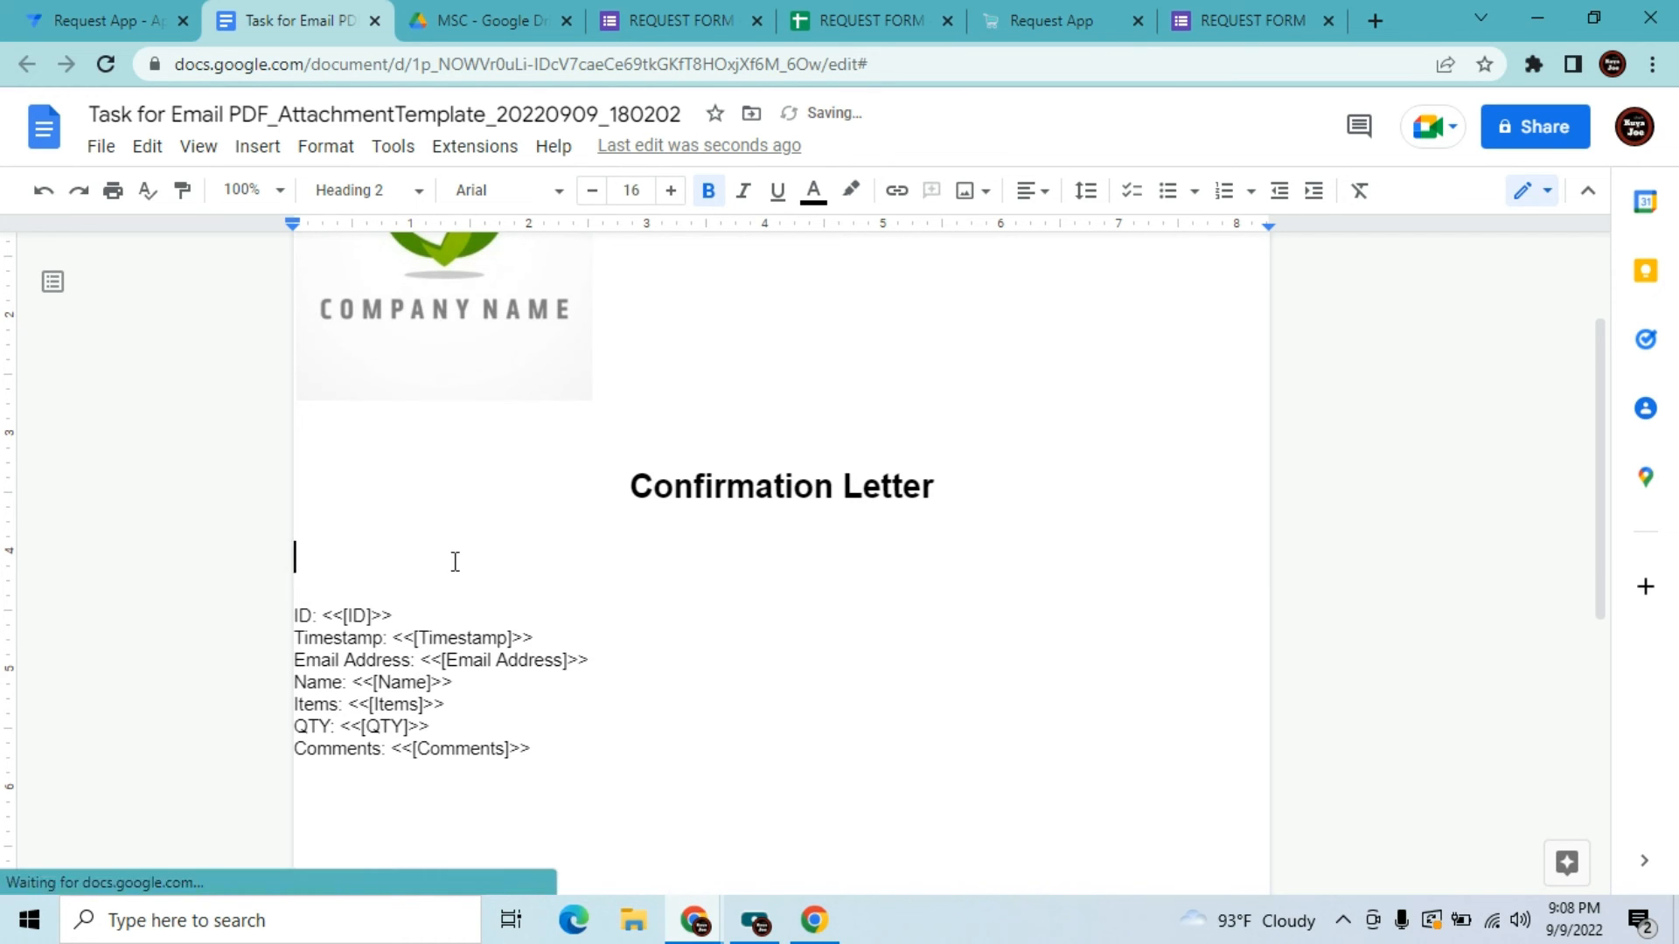
Reduce the font size and type the greeting 'Dear <<[Name]>> ,'
{"action": "left_click", "coordinate": [600, 195]}
{"action": "left_click", "coordinate": [600, 195]}
{"action": "left_click", "coordinate": [600, 195]}
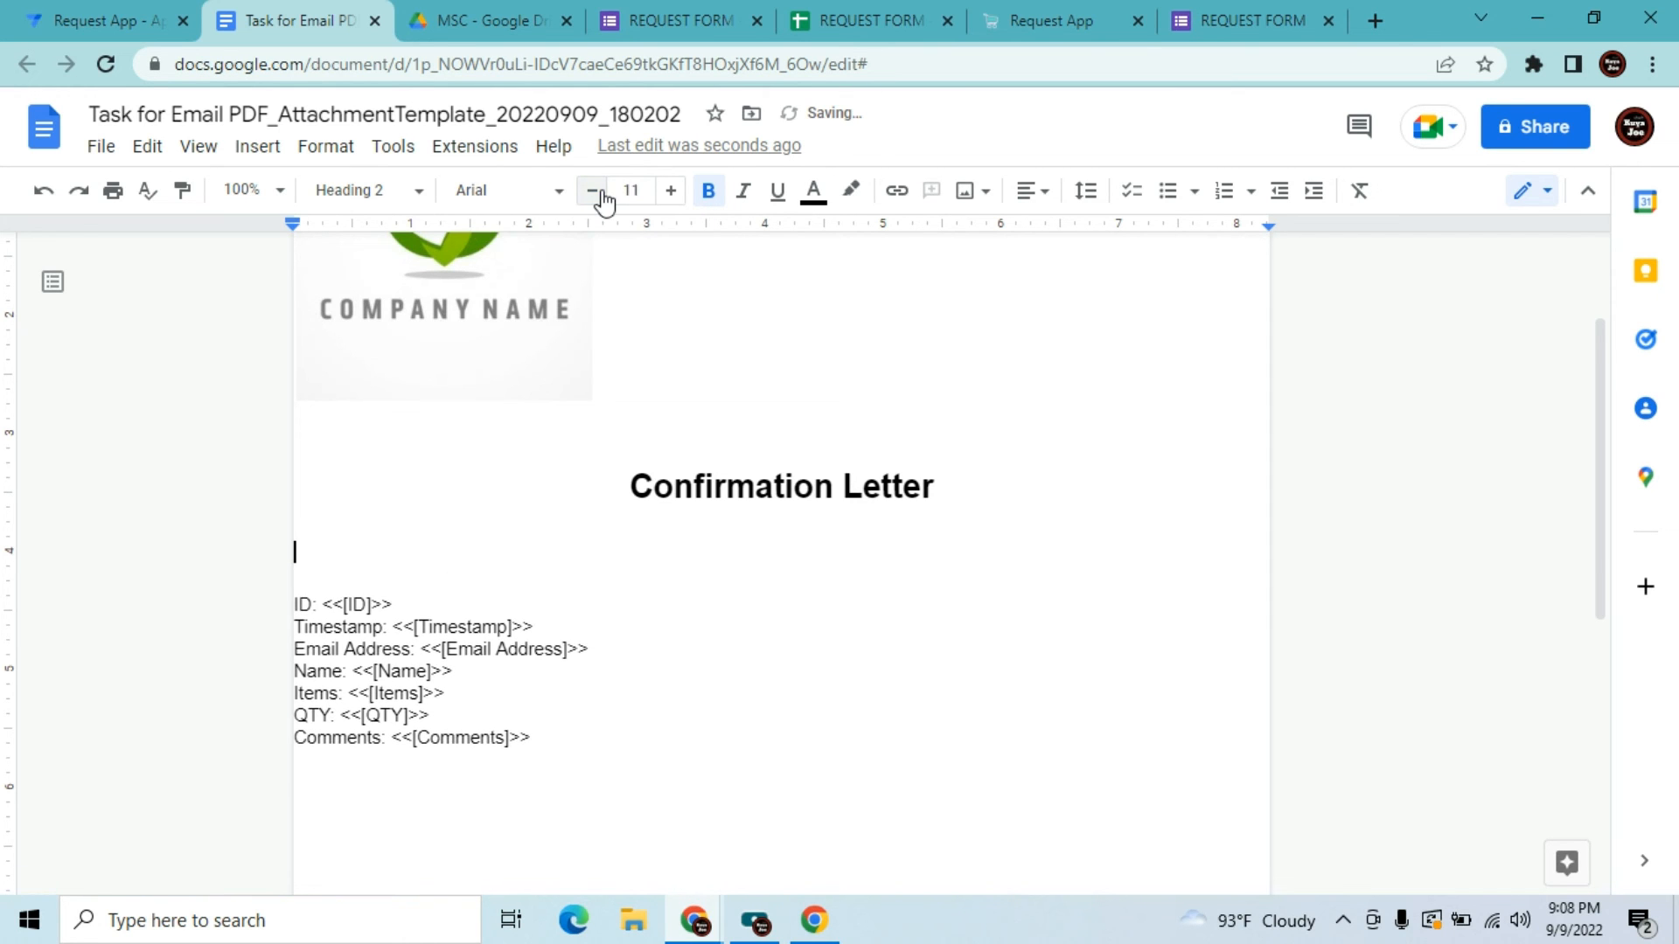
{"action": "left_click", "coordinate": [599, 194]}
{"action": "type", "text": "De"}
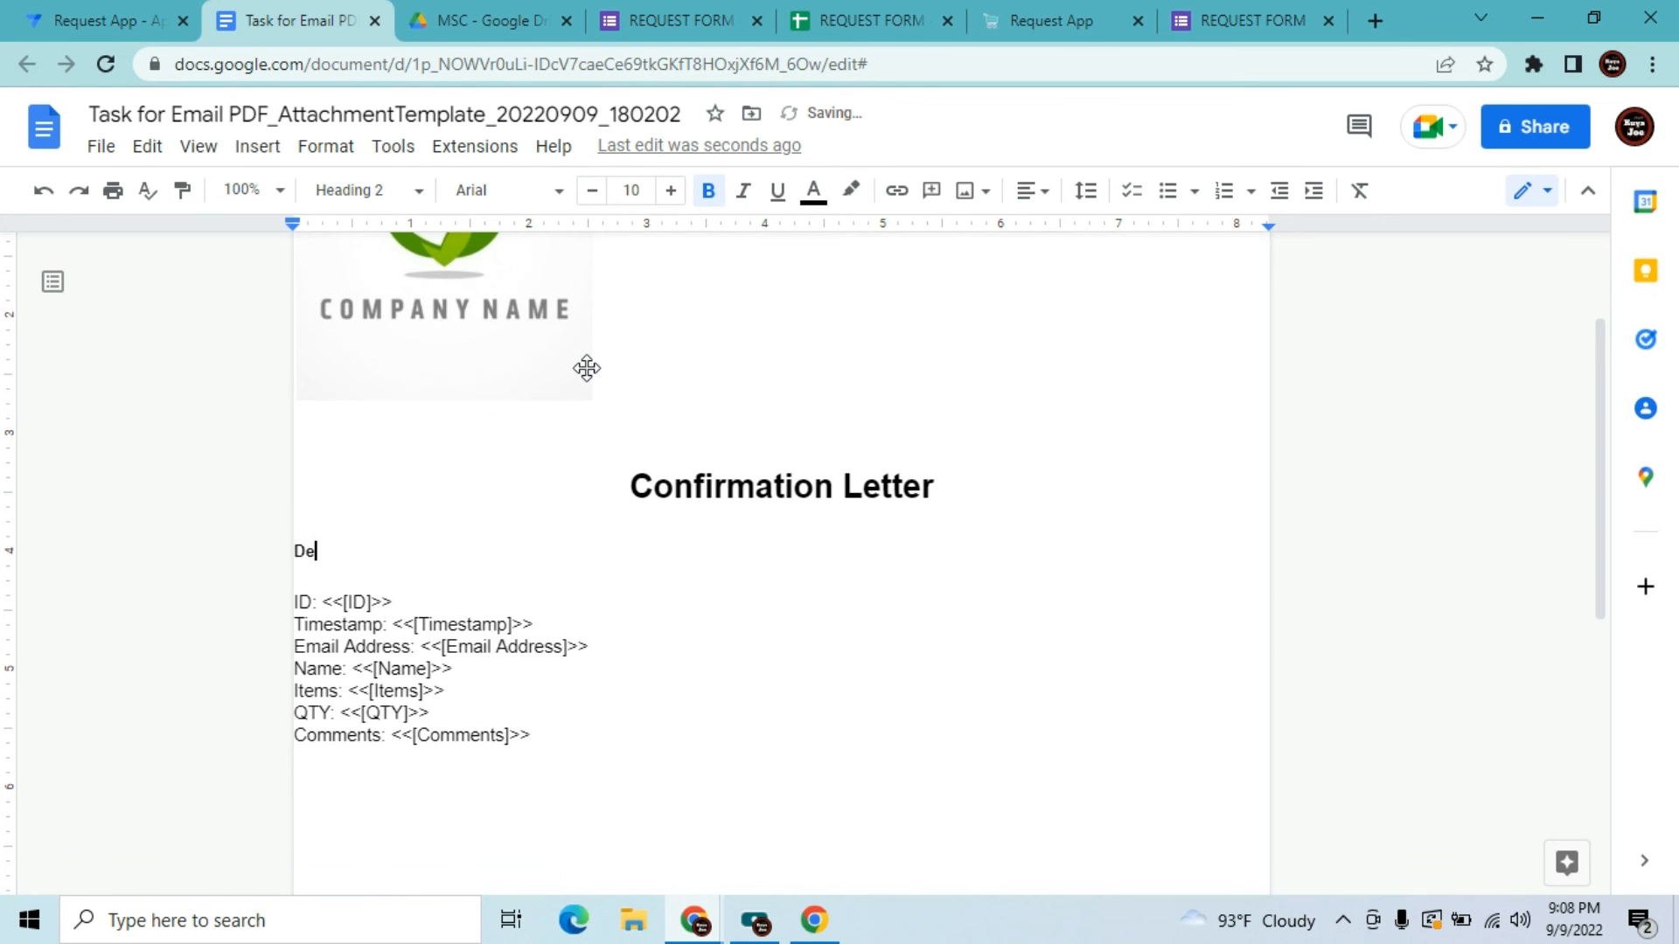
{"action": "type", "text": "ar <<[Name]>> ,"}
{"action": "key", "text": "Return"}
{"action": "key", "text": "Return"}
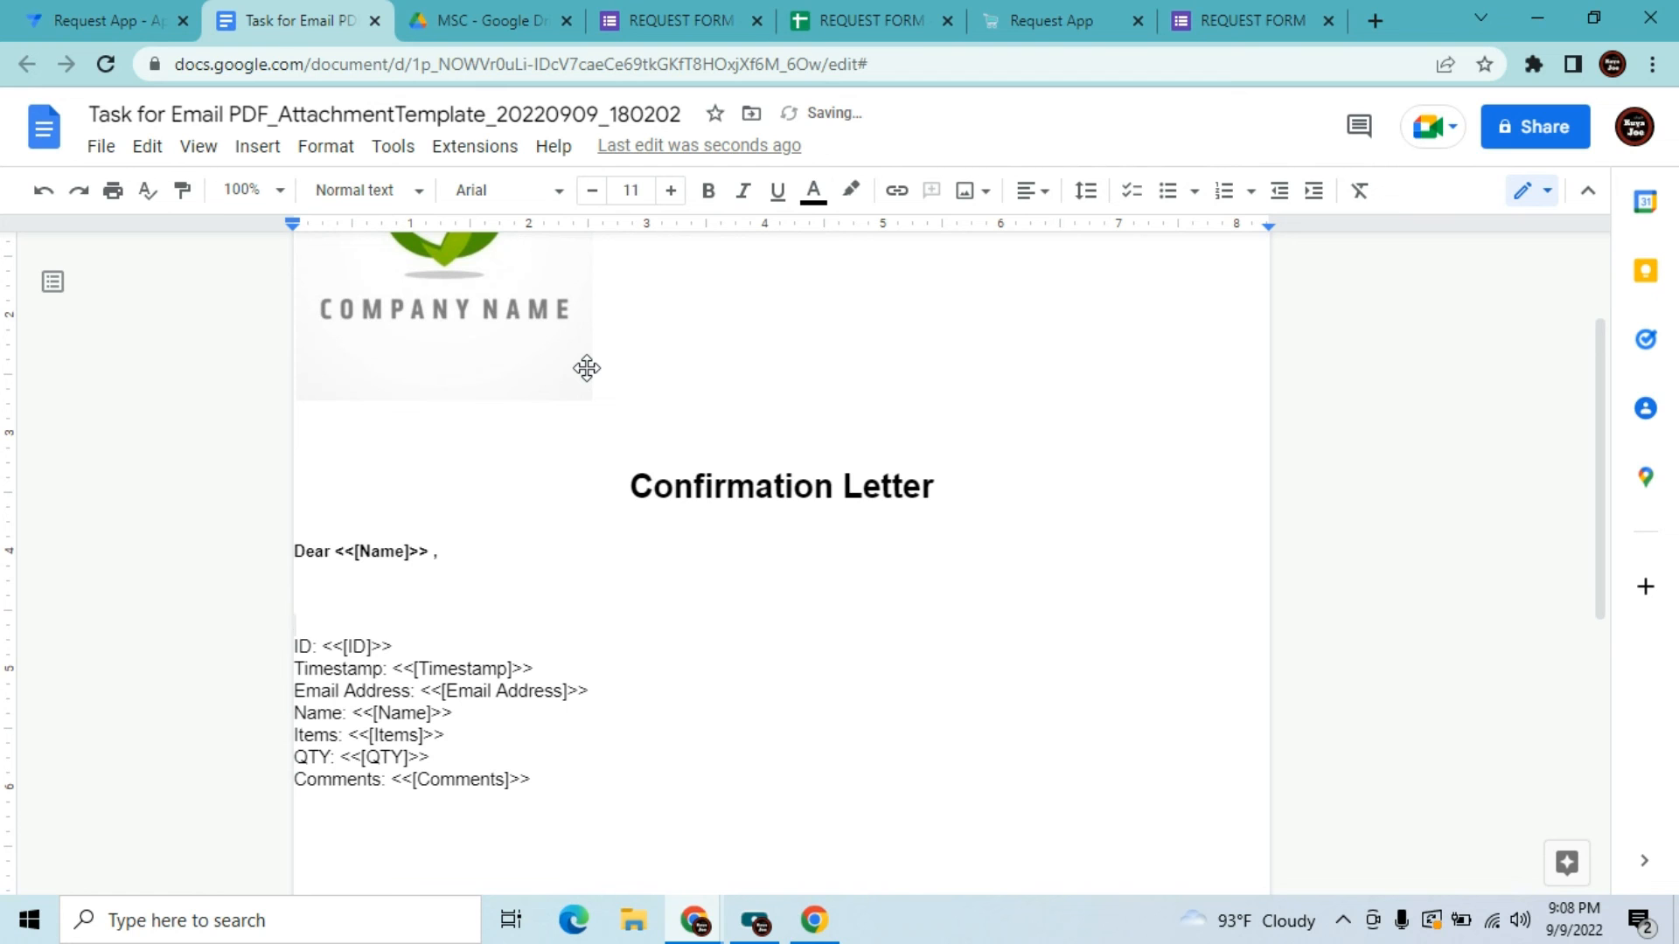
{"action": "key", "text": "Up"}
{"action": "key", "text": "Up"}
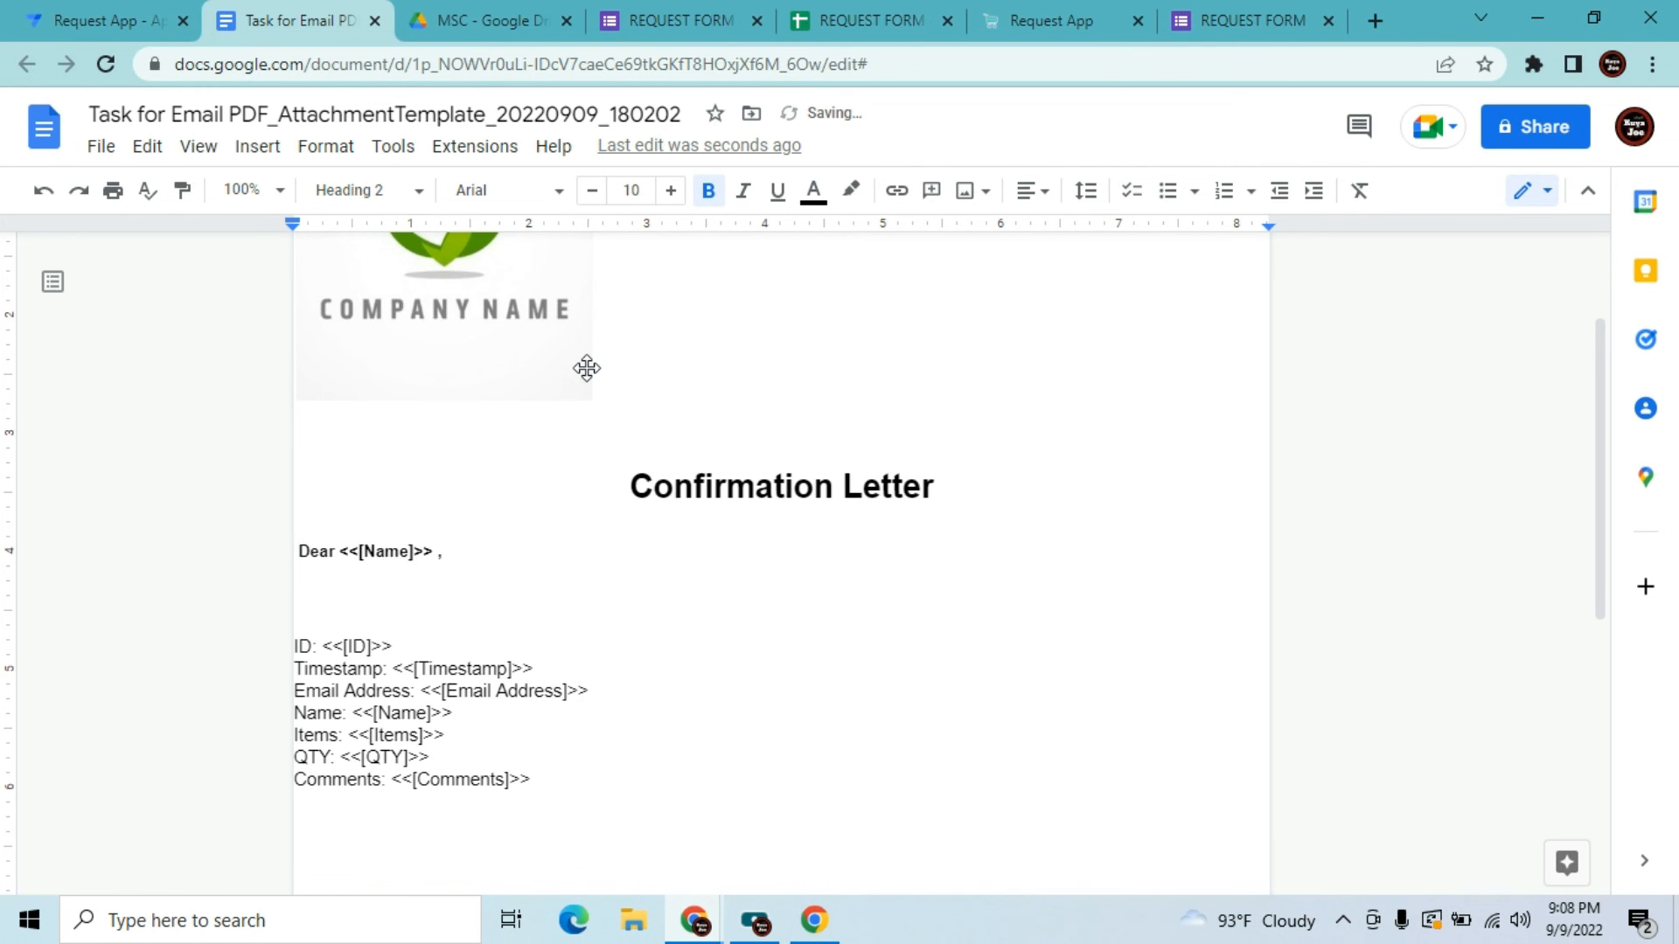
{"action": "key", "text": "Down"}
{"action": "key", "text": "Down"}
{"action": "key", "text": "Down"}
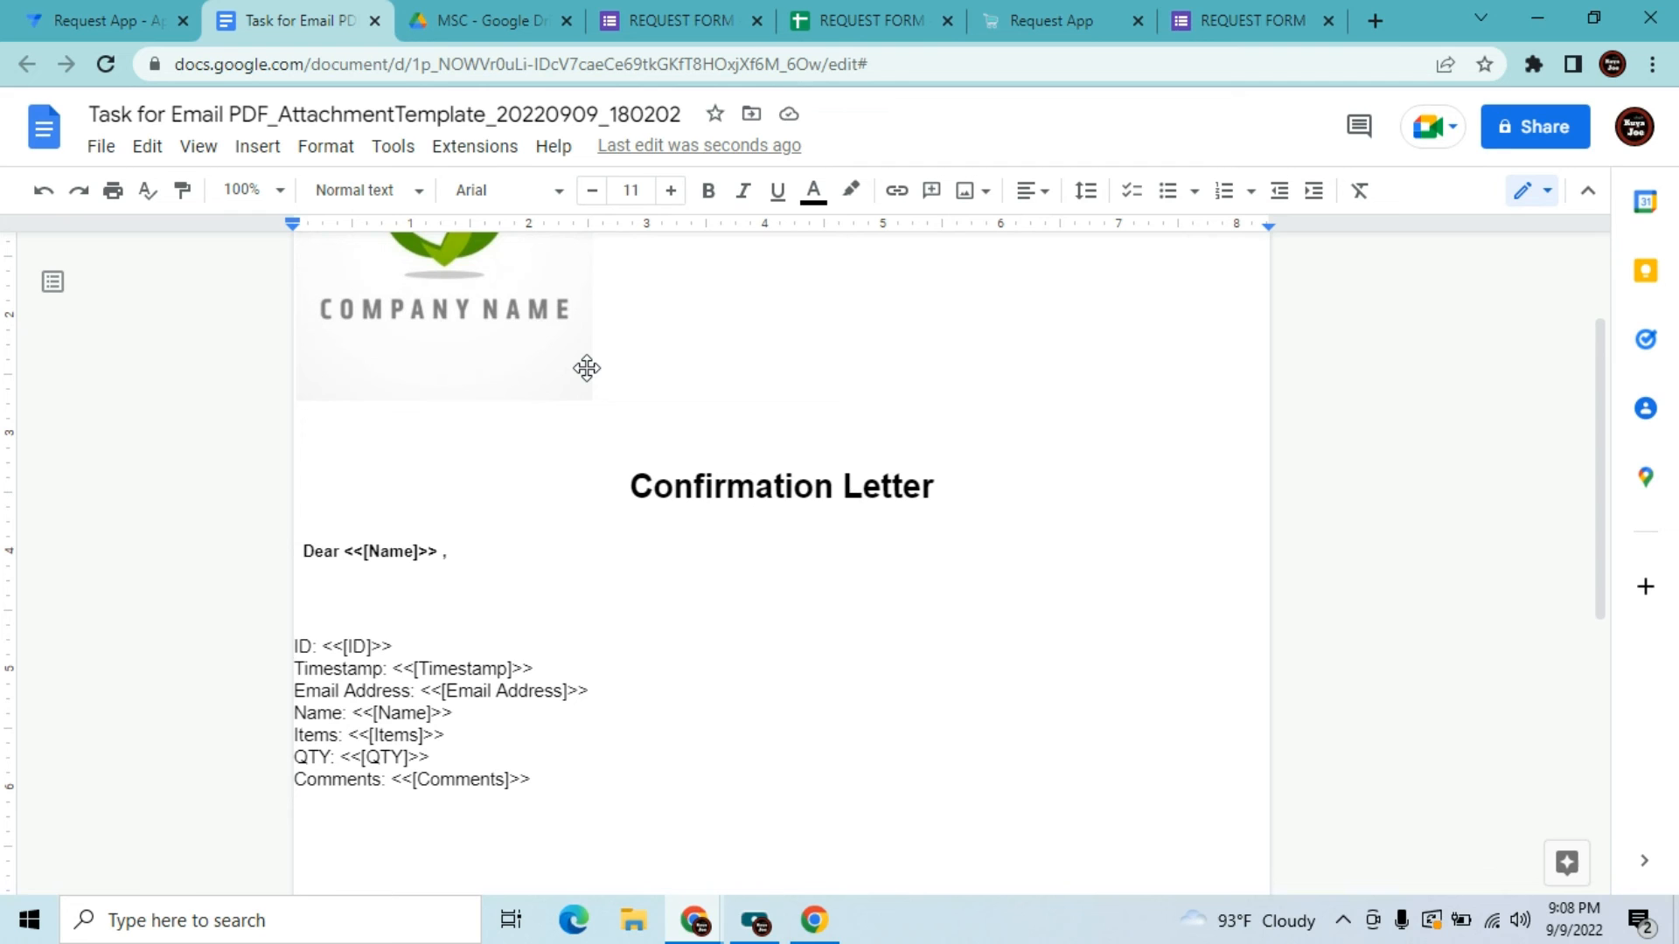
{"action": "key", "text": "BackSpace"}
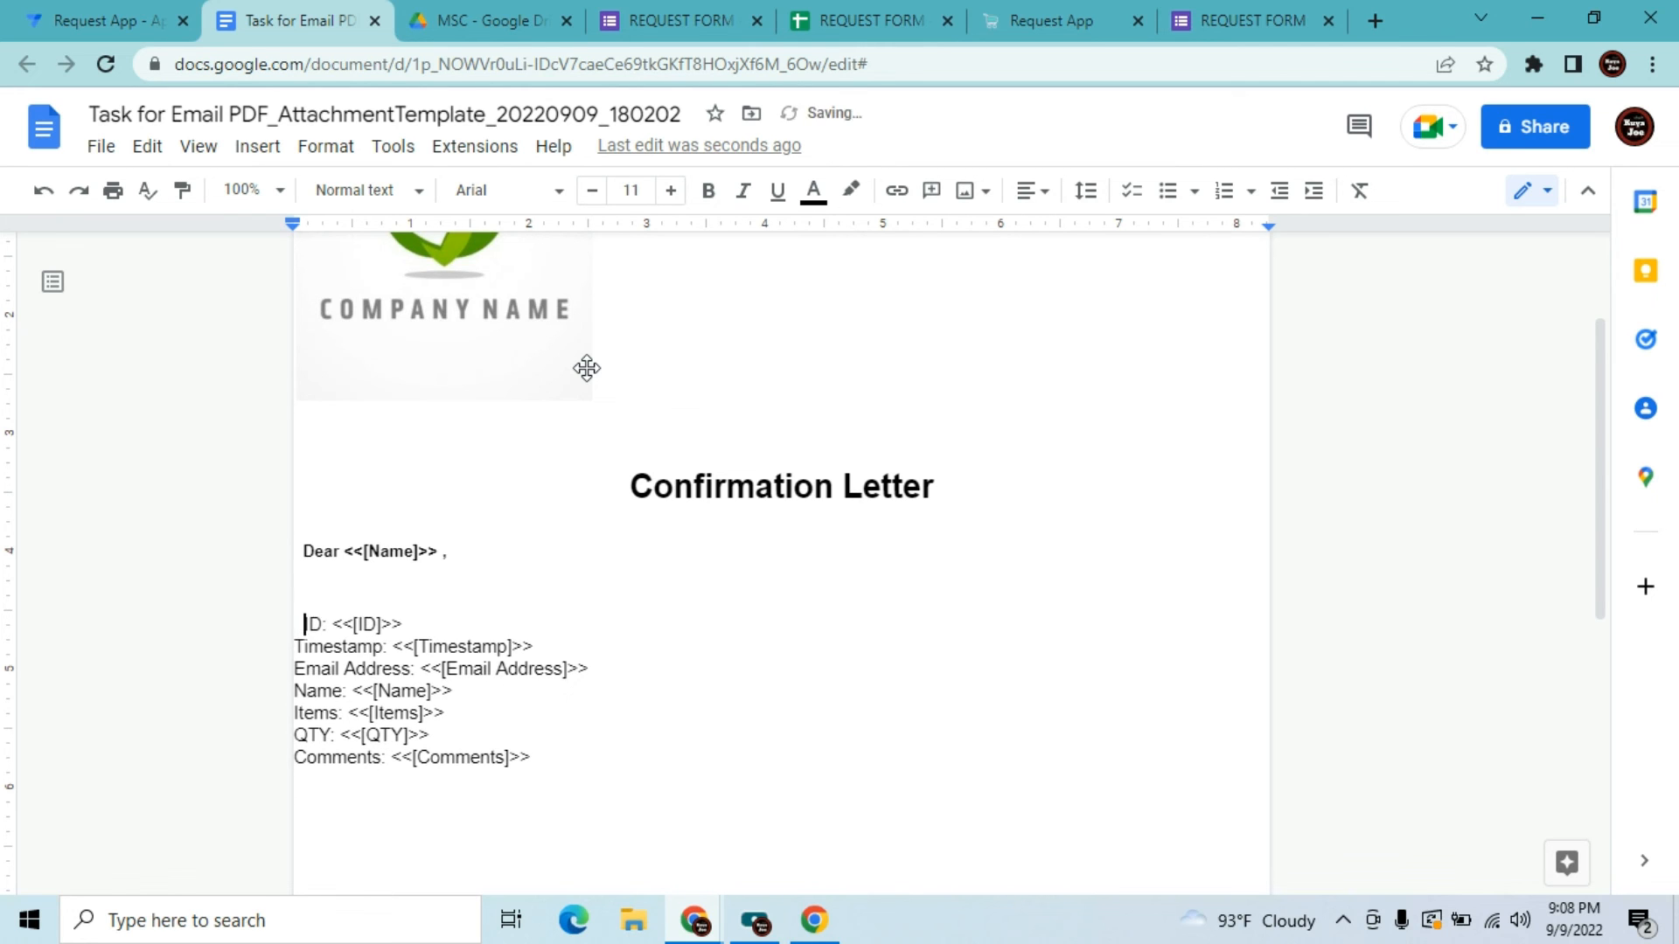
Write 'We have received your request <<[ID]>> . We will get back to you once your request is approved.'
{"action": "type", "text": "We "}
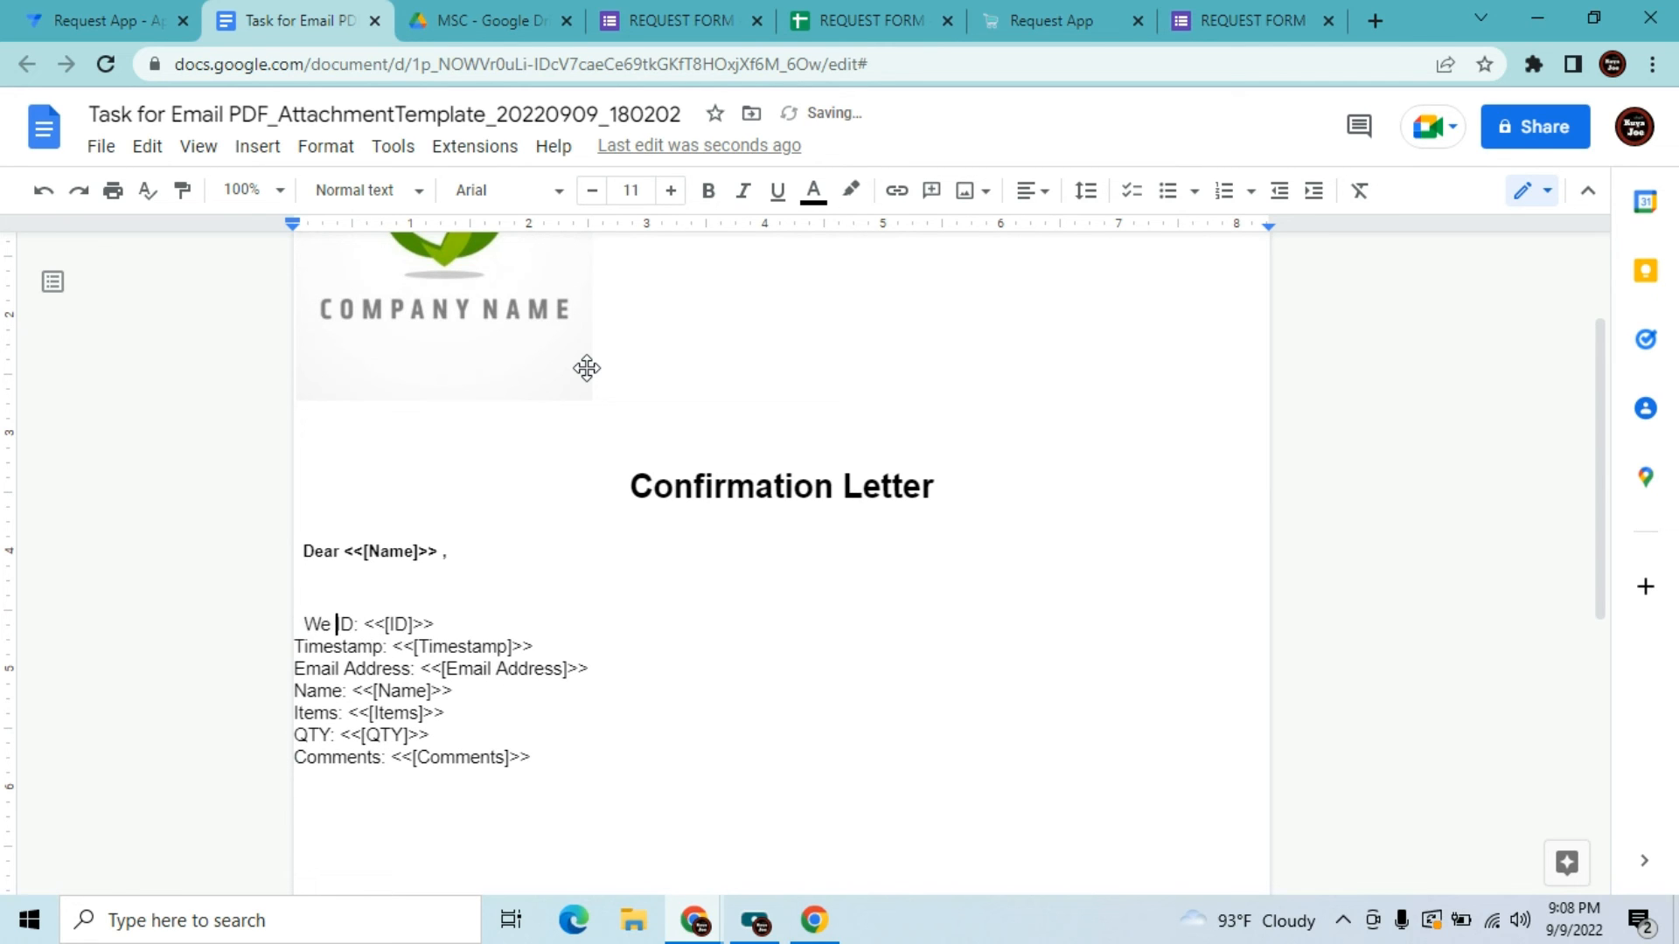
{"action": "type", "text": "have"}
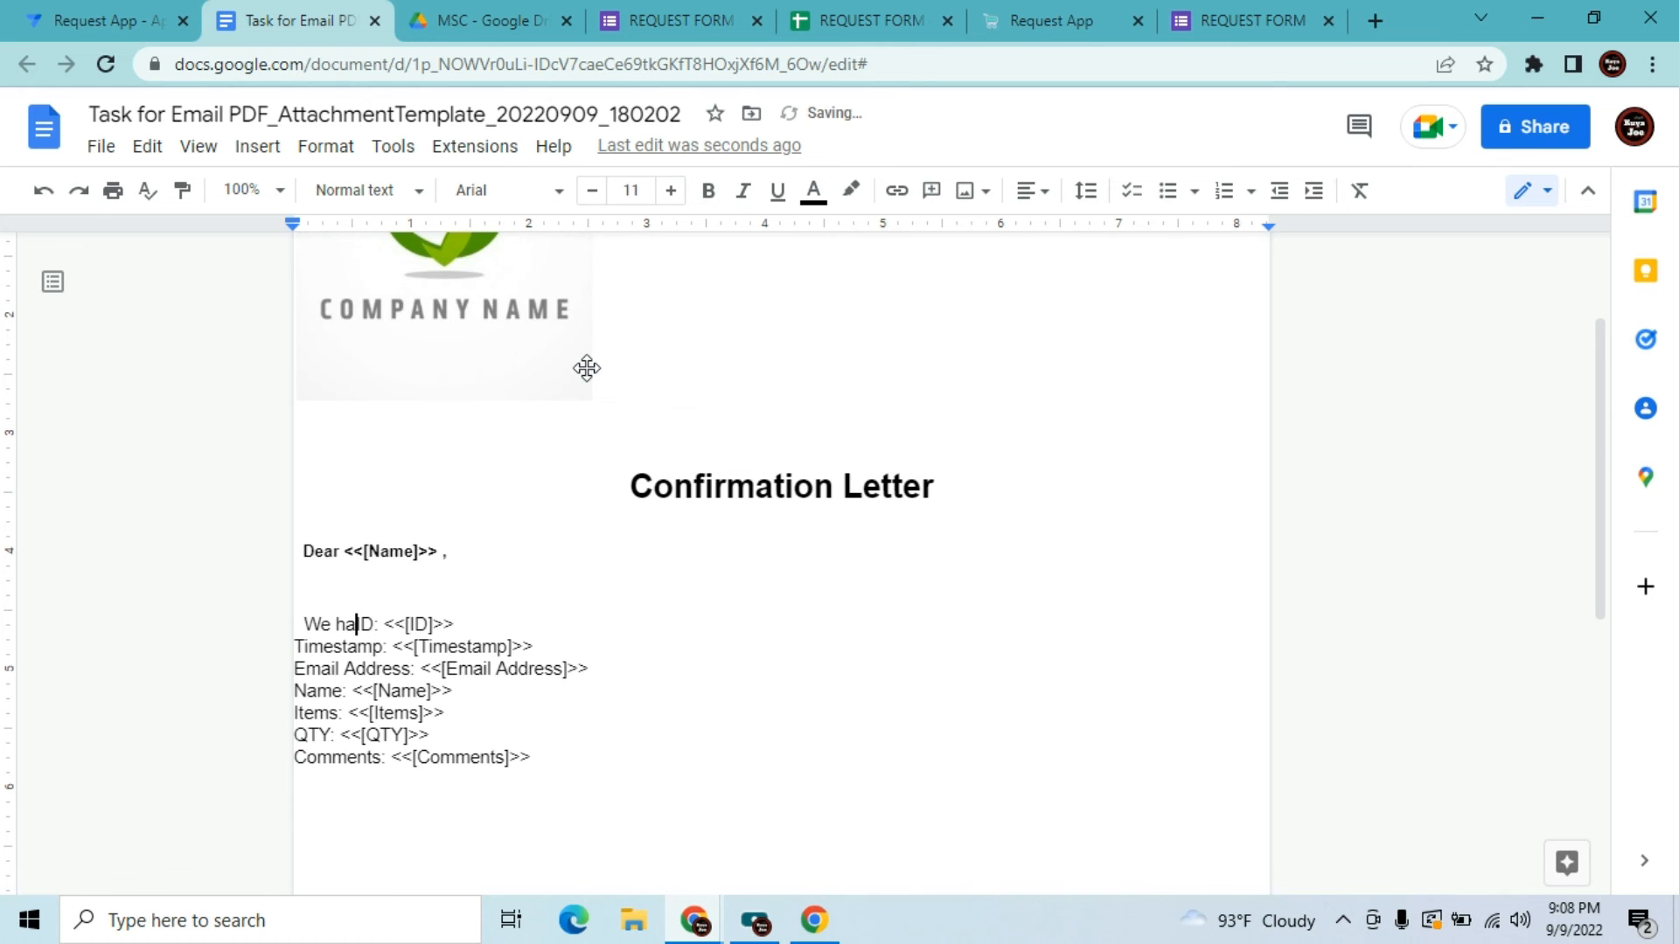
{"action": "type", "text": " received "}
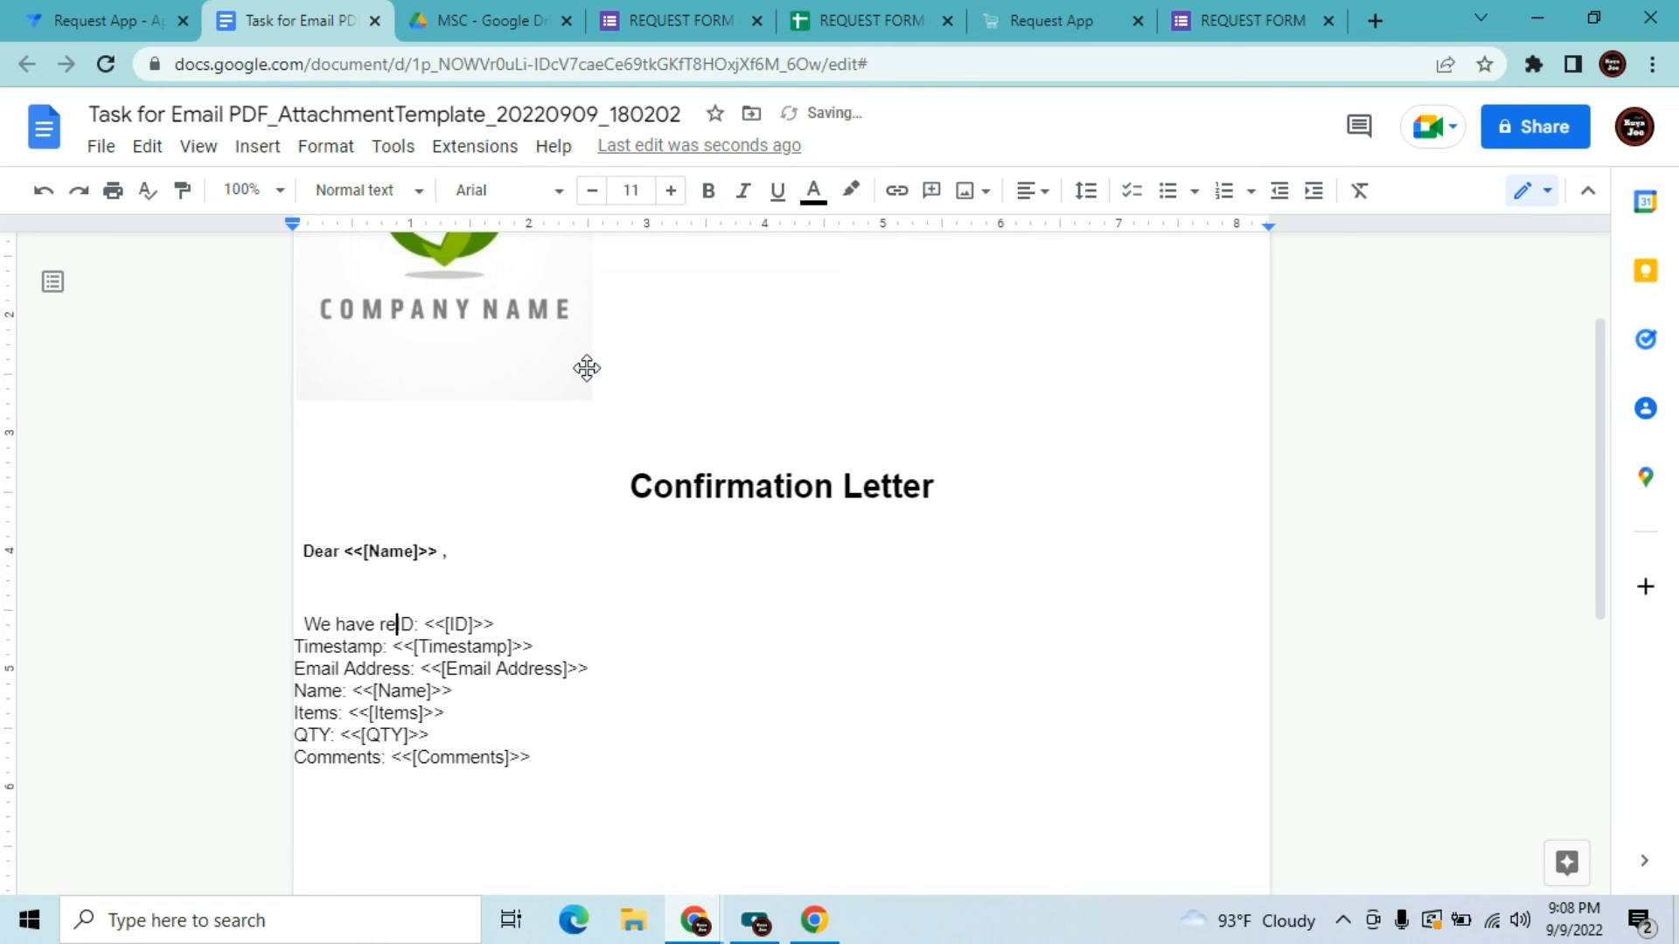
{"action": "type", "text": "your "}
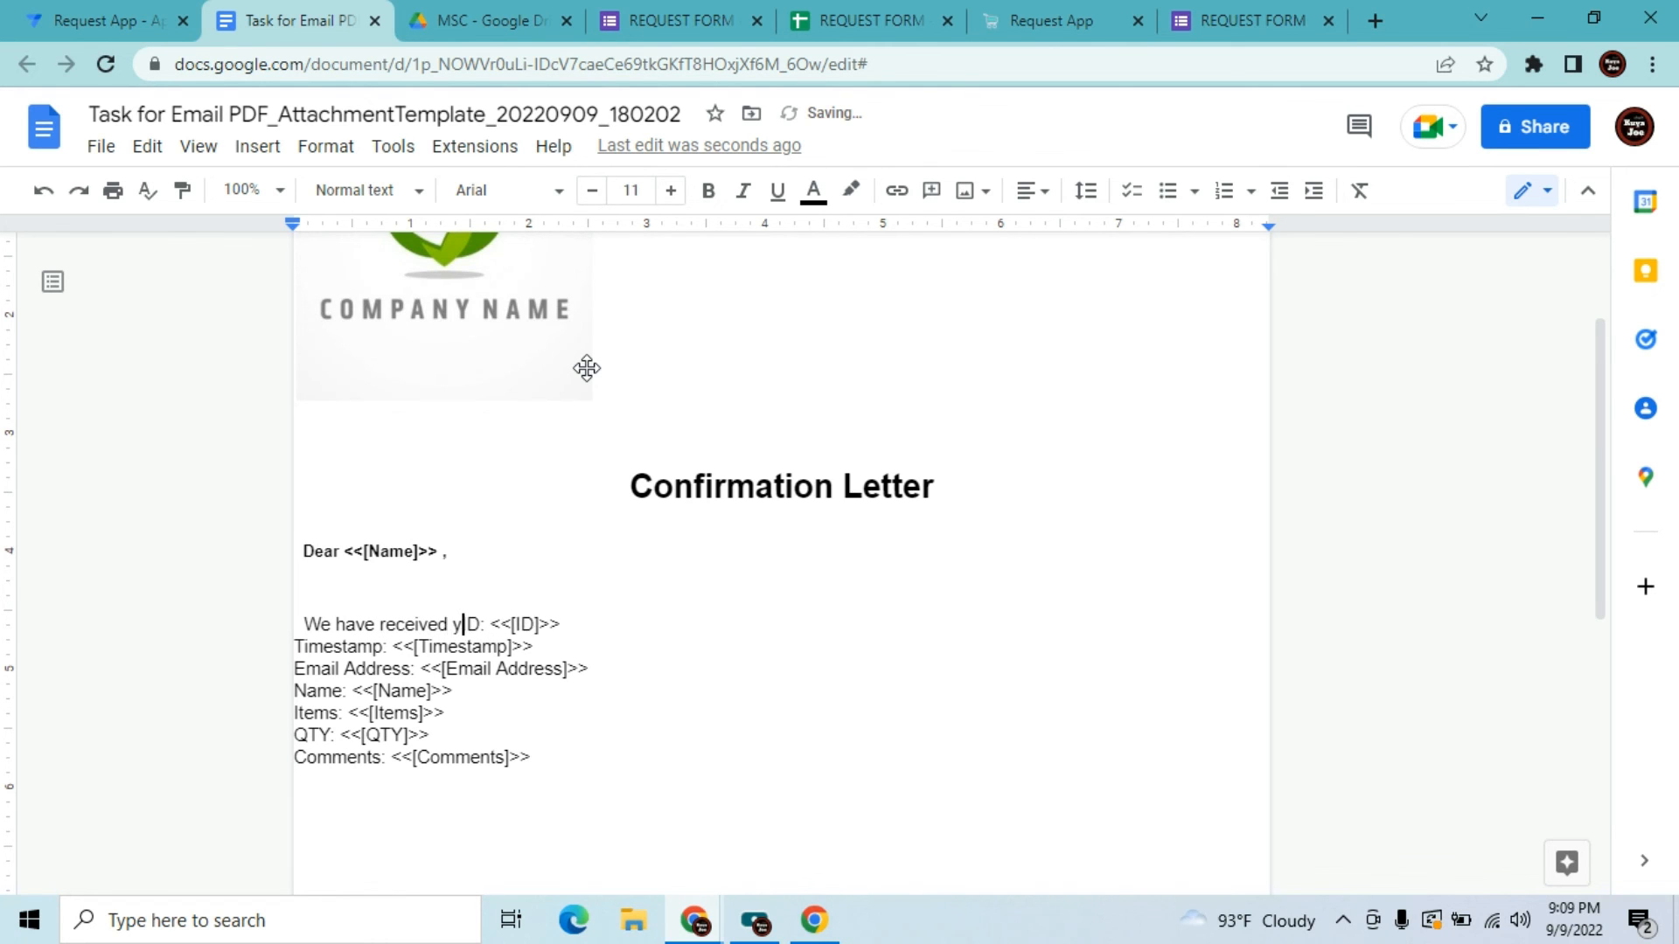
{"action": "type", "text": "request"}
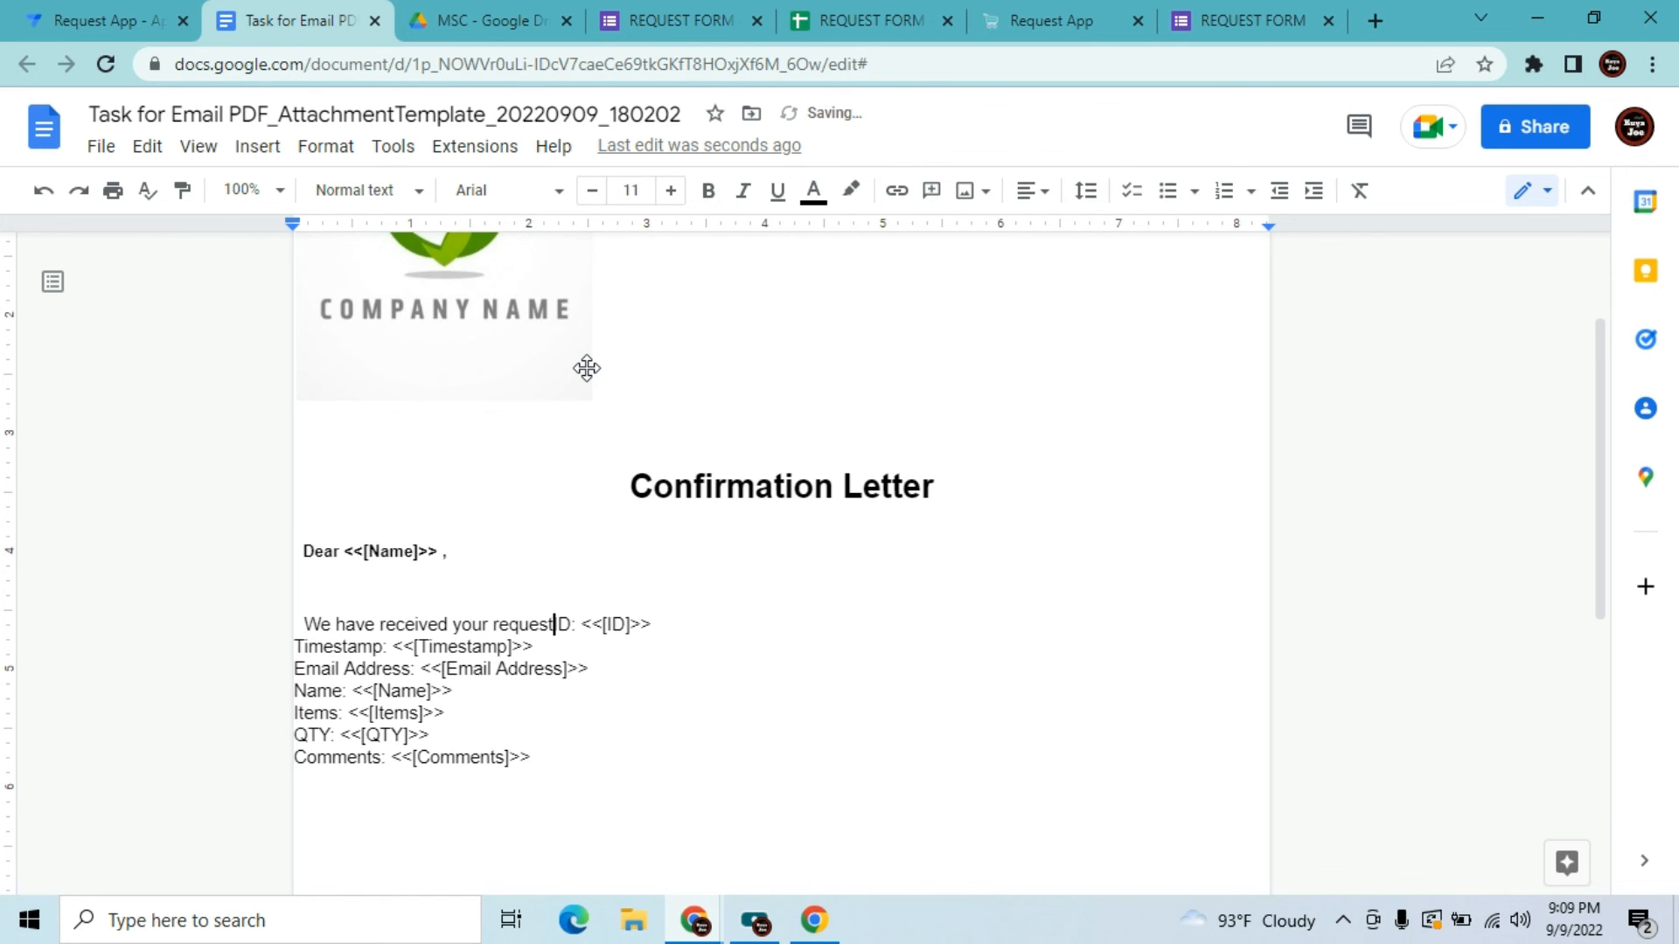
{"action": "type", "text": "."}
{"action": "key", "text": "BackSpace"}
{"action": "key", "text": "Right"}
{"action": "key", "text": "Right"}
{"action": "key", "text": "Right"}
{"action": "key", "text": "Right"}
{"action": "key", "text": "Right"}
{"action": "key", "text": "Right"}
{"action": "key", "text": "Right"}
{"action": "key", "text": "Right"}
{"action": "key", "text": "Right"}
{"action": "key", "text": "Right"}
{"action": "key", "text": "Right"}
{"action": "key", "text": "Right"}
{"action": "key", "text": "BackSpace"}
{"action": "key", "text": "BackSpace"}
{"action": "key", "text": "BackSpace"}
{"action": "key", "text": "BackSpace"}
{"action": "key", "text": "BackSpace"}
{"action": "key", "text": "BackSpace"}
{"action": "key", "text": "BackSpace"}
{"action": "key", "text": "BackSpace"}
{"action": "key", "text": "BackSpace"}
{"action": "key", "text": "BackSpace"}
{"action": "key", "text": "BackSpace"}
{"action": "key", "text": "BackSpace"}
{"action": "type", "text": "<<[ID]>> . We w"}
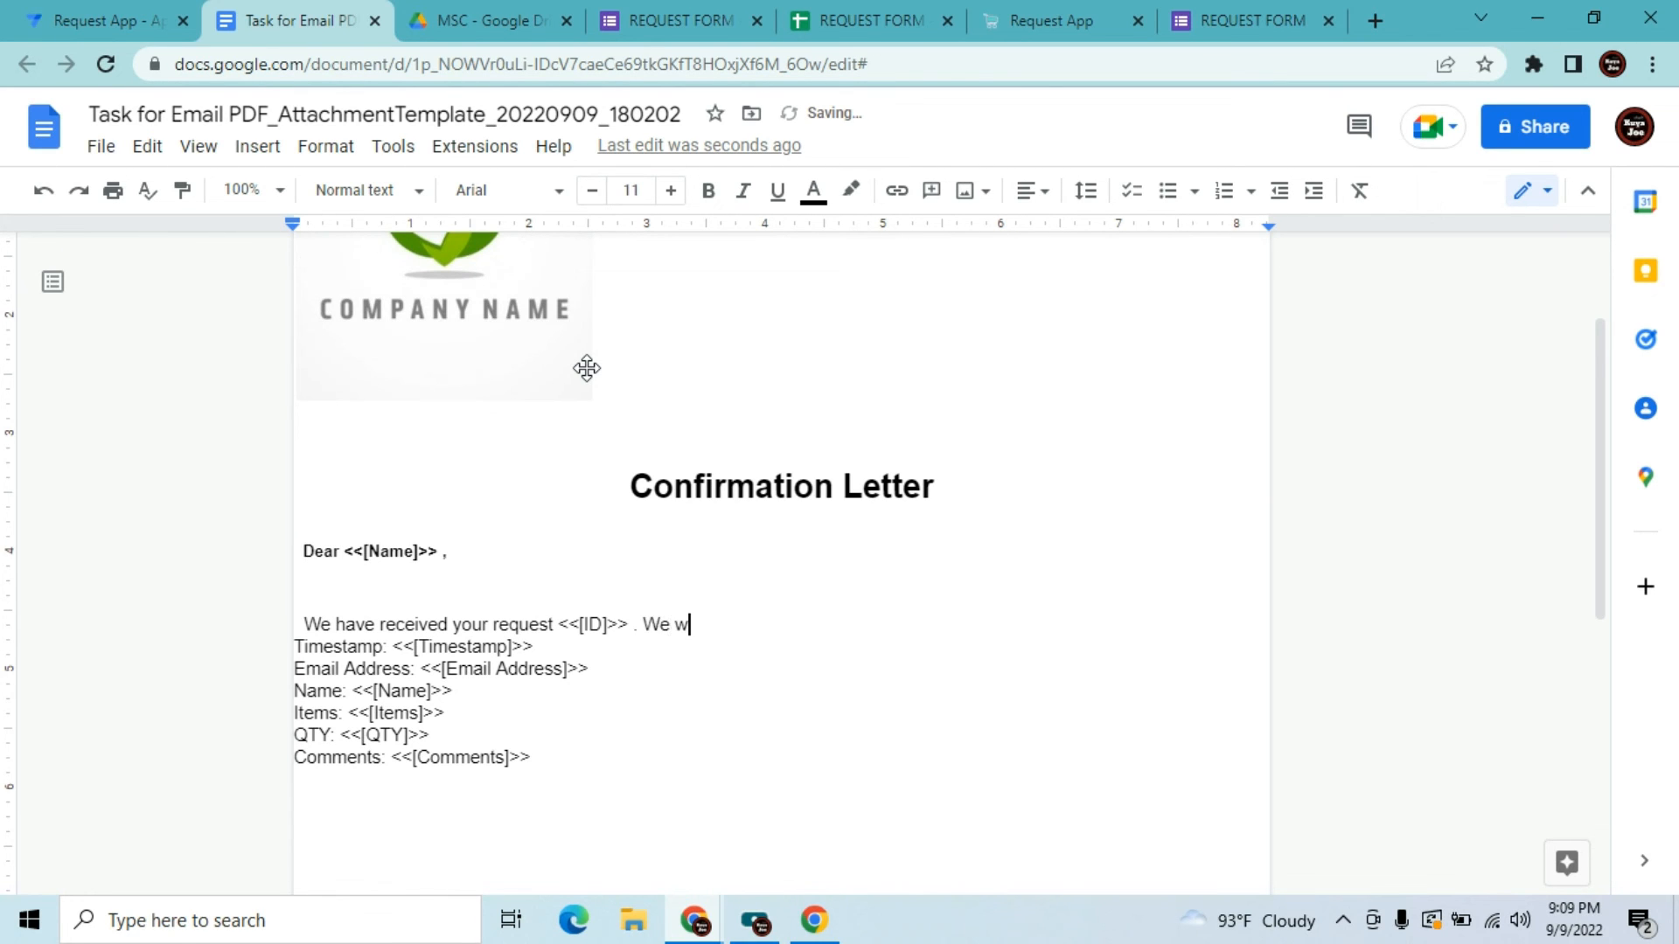
{"action": "type", "text": "ill get back to yo"}
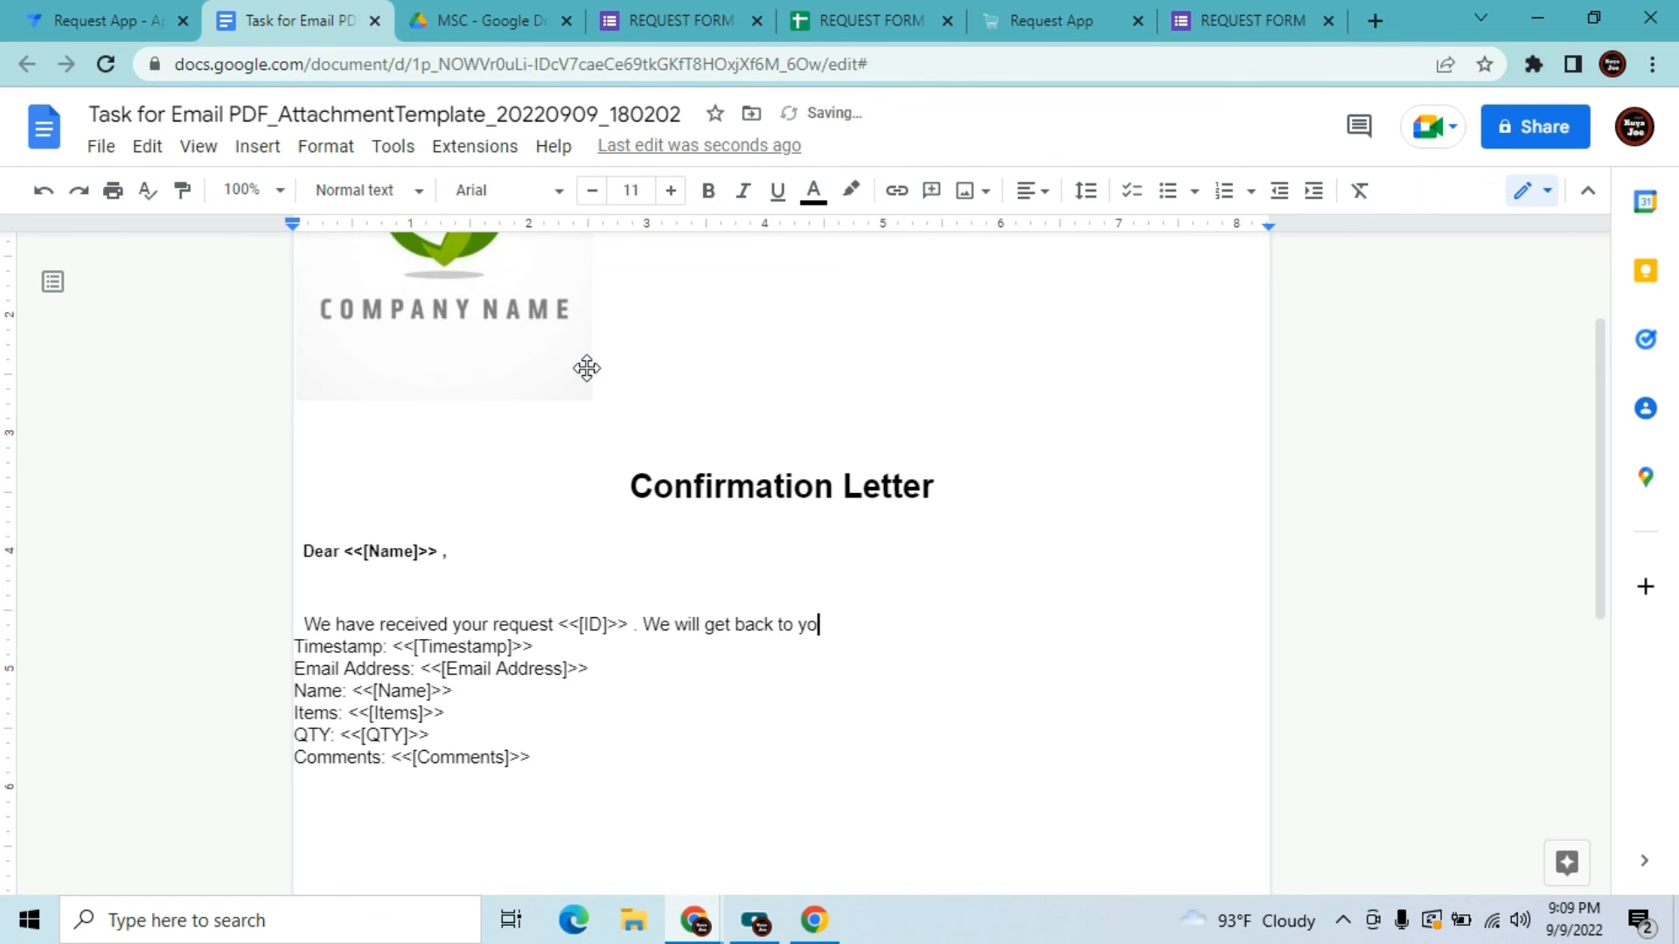
{"action": "type", "text": "u once your request i"}
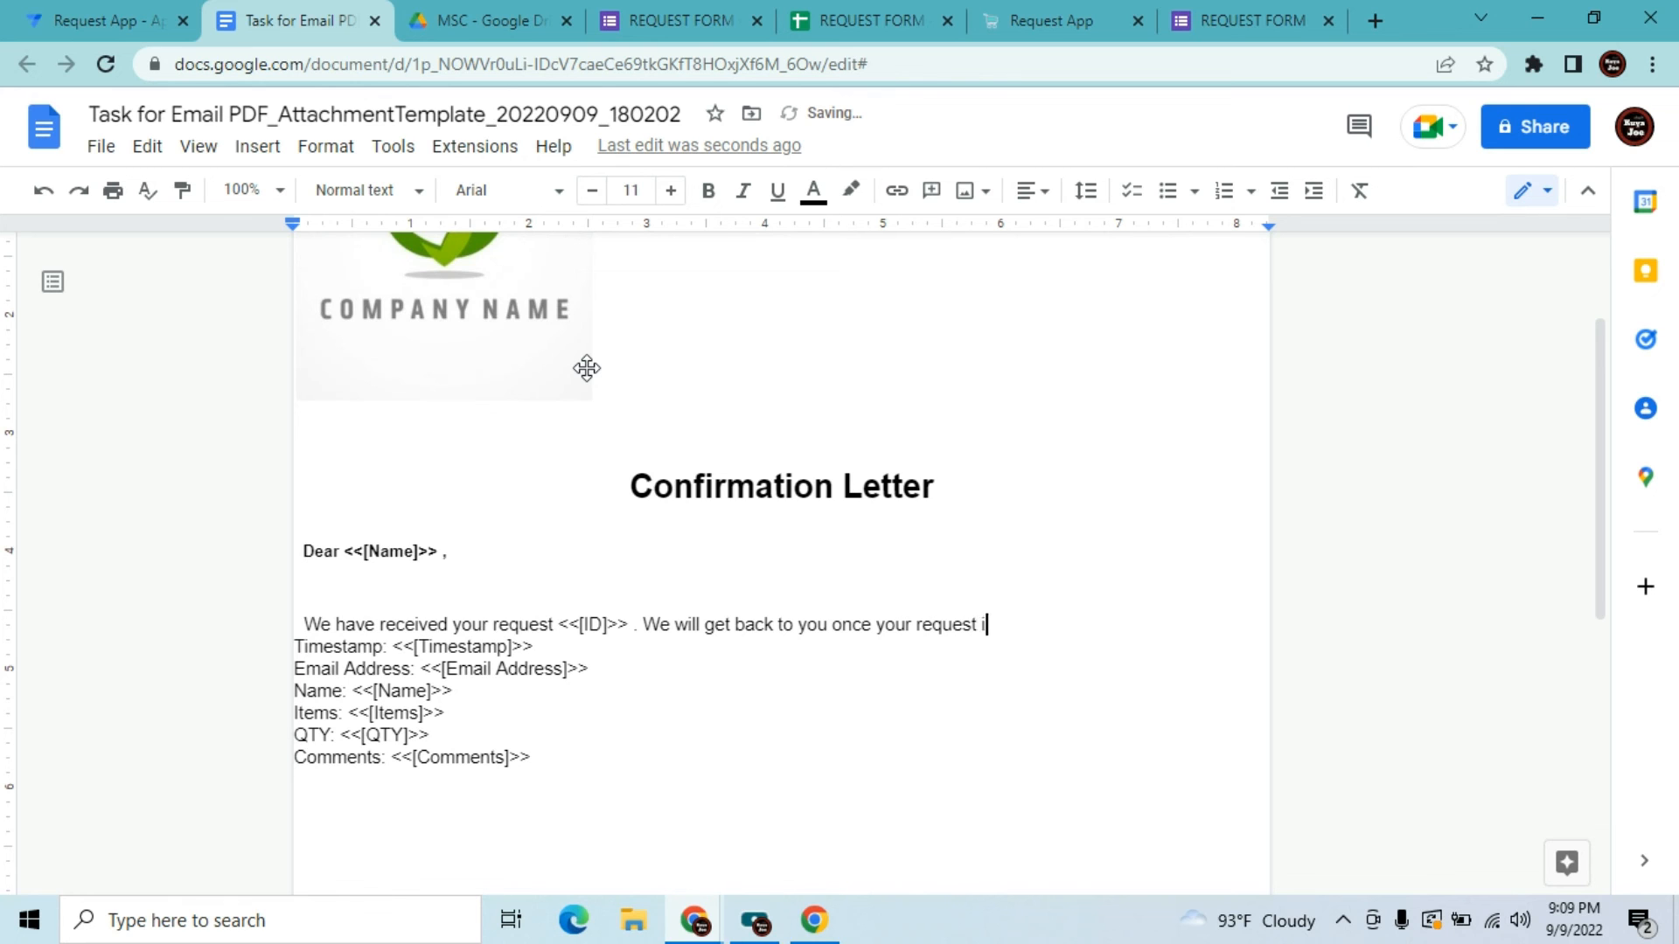
{"action": "type", "text": "s approved."}
Add a 'Request Details:' line, then check the Items column name in the REQUEST FORM sheet
{"action": "key", "text": "Return"}
{"action": "key", "text": "Return"}
{"action": "key", "text": "Return"}
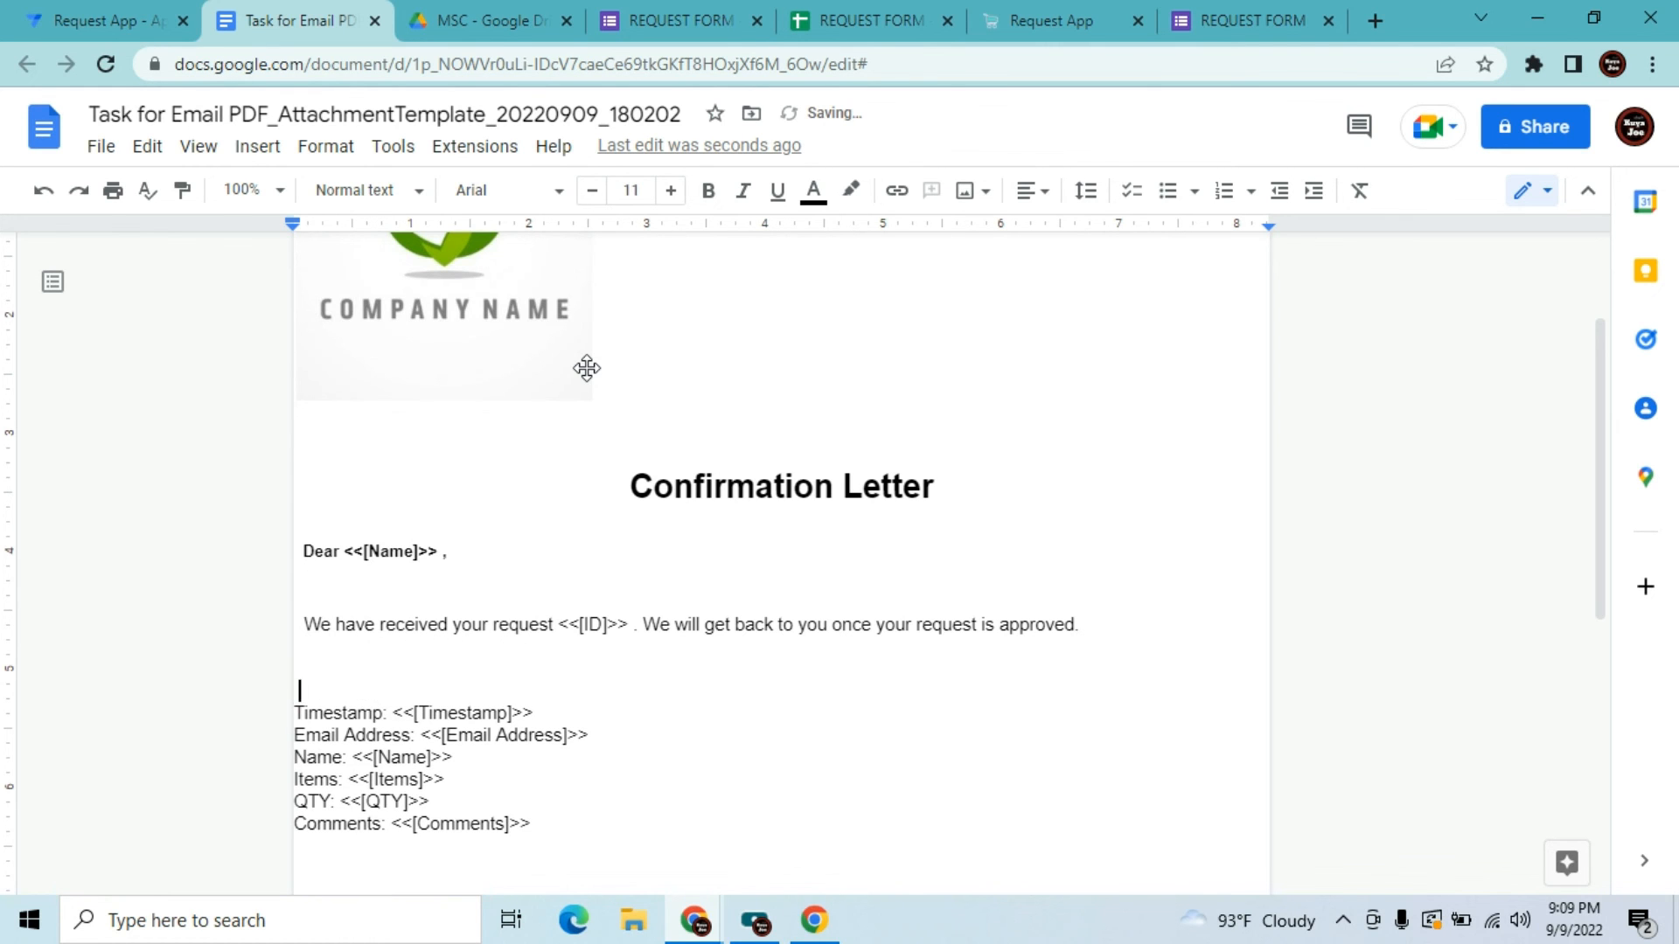
{"action": "type", "text": "Request Details"}
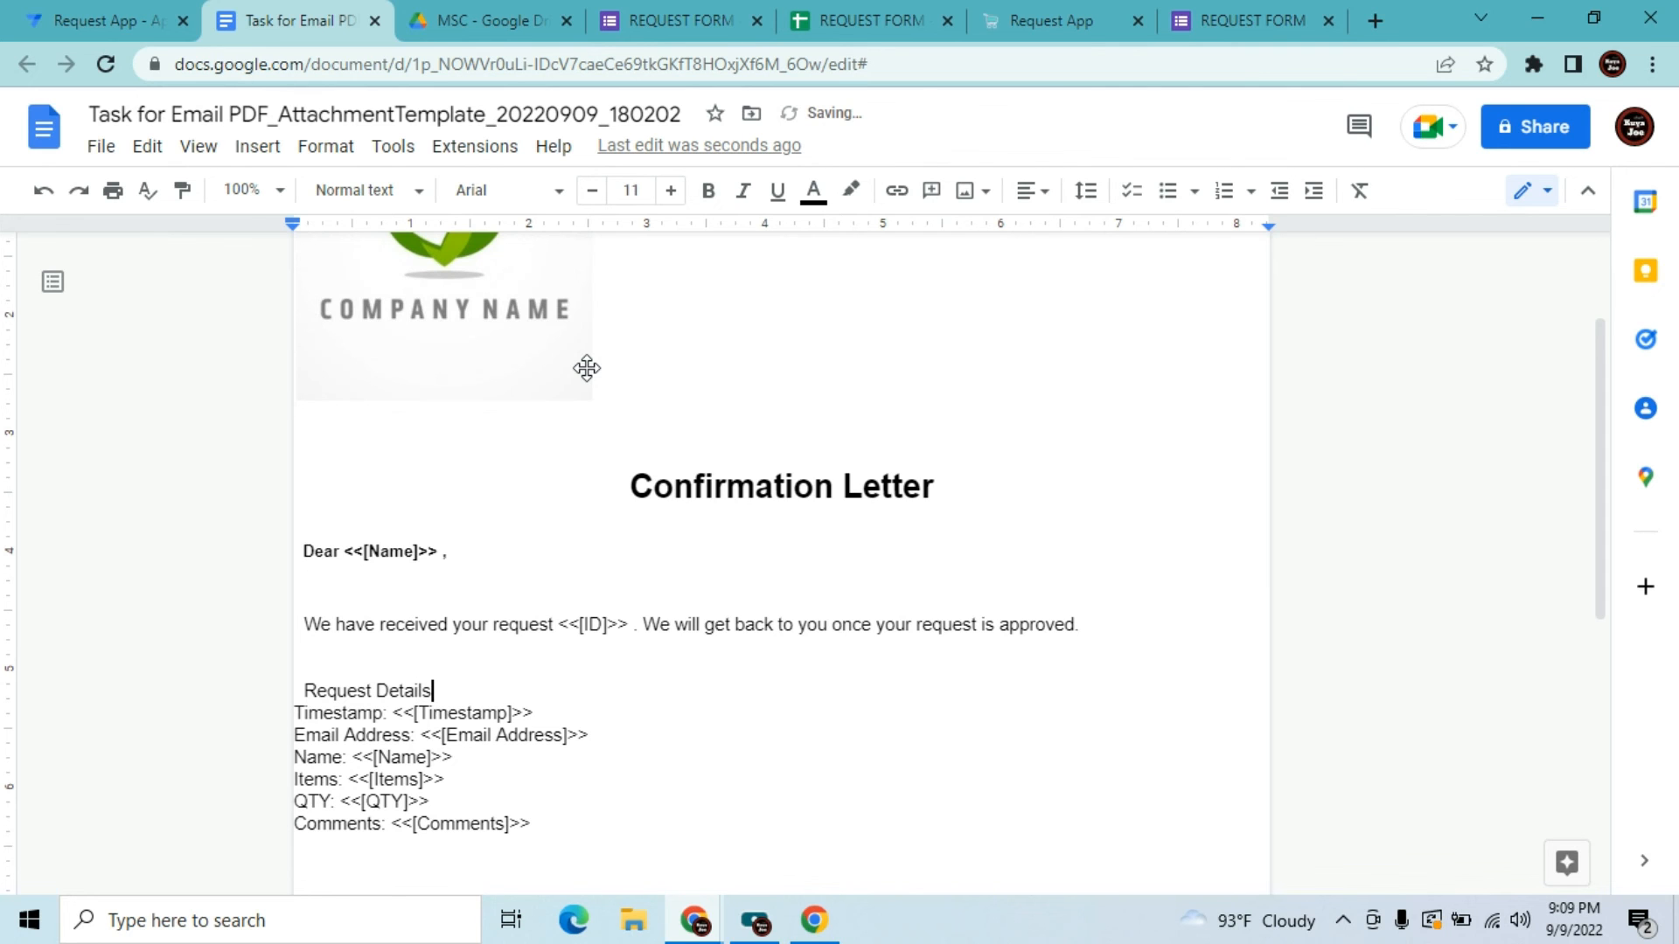
{"action": "type", "text": ":"}
{"action": "key", "text": "Return"}
{"action": "key", "text": "Return"}
{"action": "key", "text": "Return"}
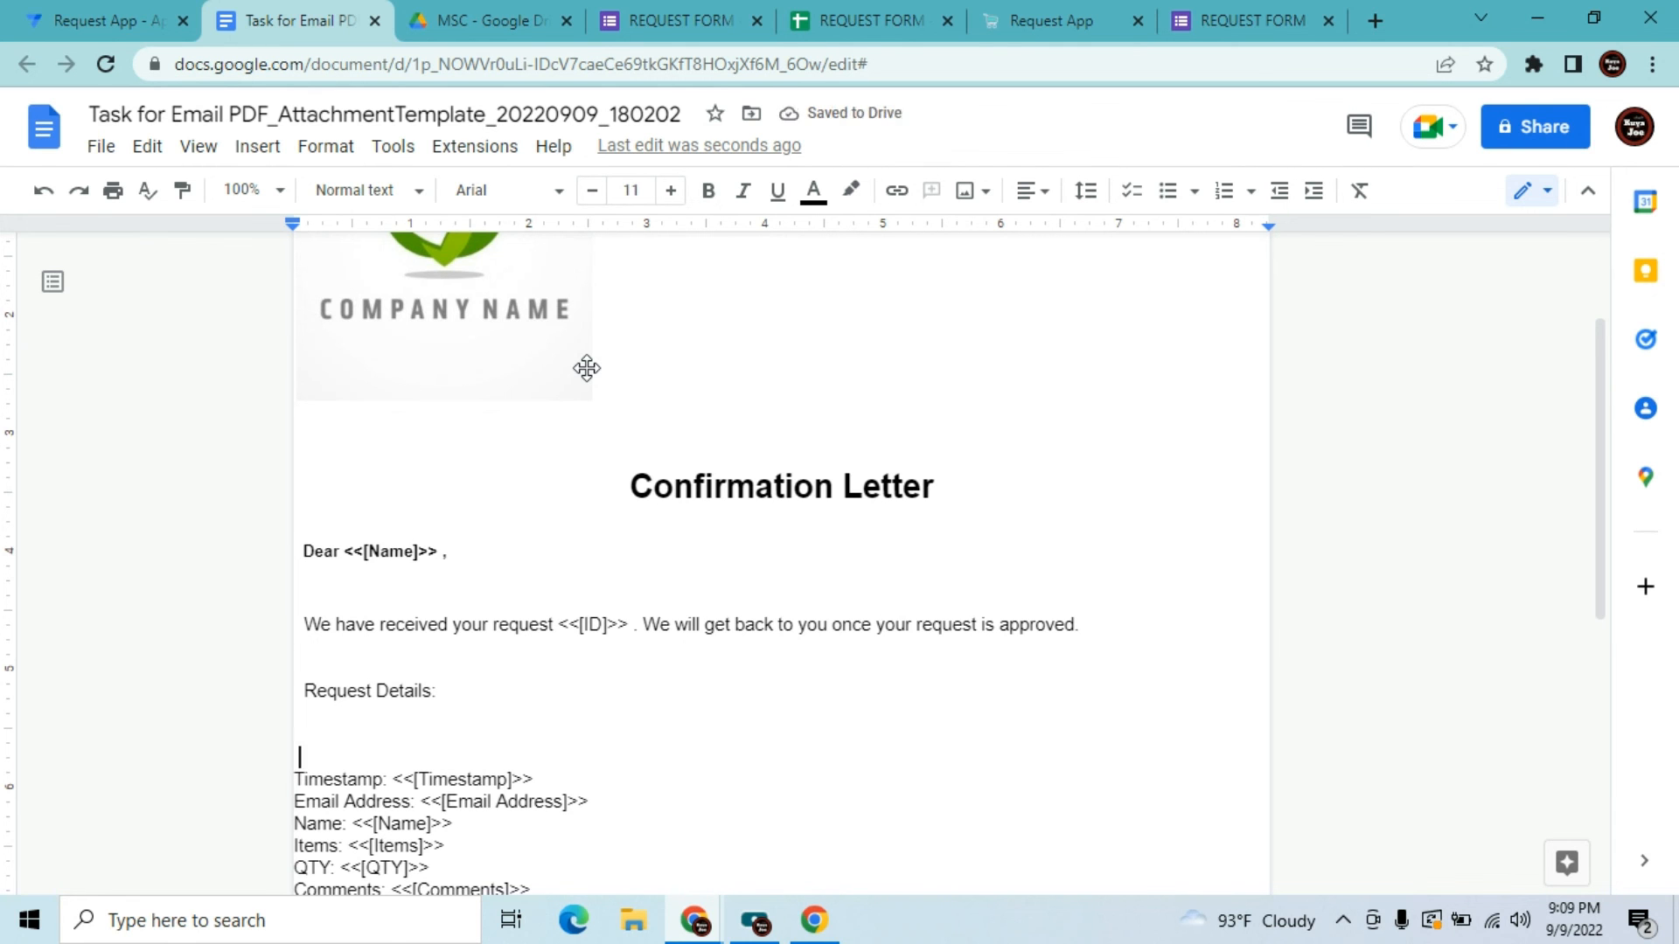
{"action": "left_click", "coordinate": [853, 7]}
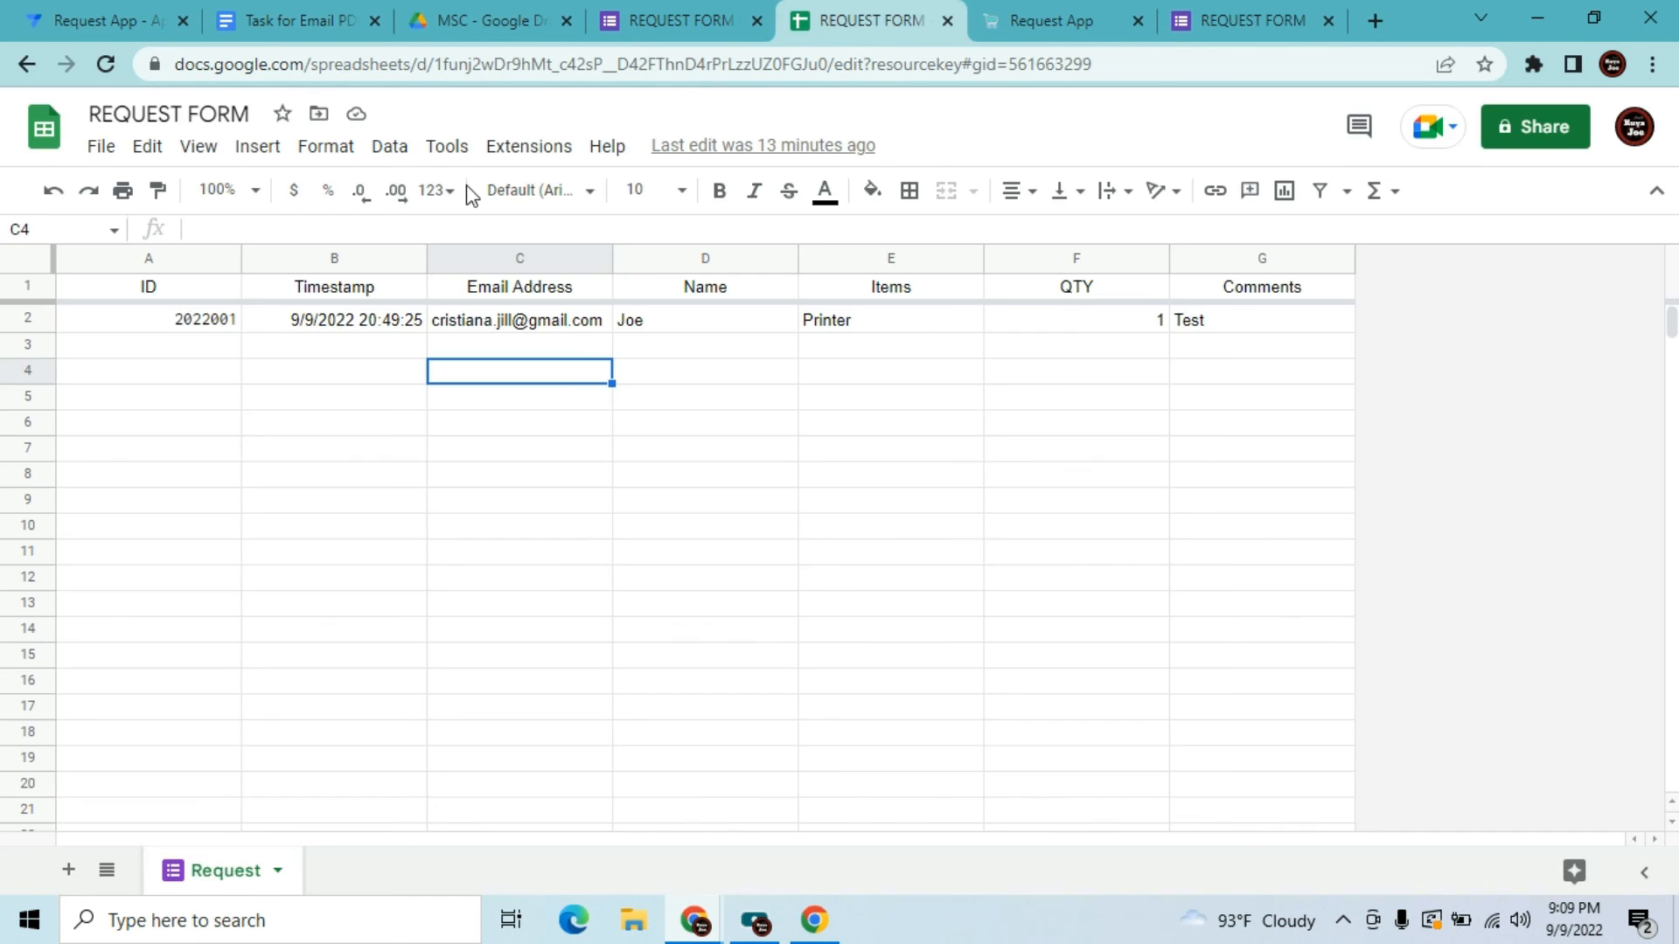
{"action": "left_click", "coordinate": [854, 297]}
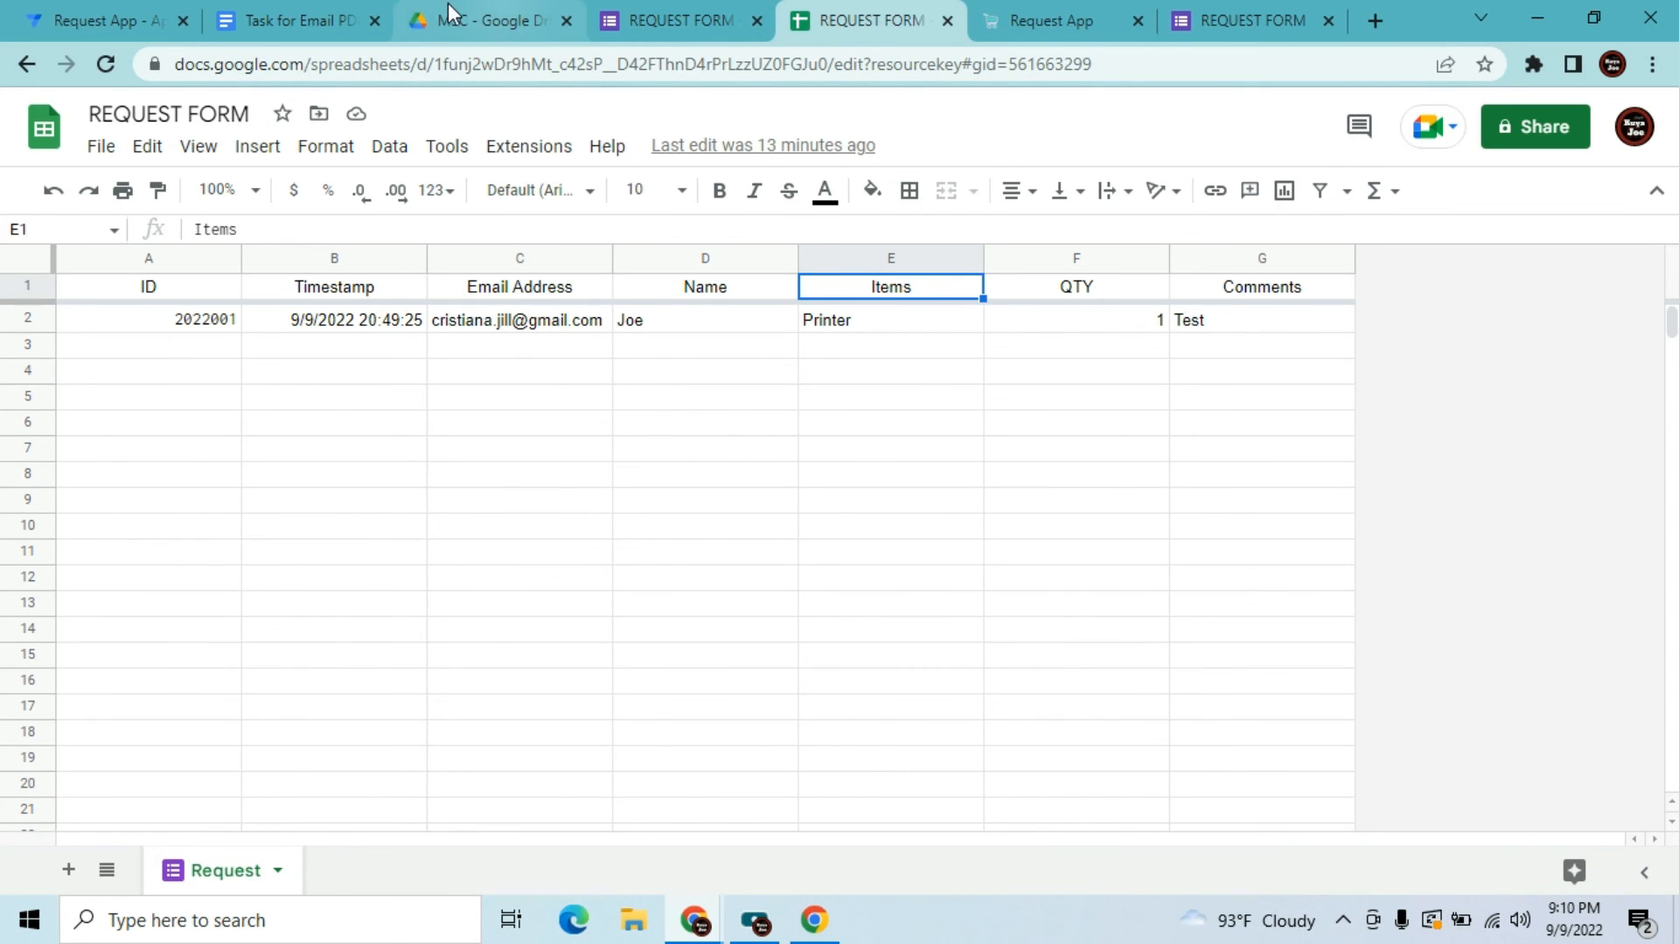
{"action": "left_click", "coordinate": [266, 11]}
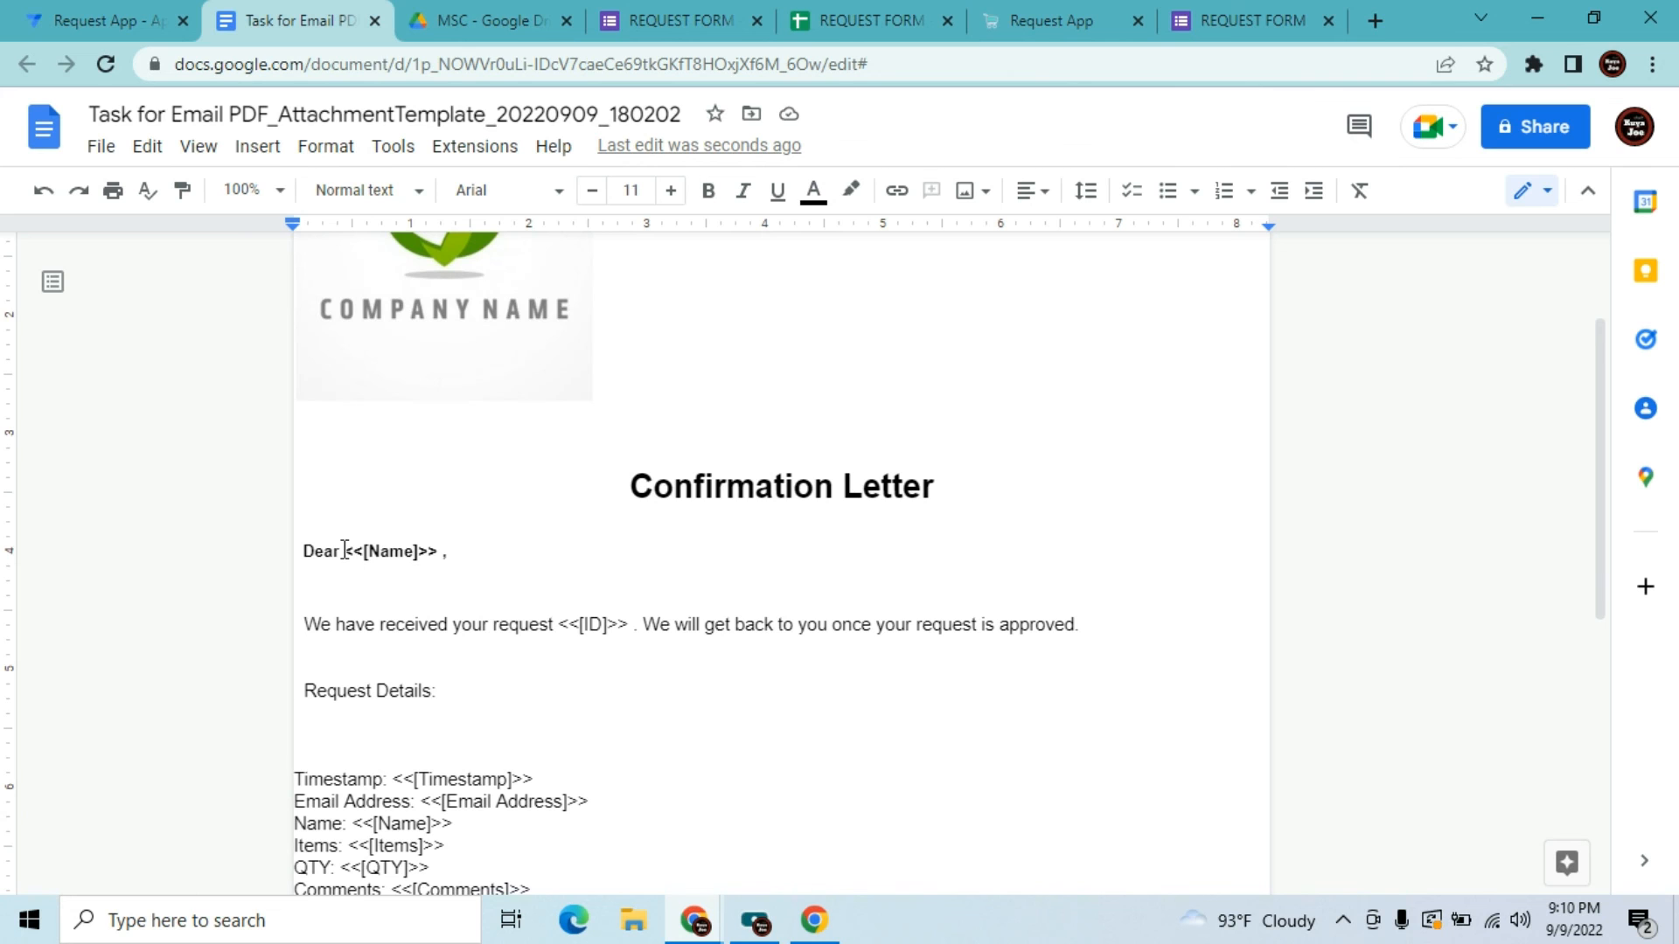
Type 'Items: <<[Items]>>' under Request Details
{"action": "type", "text": "T"}
{"action": "key", "text": "BackSpace"}
{"action": "type", "text": "Items:  "}
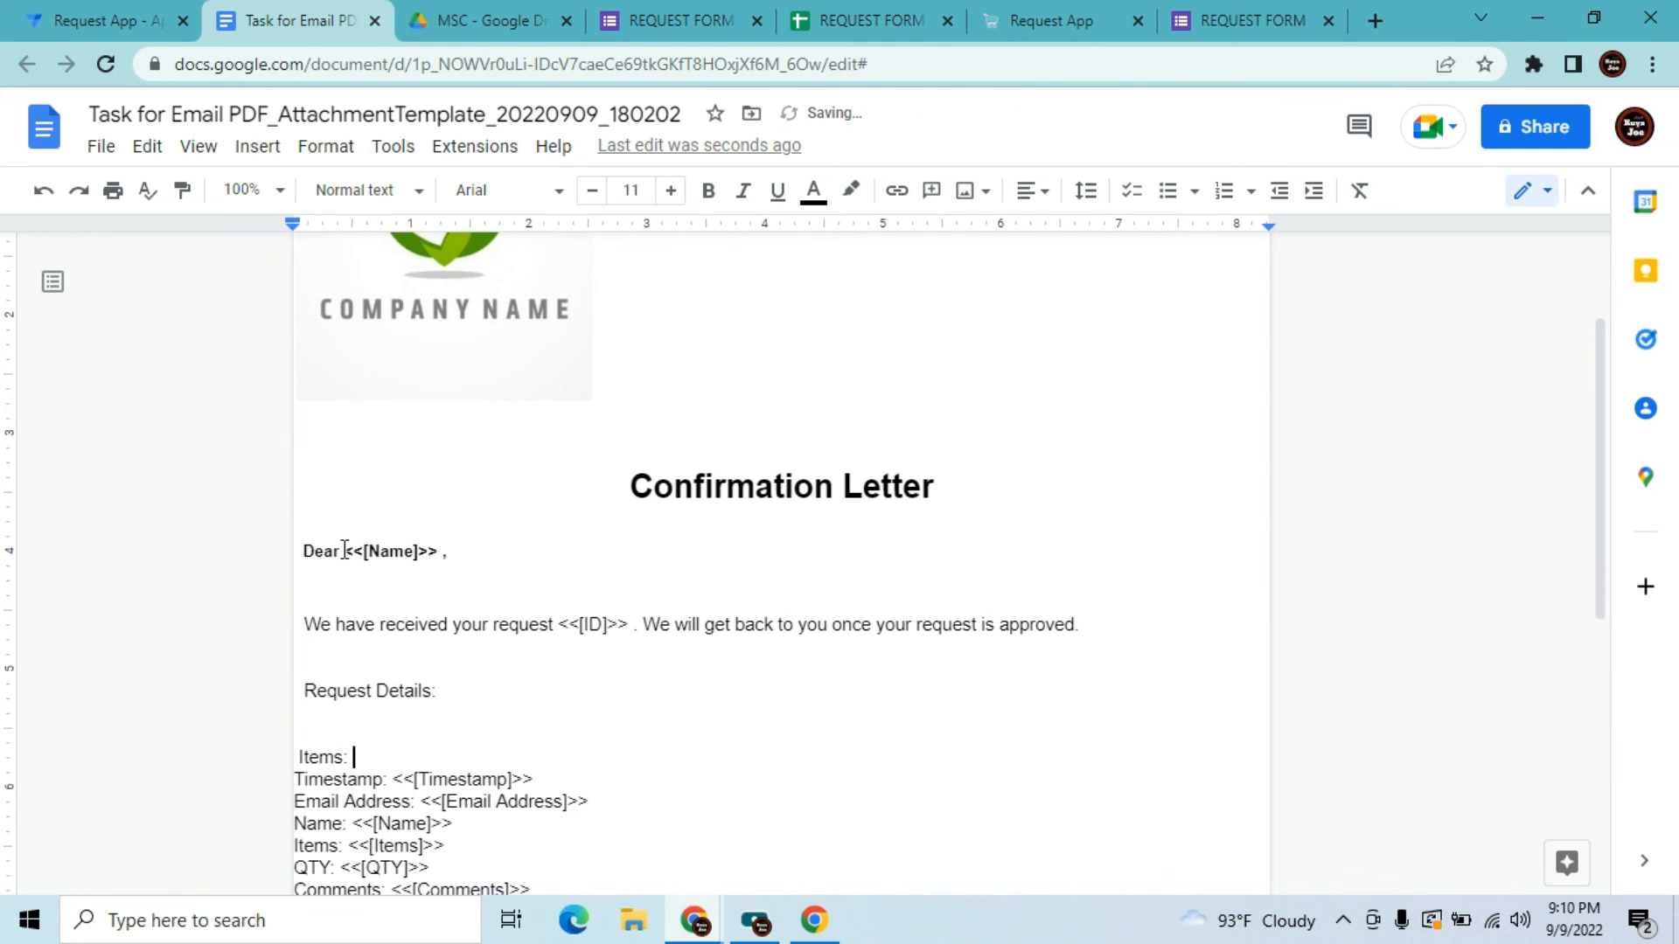
{"action": "type", "text": "<<[Items]>>"}
{"action": "key", "text": "Return"}
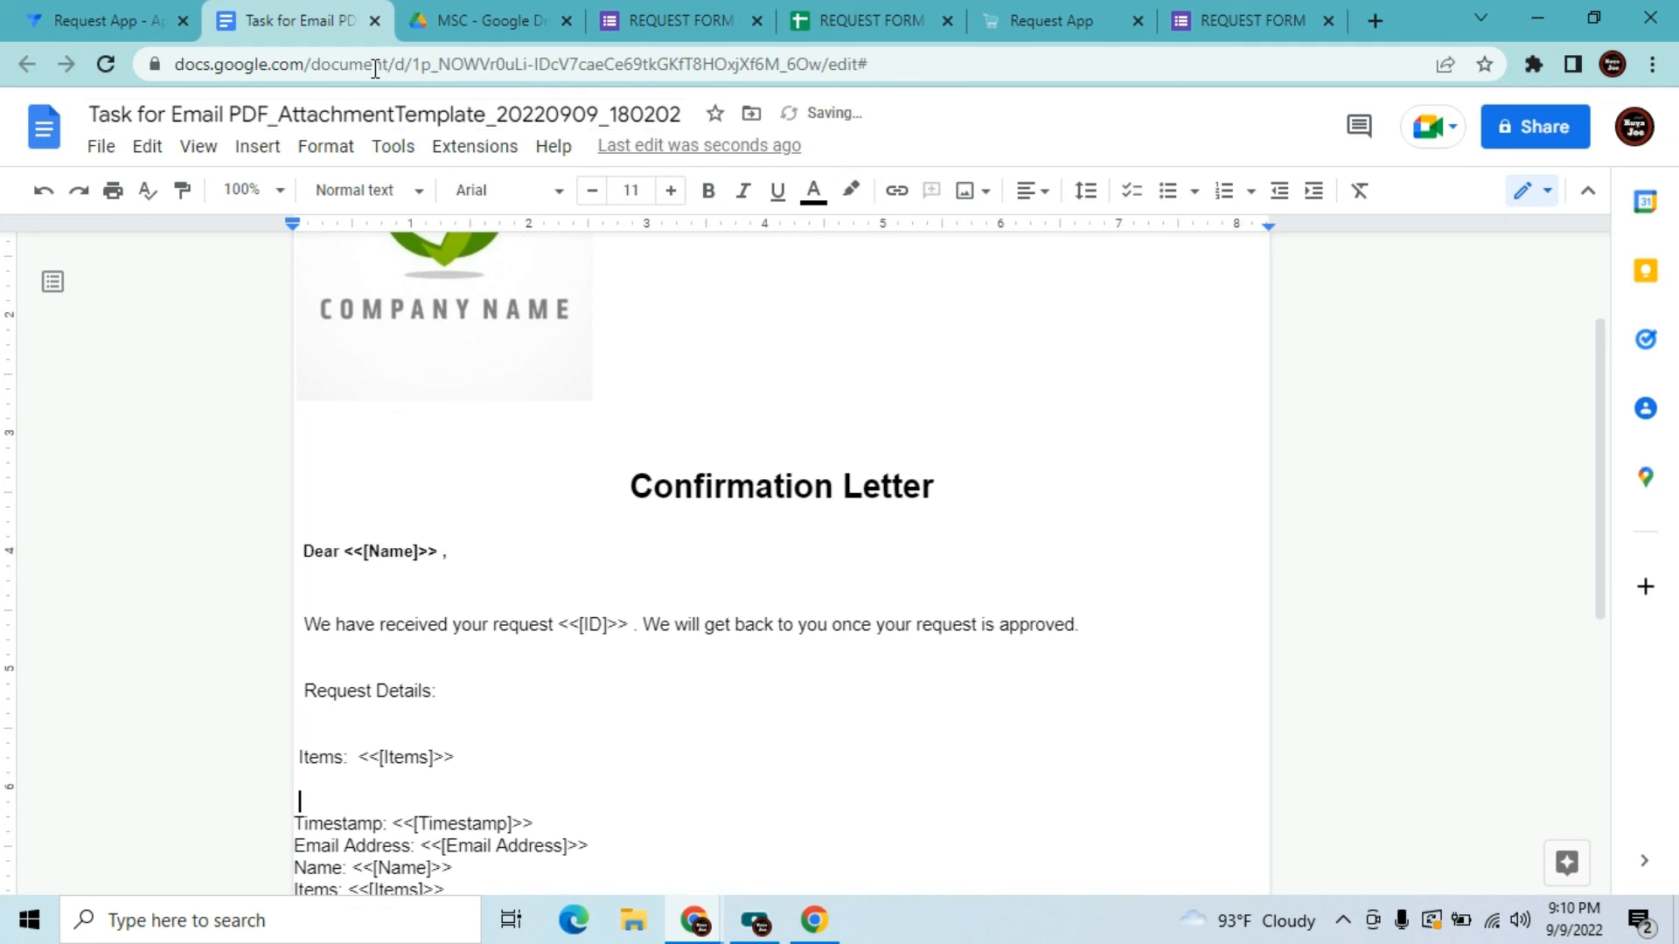
Check the QTY column header in the sheet, then type 'QTY: <<[QTY]>>' on the next line
{"action": "left_click", "coordinate": [829, 19]}
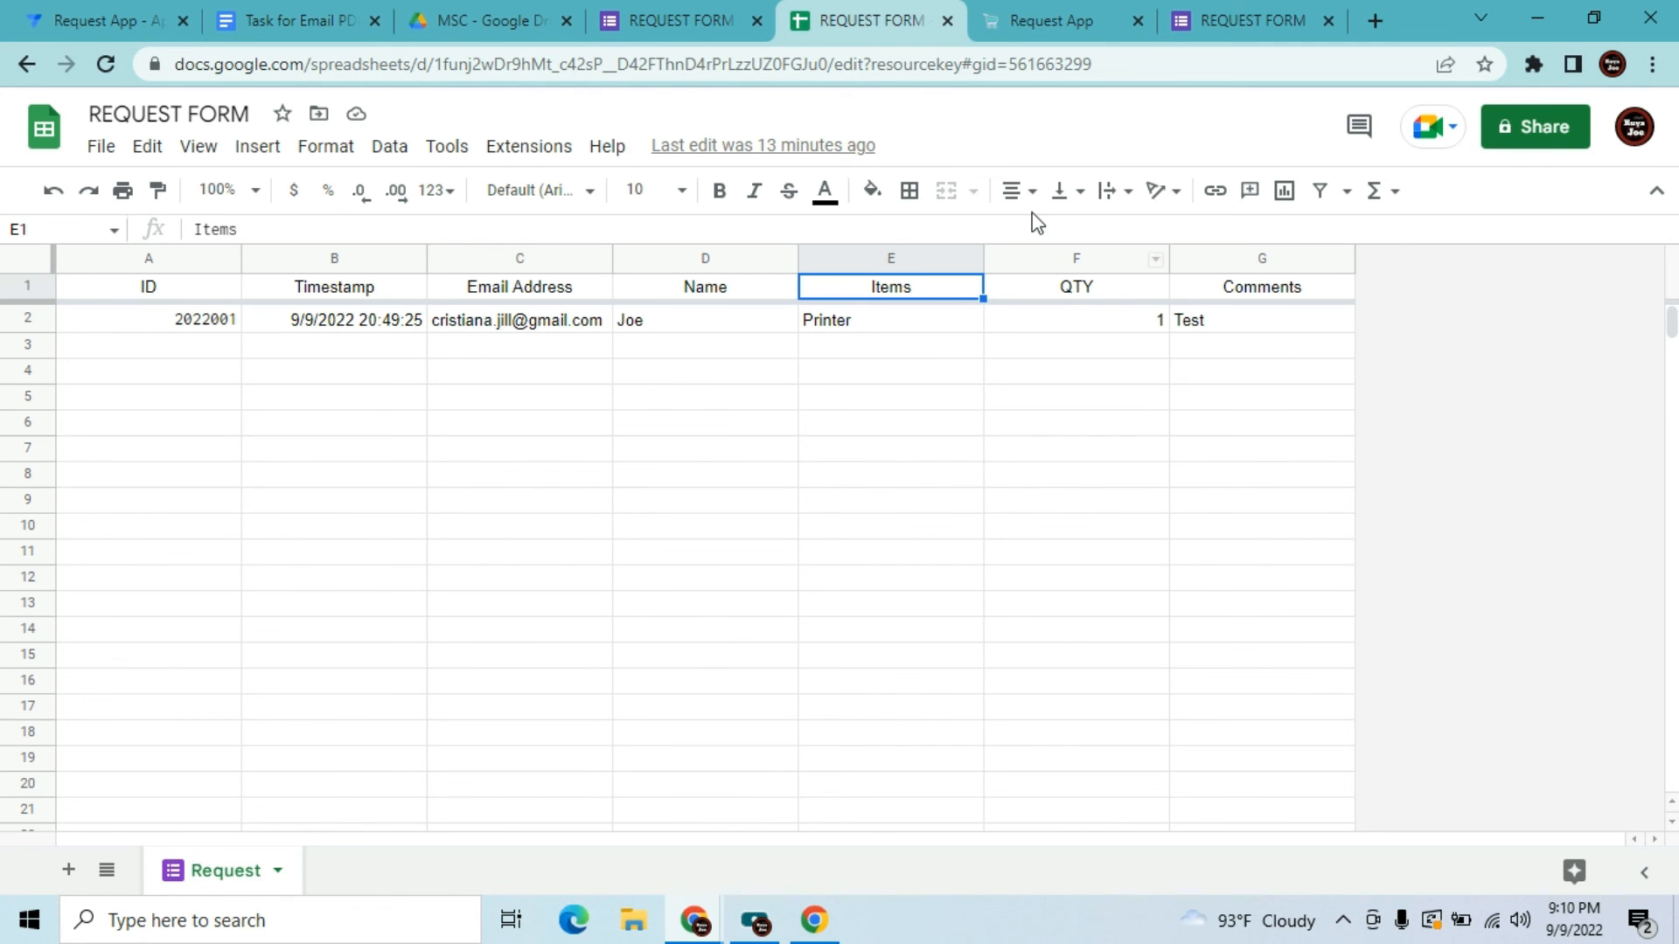
{"action": "left_click", "coordinate": [1080, 286]}
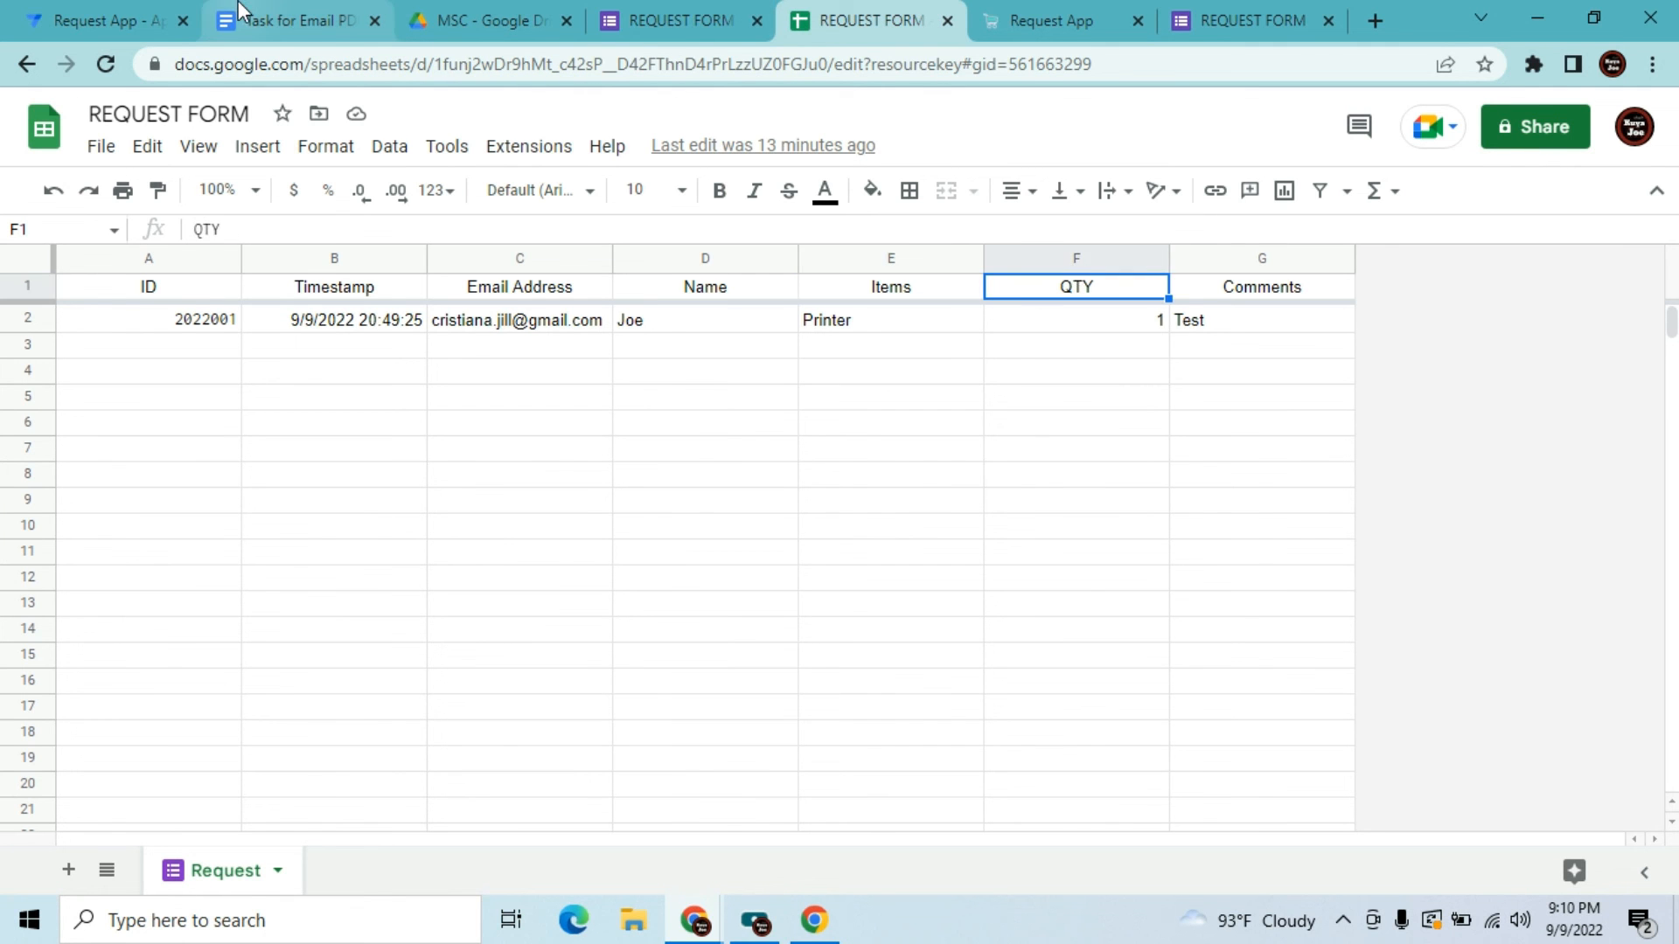
{"action": "left_click", "coordinate": [297, 19]}
{"action": "type", "text": "QTY:"}
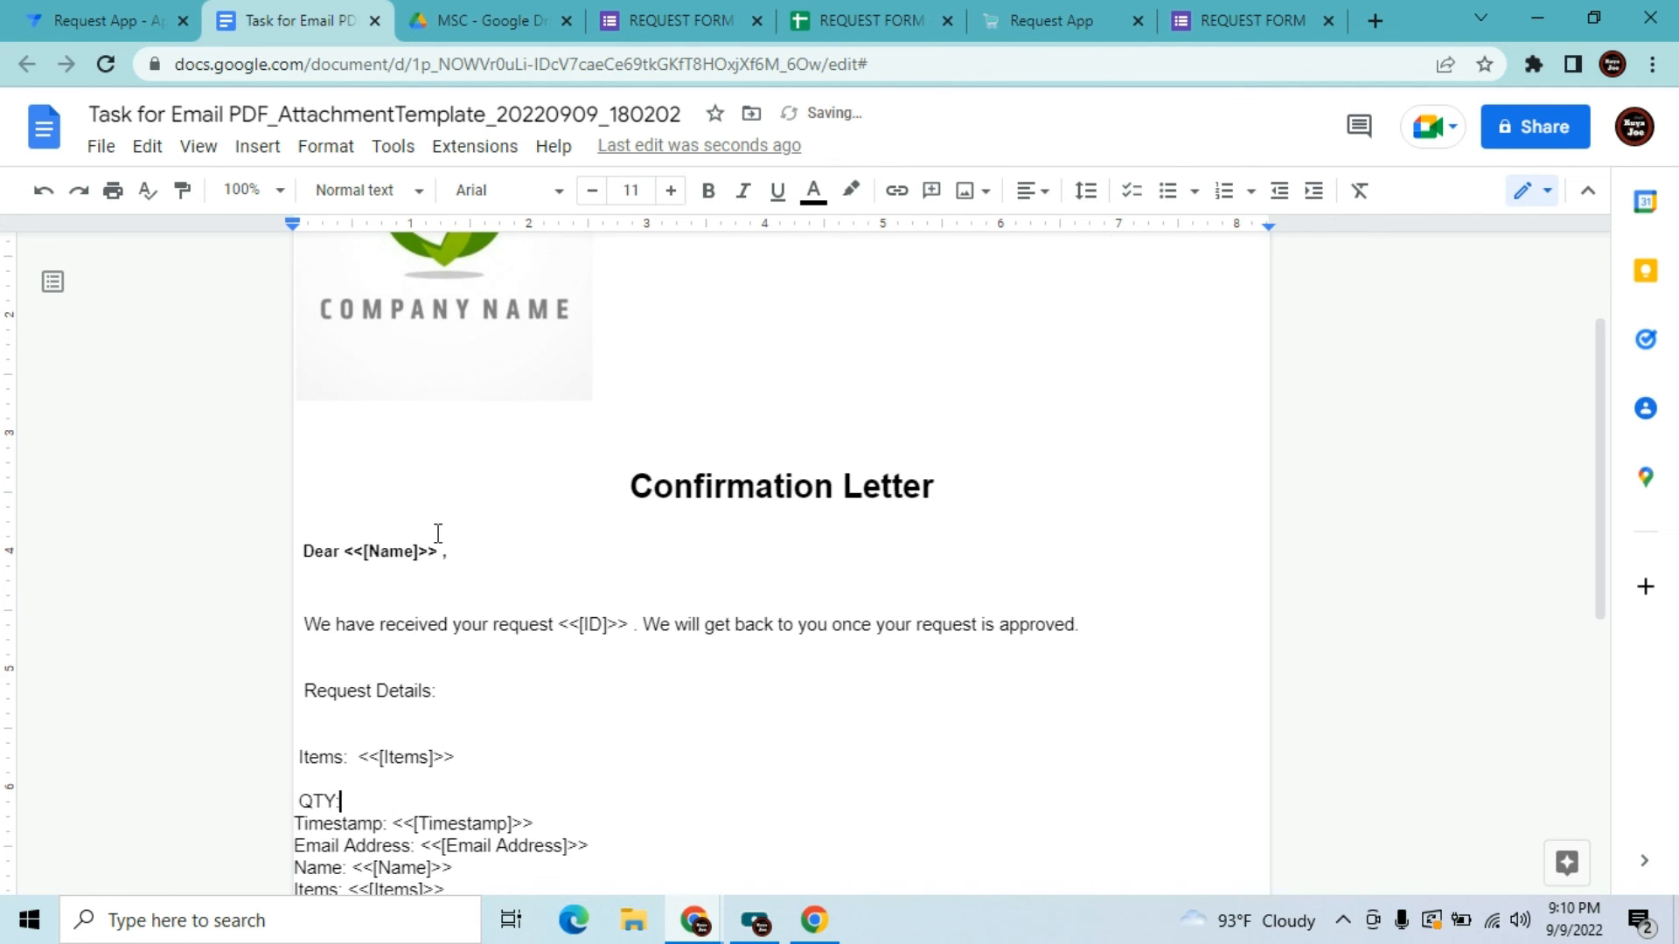
{"action": "type", "text": "  <<[QTY]>>"}
Fix the QTY placeholder and add a 'Request Date and Time: <<[Timestamp]>>' line
{"action": "key", "text": "BackSpace"}
{"action": "key", "text": "BackSpace"}
{"action": "type", "text": ">>"}
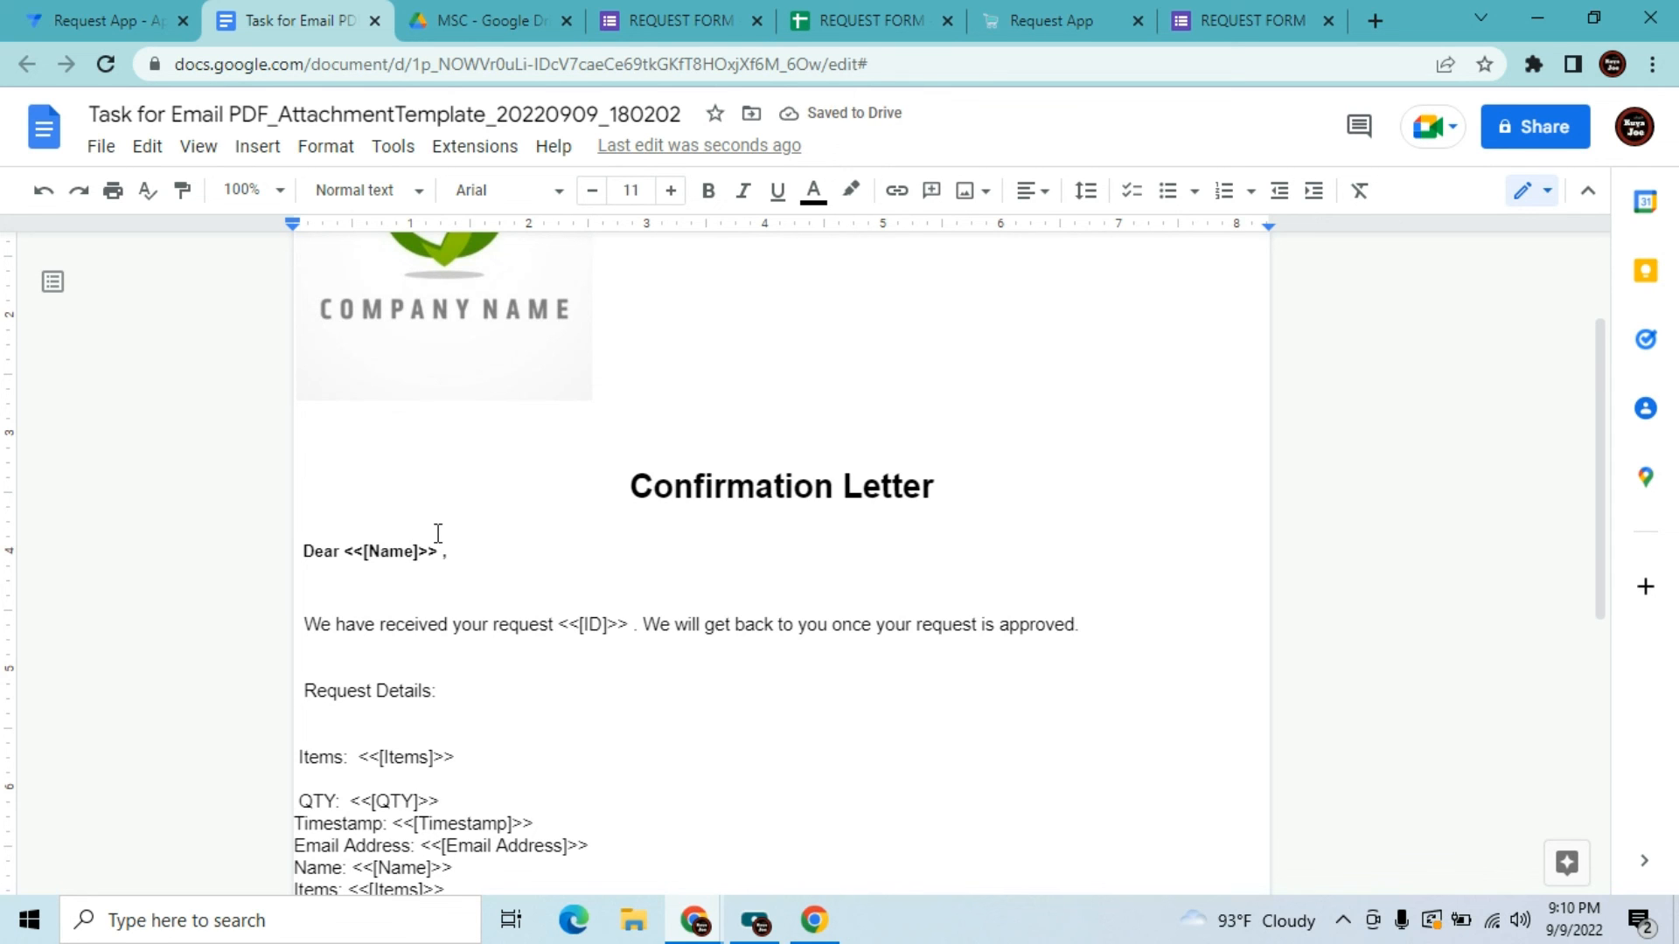
{"action": "key", "text": "Return"}
{"action": "key", "text": "Return"}
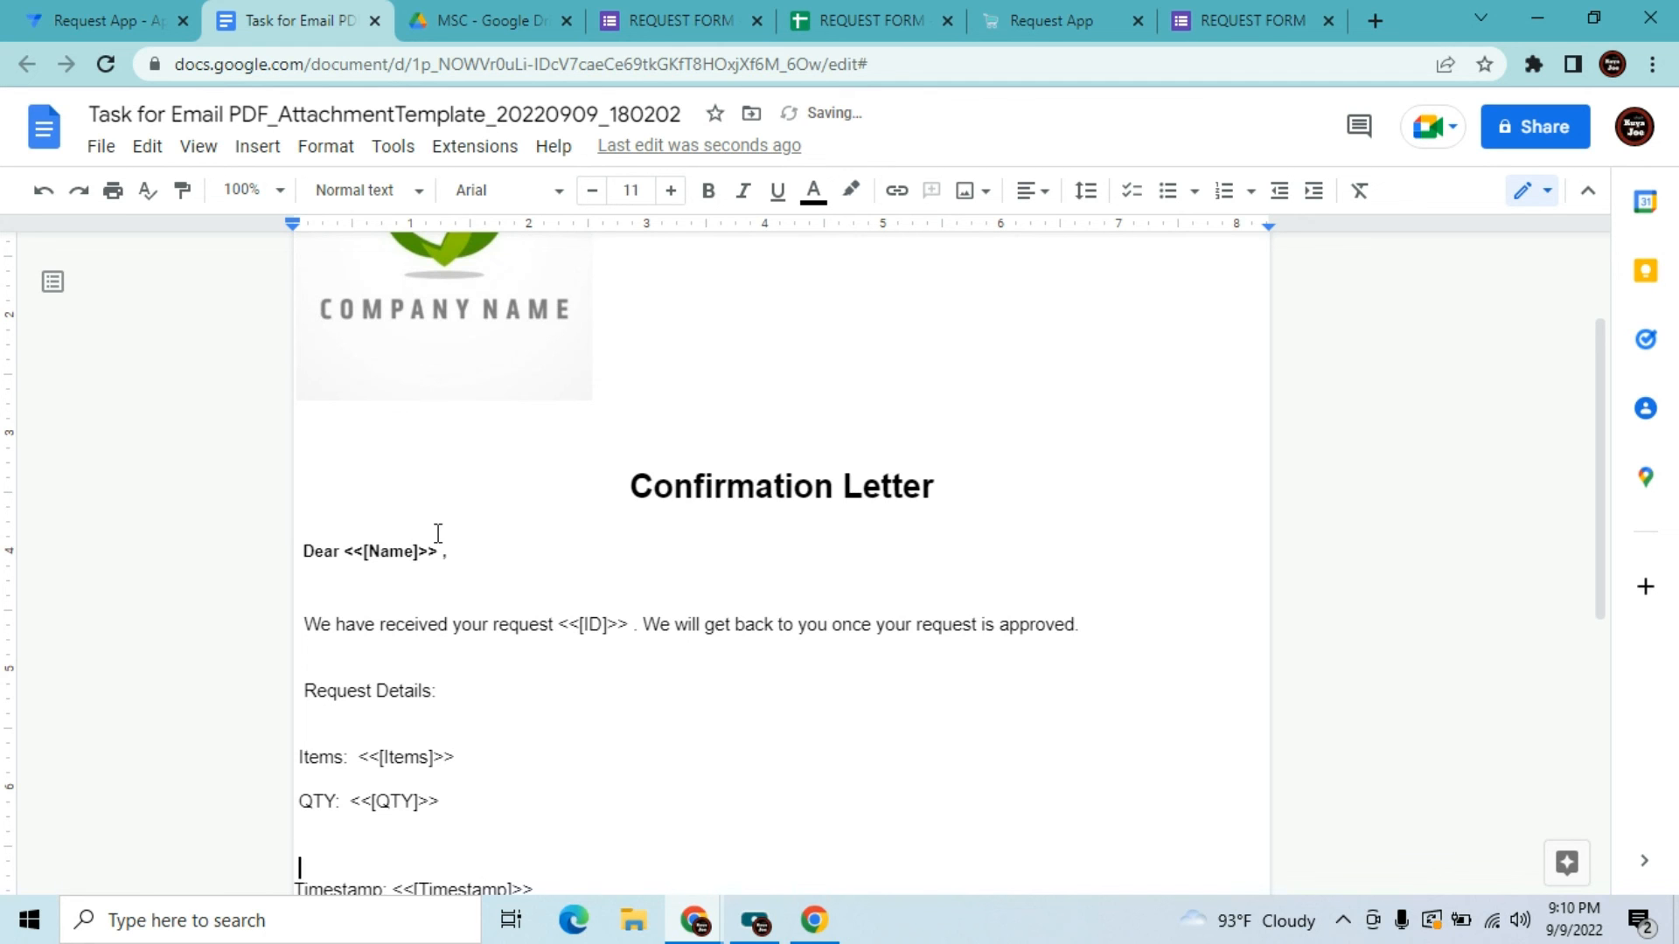
{"action": "key", "text": "BackSpace"}
{"action": "key", "text": "BackSpace"}
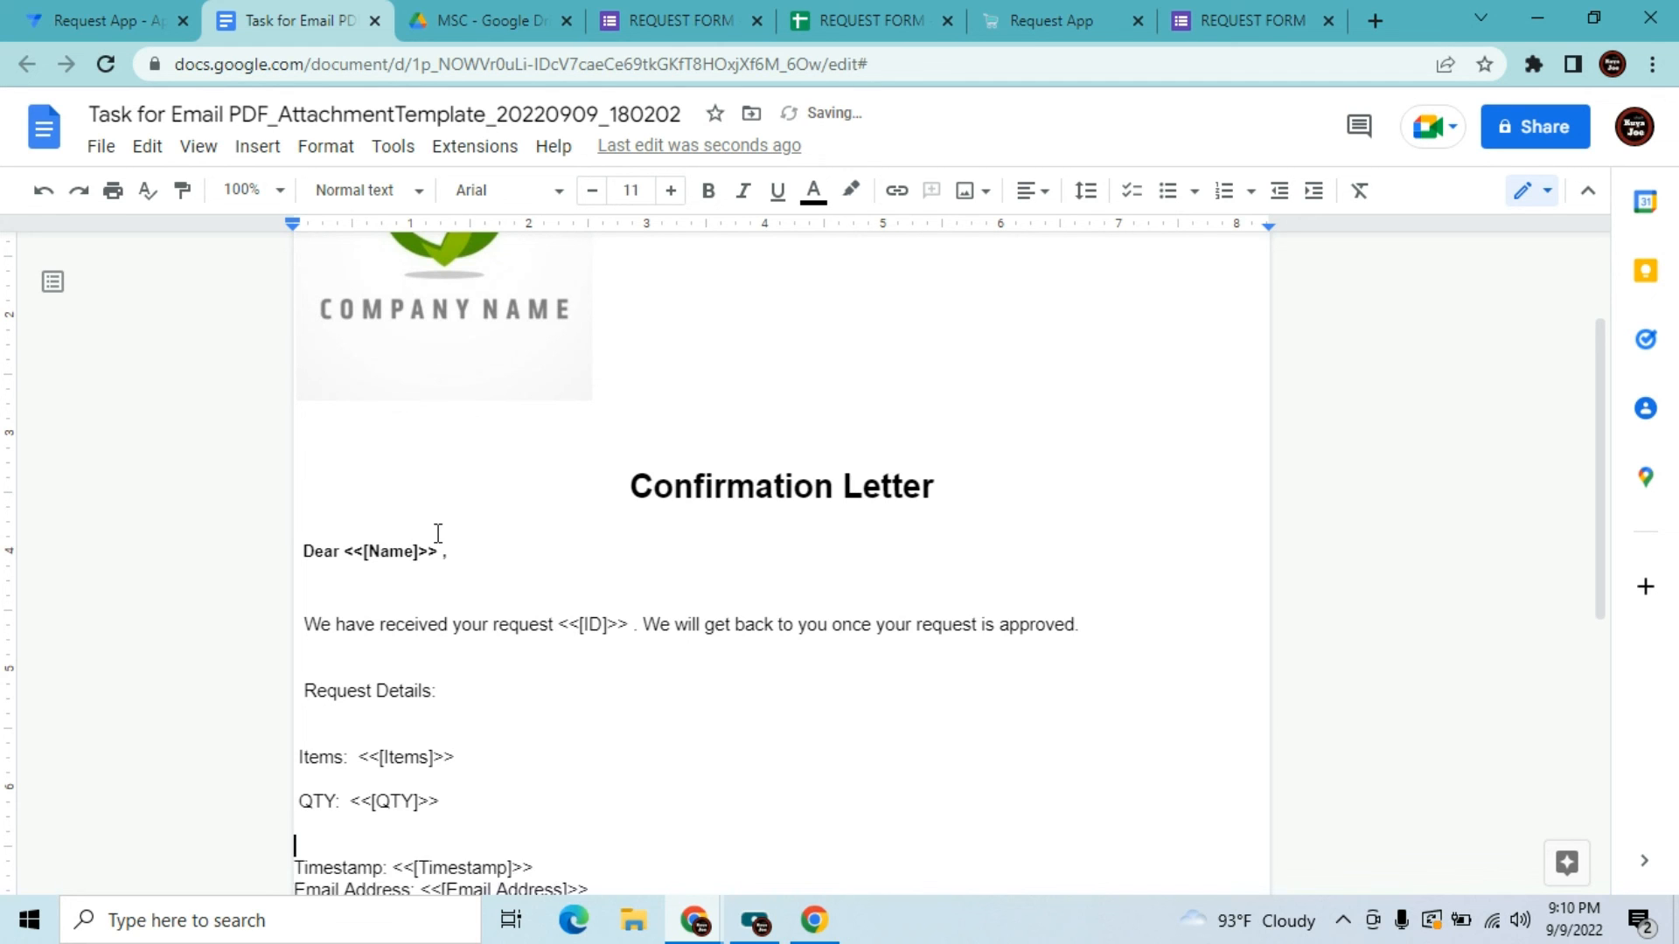
{"action": "type", "text": "Request Dat"}
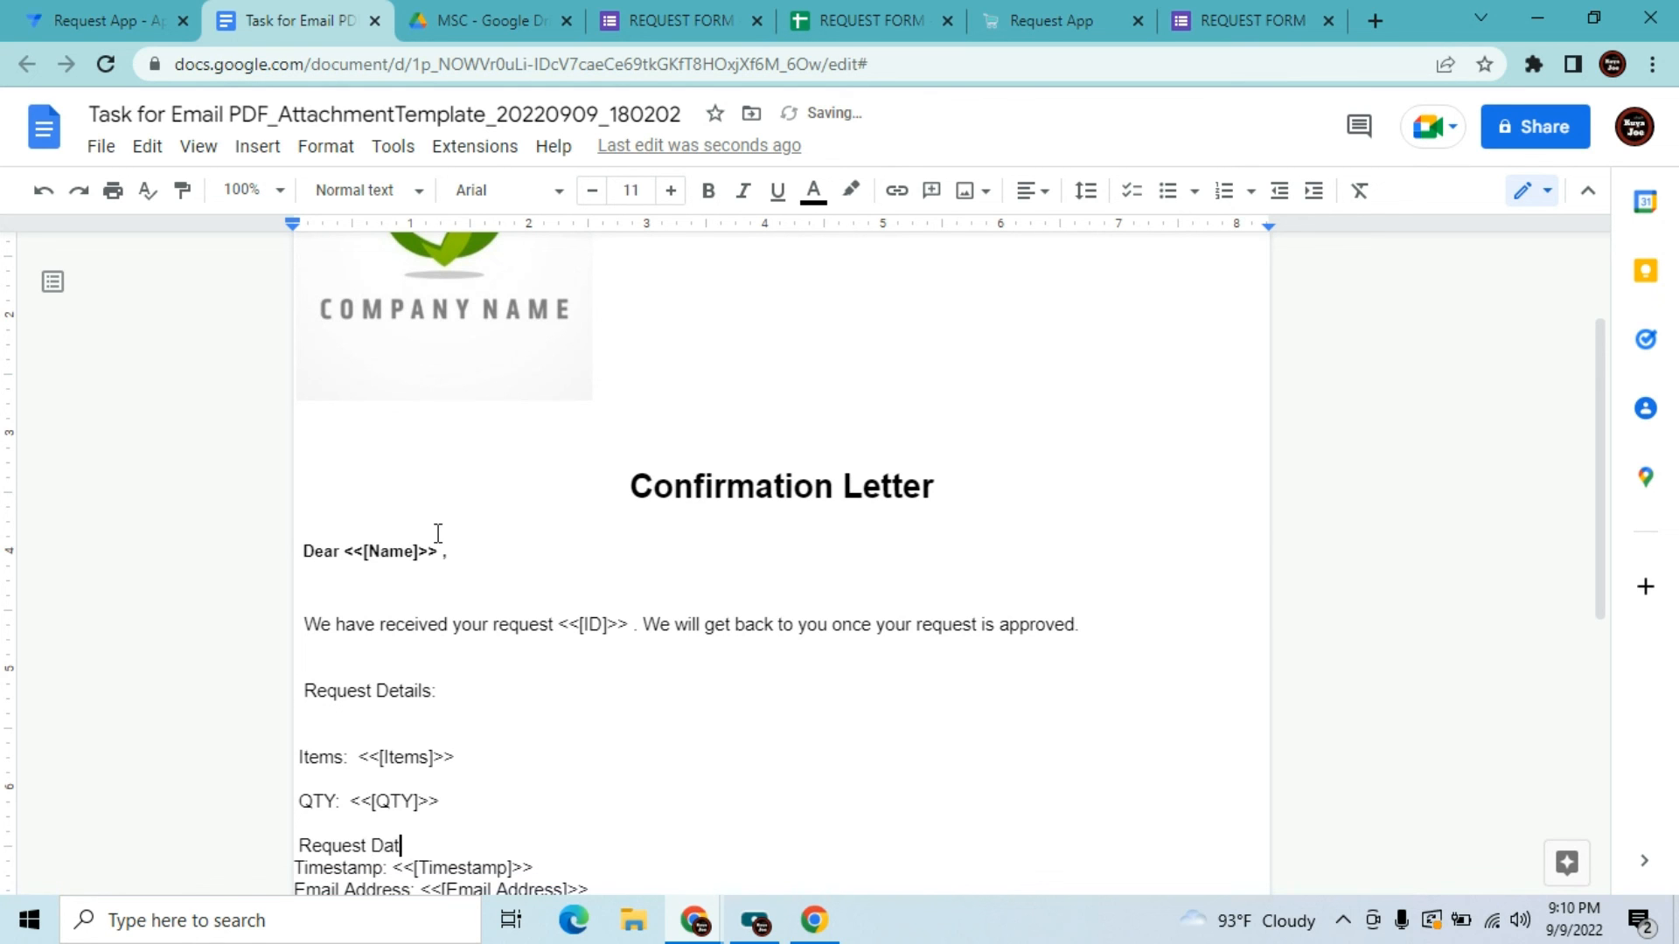
{"action": "type", "text": "e:"}
{"action": "key", "text": "BackSpace"}
{"action": "key", "text": "BackSpace"}
{"action": "key", "text": "BackSpace"}
{"action": "type", "text": "and Tim"}
{"action": "type", "text": "e:  "}
{"action": "type", "text": "<<"}
{"action": "type", "text": "["}
{"action": "type", "text": "Tu"}
{"action": "key", "text": "BackSpace"}
{"action": "type", "text": "imesta"}
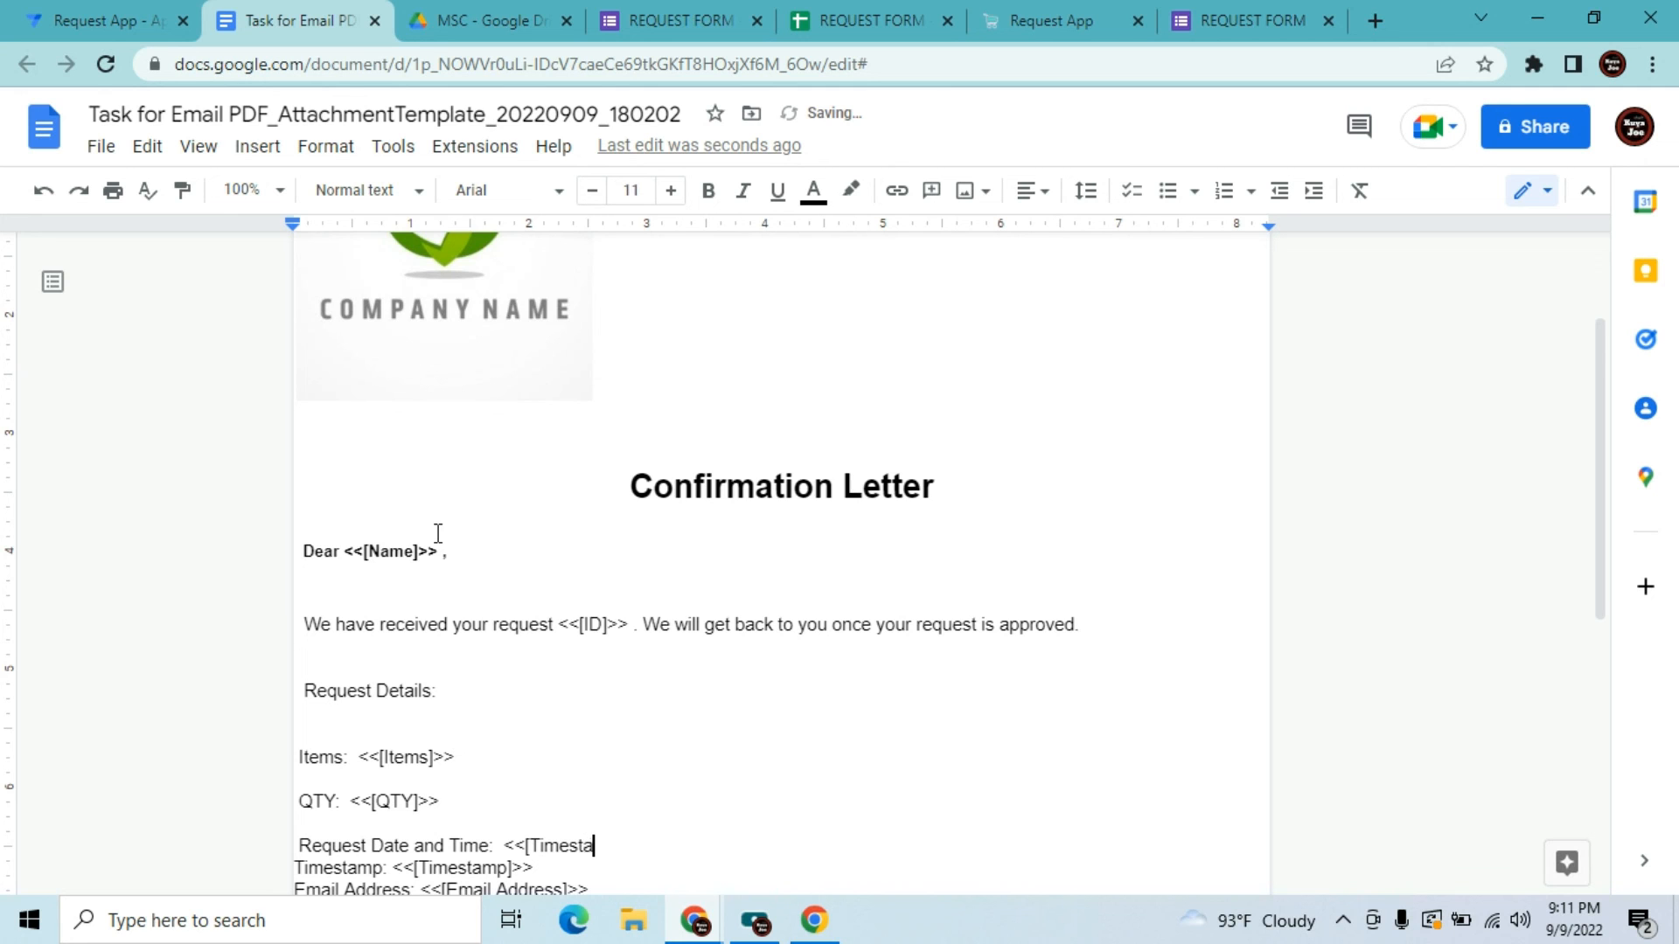
{"action": "type", "text": "mp]>>"}
{"action": "key", "text": "Return"}
{"action": "key", "text": "Return"}
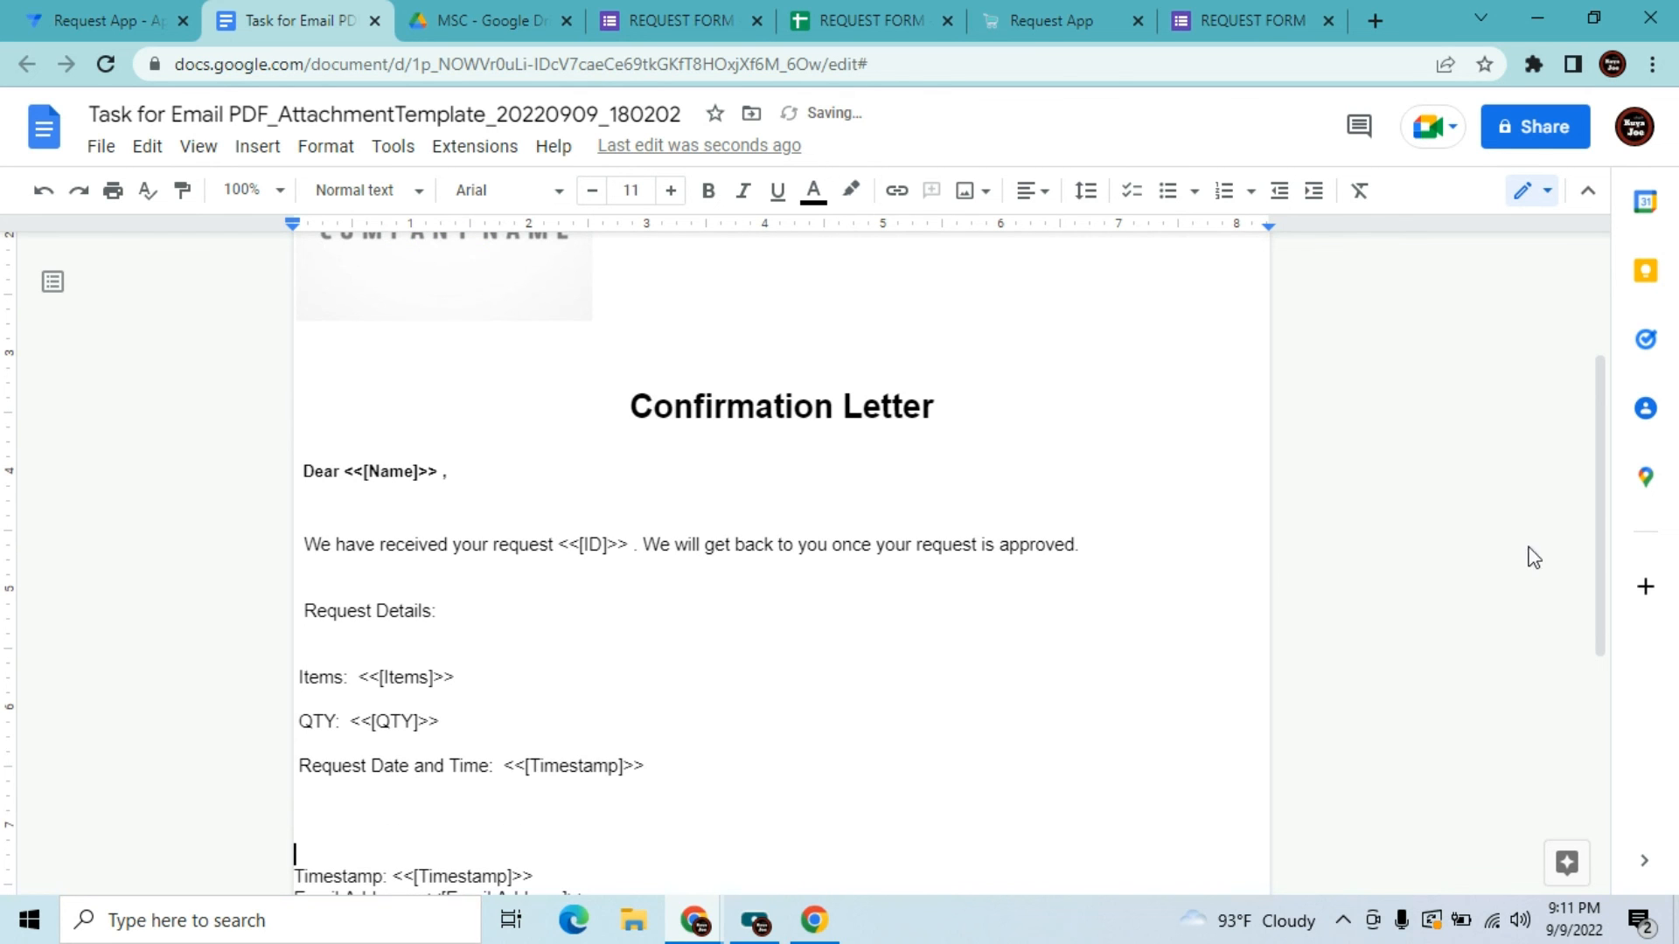
Add a 'Comments: <<[Comments]>>' line below the date and time line
{"action": "left_click_drag", "start_coordinate": [1605, 488], "coordinate": [1592, 588]}
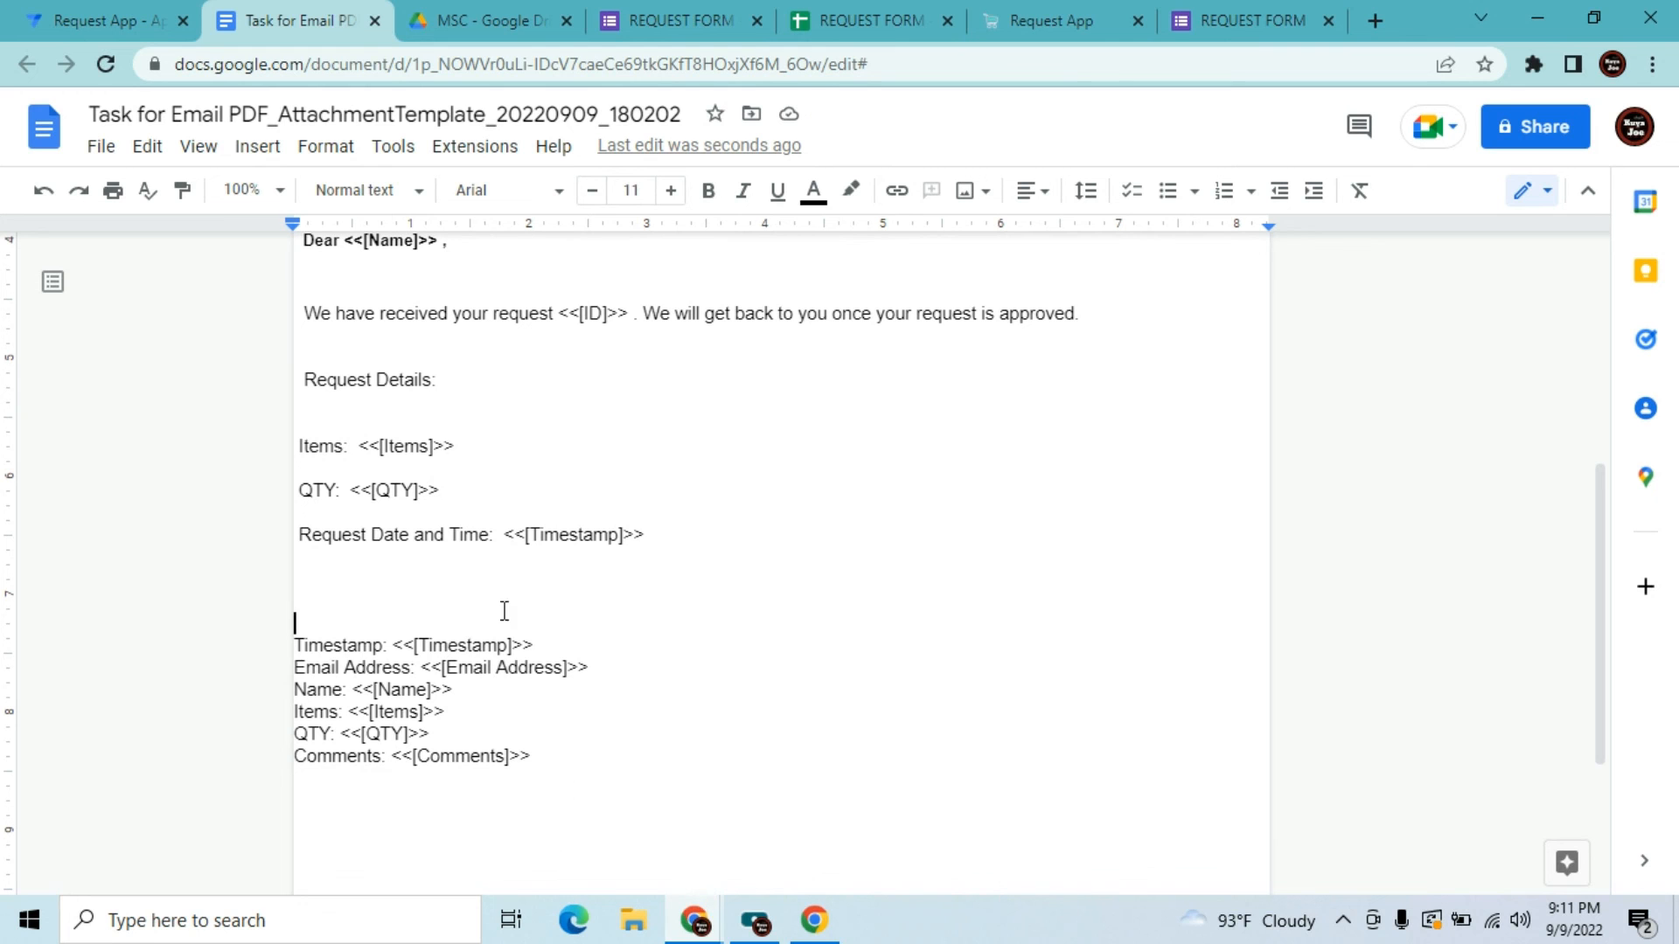
{"action": "left_click", "coordinate": [676, 536]}
{"action": "key", "text": "Return"}
{"action": "key", "text": "Return"}
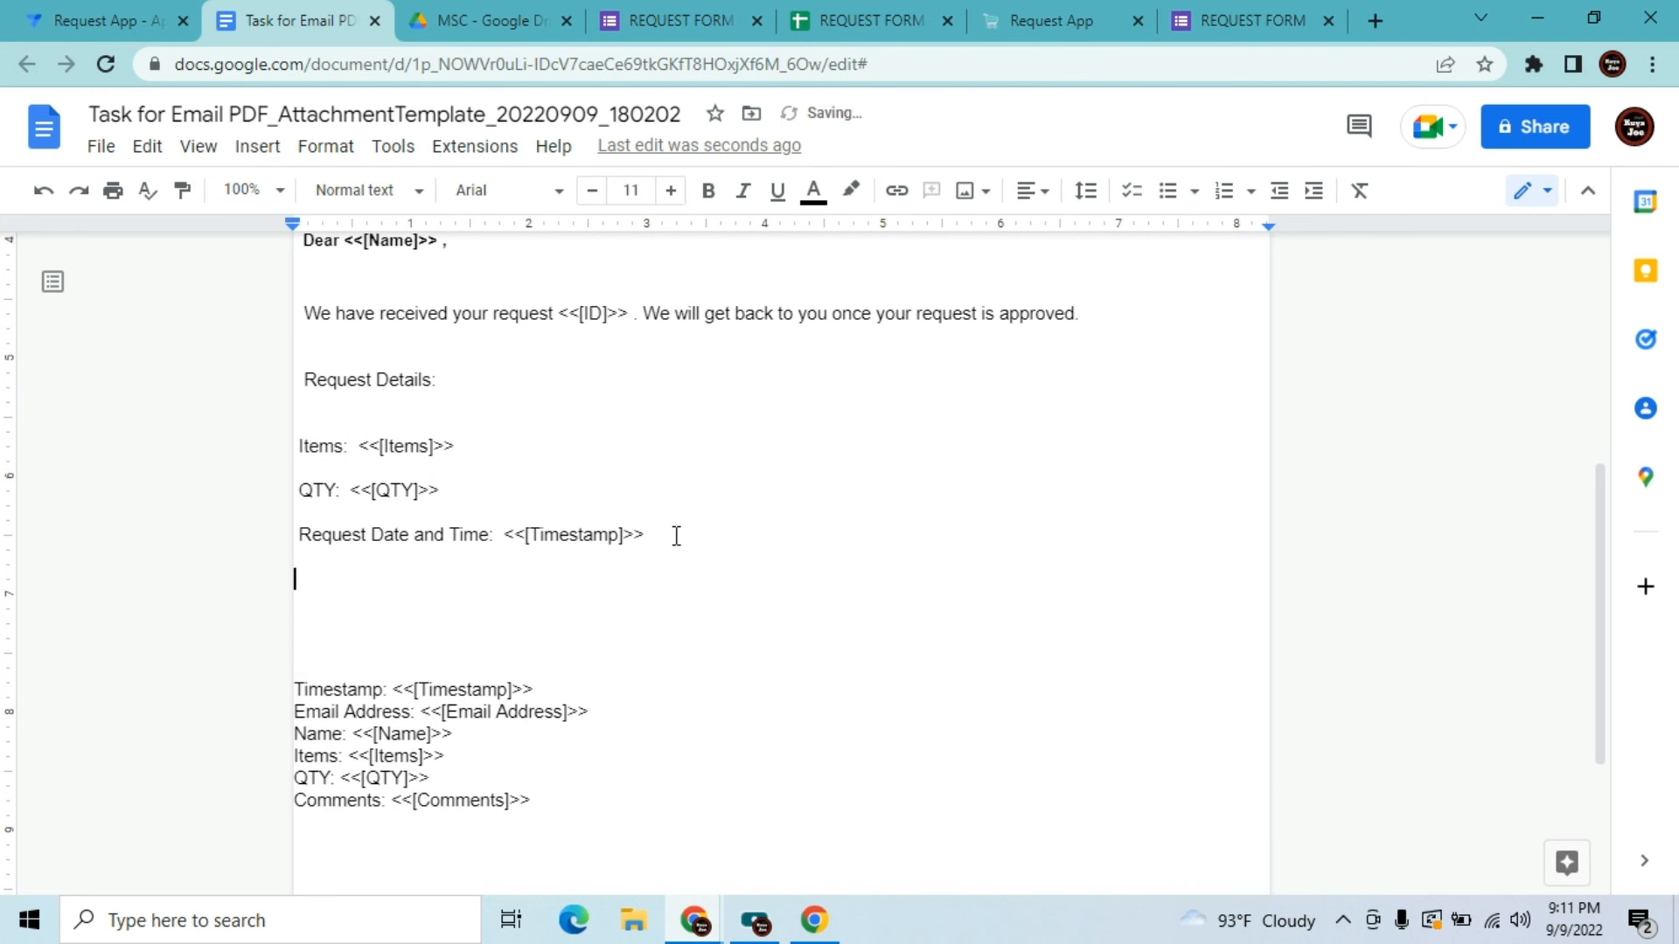
{"action": "type", "text": "Comments:"}
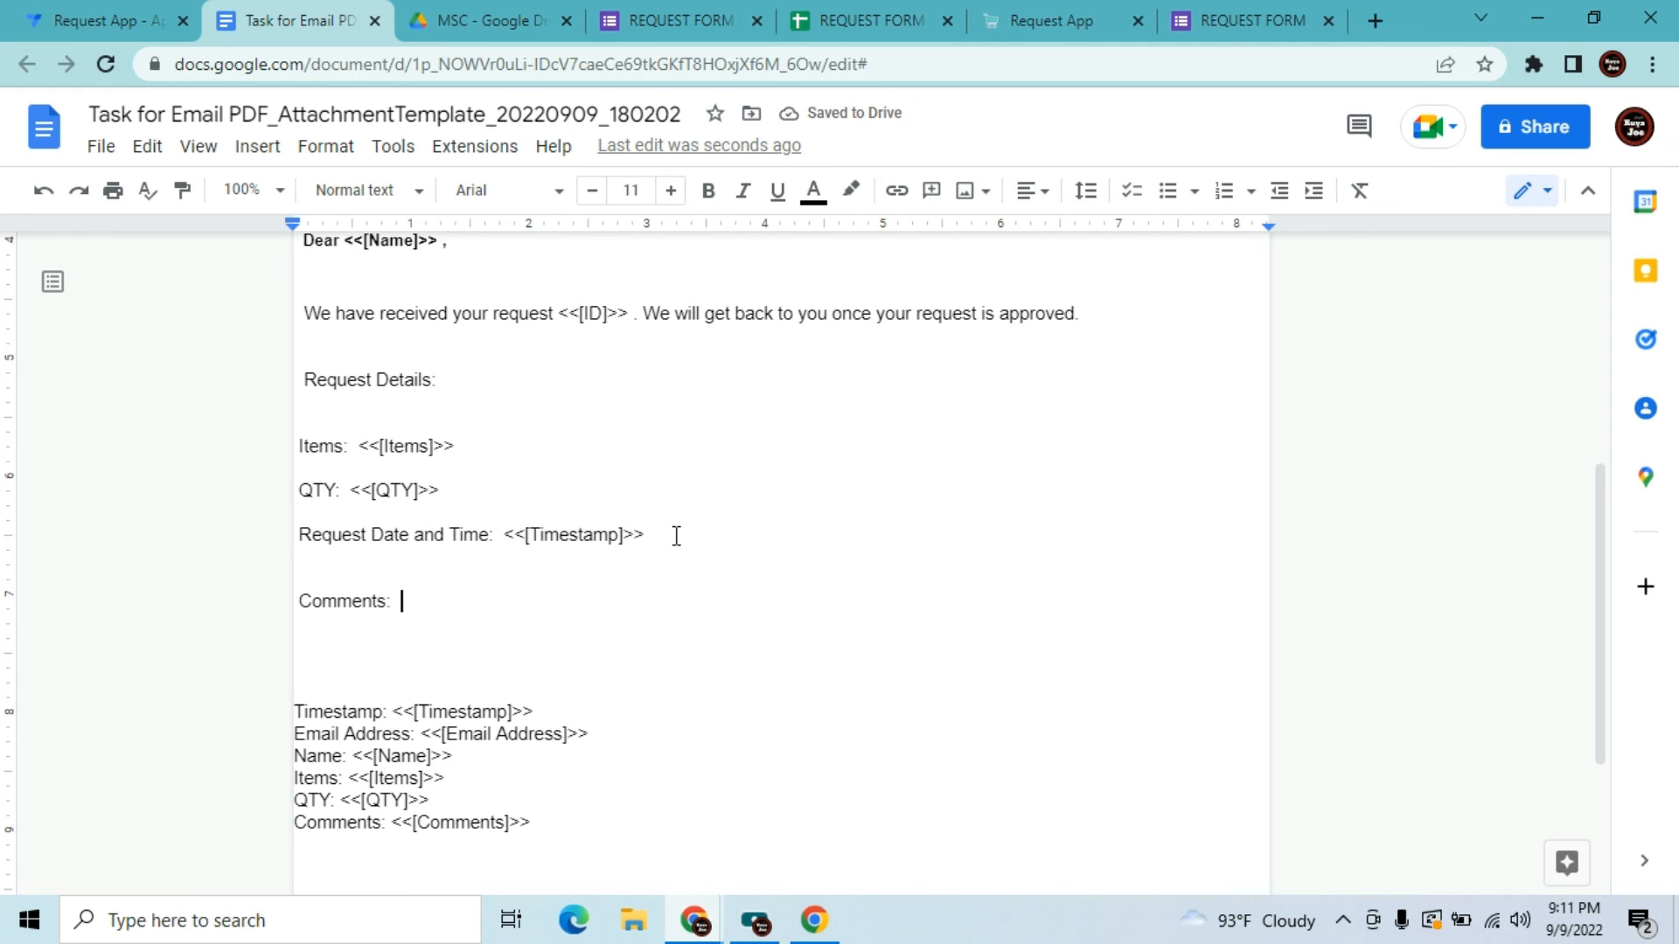
{"action": "type", "text": "<<[Comments]>>"}
Replace the raw field list with 'Should you need further assistance please do not hesitate to contact us.'
{"action": "left_click", "coordinate": [583, 848]}
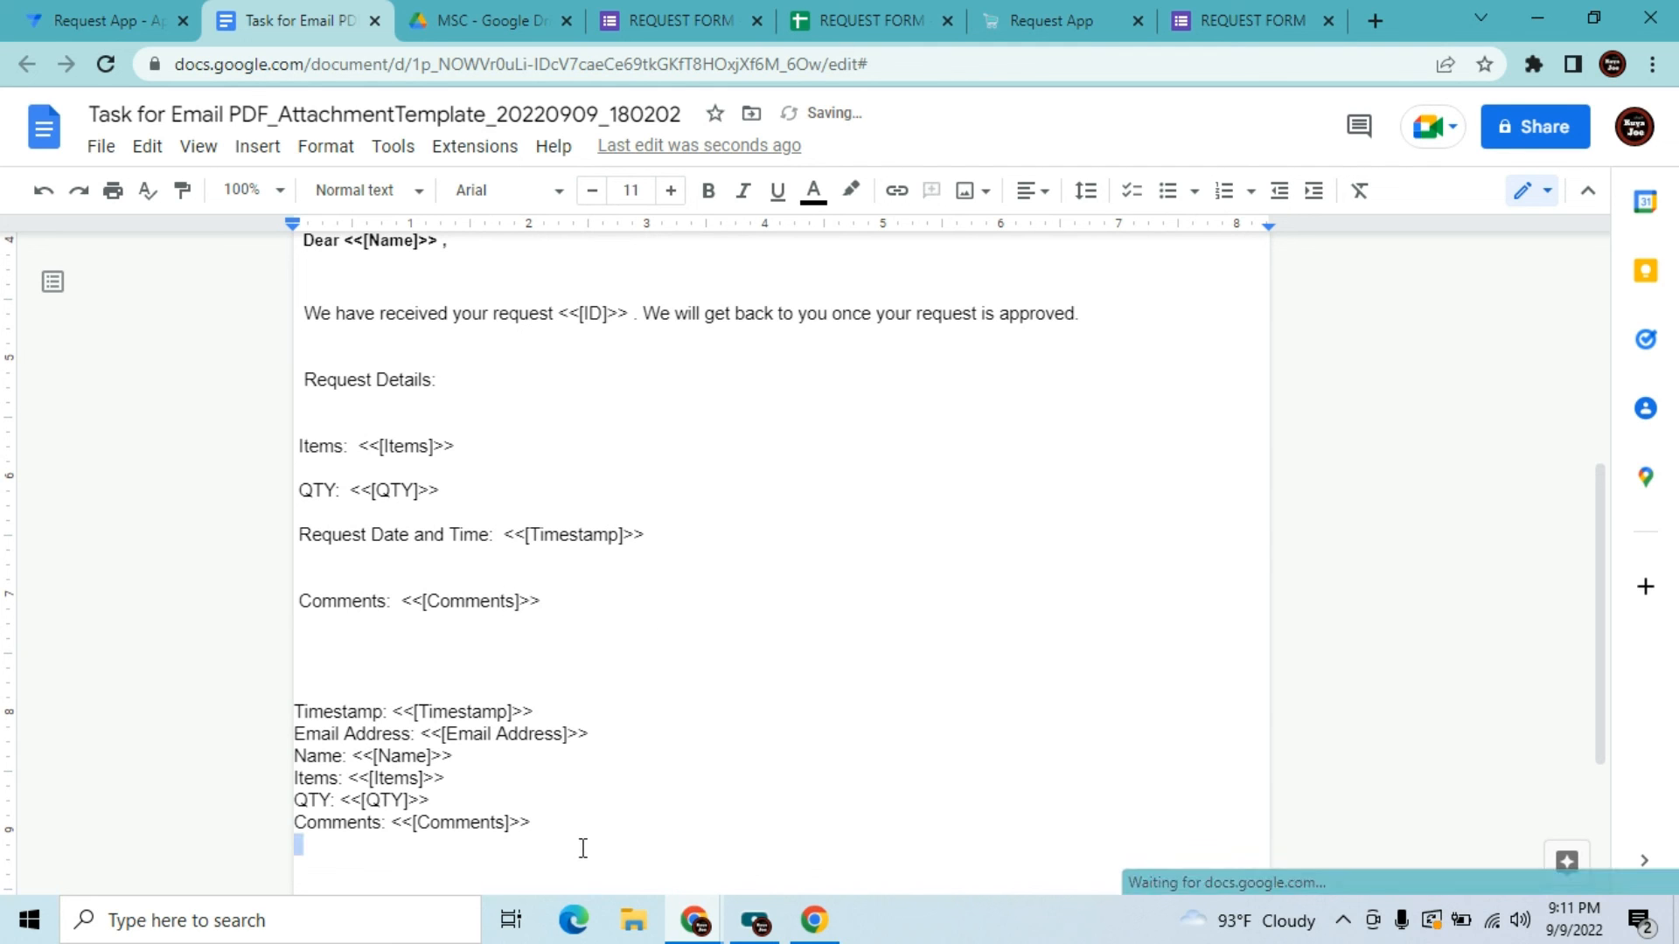
{"action": "left_click", "coordinate": [569, 825]}
{"action": "key", "text": "BackSpace"}
{"action": "key", "text": "BackSpace"}
{"action": "key", "text": "BackSpace"}
{"action": "key", "text": "BackSpace"}
{"action": "key", "text": "BackSpace"}
{"action": "key", "text": "BackSpace"}
{"action": "key", "text": "BackSpace"}
{"action": "key", "text": "BackSpace"}
{"action": "key", "text": "BackSpace"}
{"action": "key", "text": "BackSpace"}
{"action": "key", "text": "BackSpace"}
{"action": "key", "text": "BackSpace"}
{"action": "key", "text": "BackSpace"}
{"action": "key", "text": "BackSpace"}
{"action": "key", "text": "BackSpace"}
{"action": "key", "text": "BackSpace"}
{"action": "key", "text": "BackSpace"}
{"action": "key", "text": "BackSpace"}
{"action": "key", "text": "BackSpace"}
{"action": "key", "text": "BackSpace"}
{"action": "key", "text": "BackSpace"}
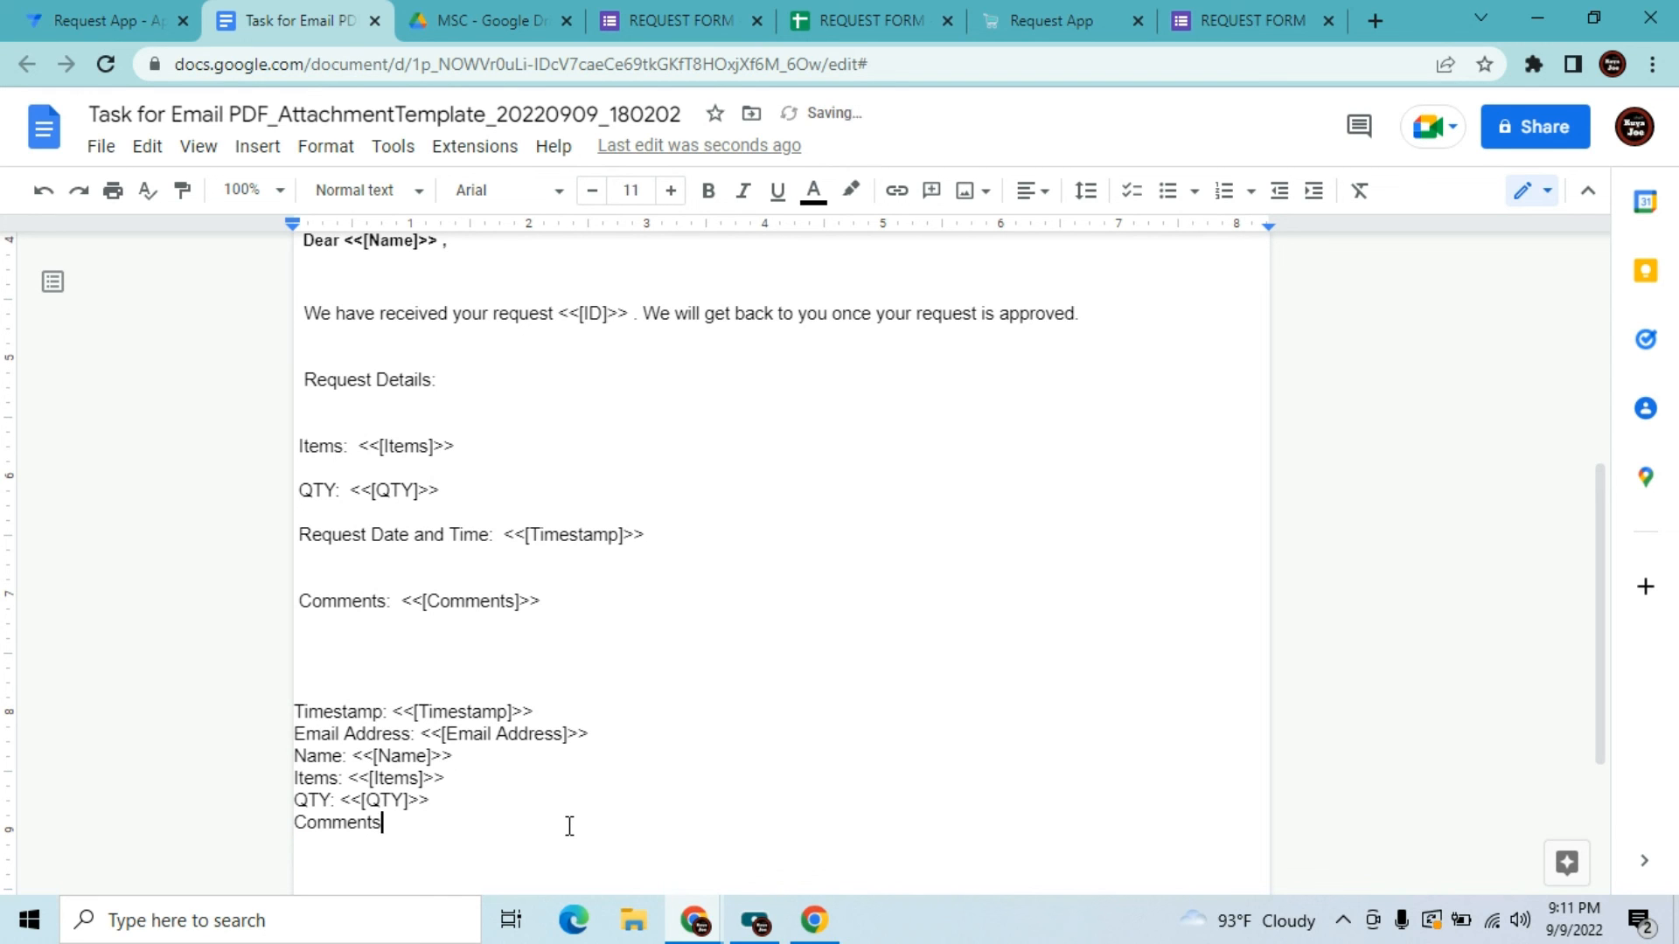
{"action": "key", "text": "BackSpace"}
{"action": "key", "text": "BackSpace"}
{"action": "key", "text": "BackSpace"}
{"action": "key", "text": "BackSpace"}
{"action": "key", "text": "BackSpace"}
{"action": "key", "text": "BackSpace"}
{"action": "key", "text": "BackSpace"}
{"action": "key", "text": "BackSpace"}
{"action": "key", "text": "BackSpace"}
{"action": "key", "text": "BackSpace"}
{"action": "key", "text": "BackSpace"}
{"action": "key", "text": "BackSpace"}
{"action": "key", "text": "BackSpace"}
{"action": "key", "text": "BackSpace"}
{"action": "key", "text": "BackSpace"}
{"action": "key", "text": "BackSpace"}
{"action": "key", "text": "BackSpace"}
{"action": "key", "text": "BackSpace"}
{"action": "key", "text": "BackSpace"}
{"action": "key", "text": "BackSpace"}
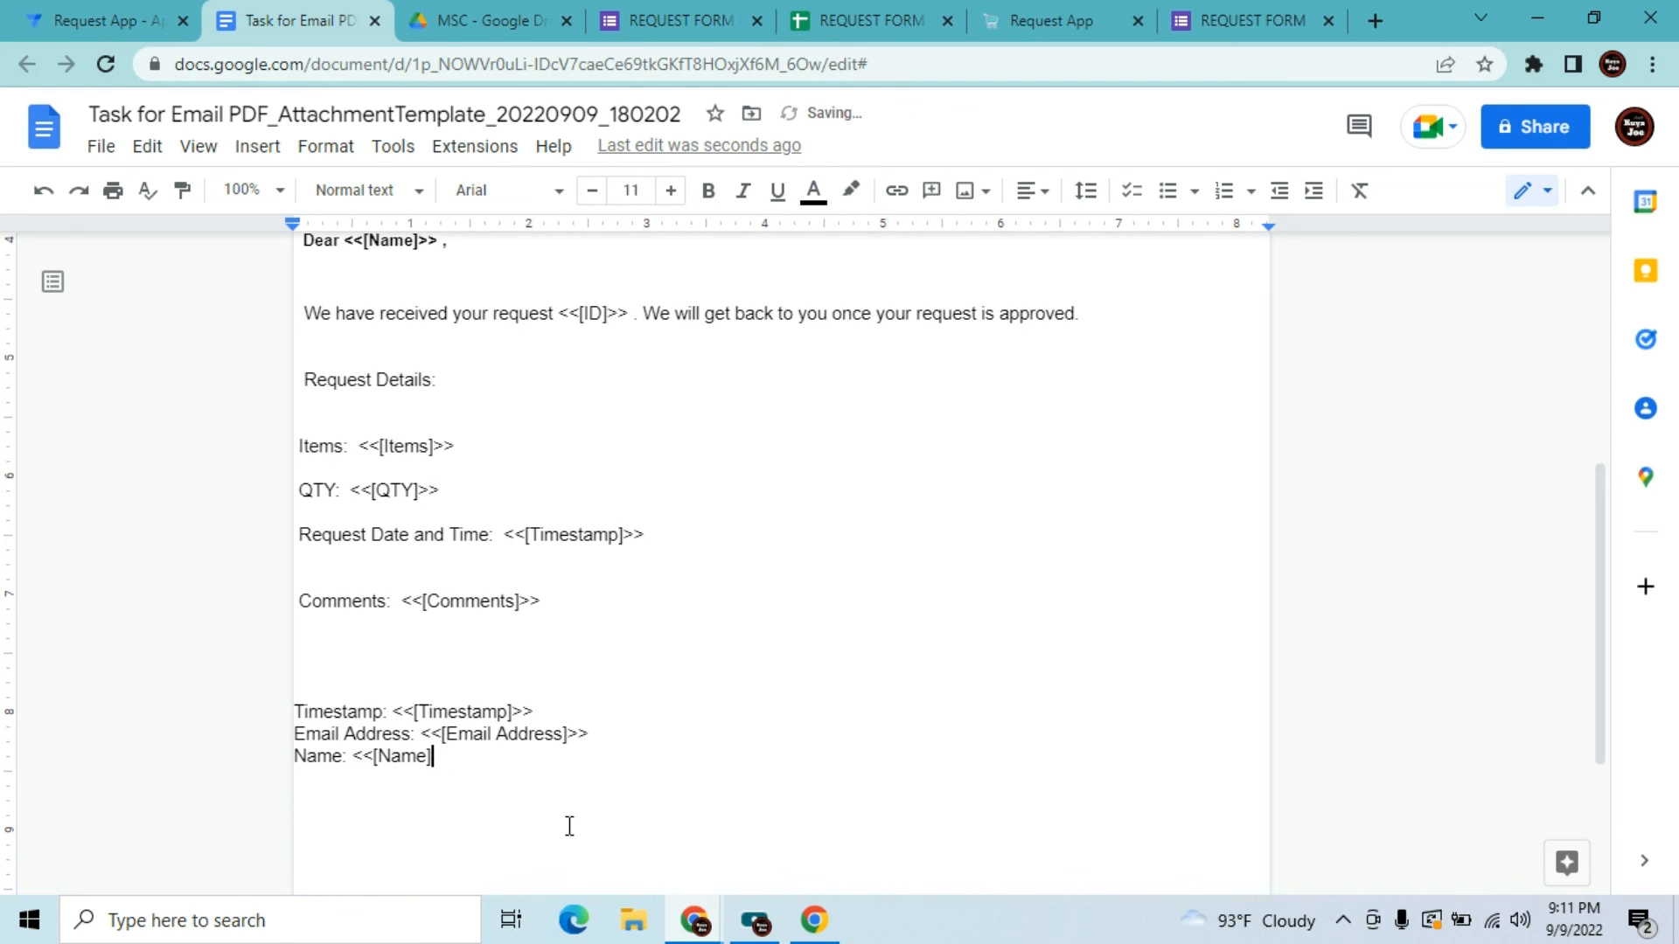
{"action": "key", "text": "BackSpace"}
{"action": "key", "text": "BackSpace"}
{"action": "key", "text": "BackSpace"}
{"action": "key", "text": "BackSpace"}
{"action": "key", "text": "BackSpace"}
{"action": "key", "text": "BackSpace"}
{"action": "key", "text": "BackSpace"}
{"action": "key", "text": "BackSpace"}
{"action": "key", "text": "BackSpace"}
{"action": "key", "text": "BackSpace"}
{"action": "key", "text": "BackSpace"}
{"action": "key", "text": "BackSpace"}
{"action": "key", "text": "BackSpace"}
{"action": "key", "text": "BackSpace"}
{"action": "key", "text": "BackSpace"}
{"action": "key", "text": "BackSpace"}
{"action": "key", "text": "BackSpace"}
{"action": "key", "text": "BackSpace"}
{"action": "key", "text": "BackSpace"}
{"action": "key", "text": "BackSpace"}
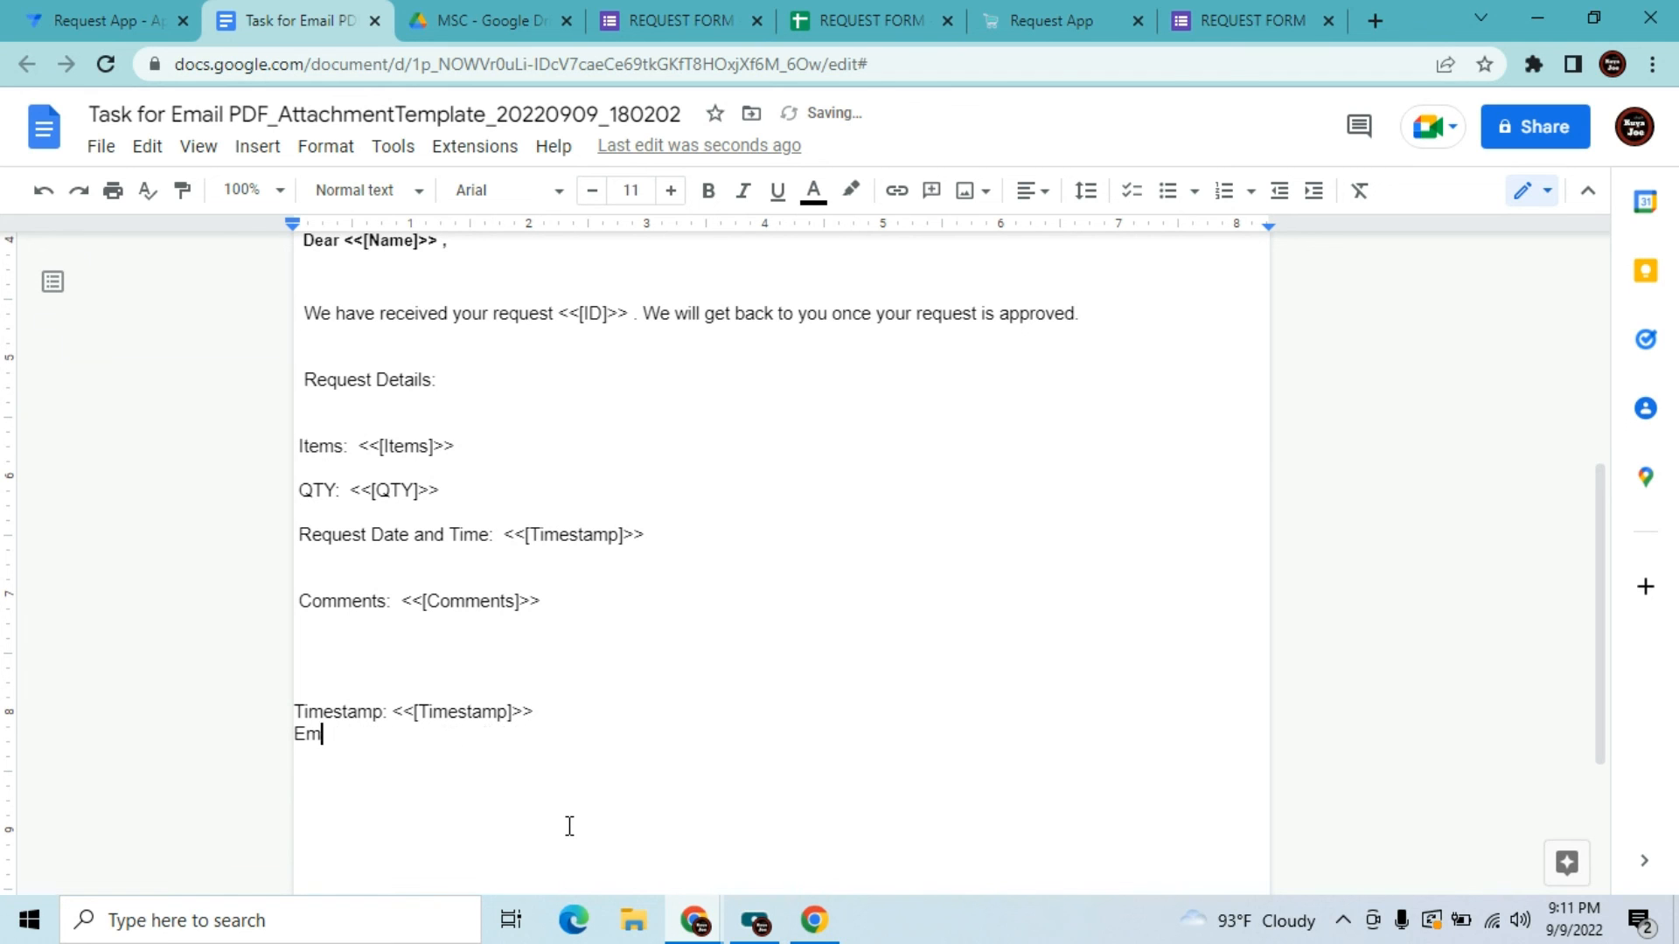
{"action": "key", "text": "BackSpace"}
{"action": "key", "text": "BackSpace"}
{"action": "key", "text": "BackSpace"}
{"action": "key", "text": "BackSpace"}
{"action": "key", "text": "BackSpace"}
{"action": "key", "text": "BackSpace"}
{"action": "key", "text": "BackSpace"}
{"action": "key", "text": "BackSpace"}
{"action": "key", "text": "BackSpace"}
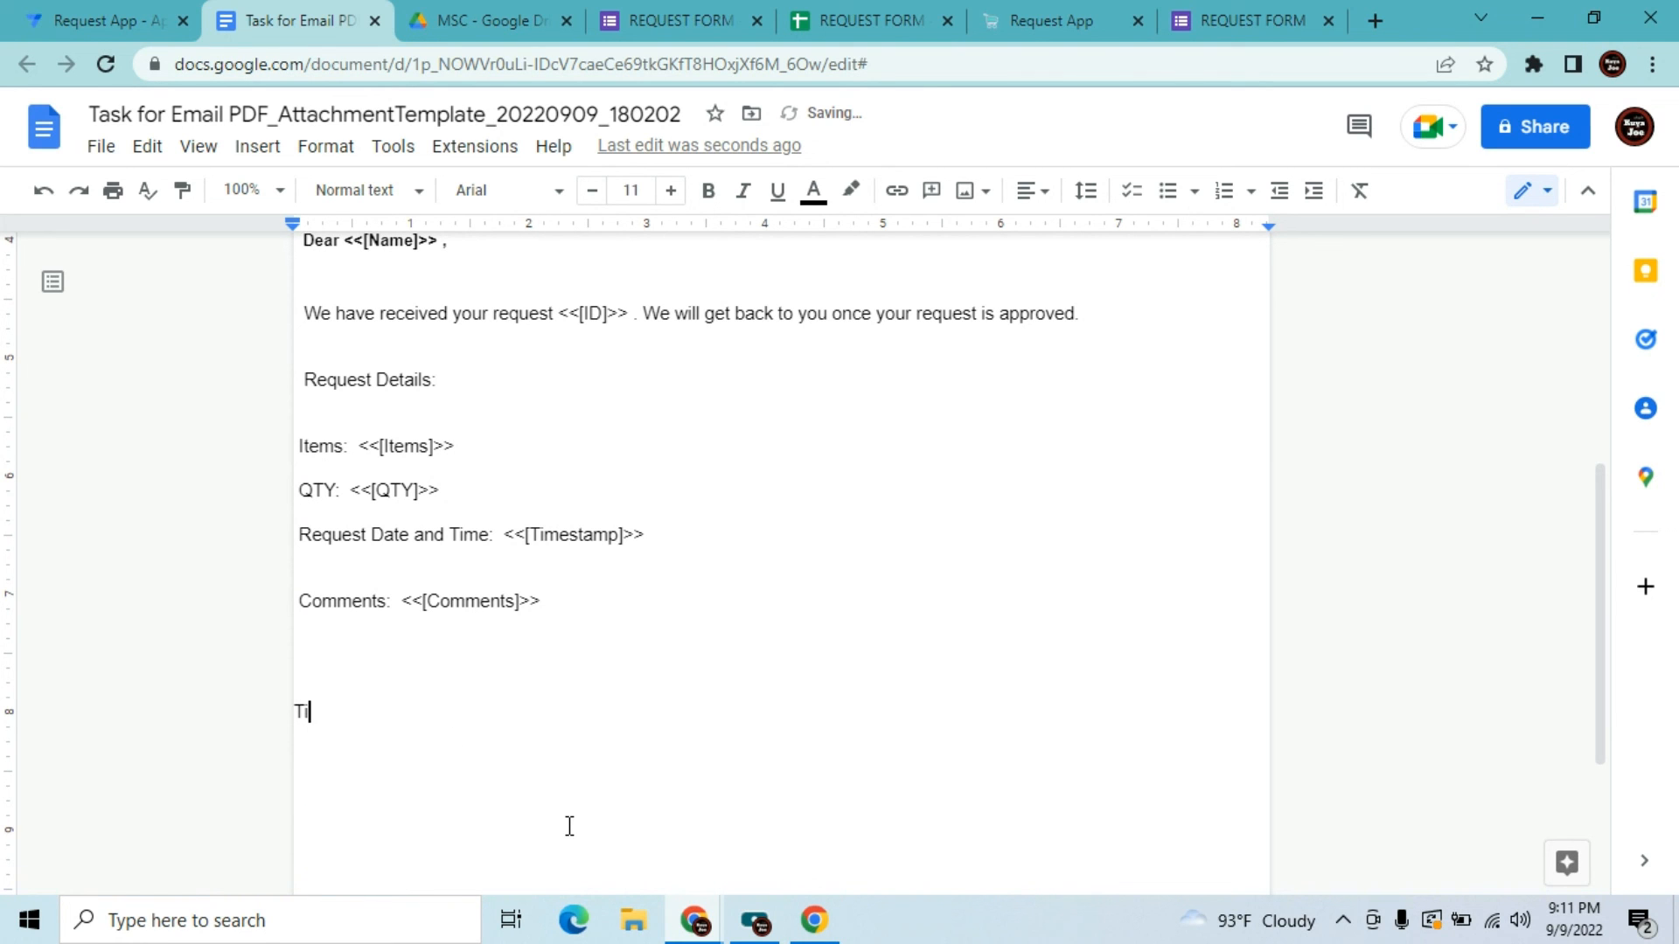
{"action": "key", "text": "BackSpace"}
{"action": "type", "text": "Shiu"}
{"action": "key", "text": "BackSpace"}
{"action": "key", "text": "BackSpace"}
{"action": "type", "text": "ould you need further as"}
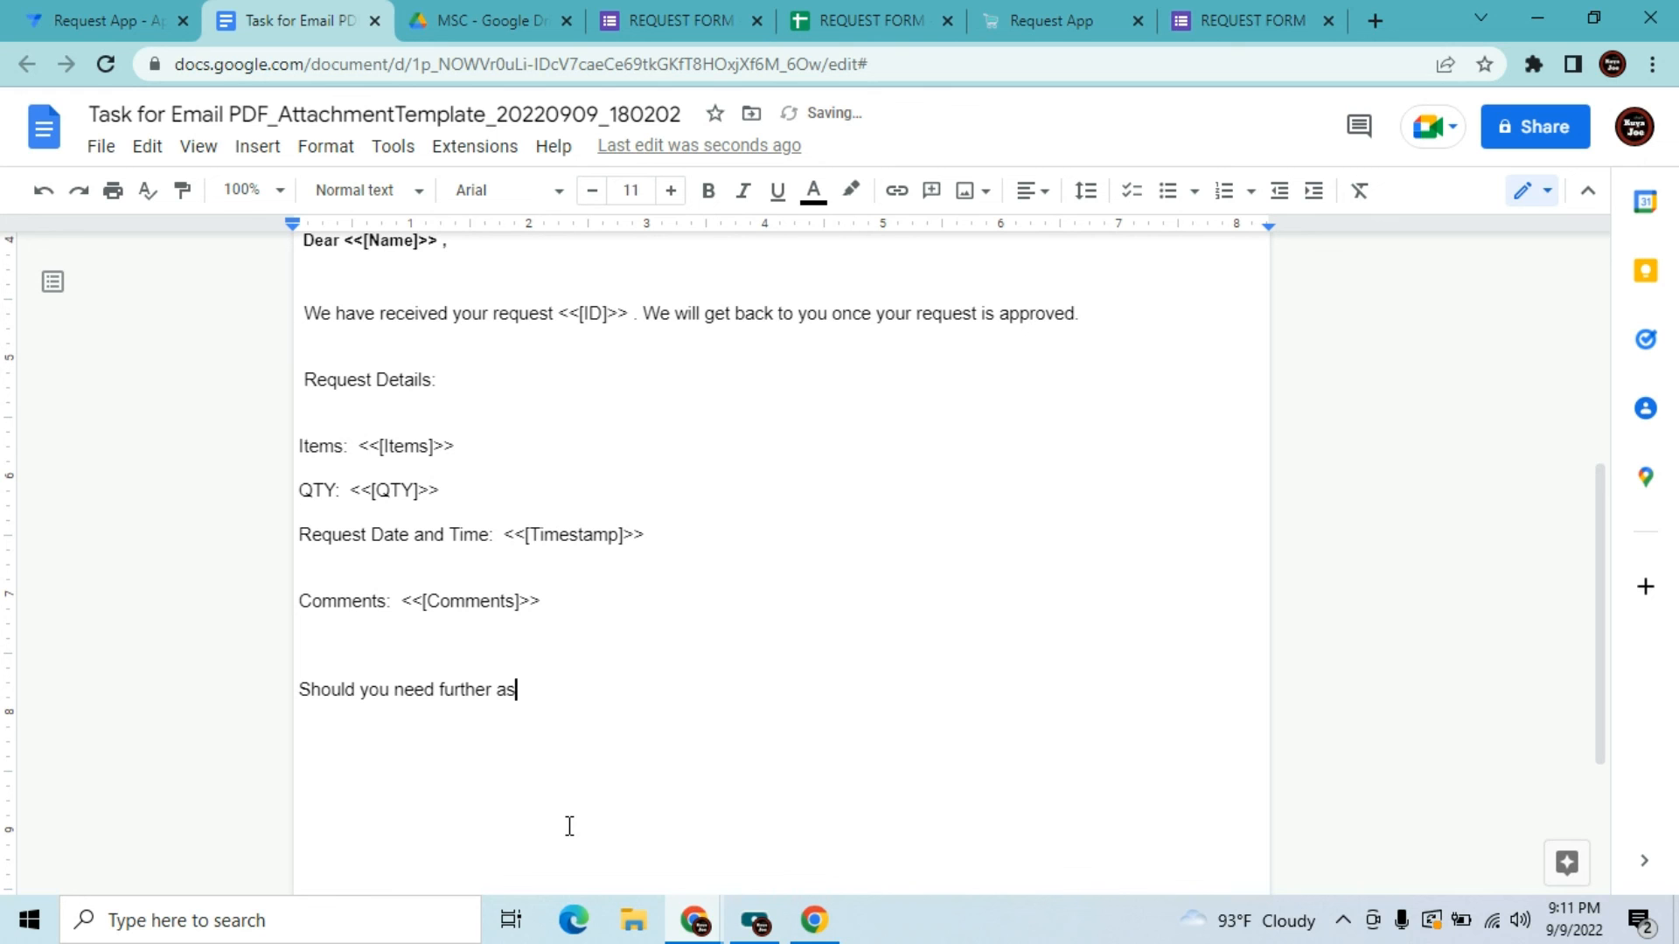
{"action": "type", "text": "sistance please do "}
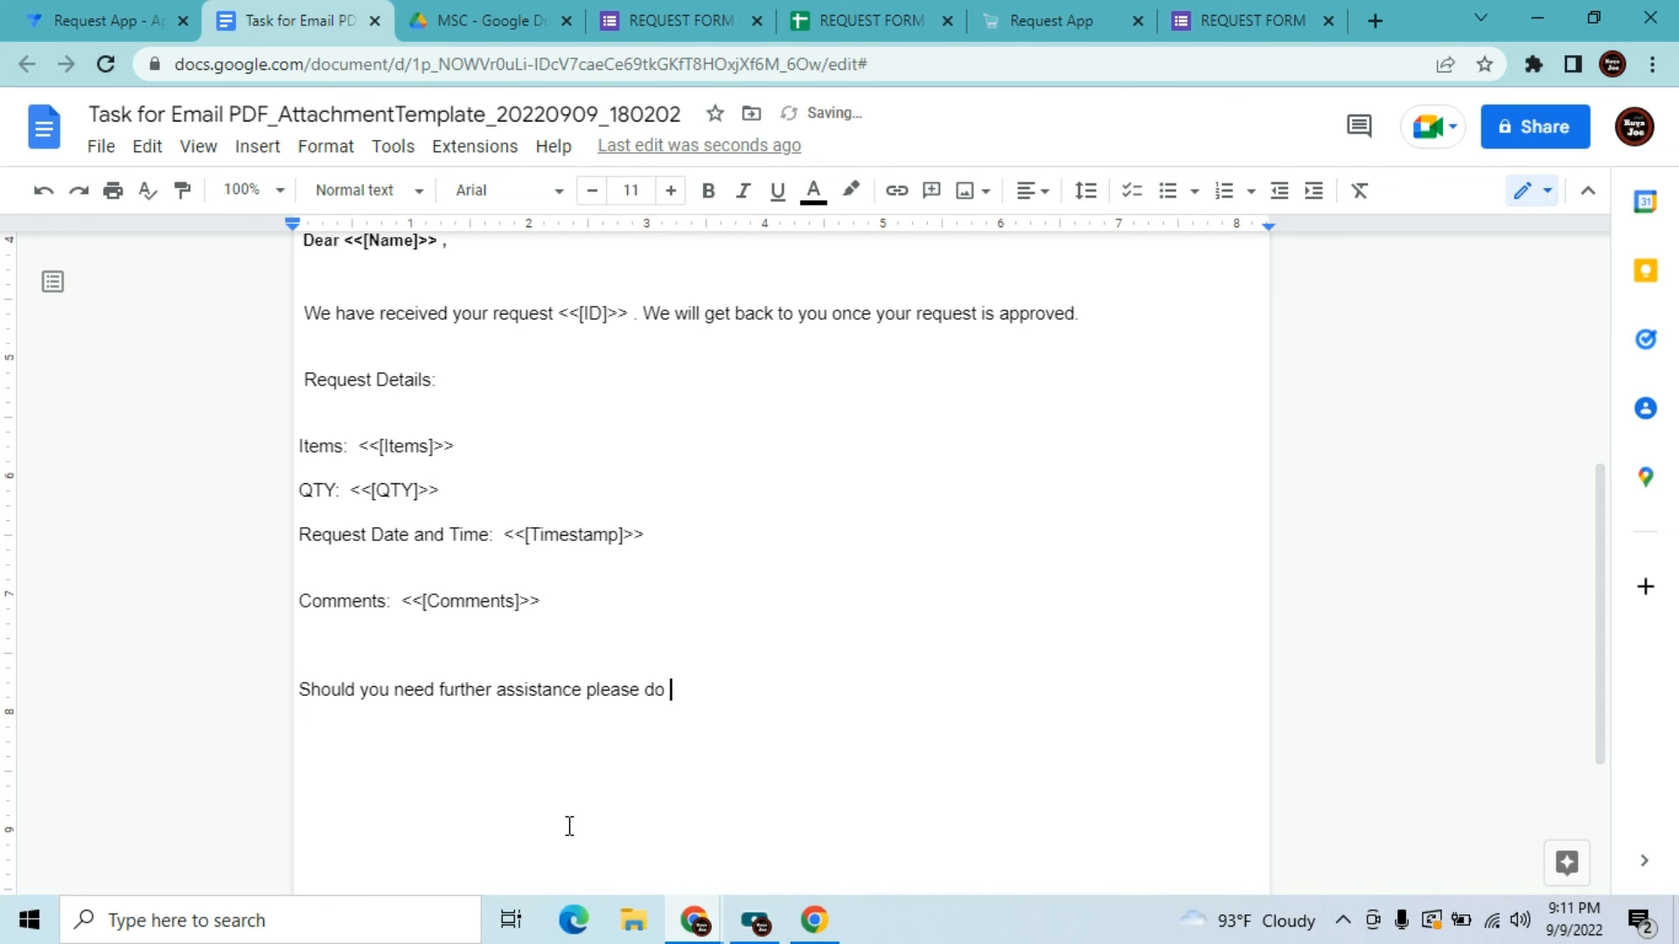
{"action": "type", "text": "not hesitate to contact us."}
Sign off the letter with 'Best regards,' above 'JVT Corporation'
{"action": "key", "text": "Return"}
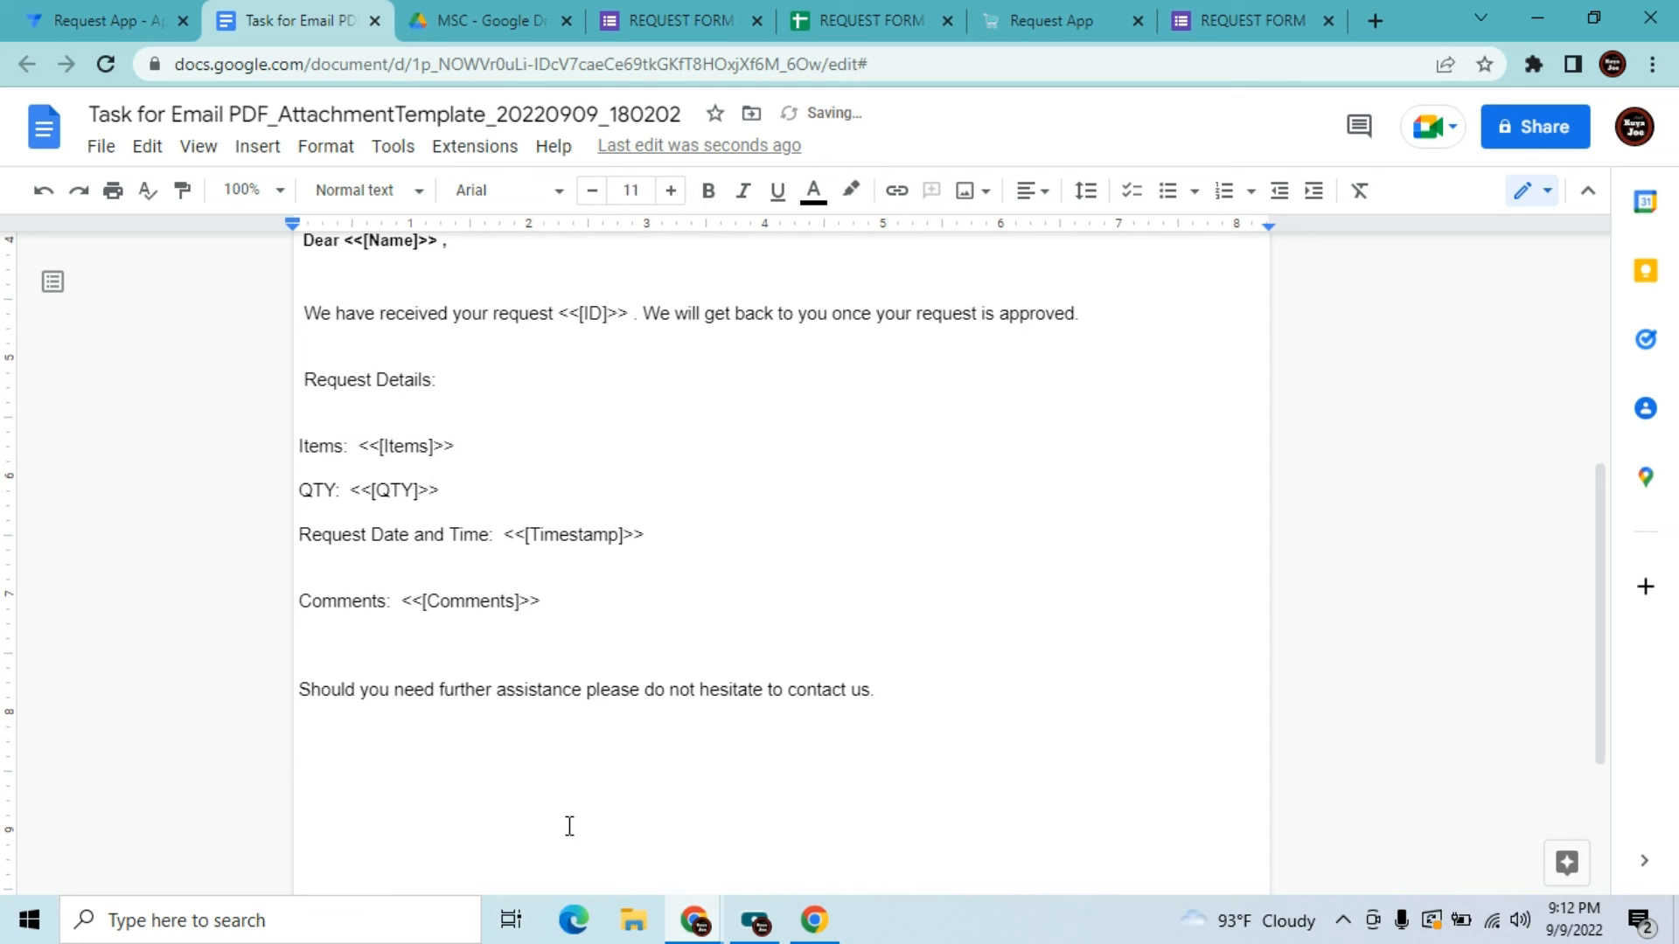
{"action": "type", "text": "JVT Corporation"}
{"action": "key", "text": "Home"}
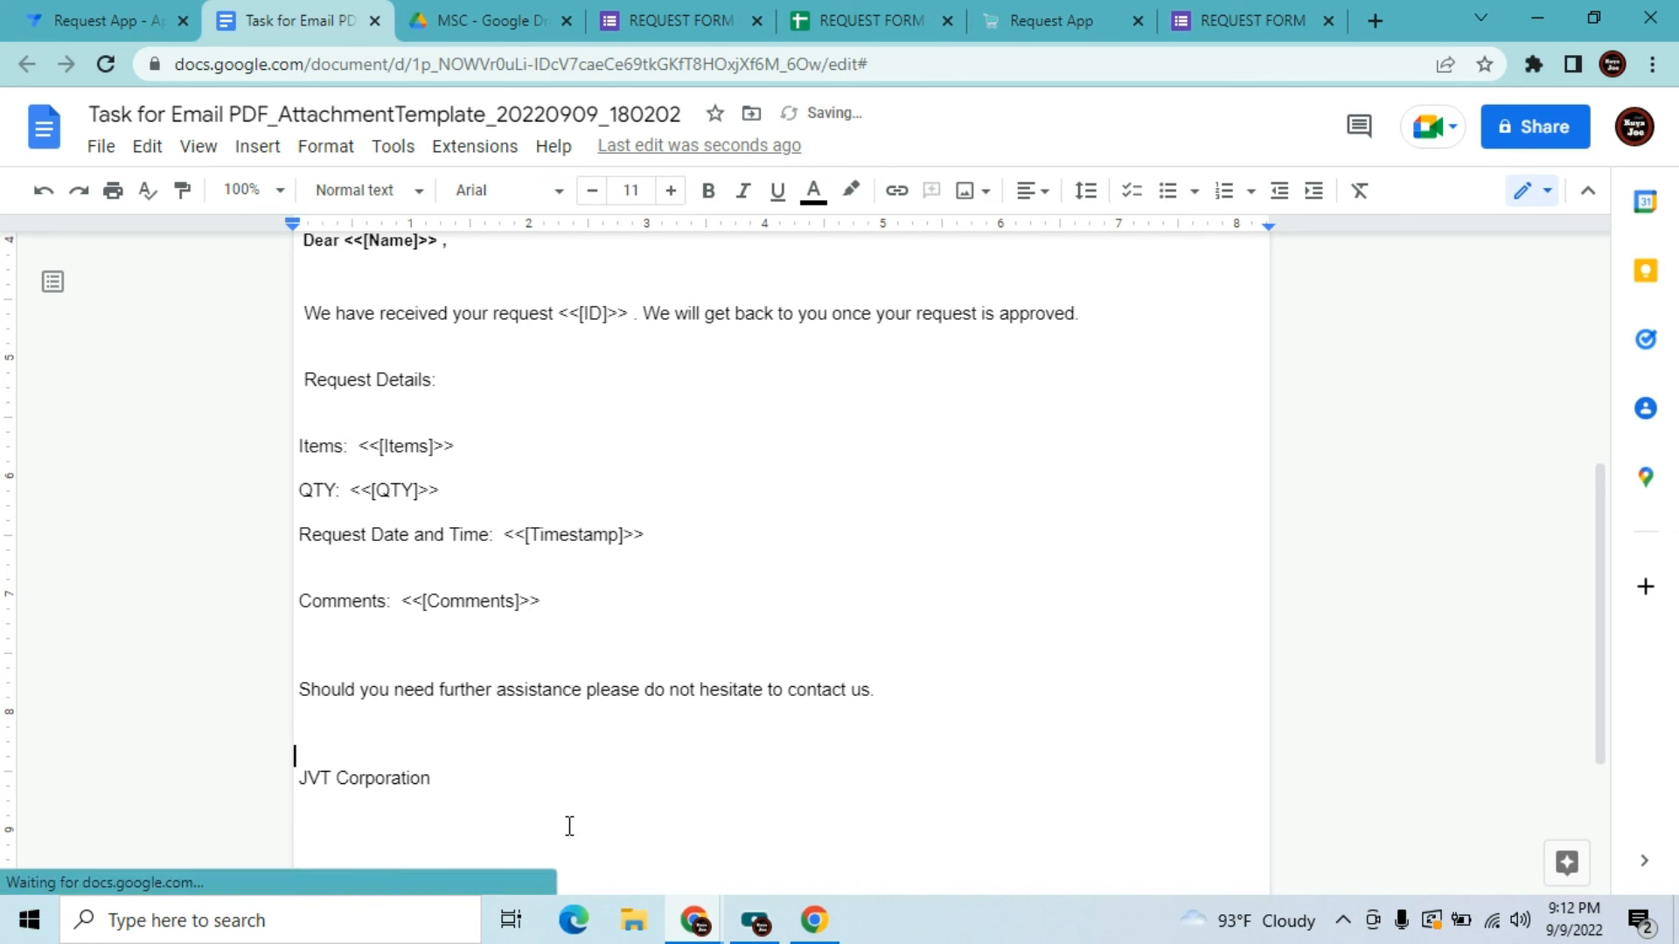
{"action": "key", "text": "Up"}
{"action": "type", "text": "Best regar"}
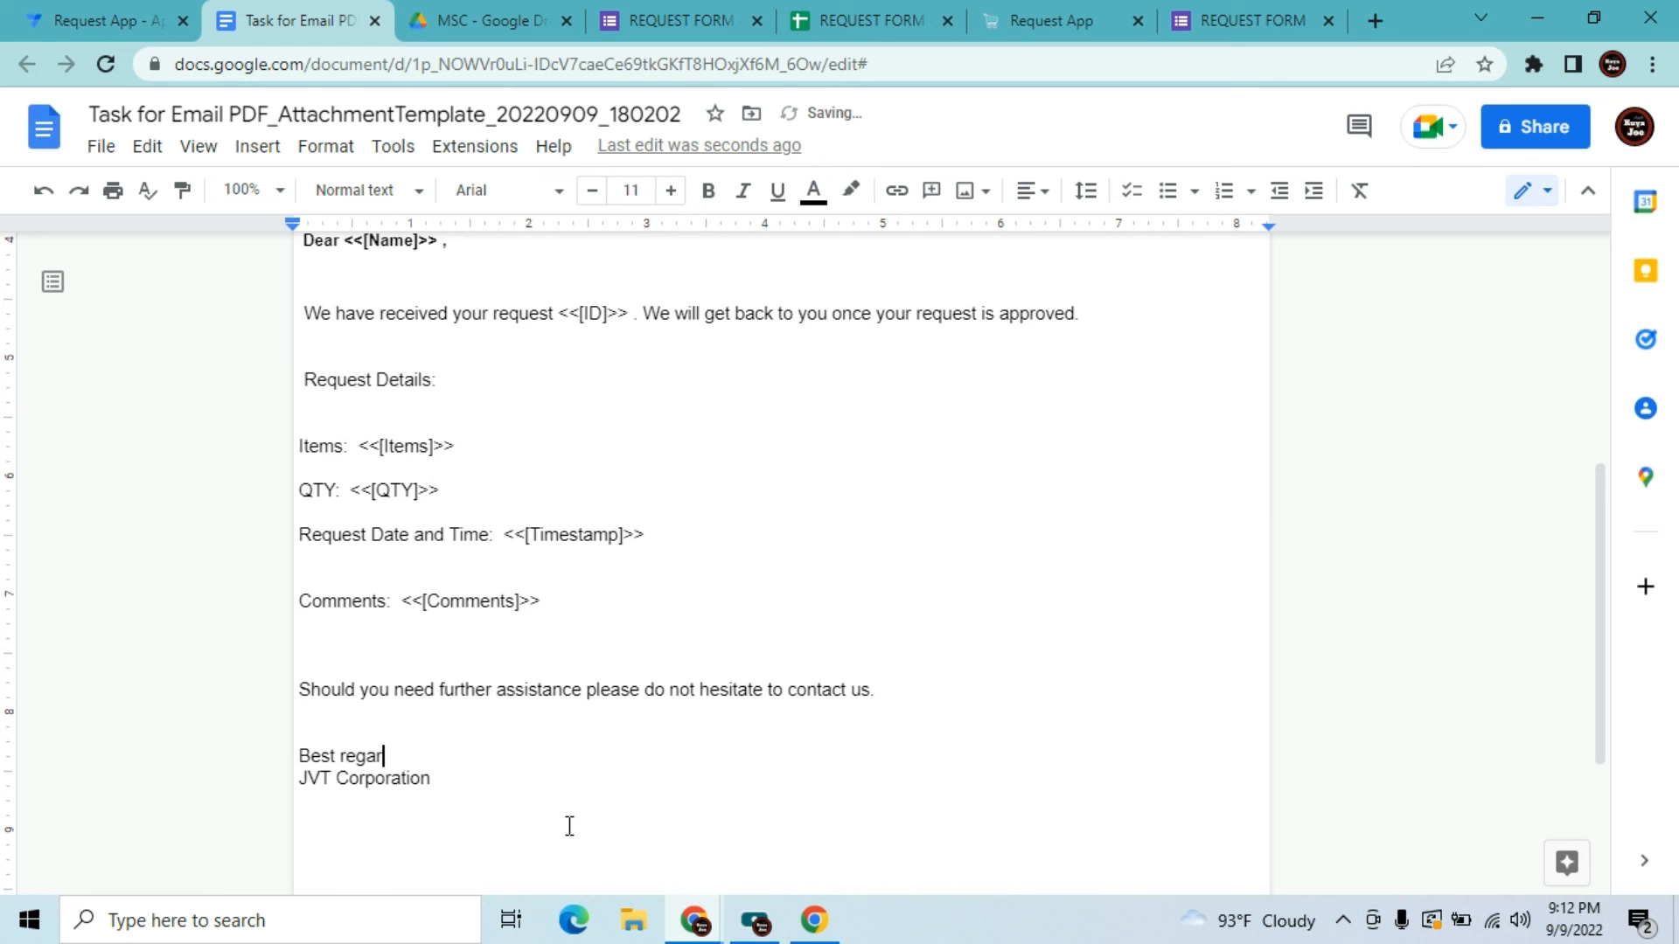
{"action": "type", "text": "ds,"}
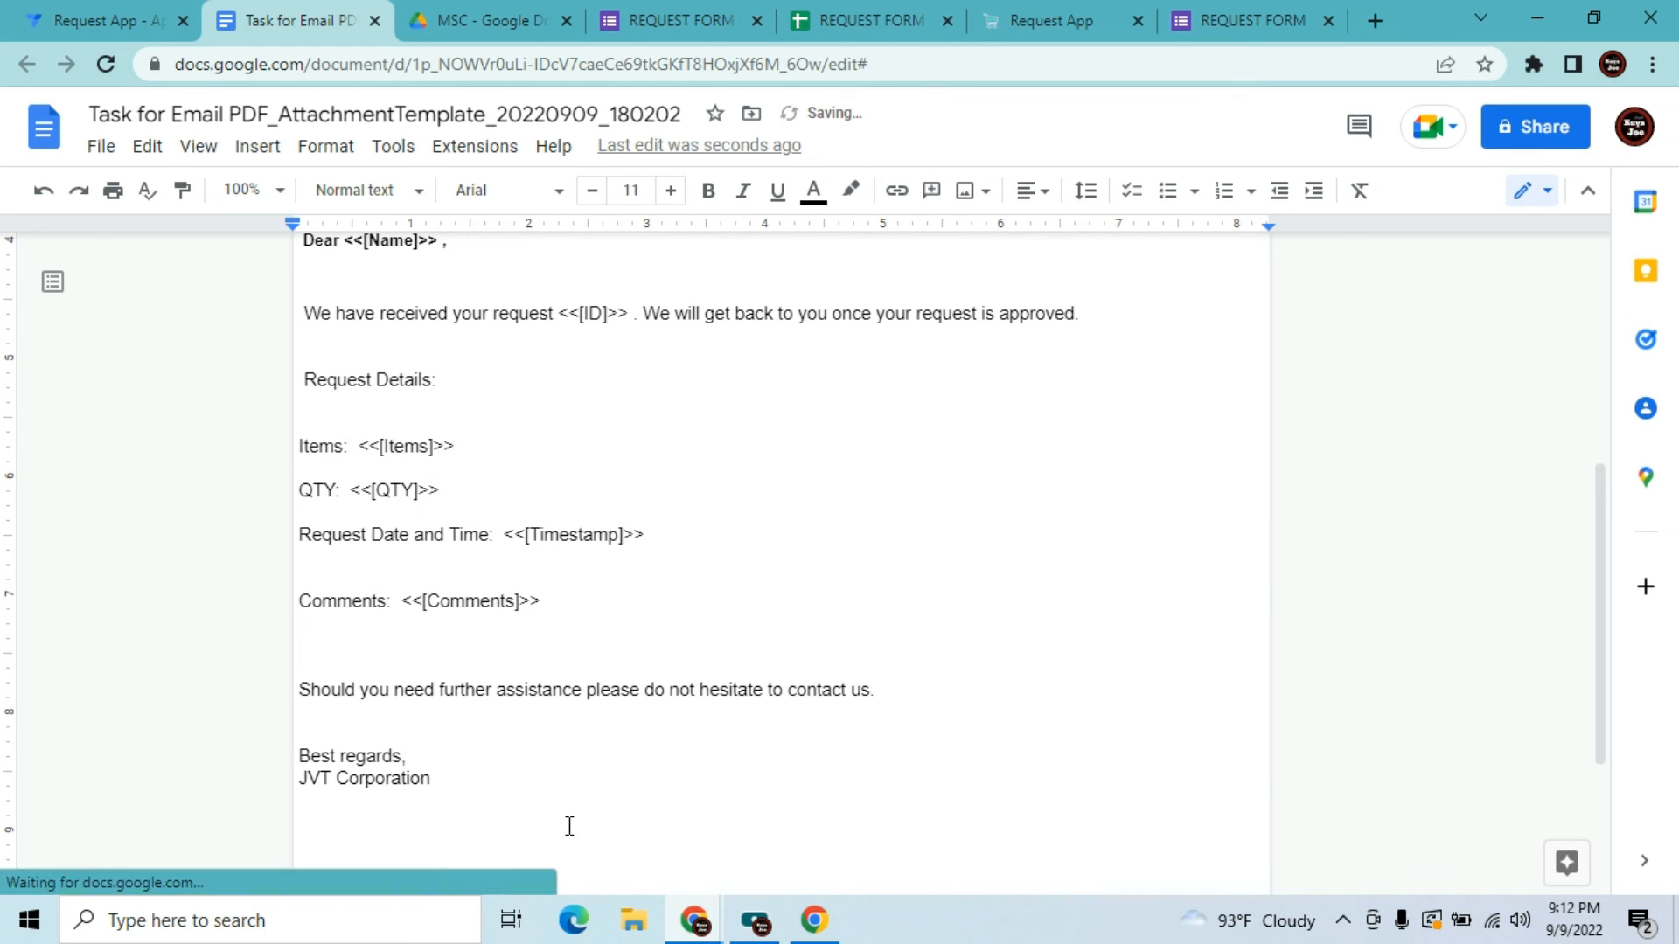
{"action": "key", "text": "Return"}
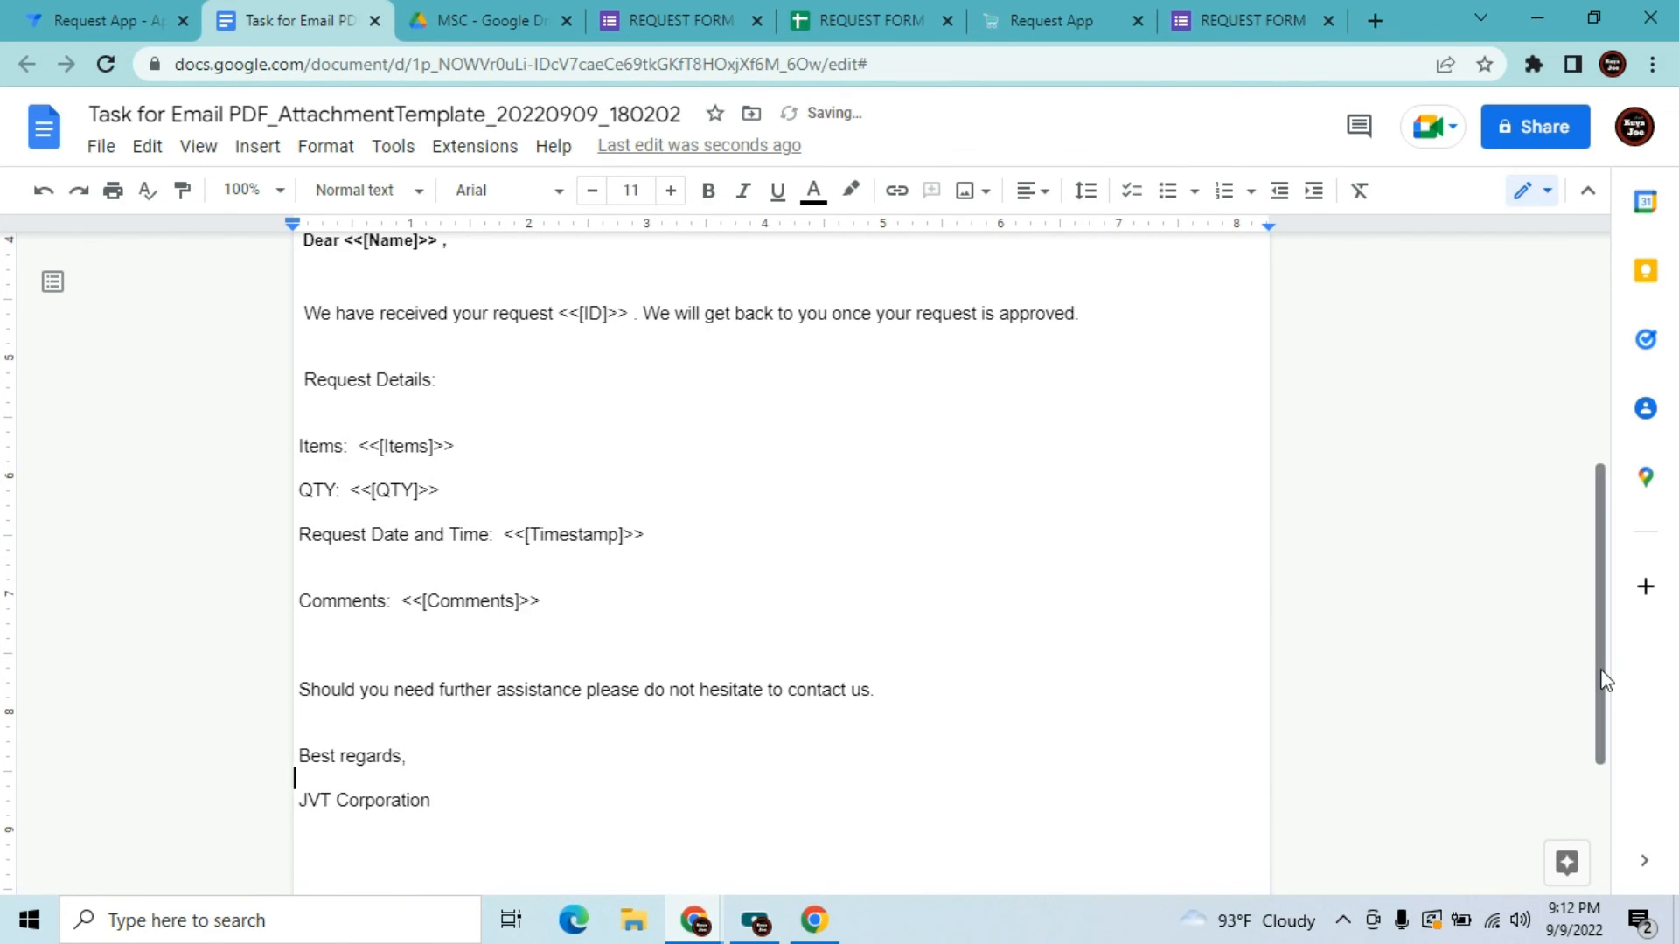
Scroll back to the top of the letter and close the template document
{"action": "left_click_drag", "start_coordinate": [1604, 674], "coordinate": [1568, 913]}
{"action": "left_click_drag", "start_coordinate": [1589, 716], "coordinate": [1588, 457]}
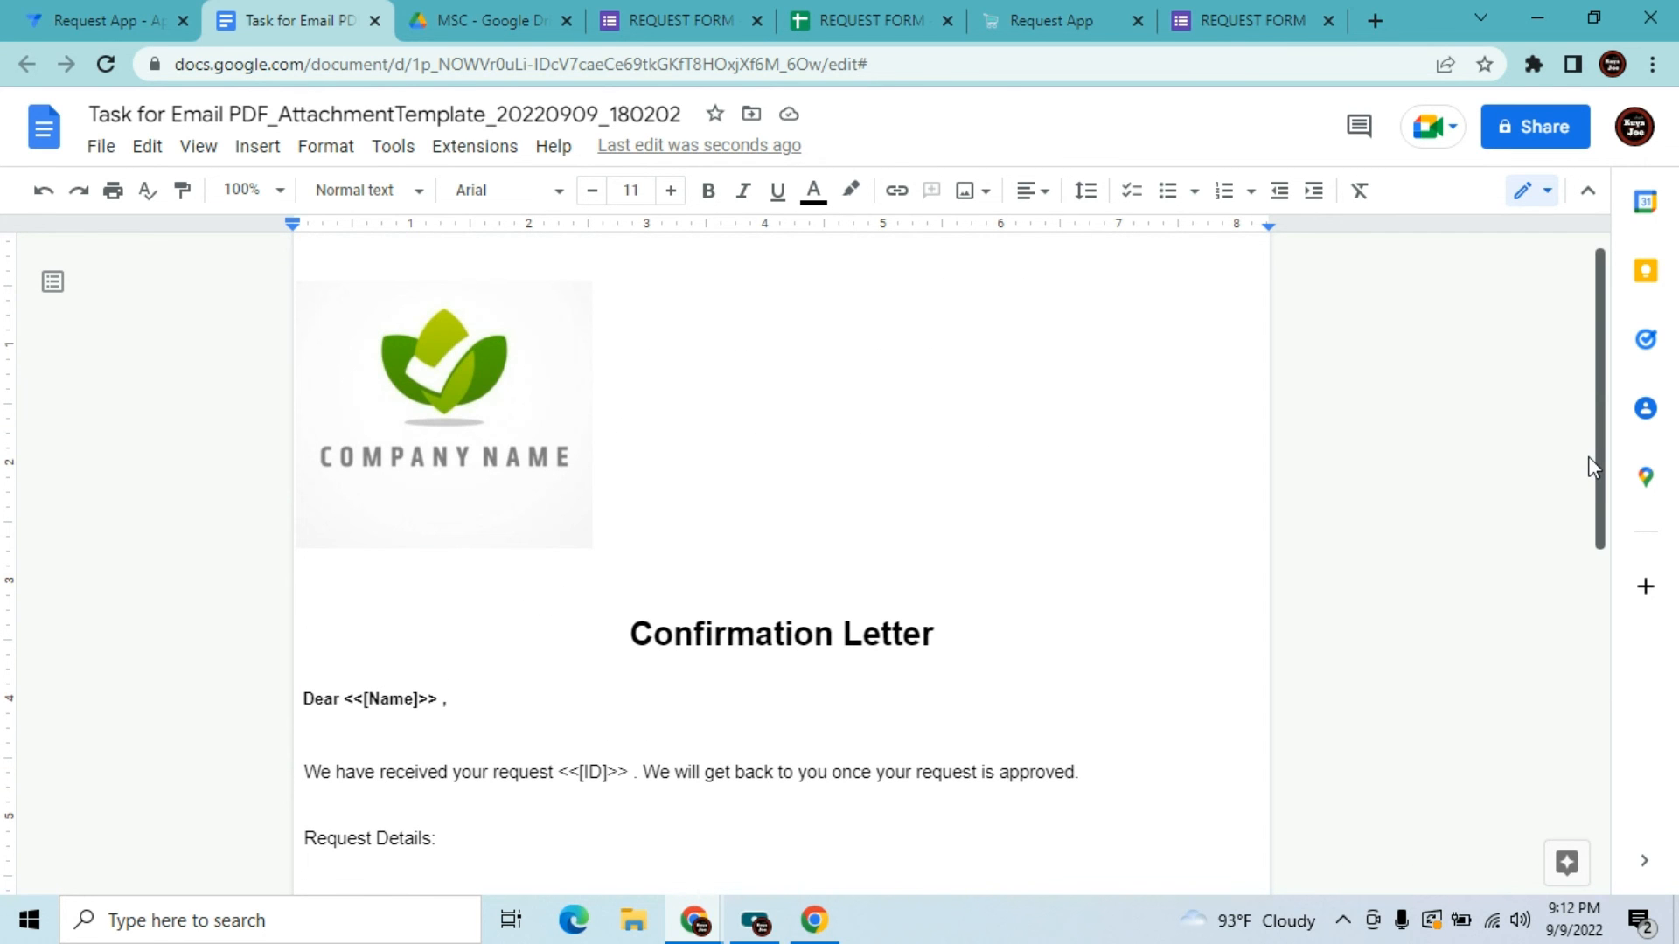
{"action": "left_click", "coordinate": [641, 484]}
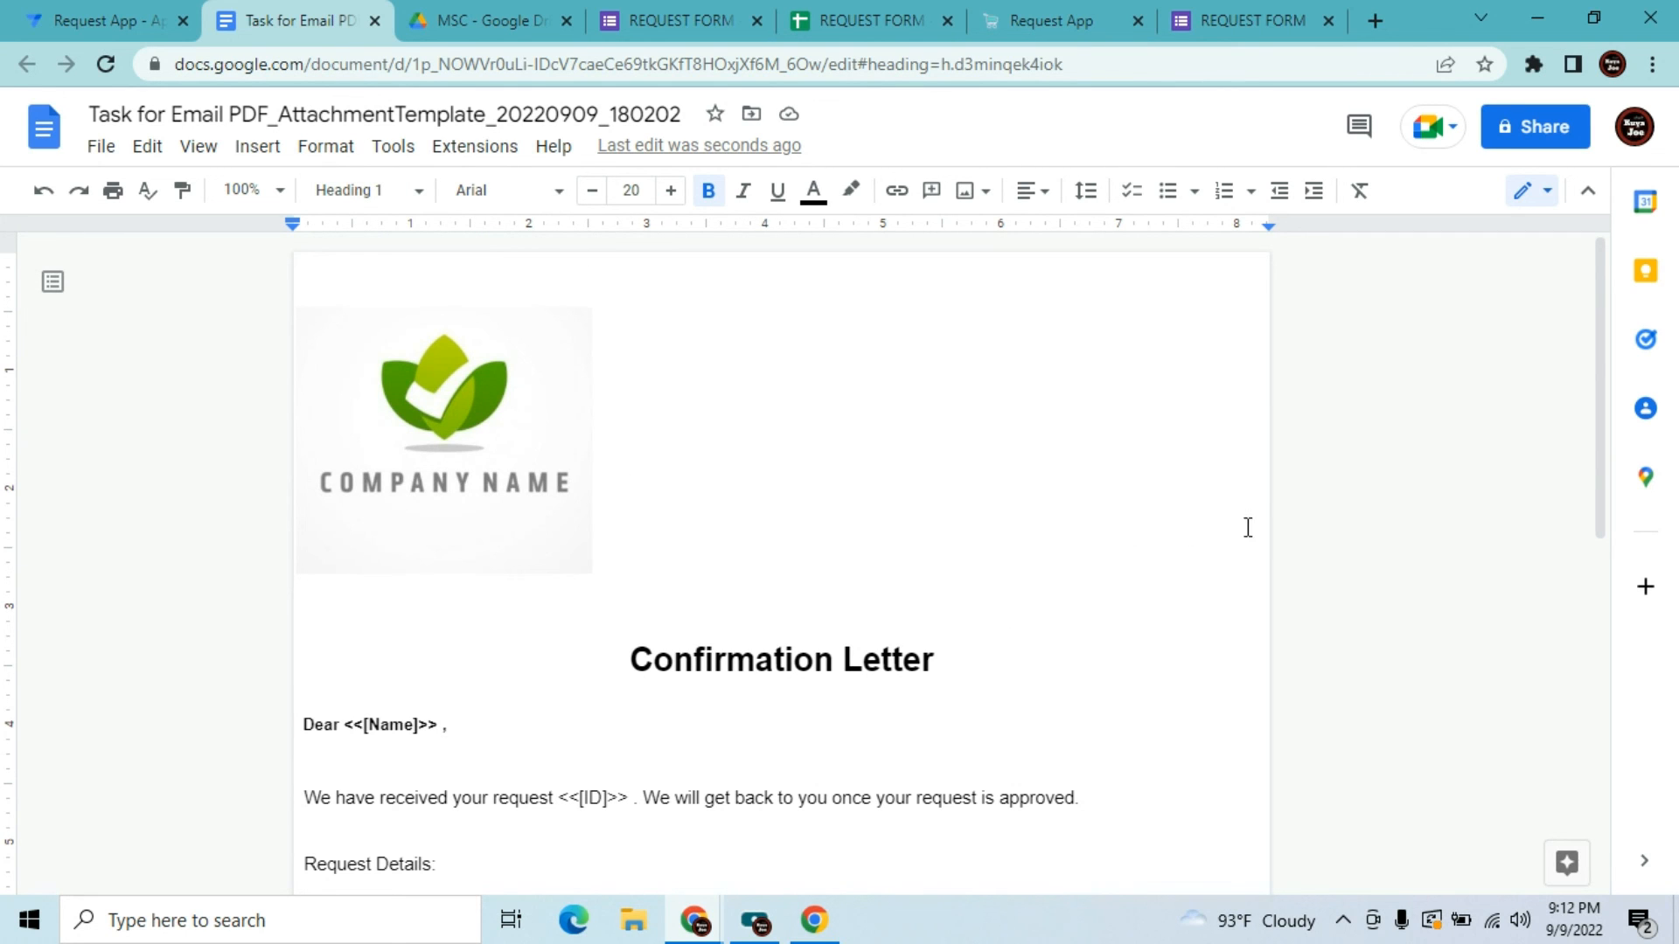
{"action": "left_click", "coordinate": [375, 20]}
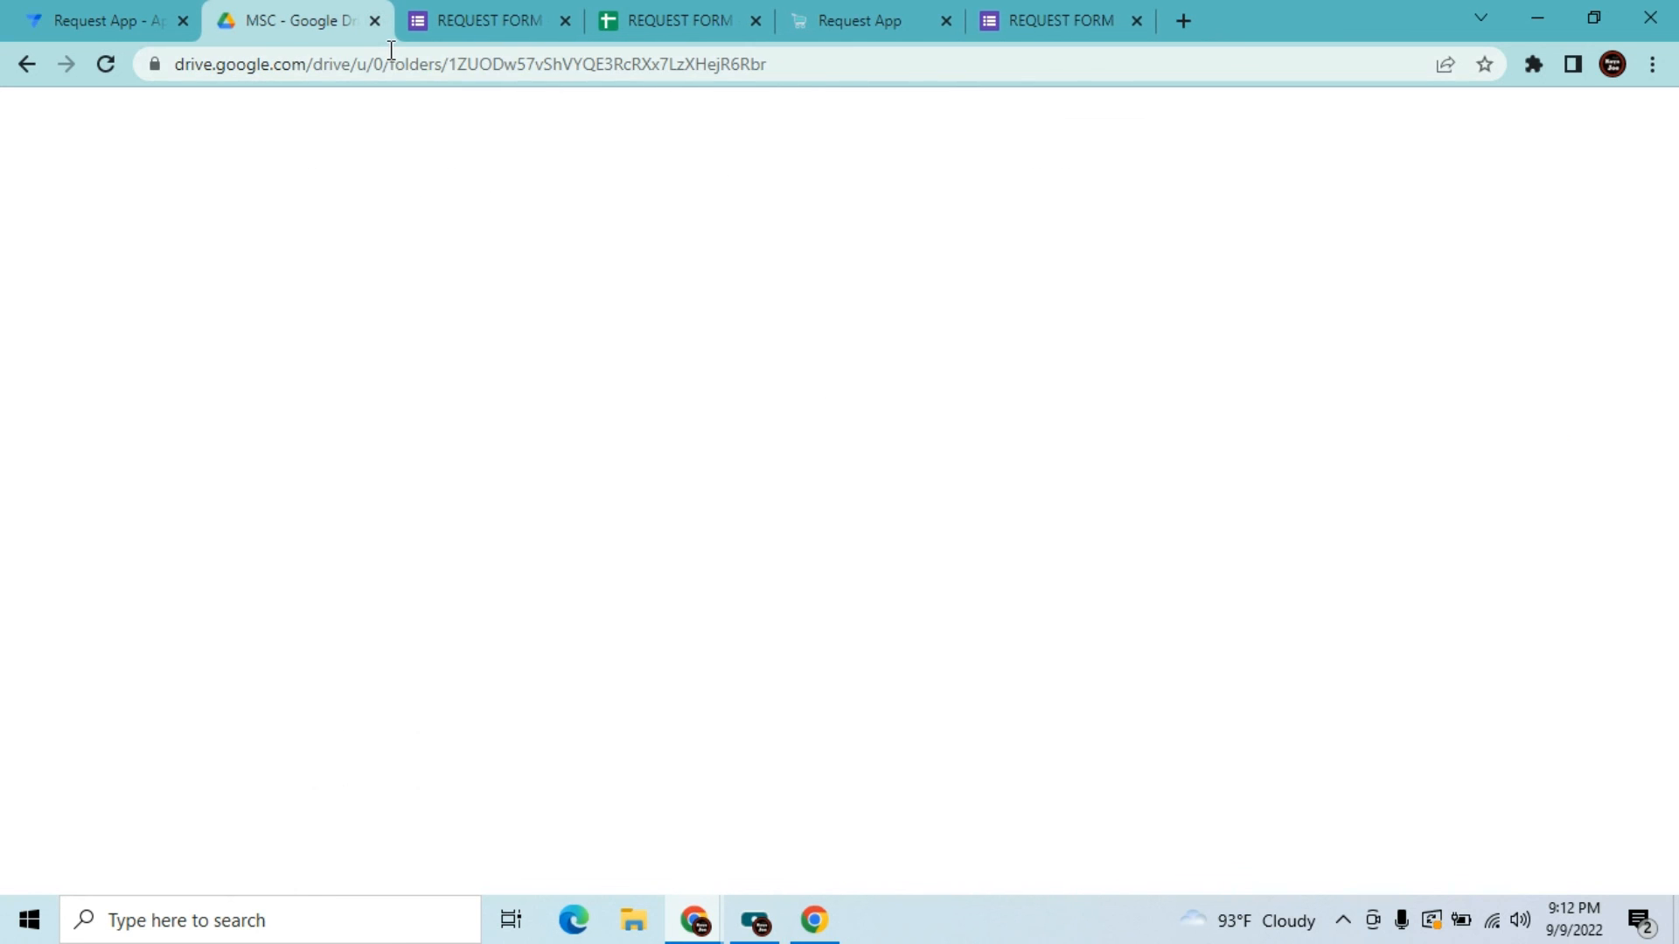
Save the AppSheet app, then review the responses spreadsheet and form editor tabs
{"action": "left_click", "coordinate": [95, 16]}
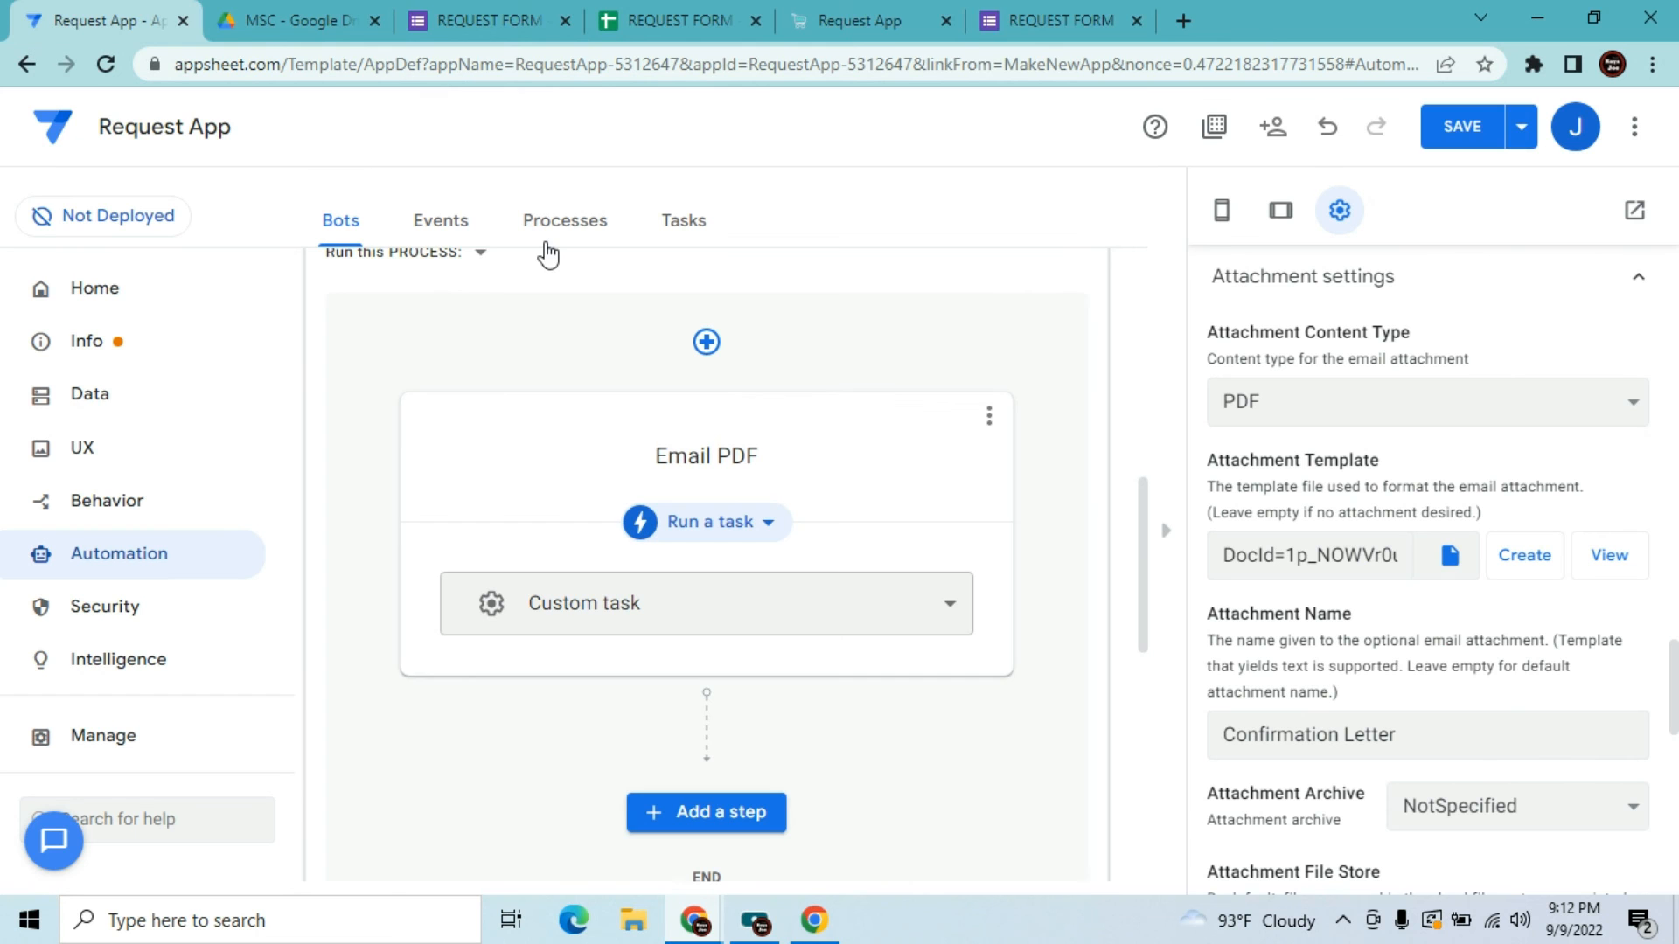
{"action": "left_click", "coordinate": [1447, 129]}
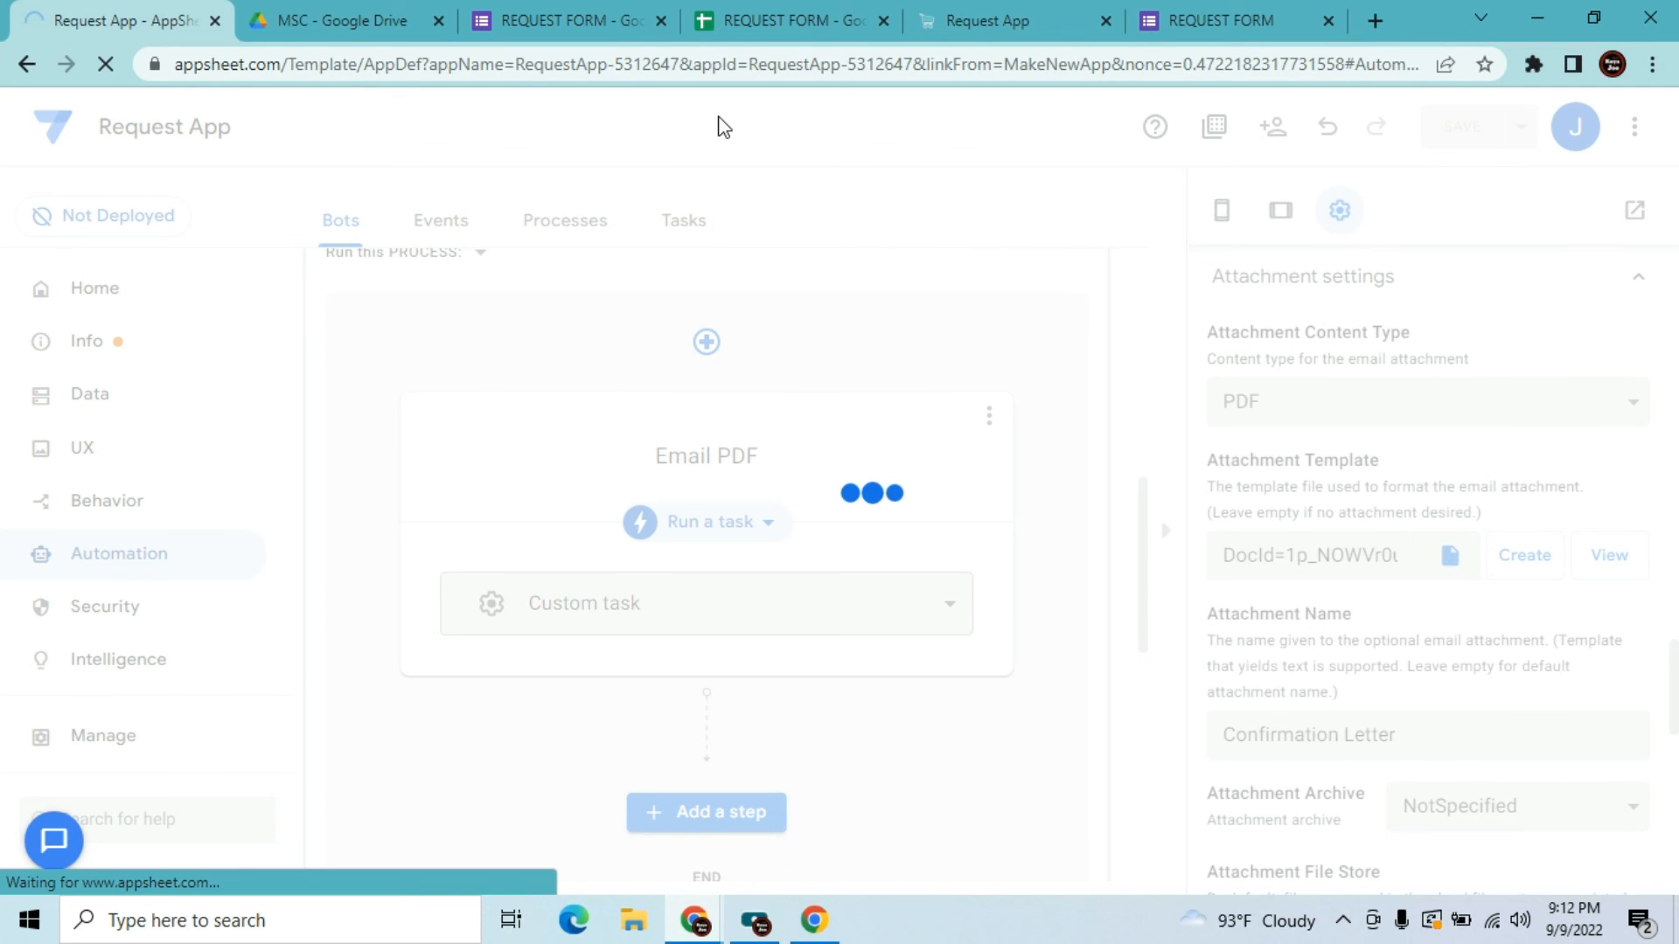
{"action": "key", "text": "ctrl+4"}
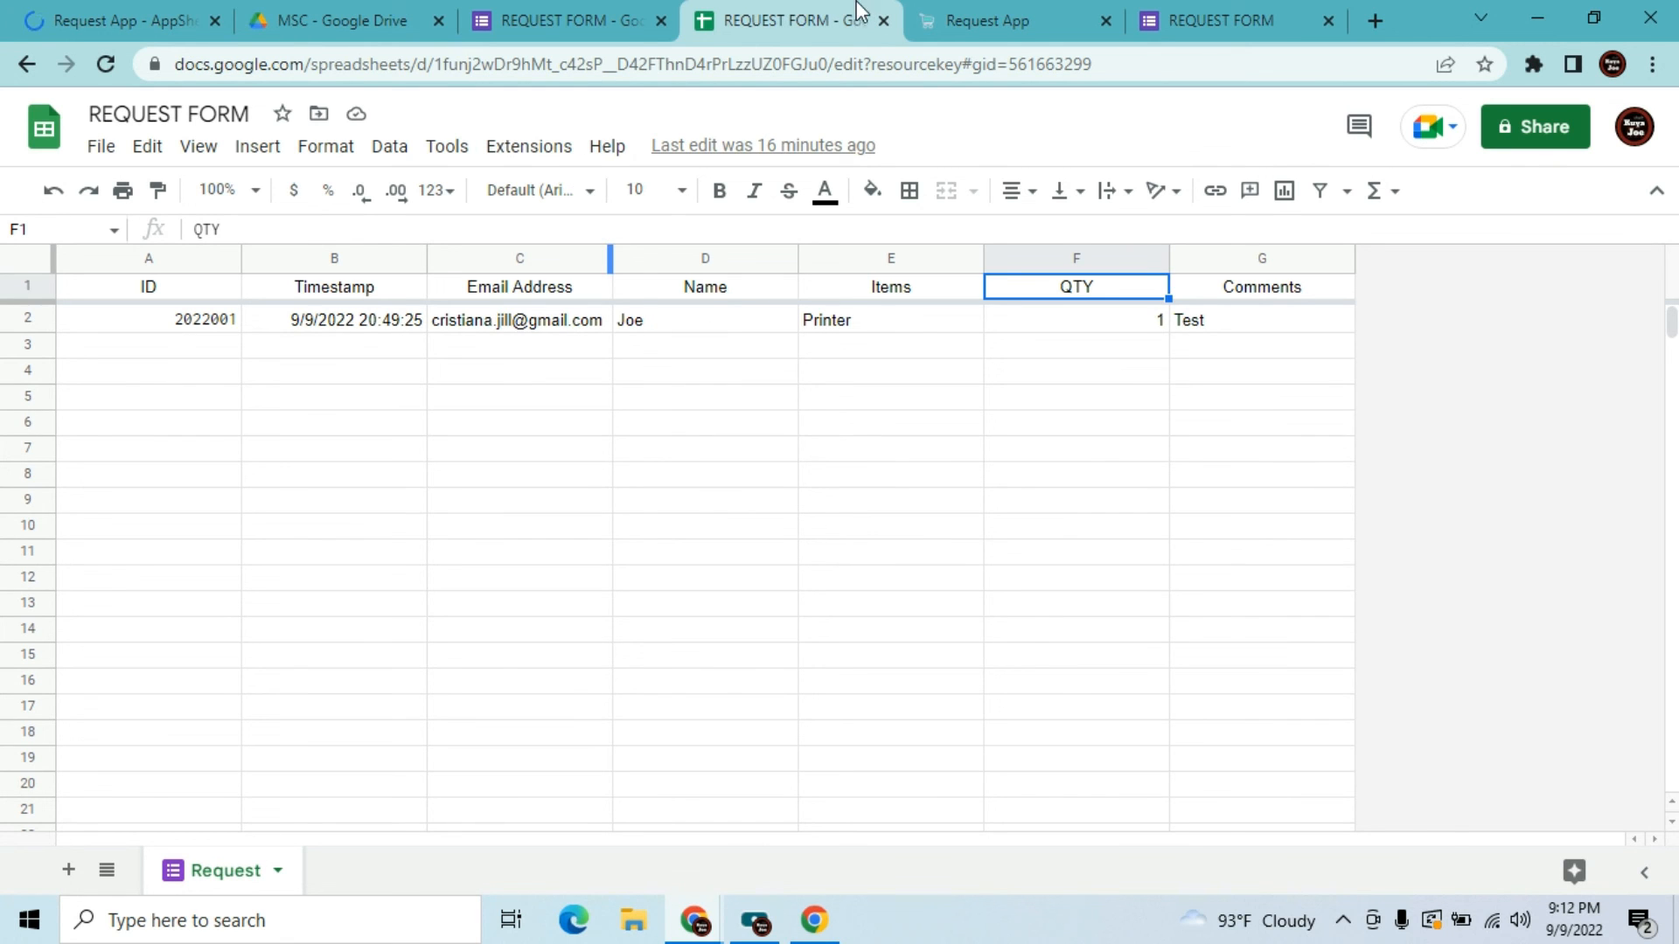
{"action": "left_click", "coordinate": [623, 2]}
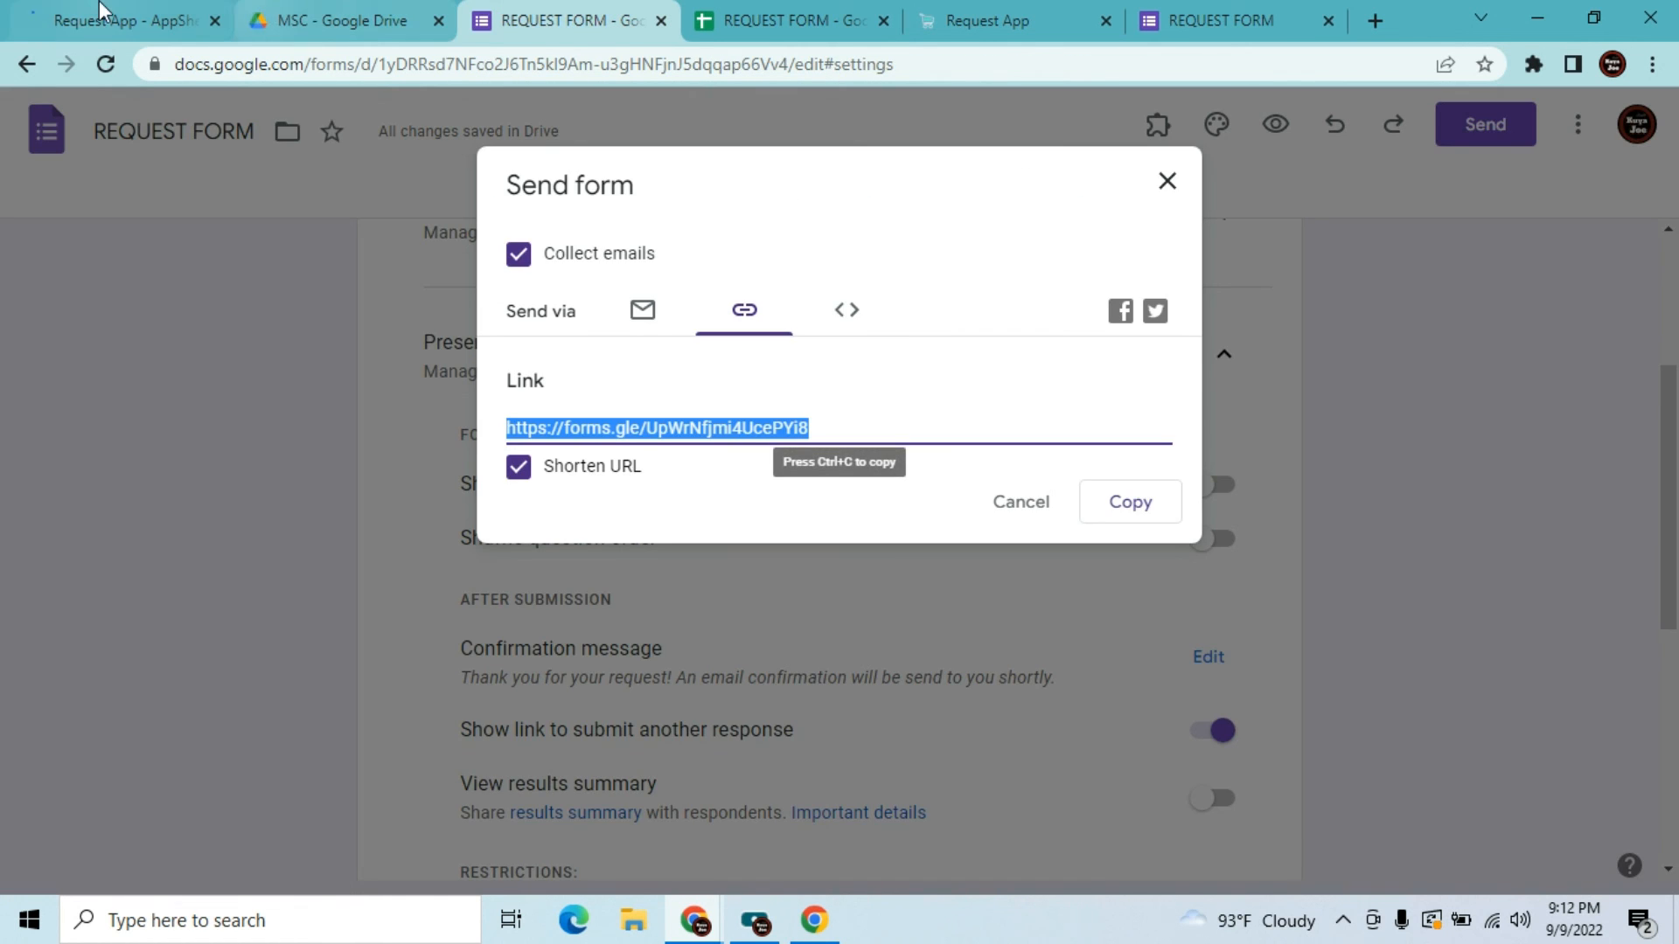
{"action": "left_click", "coordinate": [99, 9]}
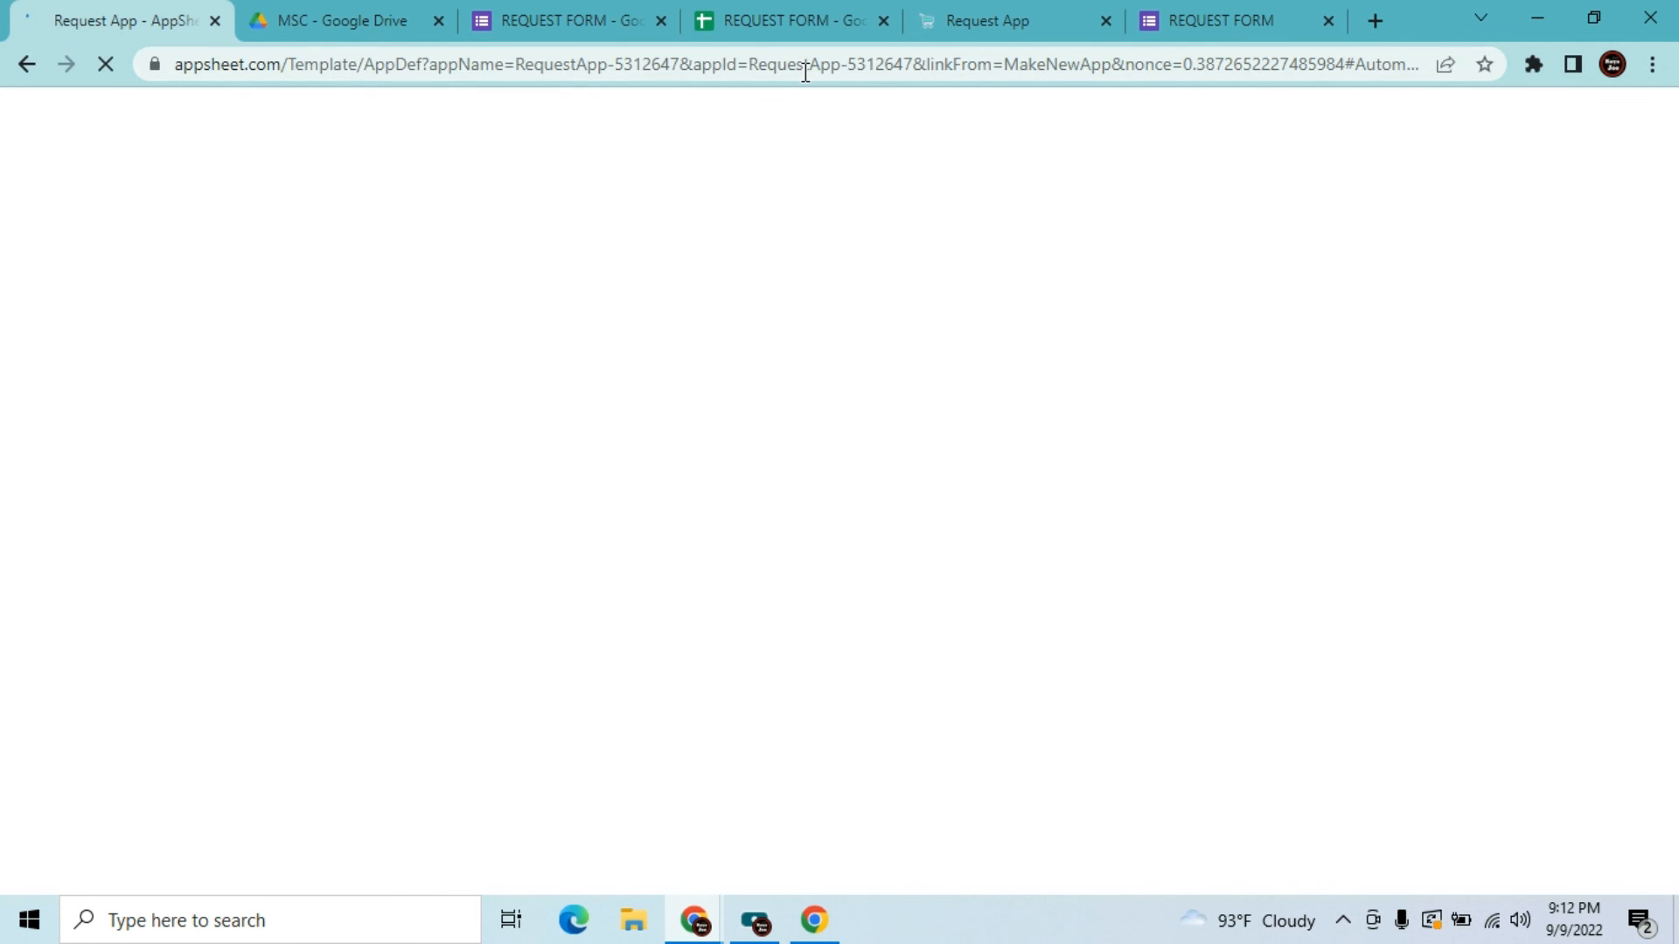
Check the live form, close the extra Request App tab and hide the app preview
{"action": "left_click", "coordinate": [1193, 13]}
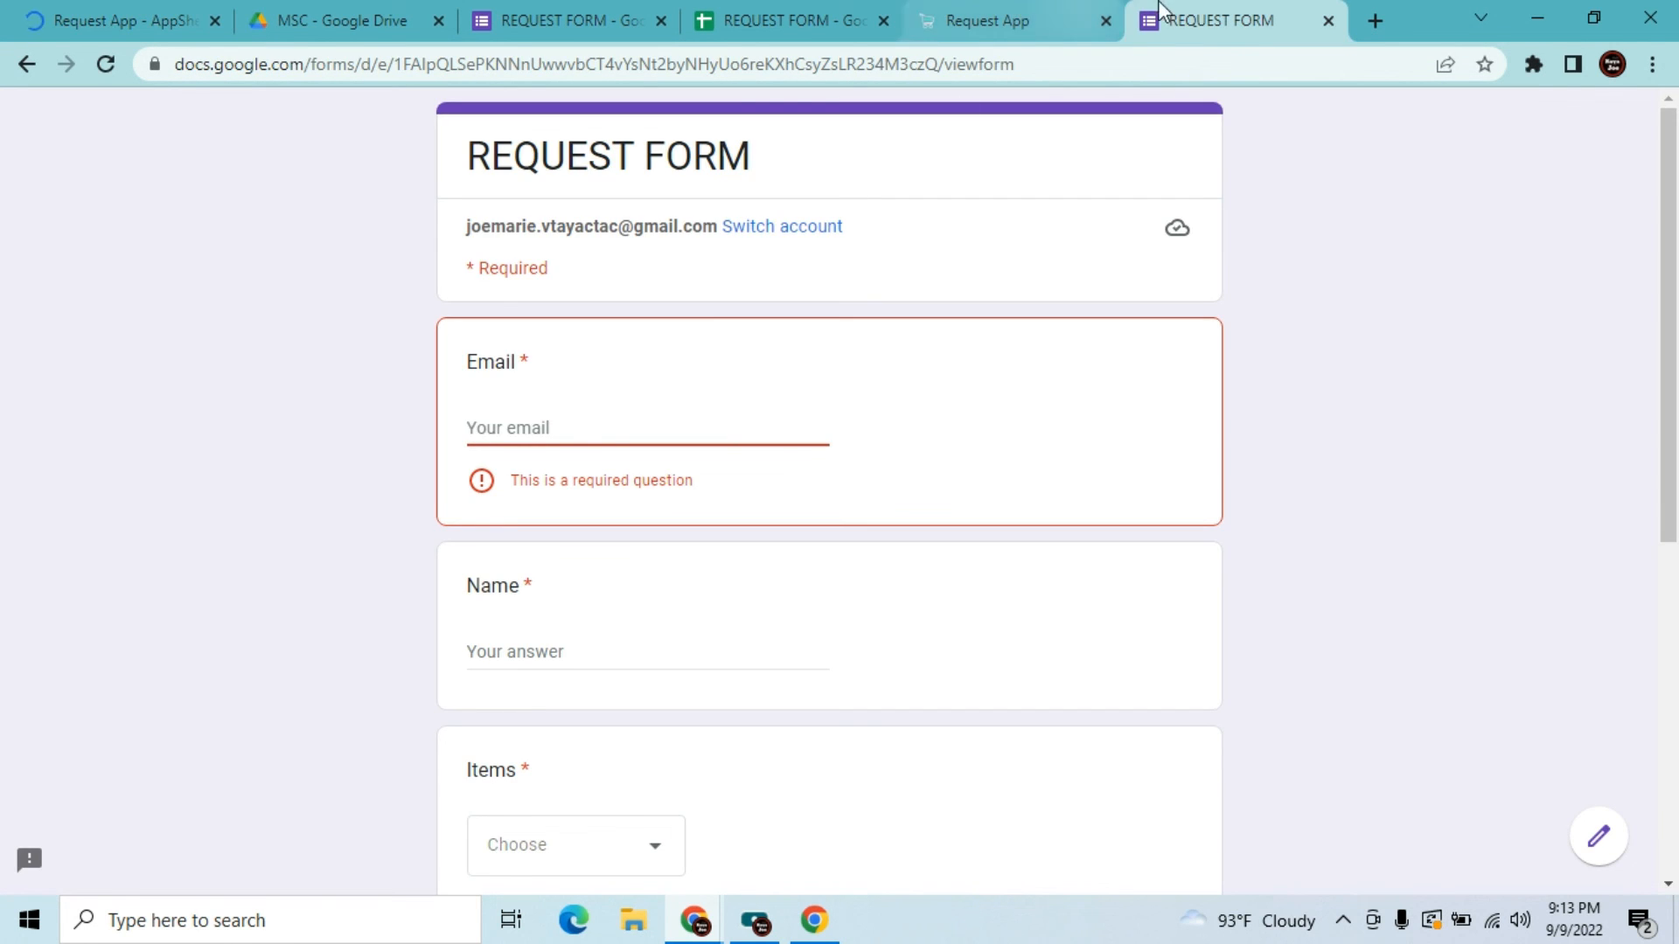
{"action": "left_click", "coordinate": [95, 10]}
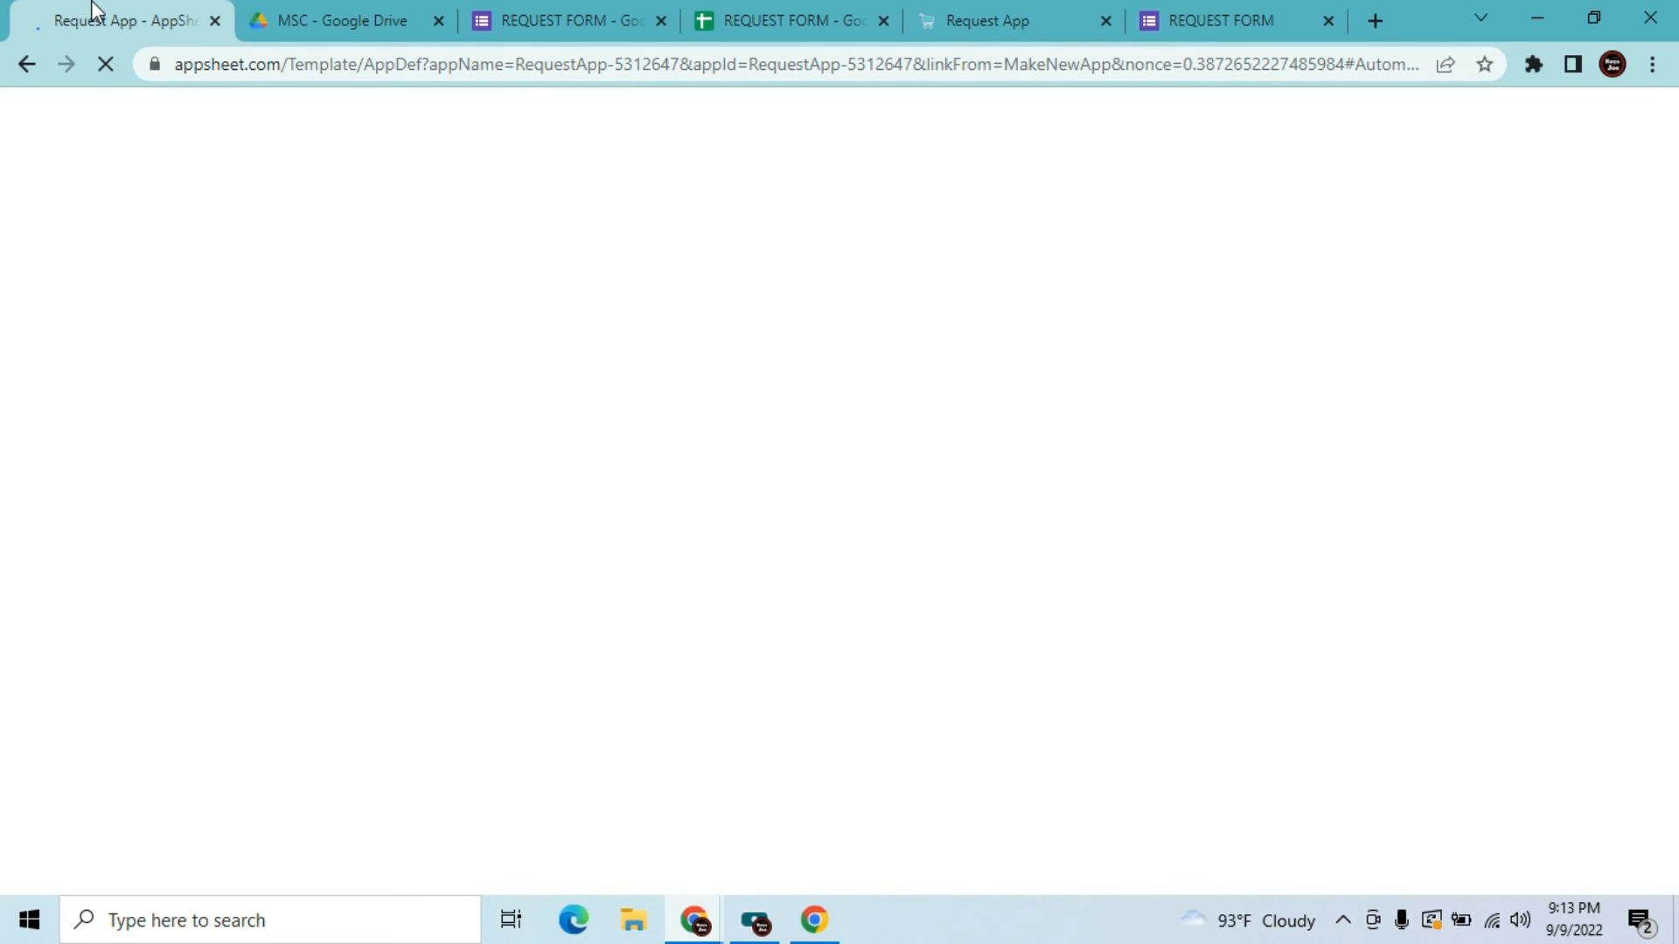
{"action": "left_click", "coordinate": [1107, 26]}
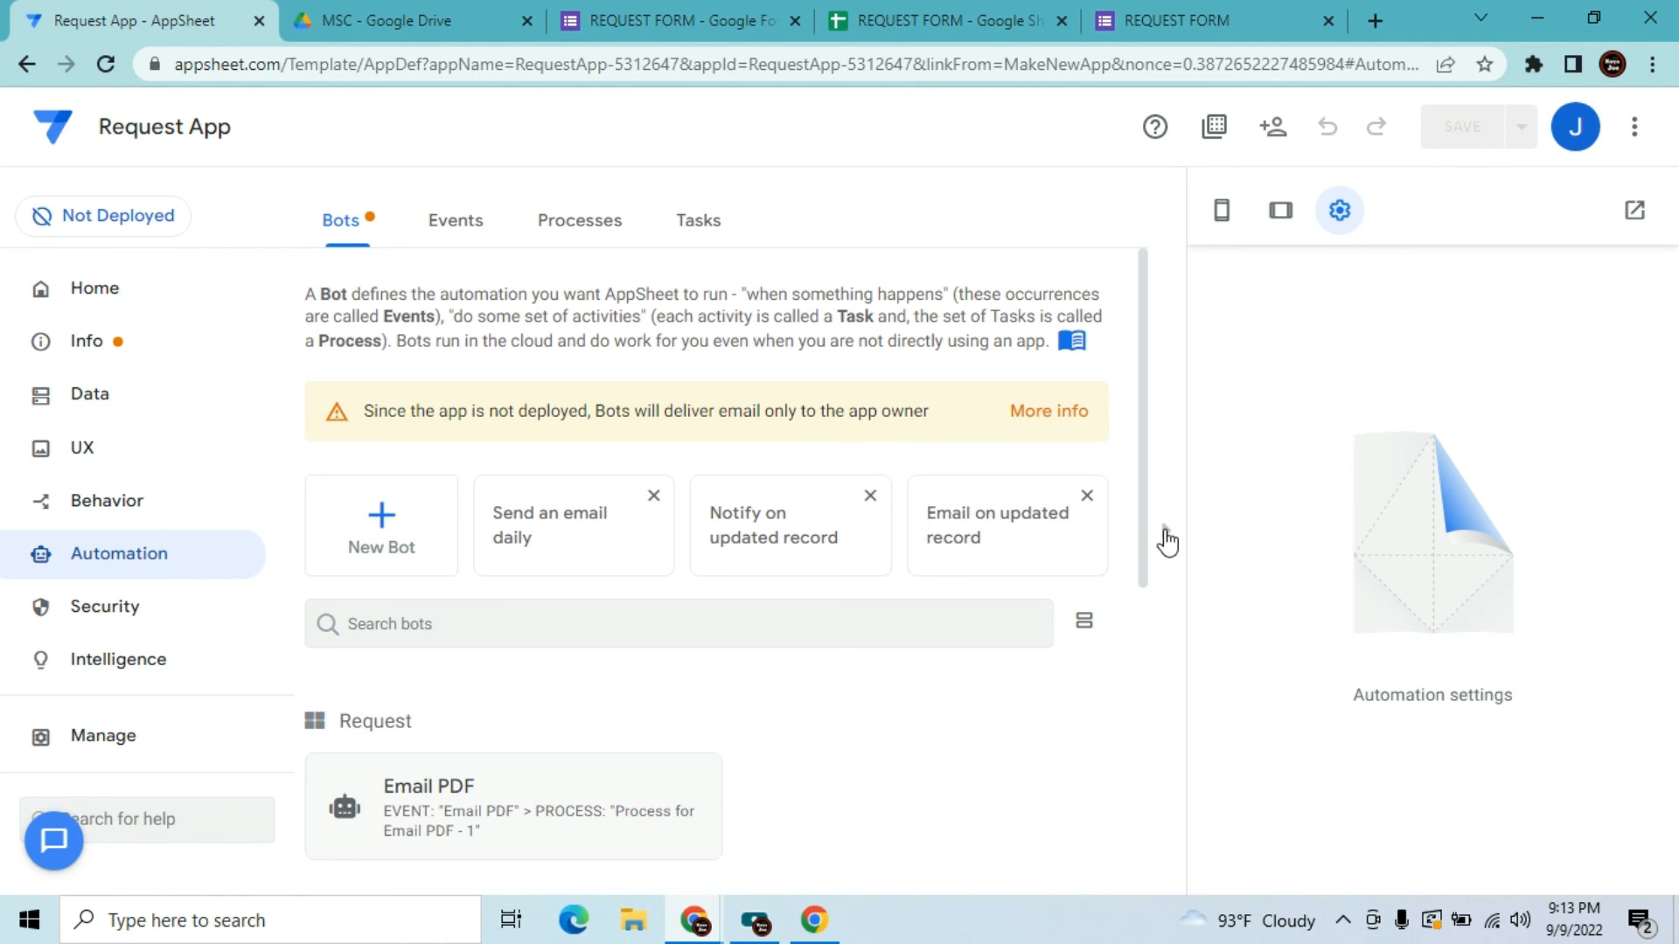
{"action": "left_click", "coordinate": [1165, 535]}
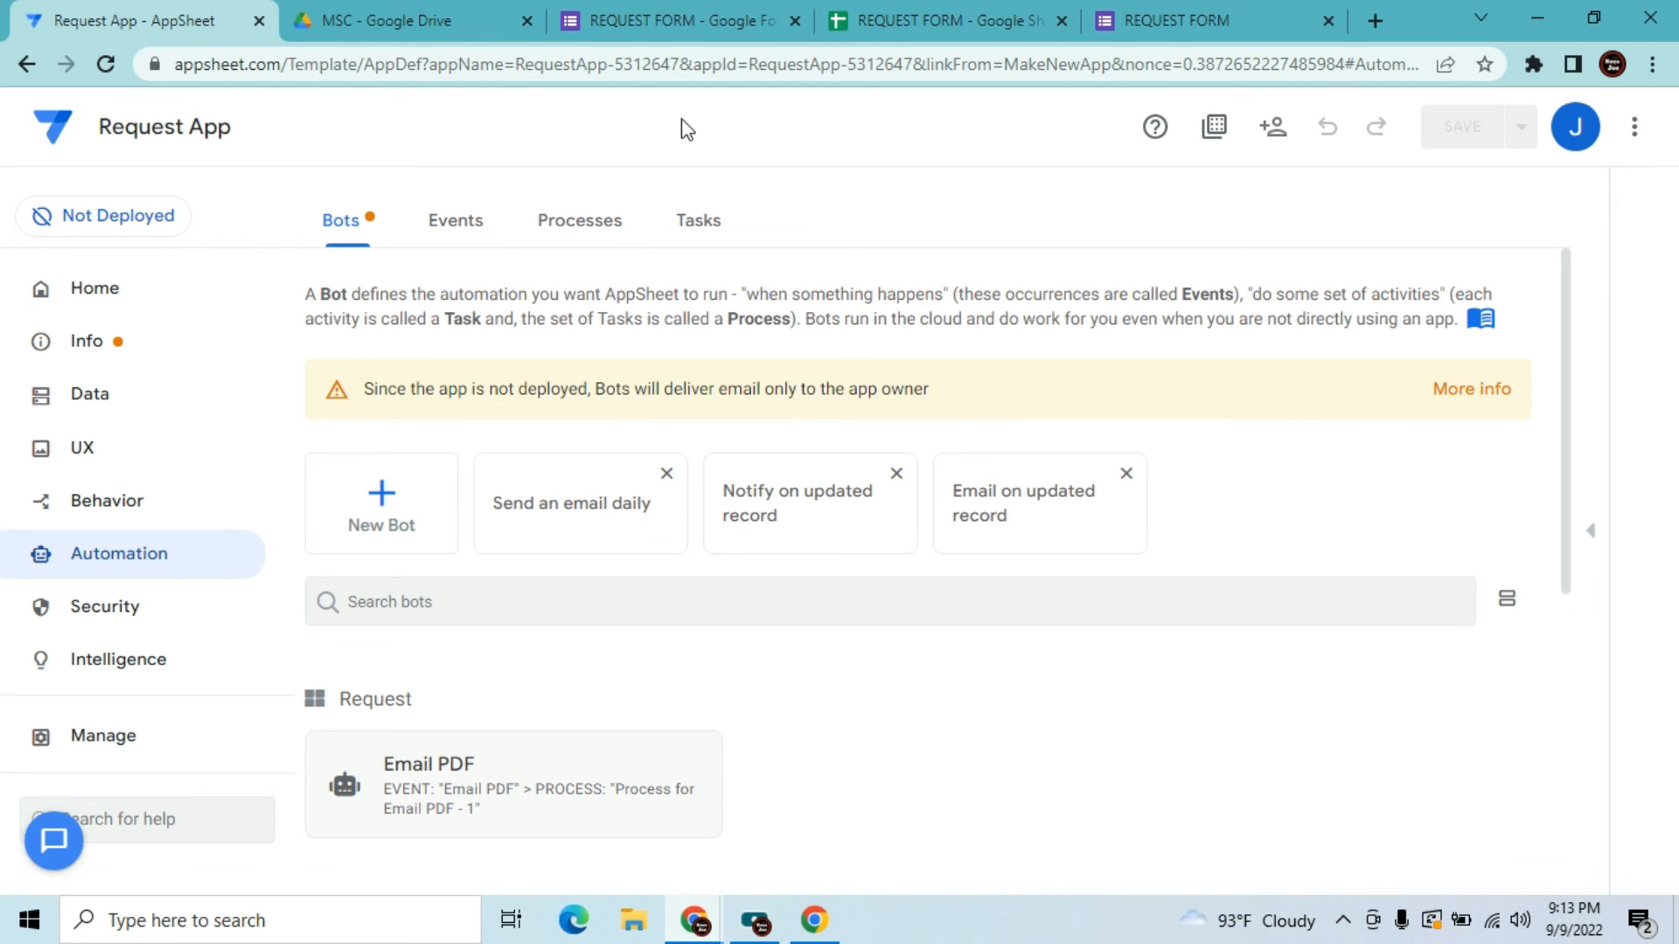
Check the live form and the app's deployment settings, which report 2 warnings
{"action": "left_click", "coordinate": [1183, 19]}
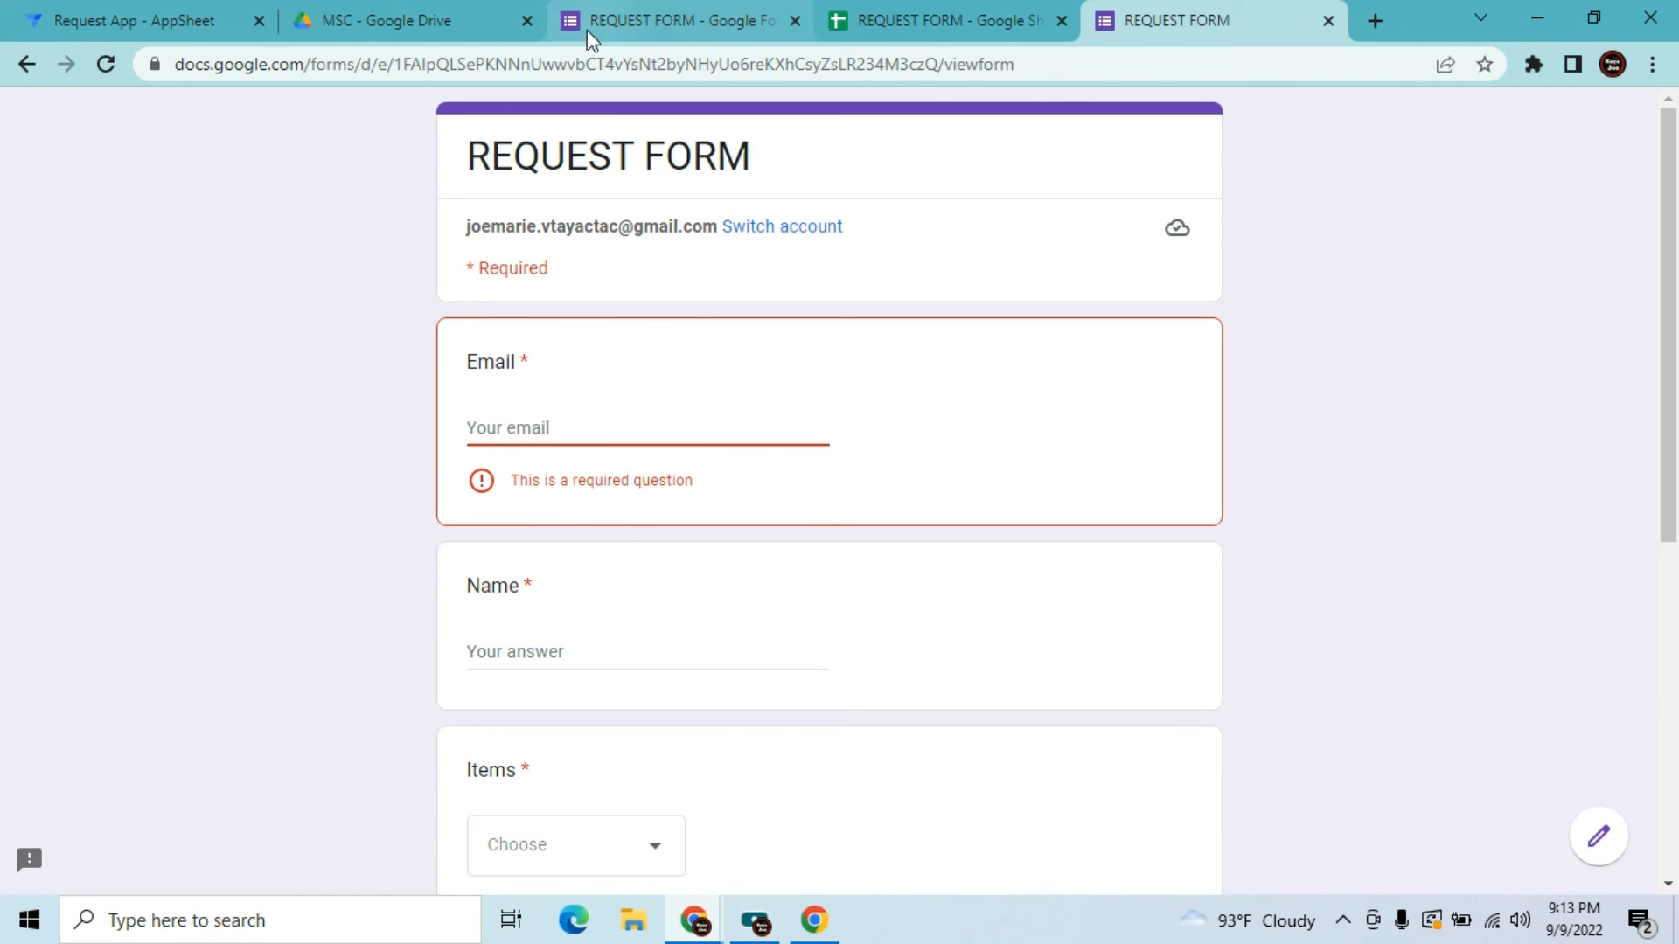
{"action": "left_click", "coordinate": [95, 12]}
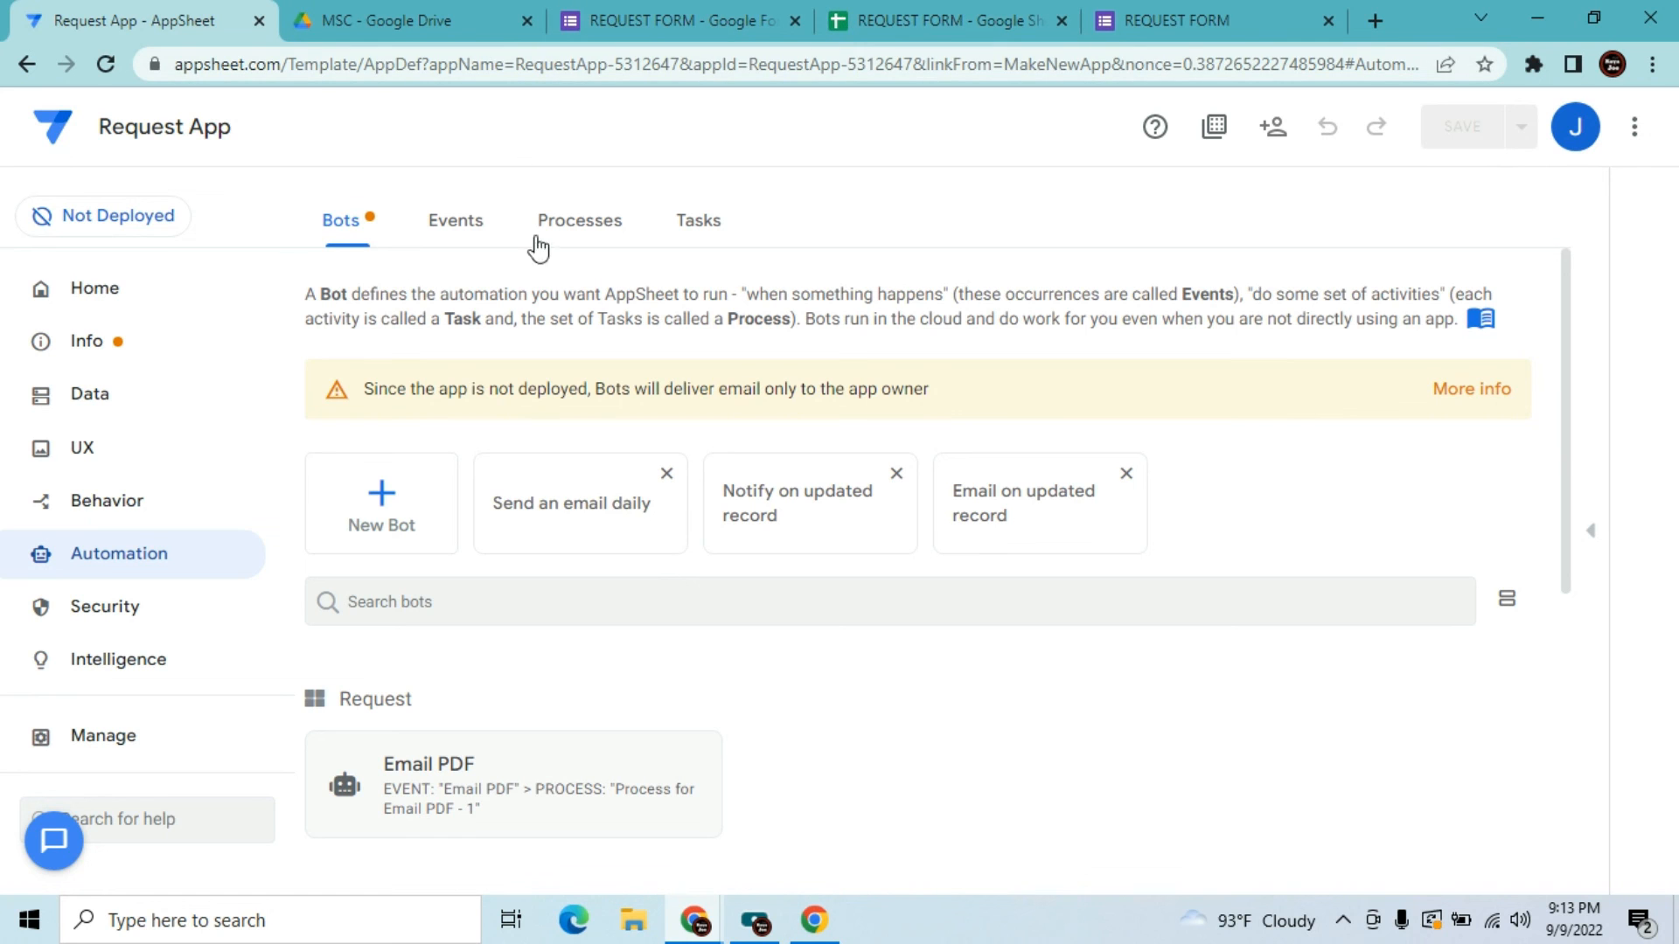
{"action": "left_click", "coordinate": [101, 229]}
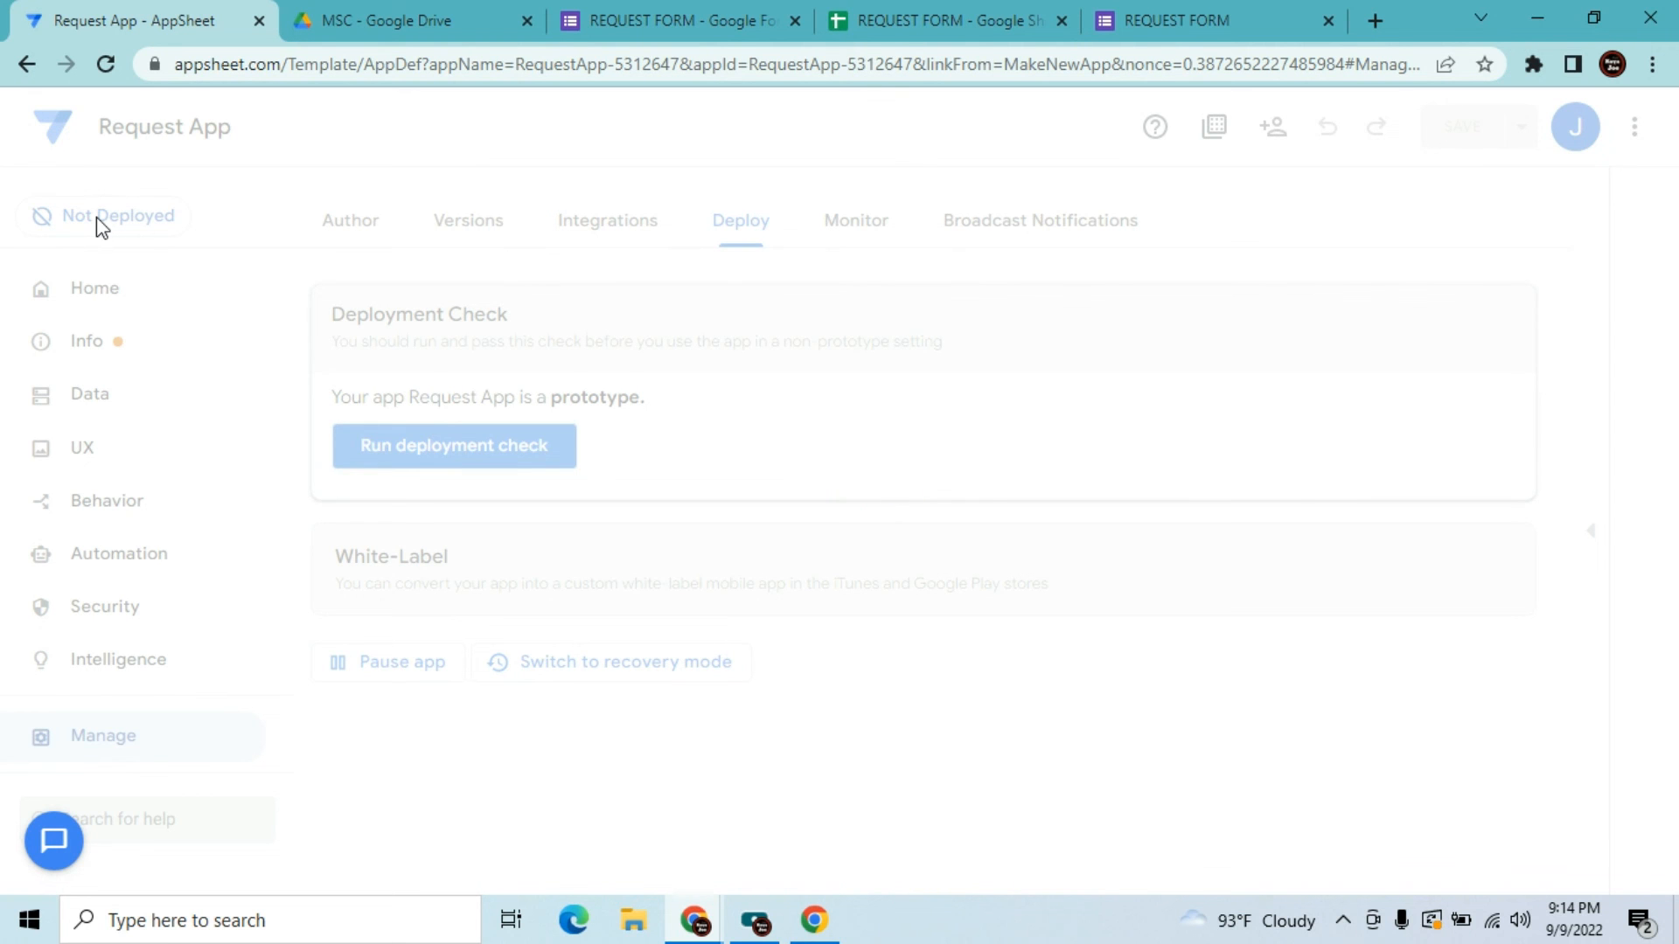
{"action": "left_click", "coordinate": [120, 557]}
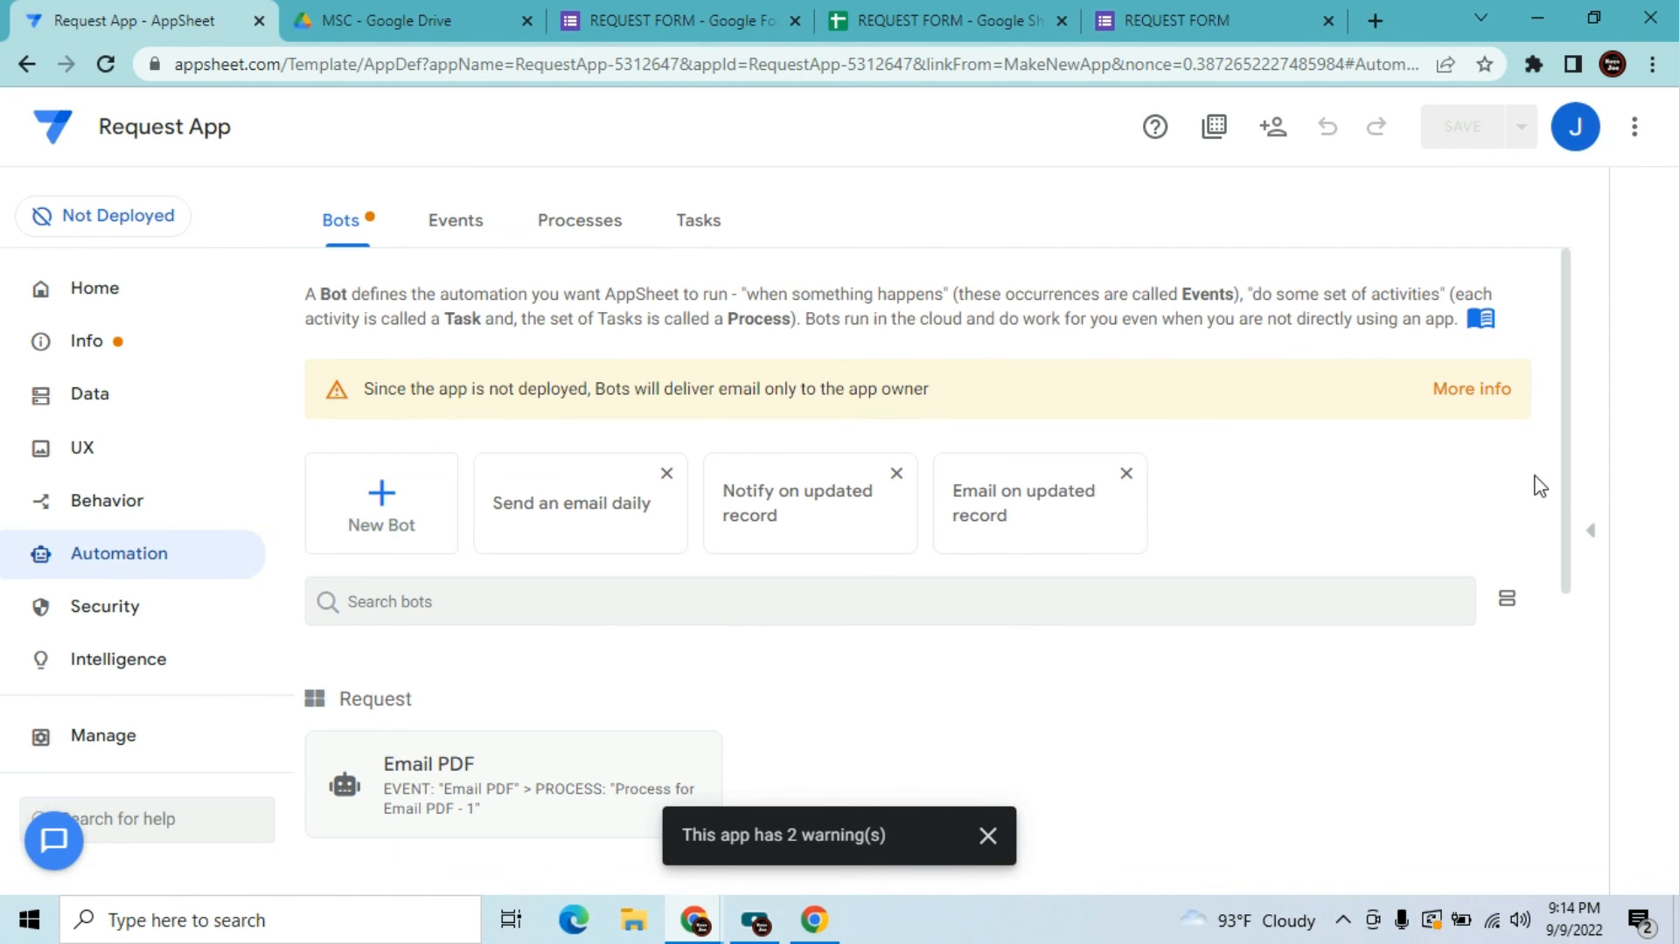
Open the Email PDF bot from the Automation bots list
{"action": "left_click_drag", "start_coordinate": [1563, 491], "coordinate": [1569, 537]}
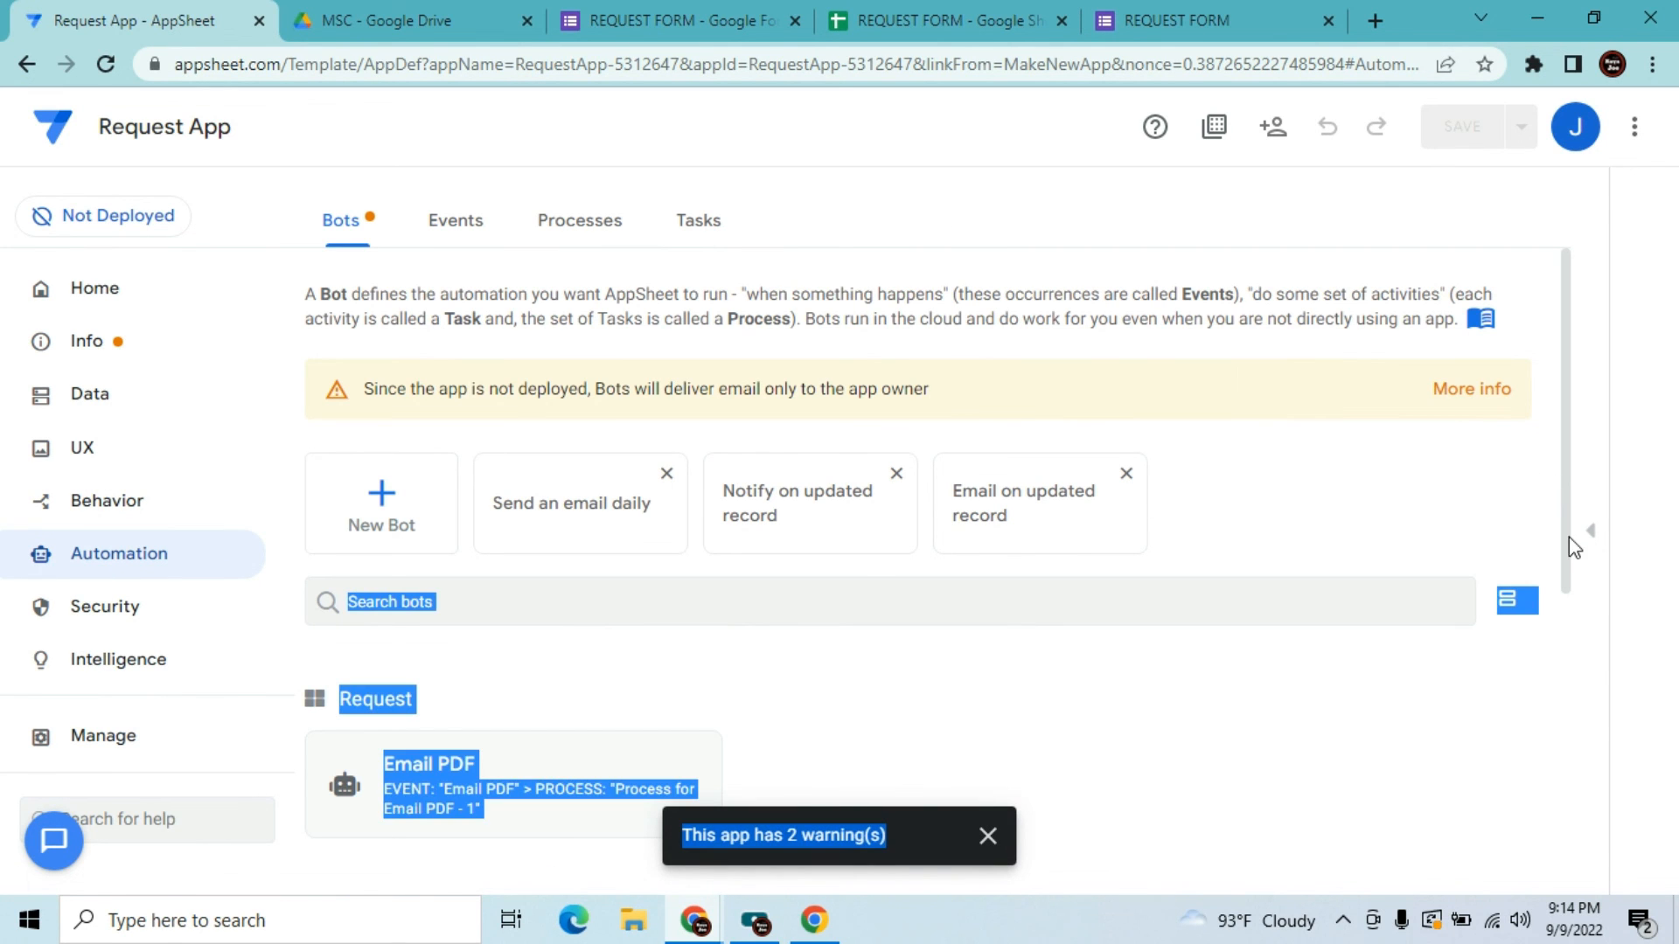
{"action": "left_click_drag", "start_coordinate": [1572, 466], "coordinate": [1560, 538]}
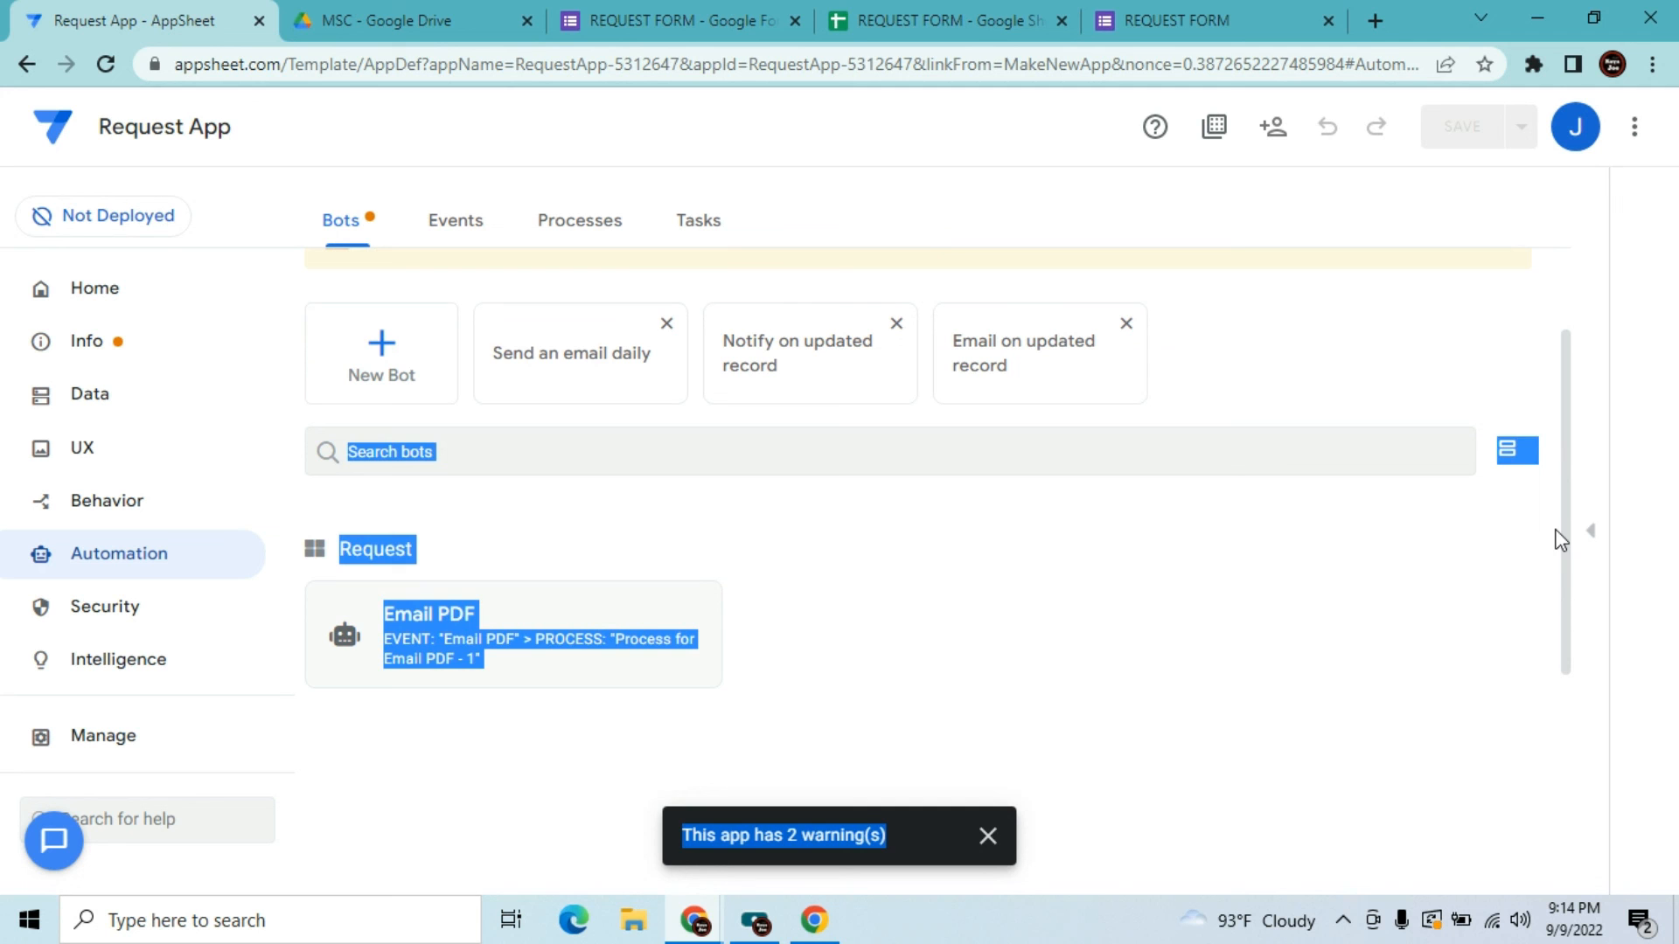
{"action": "left_click", "coordinate": [1406, 652]}
{"action": "left_click", "coordinate": [671, 665]}
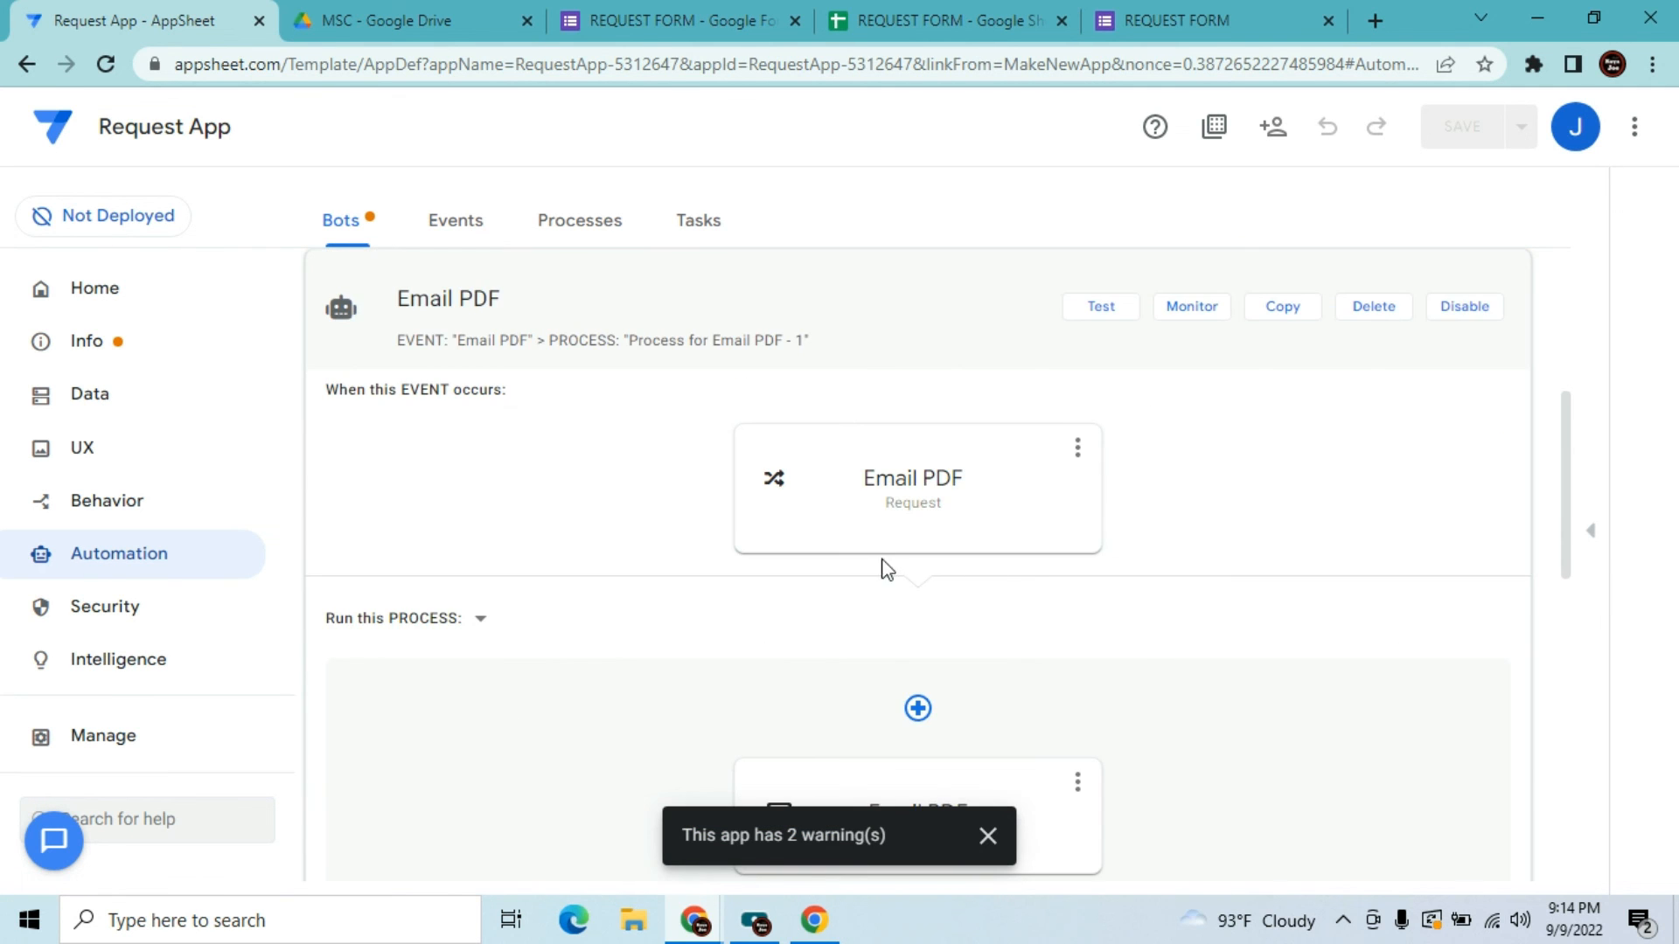
Test-run the Email PDF bot's task on the existing request row, confirm Success, and close the test tab
{"action": "left_click", "coordinate": [1103, 308]}
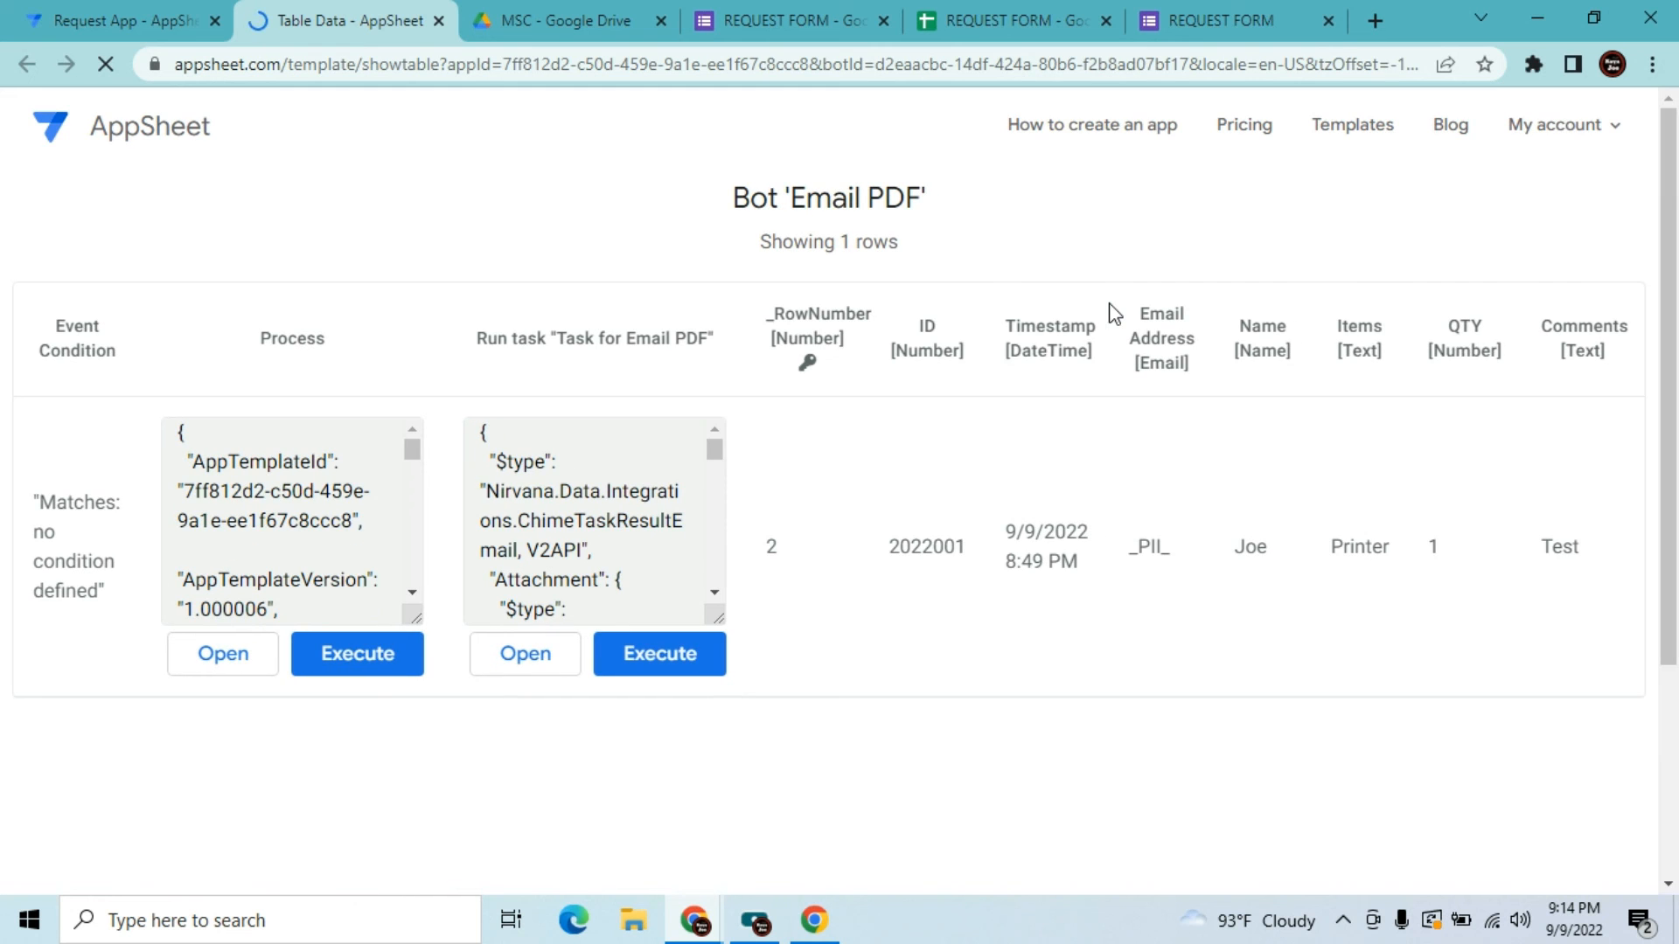
{"action": "left_click", "coordinate": [680, 654]}
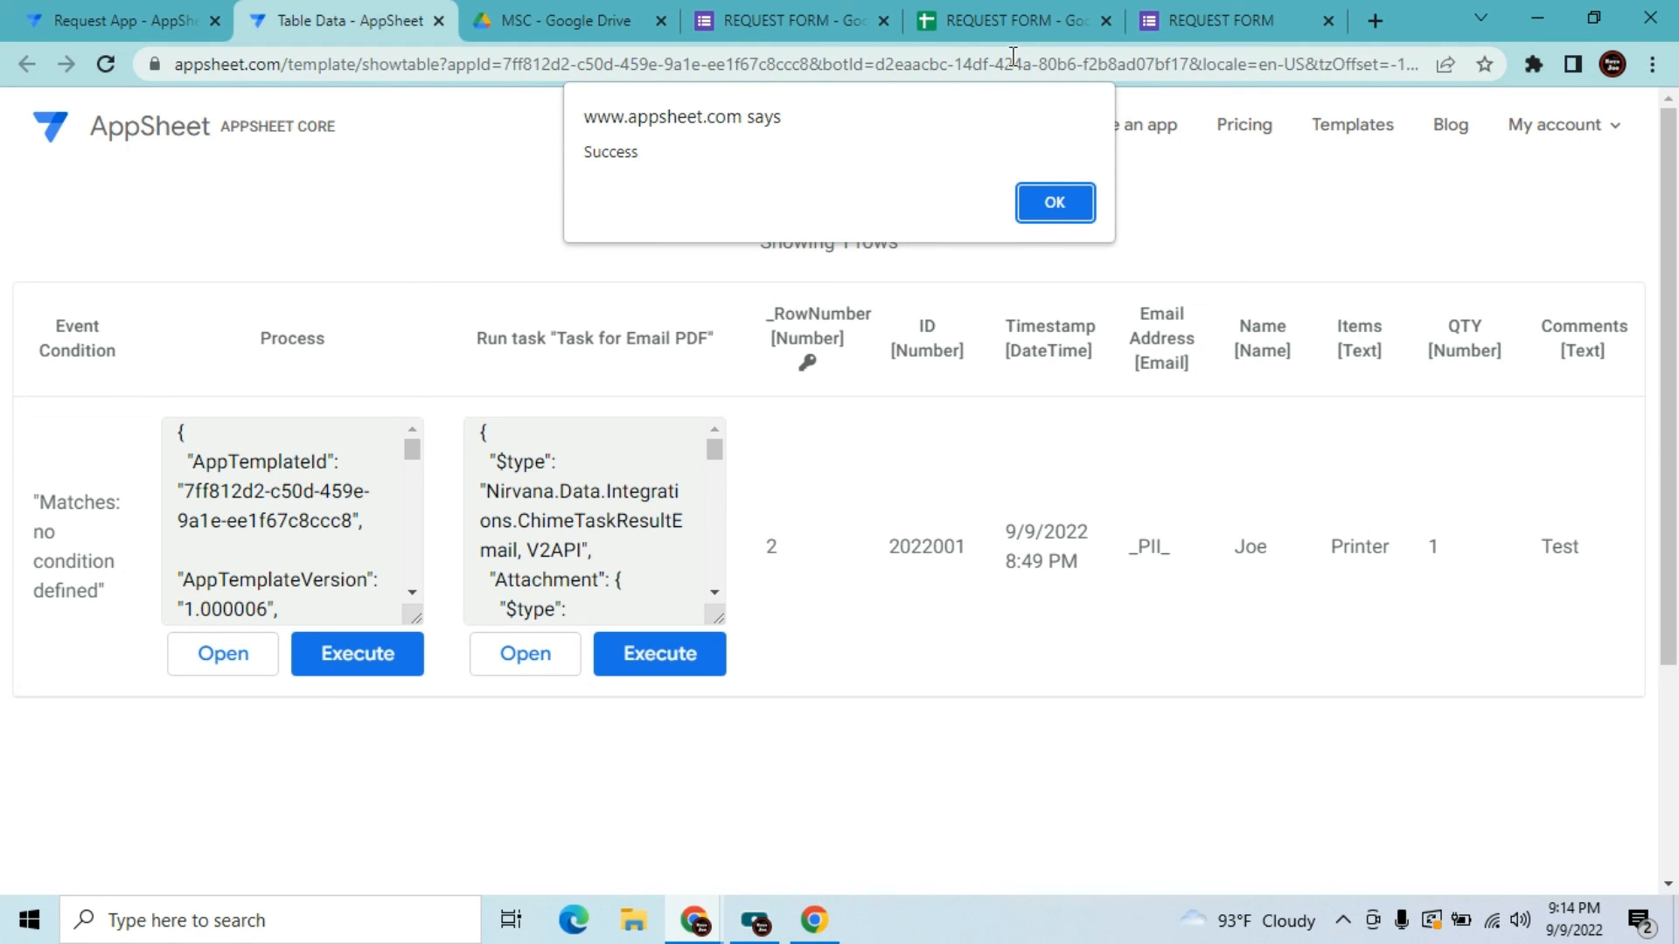
{"action": "left_click", "coordinate": [1053, 203]}
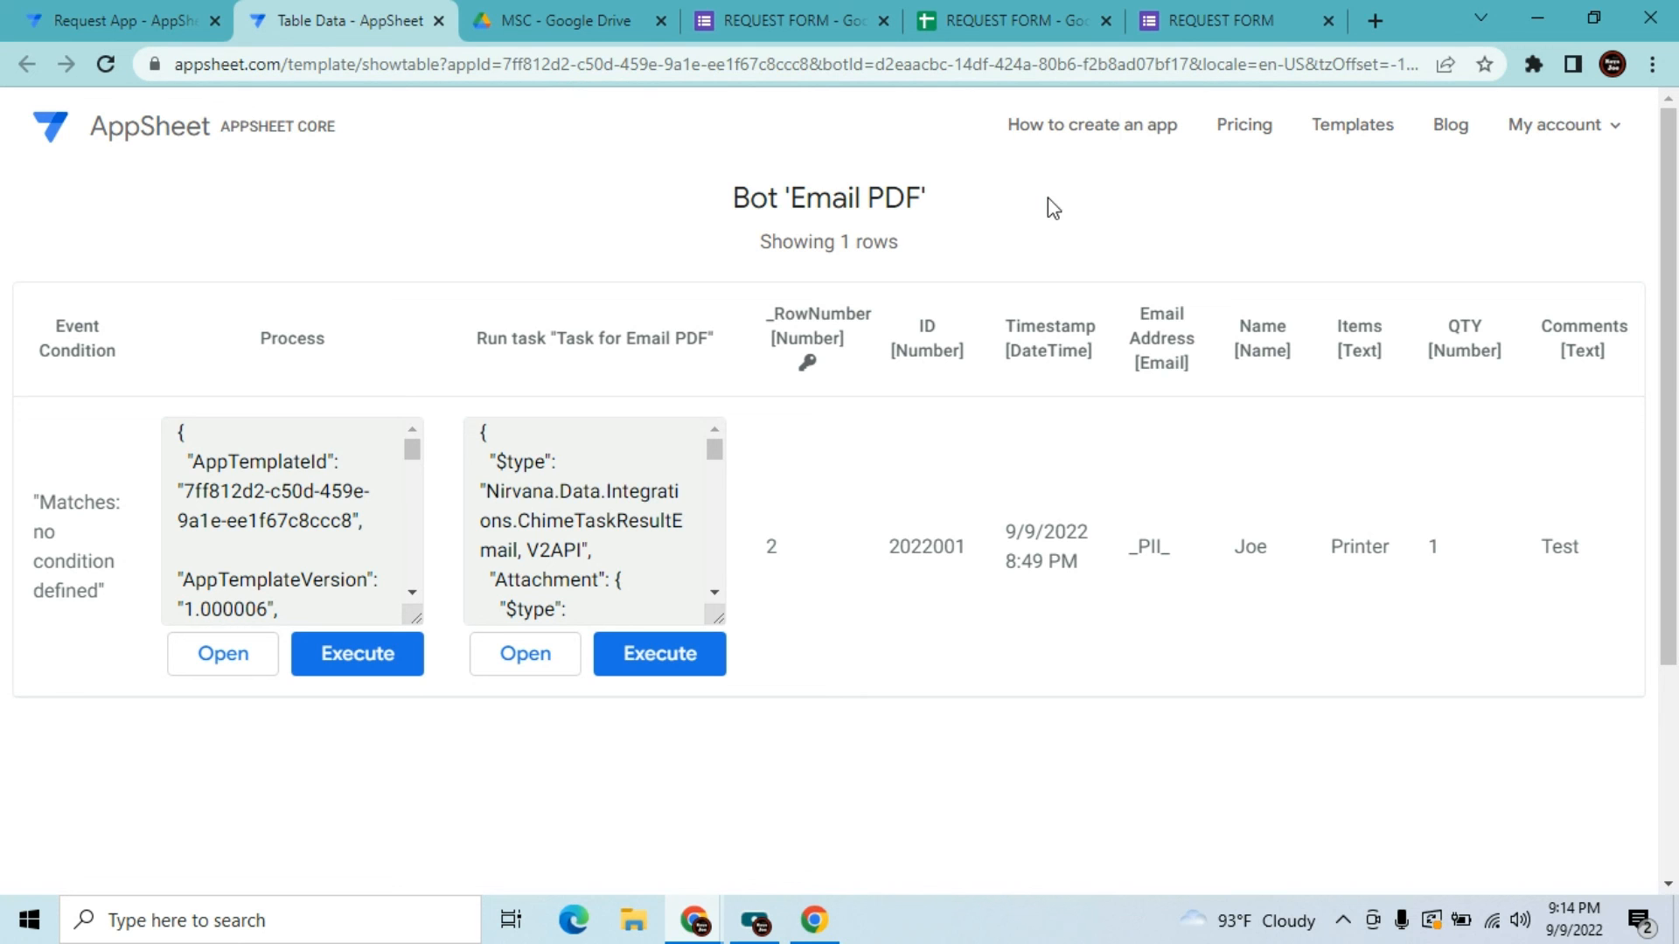
{"action": "left_click", "coordinate": [439, 19]}
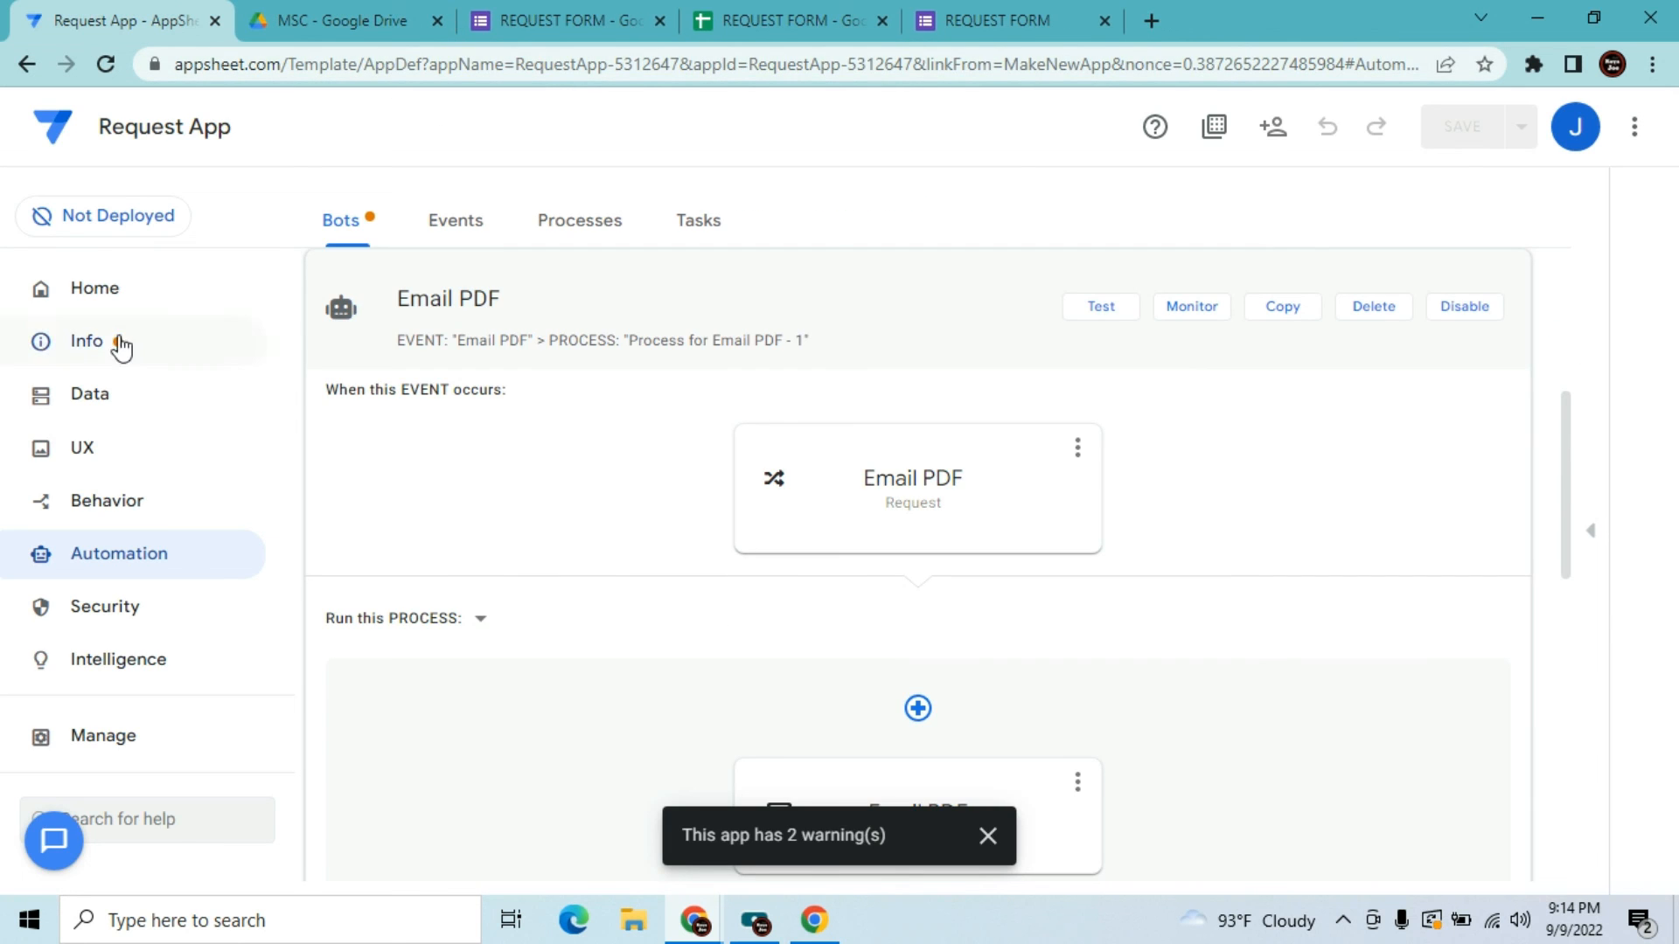
Dismiss the warnings notice and move Request App from Not Deployed to the deployed state
{"action": "left_click", "coordinate": [988, 838]}
{"action": "left_click", "coordinate": [105, 223]}
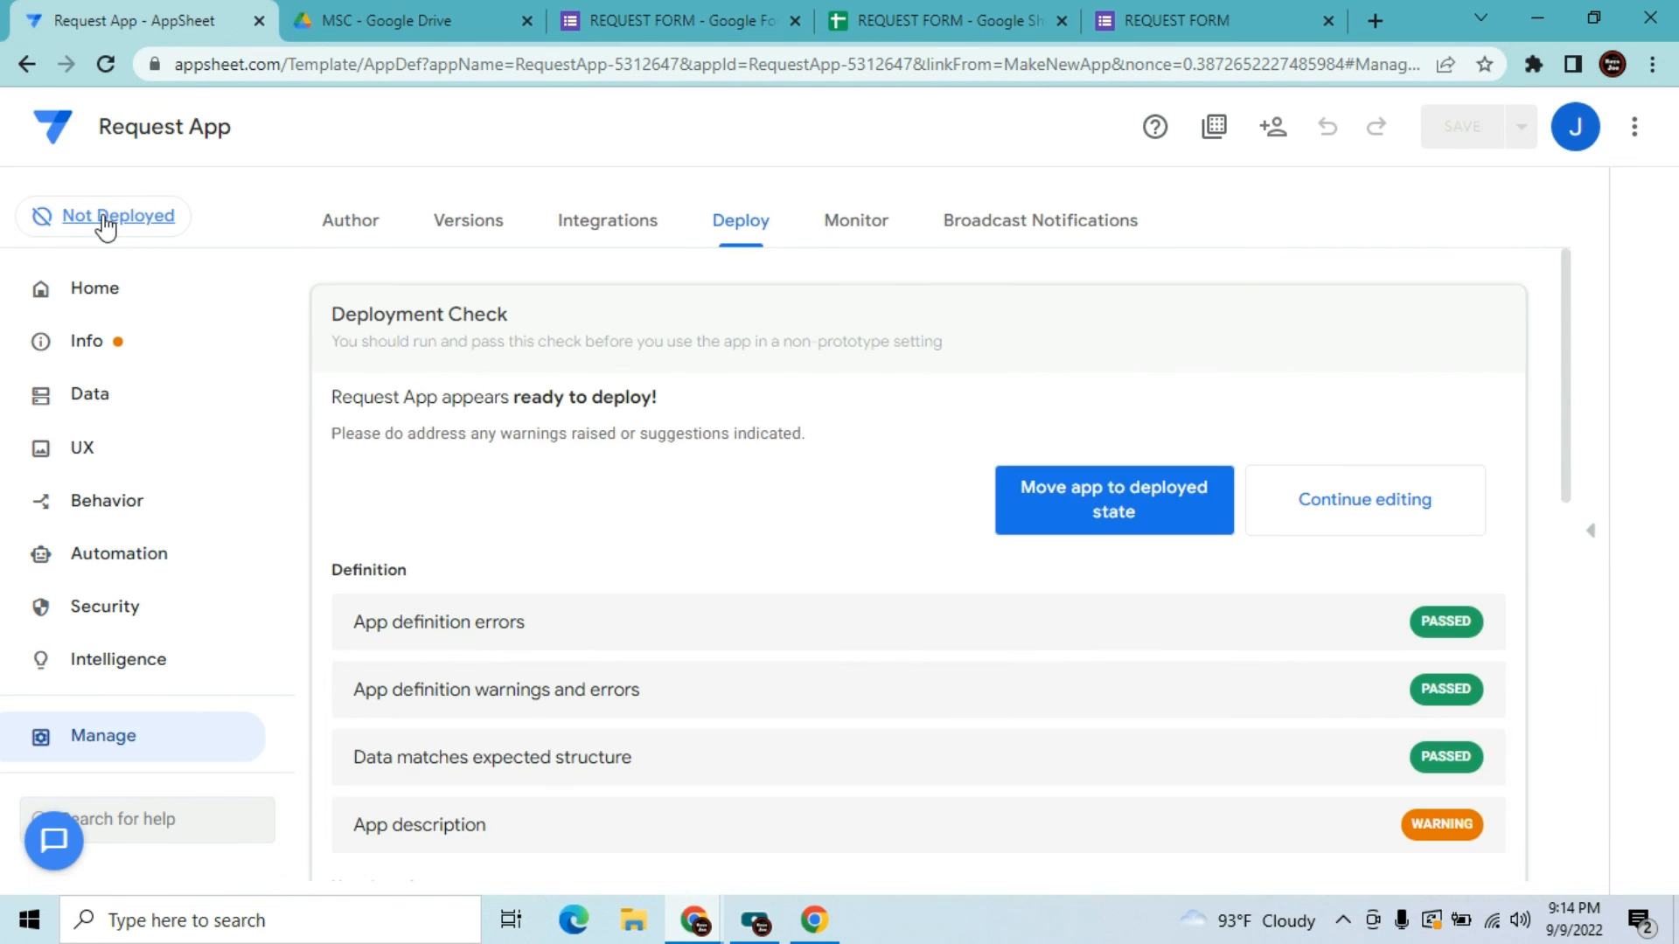
{"action": "left_click", "coordinate": [1141, 511]}
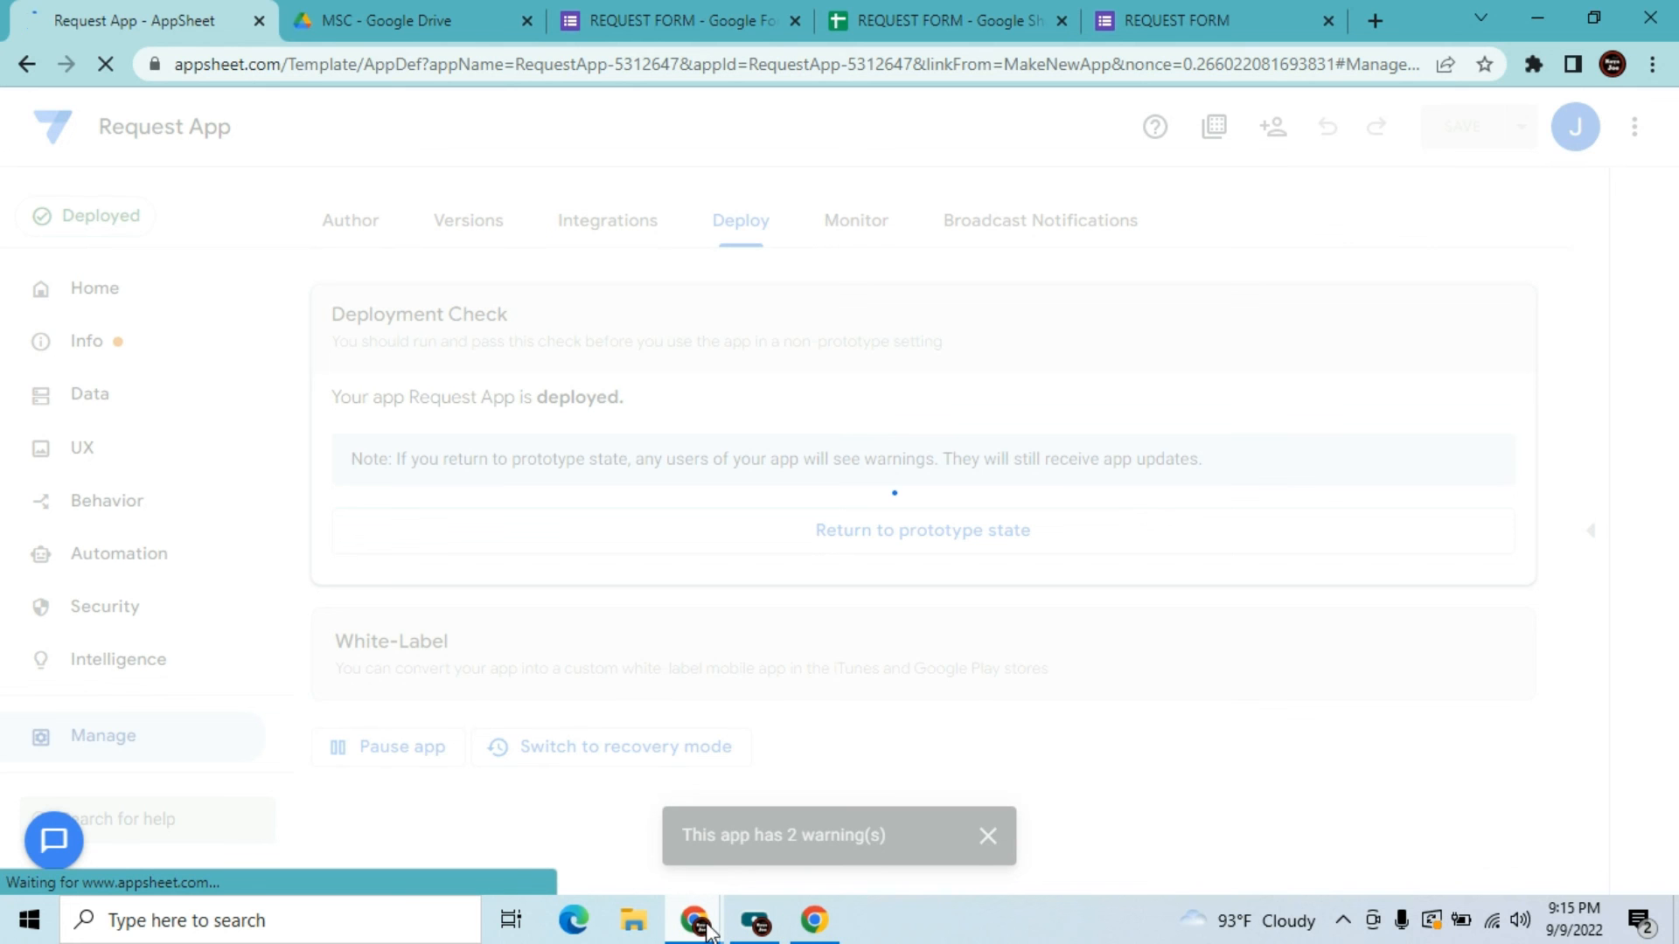
In Gmail, move the old Joe Mobile Shop conversation to Trash, then minimize the window
{"action": "mouse_move", "coordinate": [707, 929]}
{"action": "left_click", "coordinate": [797, 817]}
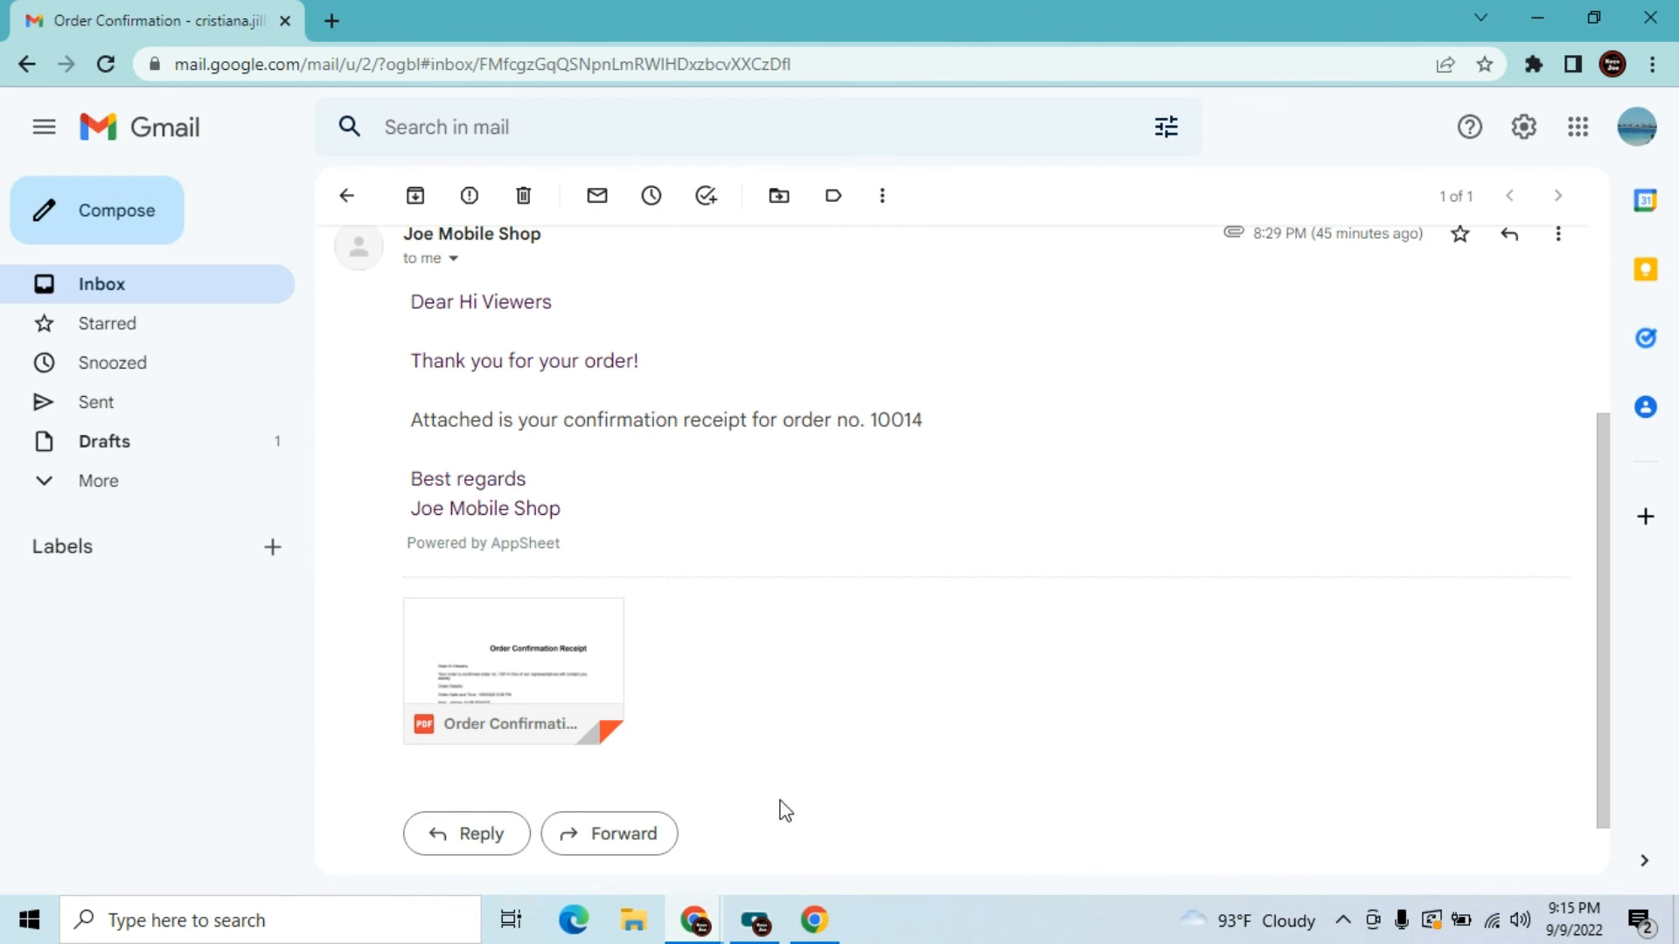
{"action": "left_click", "coordinate": [142, 290]}
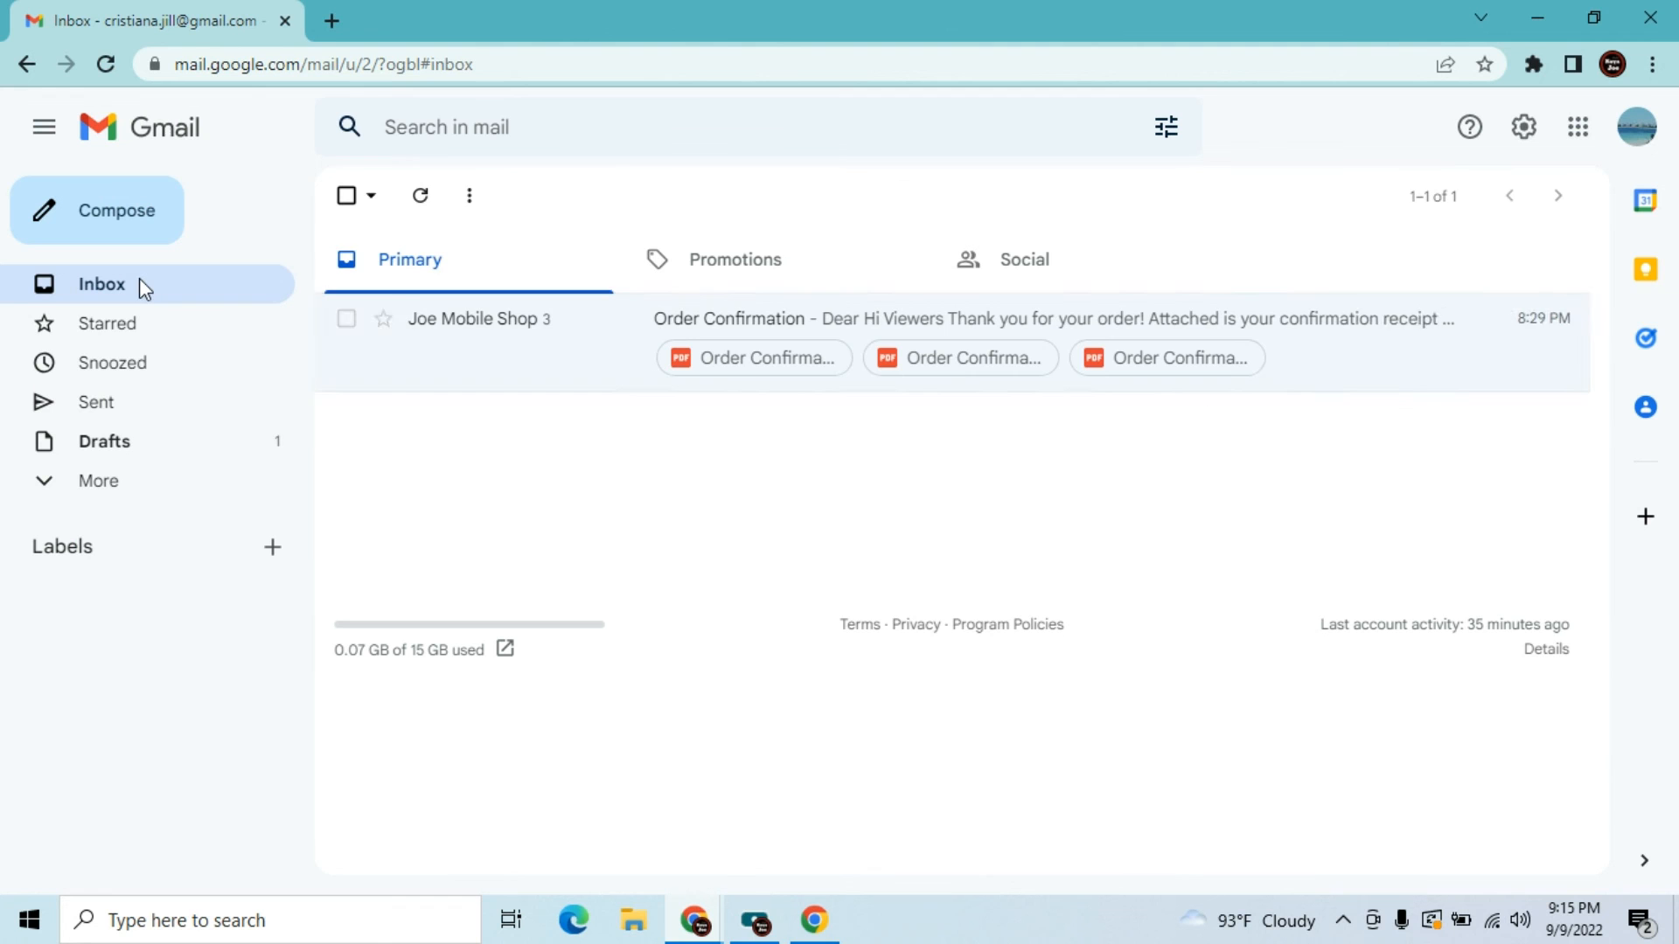
{"action": "left_click", "coordinate": [348, 323]}
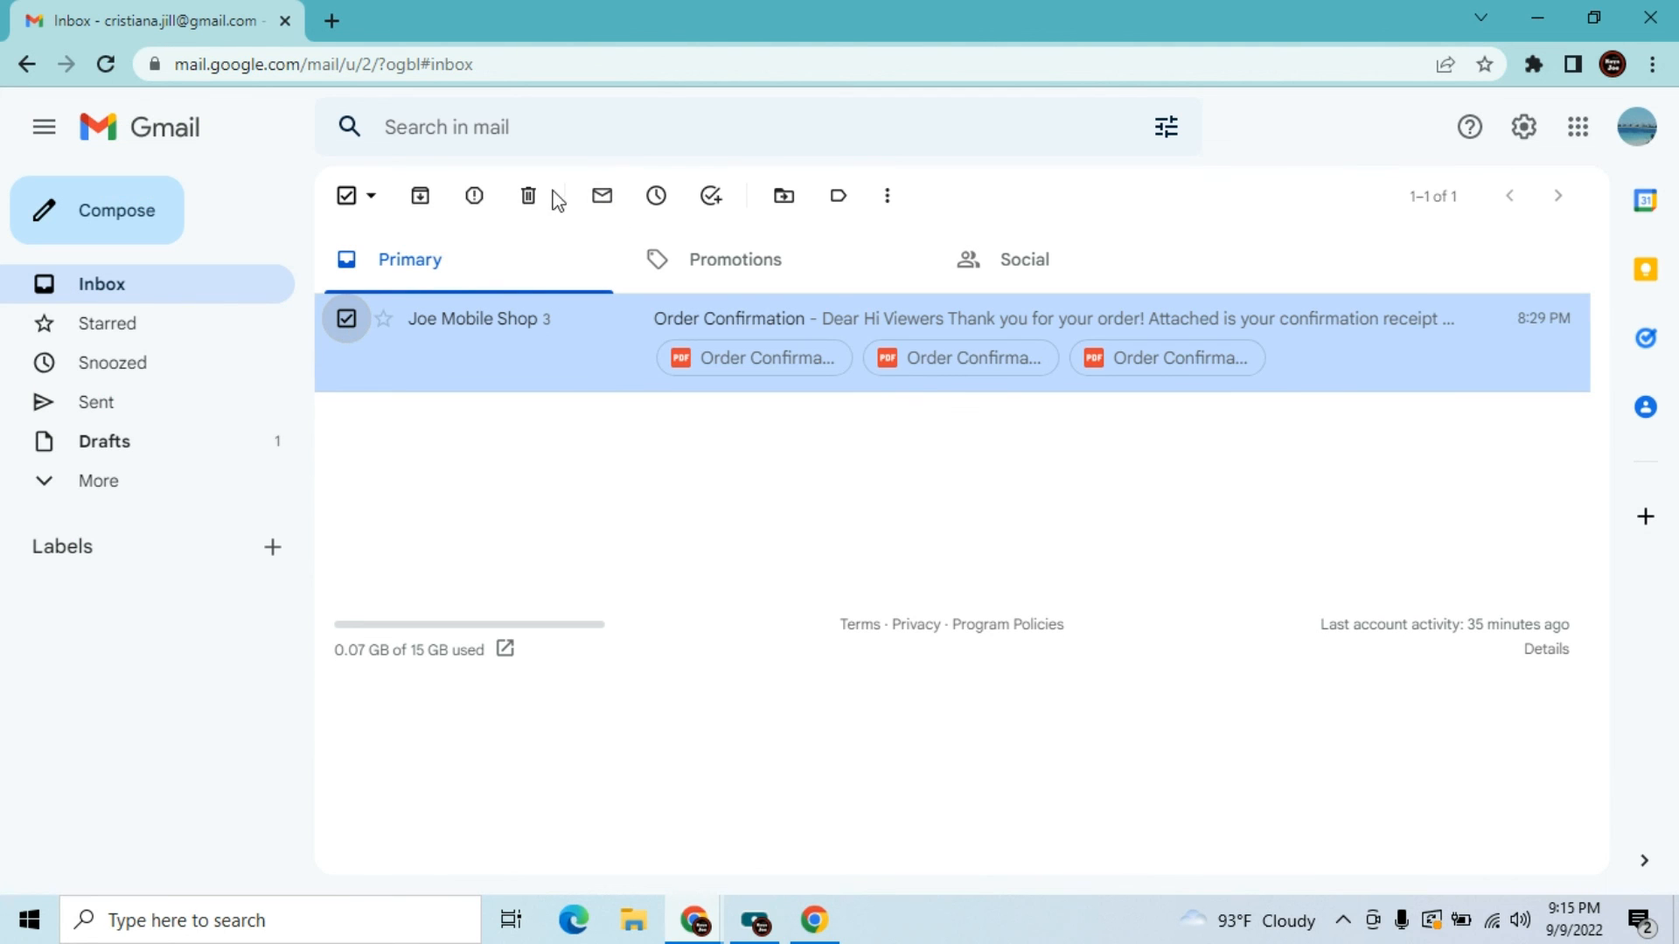
{"action": "left_click", "coordinate": [528, 196]}
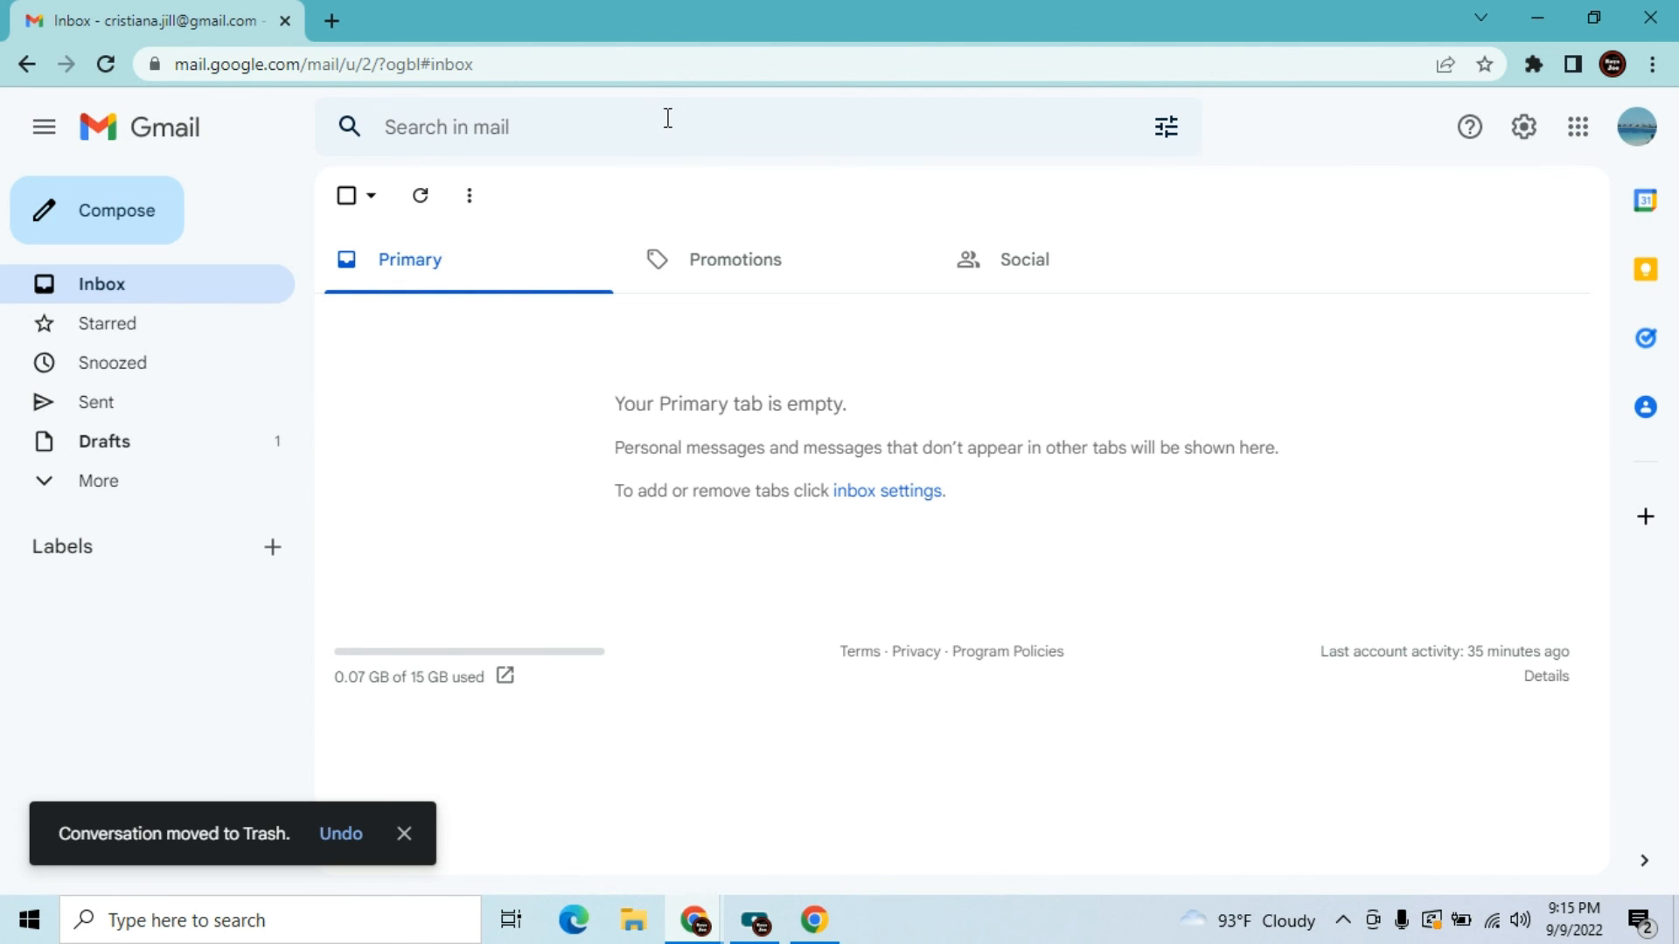
{"action": "left_click", "coordinate": [1541, 15]}
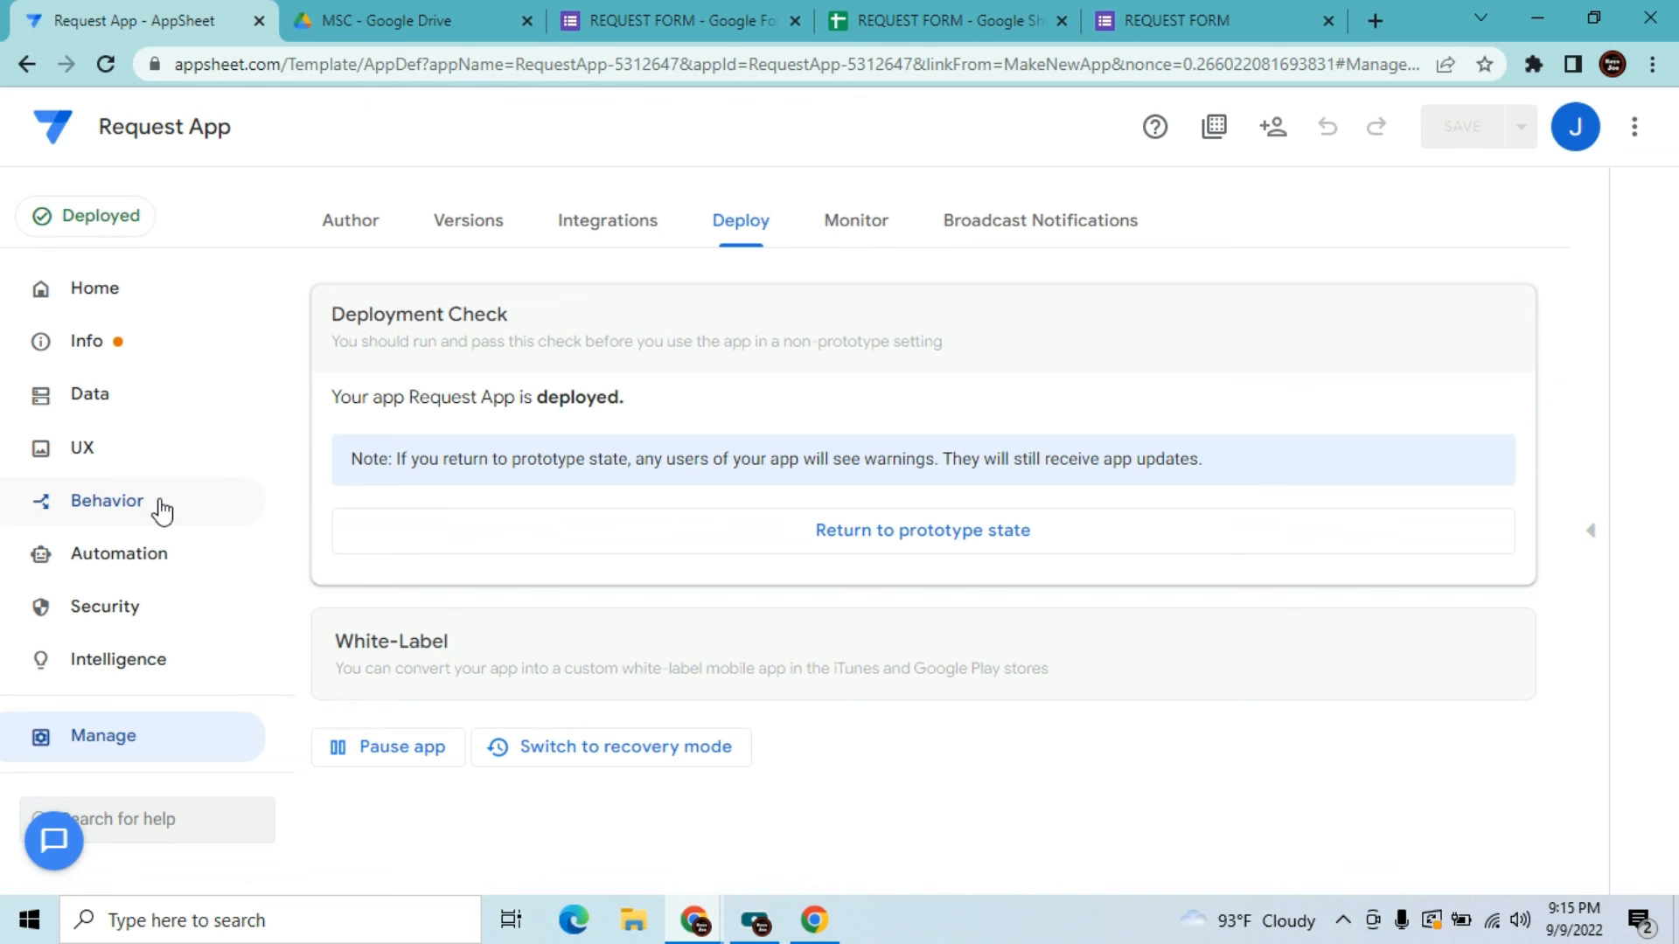
Show the app's Data tables, then bring up the REQUEST FORM in the browser
{"action": "left_click", "coordinate": [88, 410]}
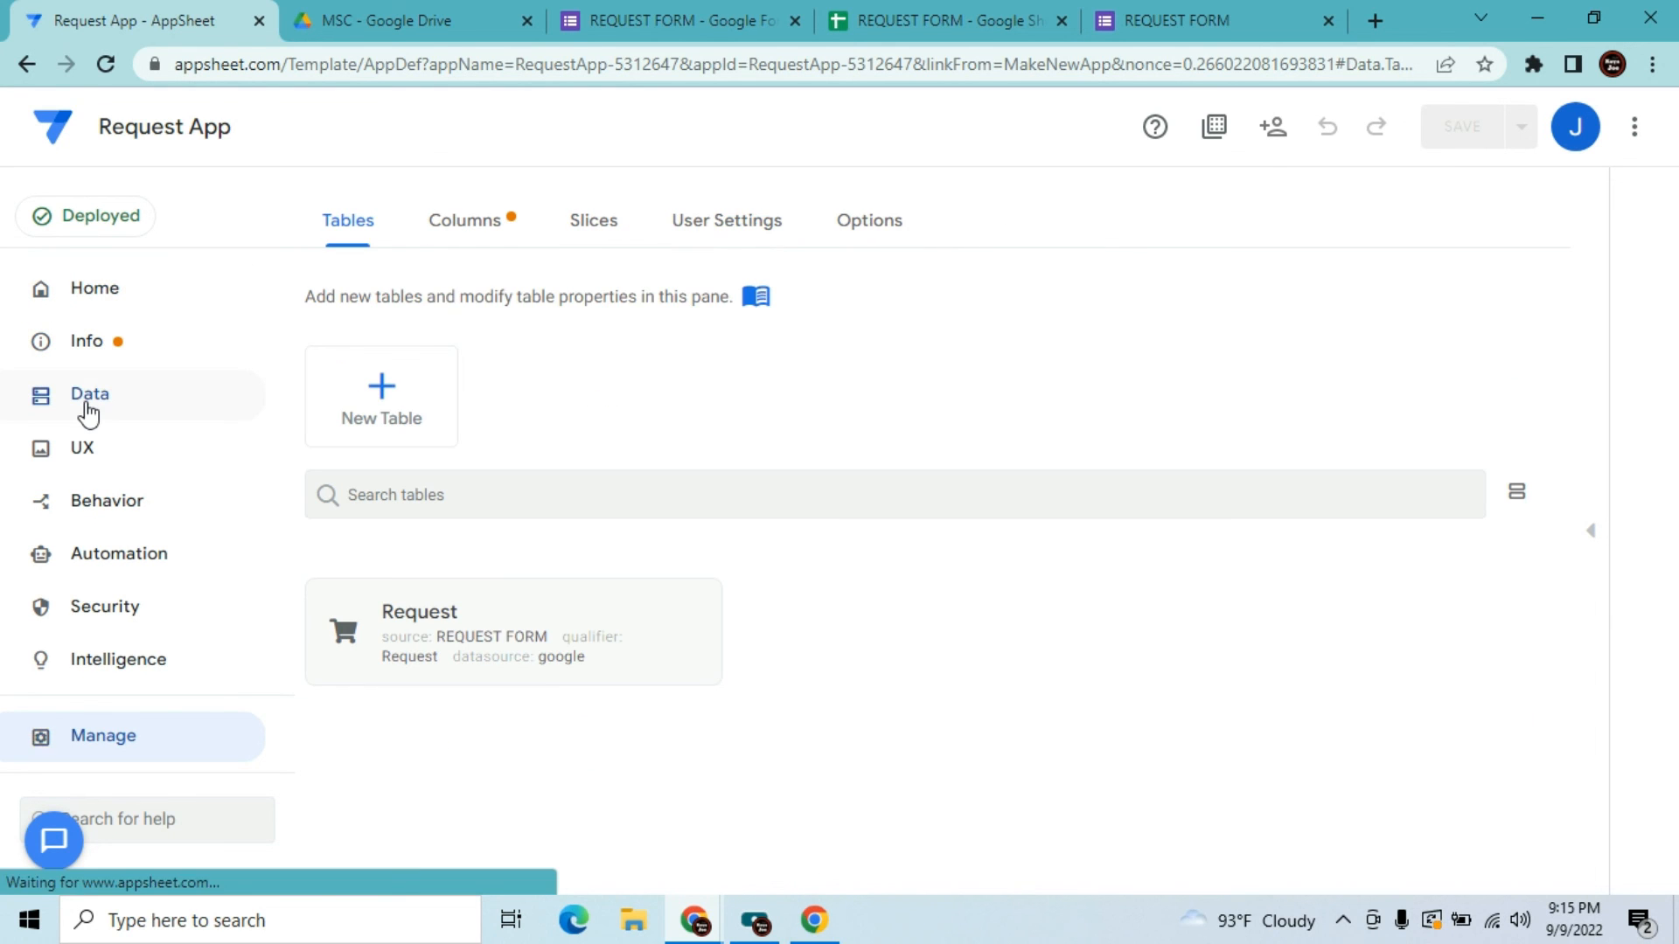
{"action": "left_click", "coordinate": [1176, 16]}
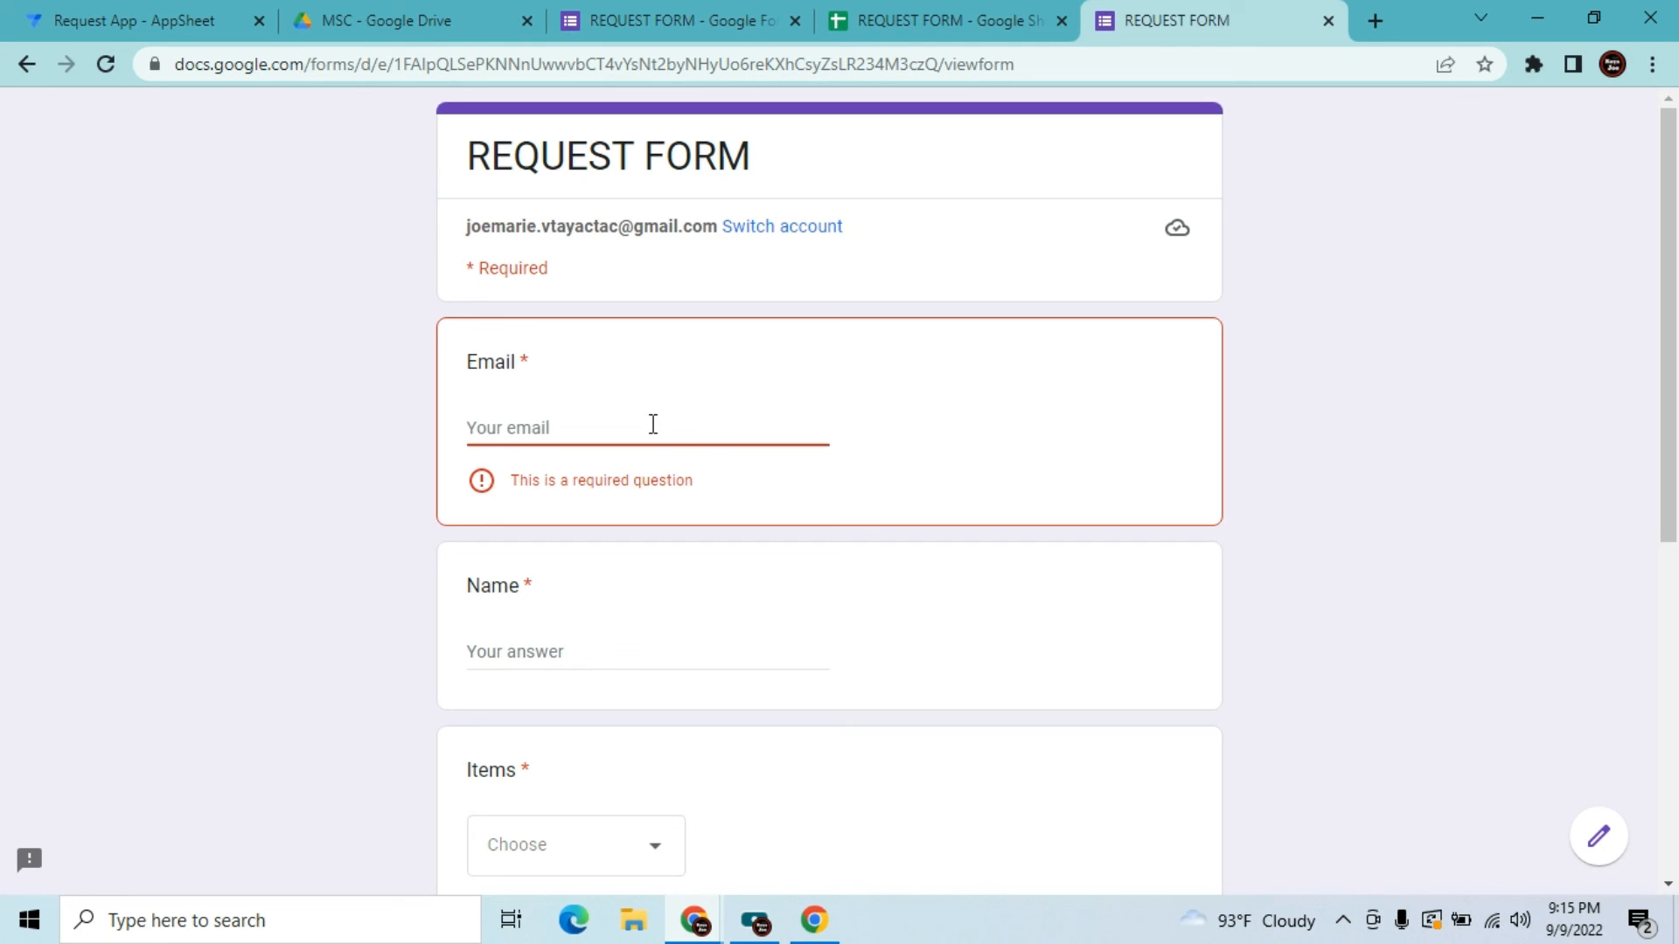
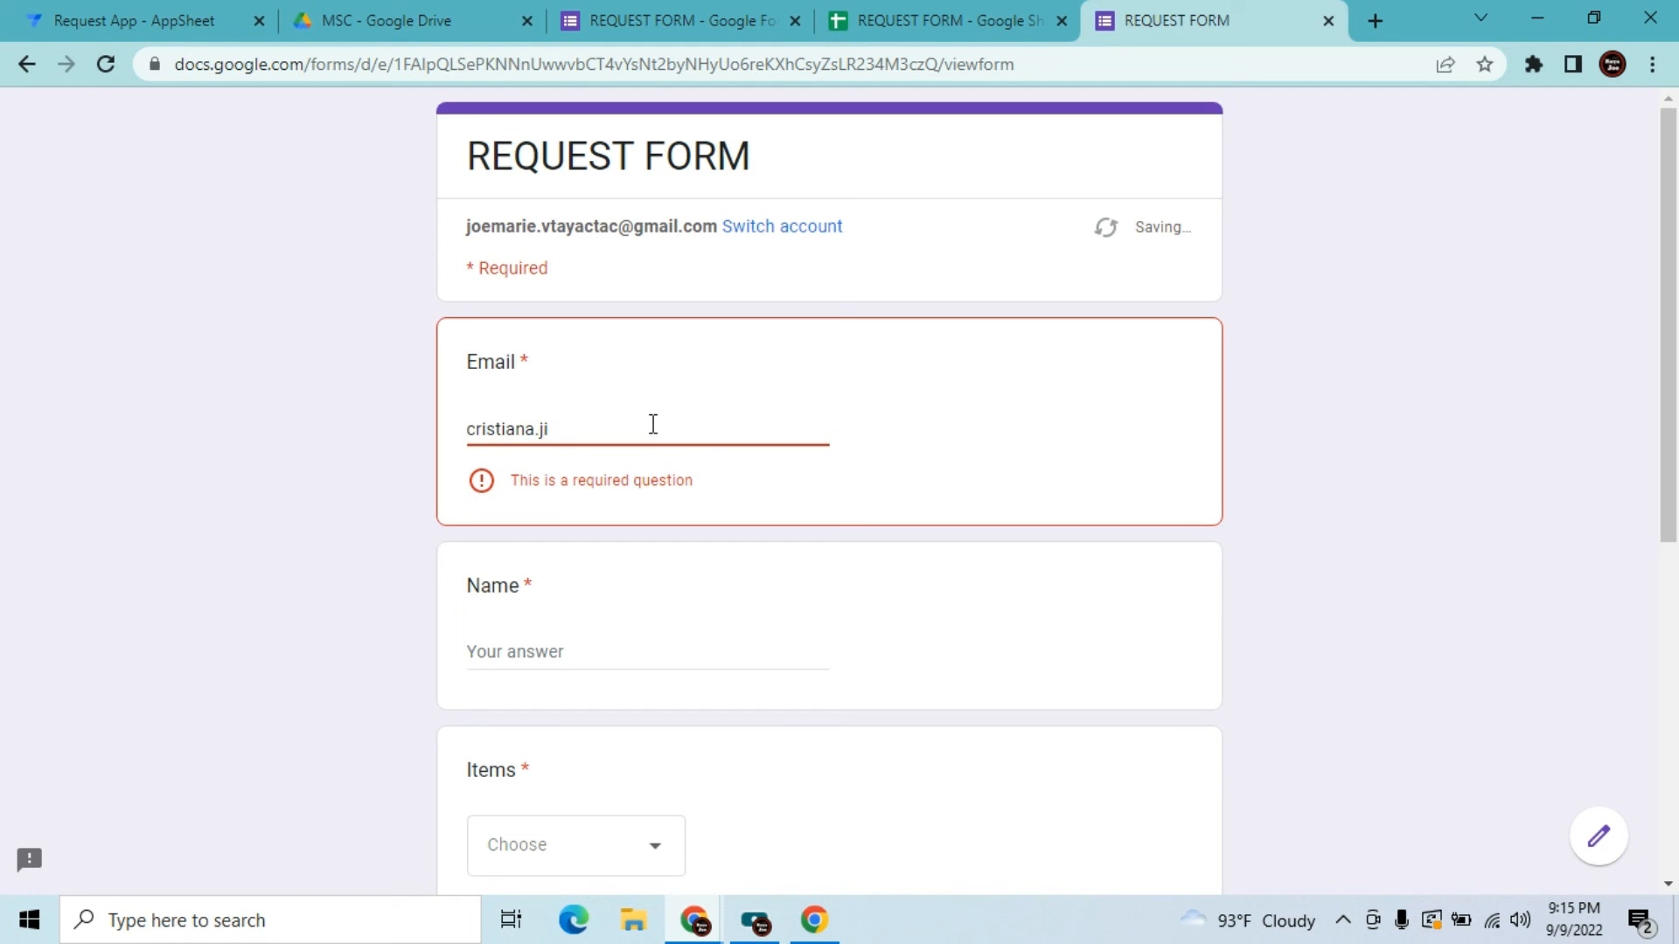
Fill in the requester's e-mail, name 'Youtube', and choose Laptop as the item
{"action": "key", "text": "Tab"}
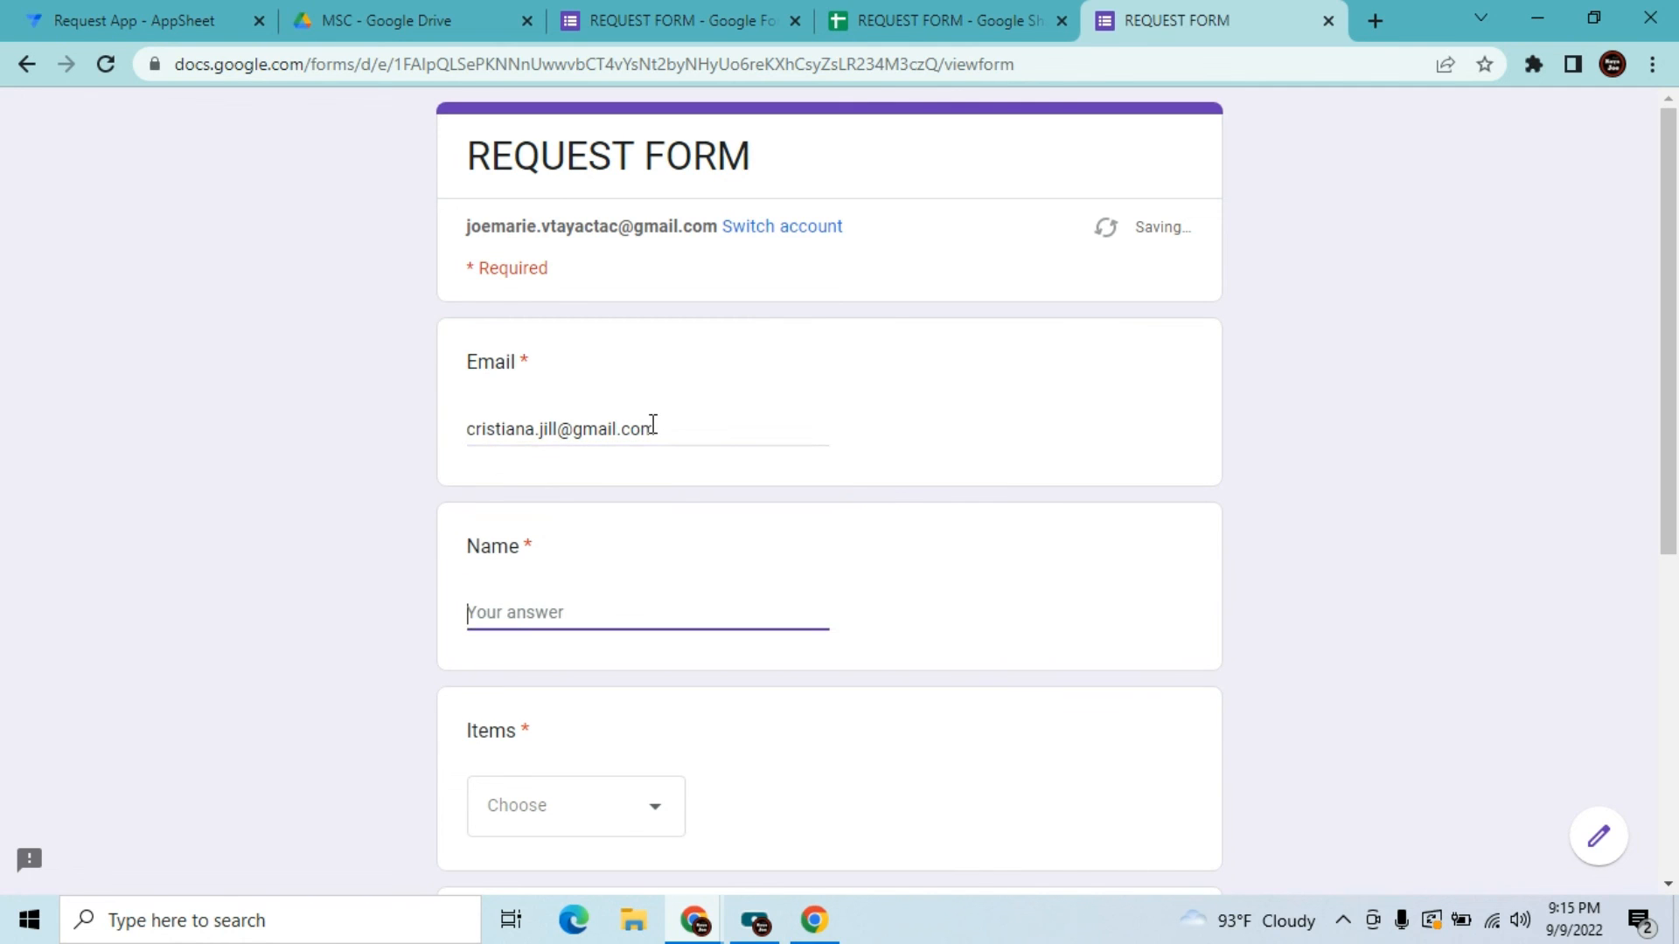
{"action": "type", "text": "Youtube"}
{"action": "key", "text": "Tab"}
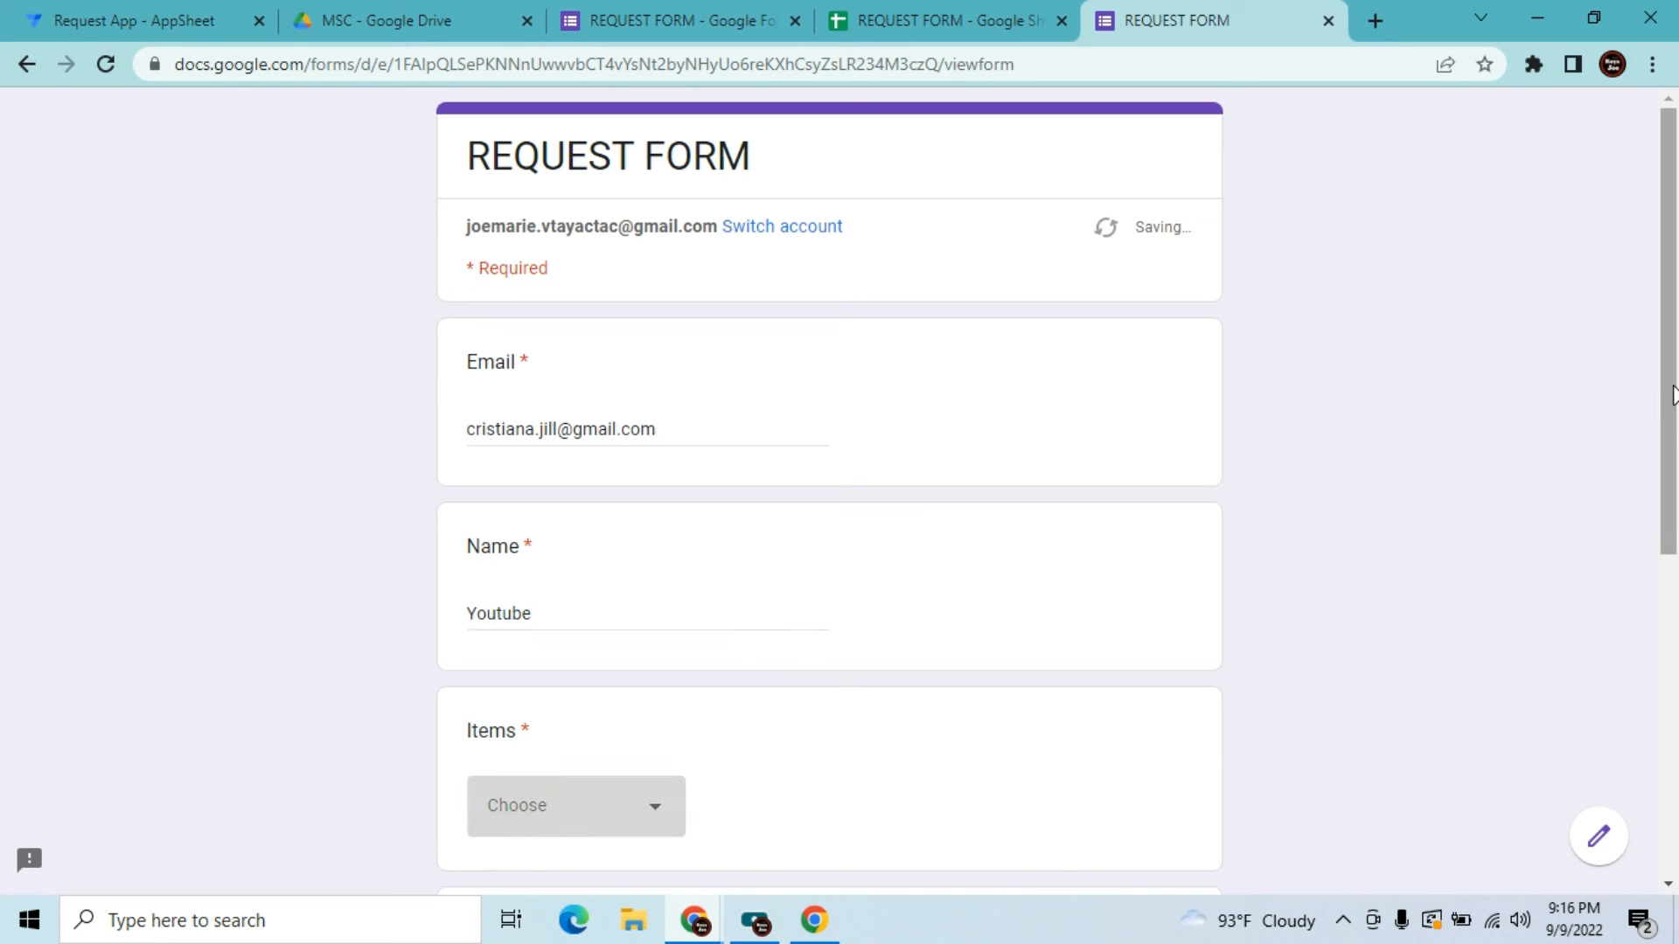
{"action": "left_click_drag", "start_coordinate": [1673, 393], "coordinate": [1649, 611]}
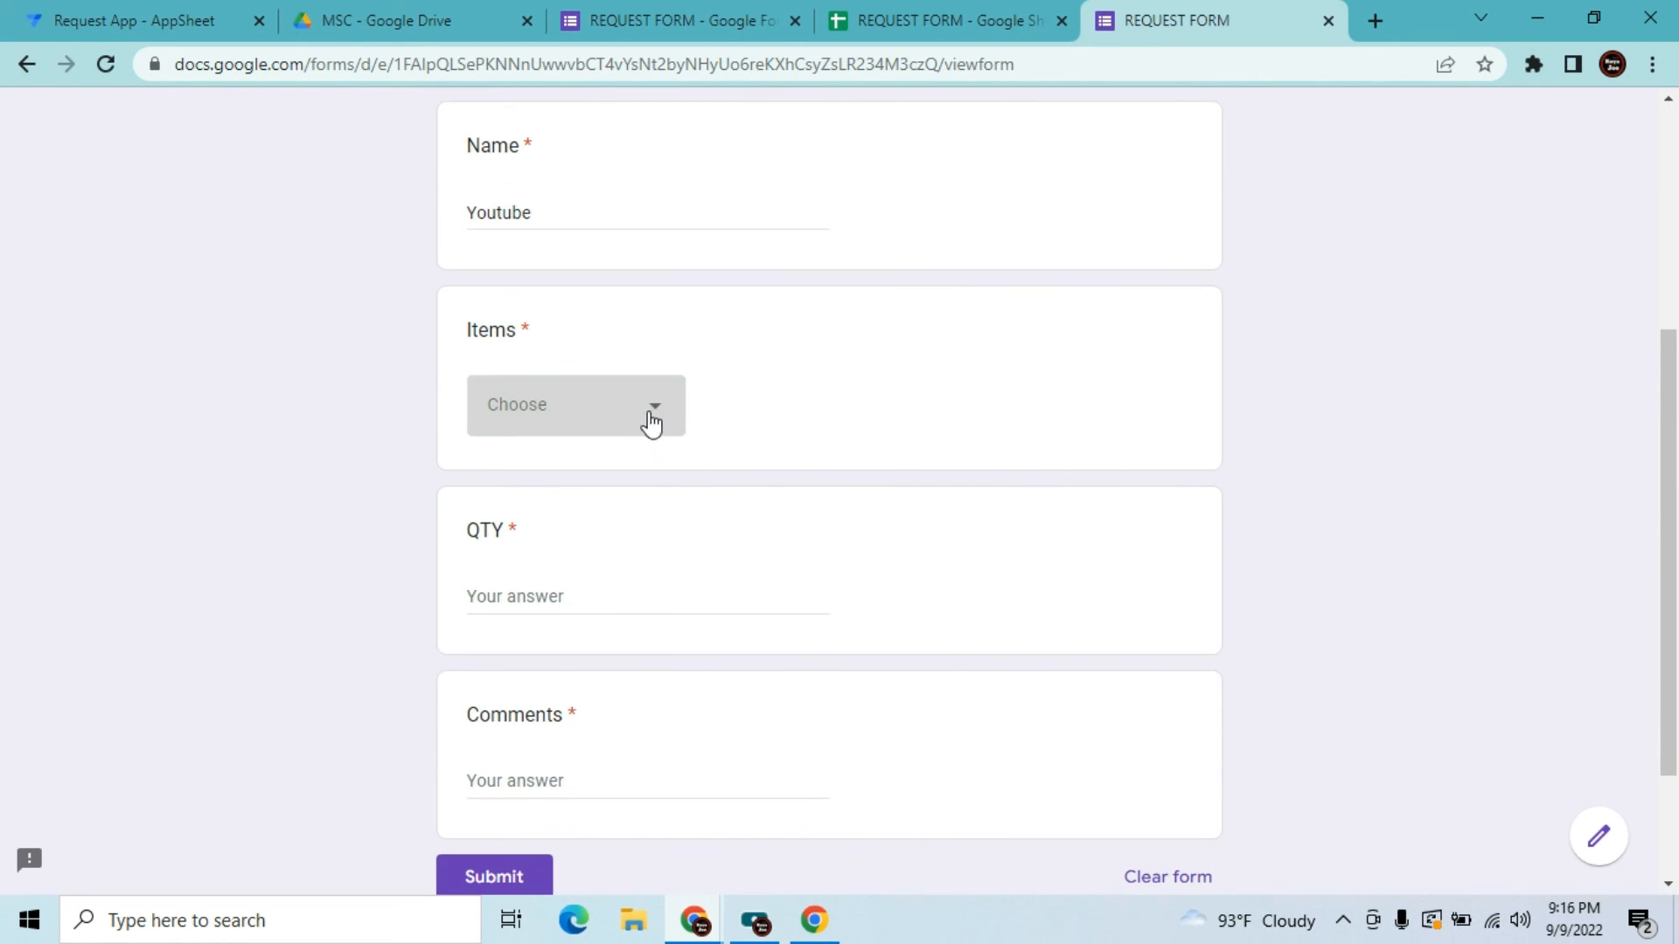
{"action": "left_click", "coordinate": [650, 422]}
{"action": "left_click", "coordinate": [587, 501]}
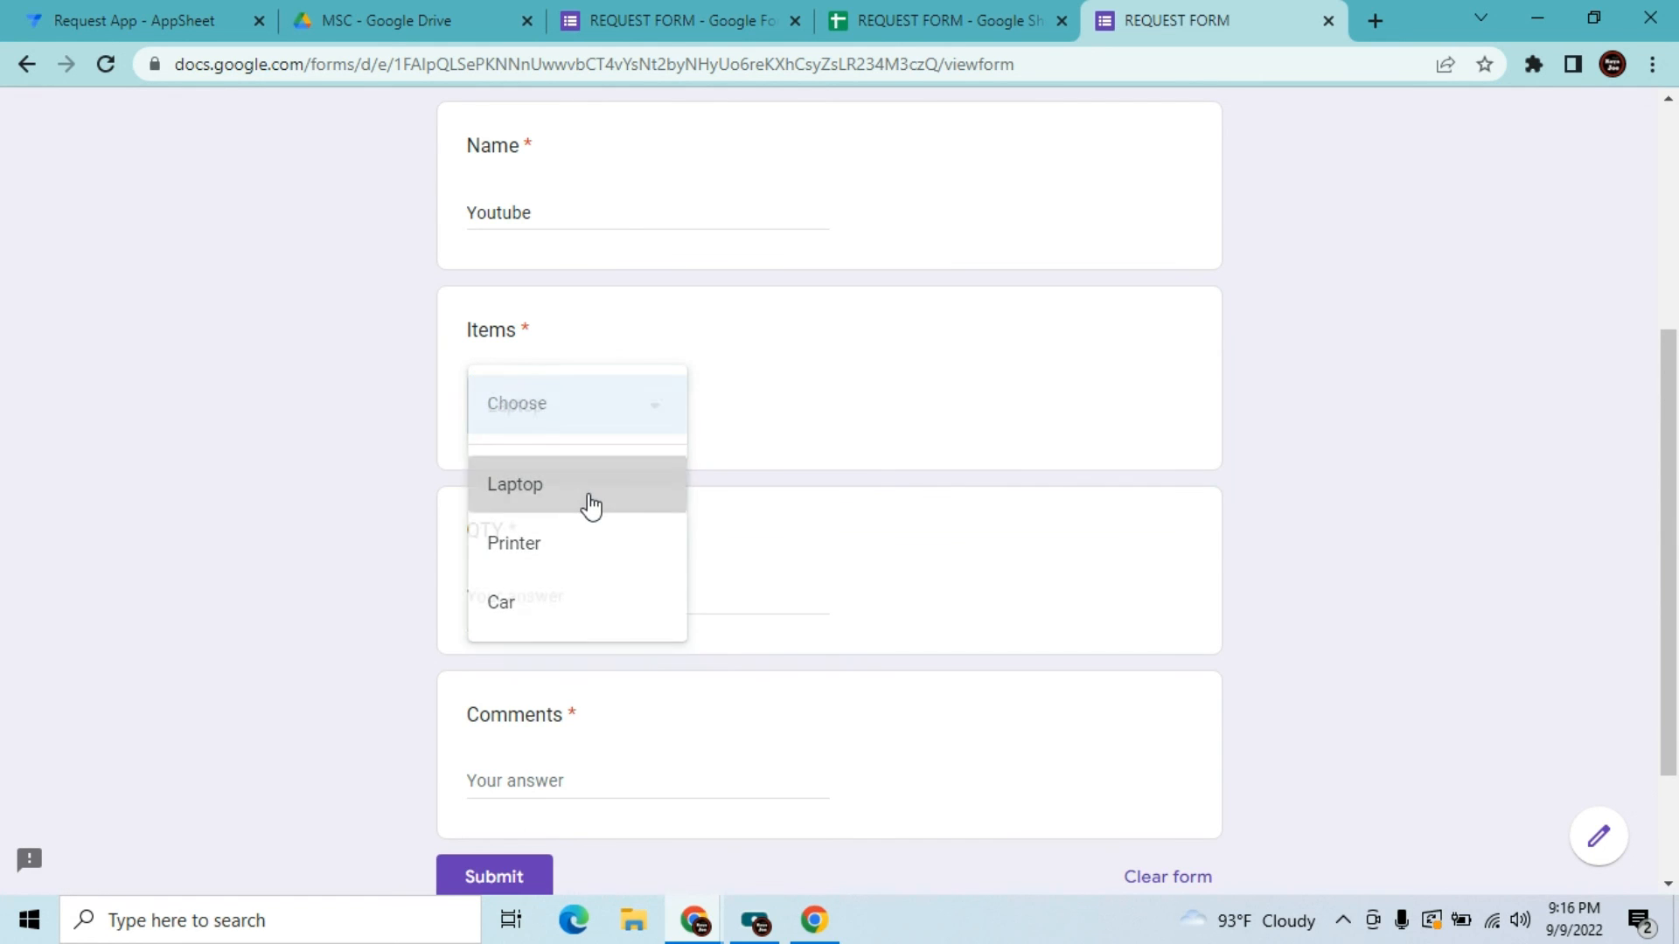
Enter QTY 2 and comment 'Subscribe', then submit the request form
{"action": "left_click", "coordinate": [560, 593]}
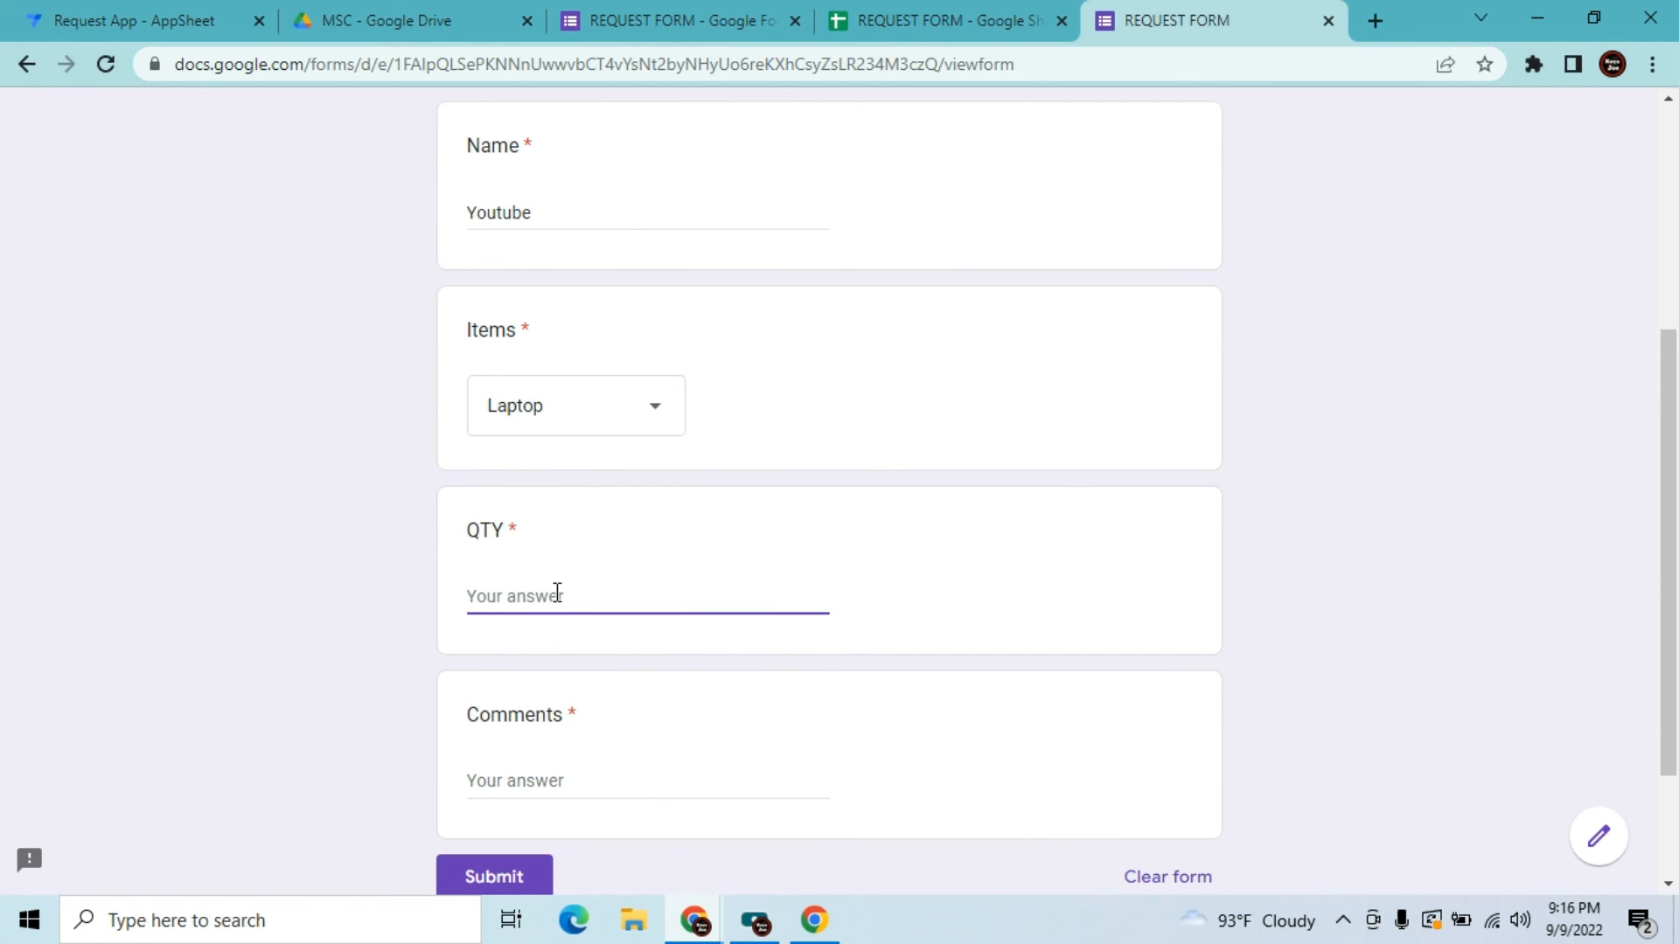
{"action": "type", "text": "2"}
{"action": "key", "text": "Tab"}
{"action": "left_click", "coordinate": [551, 605]}
{"action": "left_click", "coordinate": [520, 778]}
{"action": "type", "text": "Subscribe"}
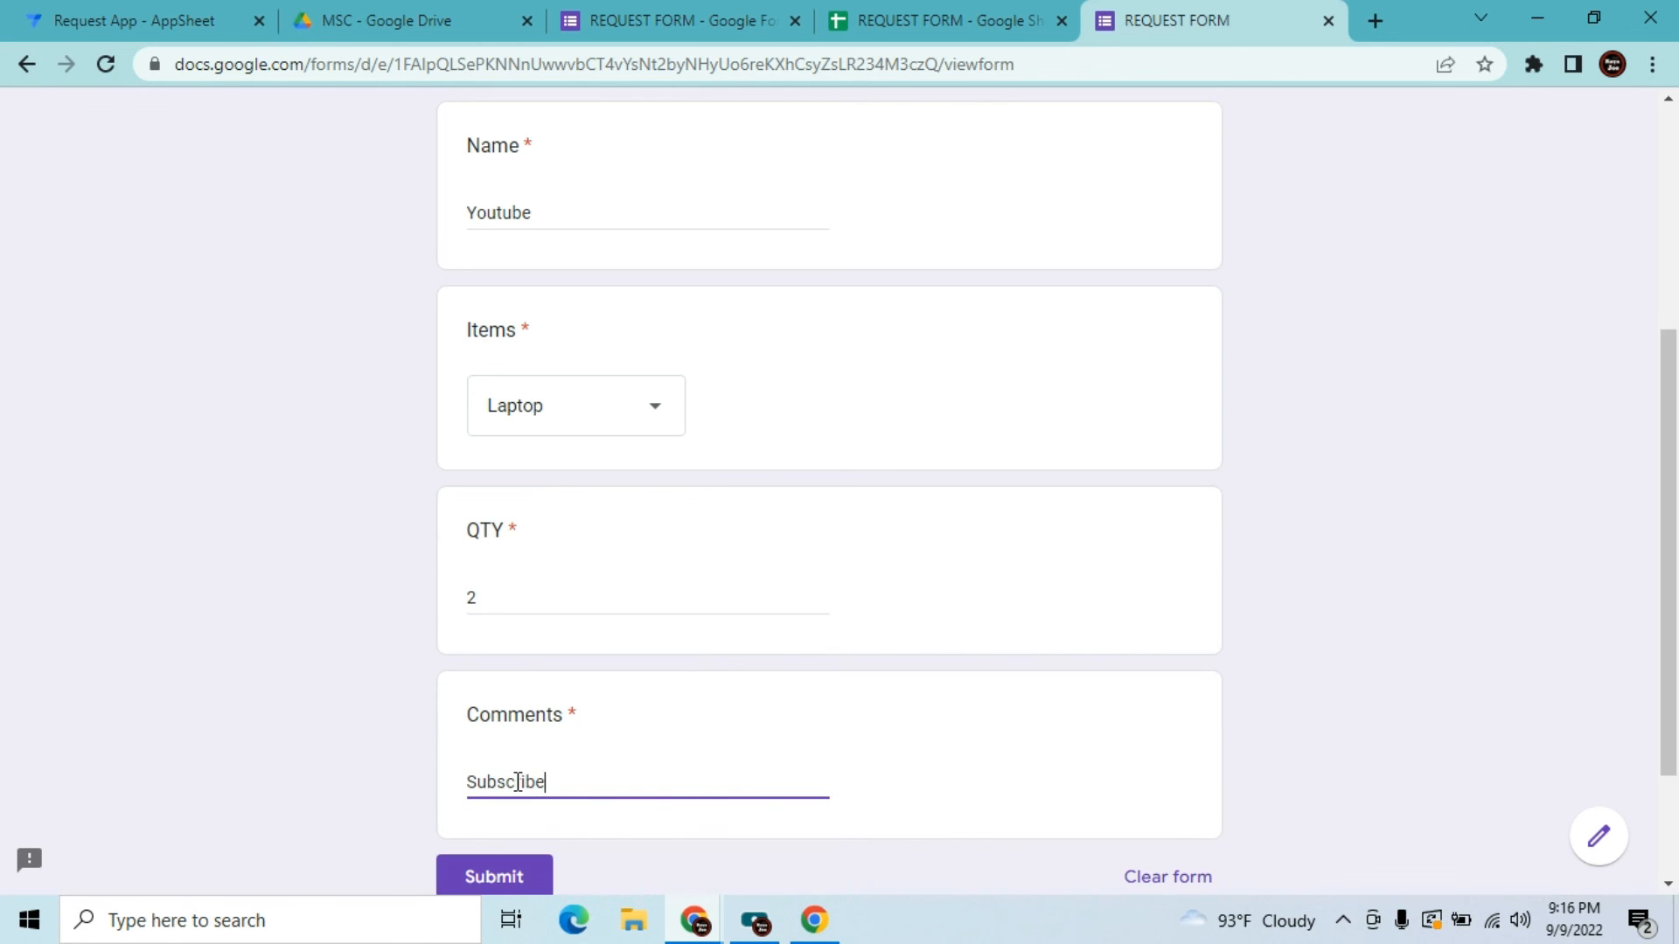
{"action": "key", "text": "Tab"}
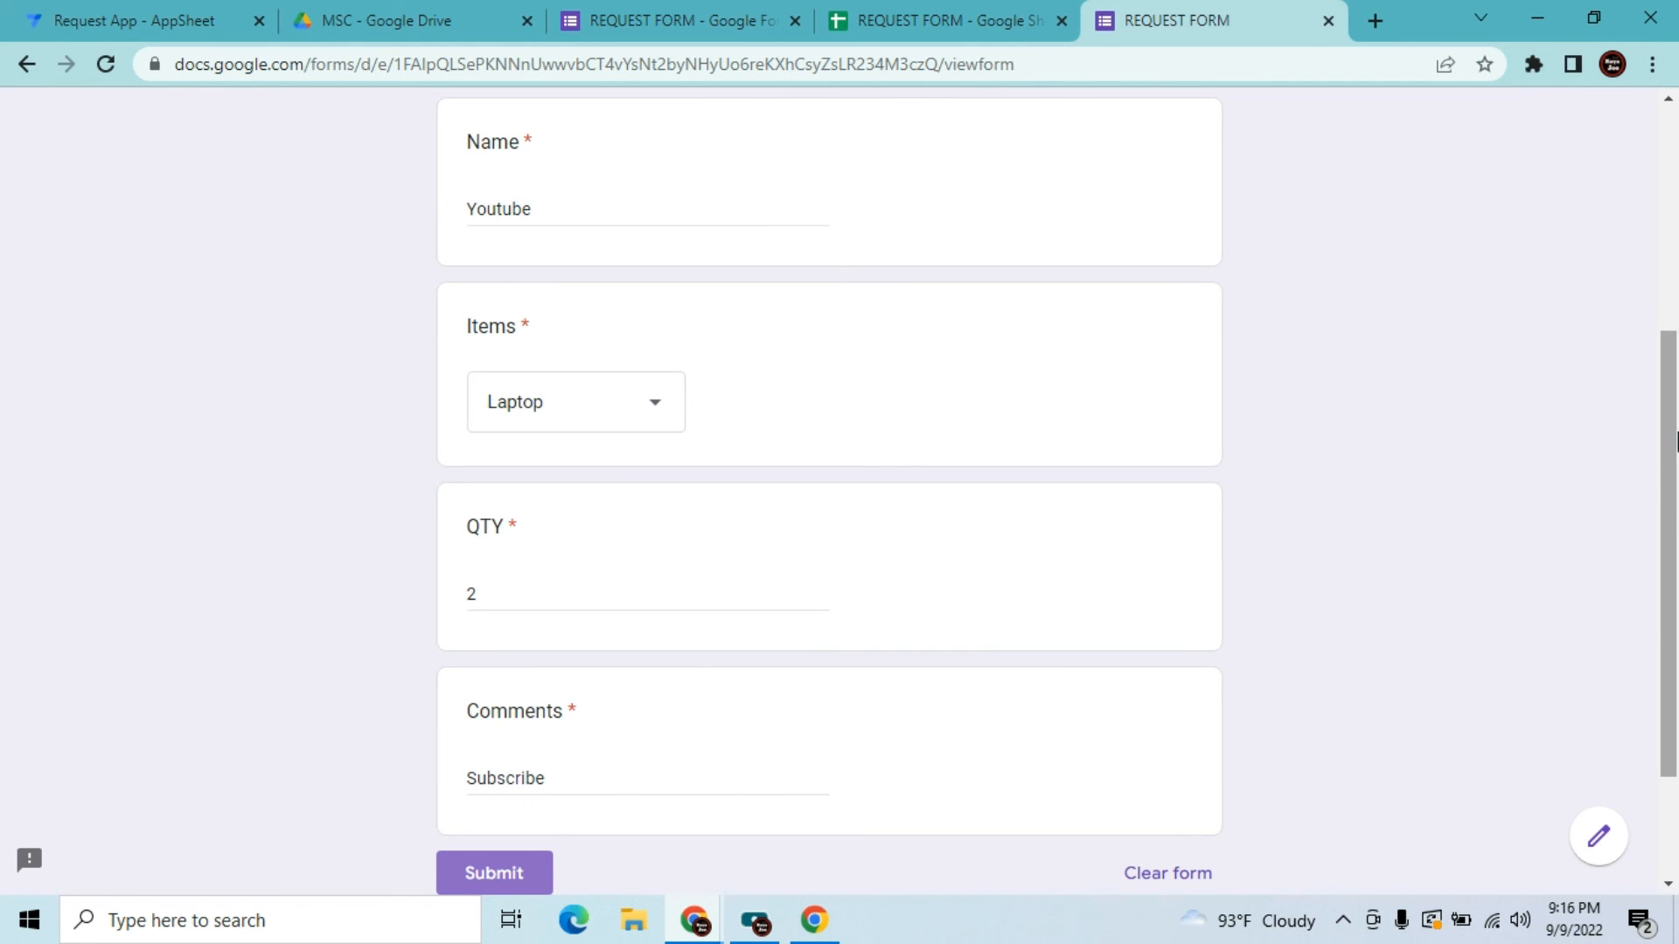
{"action": "left_click_drag", "start_coordinate": [1670, 425], "coordinate": [1672, 477]}
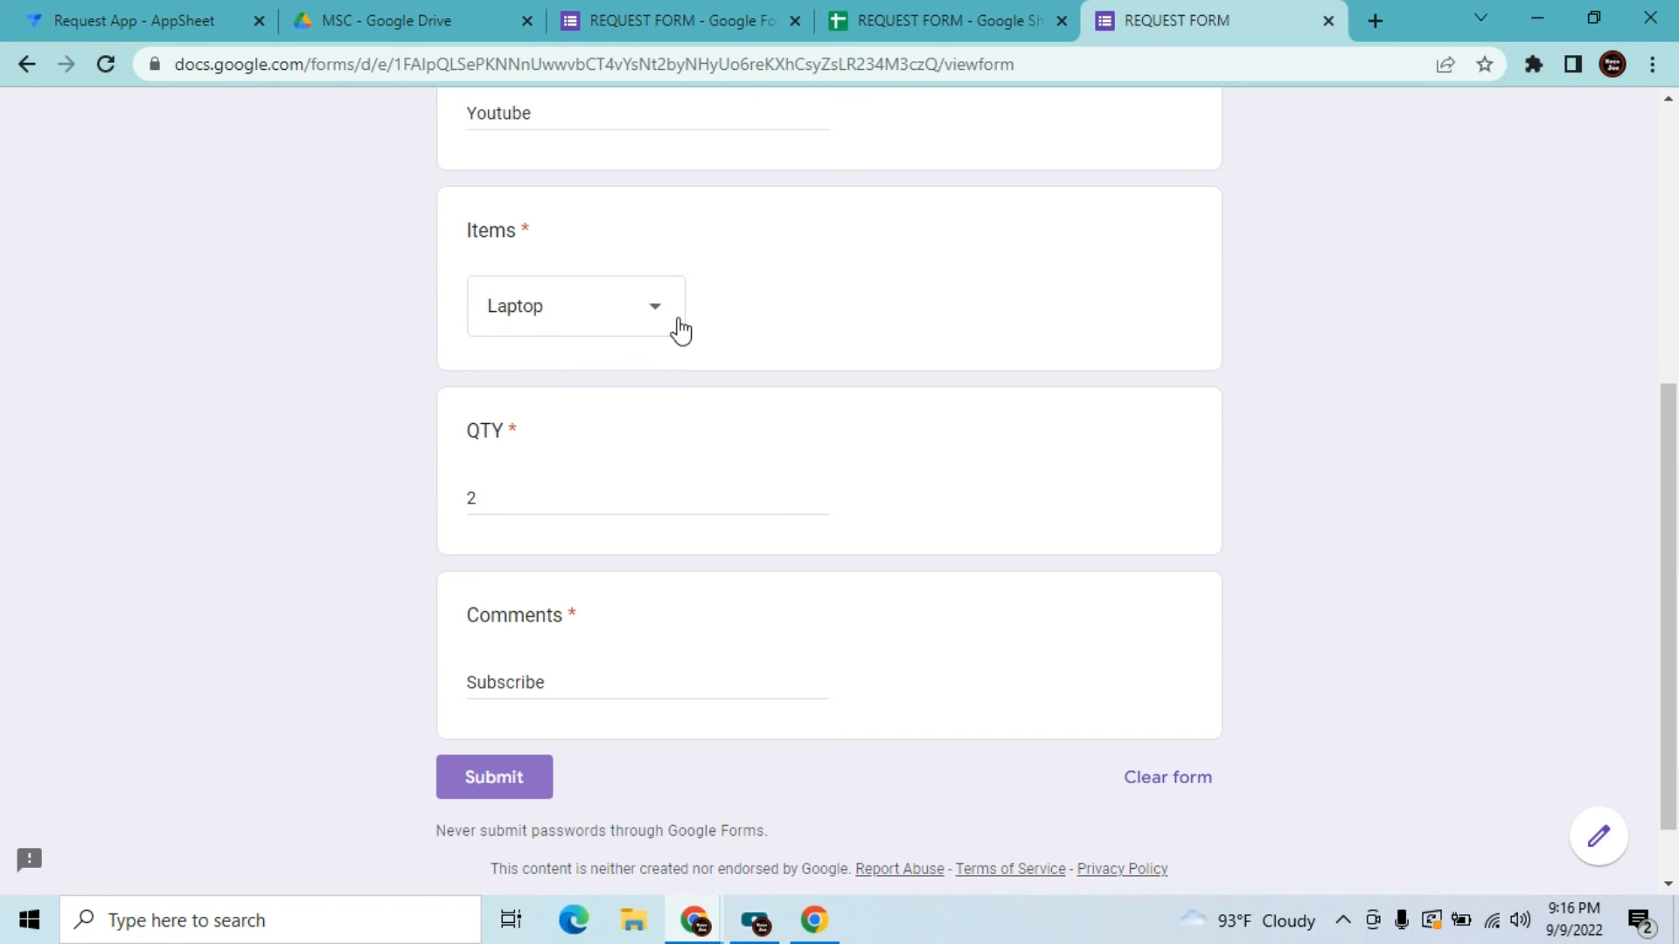
{"action": "left_click", "coordinate": [497, 778]}
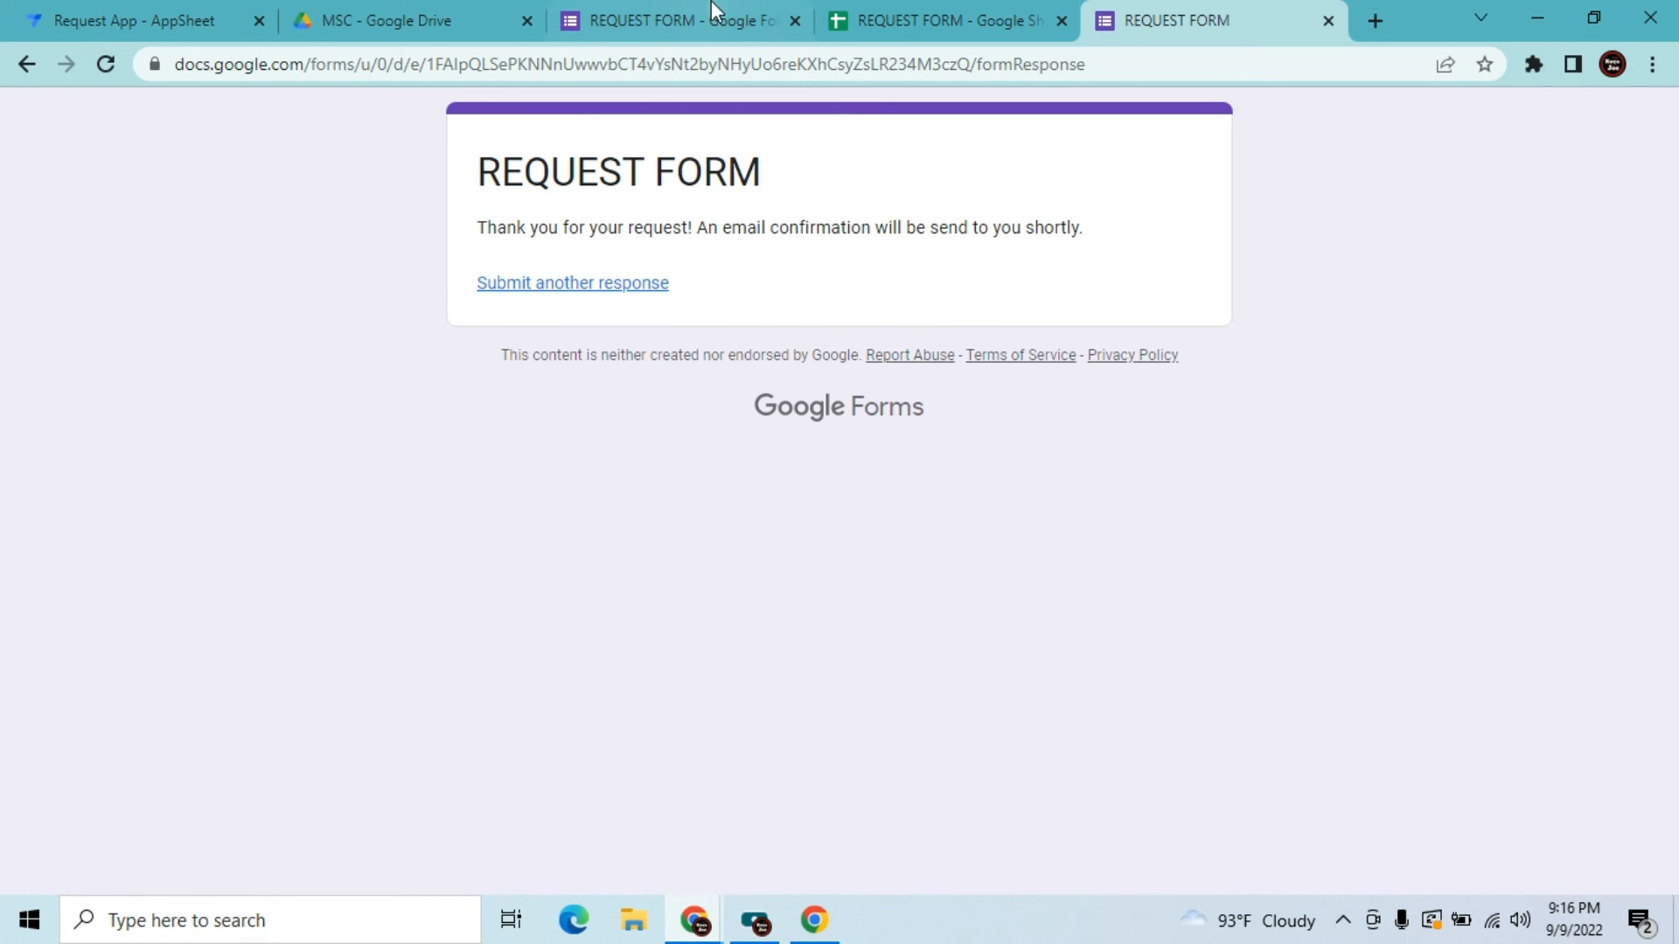
Check the new response row in the sheet, then open the new JVT-Corporation 'Your Request' email in Gmail
{"action": "left_click", "coordinate": [875, 19]}
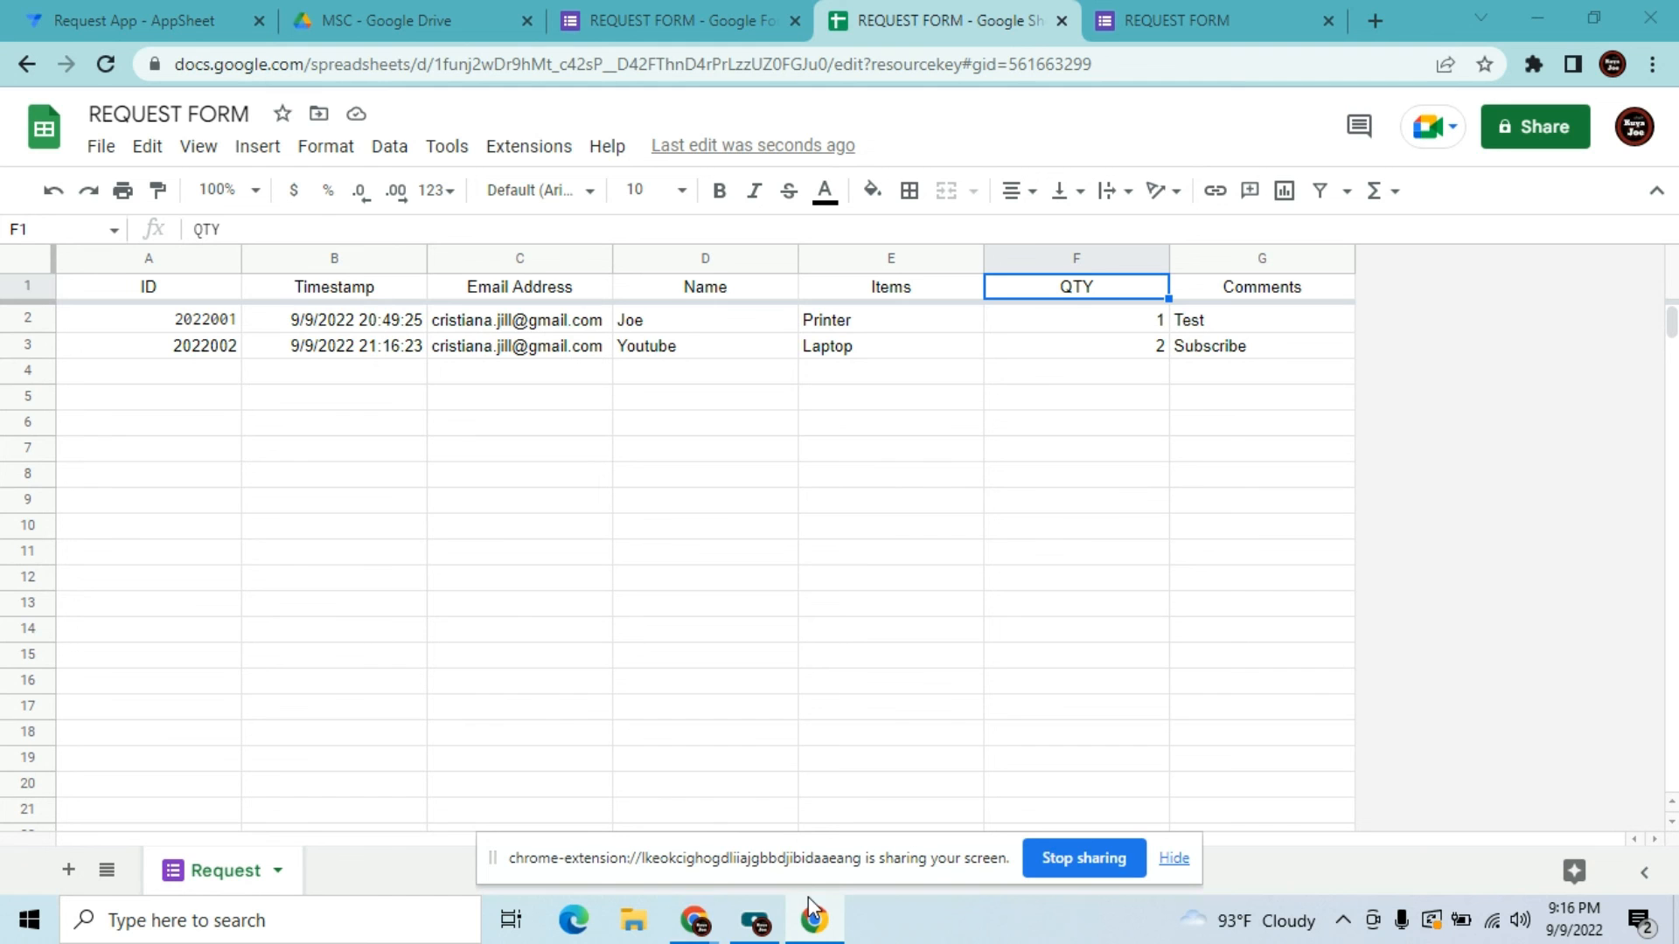
{"action": "mouse_move", "coordinate": [700, 929]}
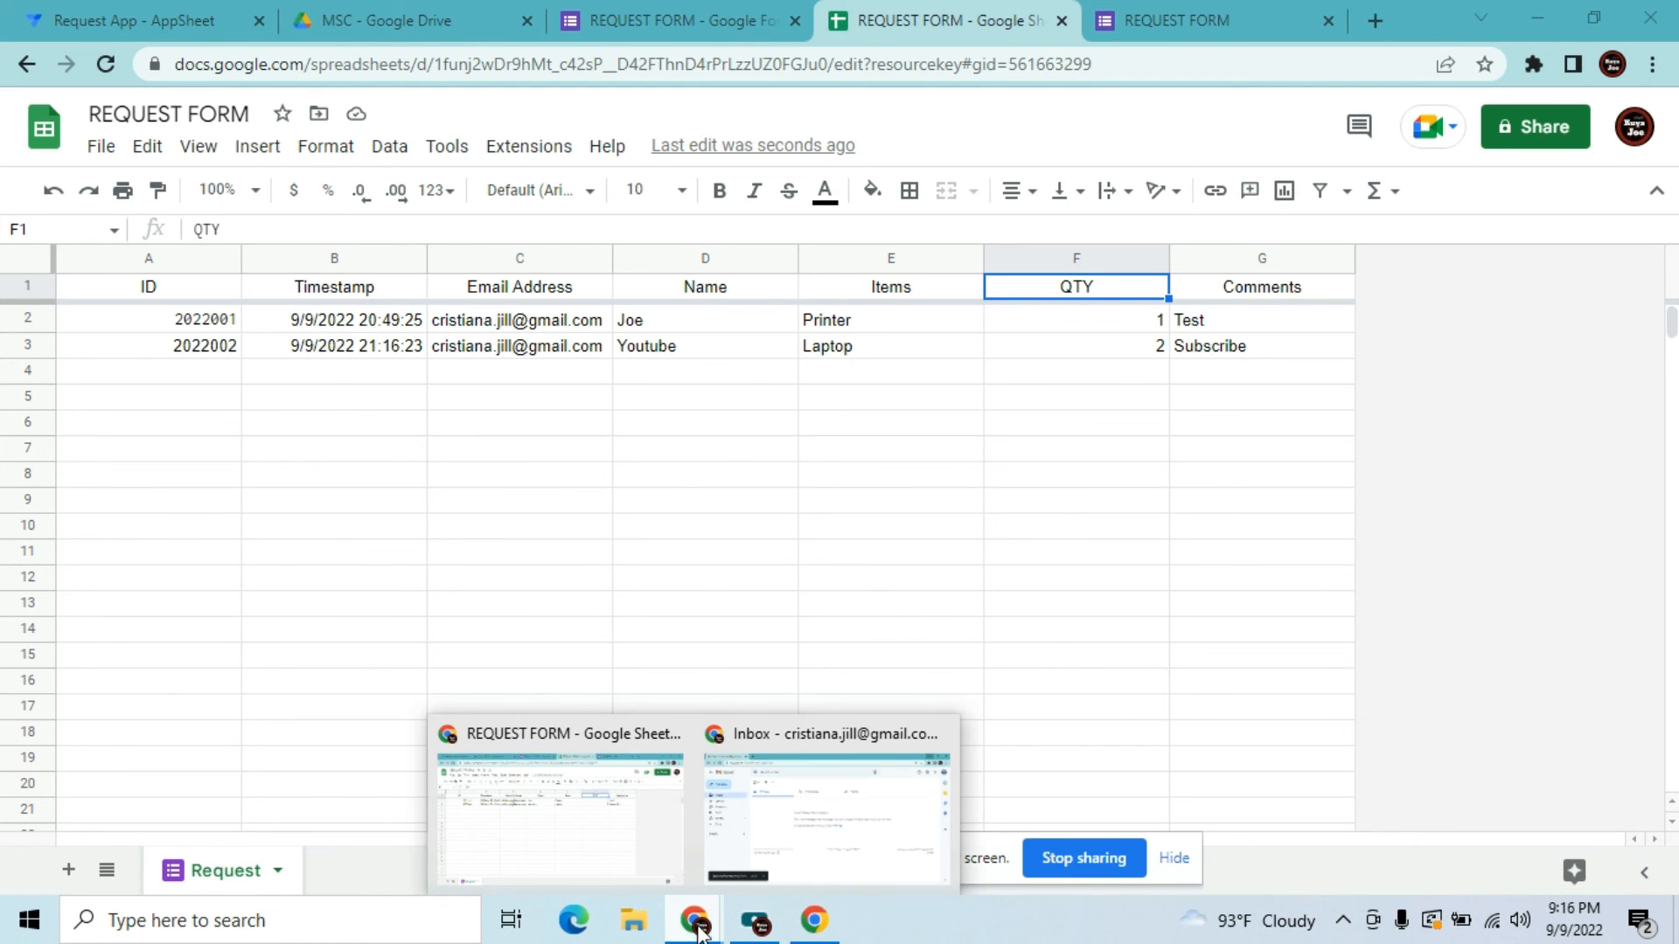
{"action": "left_click", "coordinate": [816, 851]}
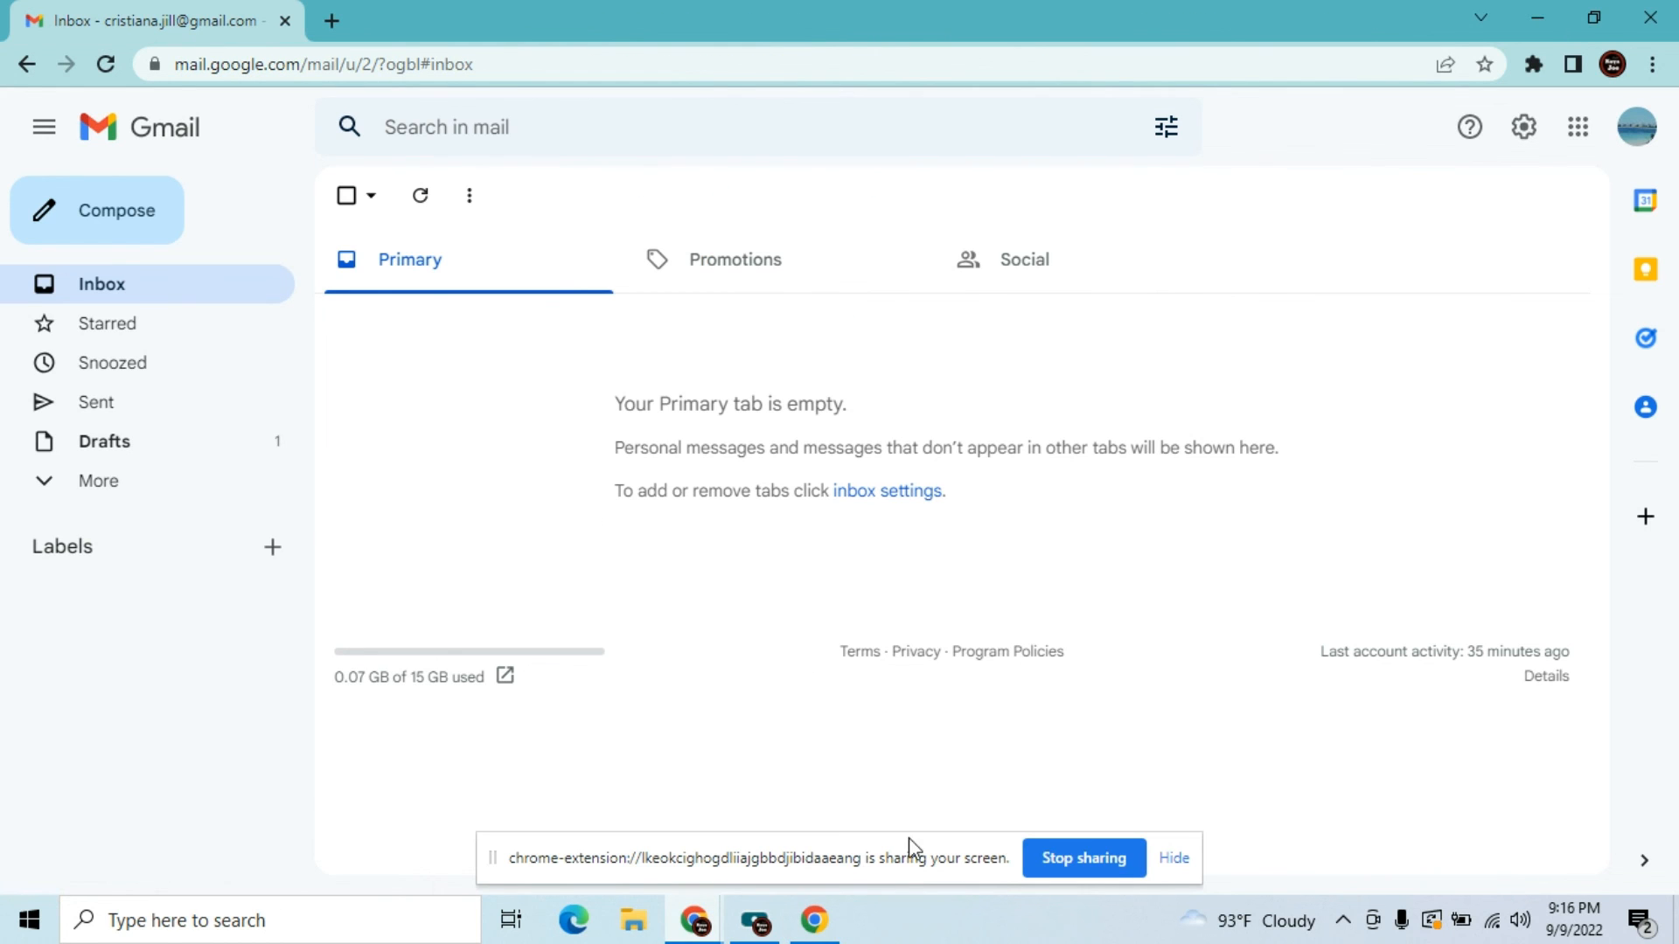
{"action": "left_click", "coordinate": [1170, 857]}
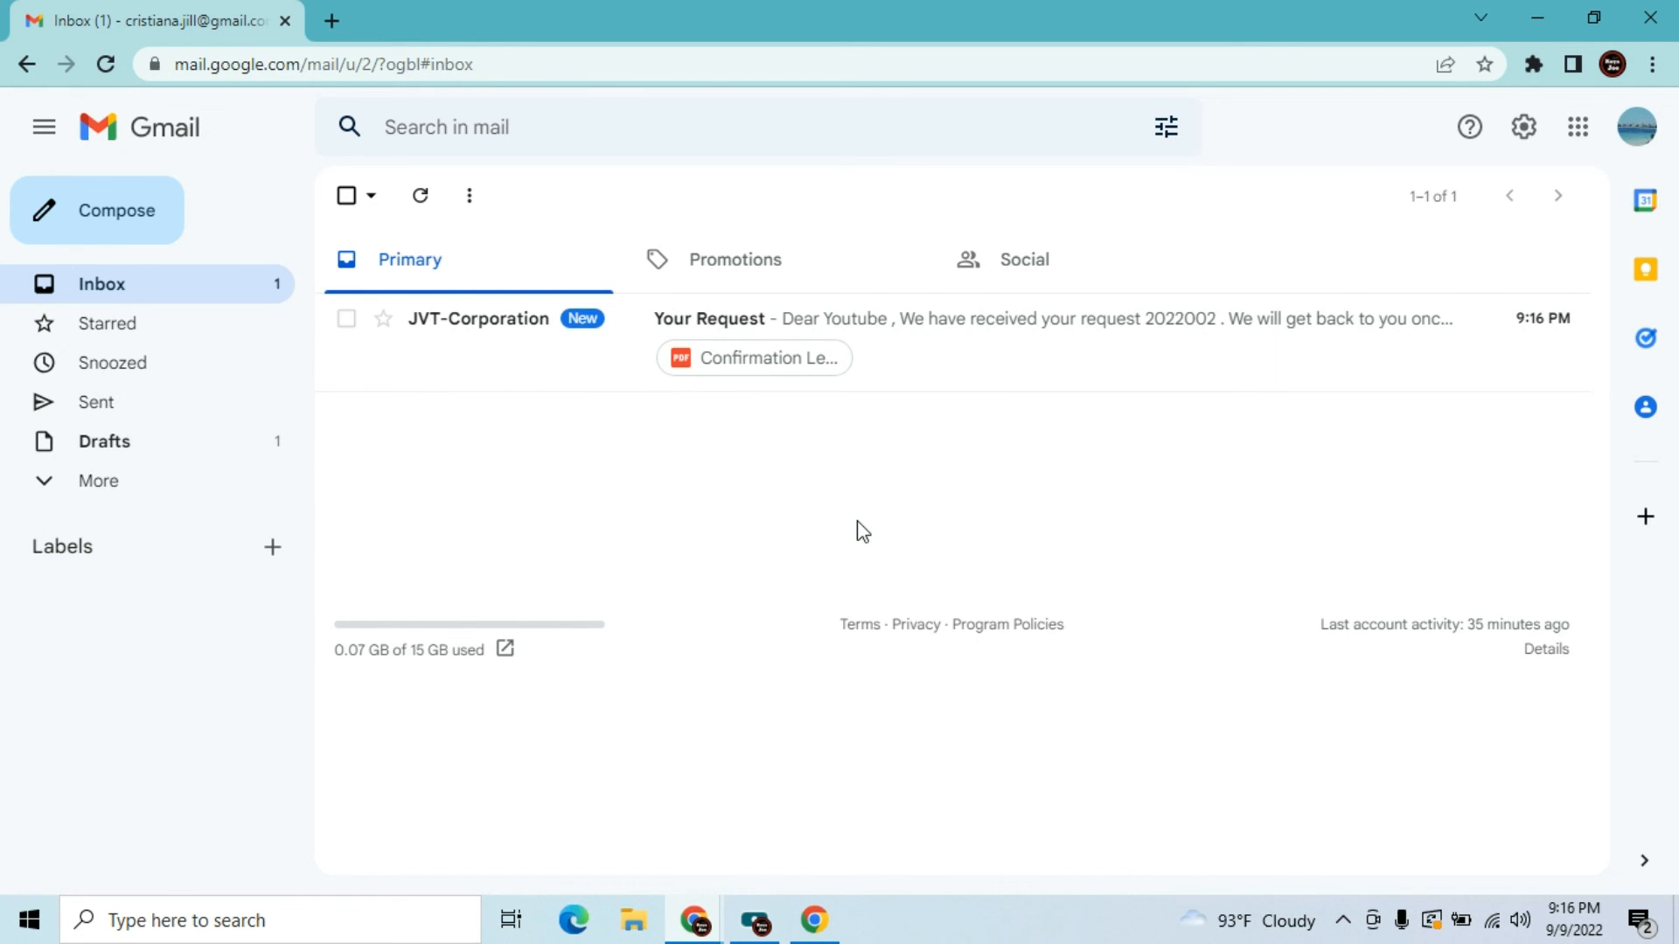
{"action": "left_click", "coordinate": [521, 332]}
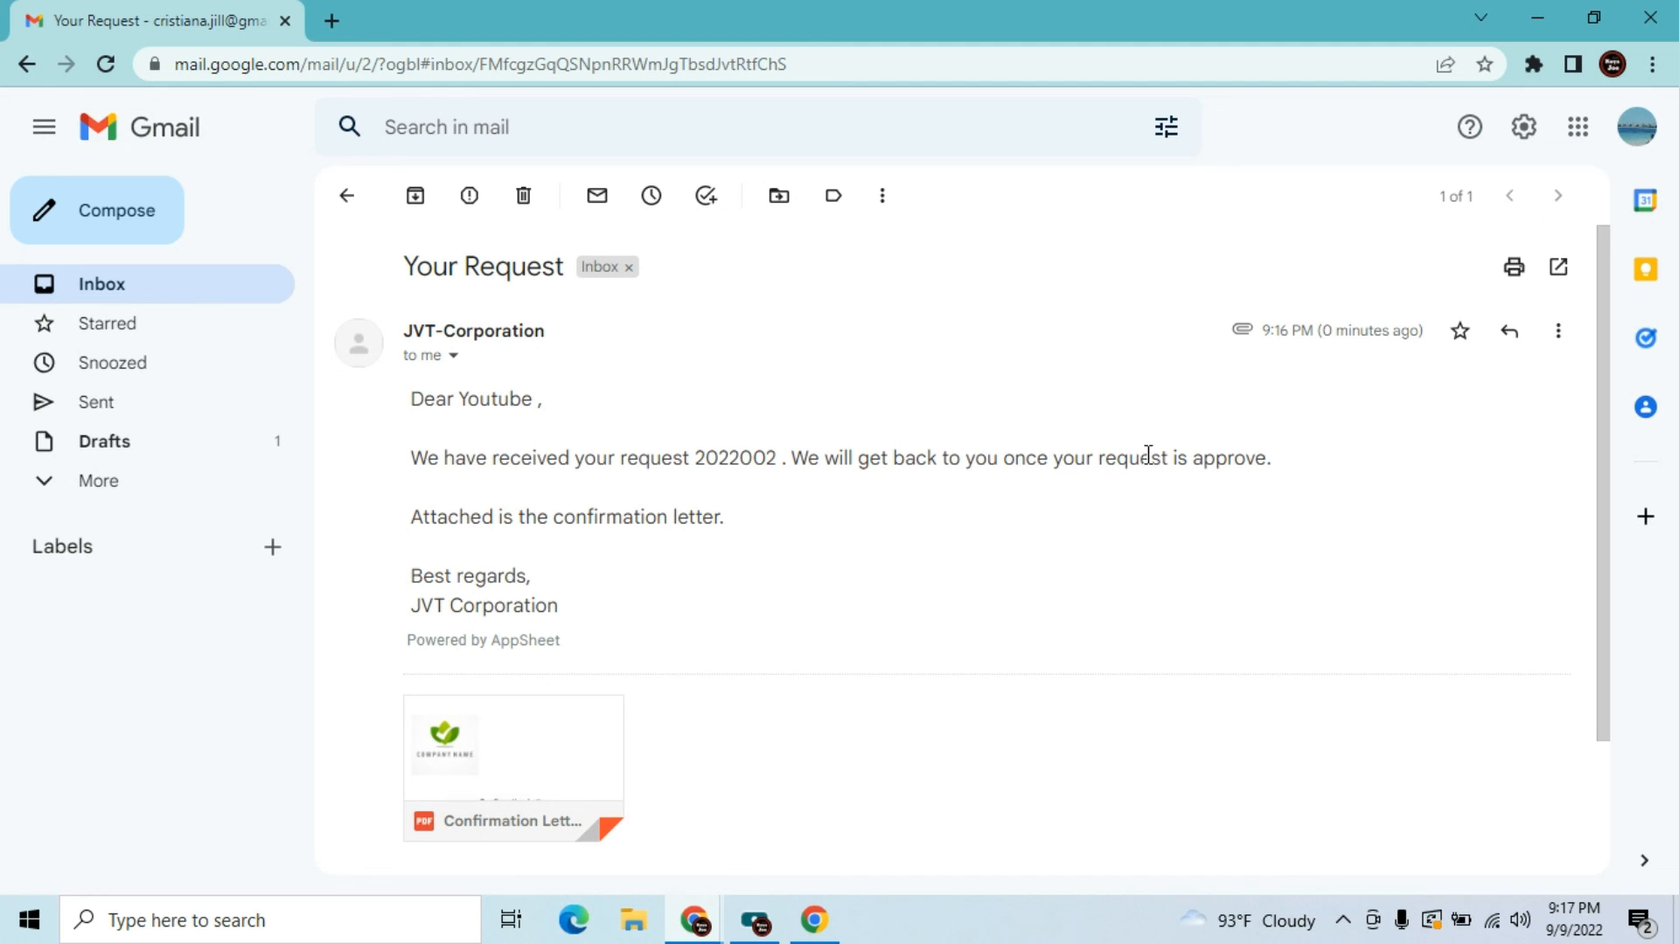
{"action": "mouse_move", "coordinate": [483, 835]}
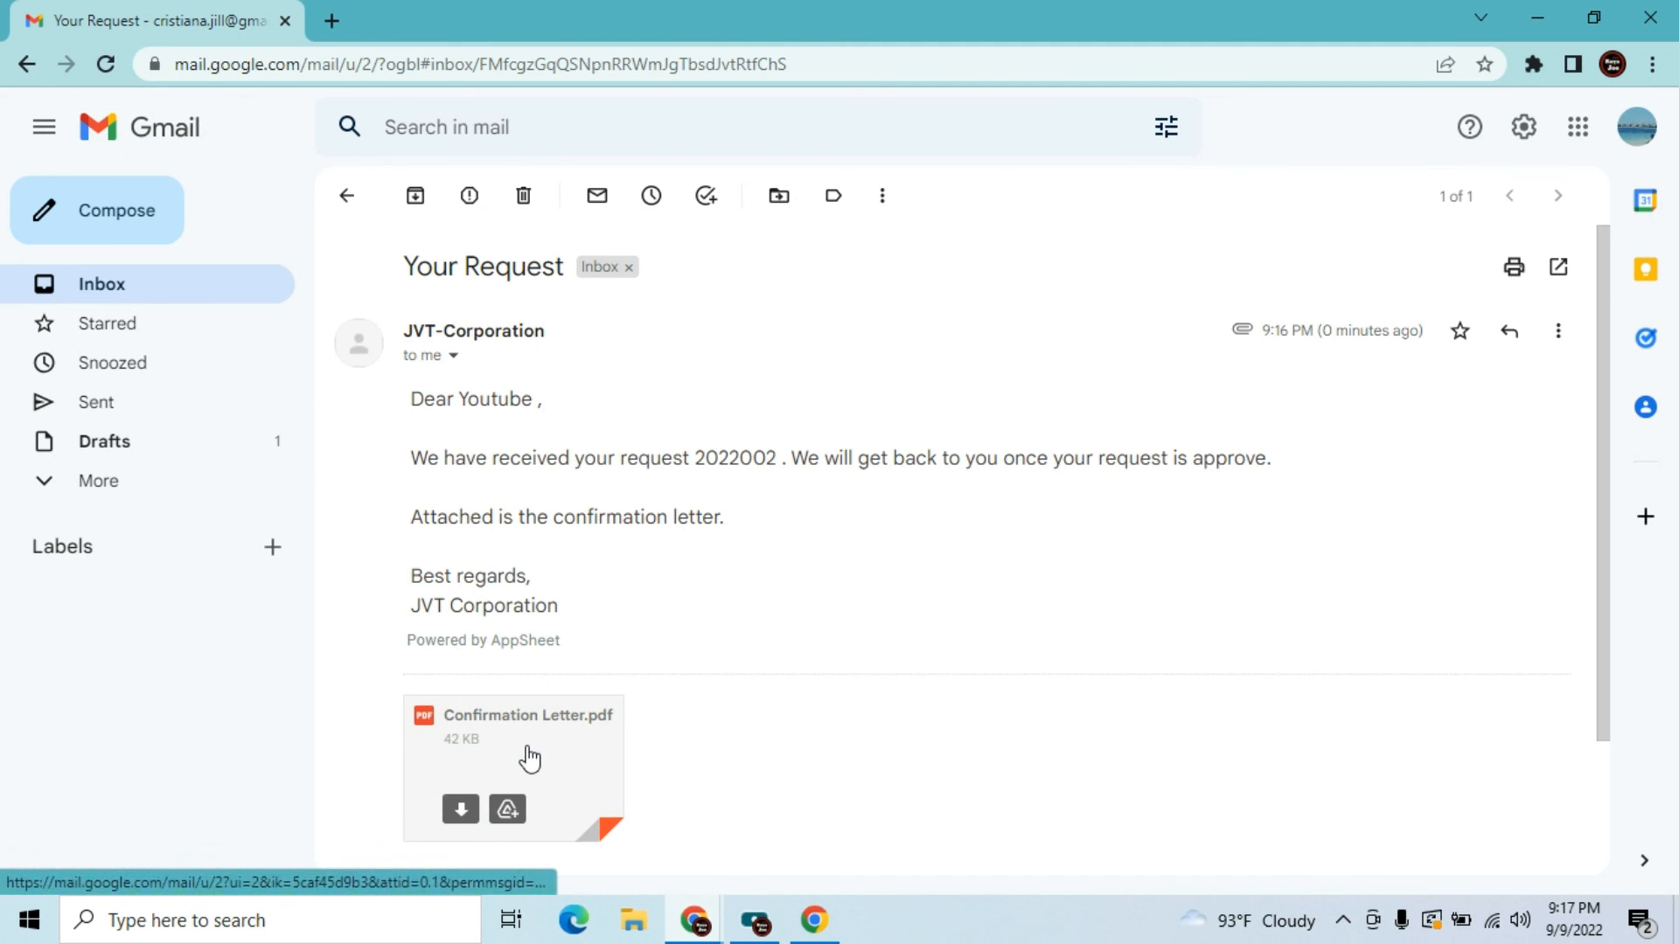
{"action": "left_click", "coordinate": [526, 747]}
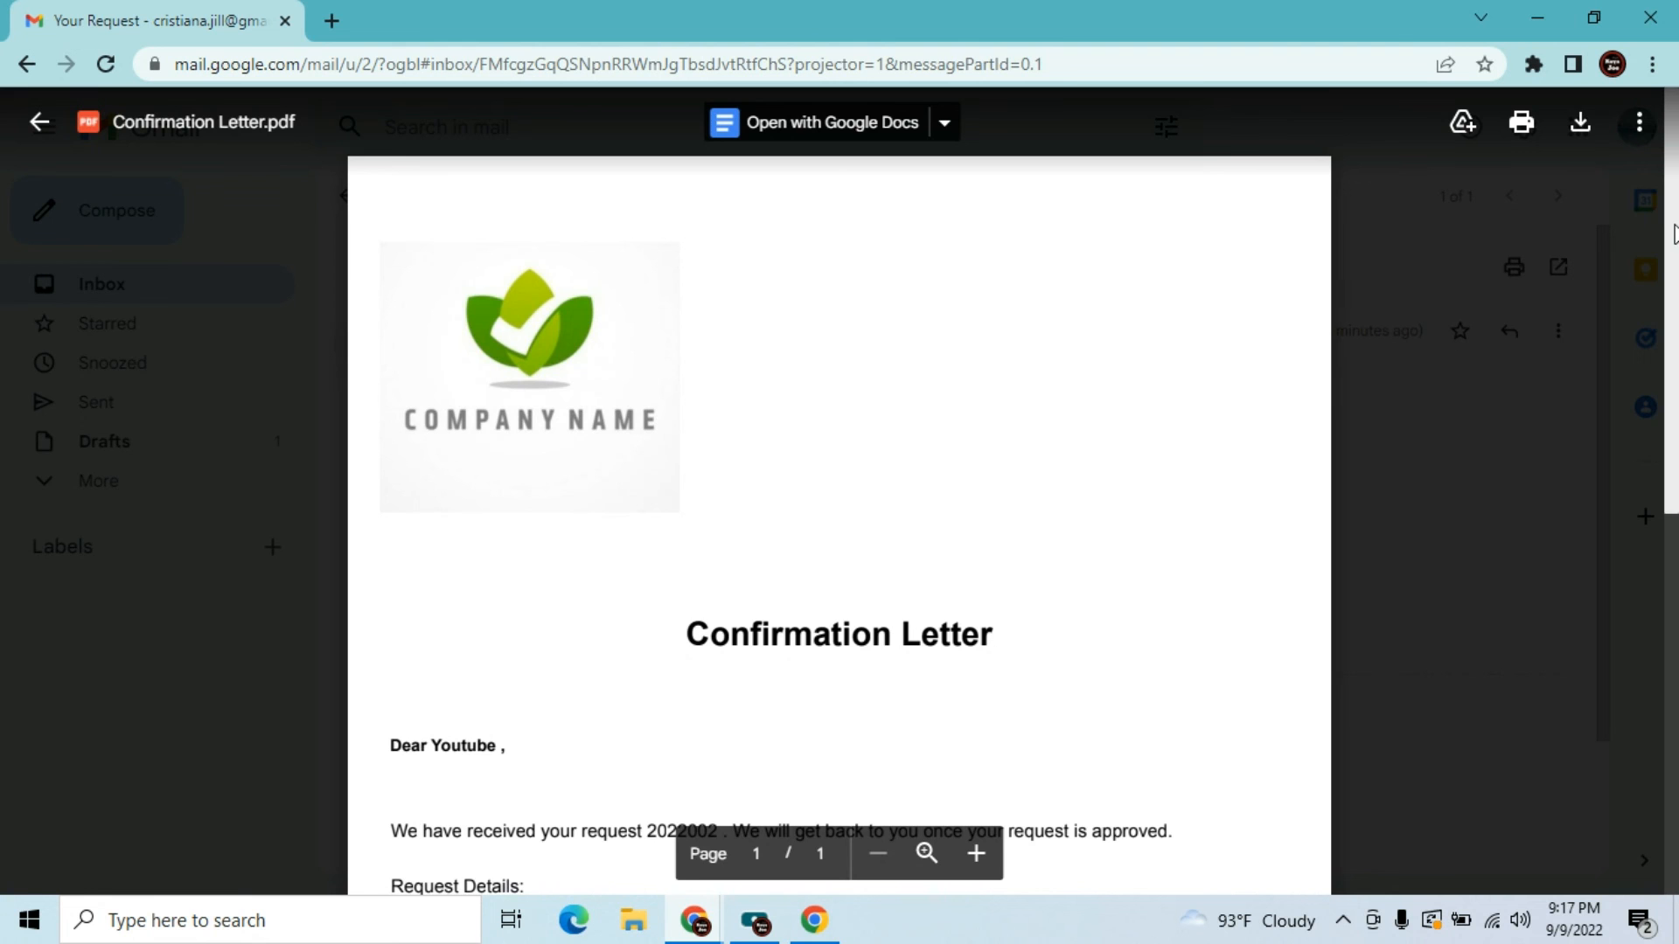
{"action": "left_click_drag", "start_coordinate": [1672, 241], "coordinate": [1670, 479]}
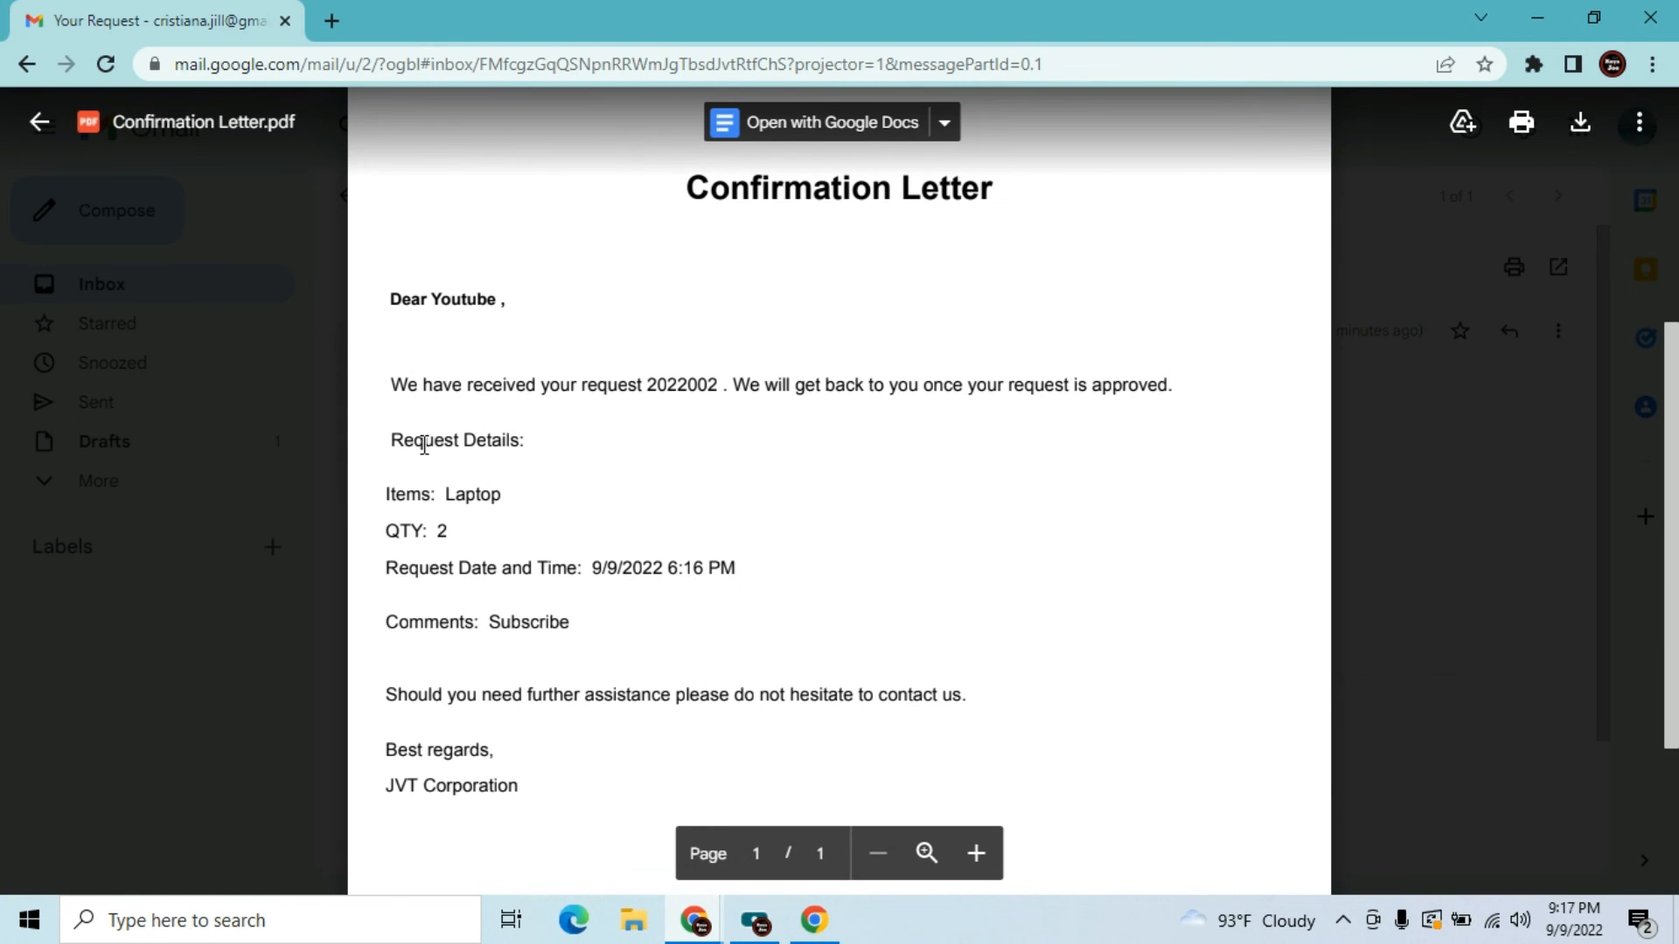
{"action": "left_click_drag", "start_coordinate": [525, 446], "coordinate": [438, 536]}
{"action": "left_click", "coordinate": [441, 547]}
{"action": "left_click_drag", "start_coordinate": [1671, 509], "coordinate": [1666, 394]}
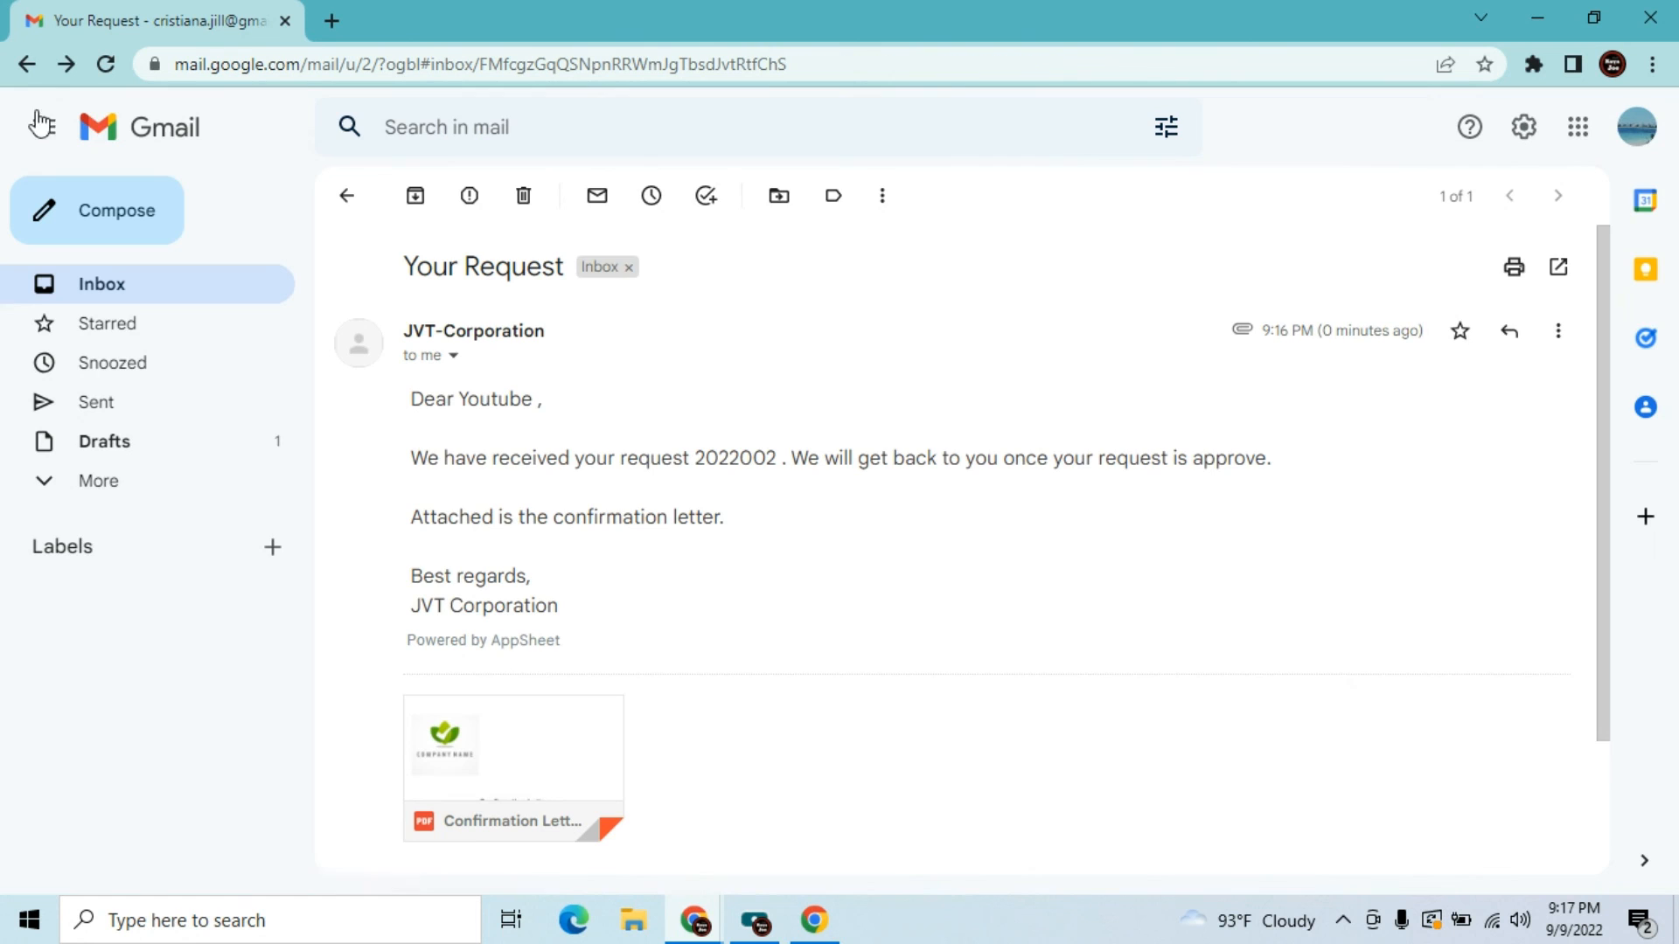
{"action": "left_click", "coordinate": [39, 121]}
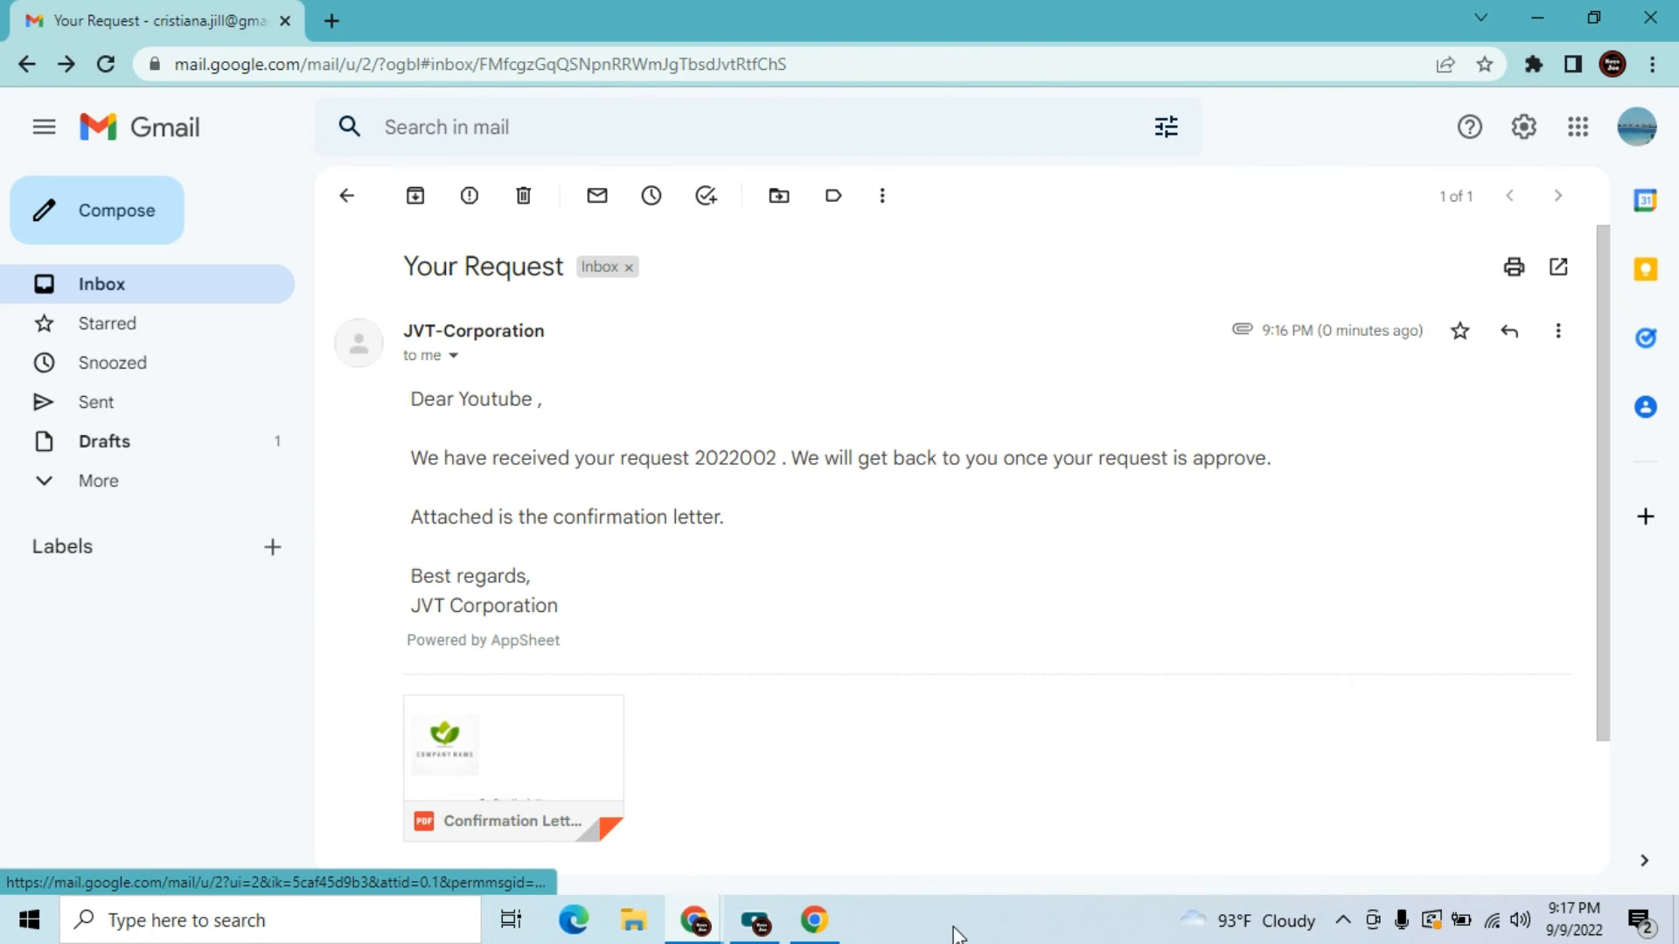
Trash the 'Your Request' conversation from the Gmail inbox and bring the REQUEST FORM spreadsheet forward
{"action": "mouse_move", "coordinate": [767, 901]}
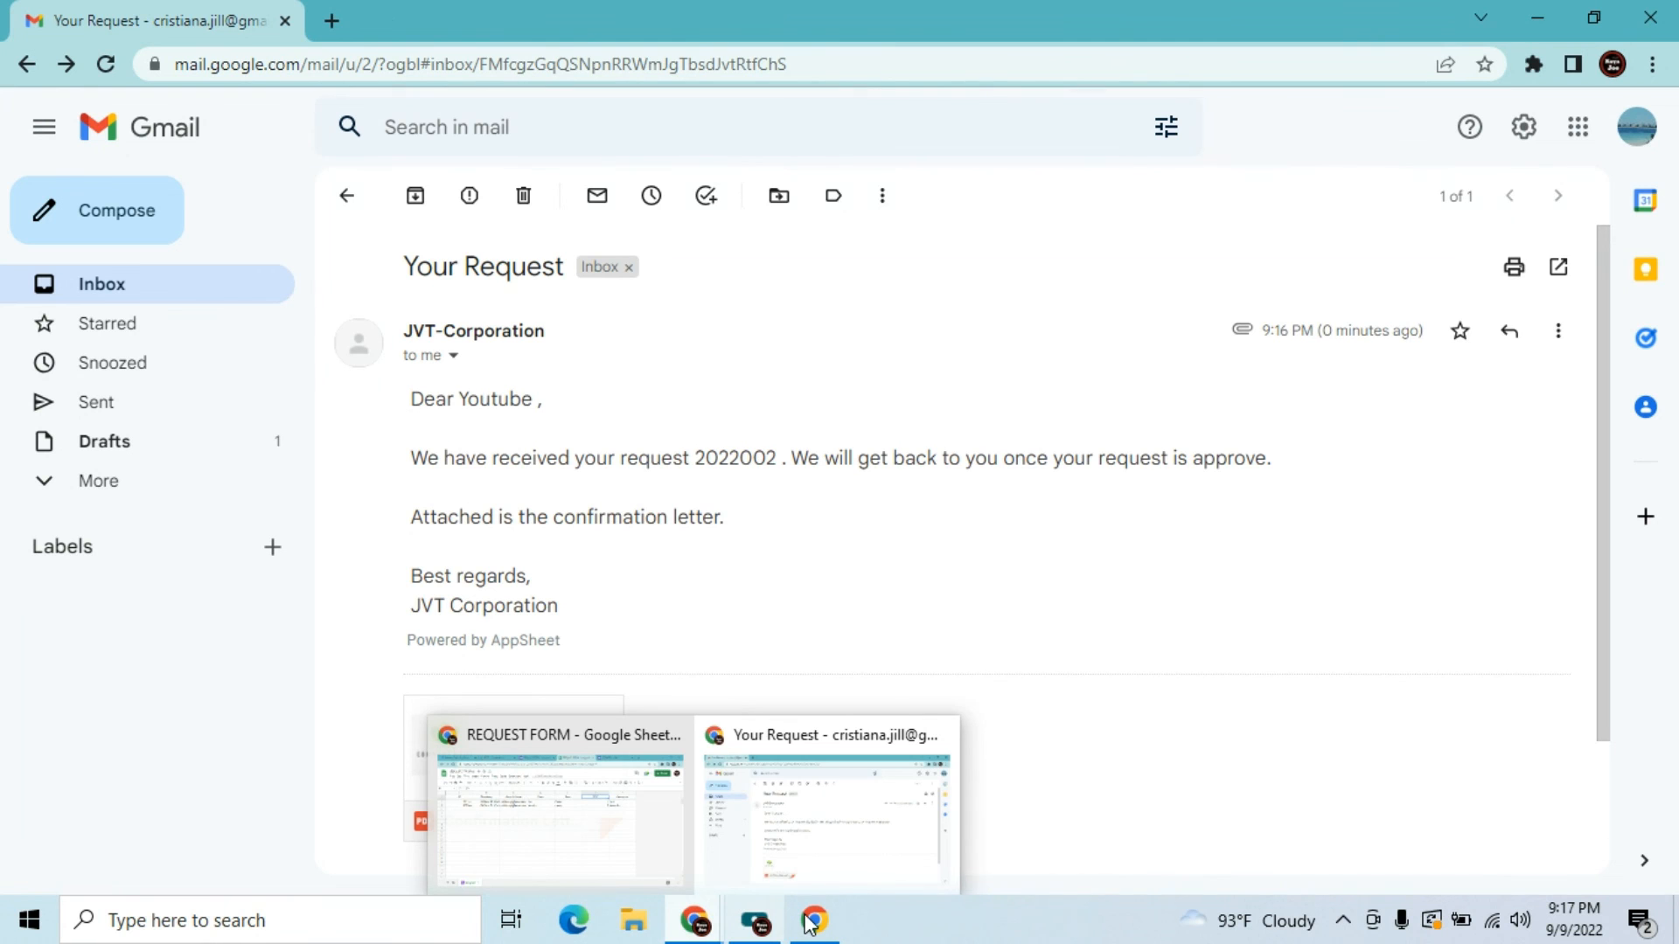
{"action": "left_click", "coordinate": [79, 292]}
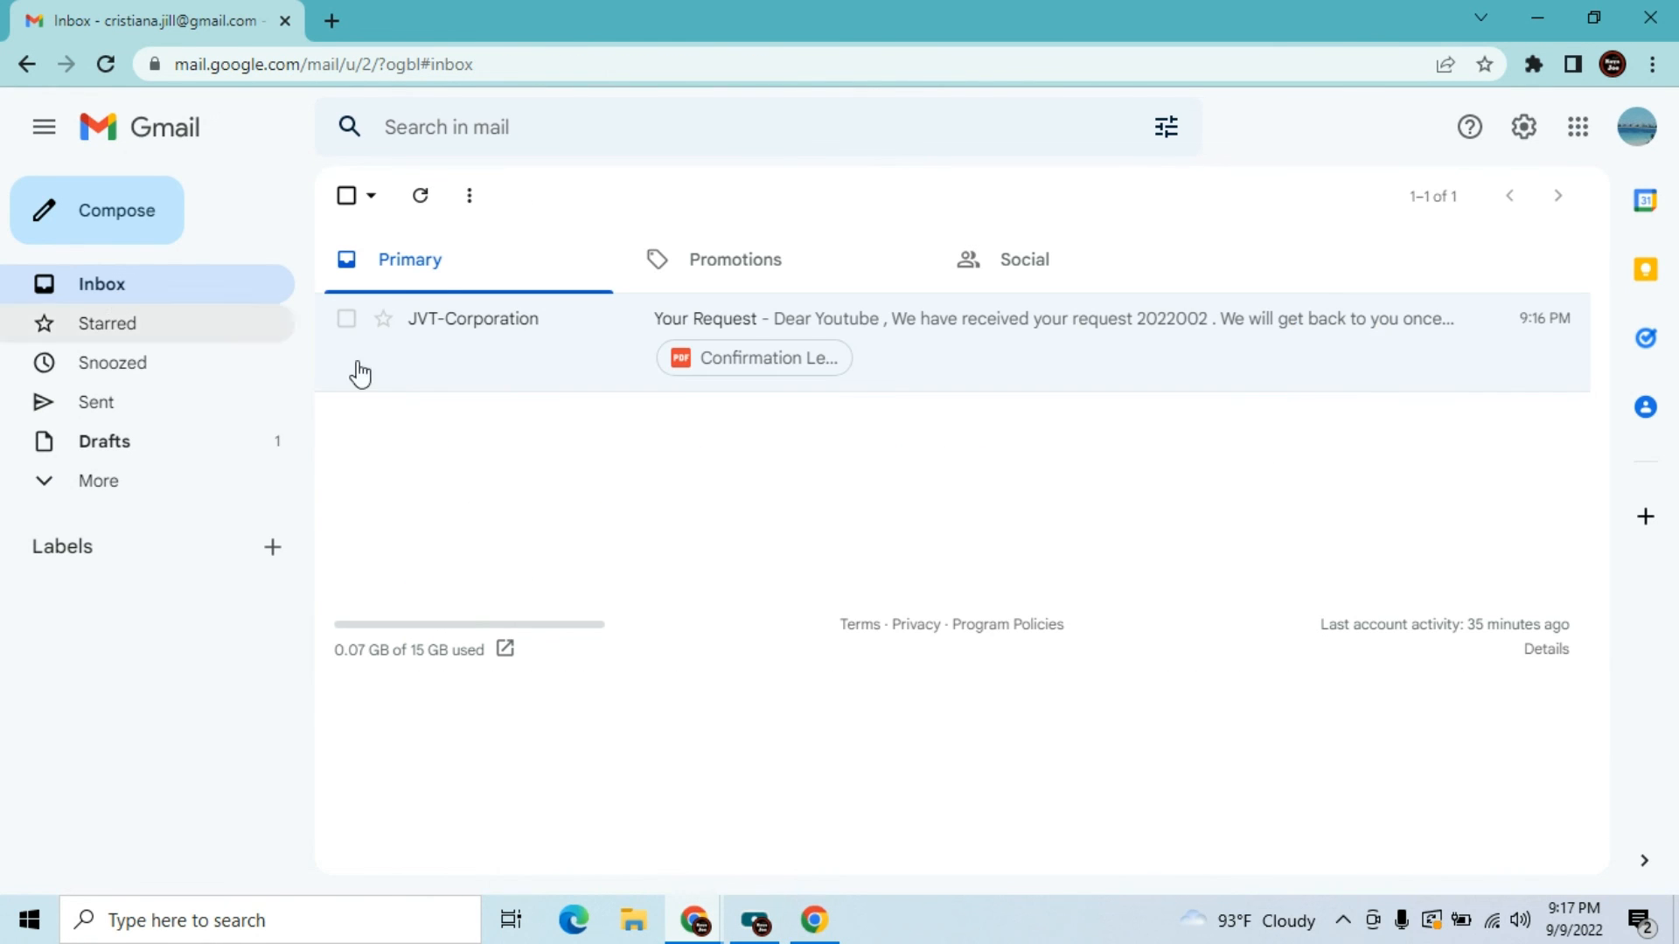
{"action": "left_click", "coordinate": [347, 320]}
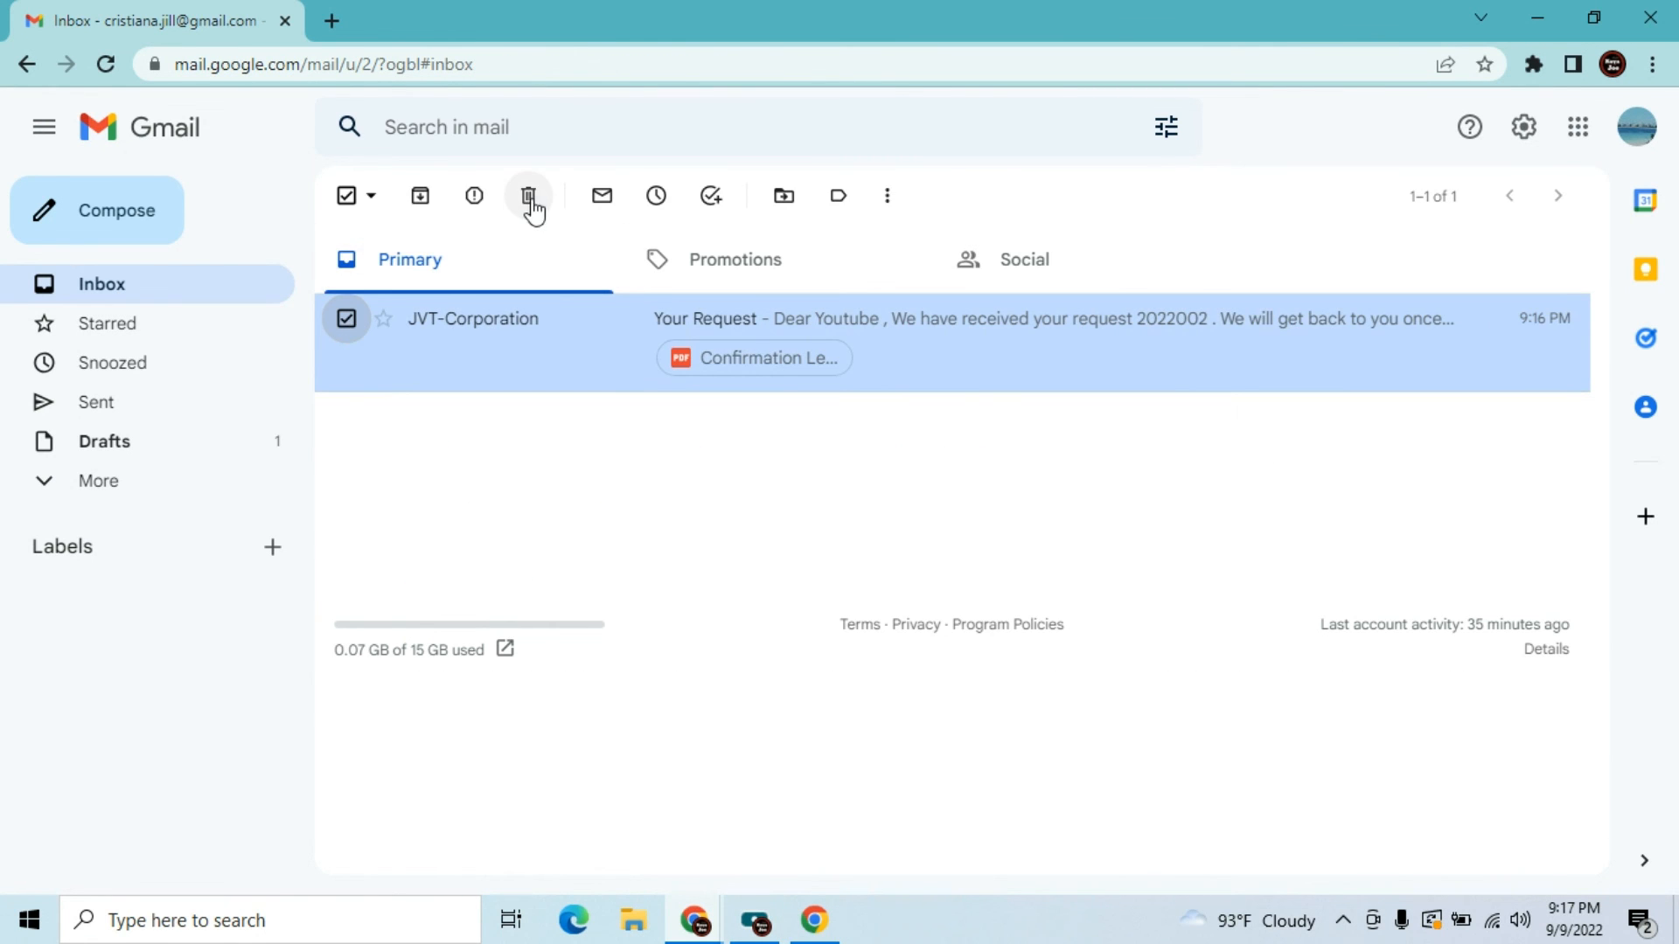
{"action": "left_click", "coordinate": [529, 198]}
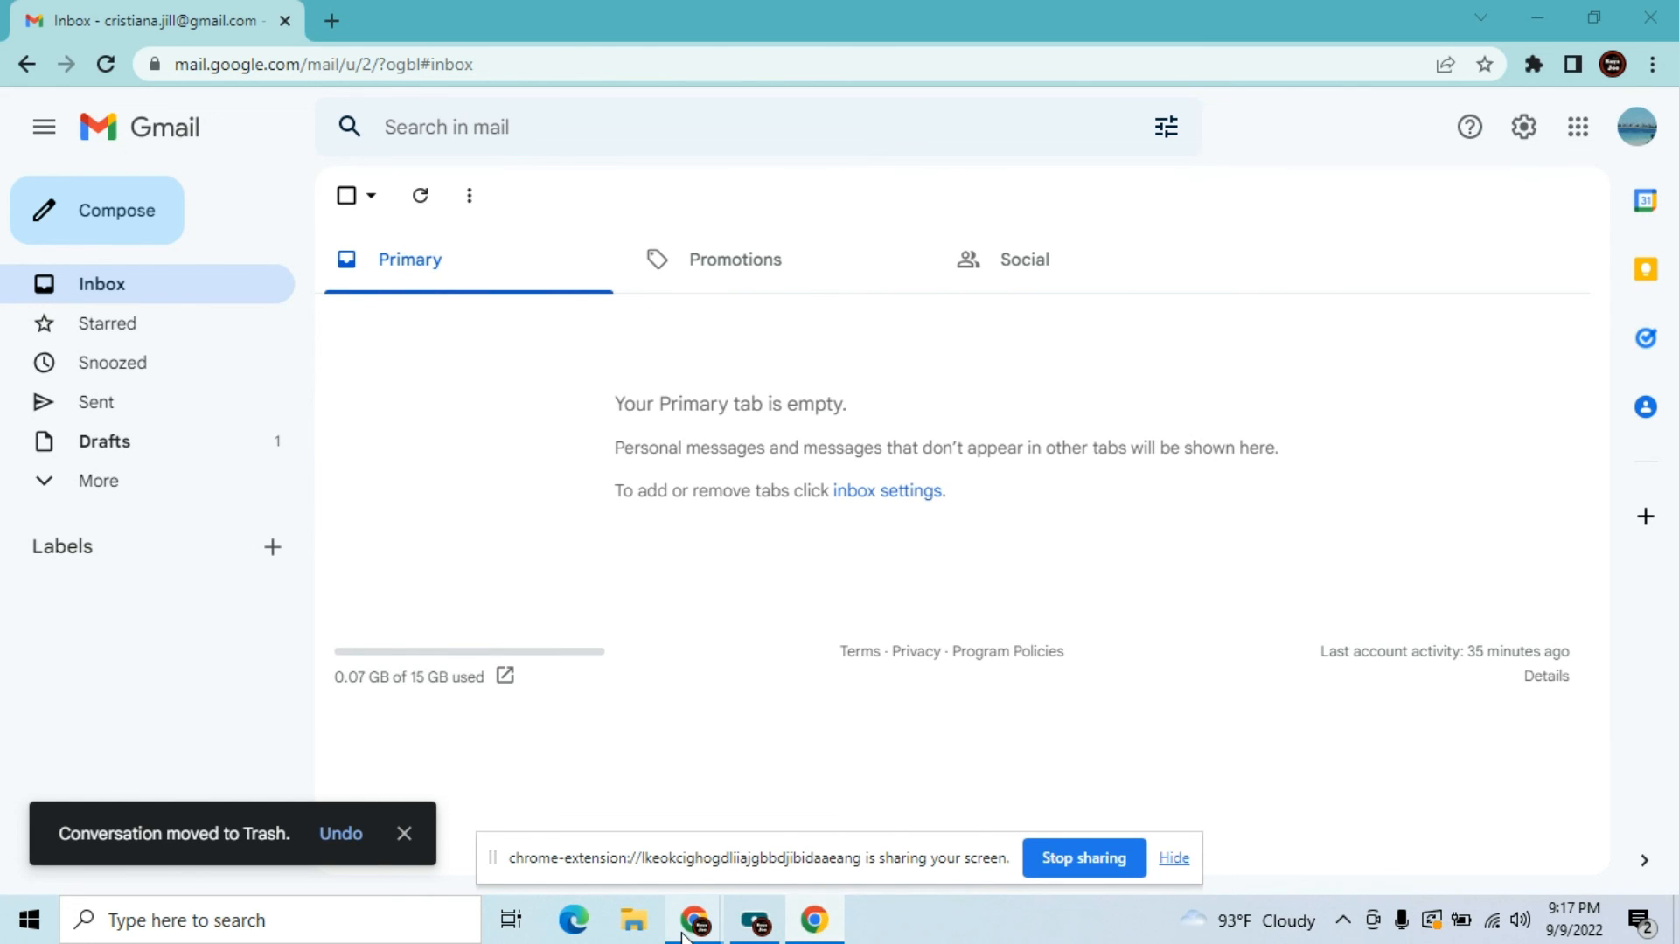
{"action": "mouse_move", "coordinate": [684, 934]}
{"action": "left_click", "coordinate": [622, 800]}
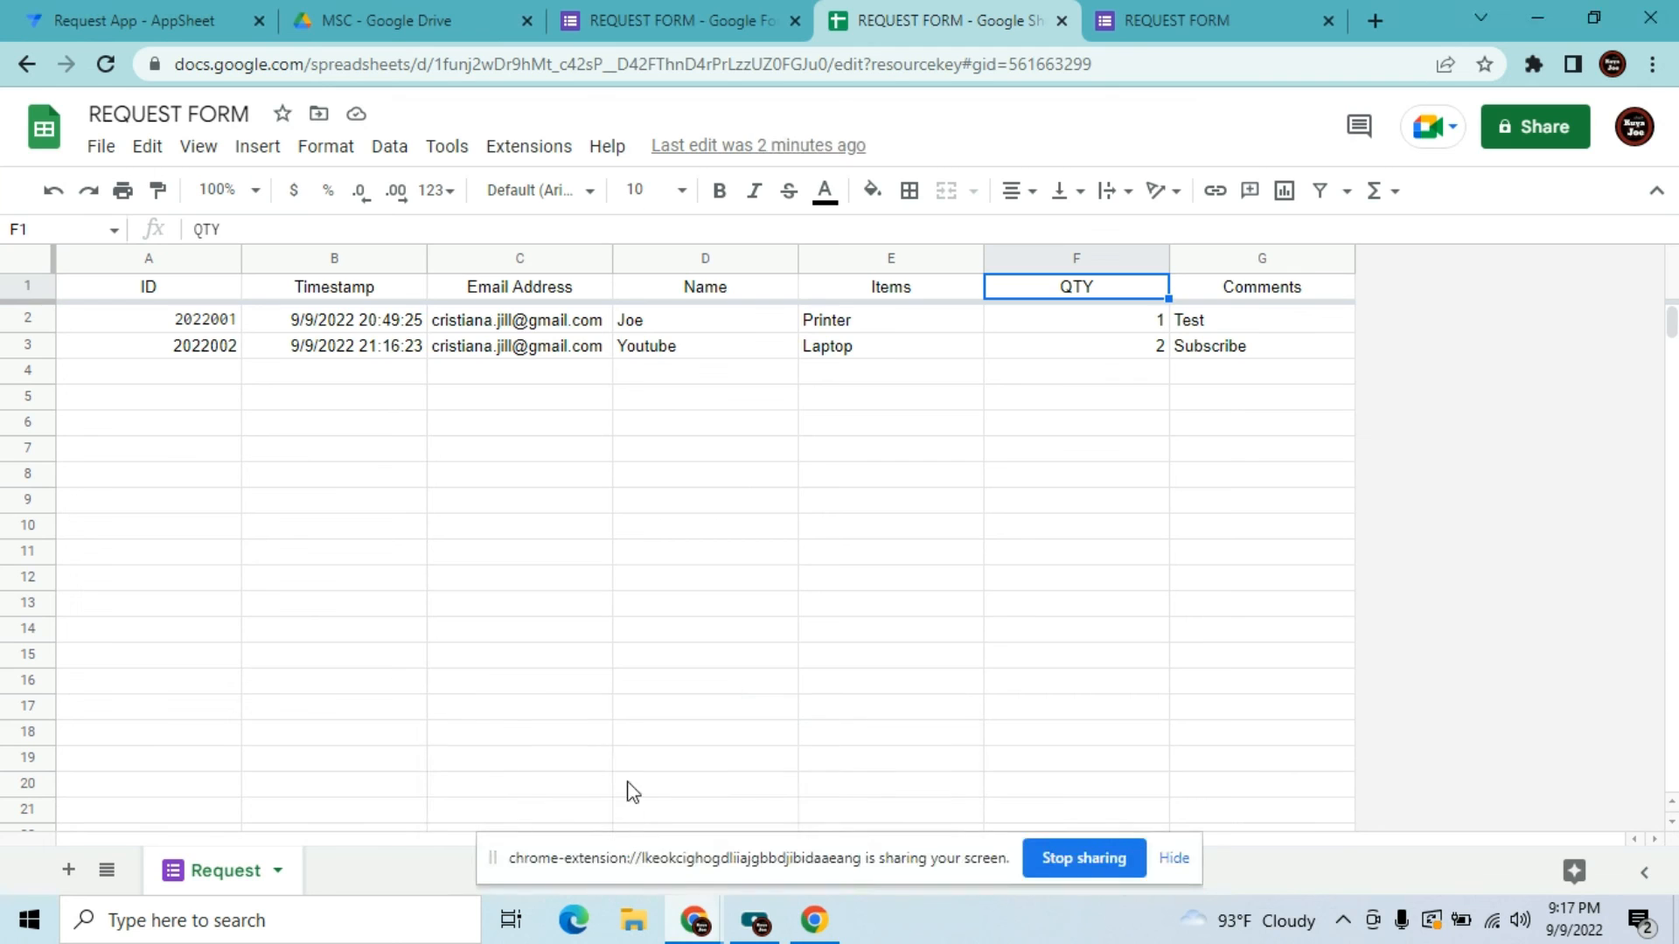
Start another response to the REQUEST FORM from its confirmation page
{"action": "left_click", "coordinate": [1141, 30]}
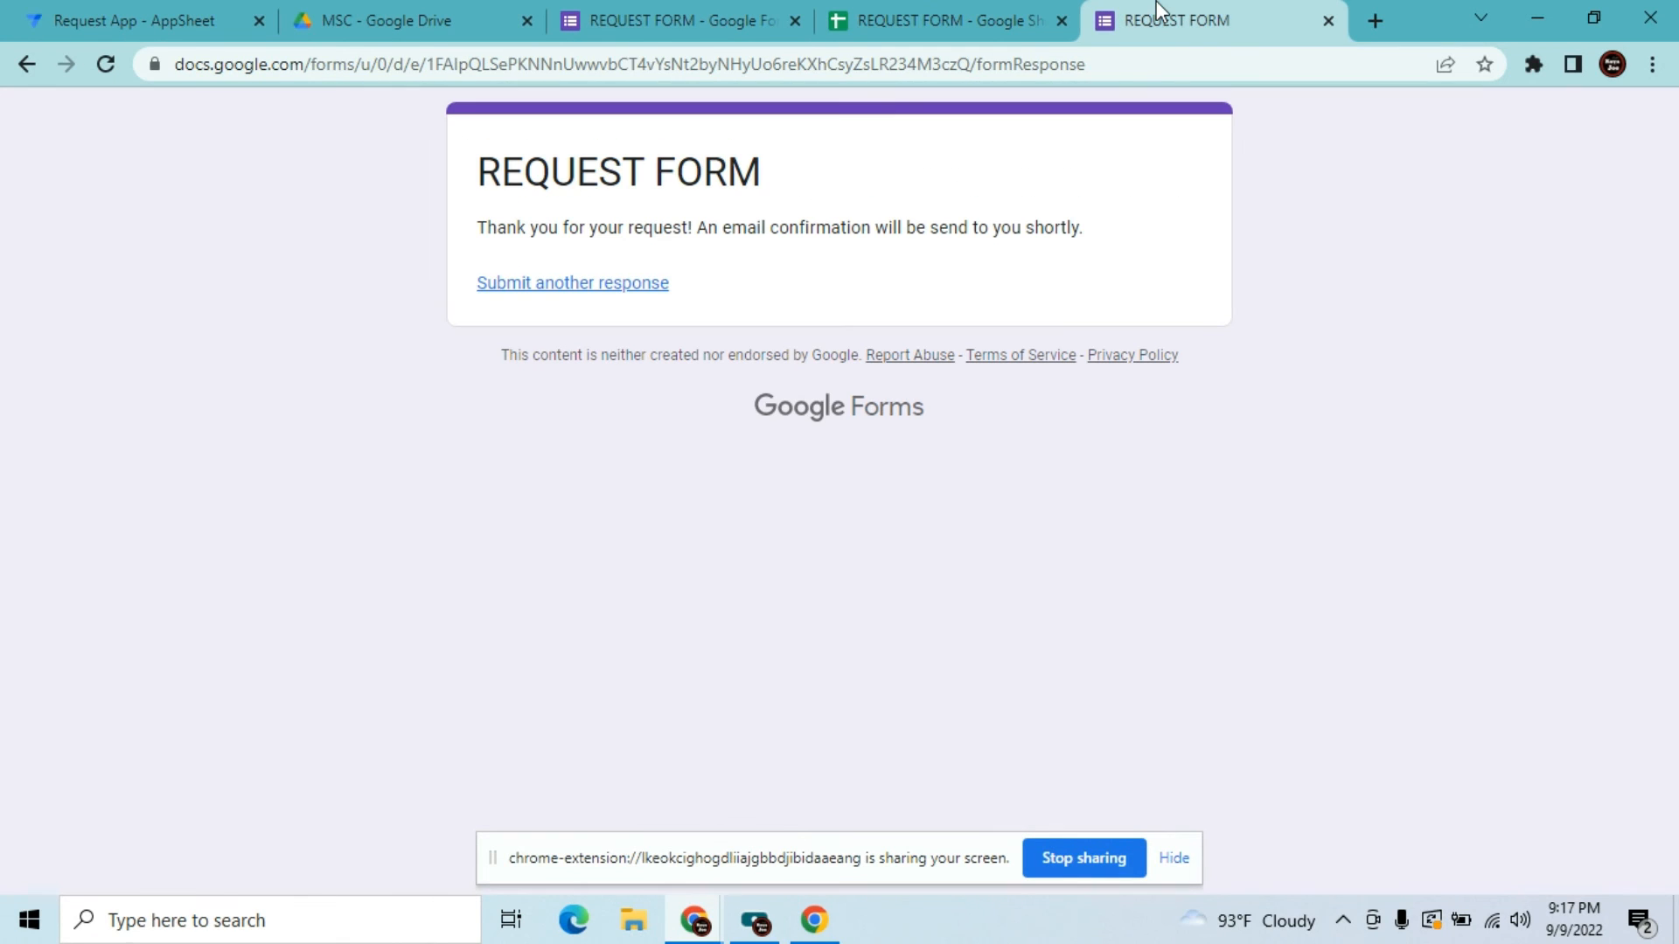
{"action": "left_click", "coordinate": [769, 66]}
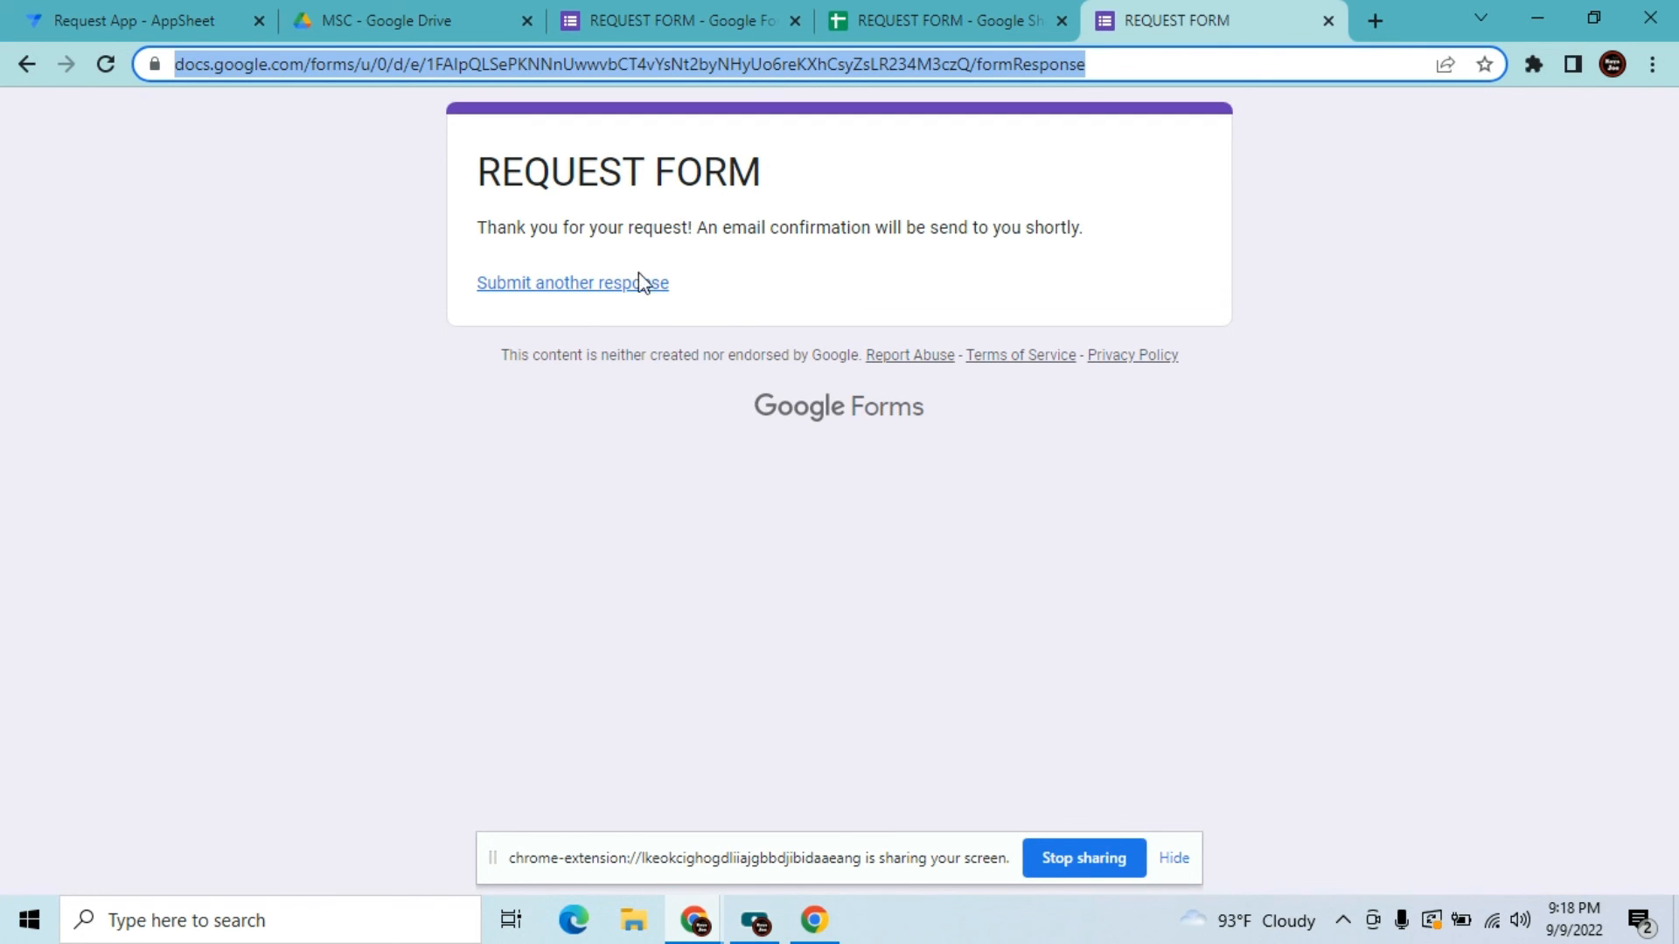
{"action": "left_click", "coordinate": [563, 288]}
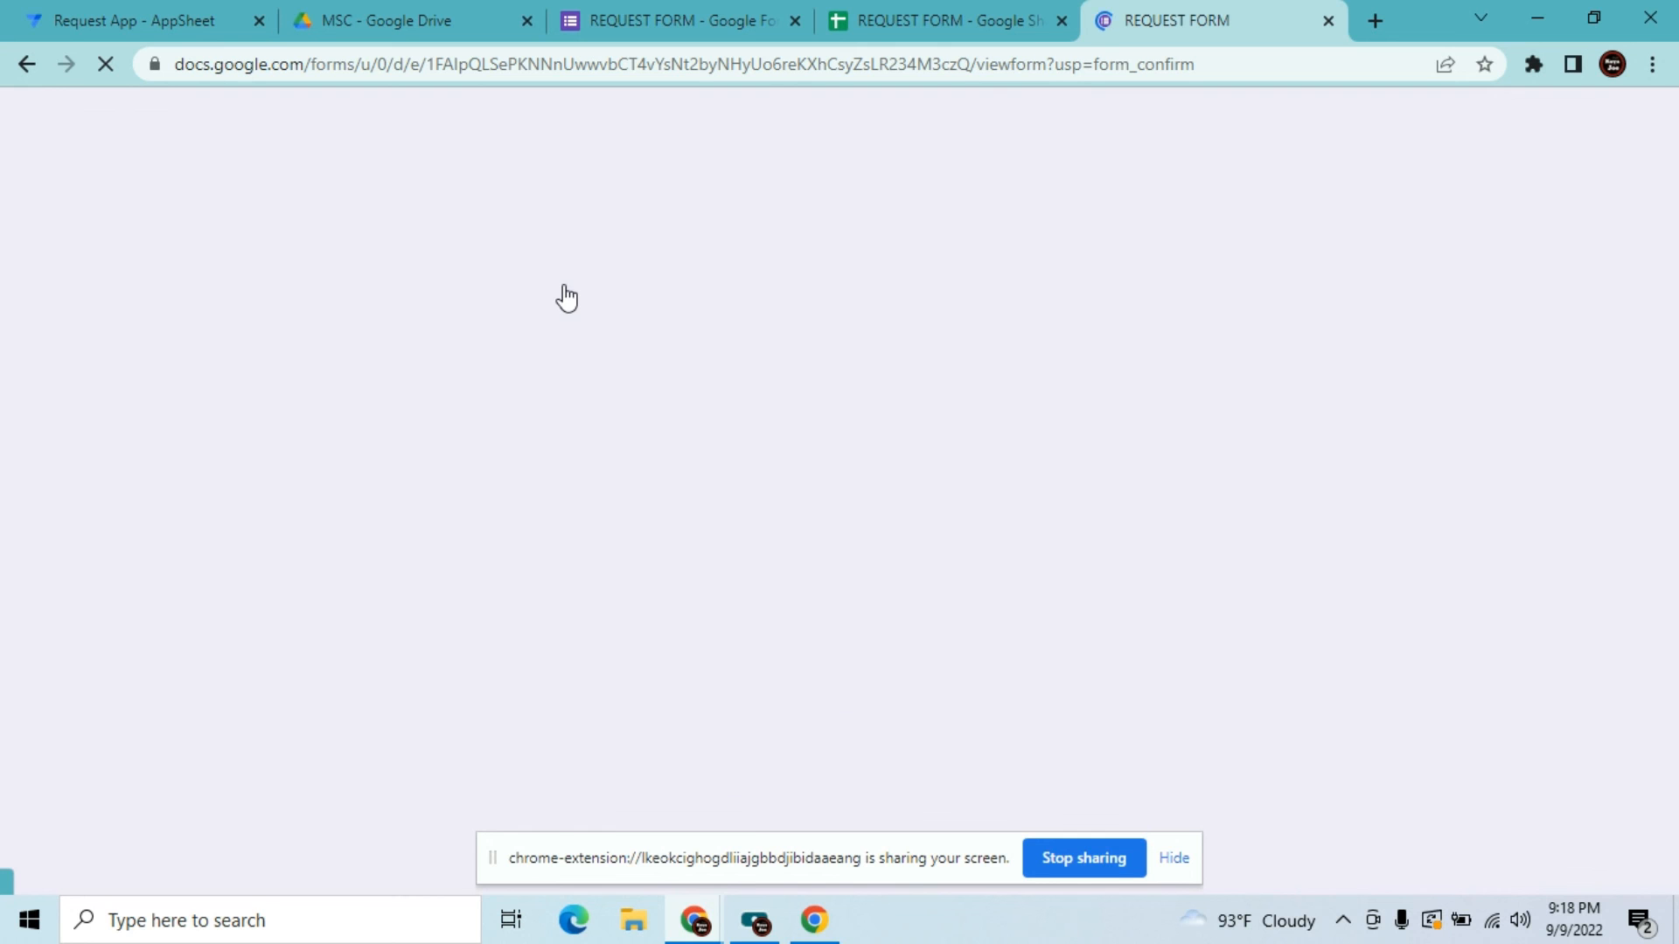
{"action": "left_click", "coordinate": [1174, 859]}
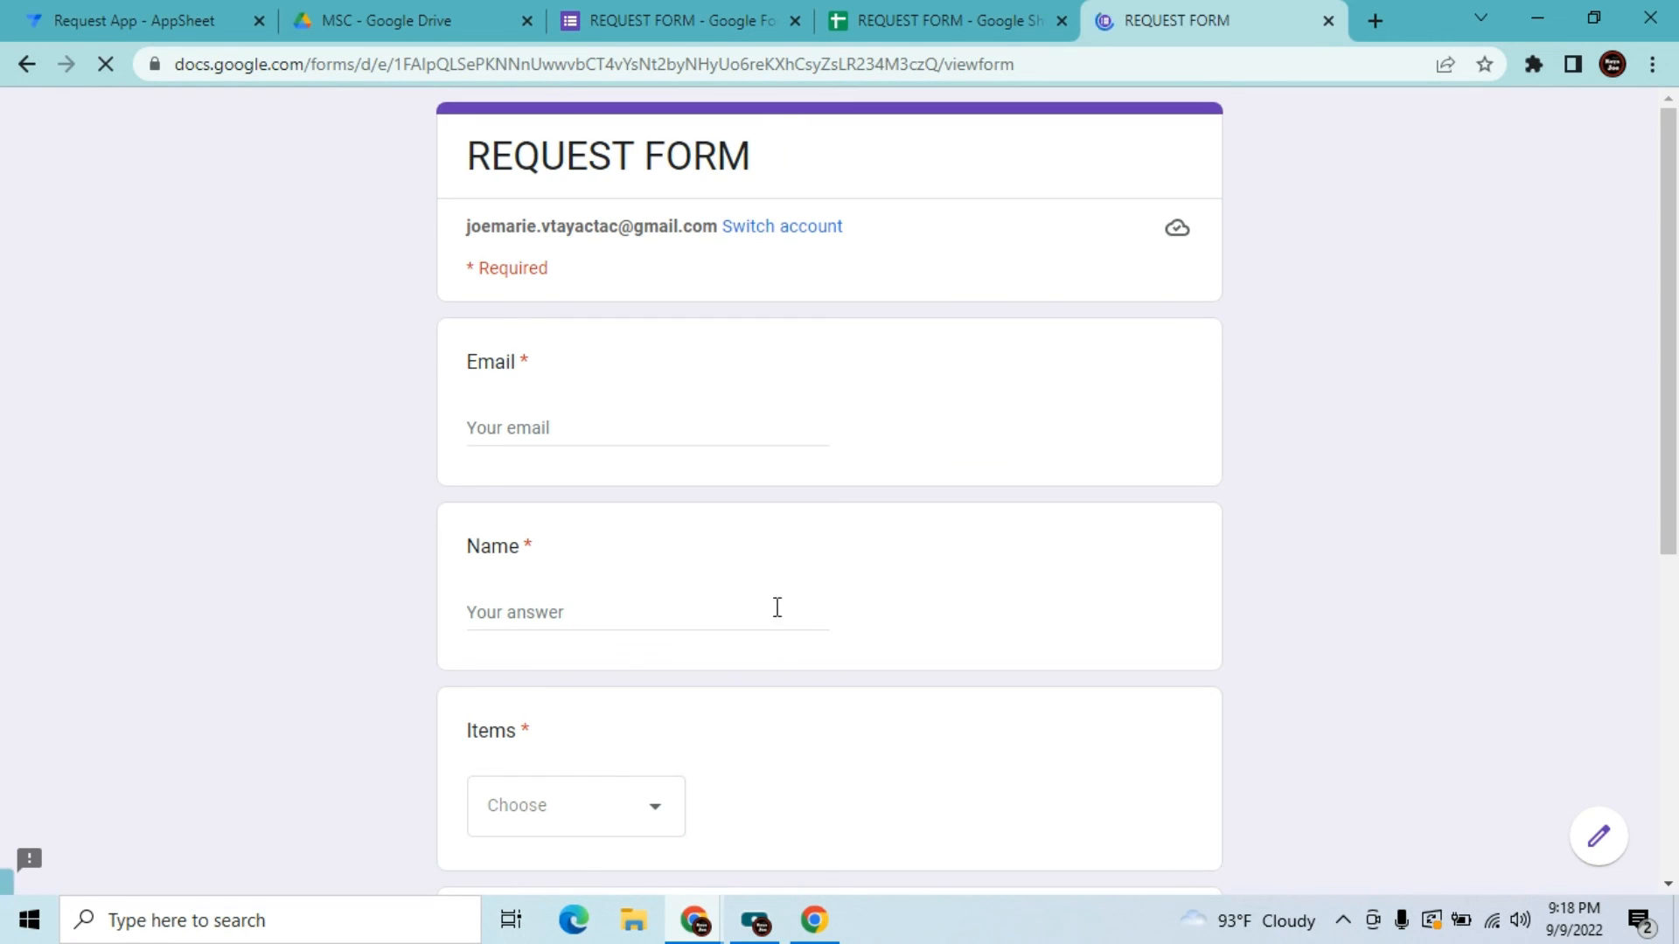
Enter the requester's e-mail, name 'Thank you', and choose Laptop as the item
{"action": "left_click", "coordinate": [617, 431]}
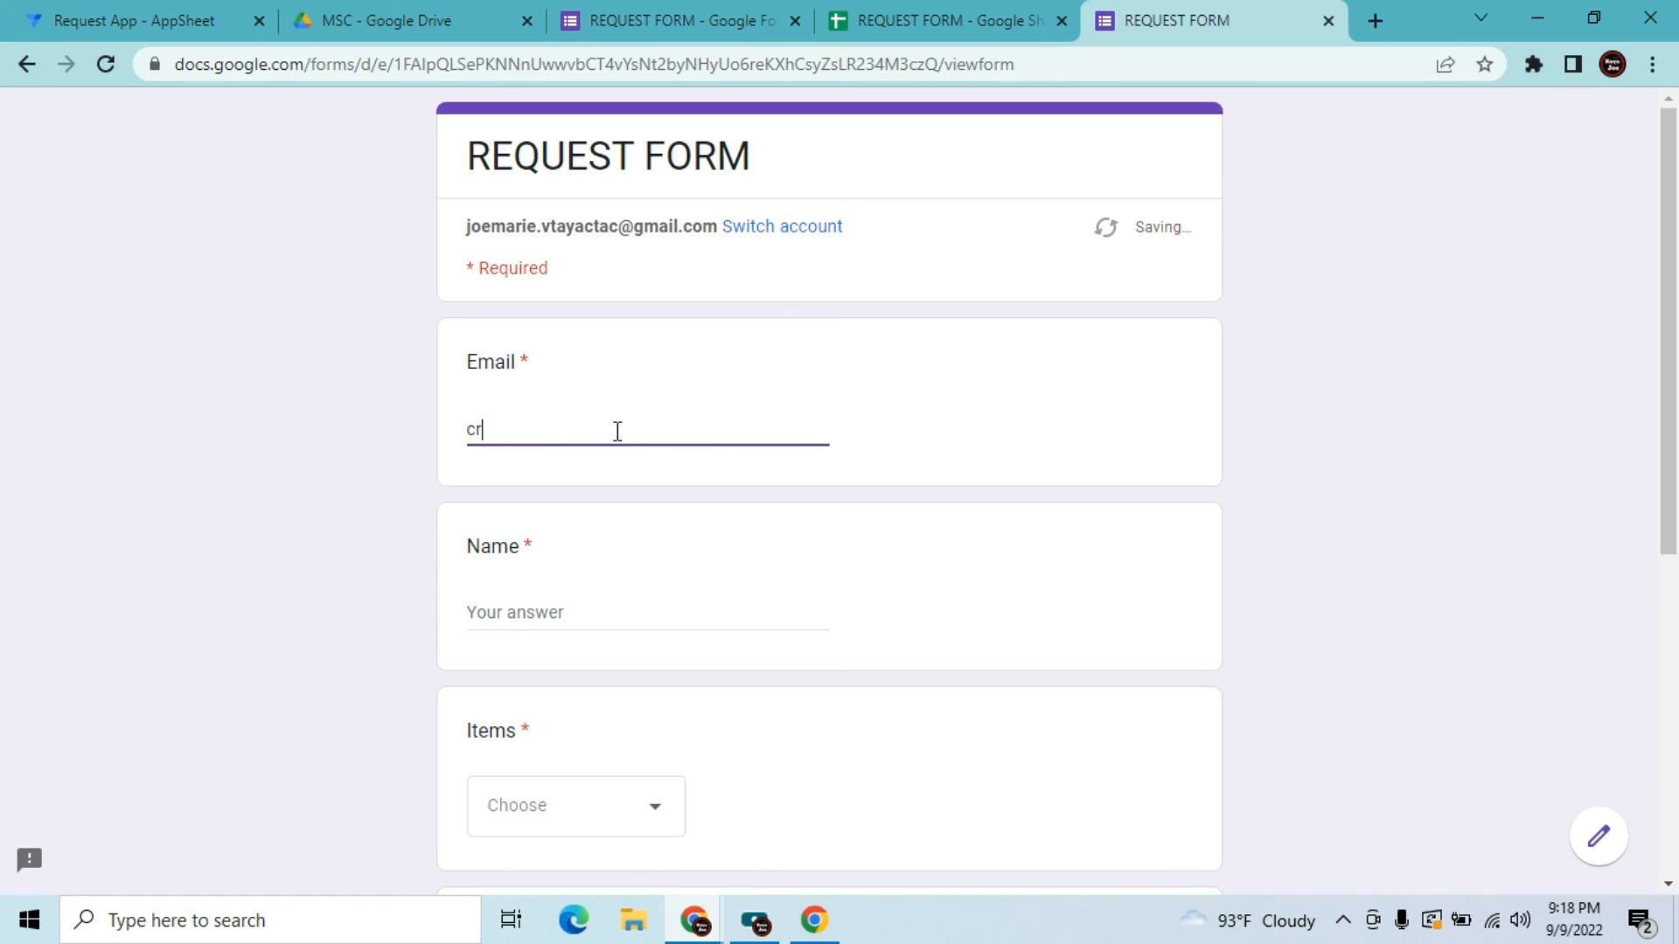
{"action": "key", "text": "Tab"}
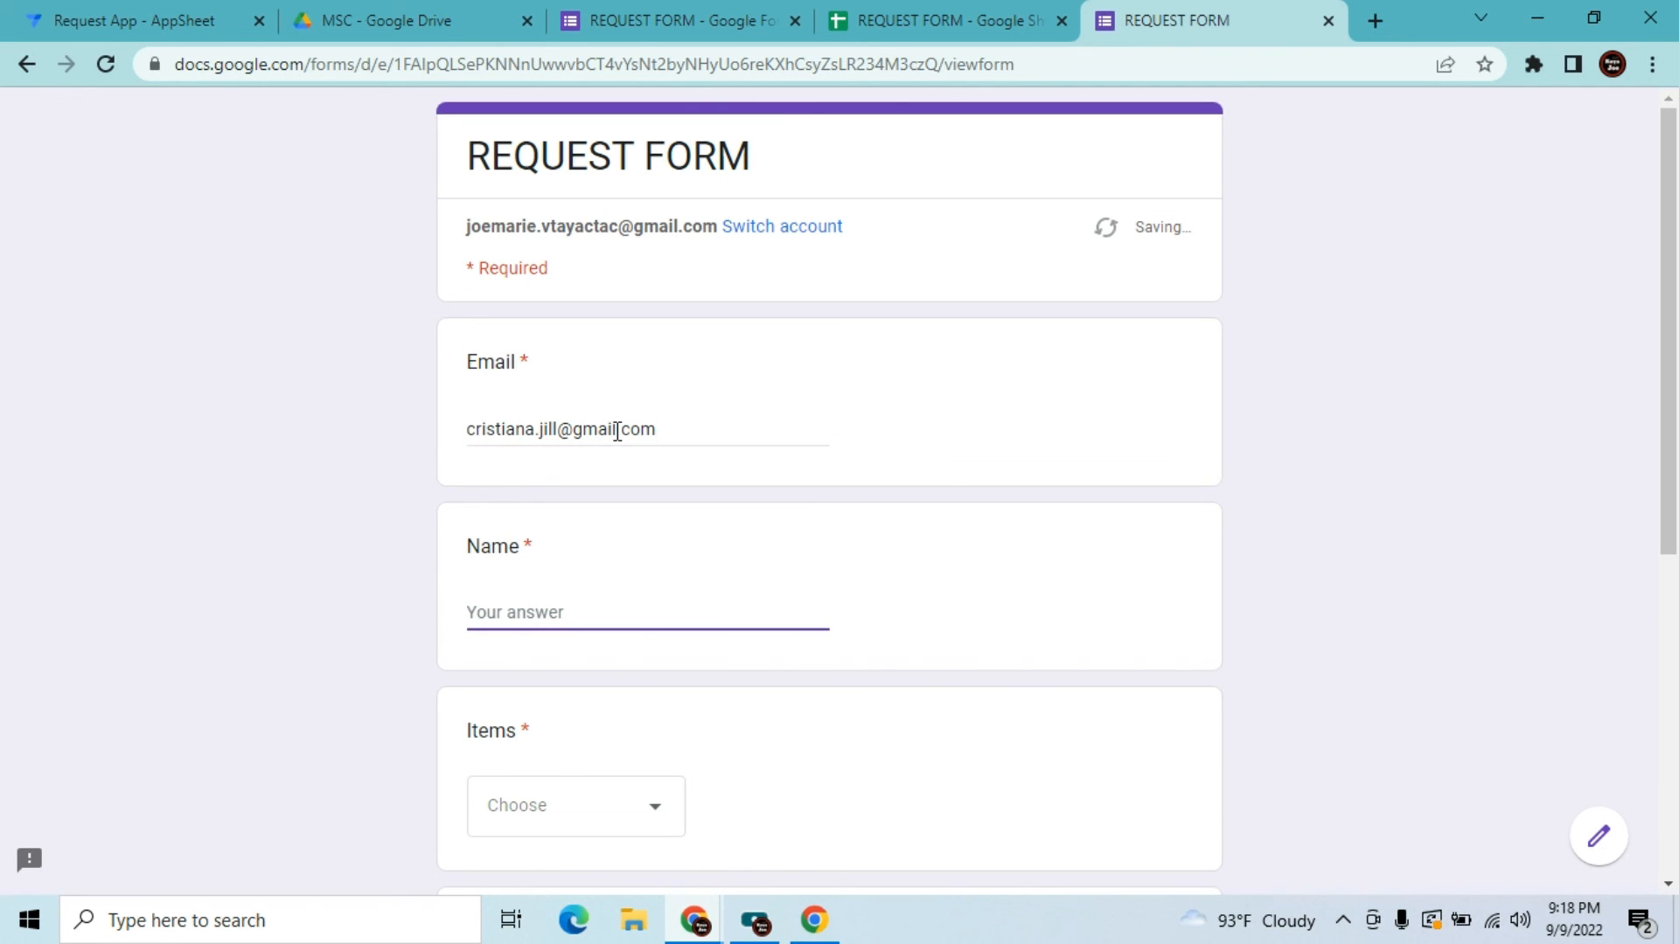
{"action": "type", "text": "Thank you"}
{"action": "key", "text": "Tab"}
{"action": "left_click", "coordinate": [544, 822]}
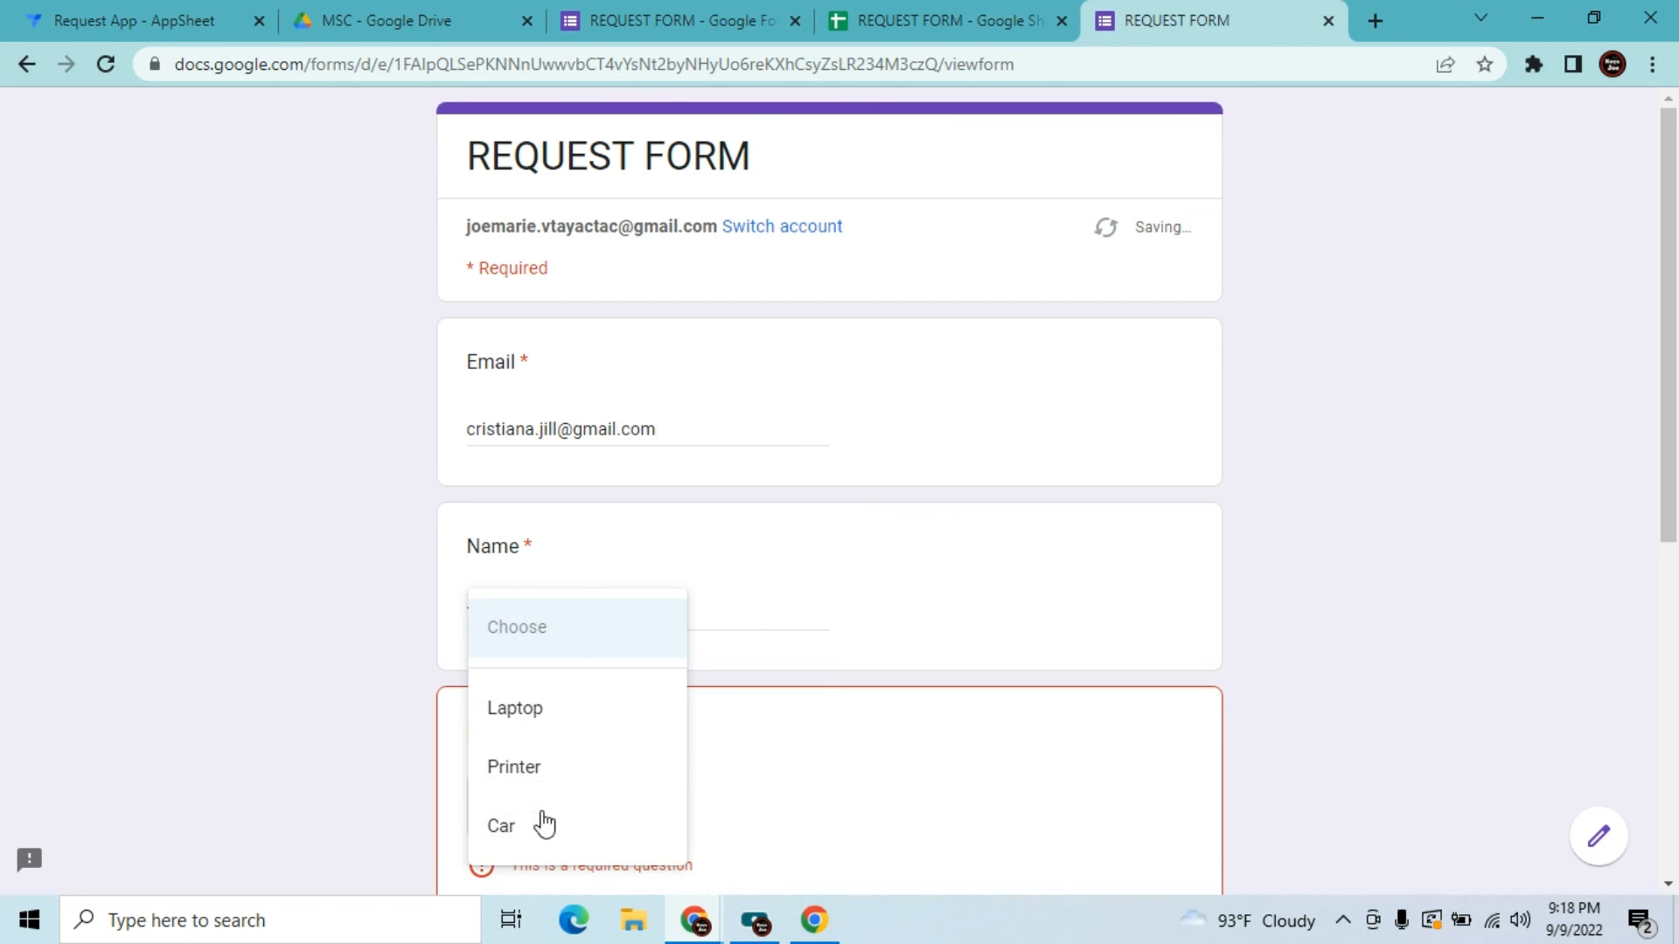
{"action": "left_click", "coordinate": [534, 731]}
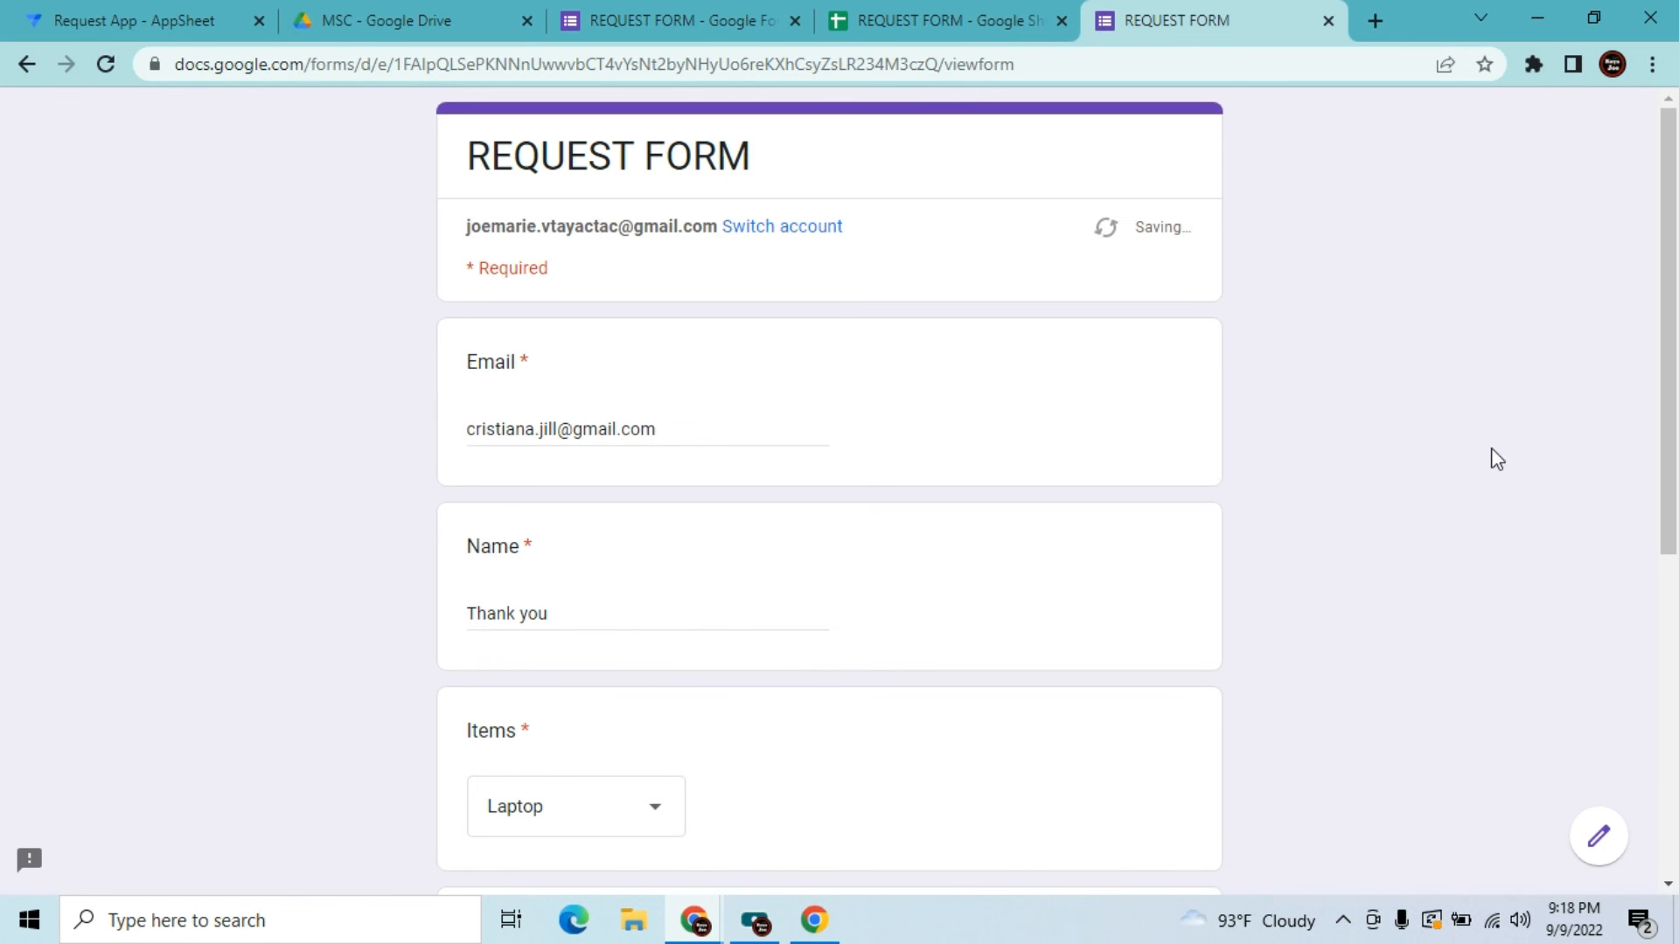
Set QTY to 1 and comment 'Subscribe', then submit the form
{"action": "left_click_drag", "start_coordinate": [1671, 281], "coordinate": [1658, 504]}
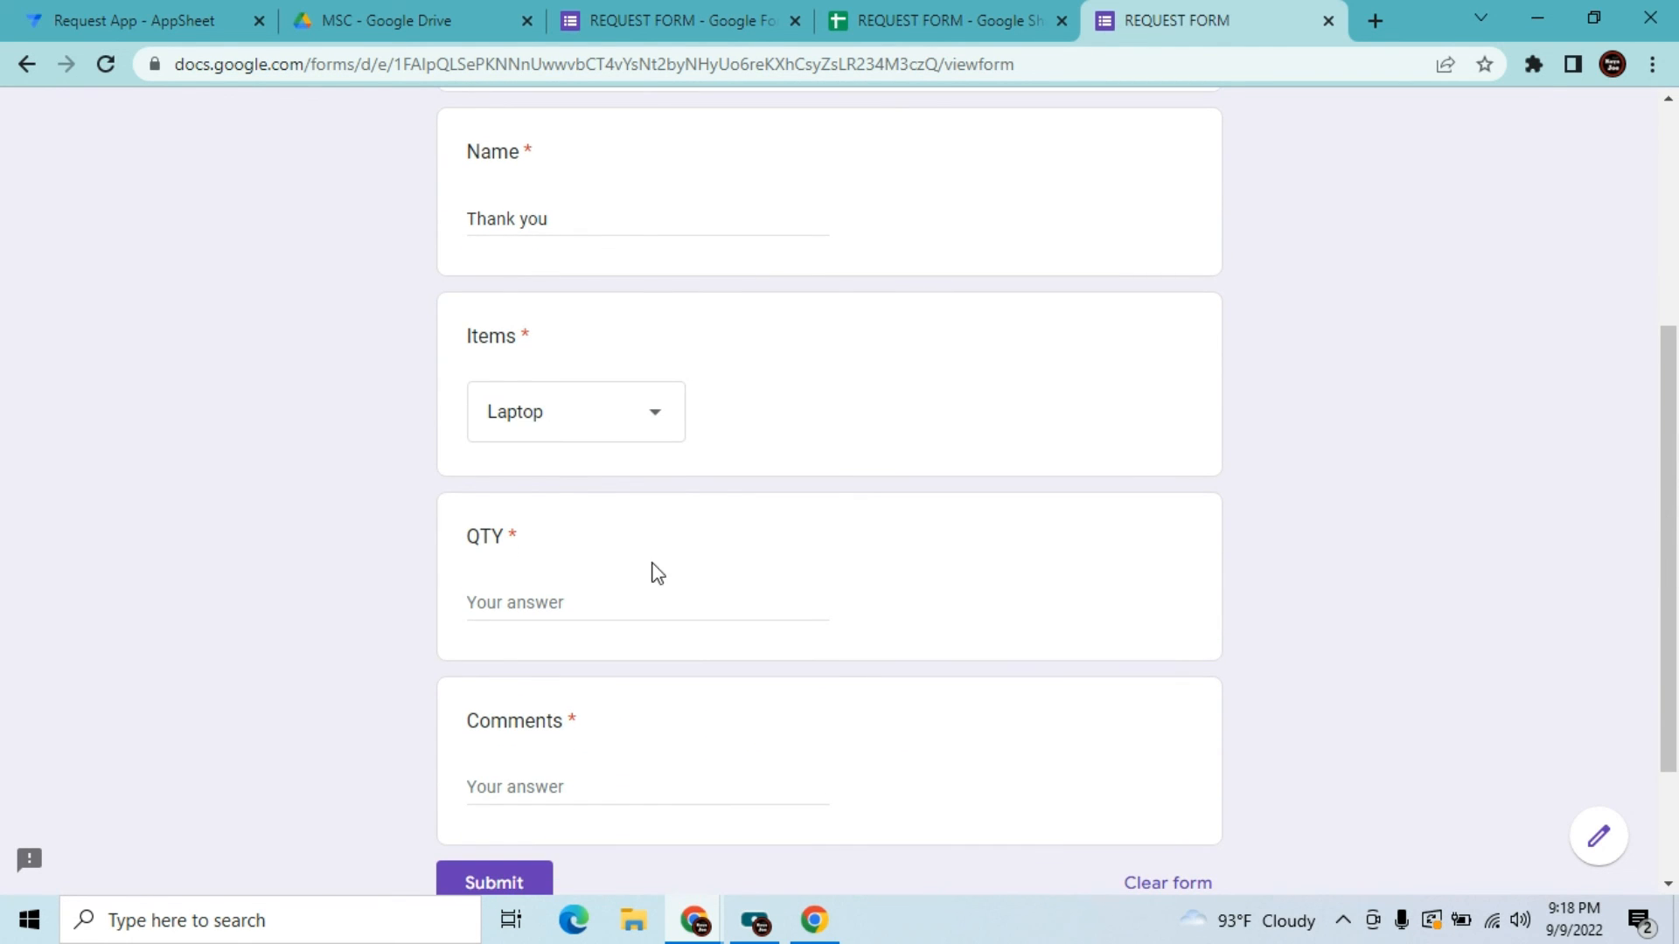
{"action": "left_click", "coordinate": [566, 600]}
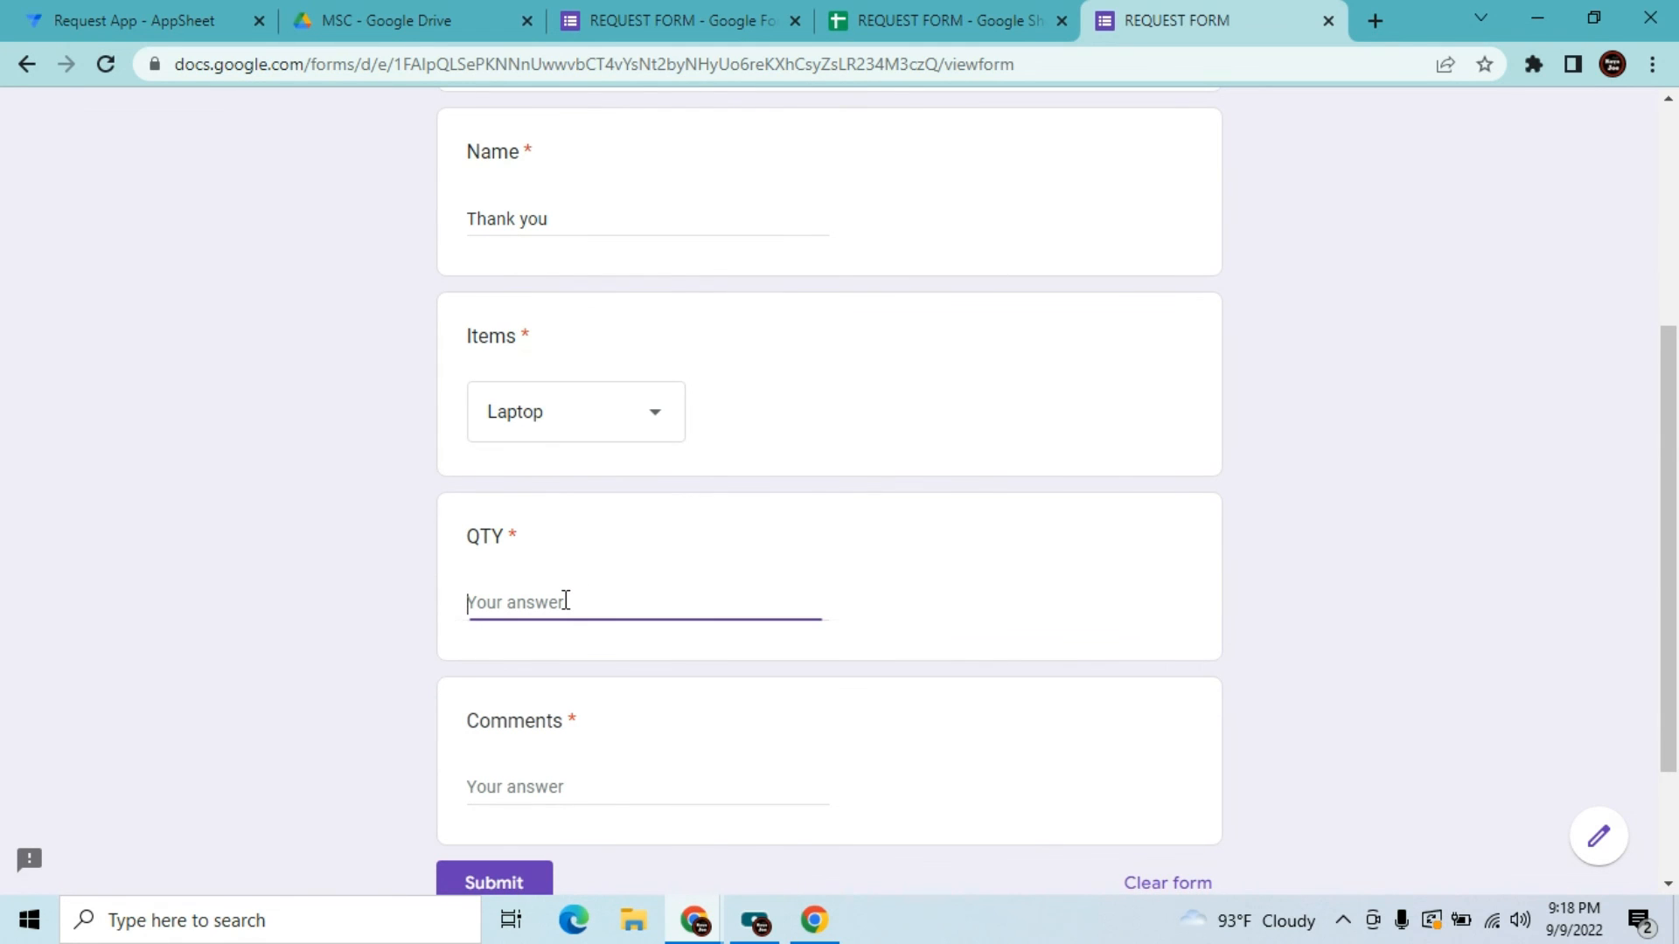
{"action": "type", "text": "1"}
{"action": "left_click", "coordinate": [526, 787]}
{"action": "type", "text": "S"}
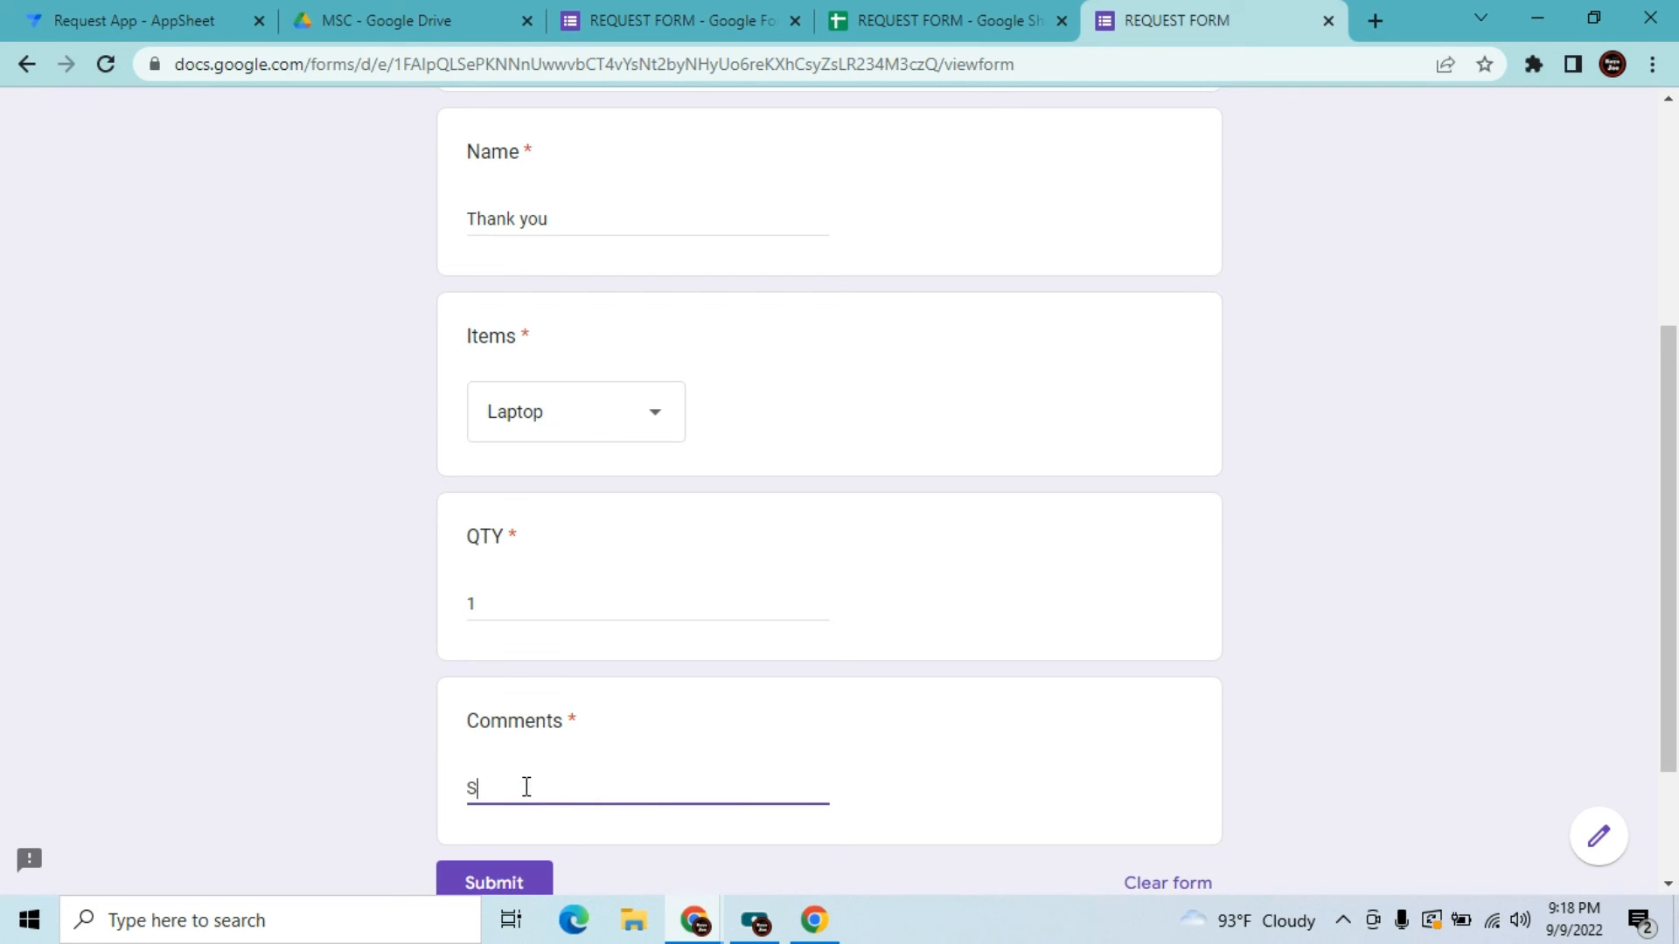
{"action": "type", "text": "ubscribe"}
{"action": "left_click", "coordinate": [509, 874]}
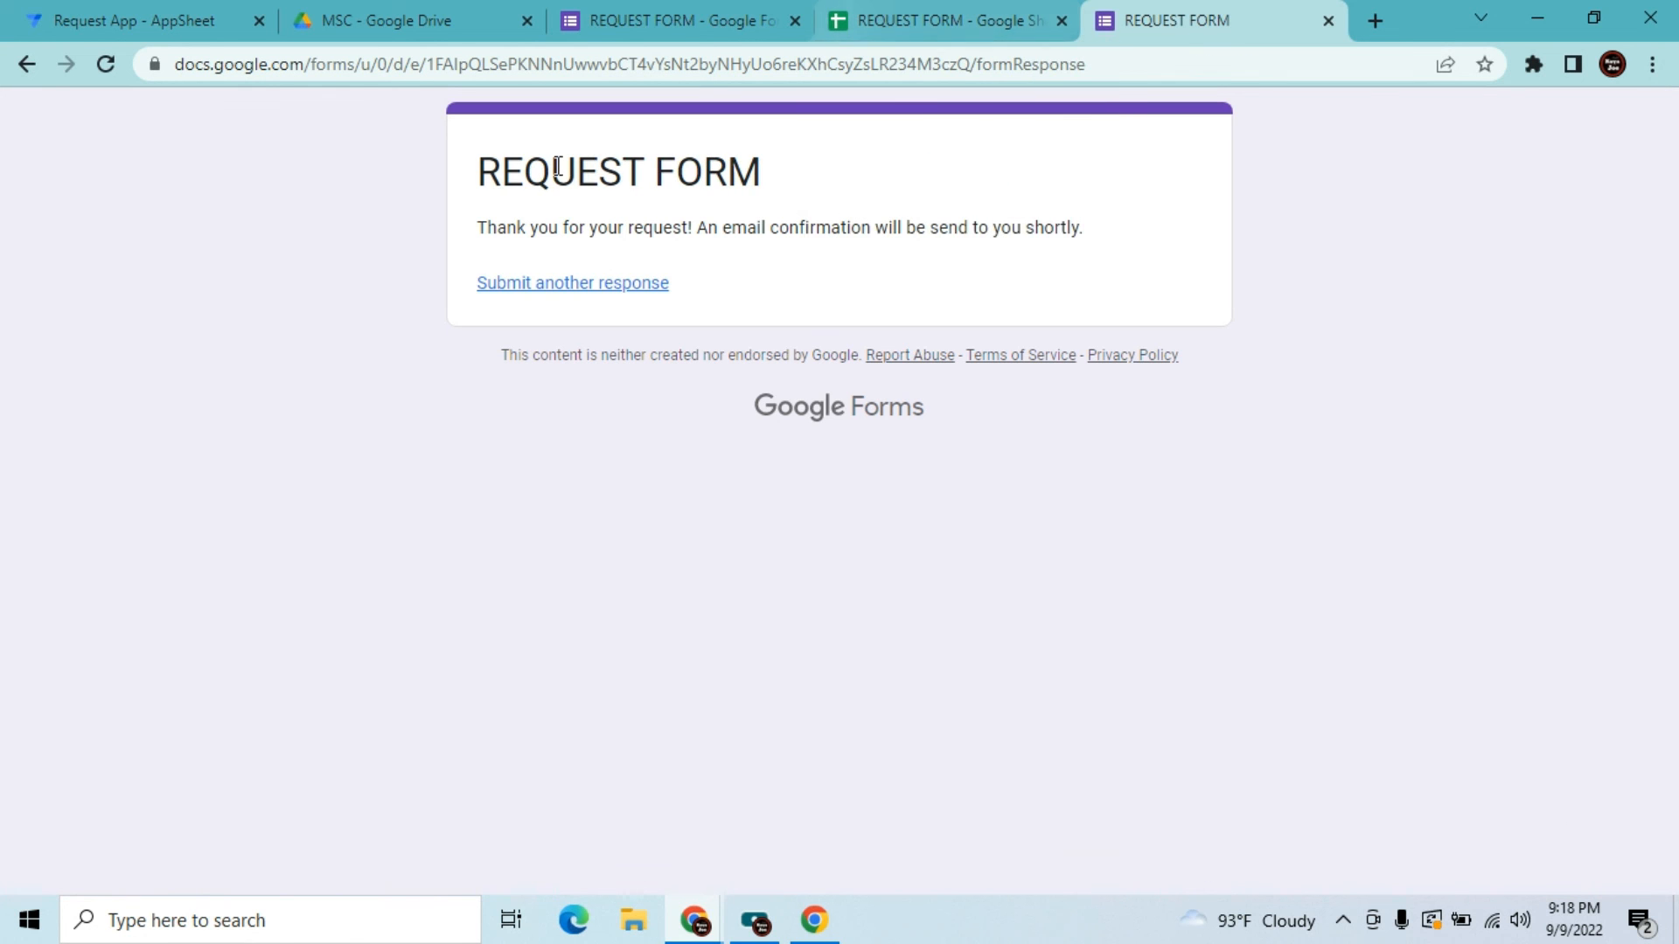
{"action": "left_click", "coordinate": [879, 2]}
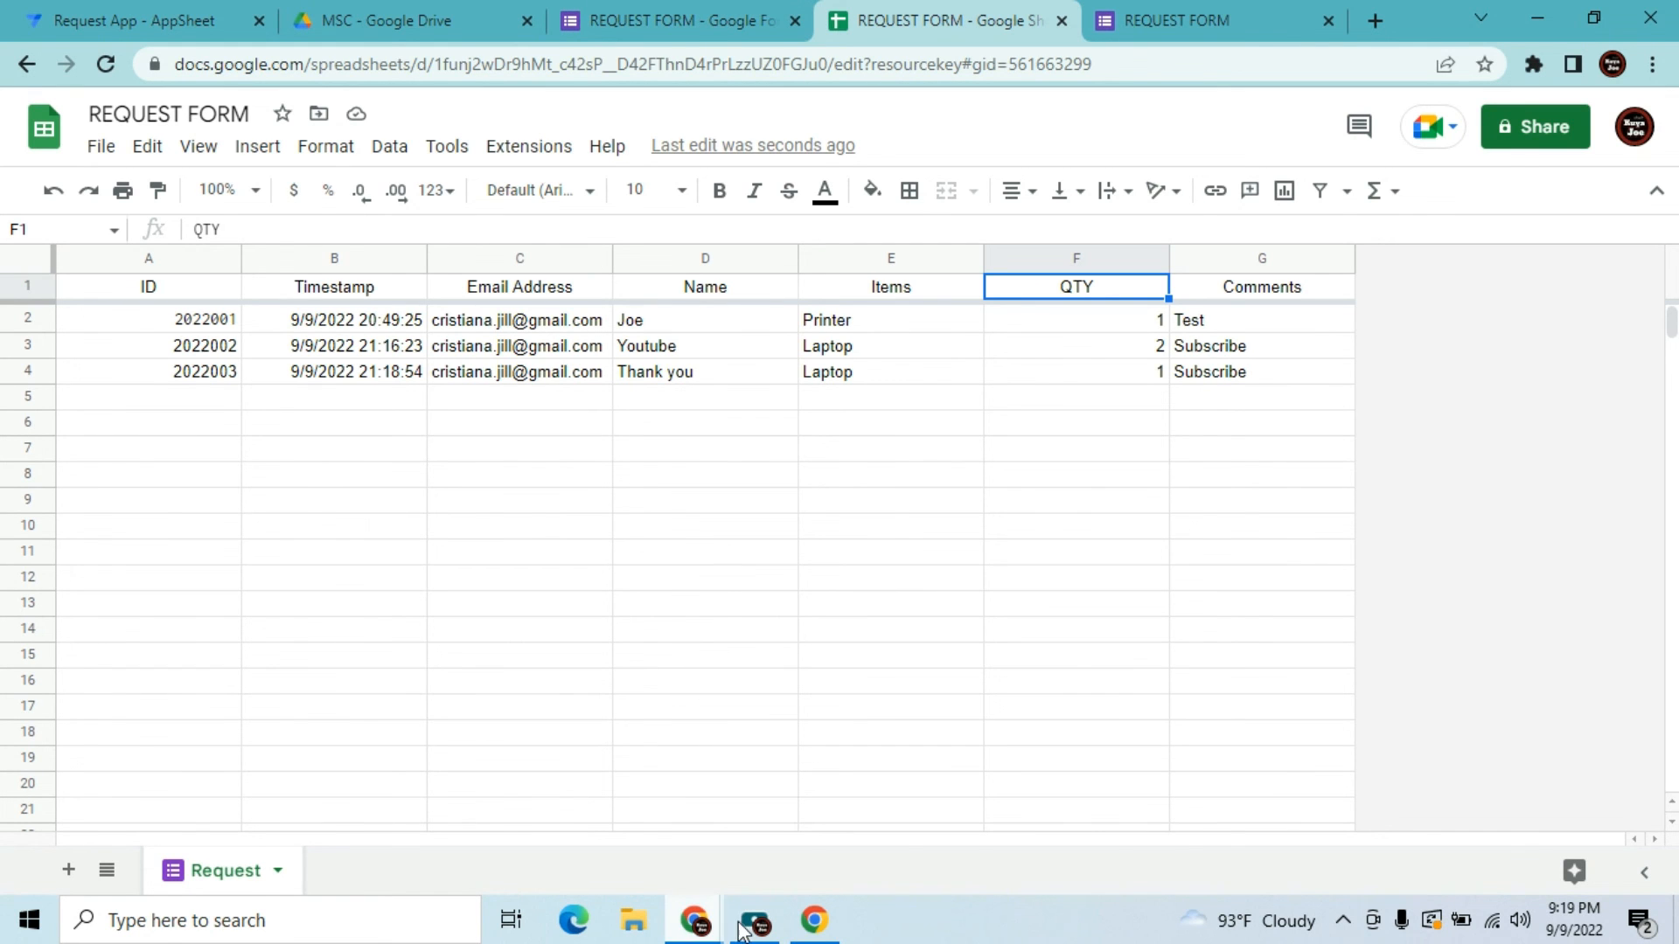
{"action": "mouse_move", "coordinate": [696, 933]}
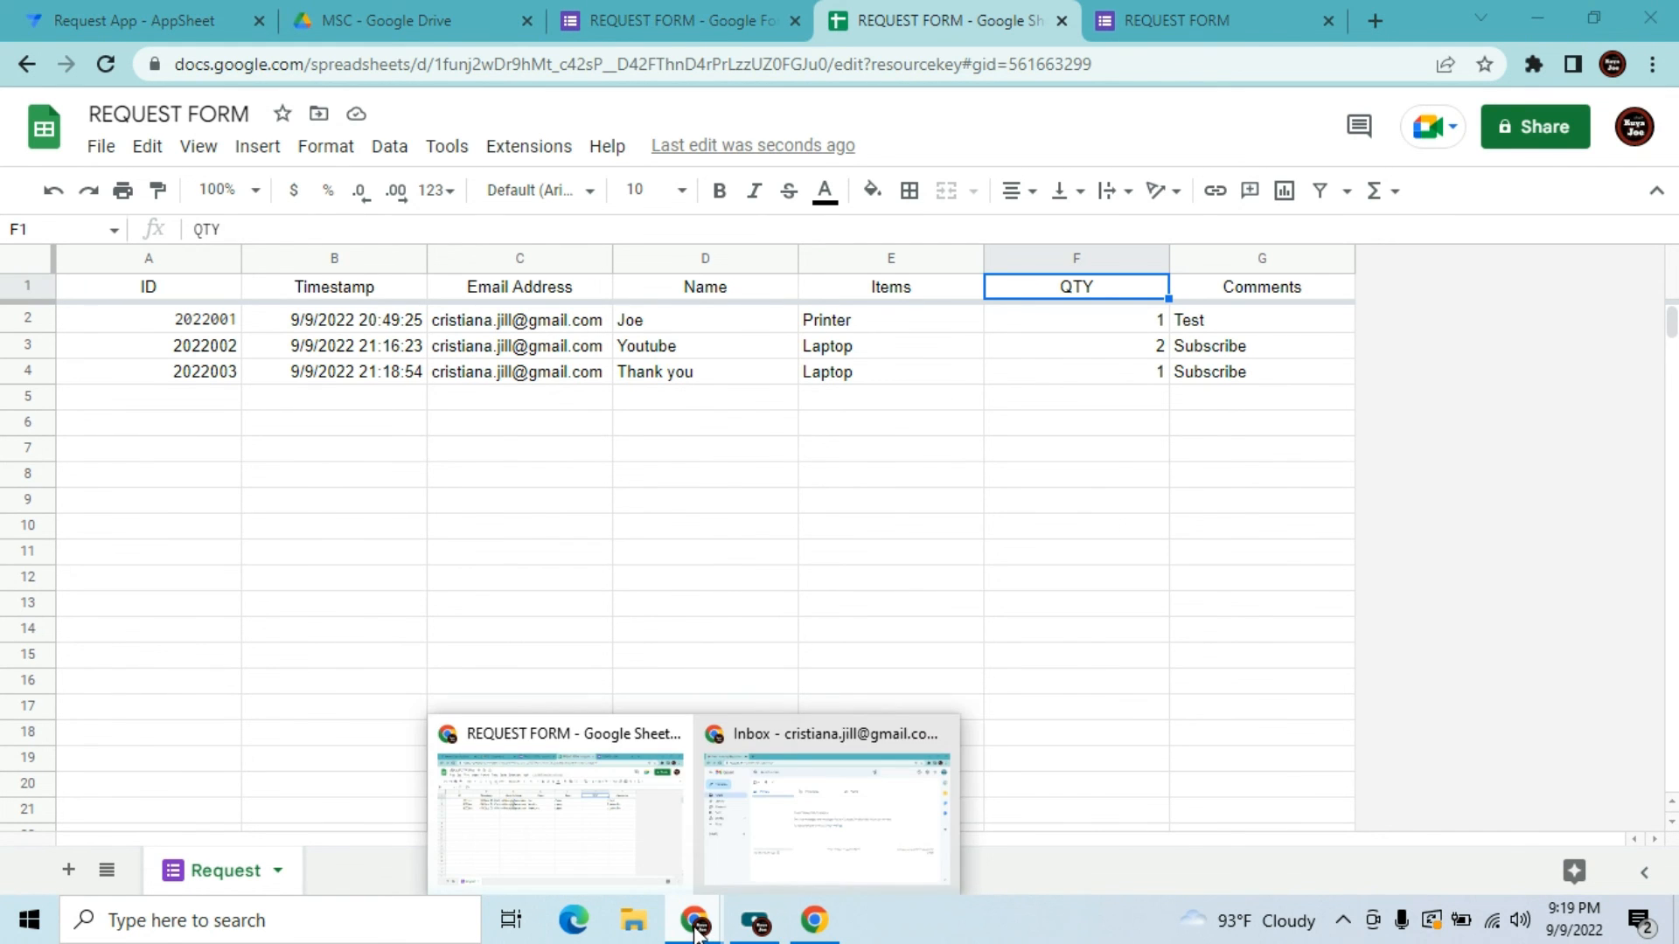
{"action": "left_click", "coordinate": [781, 844]}
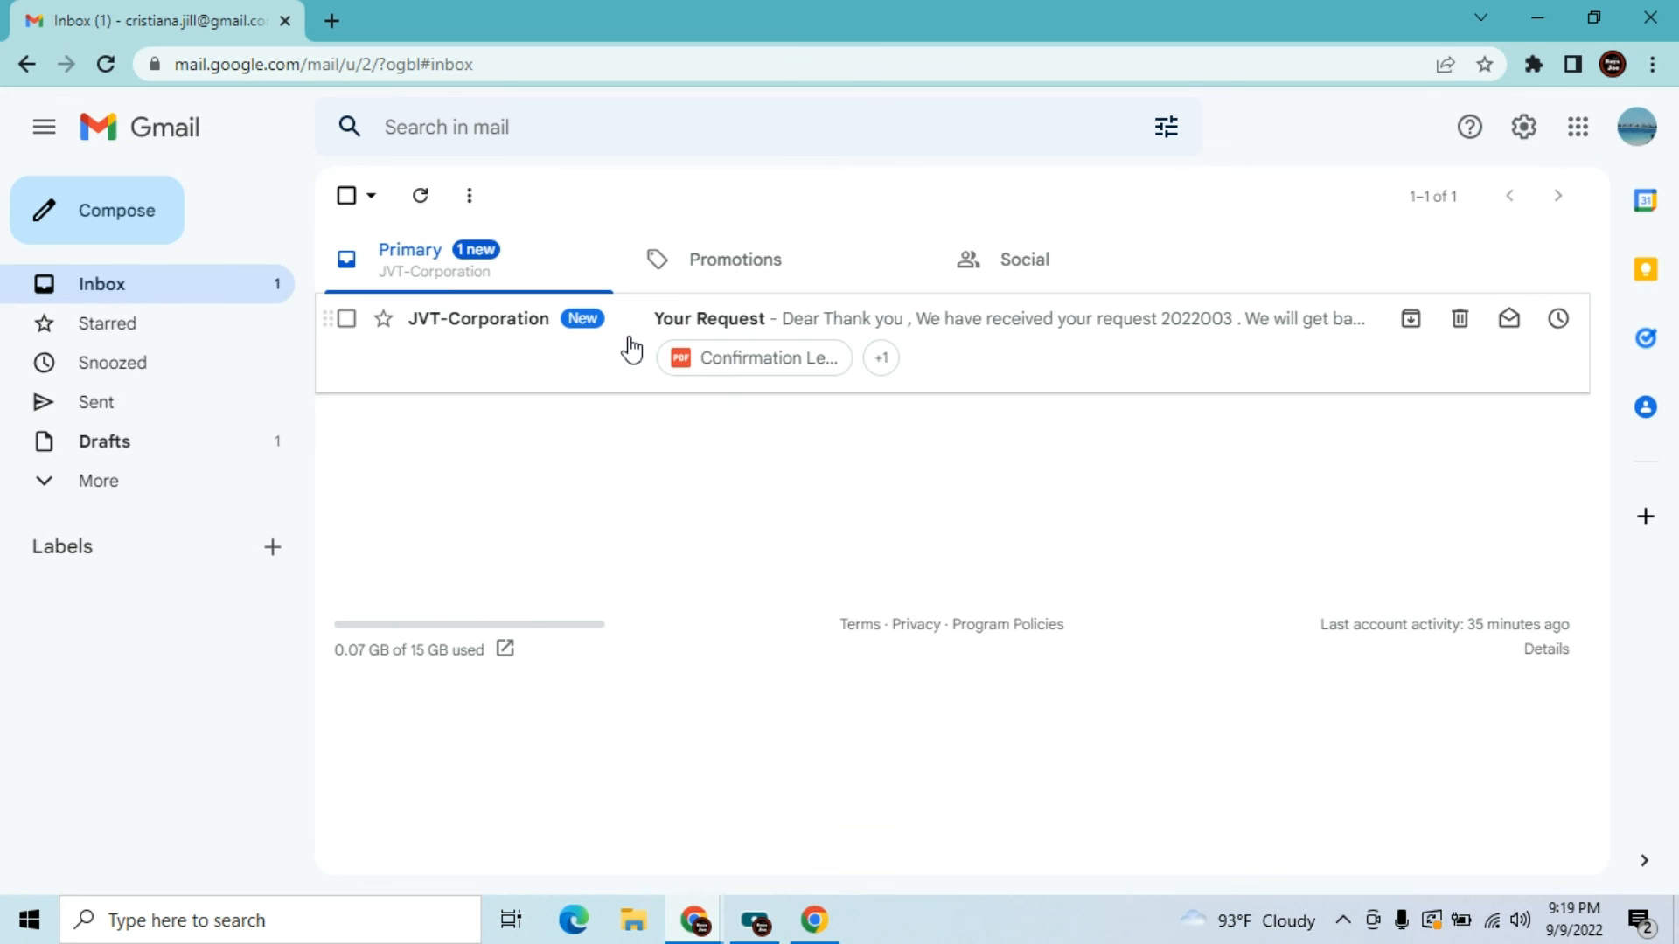
Open the new 'Your Request' email for request 2022003 and preview Confirmation Letter.pdf
{"action": "left_click", "coordinate": [645, 328]}
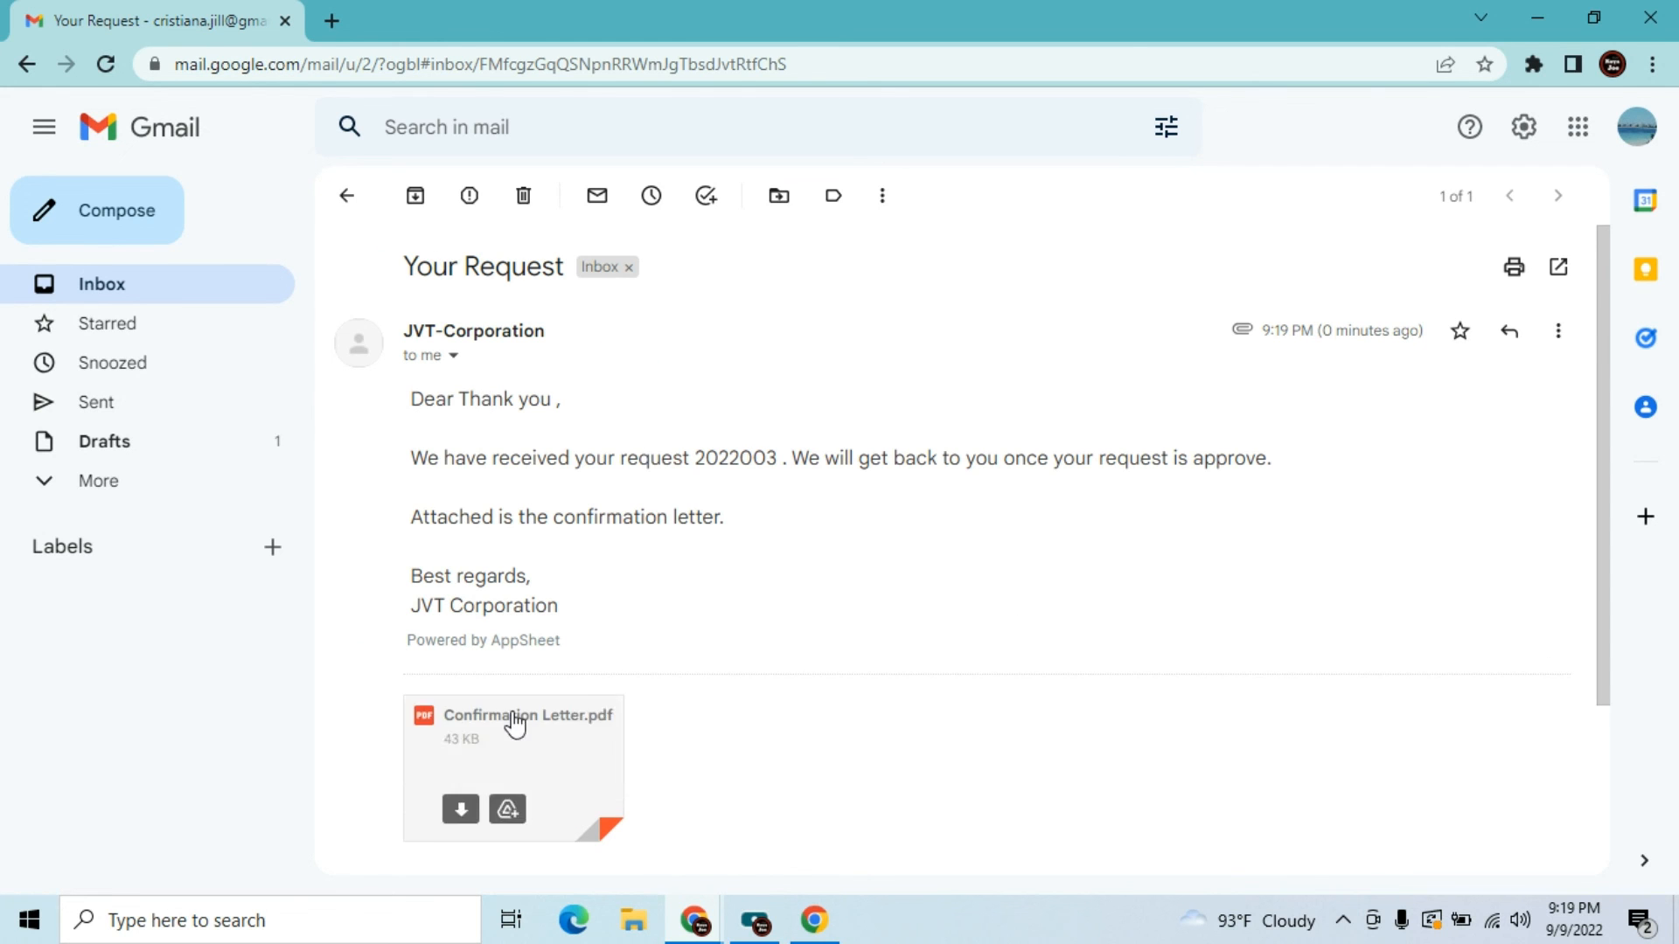
{"action": "left_click", "coordinate": [512, 752]}
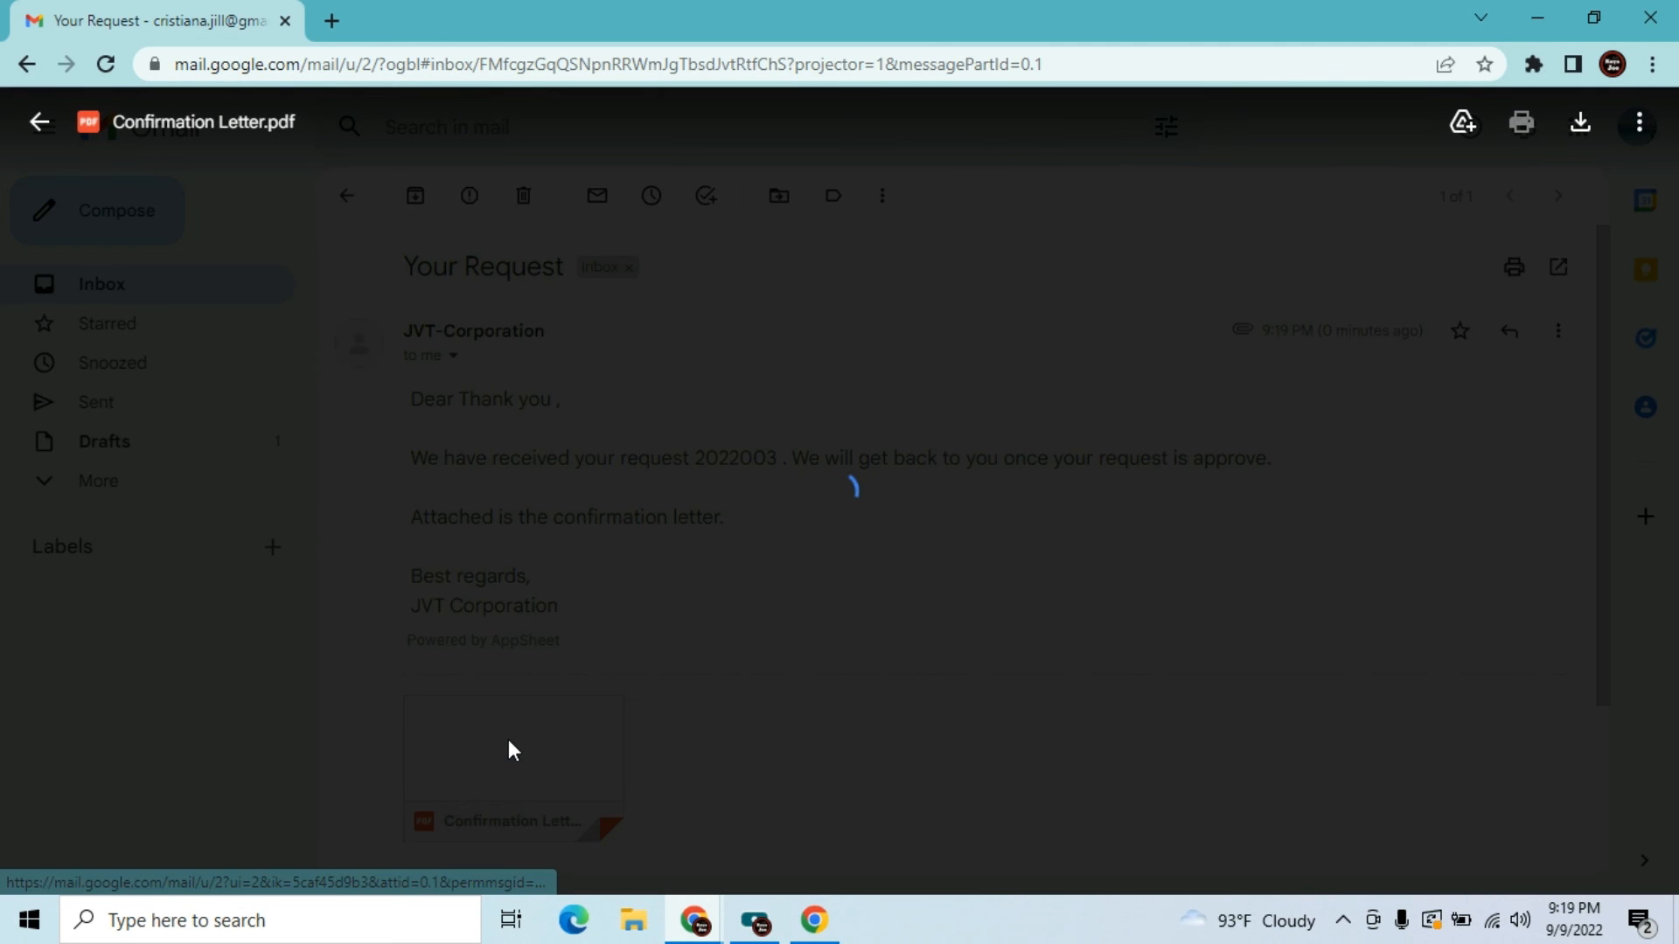